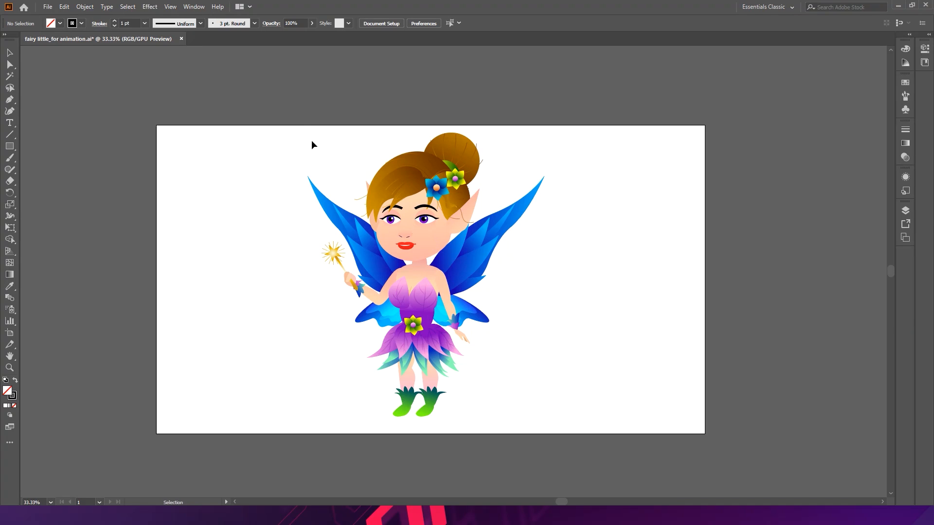
Switch to the browser and view the fairy cartoon Illustrator tutorial among the Arttutor channel's uploads
{"action": "left_click_drag", "start_coordinate": [296, 128], "coordinate": [556, 433]}
{"action": "left_click", "coordinate": [609, 373]}
{"action": "key", "text": "alt+Tab"}
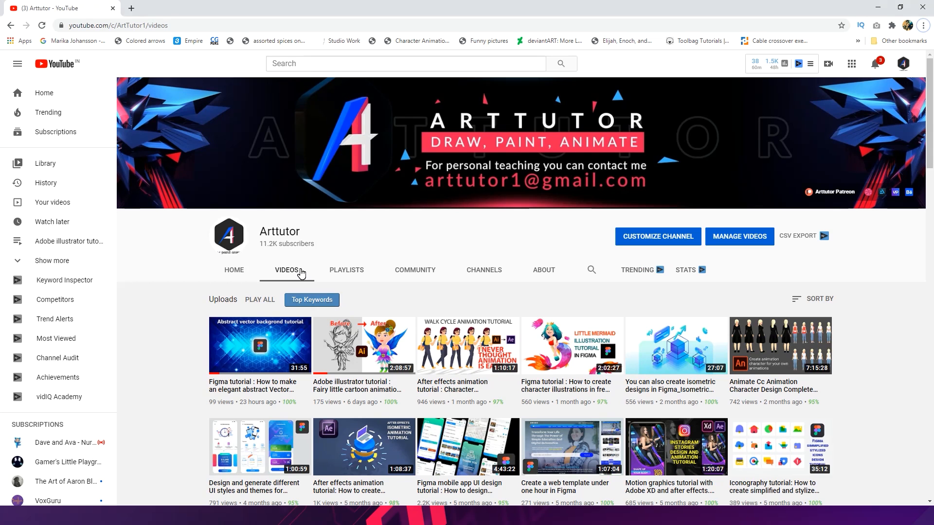
{"action": "left_click", "coordinate": [365, 363]}
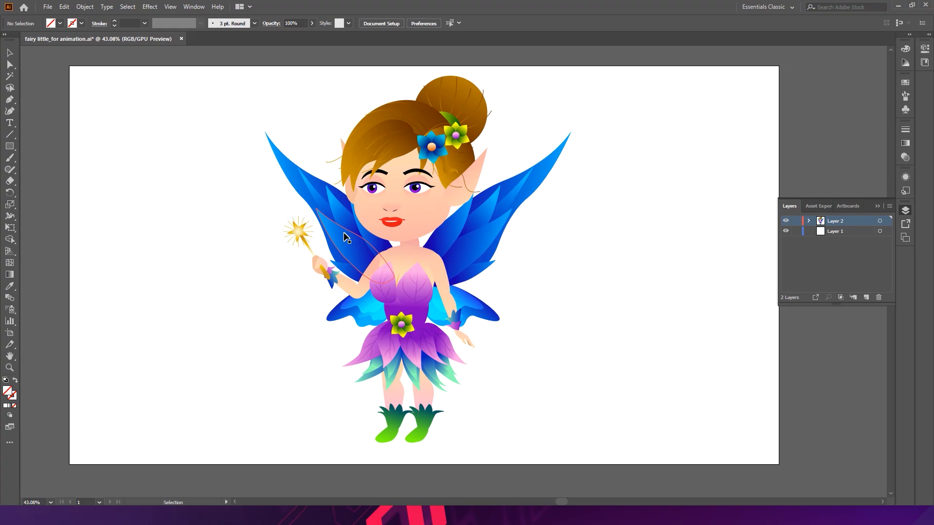
Try moving both wings and a leg with its boot parts away from the fairy's body, and undo the moves
{"action": "left_click_drag", "start_coordinate": [484, 246], "coordinate": [608, 235]}
{"action": "left_click_drag", "start_coordinate": [353, 252], "coordinate": [262, 247]}
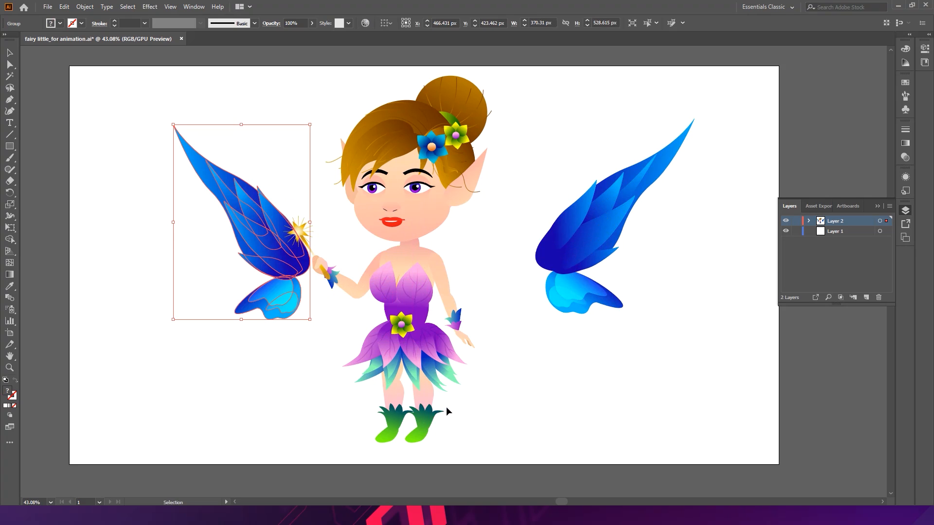
{"action": "left_click", "coordinate": [425, 419]}
{"action": "left_click_drag", "start_coordinate": [425, 418], "coordinate": [506, 427]}
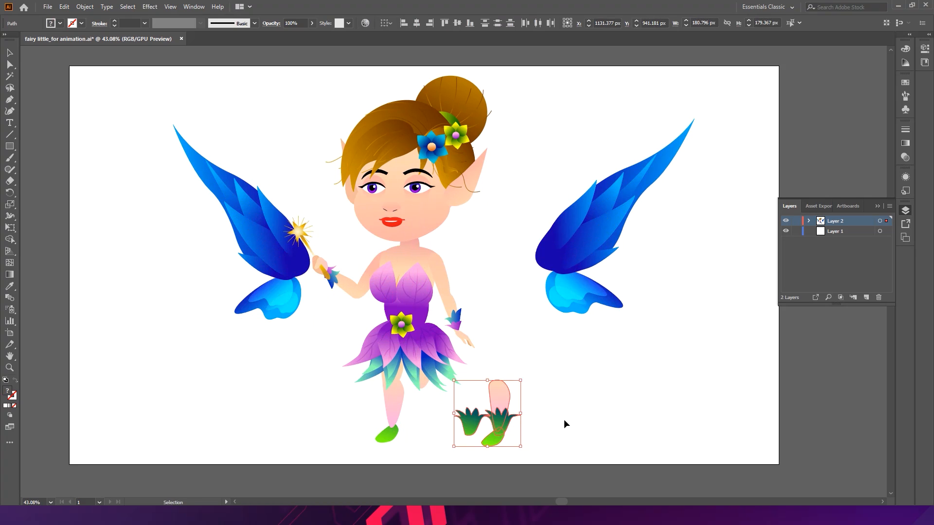
{"action": "key", "text": "ctrl+z"}
{"action": "key", "text": "ctrl+z"}
{"action": "key", "text": "ctrl+z"}
{"action": "key", "text": "ctrl+z"}
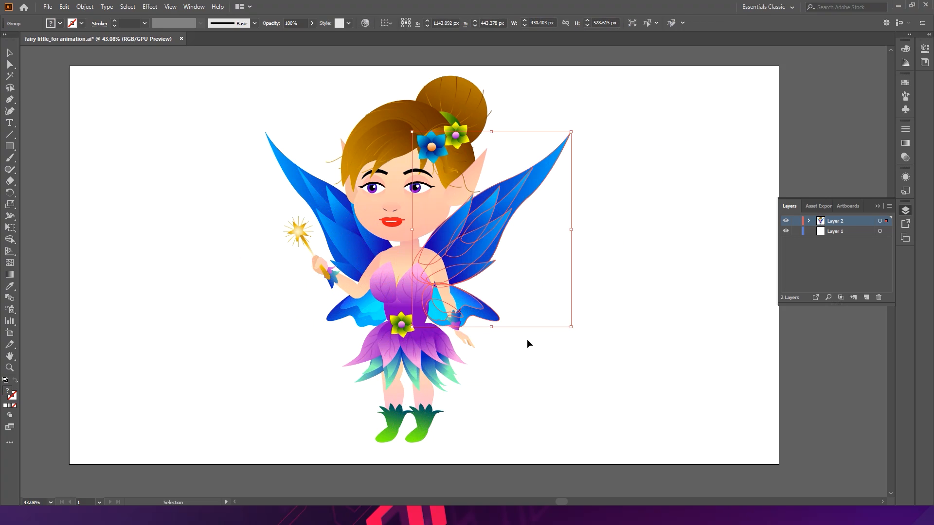
Select the fairy's two wing groups one after the other to check how each is grouped
{"action": "left_click", "coordinate": [526, 339]}
{"action": "left_click", "coordinate": [462, 251]}
{"action": "left_click", "coordinate": [541, 289]}
{"action": "left_click", "coordinate": [350, 254]}
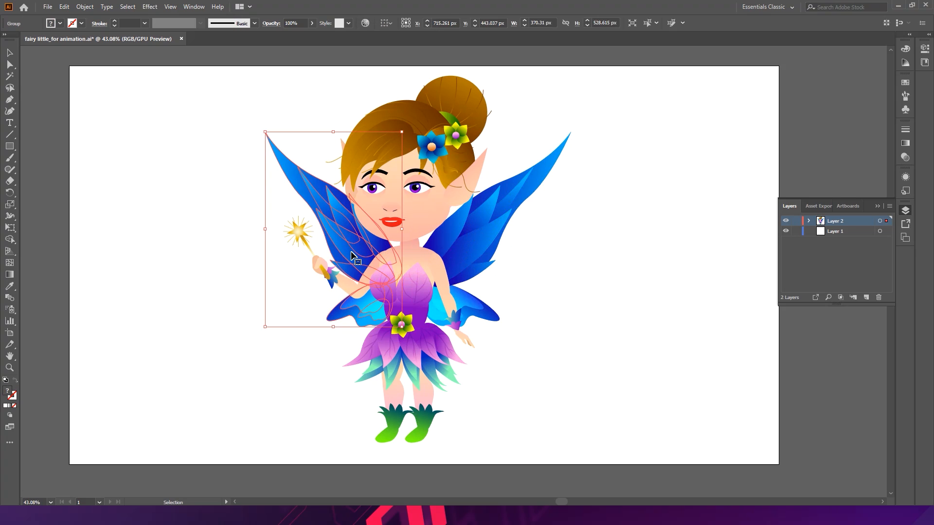
{"action": "left_click", "coordinate": [625, 295]}
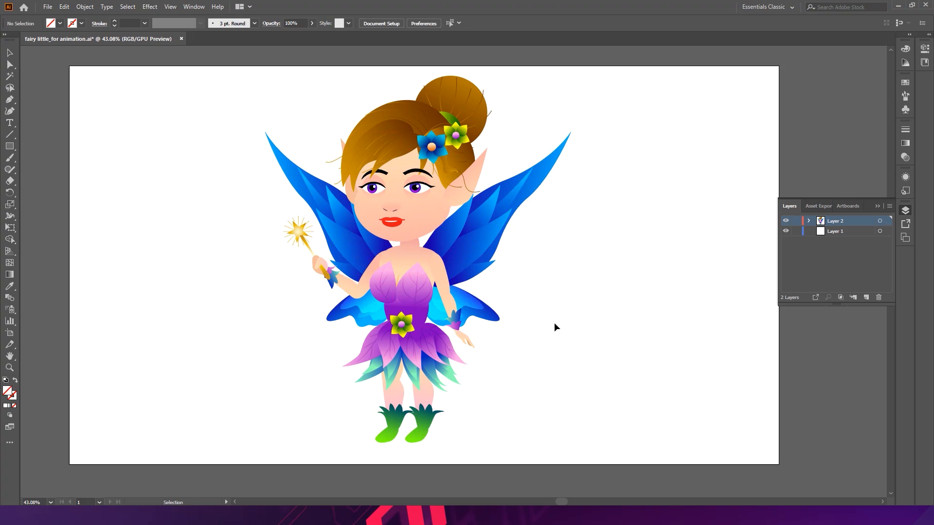
Examine the skirt up close by selecting a purple petal and one of its separate vein paths
{"action": "left_click_drag", "start_coordinate": [348, 324], "coordinate": [420, 336]}
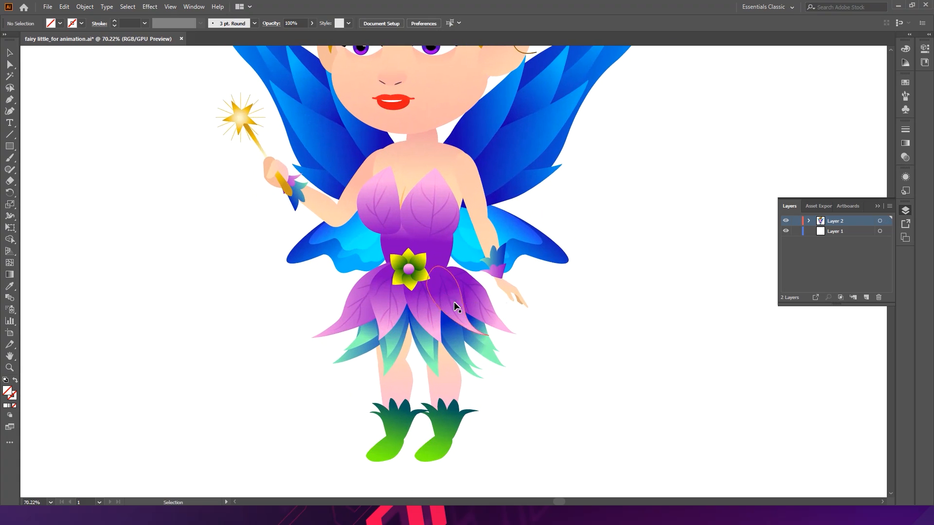
{"action": "left_click", "coordinate": [366, 308]}
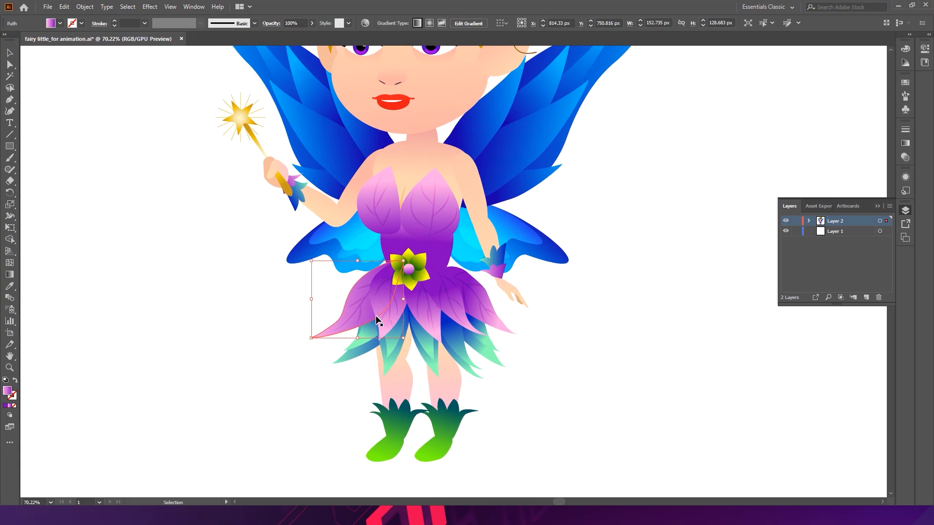
{"action": "key", "text": "a"}
{"action": "left_click", "coordinate": [368, 331]}
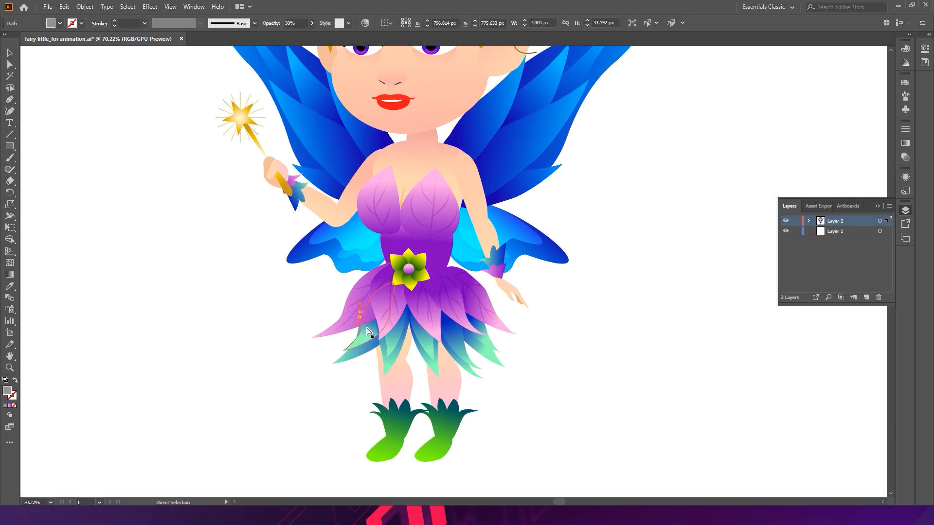
{"action": "left_click_drag", "start_coordinate": [332, 301], "coordinate": [444, 320]}
{"action": "left_click_drag", "start_coordinate": [451, 314], "coordinate": [419, 273]}
{"action": "key", "text": "v"}
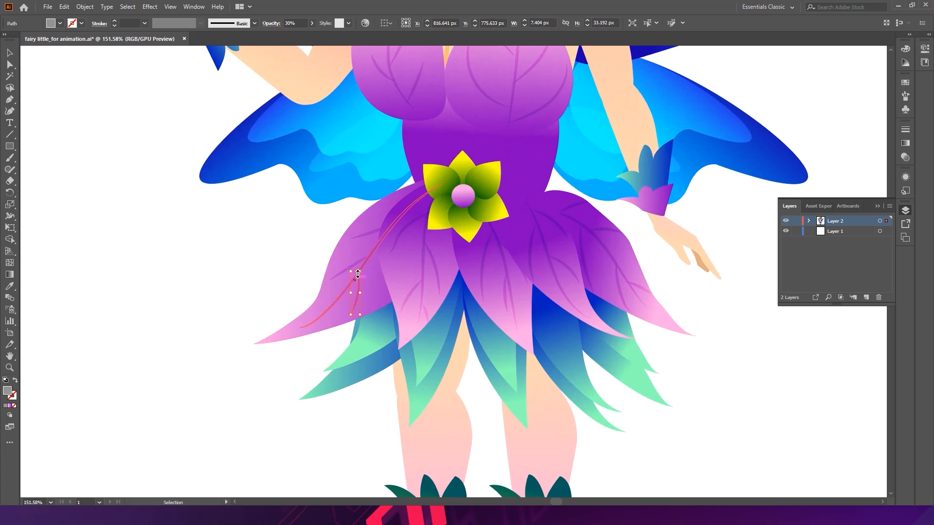
Group the five inner blue-green petals of the lower skirt layer
{"action": "left_click", "coordinate": [379, 340]}
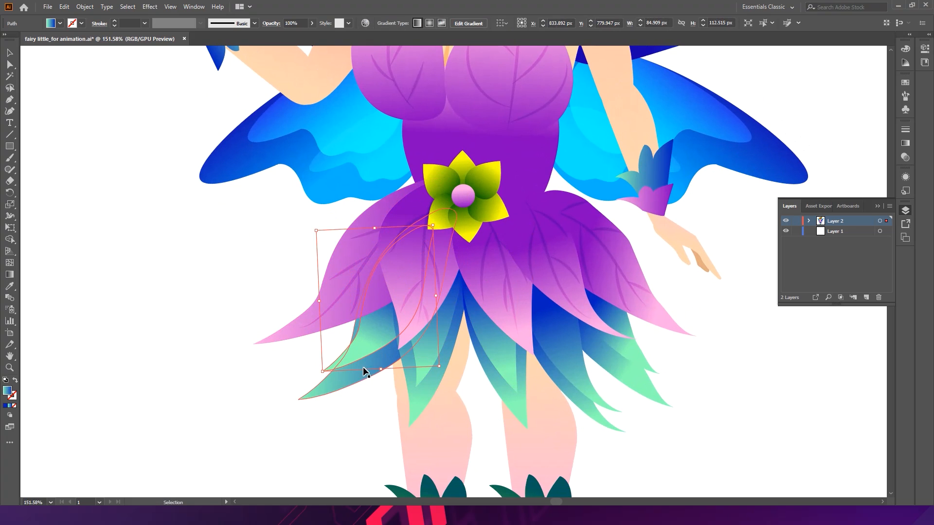
{"action": "left_click", "coordinate": [429, 354], "text": "shift"}
{"action": "left_click", "coordinate": [510, 354], "text": "shift"}
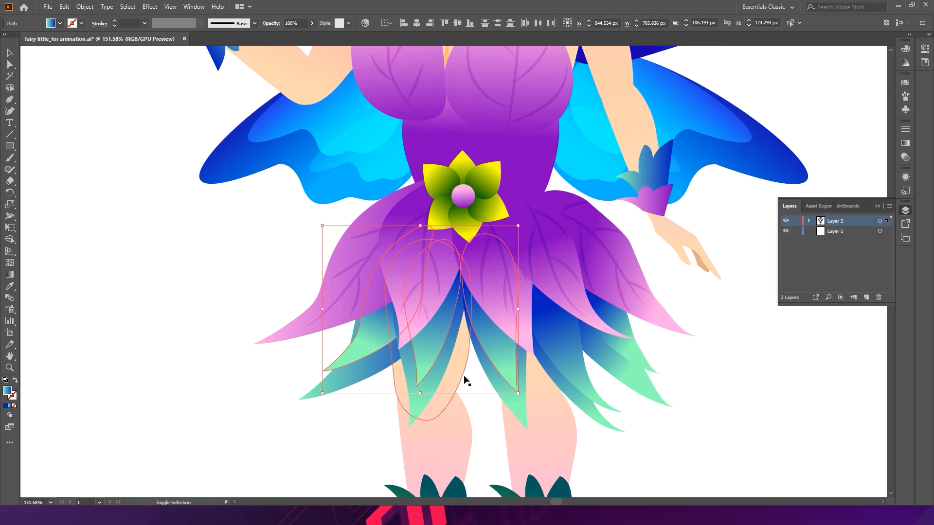
{"action": "left_click", "coordinate": [580, 370], "text": "shift"}
{"action": "left_click", "coordinate": [634, 346], "text": "shift"}
{"action": "left_click_drag", "start_coordinate": [566, 358], "coordinate": [589, 397]}
{"action": "key", "text": "ctrl+z"}
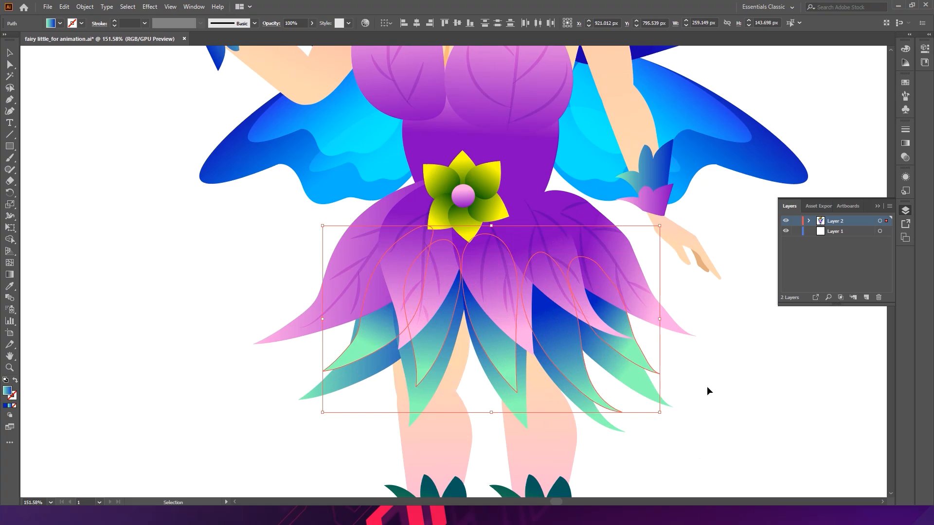
{"action": "key", "text": "ctrl+g"}
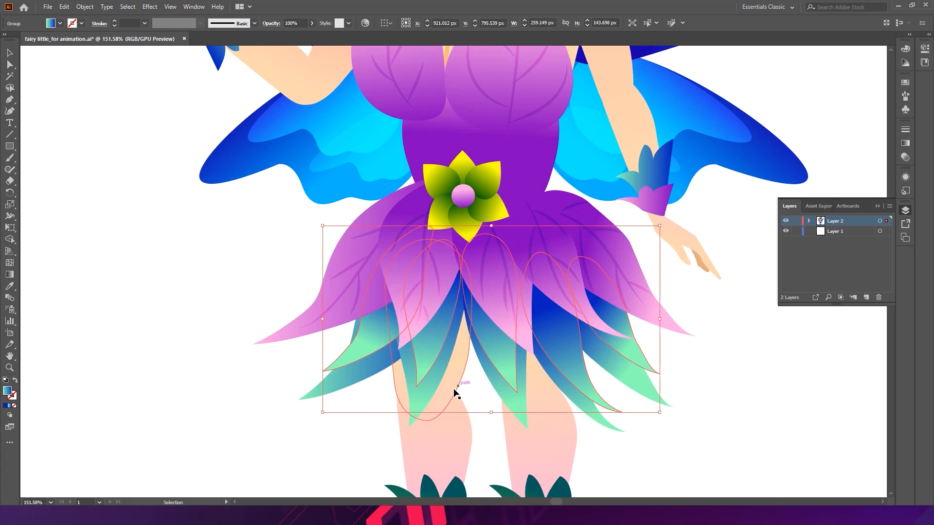
Group the five outer blue-green petals of the lower skirt layer
{"action": "left_click", "coordinate": [412, 391]}
{"action": "left_click", "coordinate": [420, 391], "text": "shift"}
{"action": "left_click", "coordinate": [508, 401], "text": "shift"}
{"action": "left_click", "coordinate": [584, 407], "text": "shift"}
{"action": "left_click", "coordinate": [636, 392], "text": "shift"}
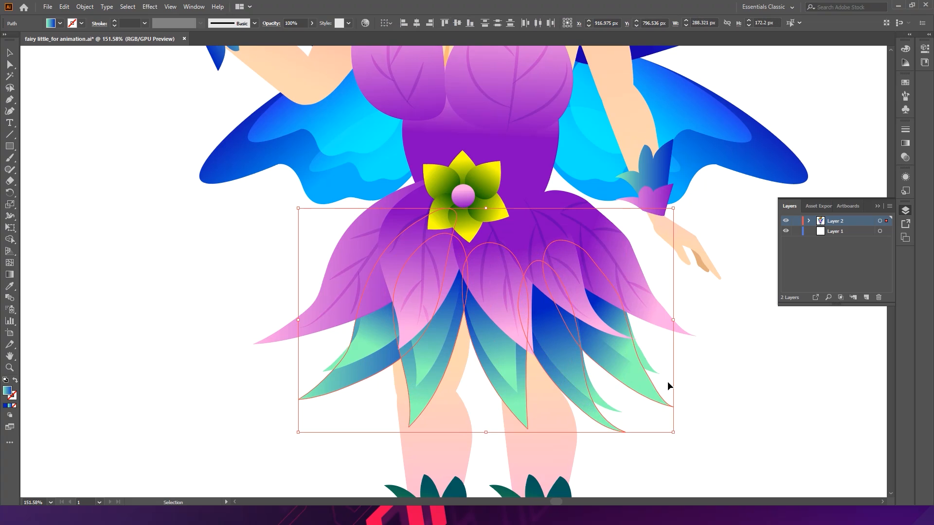
{"action": "key", "text": "a"}
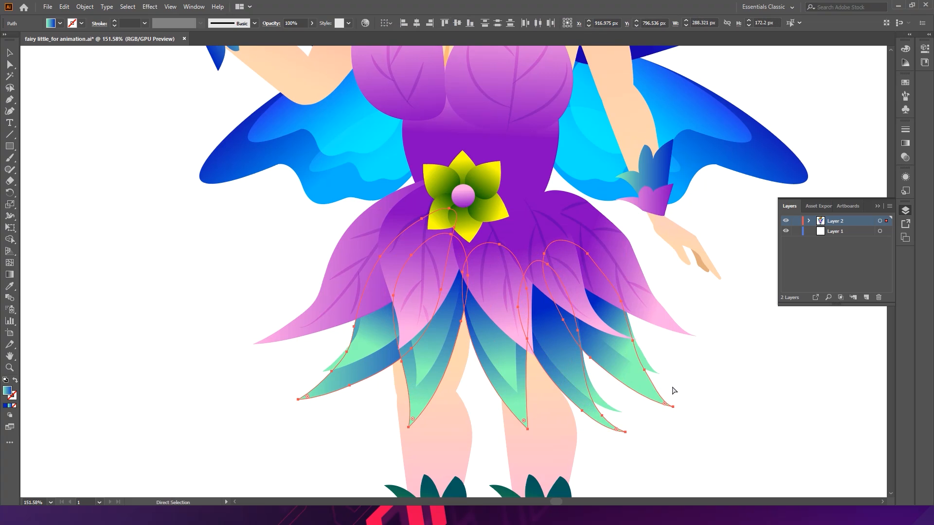
{"action": "key", "text": "ctrl+g"}
{"action": "key", "text": "v"}
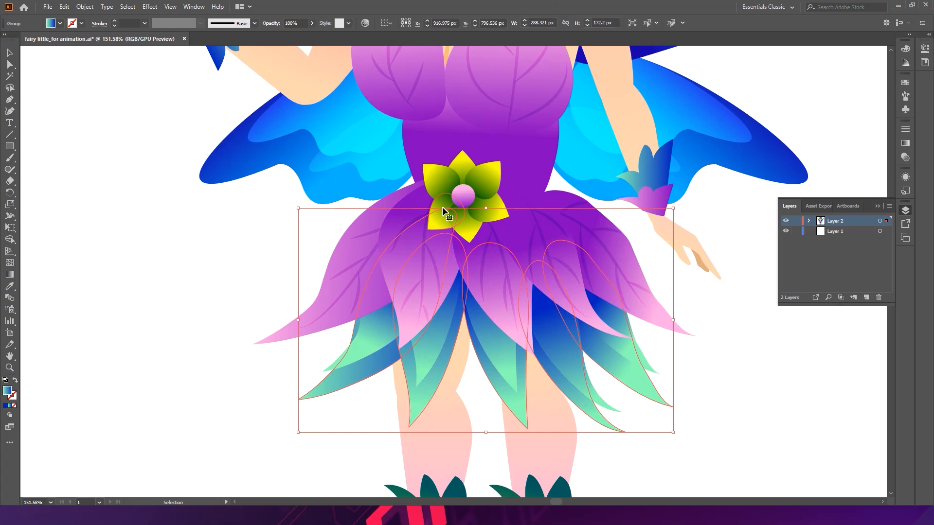
Check the belt flower group and the separate leg, boot cuff and shoe shapes by selecting each one
{"action": "left_click", "coordinate": [470, 200]}
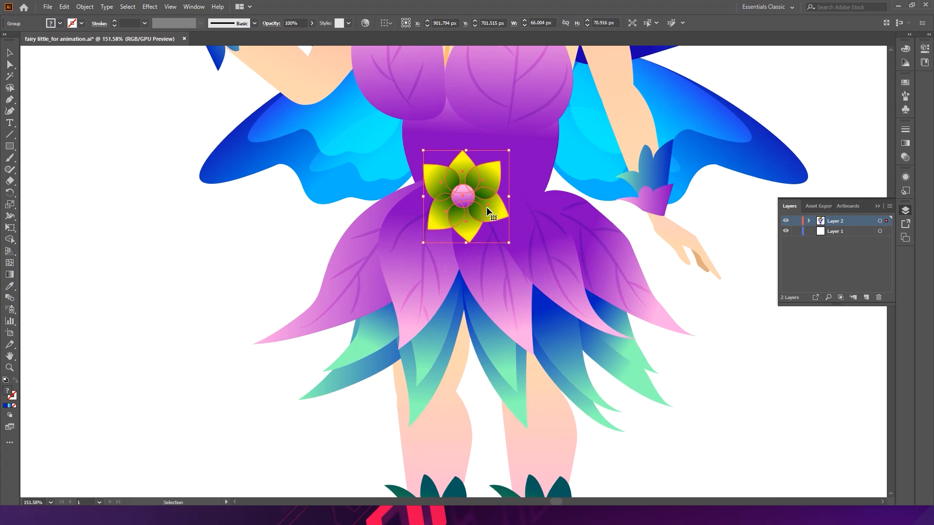
{"action": "left_click_drag", "start_coordinate": [517, 407], "coordinate": [394, 187]}
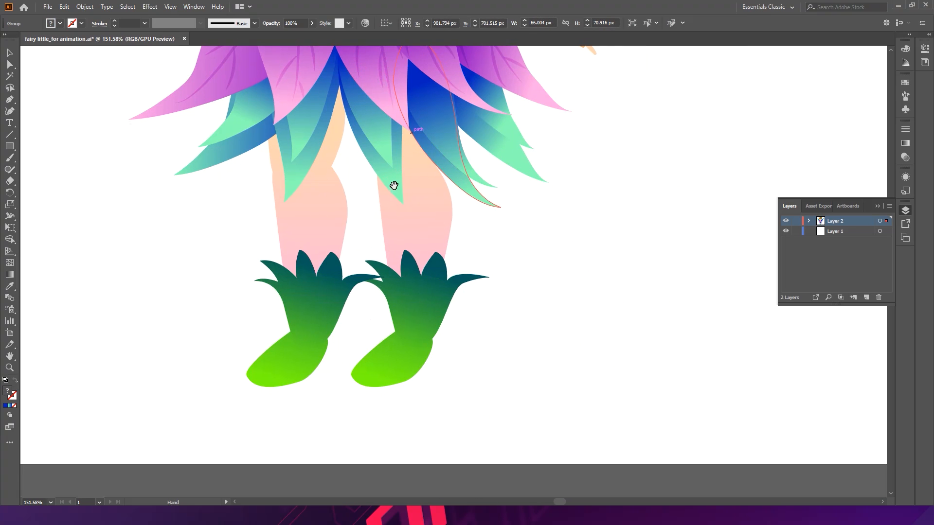
{"action": "left_click", "coordinate": [412, 152]}
{"action": "left_click", "coordinate": [441, 285]}
{"action": "left_click", "coordinate": [410, 362]}
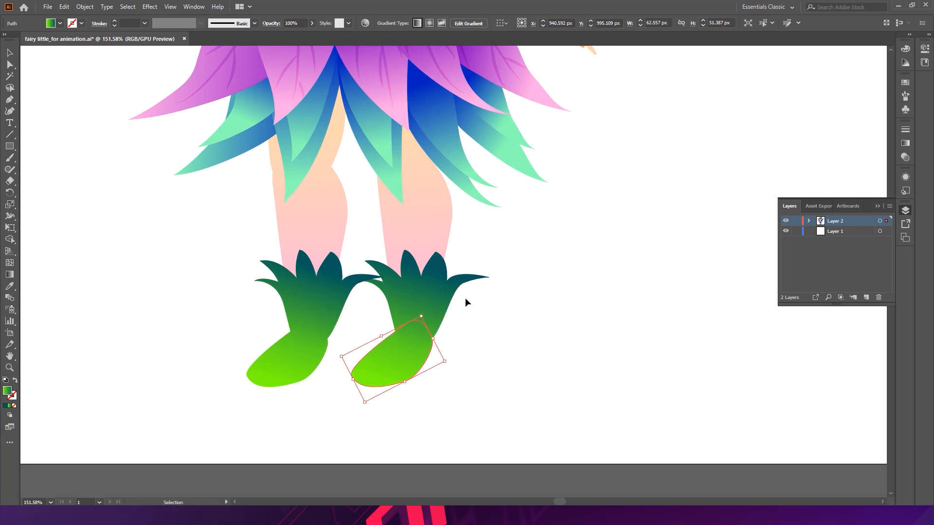
{"action": "left_click", "coordinate": [501, 294]}
Examine the skirt's overlapping paths in outline view and return to the colour preview
{"action": "key", "text": "space"}
{"action": "mouse_move", "coordinate": [498, 271]}
{"action": "left_mouse_down"}
{"action": "mouse_move", "coordinate": [519, 319]}
{"action": "mouse_move", "coordinate": [508, 331]}
{"action": "mouse_move", "coordinate": [519, 378]}
{"action": "mouse_move", "coordinate": [453, 402]}
{"action": "mouse_move", "coordinate": [400, 350]}
{"action": "mouse_move", "coordinate": [375, 296]}
{"action": "left_mouse_up"}
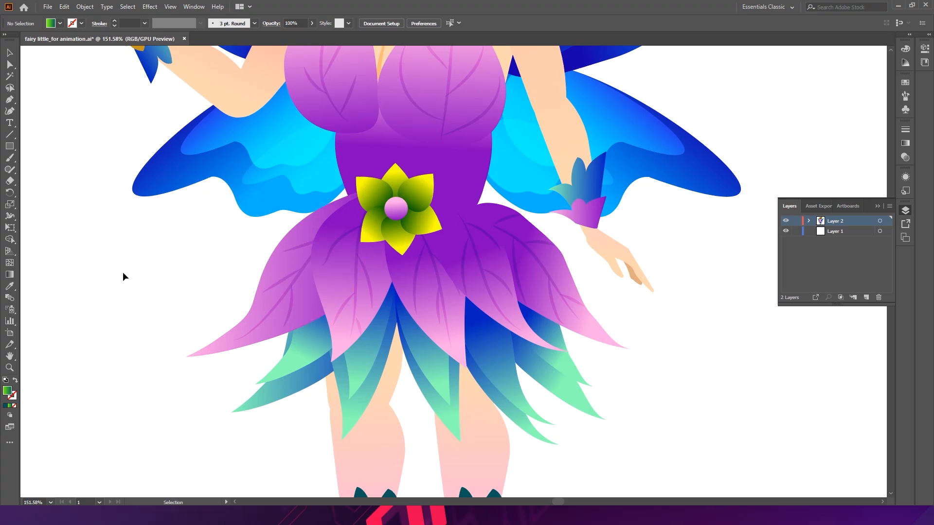
{"action": "key", "text": "ctrl+y"}
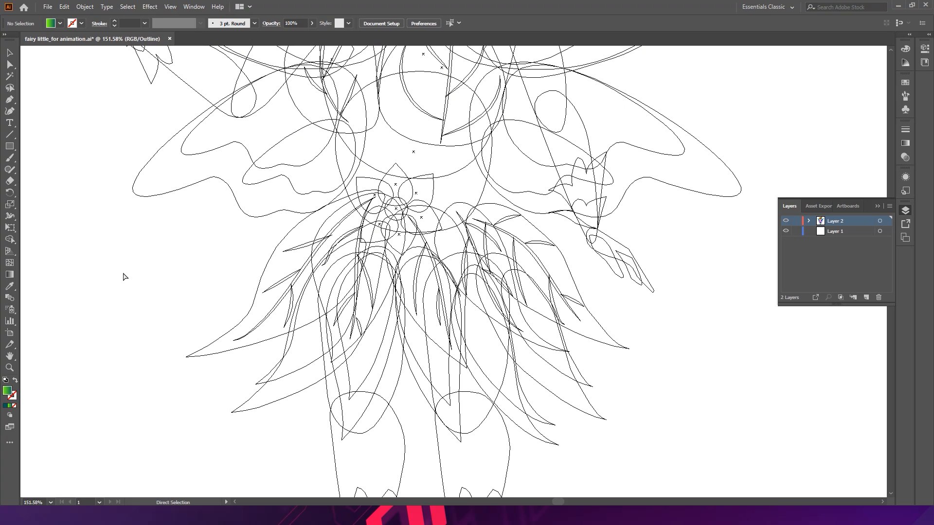
{"action": "key", "text": "ctrl+y"}
{"action": "key", "text": "v"}
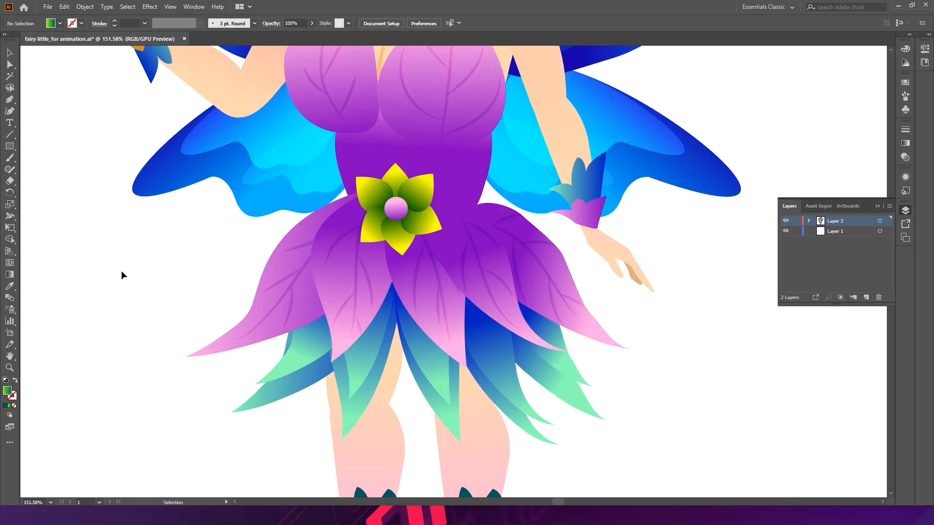
Group the purple skirt petals with their veins and the belt flower, leaving out the blue-green petals and legs
{"action": "left_click_drag", "start_coordinate": [363, 290], "coordinate": [578, 368]}
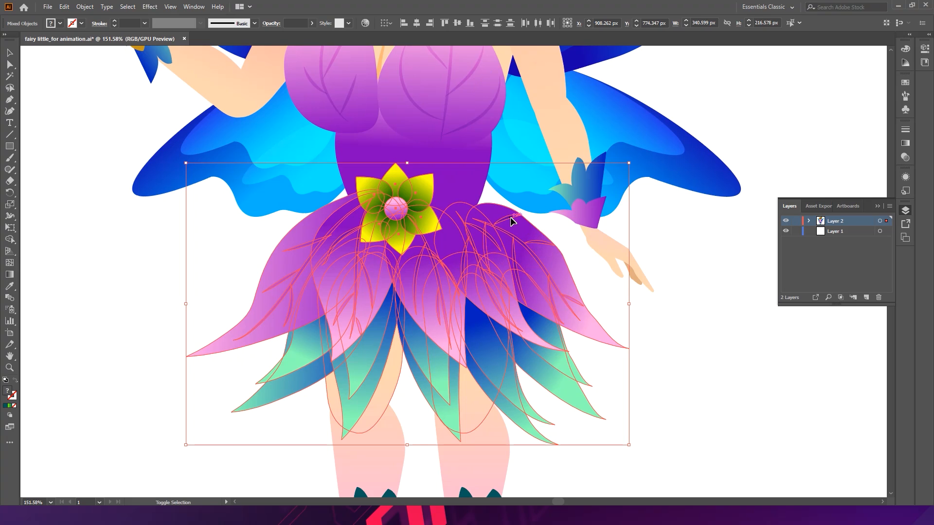
{"action": "scroll", "coordinate": [401, 397], "scroll_direction": "down", "scroll_amount": 5}
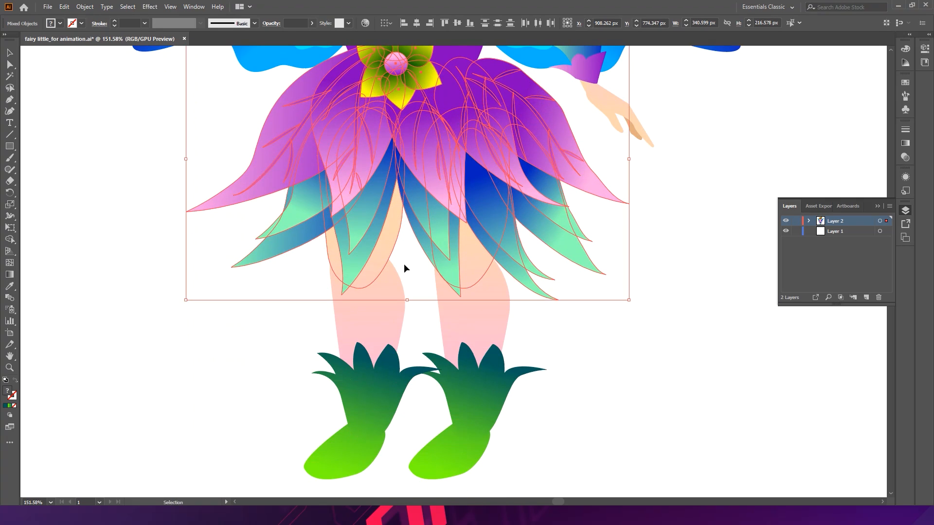
{"action": "left_click", "coordinate": [278, 246], "text": "shift"}
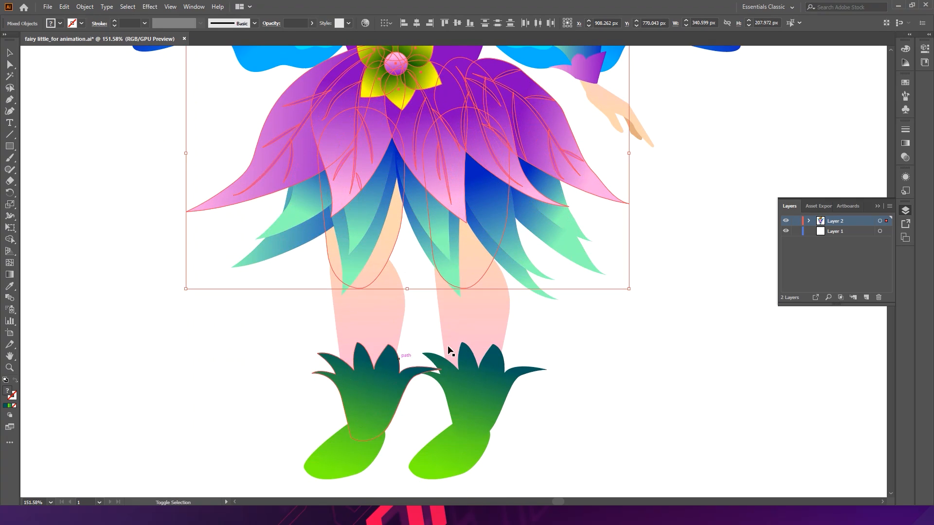
{"action": "left_click", "coordinate": [405, 288], "text": "shift"}
{"action": "left_click", "coordinate": [479, 263], "text": "shift"}
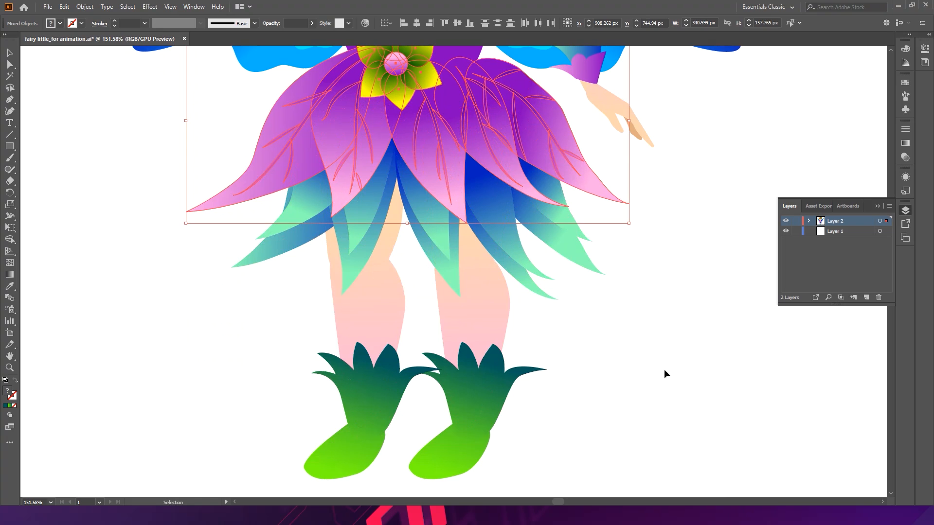
{"action": "left_click_drag", "start_coordinate": [642, 280], "coordinate": [640, 444]}
{"action": "key", "text": "a"}
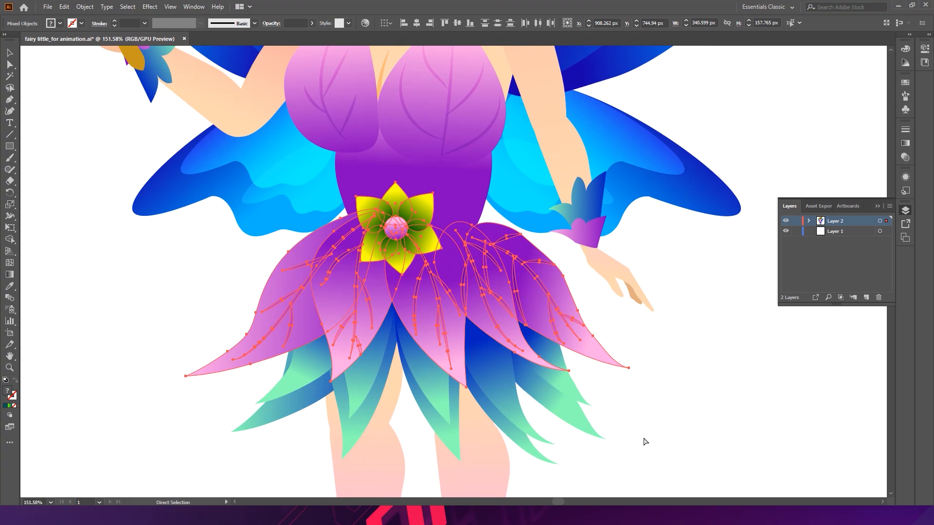
{"action": "key", "text": "ctrl+g"}
{"action": "key", "text": "v"}
{"action": "left_click", "coordinate": [688, 428]}
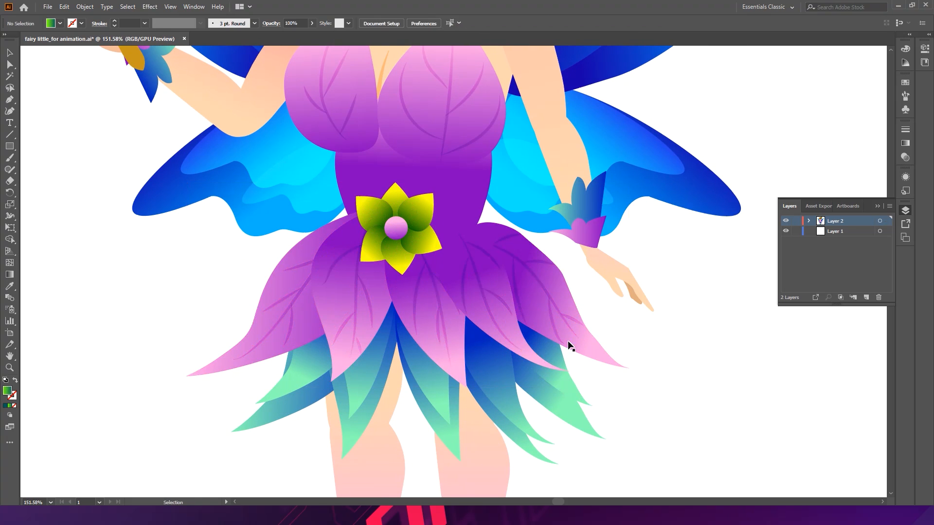
Try moving the purple skirt group away from the waist, and undo the move
{"action": "left_click_drag", "start_coordinate": [491, 291], "coordinate": [564, 346]}
{"action": "key", "text": "a"}
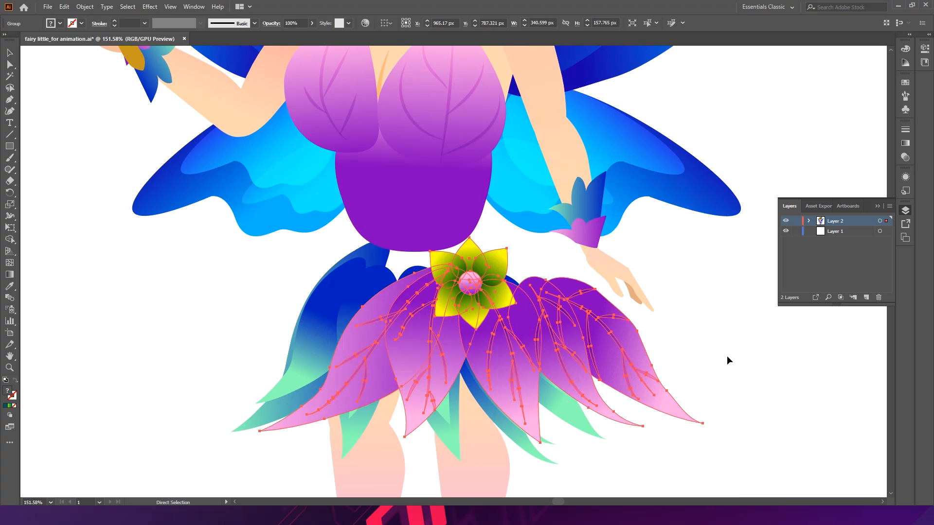
{"action": "key", "text": "ctrl+z"}
{"action": "key", "text": "v"}
{"action": "left_click", "coordinate": [692, 358]}
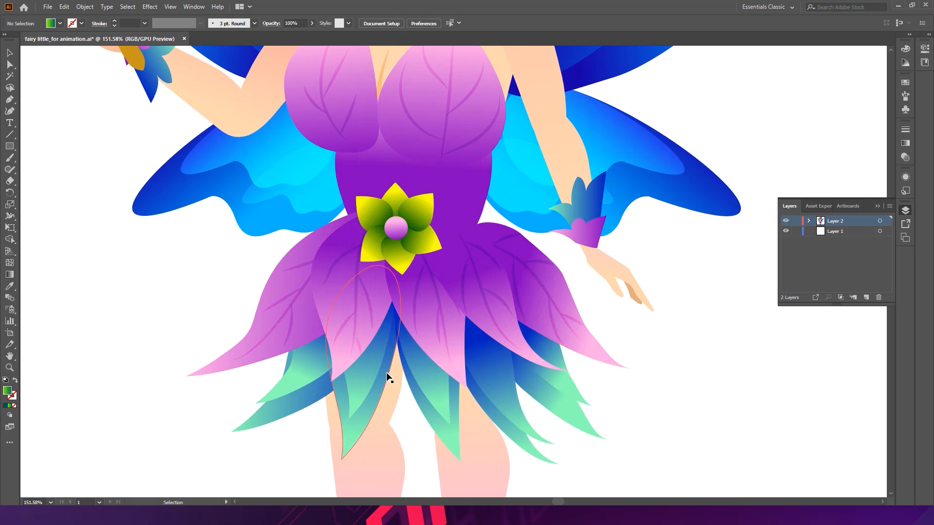
Try moving the blue-green petal groups away from the skirt, and undo the moves
{"action": "left_click", "coordinate": [389, 363]}
{"action": "left_click_drag", "start_coordinate": [385, 366], "coordinate": [387, 434]}
{"action": "key", "text": "a"}
{"action": "key", "text": "ctrl+z"}
{"action": "key", "text": "v"}
{"action": "left_click_drag", "start_coordinate": [296, 405], "coordinate": [283, 456]}
{"action": "key", "text": "ctrl+z"}
{"action": "left_click", "coordinate": [717, 383]}
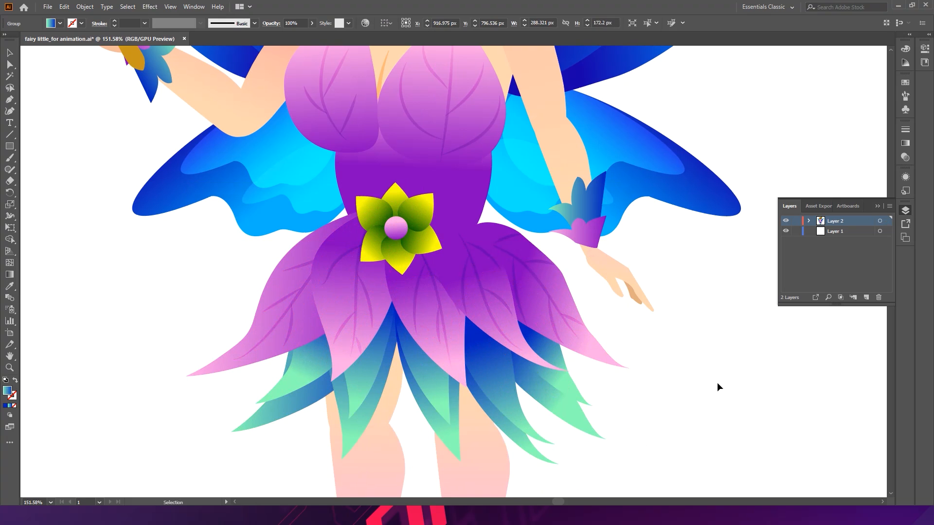
Squash the purple skirt group vertically to a height of about 153 px
{"action": "left_click", "coordinate": [432, 247]}
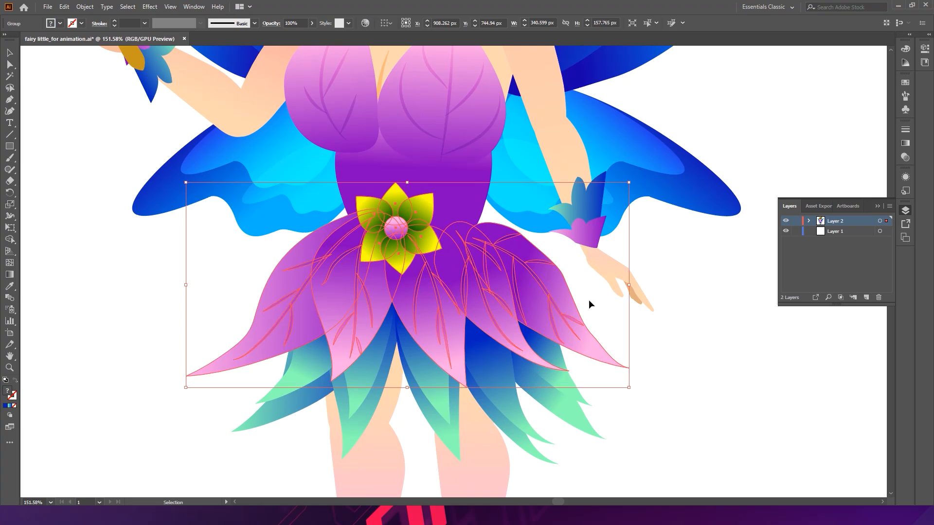
{"action": "mouse_move", "coordinate": [409, 388]}
{"action": "left_mouse_down"}
{"action": "mouse_move", "coordinate": [419, 371]}
{"action": "mouse_move", "coordinate": [411, 386]}
{"action": "left_mouse_up"}
{"action": "key", "text": "a"}
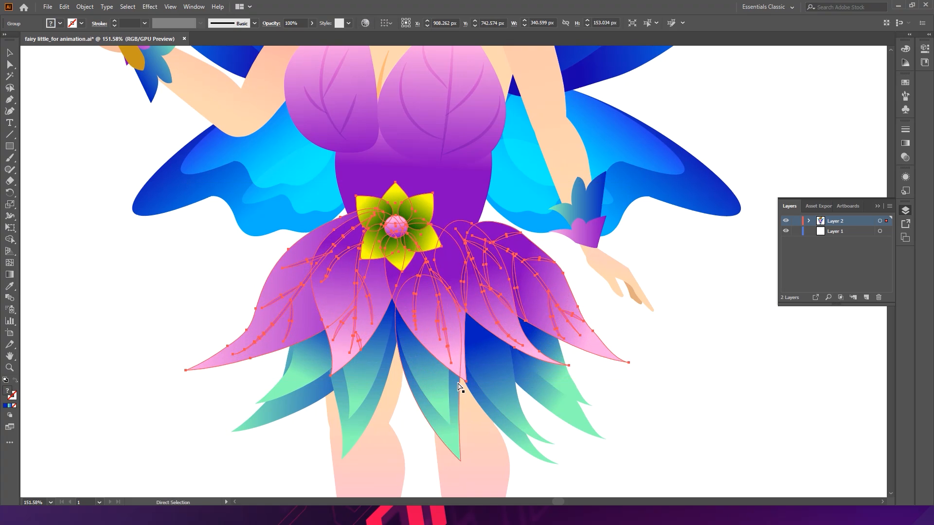
Undo the last vertical squash of the purple skirt group and clear the selection
{"action": "key", "text": "ctrl+z"}
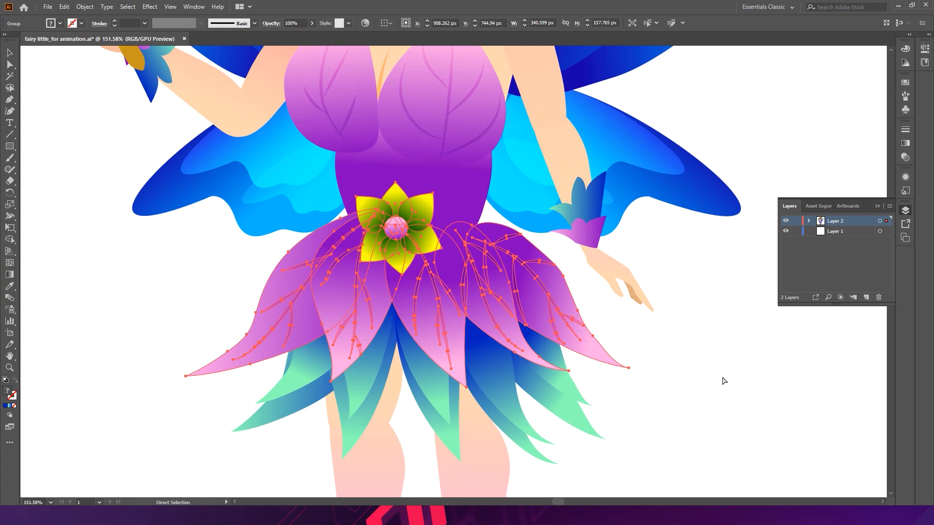
{"action": "key", "text": "v"}
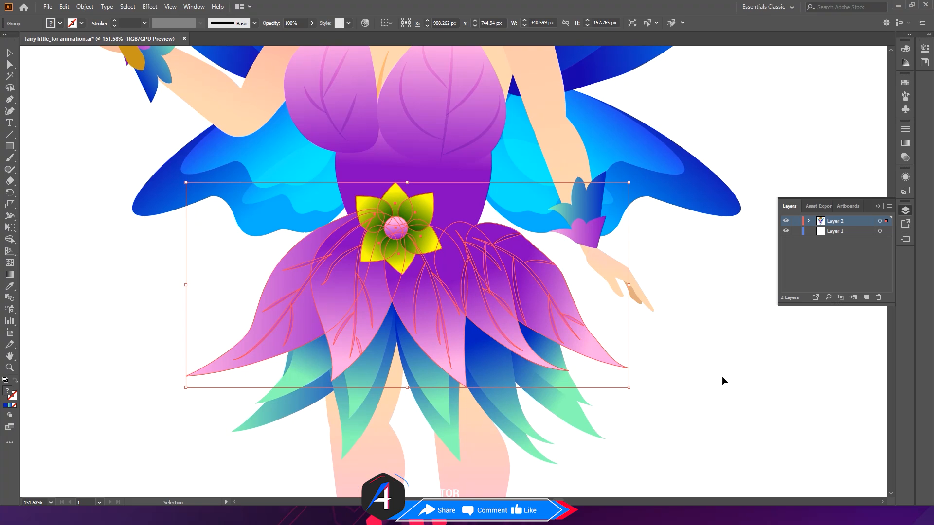
{"action": "key", "text": "a"}
{"action": "key", "text": "ctrl+minus"}
{"action": "key", "text": "ctrl+minus"}
{"action": "key", "text": "ctrl+minus"}
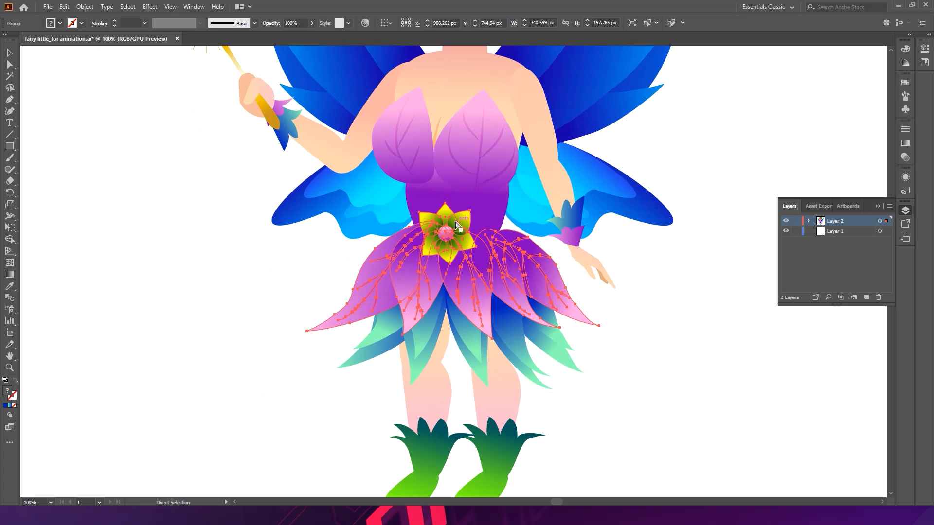
{"action": "left_click_drag", "start_coordinate": [421, 222], "coordinate": [344, 319]}
{"action": "key", "text": "v"}
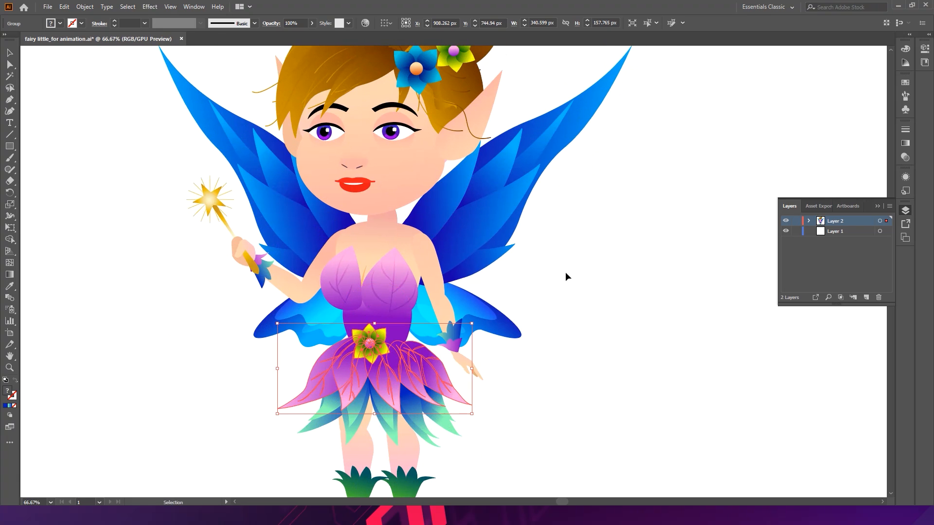
{"action": "left_click", "coordinate": [608, 423]}
Try moving the thigh of the leg nearest the wand side out from under the skirt, and undo the move
{"action": "key", "text": "h"}
{"action": "left_click_drag", "start_coordinate": [563, 369], "coordinate": [586, 315]}
{"action": "key", "text": "z"}
{"action": "left_click_drag", "start_coordinate": [332, 316], "coordinate": [423, 346]}
{"action": "key", "text": "a"}
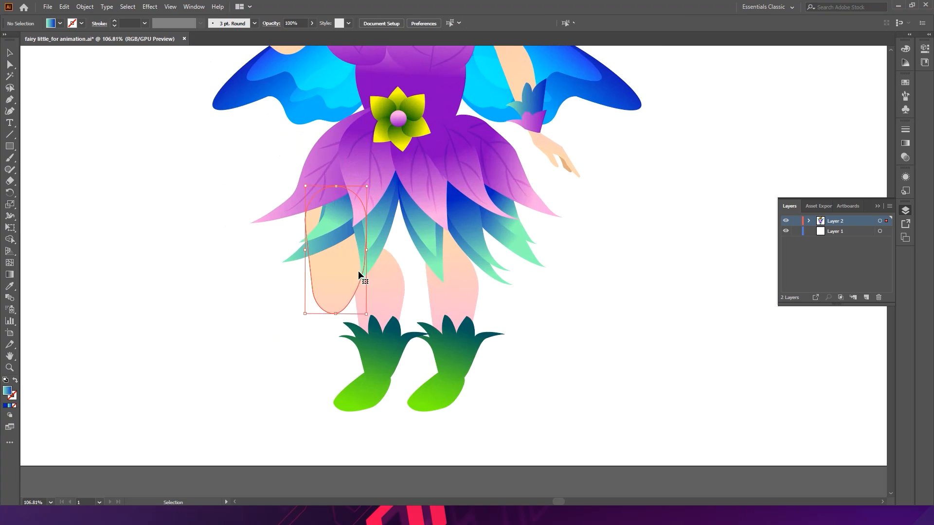
{"action": "left_click", "coordinate": [359, 271]}
{"action": "key", "text": "ctrl+z"}
{"action": "left_click", "coordinate": [526, 266]}
Group the lowered arm's forearm with its blue and purple petal cuff, leaving out the upper arm and hand
{"action": "key", "text": "space"}
{"action": "left_click_drag", "start_coordinate": [460, 166], "coordinate": [451, 490]}
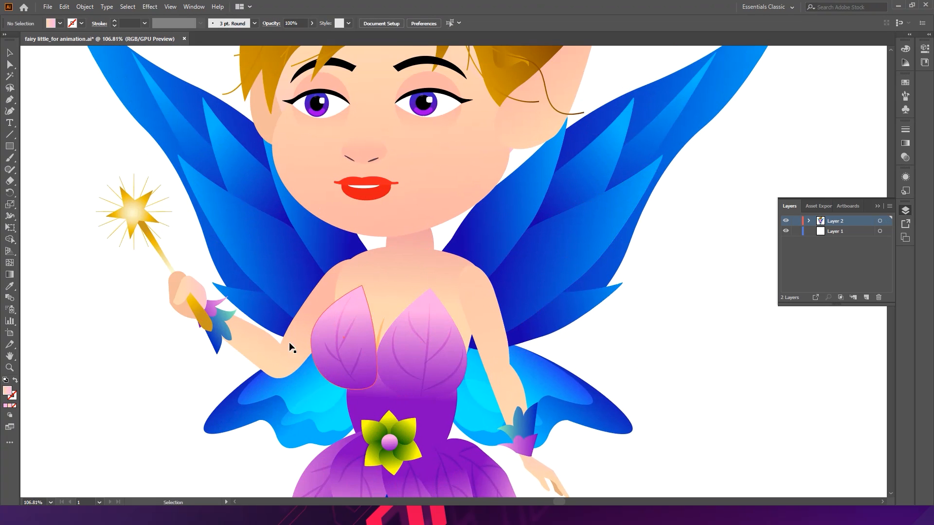
{"action": "key", "text": "space"}
{"action": "left_click_drag", "start_coordinate": [337, 323], "coordinate": [175, 178]}
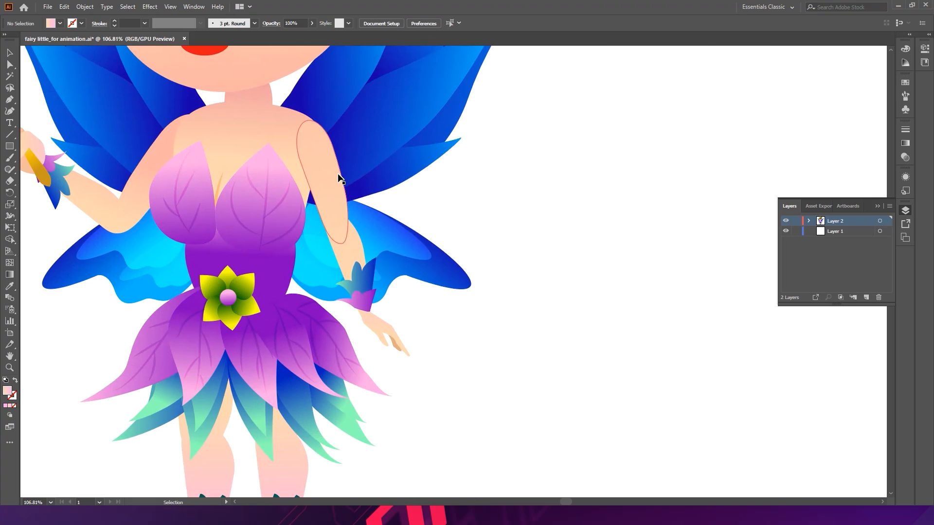
{"action": "left_click", "coordinate": [333, 175]}
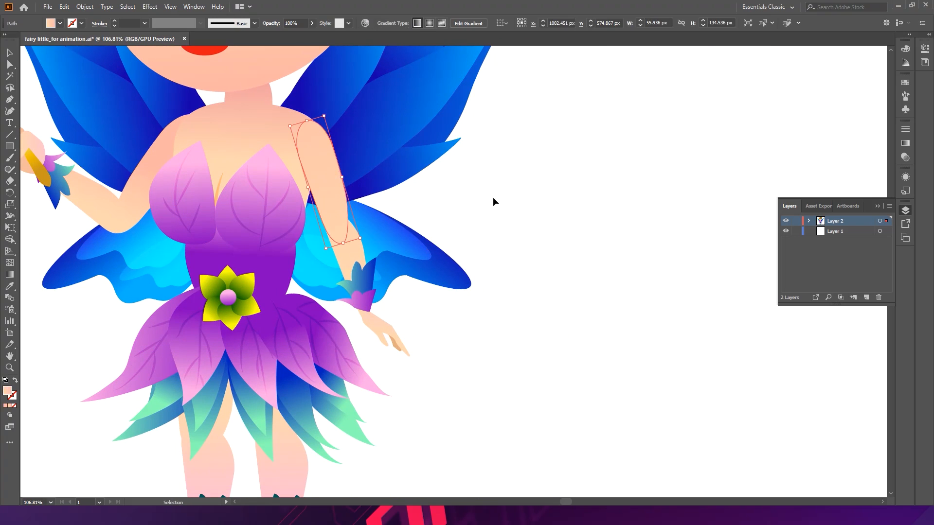
{"action": "left_click", "coordinate": [352, 256]}
{"action": "key", "text": "ctrl+space"}
{"action": "left_click_drag", "start_coordinate": [295, 231], "coordinate": [465, 286]}
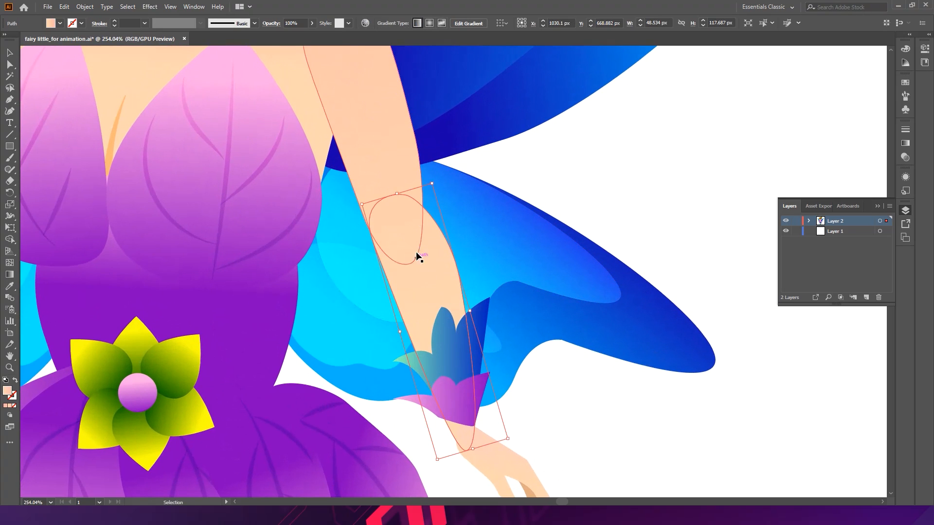
{"action": "left_click", "coordinate": [447, 395], "text": "shift"}
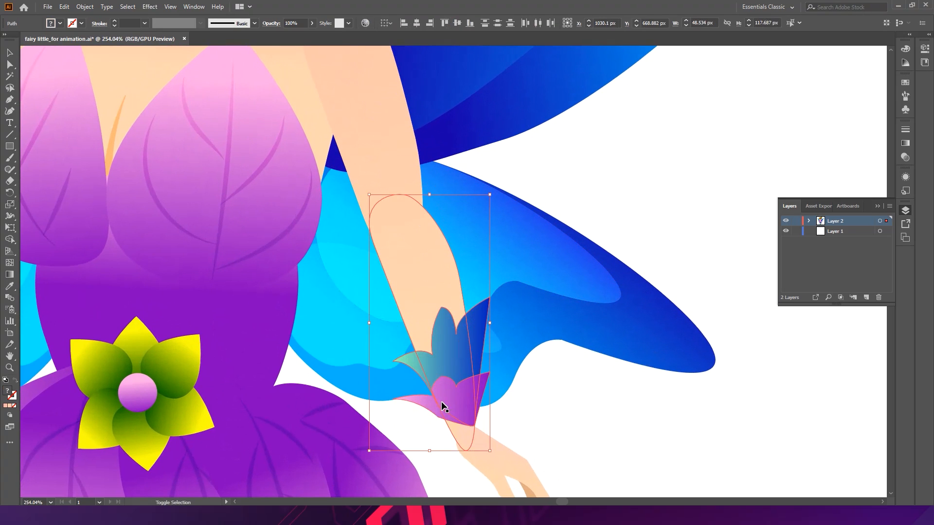
{"action": "key", "text": "a"}
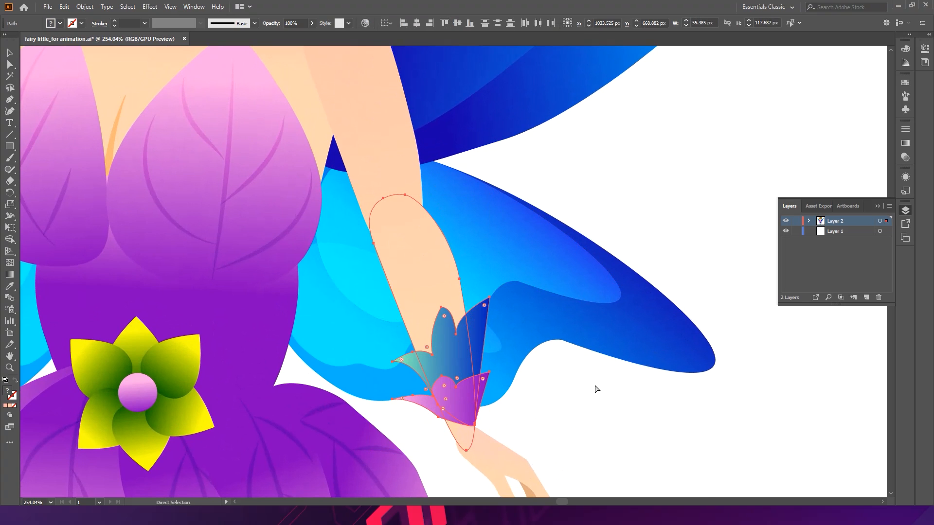
{"action": "key", "text": "v"}
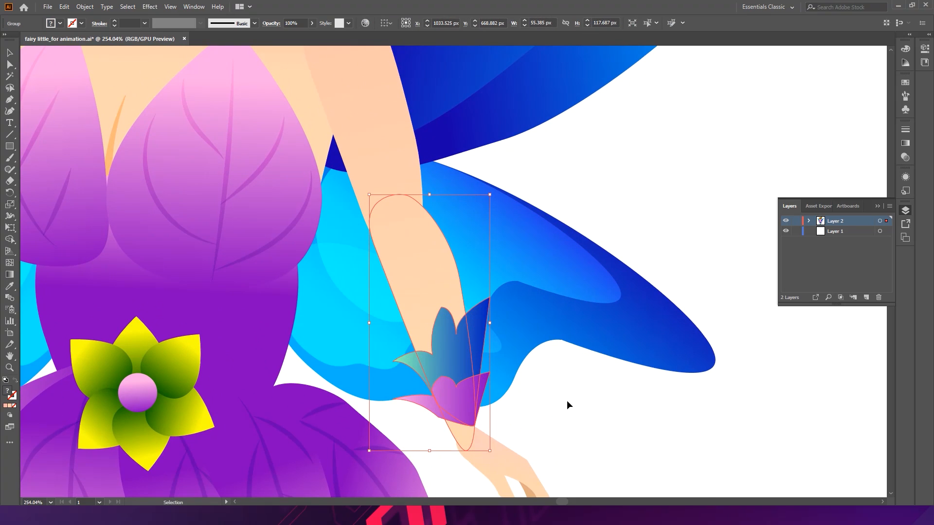
Try moving the lowered hand group away from the wrist, undo the move and deselect the hand
{"action": "scroll", "coordinate": [567, 401], "scroll_direction": "down", "scroll_amount": 5}
{"action": "left_click", "coordinate": [506, 261]}
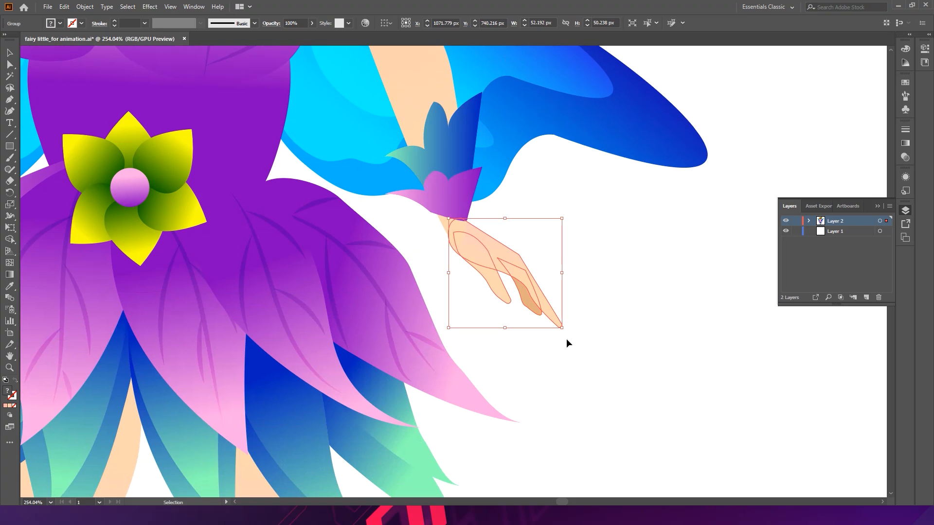
{"action": "left_click_drag", "start_coordinate": [517, 281], "coordinate": [614, 292]}
{"action": "key", "text": "ctrl+z"}
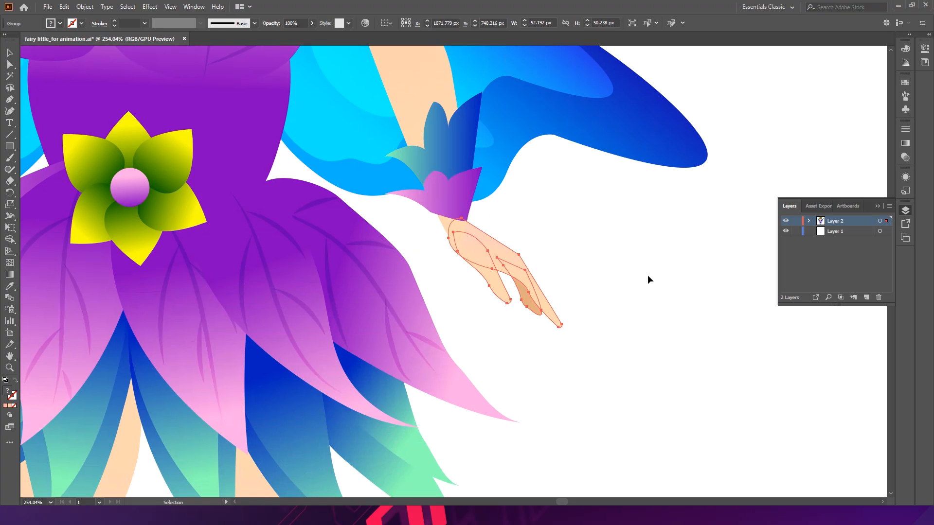
{"action": "left_click", "coordinate": [626, 280]}
Group the raised arm's forearm with its petal cuff, leaving out the hand and wand
{"action": "key", "text": "a"}
{"action": "key", "text": "ctrl+minus"}
{"action": "key", "text": "ctrl+minus"}
{"action": "key", "text": "ctrl+minus"}
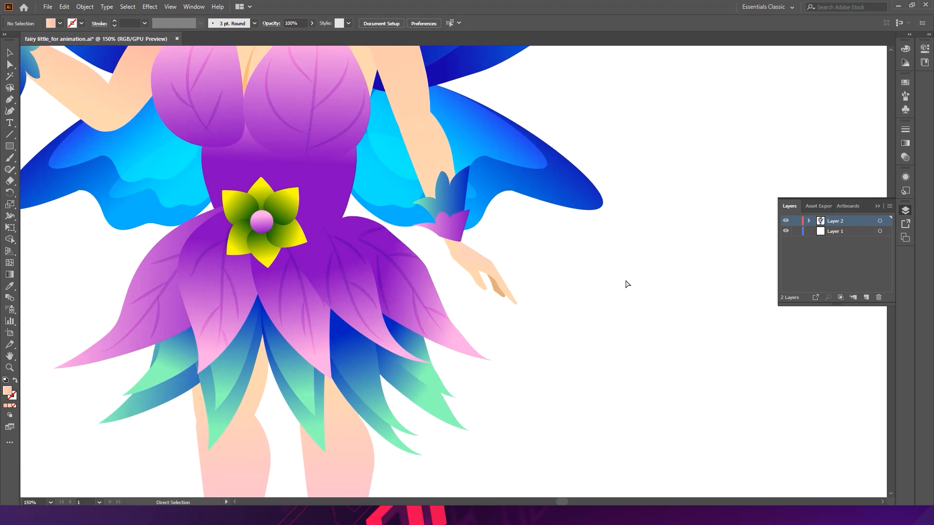
{"action": "key", "text": "ctrl+minus"}
{"action": "key", "text": "ctrl+minus"}
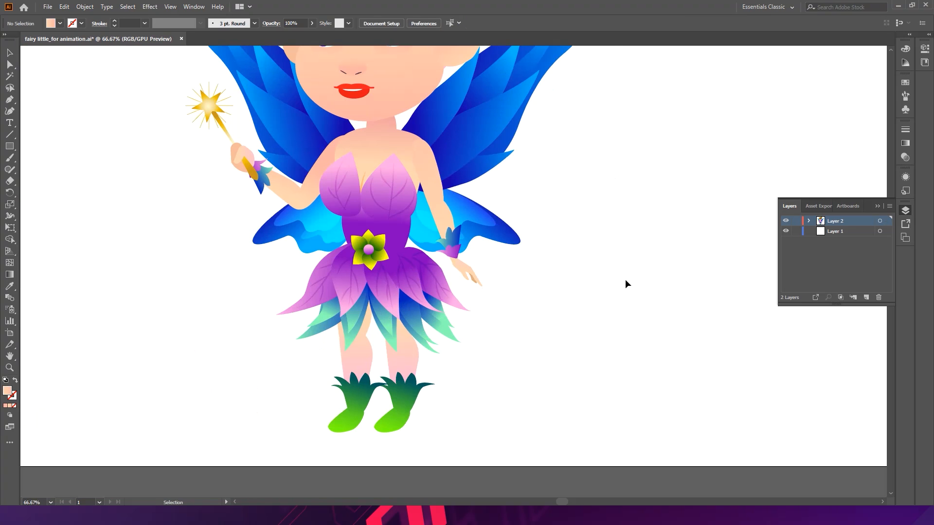
{"action": "left_click_drag", "start_coordinate": [216, 136], "coordinate": [386, 257]}
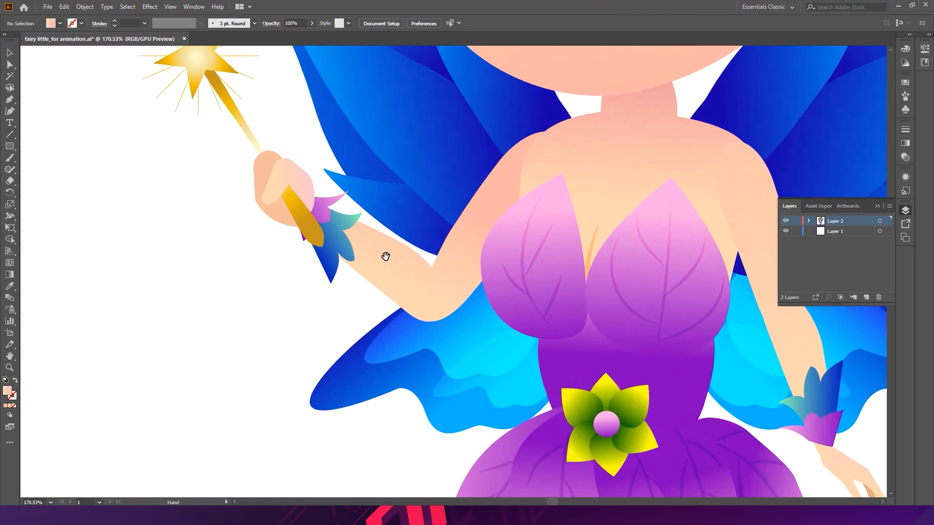
{"action": "left_click", "coordinate": [338, 230]}
{"action": "left_click", "coordinate": [326, 203], "text": "shift"}
{"action": "key", "text": "ctrl+g"}
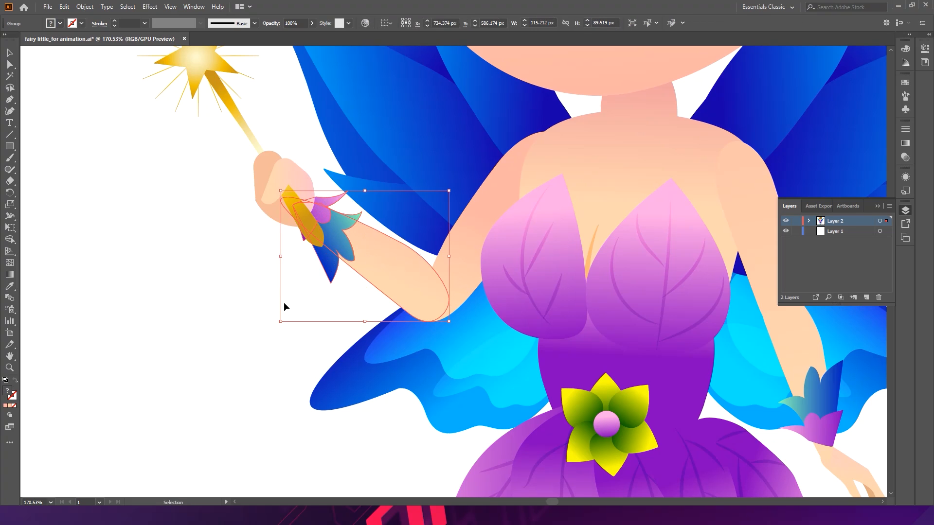
{"action": "left_click", "coordinate": [284, 302]}
Group the magic wand with all parts of the hand holding it
{"action": "left_click", "coordinate": [293, 206]}
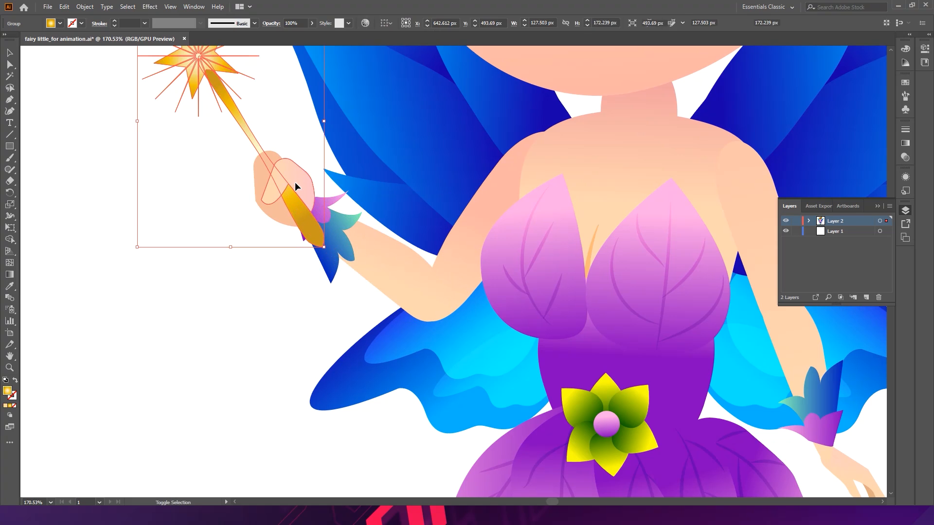
{"action": "left_click", "coordinate": [272, 208], "text": "shift"}
{"action": "key", "text": "space"}
{"action": "left_click_drag", "start_coordinate": [278, 169], "coordinate": [336, 282]}
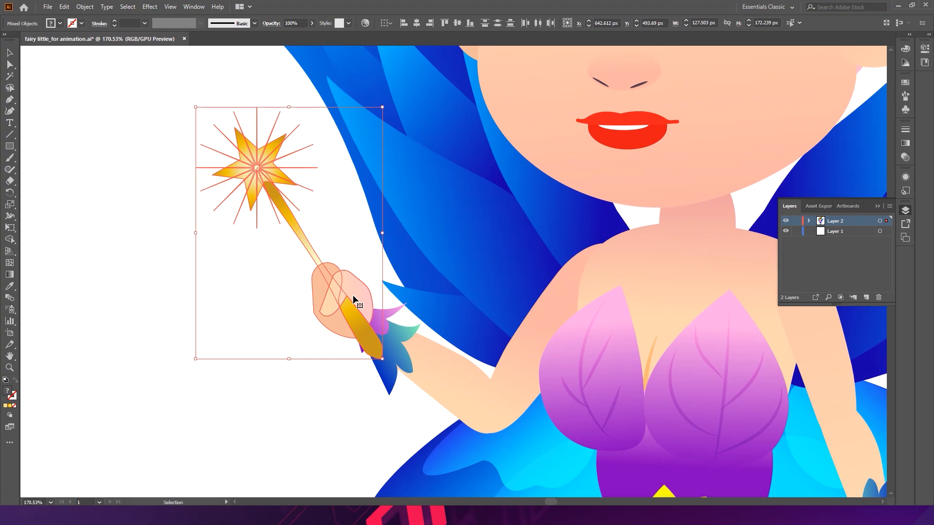
{"action": "key", "text": "a"}
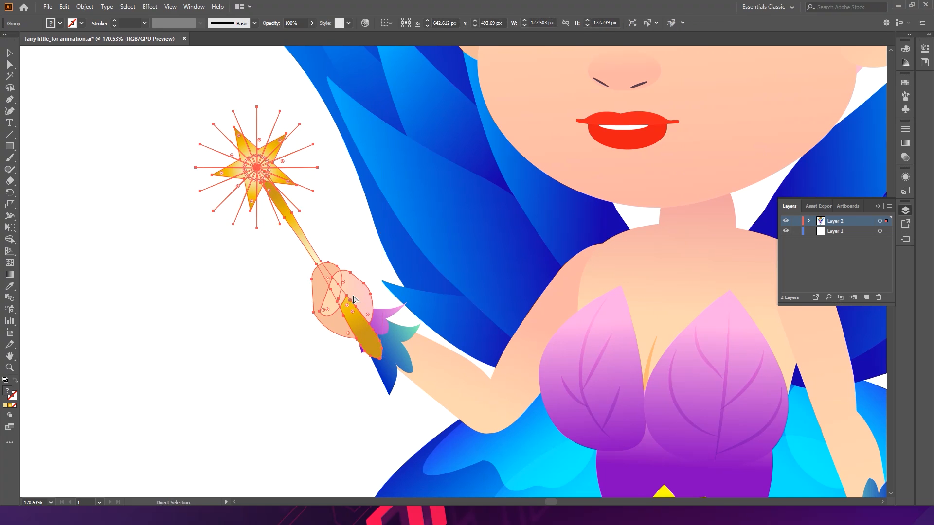
Try moving the wand and hand group away from the raised arm, undo the move and deselect it
{"action": "key", "text": "ctrl+1"}
{"action": "key", "text": "v"}
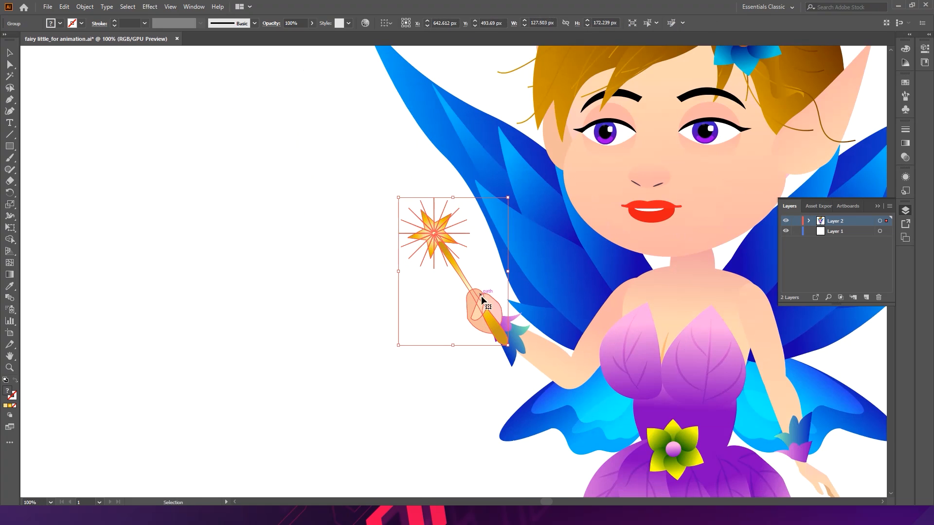
{"action": "left_click_drag", "start_coordinate": [482, 306], "coordinate": [373, 308]}
{"action": "key", "text": "ctrl+z"}
{"action": "left_click", "coordinate": [396, 190]}
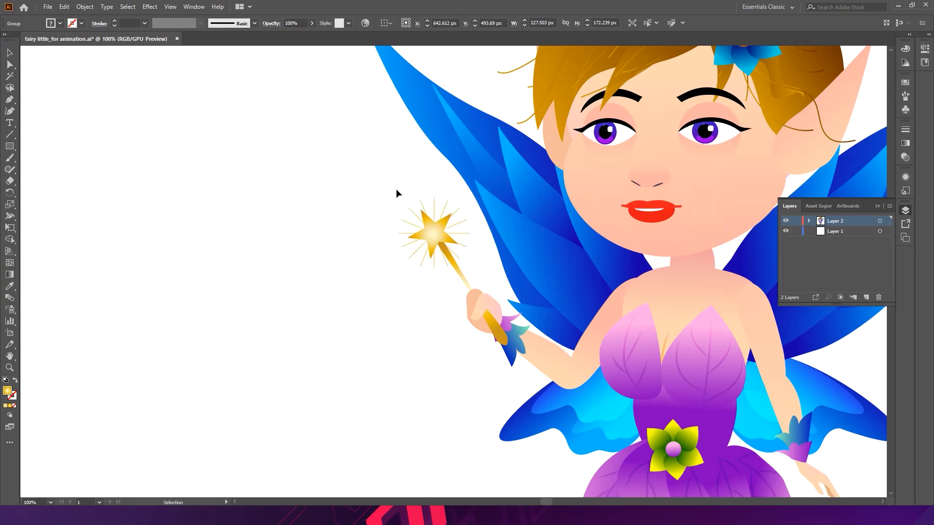
Try rotating the wand and hand group slightly at the wrist, undo the rotation and clear the selection
{"action": "left_click", "coordinate": [427, 229]}
{"action": "mouse_move", "coordinate": [397, 189]}
{"action": "left_mouse_down"}
{"action": "mouse_move", "coordinate": [486, 150]}
{"action": "mouse_move", "coordinate": [404, 202]}
{"action": "mouse_move", "coordinate": [423, 182]}
{"action": "mouse_move", "coordinate": [385, 198]}
{"action": "left_mouse_up"}
{"action": "left_click", "coordinate": [423, 221]}
{"action": "key", "text": "a"}
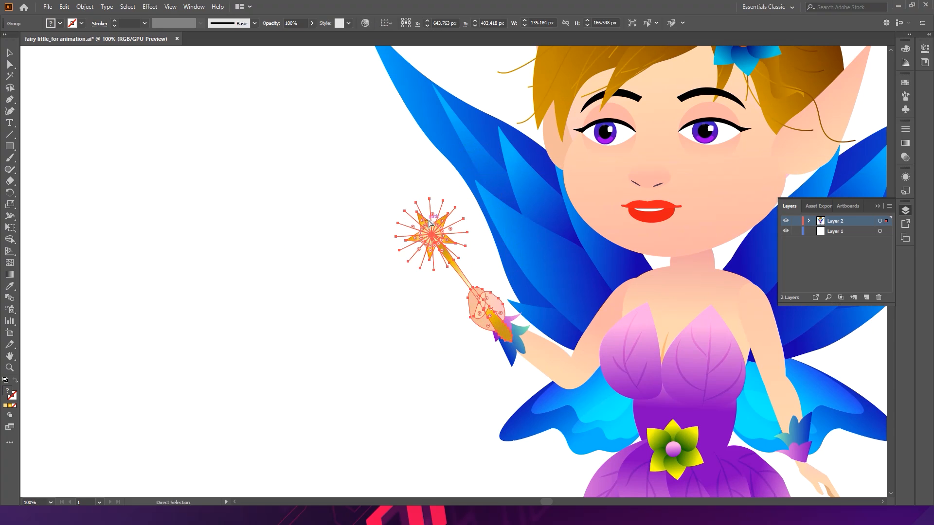
{"action": "left_click", "coordinate": [327, 264]}
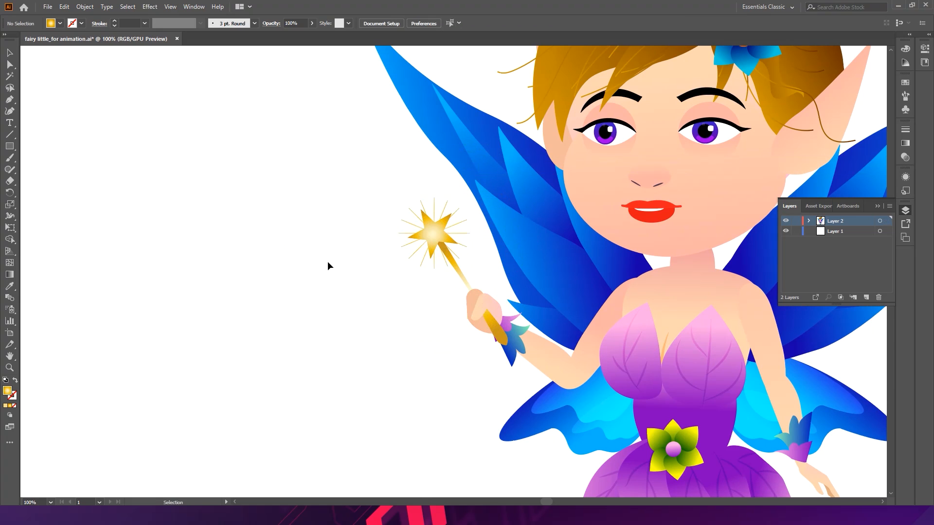
Examine the fairy's head, checking the ear on the wand side and the face as separate shapes
{"action": "key", "text": "ctrl+minus"}
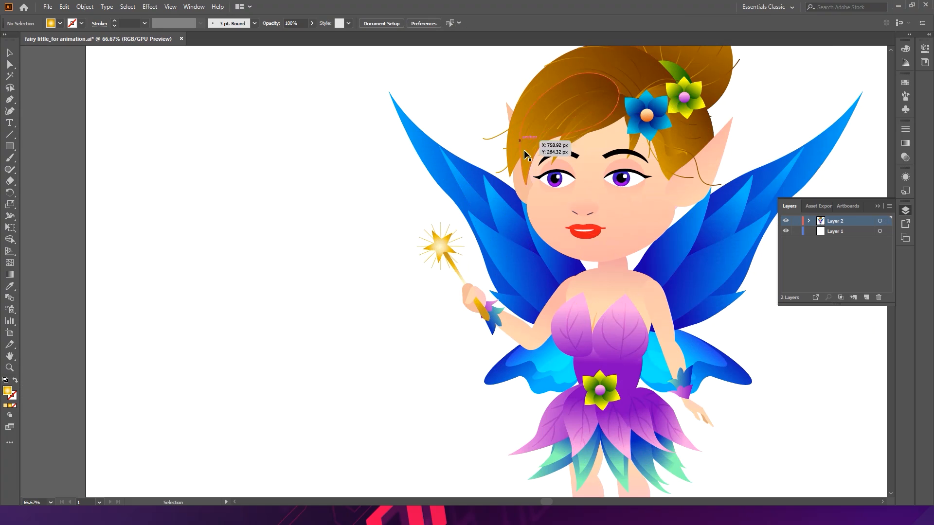
{"action": "left_click_drag", "start_coordinate": [458, 145], "coordinate": [229, 177]}
{"action": "scroll", "coordinate": [304, 125], "scroll_direction": "up", "scroll_amount": 2}
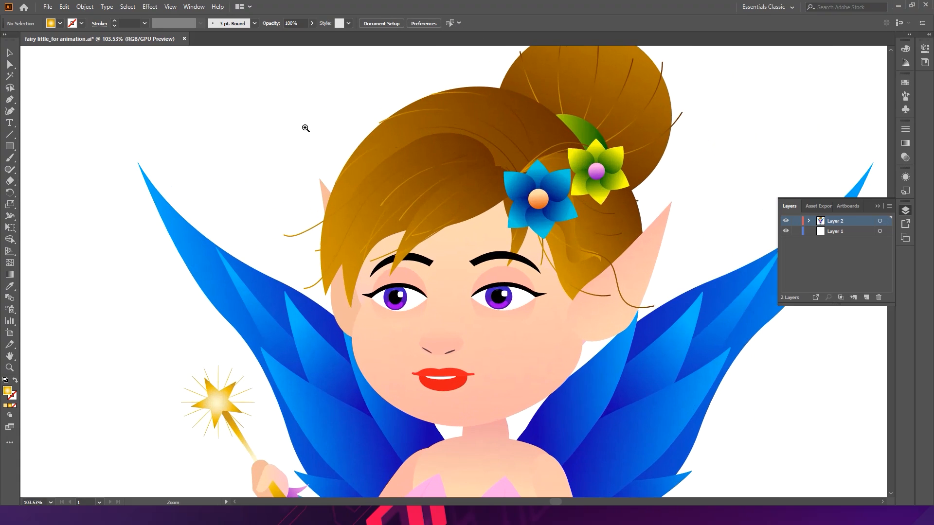
{"action": "scroll", "coordinate": [284, 165], "scroll_direction": "up", "scroll_amount": 1}
{"action": "left_click", "coordinate": [457, 221]}
{"action": "left_click", "coordinate": [153, 266]}
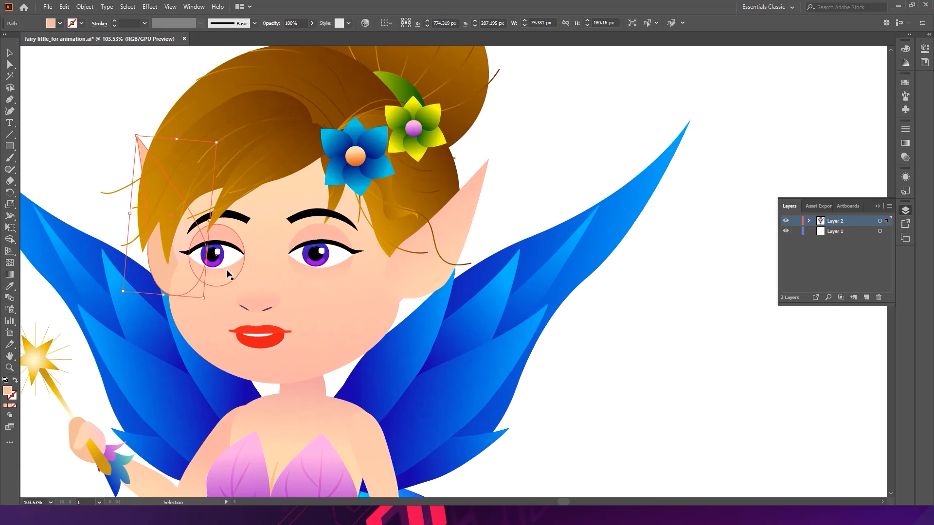
{"action": "scroll", "coordinate": [219, 272], "scroll_direction": "up", "scroll_amount": 2}
{"action": "left_click_drag", "start_coordinate": [316, 269], "coordinate": [364, 286]}
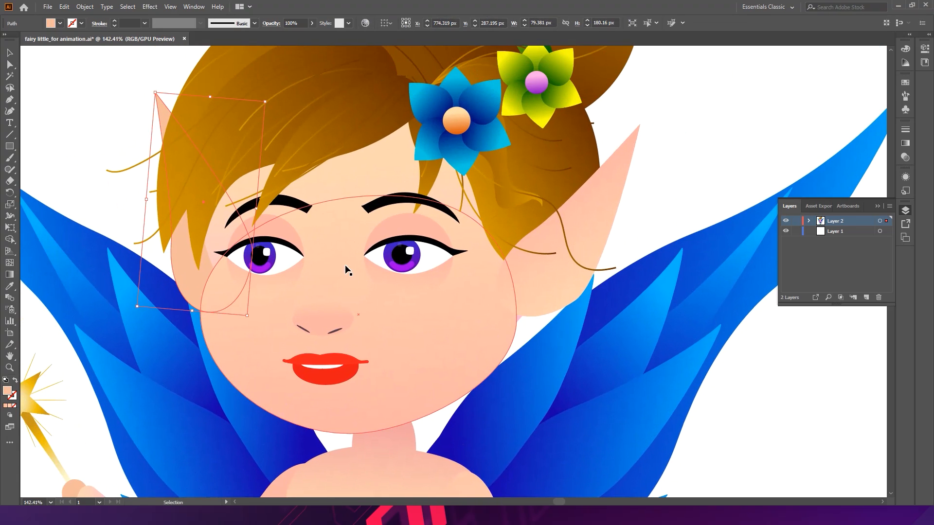
{"action": "left_click", "coordinate": [345, 264]}
{"action": "left_click_drag", "start_coordinate": [346, 184], "coordinate": [407, 310]}
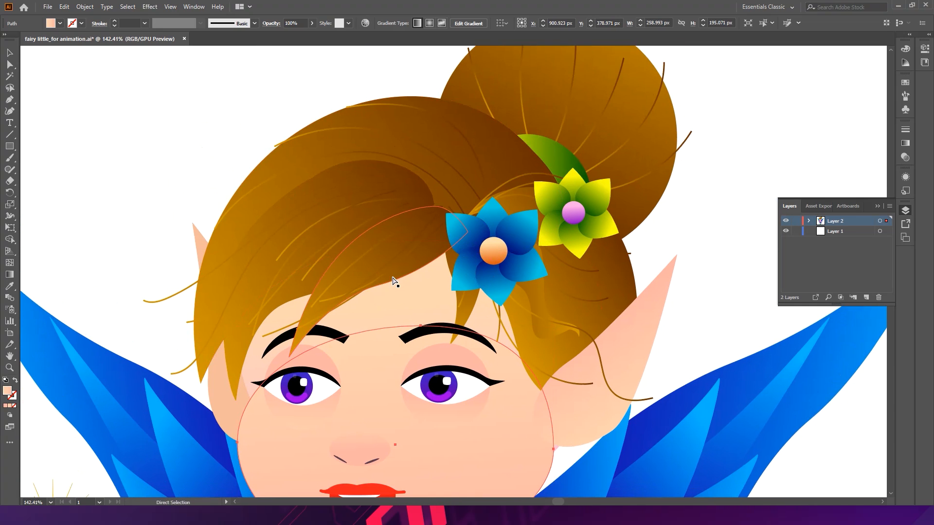
{"action": "key", "text": "ctrl+1"}
{"action": "left_click_drag", "start_coordinate": [427, 104], "coordinate": [424, 242]}
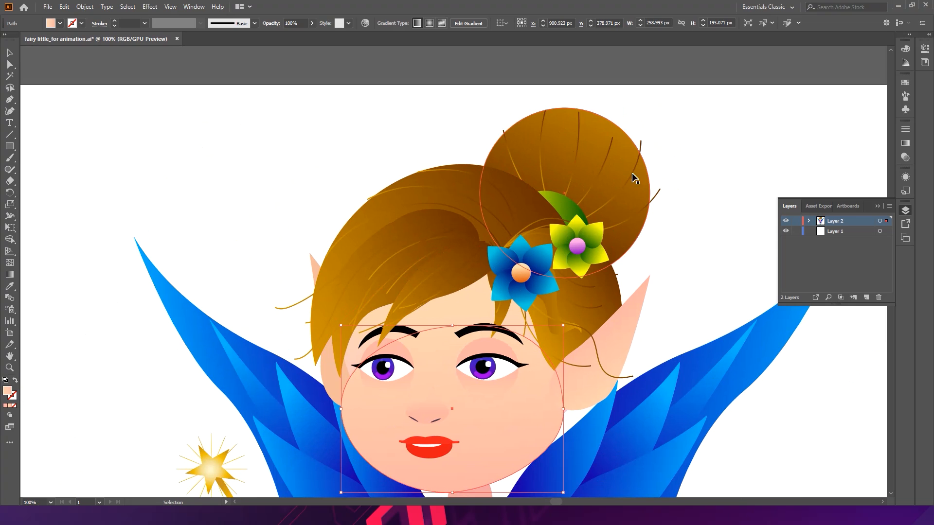
Try moving the hair bun with its strands away from the head, and undo the move
{"action": "left_click_drag", "start_coordinate": [527, 131], "coordinate": [652, 147]}
{"action": "left_click_drag", "start_coordinate": [649, 193], "coordinate": [715, 163]}
{"action": "key", "text": "ctrl+z"}
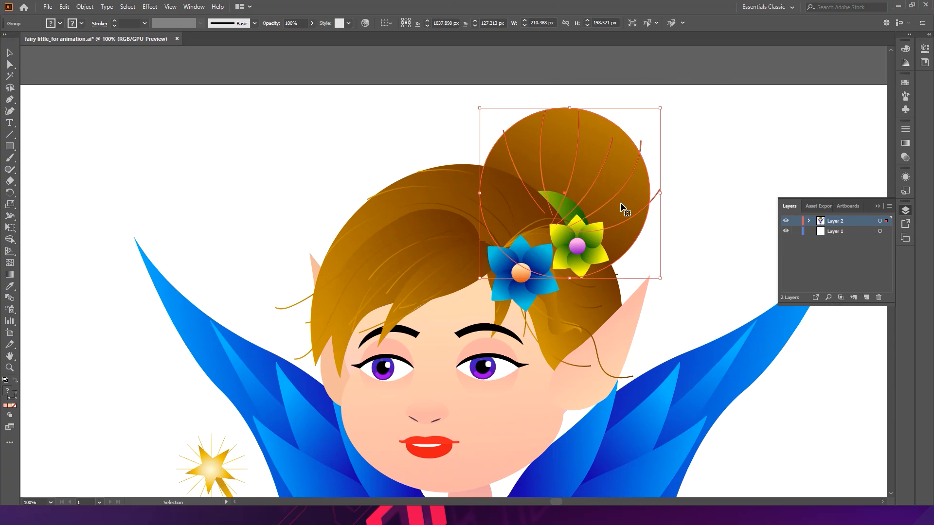
Try adding the green leaf behind the flowers to the hair bun selection, remove it again and deselect everything
{"action": "left_click", "coordinate": [557, 198], "text": "shift"}
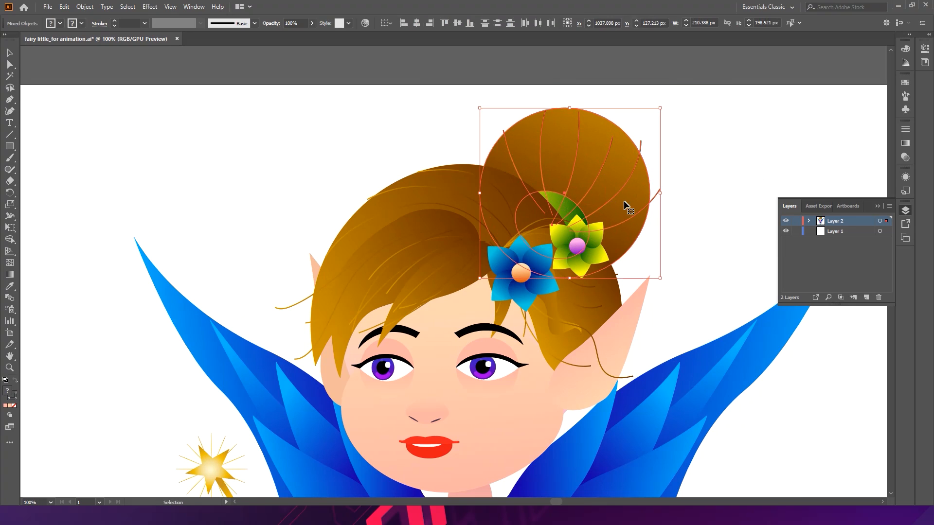
{"action": "left_click", "coordinate": [553, 197], "text": "shift"}
{"action": "key", "text": "a"}
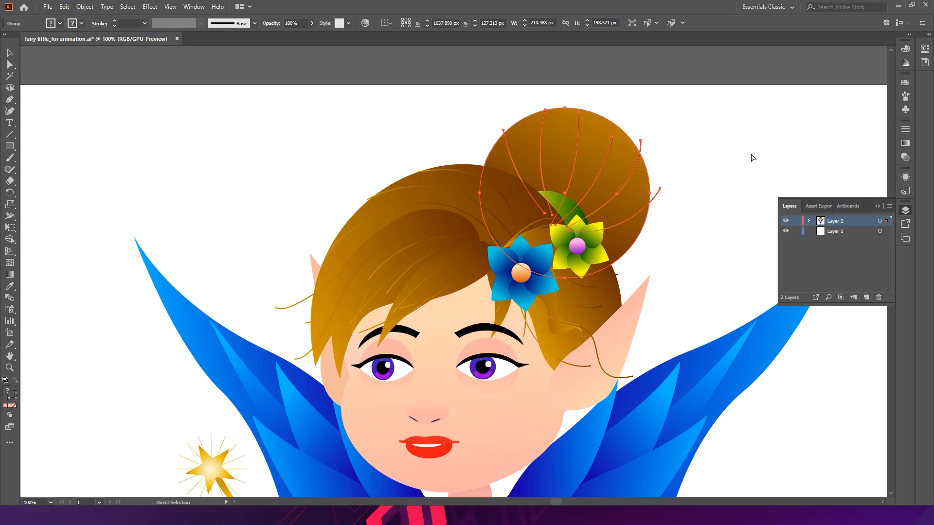
{"action": "key", "text": "v"}
{"action": "left_click", "coordinate": [742, 168]}
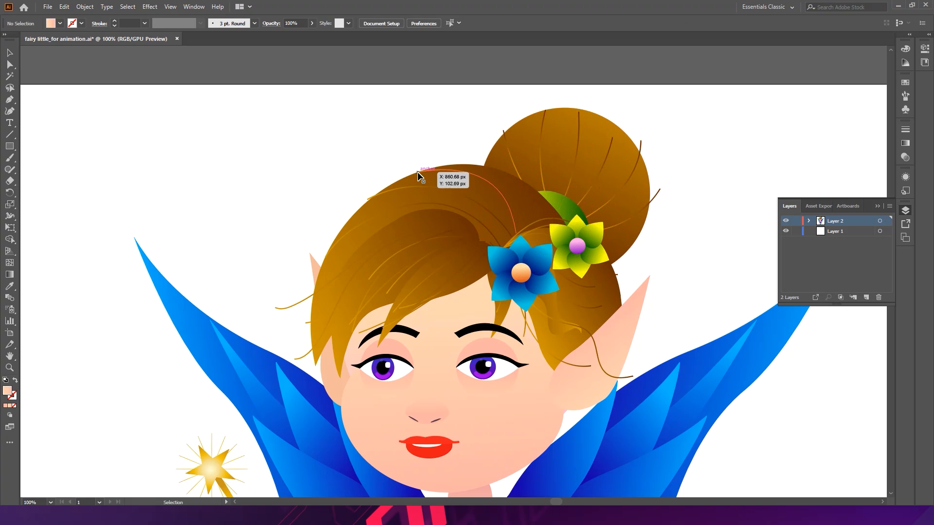
Group the small fringe lock above the eyebrow with the thin hair strands lying on it
{"action": "left_click_drag", "start_coordinate": [435, 217], "coordinate": [474, 165]}
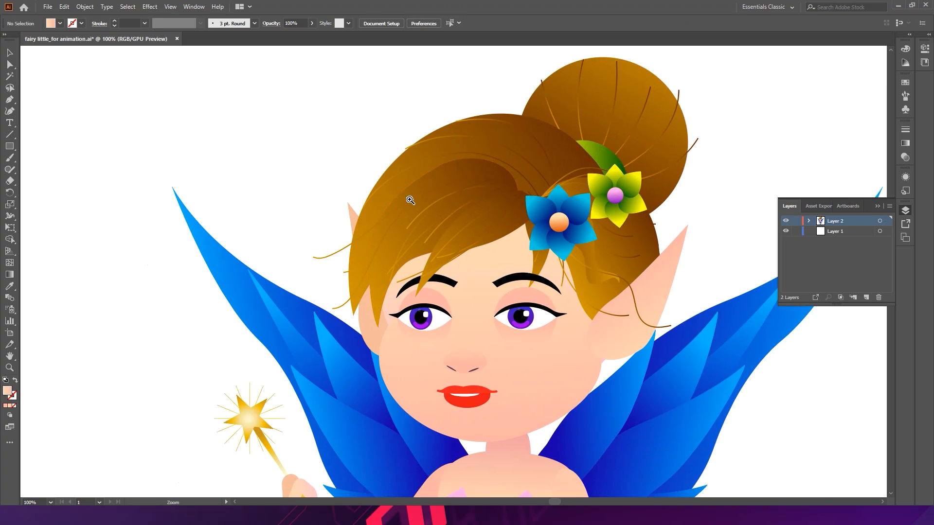
{"action": "left_click_drag", "start_coordinate": [402, 190], "coordinate": [500, 201]}
{"action": "left_click_drag", "start_coordinate": [542, 231], "coordinate": [502, 193]}
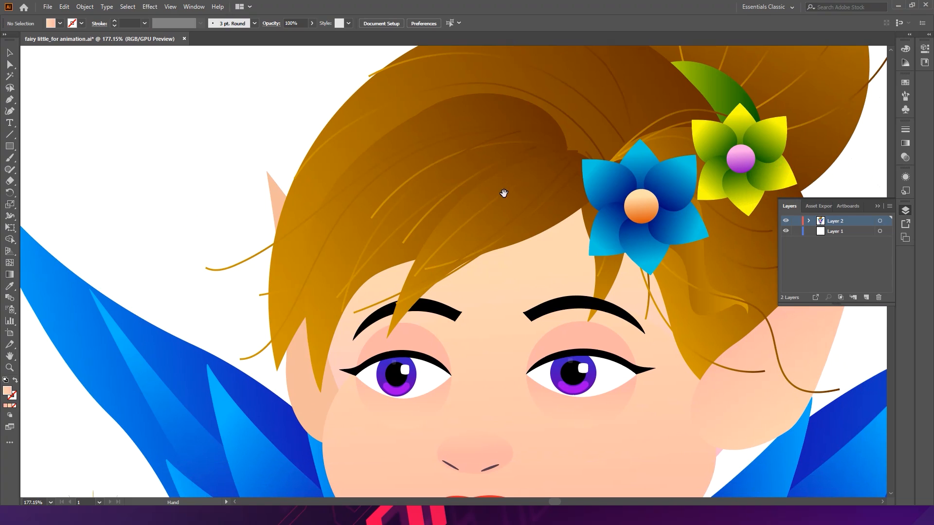
{"action": "left_click", "coordinate": [562, 196]}
{"action": "left_click", "coordinate": [538, 194], "text": "shift"}
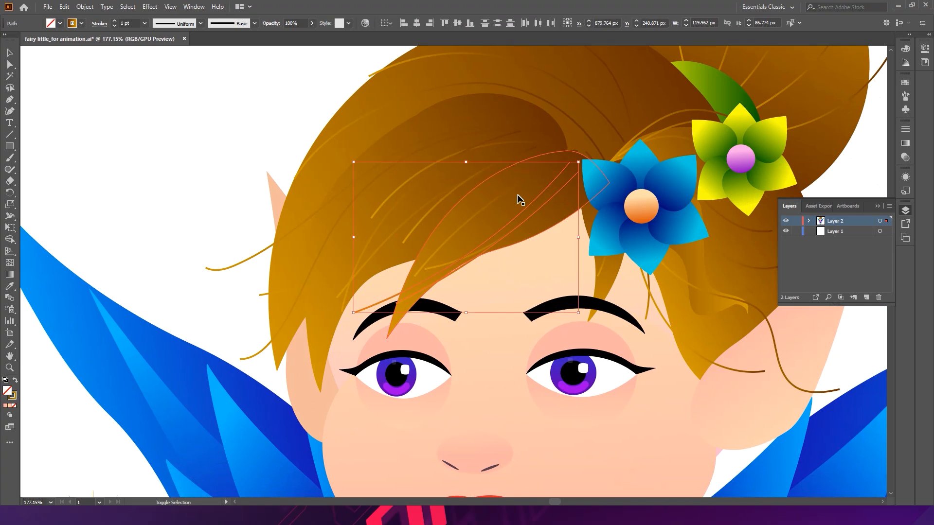
{"action": "left_click", "coordinate": [439, 239], "text": "shift"}
{"action": "key", "text": "a"}
{"action": "key", "text": "ctrl+g"}
{"action": "key", "text": "v"}
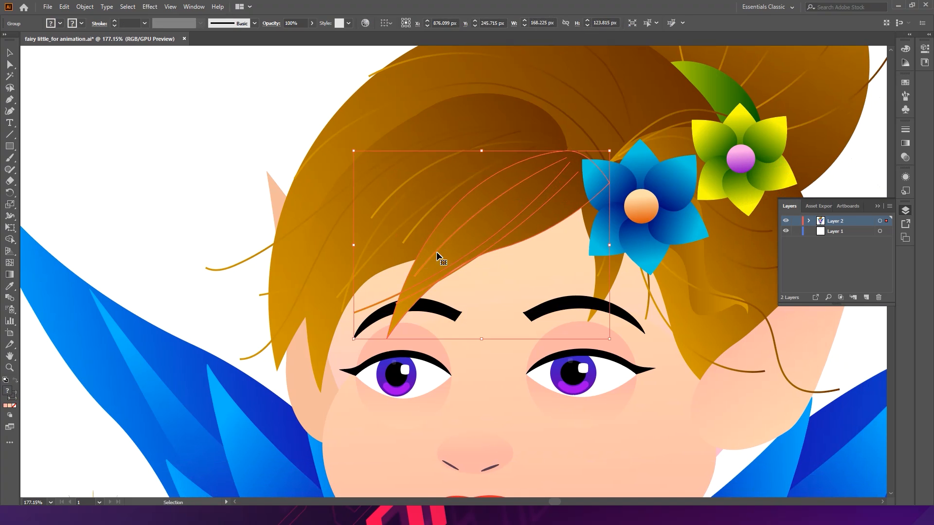
Try selecting the larger fringe lock with its strands, undo the small lock's grouping and clear the selection
{"action": "left_click", "coordinate": [394, 262]}
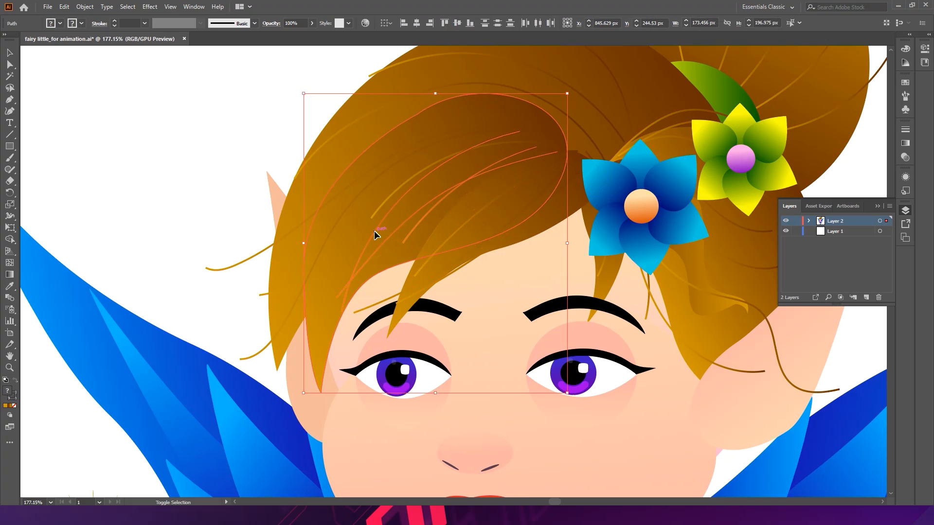
{"action": "left_click", "coordinate": [337, 223], "text": "shift"}
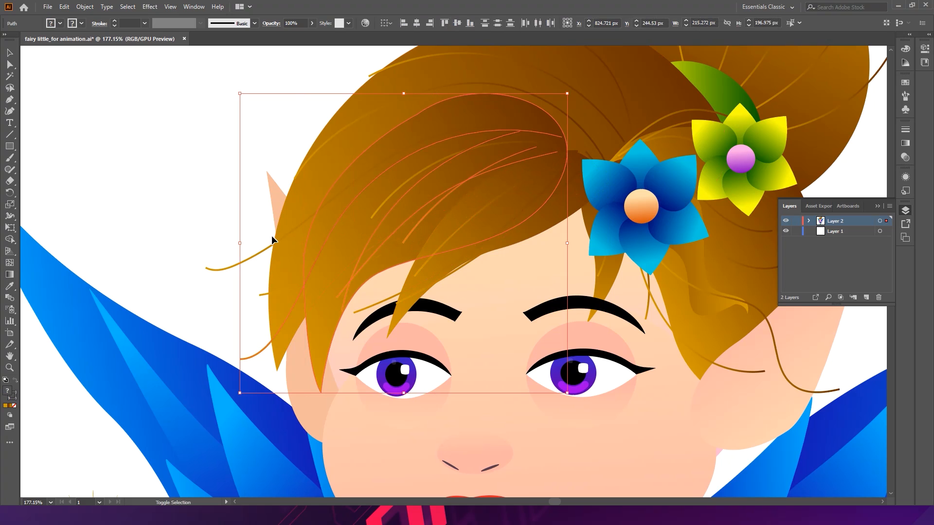
{"action": "left_click", "coordinate": [280, 245], "text": "shift"}
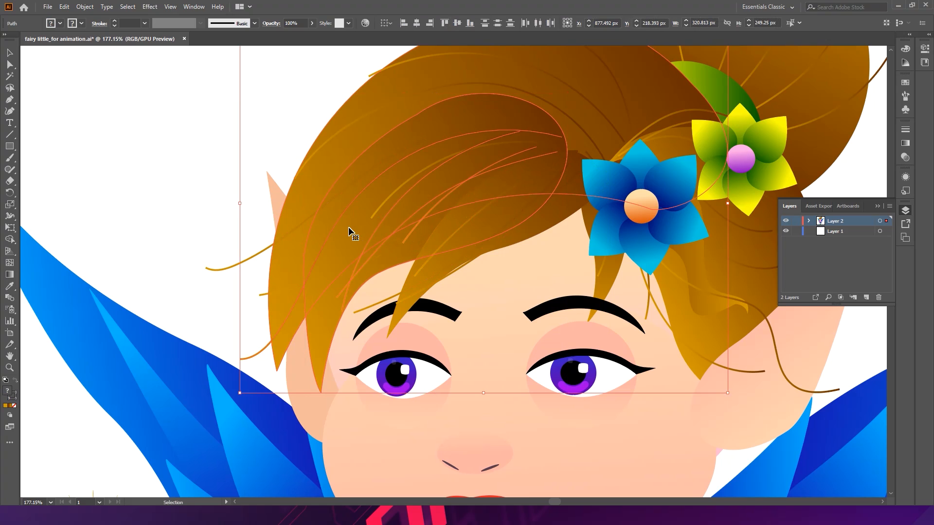
{"action": "key", "text": "ctrl+z"}
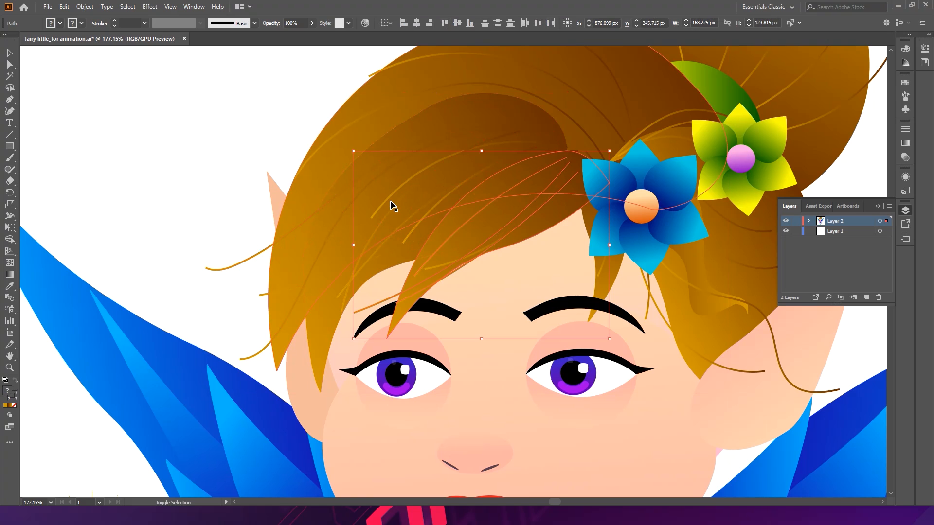
{"action": "left_click", "coordinate": [163, 237]}
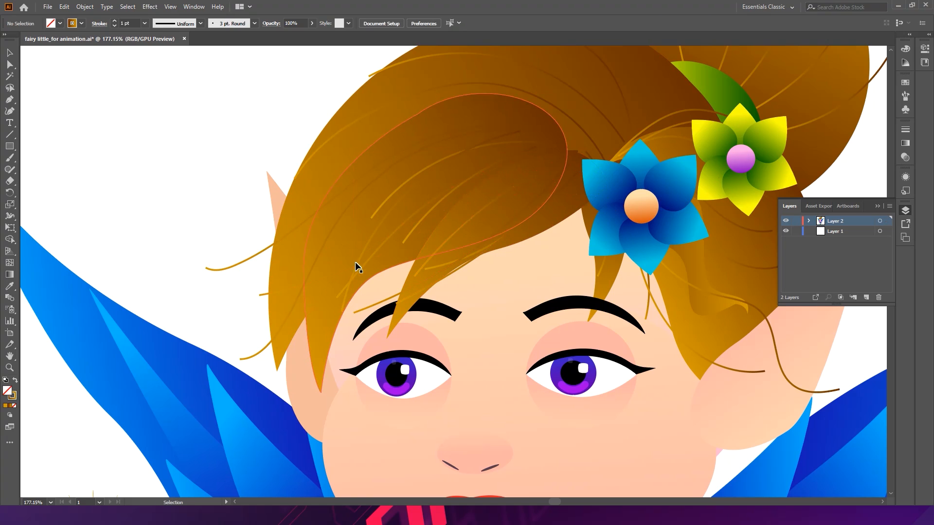
Group the larger fringe lock with its thin strands and the two long stray hairs extending beyond the head
{"action": "left_click", "coordinate": [386, 248]}
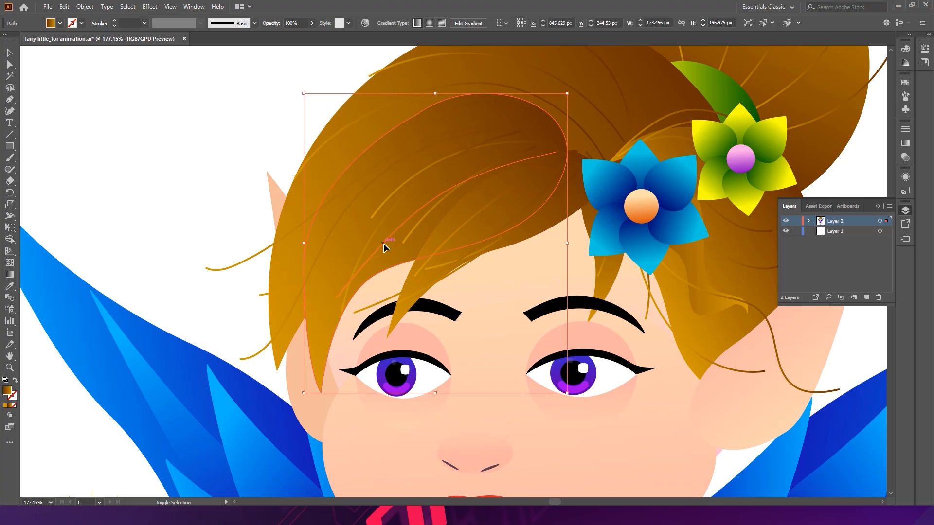
{"action": "left_click", "coordinate": [419, 227], "text": "shift"}
{"action": "left_click", "coordinate": [378, 229], "text": "shift"}
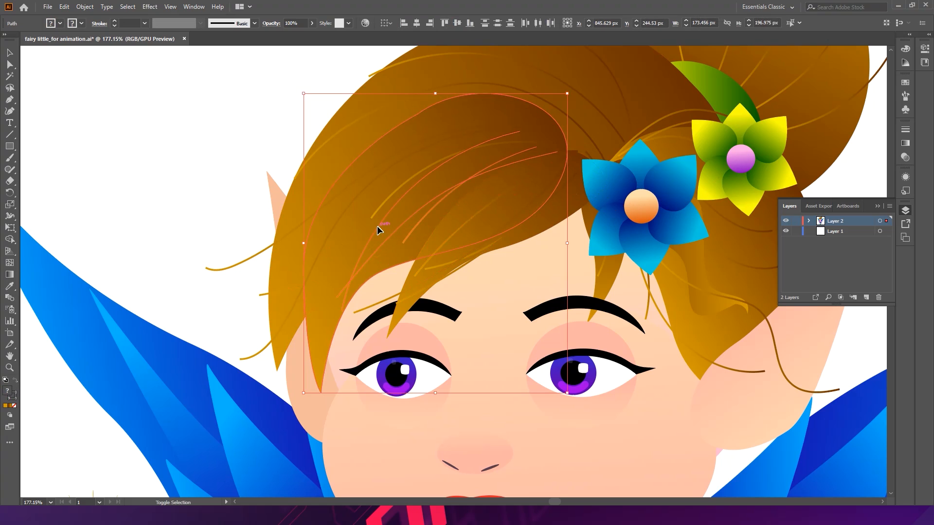
{"action": "left_click", "coordinate": [381, 209], "text": "shift"}
{"action": "left_click", "coordinate": [358, 196], "text": "shift"}
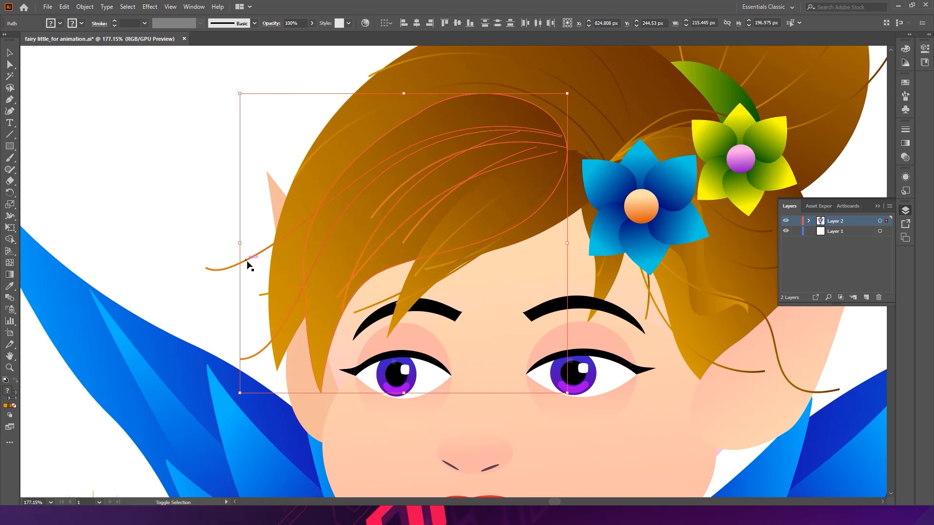
{"action": "left_click", "coordinate": [247, 261], "text": "shift"}
{"action": "key", "text": "a"}
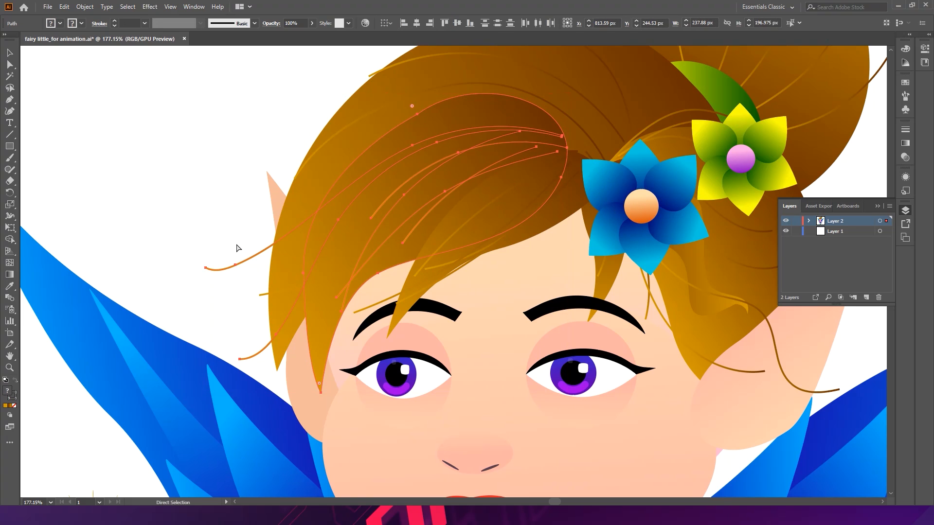
{"action": "key", "text": "v"}
Try moving the main hair shape and the grouped larger fringe lock aside, and return both to their original places
{"action": "left_click_drag", "start_coordinate": [344, 214], "coordinate": [329, 280]}
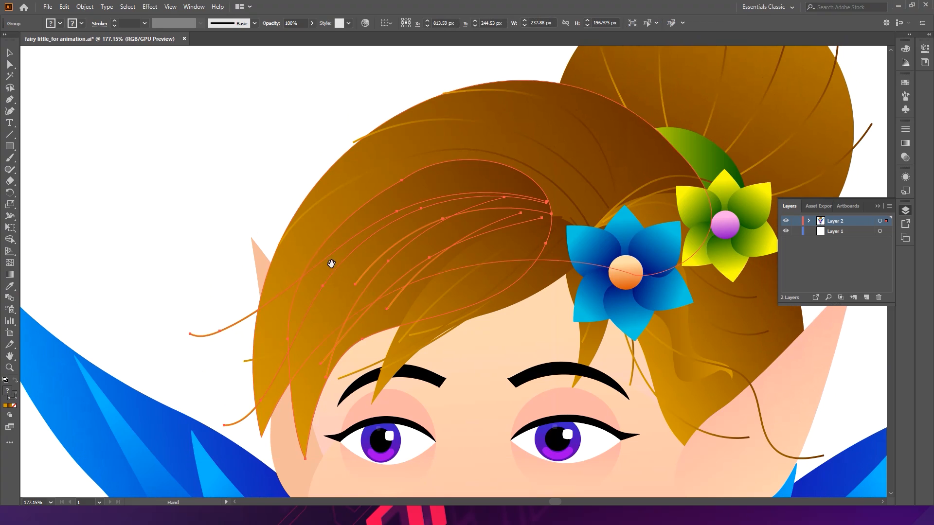
{"action": "left_click", "coordinate": [311, 209]}
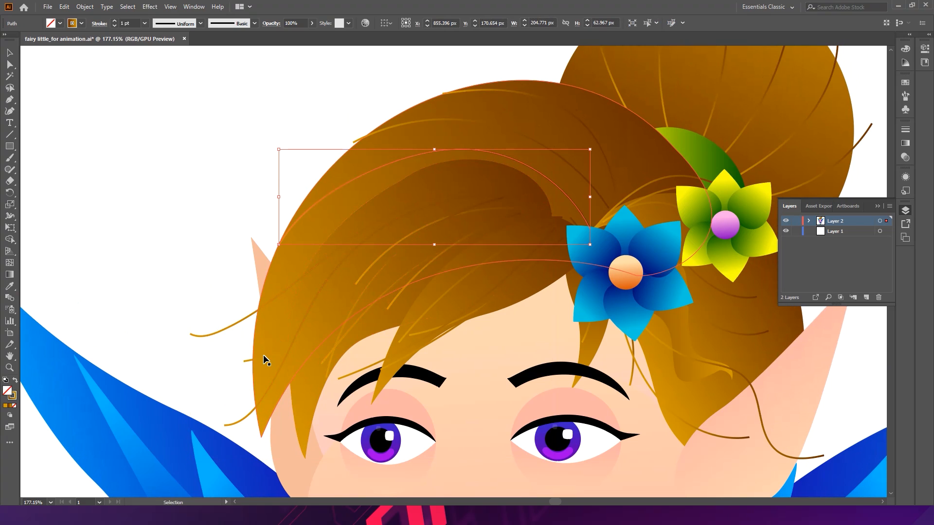
{"action": "left_click_drag", "start_coordinate": [264, 355], "coordinate": [347, 326]}
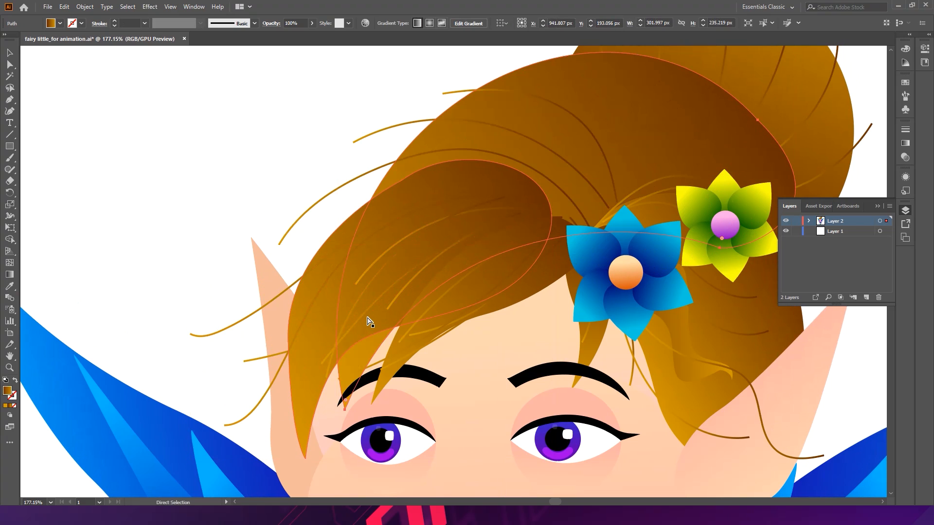
{"action": "key", "text": "ctrl+z"}
{"action": "left_click", "coordinate": [457, 204]}
{"action": "left_click", "coordinate": [540, 209]}
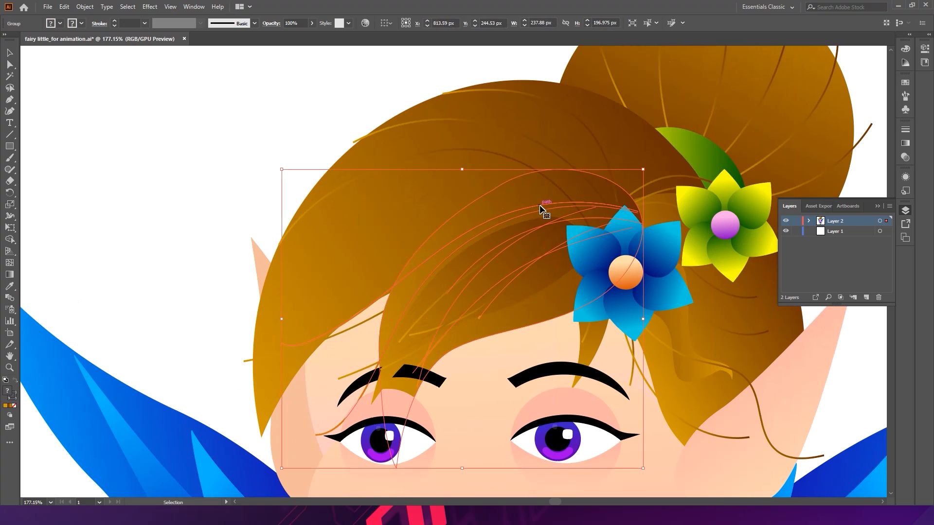
{"action": "left_click_drag", "start_coordinate": [386, 312], "coordinate": [294, 302]}
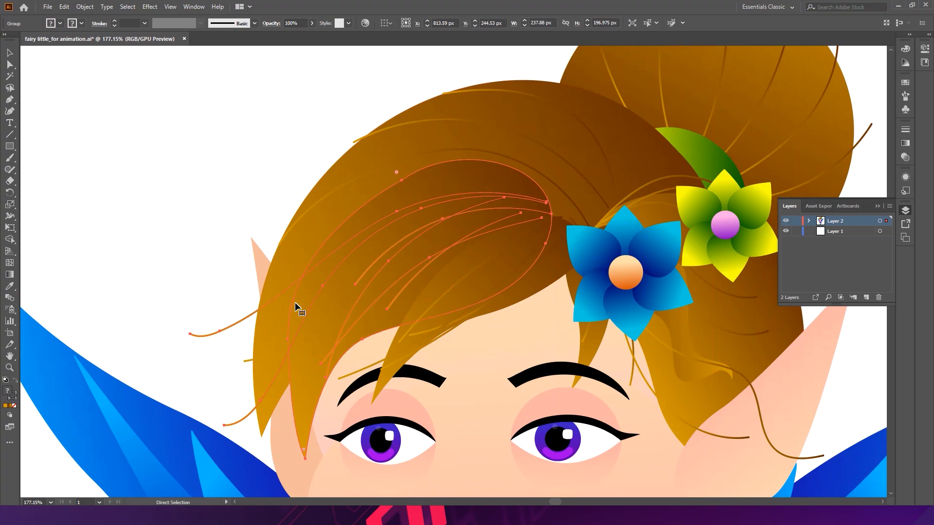
Select the main hair shape over the crown together with the thin strands running across it
{"action": "left_click", "coordinate": [247, 359]}
{"action": "left_click", "coordinate": [251, 359]}
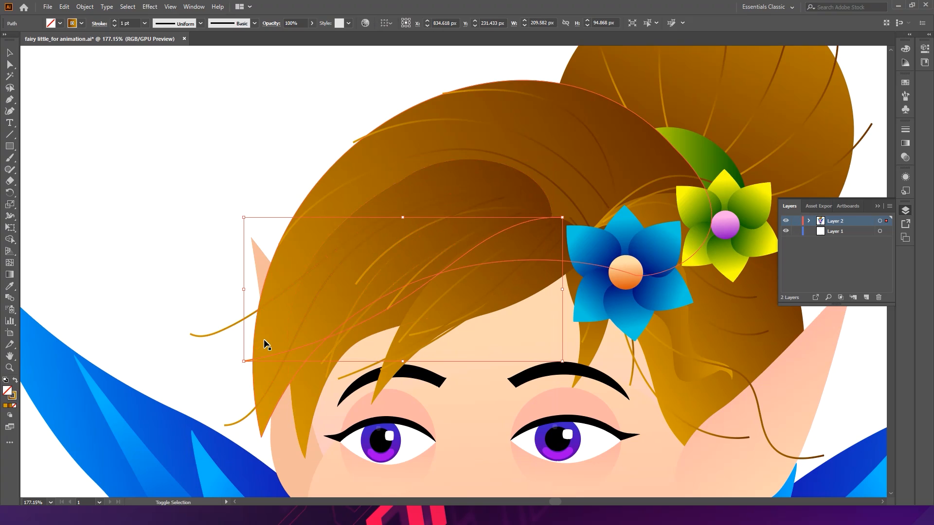
{"action": "left_click", "coordinate": [265, 335], "text": "shift"}
{"action": "left_click", "coordinate": [345, 187], "text": "shift"}
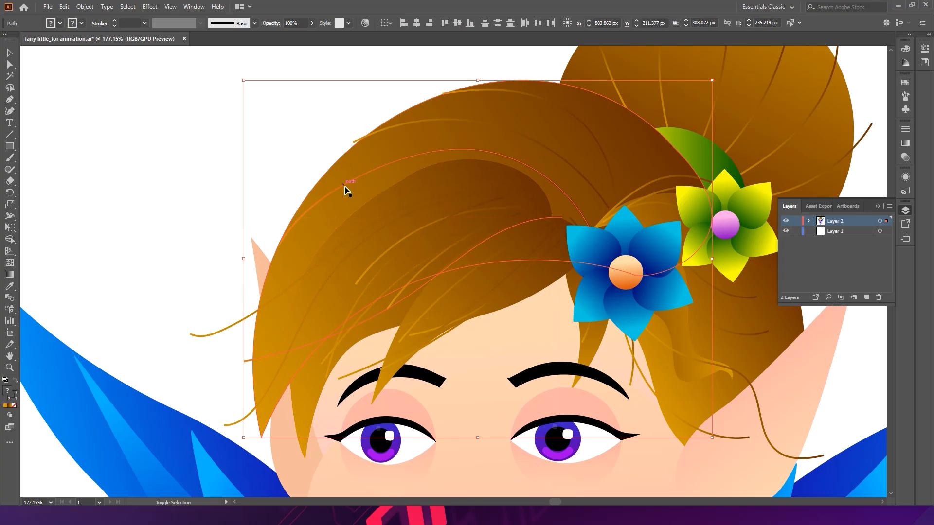
{"action": "left_click", "coordinate": [397, 124], "text": "shift"}
{"action": "left_click_drag", "start_coordinate": [703, 245], "coordinate": [520, 237]}
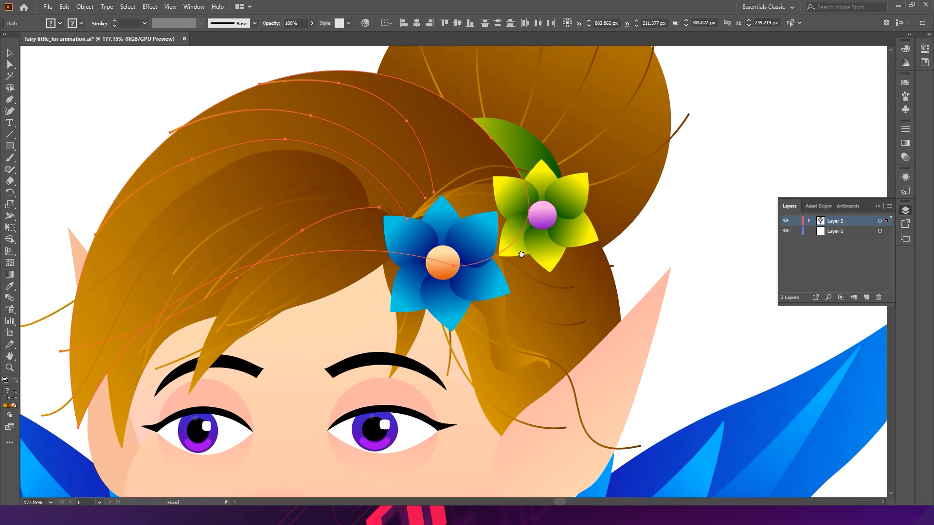
Add the side hair, its curls and loose strands to the main hair selection, try moving everything aside, and undo the move
{"action": "left_click", "coordinate": [481, 183], "text": "shift"}
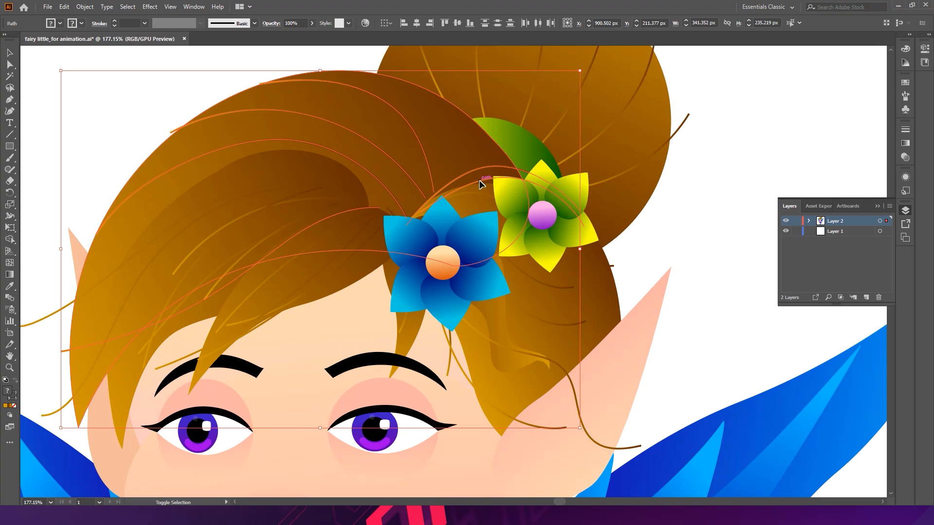
{"action": "left_click", "coordinate": [486, 187], "text": "shift"}
{"action": "left_click", "coordinate": [573, 305], "text": "shift"}
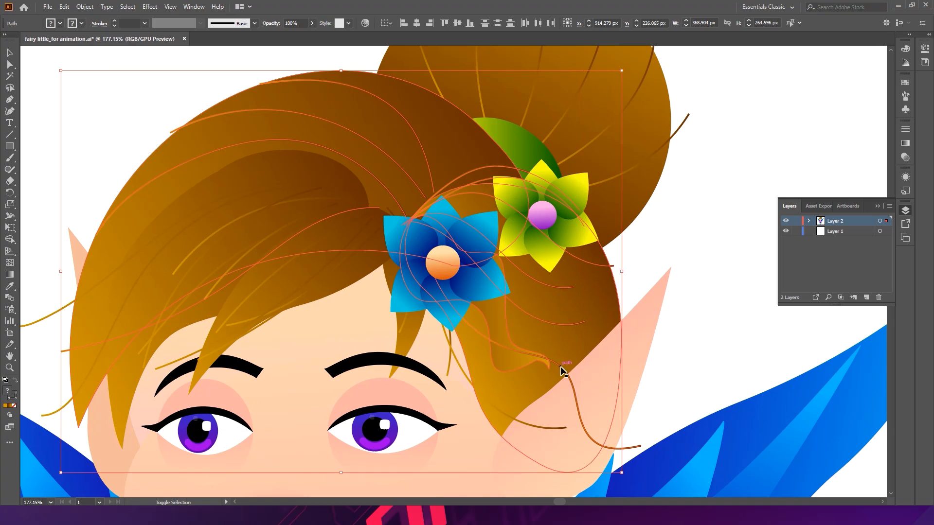
{"action": "left_click", "coordinate": [528, 422], "text": "shift"}
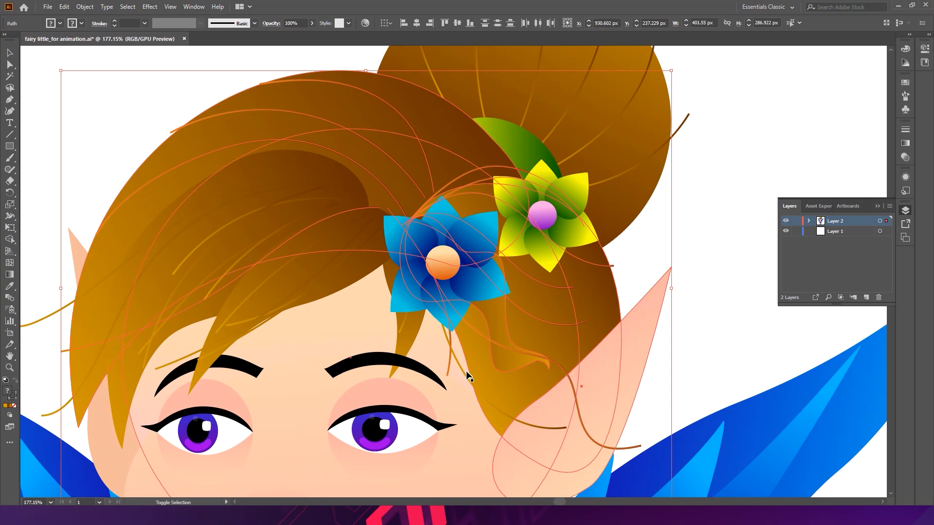
{"action": "left_click_drag", "start_coordinate": [583, 315], "coordinate": [637, 292]}
{"action": "key", "text": "a"}
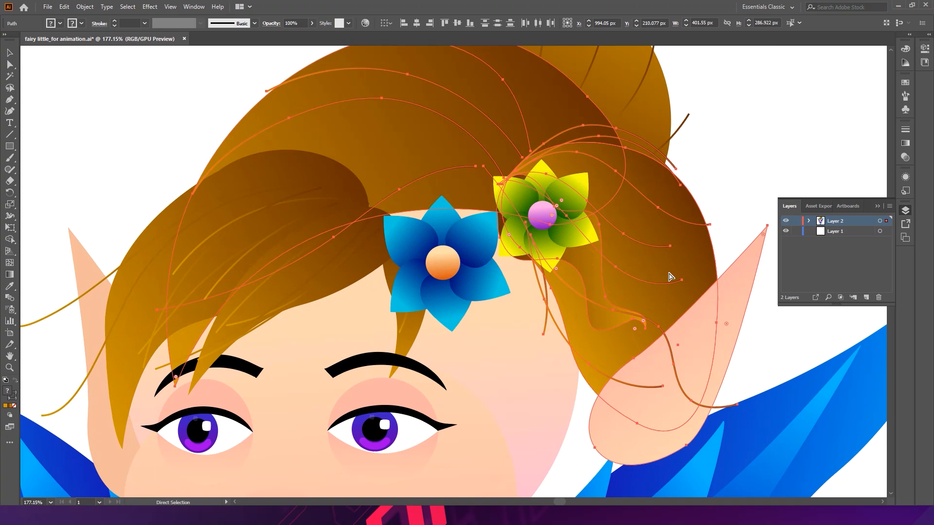
{"action": "key", "text": "ctrl+z"}
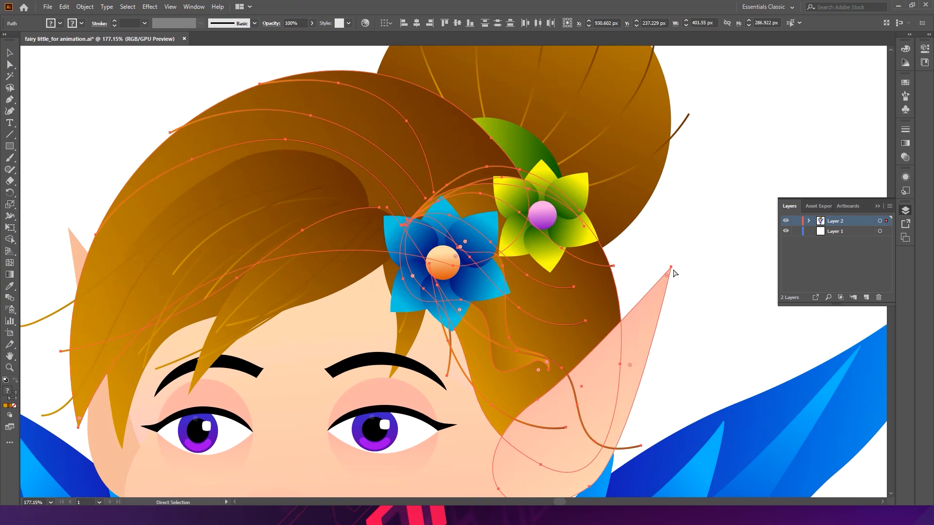
{"action": "key", "text": "v"}
Bring the grouped larger fringe lock and the small fringe lock to the front of the artwork
{"action": "left_click", "coordinate": [148, 347]}
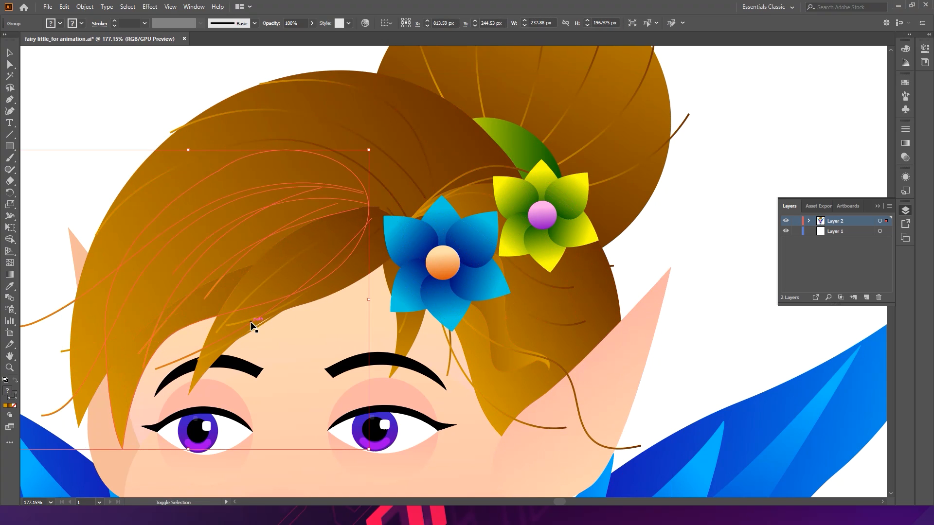
{"action": "left_click", "coordinate": [291, 320], "text": "shift"}
{"action": "left_click", "coordinate": [348, 277]}
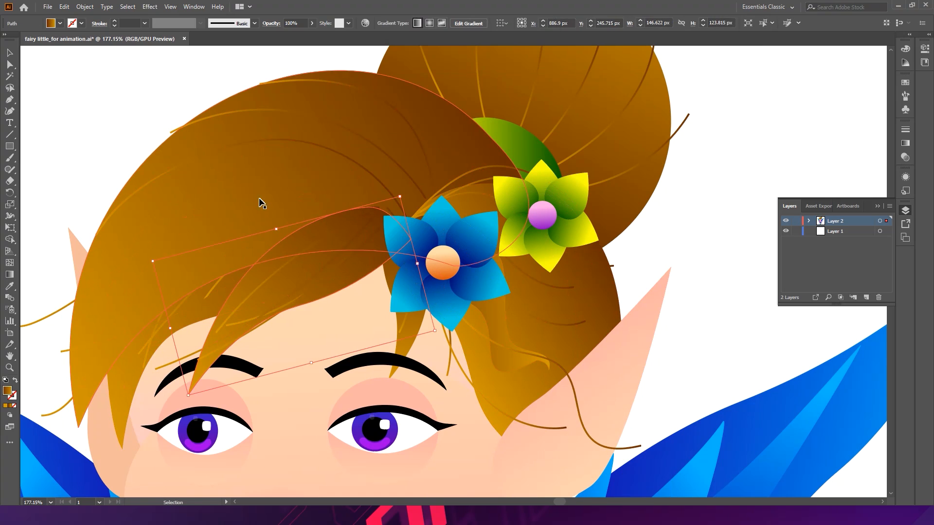
{"action": "left_click", "coordinate": [125, 374], "text": "shift"}
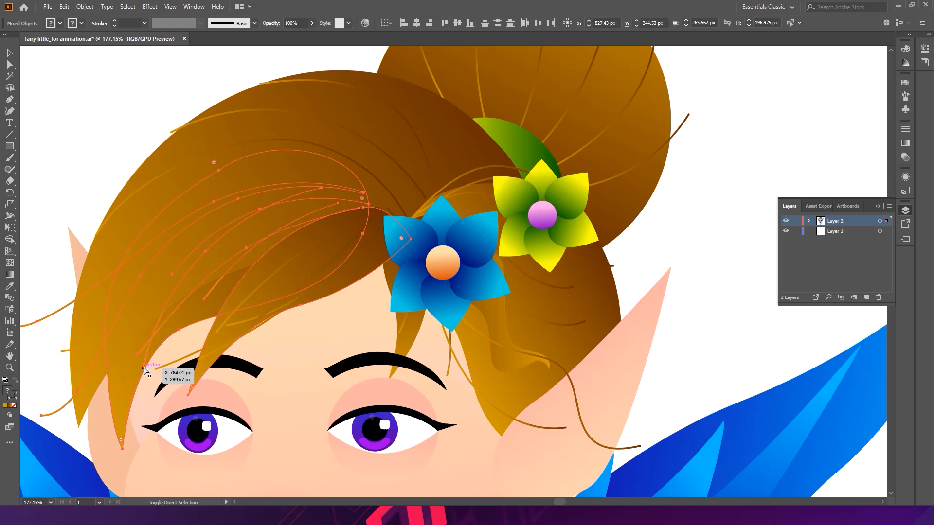
{"action": "key", "text": "ctrl+shift+bracketright"}
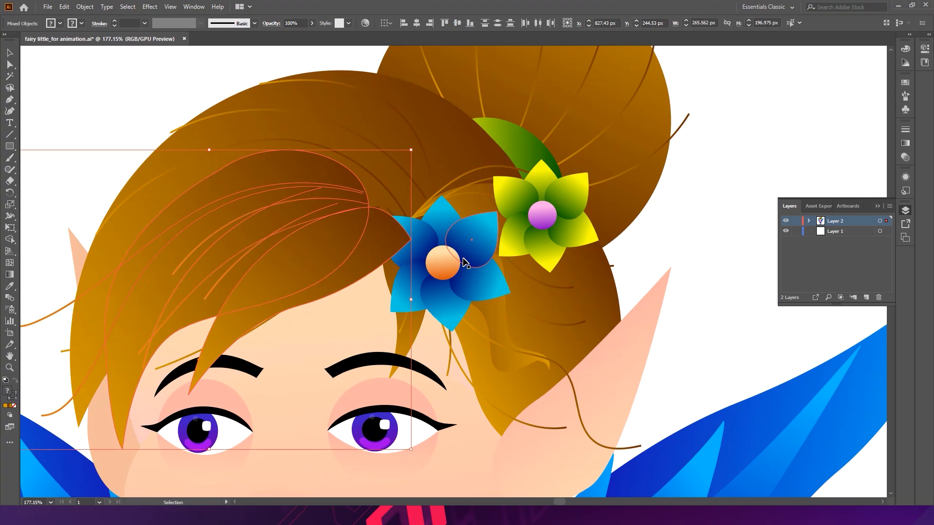
{"action": "key", "text": "a"}
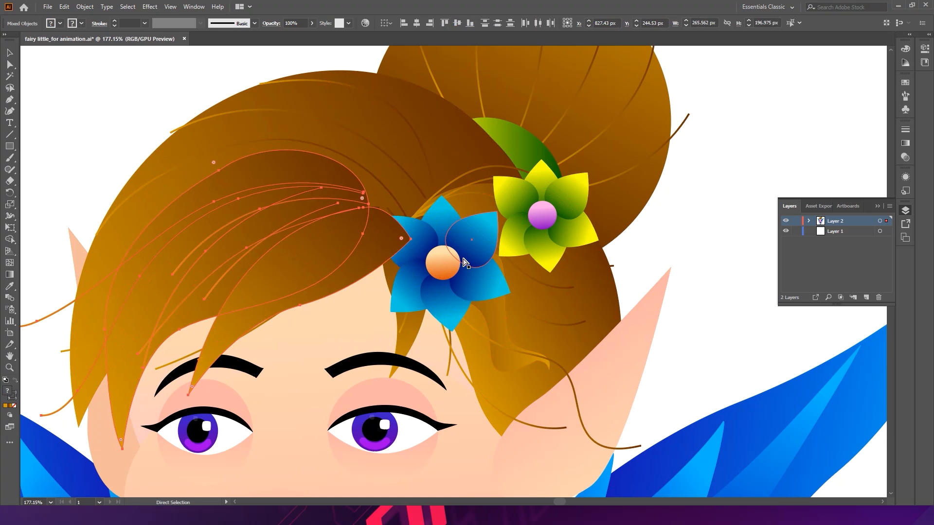
{"action": "key", "text": "v"}
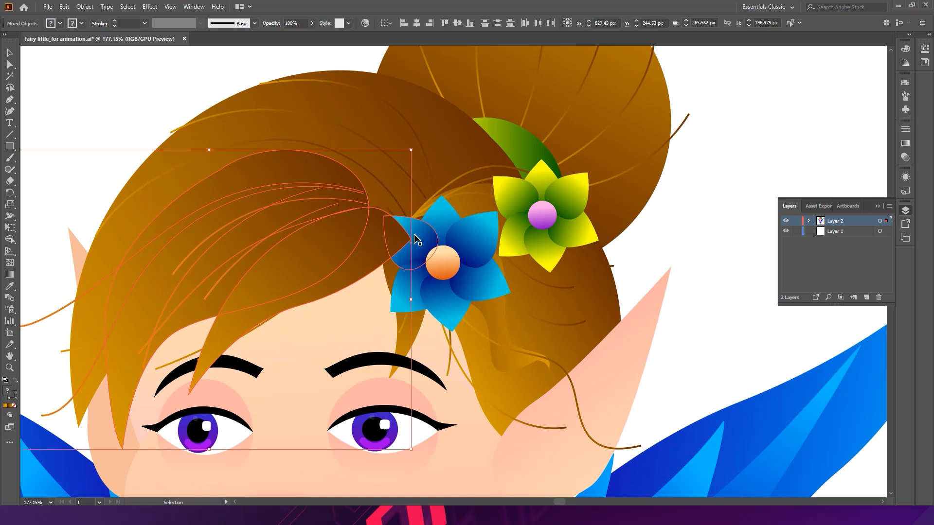
Bring the blue and yellow hair flowers in front of the fringe locks and clear the selection
{"action": "left_click", "coordinate": [445, 247]}
{"action": "left_click", "coordinate": [545, 204], "text": "shift"}
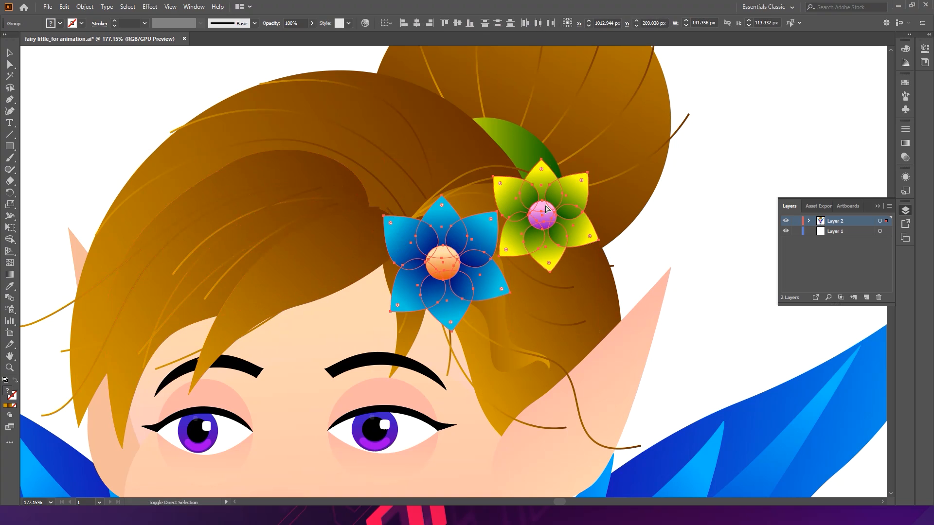
{"action": "left_click", "coordinate": [695, 246]}
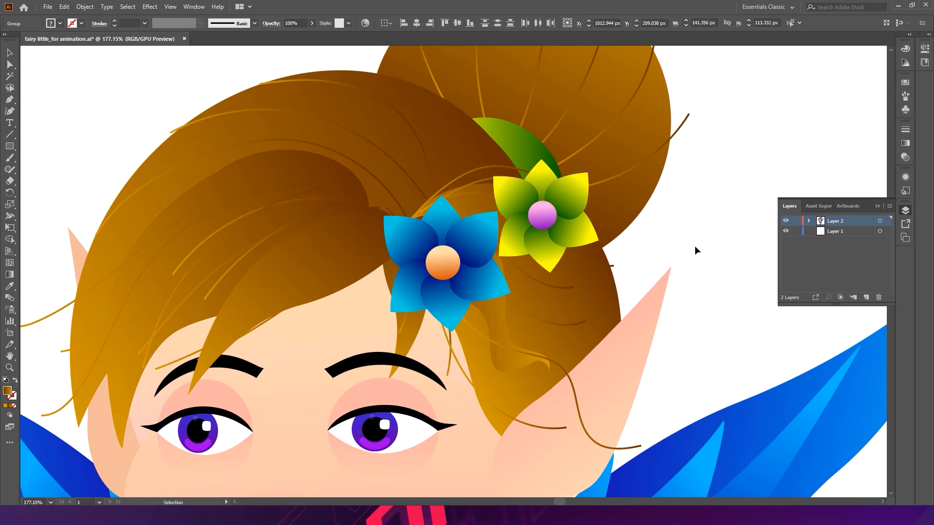
Move the green leaf oval behind the yellow flower into the main hair group, placing it in front of the hair
{"action": "left_click", "coordinate": [539, 161]}
{"action": "key", "text": "a"}
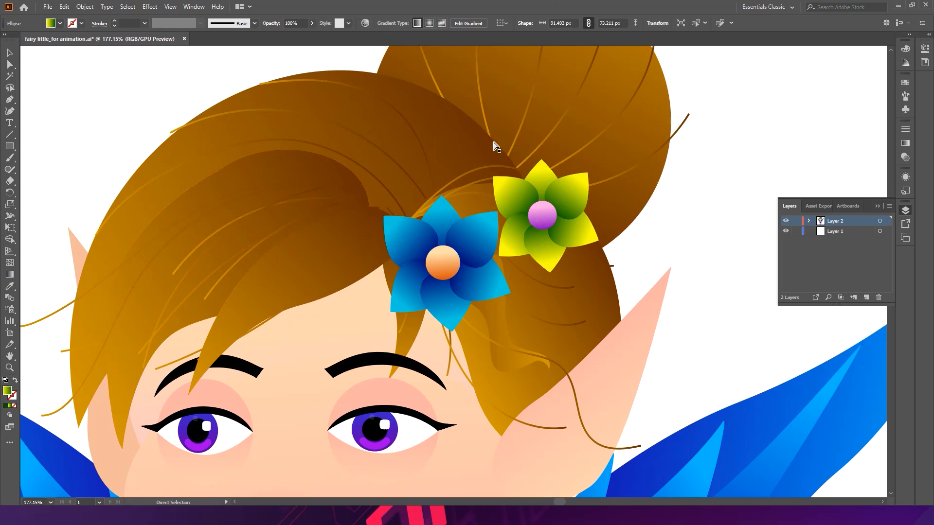
{"action": "key", "text": "Delete"}
{"action": "double_click", "coordinate": [471, 141]}
{"action": "key", "text": "ctrl+z"}
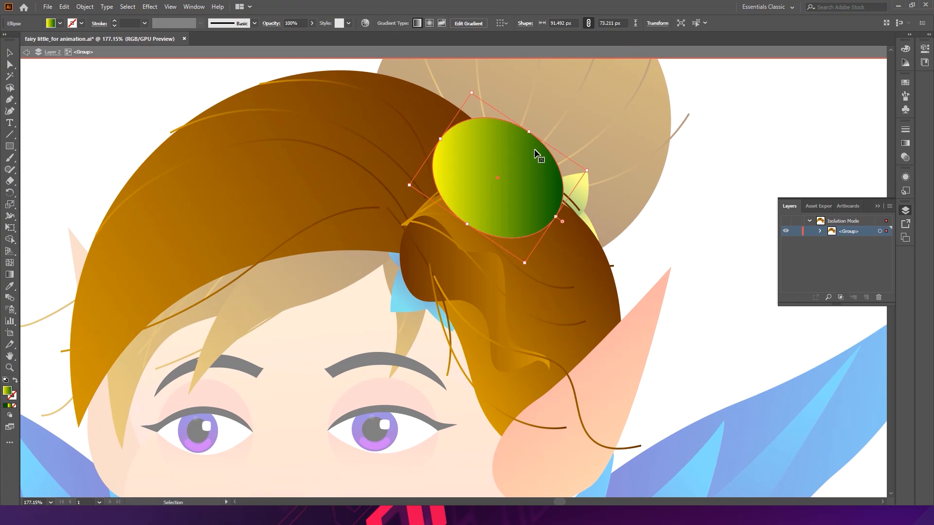
{"action": "double_click", "coordinate": [661, 215]}
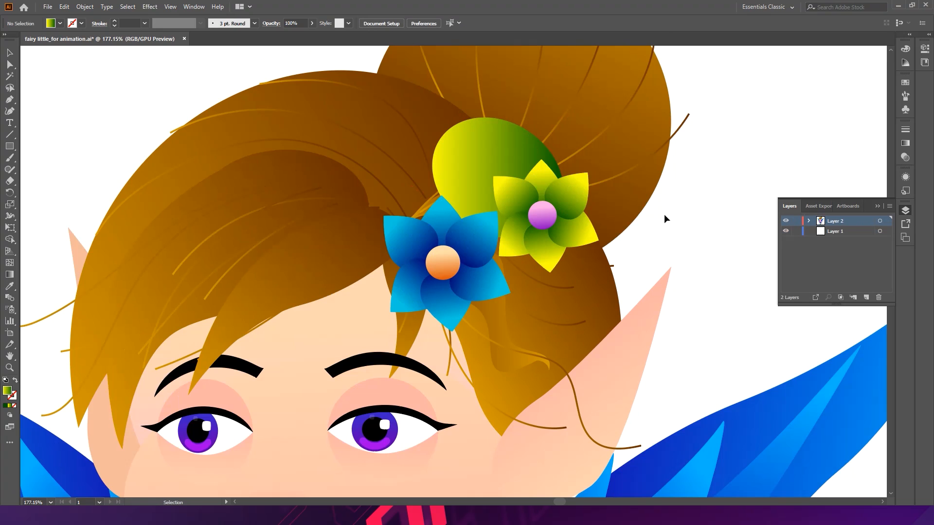
Send the green leaf oval behind the hair shapes inside the main hair group and leave the group
{"action": "left_click", "coordinate": [479, 158]}
{"action": "double_click", "coordinate": [497, 150]}
{"action": "left_click", "coordinate": [501, 149]}
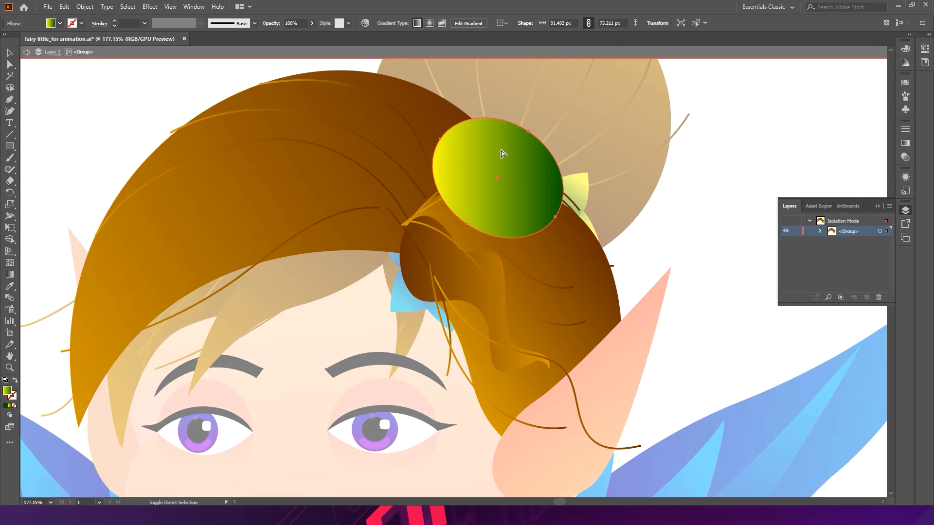
{"action": "key", "text": "ctrl+bracketleft"}
{"action": "double_click", "coordinate": [758, 154]}
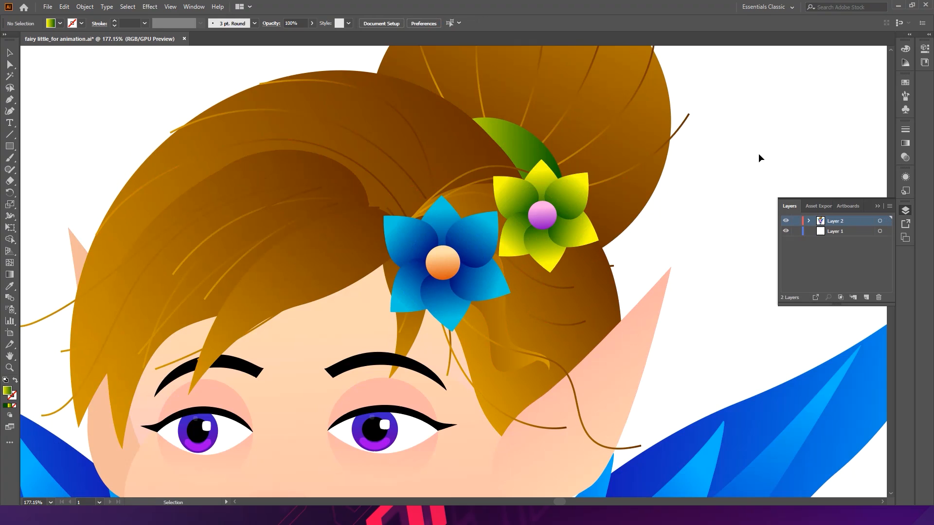
Examine the face by selecting the left and right eye groups in turn to see which parts each contains
{"action": "key", "text": "ctrl+minus"}
{"action": "key", "text": "ctrl+minus"}
{"action": "key", "text": "ctrl+minus"}
{"action": "key", "text": "ctrl+minus"}
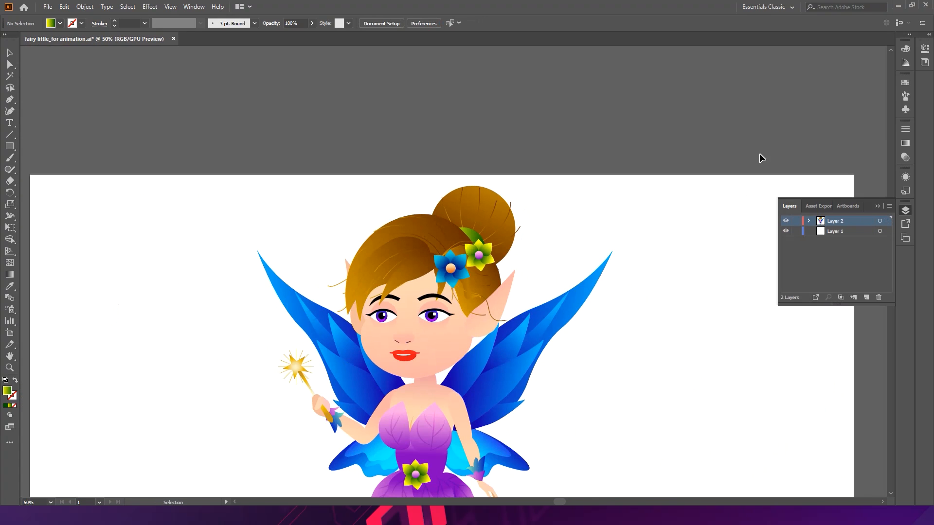
{"action": "left_click_drag", "start_coordinate": [420, 288], "coordinate": [388, 98]}
{"action": "left_click_drag", "start_coordinate": [327, 159], "coordinate": [438, 172]}
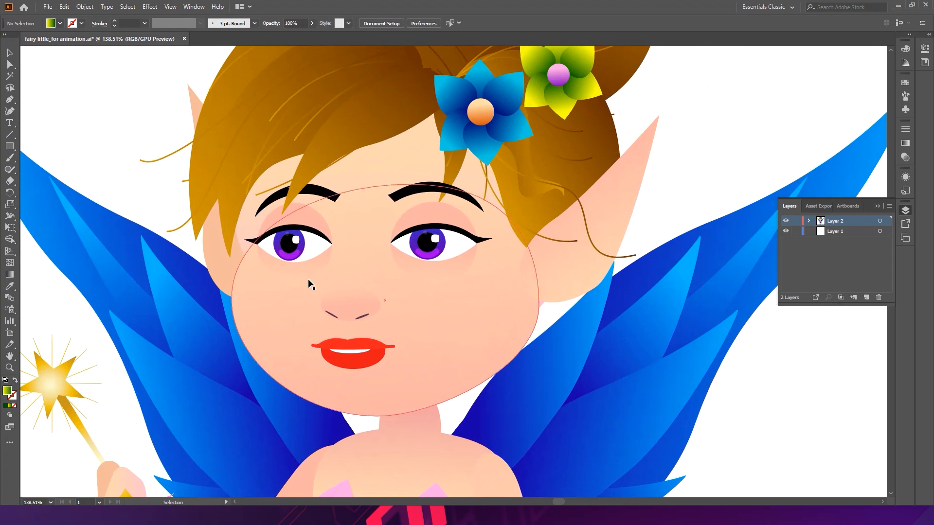
{"action": "left_click", "coordinate": [308, 274]}
{"action": "left_click", "coordinate": [428, 276]}
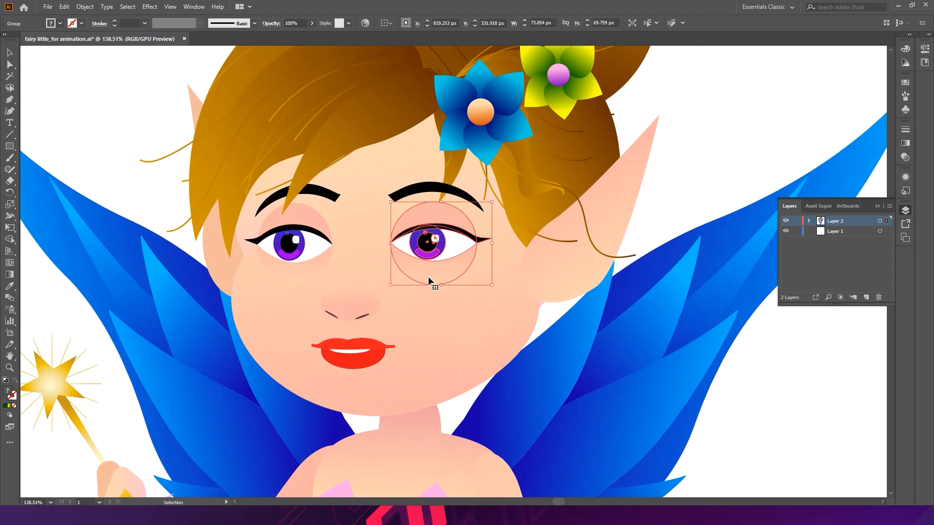
{"action": "key", "text": "ctrl+space"}
{"action": "left_click_drag", "start_coordinate": [268, 222], "coordinate": [321, 192]}
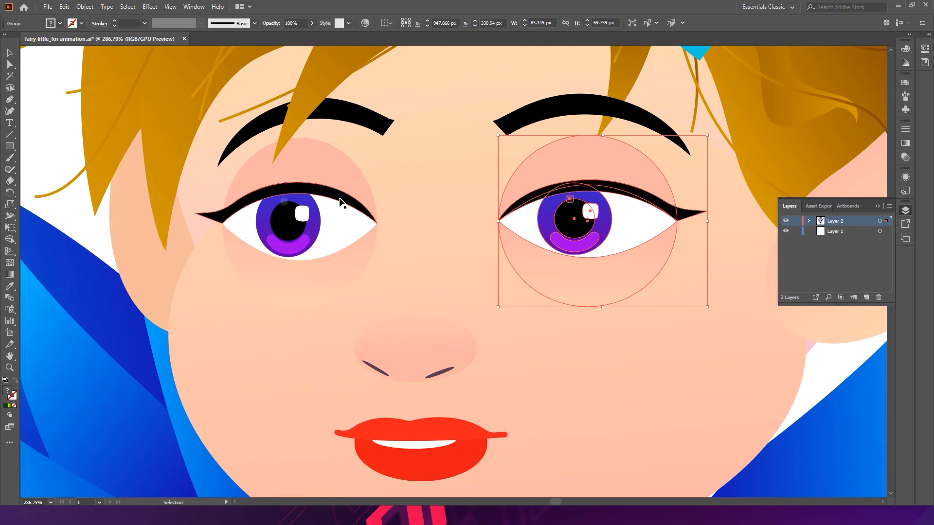
Isolate the left eye group, try moving its black lash line up and outward, and undo the move
{"action": "left_click", "coordinate": [340, 202]}
{"action": "double_click", "coordinate": [342, 201]}
{"action": "left_click", "coordinate": [342, 197]}
{"action": "left_click_drag", "start_coordinate": [346, 198], "coordinate": [303, 190]}
{"action": "key", "text": "a"}
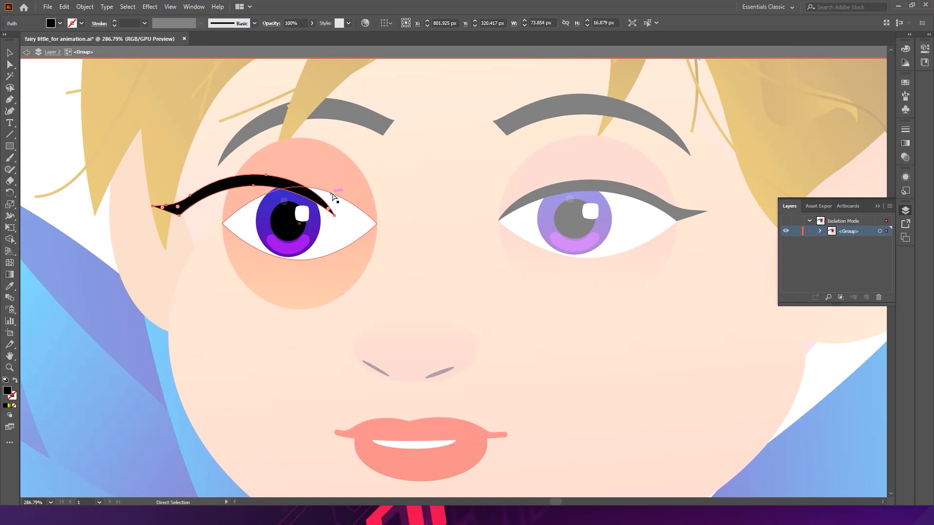
{"action": "key", "text": "ctrl+z"}
Pick the left eyeshadow oval, try moving the lash line toward the other eye, and undo the move
{"action": "key", "text": "v"}
{"action": "left_click", "coordinate": [333, 167]}
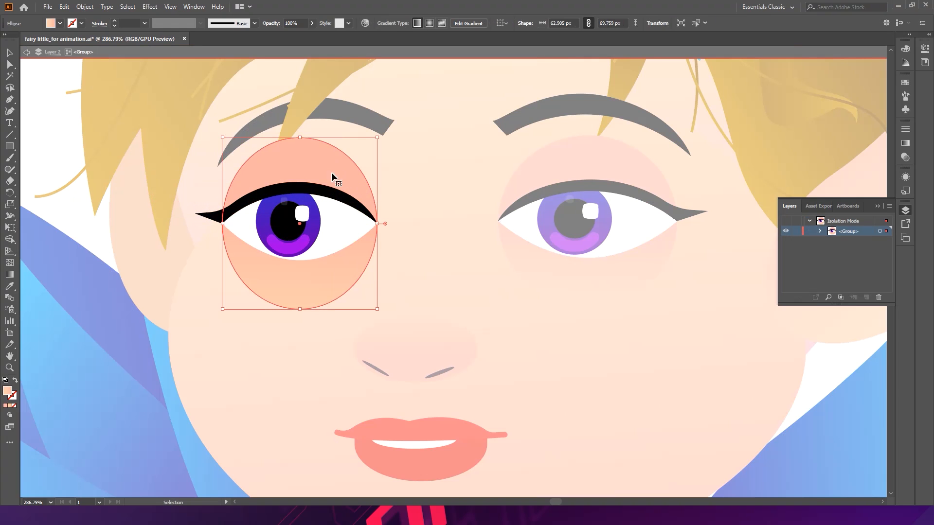
{"action": "left_click_drag", "start_coordinate": [331, 191], "coordinate": [489, 199]}
{"action": "key", "text": "ctrl+z"}
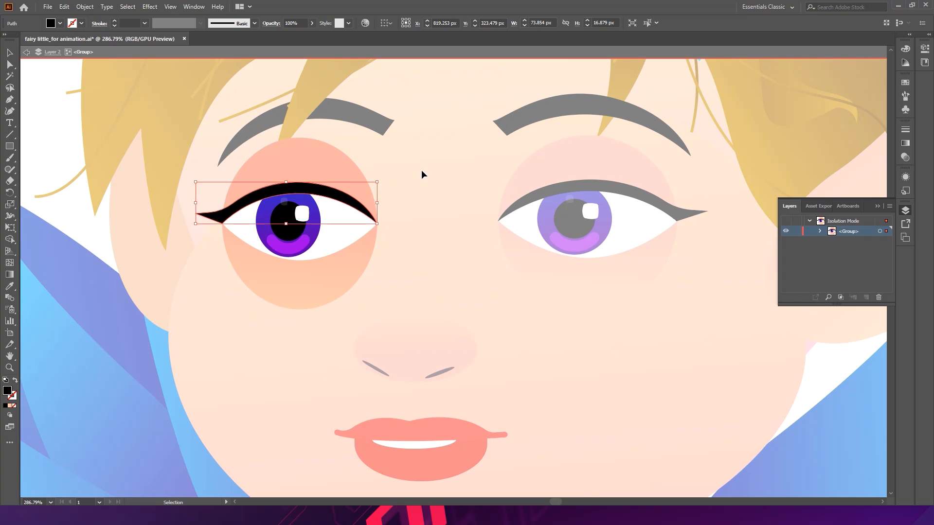
{"action": "left_click", "coordinate": [417, 172]}
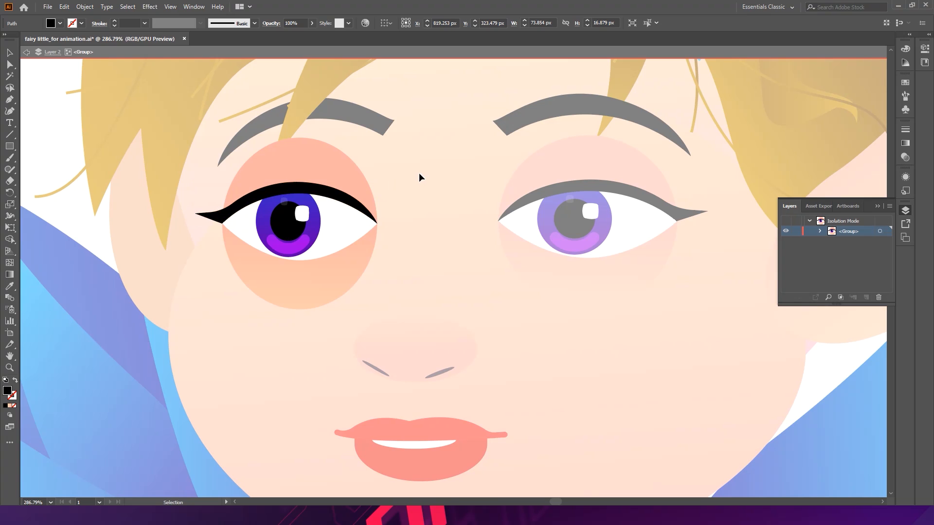
Try lowering the left lash line over the eyeball as if closing the eye, and undo the move
{"action": "left_click", "coordinate": [303, 197]}
{"action": "left_click_drag", "start_coordinate": [343, 197], "coordinate": [344, 273]}
{"action": "key", "text": "a"}
{"action": "key", "text": "ctrl+z"}
{"action": "key", "text": "v"}
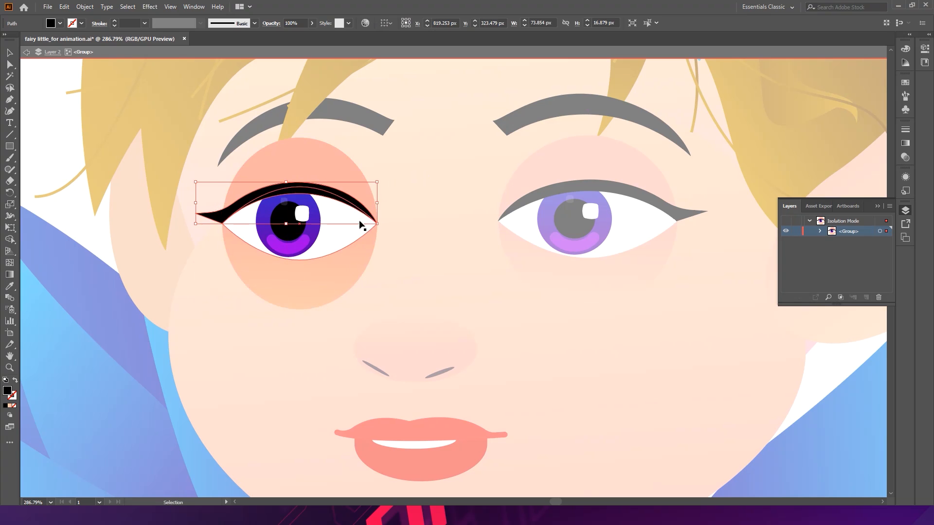
{"action": "double_click", "coordinate": [421, 183]}
Try moving the left eyeshadow oval sideways out of its eye group, undo the move, and leave the group
{"action": "left_click", "coordinate": [329, 169]}
{"action": "double_click", "coordinate": [331, 169]}
{"action": "left_click", "coordinate": [331, 168]}
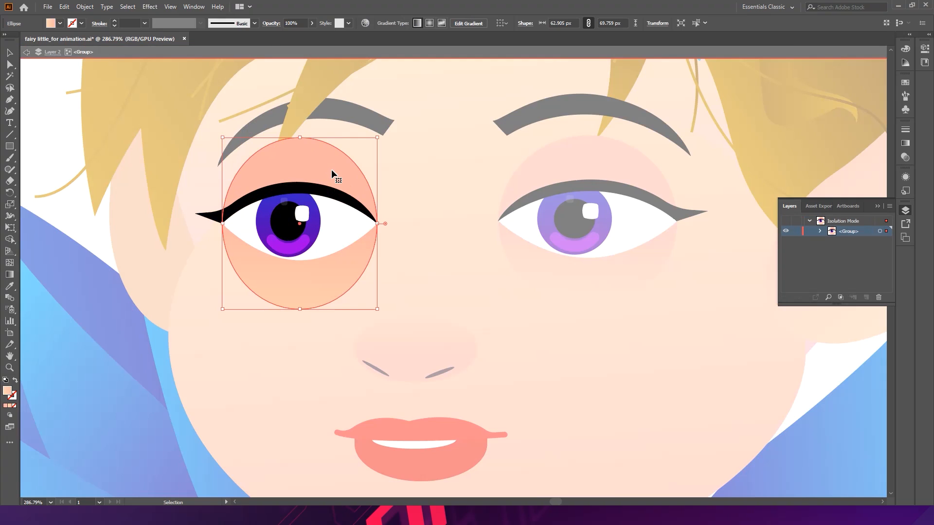
{"action": "left_click_drag", "start_coordinate": [329, 170], "coordinate": [433, 170]}
{"action": "key", "text": "ctrl+z"}
{"action": "double_click", "coordinate": [415, 163]}
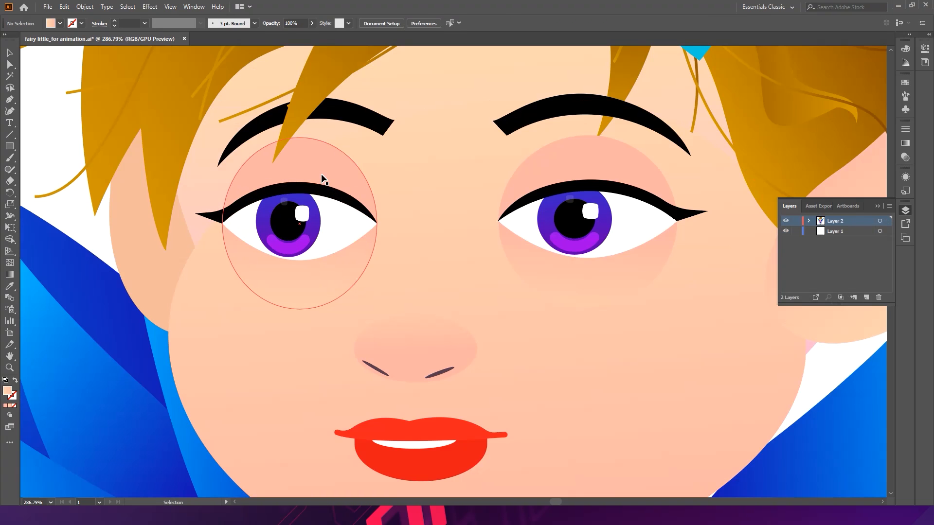
Isolate the left eye group, select its lash line for inspection, and leave the group
{"action": "left_click", "coordinate": [321, 174]}
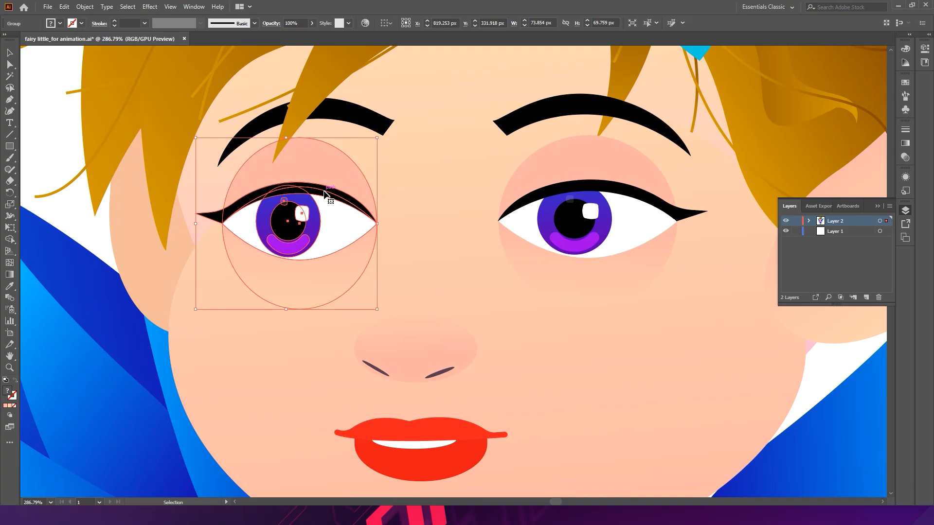
{"action": "double_click", "coordinate": [326, 194]}
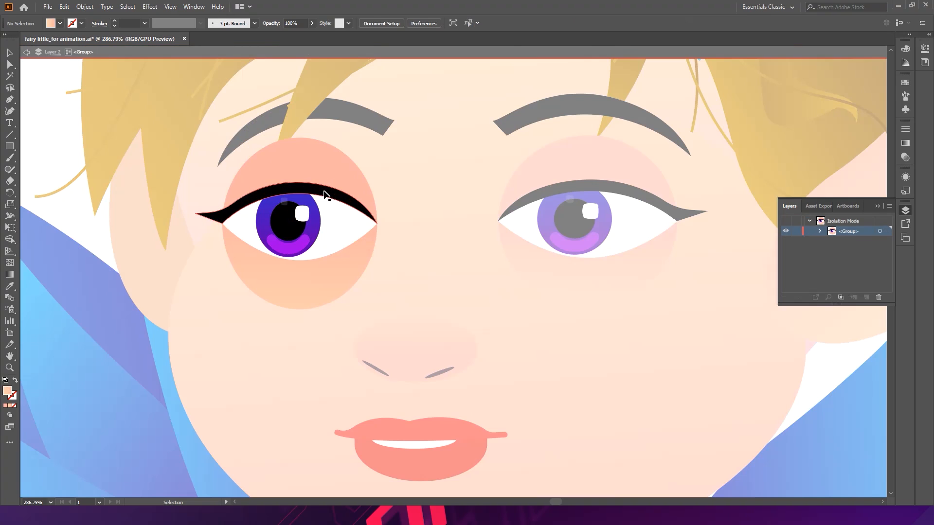
{"action": "left_click", "coordinate": [325, 194]}
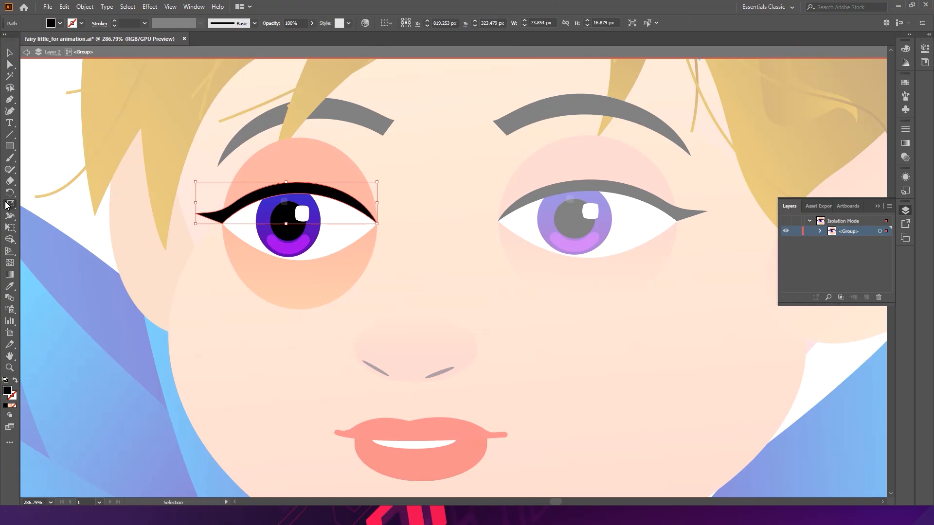
{"action": "double_click", "coordinate": [57, 160]}
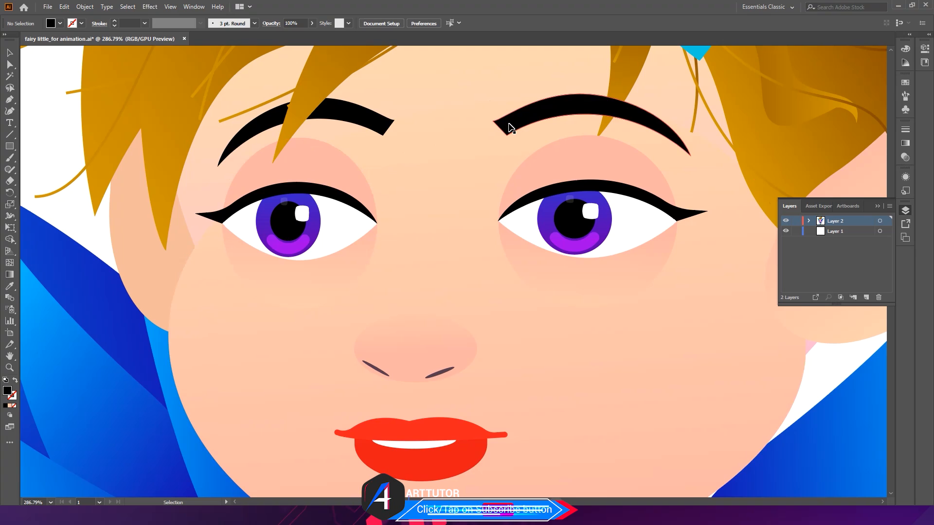
Compare the two eye groups by selecting them alternately and briefly isolating the left one
{"action": "left_click", "coordinate": [323, 165]}
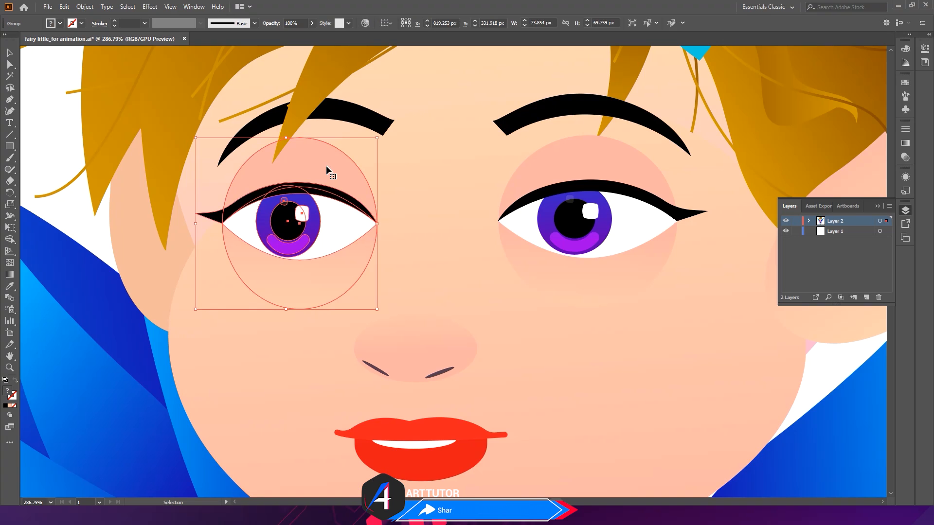
{"action": "left_click", "coordinate": [570, 166]}
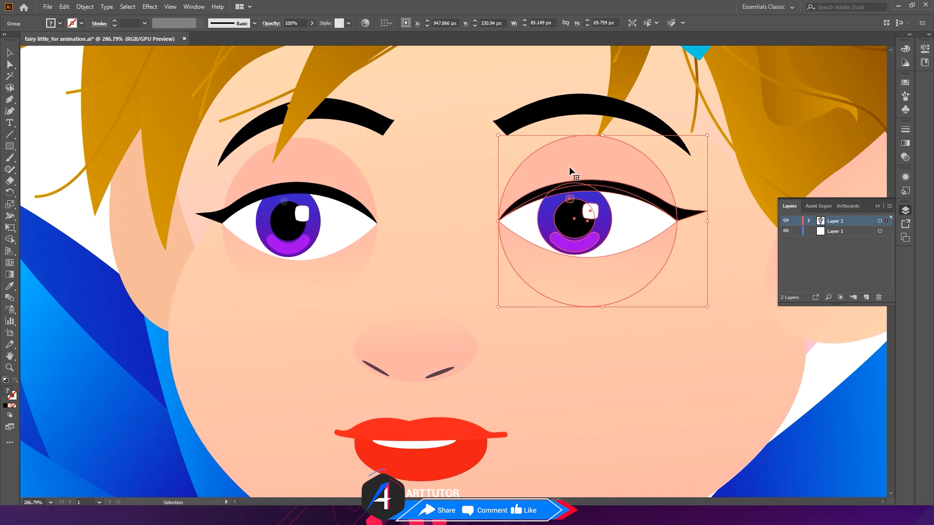
{"action": "left_click", "coordinate": [333, 167]}
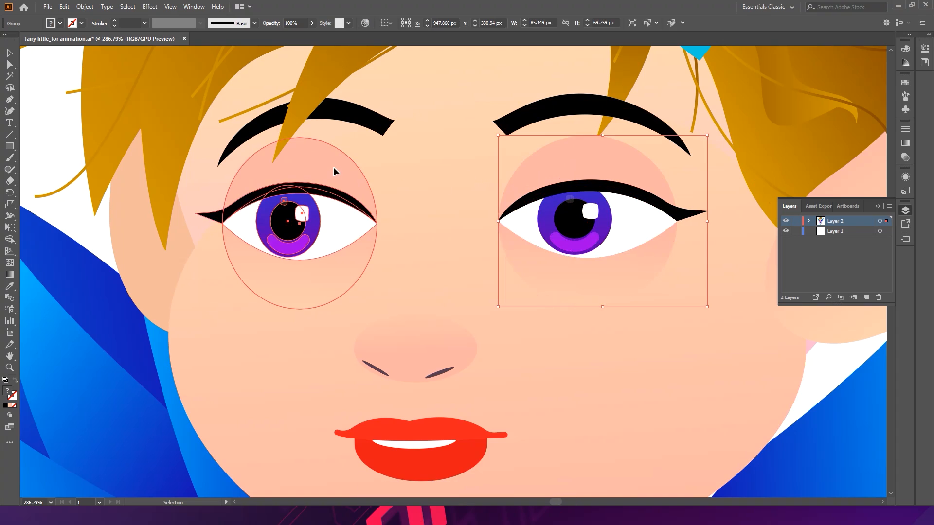
{"action": "left_click", "coordinate": [572, 159]}
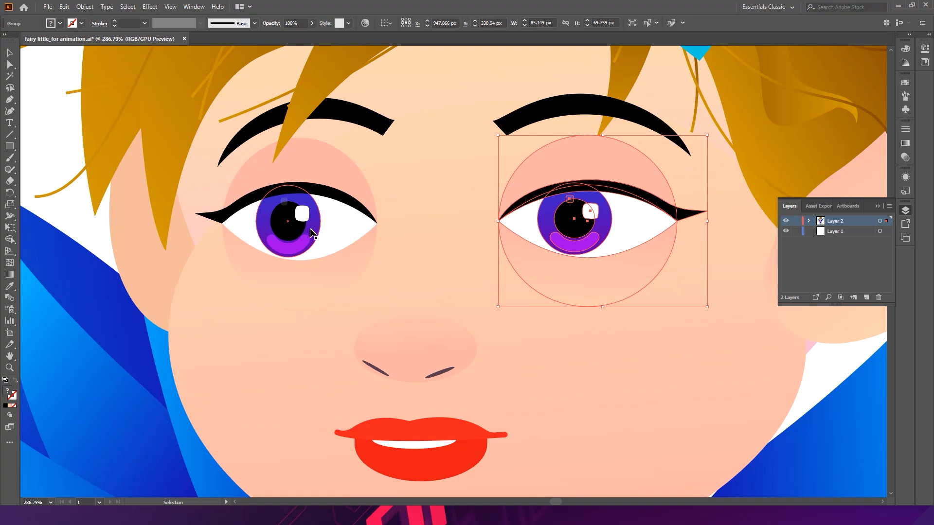
{"action": "left_click", "coordinate": [330, 197]}
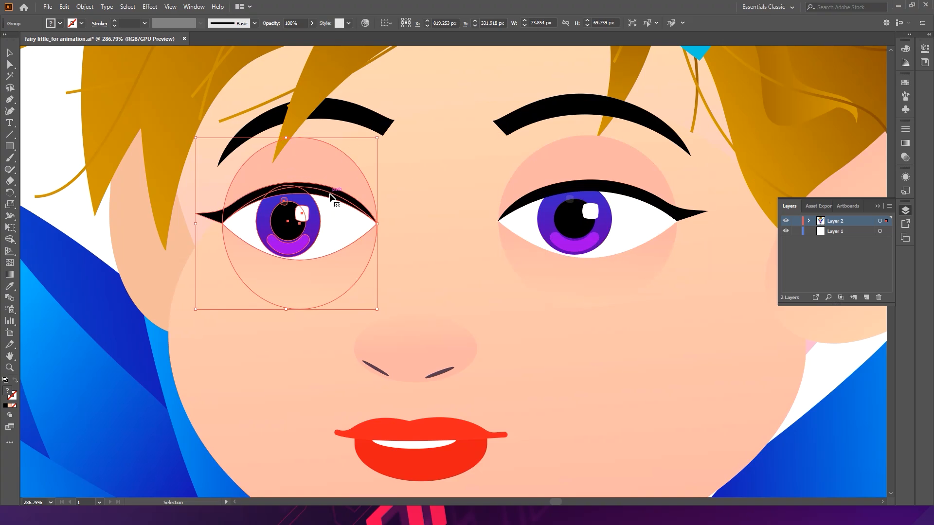
{"action": "double_click", "coordinate": [330, 197]}
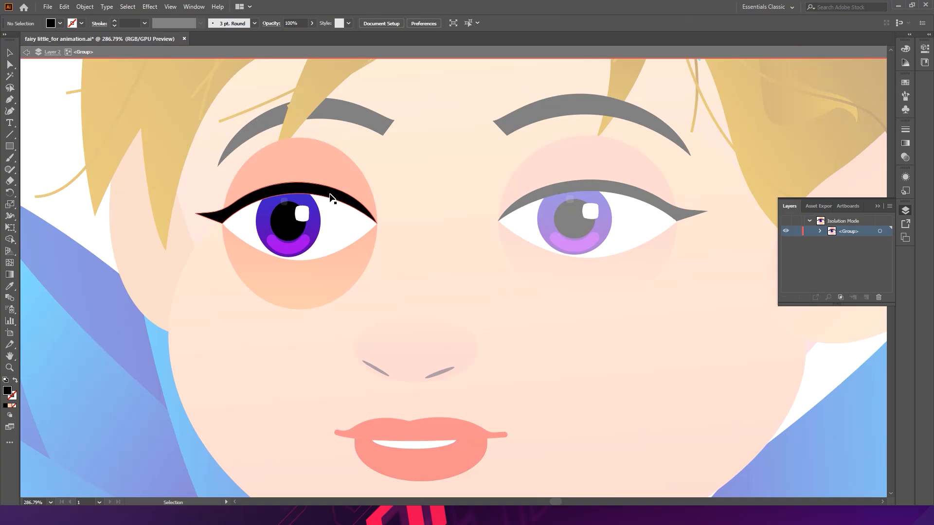
{"action": "double_click", "coordinate": [61, 141]}
{"action": "left_click", "coordinate": [306, 153]}
Isolate the right eye group, try raising its lash line, undo the move, and leave the group
{"action": "left_click", "coordinate": [627, 194]}
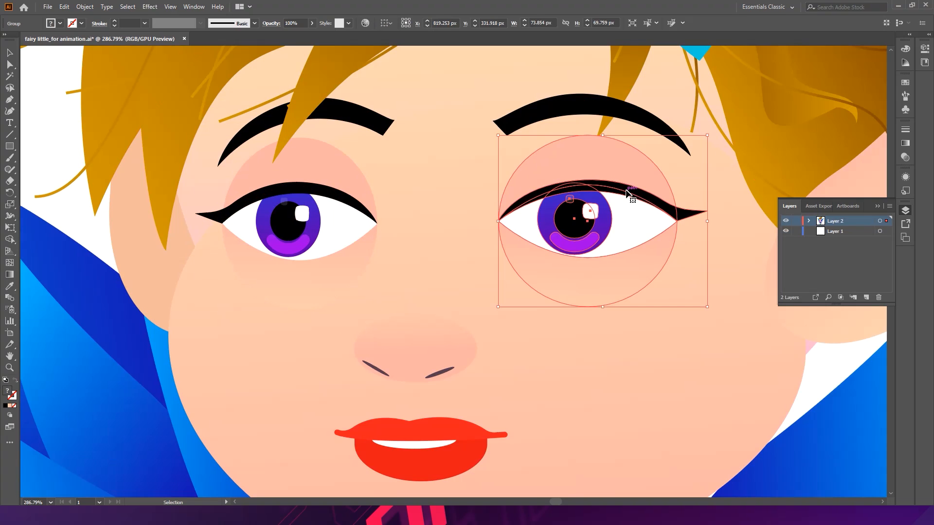
{"action": "double_click", "coordinate": [693, 217]}
{"action": "left_click", "coordinate": [690, 213]}
{"action": "left_click_drag", "start_coordinate": [690, 213], "coordinate": [704, 191]}
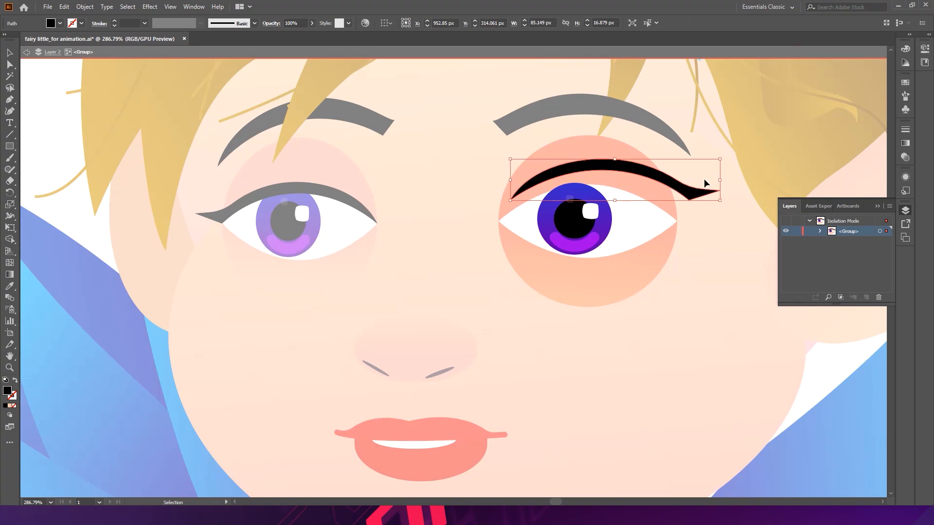
{"action": "key", "text": "ctrl+z"}
{"action": "left_click", "coordinate": [713, 249]}
{"action": "double_click", "coordinate": [713, 248]}
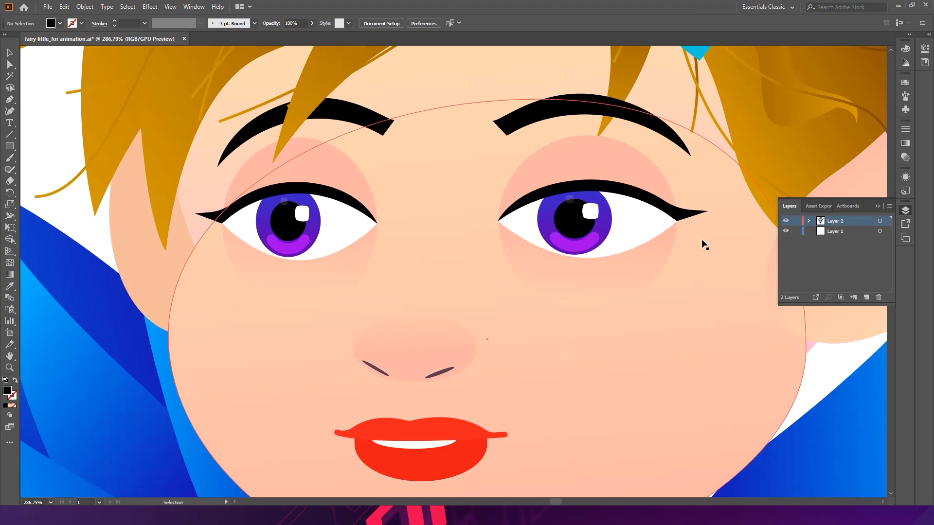
Ungroup the right eye into separate parts, check its lash line on its own, and select the left eye group
{"action": "left_click", "coordinate": [641, 199]}
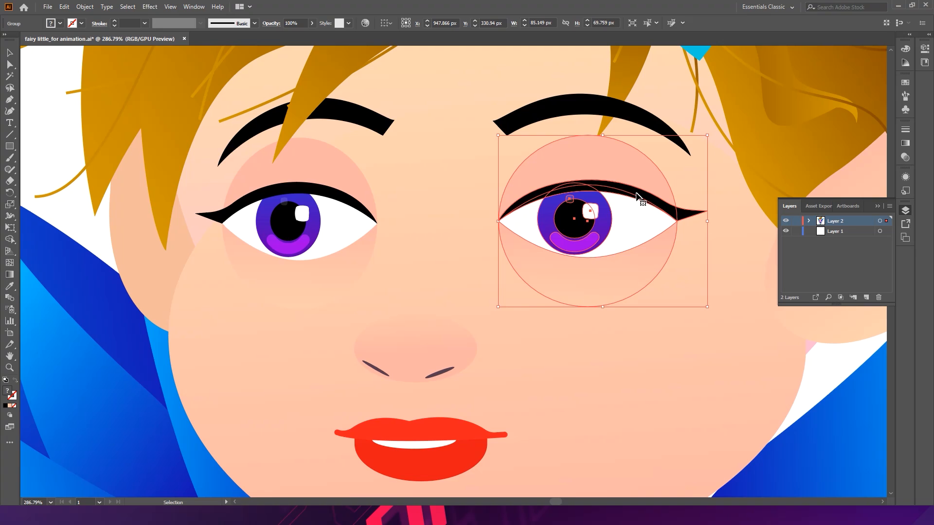
{"action": "key", "text": "ctrl+minus"}
{"action": "key", "text": "ctrl+minus"}
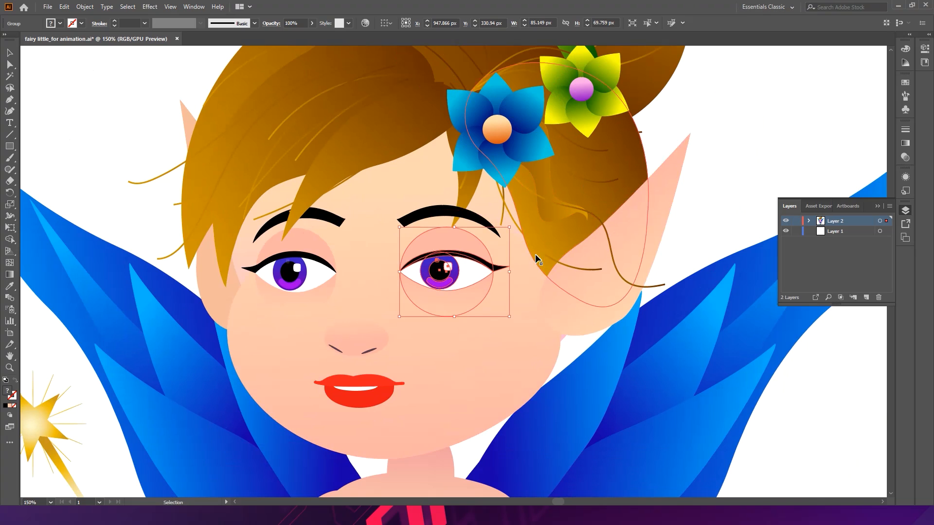
{"action": "key", "text": "a"}
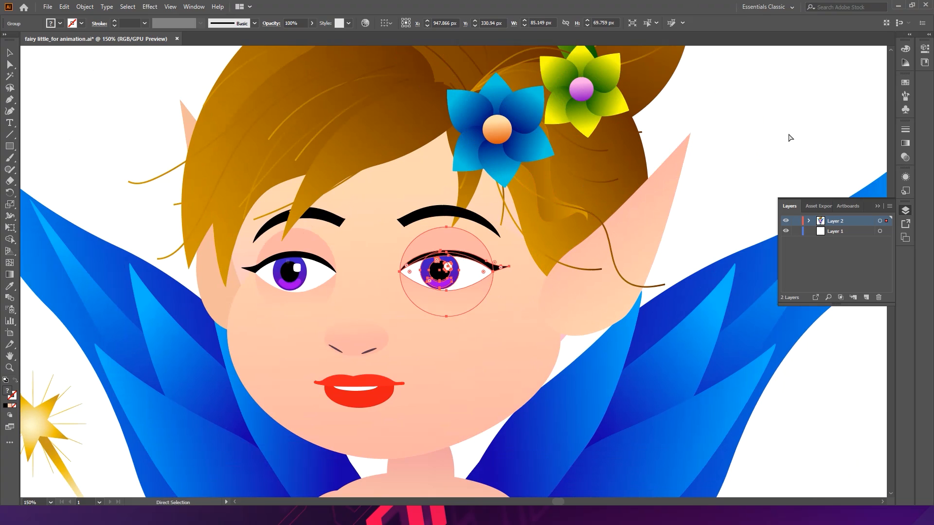
{"action": "key", "text": "v"}
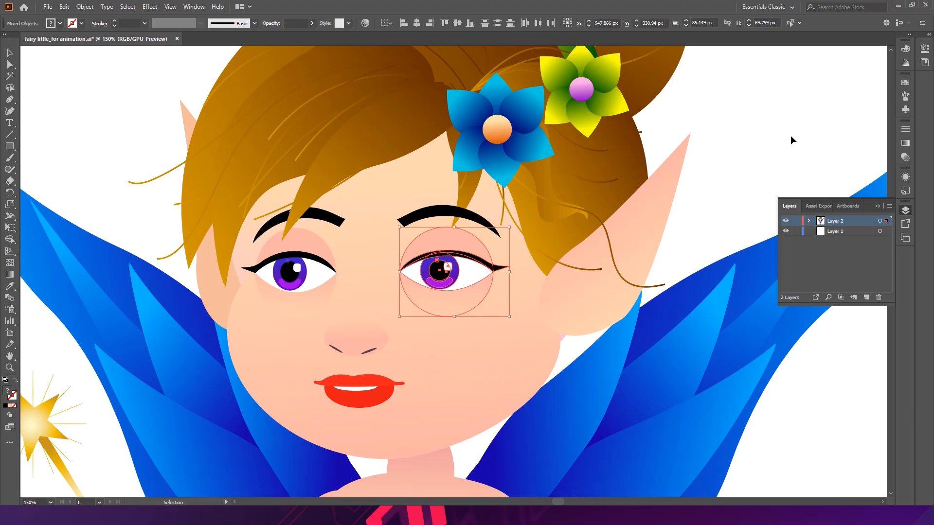
{"action": "left_click", "coordinate": [501, 266]}
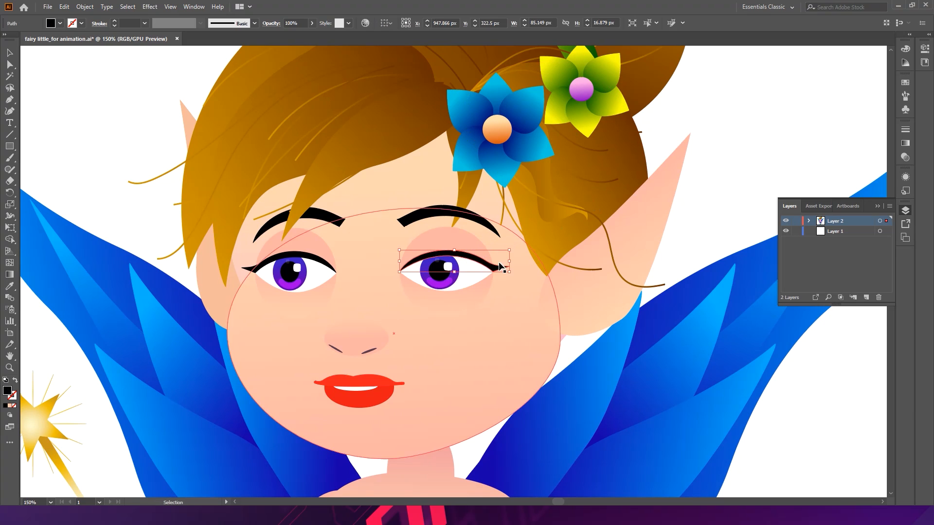
{"action": "left_click", "coordinate": [301, 273]}
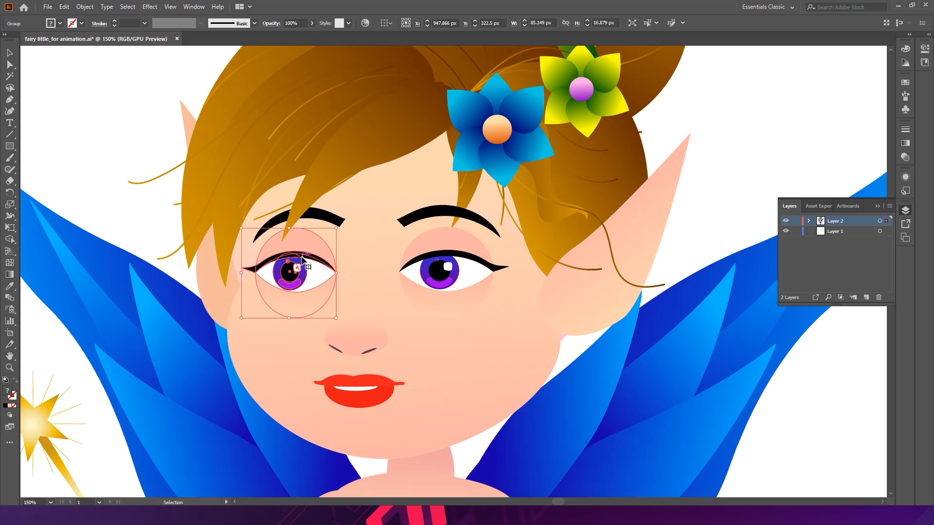
Ungroup the left eye into separate parts and clear the selection
{"action": "key", "text": "a"}
{"action": "key", "text": "v"}
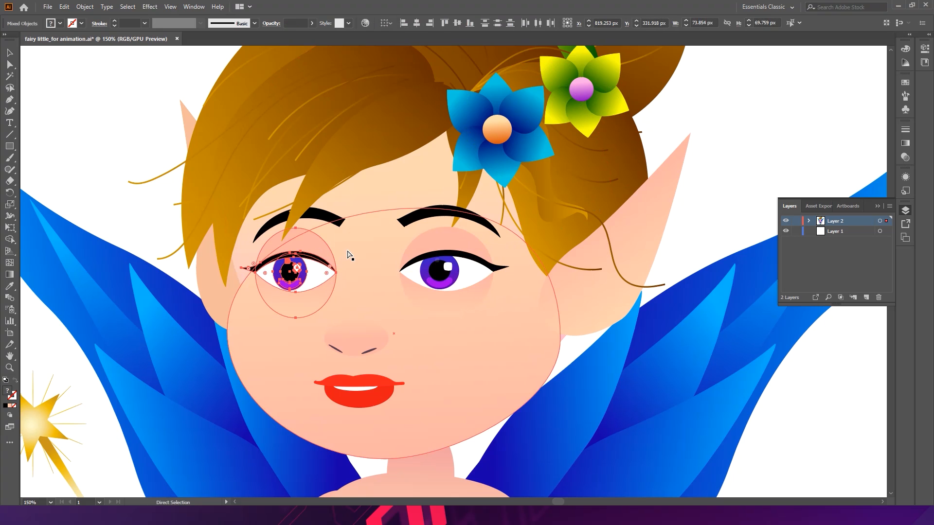
{"action": "left_click", "coordinate": [702, 164]}
Group the right eye's iris, pupil, white highlight and purple crescent into one object
{"action": "key", "text": "ctrl+space"}
{"action": "left_click_drag", "start_coordinate": [401, 245], "coordinate": [451, 282]}
{"action": "left_click", "coordinate": [427, 293]}
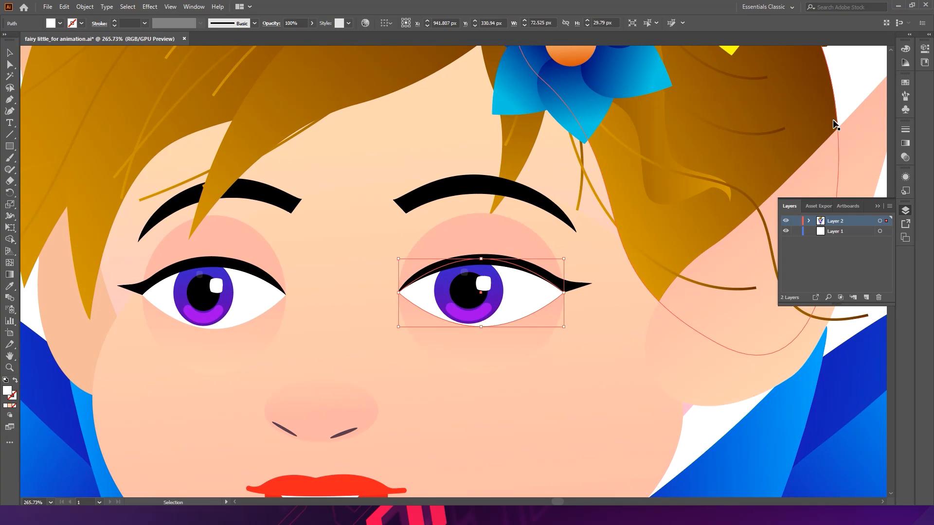
{"action": "left_click", "coordinate": [842, 86]}
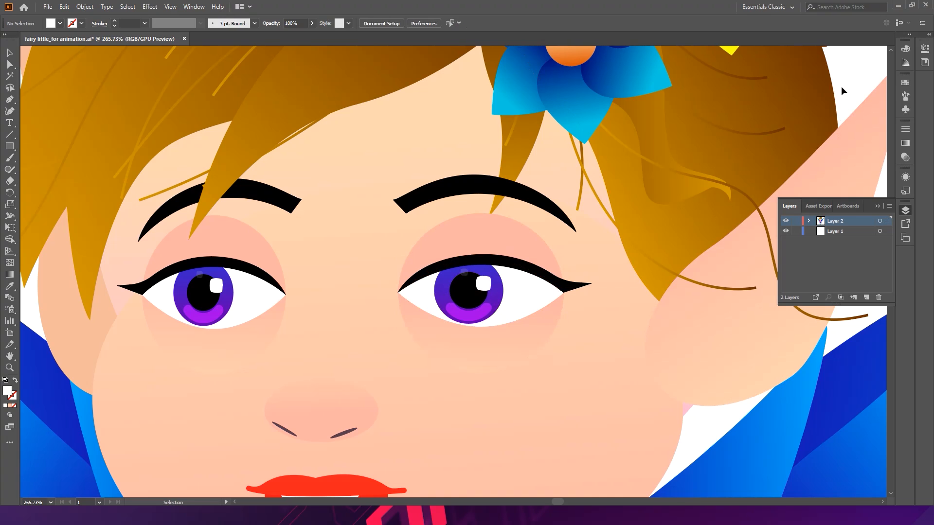
{"action": "left_click", "coordinate": [473, 315]}
{"action": "left_click", "coordinate": [471, 293], "text": "shift"}
{"action": "left_click", "coordinate": [445, 292], "text": "shift"}
{"action": "left_click", "coordinate": [487, 286], "text": "shift"}
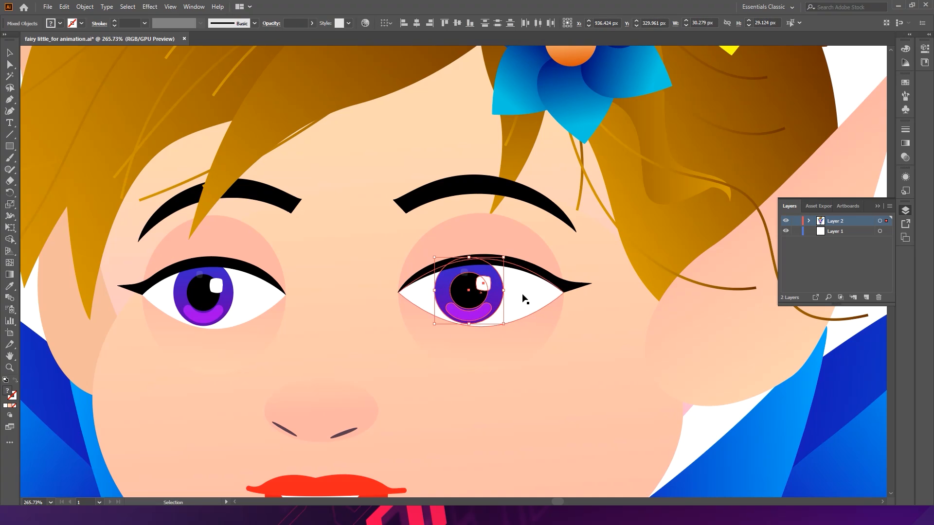
{"action": "key", "text": "ctrl+g"}
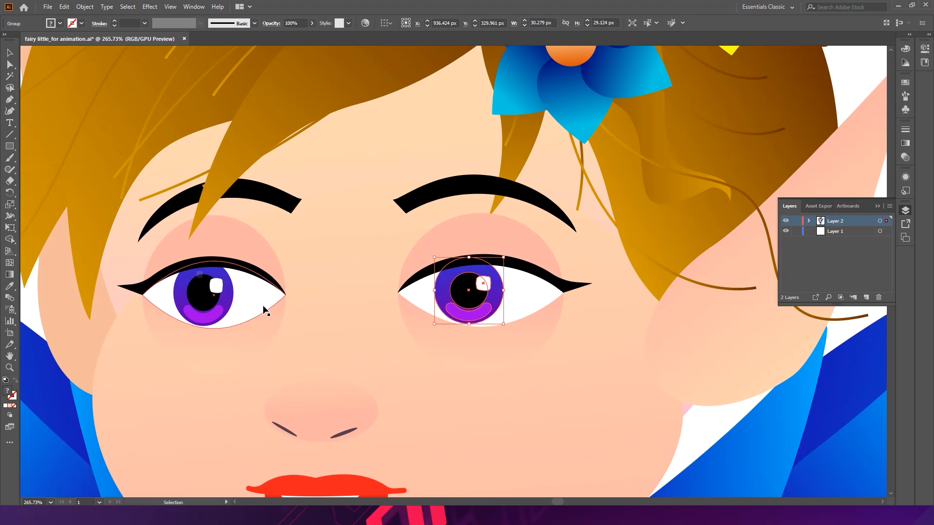
Group the left eye's iris, pupil, highlights and purple crescent into one object
{"action": "left_click", "coordinate": [207, 315]}
{"action": "left_click", "coordinate": [199, 297], "text": "shift"}
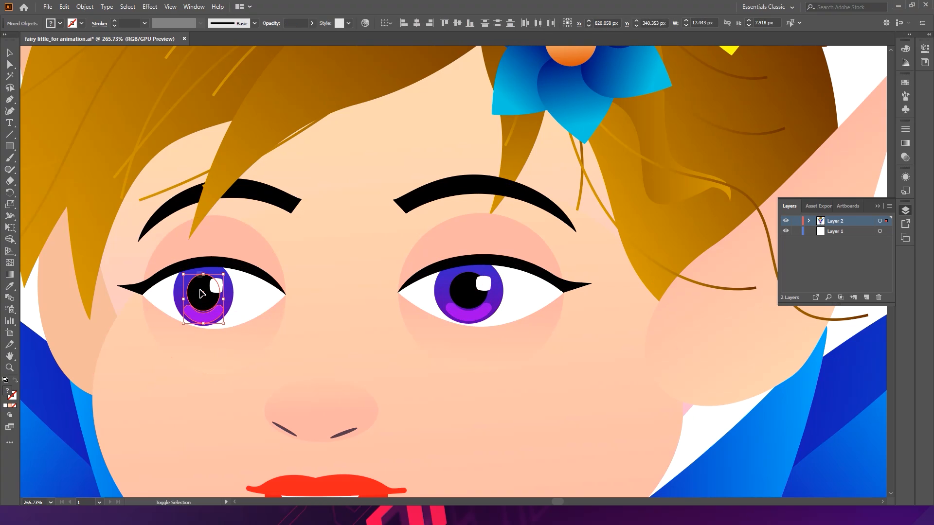
{"action": "key", "text": "ctrl+space"}
{"action": "left_click_drag", "start_coordinate": [158, 259], "coordinate": [240, 309]}
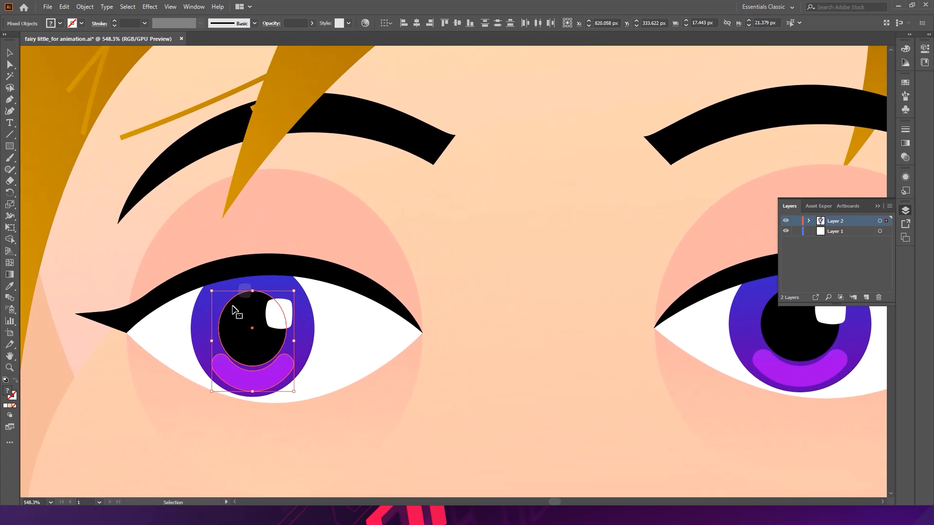
{"action": "left_click", "coordinate": [206, 307], "text": "shift"}
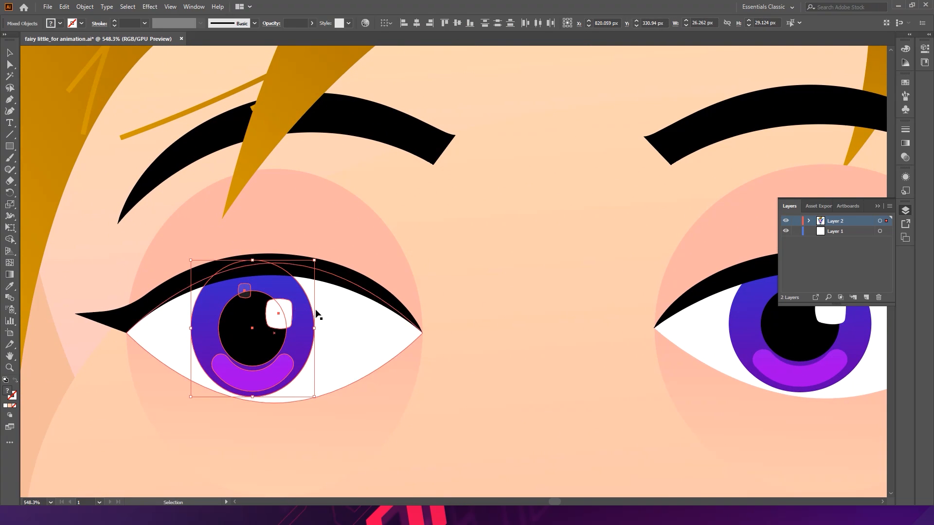
{"action": "key", "text": "ctrl+g"}
{"action": "key", "text": "ctrl+minus"}
{"action": "key", "text": "ctrl+minus"}
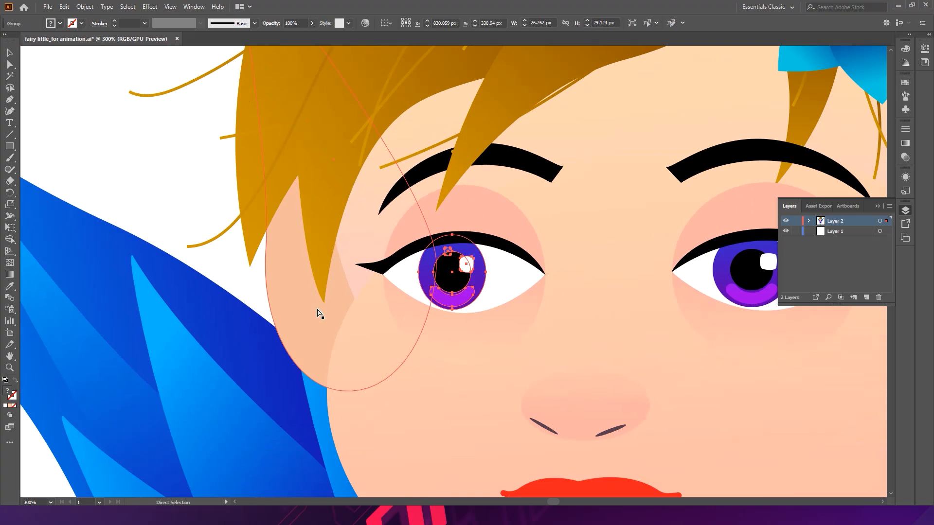
Try moving the left eye's iris group, and undo the move
{"action": "key", "text": "a"}
{"action": "left_click_drag", "start_coordinate": [469, 298], "coordinate": [455, 279]}
{"action": "key", "text": "ctrl+z"}
{"action": "key", "text": "v"}
{"action": "key", "text": "ctrl+z"}
{"action": "key", "text": "ctrl+z"}
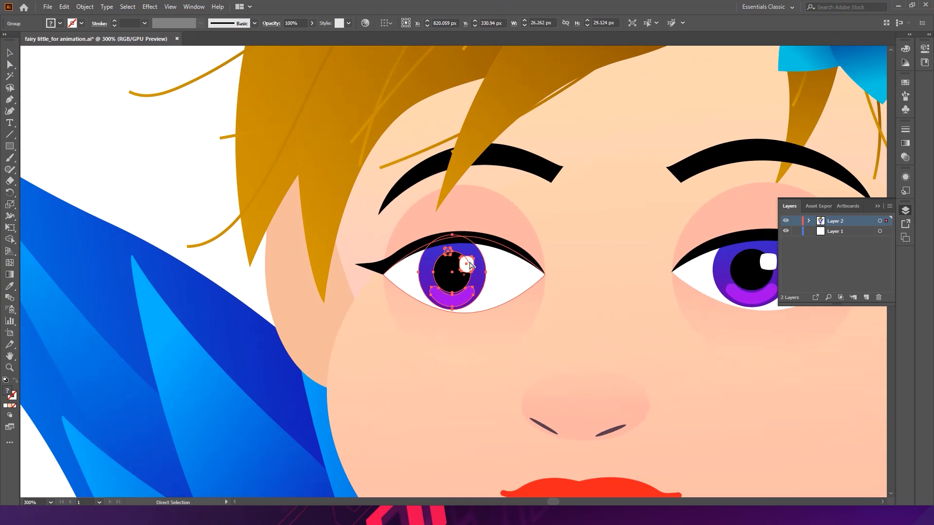
Examine the right eye up close, selecting its lash line and the eyeshadow circle behind it
{"action": "left_click", "coordinate": [202, 190]}
{"action": "key", "text": "space"}
{"action": "scroll", "coordinate": [217, 223], "scroll_direction": "down", "scroll_amount": 3}
{"action": "scroll", "coordinate": [272, 262], "scroll_direction": "up", "scroll_amount": 6}
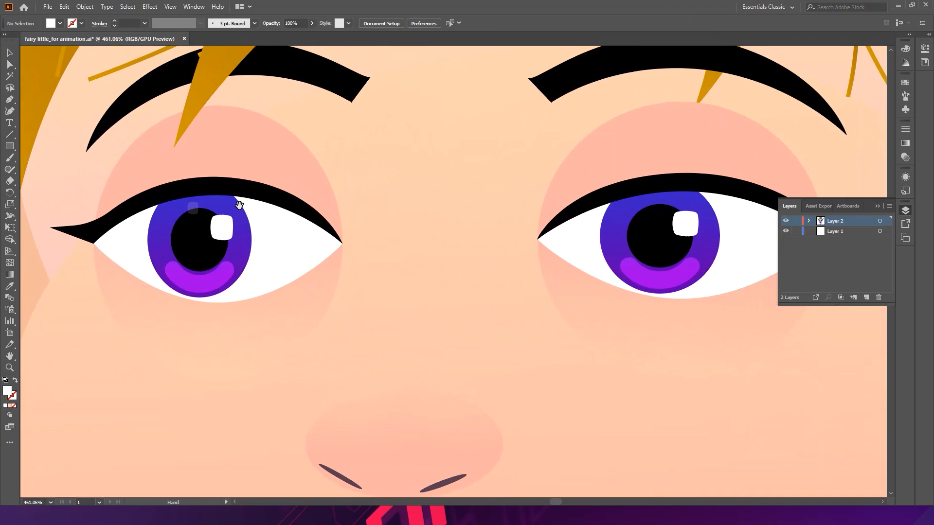
{"action": "left_click_drag", "start_coordinate": [608, 206], "coordinate": [377, 217]}
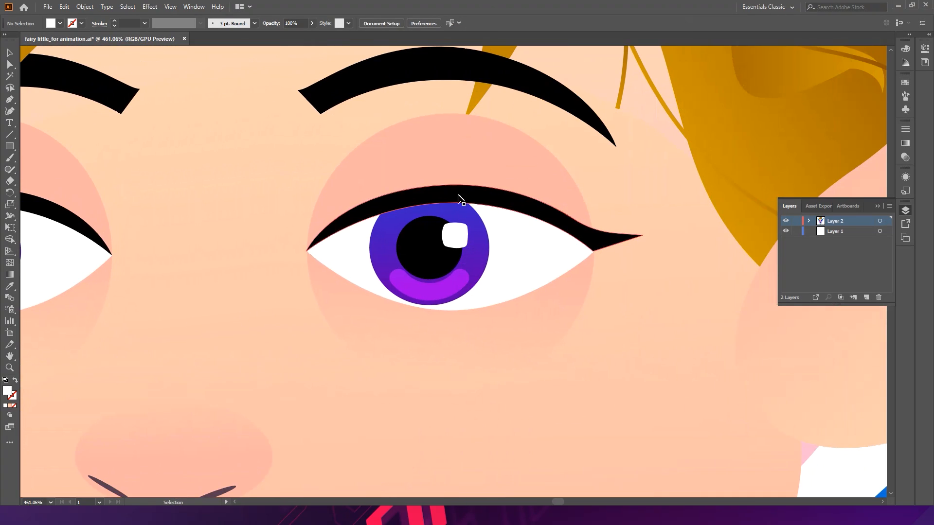
{"action": "left_click", "coordinate": [477, 198]}
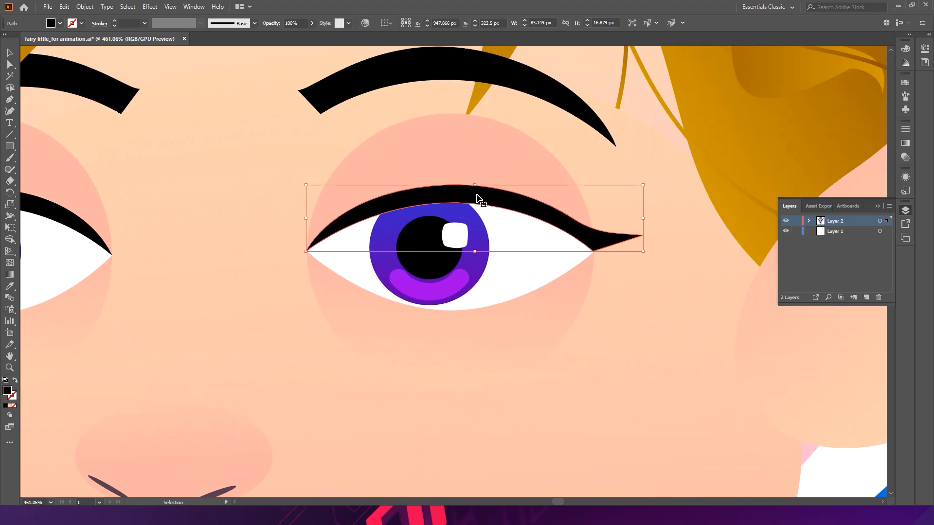
{"action": "scroll", "coordinate": [517, 197], "scroll_direction": "up", "scroll_amount": 2}
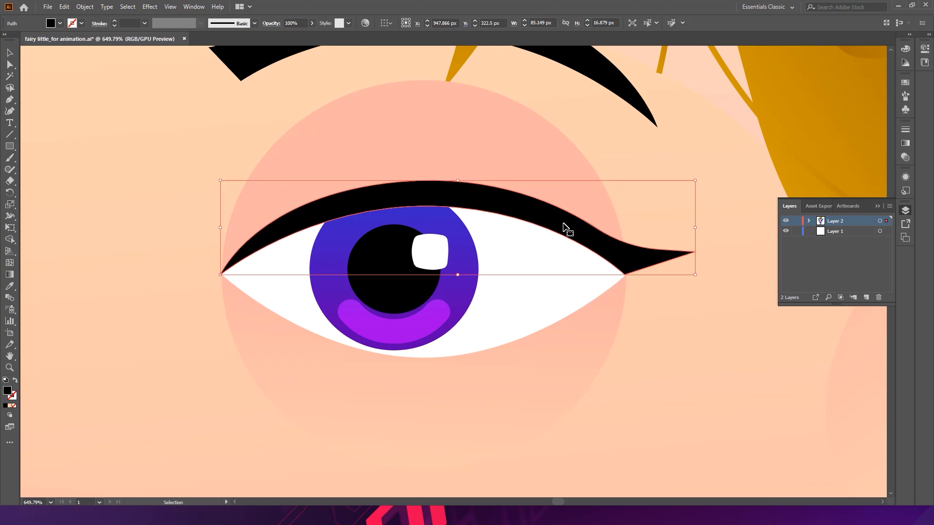
{"action": "left_click", "coordinate": [375, 115]}
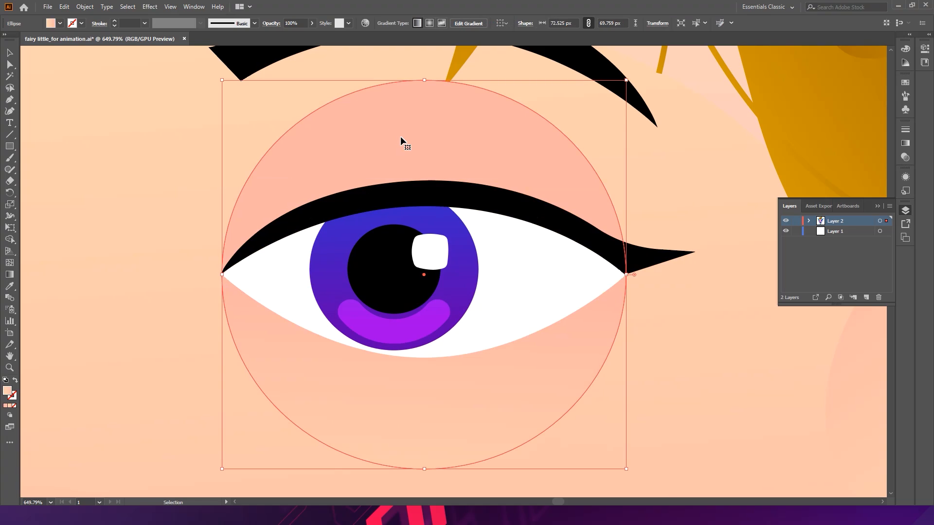
Check the eyes against the figure as a whole, and examine the right eye's eyeshadow circle up close
{"action": "key", "text": "ctrl+minus"}
{"action": "key", "text": "ctrl+minus"}
{"action": "key", "text": "ctrl+minus"}
{"action": "key", "text": "ctrl+minus"}
{"action": "key", "text": "ctrl+minus"}
{"action": "key", "text": "ctrl+minus"}
{"action": "key", "text": "ctrl+minus"}
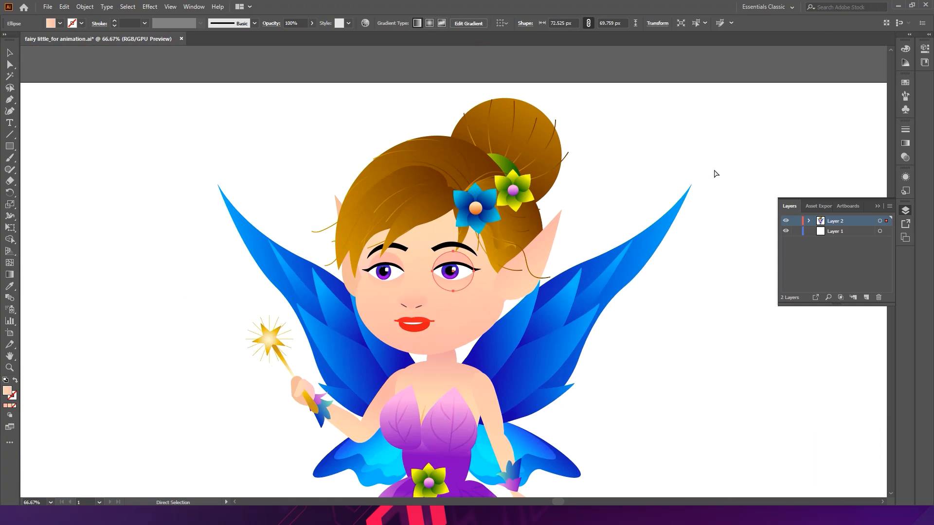
{"action": "key", "text": "v"}
{"action": "key", "text": "z"}
{"action": "left_click_drag", "start_coordinate": [423, 247], "coordinate": [506, 223]}
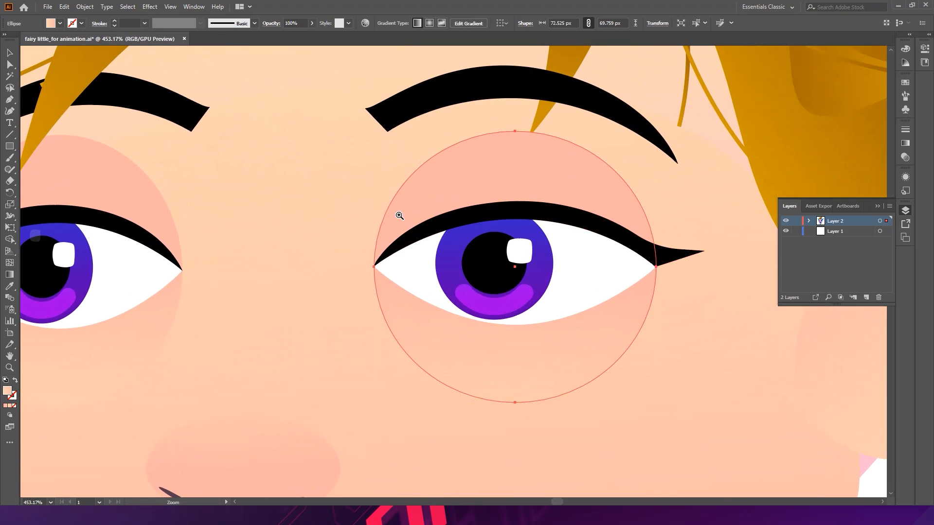
{"action": "left_click_drag", "start_coordinate": [390, 211], "coordinate": [440, 229]}
{"action": "key", "text": "v"}
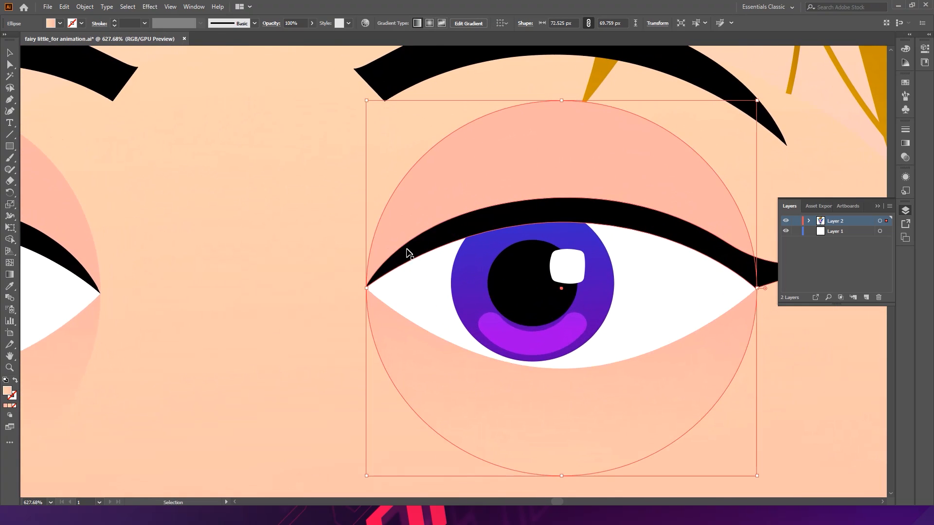
{"action": "key", "text": "space"}
{"action": "left_click_drag", "start_coordinate": [589, 200], "coordinate": [484, 178]}
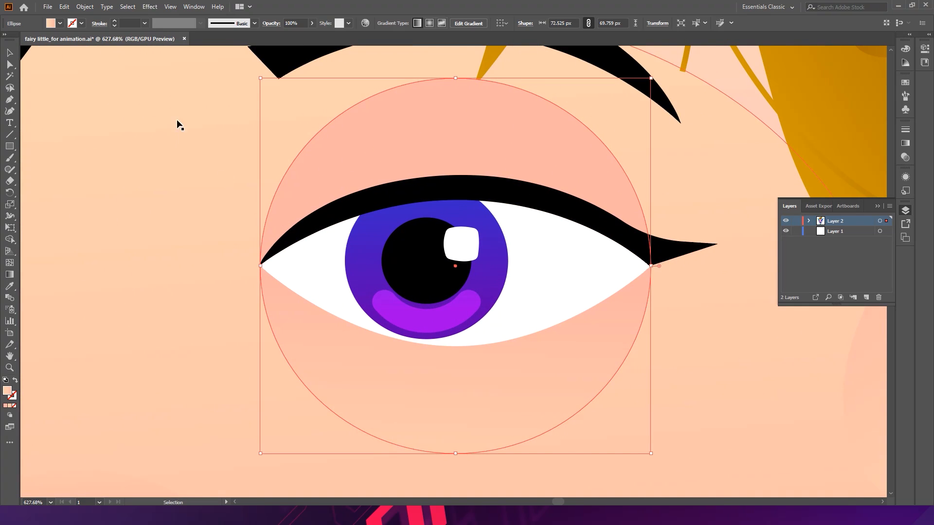
Try moving the right eye's eyeshadow circle, and restore it to its place around the eye
{"action": "double_click", "coordinate": [401, 122]}
{"action": "double_click", "coordinate": [682, 118]}
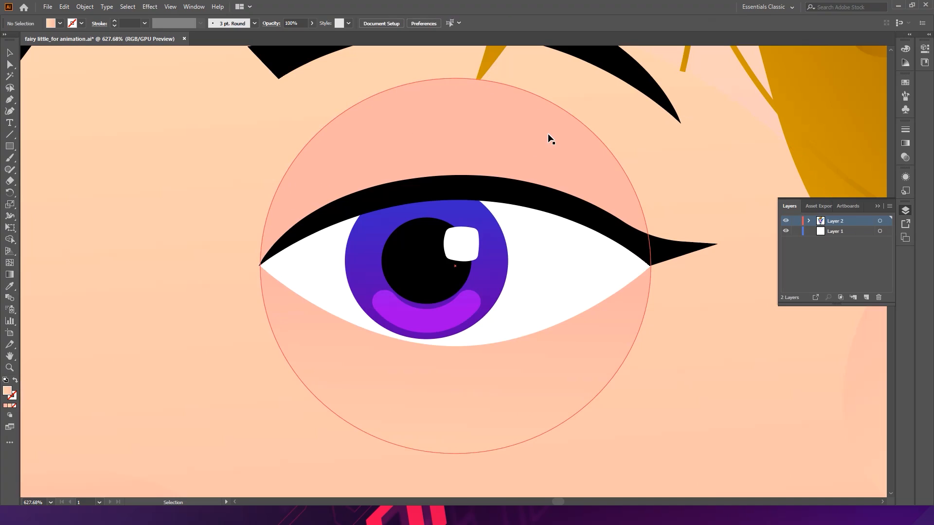
{"action": "left_click_drag", "start_coordinate": [548, 132], "coordinate": [623, 137]}
{"action": "key", "text": "ctrl+z"}
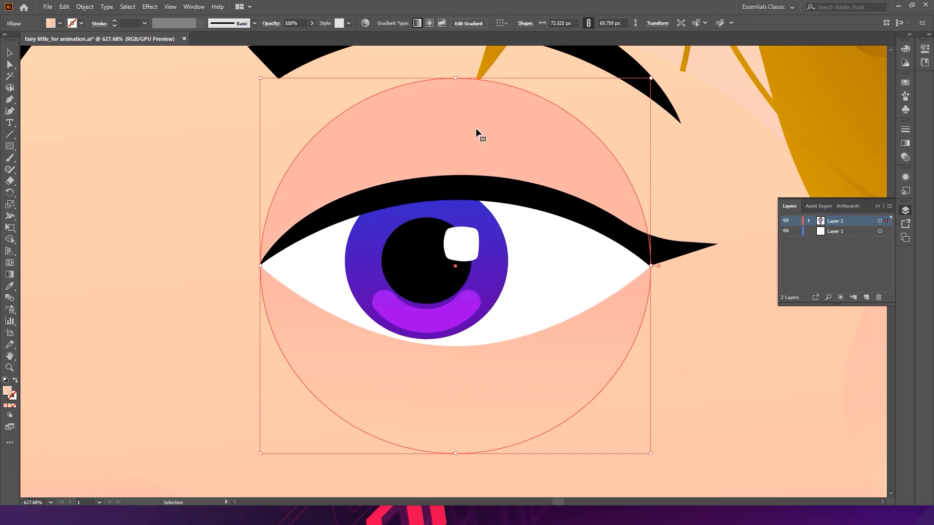
{"action": "key", "text": "ctrl+z"}
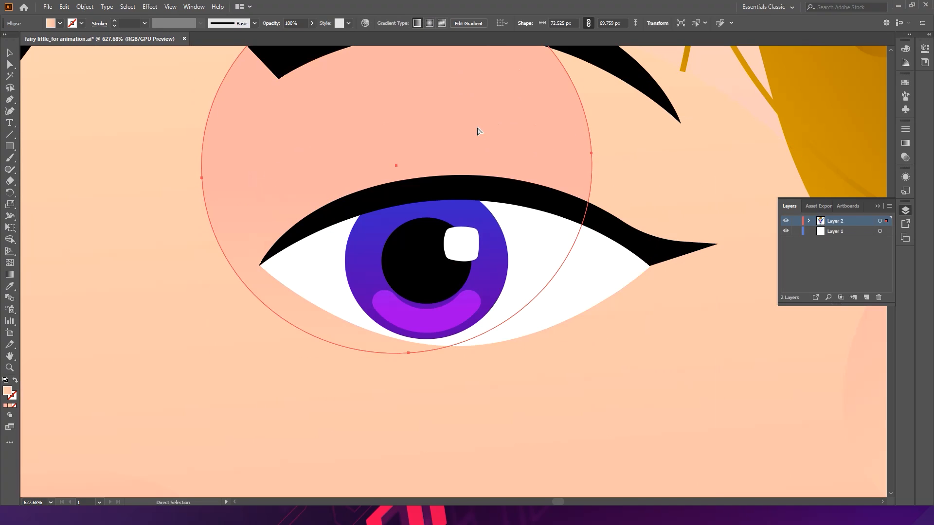
{"action": "key", "text": "ctrl+shift+z"}
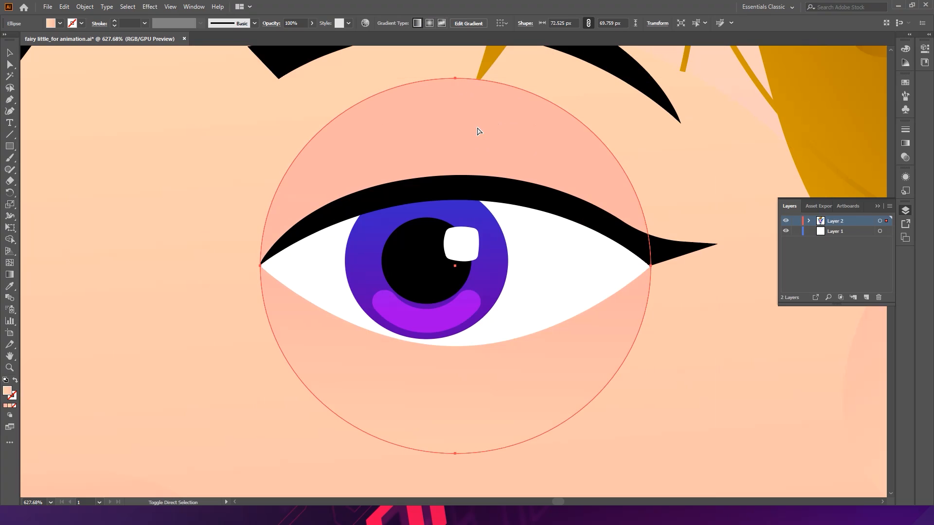
Place a copy of the eyeshadow circle in front of the right eye and set its opacity to 22%
{"action": "key", "text": "ctrl+shift+z"}
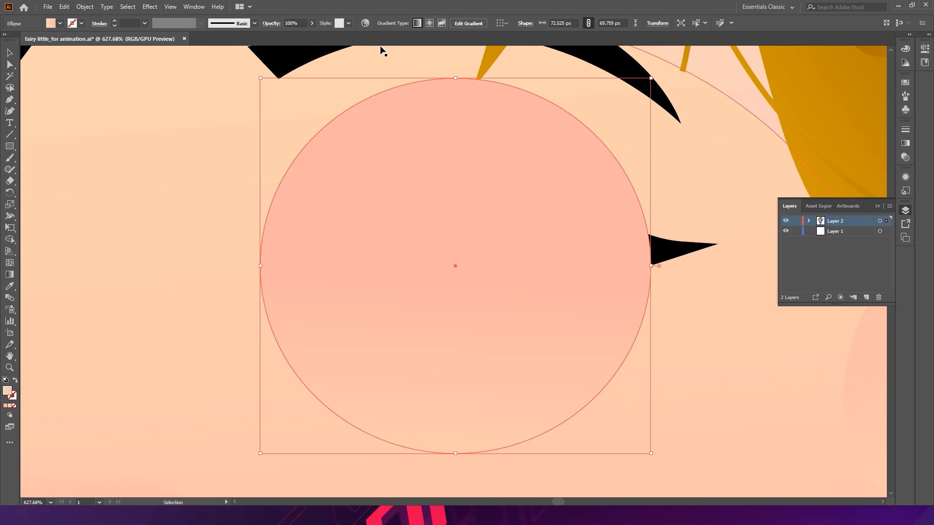
{"action": "left_click", "coordinate": [313, 24]}
{"action": "left_click", "coordinate": [312, 24]}
{"action": "left_click_drag", "start_coordinate": [284, 36], "coordinate": [283, 36]}
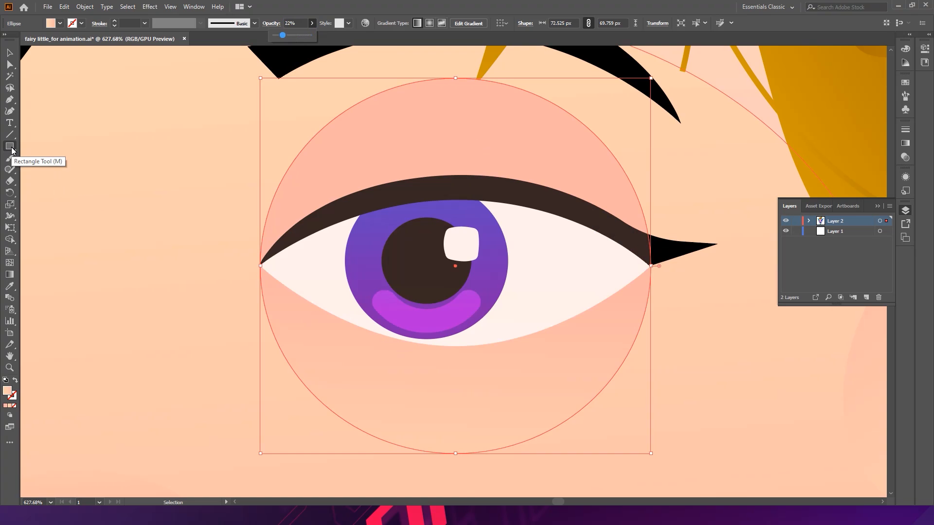
Draw a closed Pen shape that follows the right lash line's upper edge and encloses the lower part of the circle
{"action": "left_click", "coordinate": [10, 101]}
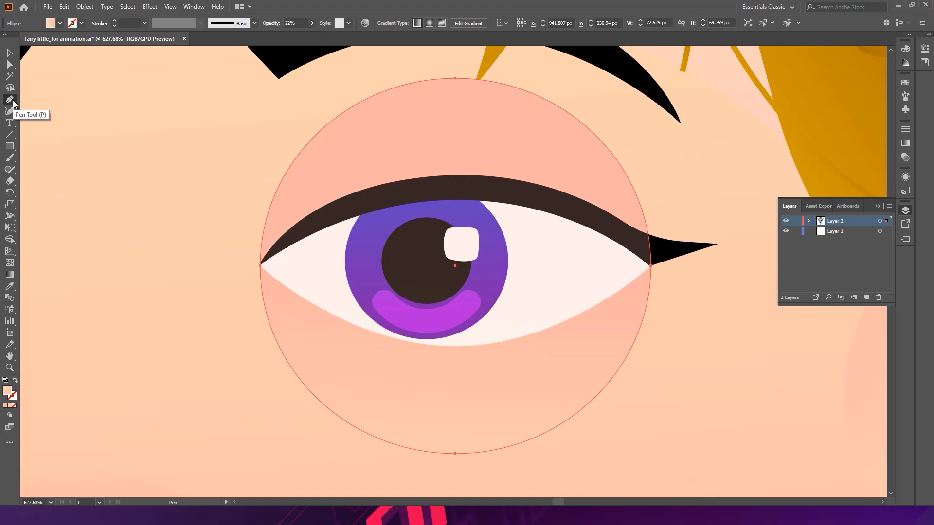
{"action": "left_click", "coordinate": [255, 271]}
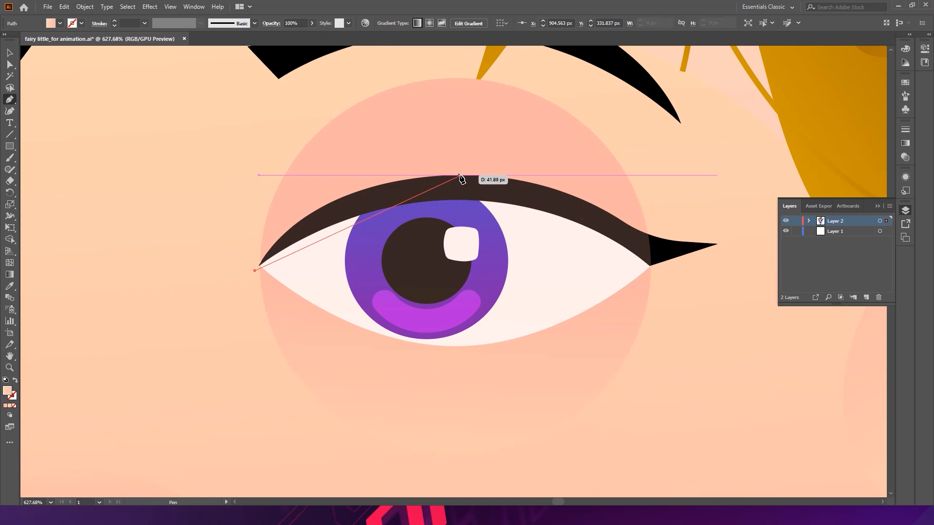
{"action": "left_click_drag", "start_coordinate": [455, 175], "coordinate": [616, 172]}
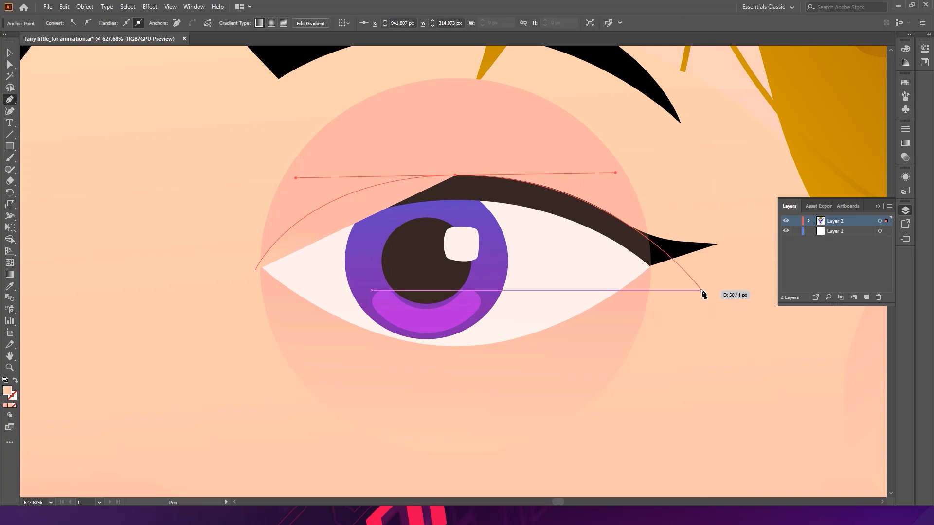
{"action": "left_click_drag", "start_coordinate": [704, 298], "coordinate": [717, 327]}
{"action": "left_click", "coordinate": [691, 427]}
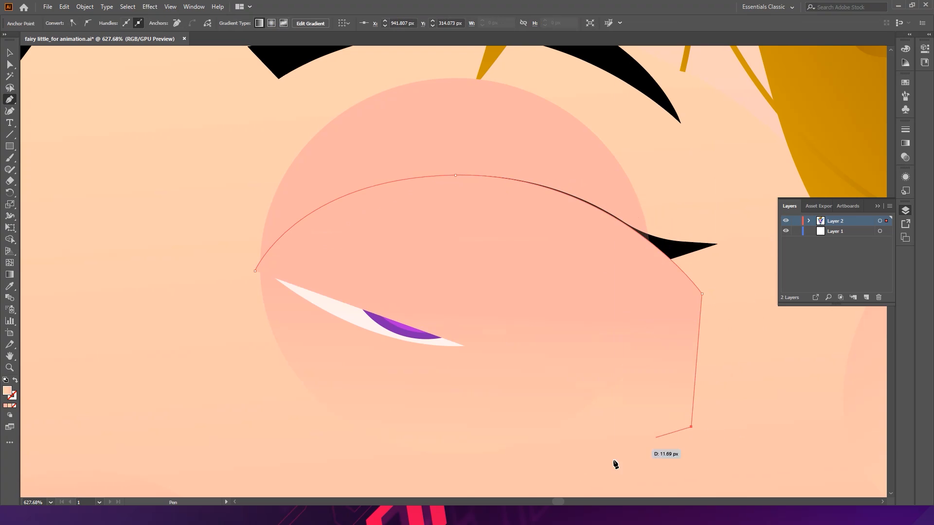
{"action": "left_click", "coordinate": [516, 485]}
{"action": "left_click", "coordinate": [312, 465]}
{"action": "left_click", "coordinate": [255, 350]}
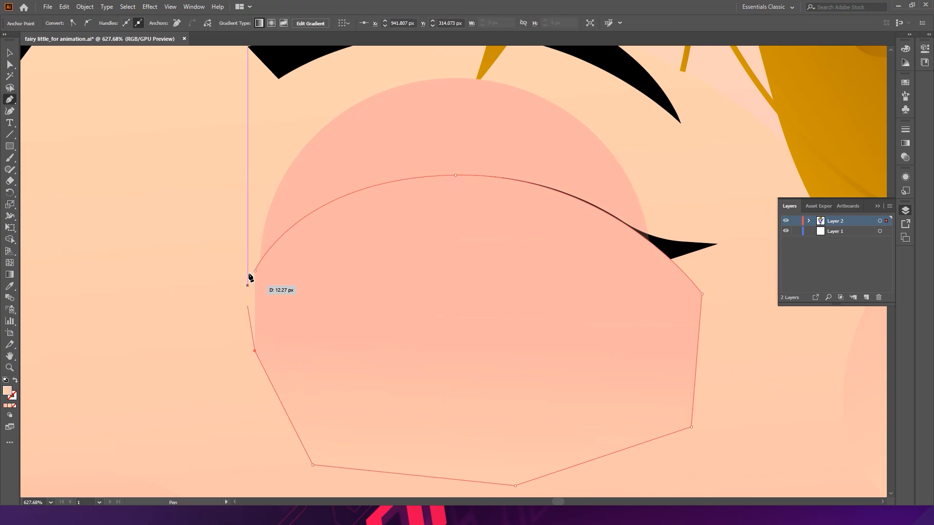
{"action": "left_click", "coordinate": [255, 269]}
Cut the drawn shape and its overlap out of the copied circle with Shape Builder, and select the remaining upper eyelid
{"action": "left_click", "coordinate": [10, 52]}
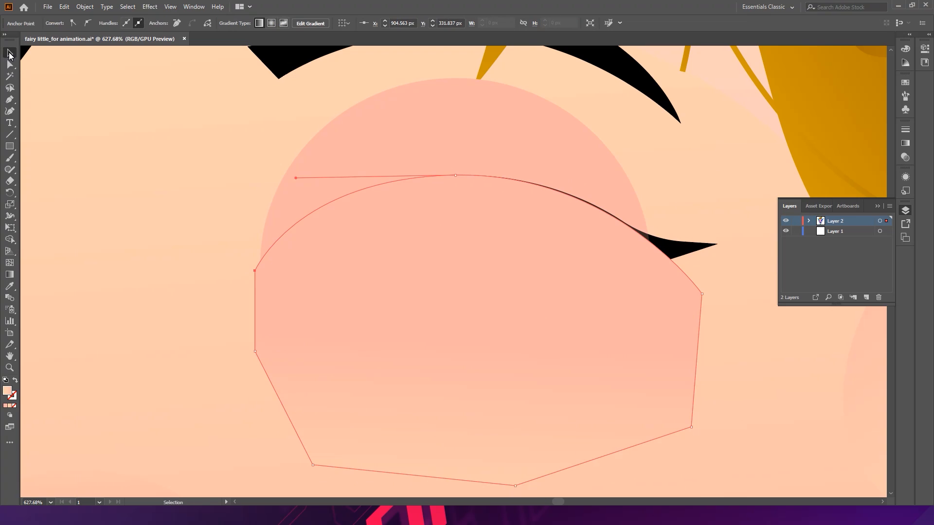
{"action": "left_click", "coordinate": [396, 133]}
{"action": "left_click", "coordinate": [684, 353], "text": "shift"}
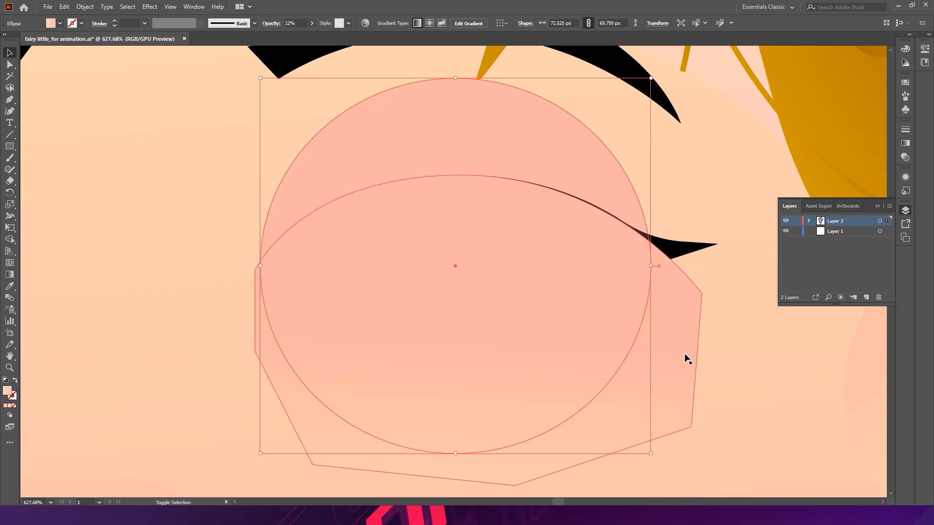
{"action": "left_click", "coordinate": [10, 241]}
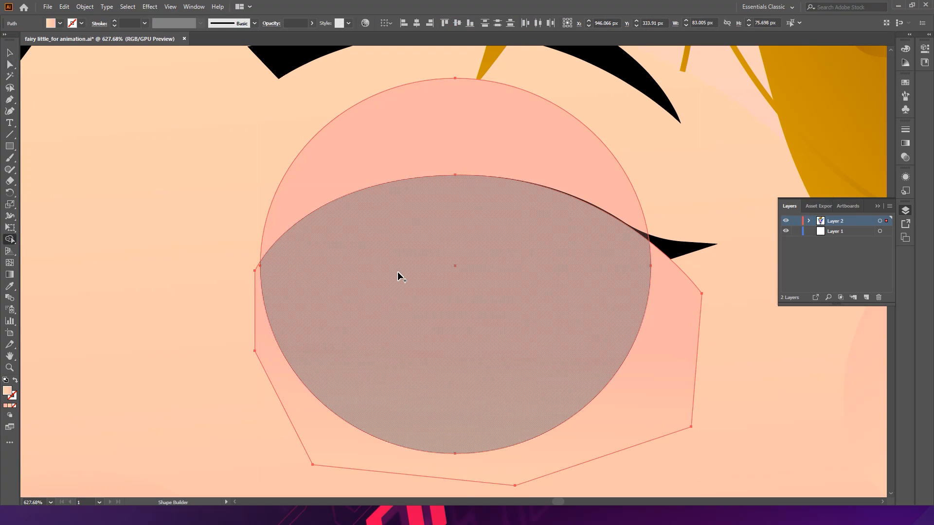
{"action": "left_click_drag", "start_coordinate": [398, 271], "coordinate": [305, 438]}
{"action": "left_click", "coordinate": [10, 53]}
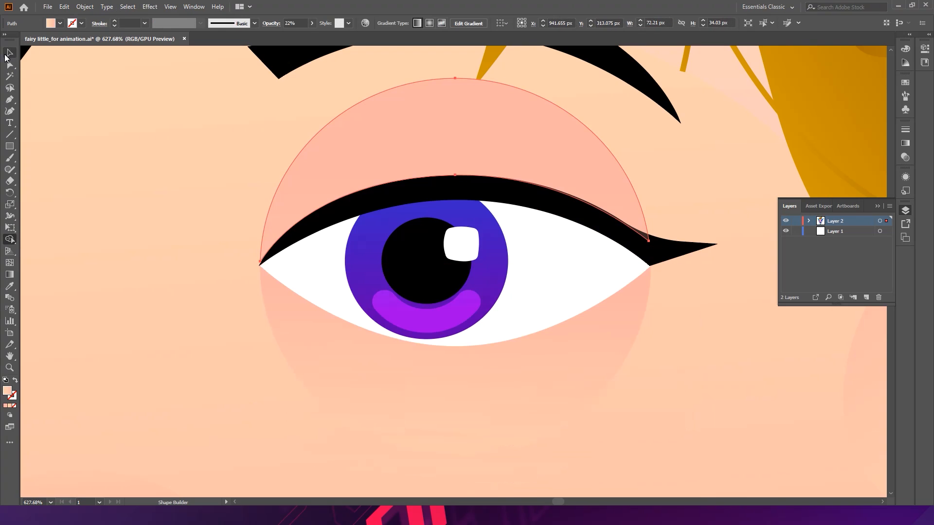
{"action": "left_click", "coordinate": [156, 125]}
{"action": "left_click", "coordinate": [376, 126]}
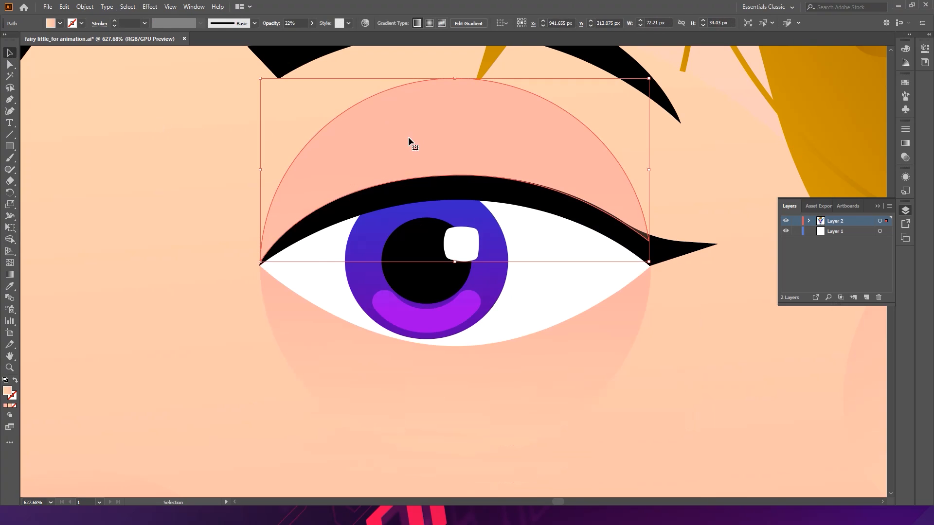
Try shifting the right eye's upper eyelid sideways, restore its place, and set its opacity to 100%
{"action": "left_click_drag", "start_coordinate": [439, 140], "coordinate": [653, 139]}
{"action": "key", "text": "ctrl+z"}
{"action": "left_click_drag", "start_coordinate": [302, 36], "coordinate": [342, 38]}
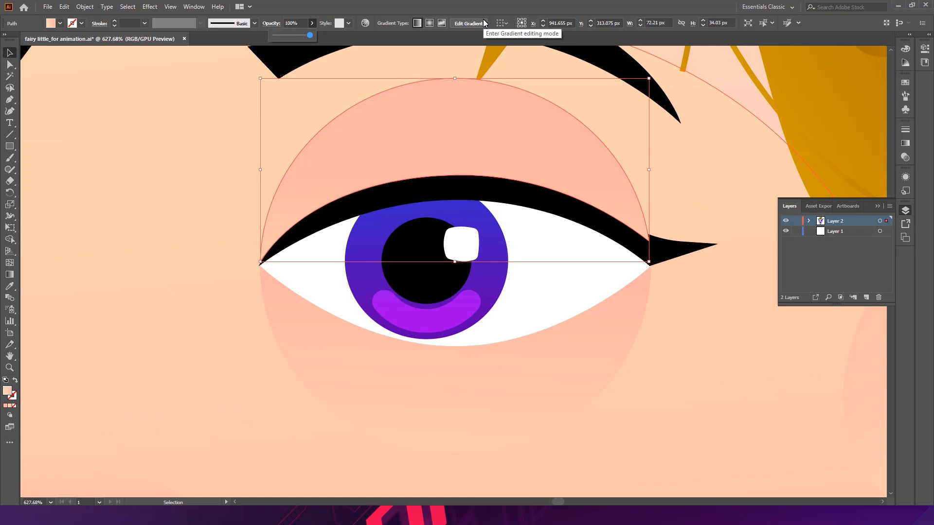
Try lowering the right eye's lash line over the iris, and undo the move
{"action": "left_click", "coordinate": [674, 254]}
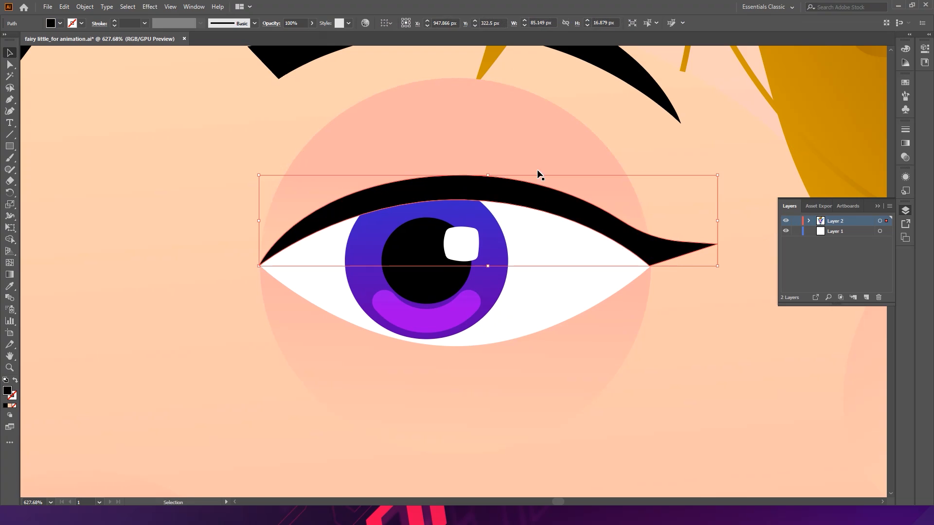
{"action": "left_click", "coordinate": [525, 186]}
{"action": "left_click", "coordinate": [505, 197]}
{"action": "left_click_drag", "start_coordinate": [508, 197], "coordinate": [508, 274]}
{"action": "key", "text": "ctrl+z"}
Place a copy of the right eye's upper eyelid over the left eye at the same height
{"action": "left_click", "coordinate": [510, 145]}
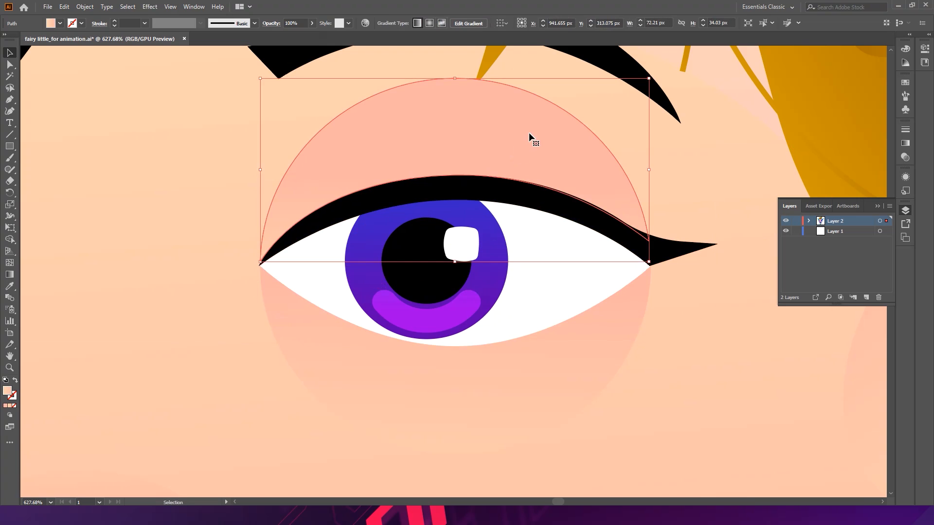
{"action": "key", "text": "ctrl+minus"}
{"action": "key", "text": "ctrl+minus"}
{"action": "key", "text": "ctrl+minus"}
{"action": "left_click_drag", "start_coordinate": [319, 288], "coordinate": [543, 189]}
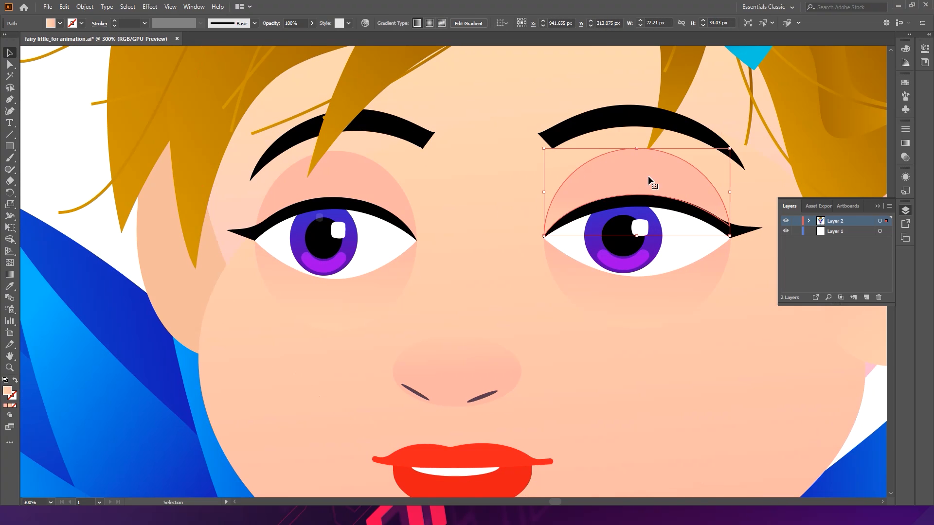
{"action": "left_click_drag", "start_coordinate": [644, 179], "coordinate": [339, 194]}
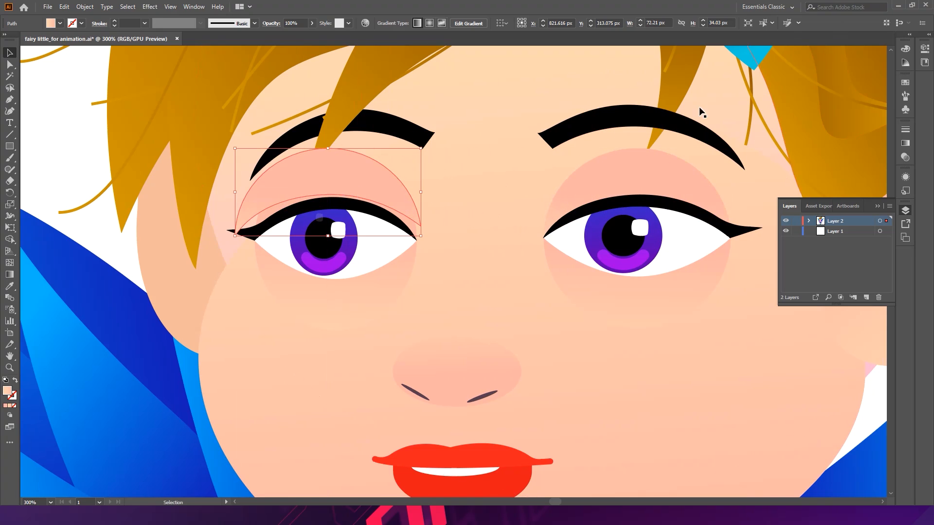
{"action": "scroll", "coordinate": [339, 214], "scroll_direction": "up", "scroll_amount": 3}
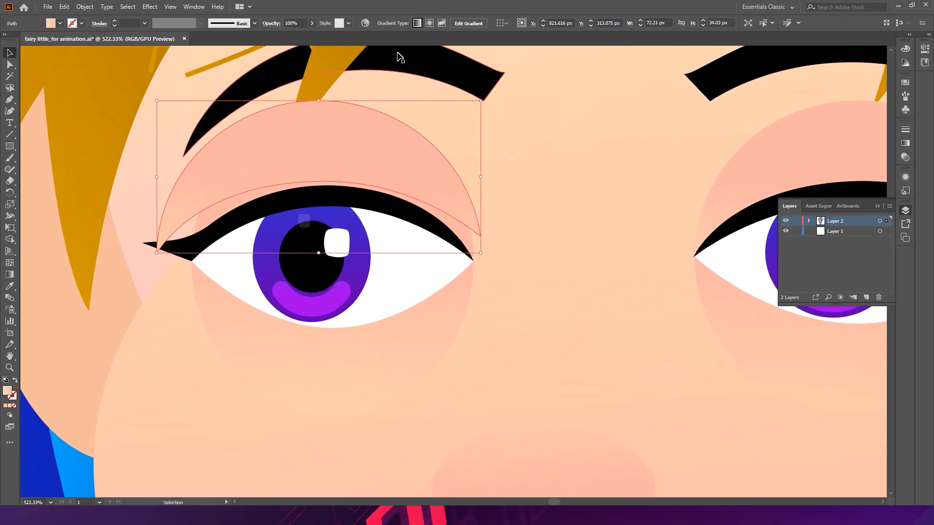
Set the left eyelid copy's opacity to 44% and move it down to meet the inner corner of the left eye
{"action": "left_click", "coordinate": [312, 24]}
{"action": "left_click_drag", "start_coordinate": [298, 38], "coordinate": [292, 38]}
{"action": "left_click_drag", "start_coordinate": [369, 127], "coordinate": [362, 149]}
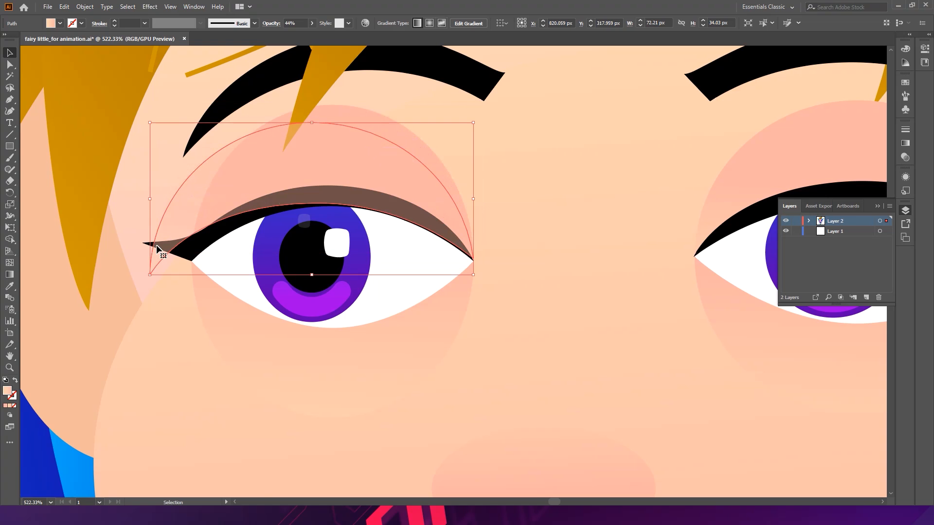
Try narrowing and repositioning the left eyelid copy over the eyeshadow circle, and undo both changes
{"action": "left_click_drag", "start_coordinate": [152, 203], "coordinate": [185, 203]}
{"action": "left_click_drag", "start_coordinate": [315, 162], "coordinate": [320, 145]}
{"action": "key", "text": "a"}
{"action": "key", "text": "ctrl+z"}
{"action": "key", "text": "ctrl+z"}
{"action": "key", "text": "v"}
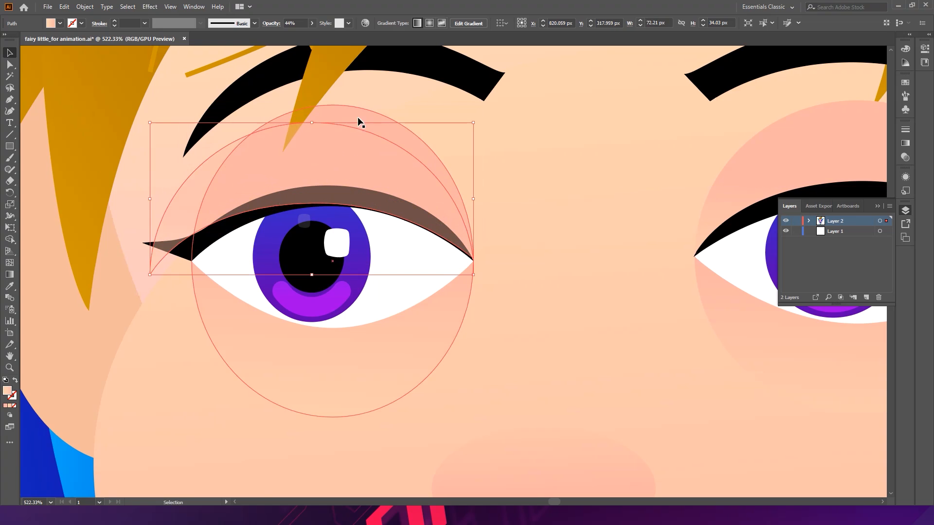
Reflect the left eyelid copy across the vertical axis
{"action": "left_click", "coordinate": [922, 23]}
{"action": "left_click", "coordinate": [813, 42]}
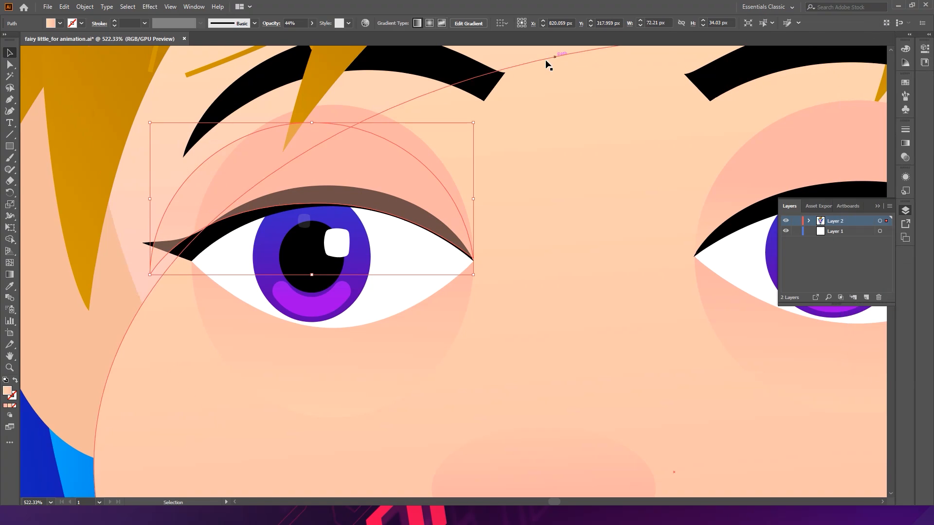
{"action": "right_click", "coordinate": [335, 156]}
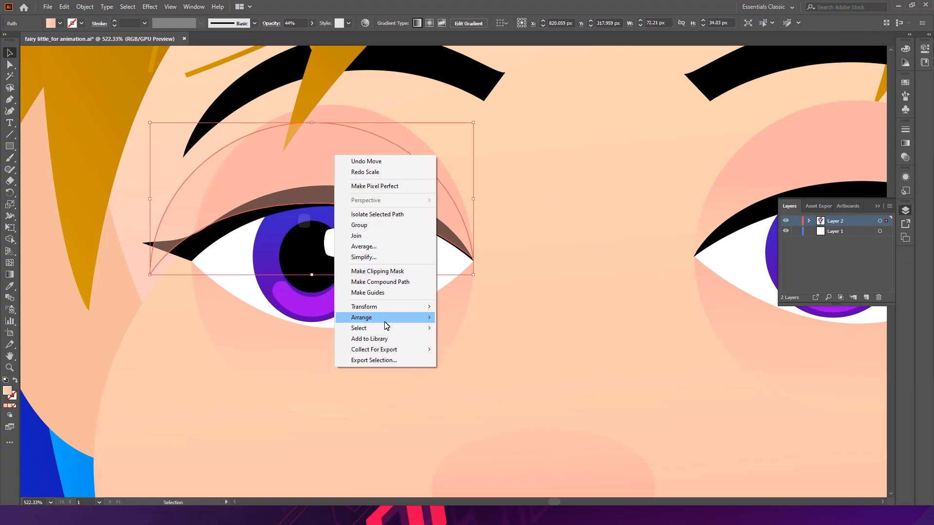
{"action": "mouse_move", "coordinate": [387, 311]}
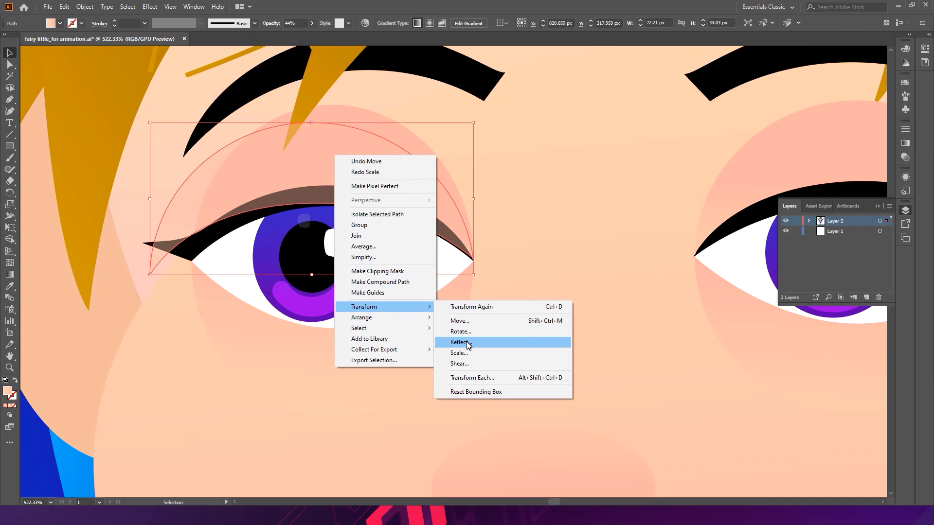
{"action": "left_click", "coordinate": [468, 344]}
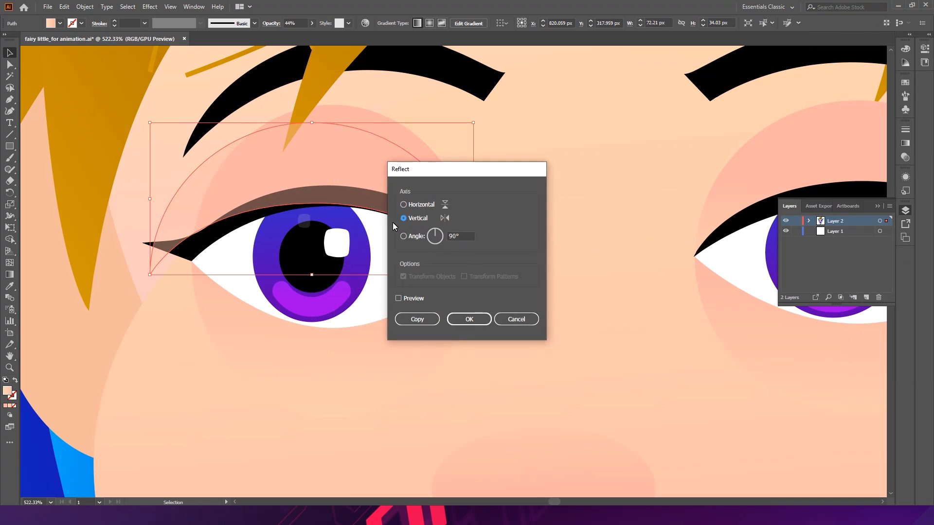
{"action": "left_click", "coordinate": [486, 319]}
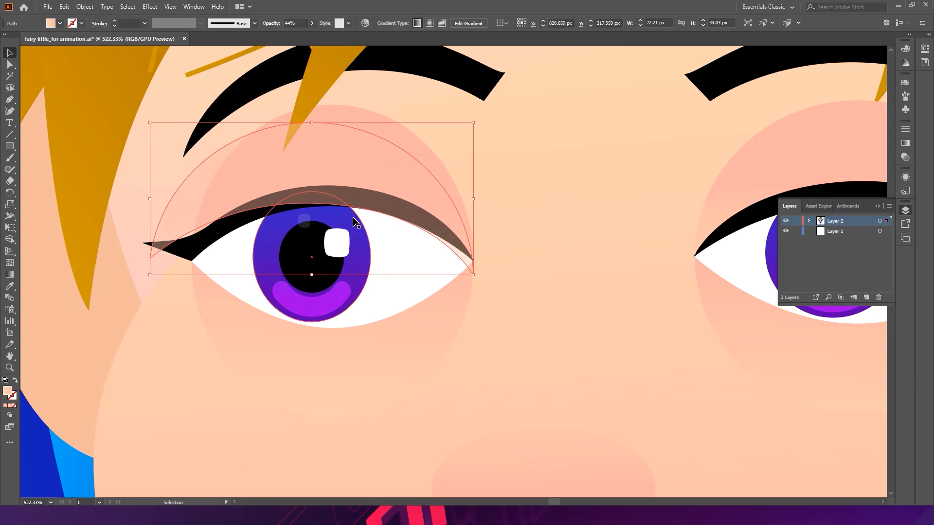
Align the mirrored eyelid with the left lash line's upper edge and narrow it to about 62.5 px to match the eyeshadow circle
{"action": "left_click_drag", "start_coordinate": [337, 177], "coordinate": [379, 151]}
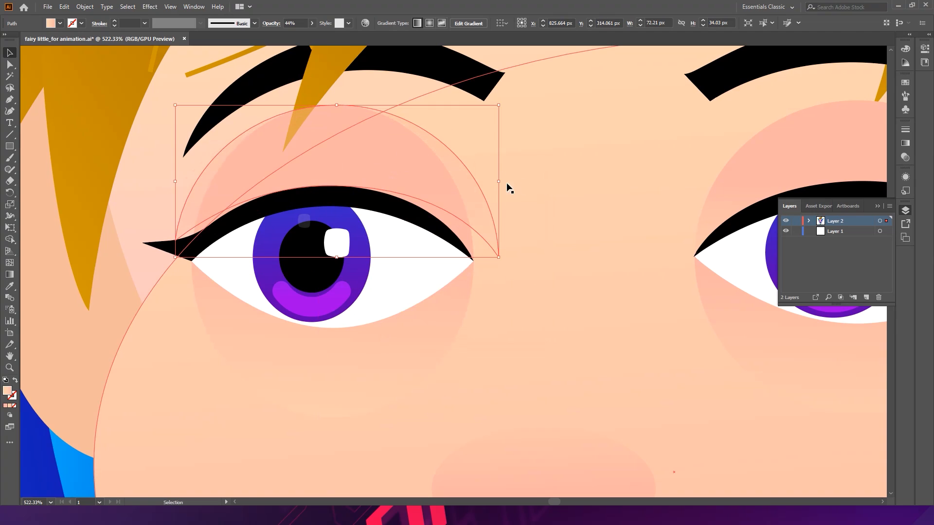
{"action": "left_click_drag", "start_coordinate": [504, 186], "coordinate": [473, 195]}
{"action": "left_click_drag", "start_coordinate": [179, 185], "coordinate": [197, 185]}
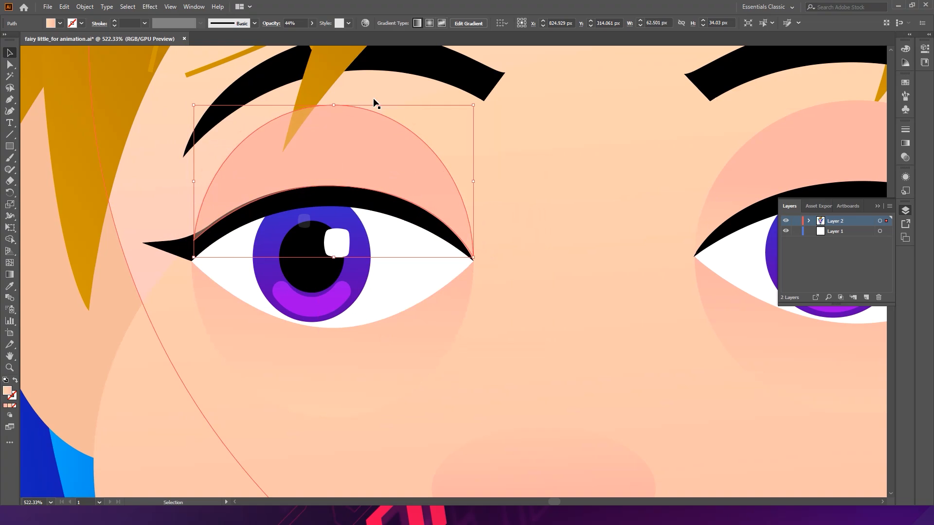
Set the left eyelid's opacity to 100% and select the left eye's lash line
{"action": "left_click", "coordinate": [312, 25]}
{"action": "left_click_drag", "start_coordinate": [316, 39], "coordinate": [327, 39]}
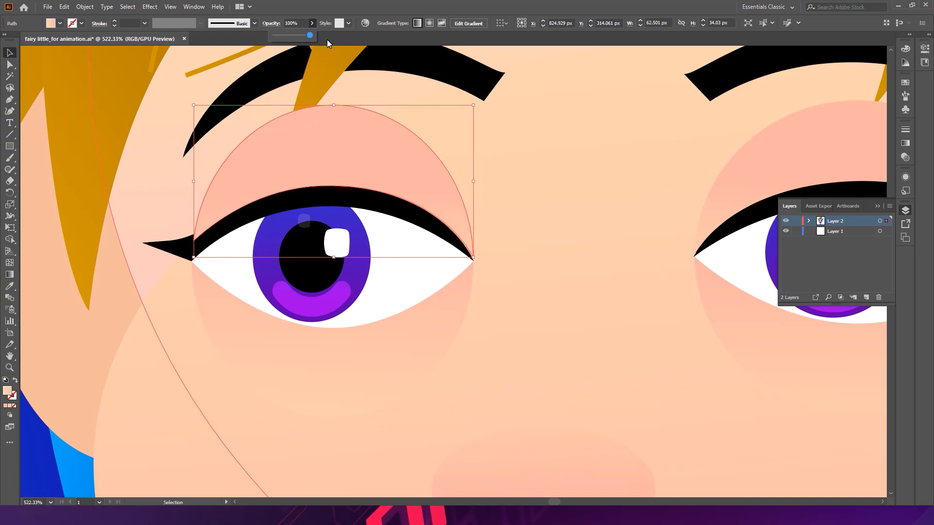
{"action": "left_click", "coordinate": [178, 251]}
{"action": "left_click", "coordinate": [178, 253]}
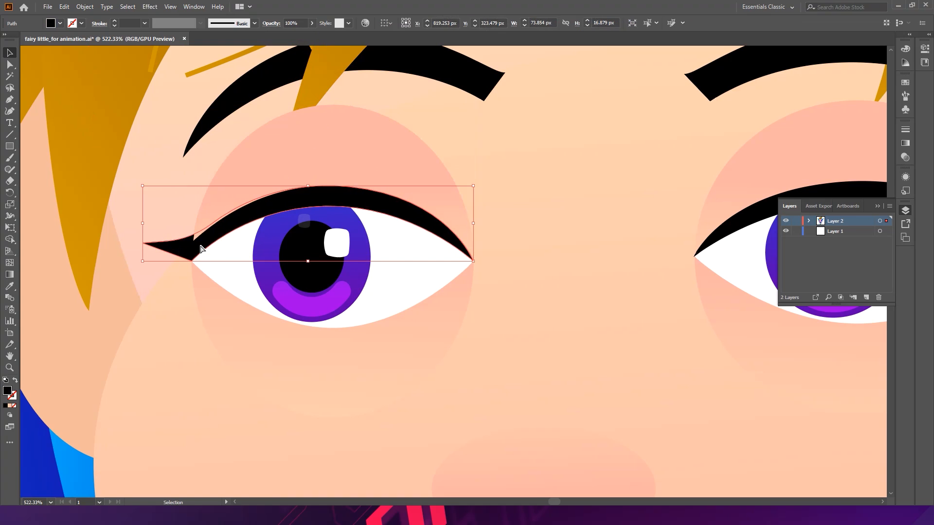
Examine the mouth by selecting its upper and lower lip shapes, and review the whole figure
{"action": "key", "text": "ctrl+1"}
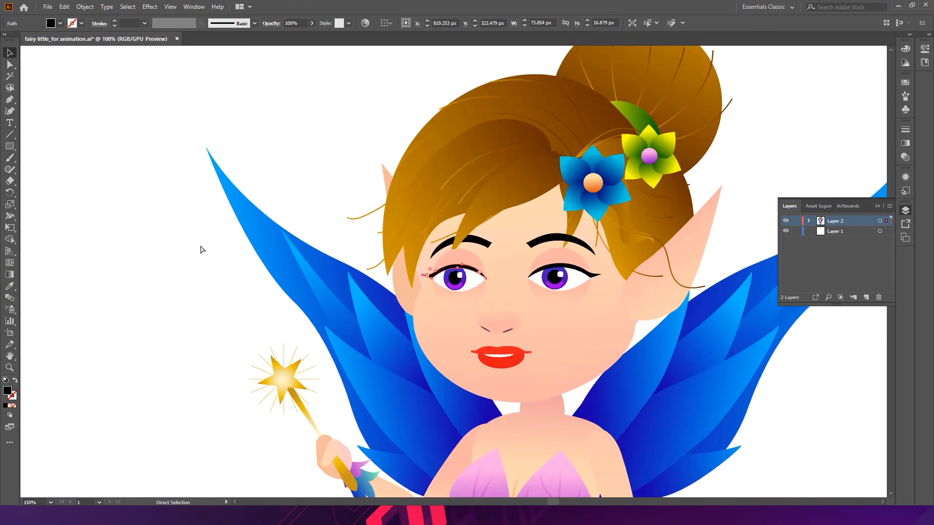
{"action": "key", "text": "ctrl+minus"}
{"action": "key", "text": "ctrl+minus"}
{"action": "left_click_drag", "start_coordinate": [520, 358], "coordinate": [348, 266]}
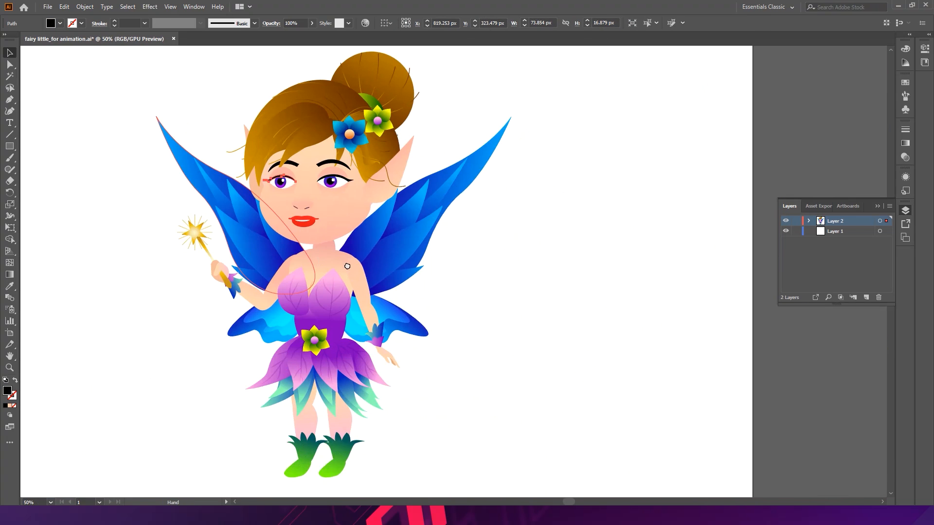
{"action": "left_click_drag", "start_coordinate": [295, 214], "coordinate": [369, 218]}
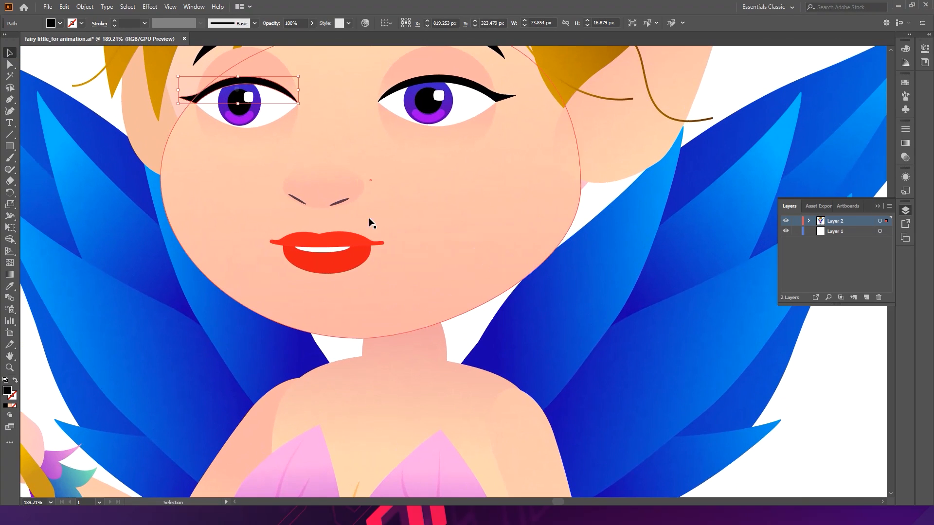
{"action": "left_click", "coordinate": [325, 250]}
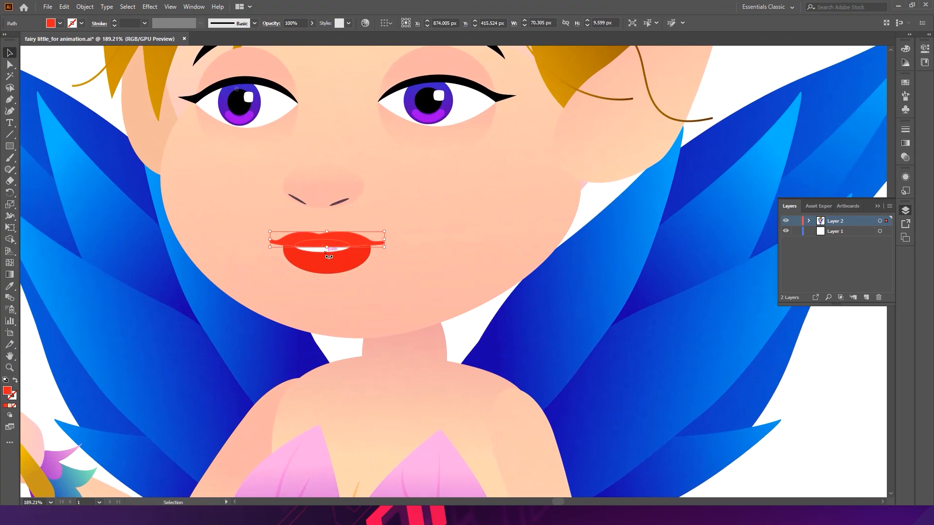
{"action": "left_click_drag", "start_coordinate": [329, 256], "coordinate": [417, 261]}
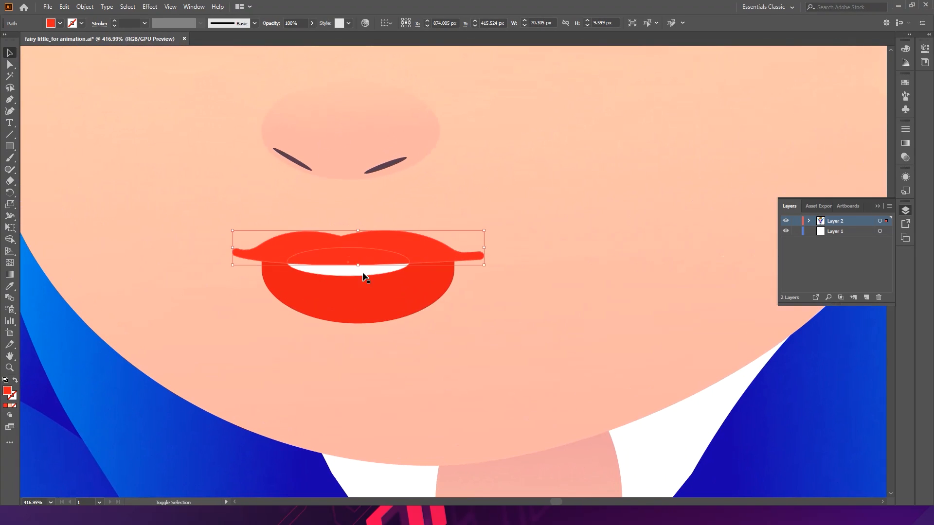
{"action": "left_click", "coordinate": [360, 307], "text": "shift"}
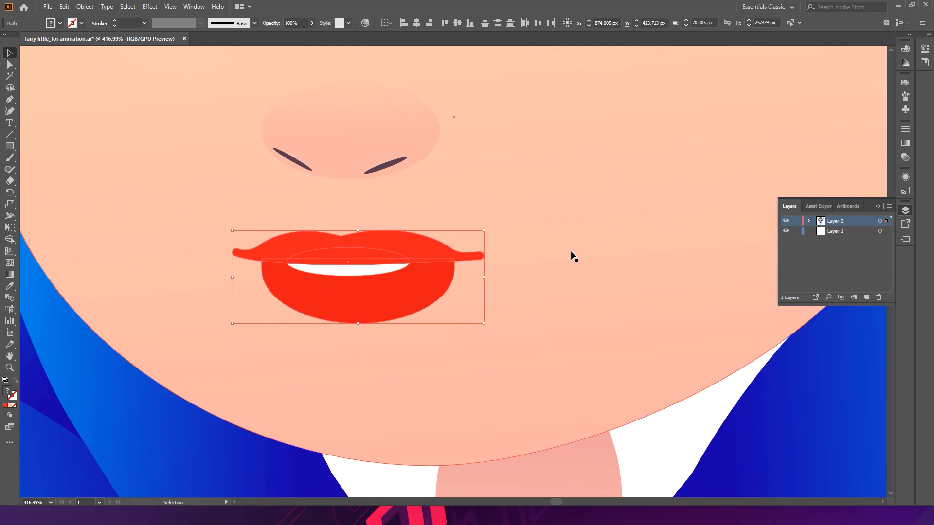
{"action": "key", "text": "ctrl+1"}
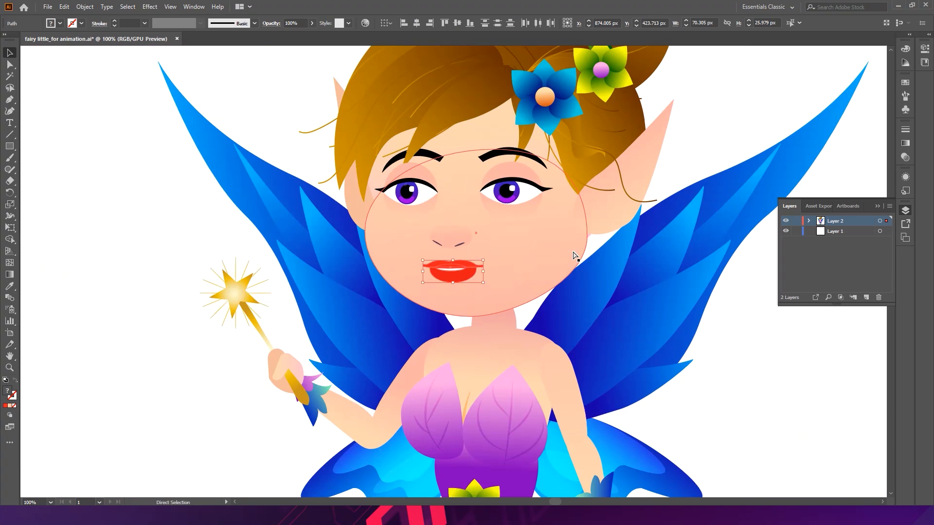
{"action": "key", "text": "ctrl+minus"}
{"action": "key", "text": "v"}
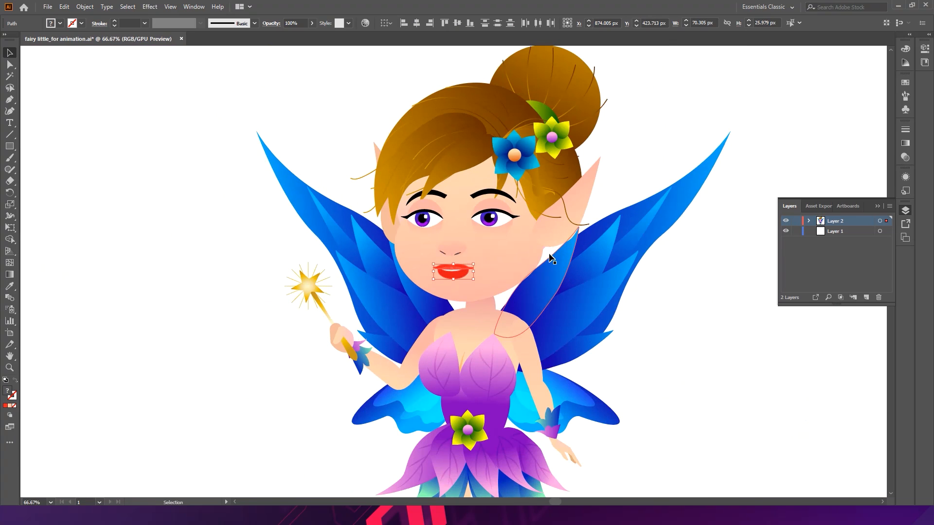
Group the nose ellipse with its two nostrils
{"action": "scroll", "coordinate": [507, 238], "scroll_direction": "up", "scroll_amount": 3}
{"action": "left_click", "coordinate": [486, 255]}
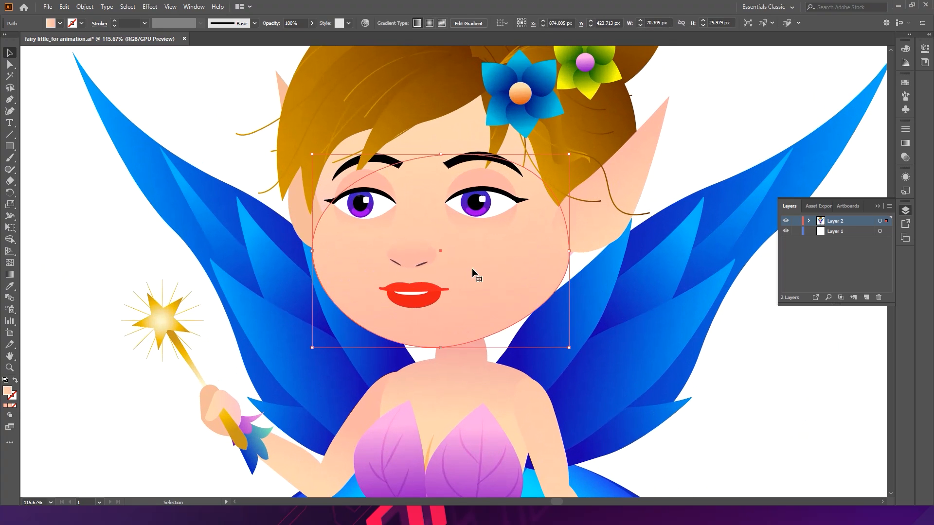
{"action": "left_click", "coordinate": [414, 253]}
{"action": "scroll", "coordinate": [411, 255], "scroll_direction": "up", "scroll_amount": 5}
{"action": "left_click", "coordinate": [398, 308], "text": "shift"}
{"action": "left_click", "coordinate": [502, 313], "text": "shift"}
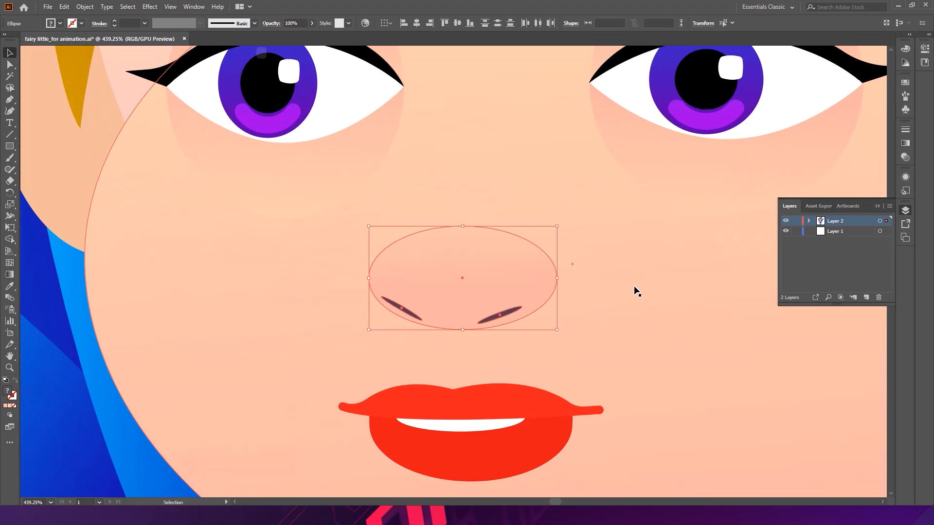
{"action": "key", "text": "ctrl+g"}
Check the nose group and the upper lip as separate parts, and clear the selection
{"action": "key", "text": "ctrl+minus"}
{"action": "key", "text": "ctrl+minus"}
{"action": "key", "text": "ctrl+minus"}
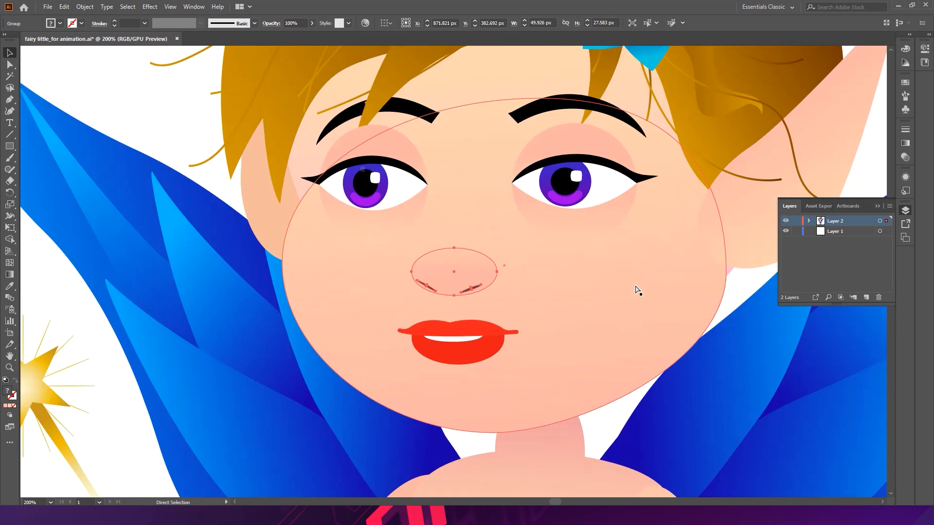
{"action": "key", "text": "ctrl+minus"}
{"action": "left_click_drag", "start_coordinate": [463, 270], "coordinate": [463, 270]}
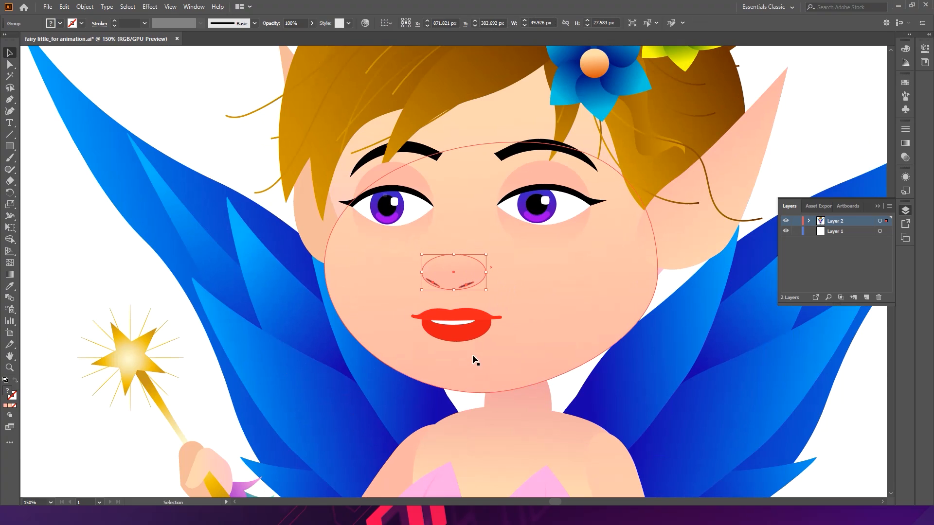
{"action": "left_click", "coordinate": [474, 317]}
{"action": "left_click", "coordinate": [490, 315]}
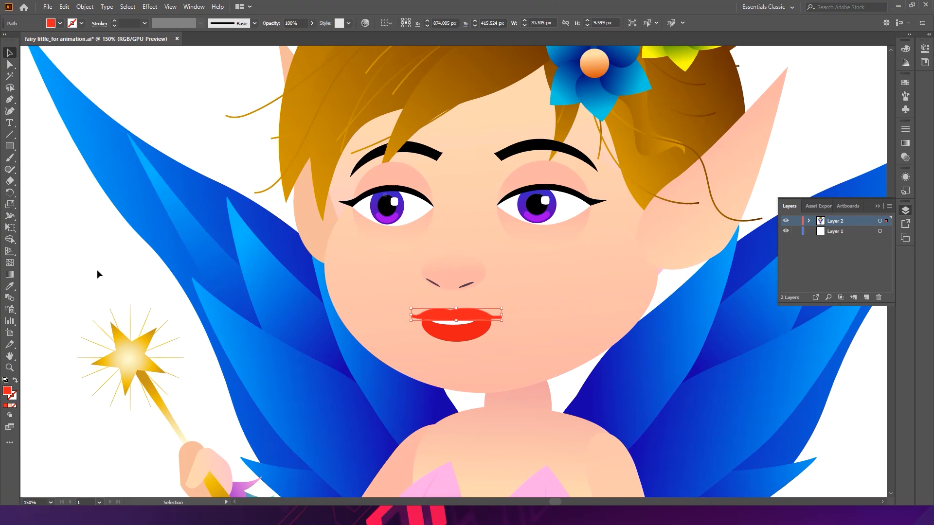
{"action": "left_click", "coordinate": [138, 273]}
{"action": "key", "text": "ctrl+minus"}
{"action": "key", "text": "ctrl+minus"}
{"action": "key", "text": "ctrl+minus"}
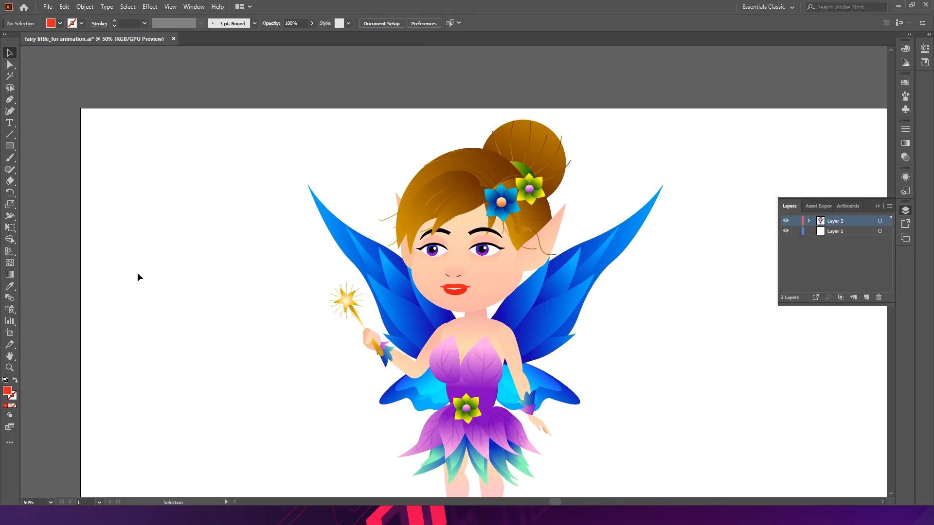
Check the grouping of the blue and yellow-green hair flowers, and select the blue flower
{"action": "left_click", "coordinate": [501, 200]}
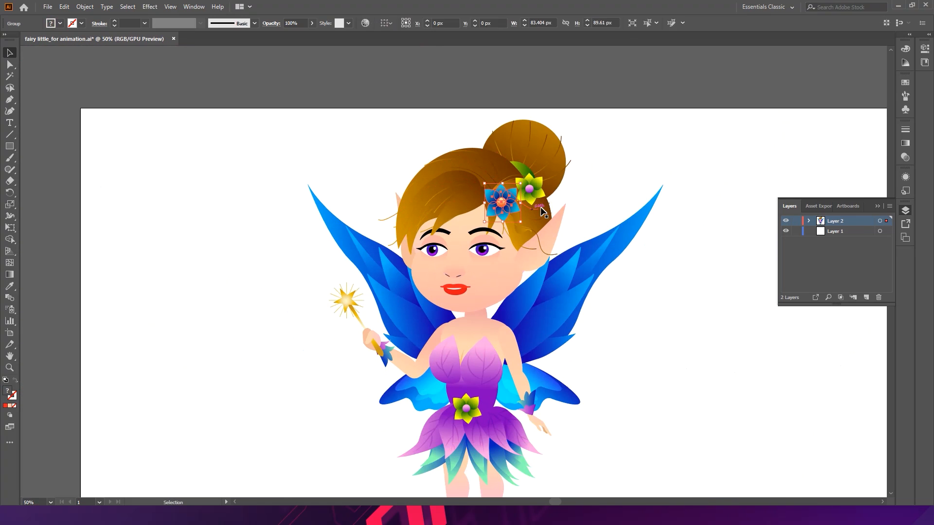
{"action": "left_click", "coordinate": [534, 191]}
{"action": "left_click", "coordinate": [640, 159]}
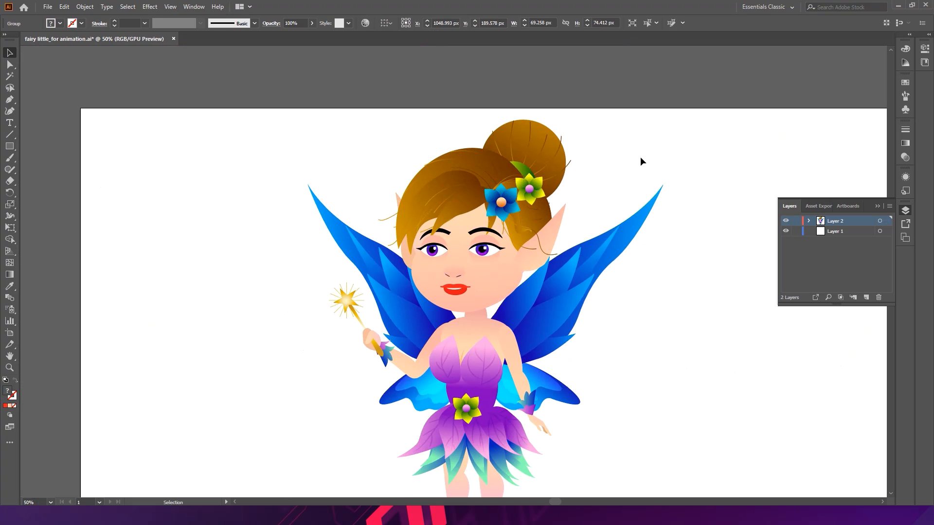
{"action": "scroll", "coordinate": [544, 224], "scroll_direction": "up", "scroll_amount": 5}
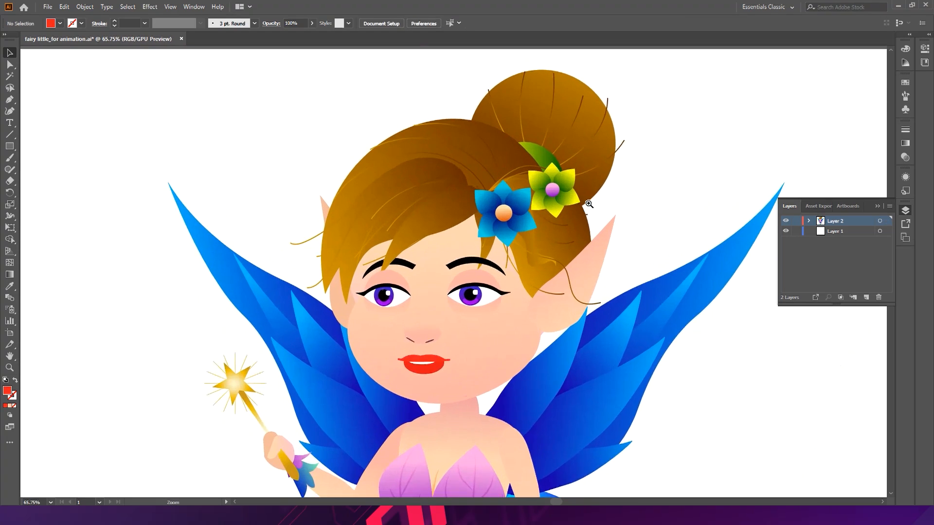
{"action": "left_click", "coordinate": [509, 237]}
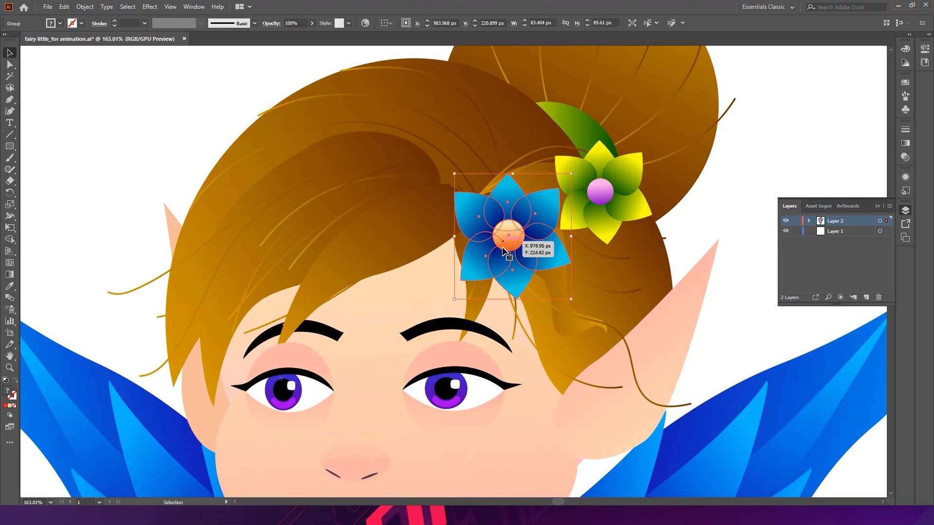
Select the yellow-green hair flower together with the blue one, clear the selection, and review the whole figure
{"action": "left_click", "coordinate": [602, 195], "text": "shift"}
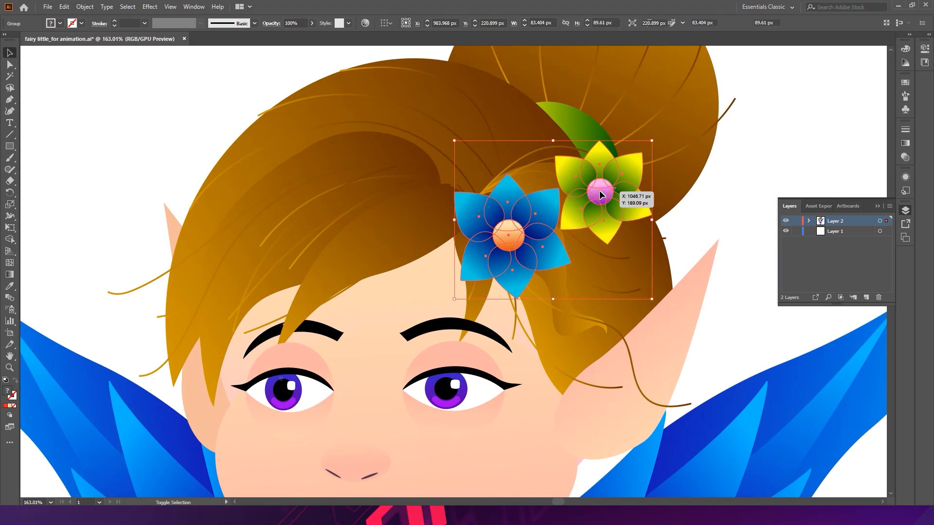
{"action": "left_click", "coordinate": [777, 148]}
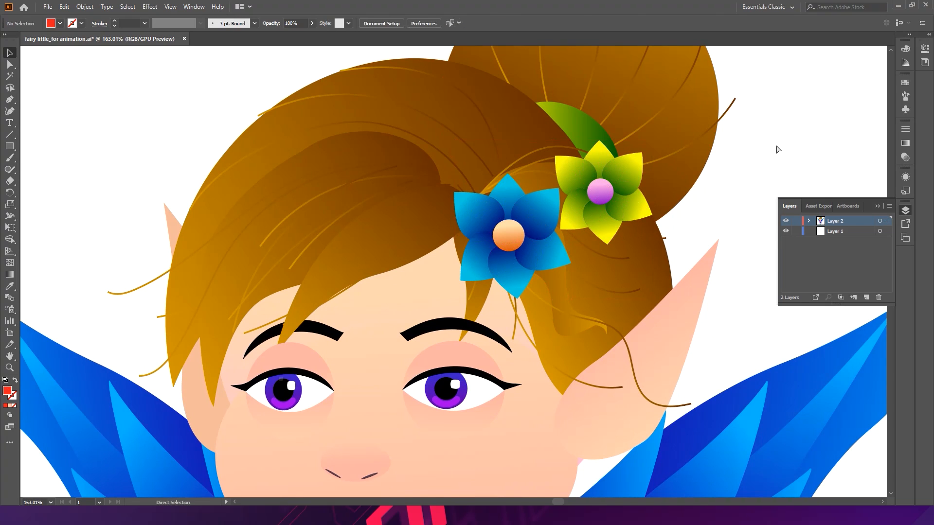
{"action": "key", "text": "ctrl+minus"}
{"action": "key", "text": "ctrl+minus"}
{"action": "key", "text": "ctrl+minus"}
{"action": "key", "text": "ctrl+minus"}
{"action": "key", "text": "ctrl+minus"}
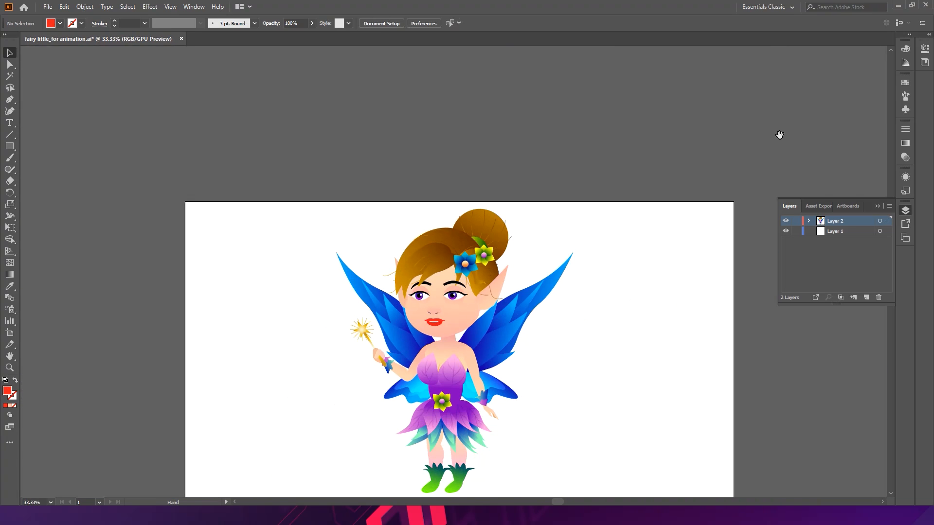
Group the neck and upper chest with the two leaf-shaped bust pieces, their veins and the purple bodice
{"action": "left_click_drag", "start_coordinate": [566, 263], "coordinate": [552, 184]}
{"action": "left_click_drag", "start_coordinate": [350, 182], "coordinate": [379, 194]}
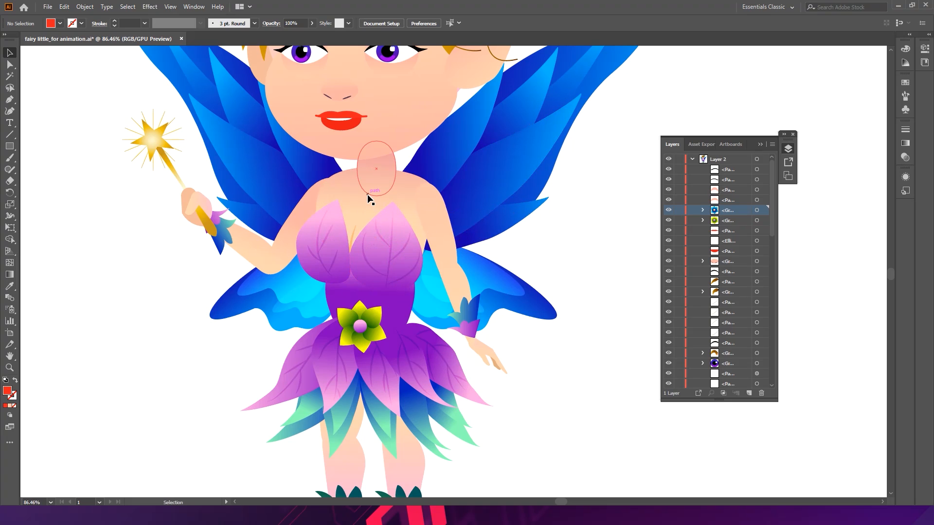
{"action": "left_click", "coordinate": [386, 176]}
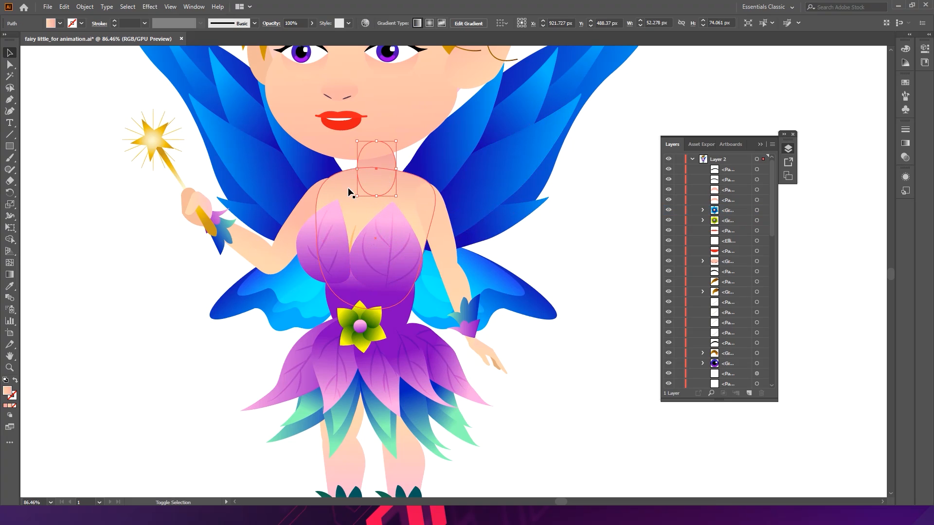
{"action": "left_click", "coordinate": [343, 185], "text": "shift"}
{"action": "left_click", "coordinate": [337, 228], "text": "shift"}
{"action": "left_click", "coordinate": [328, 238], "text": "shift"}
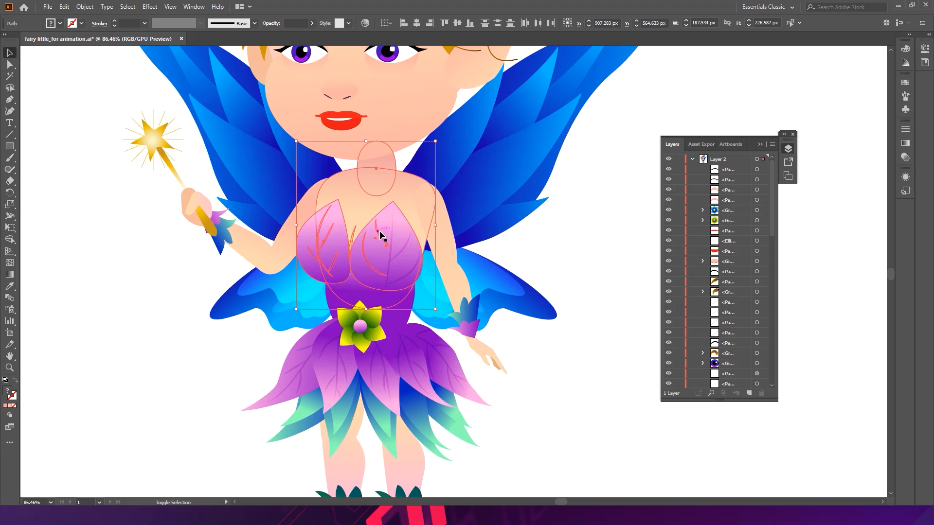
{"action": "left_click", "coordinate": [392, 223], "text": "shift"}
{"action": "left_click", "coordinate": [356, 298], "text": "shift"}
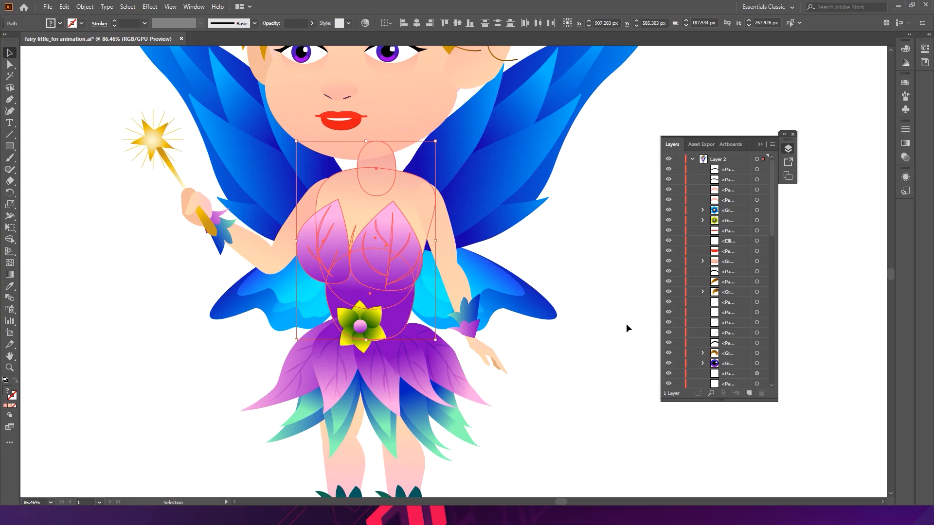
{"action": "key", "text": "ctrl+g"}
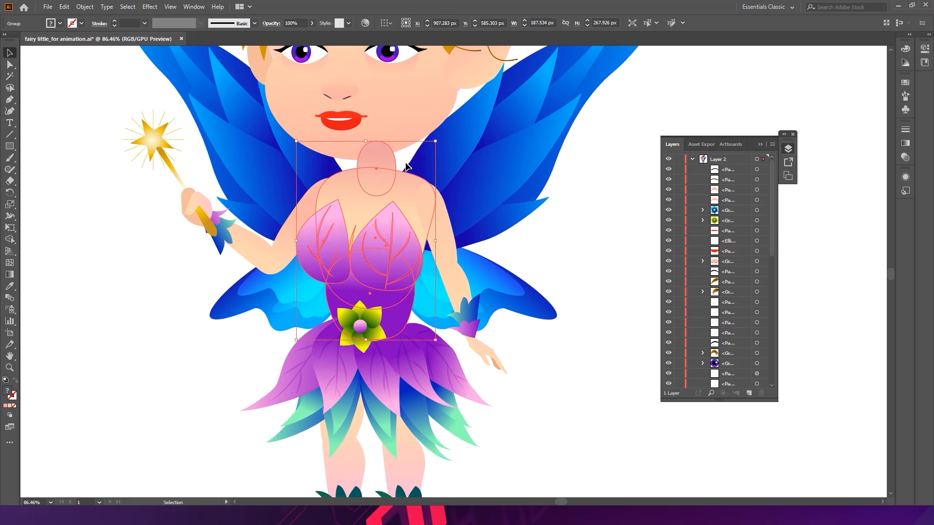
Examine the torso group's paths together with the neck, and clear the selection
{"action": "scroll", "coordinate": [406, 167], "scroll_direction": "up", "scroll_amount": 5}
{"action": "key", "text": "a"}
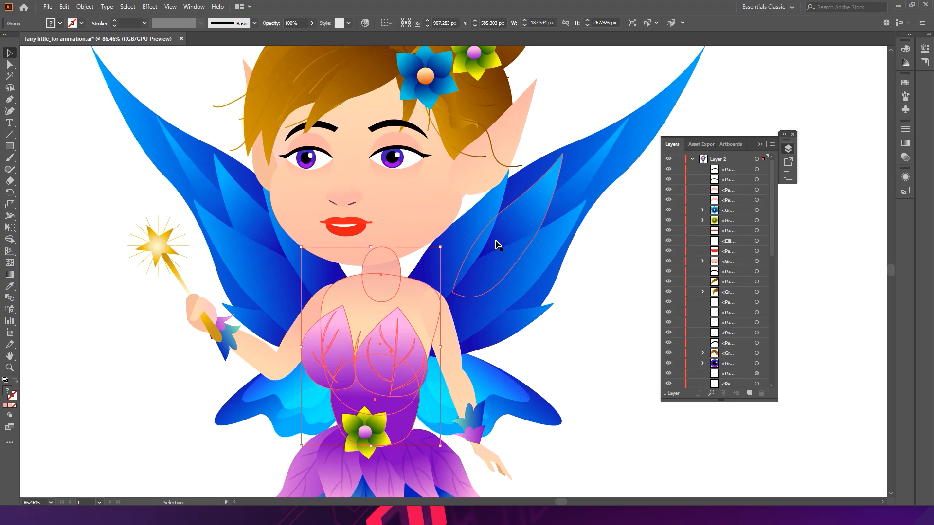
{"action": "key", "text": "v"}
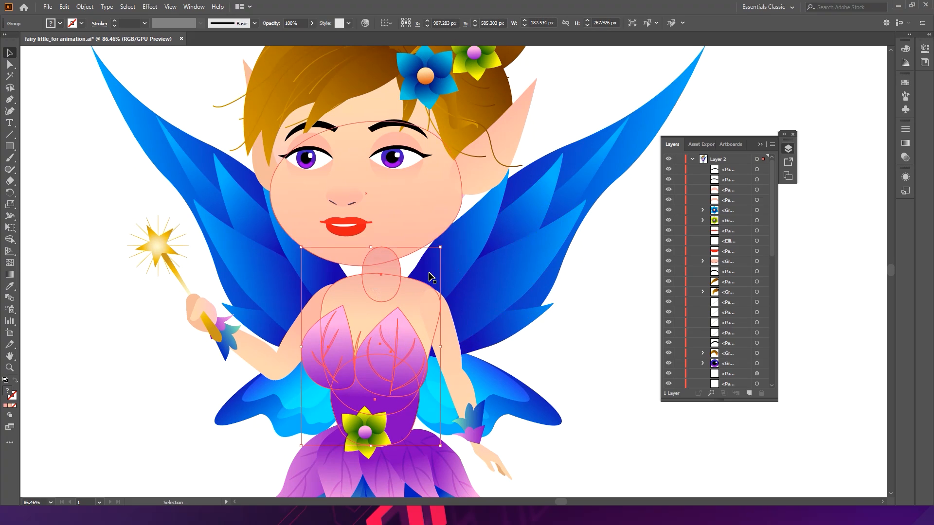
{"action": "key", "text": "a"}
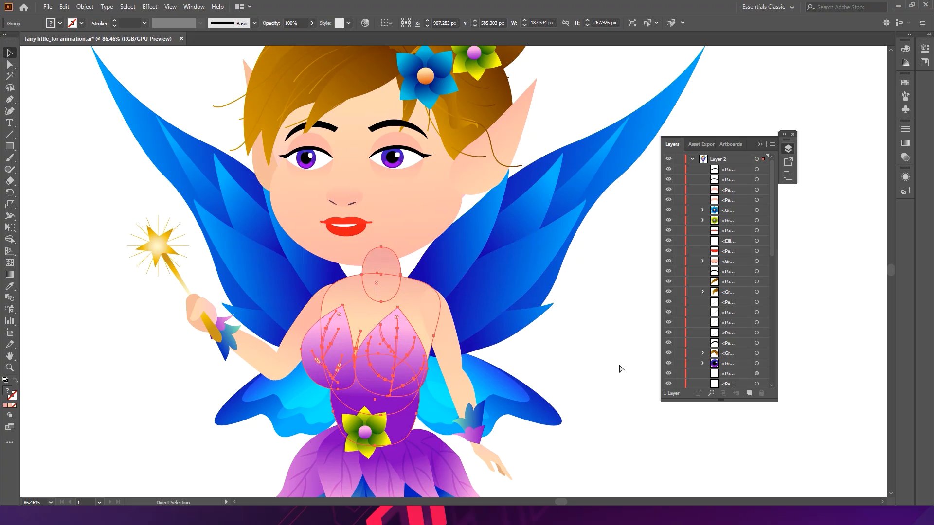
{"action": "key", "text": "v"}
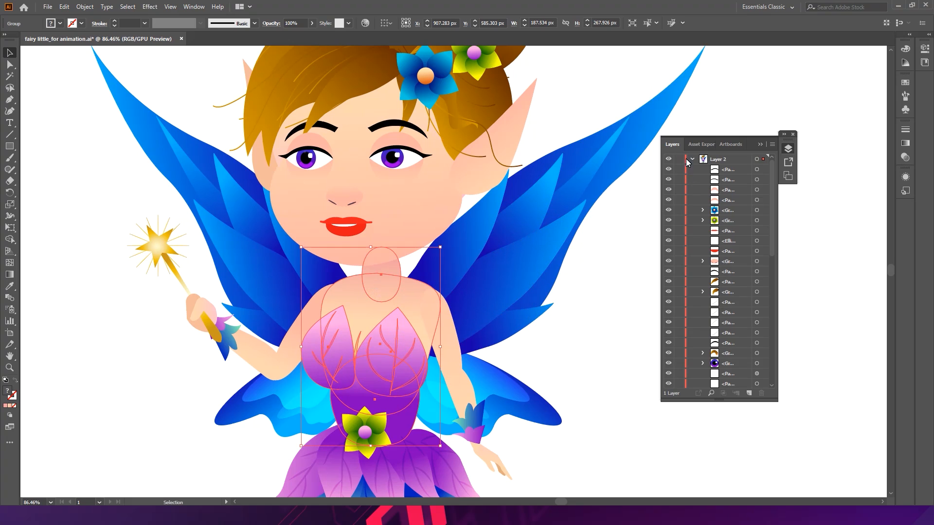
{"action": "left_click", "coordinate": [624, 283]}
{"action": "key", "text": "ctrl+minus"}
{"action": "key", "text": "ctrl+minus"}
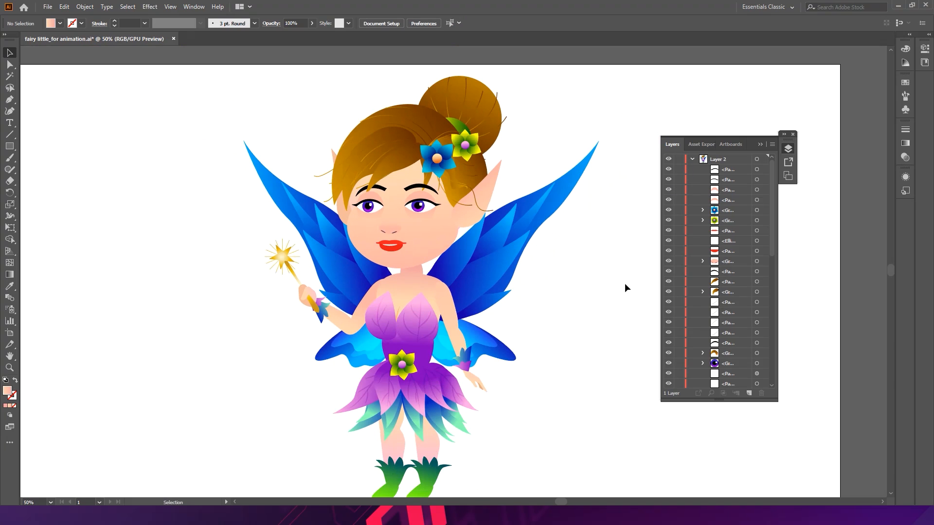
Try moving the torso, the arm beside it and the face separately, undoing each move
{"action": "key", "text": "a"}
{"action": "left_click_drag", "start_coordinate": [401, 318], "coordinate": [566, 296]}
{"action": "key", "text": "ctrl+z"}
{"action": "left_click_drag", "start_coordinate": [457, 333], "coordinate": [537, 317]}
{"action": "key", "text": "ctrl+z"}
{"action": "key", "text": "v"}
{"action": "left_click_drag", "start_coordinate": [439, 233], "coordinate": [473, 233]}
{"action": "key", "text": "ctrl+z"}
Group the lower face ellipse with the forehead circle, and test the group by moving it and undoing the move
{"action": "key", "text": "ctrl+space"}
{"action": "left_click_drag", "start_coordinate": [384, 164], "coordinate": [423, 181]}
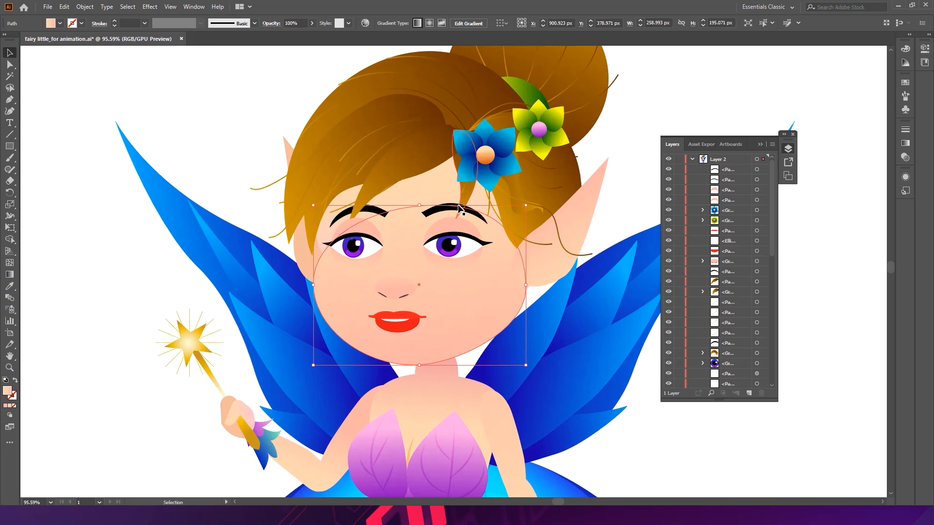
{"action": "left_click", "coordinate": [426, 188], "text": "shift"}
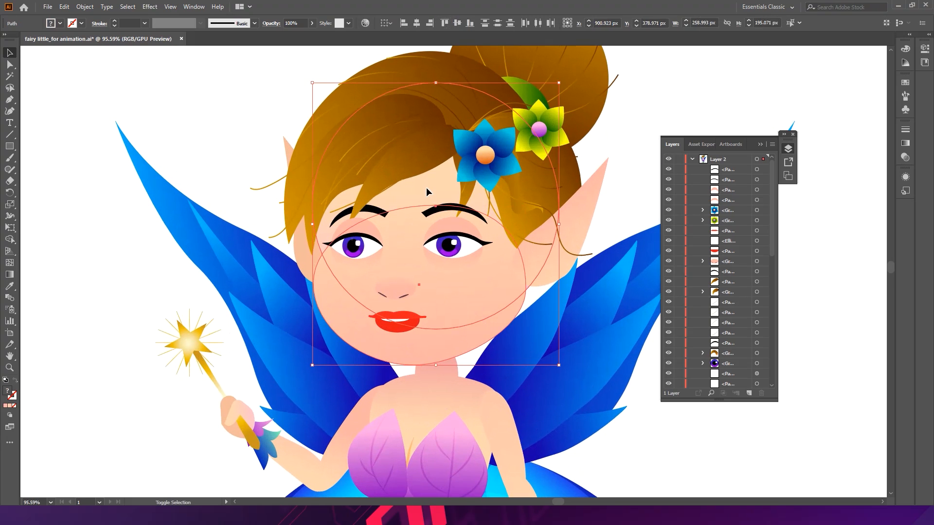
{"action": "left_click_drag", "start_coordinate": [465, 299], "coordinate": [549, 305]}
{"action": "key", "text": "ctrl+z"}
{"action": "key", "text": "ctrl+g"}
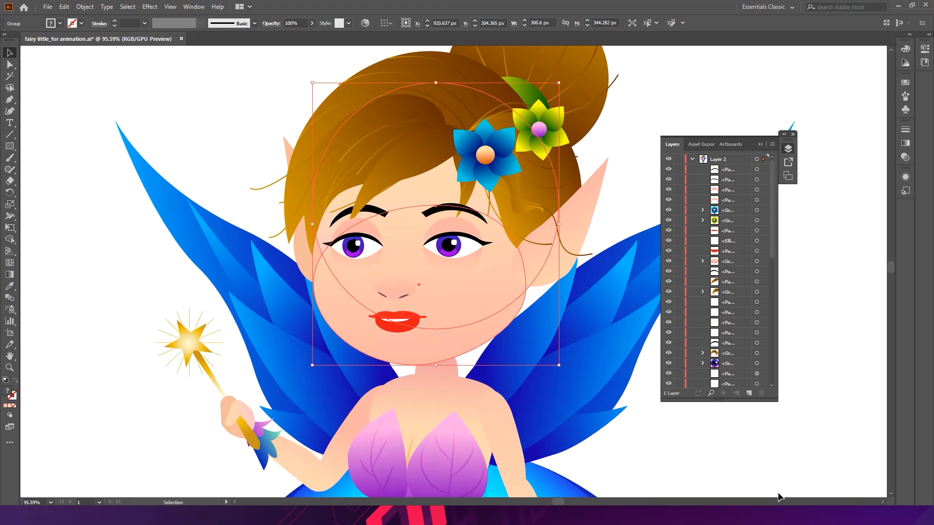
{"action": "left_click_drag", "start_coordinate": [489, 304], "coordinate": [584, 313]}
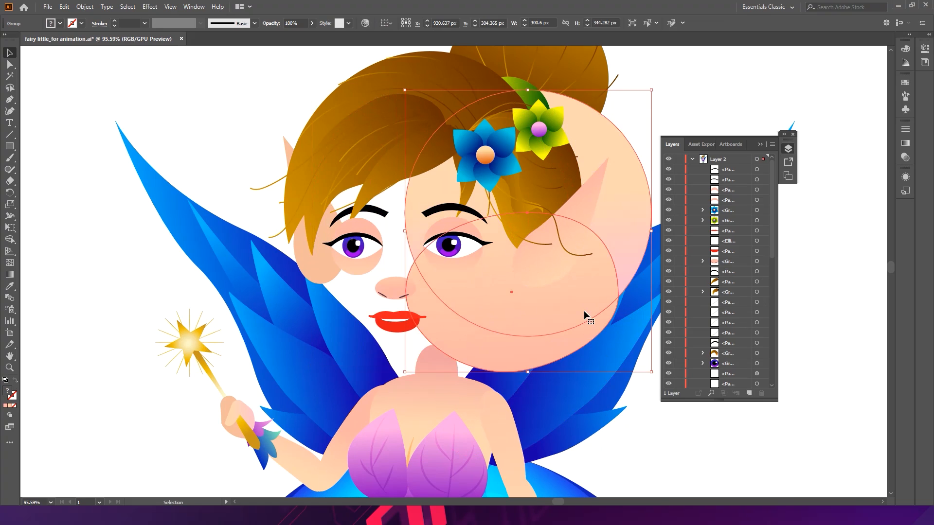
{"action": "key", "text": "ctrl+z"}
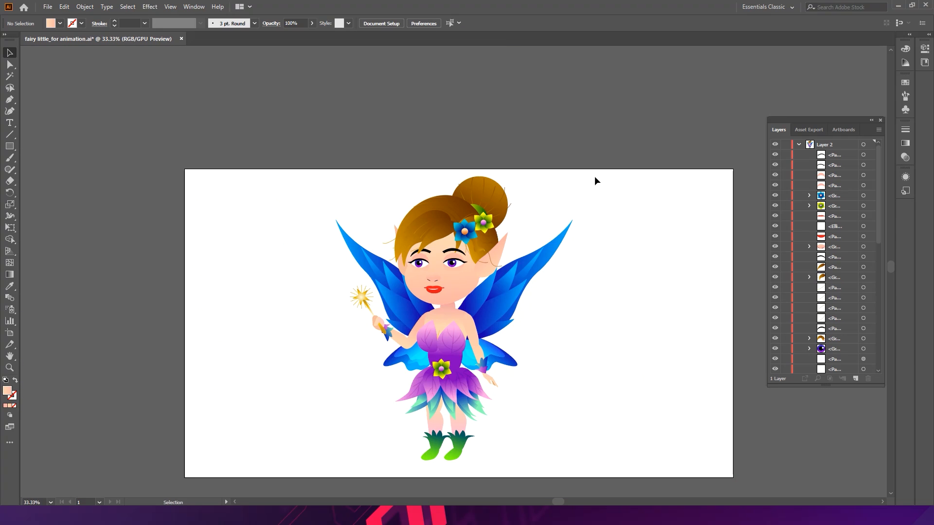
Select the whole fairy artwork and release it to separate layers using the Sequence option
{"action": "left_click_drag", "start_coordinate": [598, 180], "coordinate": [472, 107]}
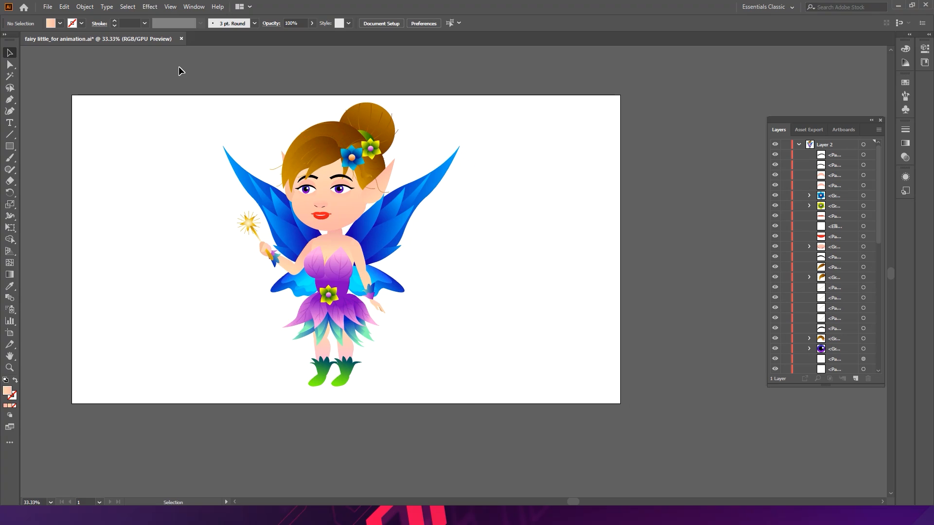
{"action": "left_click_drag", "start_coordinate": [179, 66], "coordinate": [510, 423]}
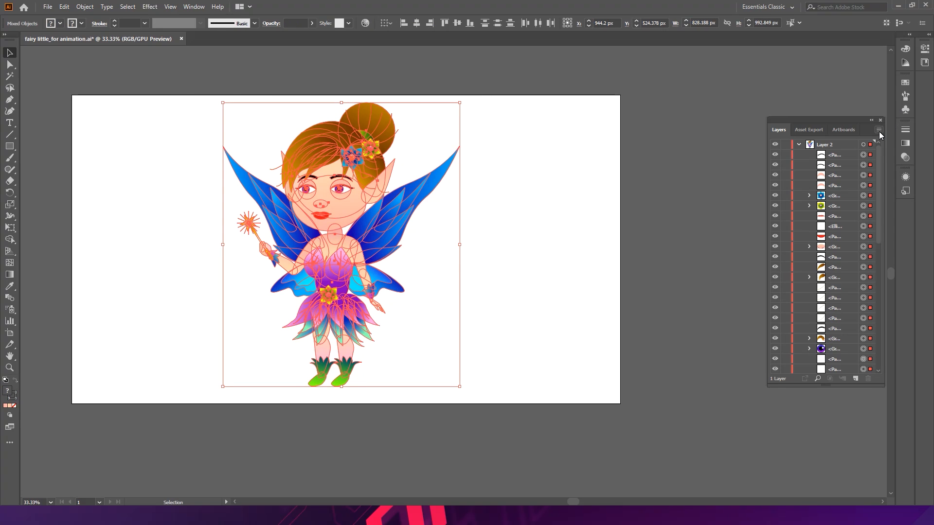
{"action": "left_click", "coordinate": [880, 131]}
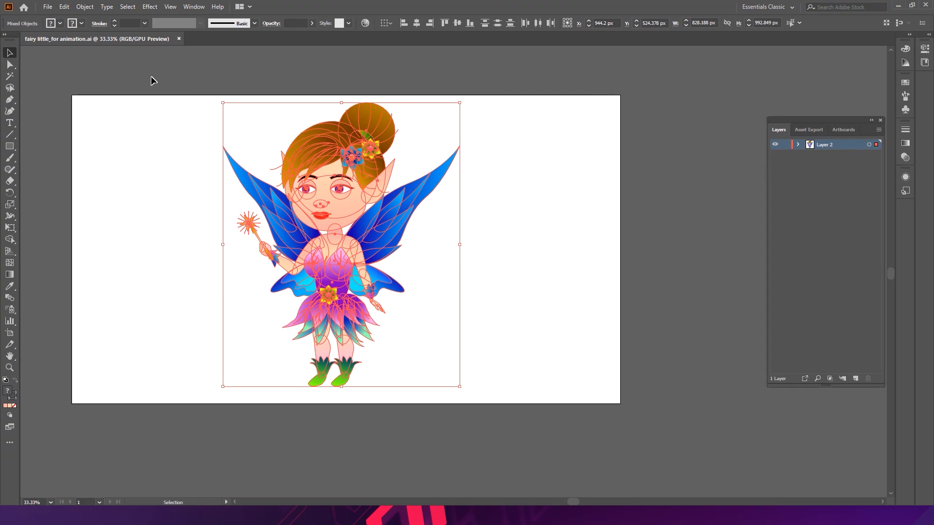
{"action": "left_click_drag", "start_coordinate": [165, 78], "coordinate": [543, 453]}
{"action": "left_click", "coordinate": [879, 131]}
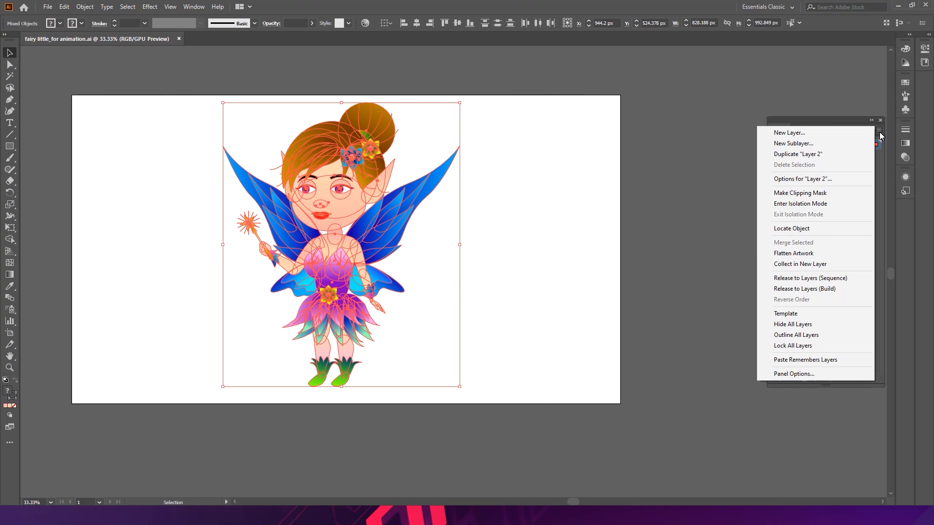
{"action": "left_click", "coordinate": [807, 279]}
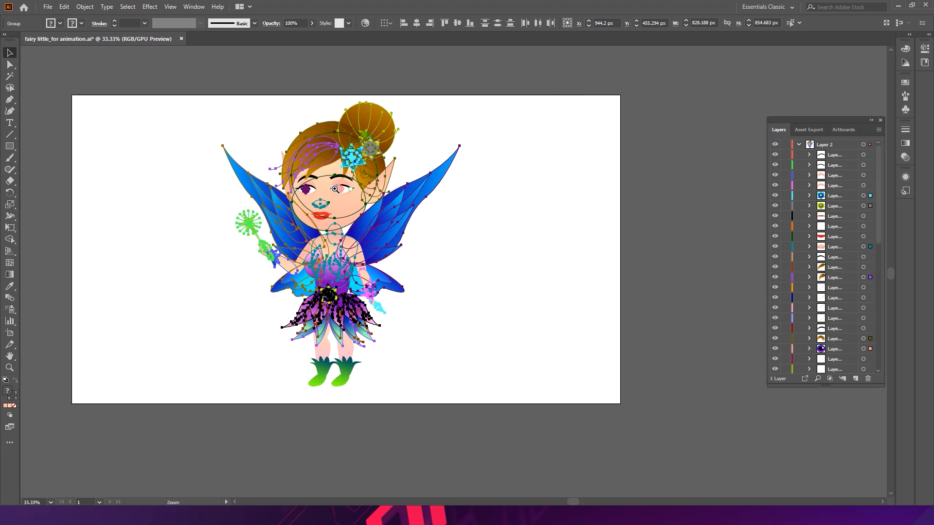
Check the released layers by selecting one iris on the face, and clear the selection
{"action": "scroll", "coordinate": [549, 208], "scroll_direction": "up", "scroll_amount": 8}
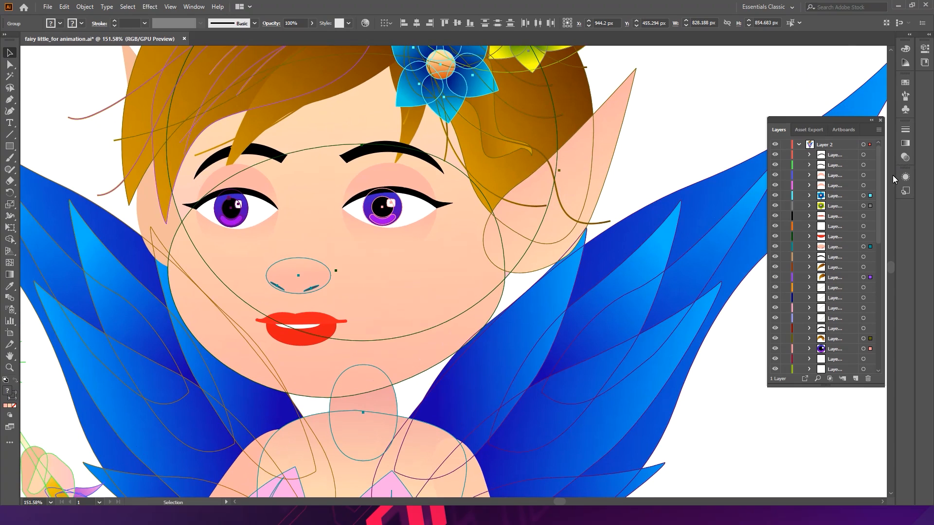
{"action": "left_click", "coordinate": [663, 133]}
{"action": "left_click", "coordinate": [383, 204]}
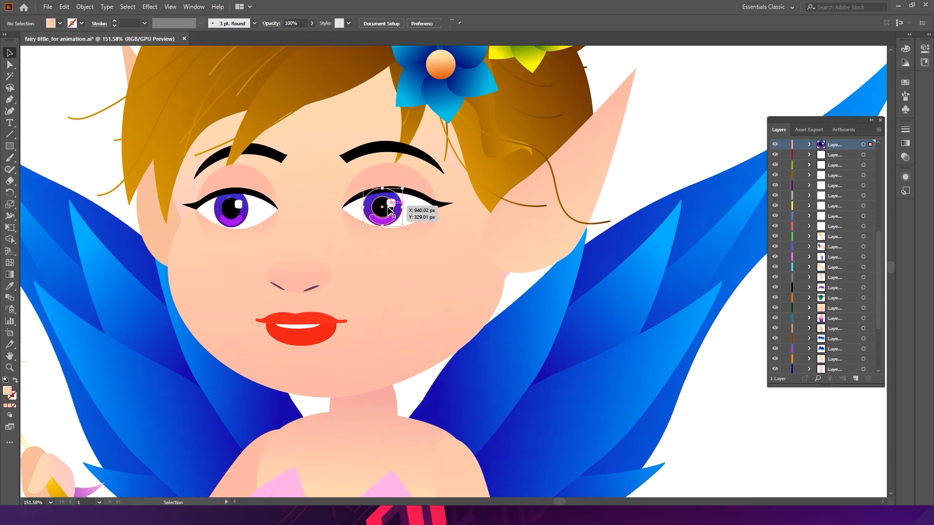
{"action": "left_click", "coordinate": [729, 110]}
{"action": "left_click_drag", "start_coordinate": [879, 247], "coordinate": [877, 145]}
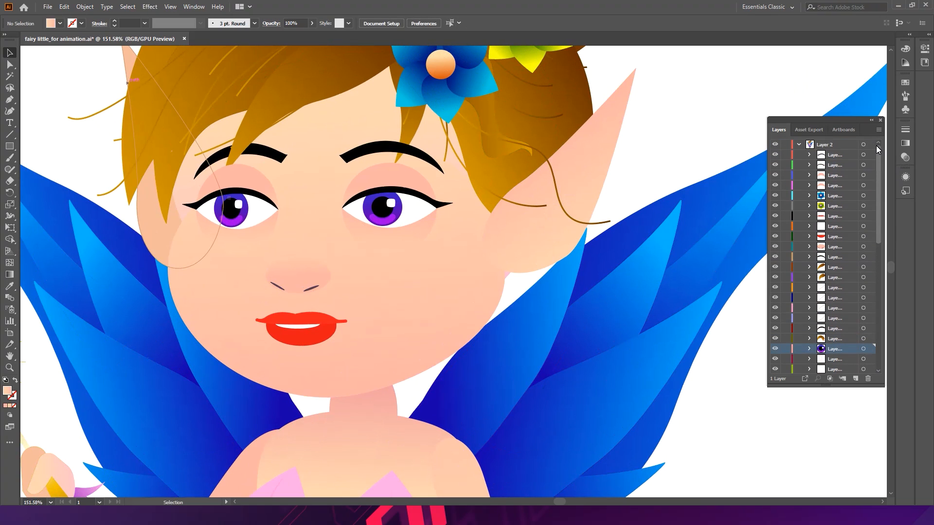
Move all the released sublayers out of Layer 2 to the top level, and delete the empty Layer 2
{"action": "key", "text": "ctrl+0"}
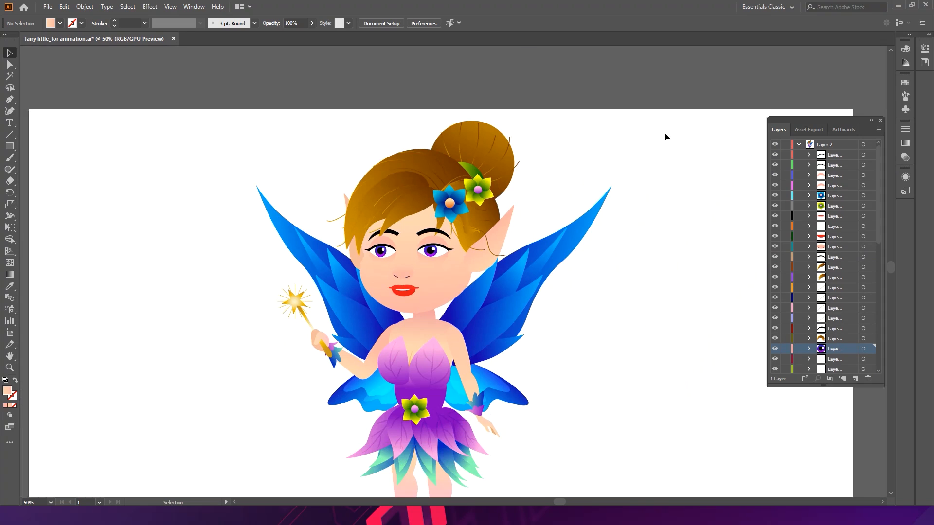
{"action": "left_click_drag", "start_coordinate": [659, 175], "coordinate": [587, 167]}
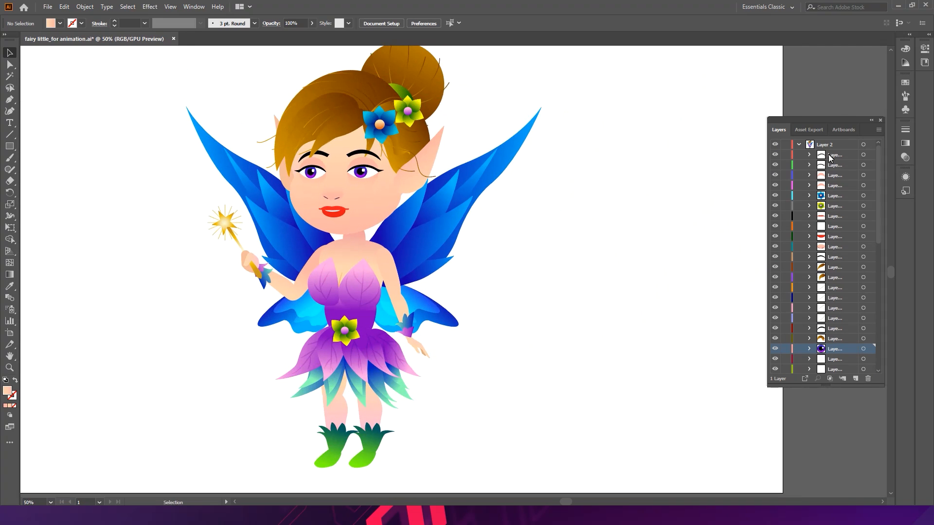
{"action": "scroll", "coordinate": [847, 193], "scroll_direction": "down", "scroll_amount": 6}
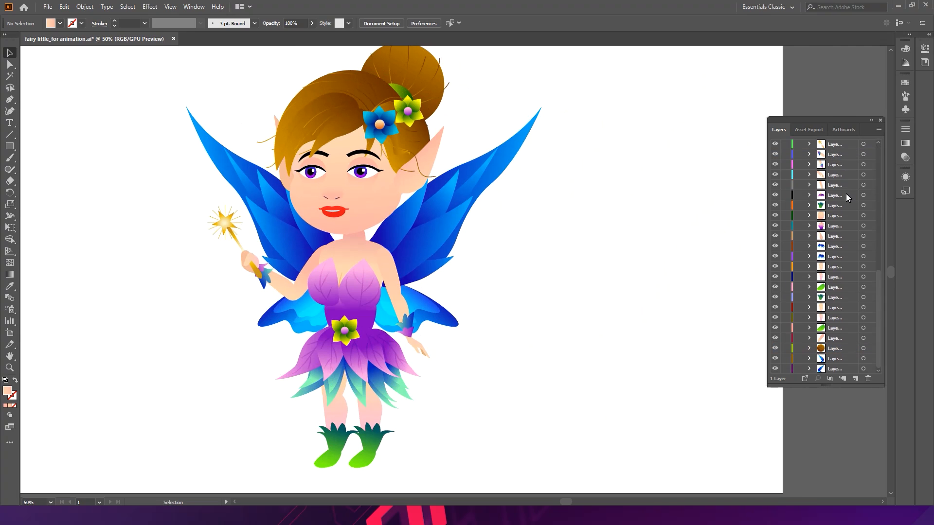
{"action": "left_click", "coordinate": [842, 369], "text": "shift"}
{"action": "left_click_drag", "start_coordinate": [878, 279], "coordinate": [819, 146]}
{"action": "scroll", "coordinate": [837, 227], "scroll_direction": "down", "scroll_amount": 10}
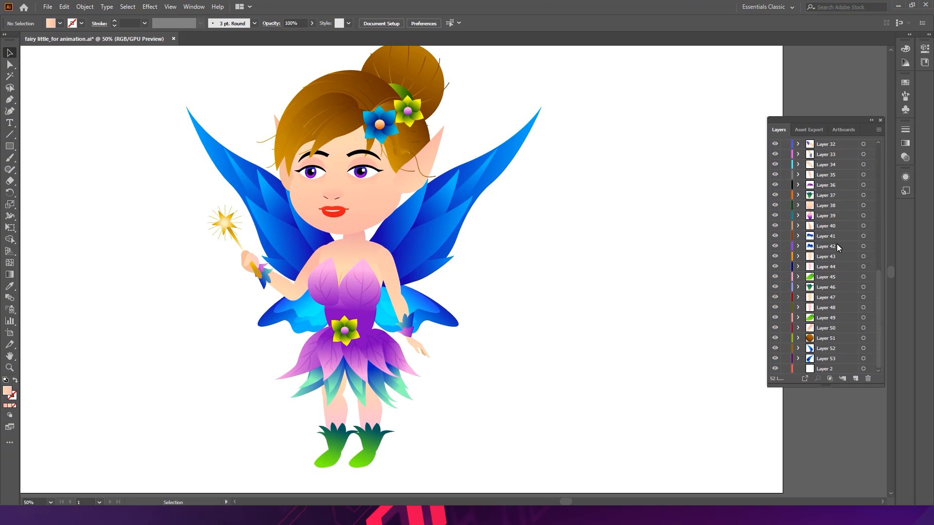
{"action": "left_click", "coordinate": [840, 370]}
{"action": "left_click", "coordinate": [869, 378]}
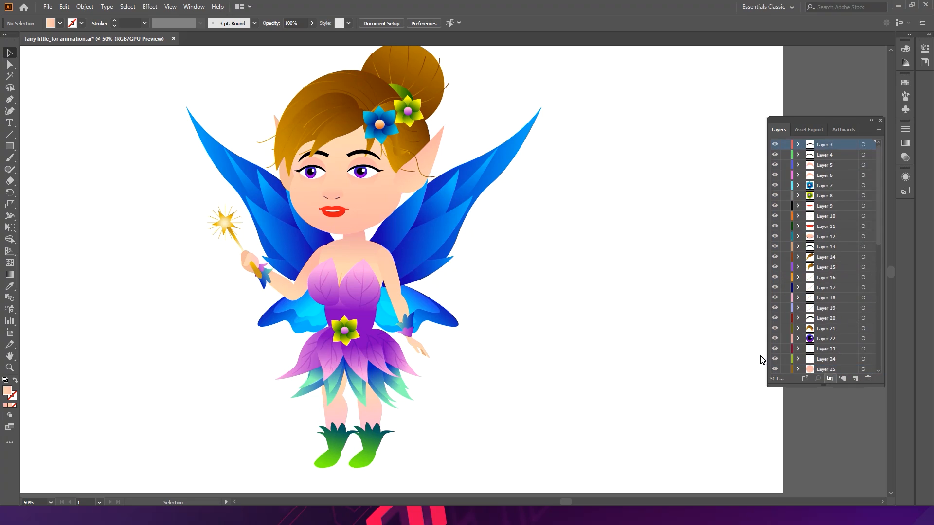
Select the two large wings in turn to check their separate layers, and clear the selection
{"action": "left_click", "coordinate": [410, 236]}
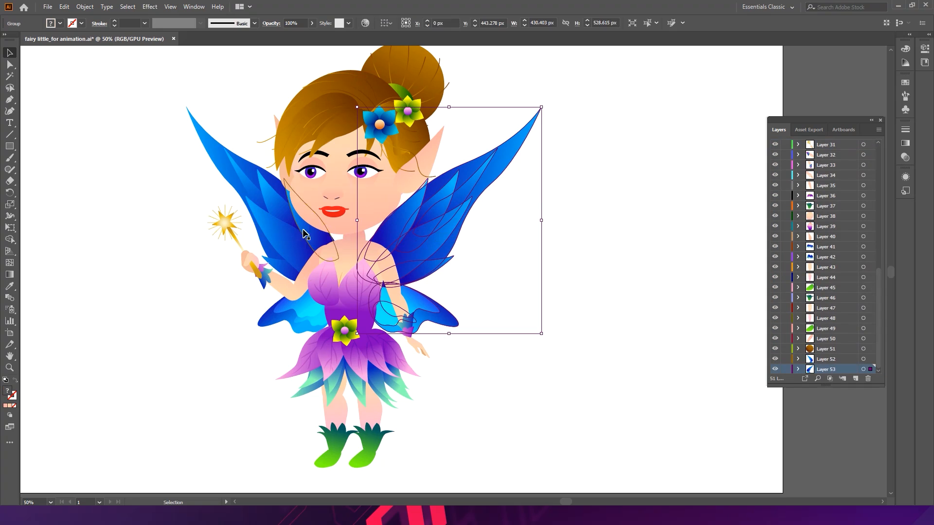
{"action": "left_click", "coordinate": [272, 219]}
{"action": "left_click", "coordinate": [500, 287]}
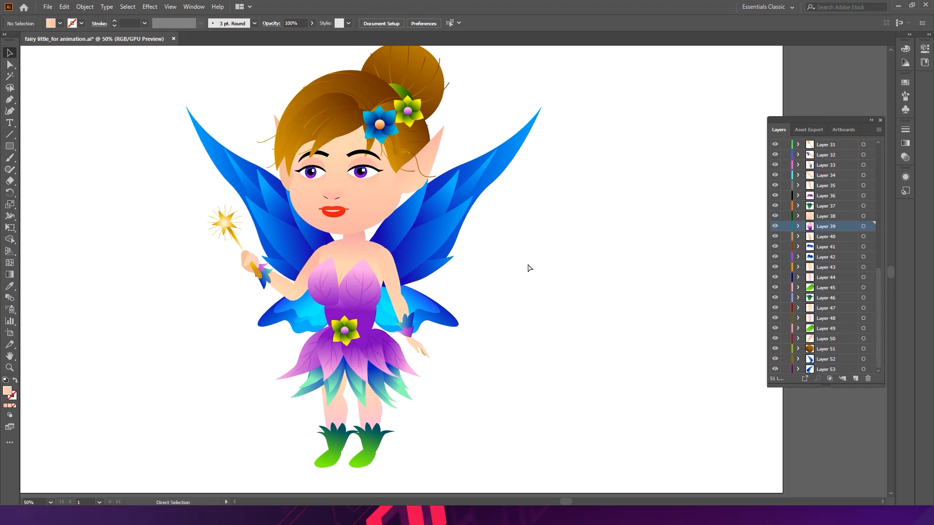
Save the layered fairy illustration
{"action": "key", "text": "ctrl+minus"}
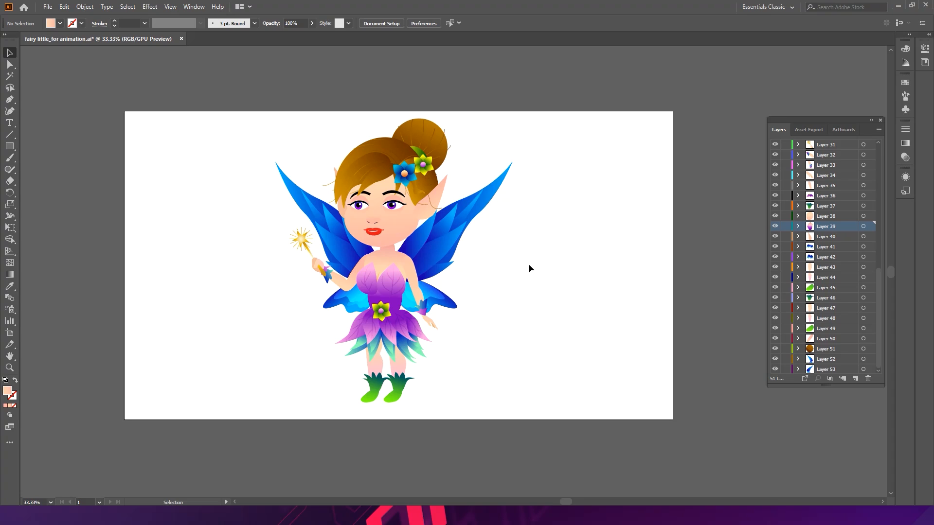
{"action": "key", "text": "a"}
{"action": "key", "text": "ctrl+s"}
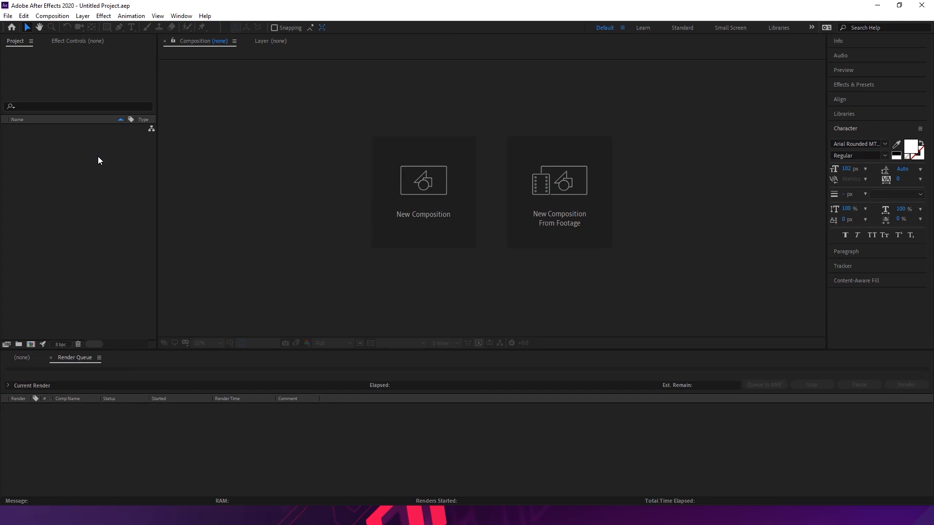
Create a new HDTV 1080 24 composition, 1920 x 1080 px and 30 seconds long, with a white FFFFFF background
{"action": "right_click", "coordinate": [27, 156]}
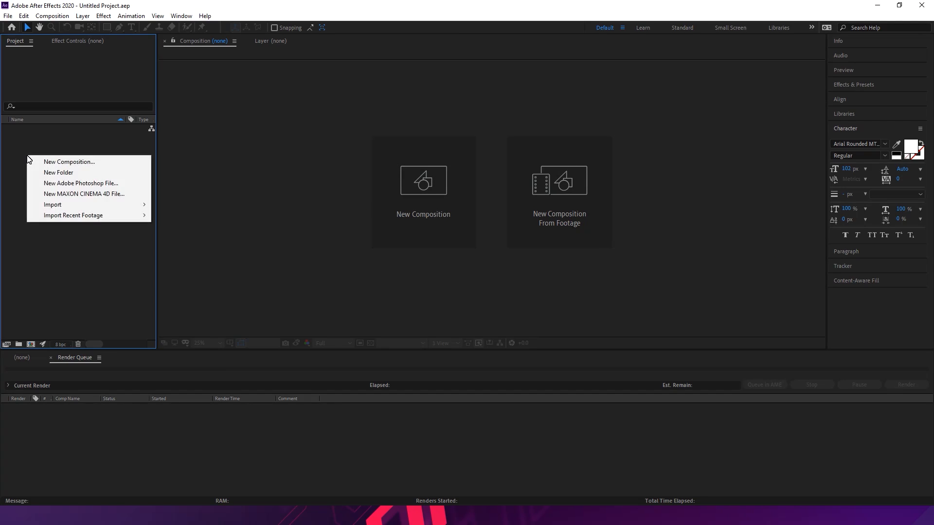
{"action": "right_click", "coordinate": [17, 140]}
{"action": "right_click", "coordinate": [16, 141]}
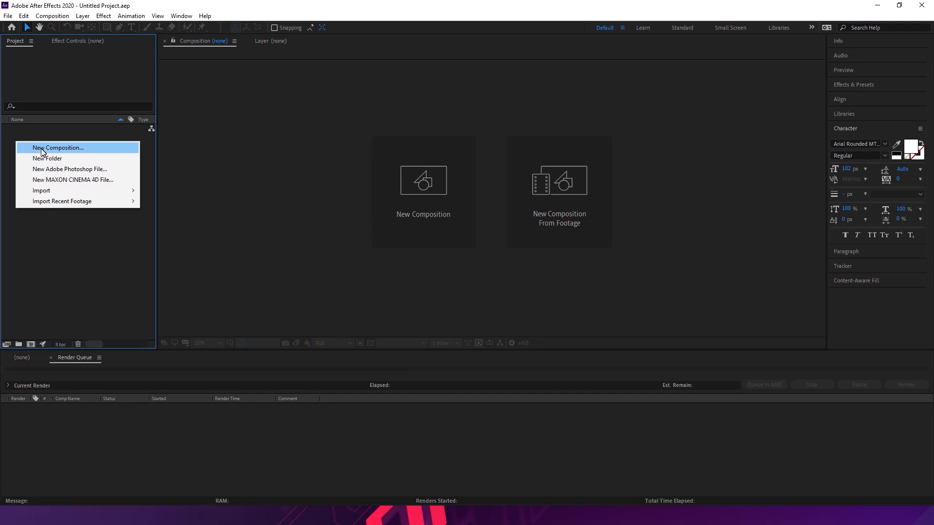
{"action": "right_click", "coordinate": [31, 130]}
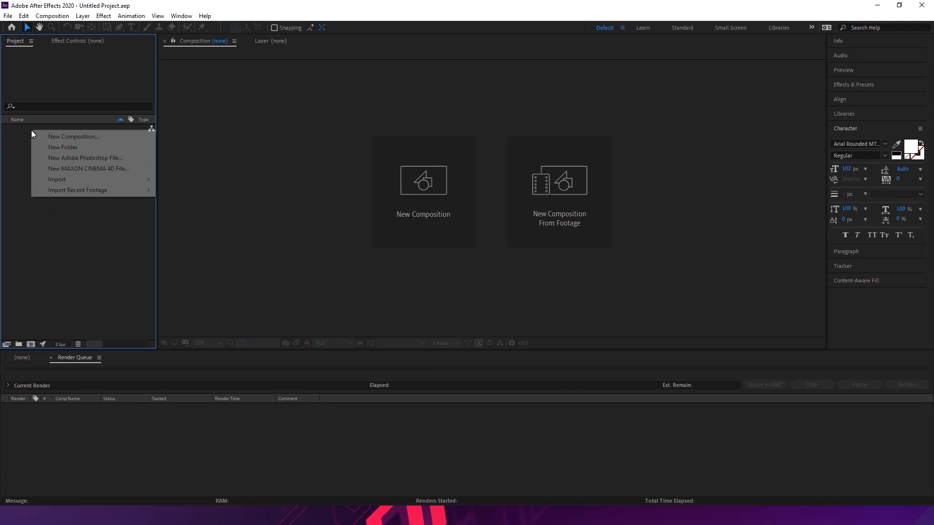
{"action": "left_click", "coordinate": [62, 137]}
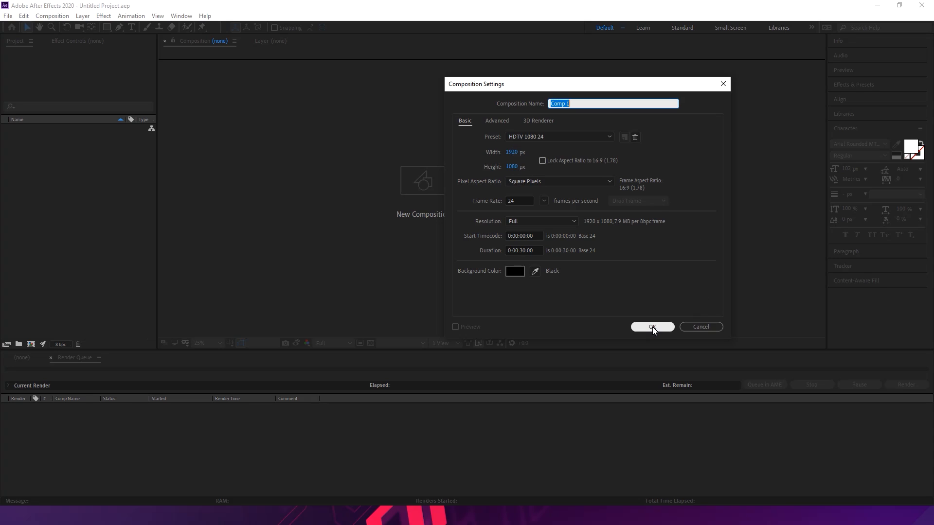
{"action": "left_click", "coordinate": [517, 271]}
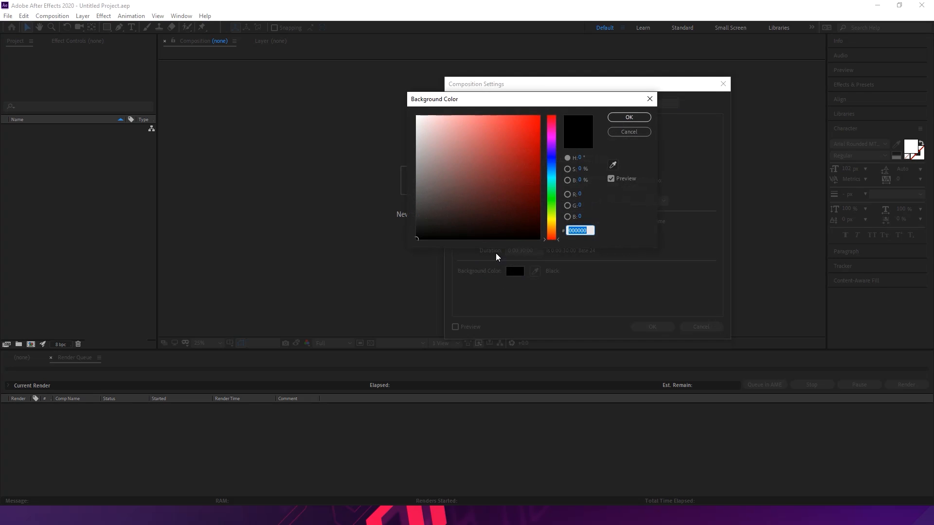
{"action": "left_click_drag", "start_coordinate": [450, 159], "coordinate": [394, 96]}
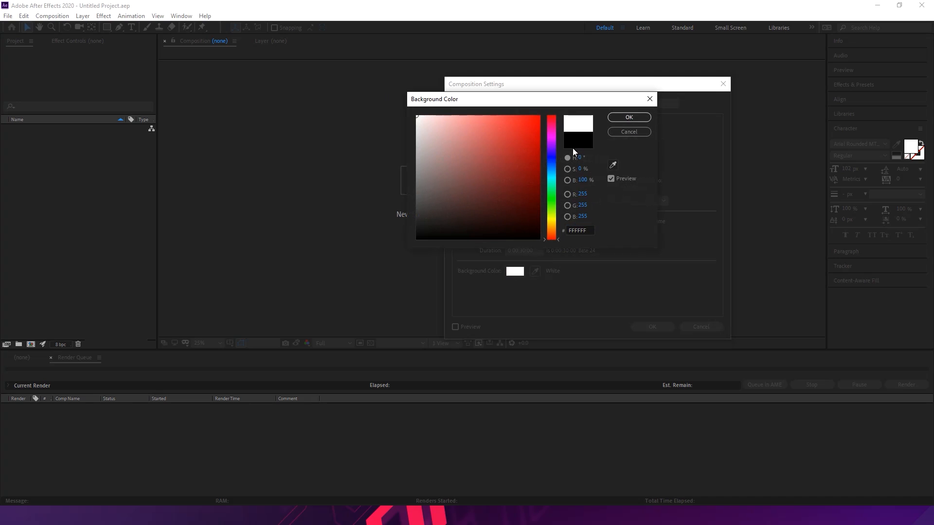
{"action": "left_click", "coordinate": [638, 119]}
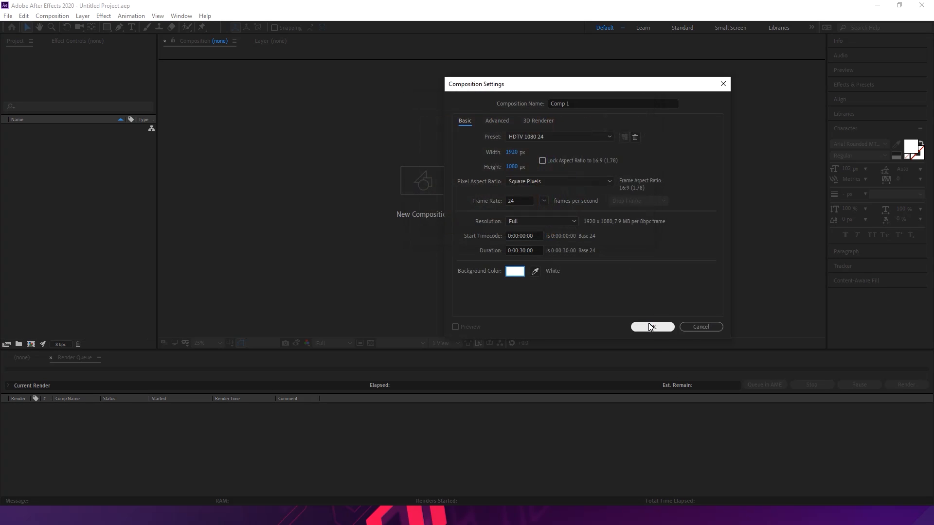
{"action": "left_click", "coordinate": [575, 105]}
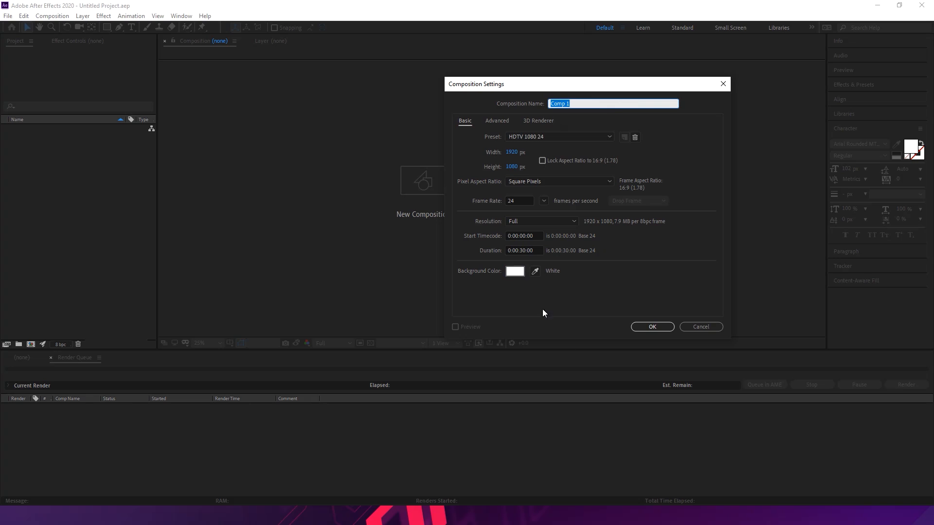
{"action": "left_click", "coordinate": [651, 327]}
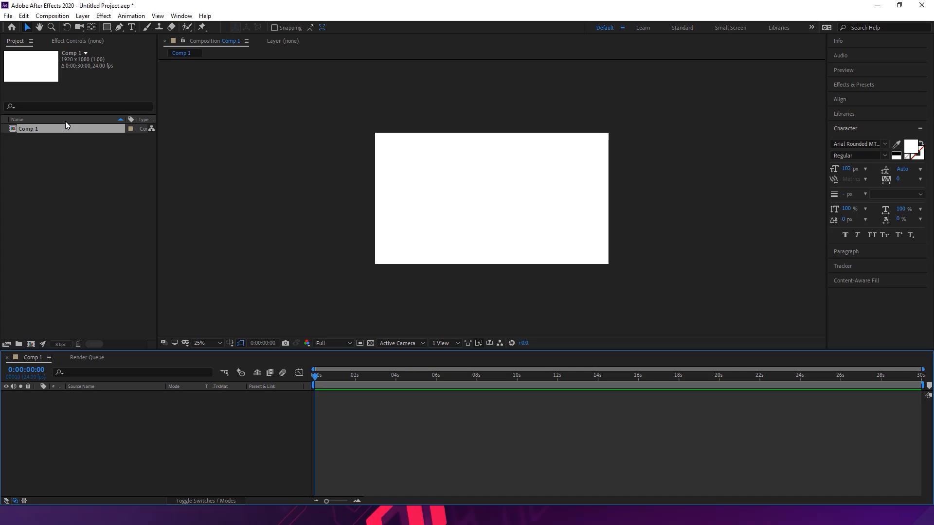
Rename the new composition as main
{"action": "left_click", "coordinate": [29, 171]}
{"action": "left_click", "coordinate": [34, 127]}
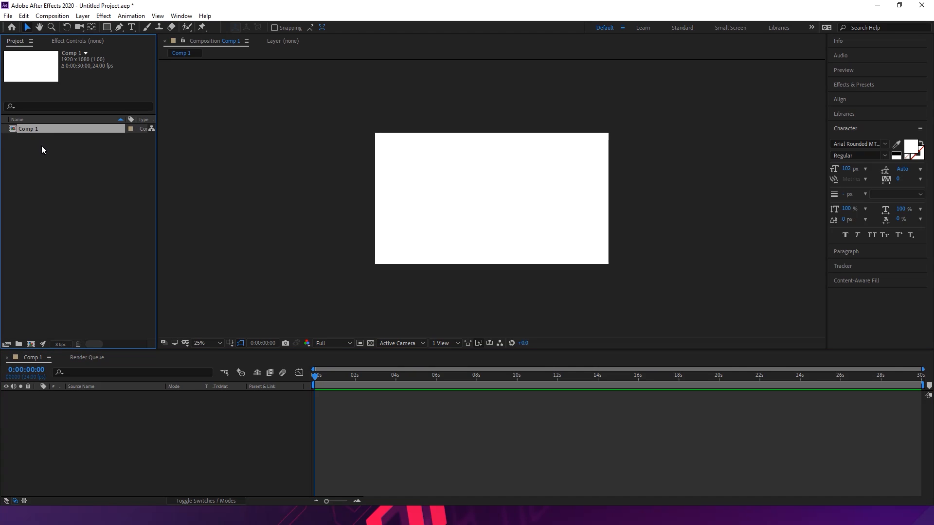
{"action": "key", "text": "Return"}
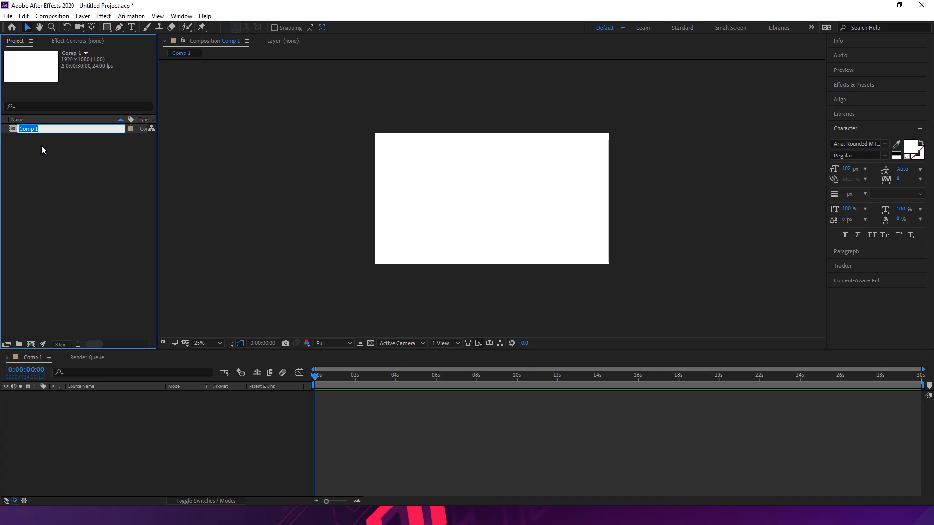
{"action": "type", "text": "main"}
{"action": "key", "text": "Return"}
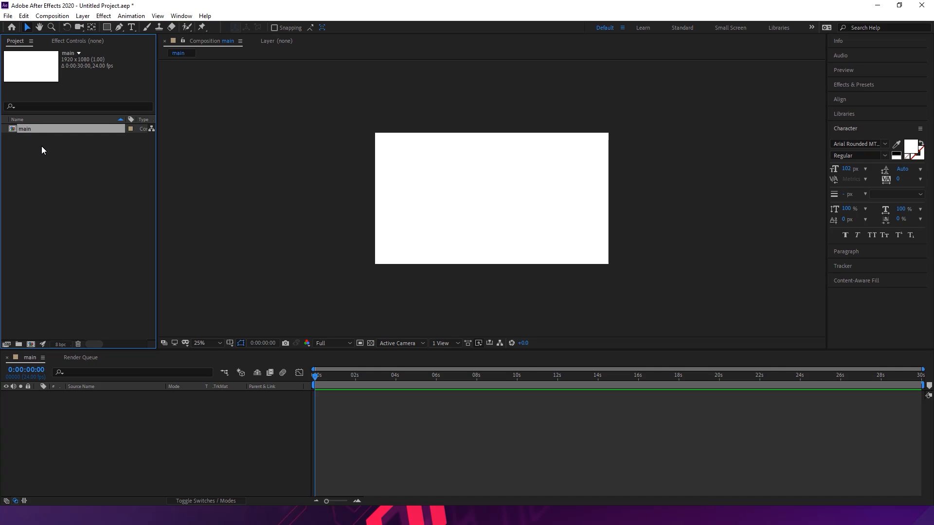
Import the Illustrator file fairy little_for animation from the MW > fairy little folder as Composition - Retain Layer Sizes
{"action": "right_click", "coordinate": [37, 168]}
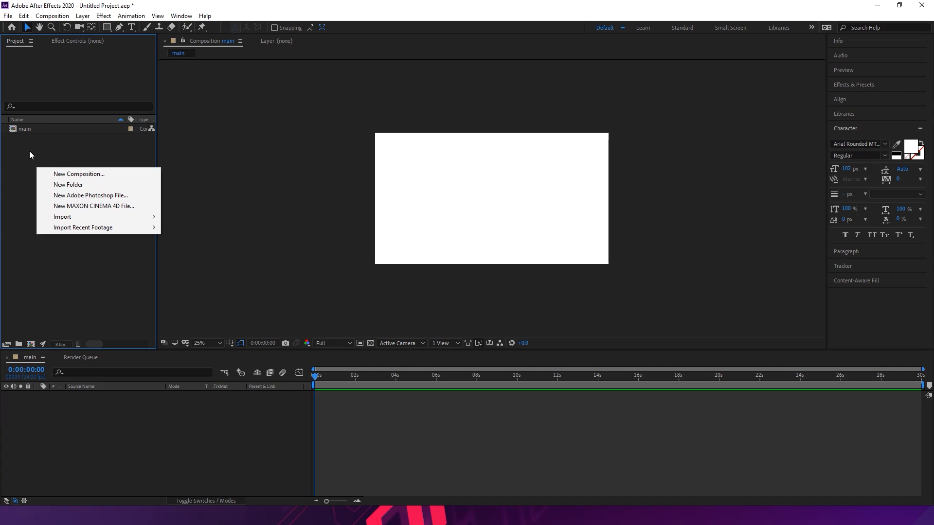
{"action": "right_click", "coordinate": [23, 151]}
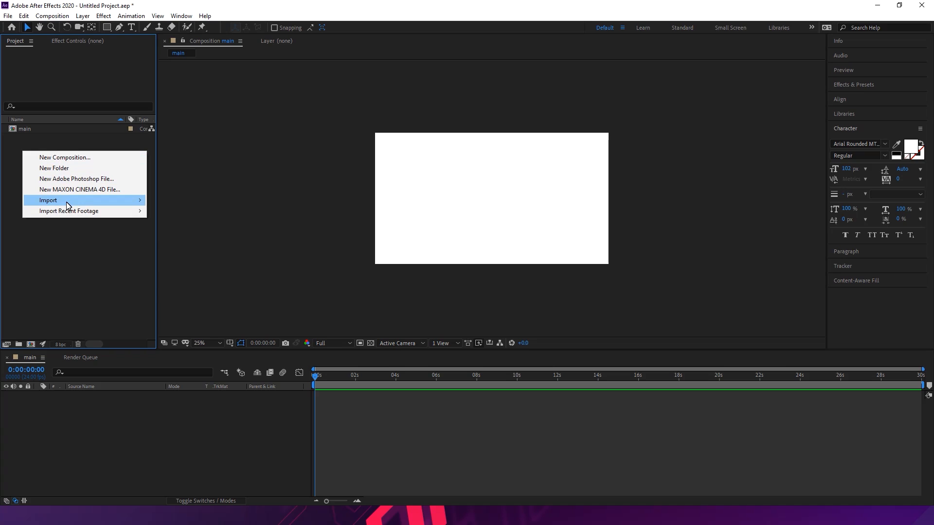
{"action": "mouse_move", "coordinate": [67, 204]}
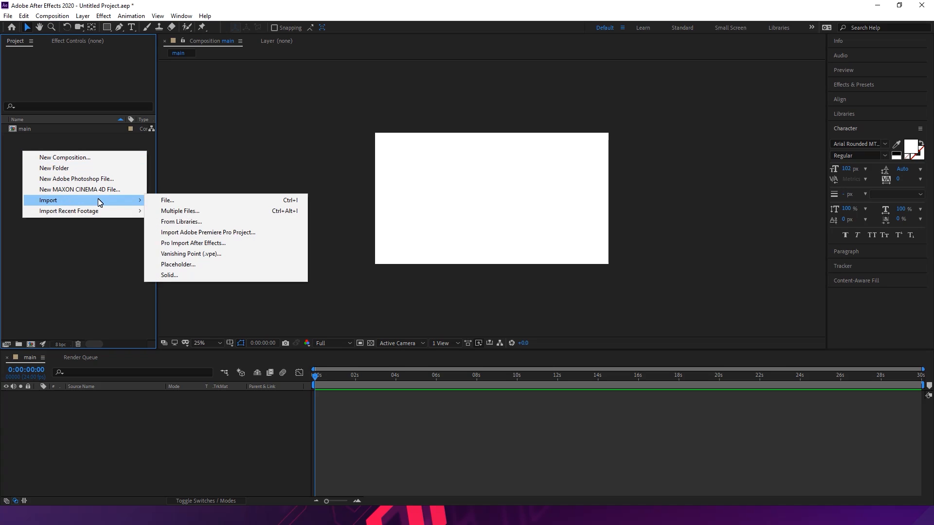
{"action": "left_click", "coordinate": [176, 204]}
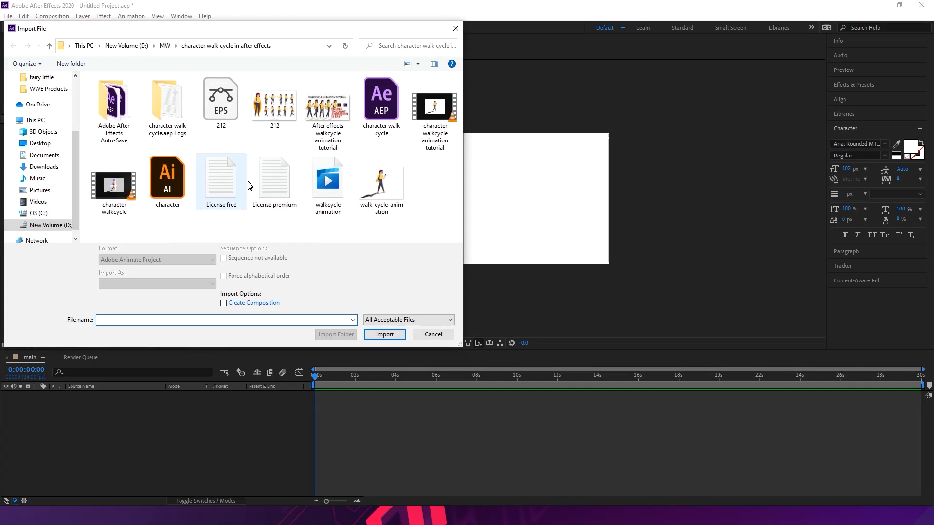
{"action": "left_click", "coordinate": [164, 45]}
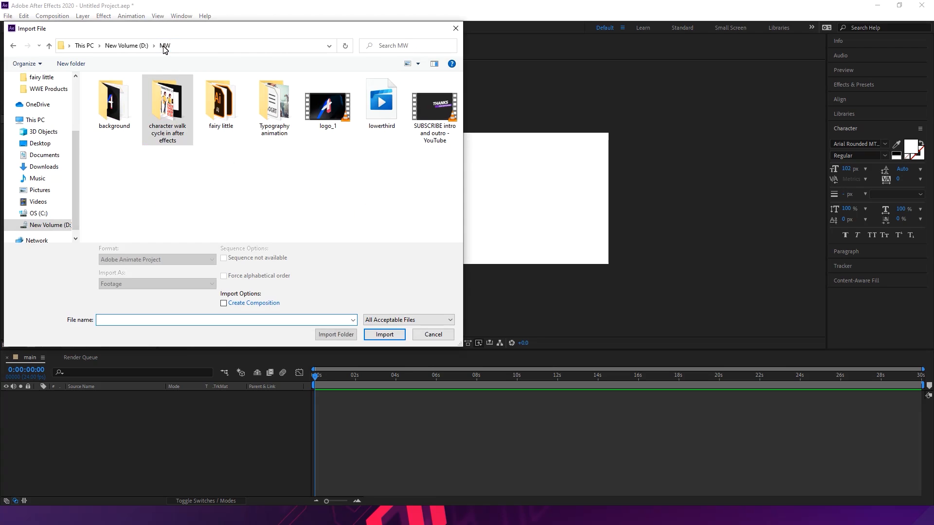
{"action": "left_click", "coordinate": [237, 125]}
{"action": "double_click", "coordinate": [237, 125]}
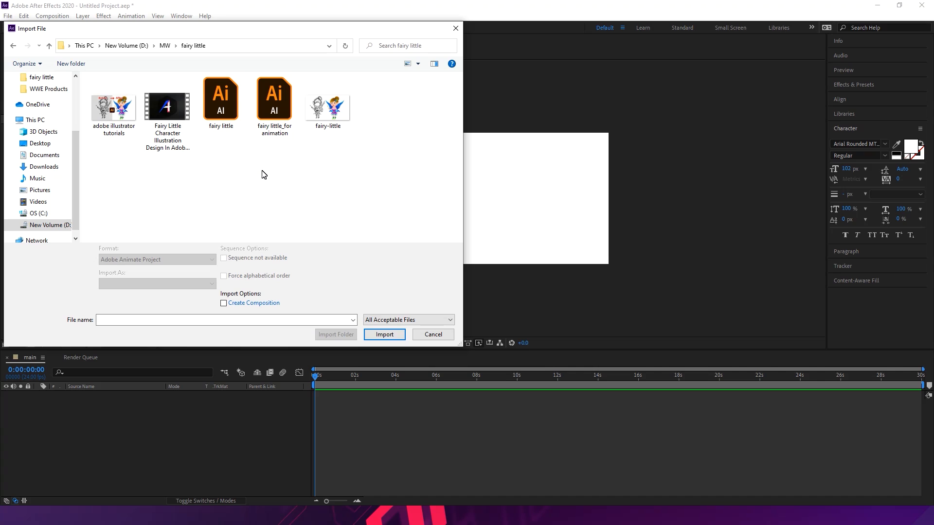
{"action": "left_click", "coordinate": [270, 127]}
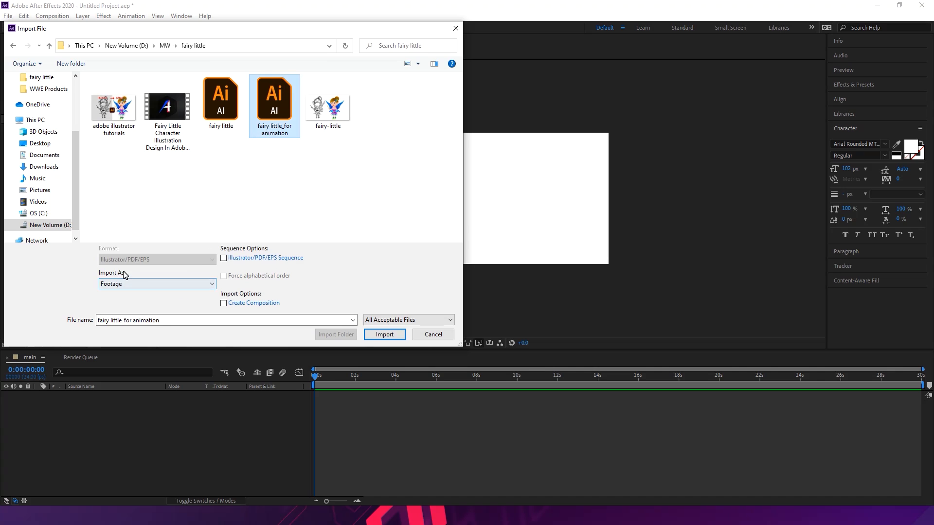
{"action": "left_click", "coordinate": [135, 285]}
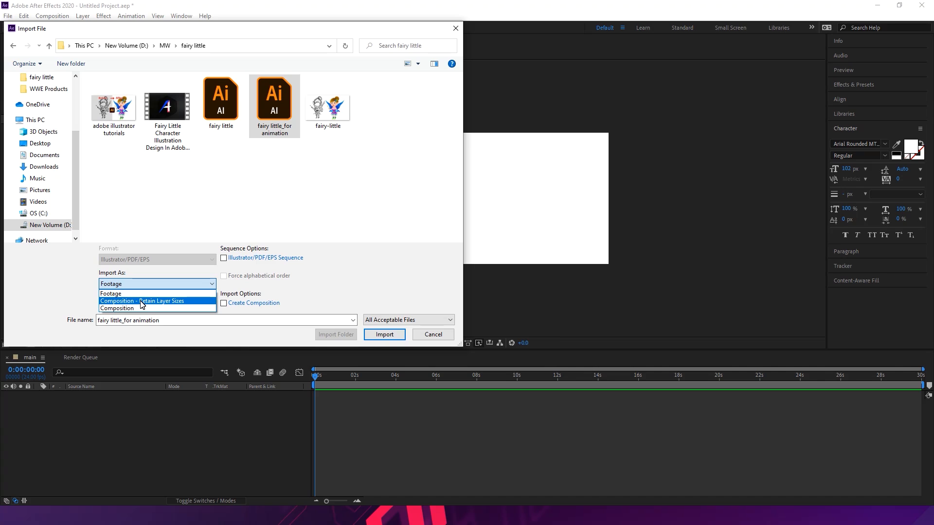
{"action": "left_click", "coordinate": [141, 302]}
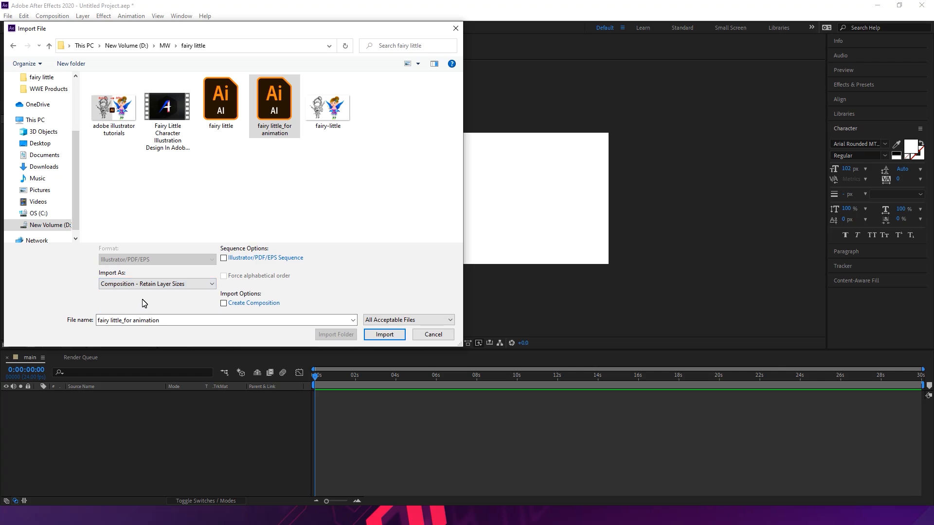
{"action": "left_click", "coordinate": [382, 336]}
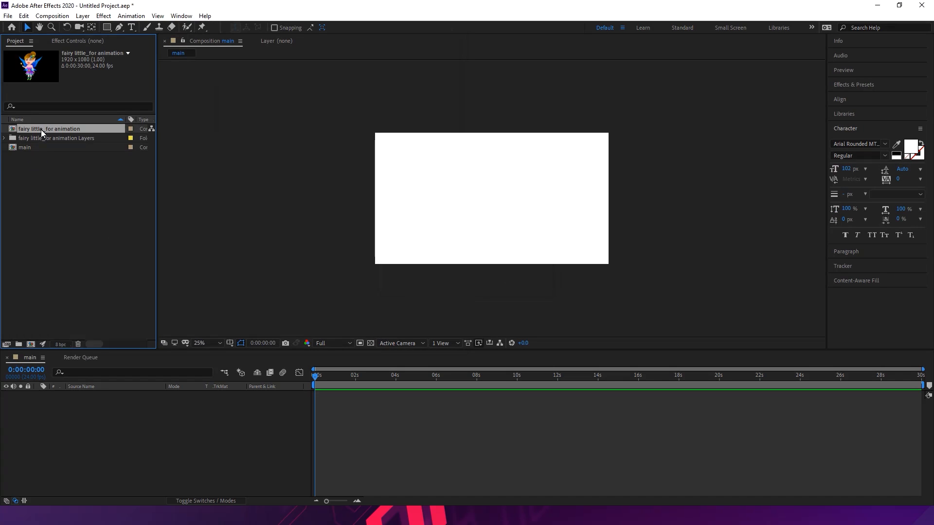
Add the fairy little_for animation composition to the main timeline, and open it to look through its layers
{"action": "left_click_drag", "start_coordinate": [39, 128], "coordinate": [70, 441]}
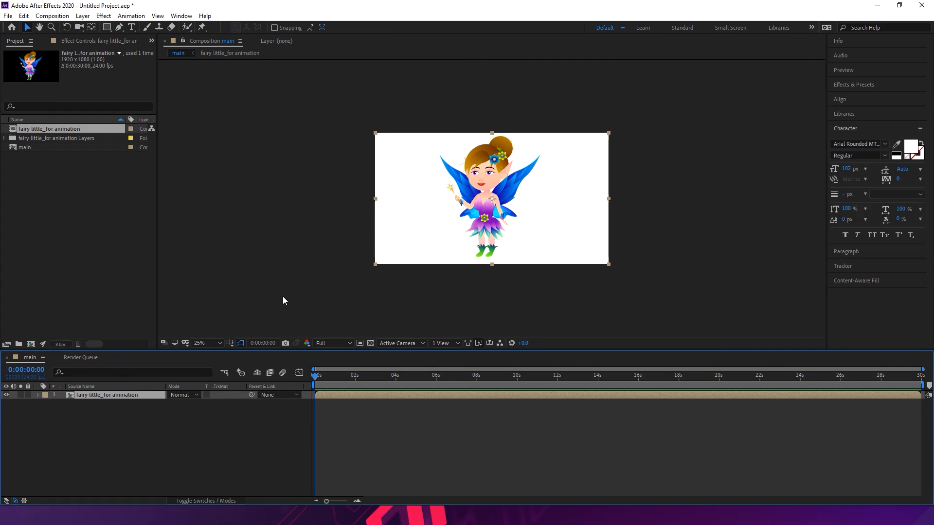
{"action": "double_click", "coordinate": [71, 396]}
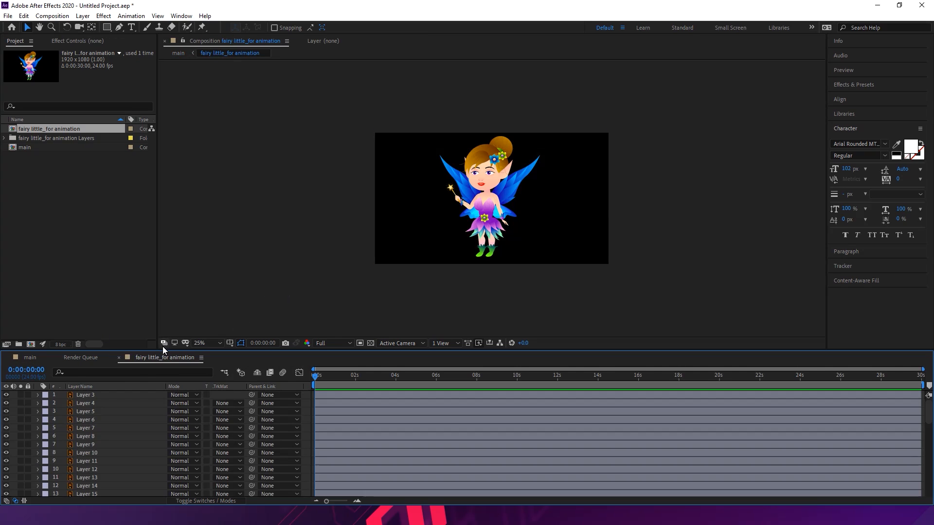
{"action": "left_click_drag", "start_coordinate": [163, 353], "coordinate": [165, 162]}
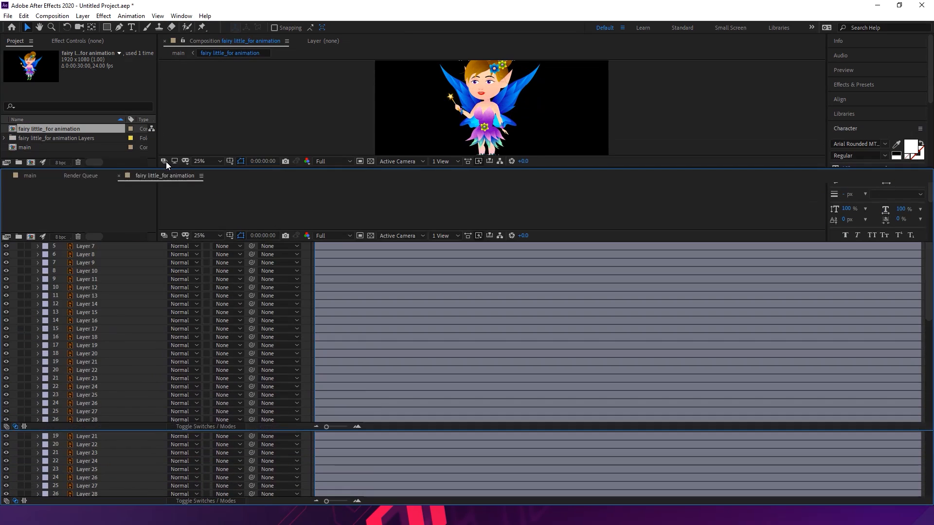
{"action": "scroll", "coordinate": [133, 323], "scroll_direction": "down", "scroll_amount": 5}
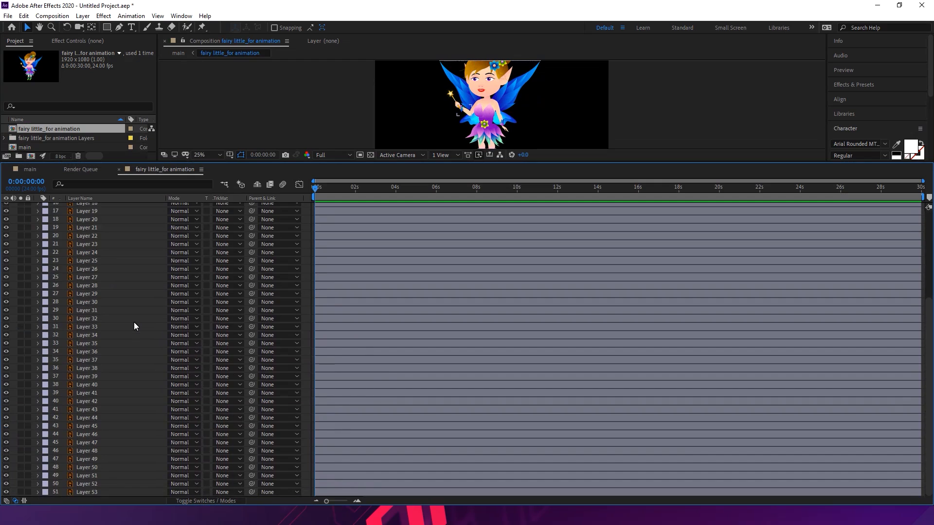
{"action": "scroll", "coordinate": [134, 326], "scroll_direction": "up", "scroll_amount": 5}
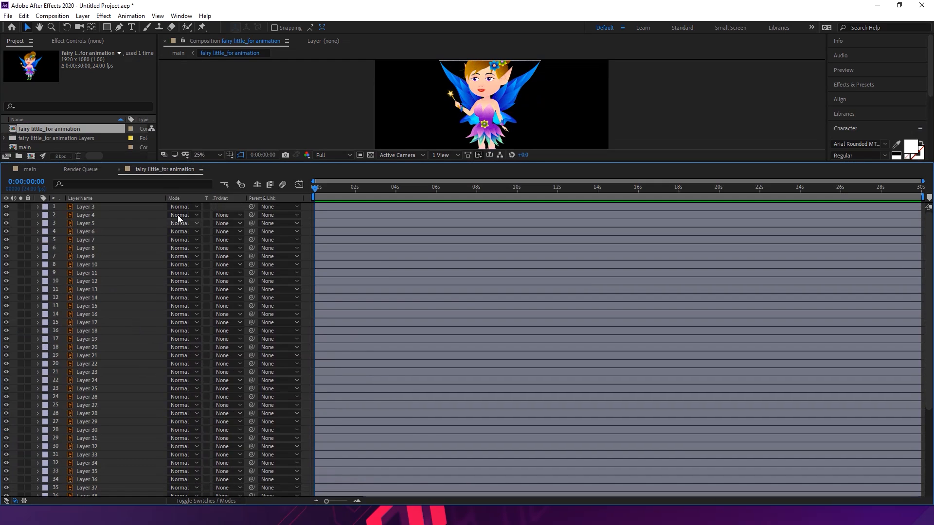
{"action": "left_click_drag", "start_coordinate": [159, 162], "coordinate": [175, 316]}
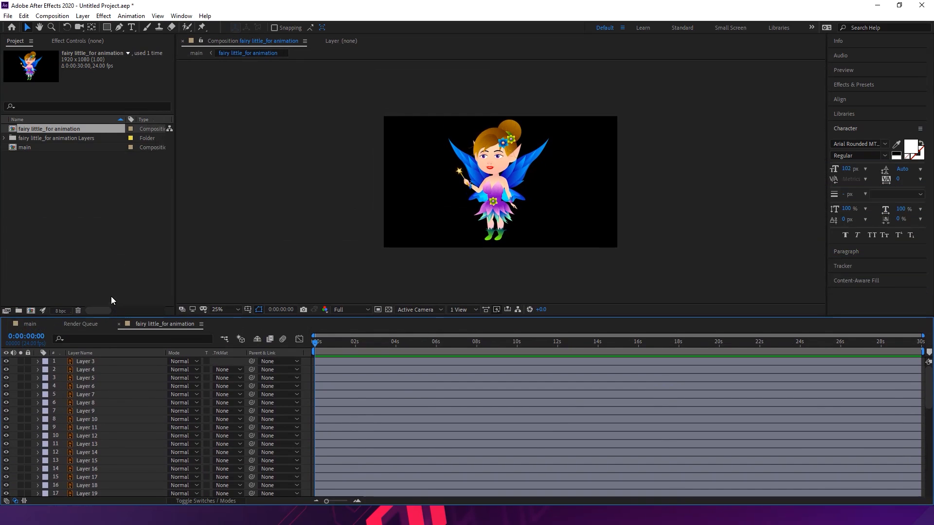
Magnify the fairy to 100% in an enlarged preview, and select the large wing on the side away from the wand to check its layer
{"action": "left_click", "coordinate": [519, 172]}
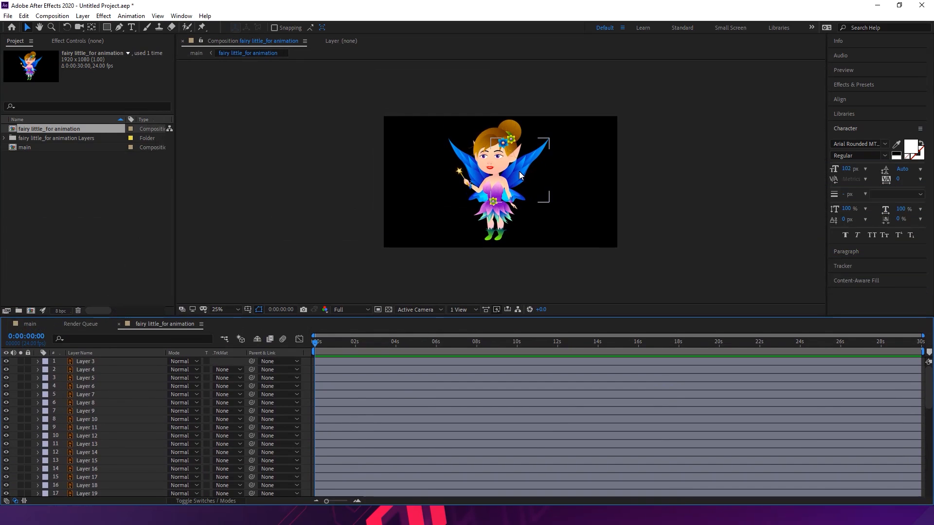
{"action": "left_click", "coordinate": [256, 249]}
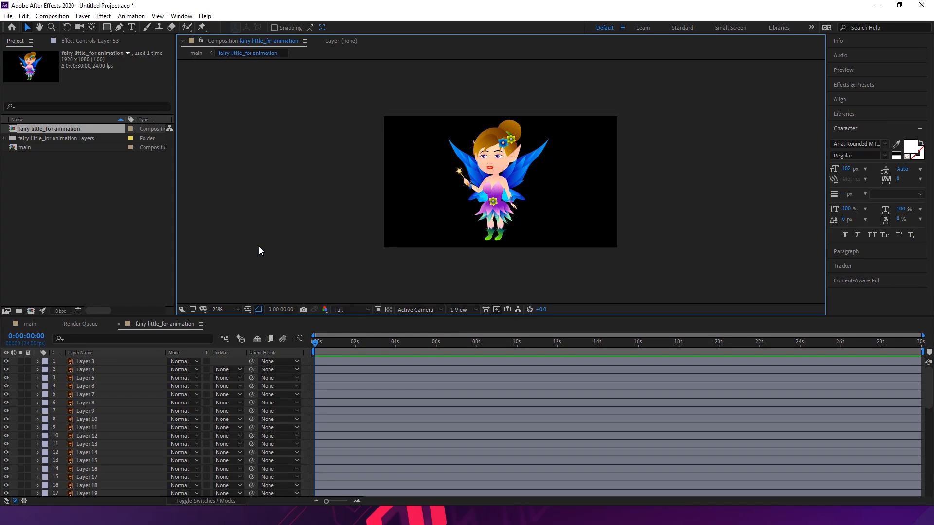
{"action": "left_click_drag", "start_coordinate": [229, 317], "coordinate": [185, 195]}
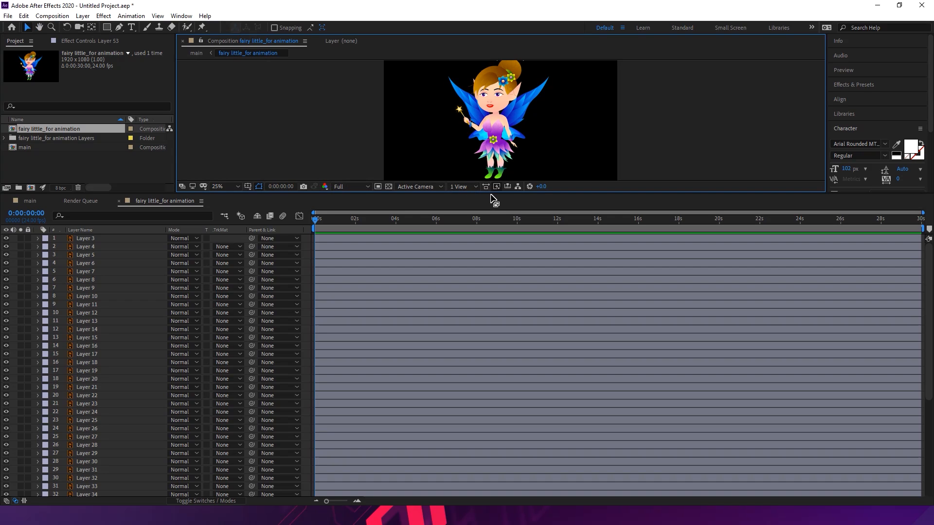
{"action": "left_click_drag", "start_coordinate": [493, 199], "coordinate": [493, 243]}
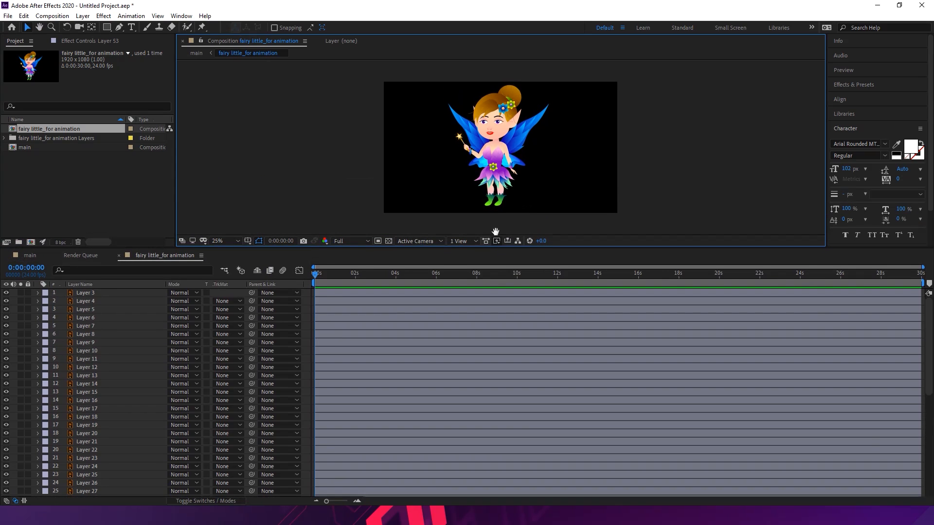
{"action": "key", "text": "period"}
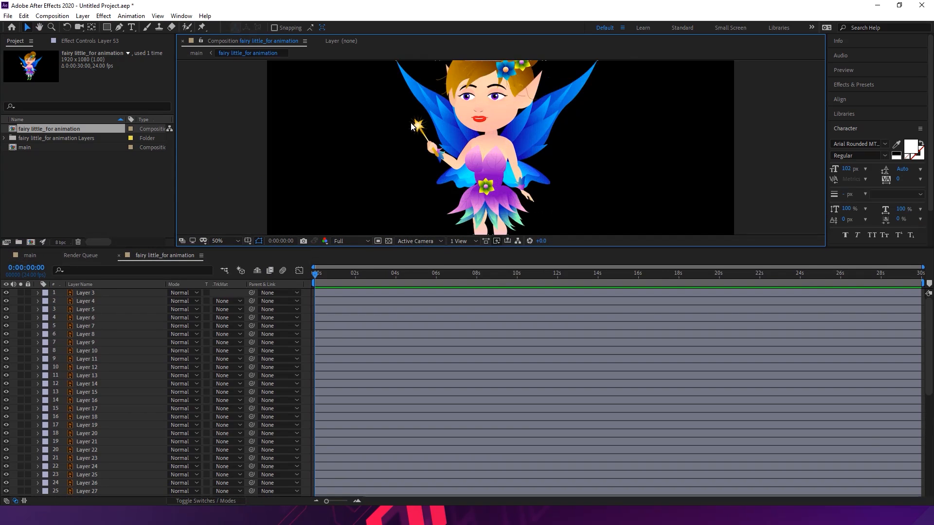
{"action": "key", "text": "period"}
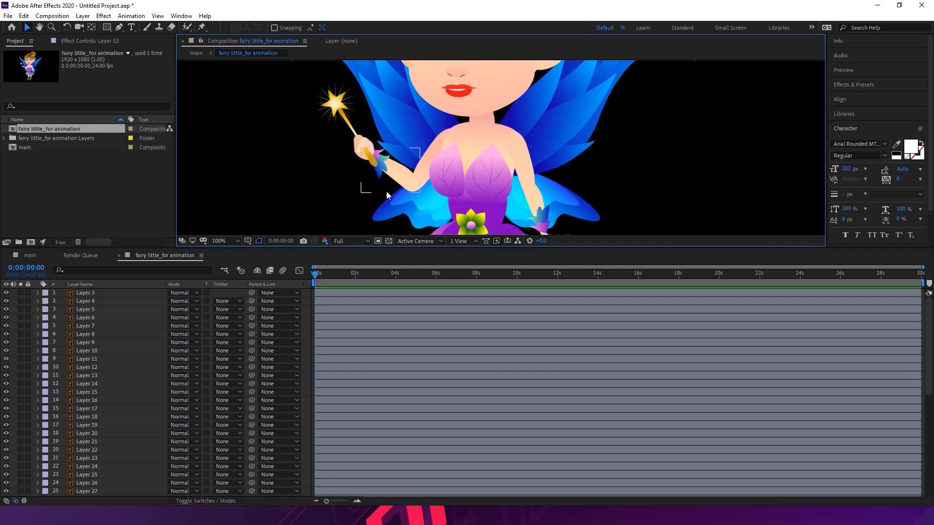
{"action": "left_click_drag", "start_coordinate": [359, 253], "coordinate": [359, 340]}
{"action": "left_click", "coordinate": [576, 163]}
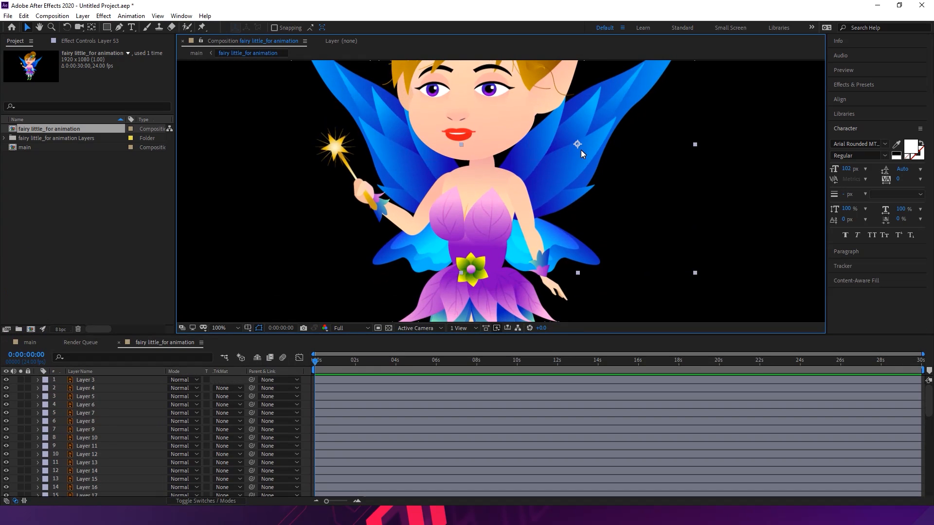
Try moving the wing on the side away from the wand off the body, and undo each move
{"action": "scroll", "coordinate": [566, 186], "scroll_direction": "down", "scroll_amount": 2}
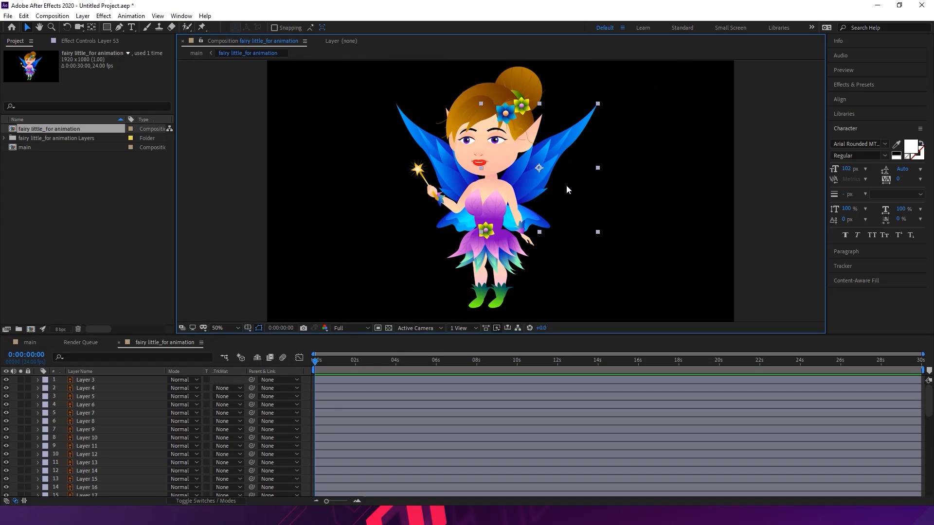
{"action": "left_click_drag", "start_coordinate": [542, 159], "coordinate": [595, 156]}
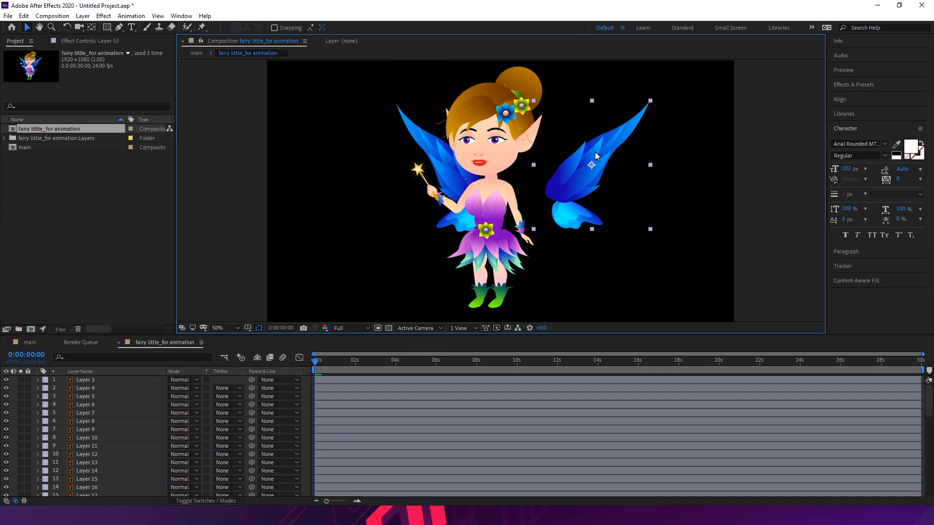
{"action": "key", "text": "ctrl+z"}
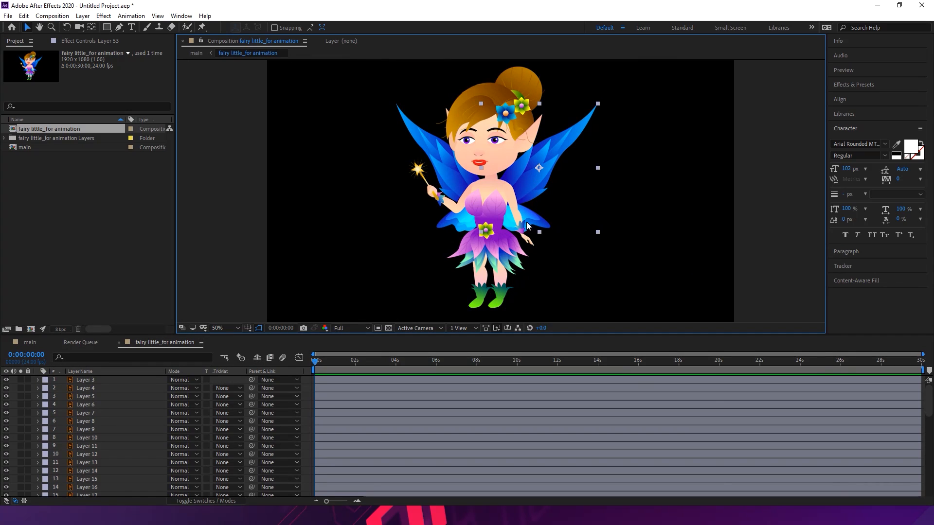
{"action": "left_click_drag", "start_coordinate": [552, 154], "coordinate": [651, 146]}
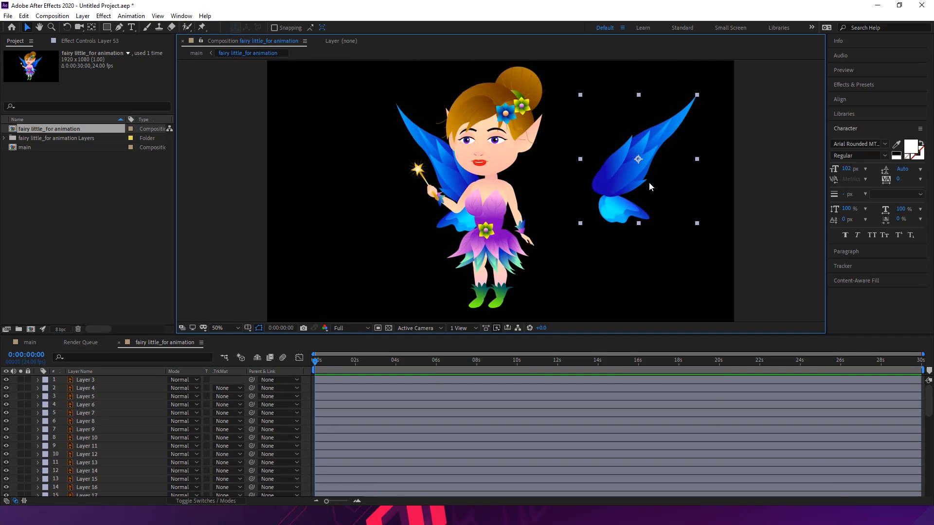
{"action": "key", "text": "ctrl+z"}
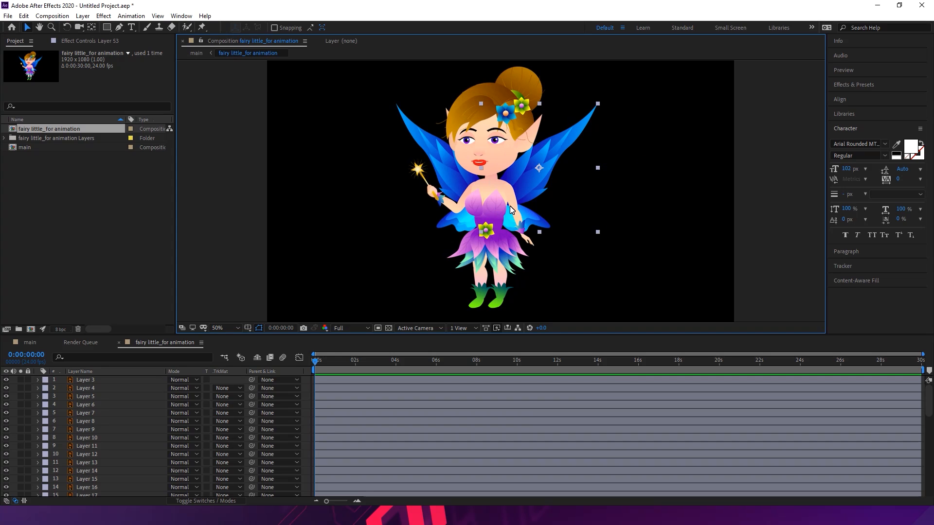
{"action": "left_click", "coordinate": [482, 209]}
{"action": "left_click", "coordinate": [538, 184]}
{"action": "left_click_drag", "start_coordinate": [517, 178], "coordinate": [525, 179]}
{"action": "key", "text": "ctrl+z"}
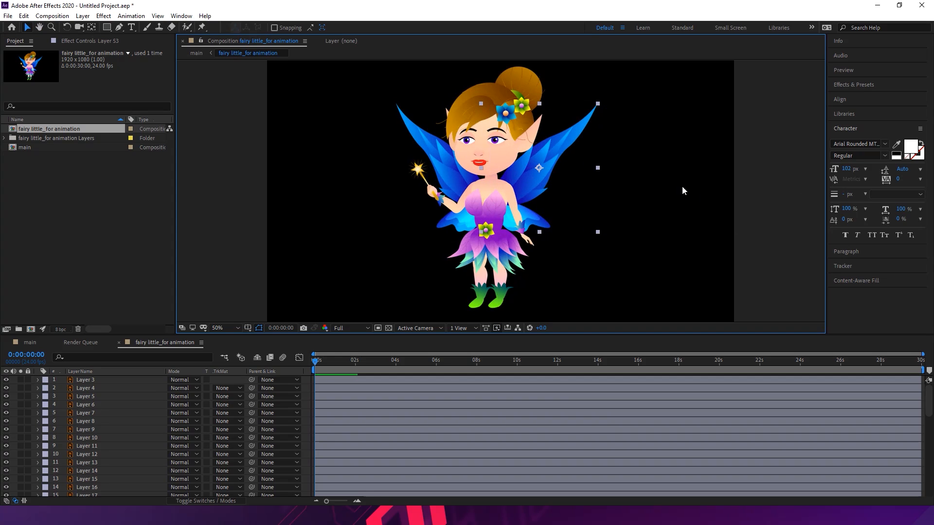
Move the anchor point of the wing away from the wand to its inner root behind the bodice, using the Pan Behind tool
{"action": "key", "text": "period"}
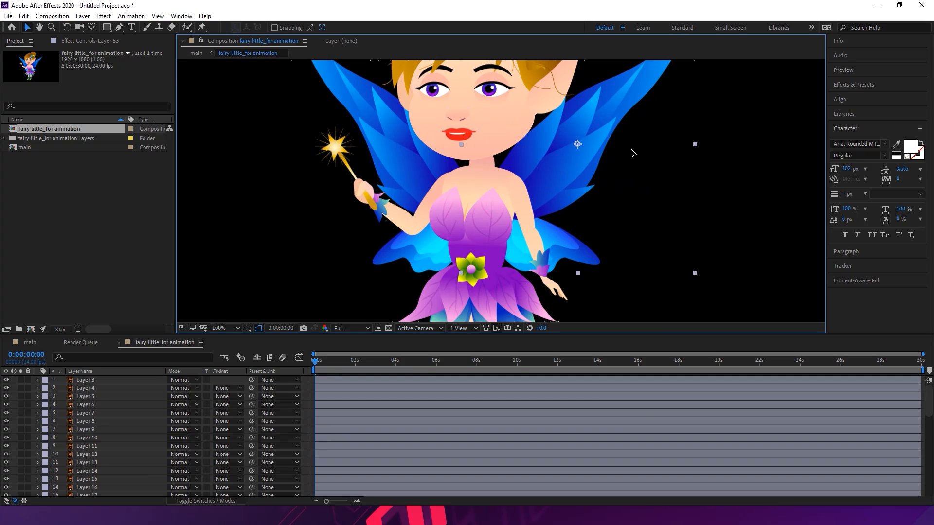
{"action": "key", "text": "space"}
{"action": "key", "text": "space"}
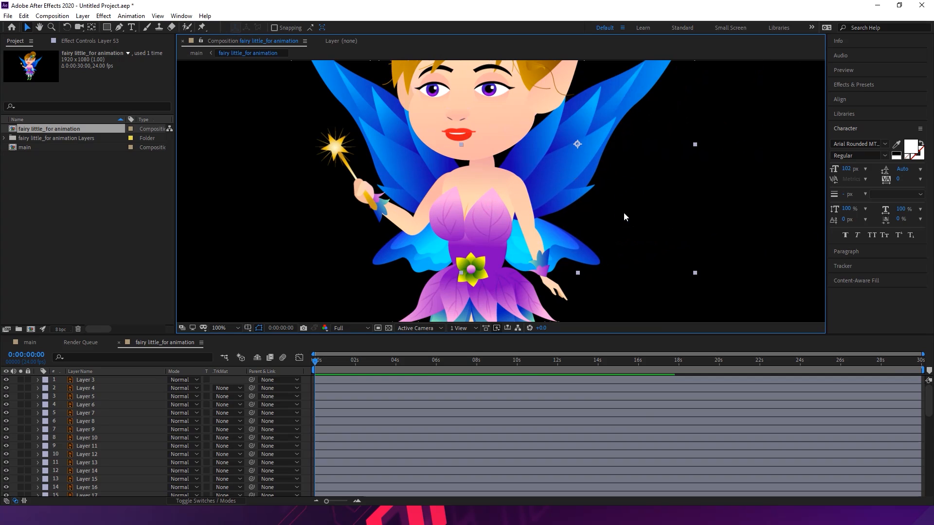
{"action": "left_click", "coordinate": [92, 28]}
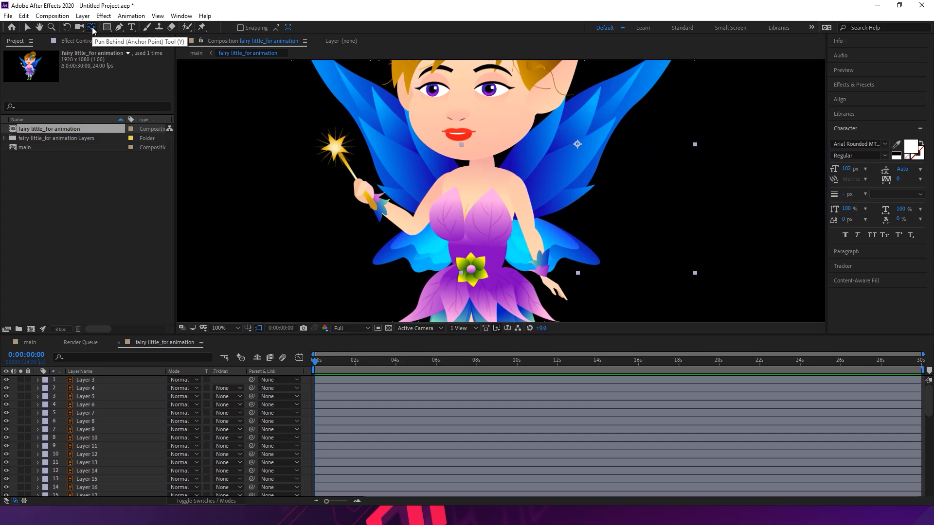
{"action": "left_click", "coordinate": [578, 145]}
{"action": "left_click_drag", "start_coordinate": [537, 181], "coordinate": [490, 204]}
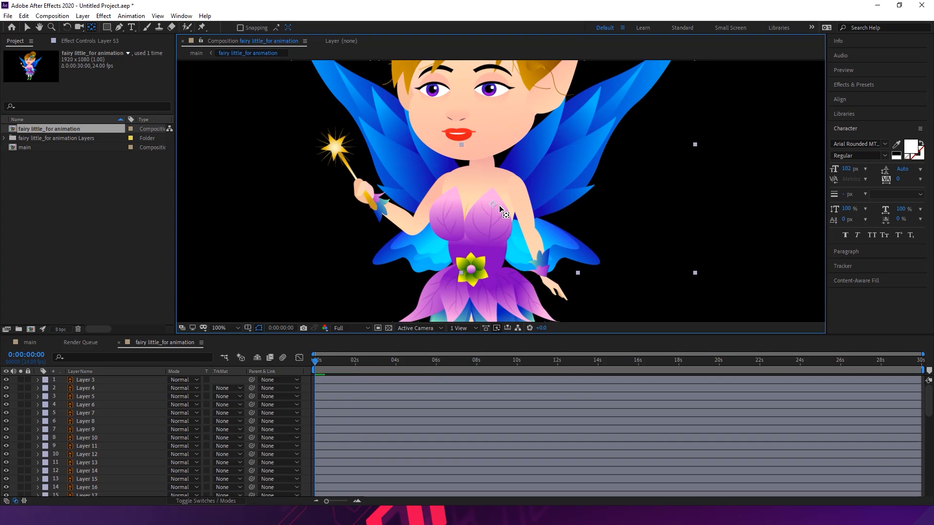
Move the anchor point of the wand-side wing to its inner root behind the bodice, and return to the Selection tool
{"action": "left_click", "coordinate": [408, 168]}
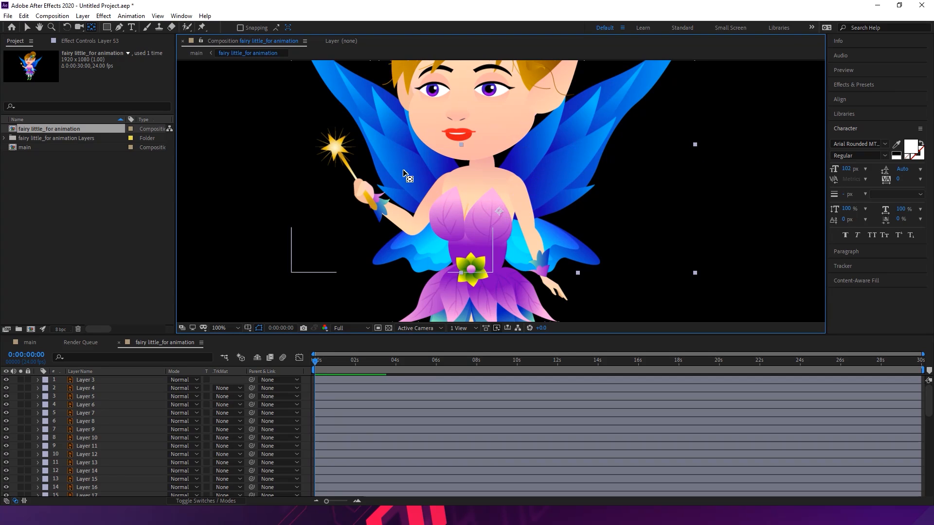
{"action": "left_click_drag", "start_coordinate": [408, 150], "coordinate": [457, 204]}
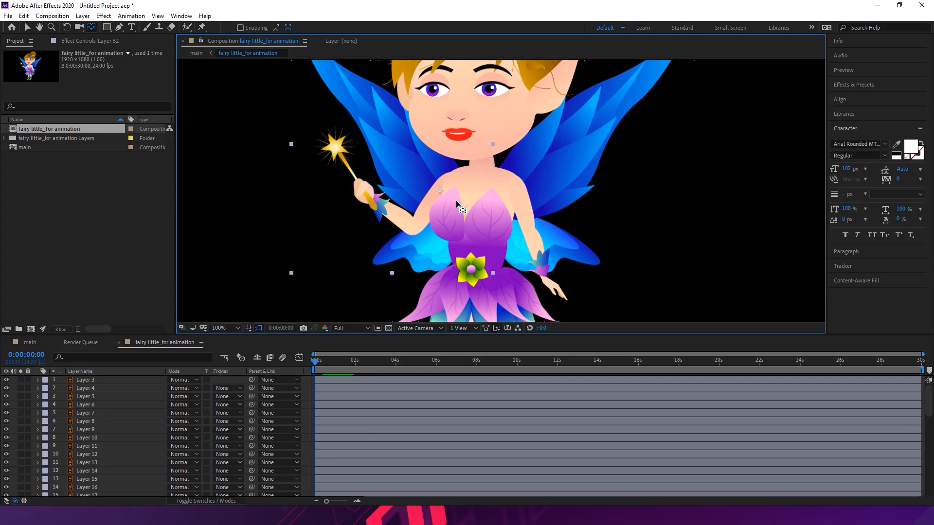
{"action": "key", "text": "v"}
Rename the layer of the wing on the side away from the wand (Layer 53) as rightwing
{"action": "left_click", "coordinate": [590, 136]}
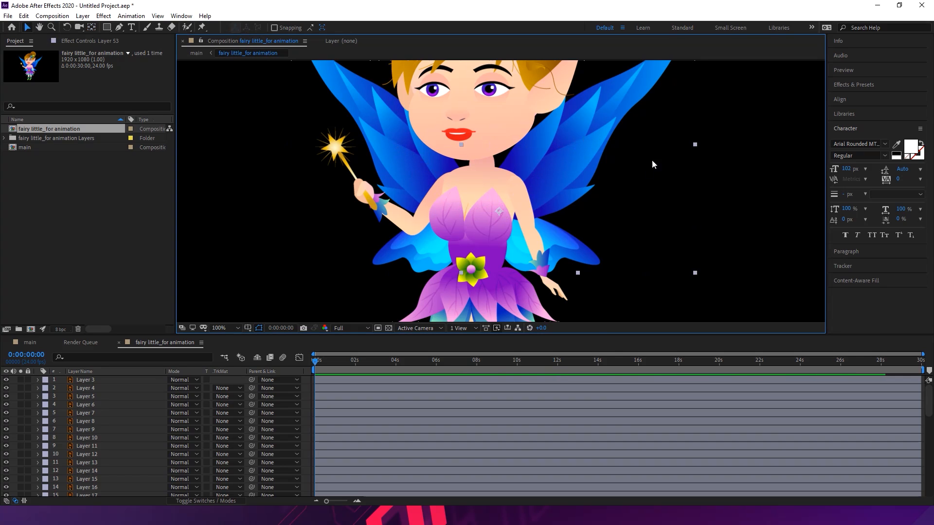
{"action": "scroll", "coordinate": [510, 440], "scroll_direction": "down", "scroll_amount": 3}
{"action": "scroll", "coordinate": [510, 441], "scroll_direction": "down", "scroll_amount": 9}
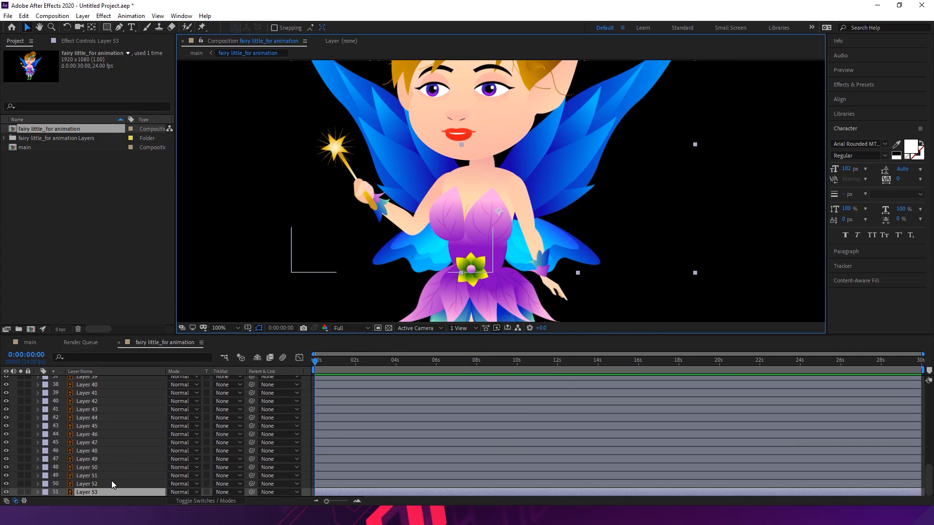
{"action": "key", "text": "Return"}
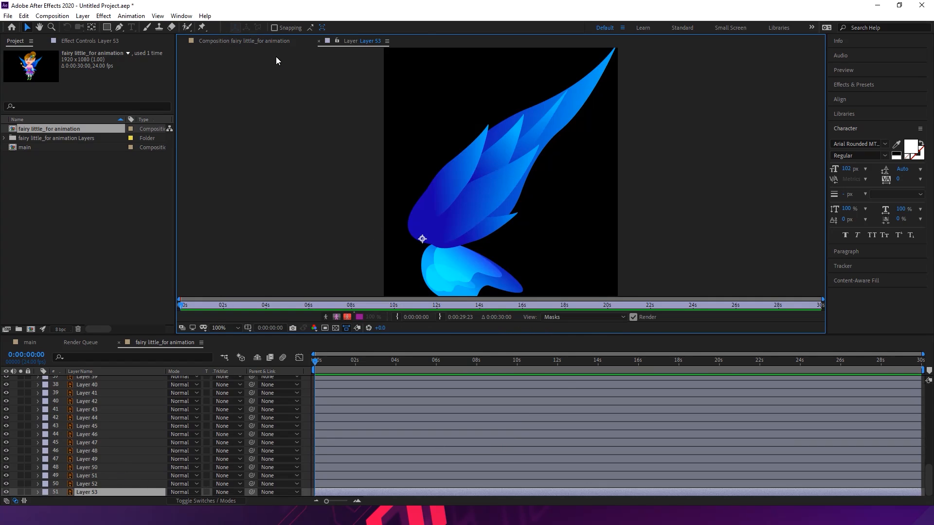
{"action": "left_click", "coordinate": [263, 41]}
{"action": "double_click", "coordinate": [91, 491]}
{"action": "left_click", "coordinate": [320, 42]}
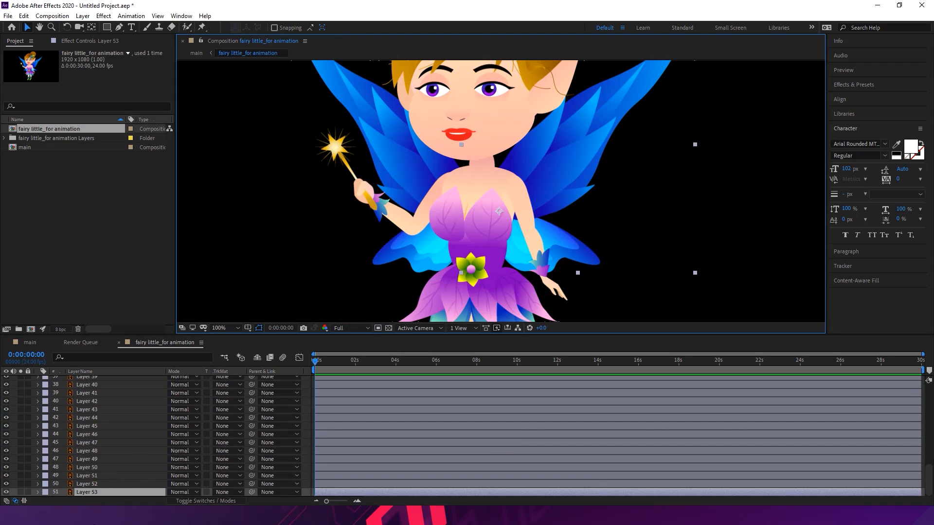
{"action": "double_click", "coordinate": [89, 492]}
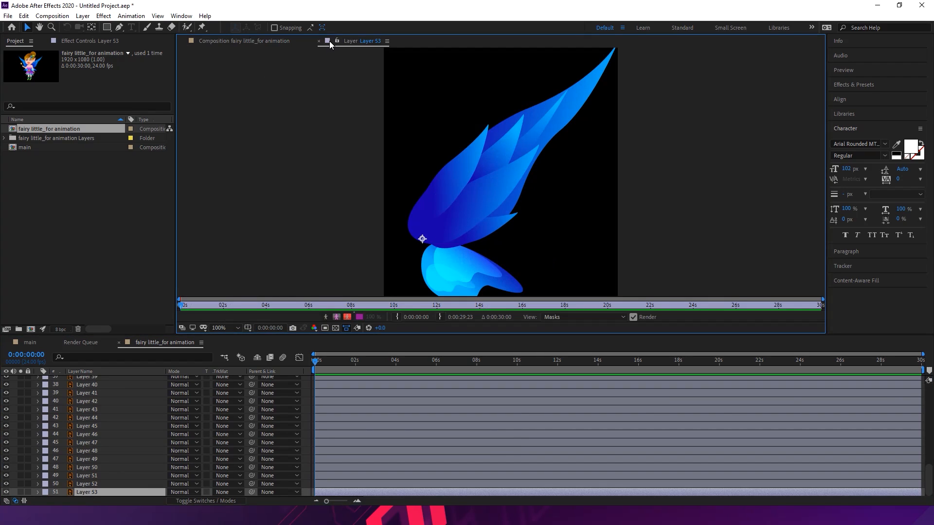
{"action": "left_click", "coordinate": [319, 41]}
{"action": "double_click", "coordinate": [86, 493]}
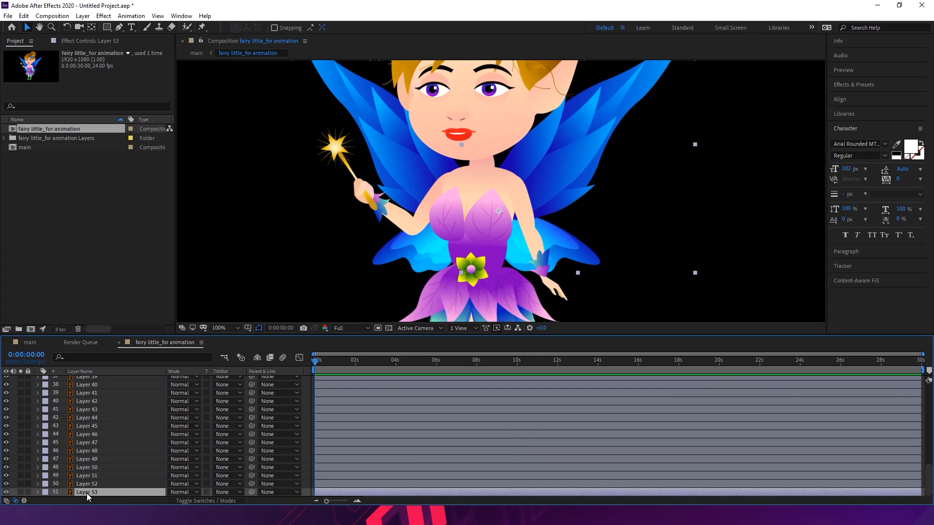
{"action": "key", "text": "Return"}
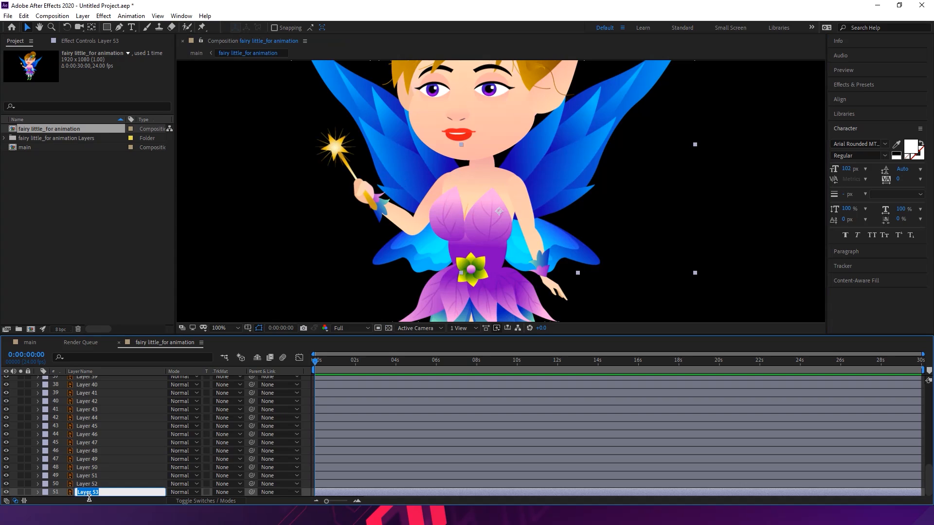
{"action": "type", "text": "rightwing"}
{"action": "key", "text": "Return"}
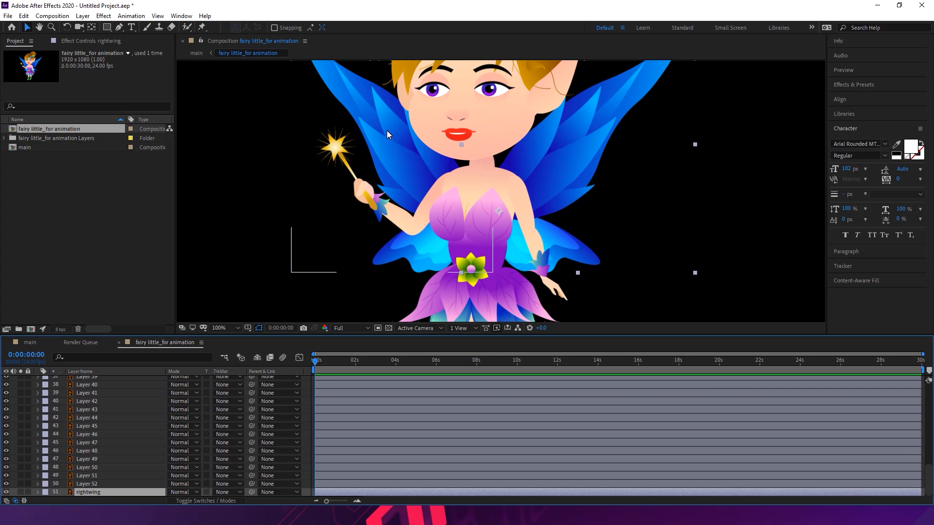
Rename the wand-side wing's layer (Layer 52) as leftwing
{"action": "left_click", "coordinate": [387, 130]}
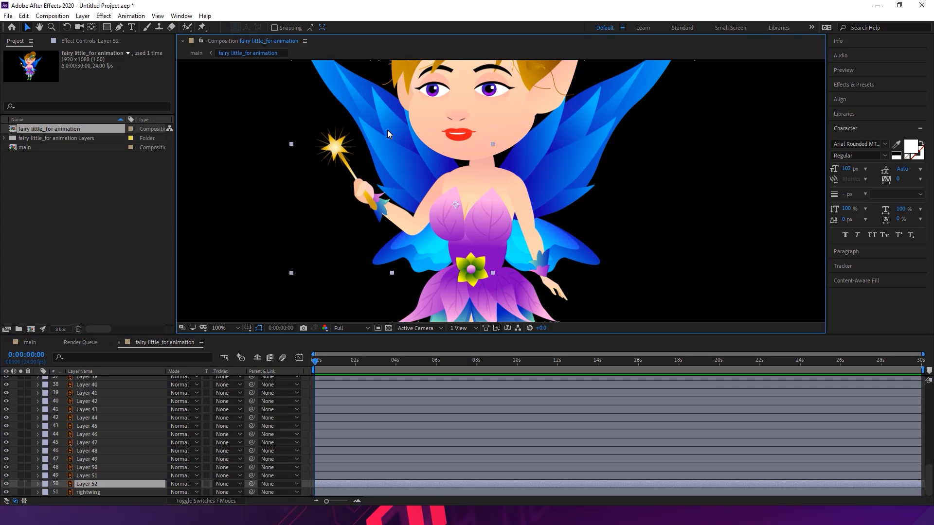
{"action": "left_click", "coordinate": [104, 478]}
{"action": "left_click", "coordinate": [103, 485]}
{"action": "key", "text": "Return"}
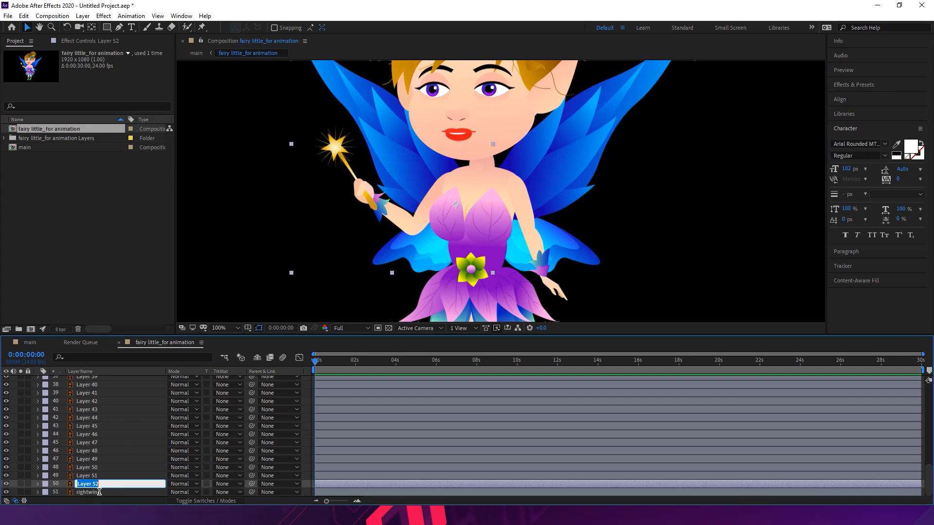
{"action": "type", "text": "lef"}
{"action": "key", "text": "Return"}
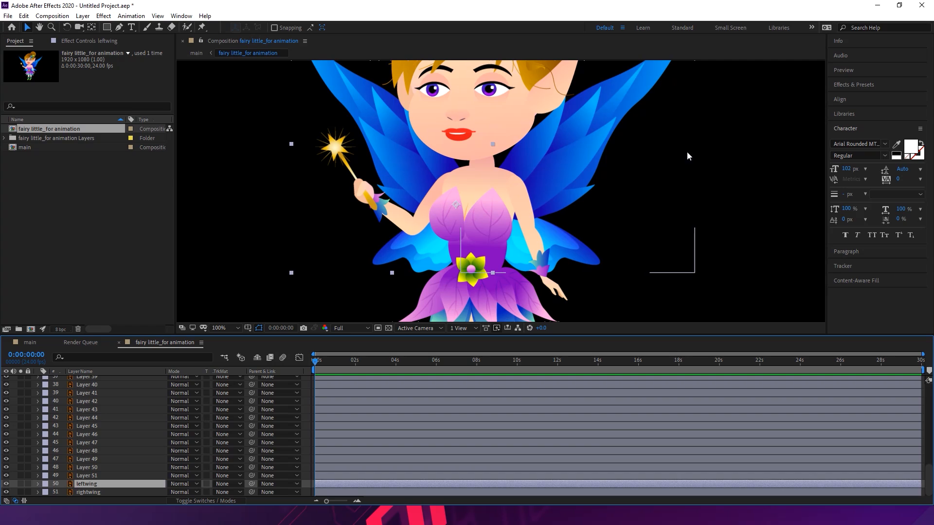
{"action": "left_click", "coordinate": [723, 185]}
{"action": "left_click_drag", "start_coordinate": [658, 246], "coordinate": [684, 193]}
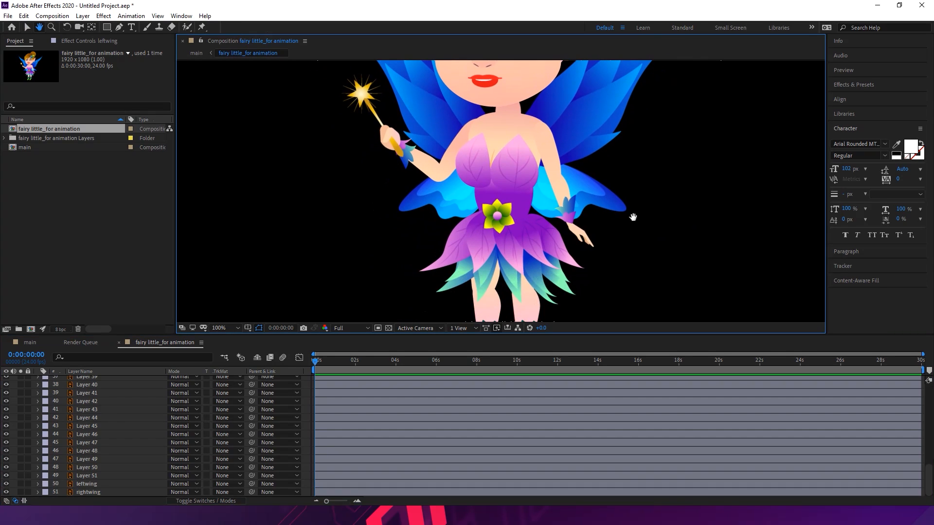
{"action": "left_click", "coordinate": [504, 163]}
{"action": "scroll", "coordinate": [222, 451], "scroll_direction": "up", "scroll_amount": 2}
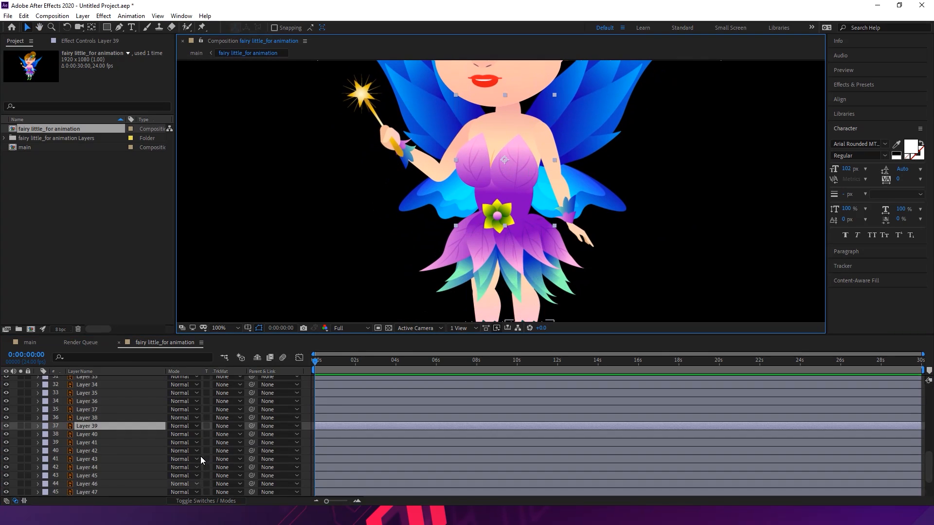
{"action": "key", "text": "Return"}
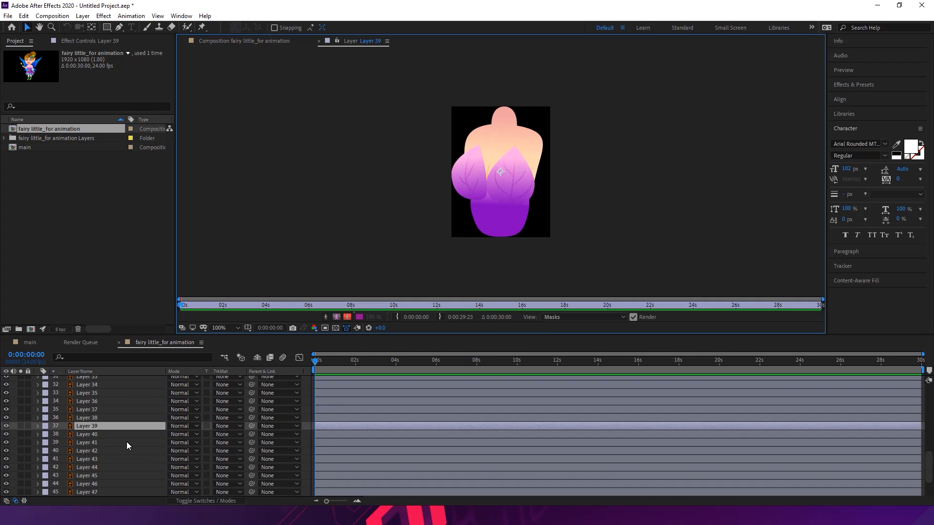
{"action": "key", "text": "ctrl+z"}
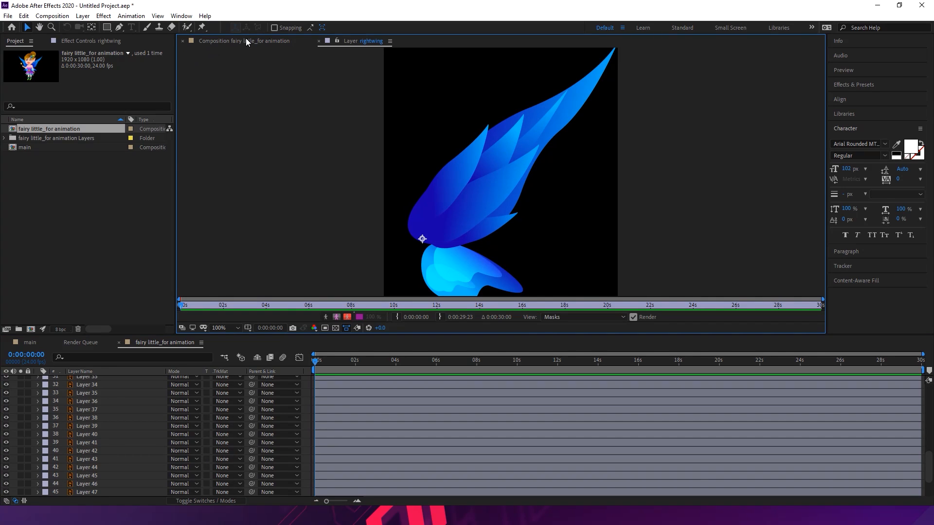
{"action": "left_click", "coordinate": [317, 41]}
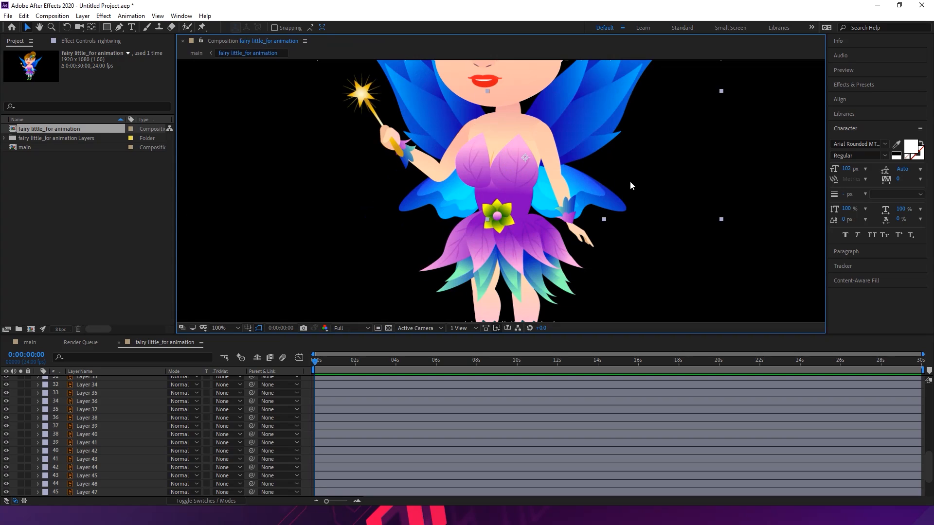
Rename the layer of the fairy's upper body (Layer 39) as torso
{"action": "left_click", "coordinate": [492, 176]}
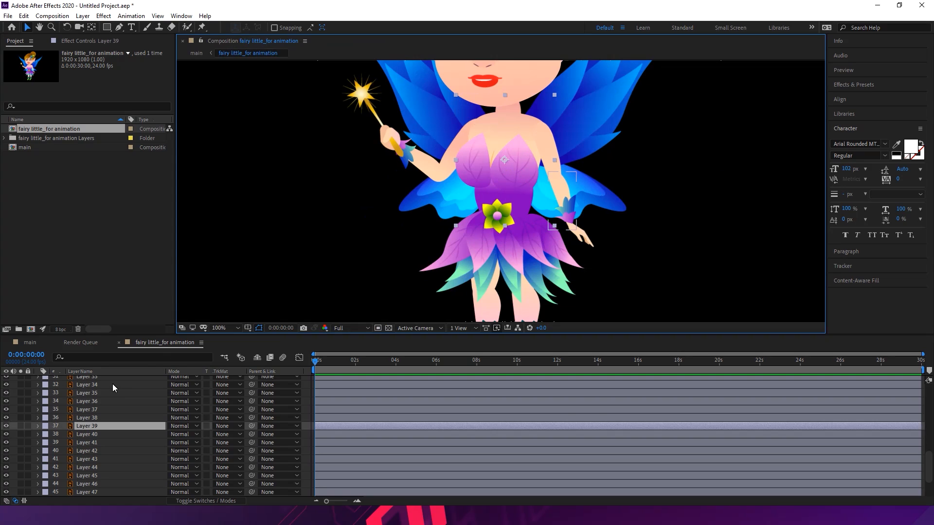
{"action": "left_click", "coordinate": [86, 427]}
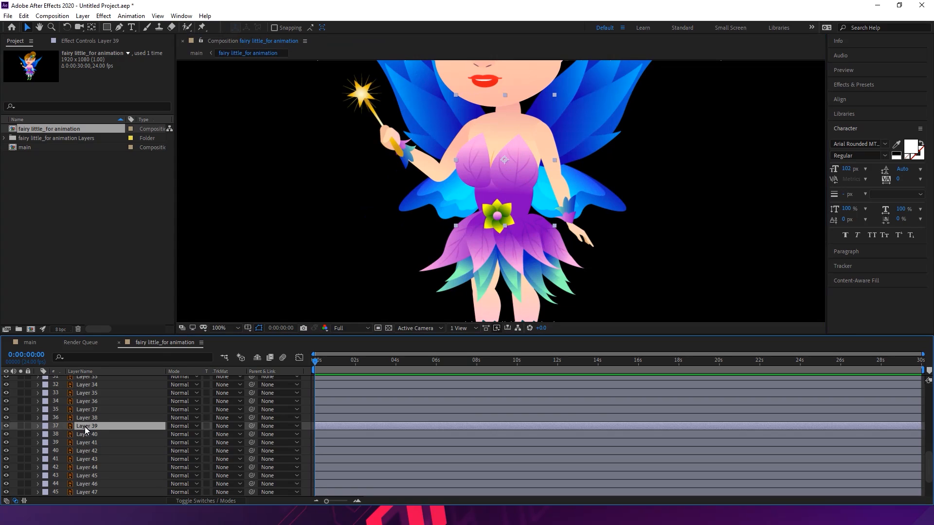
{"action": "key", "text": "Return"}
{"action": "type", "text": "torso"}
{"action": "key", "text": "Return"}
Rename the layer of the skirt's purple upper leaves (Layer 36) as leaveslayer1
{"action": "left_click", "coordinate": [728, 223]}
{"action": "left_click_drag", "start_coordinate": [694, 252], "coordinate": [660, 188]}
{"action": "left_click", "coordinate": [431, 180]}
{"action": "left_click", "coordinate": [77, 401]}
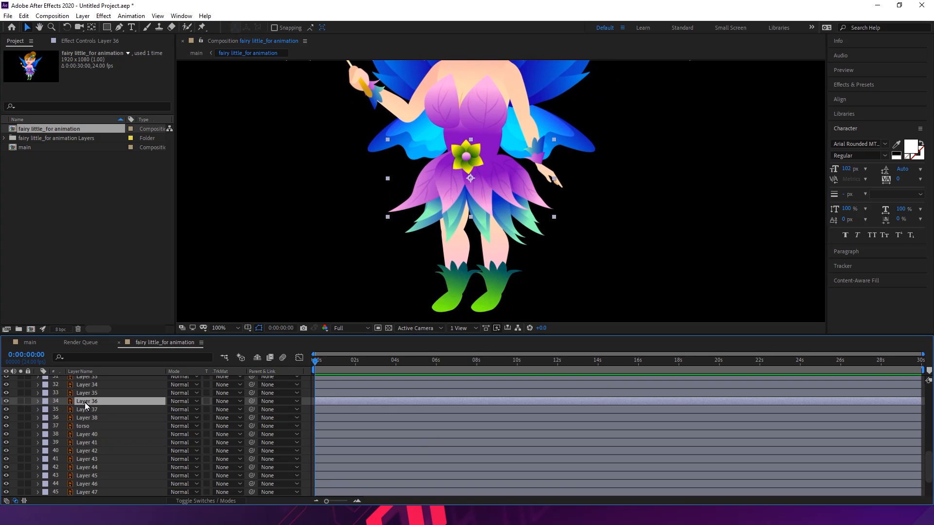
{"action": "key", "text": "Return"}
{"action": "type", "text": "frock"}
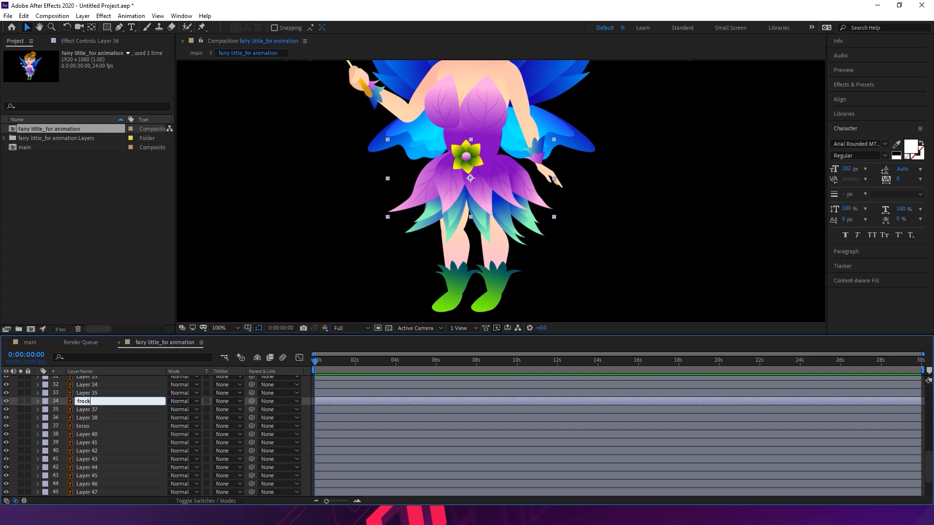
{"action": "key", "text": "BackSpace"}
{"action": "key", "text": "BackSpace"}
{"action": "type", "text": "leaveslayer1"}
{"action": "key", "text": "Return"}
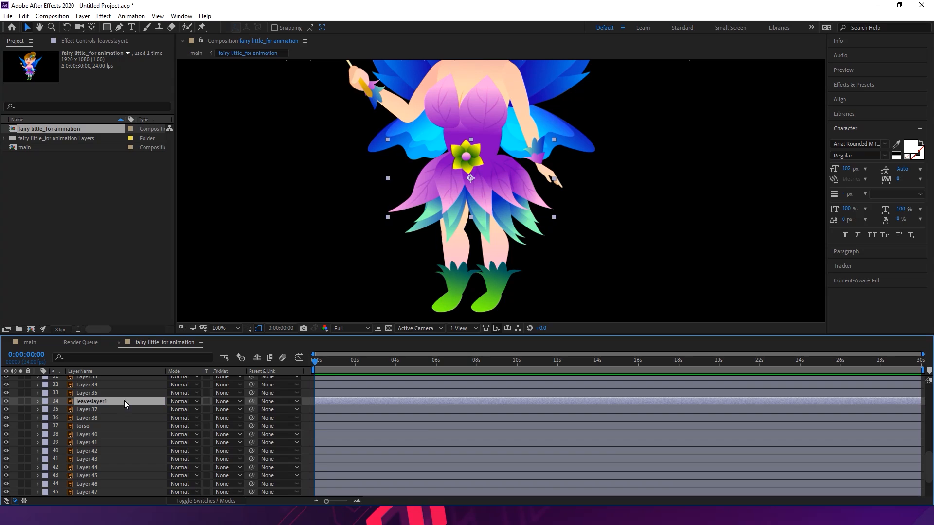
Rename the layer of the skirt's middle blue-green leaves (Layer 41) as leaveslayer2
{"action": "left_click", "coordinate": [101, 410]}
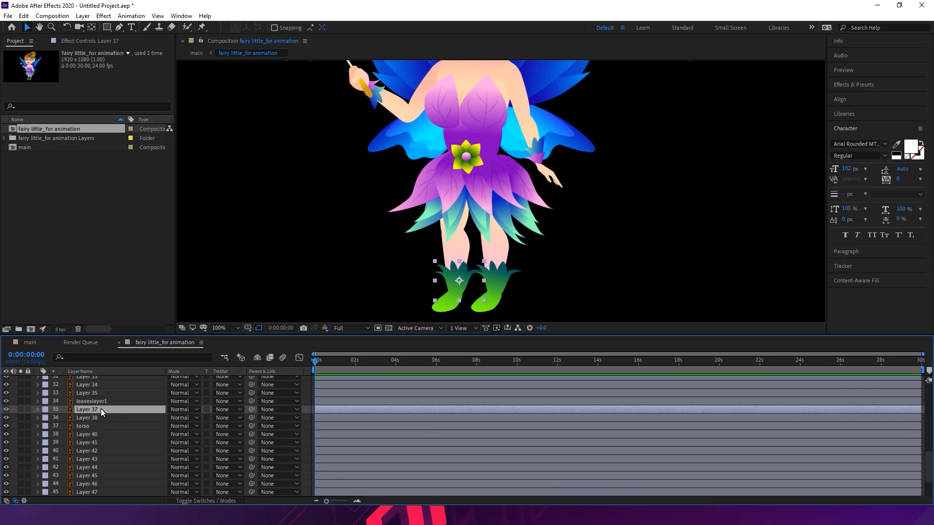
{"action": "left_click", "coordinate": [427, 220]}
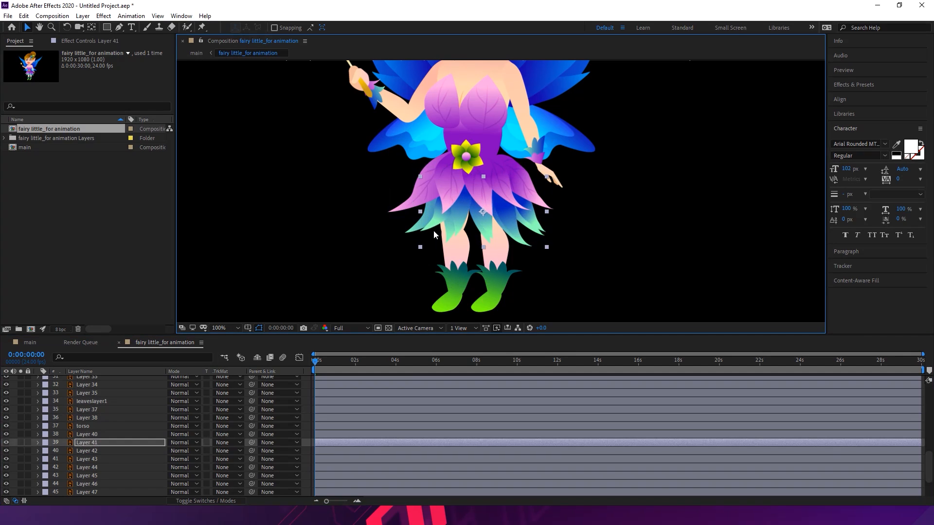
{"action": "key", "text": "ctrl+z"}
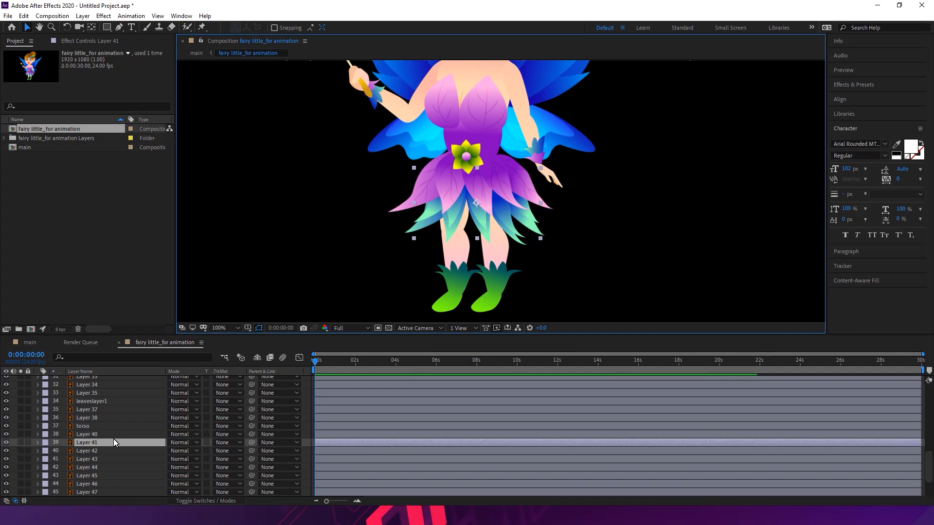
{"action": "left_click", "coordinate": [111, 440]}
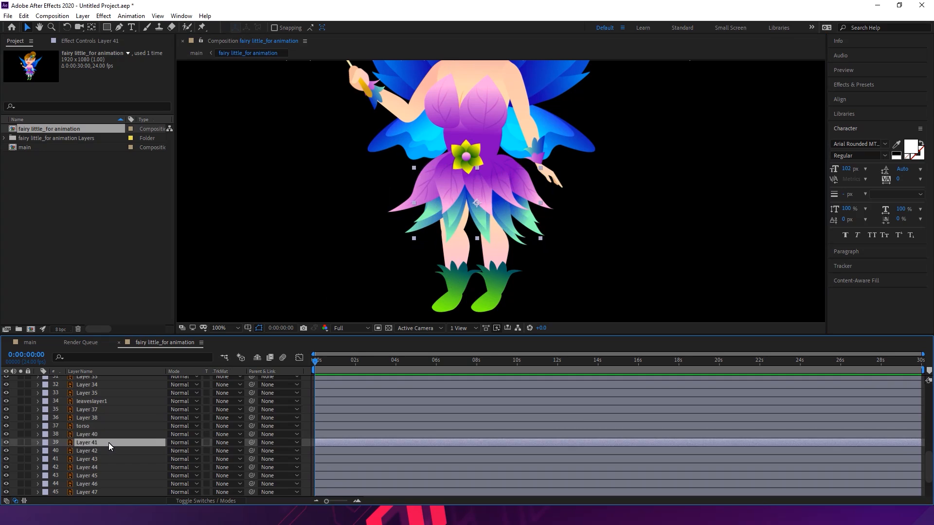
{"action": "key", "text": "Return"}
{"action": "type", "text": "leaveslaye"}
{"action": "key", "text": "Return"}
Rename the layer of the skirt's lowest blue-green leaves (Layer 42) as leaveslayer3
{"action": "key", "text": "ctrl+Down"}
{"action": "left_click_drag", "start_coordinate": [421, 249], "coordinate": [407, 241]}
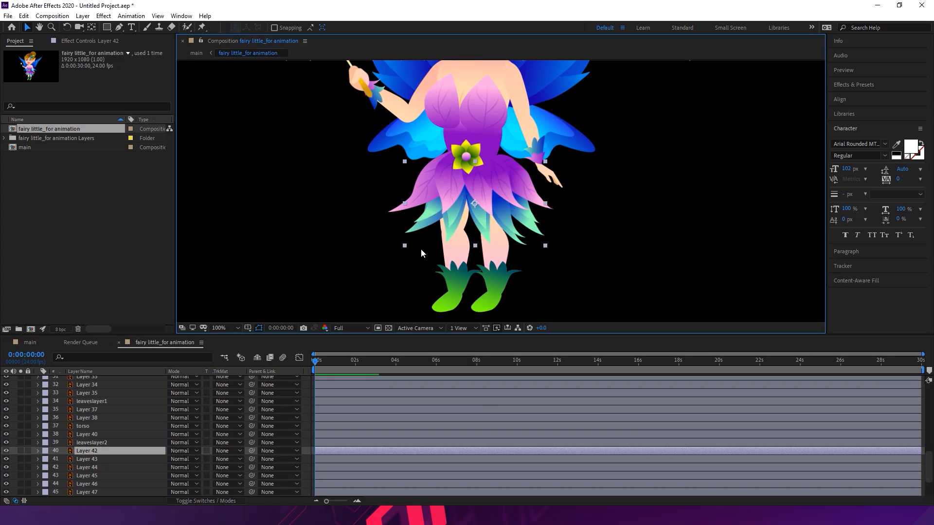
{"action": "left_click", "coordinate": [107, 451]}
{"action": "key", "text": "Return"}
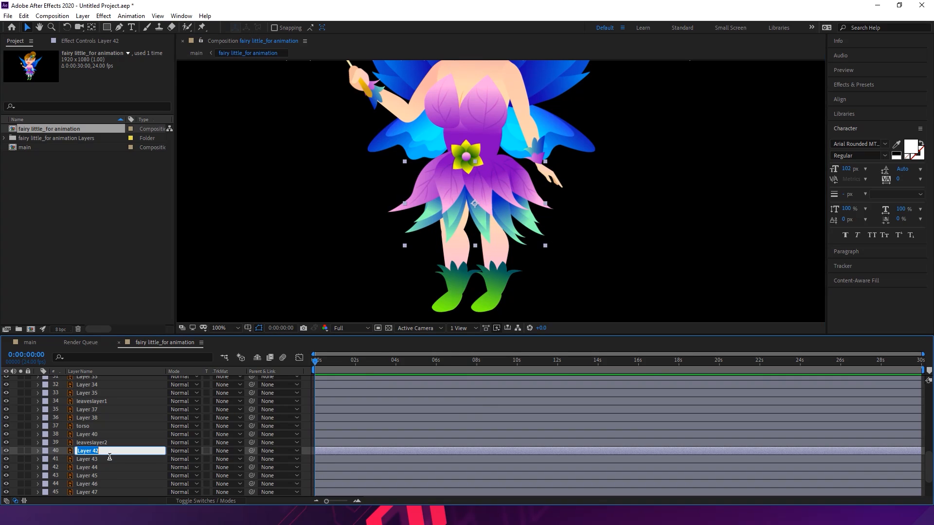
{"action": "type", "text": "leaveslayer3"}
{"action": "key", "text": "Return"}
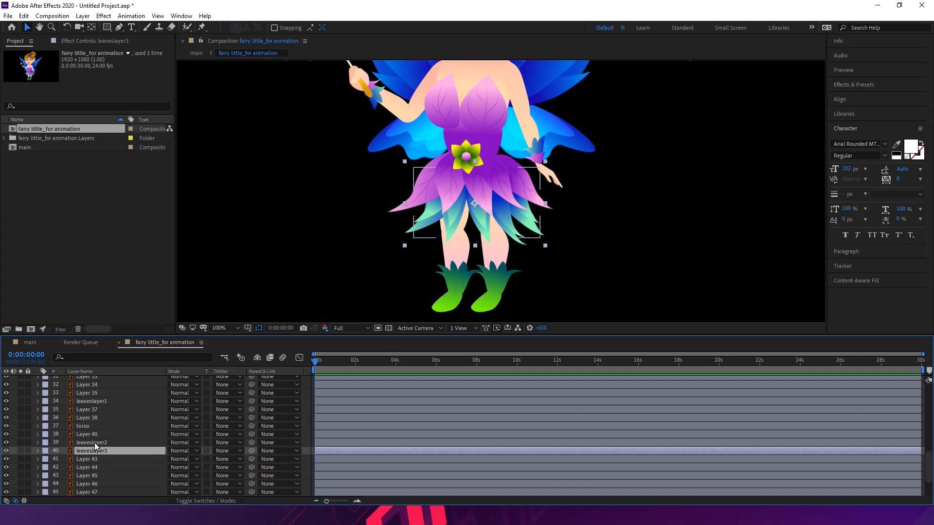
Move leaveslayer2 and leaveslayer3 directly below leaveslayer1 in the layer order
{"action": "left_click", "coordinate": [94, 443], "text": "ctrl"}
{"action": "left_click_drag", "start_coordinate": [98, 443], "coordinate": [94, 404]}
{"action": "left_click", "coordinate": [110, 405]}
{"action": "left_click", "coordinate": [110, 410]}
{"action": "left_click", "coordinate": [109, 416]}
{"action": "left_click", "coordinate": [633, 250]}
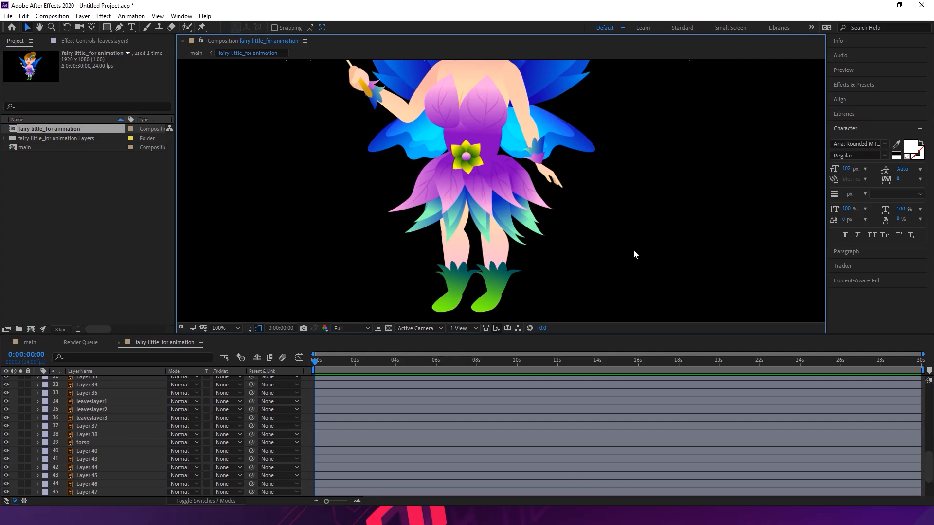
{"action": "left_click", "coordinate": [468, 157]}
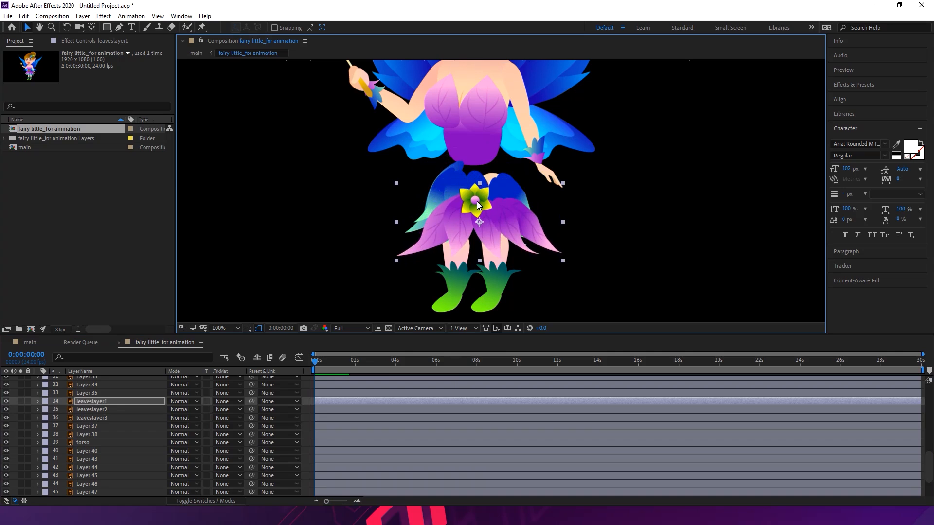
{"action": "left_click", "coordinate": [588, 227]}
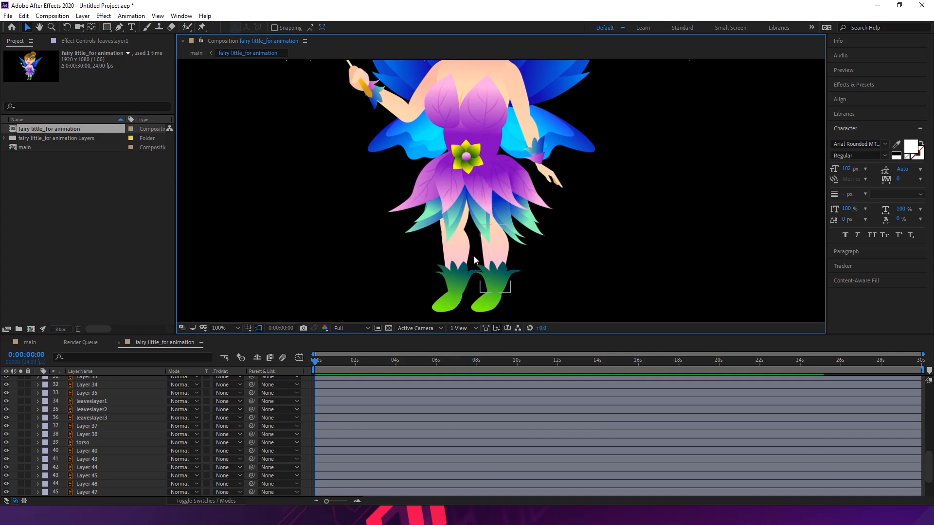
{"action": "left_click", "coordinate": [495, 238]}
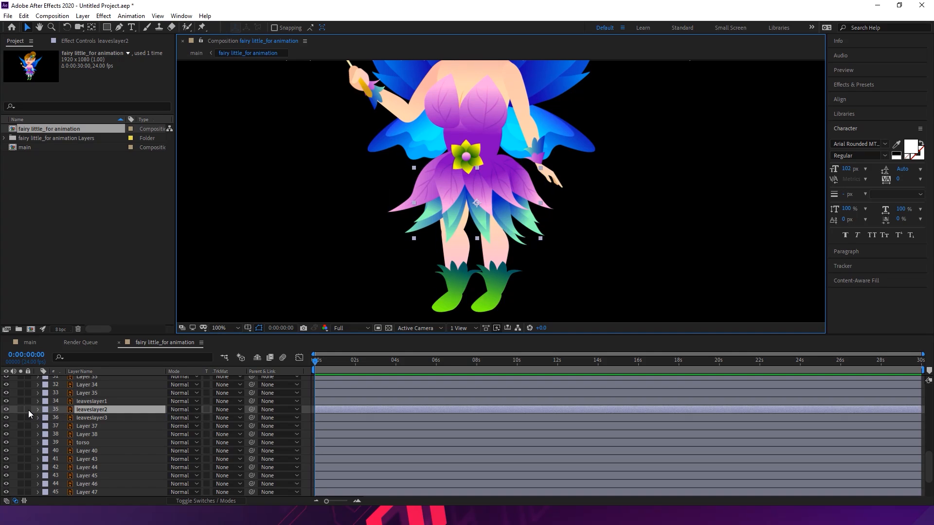
{"action": "left_click", "coordinate": [498, 217]}
{"action": "left_click", "coordinate": [506, 228]}
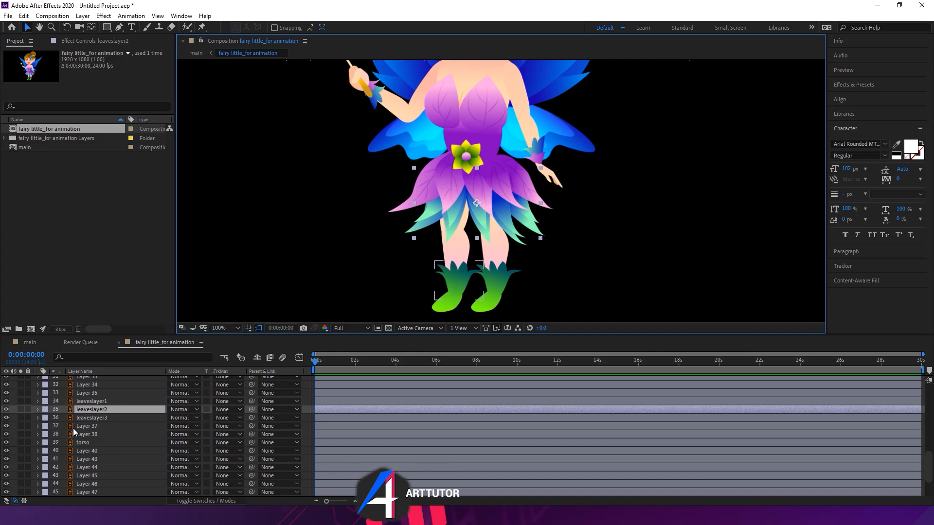
Lock the leaveslayer1, leaveslayer2 and leaveslayer3 layers
{"action": "left_click", "coordinate": [85, 400], "text": "ctrl"}
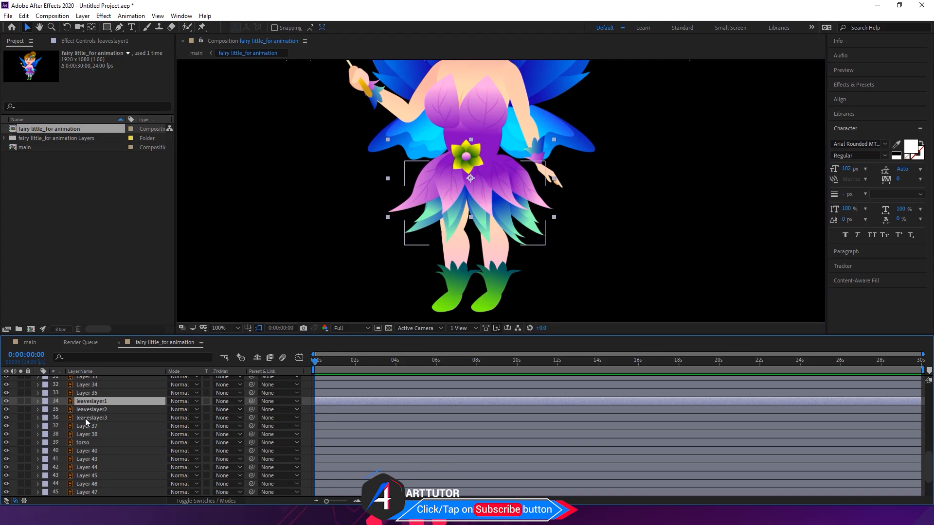
{"action": "left_click", "coordinate": [86, 418], "text": "ctrl"}
{"action": "left_click_drag", "start_coordinate": [28, 401], "coordinate": [29, 418]}
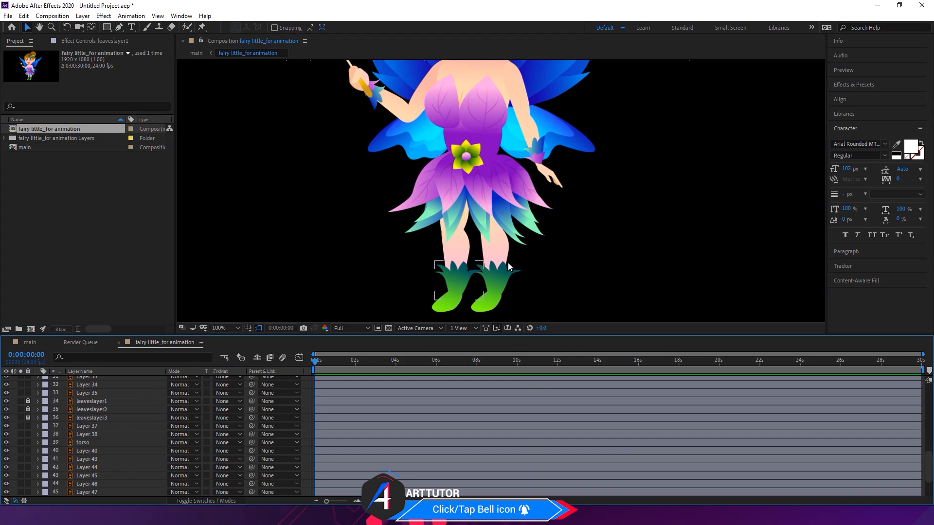
{"action": "left_click", "coordinate": [615, 228]}
Rename the layer of the upper leg on the side away from the wand (Layer 47) as rightupperleg
{"action": "left_click", "coordinate": [497, 227]}
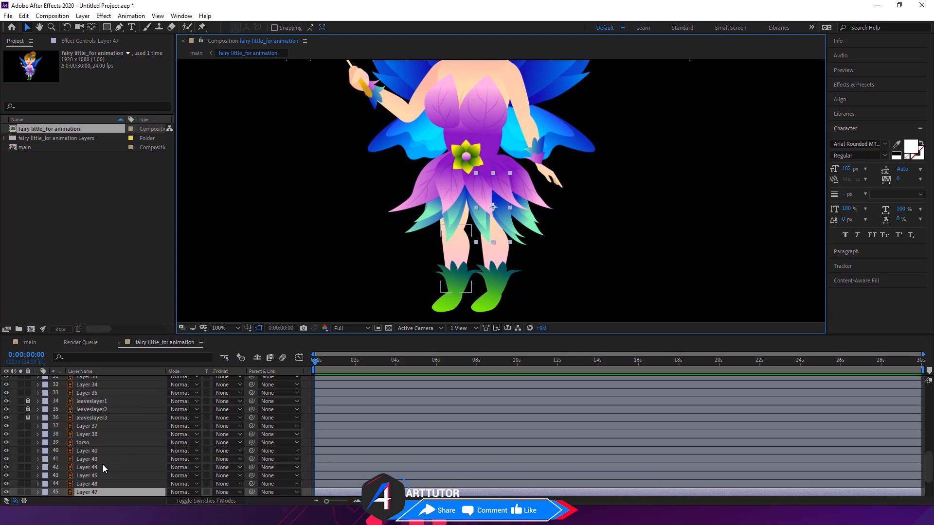
{"action": "scroll", "coordinate": [103, 463], "scroll_direction": "down", "scroll_amount": 3}
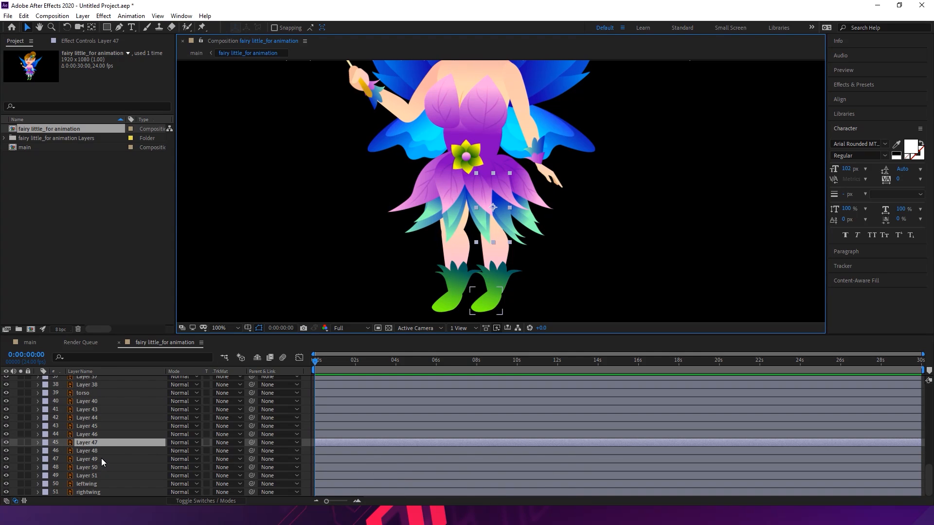
{"action": "left_click", "coordinate": [101, 442]}
{"action": "key", "text": "Return"}
{"action": "type", "text": "rightupperleg"}
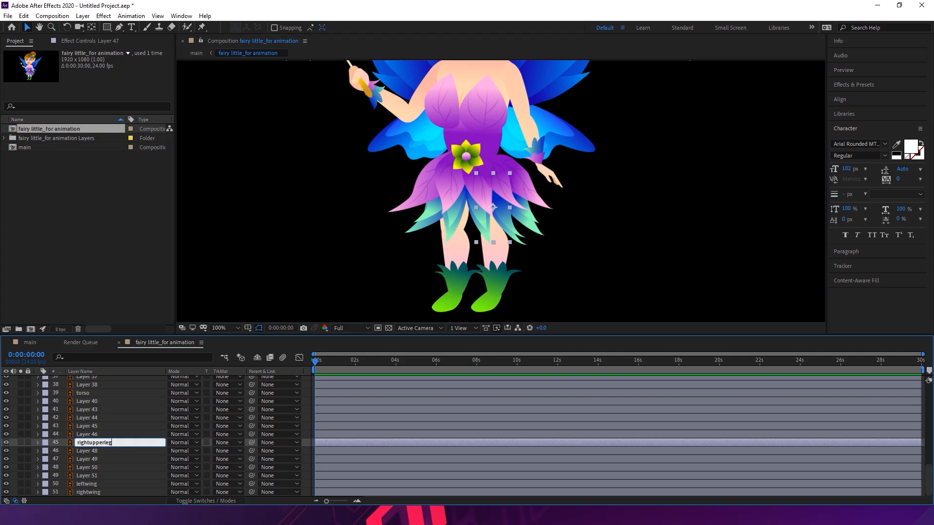
{"action": "key", "text": "Return"}
Try moving the lower leg and sock on the side away from the wand, undoing each test move
{"action": "key", "text": "space"}
{"action": "left_click_drag", "start_coordinate": [633, 234], "coordinate": [579, 129]}
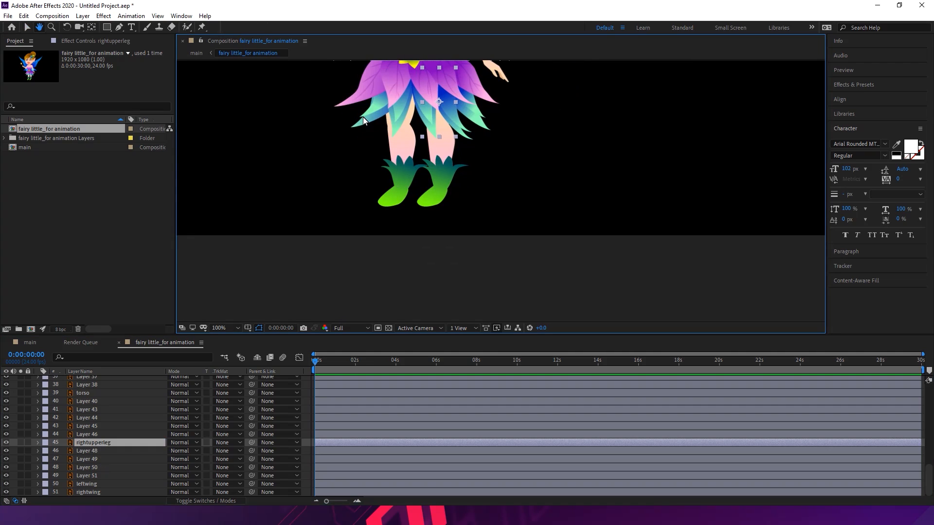
{"action": "left_click", "coordinate": [446, 149]}
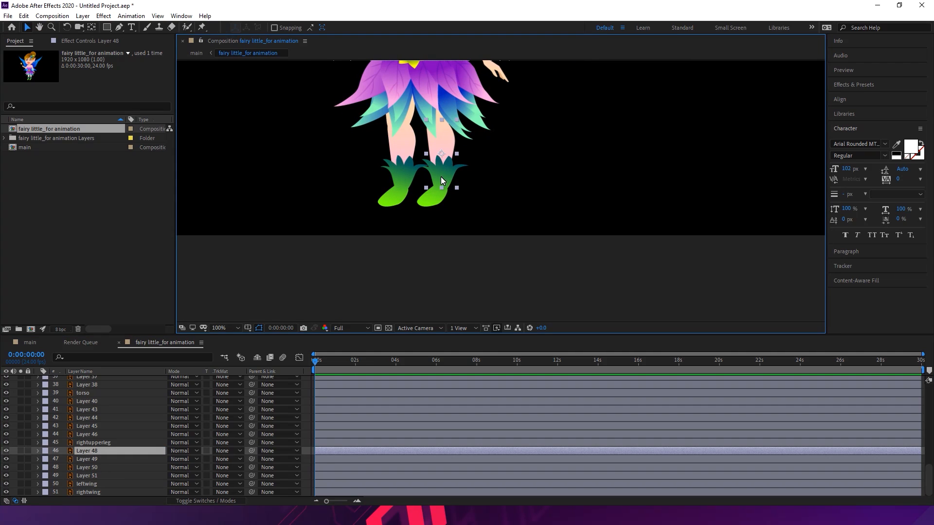
{"action": "left_click_drag", "start_coordinate": [442, 168], "coordinate": [480, 164]}
{"action": "key", "text": "ctrl+z"}
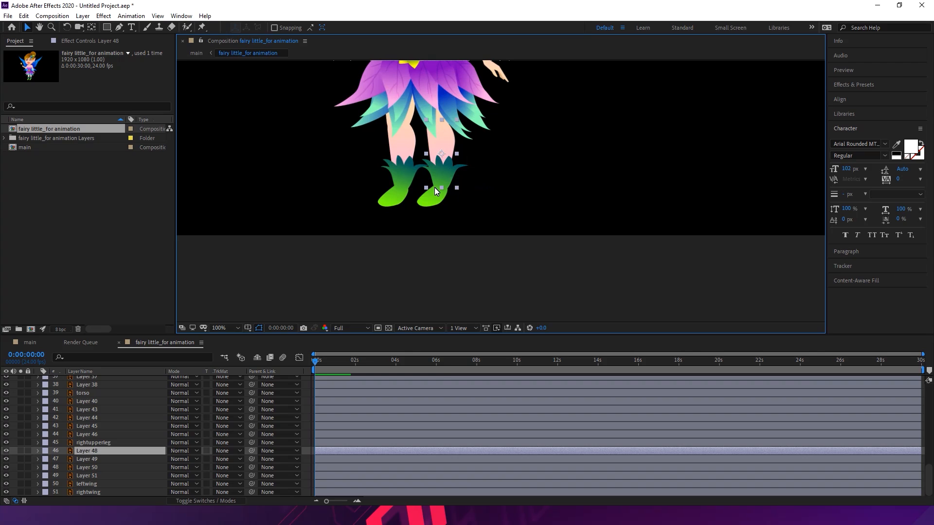
{"action": "left_click", "coordinate": [460, 176]}
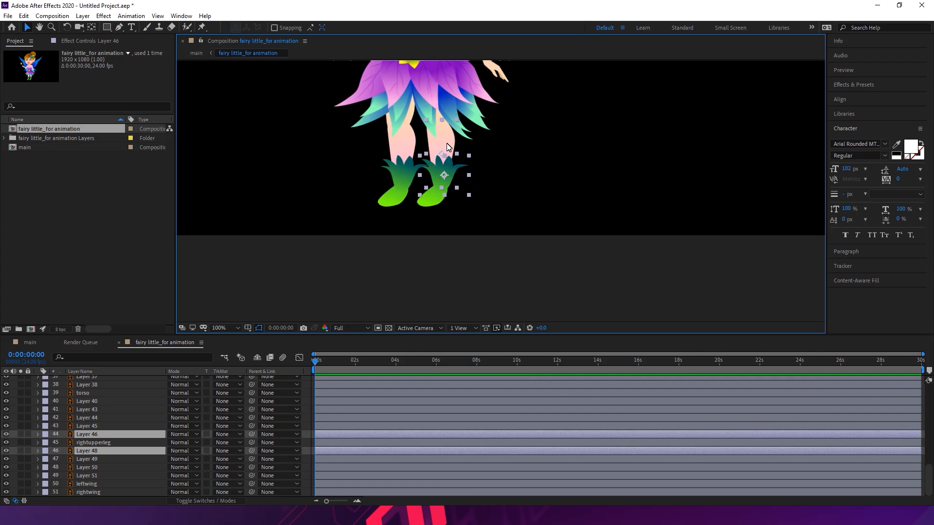
{"action": "left_click_drag", "start_coordinate": [449, 146], "coordinate": [489, 147]}
{"action": "key", "text": "ctrl+z"}
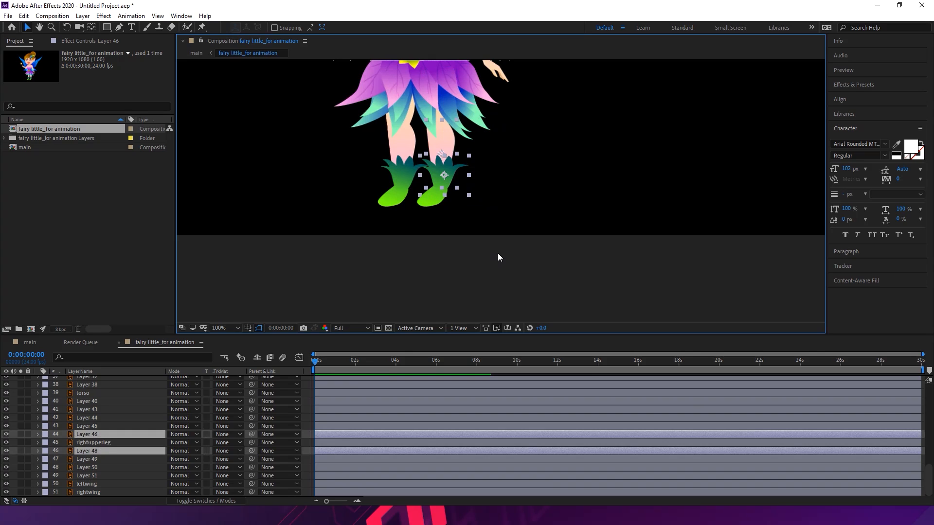
{"action": "key", "text": "period"}
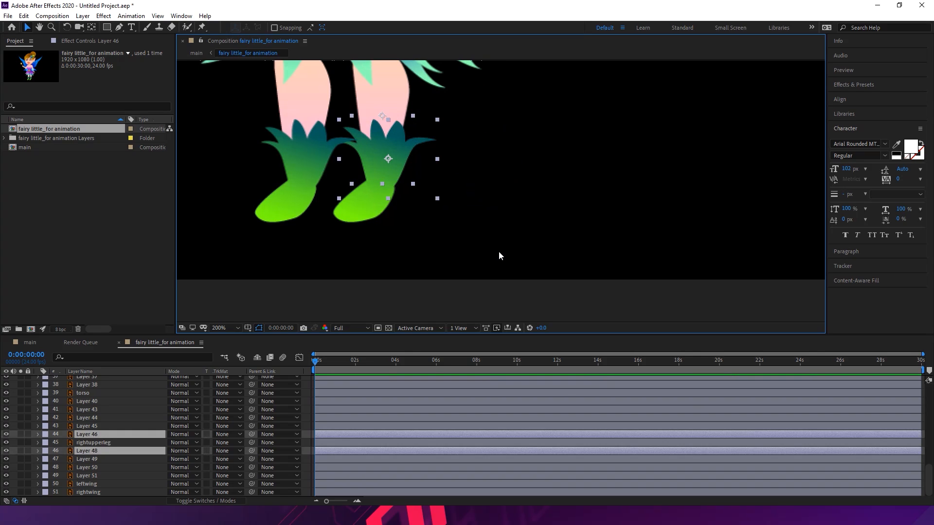
{"action": "right_click", "coordinate": [96, 434]}
{"action": "key", "text": "Escape"}
{"action": "key", "text": "comma"}
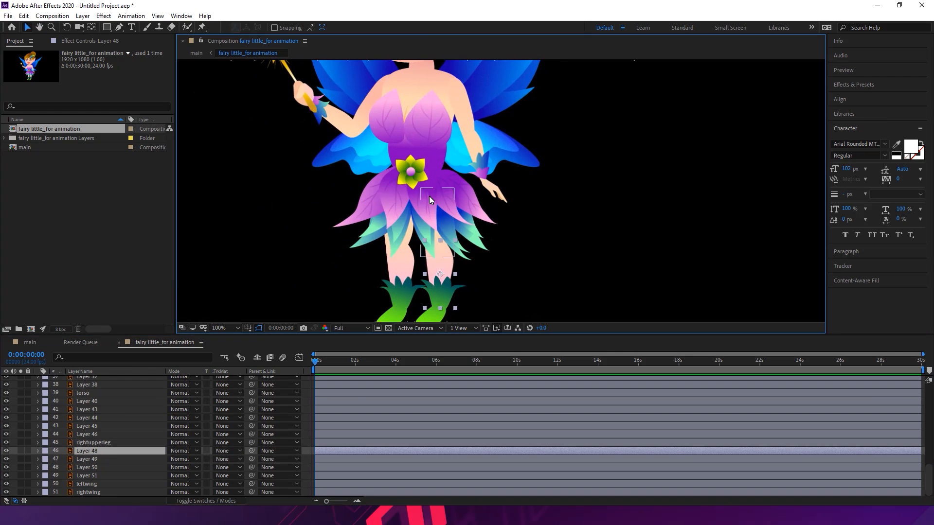
Move the anchor points of leaveslayer1 and leaveslayer2 up towards the waist and lock the leaf layers again
{"action": "left_click", "coordinate": [372, 194]}
{"action": "left_click", "coordinate": [92, 27]}
{"action": "left_click_drag", "start_coordinate": [415, 193], "coordinate": [412, 171]}
{"action": "left_click", "coordinate": [92, 409]}
{"action": "left_click_drag", "start_coordinate": [421, 218], "coordinate": [416, 195]}
{"action": "left_click", "coordinate": [91, 418]}
{"action": "left_click", "coordinate": [92, 401], "text": "shift"}
{"action": "key", "text": "ctrl+l"}
Isolate the rightupperleg layer temporarily and move its anchor point to the hip end of the thigh
{"action": "left_click", "coordinate": [93, 492]}
{"action": "scroll", "coordinate": [85, 481], "scroll_direction": "down", "scroll_amount": 1}
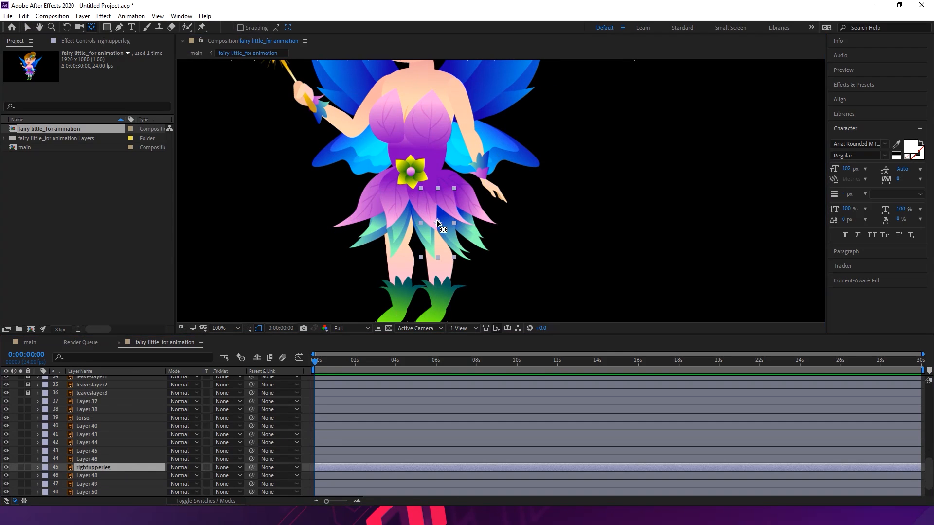
{"action": "left_click", "coordinate": [20, 468]}
{"action": "left_click_drag", "start_coordinate": [440, 192], "coordinate": [439, 196]}
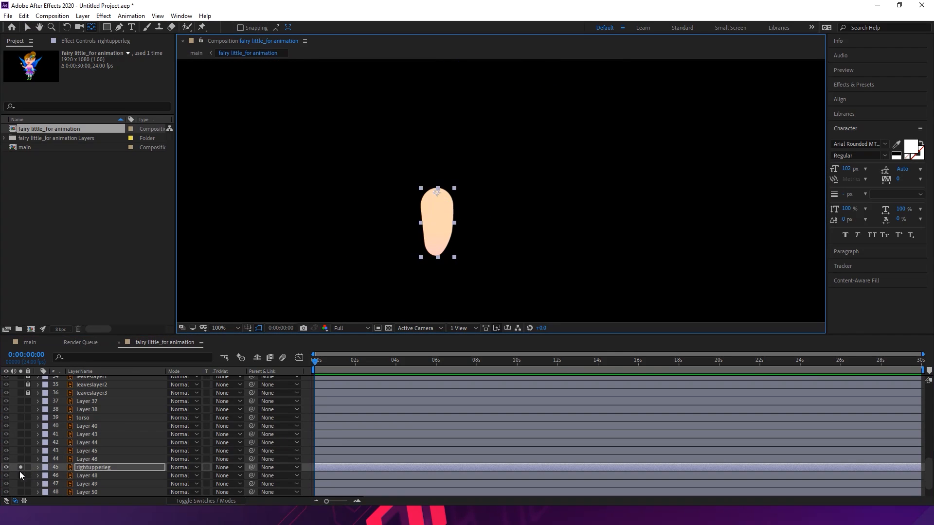
{"action": "left_click", "coordinate": [20, 467]}
{"action": "left_click_drag", "start_coordinate": [588, 230], "coordinate": [585, 225]}
Move the anchor point of the wand-side upper leg (Layer 43) to its hip end and rename the layer as leftupperleg
{"action": "key", "text": "v"}
{"action": "left_click", "coordinate": [408, 232]}
{"action": "left_click", "coordinate": [20, 435]}
{"action": "key", "text": "y"}
{"action": "left_click_drag", "start_coordinate": [397, 217], "coordinate": [396, 187]}
{"action": "left_click", "coordinate": [21, 435]}
{"action": "key", "text": "v"}
{"action": "key", "text": "Return"}
{"action": "type", "text": "leftupperleg"}
{"action": "left_click", "coordinate": [541, 185]}
Move the anchor point of the lower leg away from the wand (Layer 48) up to the knee and rename the layer as rightlowerleg
{"action": "left_click_drag", "start_coordinate": [542, 185], "coordinate": [507, 92]}
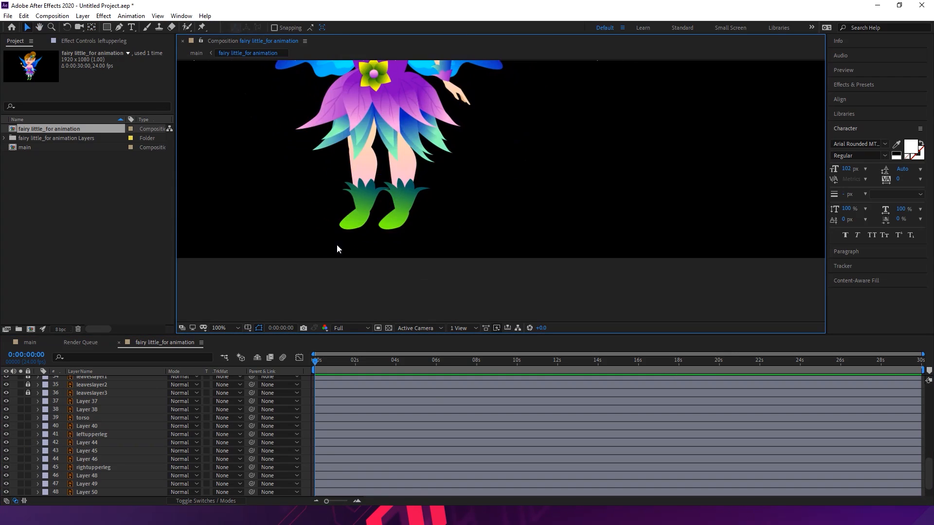
{"action": "scroll", "coordinate": [370, 156], "scroll_direction": "up", "scroll_amount": 1}
{"action": "left_click_drag", "start_coordinate": [368, 150], "coordinate": [480, 215]}
{"action": "left_click", "coordinate": [408, 204]}
{"action": "left_click", "coordinate": [95, 31]}
{"action": "left_click_drag", "start_coordinate": [405, 218], "coordinate": [402, 164]}
{"action": "key", "text": "v"}
{"action": "key", "text": "Return"}
{"action": "type", "text": "rightlowerleg"}
{"action": "key", "text": "Return"}
Rename the layer of the leafy sock on the side away from the wand (Layer 46) as rightsocks
{"action": "left_click", "coordinate": [424, 253]}
{"action": "scroll", "coordinate": [425, 253], "scroll_direction": "up", "scroll_amount": 1}
{"action": "left_click_drag", "start_coordinate": [478, 246], "coordinate": [570, 163]}
{"action": "scroll", "coordinate": [569, 163], "scroll_direction": "down", "scroll_amount": 1}
{"action": "left_click", "coordinate": [101, 460]}
{"action": "key", "text": "Return"}
{"action": "type", "text": "rightsocks"}
{"action": "key", "text": "Return"}
Rename the layer of the foot on the side away from the wand (Layer 49) as rightfoot
{"action": "double_click", "coordinate": [423, 275]}
{"action": "left_click", "coordinate": [319, 41]}
{"action": "key", "text": "Return"}
{"action": "type", "text": "rightfoot"}
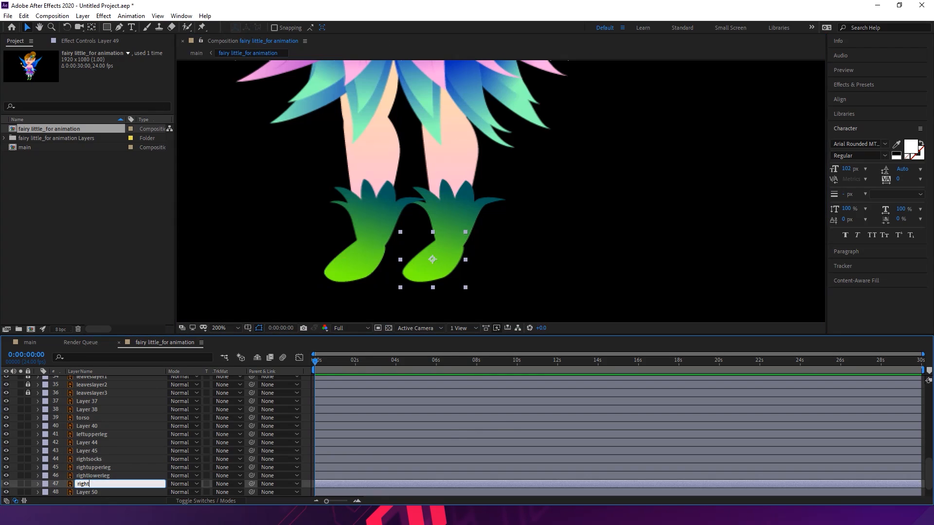
{"action": "key", "text": "Return"}
Move the anchor point of the wand-side lower leg (Layer 44) to the knee and rename the layer as leftlowerleg
{"action": "left_click", "coordinate": [372, 161]}
{"action": "left_click", "coordinate": [91, 28]}
{"action": "left_click", "coordinate": [101, 436]}
{"action": "left_click", "coordinate": [101, 443]}
{"action": "key", "text": "Return"}
{"action": "type", "text": "leftlowerleg"}
{"action": "key", "text": "Return"}
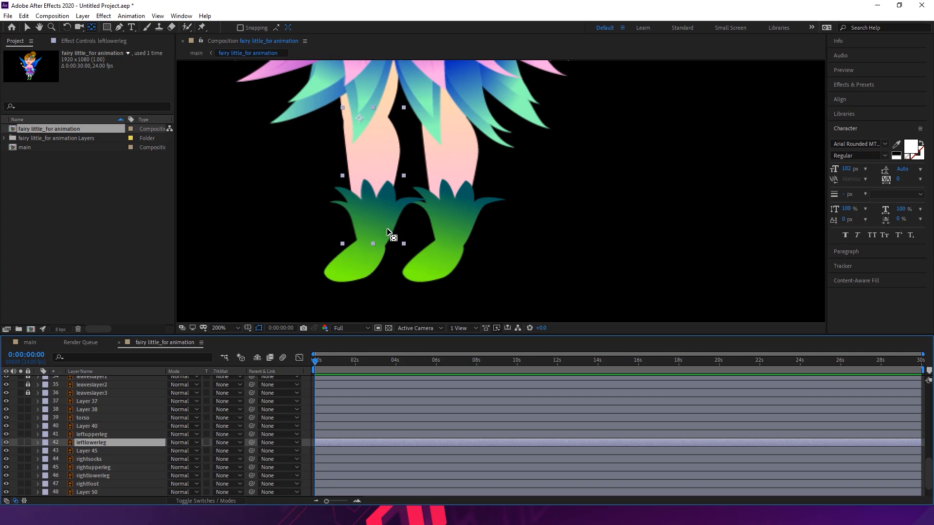
Rename the layer of the wand-side leafy sock (Layer 37) as leftsocks
{"action": "left_click", "coordinate": [378, 217]}
{"action": "left_click", "coordinate": [455, 237]}
{"action": "left_click", "coordinate": [115, 402]}
{"action": "key", "text": "Return"}
{"action": "type", "text": "leftsocks"}
{"action": "key", "text": "Return"}
Move the anchor points of both foot layers up to the ankles
{"action": "left_click_drag", "start_coordinate": [355, 260], "coordinate": [375, 245]}
{"action": "left_click", "coordinate": [433, 260]}
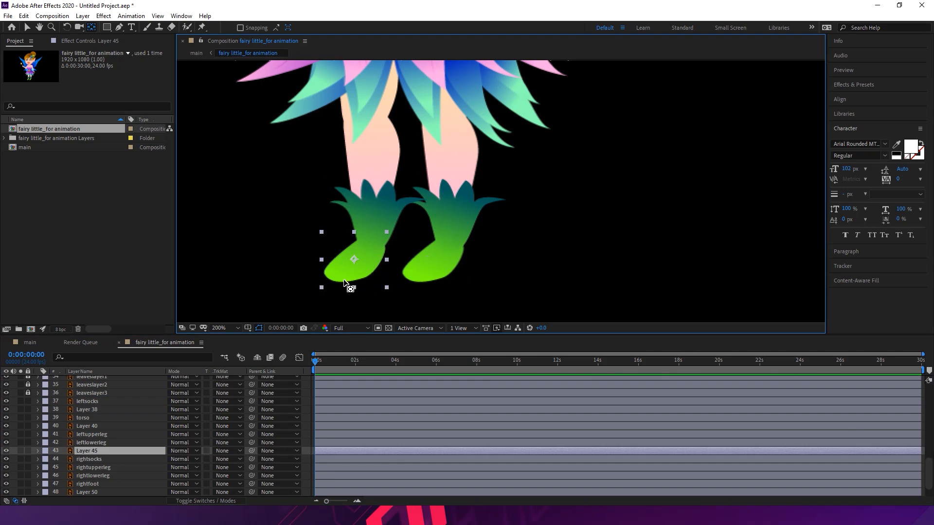
{"action": "left_click_drag", "start_coordinate": [433, 259], "coordinate": [453, 245]}
Rename the layer of the wand-side foot (Layer 45) as leftfoot
{"action": "left_click", "coordinate": [111, 451]}
{"action": "key", "text": "Return"}
{"action": "type", "text": "leftfoot"}
{"action": "key", "text": "Return"}
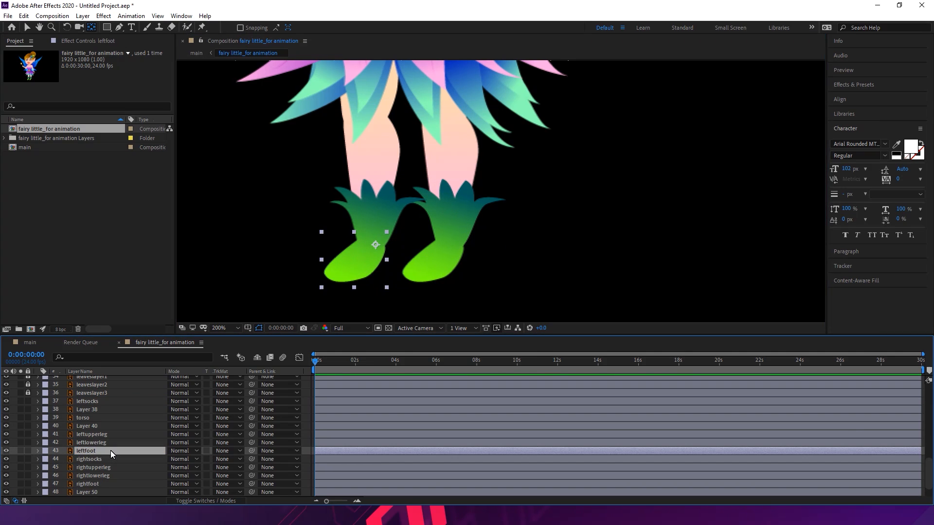
Move the anchor point of the upper arm on the side away from the wand (Layer 35) to the shoulder
{"action": "key", "text": "h"}
{"action": "scroll", "coordinate": [494, 198], "scroll_direction": "down", "scroll_amount": 2}
{"action": "left_click_drag", "start_coordinate": [640, 212], "coordinate": [598, 340]}
{"action": "scroll", "coordinate": [612, 197], "scroll_direction": "up", "scroll_amount": 1}
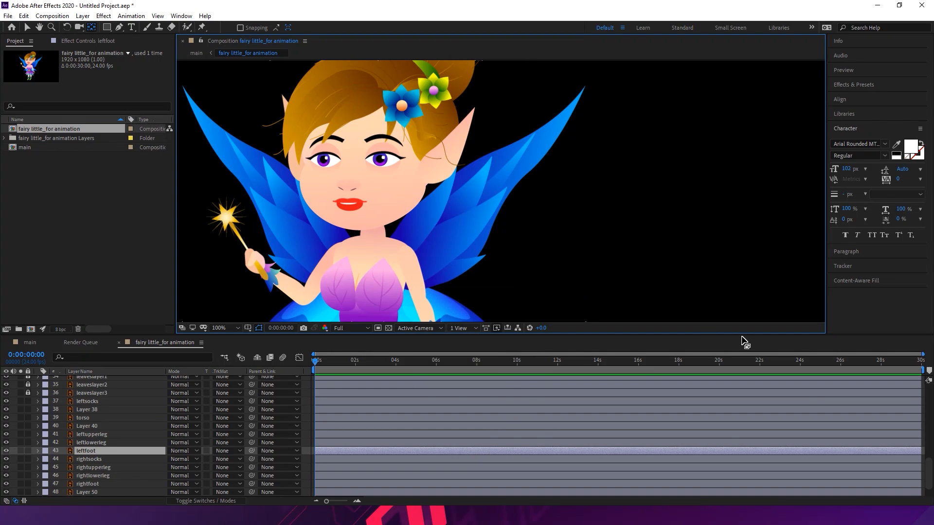
{"action": "left_click_drag", "start_coordinate": [562, 318], "coordinate": [623, 219]}
{"action": "left_click", "coordinate": [474, 190]}
{"action": "left_click_drag", "start_coordinate": [474, 180], "coordinate": [470, 153]}
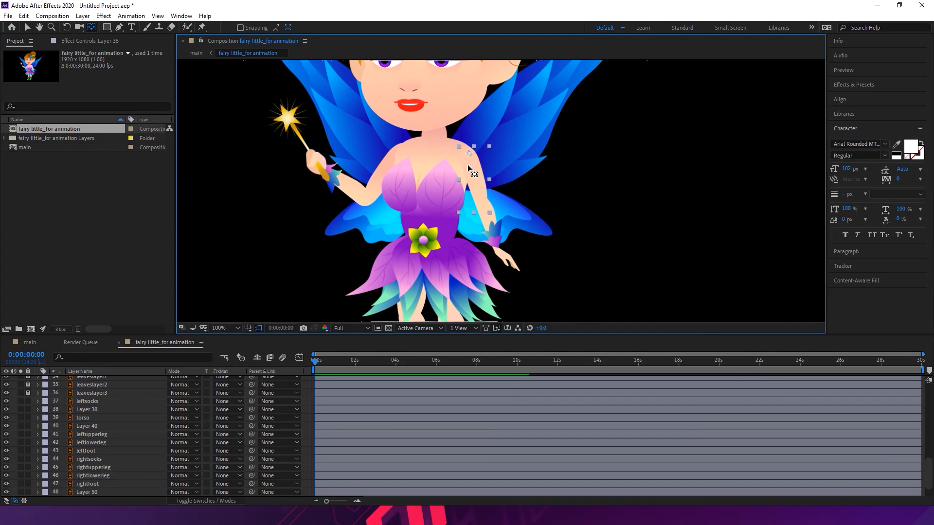
Rename the layer of the upper arm away from the wand (Layer 35) as rightupperhand
{"action": "scroll", "coordinate": [137, 465], "scroll_direction": "up", "scroll_amount": 4}
{"action": "left_click", "coordinate": [137, 466]}
{"action": "key", "text": "Return"}
{"action": "type", "text": "rightupperhand"}
{"action": "key", "text": "Return"}
Rename the layer of the forearm on the side away from the wand (Layer 33) as rightlowerhand
{"action": "left_click", "coordinate": [486, 209]}
{"action": "left_click", "coordinate": [90, 452]}
{"action": "key", "text": "Return"}
{"action": "type", "text": "rightlowerhand"}
{"action": "key", "text": "Return"}
Rename the layer of the hand on the side away from the wand (Layer 34) as rightpalm
{"action": "left_click", "coordinate": [502, 256]}
{"action": "left_click", "coordinate": [97, 459]}
{"action": "key", "text": "Return"}
{"action": "type", "text": "rightpalm"}
{"action": "key", "text": "Return"}
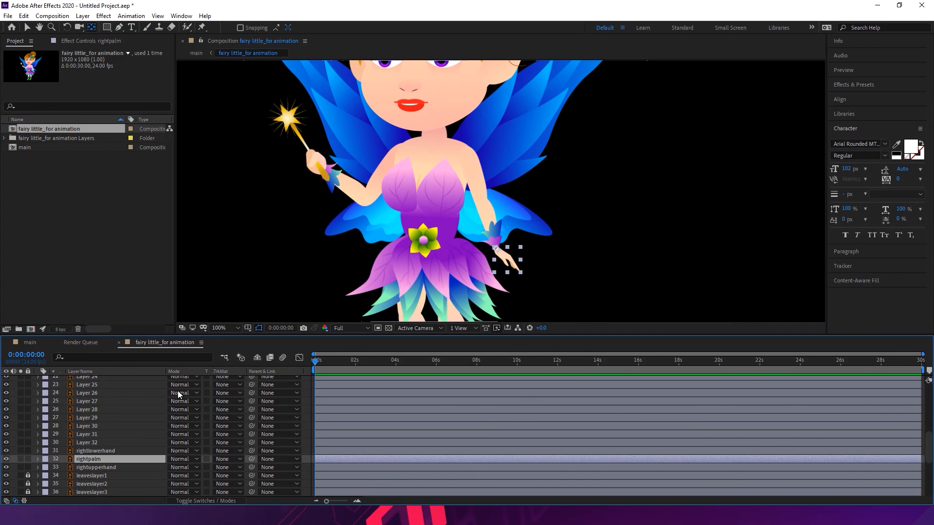
Move the anchor point of the wand-side upper arm to the shoulder and rename its layer as leftupperhand
{"action": "left_click", "coordinate": [380, 170]}
{"action": "left_click_drag", "start_coordinate": [386, 176], "coordinate": [400, 150]}
{"action": "scroll", "coordinate": [146, 477], "scroll_direction": "down", "scroll_amount": 4}
{"action": "left_click", "coordinate": [111, 496]}
{"action": "key", "text": "Return"}
{"action": "type", "text": "leftupperhand"}
Rename the layer of the wand-side forearm (Layer 32) as leftlowerhand
{"action": "left_click", "coordinate": [357, 191]}
{"action": "scroll", "coordinate": [100, 428], "scroll_direction": "up", "scroll_amount": 3}
{"action": "left_click", "coordinate": [95, 420]}
{"action": "key", "text": "Return"}
{"action": "type", "text": "leftlowerhand"}
Rename the layer of the magic wand (Layer 31) as magicwand
{"action": "left_click", "coordinate": [308, 166]}
{"action": "left_click", "coordinate": [104, 411]}
{"action": "key", "text": "Return"}
{"action": "key", "text": "Return"}
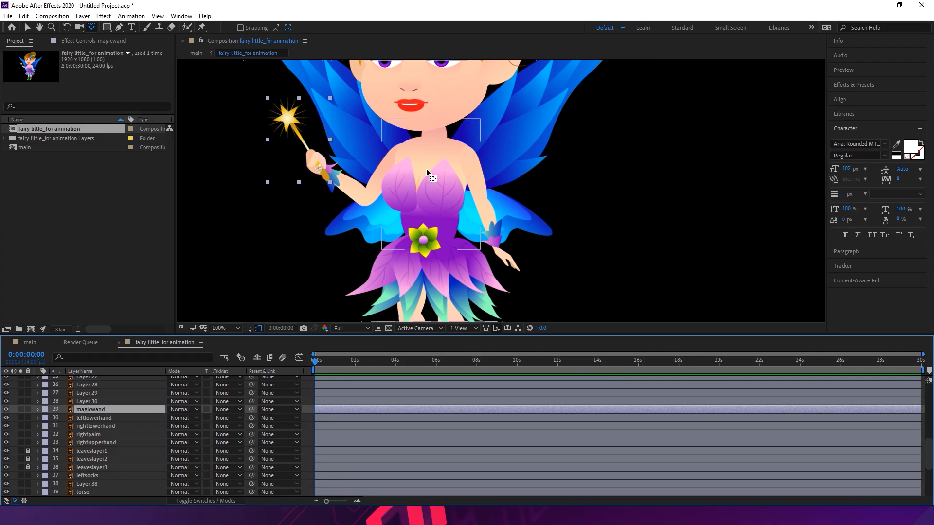
Select all the head layers (face, hair, hair flowers) and pre-compose them into a composition named head
{"action": "scroll", "coordinate": [673, 175], "scroll_direction": "down", "scroll_amount": 2}
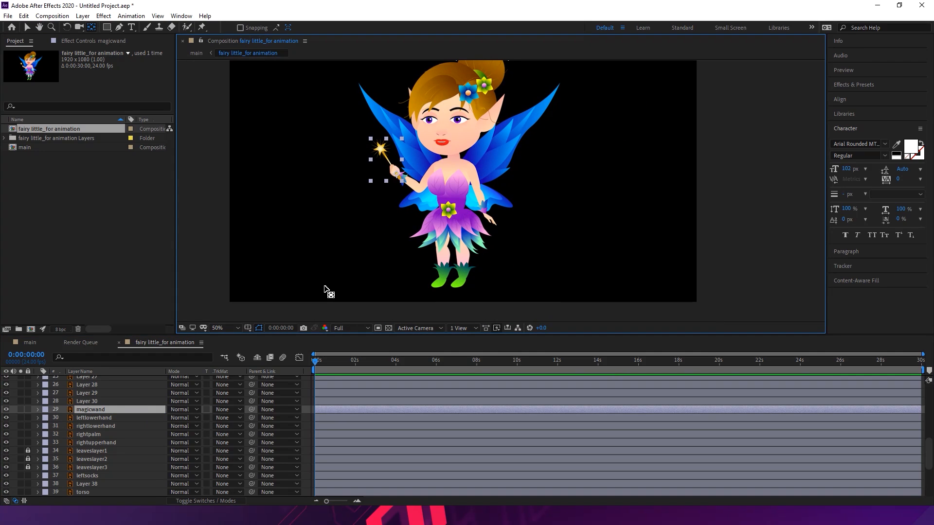
{"action": "scroll", "coordinate": [521, 105], "scroll_direction": "up", "scroll_amount": 1}
{"action": "scroll", "coordinate": [498, 192], "scroll_direction": "down", "scroll_amount": 1}
{"action": "left_click", "coordinate": [27, 27]}
{"action": "left_click_drag", "start_coordinate": [390, 73], "coordinate": [493, 200]}
{"action": "left_click_drag", "start_coordinate": [388, 84], "coordinate": [585, 206]}
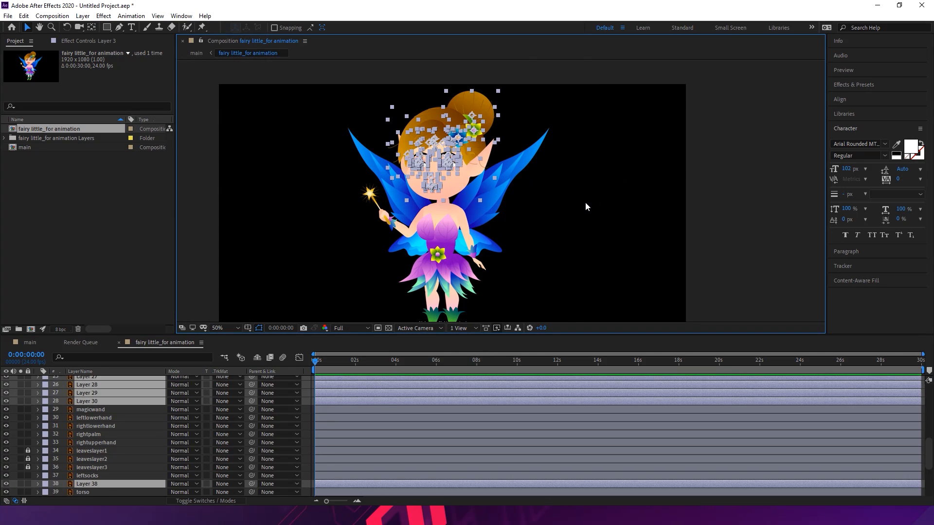
{"action": "key", "text": "ctrl+shift+c"}
{"action": "type", "text": "head"}
{"action": "left_click", "coordinate": [491, 320]}
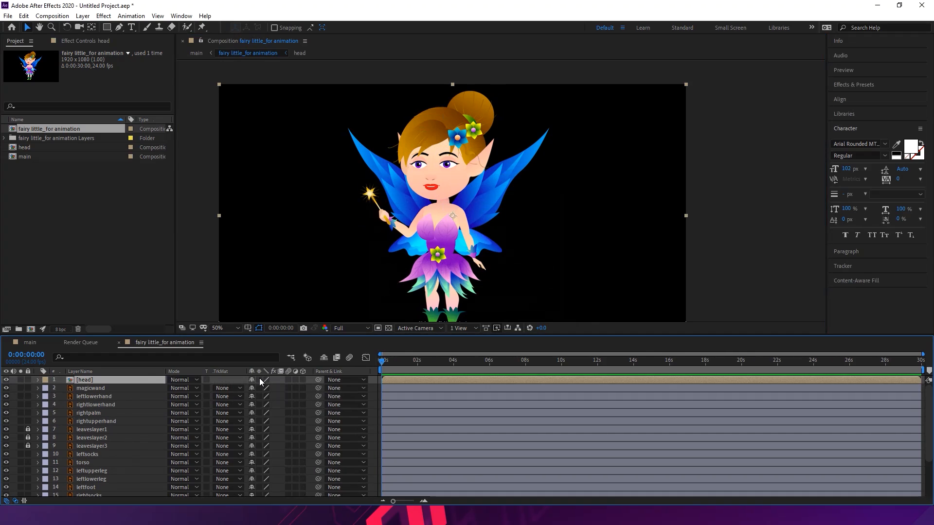
Turn on collapse transformations for the head pre-comp and continuous rasterization for the other fairy layers
{"action": "left_click", "coordinate": [258, 380]}
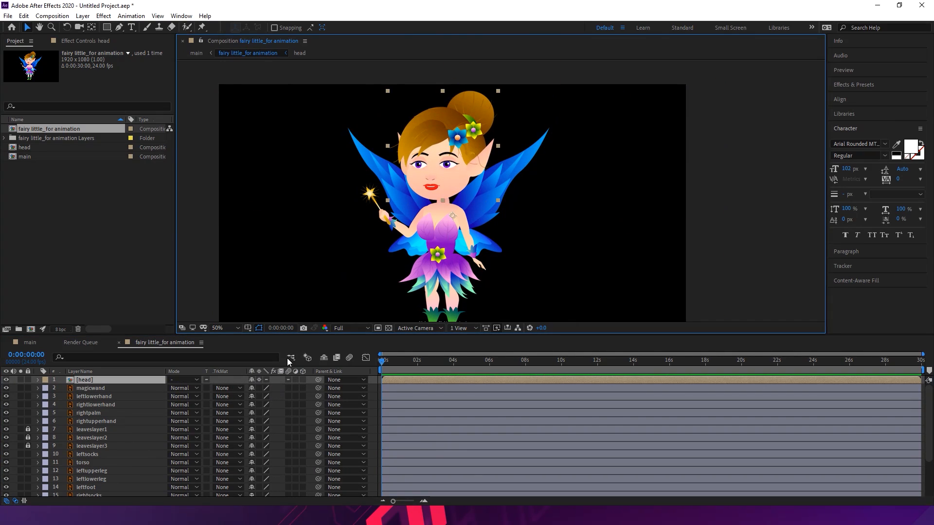
{"action": "left_click_drag", "start_coordinate": [255, 431], "coordinate": [258, 491]}
{"action": "scroll", "coordinate": [258, 479], "scroll_direction": "down", "scroll_amount": 5}
{"action": "left_click_drag", "start_coordinate": [259, 445], "coordinate": [260, 481]}
{"action": "scroll", "coordinate": [260, 481], "scroll_direction": "up", "scroll_amount": 5}
Open the head composition and turn on continuous rasterization for all of its layers
{"action": "double_click", "coordinate": [103, 381]}
{"action": "left_click_drag", "start_coordinate": [258, 380], "coordinate": [259, 491]}
{"action": "scroll", "coordinate": [259, 462], "scroll_direction": "down", "scroll_amount": 10}
{"action": "left_click_drag", "start_coordinate": [259, 385], "coordinate": [258, 491]}
Rename the layer of the face shape as headshape1
{"action": "scroll", "coordinate": [648, 129], "scroll_direction": "up", "scroll_amount": 1}
{"action": "left_click_drag", "start_coordinate": [648, 129], "coordinate": [640, 214]}
{"action": "left_click", "coordinate": [509, 221]}
{"action": "left_click", "coordinate": [89, 475]}
{"action": "key", "text": "Return"}
{"action": "type", "text": "headshape1"}
{"action": "key", "text": "Return"}
Undo the trial move of the main hair piece (Layer 21) and rename its layer as hair
{"action": "left_click_drag", "start_coordinate": [540, 241], "coordinate": [765, 248]}
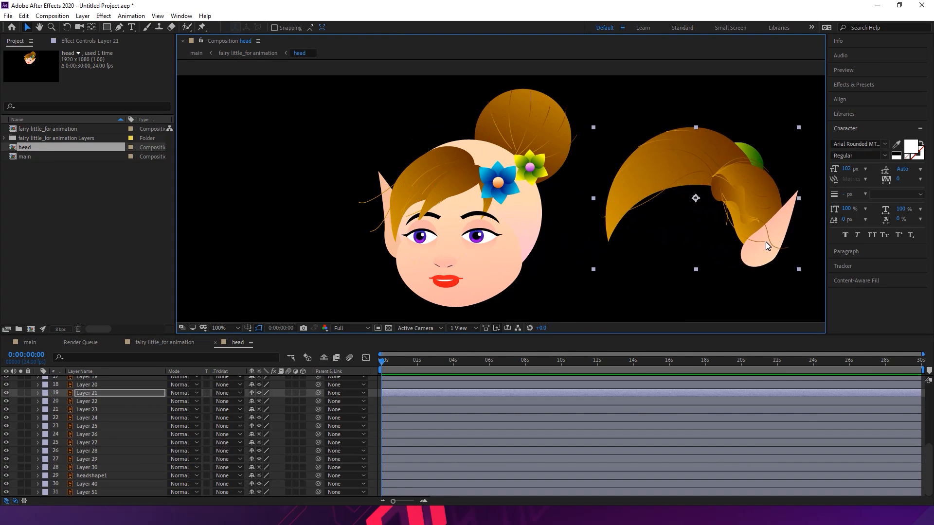
{"action": "key", "text": "ctrl+z"}
{"action": "left_click", "coordinate": [98, 392]}
{"action": "key", "text": "Return"}
{"action": "type", "text": "hair"}
{"action": "key", "text": "Return"}
Rename the layer of the hair bun (Layer 51) as hair2
{"action": "left_click", "coordinate": [538, 108]}
{"action": "left_click", "coordinate": [102, 494]}
{"action": "key", "text": "Return"}
Move the anchor point of the front fringe (Layer 14) to its root beside the blue flower and rename its layer as hair3
{"action": "left_click", "coordinate": [450, 190]}
{"action": "key", "text": "y"}
{"action": "left_click_drag", "start_coordinate": [453, 195], "coordinate": [476, 176]}
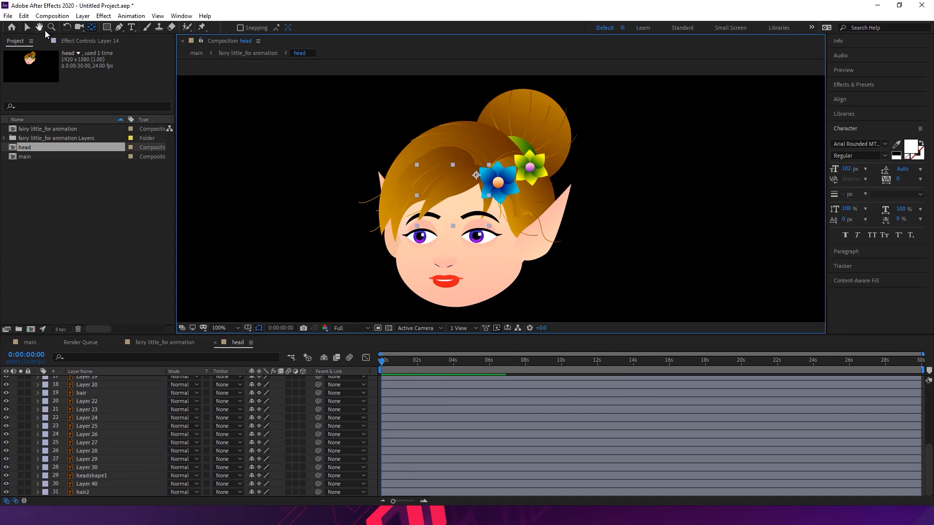
{"action": "scroll", "coordinate": [101, 461], "scroll_direction": "up", "scroll_amount": 5}
{"action": "left_click", "coordinate": [101, 461]}
{"action": "key", "text": "Return"}
{"action": "type", "text": "hair3"}
{"action": "key", "text": "Return"}
Rename the layer of the hair lock beside the face, on the side away from the flowers, as hair4
{"action": "left_click", "coordinate": [397, 213]}
{"action": "key", "text": "Return"}
{"action": "type", "text": "hair4"}
{"action": "key", "text": "Return"}
Rename the layer of the nose as nose
{"action": "left_click", "coordinate": [443, 265]}
{"action": "key", "text": "Return"}
{"action": "type", "text": "nose"}
{"action": "key", "text": "Return"}
Rename the layer of the upper lip (Layer 9) as upperlip
{"action": "left_click", "coordinate": [452, 284]}
{"action": "scroll", "coordinate": [452, 284], "scroll_direction": "up", "scroll_amount": 1}
{"action": "left_click", "coordinate": [426, 213]}
{"action": "scroll", "coordinate": [243, 409], "scroll_direction": "up", "scroll_amount": 1}
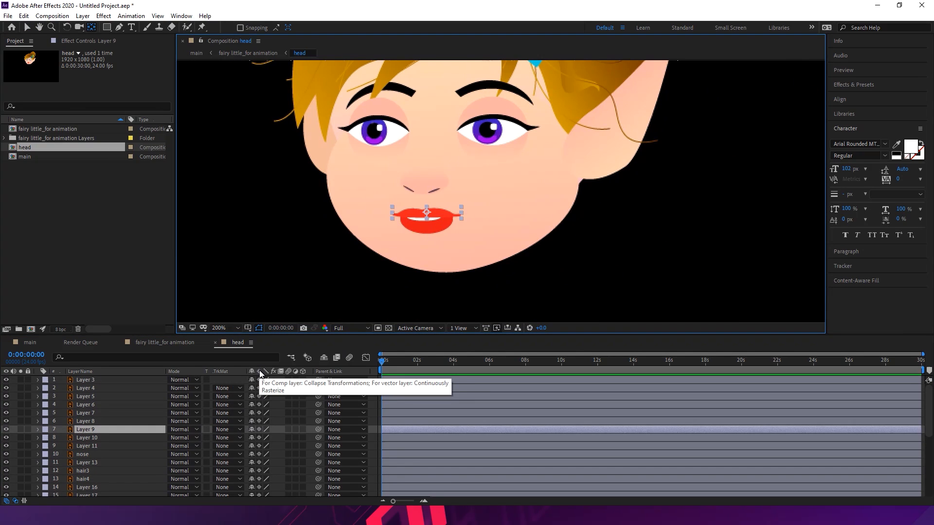
{"action": "key", "text": "period"}
{"action": "key", "text": "Return"}
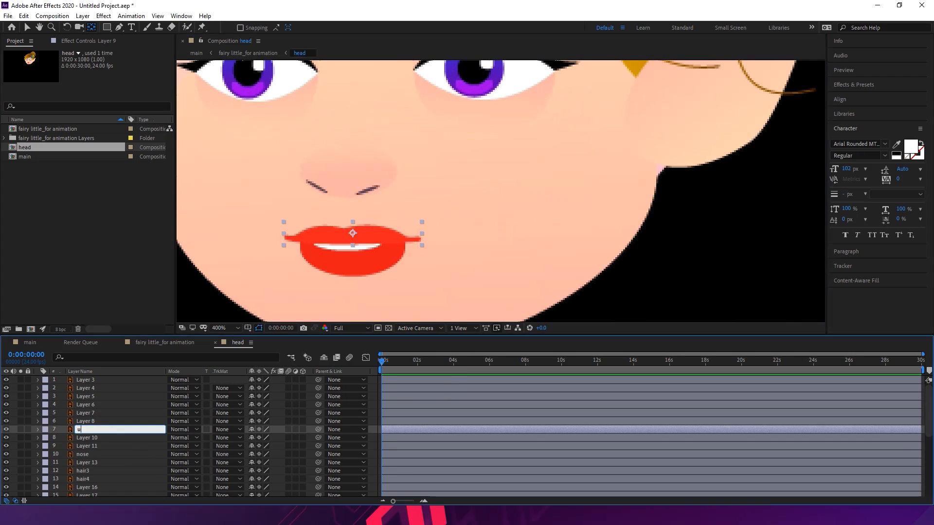
{"action": "type", "text": "upperlip"}
{"action": "key", "text": "Return"}
Rename the layer of the lower lip as lowerlip
{"action": "left_click", "coordinate": [355, 285]}
{"action": "key", "text": "Return"}
{"action": "type", "text": "lowerlip"}
{"action": "key", "text": "Return"}
Rename the layer of the teeth between the lips (Layer 10) as teeth
{"action": "left_click", "coordinate": [343, 239]}
{"action": "left_click", "coordinate": [347, 247]}
{"action": "key", "text": "Return"}
{"action": "type", "text": "teeth"}
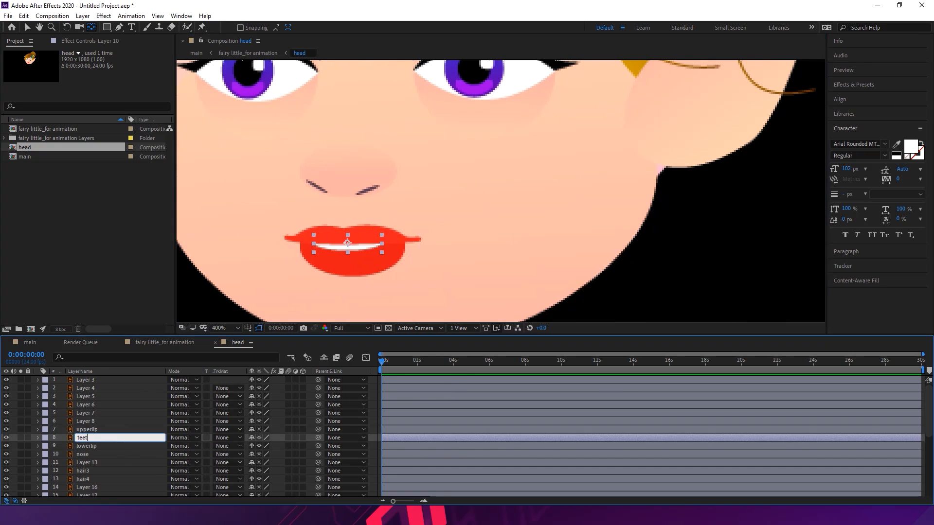
{"action": "key", "text": "Return"}
{"action": "scroll", "coordinate": [642, 194], "scroll_direction": "down", "scroll_amount": 2}
{"action": "left_click", "coordinate": [642, 194]}
{"action": "left_click", "coordinate": [378, 117]}
{"action": "scroll", "coordinate": [505, 187], "scroll_direction": "up", "scroll_amount": 1}
{"action": "left_click_drag", "start_coordinate": [506, 187], "coordinate": [645, 276]}
{"action": "key", "text": "Return"}
{"action": "key", "text": "ctrl+Down"}
{"action": "key", "text": "Return"}
{"action": "type", "text": "leftu"}
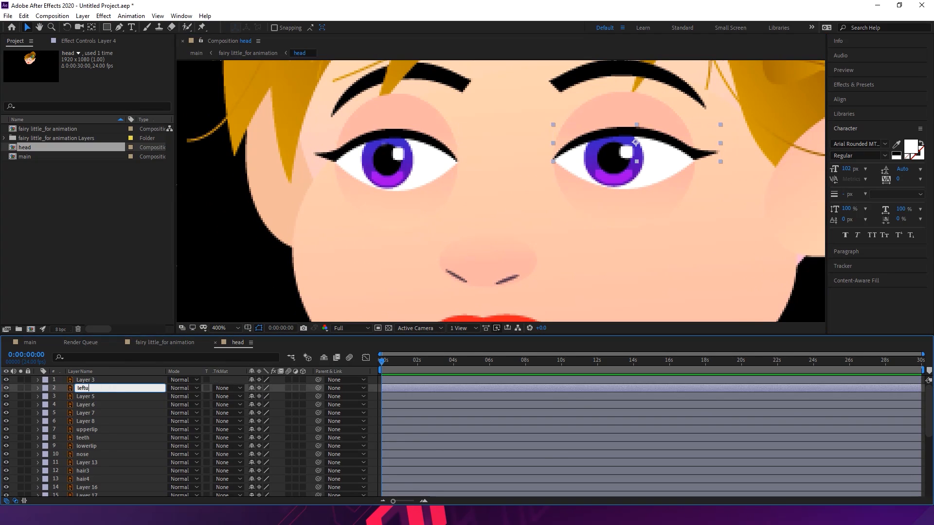
{"action": "left_click", "coordinate": [235, 288]}
{"action": "left_click", "coordinate": [302, 214]}
{"action": "scroll", "coordinate": [250, 222], "scroll_direction": "down", "scroll_amount": 2}
{"action": "scroll", "coordinate": [104, 438], "scroll_direction": "down", "scroll_amount": 6}
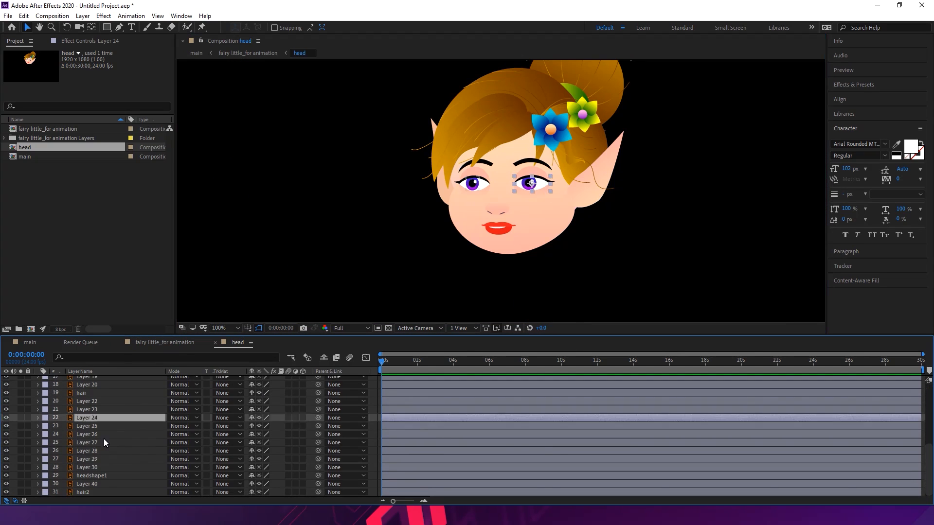
Rename the two layers directly above headshape1, Layer 29 and Layer 30, as hair5 and hair6
{"action": "left_click", "coordinate": [132, 458]}
{"action": "left_click", "coordinate": [85, 468]}
{"action": "key", "text": "Return"}
{"action": "left_click", "coordinate": [89, 460]}
{"action": "key", "text": "Return"}
{"action": "type", "text": "hair5"}
{"action": "key", "text": "Return"}
{"action": "key", "text": "ctrl+Down"}
{"action": "key", "text": "Return"}
{"action": "type", "text": "hair6"}
{"action": "key", "text": "Return"}
Rename the blue hair flower's layer as flower1 and the yellow hair flower's layer (Layer 8) as flower3
{"action": "left_click", "coordinate": [583, 115]}
{"action": "key", "text": "ctrl+y"}
{"action": "left_click", "coordinate": [551, 343]}
{"action": "key", "text": "Return"}
{"action": "type", "text": "flower3"}
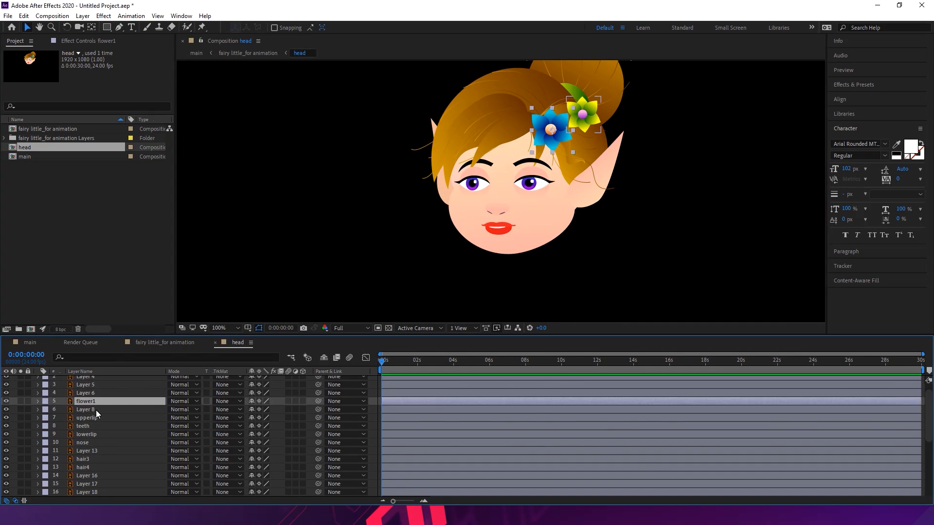
{"action": "key", "text": "Return"}
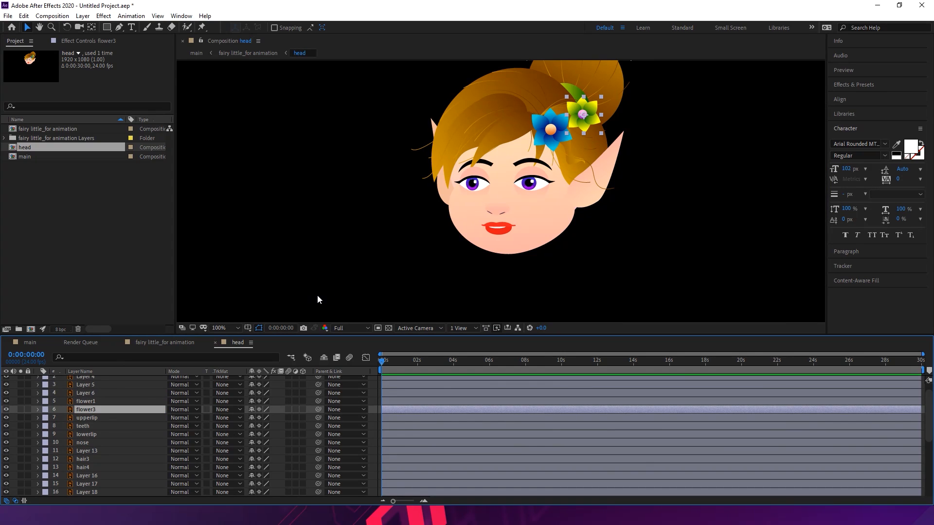
Lock the hair and headshape1 layers
{"action": "left_click", "coordinate": [523, 127]}
{"action": "scroll", "coordinate": [88, 433], "scroll_direction": "down", "scroll_amount": 3}
{"action": "left_click", "coordinate": [28, 443]}
{"action": "left_click", "coordinate": [523, 190]}
{"action": "left_click", "coordinate": [28, 475]}
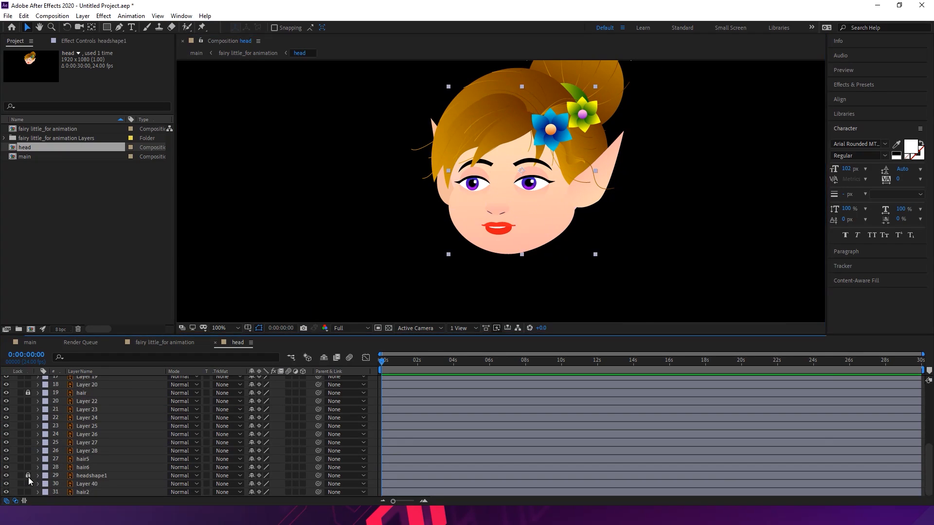
Rename the layer of the ear on the side away from the flowers (Layer 40) as leftear
{"action": "left_click", "coordinate": [441, 192]}
{"action": "left_click", "coordinate": [102, 485]}
{"action": "key", "text": "Return"}
{"action": "type", "text": "leftear"}
{"action": "key", "text": "Return"}
Rename the layer of the eyebrow on the flower side (Layer 13) as righteyebrow
{"action": "scroll", "coordinate": [555, 210], "scroll_direction": "up", "scroll_amount": 1}
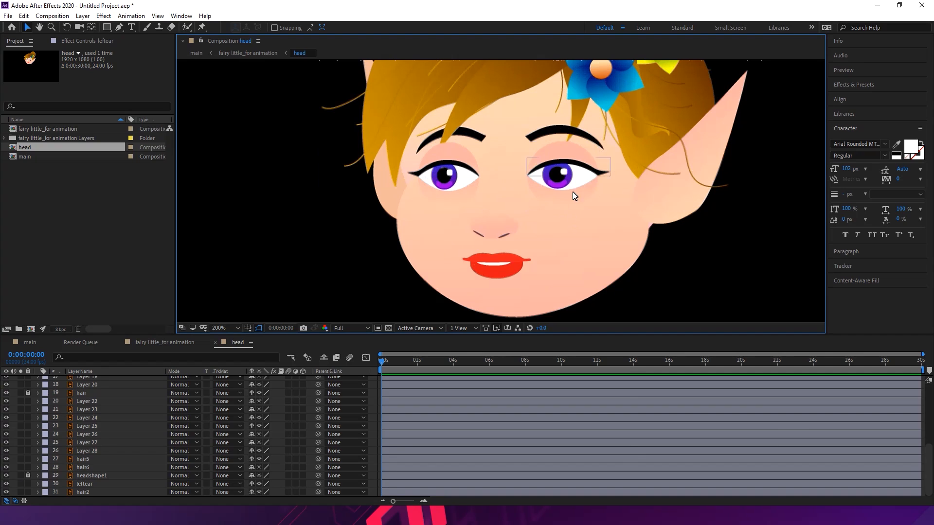
{"action": "left_click", "coordinate": [567, 131]}
{"action": "left_click", "coordinate": [100, 426]}
{"action": "key", "text": "Return"}
{"action": "type", "text": "lefteyebrow"}
{"action": "key", "text": "Return"}
{"action": "key", "text": "Return"}
{"action": "key", "text": "Home"}
{"action": "key", "text": "shift+Right"}
{"action": "key", "text": "shift+Right"}
{"action": "key", "text": "shift+Right"}
{"action": "key", "text": "shift+Right"}
{"action": "type", "text": "right"}
{"action": "key", "text": "Return"}
Rename the layer of the eyelash on the flower side (Layer 4) as right eye lash
{"action": "left_click", "coordinate": [568, 162]}
{"action": "left_click", "coordinate": [107, 390]}
{"action": "key", "text": "Return"}
{"action": "type", "text": "right eye lash"}
{"action": "key", "text": "Return"}
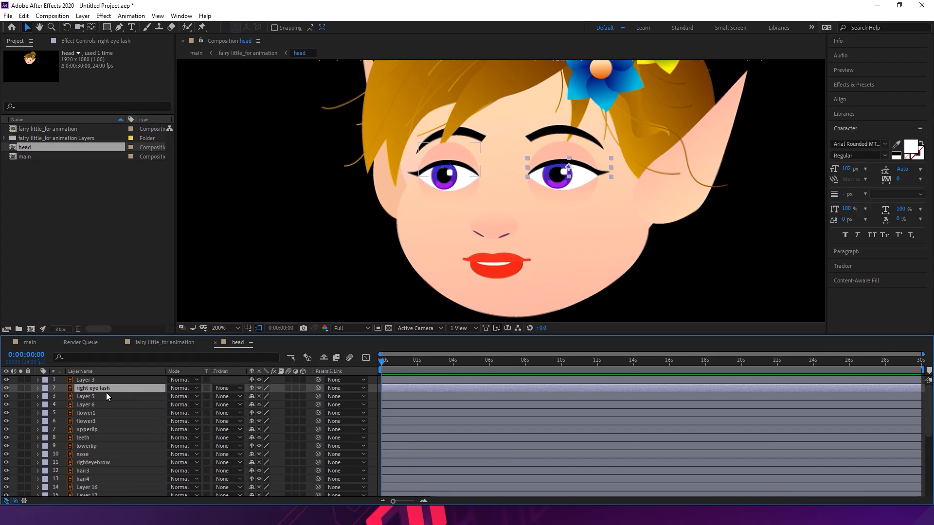
Rename the layer of the eyelid on the flower side (Layer 6) as right eye lid
{"action": "left_click", "coordinate": [562, 158]}
{"action": "left_click", "coordinate": [102, 404]}
{"action": "key", "text": "Return"}
{"action": "type", "text": "right eye lid"}
{"action": "key", "text": "Return"}
Rename the layer of the eyelid on the side away from the flowers (Layer 5) as left eye lid
{"action": "left_click", "coordinate": [449, 152]}
{"action": "left_click", "coordinate": [100, 396]}
{"action": "key", "text": "Return"}
{"action": "type", "text": "left eye lid"}
{"action": "key", "text": "Return"}
{"action": "left_click", "coordinate": [433, 139]}
{"action": "left_click", "coordinate": [448, 162]}
{"action": "left_click", "coordinate": [559, 129]}
{"action": "scroll", "coordinate": [98, 484], "scroll_direction": "down", "scroll_amount": 2}
{"action": "left_click", "coordinate": [97, 456]}
{"action": "scroll", "coordinate": [314, 266], "scroll_direction": "down", "scroll_amount": 1}
{"action": "key", "text": "ctrl+z"}
{"action": "key", "text": "ctrl+z"}
{"action": "key", "text": "ctrl+z"}
{"action": "key", "text": "ctrl+z"}
{"action": "key", "text": "ctrl+z"}
{"action": "key", "text": "ctrl+z"}
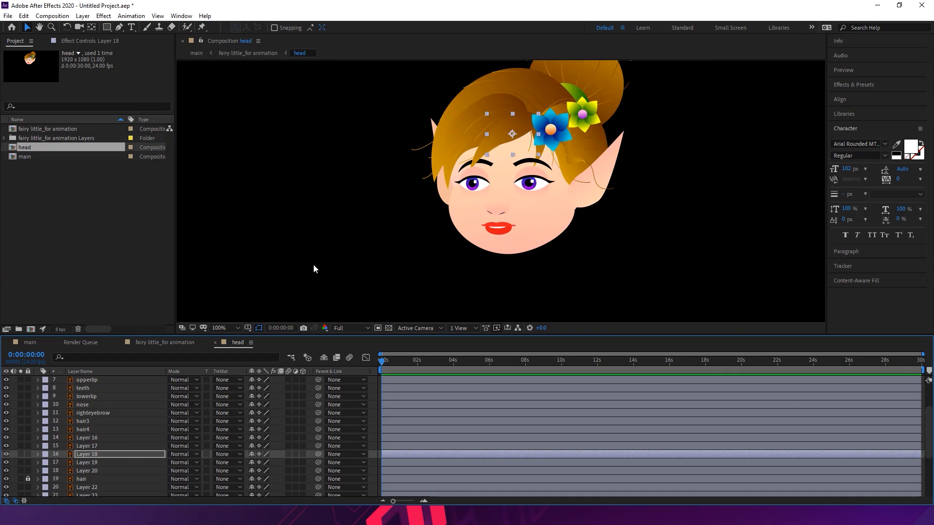
Move Layer 16 through Layer 19 together to the front of the head composition's layer stack
{"action": "left_click", "coordinate": [84, 438]}
{"action": "left_click", "coordinate": [108, 470], "text": "shift"}
{"action": "left_click", "coordinate": [109, 465], "text": "shift"}
{"action": "key", "text": "ctrl+shift+]"}
{"action": "left_click", "coordinate": [28, 401]}
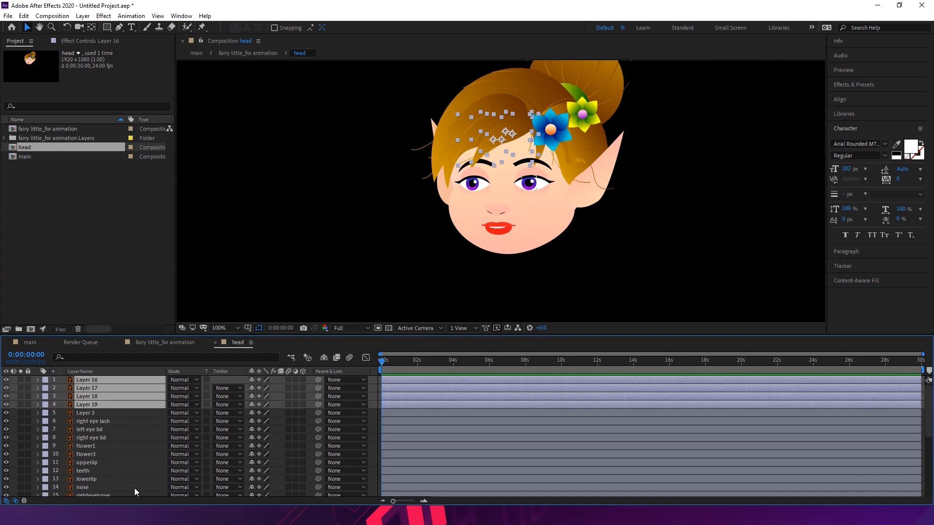
Rename the layer of the eyebrow on the side away from the flowers as left eye brow
{"action": "left_click", "coordinate": [479, 157]}
{"action": "key", "text": "period"}
{"action": "left_click", "coordinate": [95, 447]}
{"action": "key", "text": "Return"}
{"action": "type", "text": "left eye brow"}
{"action": "key", "text": "Return"}
Bring hair3 forward in the head composition's stack and place it directly behind Layer 16 through Layer 19
{"action": "left_click", "coordinate": [494, 91]}
{"action": "key", "text": "ctrl+shift+]"}
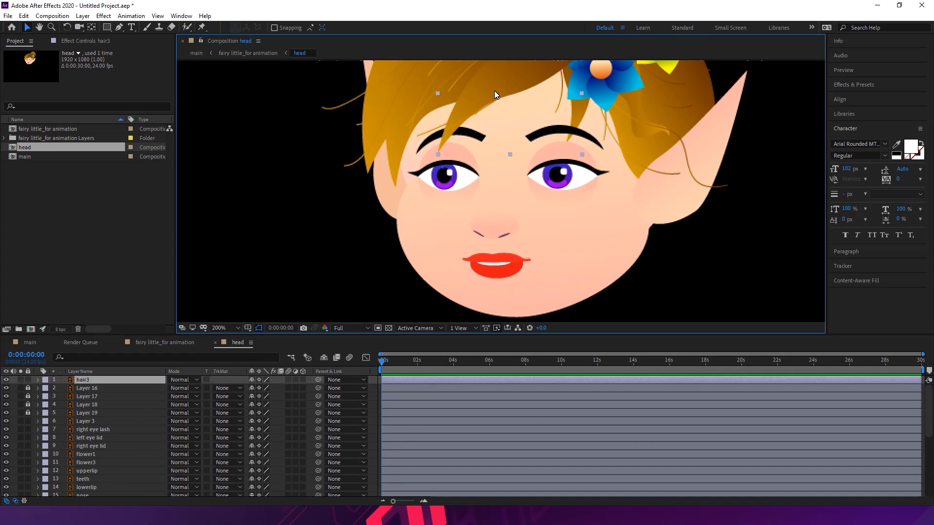
{"action": "key", "text": "ctrl+["}
{"action": "key", "text": "ctrl+["}
{"action": "key", "text": "ctrl+["}
{"action": "key", "text": "ctrl+["}
Lock Layer 25 and Layer 28 in the head composition to keep them from being selected with the eye parts
{"action": "scroll", "coordinate": [494, 91], "scroll_direction": "down", "scroll_amount": 1}
{"action": "left_click", "coordinate": [538, 187]}
{"action": "scroll", "coordinate": [592, 211], "scroll_direction": "up", "scroll_amount": 1}
{"action": "left_click", "coordinate": [28, 463]}
{"action": "left_click", "coordinate": [455, 194]}
{"action": "left_click", "coordinate": [28, 488]}
{"action": "left_click", "coordinate": [457, 188]}
{"action": "left_click_drag", "start_coordinate": [567, 187], "coordinate": [567, 217]}
{"action": "key", "text": "ctrl+z"}
Rename the layers of the flower-side eye's pupil and eyeball as rightpupil and right eye ball
{"action": "left_click", "coordinate": [565, 182]}
{"action": "left_click", "coordinate": [106, 439]}
{"action": "key", "text": "Return"}
{"action": "type", "text": "rightpupil"}
{"action": "key", "text": "Return"}
{"action": "left_click", "coordinate": [106, 455]}
{"action": "key", "text": "Return"}
{"action": "type", "text": "right eye"}
{"action": "key", "text": "Return"}
Rename the layer of the eyelash on the side away from the flowers (Layer 3) to mark it as the left one
{"action": "left_click", "coordinate": [478, 176]}
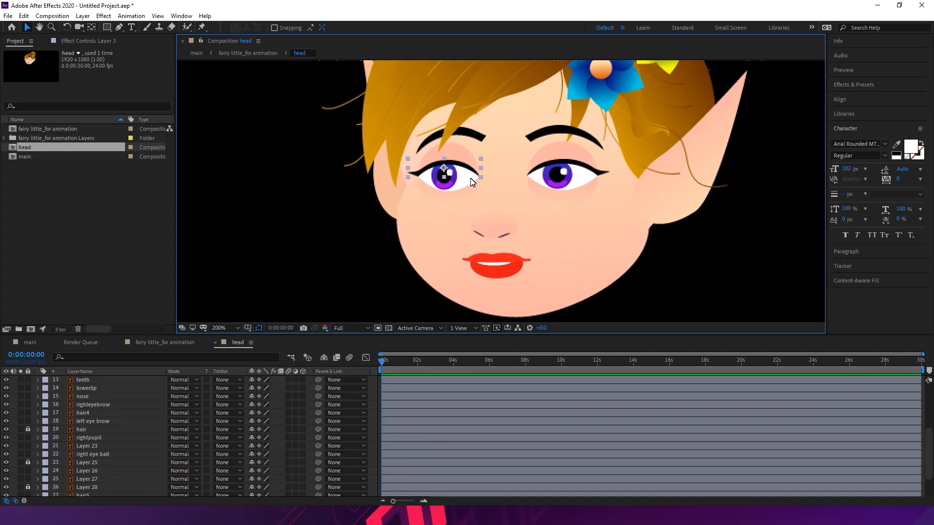
{"action": "scroll", "coordinate": [87, 422], "scroll_direction": "up", "scroll_amount": 2}
{"action": "left_click", "coordinate": [99, 430]}
{"action": "key", "text": "Return"}
{"action": "type", "text": "l"}
{"action": "key", "text": "Return"}
{"action": "scroll", "coordinate": [100, 433], "scroll_direction": "down", "scroll_amount": 5}
{"action": "left_click", "coordinate": [101, 446]}
{"action": "left_click", "coordinate": [98, 472]}
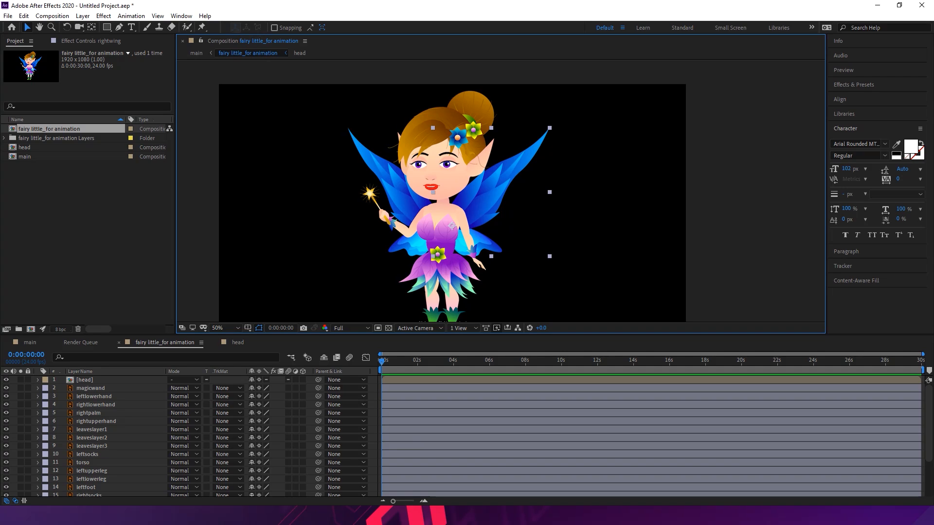
Parent the rightwing layer to torso in the fairy little_for animation composition
{"action": "scroll", "coordinate": [501, 191], "scroll_direction": "up", "scroll_amount": 1}
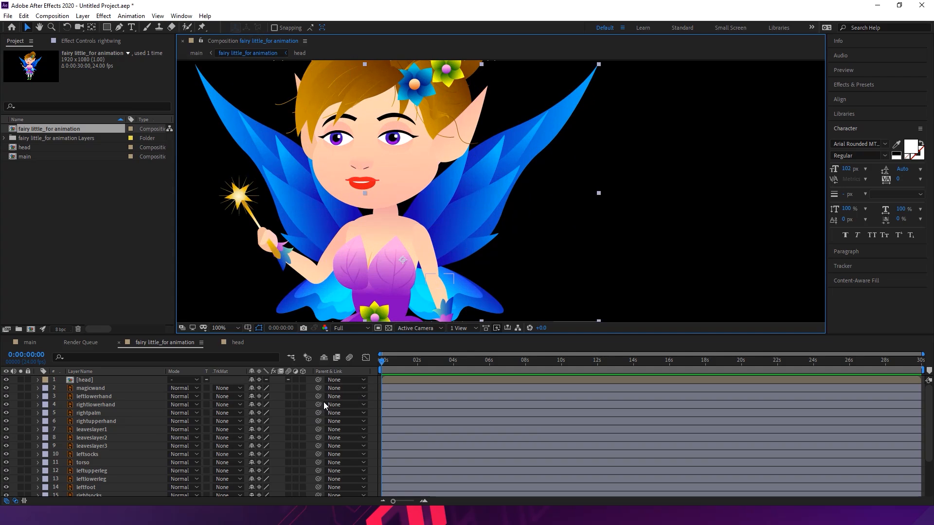
{"action": "left_click", "coordinate": [543, 279]}
{"action": "left_click", "coordinate": [359, 422]}
{"action": "left_click", "coordinate": [634, 194]}
{"action": "left_click", "coordinate": [471, 217]}
{"action": "scroll", "coordinate": [125, 441], "scroll_direction": "down", "scroll_amount": 3}
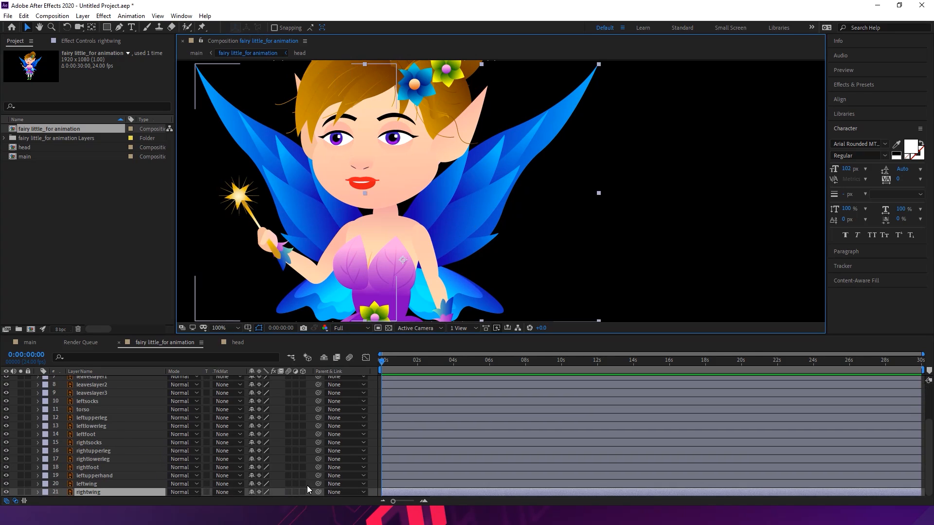
{"action": "left_click_drag", "start_coordinate": [318, 492], "coordinate": [94, 406]}
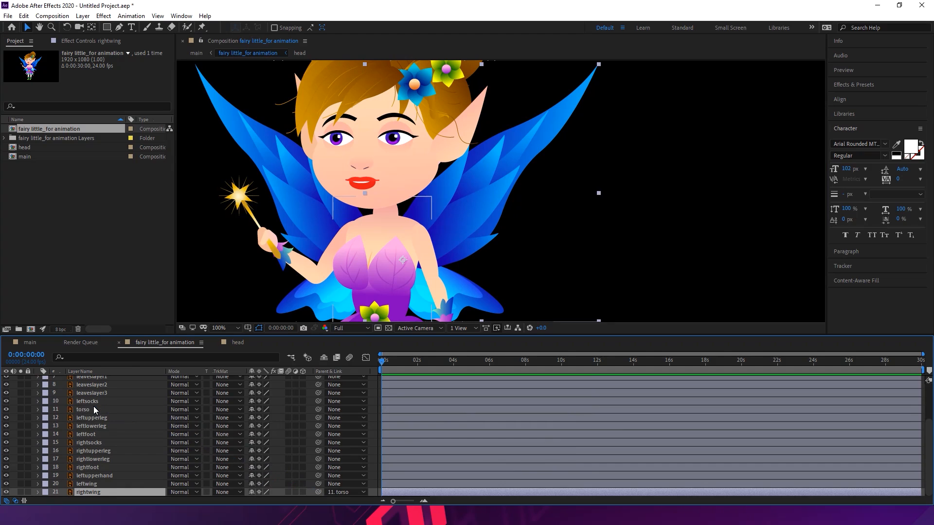
Nudge the torso layer sideways and back to test whether the parented wing follows it
{"action": "left_click", "coordinate": [369, 272]}
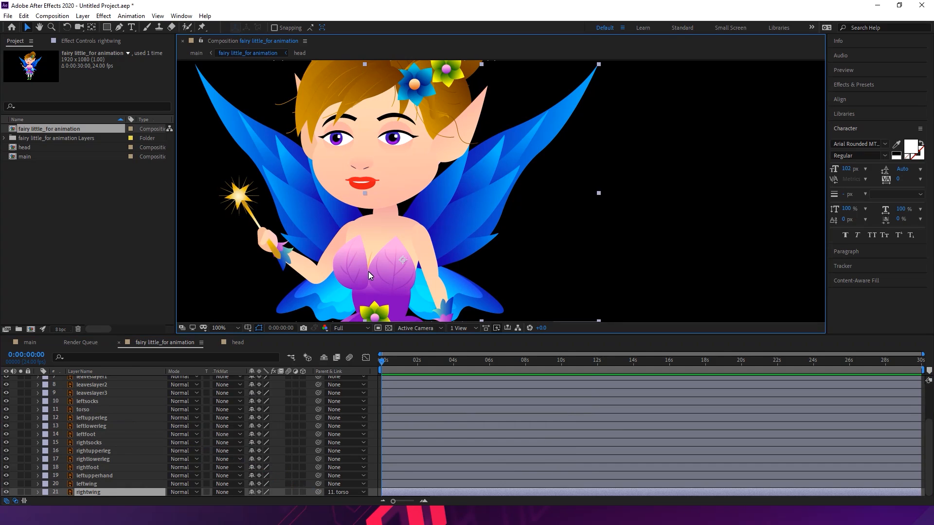
{"action": "left_click", "coordinate": [95, 410]}
{"action": "key", "text": "shift+Left"}
{"action": "key", "text": "shift+Right"}
{"action": "key", "text": "shift+Right"}
{"action": "key", "text": "shift+Right"}
{"action": "key", "text": "shift+Right"}
{"action": "key", "text": "shift+Left"}
{"action": "key", "text": "shift+Left"}
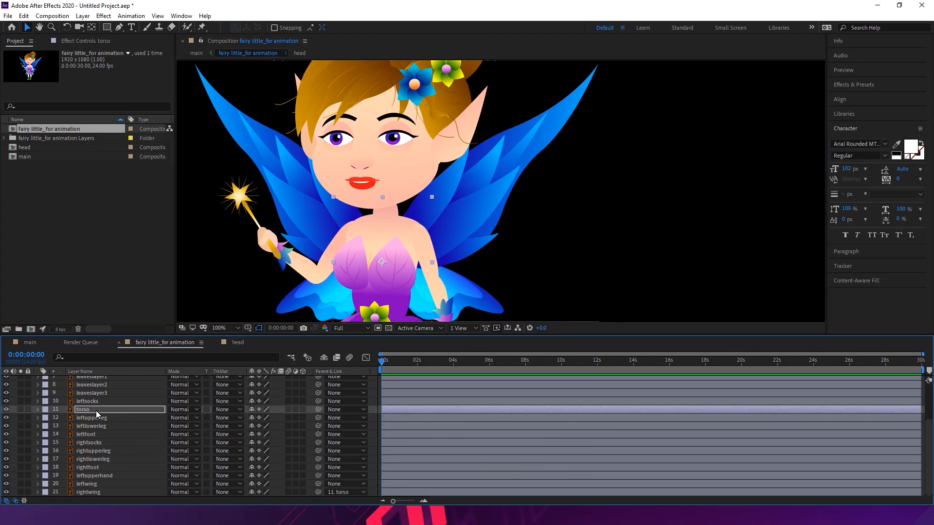
Parent the leftwing layer to torso
{"action": "left_click", "coordinate": [240, 146]}
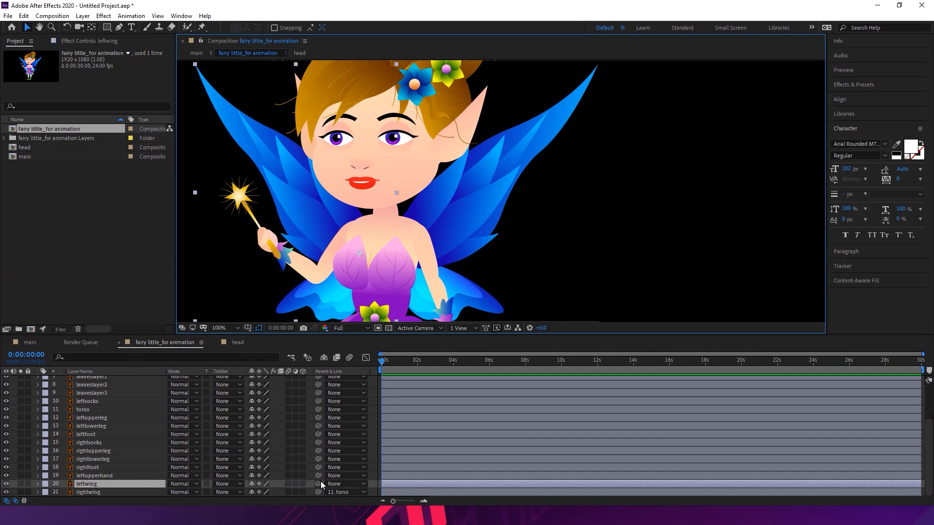
{"action": "left_click_drag", "start_coordinate": [318, 487], "coordinate": [89, 410]}
{"action": "left_click", "coordinate": [590, 209]}
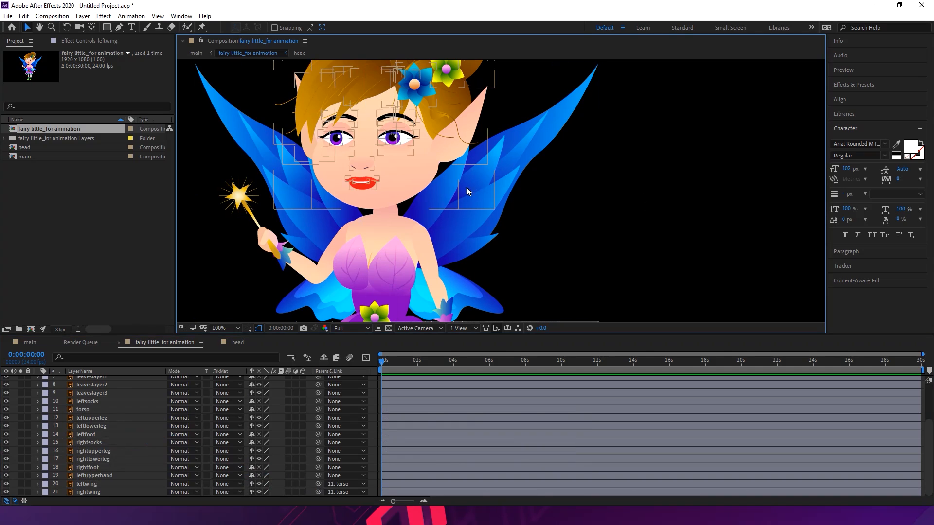
Move the head layer's anchor point to the neck just below the chin and parent the head to torso
{"action": "left_click", "coordinate": [403, 178]}
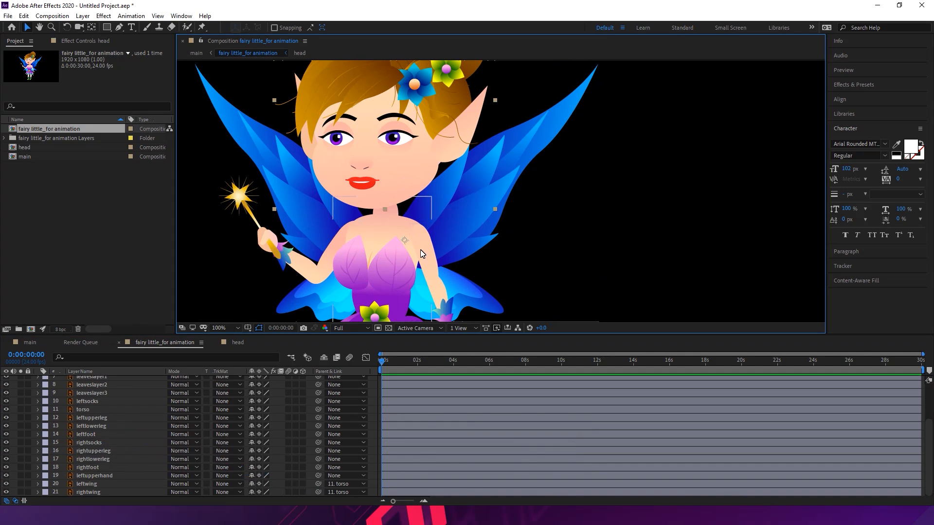
{"action": "left_click", "coordinate": [92, 29]}
{"action": "left_click_drag", "start_coordinate": [404, 240], "coordinate": [385, 210]}
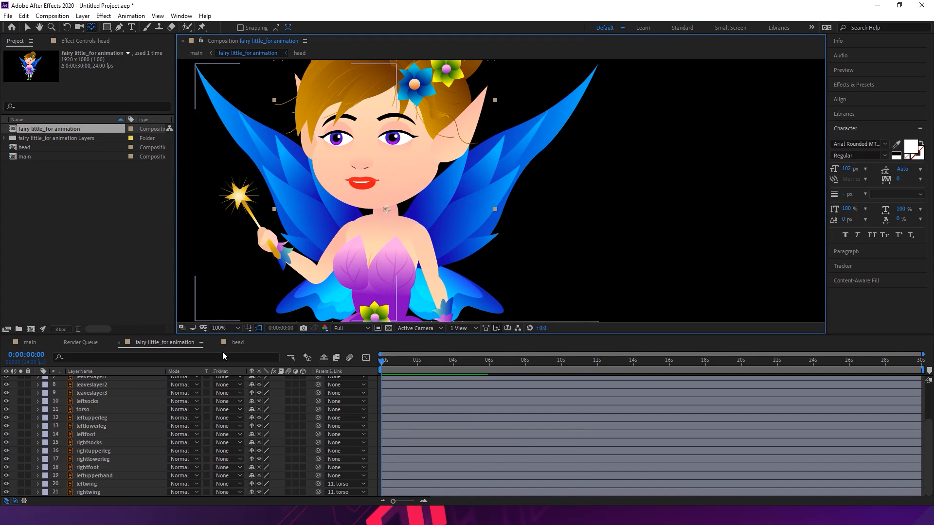
{"action": "scroll", "coordinate": [155, 447], "scroll_direction": "up", "scroll_amount": 3}
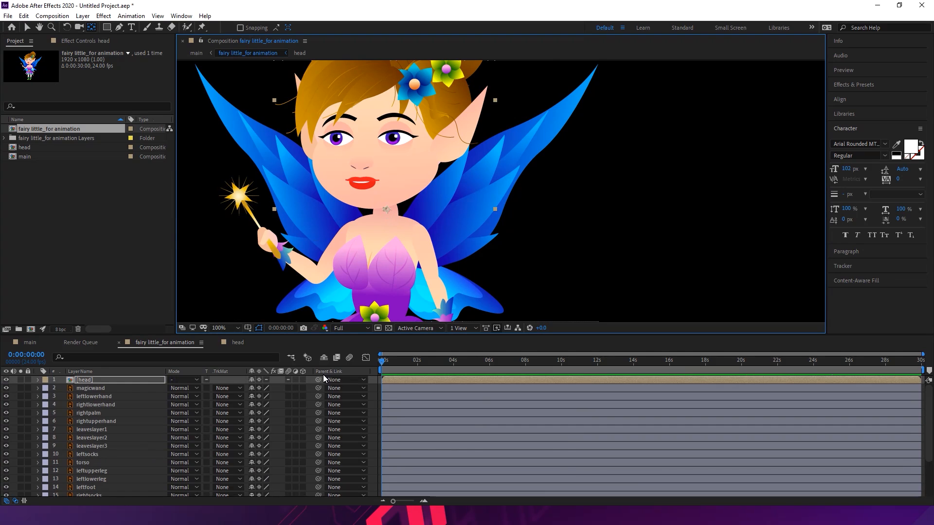
{"action": "left_click_drag", "start_coordinate": [318, 380], "coordinate": [88, 466]}
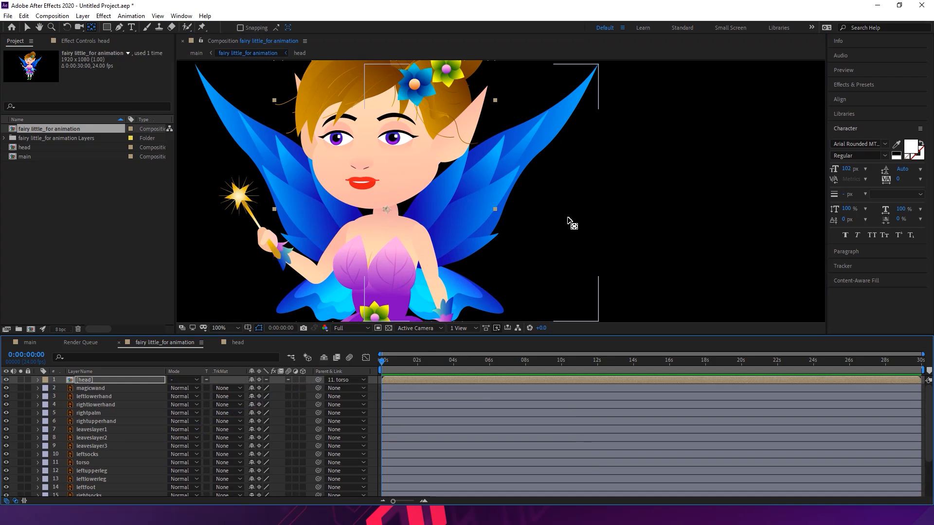
Parent the rightupperhand layer to torso
{"action": "left_click_drag", "start_coordinate": [711, 209], "coordinate": [706, 150]}
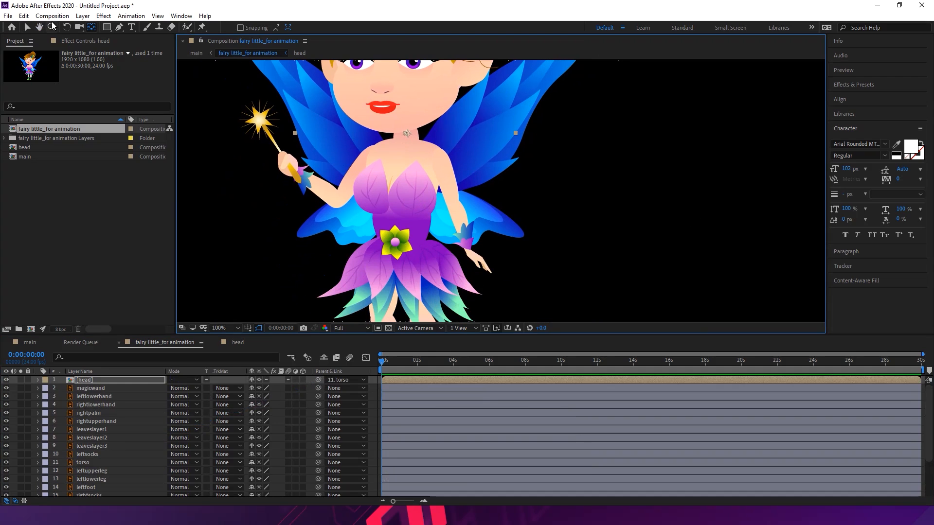
{"action": "left_click", "coordinate": [27, 28]}
{"action": "left_click", "coordinate": [565, 170]}
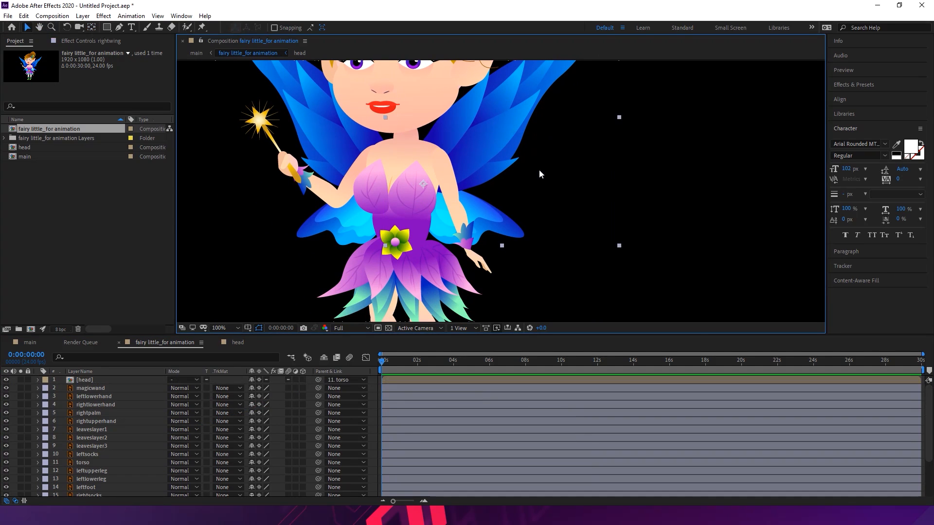
{"action": "left_click", "coordinate": [454, 180]}
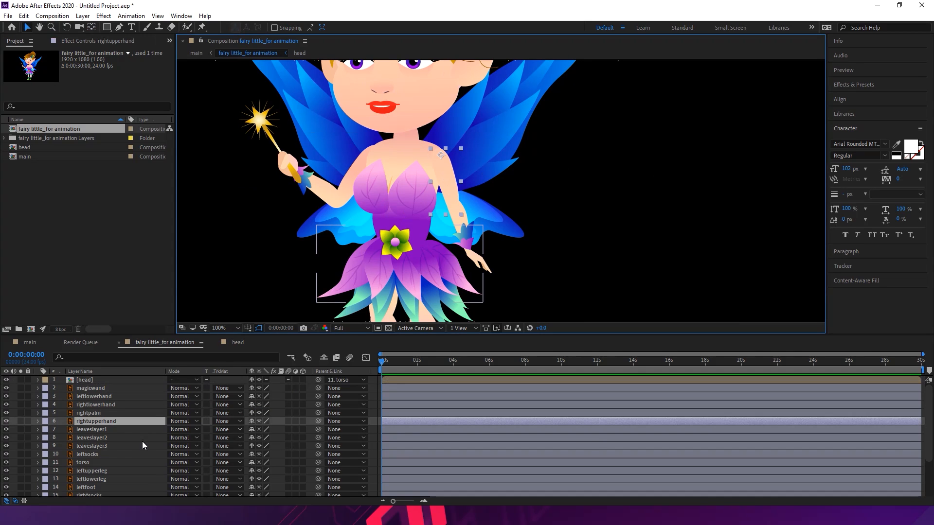
{"action": "left_click_drag", "start_coordinate": [319, 421], "coordinate": [92, 462]}
{"action": "left_click", "coordinate": [506, 229]}
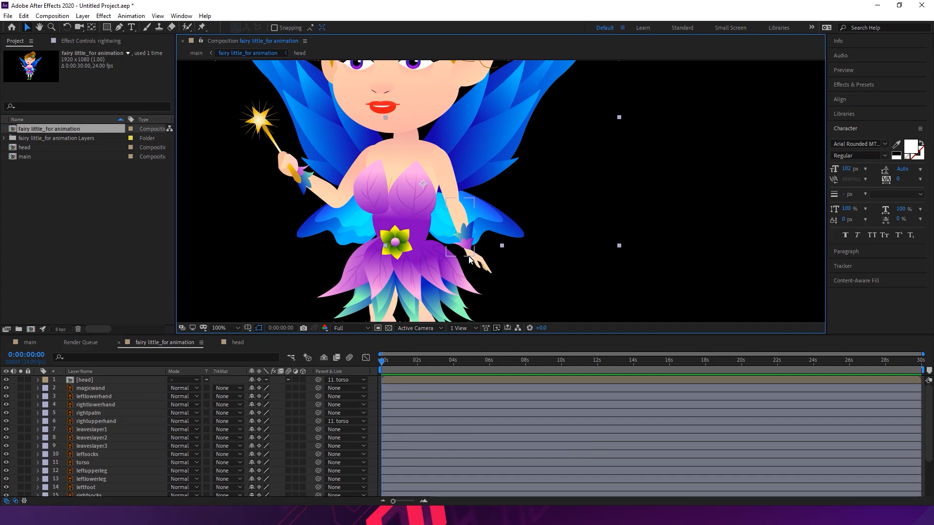
Parent rightlowerhand to rightupperhand, and rightpalm to rightlowerhand
{"action": "left_click", "coordinate": [141, 405]}
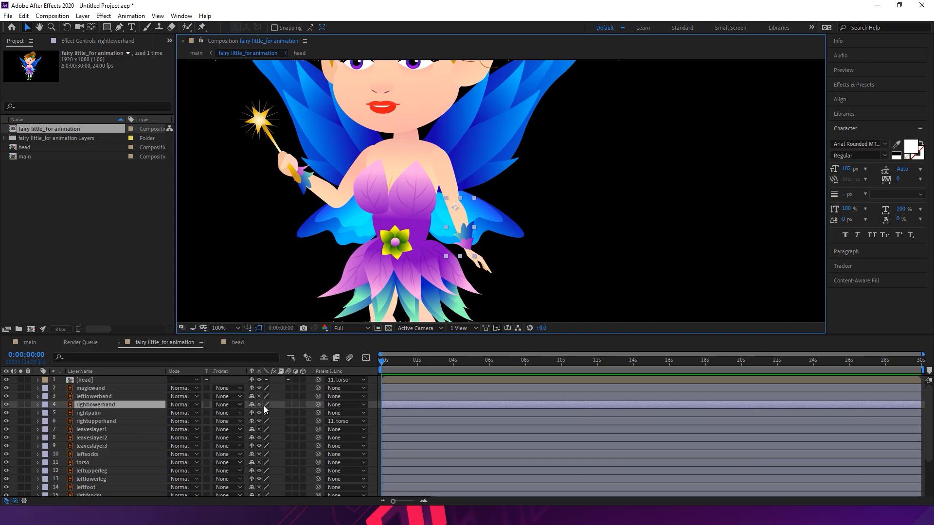
{"action": "left_click_drag", "start_coordinate": [318, 404], "coordinate": [92, 418]}
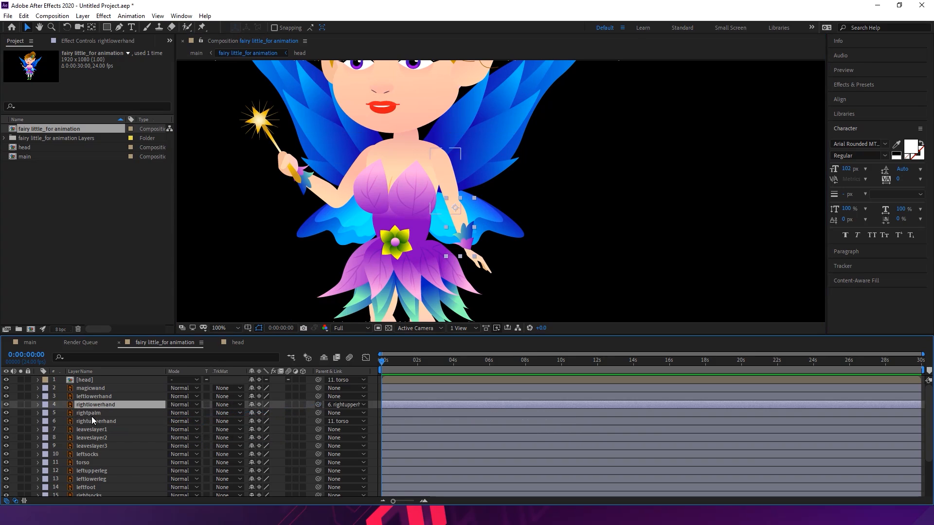
{"action": "left_click", "coordinate": [102, 412]}
{"action": "left_click_drag", "start_coordinate": [315, 412], "coordinate": [115, 405]}
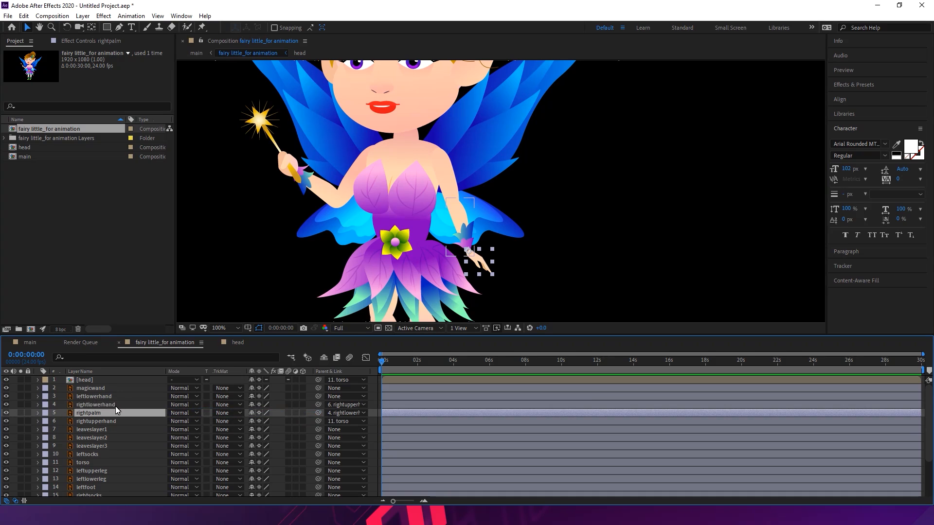
{"action": "left_click", "coordinate": [116, 404], "text": "ctrl"}
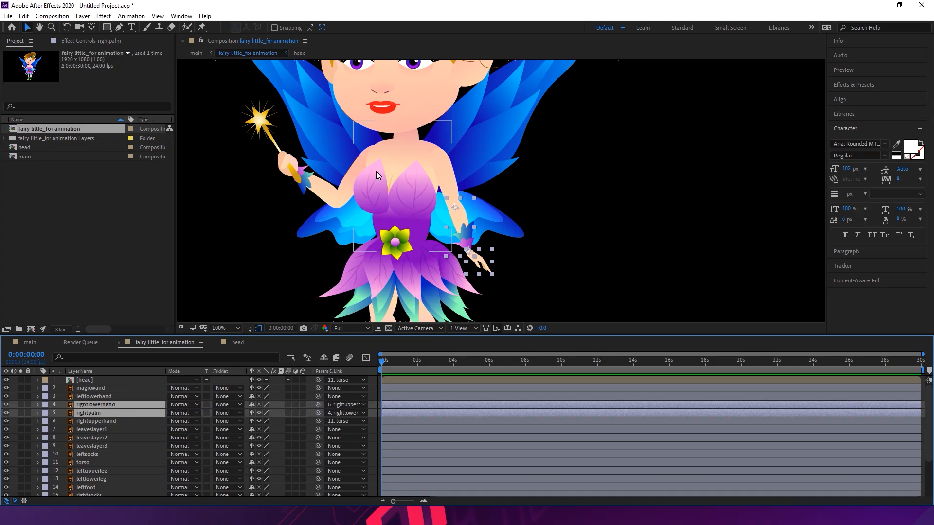
Parent the leftupperhand layer to torso
{"action": "left_click", "coordinate": [350, 183]}
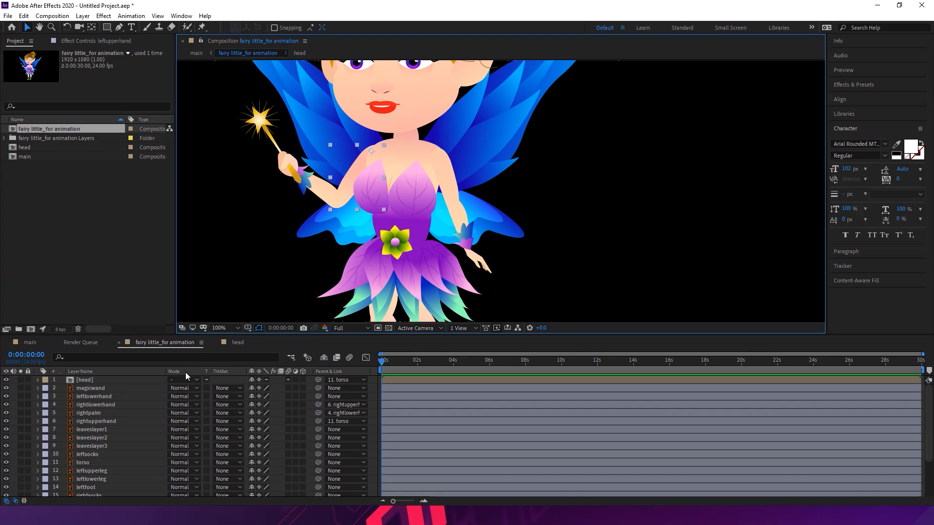
{"action": "scroll", "coordinate": [150, 466], "scroll_direction": "down", "scroll_amount": 3}
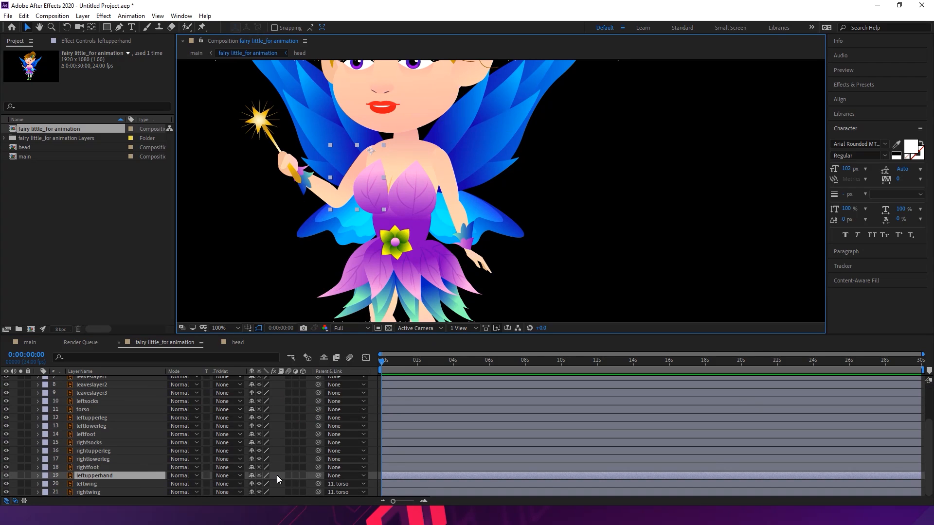
{"action": "left_click_drag", "start_coordinate": [314, 475], "coordinate": [109, 407]}
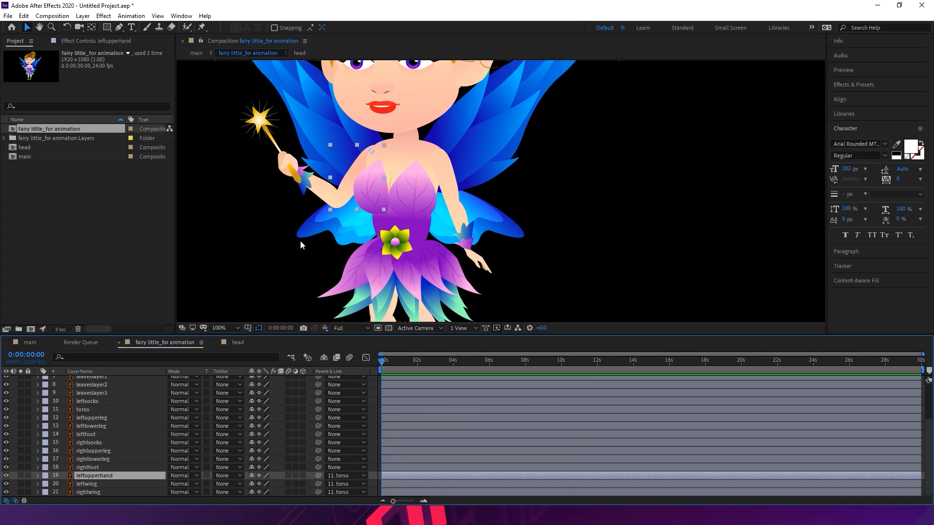
Parent the leftlowerhand layer to the leftupperhand layer
{"action": "left_click", "coordinate": [317, 191]}
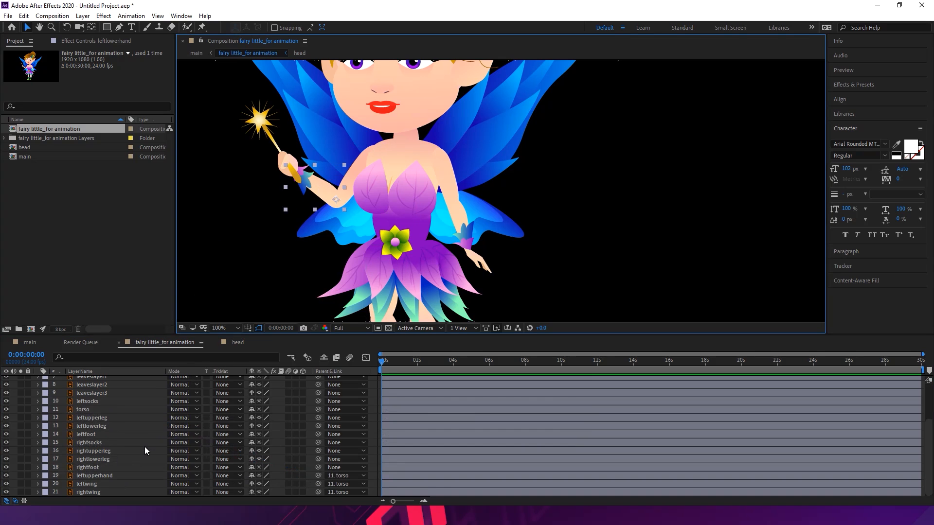
{"action": "scroll", "coordinate": [142, 450], "scroll_direction": "up", "scroll_amount": 3}
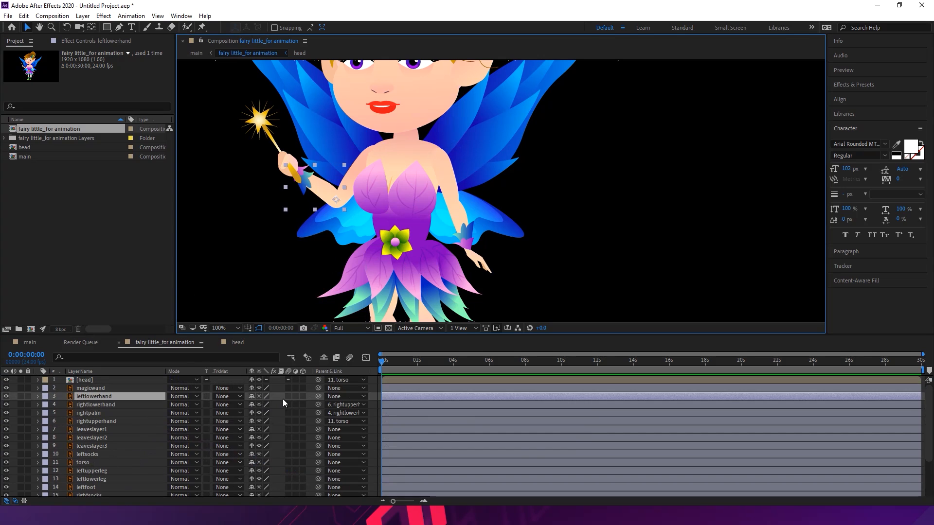
{"action": "left_click_drag", "start_coordinate": [319, 396], "coordinate": [113, 474]}
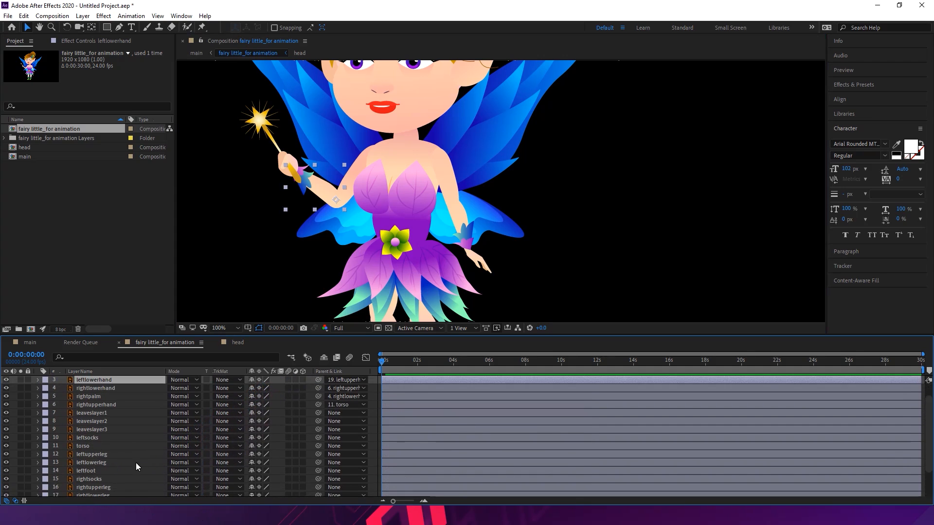
Parent the magicwand layer to the leftlowerhand layer
{"action": "left_click", "coordinate": [286, 163]}
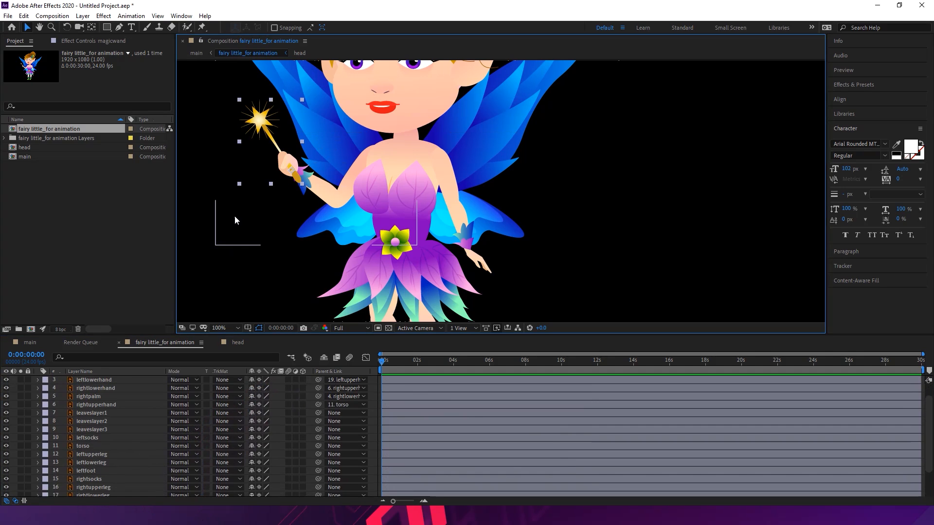
{"action": "scroll", "coordinate": [141, 399], "scroll_direction": "up", "scroll_amount": 1}
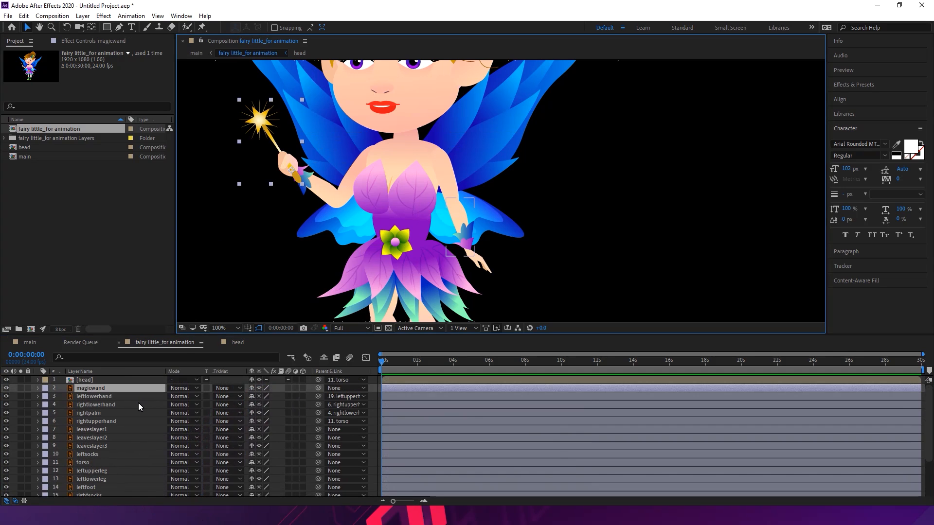
{"action": "left_click", "coordinate": [112, 398]}
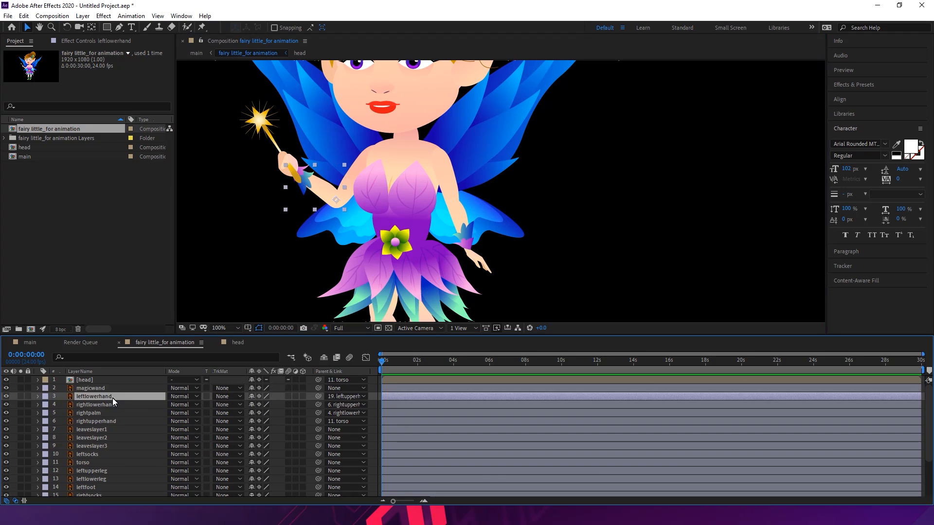
{"action": "left_click", "coordinate": [116, 388]}
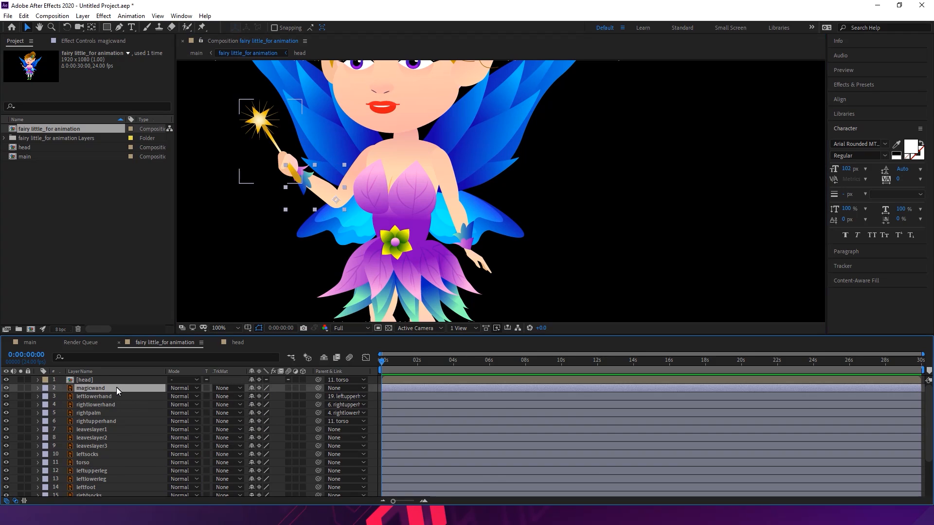
{"action": "left_click_drag", "start_coordinate": [318, 388], "coordinate": [124, 401]}
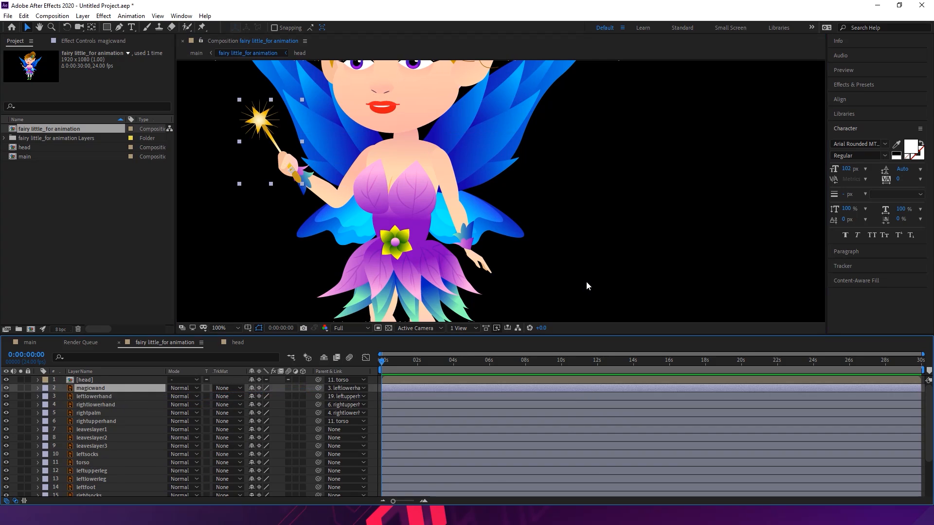
{"action": "left_click_drag", "start_coordinate": [613, 258], "coordinate": [589, 202]}
{"action": "left_click", "coordinate": [311, 154]}
{"action": "scroll", "coordinate": [118, 432], "scroll_direction": "down", "scroll_amount": 3}
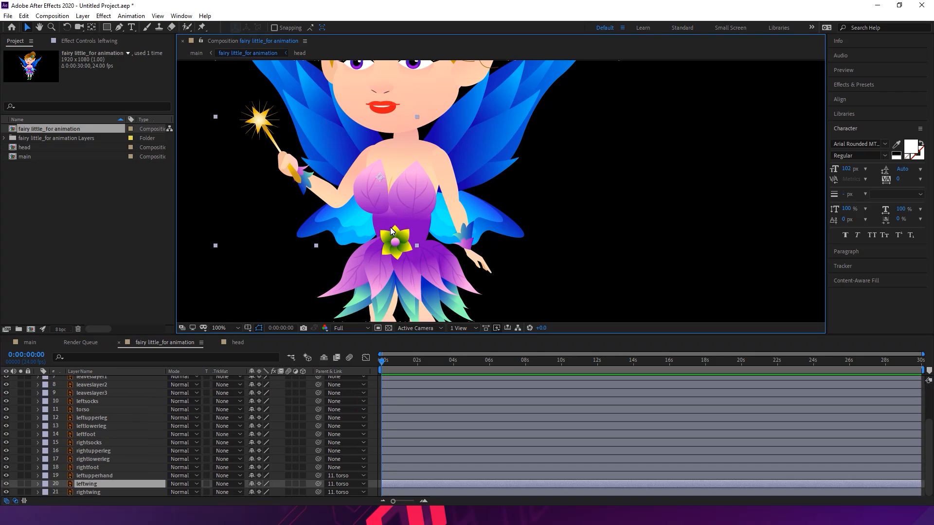
{"action": "left_click", "coordinate": [663, 209]}
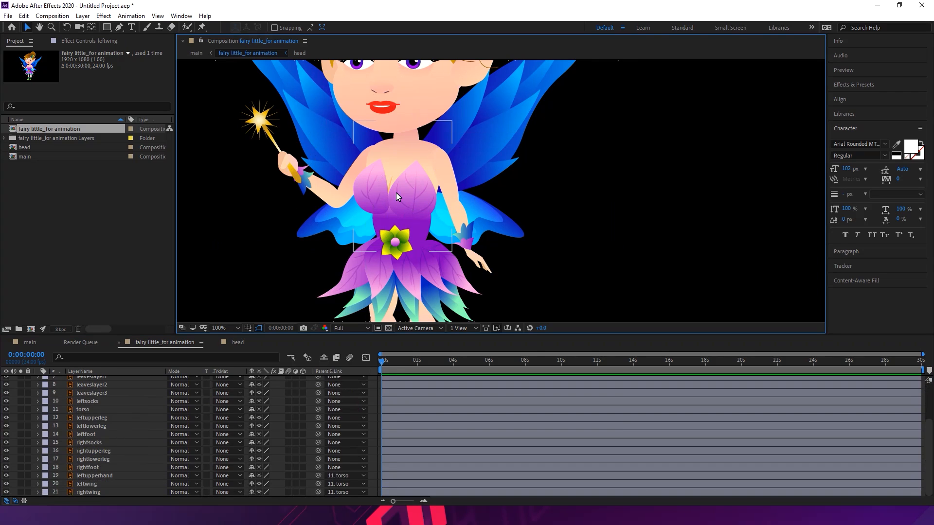
Move the torso layer's anchor point down to the centre of the yellow flower at the waist
{"action": "left_click", "coordinate": [396, 192]}
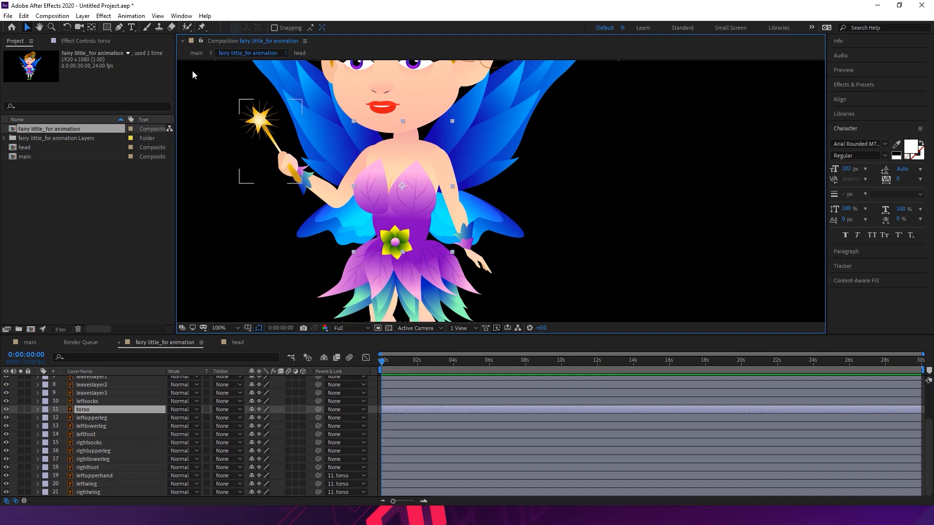
{"action": "left_click", "coordinate": [91, 27]}
{"action": "left_click_drag", "start_coordinate": [402, 186], "coordinate": [396, 243]}
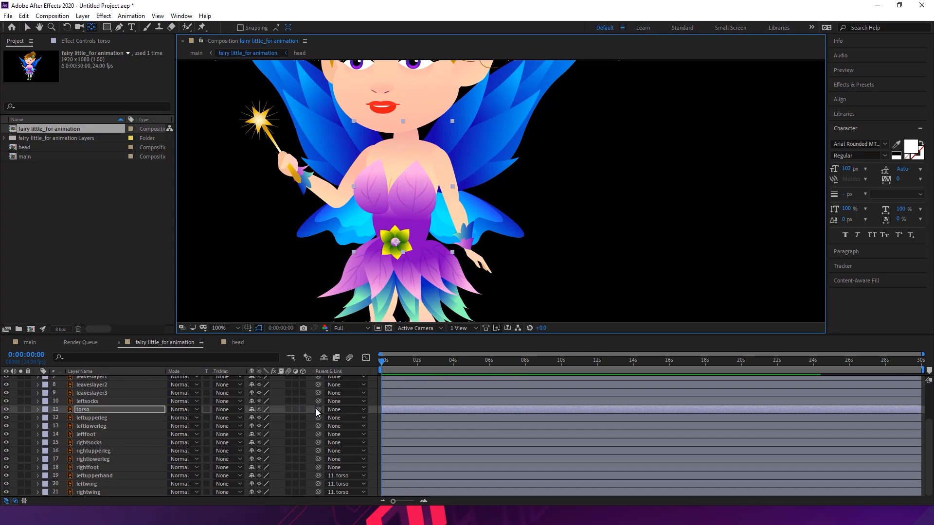
Rename the leaveslayer1 skirt layer to "Pelvis leaveslayer1"
{"action": "left_click", "coordinate": [383, 281]}
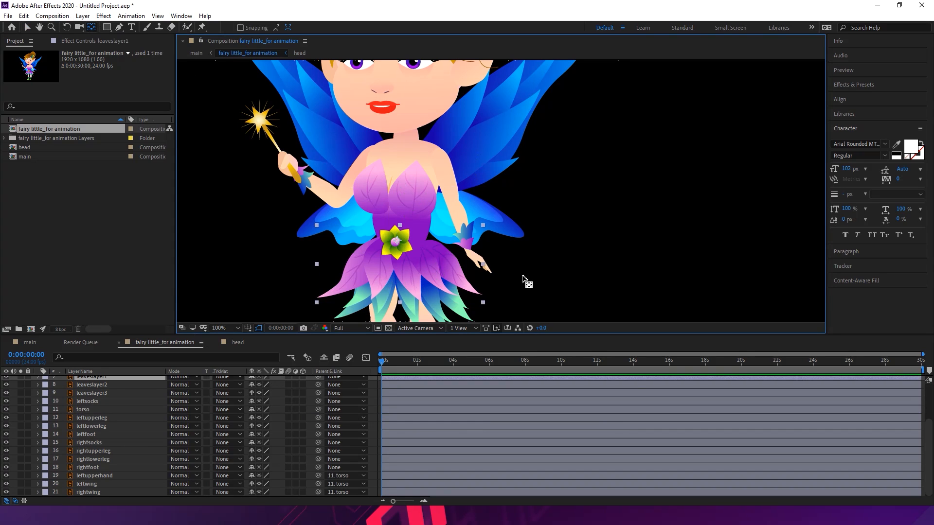
{"action": "scroll", "coordinate": [226, 454], "scroll_direction": "up", "scroll_amount": 3}
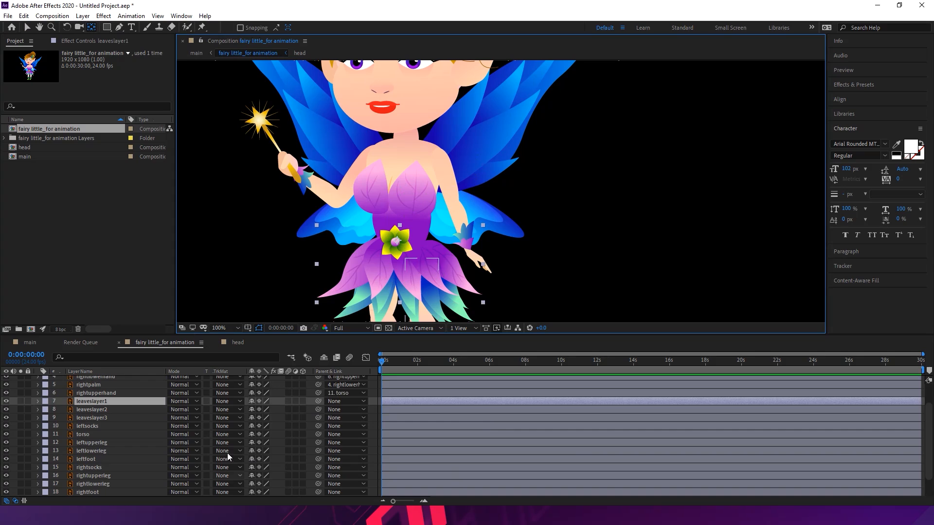
{"action": "left_click", "coordinate": [121, 402]}
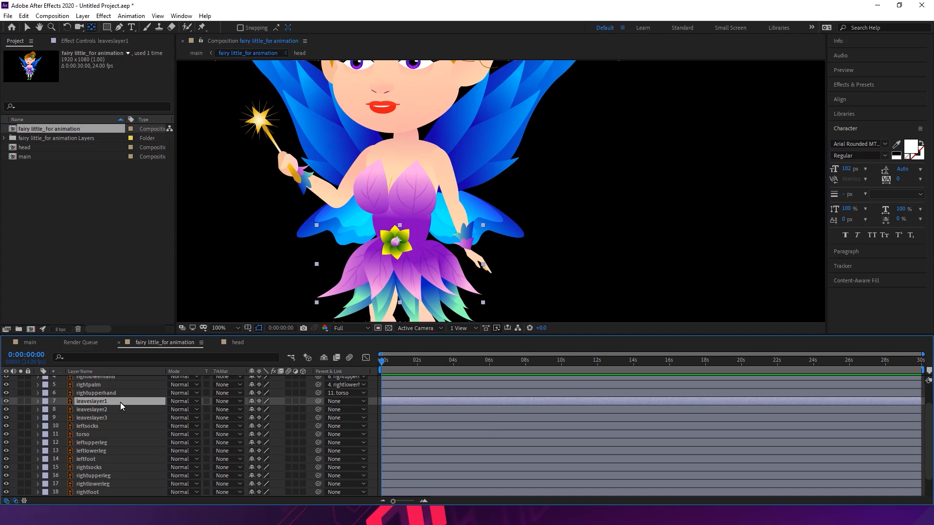
{"action": "key", "text": "Return"}
{"action": "key", "text": "Home"}
{"action": "type", "text": "Pelvis"}
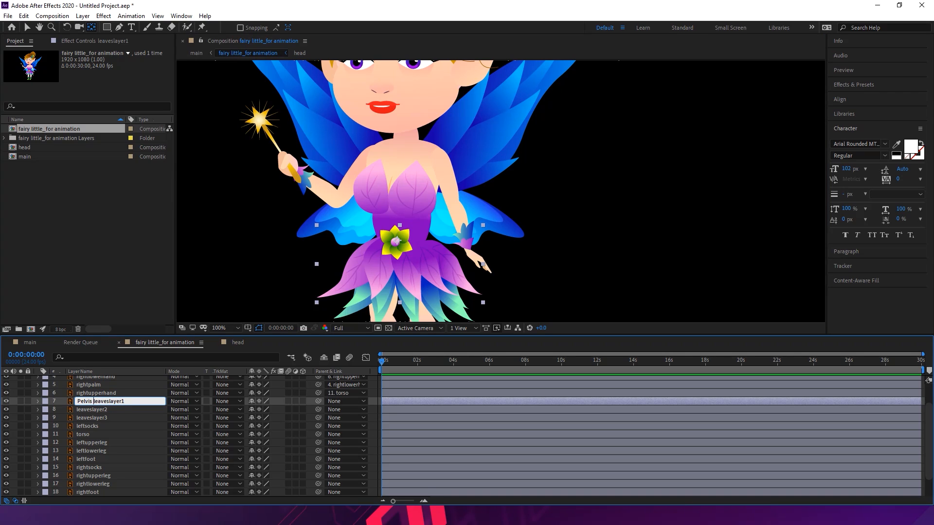
{"action": "key", "text": "Return"}
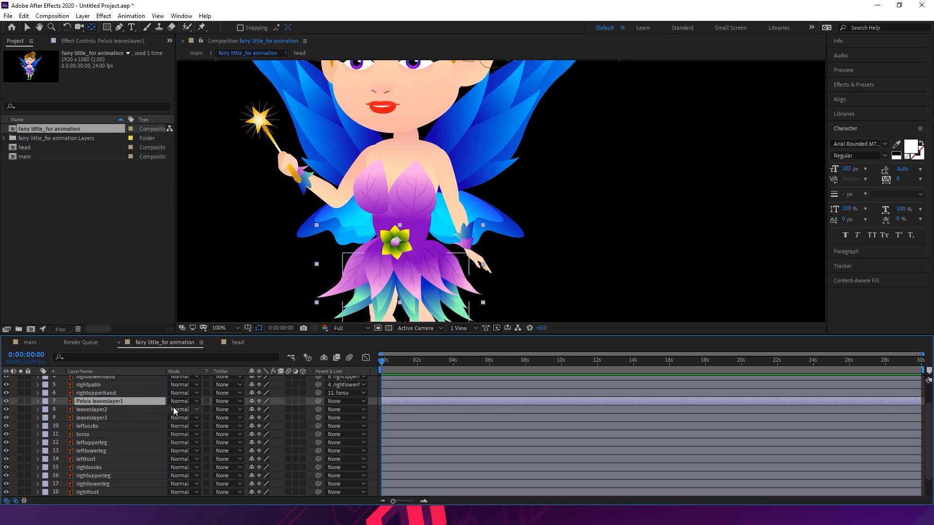
Parent the torso, leaveslayer2 and leaveslayer3 layers to the Pelvis leaveslayer1 layer
{"action": "left_click", "coordinate": [100, 434]}
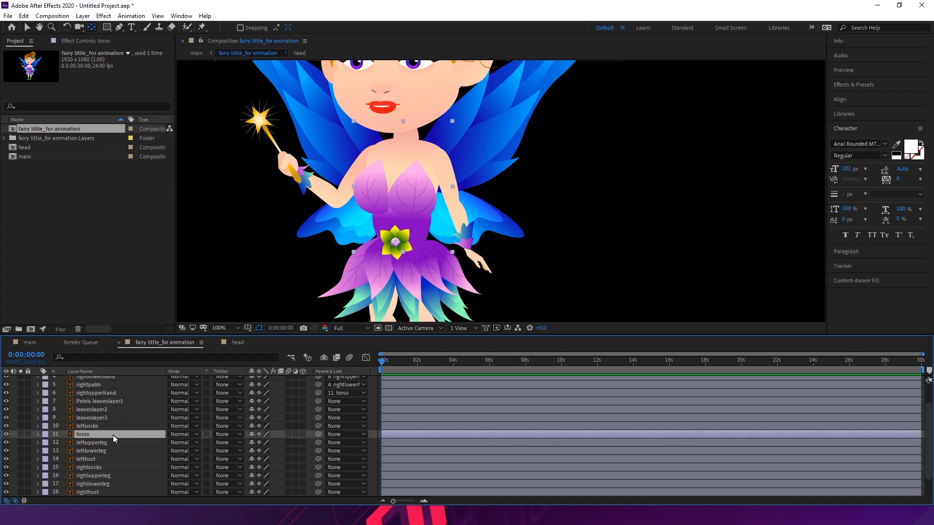
{"action": "left_click_drag", "start_coordinate": [318, 434], "coordinate": [120, 406]}
{"action": "left_click", "coordinate": [101, 411]}
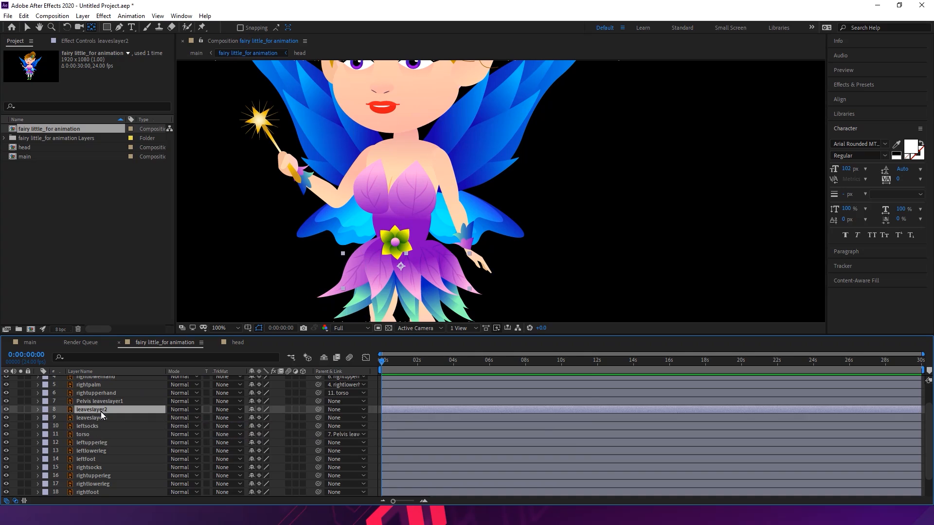
{"action": "left_click", "coordinate": [104, 419], "text": "shift"}
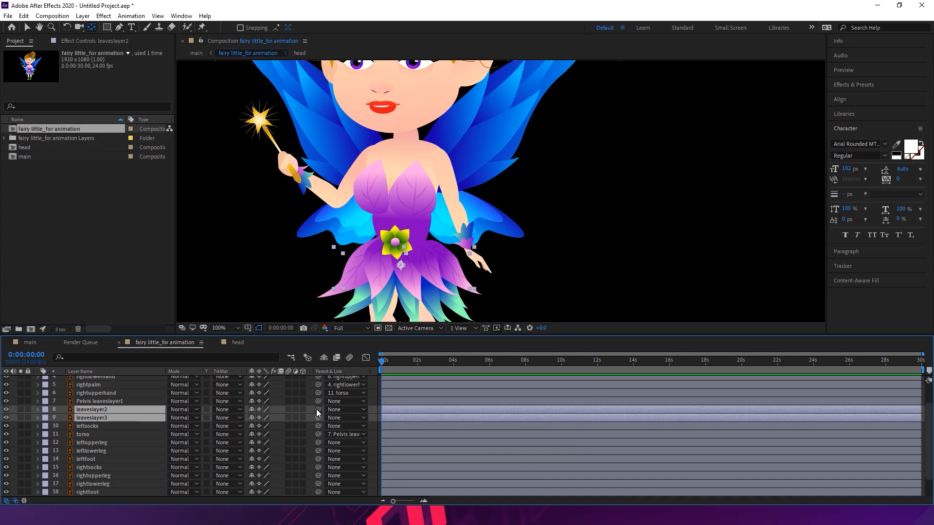
{"action": "left_click_drag", "start_coordinate": [318, 412], "coordinate": [122, 401]}
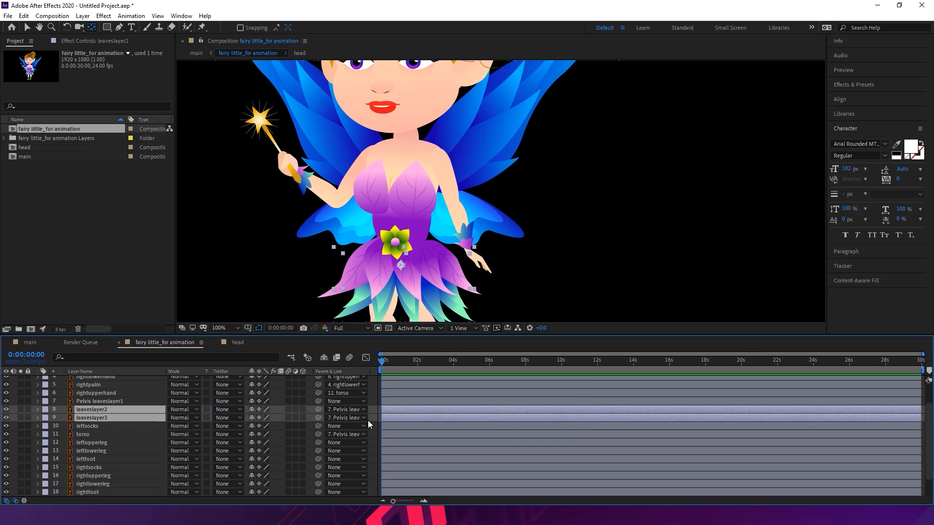
{"action": "left_click", "coordinate": [666, 263]}
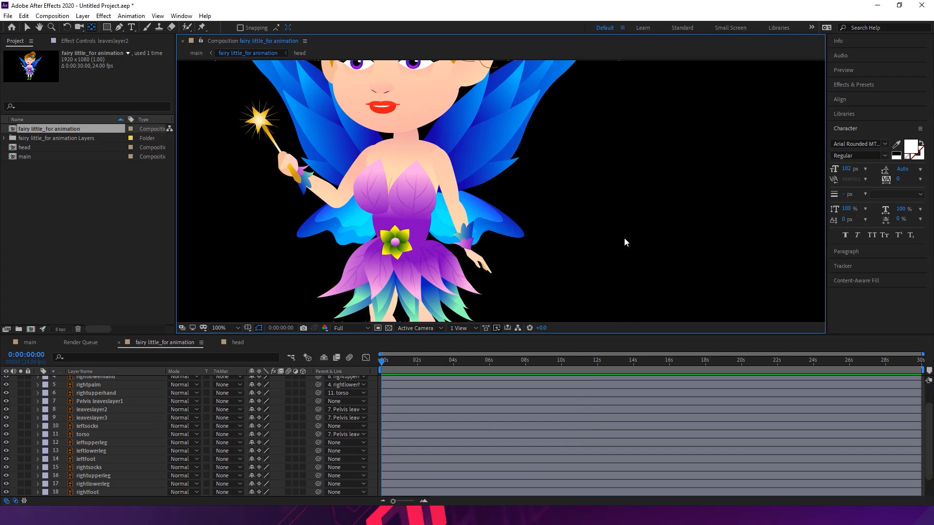
Parent the rightfoot layer to rightlowerleg, and rightlowerleg to rightupperleg
{"action": "key", "text": "comma"}
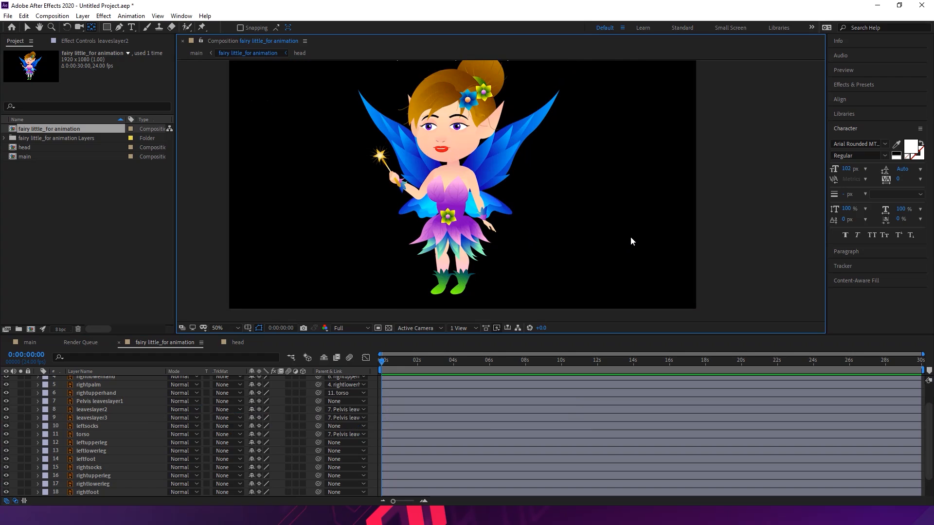
{"action": "key", "text": "period"}
{"action": "key", "text": "h"}
{"action": "left_click_drag", "start_coordinate": [640, 242], "coordinate": [650, 187]}
{"action": "key", "text": "y"}
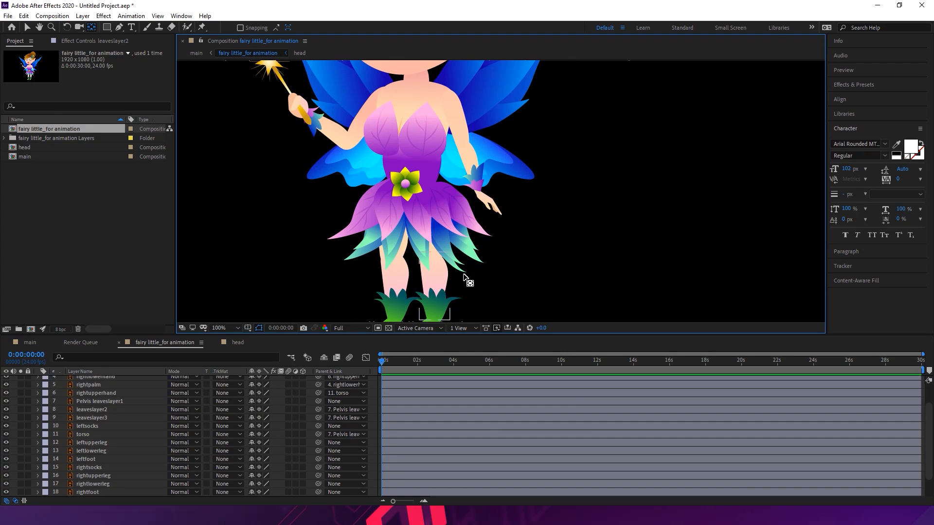
{"action": "scroll", "coordinate": [517, 202], "scroll_direction": "down", "scroll_amount": 4}
{"action": "left_click", "coordinate": [28, 28]}
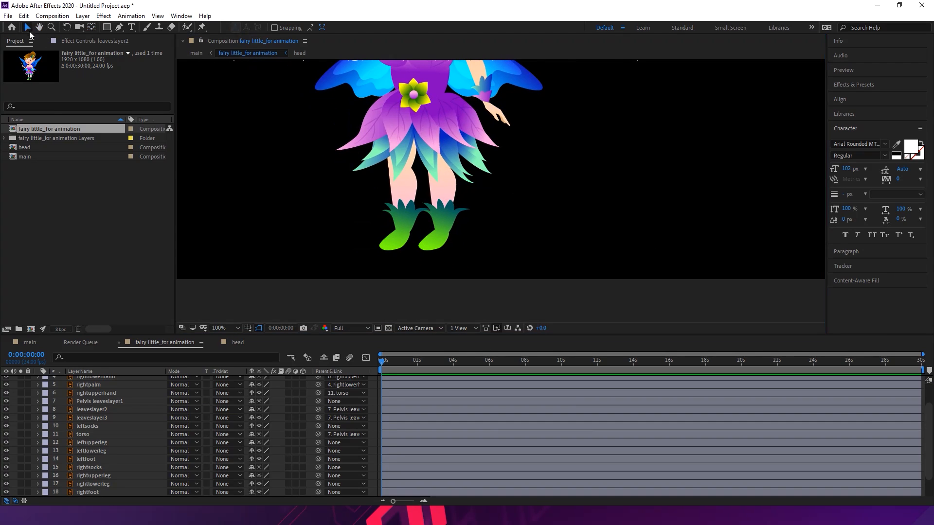
{"action": "left_click", "coordinate": [433, 252]}
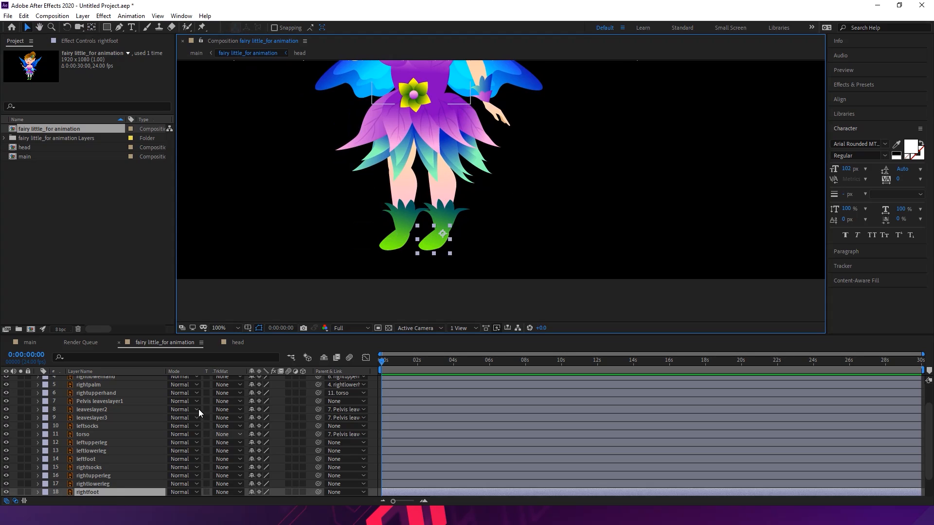
{"action": "left_click", "coordinate": [109, 484]}
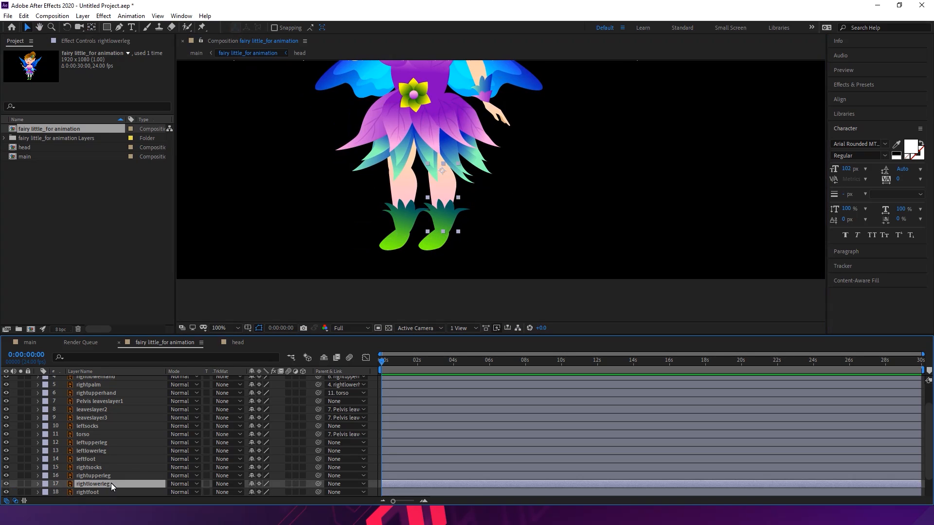
{"action": "left_click_drag", "start_coordinate": [319, 493], "coordinate": [138, 468]}
{"action": "left_click_drag", "start_coordinate": [318, 466], "coordinate": [105, 459]}
Parent the rightsocks layer to rightlowerleg and link rightfoot to rightlowerleg again
{"action": "left_click", "coordinate": [91, 452]}
{"action": "left_click_drag", "start_coordinate": [318, 450], "coordinate": [127, 468]}
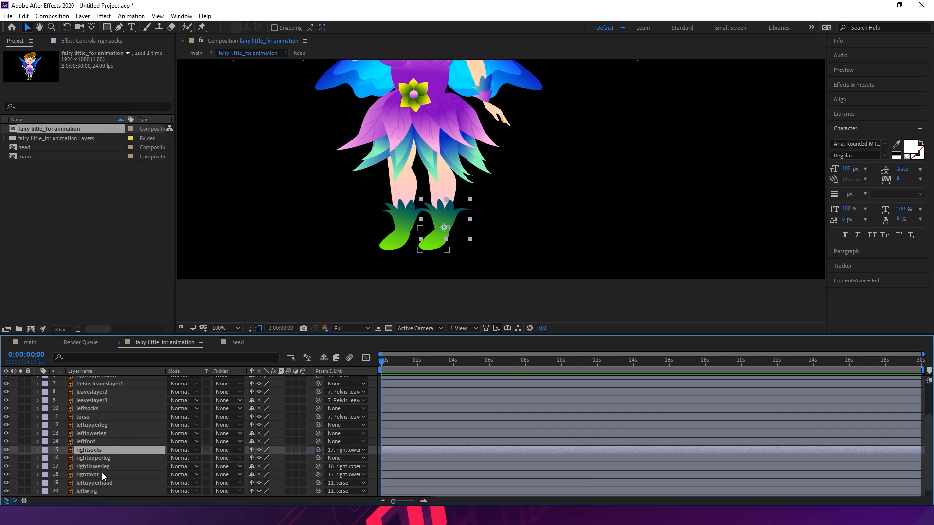
{"action": "left_click", "coordinate": [100, 476]}
{"action": "left_click_drag", "start_coordinate": [318, 474], "coordinate": [132, 468]}
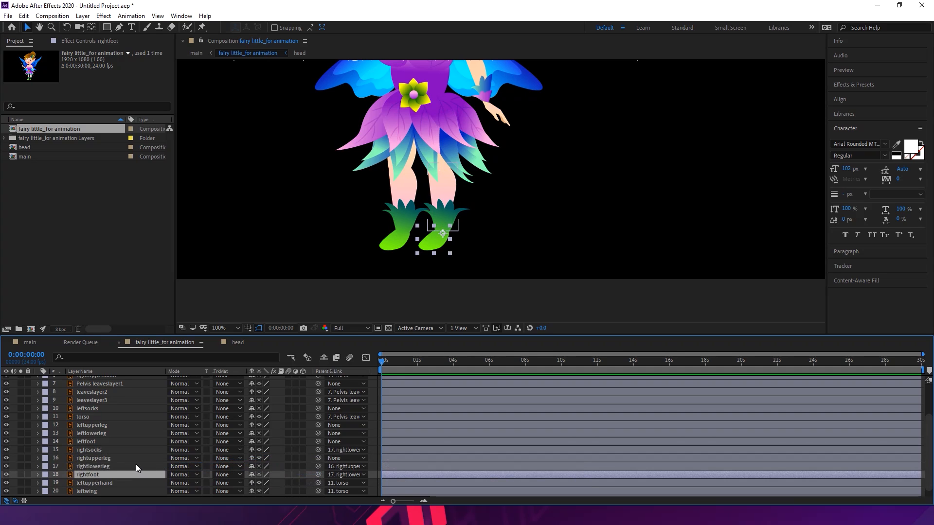
Test the right leg's parenting by nudging rightlowerleg and rightupperleg sideways and back
{"action": "left_click", "coordinate": [137, 465]}
{"action": "key", "text": "shift+Right"}
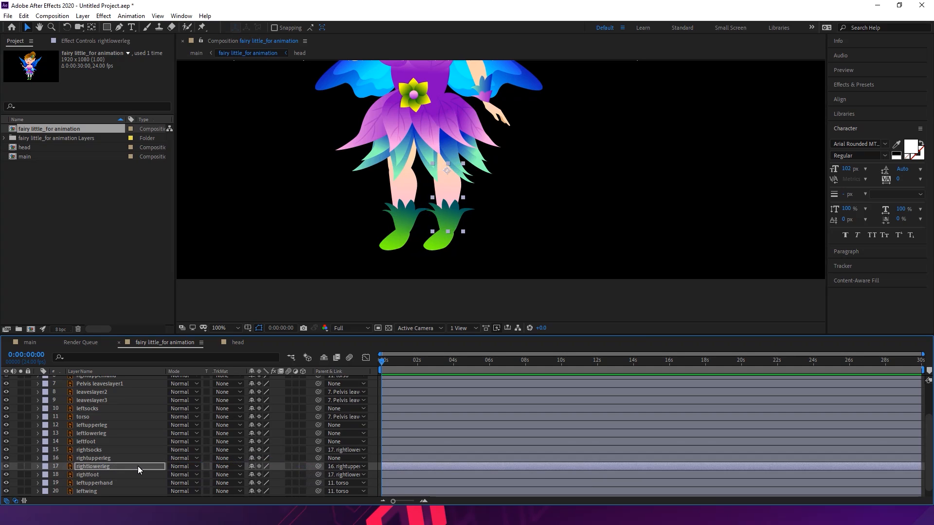
{"action": "key", "text": "shift+Left"}
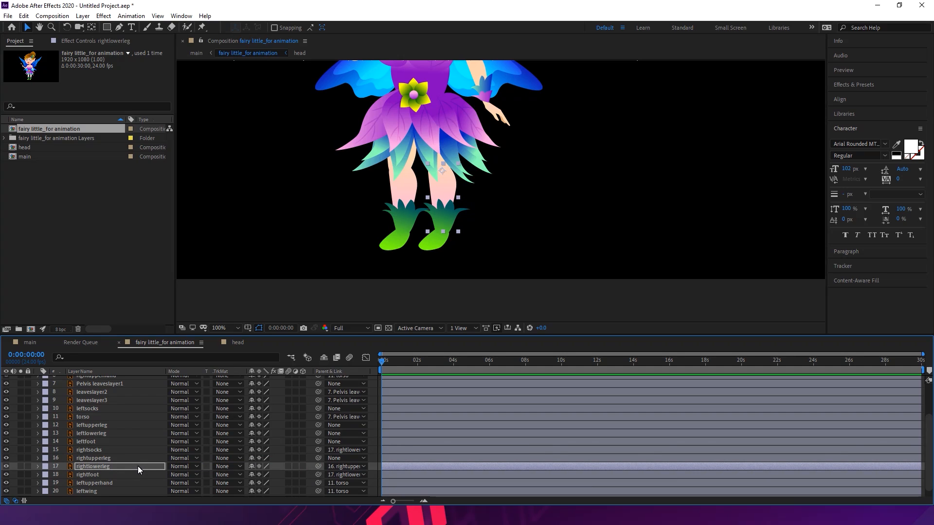
{"action": "left_click", "coordinate": [110, 461]}
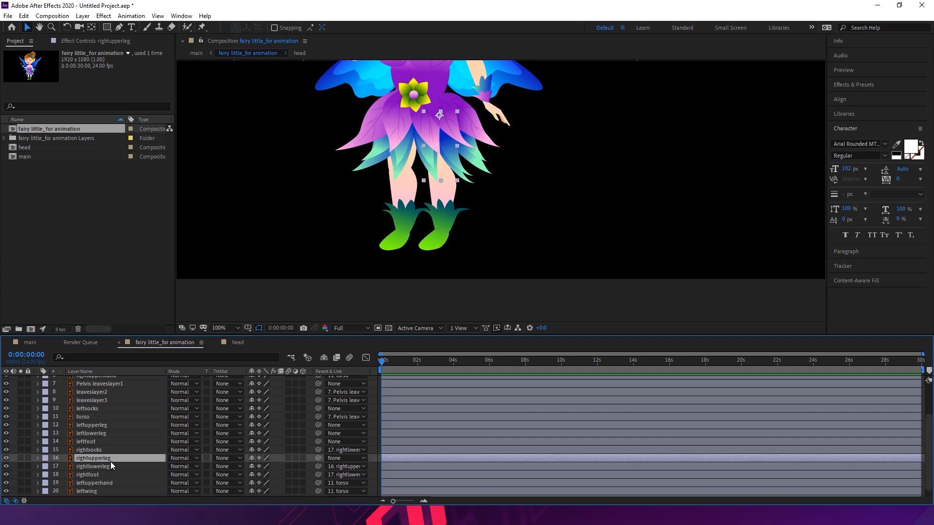
{"action": "key", "text": "shift+Right"}
{"action": "key", "text": "shift+Left"}
Parent the leftfoot layer to leftsocks, and leftsocks to leftlowerleg
{"action": "left_click", "coordinate": [388, 243]}
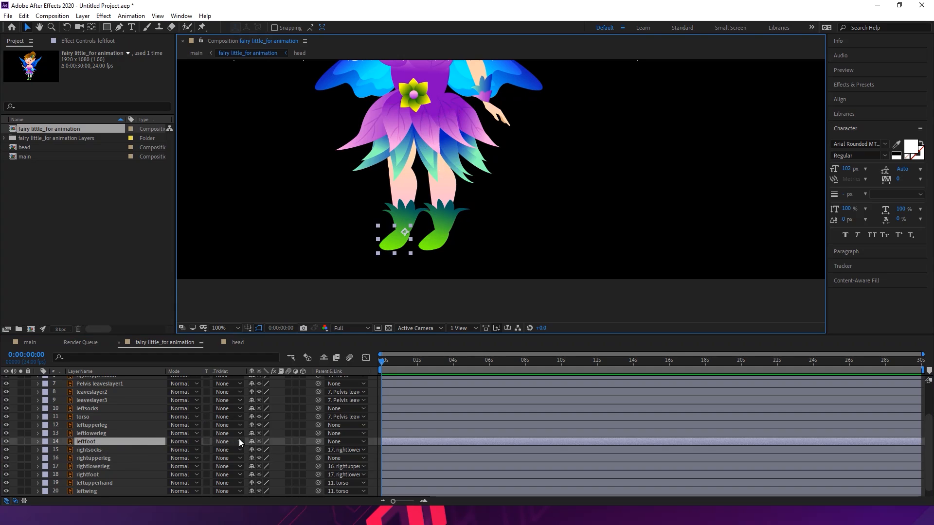
{"action": "left_click_drag", "start_coordinate": [319, 442], "coordinate": [102, 409]}
{"action": "left_click", "coordinate": [101, 408]}
{"action": "left_click_drag", "start_coordinate": [318, 409], "coordinate": [125, 436]}
Parent the leftlowerleg layer to the leftupperleg layer, and select leftupperleg
{"action": "left_click", "coordinate": [125, 436]}
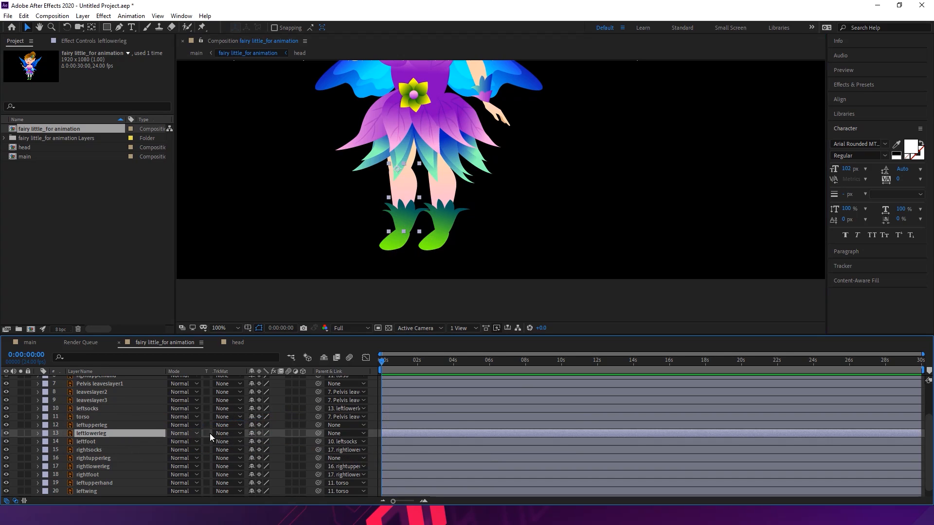
{"action": "left_click_drag", "start_coordinate": [319, 432], "coordinate": [110, 424]}
{"action": "left_click", "coordinate": [109, 424]}
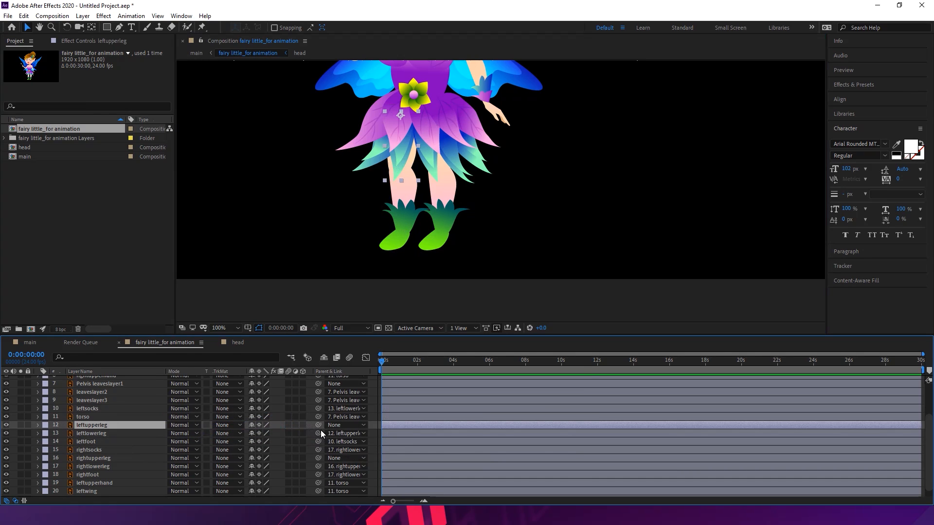
Parent the leftupperleg layer to the torso layer
{"action": "left_click_drag", "start_coordinate": [318, 425], "coordinate": [103, 417]}
{"action": "key", "text": "Return"}
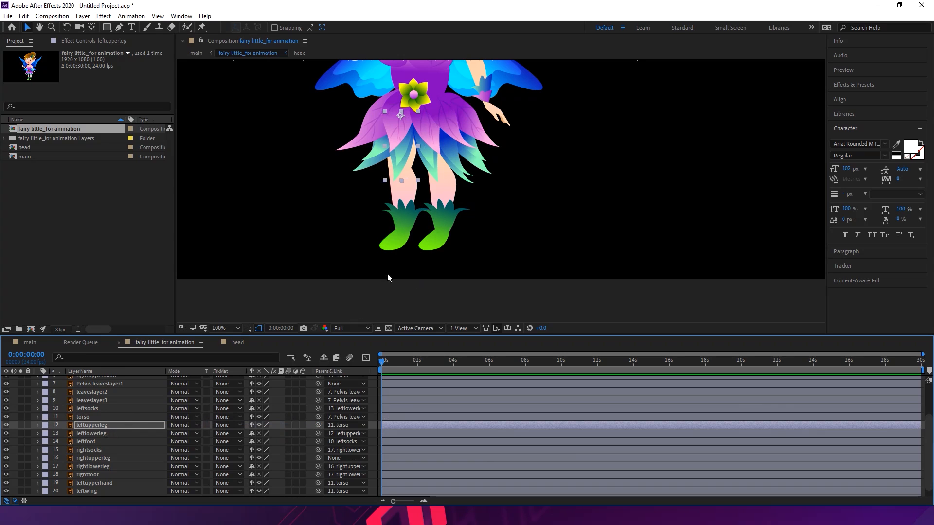
Test the hierarchy by moving the Pelvis leaveslayer1 skirt layer sideways in the composition, and undo the move
{"action": "scroll", "coordinate": [408, 255], "scroll_direction": "down", "scroll_amount": 2}
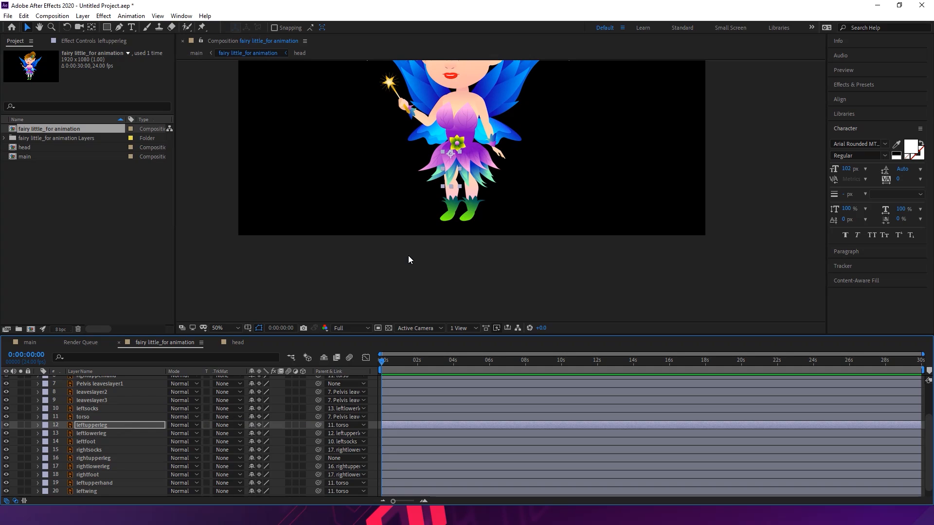
{"action": "left_click", "coordinate": [773, 272]}
{"action": "key", "text": "h"}
{"action": "left_click_drag", "start_coordinate": [607, 184], "coordinate": [588, 260]}
{"action": "key", "text": "v"}
{"action": "left_click", "coordinate": [445, 234]}
{"action": "left_click_drag", "start_coordinate": [445, 235], "coordinate": [521, 235]}
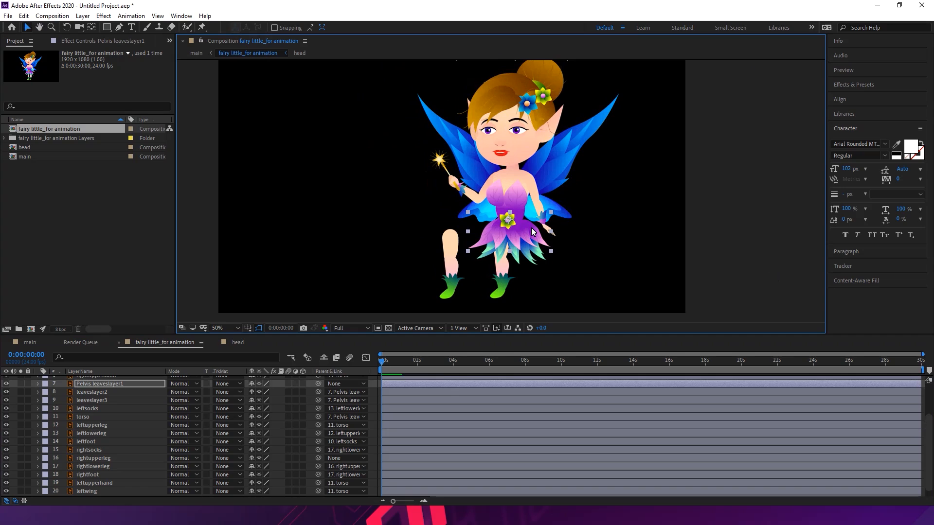
{"action": "key", "text": "ctrl+z"}
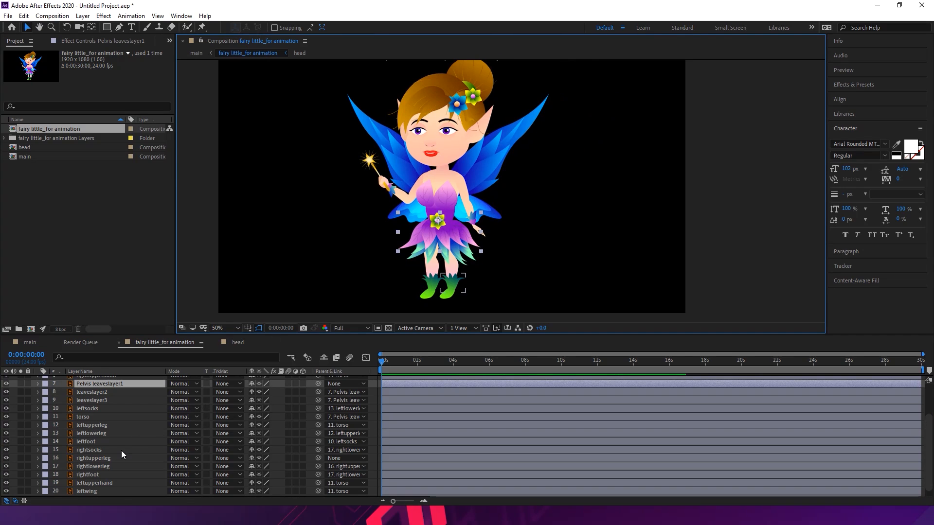
Parent the leftupperleg layer to Pelvis leaveslayer1 instead of the torso
{"action": "left_click", "coordinate": [107, 425]}
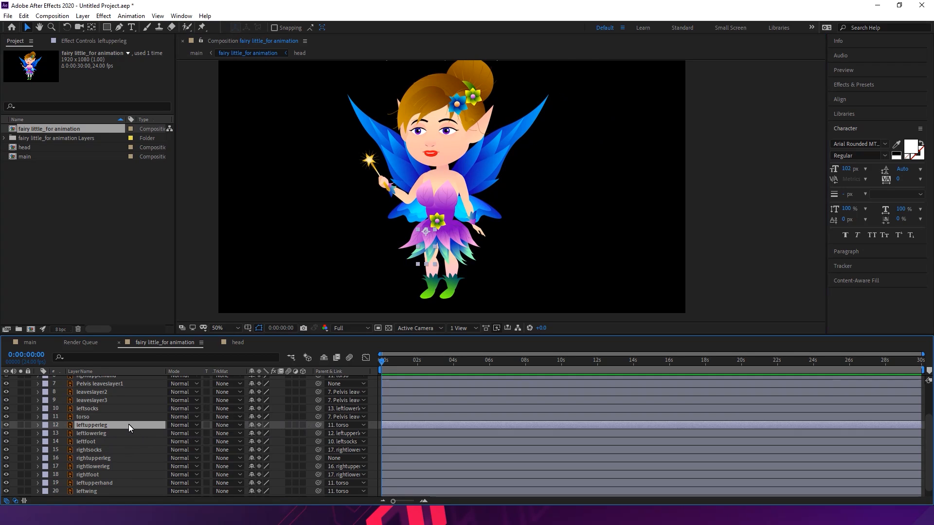
{"action": "key", "text": "Return"}
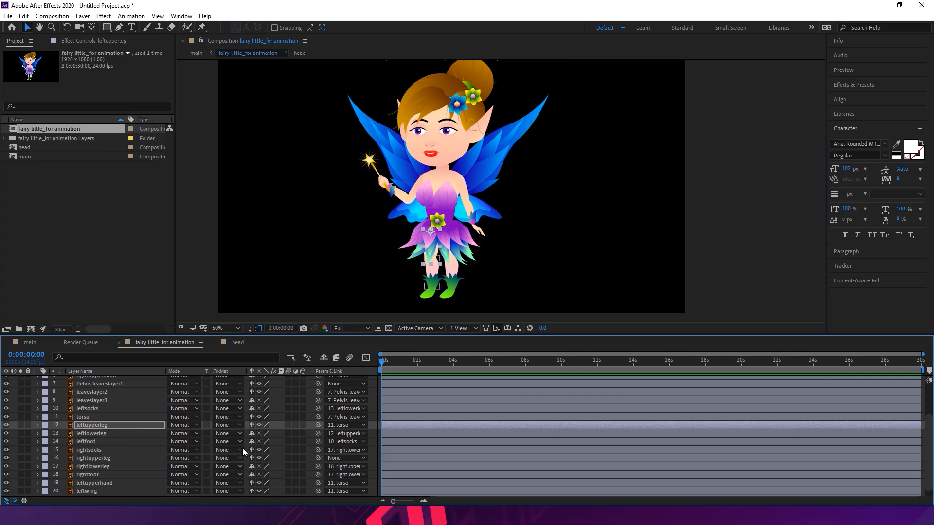
{"action": "left_click_drag", "start_coordinate": [318, 425], "coordinate": [144, 472]}
{"action": "left_click_drag", "start_coordinate": [126, 487], "coordinate": [110, 400]}
Test the left leg's parenting by nudging Pelvis leaveslayer1 right and back
{"action": "left_click", "coordinate": [119, 399]}
{"action": "key", "text": "shift+Right"}
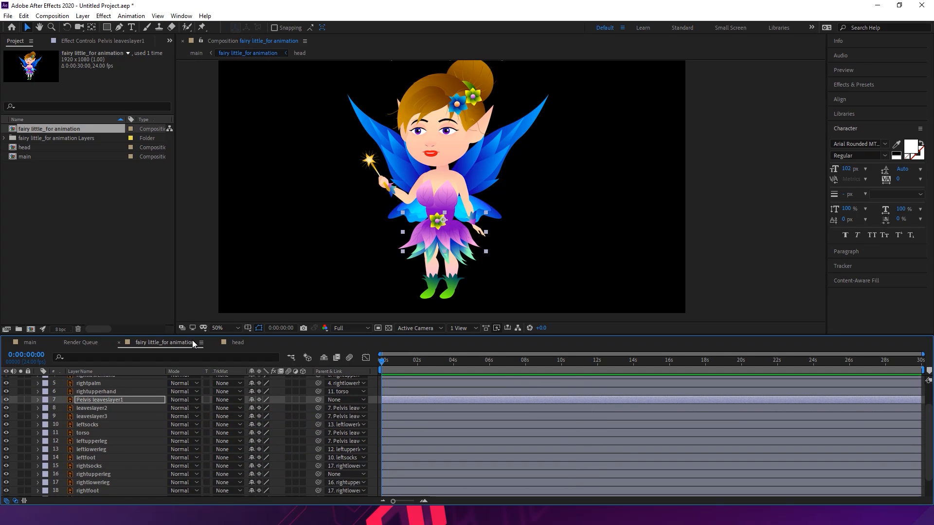
{"action": "key", "text": "shift+Left"}
Parent the rightupperleg layer to Pelvis leaveslayer1
{"action": "scroll", "coordinate": [113, 465], "scroll_direction": "down", "scroll_amount": 1}
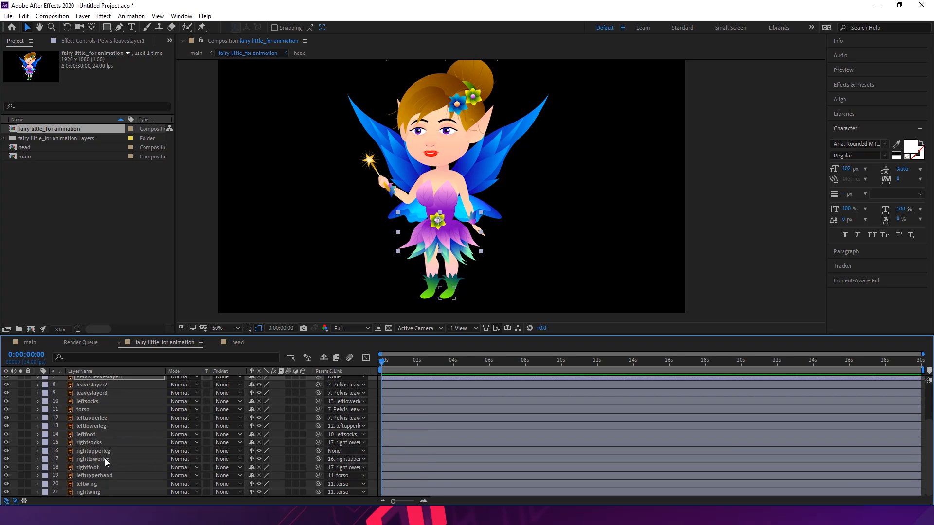
{"action": "left_click", "coordinate": [116, 450]}
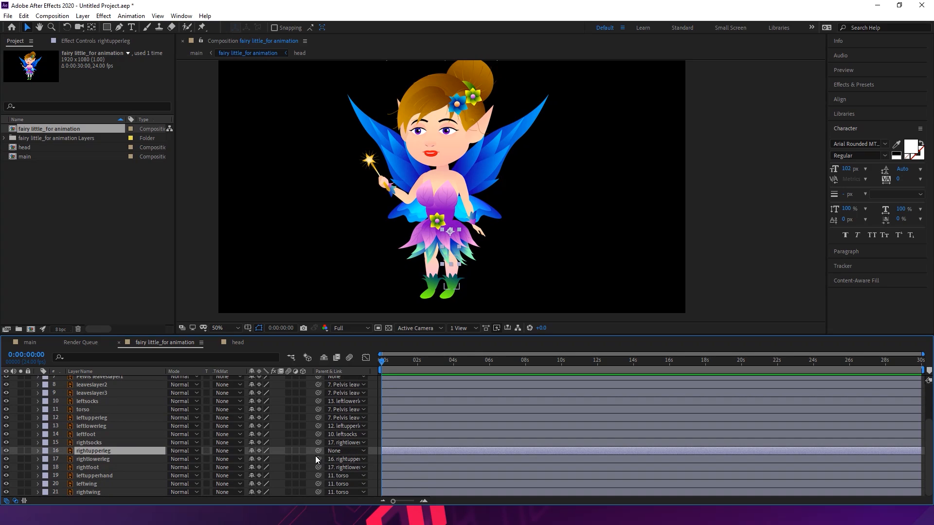
{"action": "left_click_drag", "start_coordinate": [318, 451], "coordinate": [106, 388]}
Test the whole body's parenting by nudging Pelvis leaveslayer1 right and back, and by moving it freely and undoing that move
{"action": "left_click", "coordinate": [115, 388]}
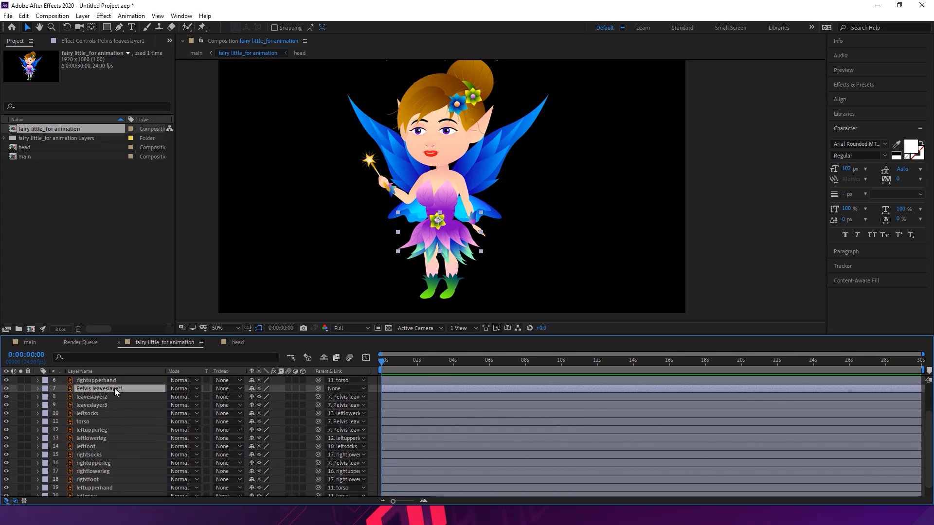
{"action": "key", "text": "shift+Right"}
{"action": "key", "text": "shift+Right"}
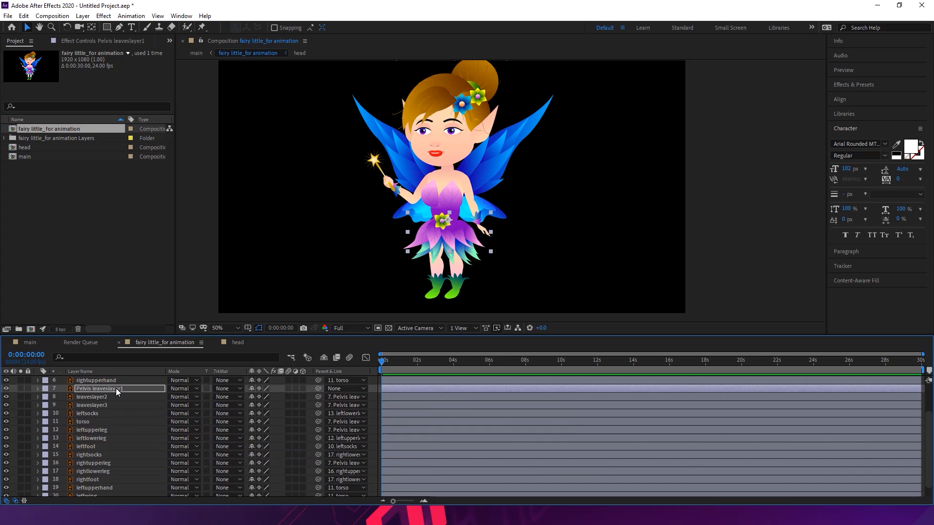
{"action": "key", "text": "shift+Right"}
{"action": "key", "text": "shift+Left"}
{"action": "key", "text": "shift+Left"}
{"action": "key", "text": "shift+Left"}
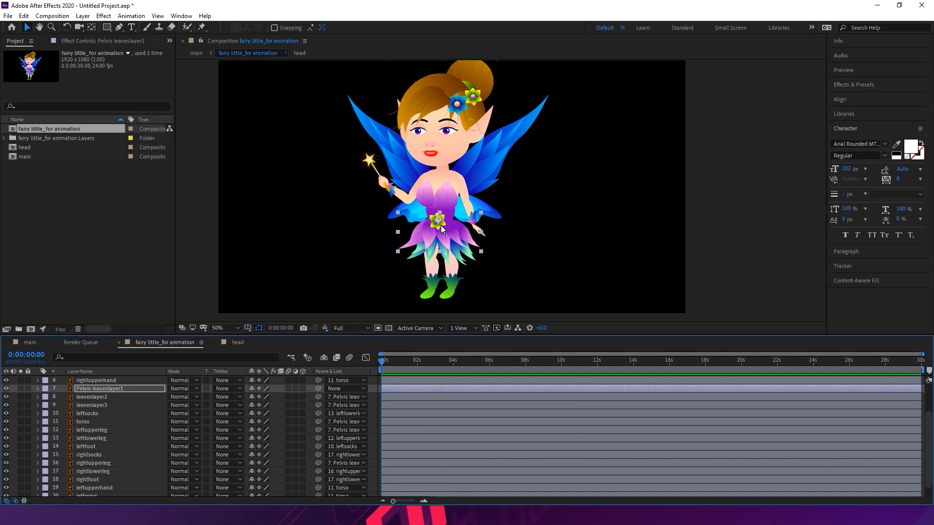
{"action": "mouse_move", "coordinate": [441, 225]}
{"action": "left_mouse_down"}
{"action": "mouse_move", "coordinate": [562, 225]}
{"action": "mouse_move", "coordinate": [414, 226]}
{"action": "mouse_move", "coordinate": [506, 228]}
{"action": "mouse_move", "coordinate": [407, 216]}
{"action": "mouse_move", "coordinate": [456, 230]}
{"action": "left_mouse_up"}
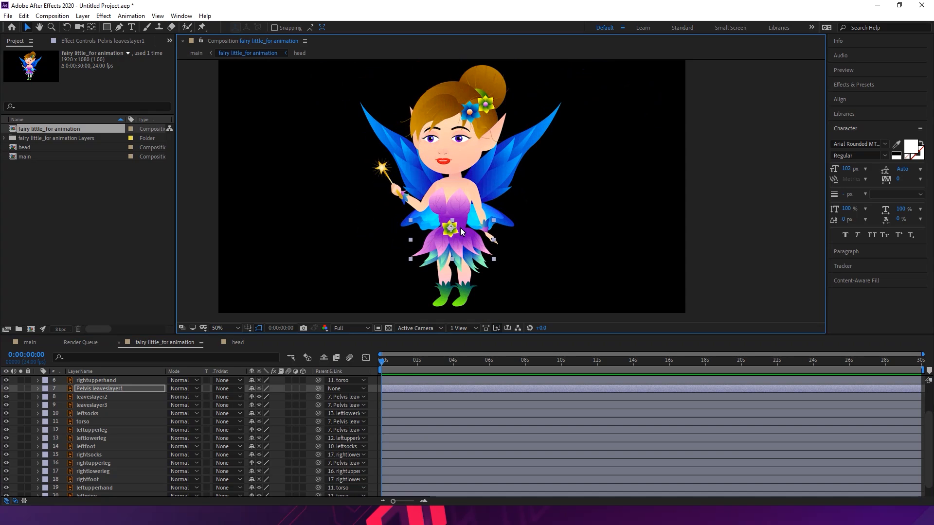
{"action": "key", "text": "ctrl+z"}
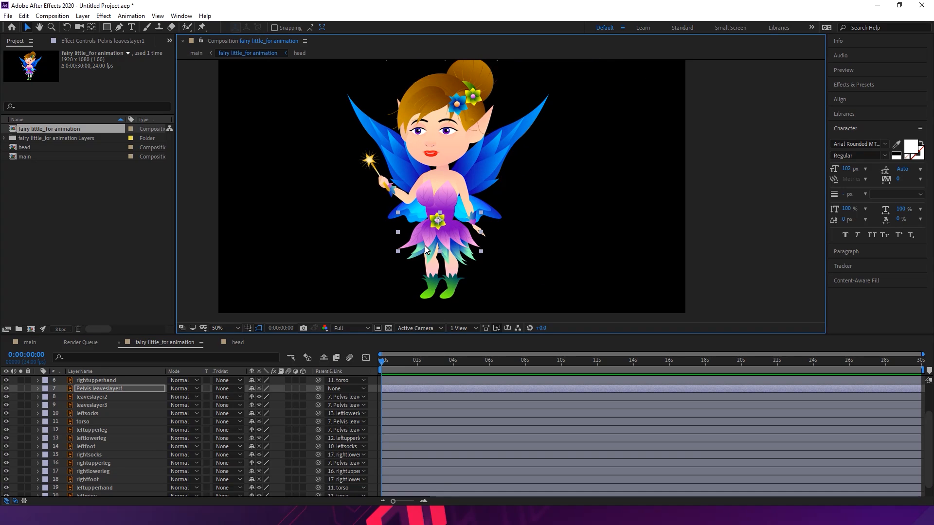
Add a null object to the fairy composition and rename it controller
{"action": "left_click", "coordinate": [117, 391]}
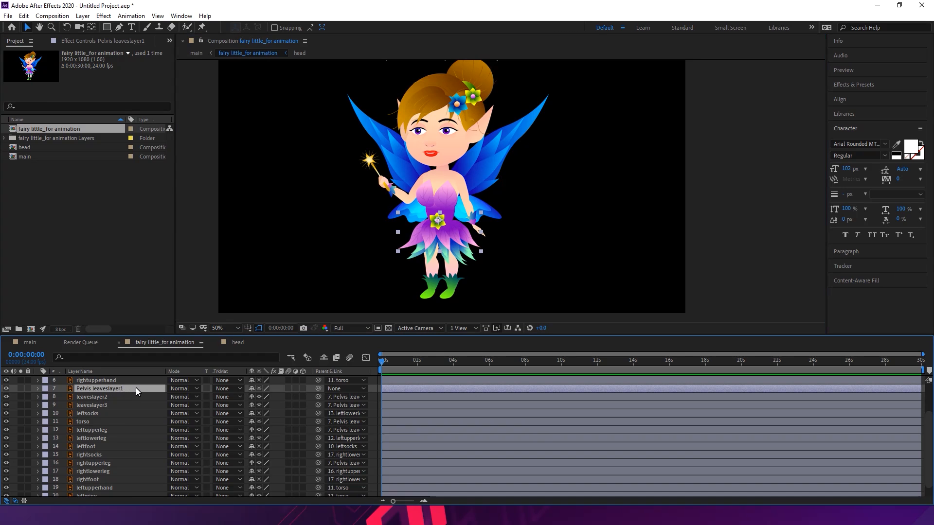
{"action": "scroll", "coordinate": [136, 387], "scroll_direction": "up", "scroll_amount": 2}
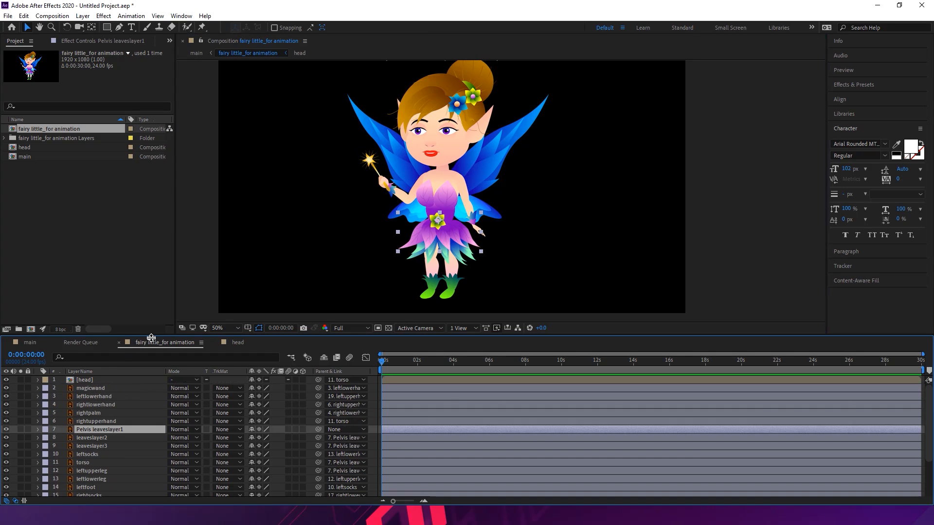
{"action": "left_click_drag", "start_coordinate": [151, 339], "coordinate": [168, 234]}
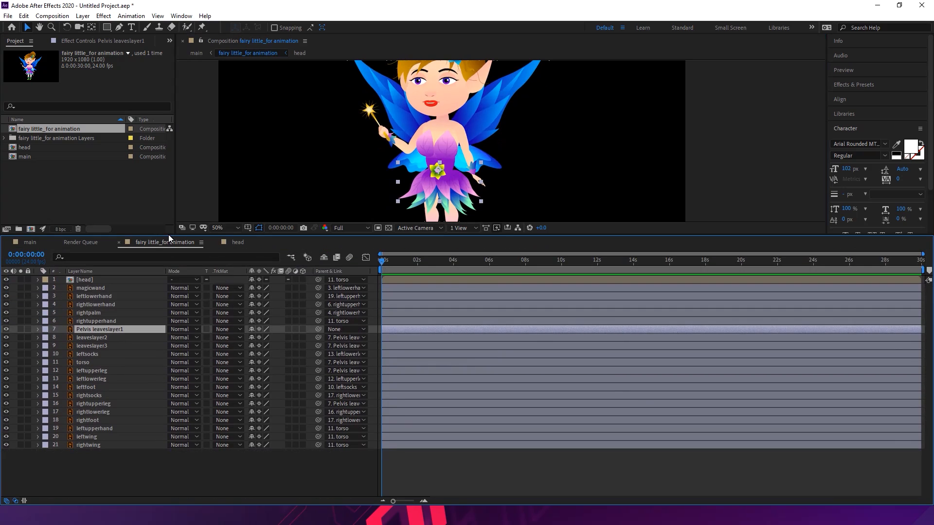
{"action": "left_click", "coordinate": [113, 287]}
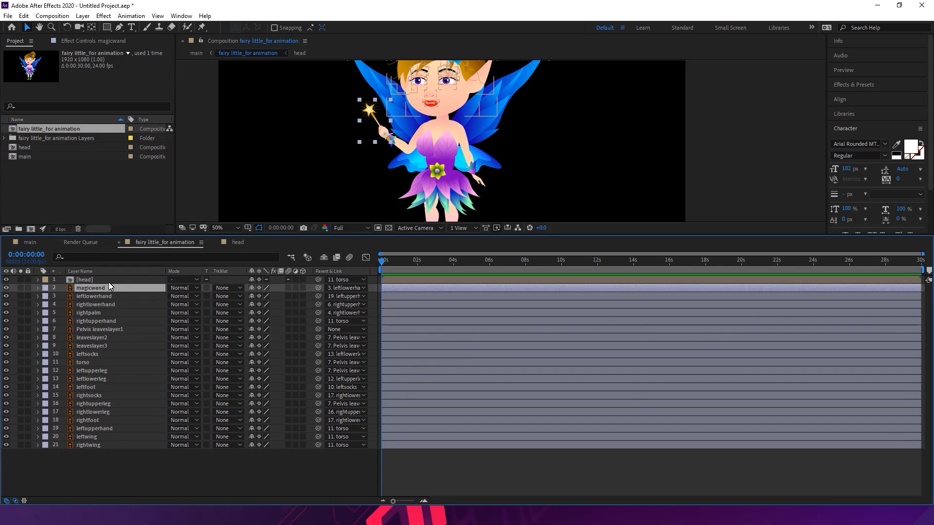
{"action": "left_click", "coordinate": [106, 281]}
{"action": "left_click", "coordinate": [105, 474]}
{"action": "right_click", "coordinate": [105, 472]}
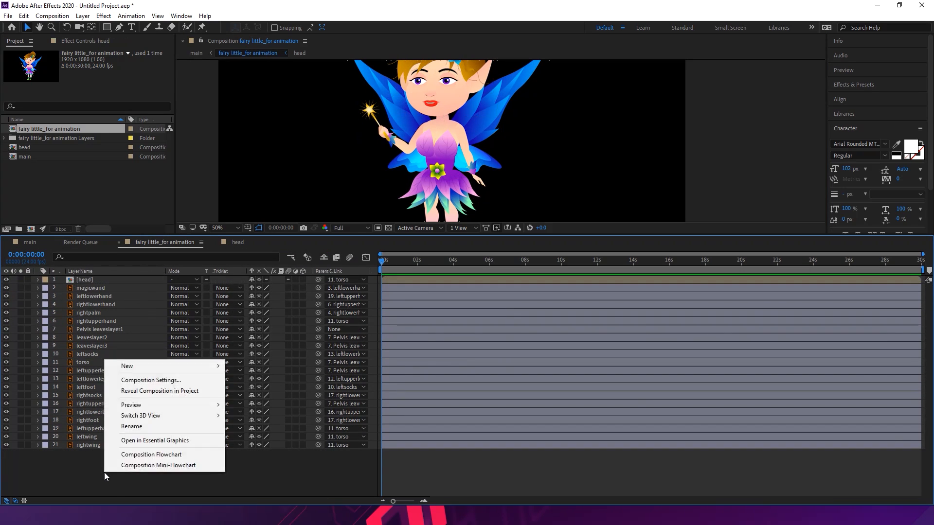
{"action": "mouse_move", "coordinate": [136, 367]}
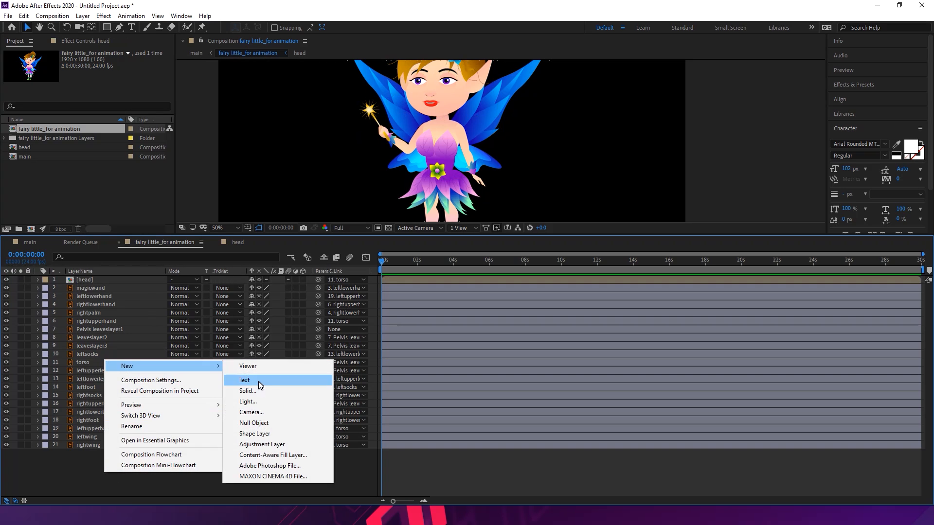
{"action": "left_click", "coordinate": [260, 423]}
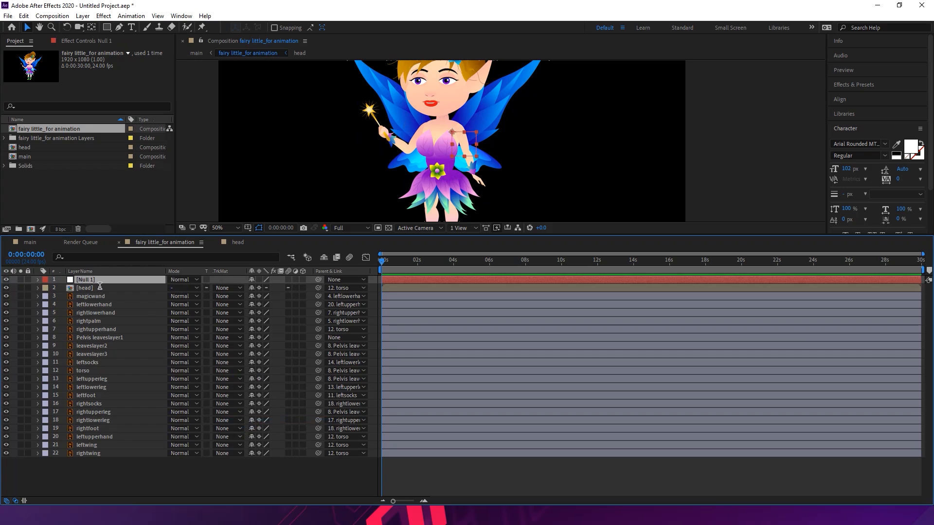
{"action": "key", "text": "Return"}
{"action": "type", "text": "controller"}
{"action": "key", "text": "Return"}
Parent the Pelvis leaveslayer1 layer to the controller null
{"action": "left_click", "coordinate": [110, 338]}
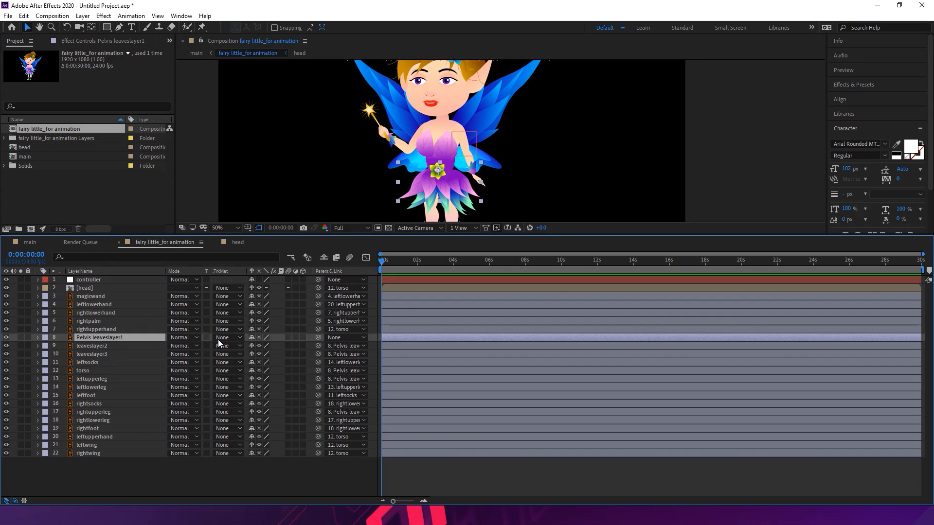
{"action": "left_click_drag", "start_coordinate": [316, 335], "coordinate": [86, 278]}
{"action": "left_click_drag", "start_coordinate": [246, 235], "coordinate": [119, 391]}
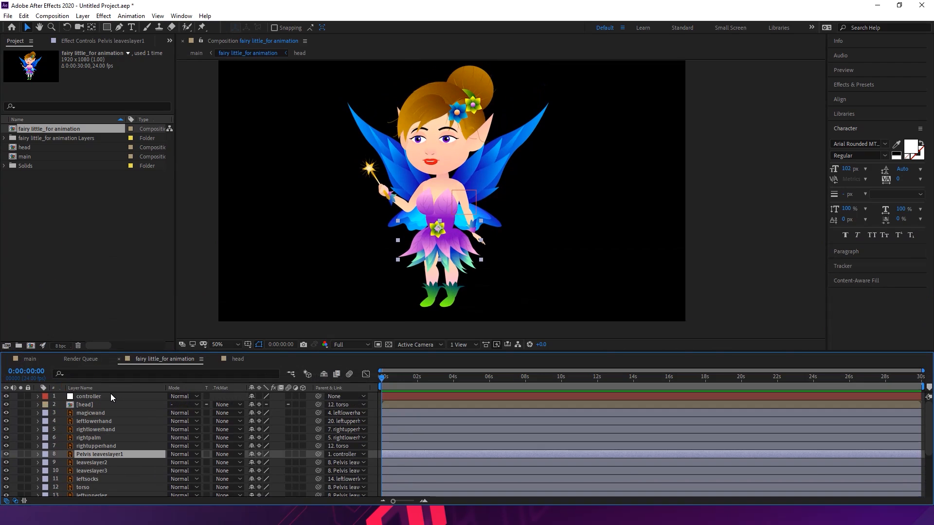
Test the controller null by nudging it right and left in large increments, leaving the character slightly right of its starting position
{"action": "left_click", "coordinate": [104, 395]}
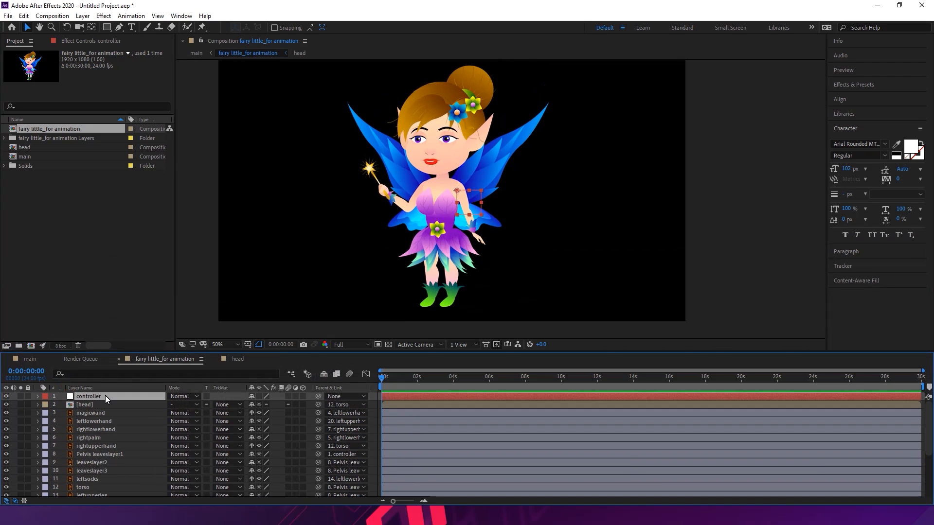
{"action": "key", "text": "shift+Right"}
{"action": "key", "text": "shift+Right"}
{"action": "key", "text": "shift+Right"}
{"action": "key", "text": "shift+Right"}
{"action": "key", "text": "shift+Right"}
{"action": "key", "text": "shift+Right"}
{"action": "key", "text": "shift+Right"}
{"action": "key", "text": "shift+Right"}
{"action": "key", "text": "shift+Right"}
{"action": "key", "text": "shift+Right"}
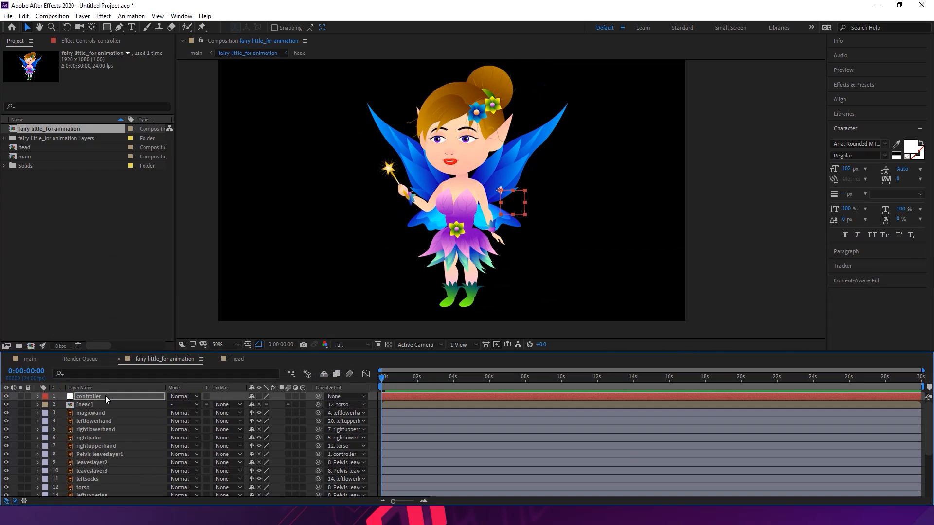
{"action": "key", "text": "shift+Left"}
{"action": "key", "text": "shift+Left"}
{"action": "key", "text": "shift+Left"}
{"action": "key", "text": "shift+Left"}
{"action": "key", "text": "shift+Left"}
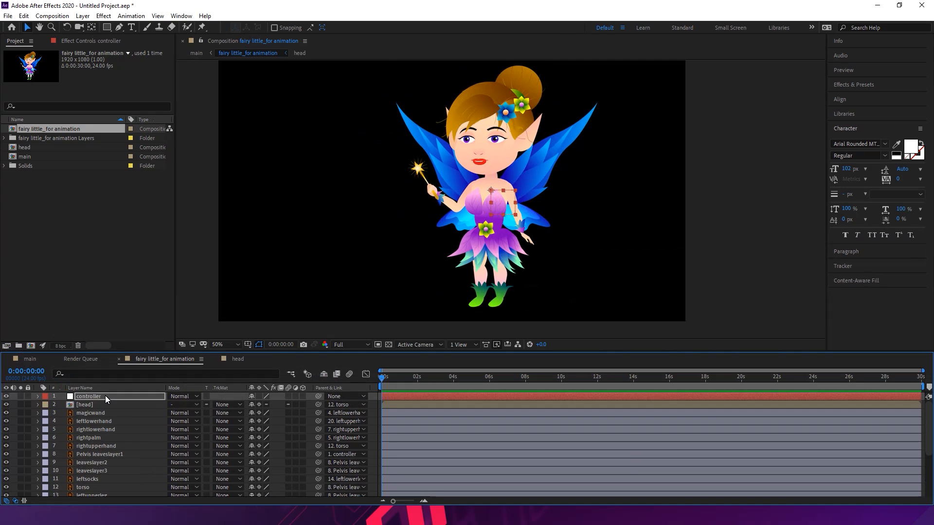
{"action": "key", "text": "shift+Left"}
{"action": "key", "text": "shift+Left"}
{"action": "key", "text": "shift+Left"}
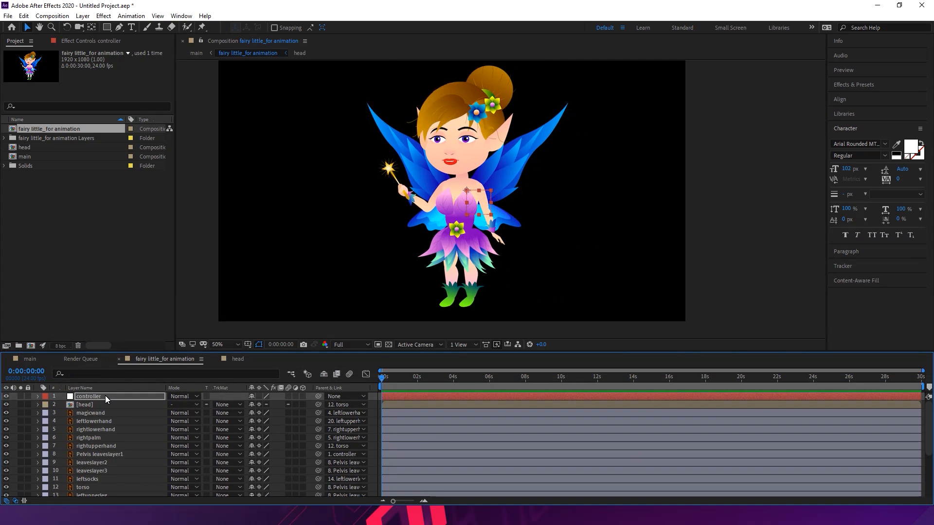
{"action": "key", "text": "shift+Right"}
{"action": "key", "text": "shift+Right"}
{"action": "key", "text": "shift+Left"}
{"action": "key", "text": "shift+Right"}
{"action": "left_click", "coordinate": [86, 397]}
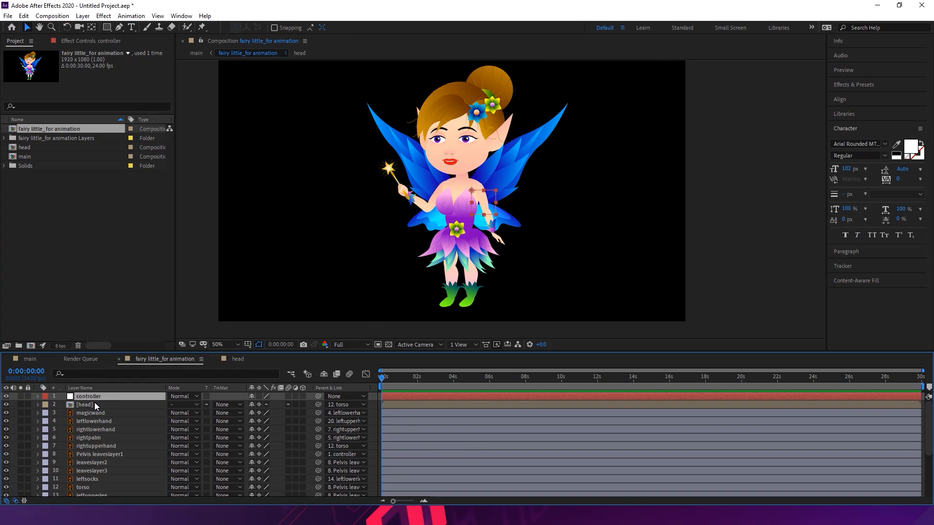
Test scaling the whole character by reducing the controller's scale to 60%, and undo the scaling
{"action": "key", "text": "s"}
{"action": "left_click_drag", "start_coordinate": [266, 405], "coordinate": [247, 405]}
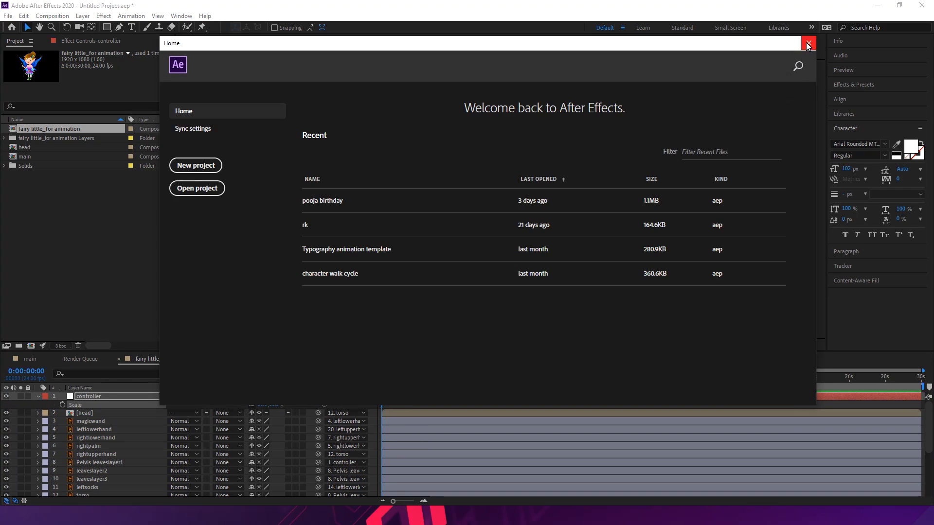
{"action": "left_click", "coordinate": [808, 45]}
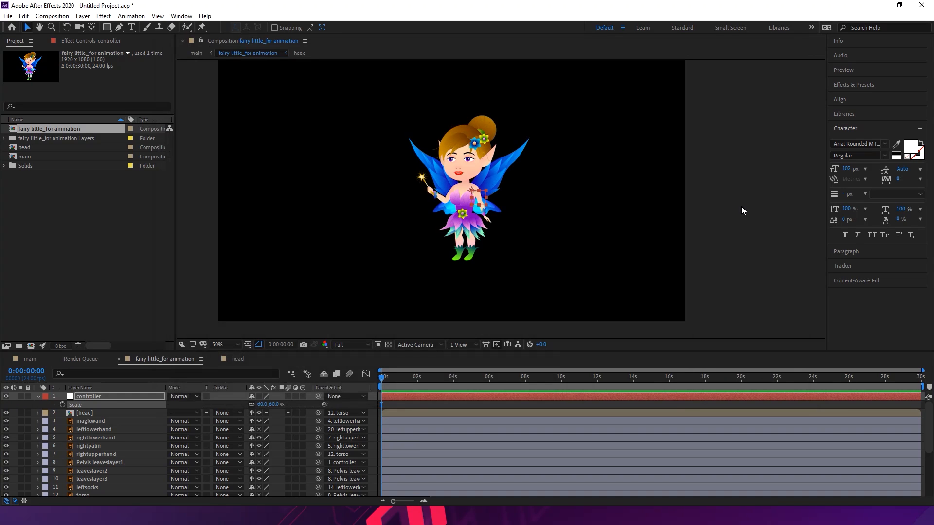
{"action": "key", "text": "ctrl+z"}
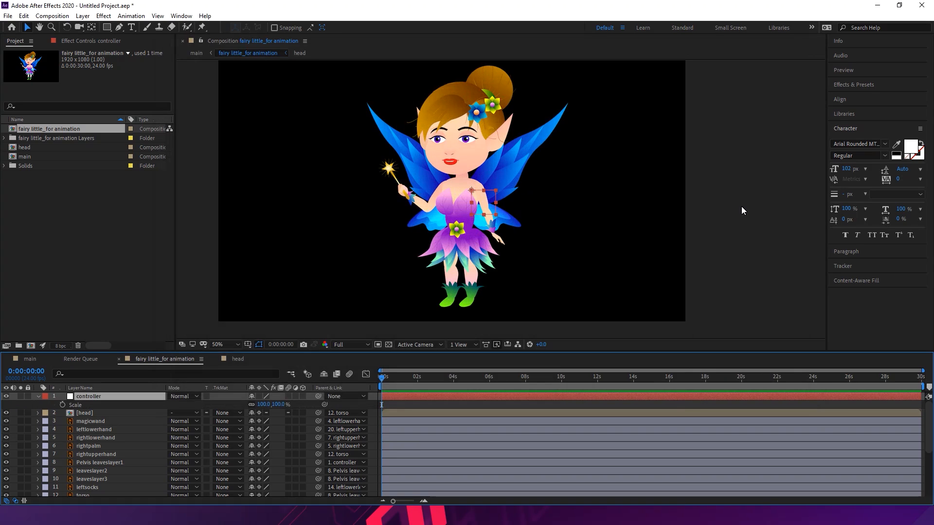
{"action": "key", "text": "ctrl+z"}
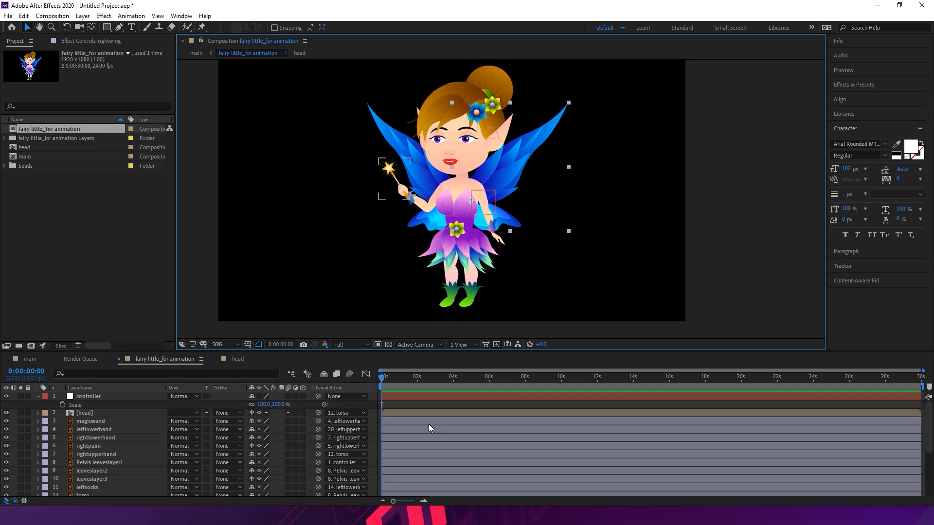
Turn the rightwing layer into a 3D layer
{"action": "scroll", "coordinate": [428, 425], "scroll_direction": "down", "scroll_amount": 5}
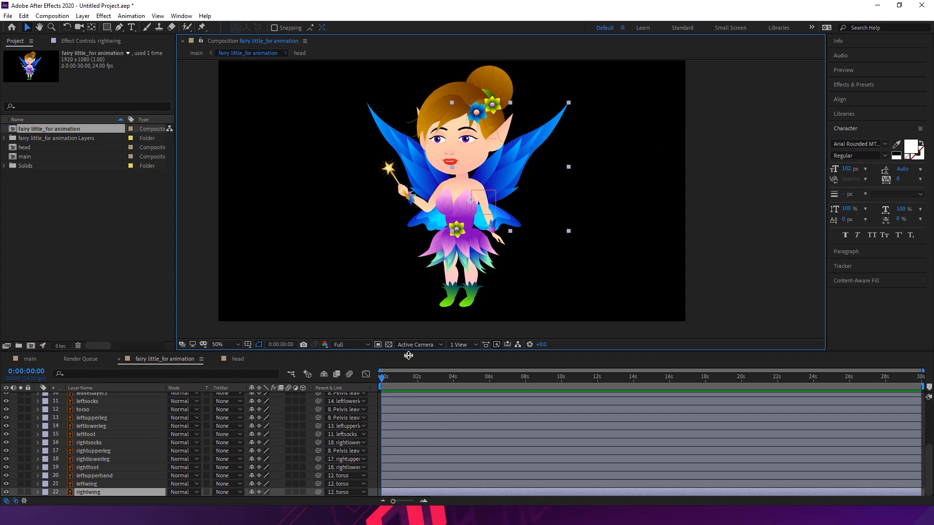
{"action": "left_click_drag", "start_coordinate": [407, 365], "coordinate": [401, 273]}
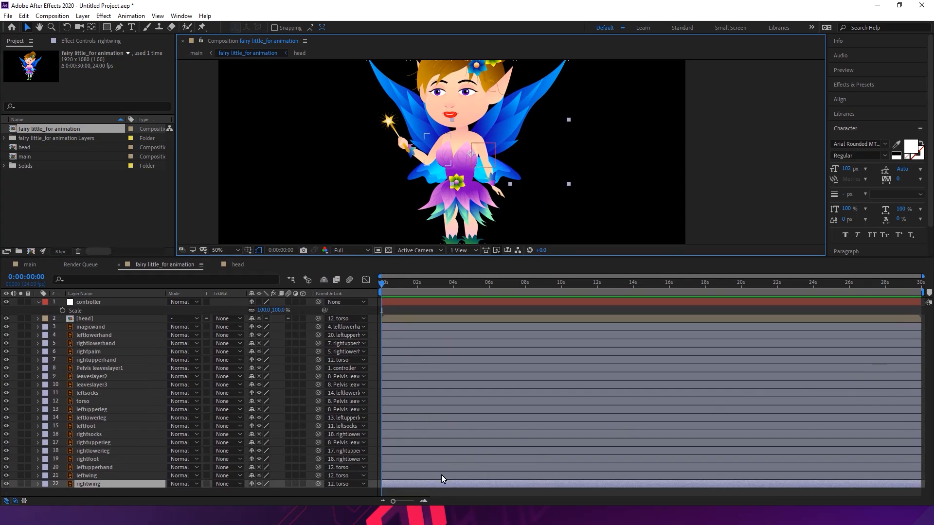
{"action": "left_click", "coordinate": [303, 483]}
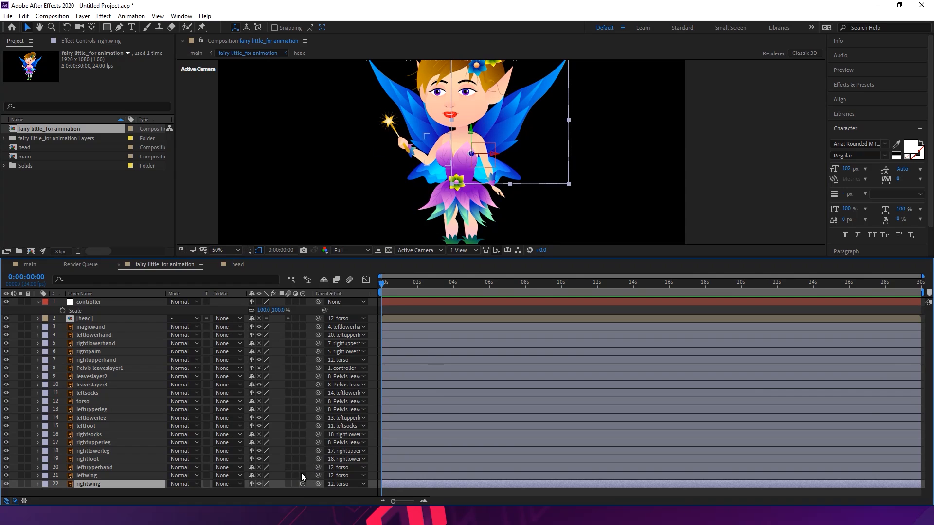
Switch the rightwing layer's 3D setting off and back on, and turn the leftwing layer into a 3D layer
{"action": "left_click", "coordinate": [302, 484]}
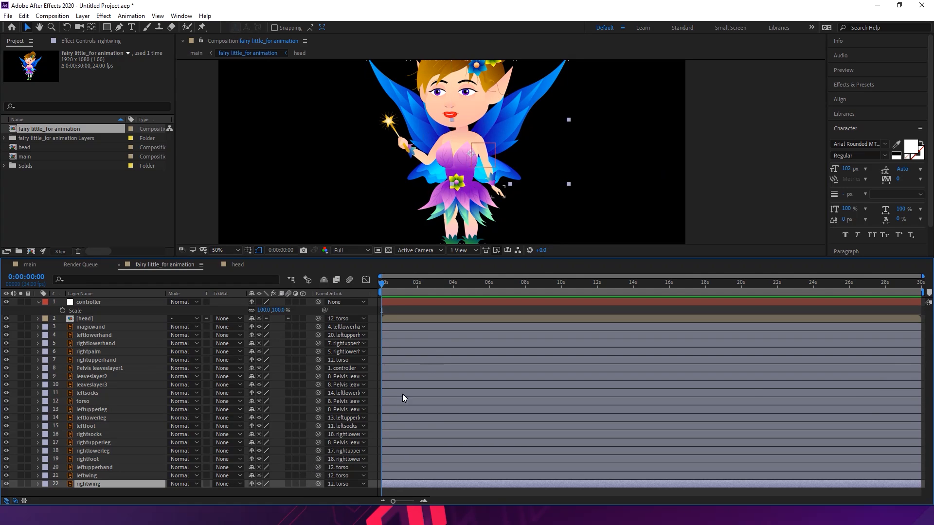
{"action": "left_click", "coordinate": [303, 484]}
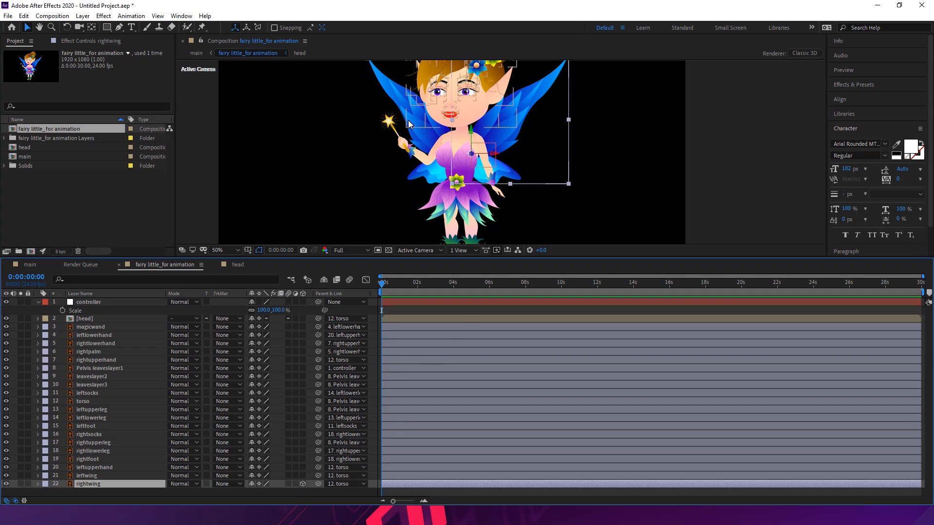
{"action": "left_click", "coordinate": [380, 89]}
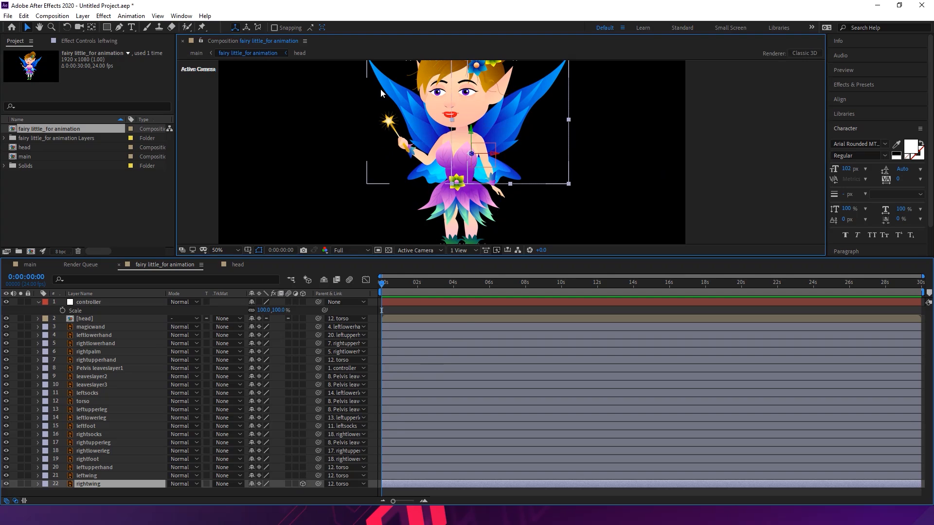
{"action": "left_click", "coordinate": [303, 476]}
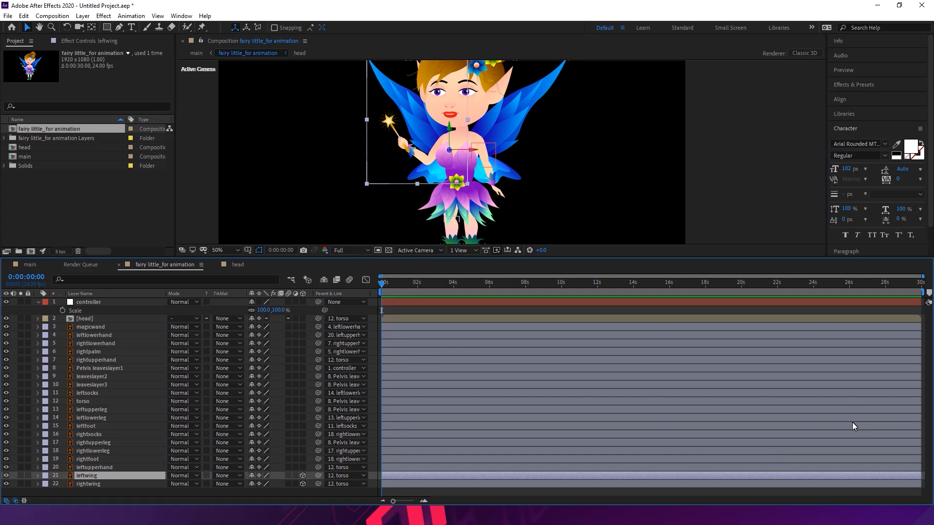
Show only the rotation properties of the rightwing layer and enlarge the timeline area to fit them
{"action": "left_click", "coordinate": [89, 484]}
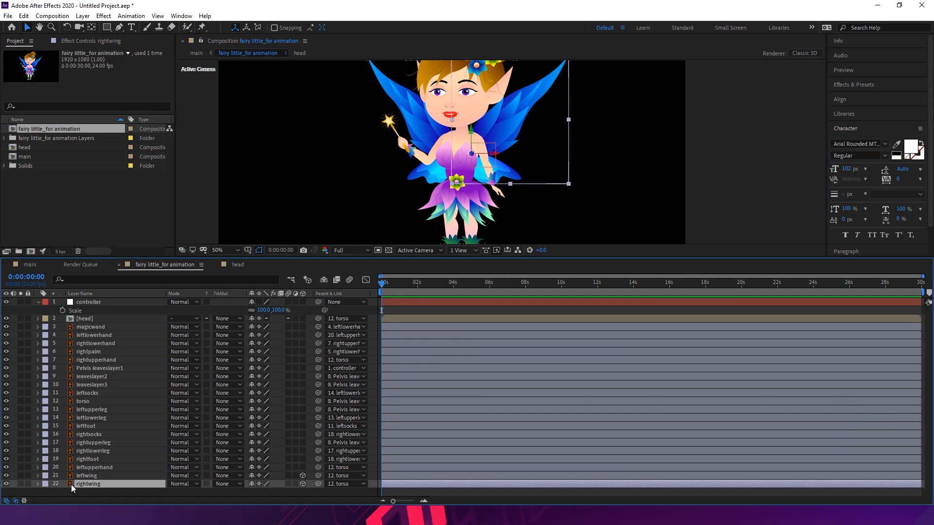
{"action": "left_click", "coordinate": [38, 484]}
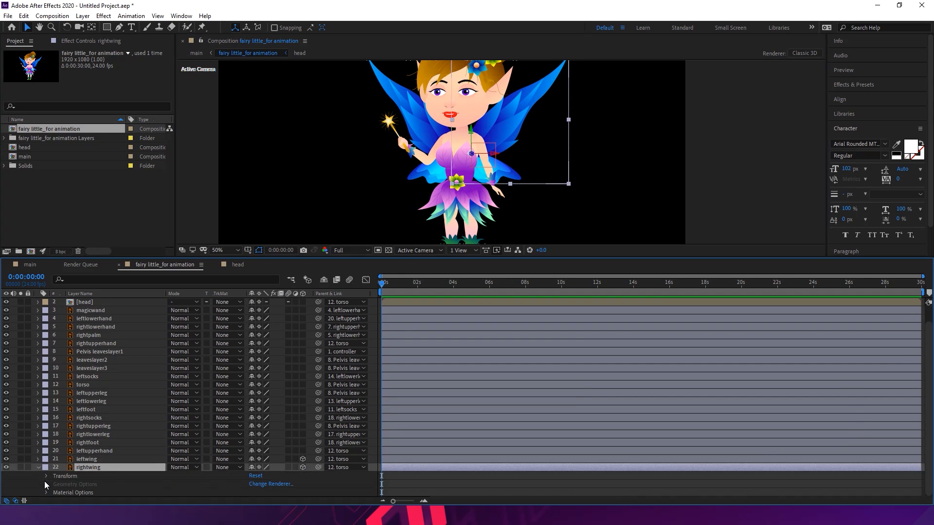
{"action": "left_click", "coordinate": [90, 477]}
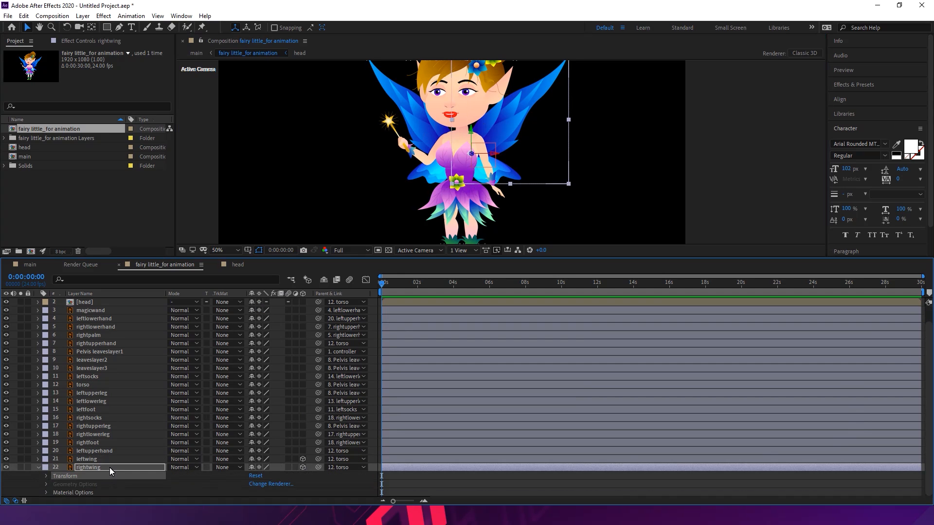
{"action": "left_click", "coordinate": [109, 468]}
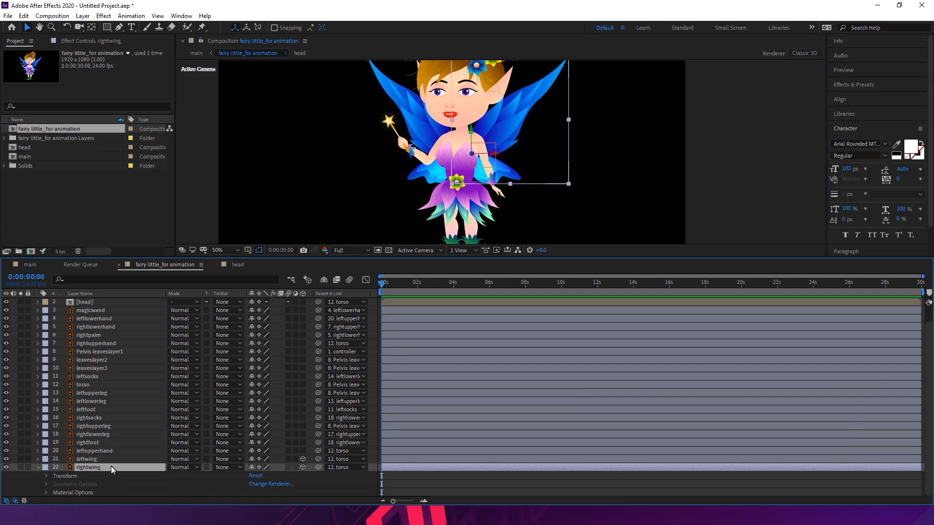
{"action": "key", "text": "r"}
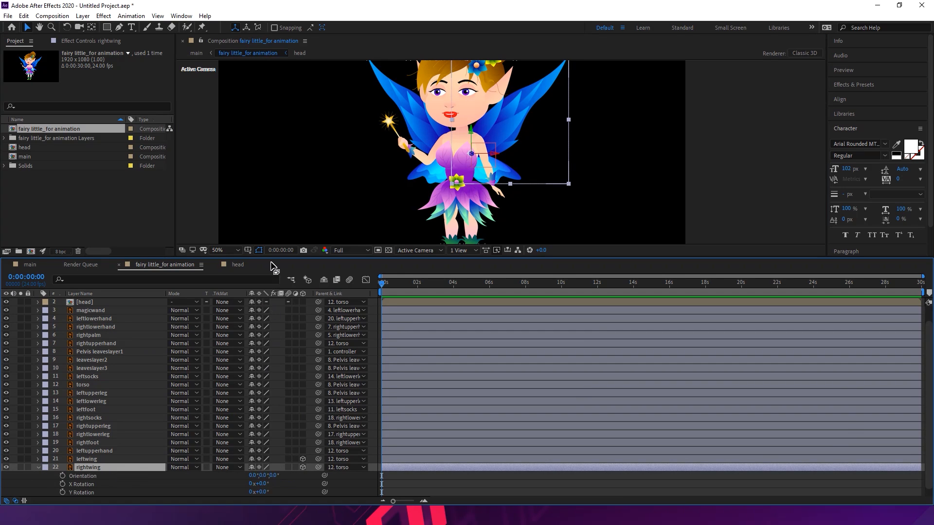
{"action": "left_click_drag", "start_coordinate": [272, 263], "coordinate": [271, 232]}
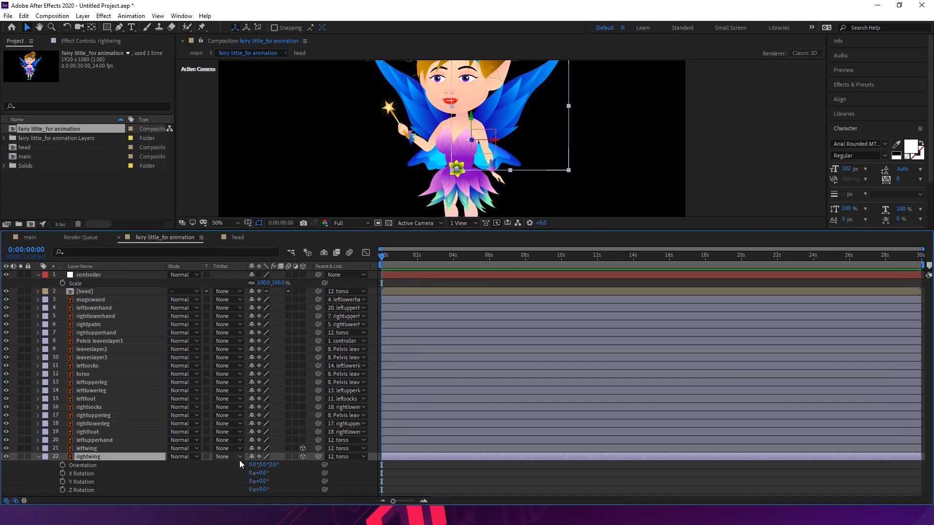
Test rotating the right wing about its X and Y axes, undoing each rotation
{"action": "left_click_drag", "start_coordinate": [265, 475], "coordinate": [245, 474]}
{"action": "key", "text": "ctrl+z"}
{"action": "left_click_drag", "start_coordinate": [269, 481], "coordinate": [299, 480]}
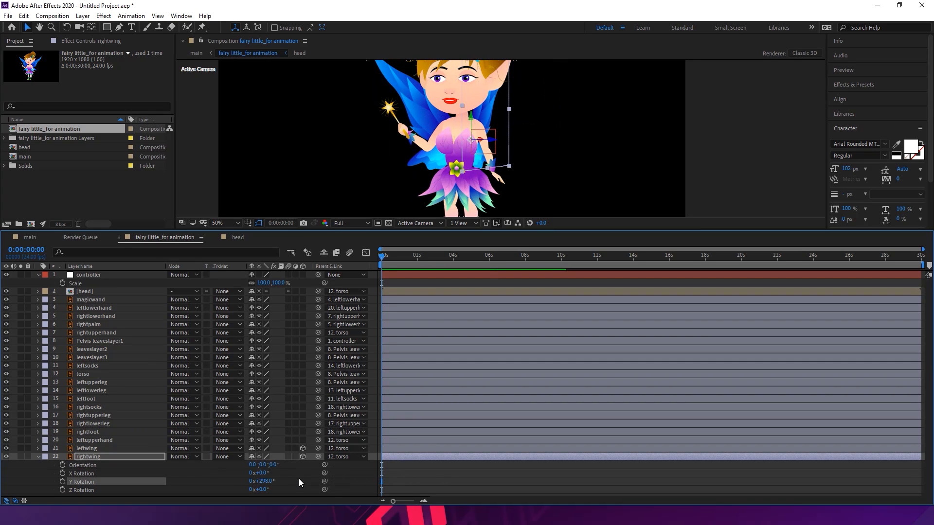
{"action": "key", "text": "ctrl+z"}
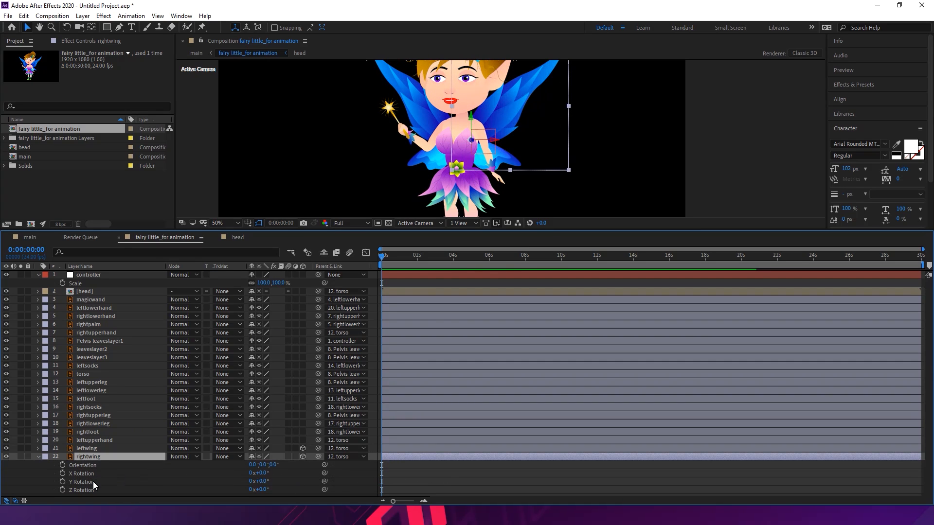
Add the expression wiggle(2,50) to the rightwing layer's Y Rotation and preview the wing motion
{"action": "left_click", "coordinate": [92, 482]}
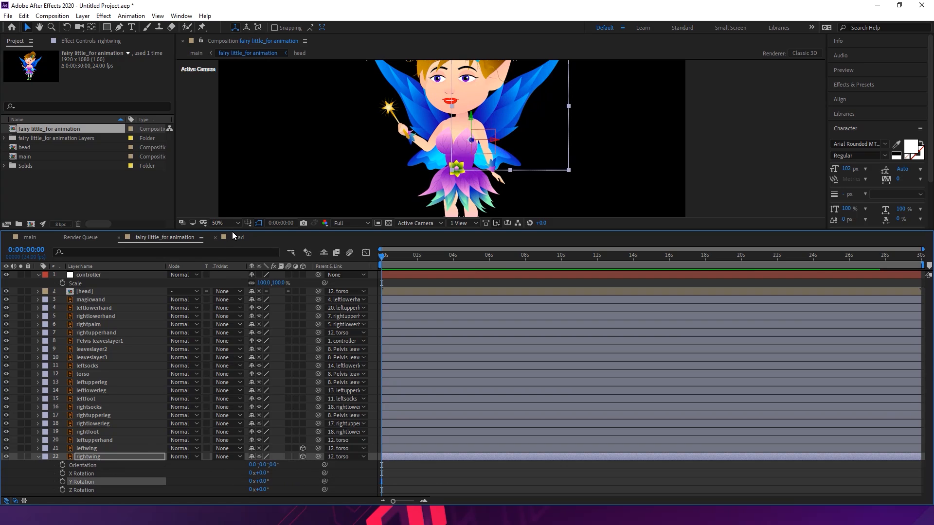
{"action": "left_click_drag", "start_coordinate": [232, 232], "coordinate": [241, 189]}
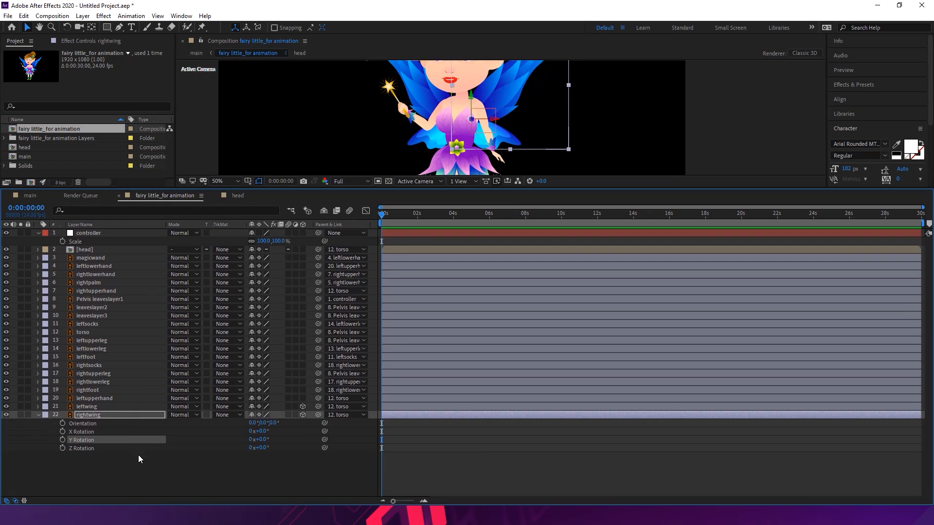
{"action": "left_click", "coordinate": [62, 440], "text": "alt"}
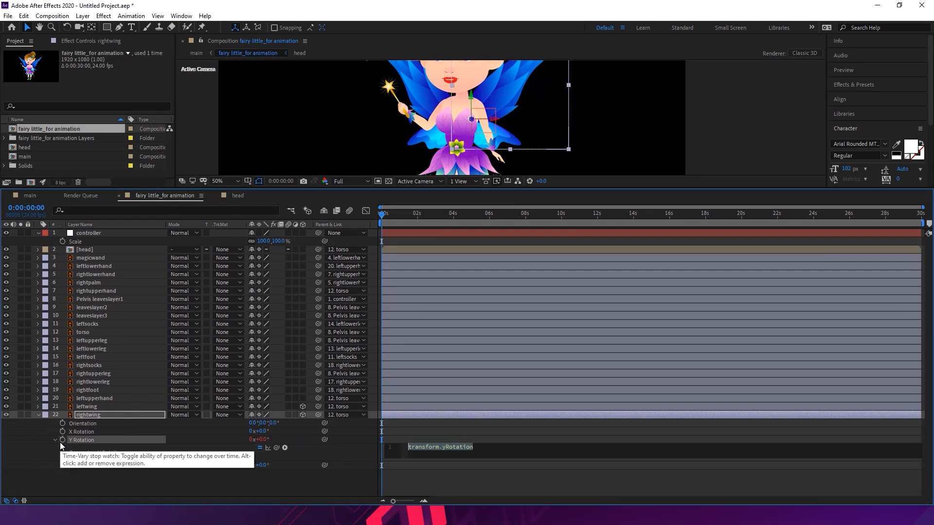
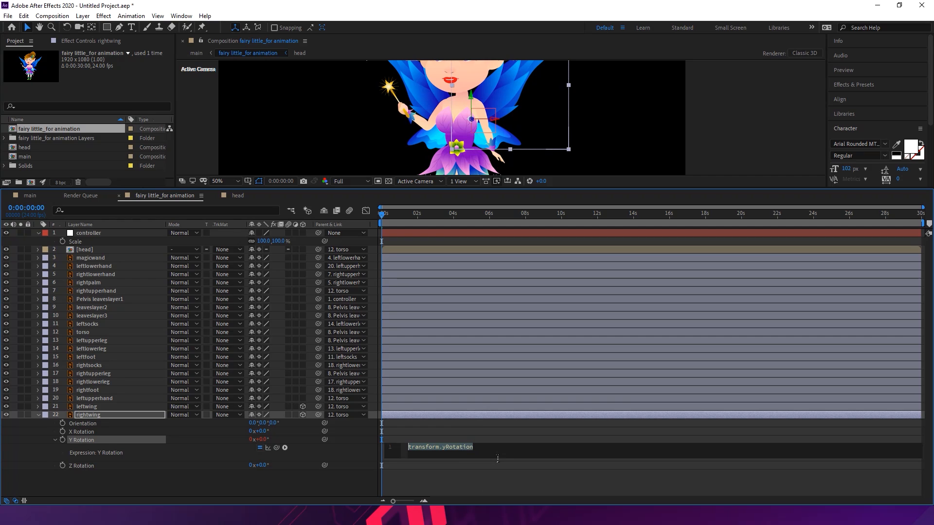
{"action": "type", "text": "wiggle"}
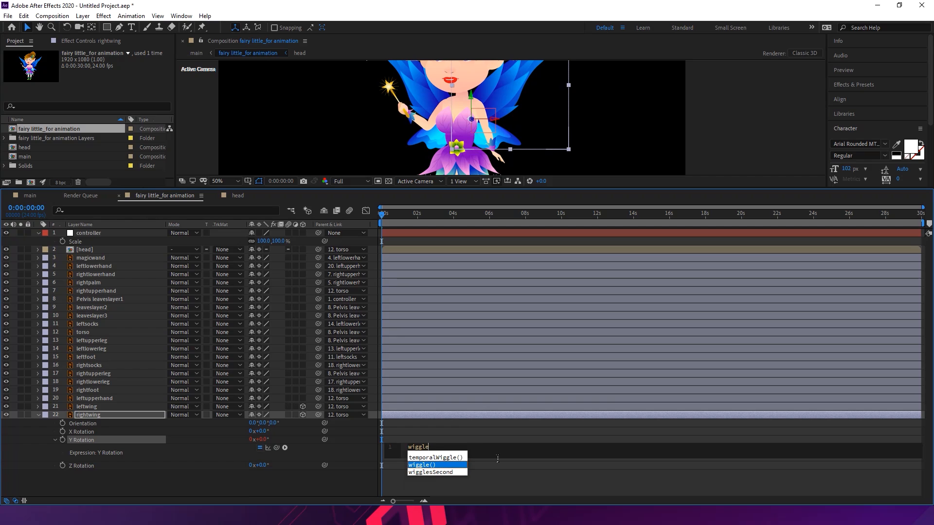
{"action": "key", "text": "Return"}
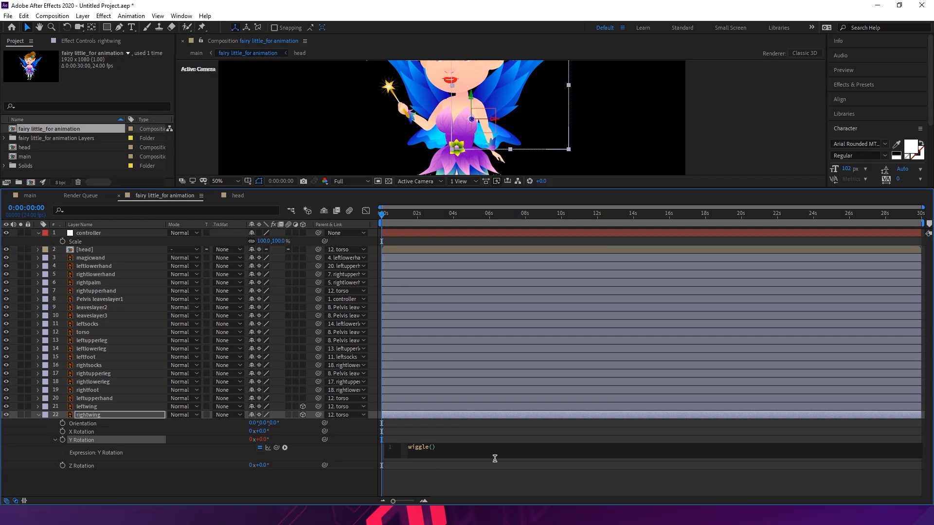
{"action": "type", "text": "2,50"}
{"action": "left_click", "coordinate": [495, 477]}
{"action": "key", "text": "space"}
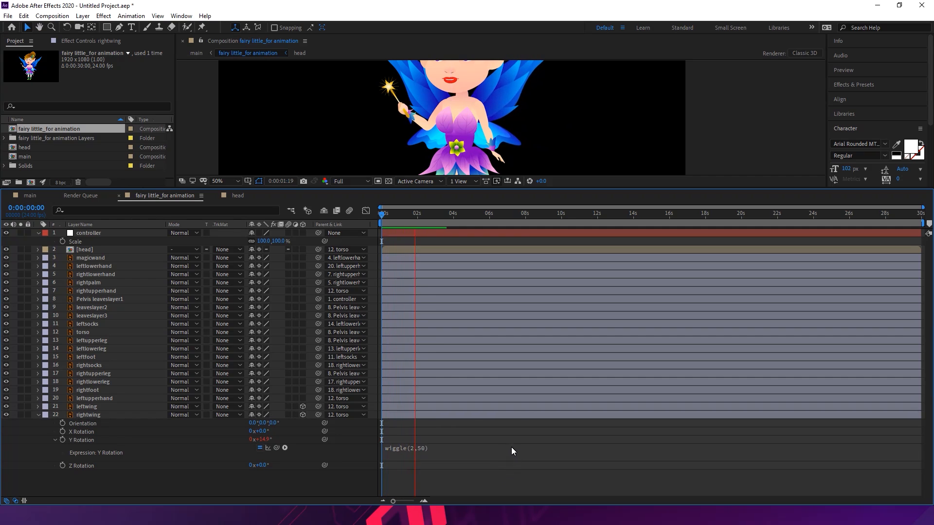
{"action": "key", "text": "space"}
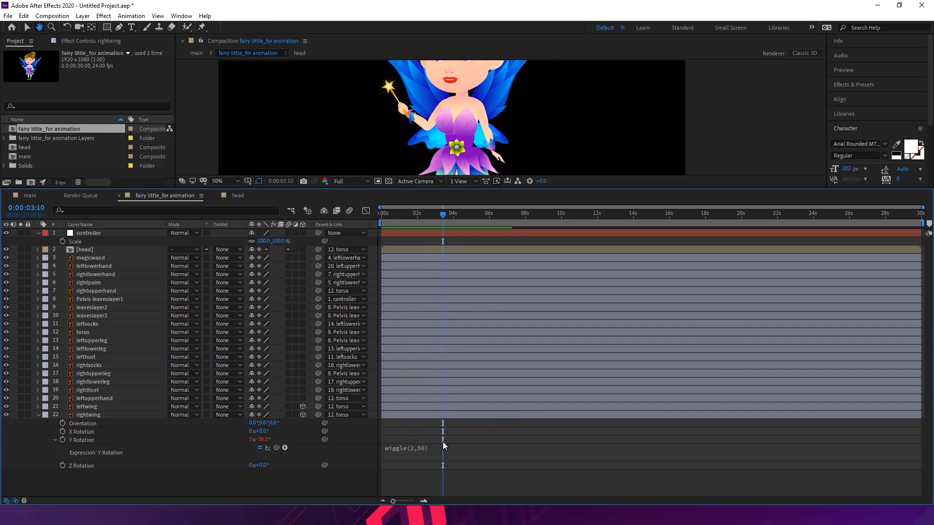
Try the expression wiggle(2,500) on the rightwing layer's Y Rotation, preview it, and revert to wiggle(2,50)
{"action": "left_click", "coordinate": [422, 448]}
{"action": "double_click", "coordinate": [433, 447]}
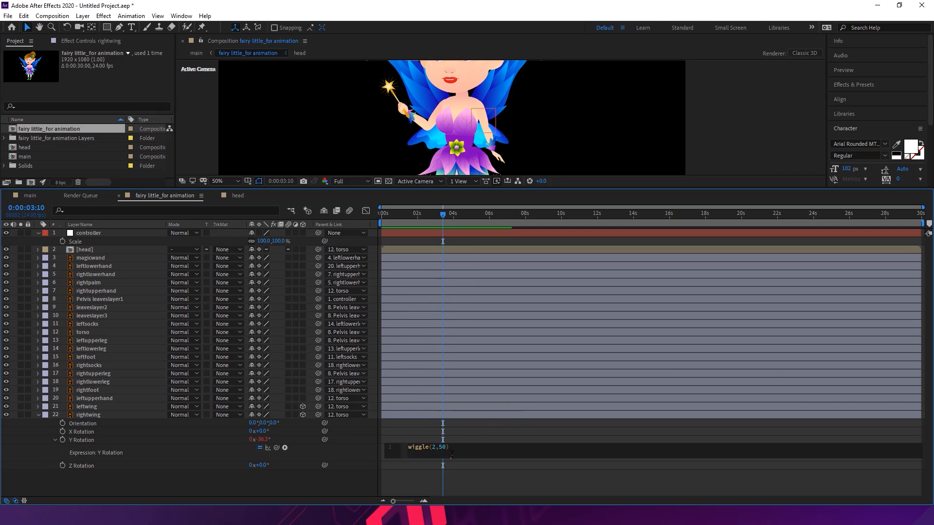
{"action": "type", "text": "0"}
{"action": "left_click", "coordinate": [466, 470]}
{"action": "left_click_drag", "start_coordinate": [442, 214], "coordinate": [432, 213]}
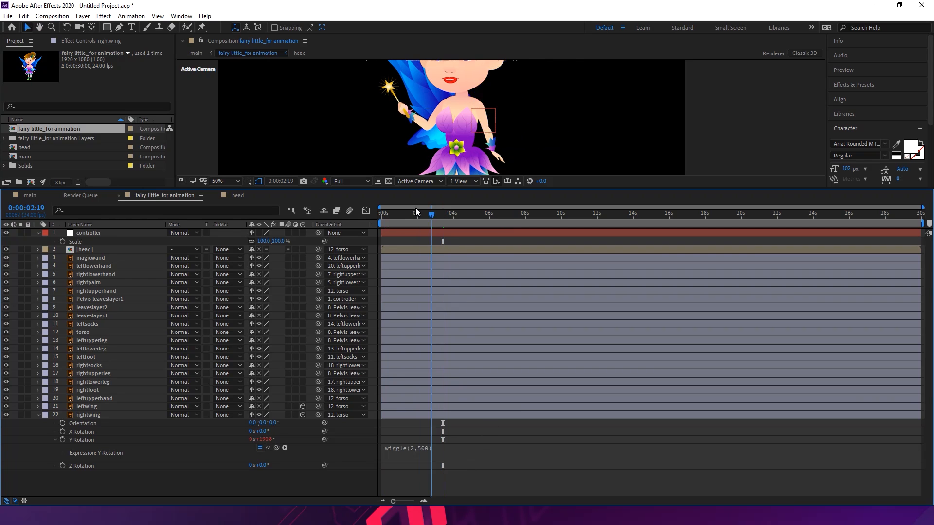
{"action": "left_click", "coordinate": [416, 208]}
{"action": "key", "text": "space"}
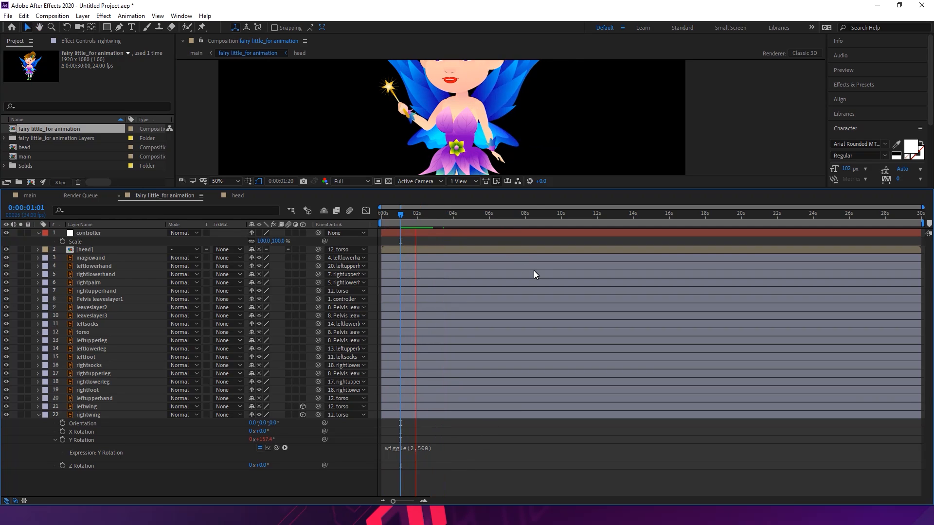
{"action": "key", "text": "space"}
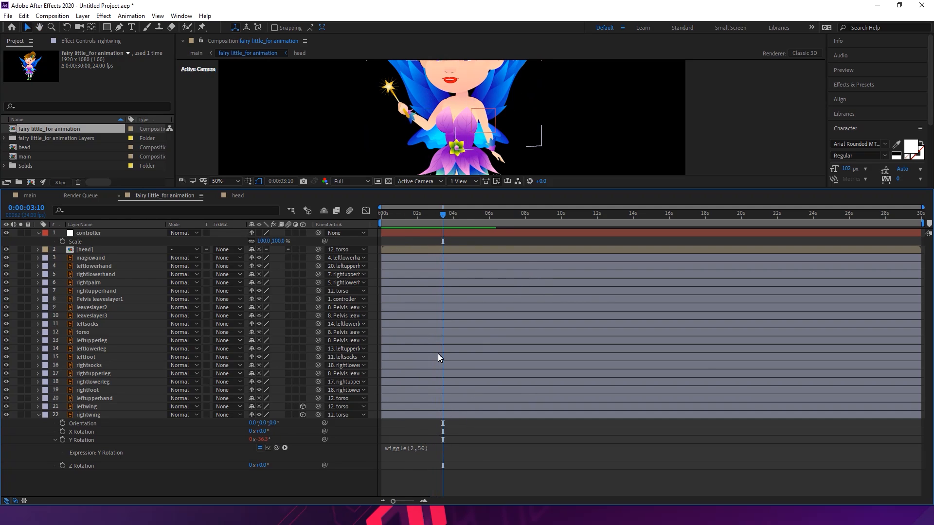
Preview the right wing's motion from the start of the timeline
{"action": "left_click_drag", "start_coordinate": [436, 215], "coordinate": [382, 218]}
{"action": "key", "text": "space"}
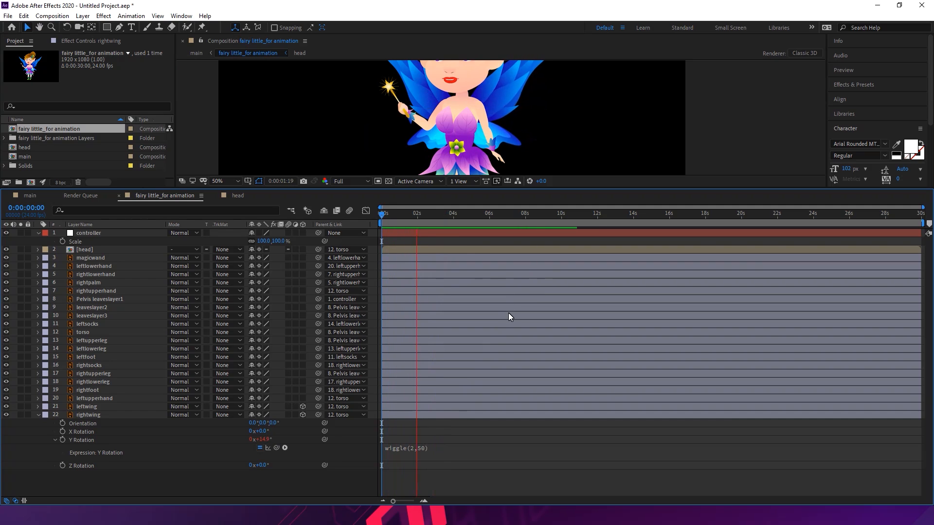
{"action": "key", "text": "space"}
Try the expression wiggle(2,150) on the rightwing layer's Y Rotation and preview the wing motion
{"action": "left_click", "coordinate": [421, 449]}
{"action": "left_click", "coordinate": [436, 447]}
{"action": "type", "text": "1"}
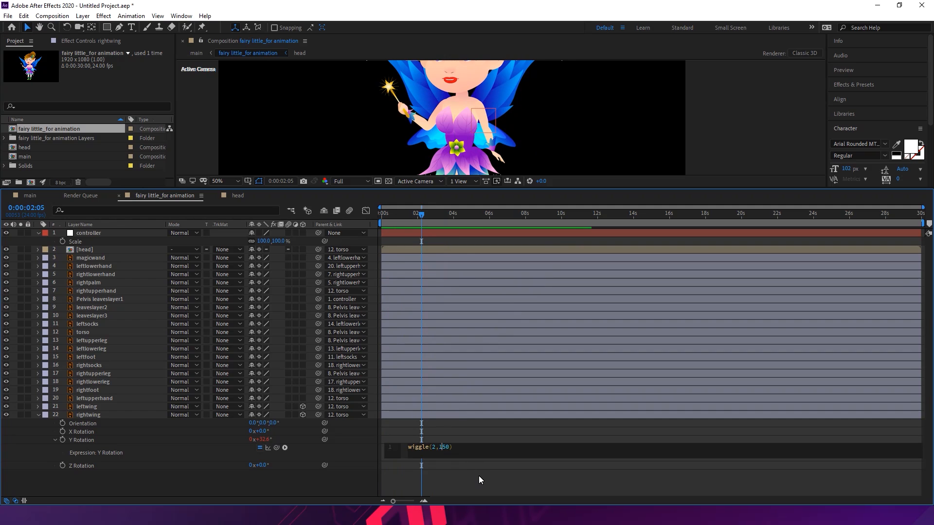
{"action": "left_click", "coordinate": [480, 477]}
{"action": "left_click_drag", "start_coordinate": [424, 215], "coordinate": [396, 214]}
{"action": "key", "text": "space"}
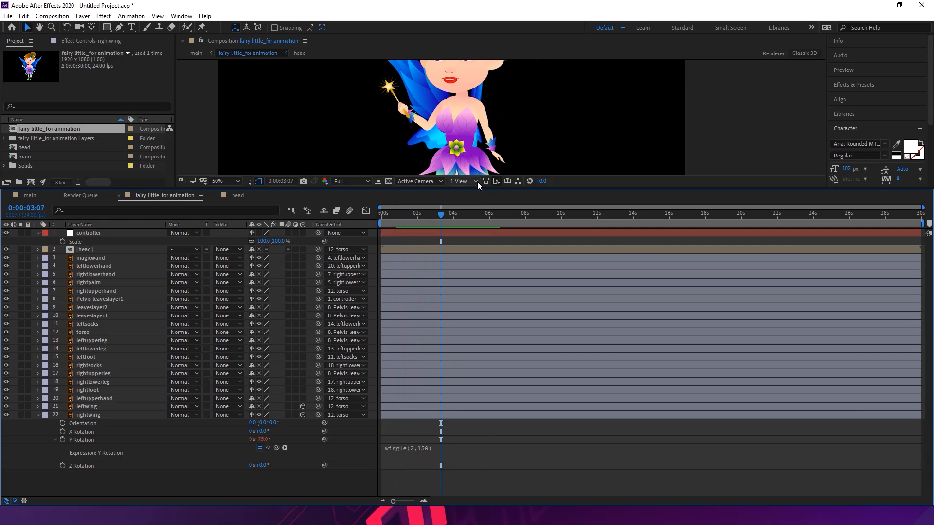
Enlarge the composition view, change the rightwing layer's Y Rotation expression to wiggle(2,100), and preview the wing motion
{"action": "left_click_drag", "start_coordinate": [483, 187], "coordinate": [482, 218]}
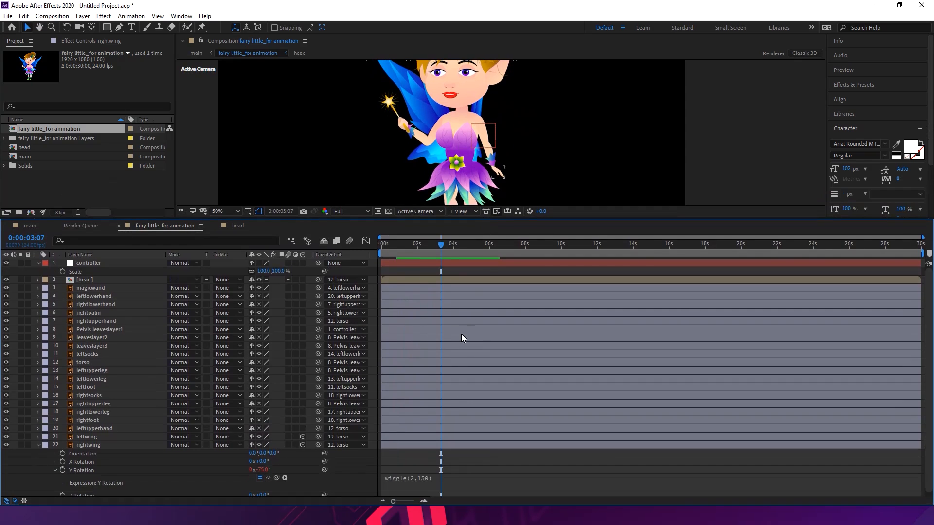
{"action": "left_click", "coordinate": [428, 477]}
{"action": "left_click", "coordinate": [444, 477]}
{"action": "left_click", "coordinate": [452, 481], "text": "shift"}
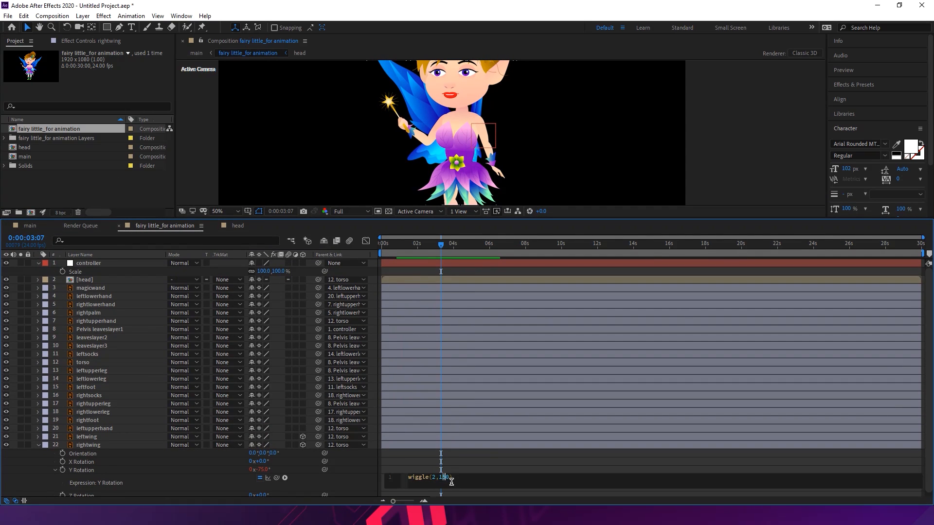
{"action": "key", "text": "KP_Enter"}
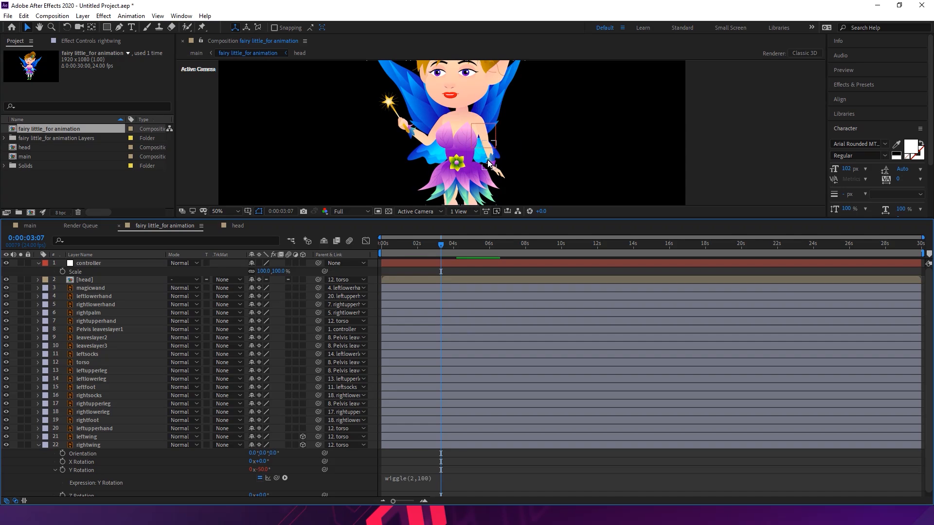
{"action": "left_click_drag", "start_coordinate": [435, 247], "coordinate": [386, 255]}
{"action": "key", "text": "space"}
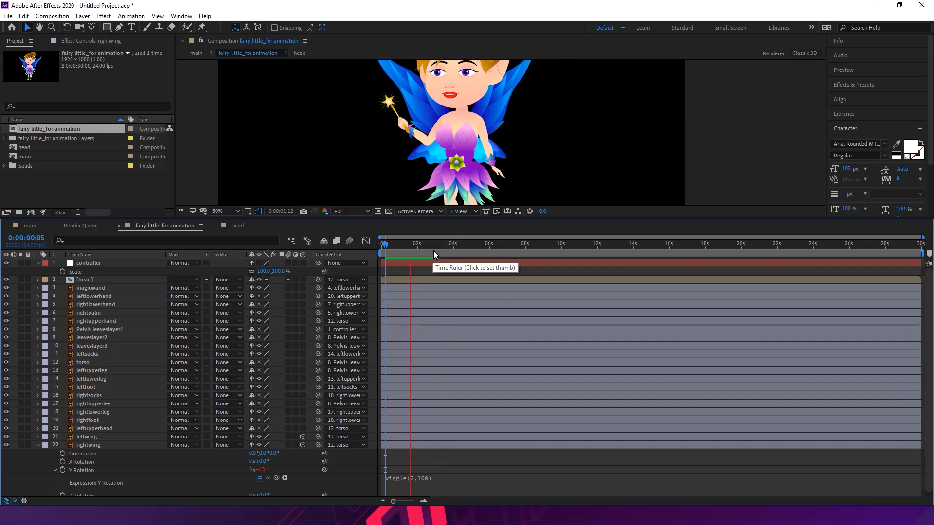
{"action": "key", "text": "space"}
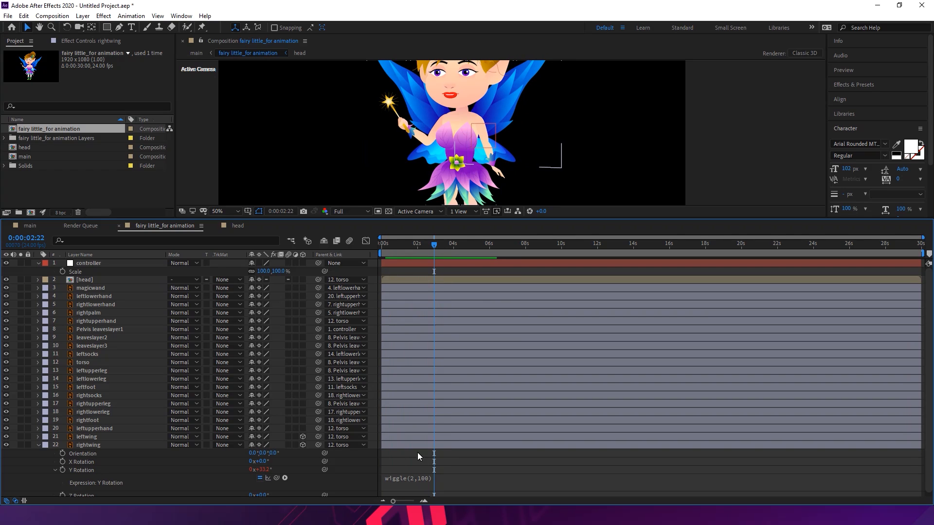
Change the rightwing layer's Y Rotation expression to wiggle(20,100) and return the playhead to the start
{"action": "left_click", "coordinate": [412, 478]}
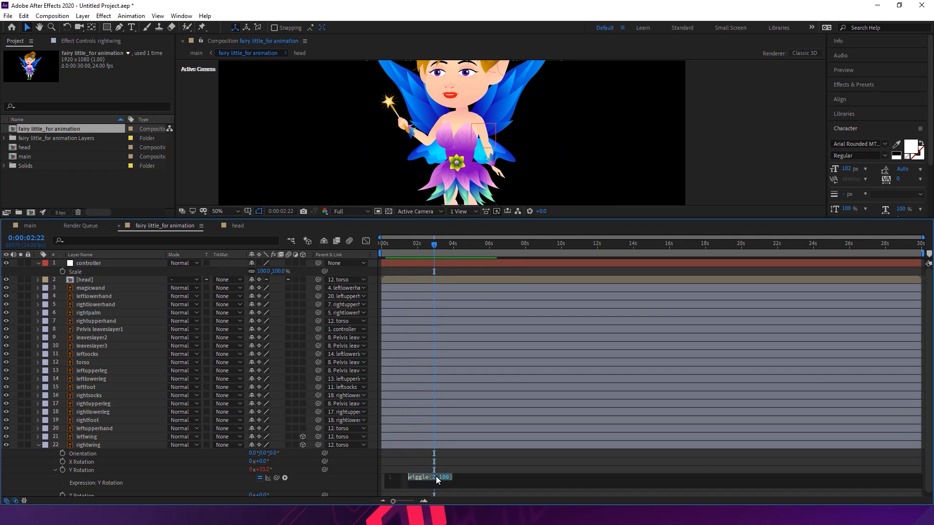
{"action": "type", "text": "0"}
{"action": "key", "text": "KP_Enter"}
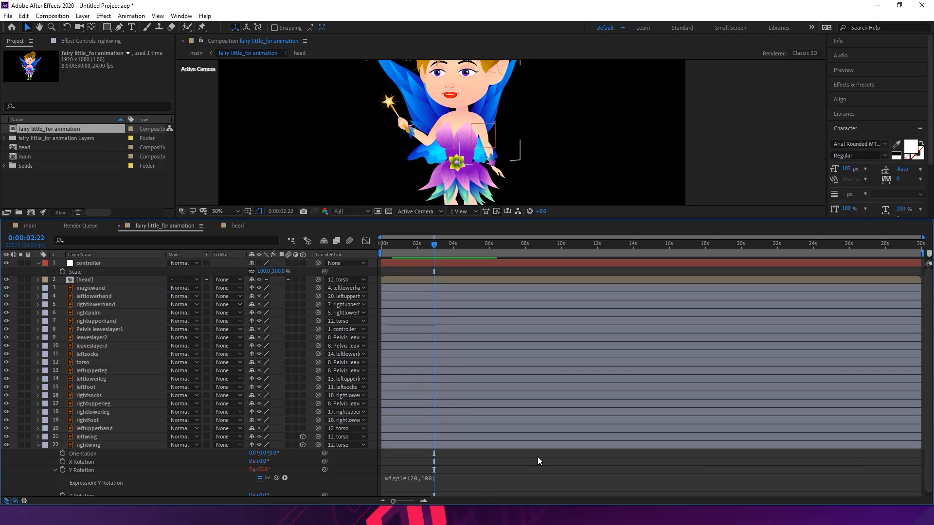
{"action": "left_click_drag", "start_coordinate": [434, 245], "coordinate": [376, 247]}
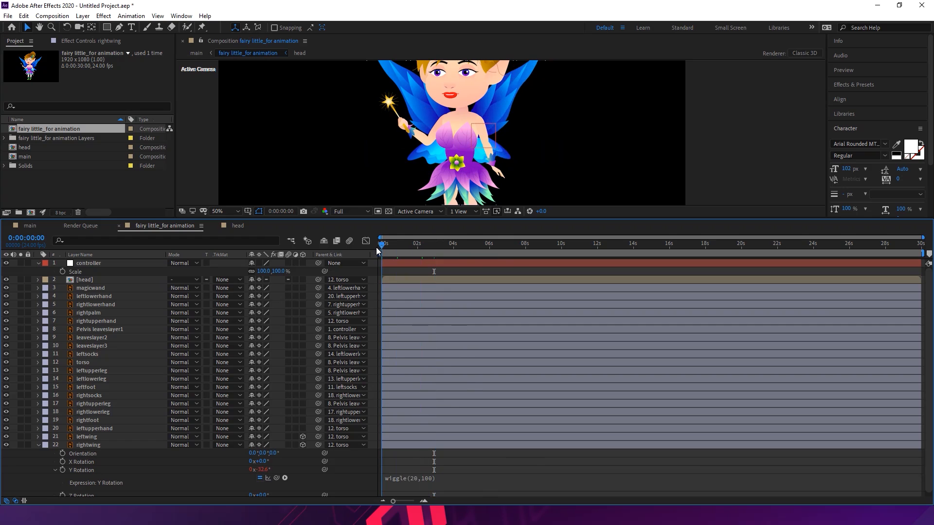
Preview the wing motion, then try the expression wiggle(40,100) on the rightwing layer's Y Rotation and undo it
{"action": "key", "text": "space"}
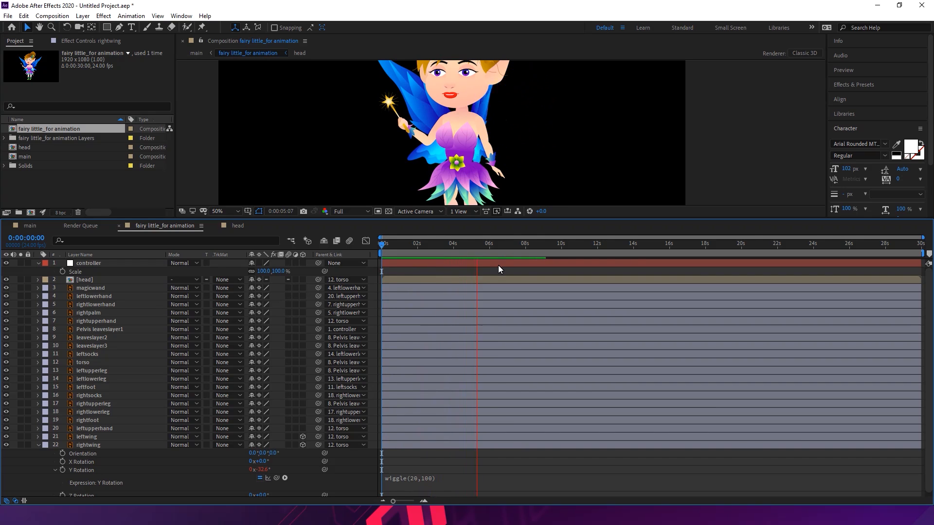
{"action": "left_click", "coordinate": [417, 480]}
{"action": "left_click", "coordinate": [438, 480]}
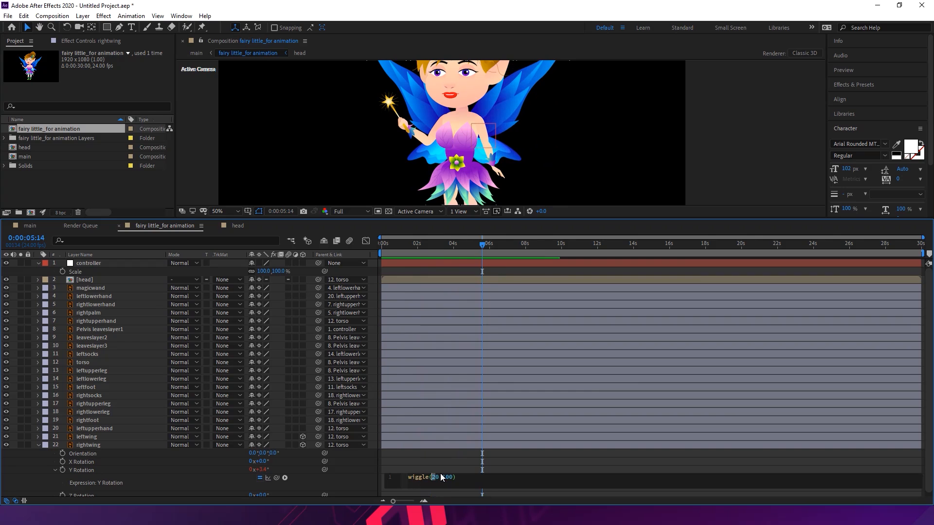
{"action": "type", "text": "40"}
{"action": "key", "text": "KP_Enter"}
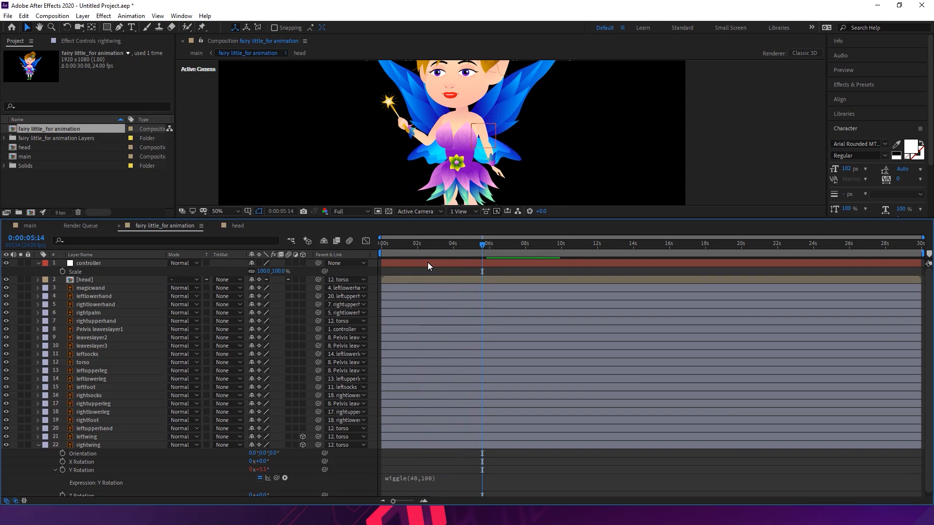
{"action": "left_click_drag", "start_coordinate": [423, 253], "coordinate": [381, 256]}
{"action": "key", "text": "space"}
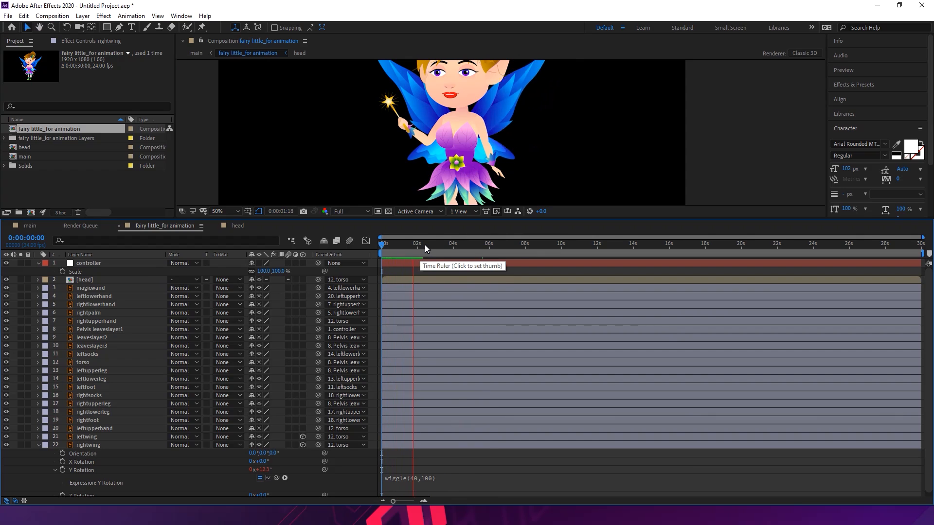
{"action": "key", "text": "space"}
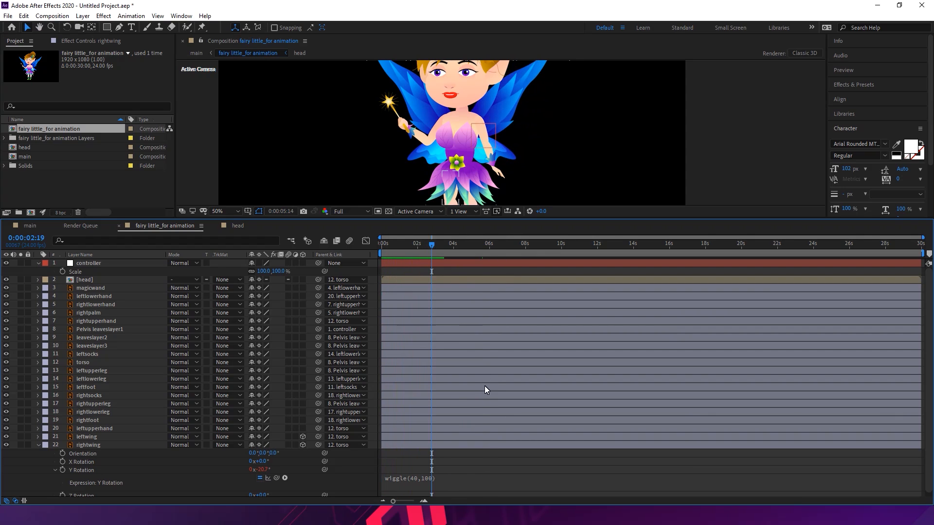
{"action": "key", "text": "ctrl+z"}
Try the expression wiggle(15,100) on the rightwing layer's Y Rotation and preview the wing motion from the start
{"action": "left_click", "coordinate": [415, 484]}
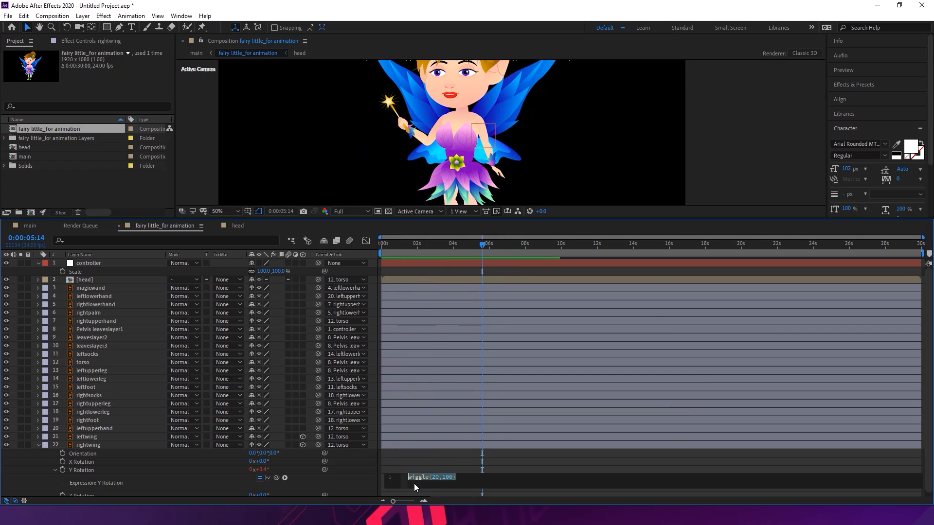
{"action": "left_click", "coordinate": [437, 477]}
{"action": "left_click", "coordinate": [436, 466]}
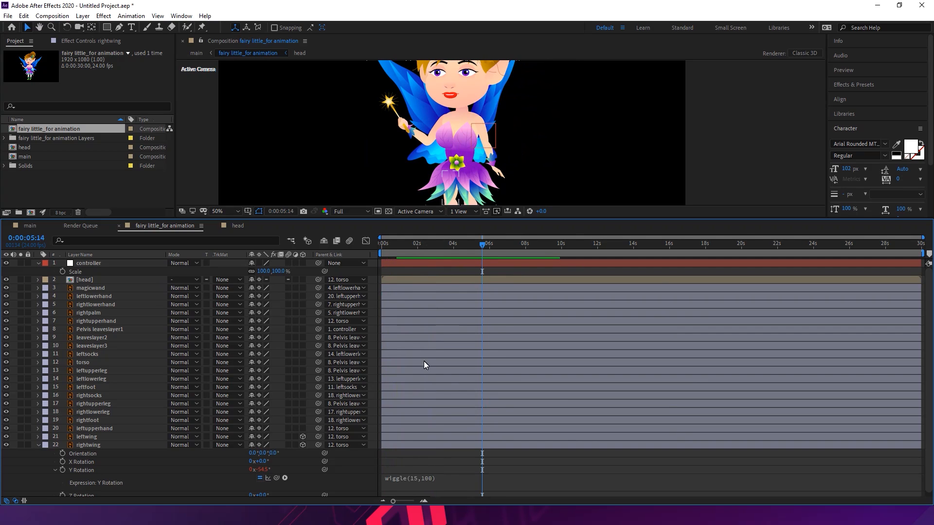
{"action": "left_click_drag", "start_coordinate": [414, 248], "coordinate": [363, 253]}
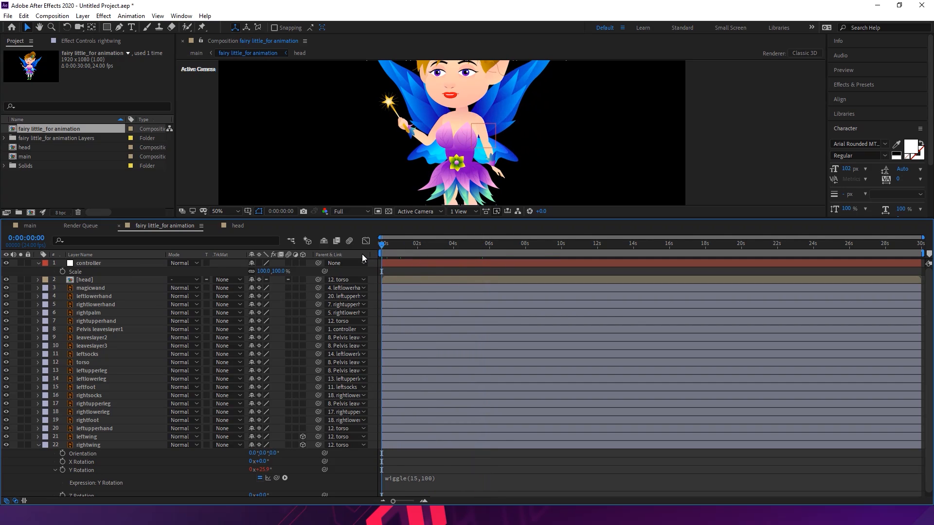
{"action": "key", "text": "space"}
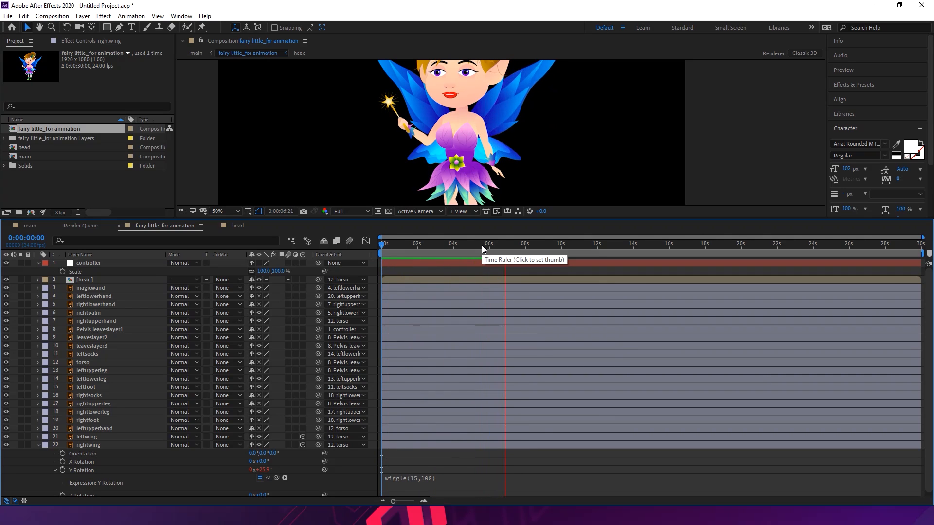
Enable motion blur for the composition and the rightwing layer, and preview the blurred wing motion
{"action": "left_click", "coordinate": [456, 244]}
{"action": "left_click_drag", "start_coordinate": [443, 247], "coordinate": [429, 246]}
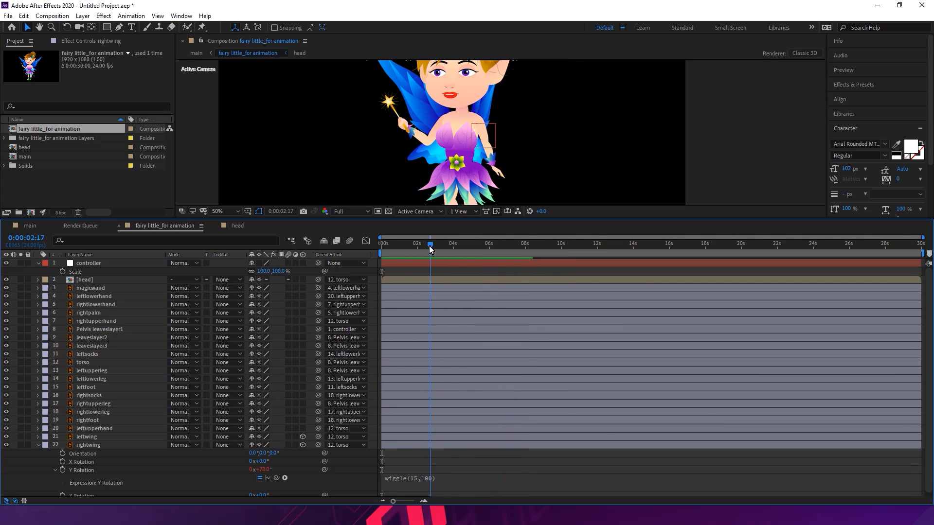
{"action": "left_click", "coordinate": [349, 240]}
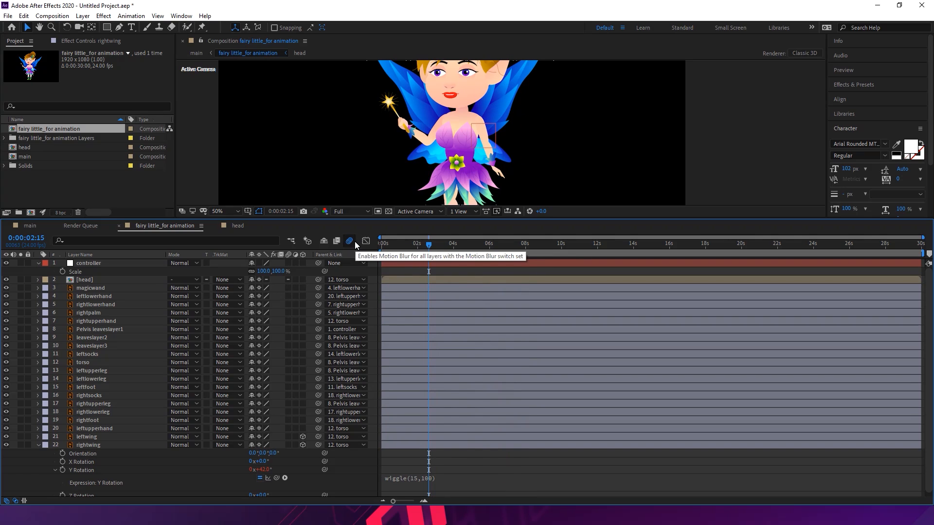
{"action": "left_click", "coordinate": [287, 445]}
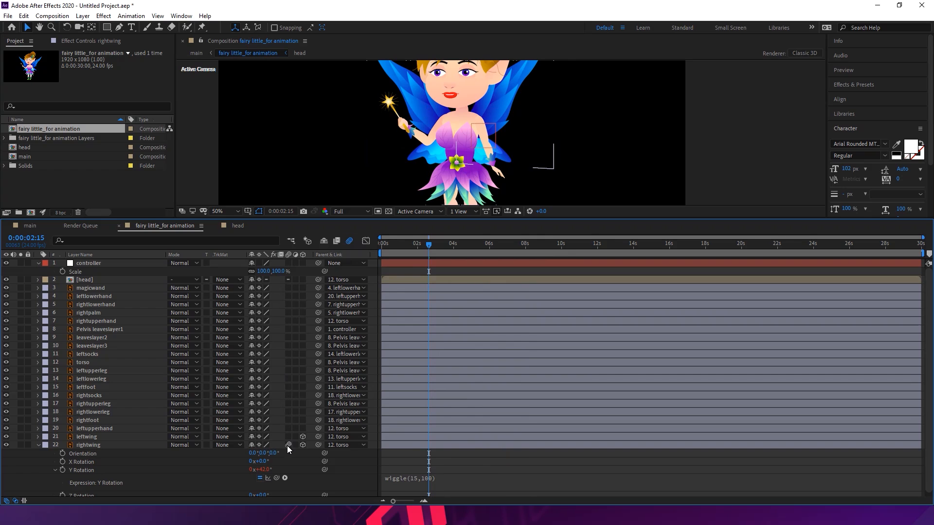
{"action": "key", "text": "space"}
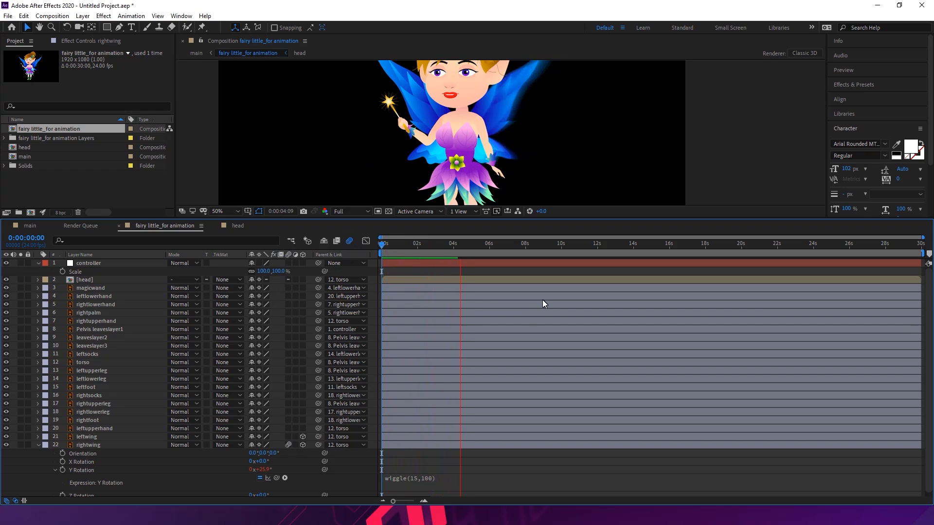
{"action": "key", "text": "space"}
Try the expression wiggle(10,100) on the rightwing layer's Y Rotation and preview the wing motion from the start
{"action": "left_click", "coordinate": [416, 478]}
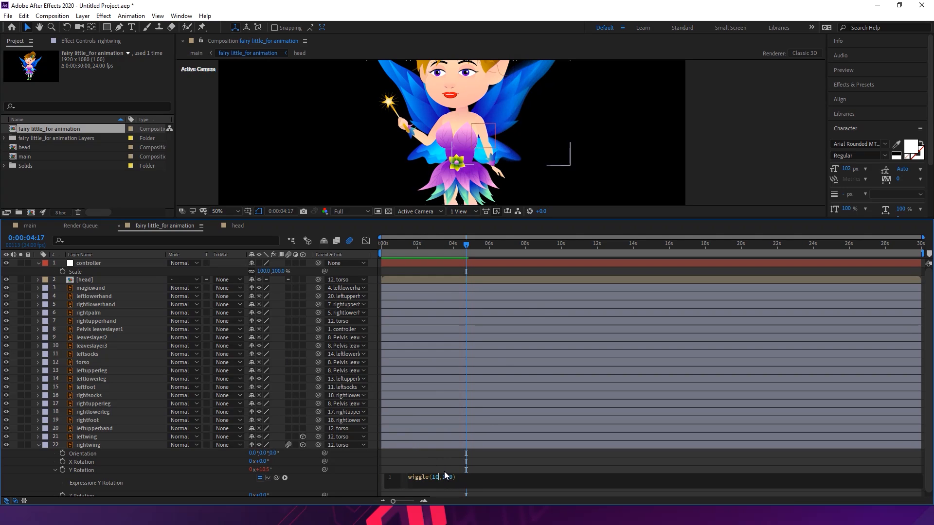
{"action": "left_click", "coordinate": [445, 471]}
{"action": "left_click_drag", "start_coordinate": [411, 247], "coordinate": [377, 250]}
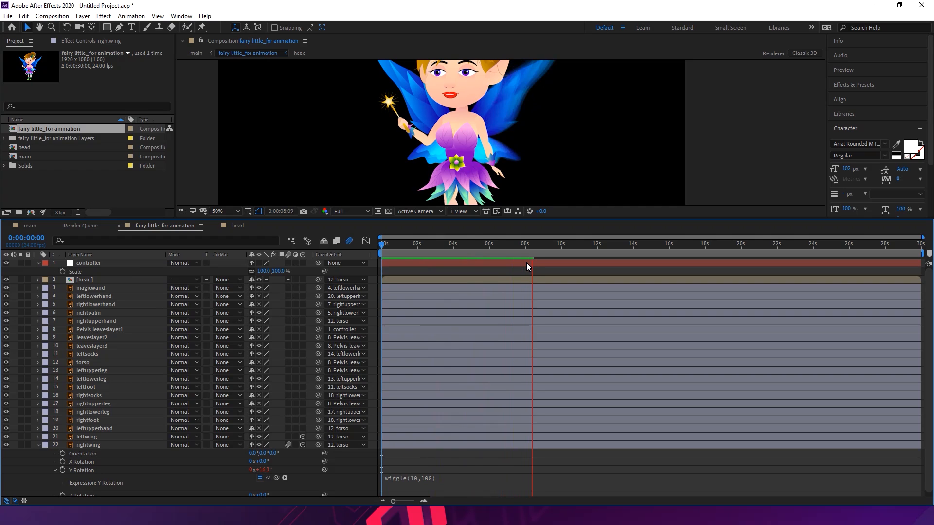
{"action": "key", "text": "space"}
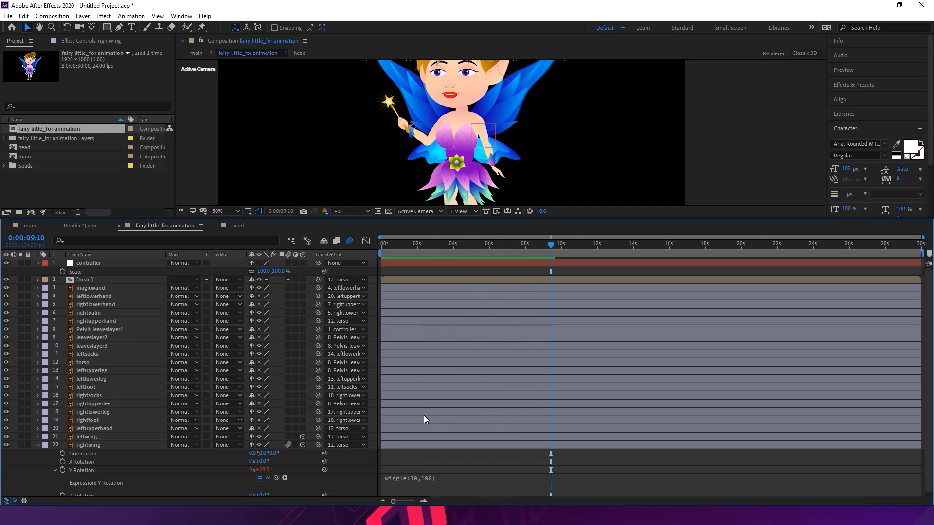
Try the expression wiggle(7,100) on the rightwing layer's Y Rotation and preview the wing motion from the start
{"action": "left_click", "coordinate": [414, 483]}
{"action": "left_click", "coordinate": [434, 482]}
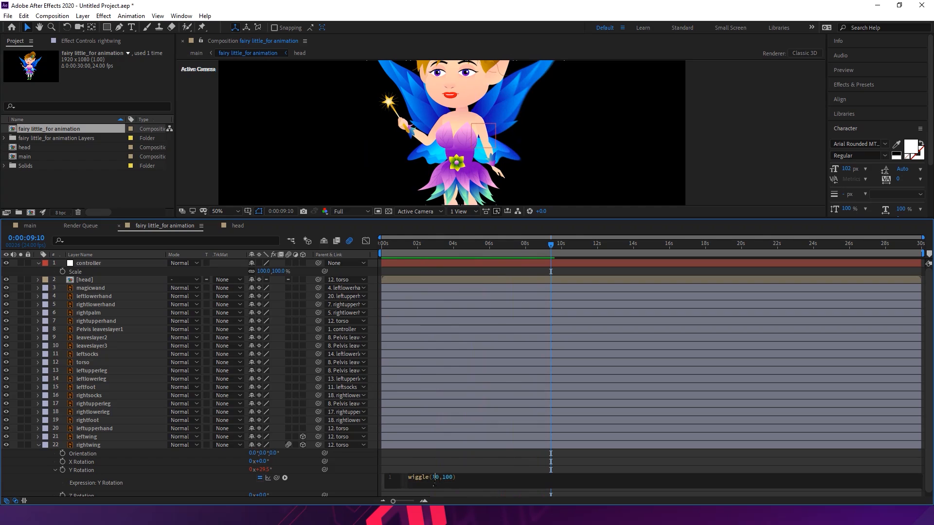
{"action": "left_click_drag", "start_coordinate": [432, 481], "coordinate": [433, 481]}
{"action": "type", "text": "2"}
{"action": "left_click", "coordinate": [425, 453]}
{"action": "left_click_drag", "start_coordinate": [403, 247], "coordinate": [370, 243]}
{"action": "key", "text": "space"}
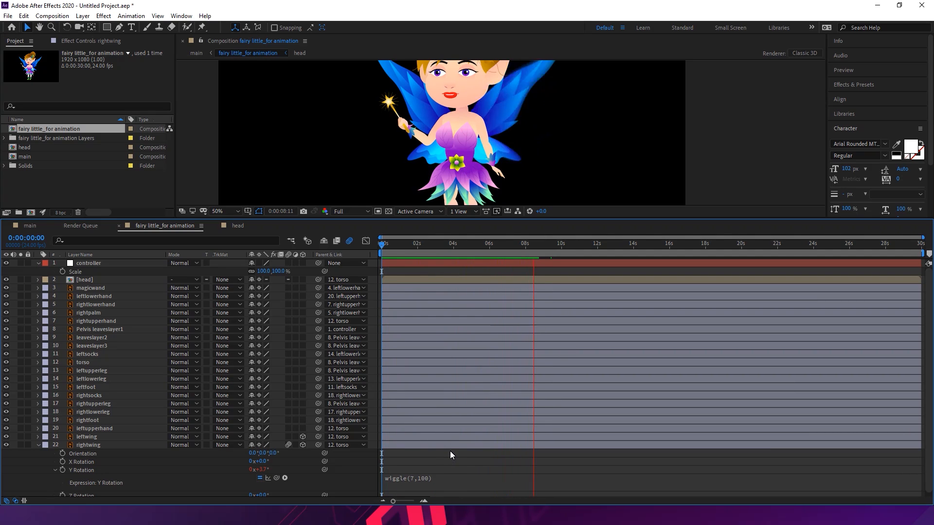
{"action": "key", "text": "space"}
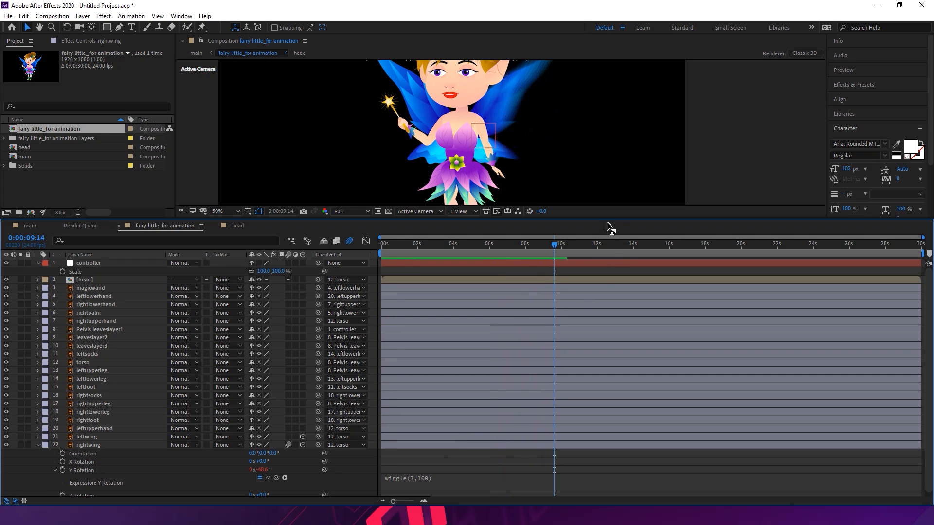
Enlarge the composition view to show the whole fairy and preview the right wing's motion from the start
{"action": "left_click_drag", "start_coordinate": [603, 219], "coordinate": [595, 300]}
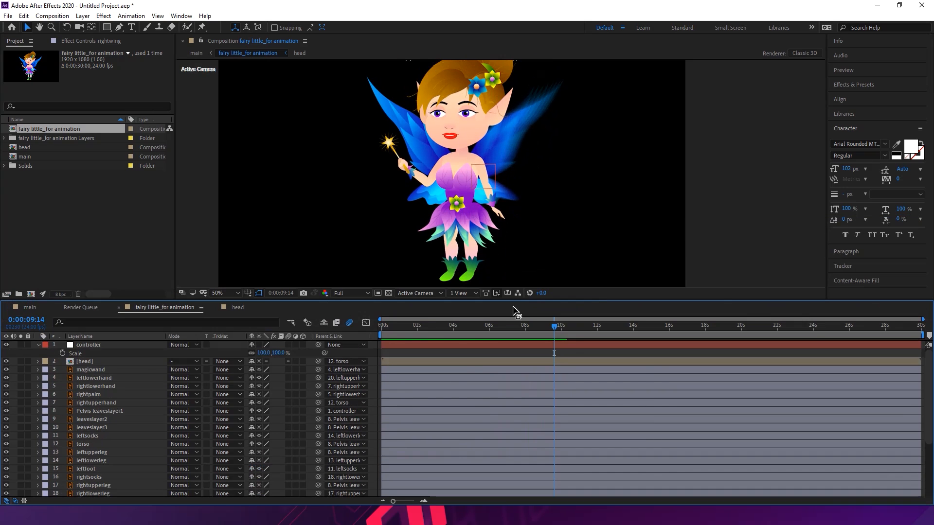
{"action": "key", "text": "Home"}
{"action": "key", "text": "space"}
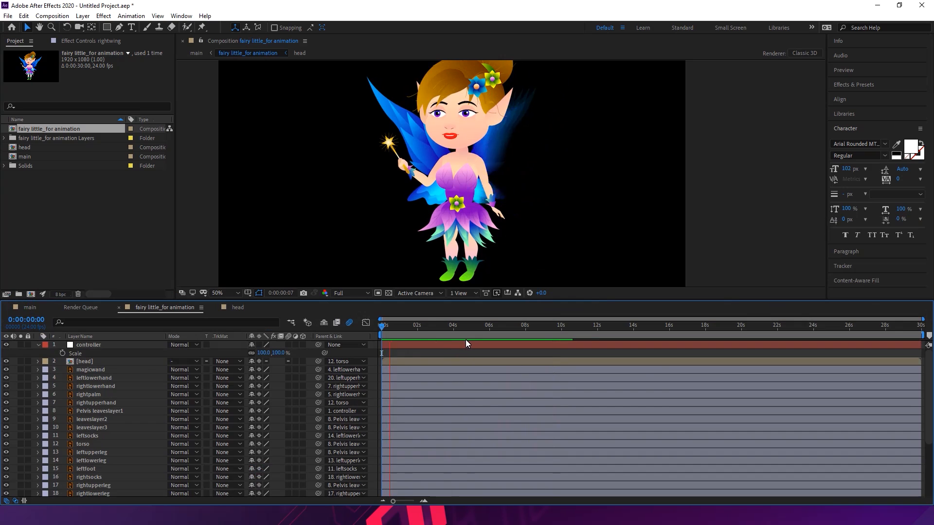
{"action": "key", "text": "space"}
Set the rightwing layer's Y Rotation expression to wiggle(20,100) and preview the wing motion from near the start
{"action": "left_click_drag", "start_coordinate": [527, 302], "coordinate": [538, 206]}
{"action": "left_click", "coordinate": [415, 466]}
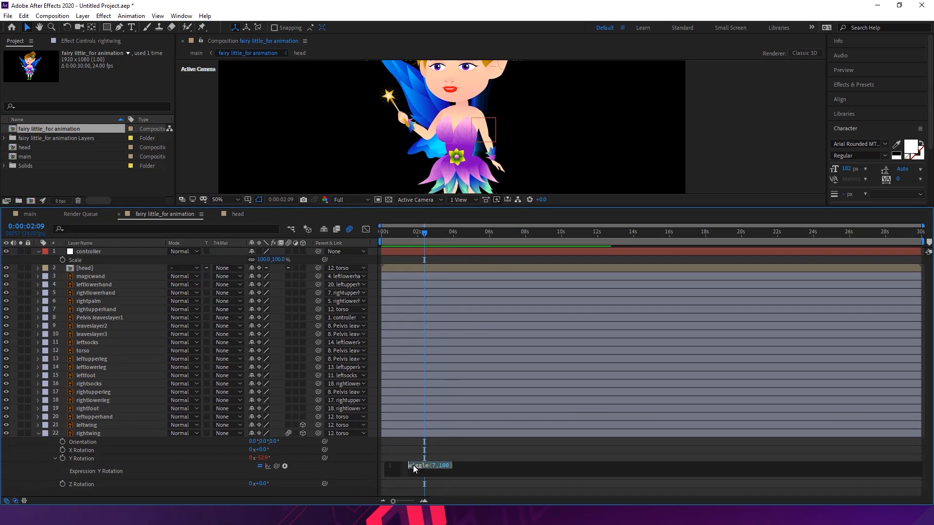
{"action": "double_click", "coordinate": [433, 465]}
{"action": "type", "text": "20"}
{"action": "key", "text": "KP_Enter"}
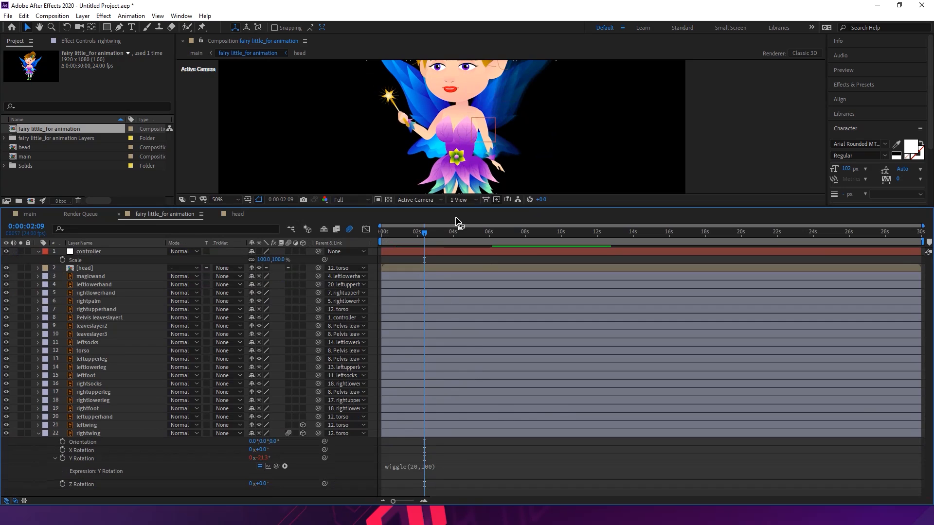
{"action": "left_click_drag", "start_coordinate": [423, 232], "coordinate": [462, 258]}
{"action": "key", "text": "space"}
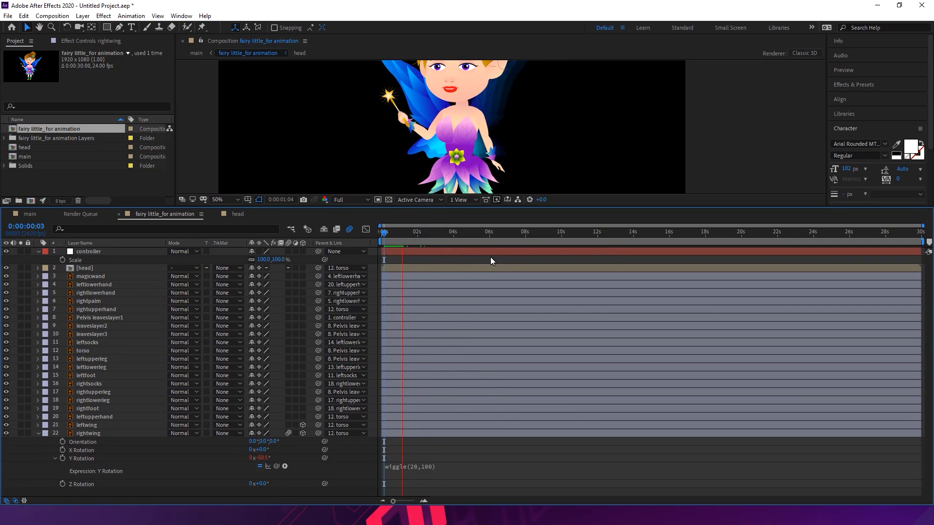
{"action": "key", "text": "space"}
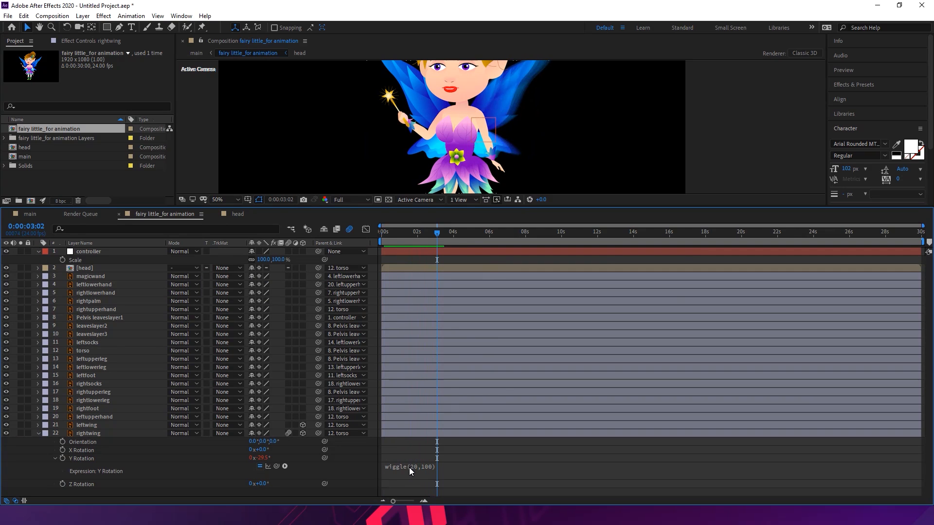
Copy the whole wiggle(20,100) expression from the rightwing layer's Y Rotation
{"action": "left_click", "coordinate": [410, 468]}
{"action": "left_click", "coordinate": [462, 471]}
{"action": "left_click_drag", "start_coordinate": [457, 469], "coordinate": [409, 469]}
{"action": "left_click", "coordinate": [422, 472]}
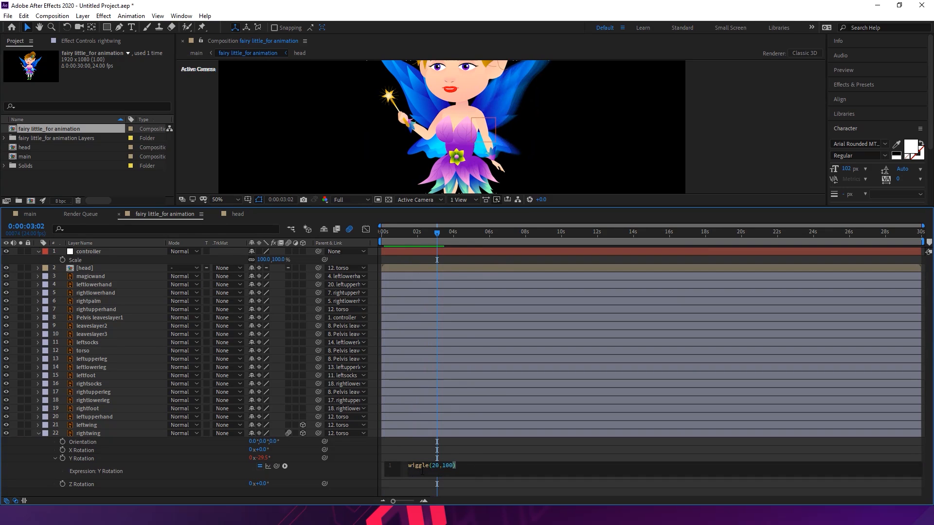
{"action": "double_click", "coordinate": [446, 468]}
{"action": "key", "text": "ctrl+a"}
{"action": "key", "text": "ctrl+c"}
Add an expression to the leftwing layer's Y Rotation and paste in the copied wiggle(20,100)
{"action": "left_click", "coordinate": [100, 433]}
{"action": "left_click", "coordinate": [102, 425]}
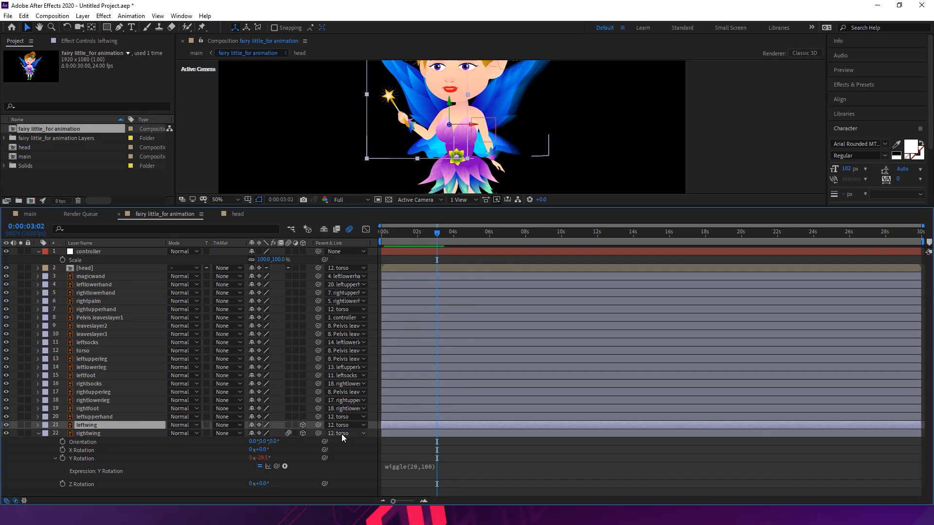
{"action": "left_click", "coordinate": [39, 433]}
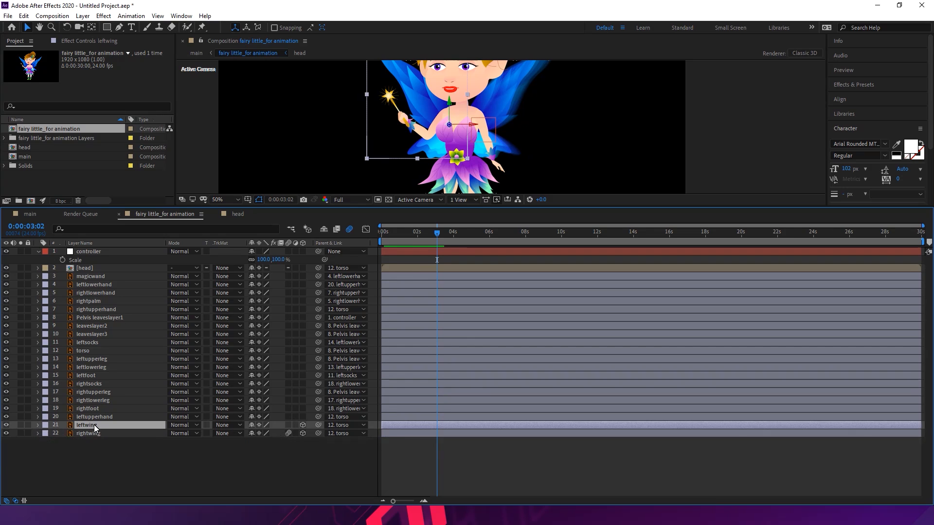
{"action": "key", "text": "r"}
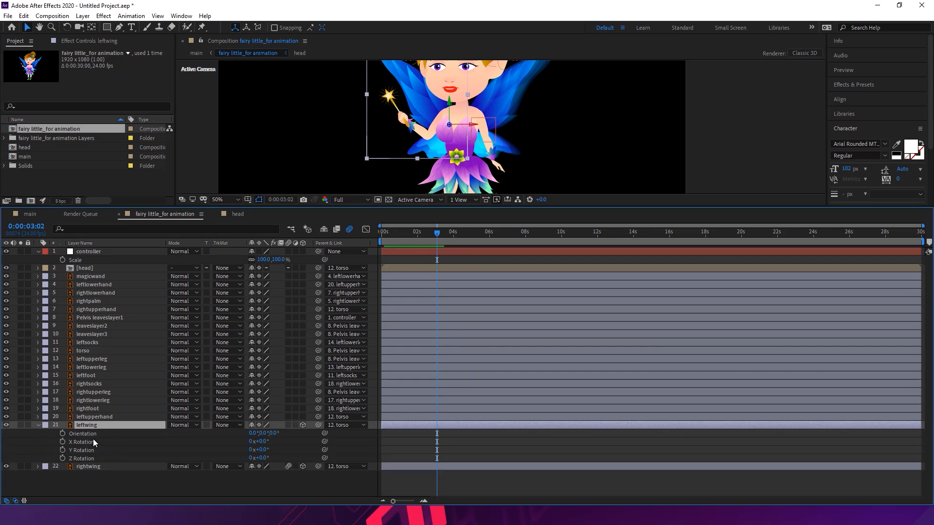
{"action": "left_click", "coordinate": [63, 451], "text": "alt"}
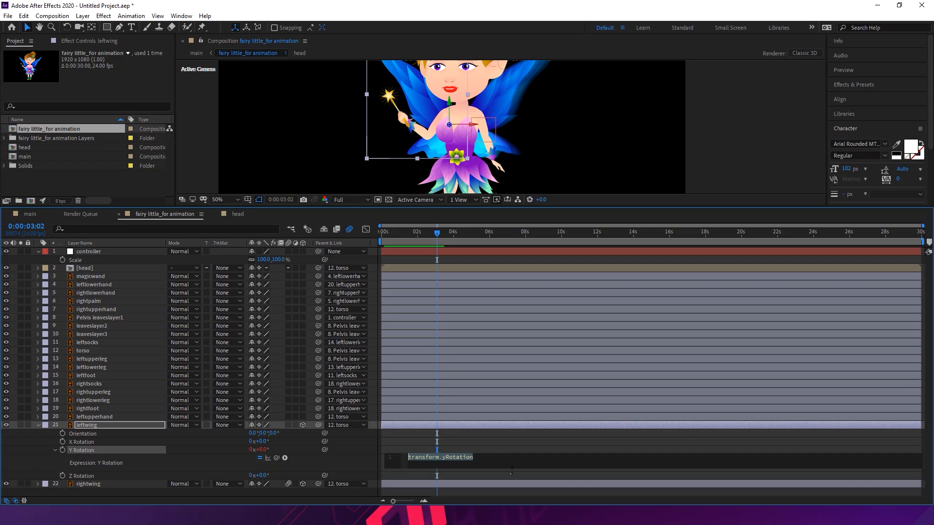
{"action": "key", "text": "ctrl+v"}
{"action": "left_click", "coordinate": [500, 444]}
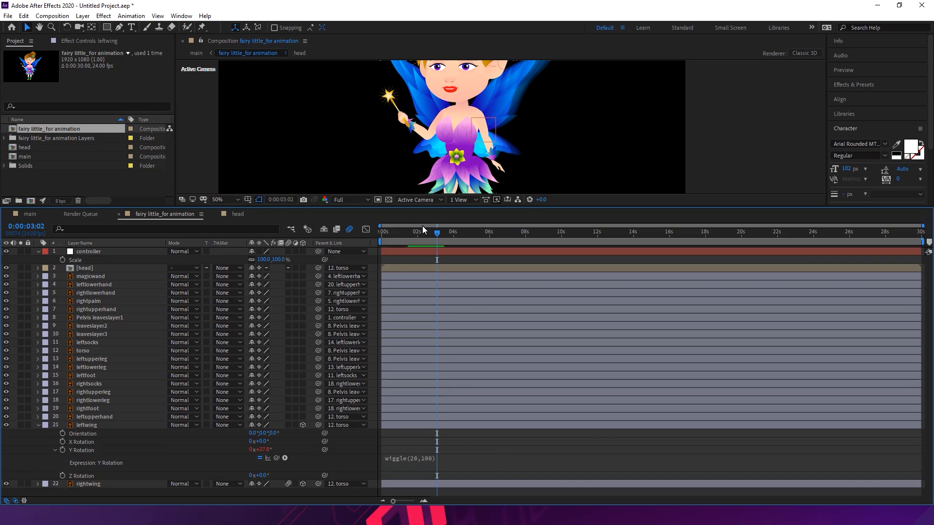
Zoom the composition view out to 25% and preview both wings flapping from near the start
{"action": "key", "text": "comma"}
{"action": "left_click_drag", "start_coordinate": [415, 234], "coordinate": [387, 234]}
{"action": "key", "text": "space"}
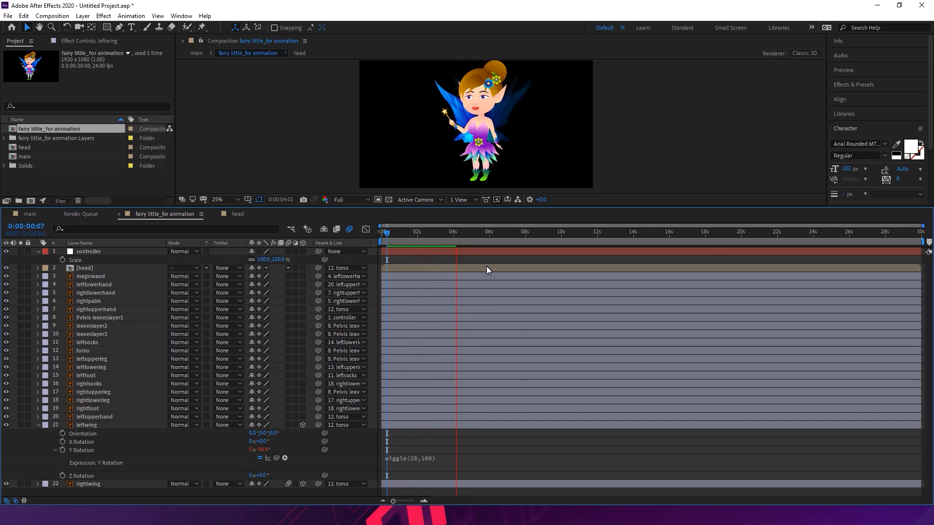
{"action": "key", "text": "space"}
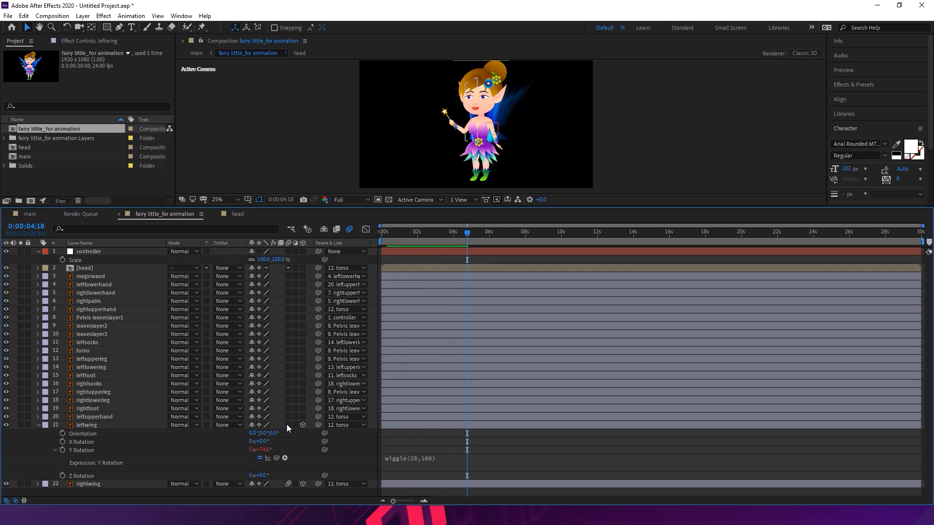
Enable motion blur on the leftwing layer and preview both wings from the start of the timeline
{"action": "left_click", "coordinate": [288, 425]}
{"action": "left_click_drag", "start_coordinate": [467, 233], "coordinate": [378, 240]}
{"action": "key", "text": "space"}
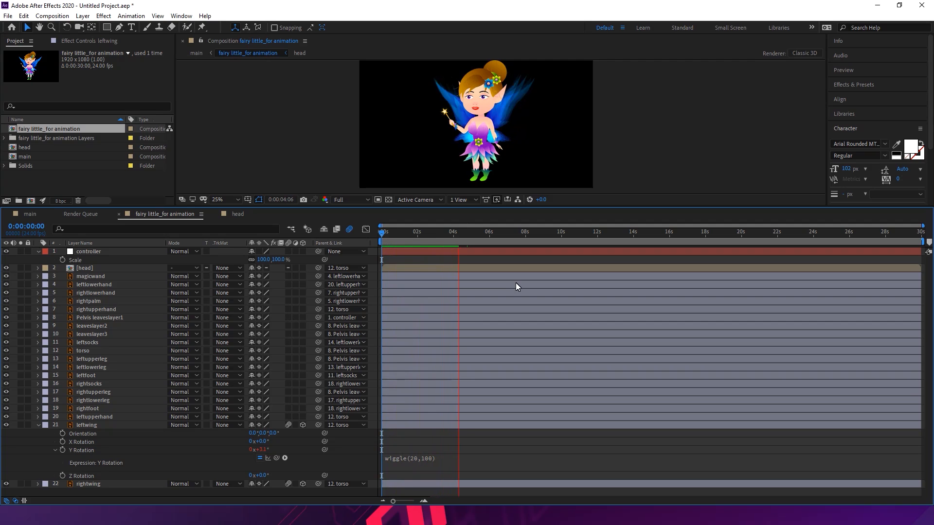
{"action": "key", "text": "space"}
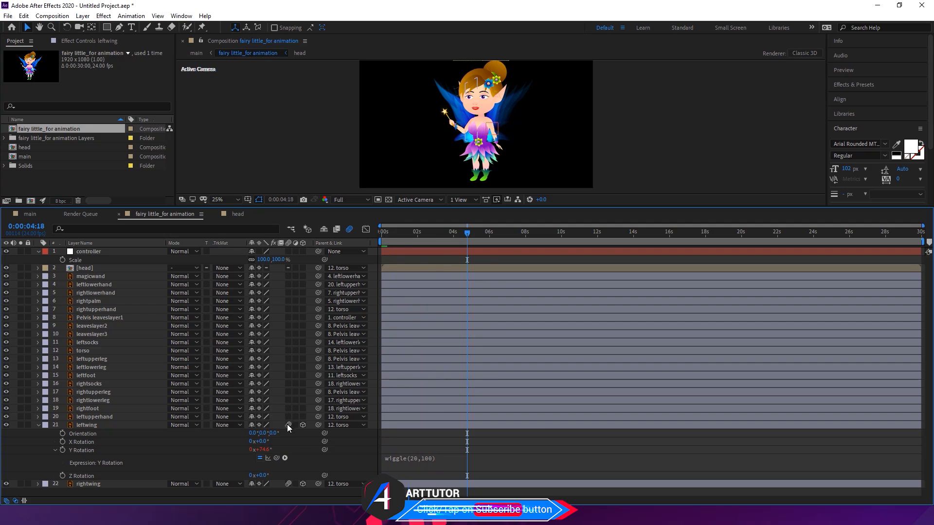
Turn off motion blur on the leftwing and rightwing layers and preview the flapping from the start of the timeline
{"action": "left_click", "coordinate": [289, 424]}
{"action": "left_click", "coordinate": [289, 484]}
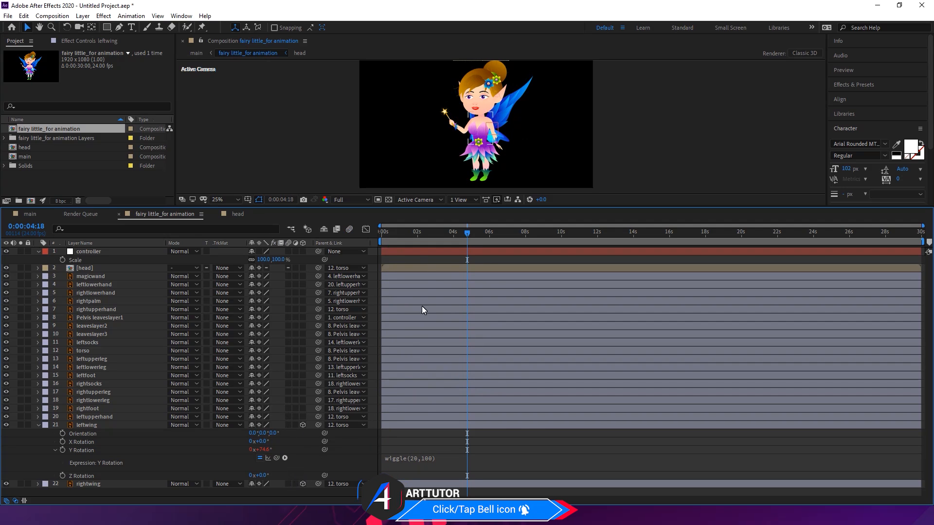
{"action": "left_click", "coordinate": [376, 235]}
{"action": "key", "text": "space"}
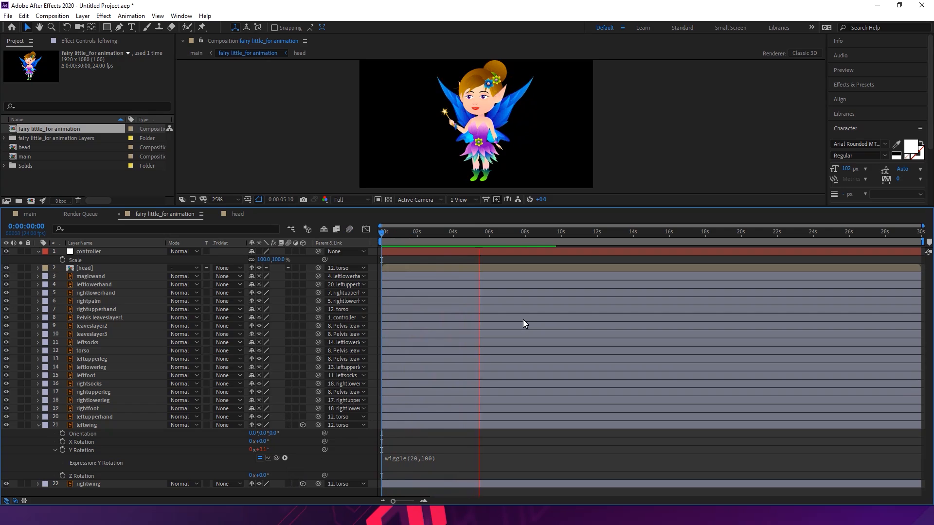
{"action": "key", "text": "space"}
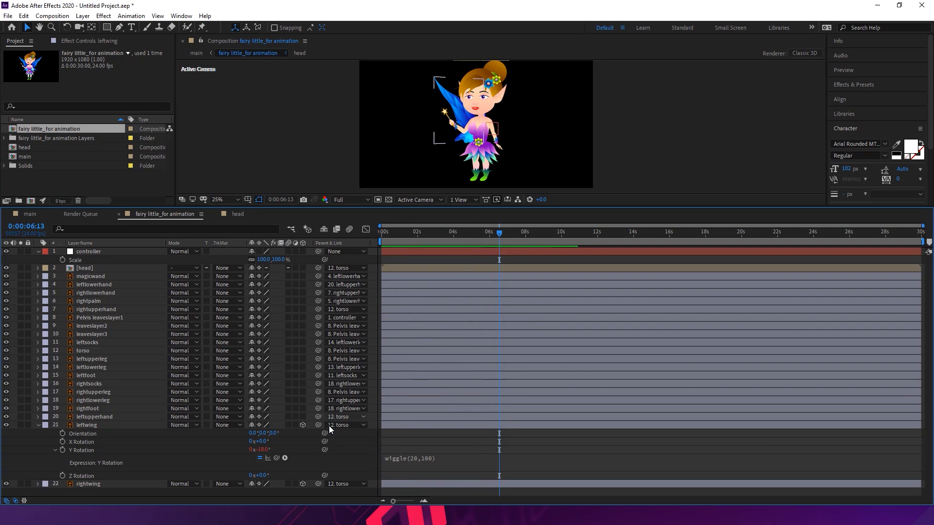
Enable motion blur on both the leftwing and rightwing layers, preview from the start, and collapse the leftwing properties
{"action": "left_click", "coordinate": [288, 425]}
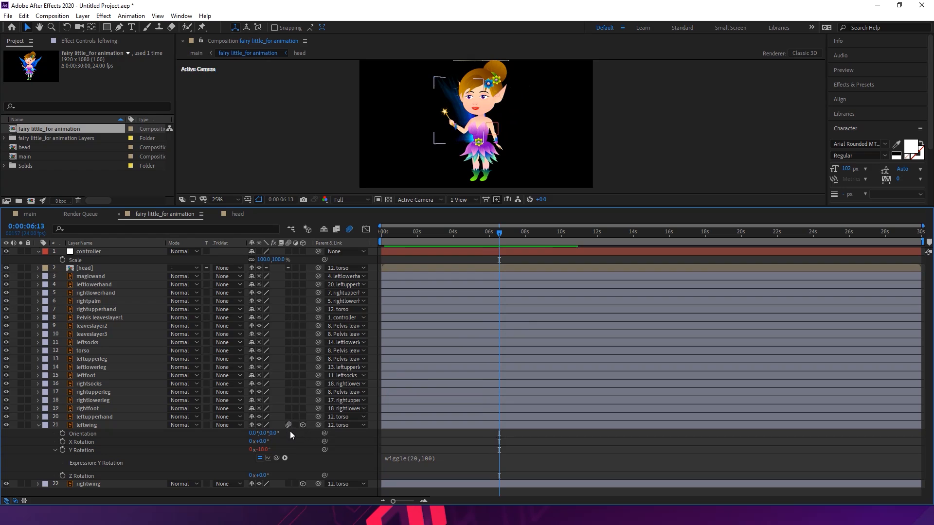
{"action": "left_click", "coordinate": [288, 484]}
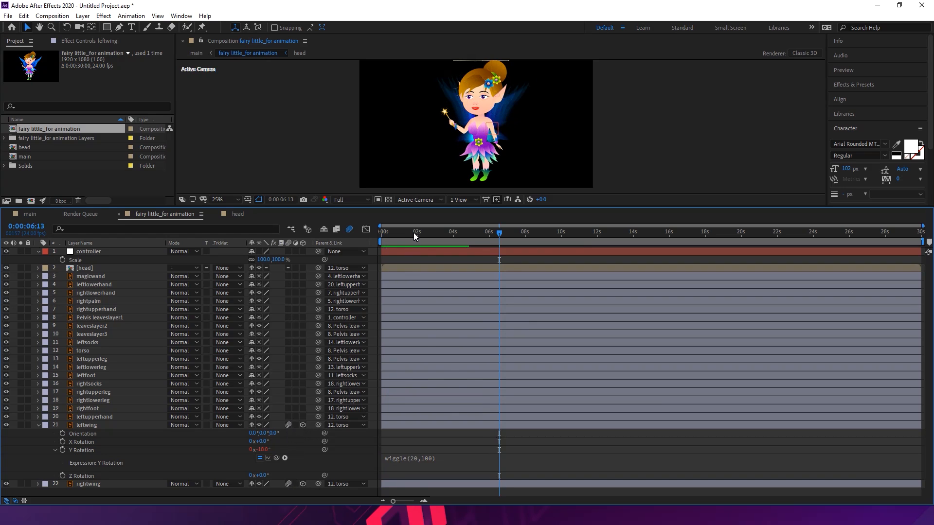
{"action": "left_click_drag", "start_coordinate": [414, 233], "coordinate": [378, 231]}
{"action": "key", "text": "space"}
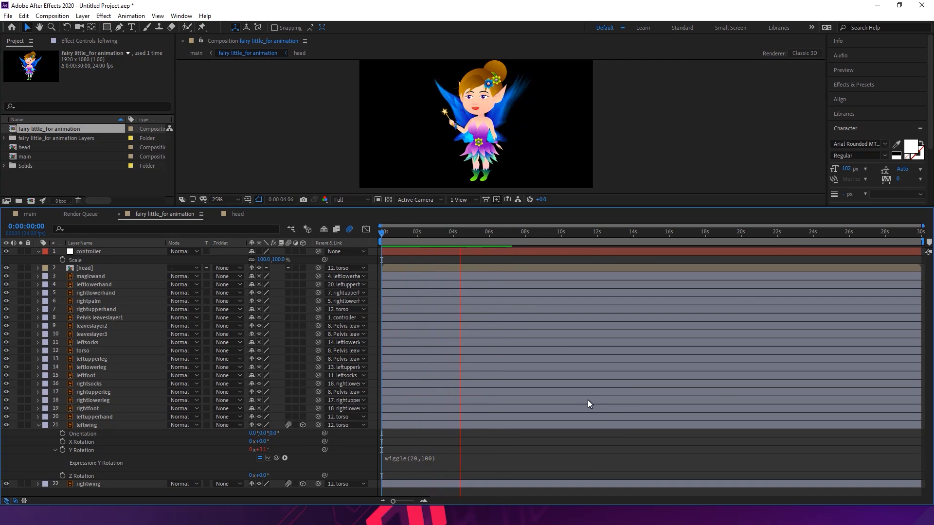
{"action": "key", "text": "space"}
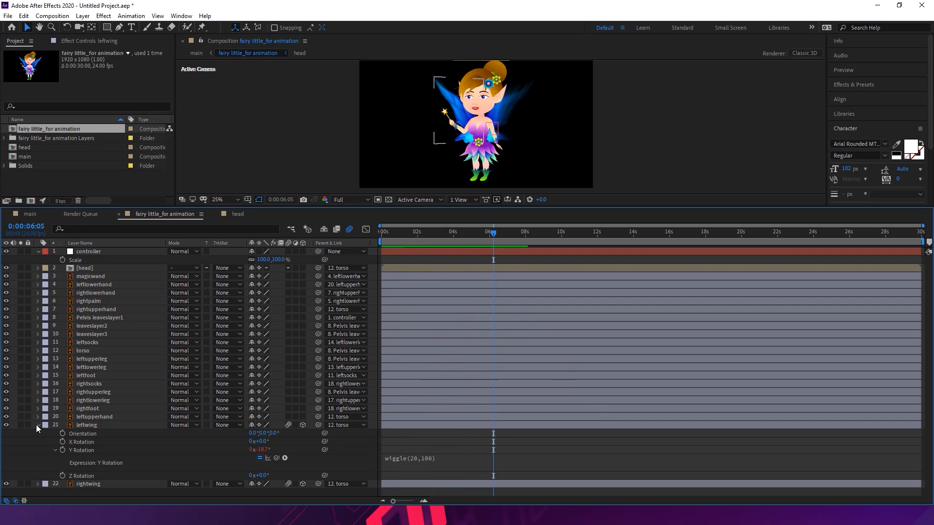
{"action": "left_click", "coordinate": [38, 426]}
Save the project as "Little fairy animation" in the D: drive's MW\fairy little folder
{"action": "key", "text": "ctrl+s"}
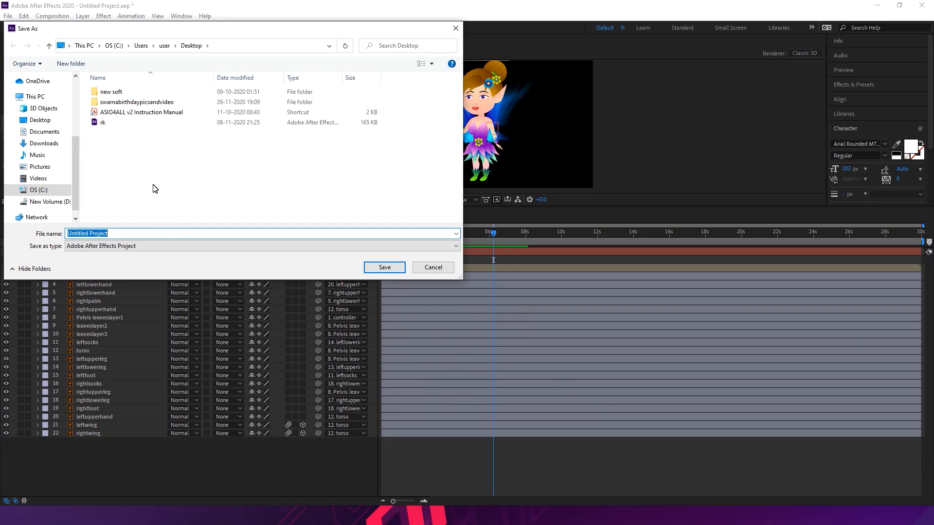
{"action": "left_click", "coordinate": [68, 204]}
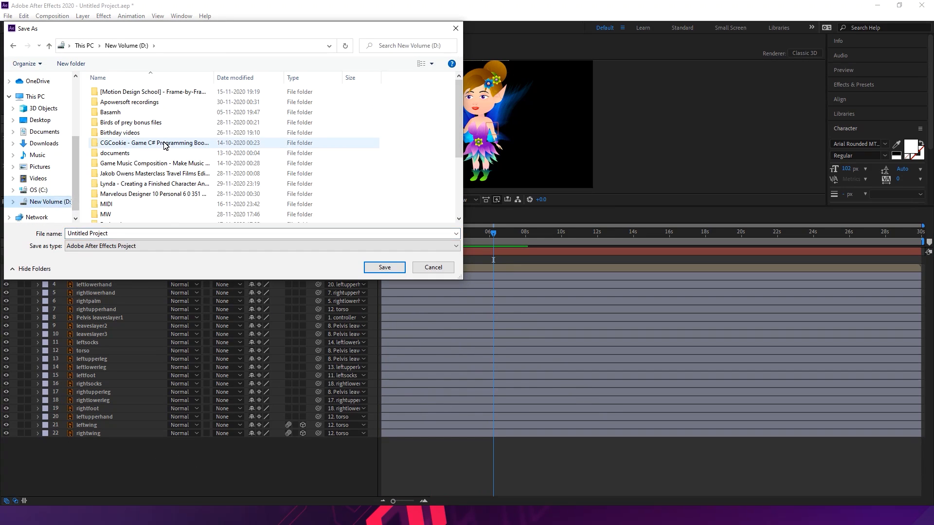
{"action": "left_click", "coordinate": [109, 215]}
{"action": "double_click", "coordinate": [110, 214]}
{"action": "double_click", "coordinate": [219, 120]}
{"action": "left_click", "coordinate": [123, 234]}
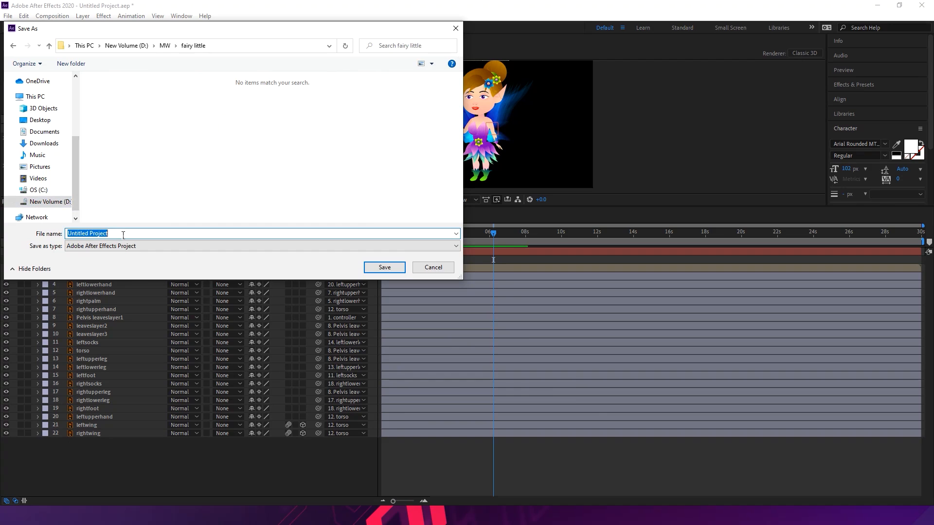
{"action": "type", "text": "Little fairy animation"}
{"action": "key", "text": "Return"}
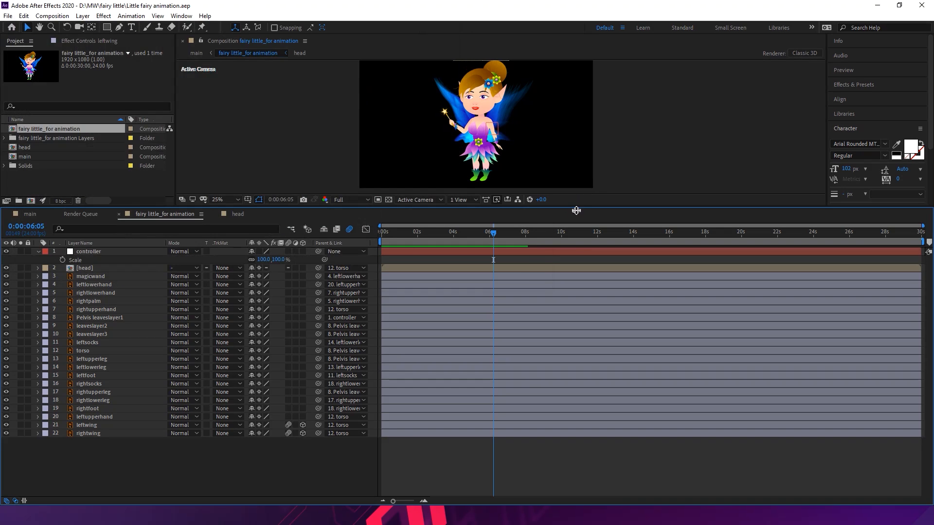
Enlarge the composition viewing area and show the whole fairy frame at 50% magnification
{"action": "left_click_drag", "start_coordinate": [577, 211], "coordinate": [567, 278]}
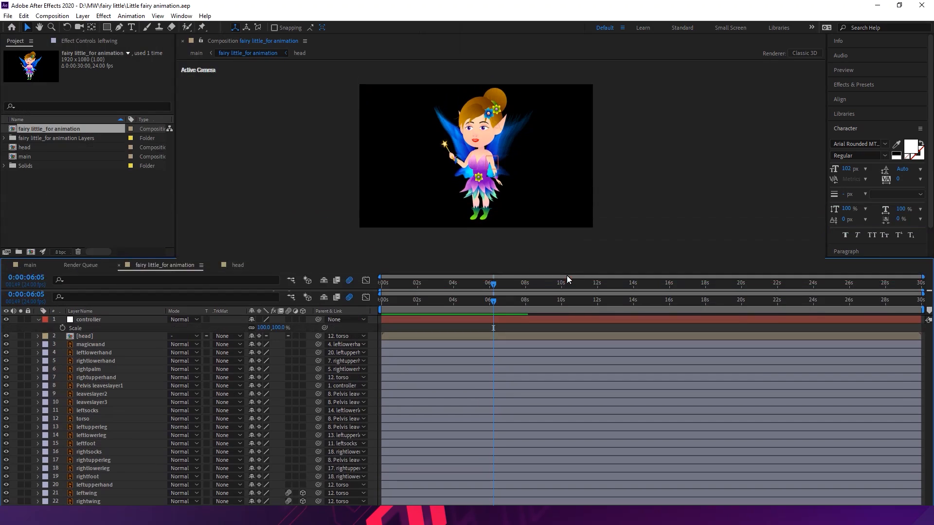
{"action": "key", "text": "period"}
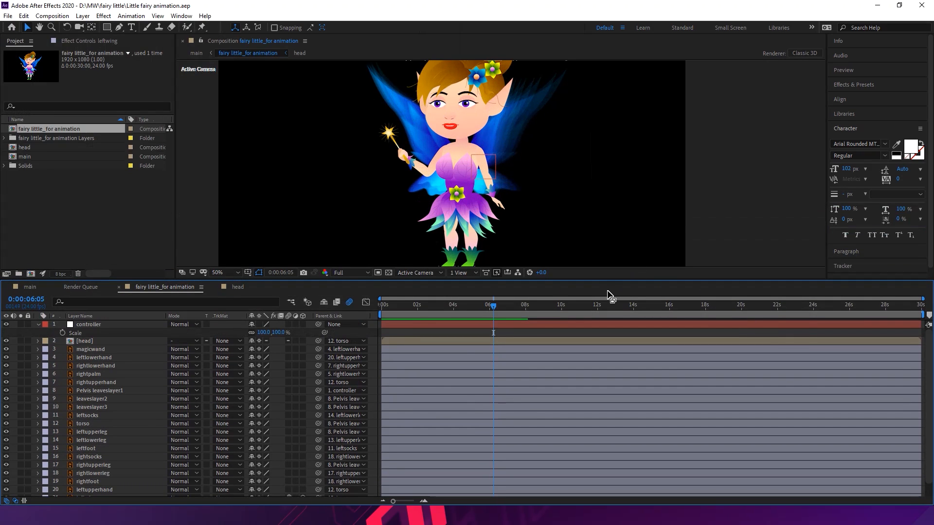
{"action": "left_click_drag", "start_coordinate": [609, 290], "coordinate": [595, 372]}
{"action": "key", "text": "h"}
{"action": "left_click_drag", "start_coordinate": [592, 222], "coordinate": [581, 234]}
{"action": "key", "text": "v"}
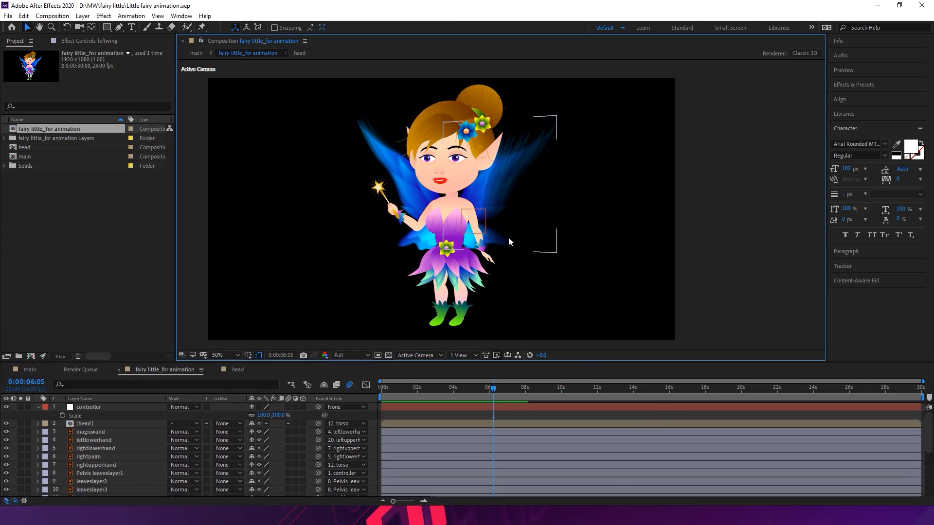
Reveal the controller layer's Position, Scale and Rotation and set a keyframe for each at 0:00:00:00
{"action": "left_click", "coordinate": [483, 209]}
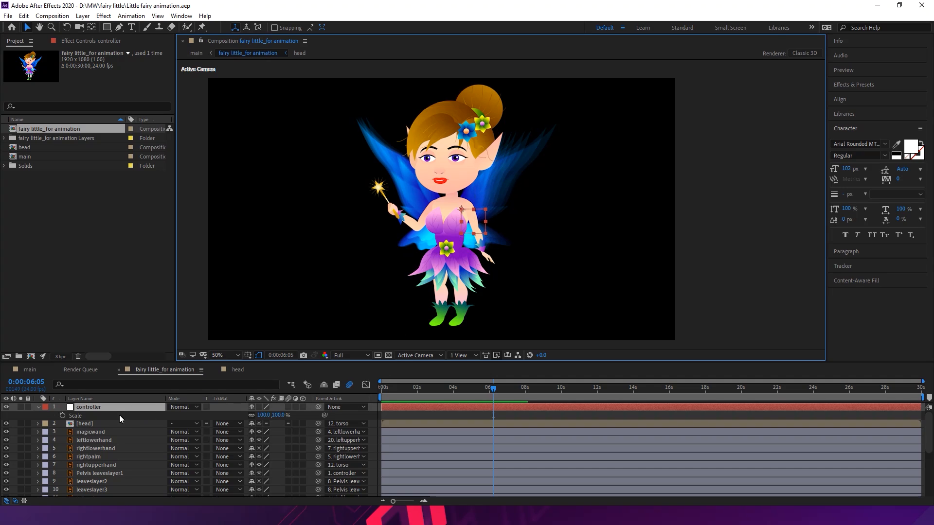
{"action": "left_click", "coordinate": [95, 407]}
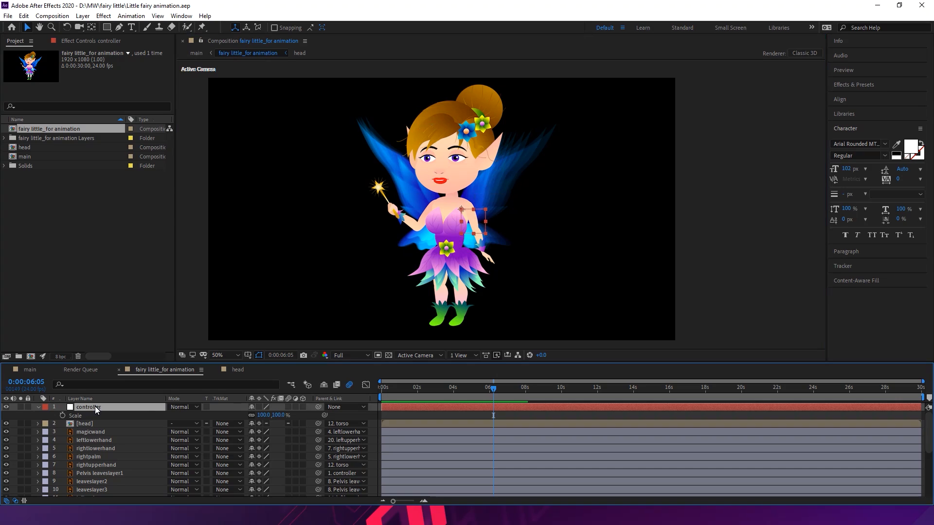
{"action": "key", "text": "shift+p"}
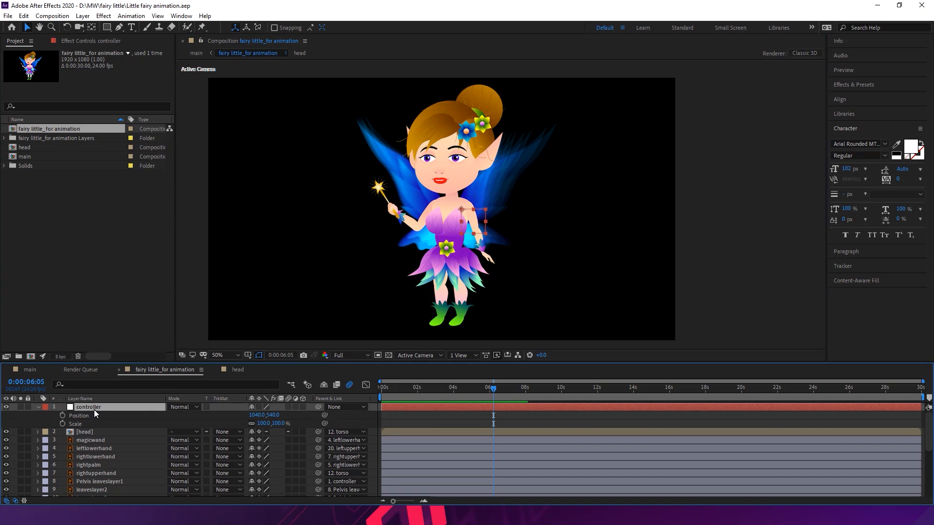
{"action": "key", "text": "shift+r"}
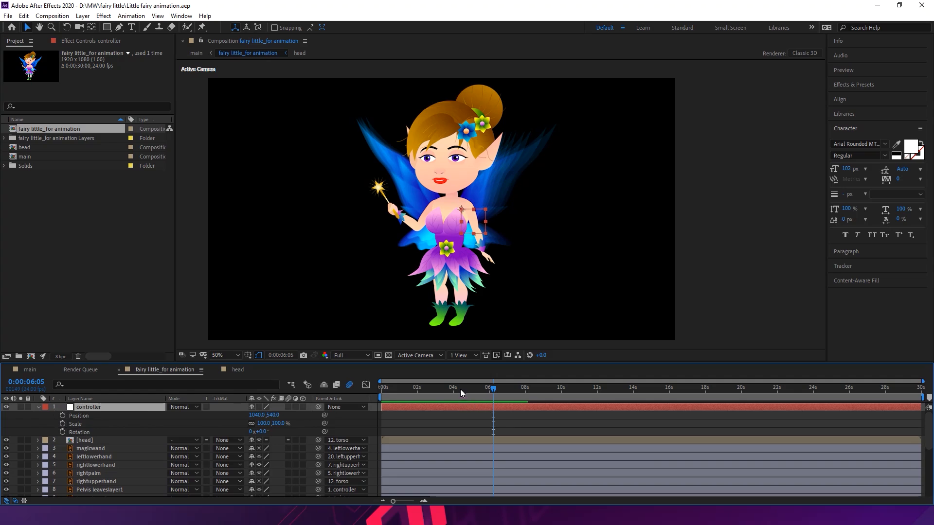
{"action": "left_click_drag", "start_coordinate": [460, 389], "coordinate": [405, 389]}
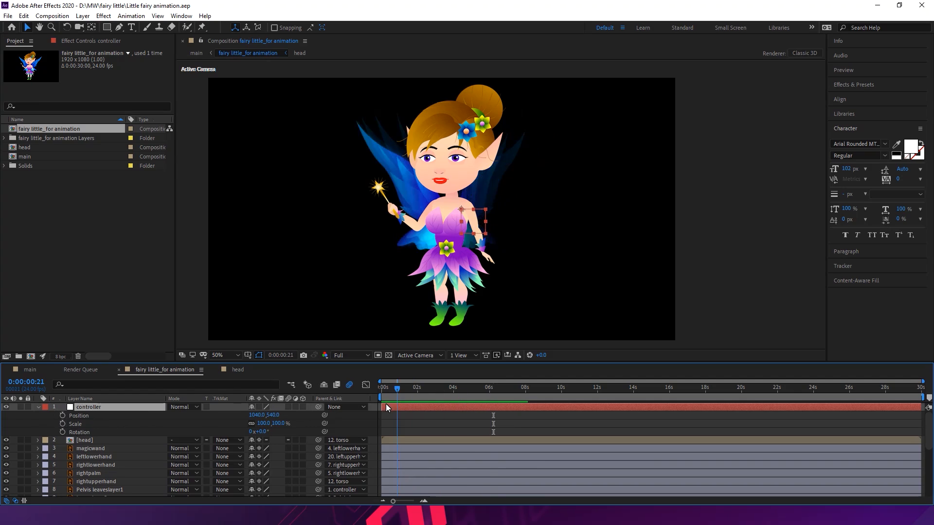
{"action": "key", "text": "Home"}
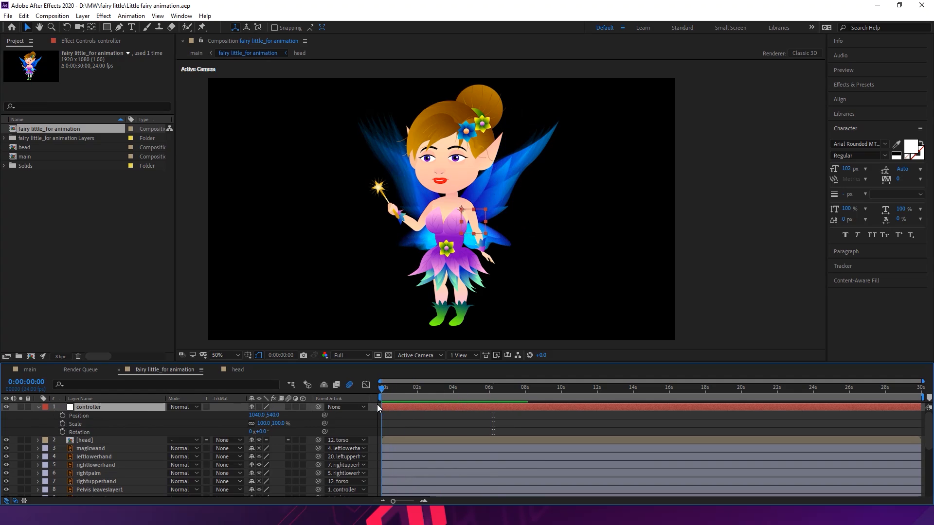
{"action": "left_click", "coordinate": [63, 416]}
{"action": "left_click", "coordinate": [62, 423]}
{"action": "left_click", "coordinate": [62, 432]}
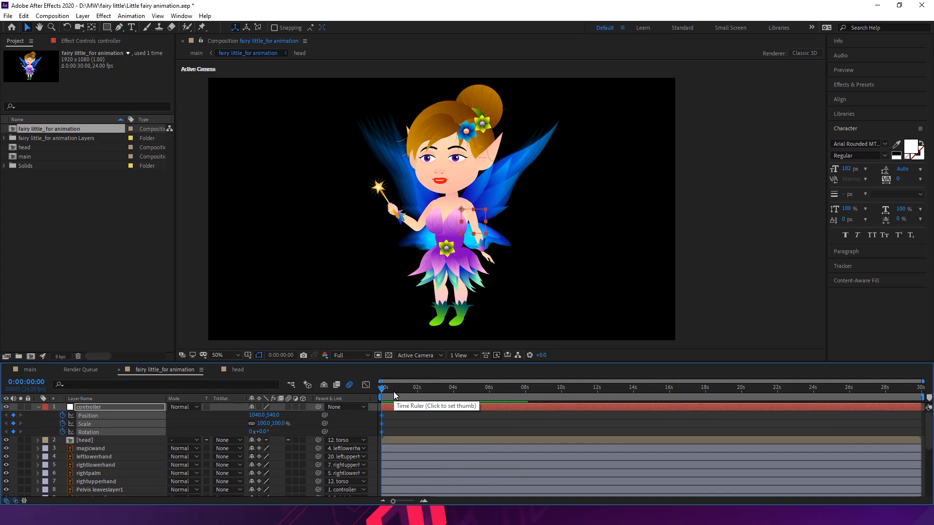
At 0:00:00:00, rotate the controller to about -38.8° and scale it down to 54%
{"action": "left_click", "coordinate": [424, 501]}
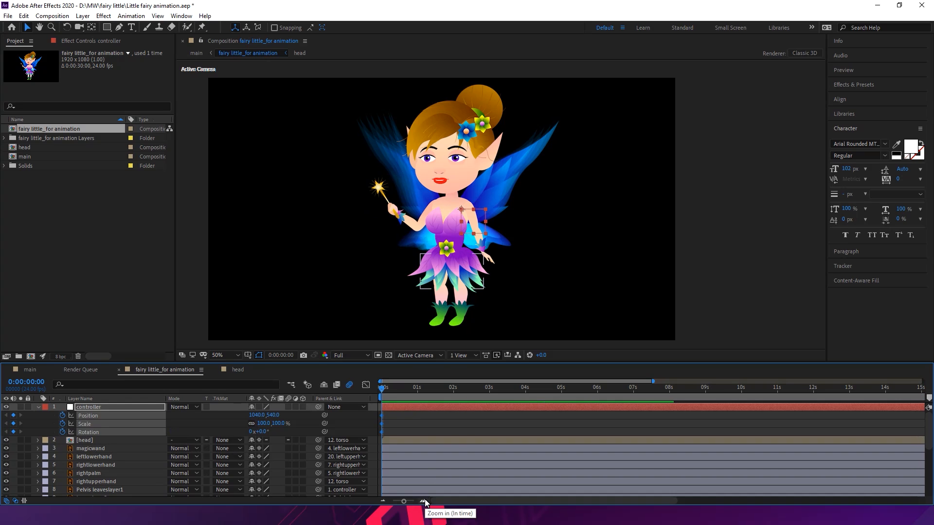
{"action": "left_click", "coordinate": [392, 389]}
{"action": "left_click_drag", "start_coordinate": [392, 390], "coordinate": [379, 390]}
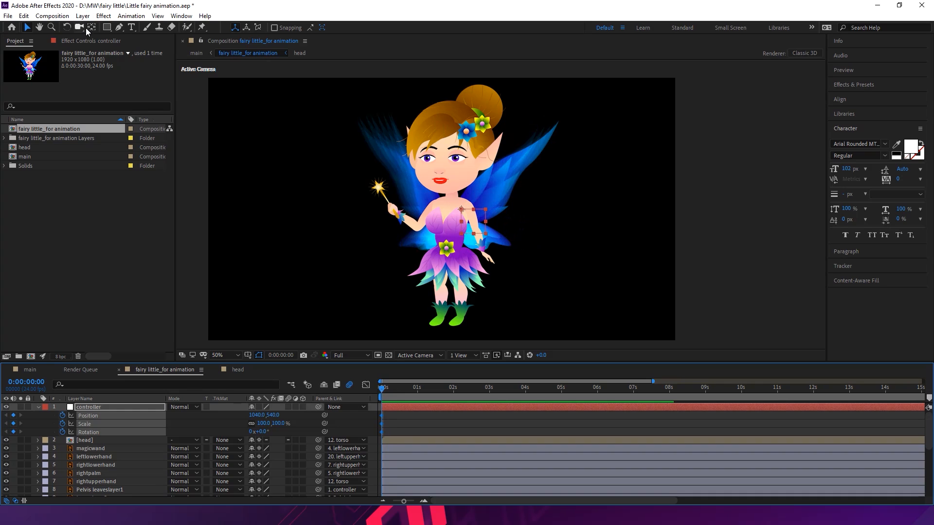
{"action": "left_click", "coordinate": [69, 30]}
{"action": "left_click_drag", "start_coordinate": [486, 232], "coordinate": [495, 213]}
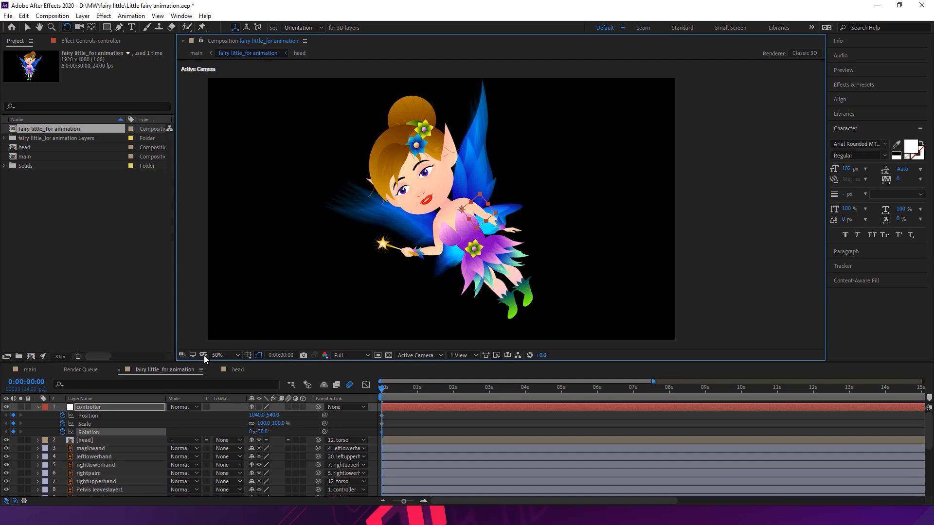
{"action": "left_click", "coordinate": [105, 425]}
{"action": "left_click_drag", "start_coordinate": [262, 423], "coordinate": [242, 421]}
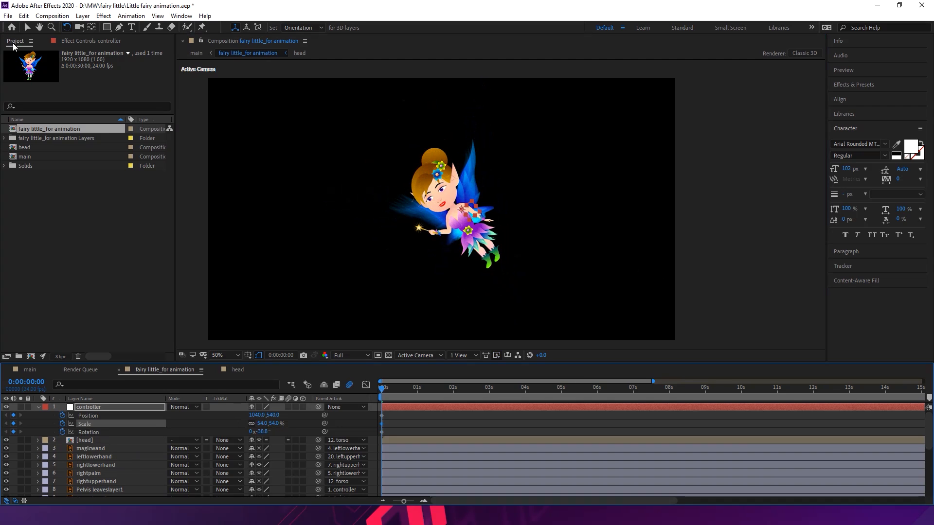
{"action": "left_click", "coordinate": [31, 28]}
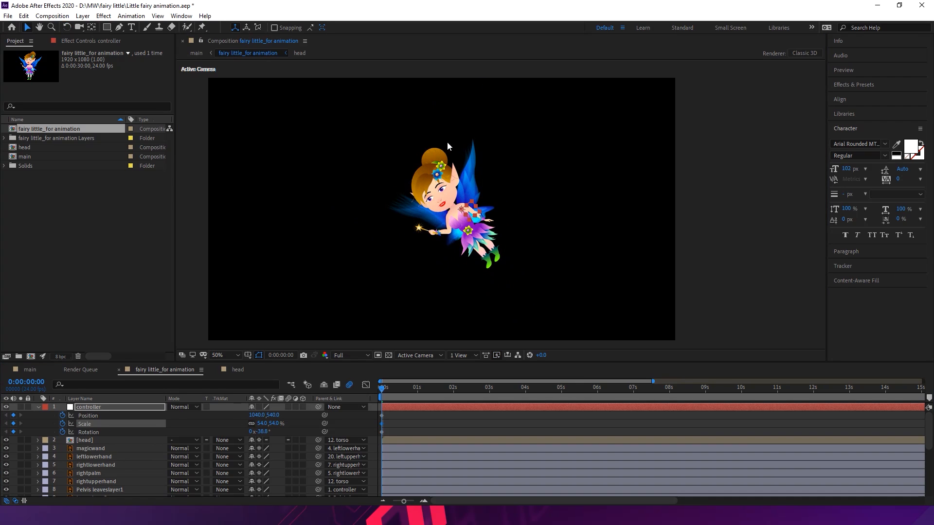
{"action": "left_click", "coordinate": [474, 224]}
{"action": "left_click_drag", "start_coordinate": [498, 203], "coordinate": [610, 134]}
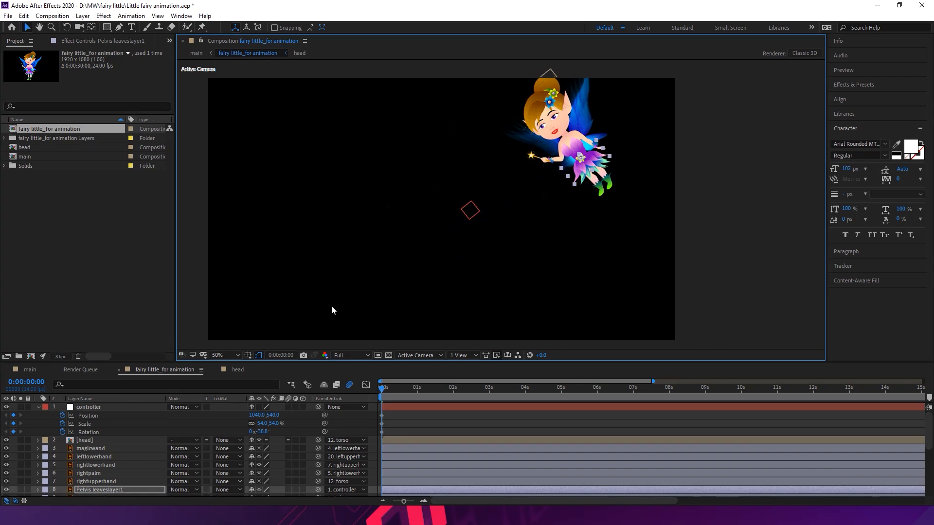
{"action": "key", "text": "ctrl+z"}
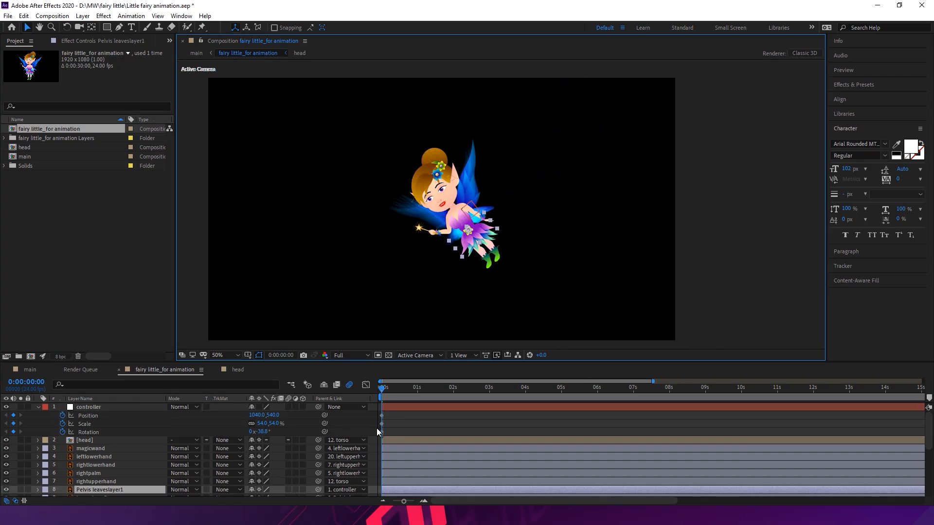
Select the controller layer and move it with the fairy to the frame's upper right, at about 1642, 312
{"action": "left_click", "coordinate": [121, 409]}
{"action": "left_click_drag", "start_coordinate": [476, 209], "coordinate": [557, 163]}
{"action": "key", "text": "ctrl+z"}
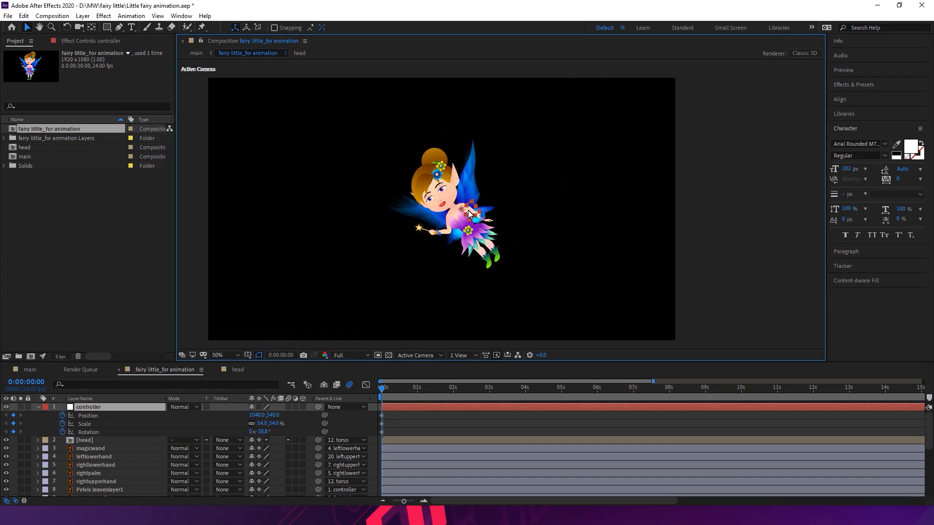
{"action": "left_click_drag", "start_coordinate": [468, 216], "coordinate": [619, 142]}
{"action": "mouse_move", "coordinate": [619, 141]}
{"action": "left_mouse_down"}
{"action": "mouse_move", "coordinate": [608, 149]}
{"action": "mouse_move", "coordinate": [660, 86]}
{"action": "mouse_move", "coordinate": [609, 147]}
{"action": "mouse_move", "coordinate": [620, 144]}
{"action": "mouse_move", "coordinate": [613, 154]}
{"action": "left_mouse_up"}
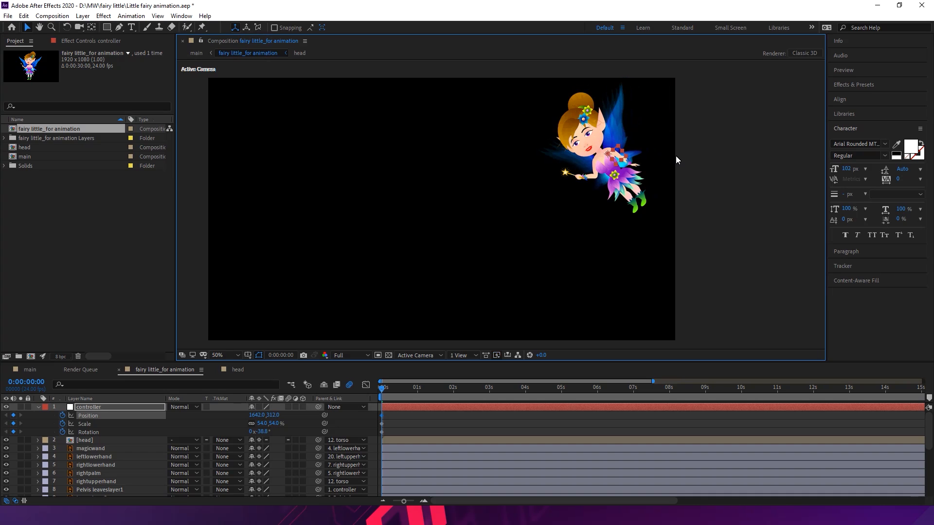
Examine the fairy's lower body, legs and green boots up close in the composition
{"action": "key", "text": "period"}
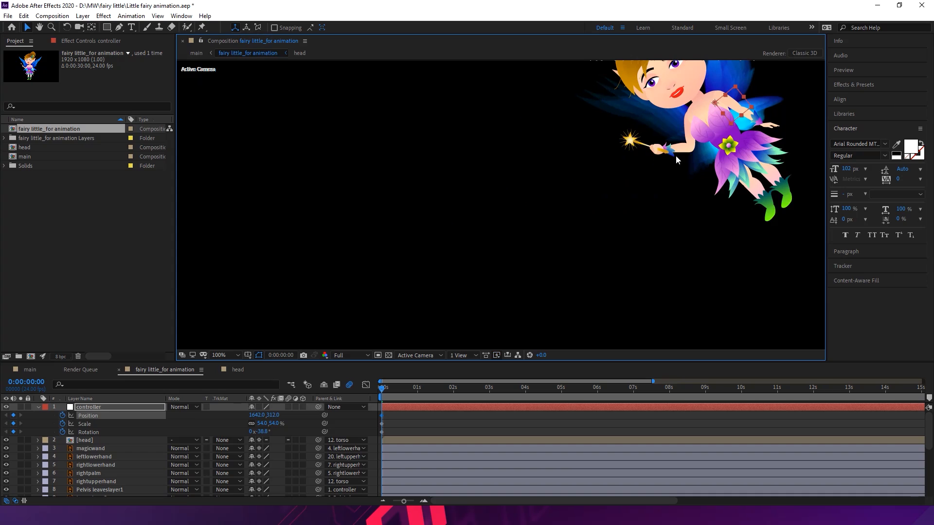
{"action": "key", "text": "comma"}
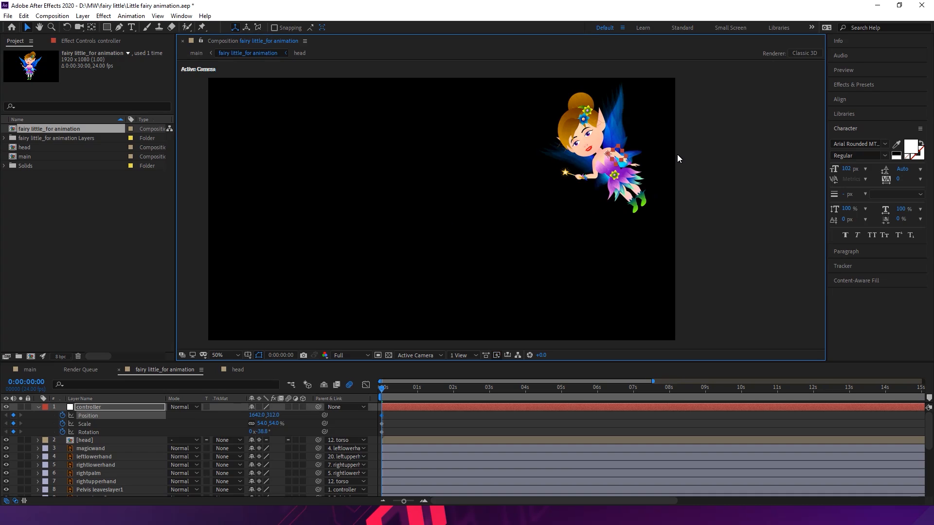
{"action": "key", "text": "period"}
{"action": "key", "text": "h"}
{"action": "left_click_drag", "start_coordinate": [561, 183], "coordinate": [348, 277]}
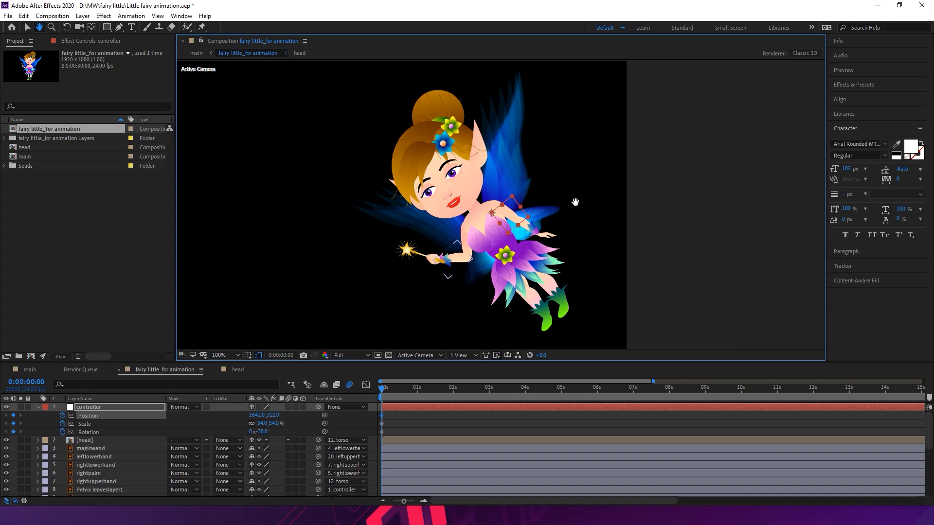
{"action": "left_click_drag", "start_coordinate": [584, 192], "coordinate": [574, 161]}
{"action": "key", "text": "v"}
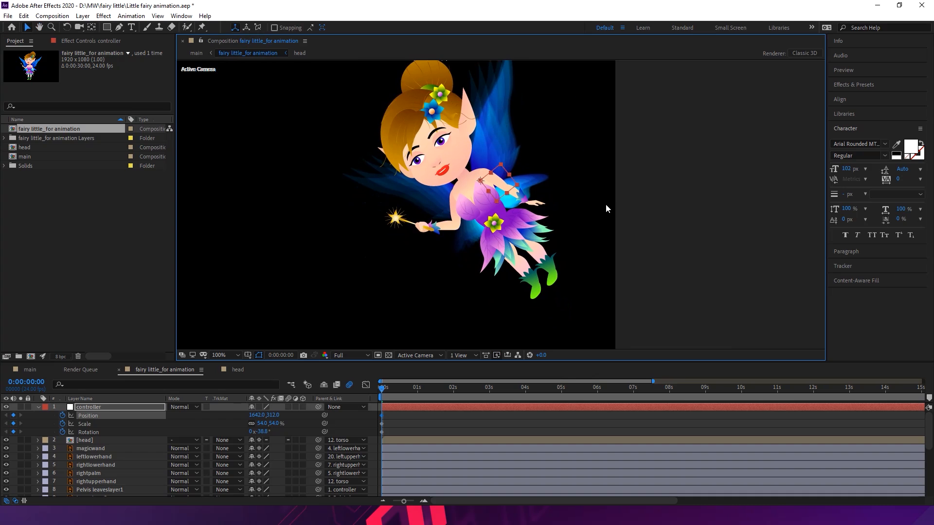
{"action": "scroll", "coordinate": [606, 209], "scroll_direction": "up", "scroll_amount": 1}
{"action": "key", "text": "space"}
{"action": "left_click_drag", "start_coordinate": [611, 227], "coordinate": [626, 162]}
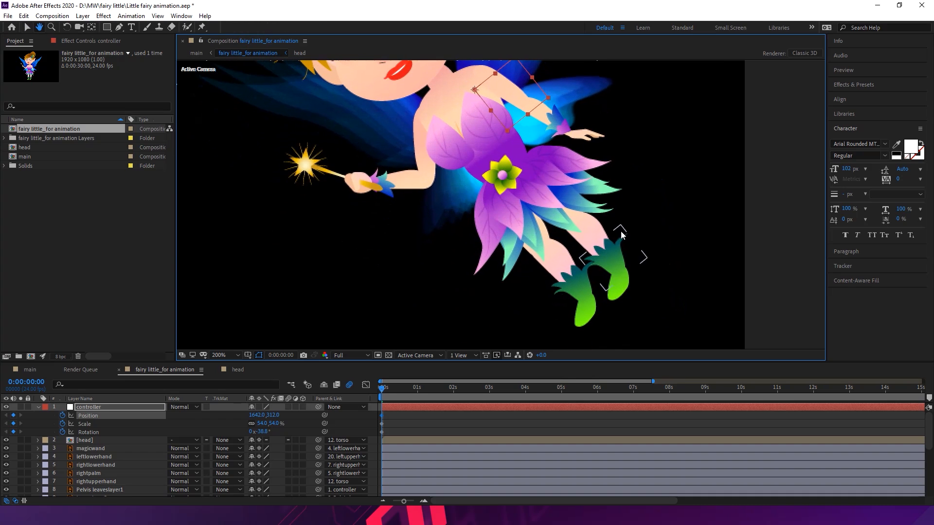
{"action": "left_click", "coordinate": [608, 249]}
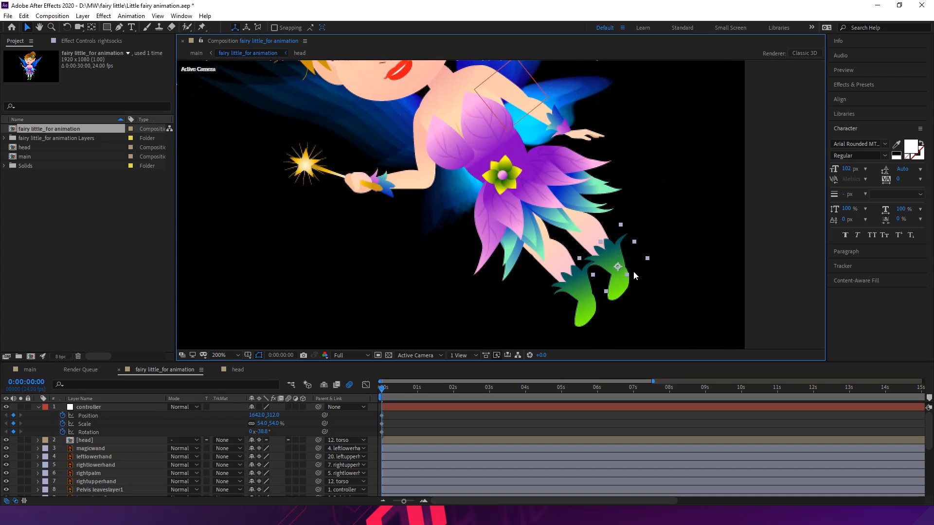
{"action": "key", "text": "comma"}
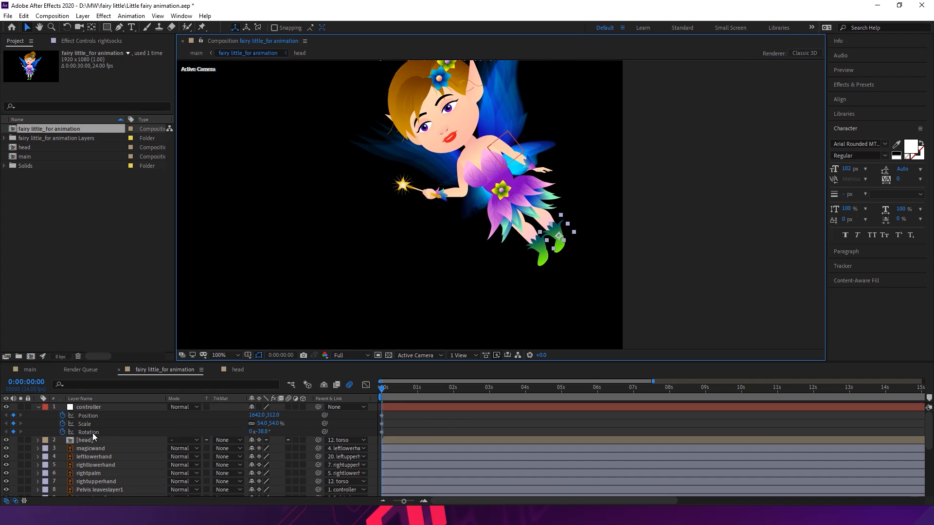
{"action": "left_click", "coordinate": [684, 240]}
Set a Rotation keyframe at 0:00:00:00 on every layer from head through leftupperhand, leaving out the controller and both wings
{"action": "scroll", "coordinate": [154, 456], "scroll_direction": "down", "scroll_amount": 3}
{"action": "scroll", "coordinate": [154, 456], "scroll_direction": "up", "scroll_amount": 3}
{"action": "left_click", "coordinate": [162, 411]}
{"action": "left_click_drag", "start_coordinate": [178, 361], "coordinate": [200, 239]}
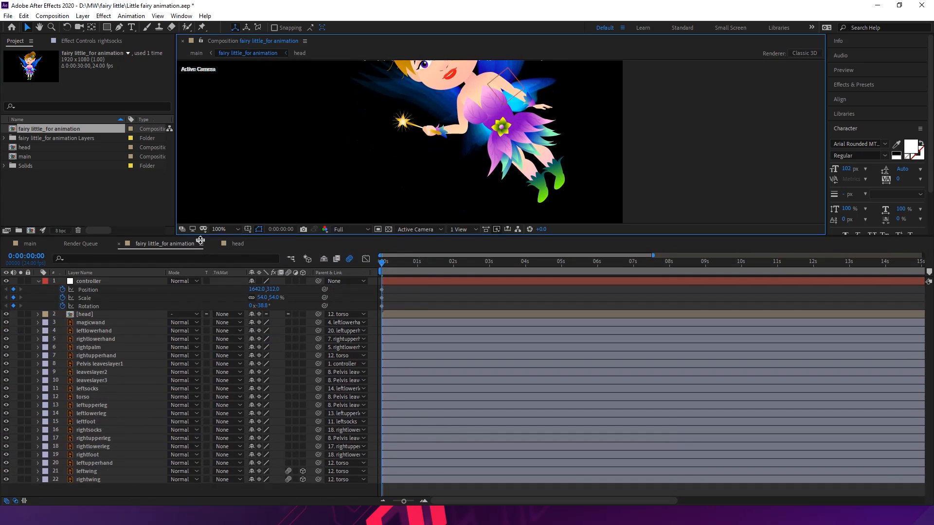
{"action": "left_click", "coordinate": [109, 322]}
{"action": "left_click", "coordinate": [110, 315]}
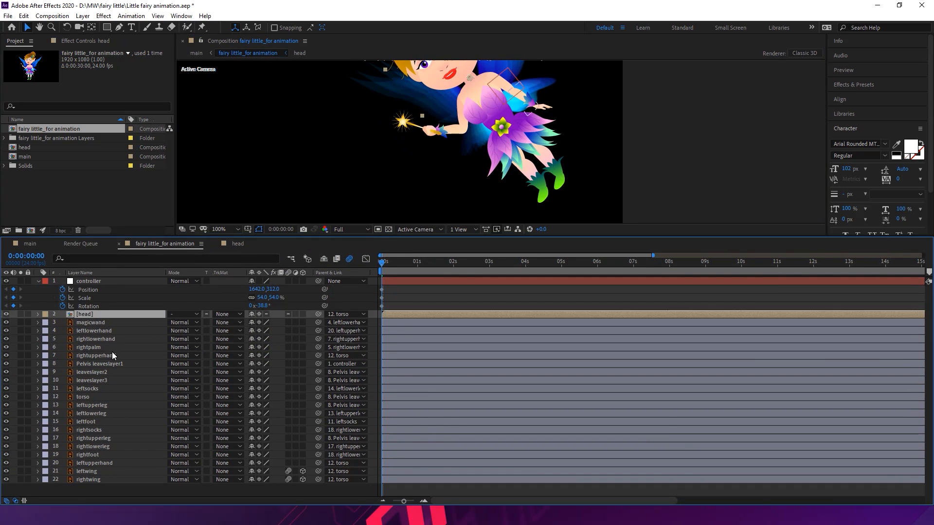
{"action": "left_click", "coordinate": [99, 481], "text": "shift"}
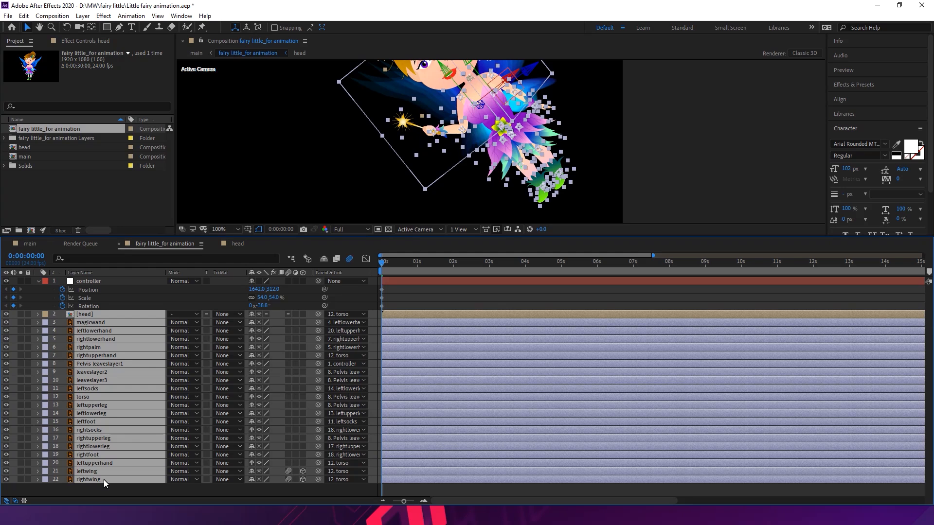
{"action": "left_click", "coordinate": [104, 479], "text": "ctrl"}
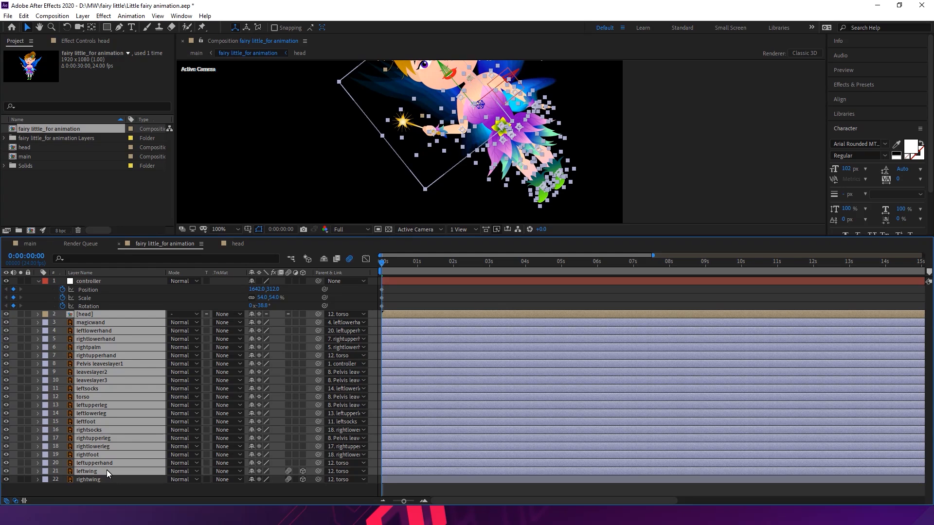
{"action": "left_click", "coordinate": [106, 470], "text": "ctrl"}
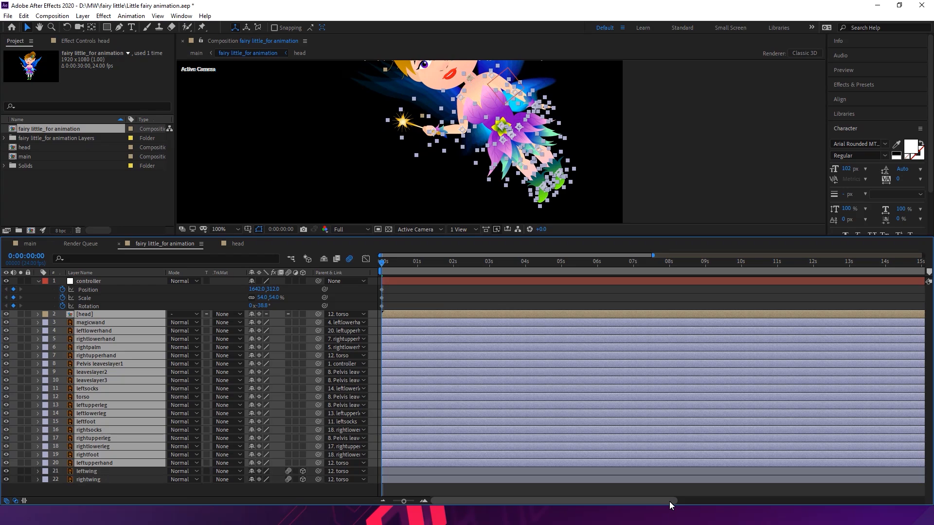
{"action": "key", "text": "r"}
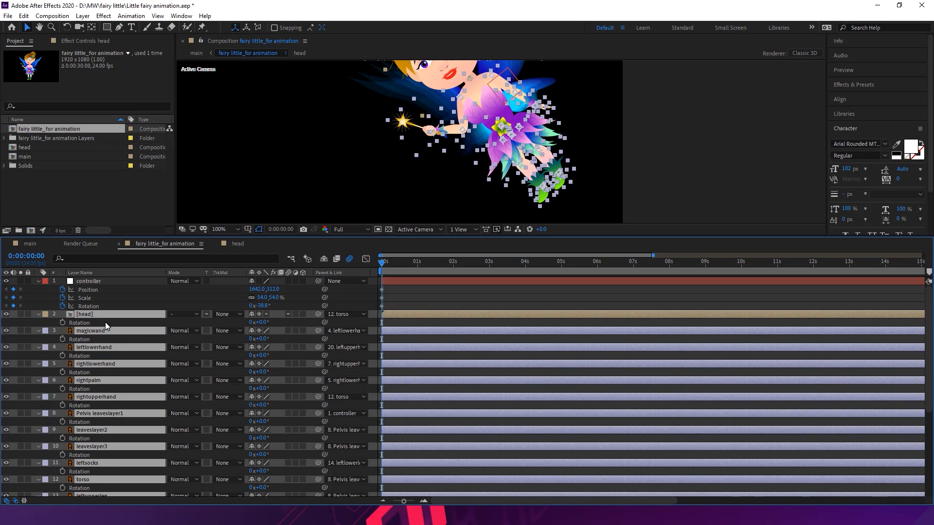
{"action": "left_click", "coordinate": [62, 323]}
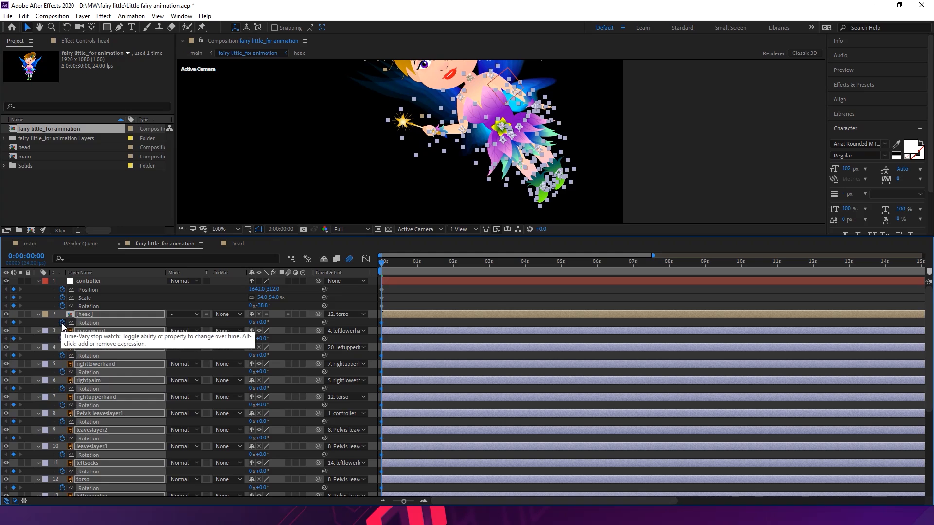
{"action": "left_click", "coordinate": [38, 314]}
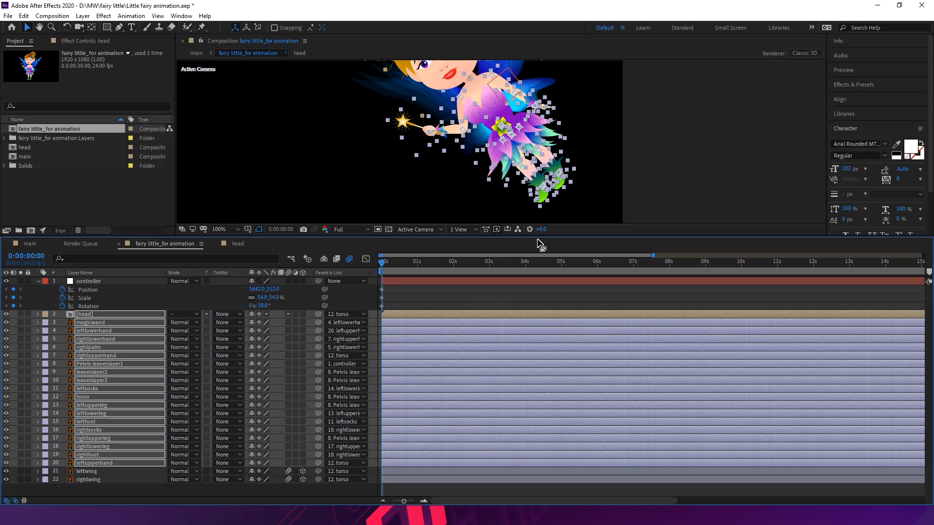
Check the fairy at 0:00:05:12 and return to 0:00:00:00 with no layers selected
{"action": "left_click_drag", "start_coordinate": [538, 239], "coordinate": [528, 373]}
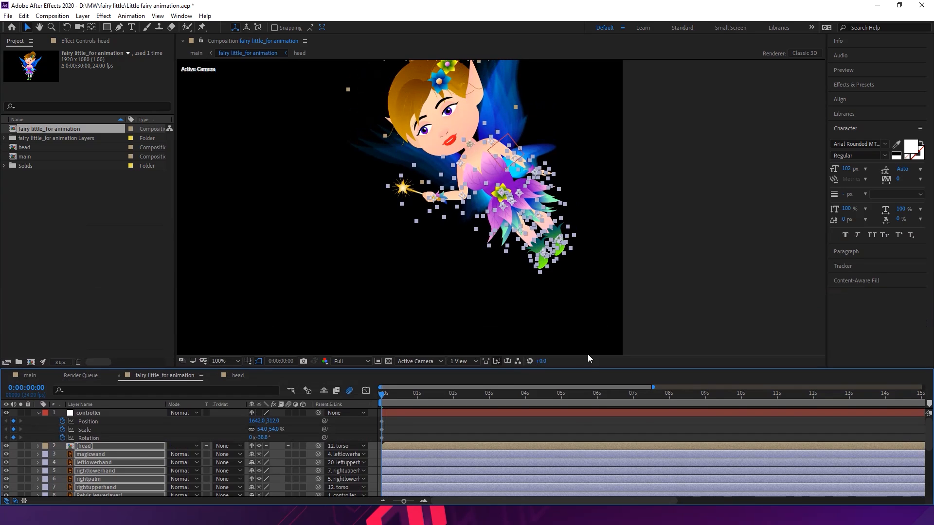
{"action": "left_click", "coordinate": [578, 394]}
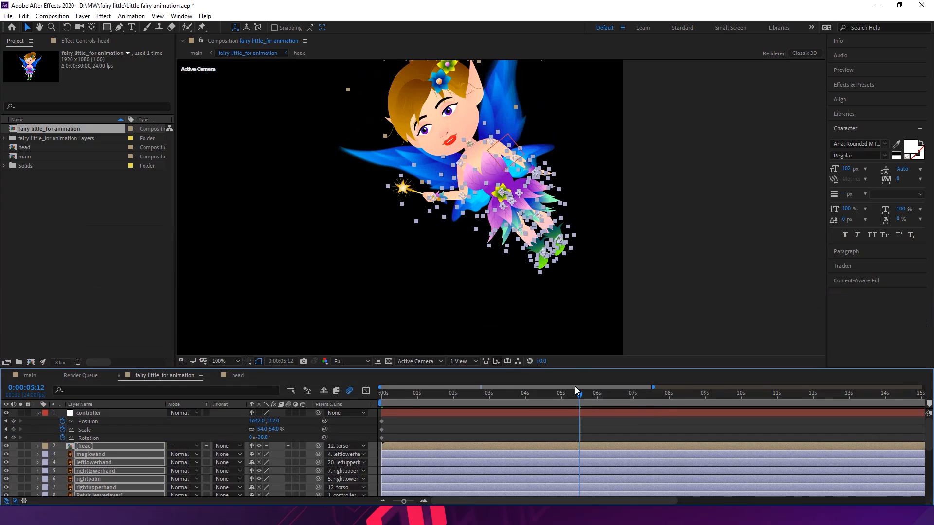
{"action": "key", "text": "comma"}
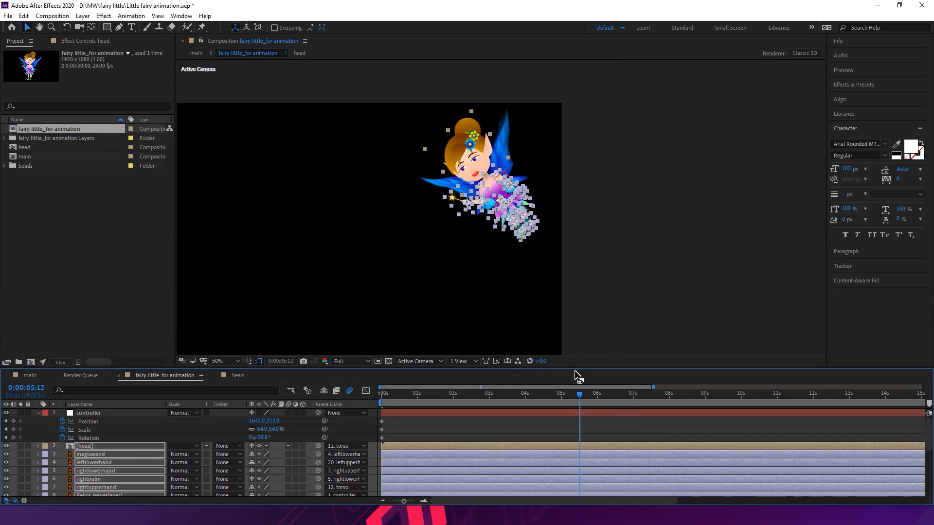
{"action": "left_click_drag", "start_coordinate": [575, 371], "coordinate": [595, 313]}
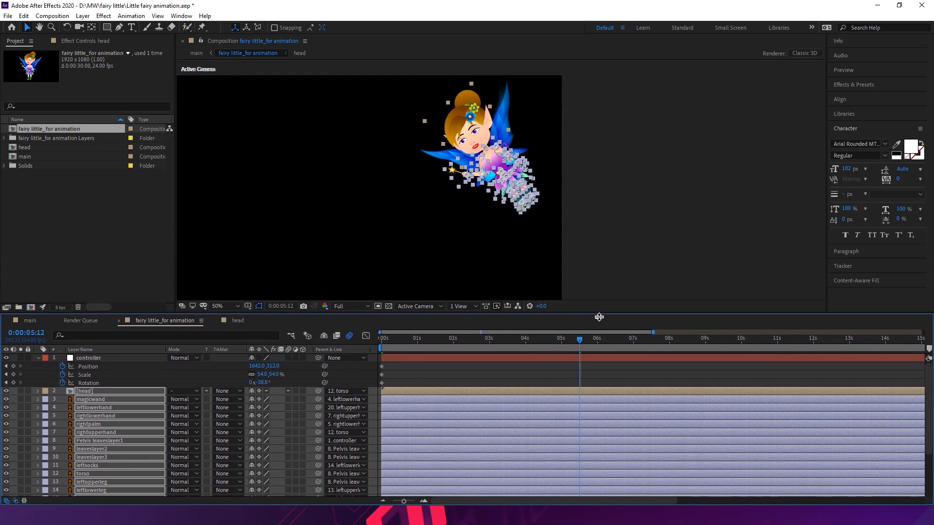
{"action": "left_click", "coordinate": [618, 213]}
{"action": "left_click_drag", "start_coordinate": [425, 341], "coordinate": [381, 340]}
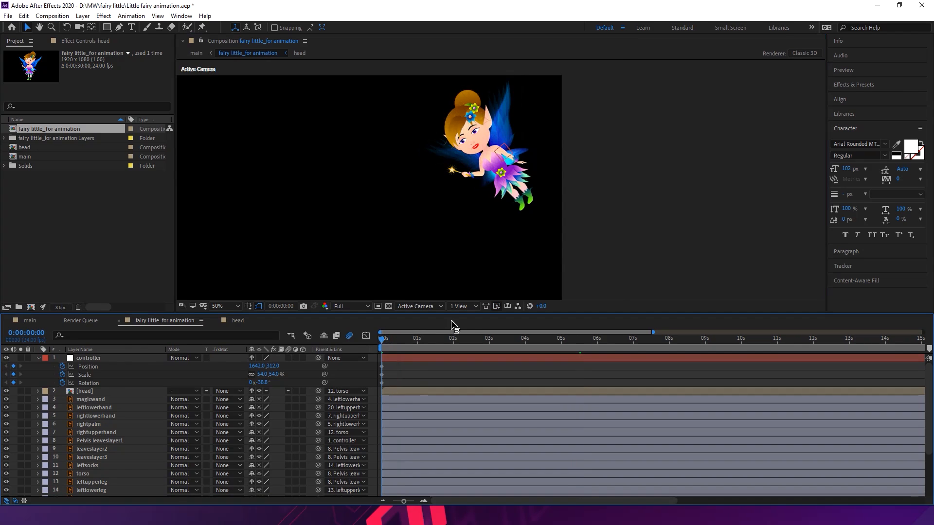
With the Rotation tool at 0:00:00:00, swing both of the fairy's lower legs backward so her feet trail behind her
{"action": "key", "text": "period"}
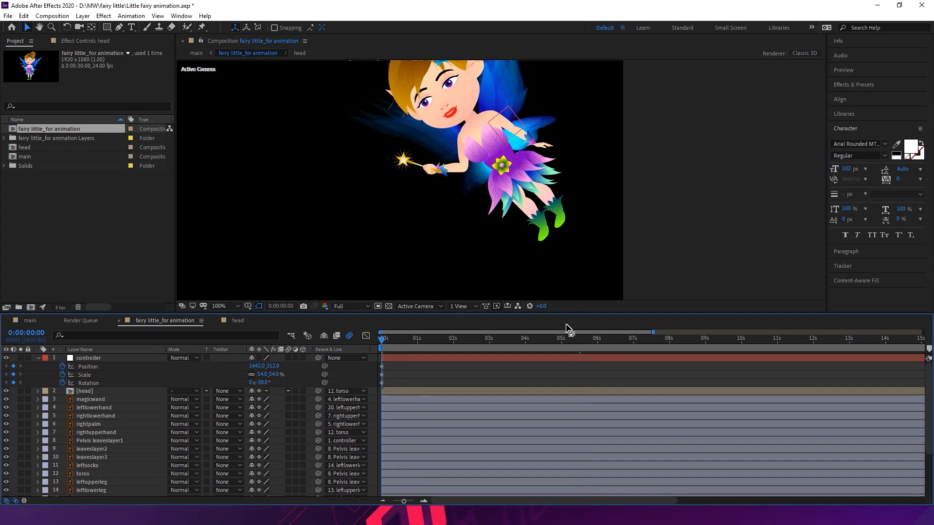
{"action": "left_click_drag", "start_coordinate": [567, 318], "coordinate": [563, 399]}
{"action": "key", "text": "h"}
{"action": "key", "text": "v"}
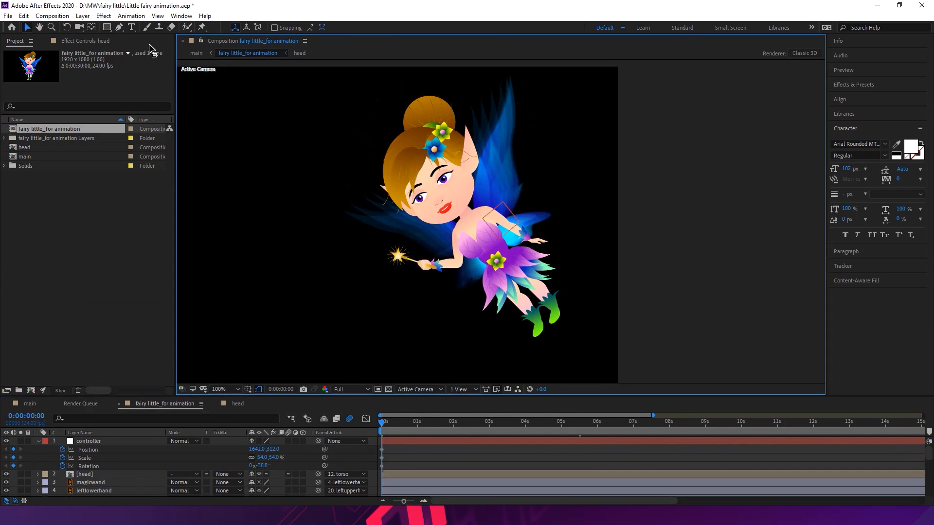
{"action": "left_click", "coordinate": [67, 28]}
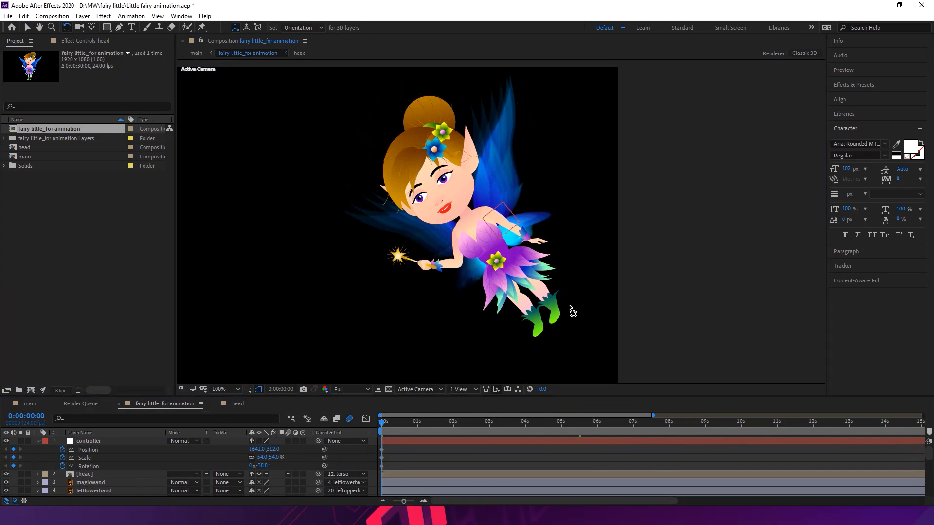
{"action": "scroll", "coordinate": [568, 295], "scroll_direction": "up", "scroll_amount": 1}
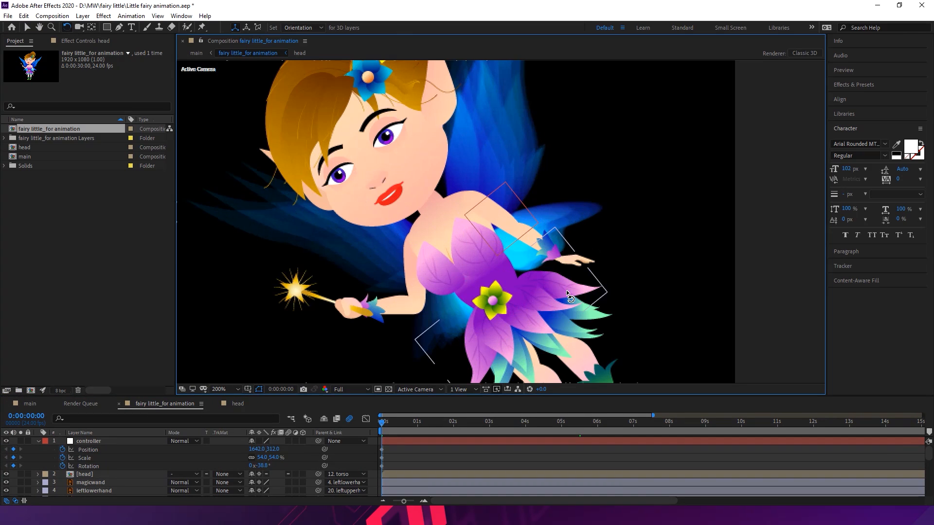
{"action": "left_click_drag", "start_coordinate": [589, 324], "coordinate": [556, 250]}
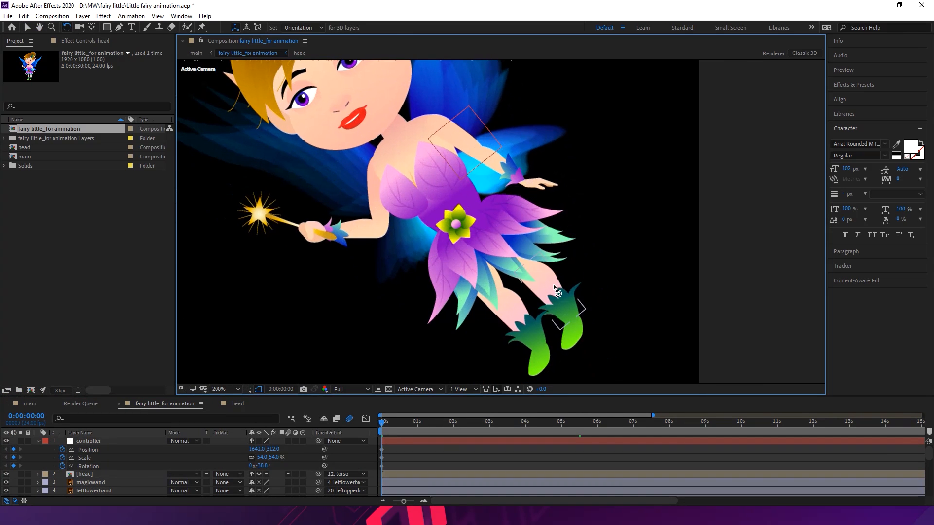
{"action": "left_click_drag", "start_coordinate": [571, 281], "coordinate": [584, 243]}
{"action": "left_click_drag", "start_coordinate": [534, 327], "coordinate": [590, 280]}
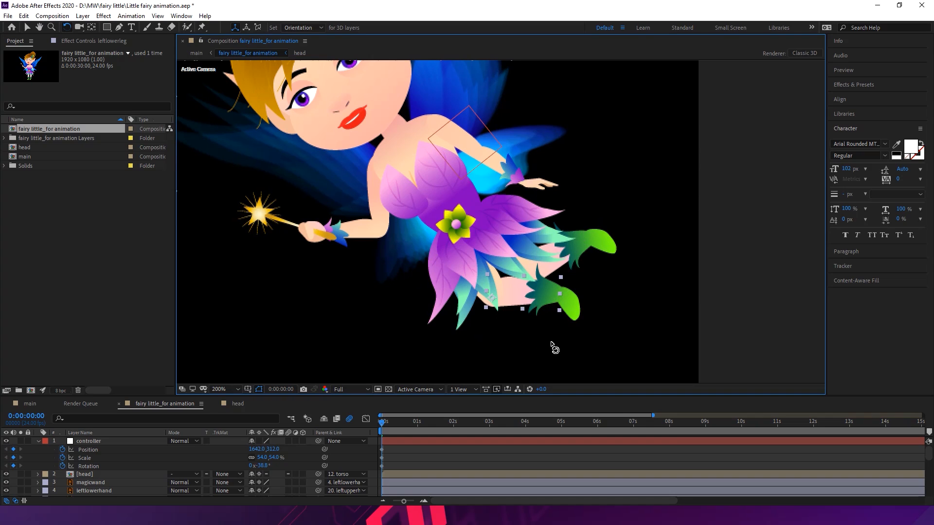
Move the leftupperleg and leftlowerleg layers together down the stack to sit directly above the leftwing layer
{"action": "key", "text": "ctrl+shift+["}
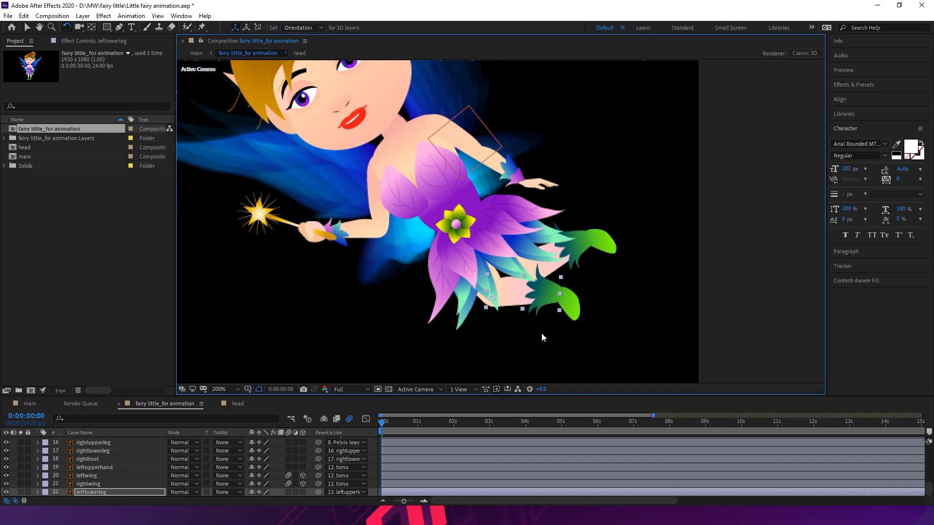
{"action": "key", "text": "ctrl+z"}
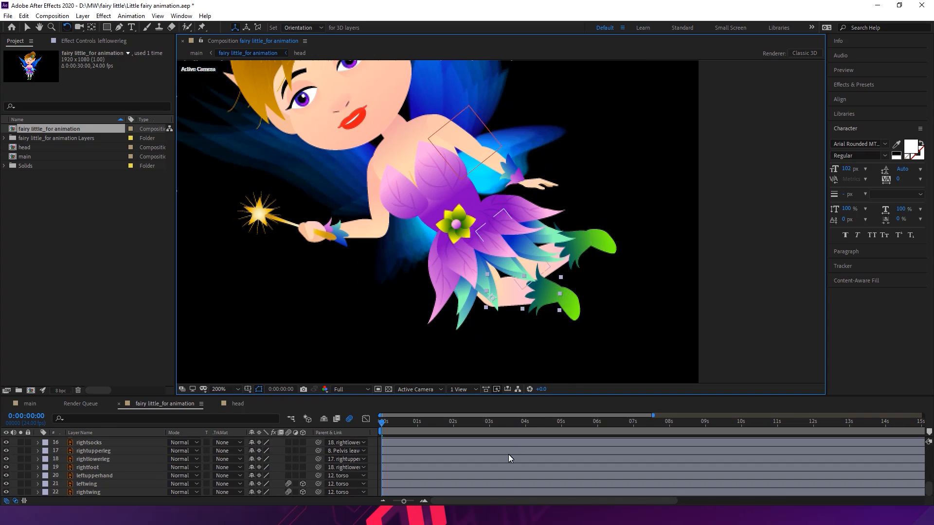
{"action": "left_click_drag", "start_coordinate": [930, 490], "coordinate": [930, 507]}
{"action": "scroll", "coordinate": [109, 471], "scroll_direction": "up", "scroll_amount": 3}
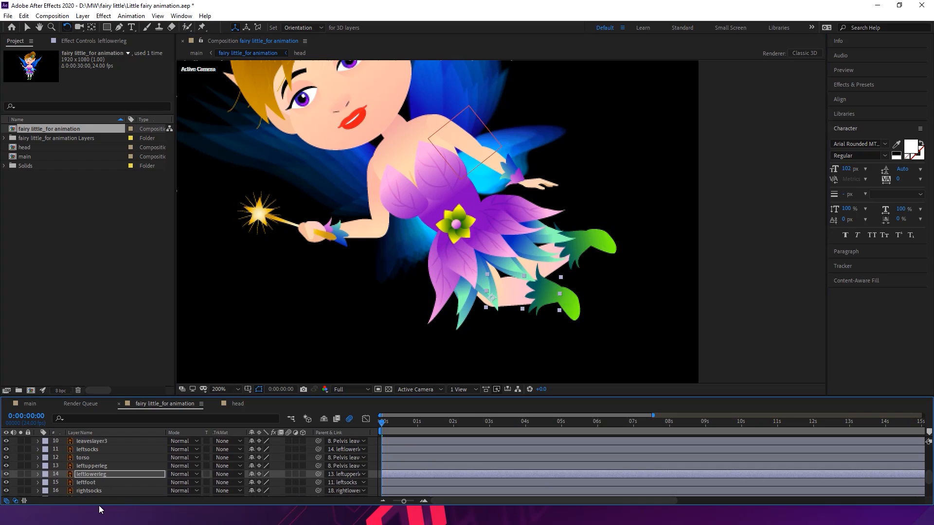
{"action": "left_click", "coordinate": [109, 472]}
{"action": "scroll", "coordinate": [112, 472], "scroll_direction": "down", "scroll_amount": 2}
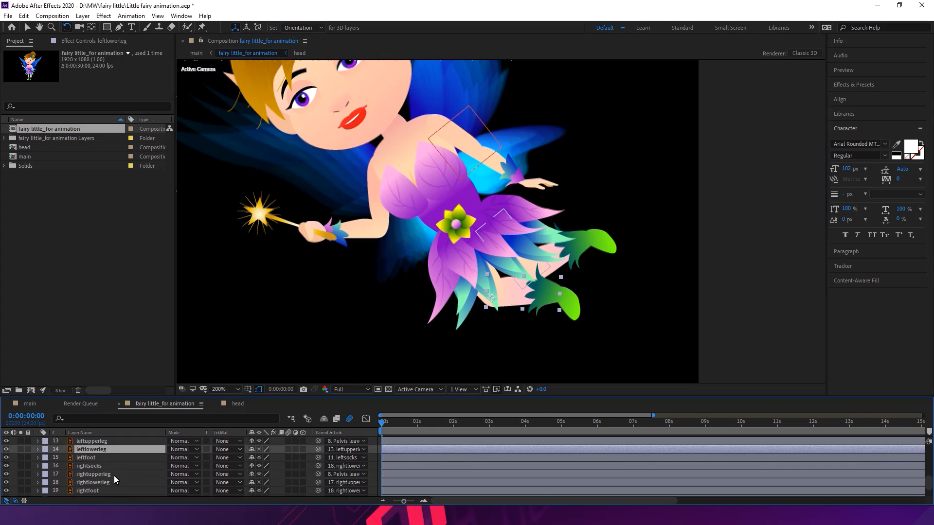
{"action": "left_click", "coordinate": [115, 441], "text": "ctrl"}
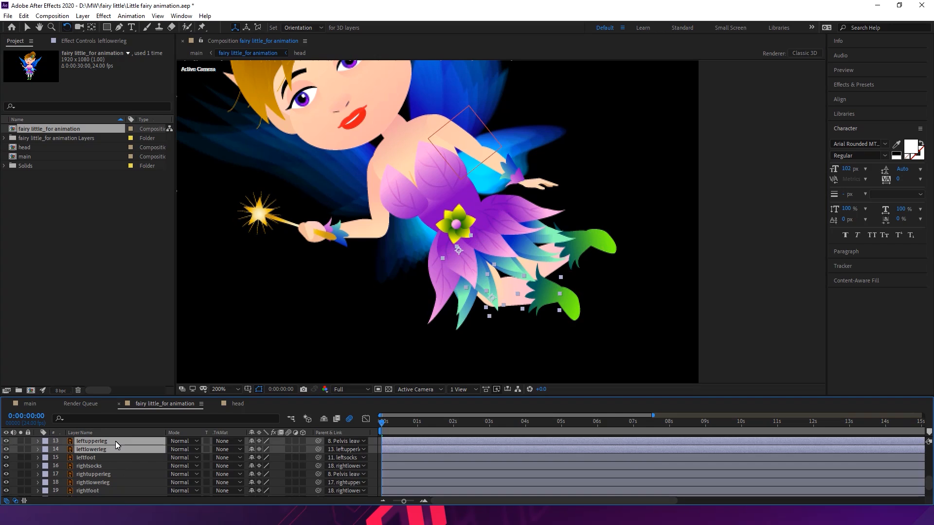
{"action": "key", "text": "ctrl+shift+bracketleft"}
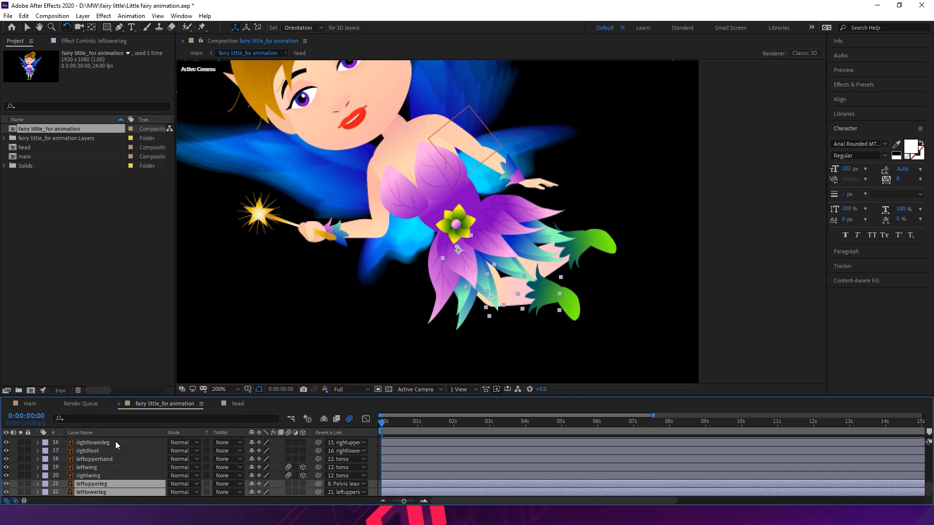
{"action": "key", "text": "ctrl+bracketright"}
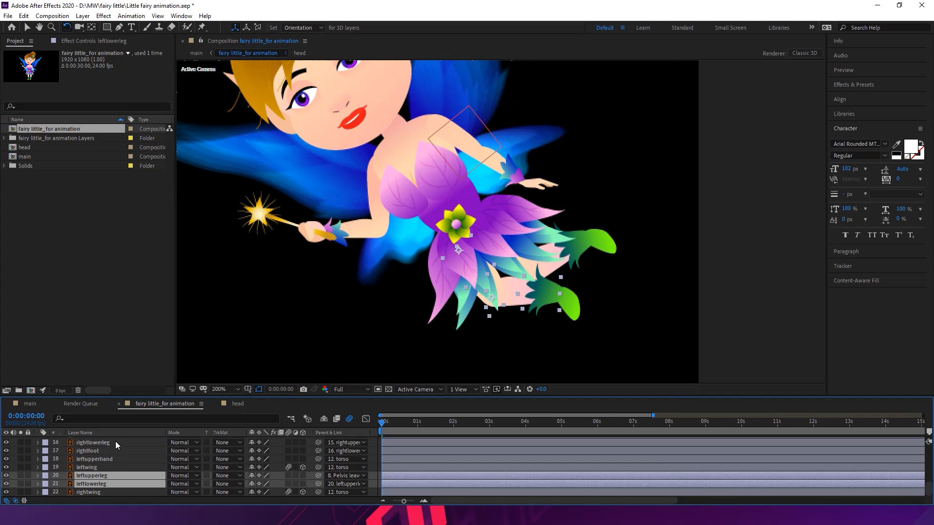
{"action": "key", "text": "ctrl+bracketright"}
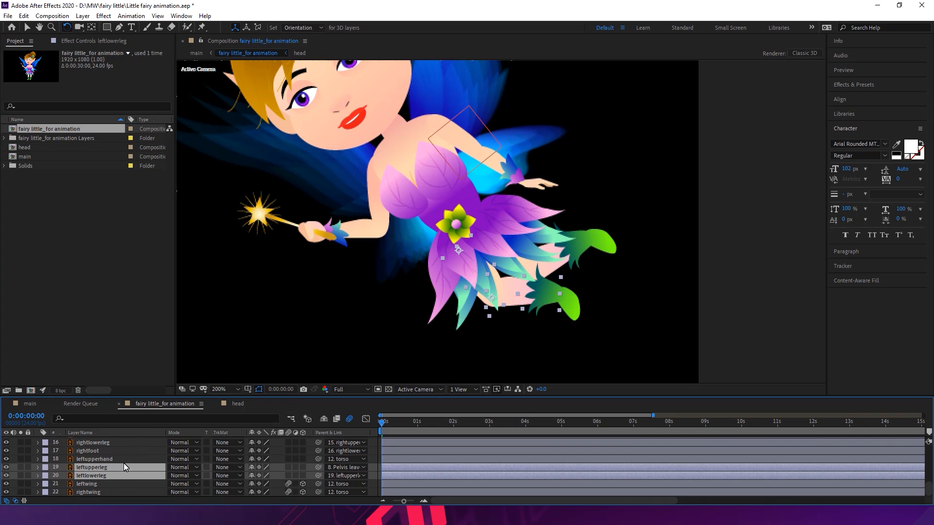
Move the leftsocks and leftfoot layers together down the stack to sit directly above the leftlowerleg layer
{"action": "left_click", "coordinate": [644, 293]}
{"action": "left_click", "coordinate": [542, 299]}
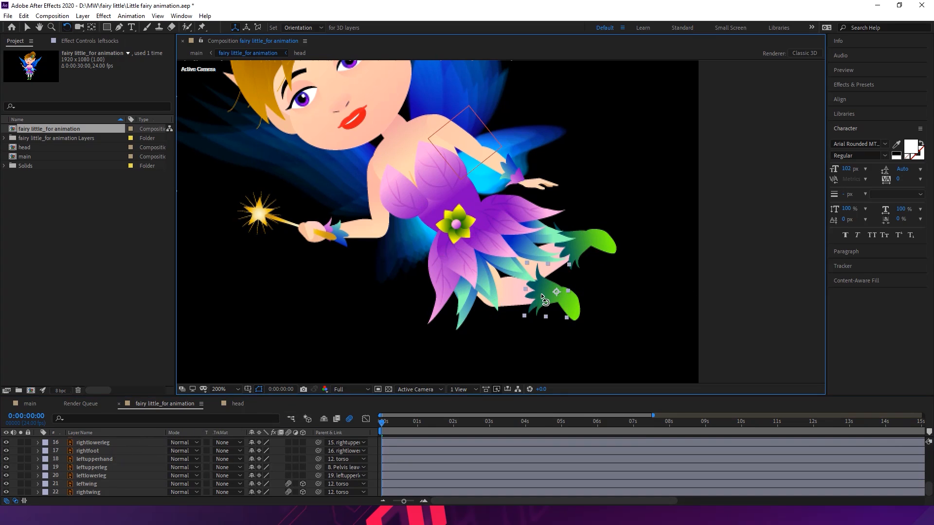
{"action": "left_click", "coordinate": [577, 309], "text": "shift"}
{"action": "key", "text": "ctrl+shift+["}
{"action": "key", "text": "ctrl+]"}
{"action": "key", "text": "ctrl+]"}
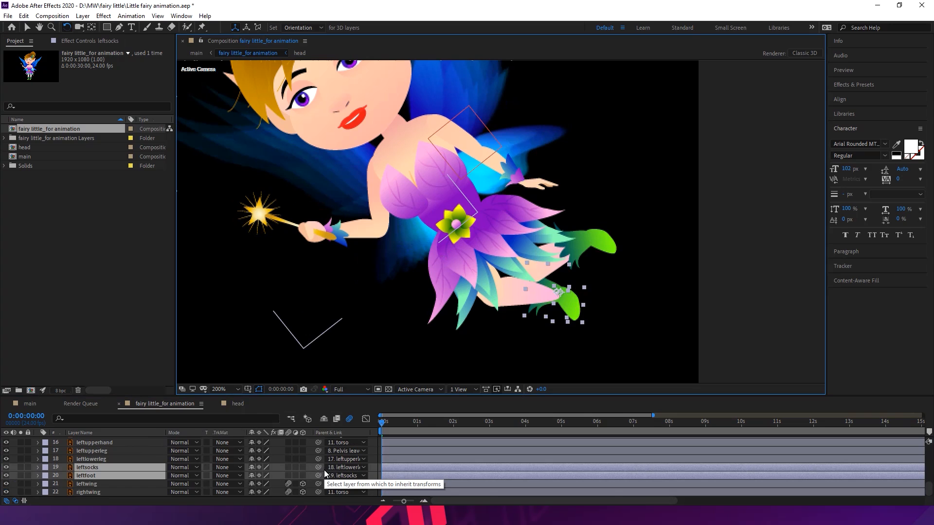
{"action": "key", "text": "ctrl+]"}
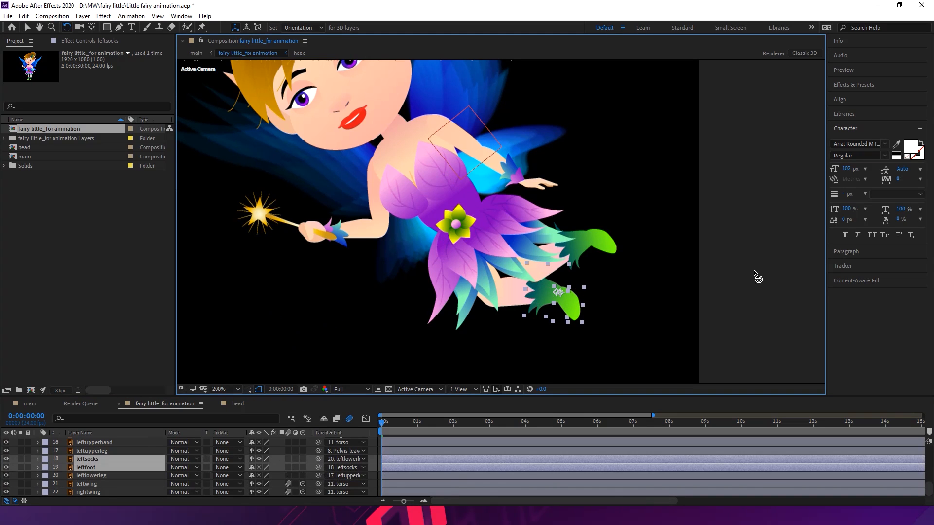
{"action": "left_click", "coordinate": [756, 279]}
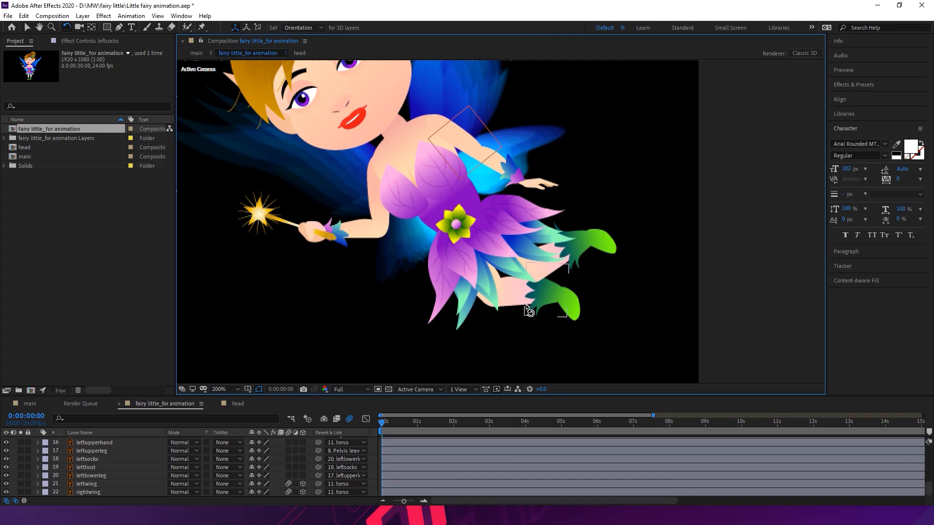
Rotate the fairy's left lower leg slightly downward, and raise the leftupperleg layer toward the other leg
{"action": "left_click", "coordinate": [527, 301]}
{"action": "mouse_move", "coordinate": [526, 300]}
{"action": "left_mouse_down"}
{"action": "mouse_move", "coordinate": [534, 282]}
{"action": "mouse_move", "coordinate": [545, 290]}
{"action": "mouse_move", "coordinate": [545, 314]}
{"action": "mouse_move", "coordinate": [538, 306]}
{"action": "left_mouse_up"}
{"action": "left_click", "coordinate": [681, 296]}
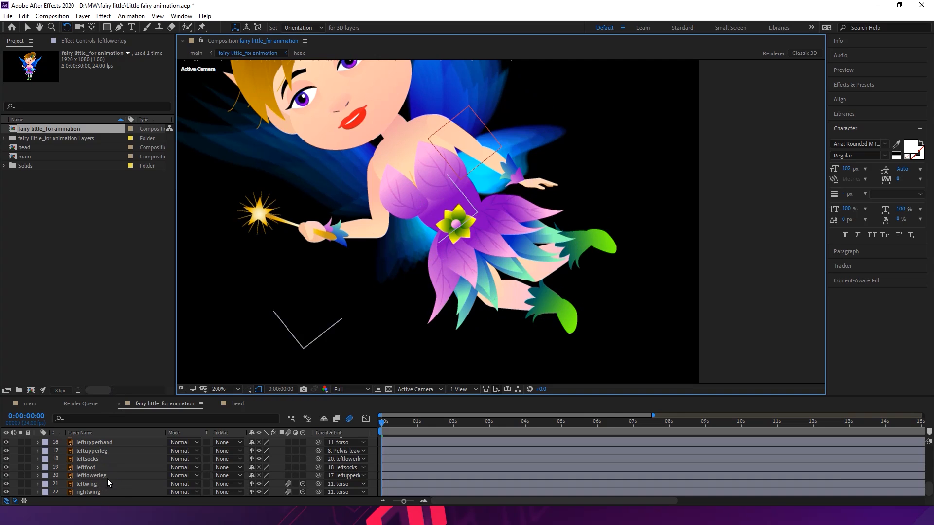
{"action": "left_click", "coordinate": [109, 451]}
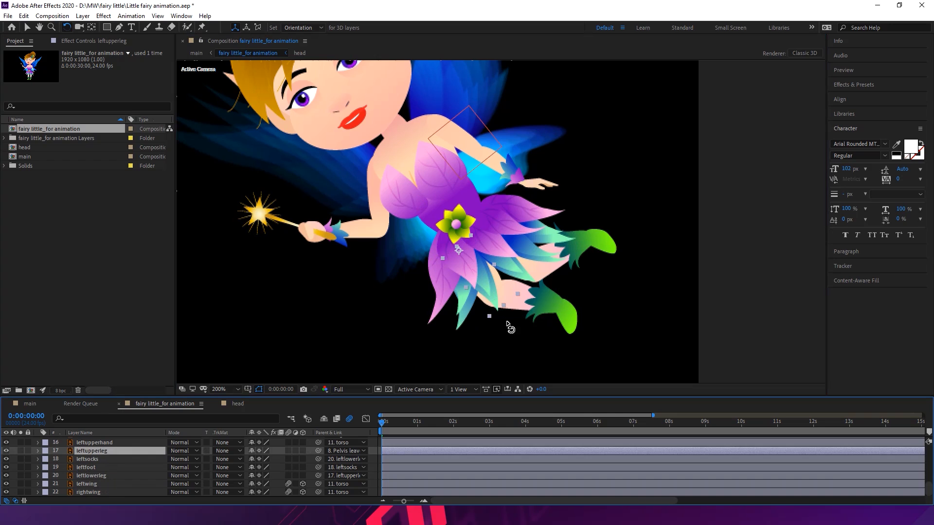
{"action": "left_click_drag", "start_coordinate": [500, 291], "coordinate": [529, 292]}
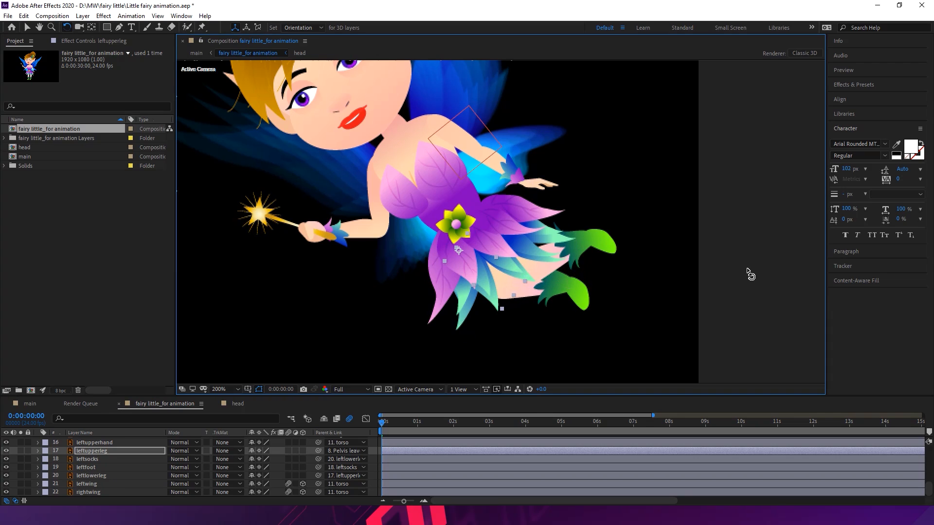
{"action": "left_click", "coordinate": [749, 274]}
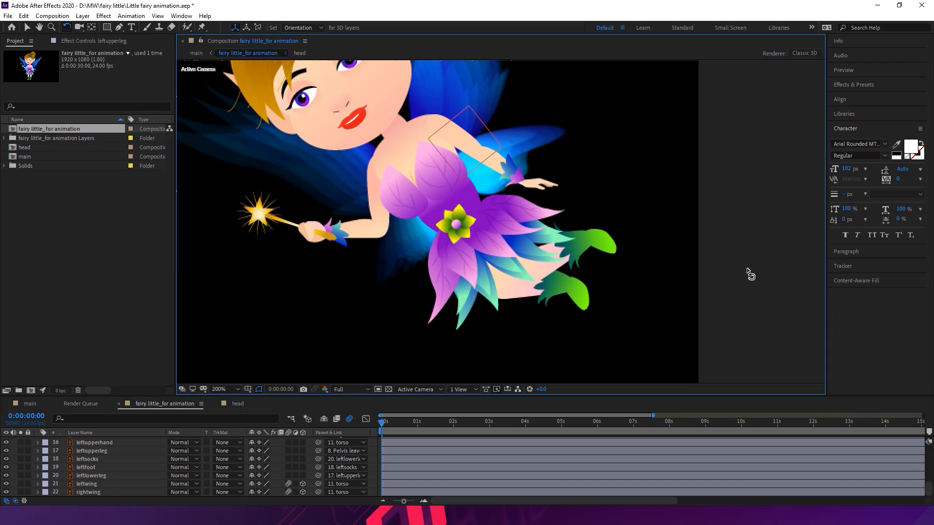
Rotate the torso layer clockwise around the waist so the fairy's upper body and head stand more upright
{"action": "key", "text": "comma"}
{"action": "key", "text": "period"}
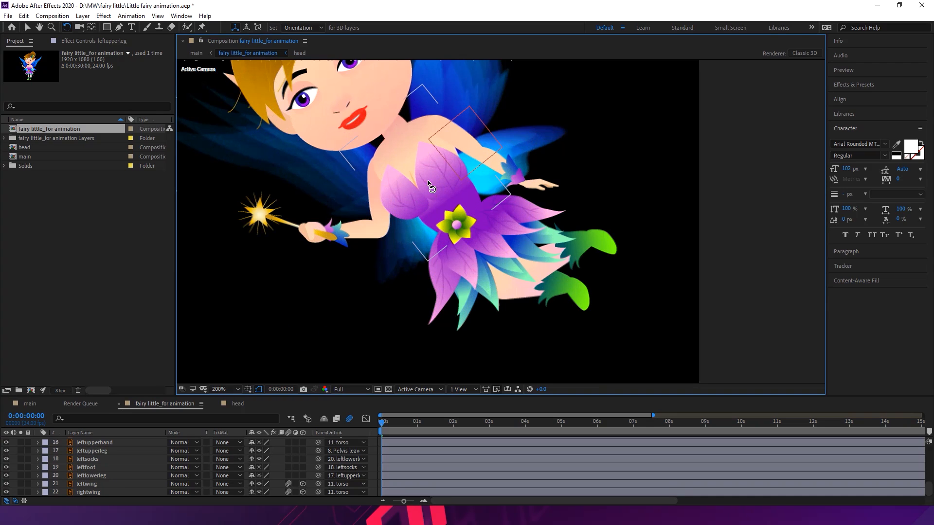
{"action": "left_click_drag", "start_coordinate": [426, 179], "coordinate": [530, 224]}
{"action": "left_click_drag", "start_coordinate": [446, 130], "coordinate": [458, 136]}
{"action": "left_click_drag", "start_coordinate": [431, 139], "coordinate": [425, 142]}
{"action": "left_click", "coordinate": [494, 231]}
{"action": "left_click_drag", "start_coordinate": [495, 229], "coordinate": [494, 229]}
{"action": "left_click", "coordinate": [689, 254]}
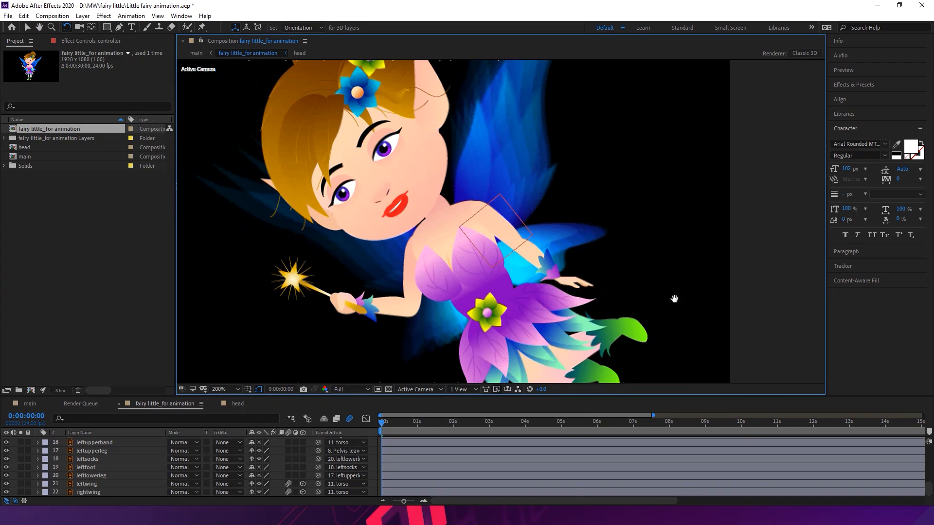
{"action": "left_click_drag", "start_coordinate": [674, 299], "coordinate": [667, 238]}
{"action": "left_click", "coordinate": [437, 218]}
{"action": "left_click_drag", "start_coordinate": [443, 201], "coordinate": [415, 205]}
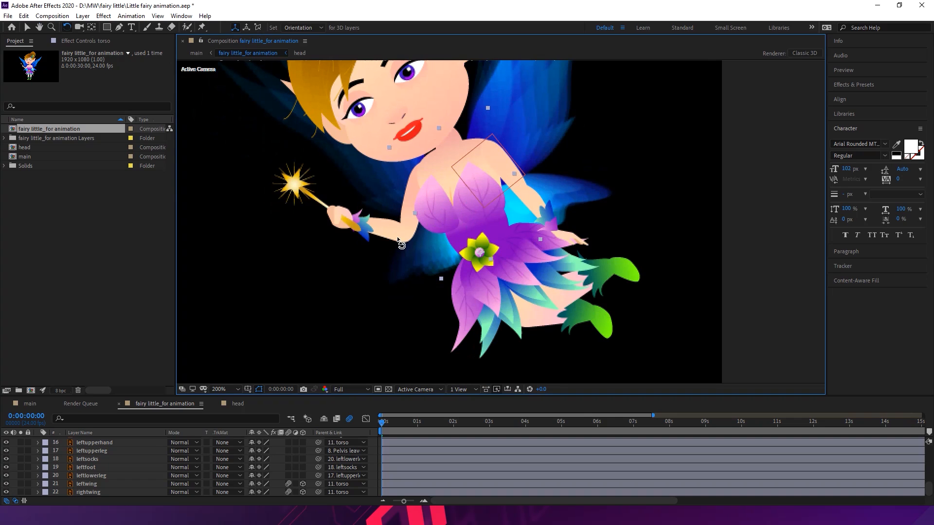
Swing the leftlowerhand and leftupperhand layers downward so the wand arm hangs beside the body with the wand pointing down
{"action": "left_click_drag", "start_coordinate": [384, 237], "coordinate": [399, 263]}
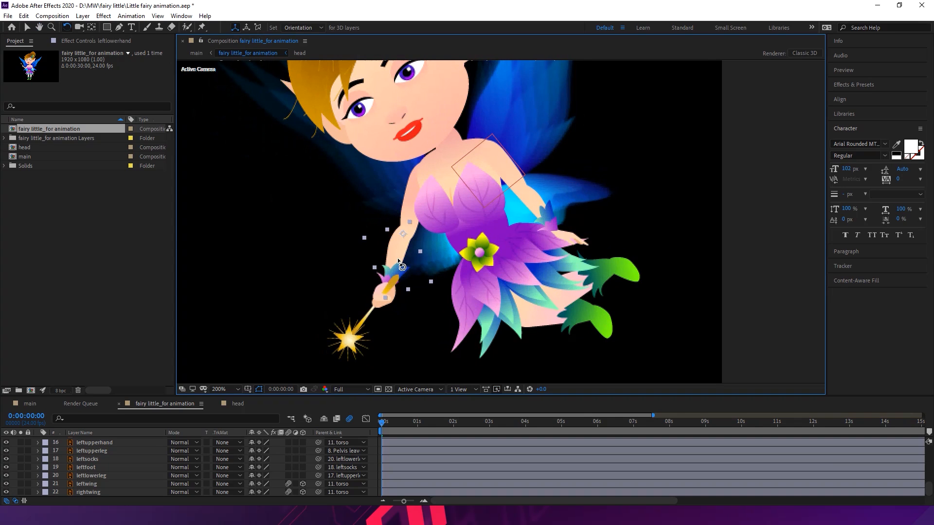
{"action": "left_click_drag", "start_coordinate": [412, 216], "coordinate": [419, 238]}
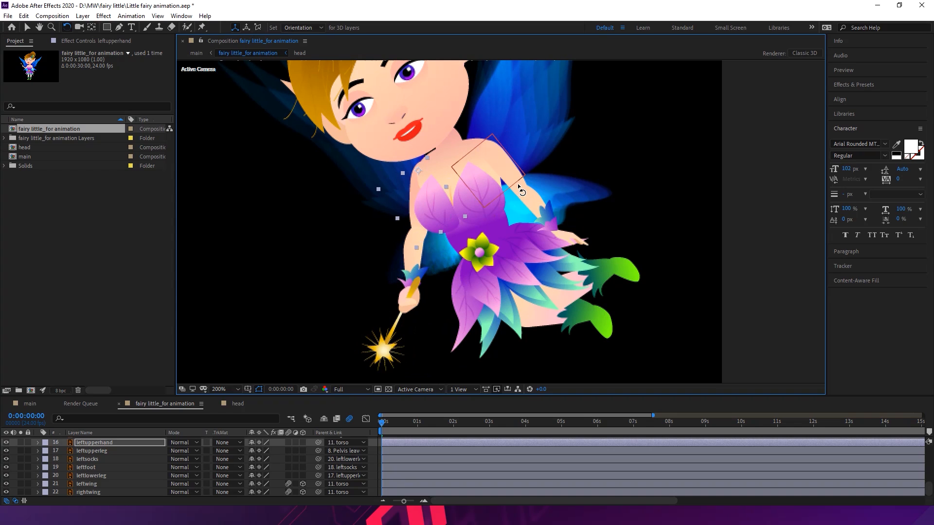
{"action": "left_click_drag", "start_coordinate": [521, 182], "coordinate": [520, 182]}
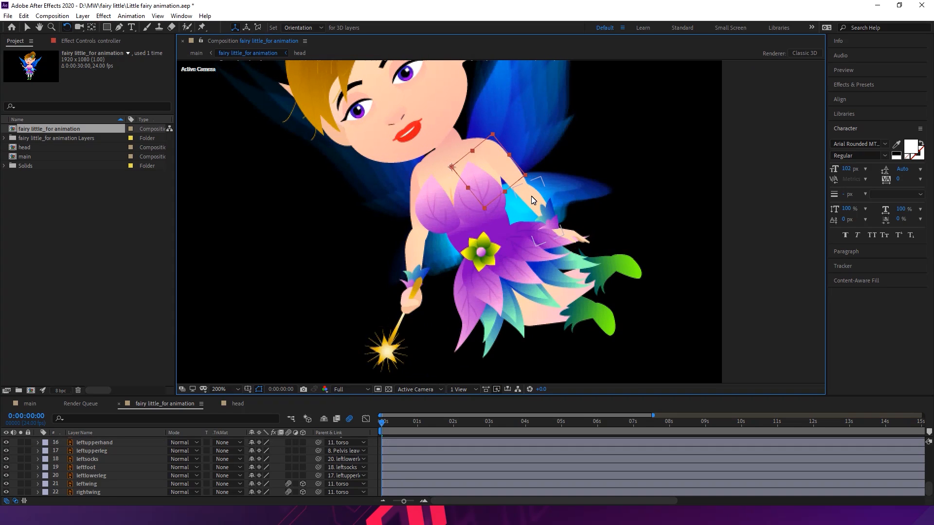
{"action": "left_click", "coordinate": [521, 182]}
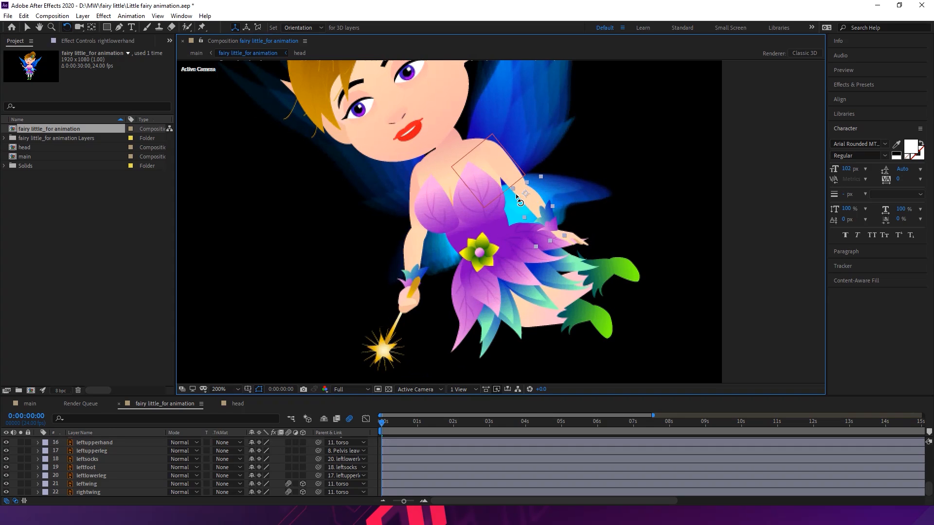
{"action": "left_click", "coordinate": [508, 179]}
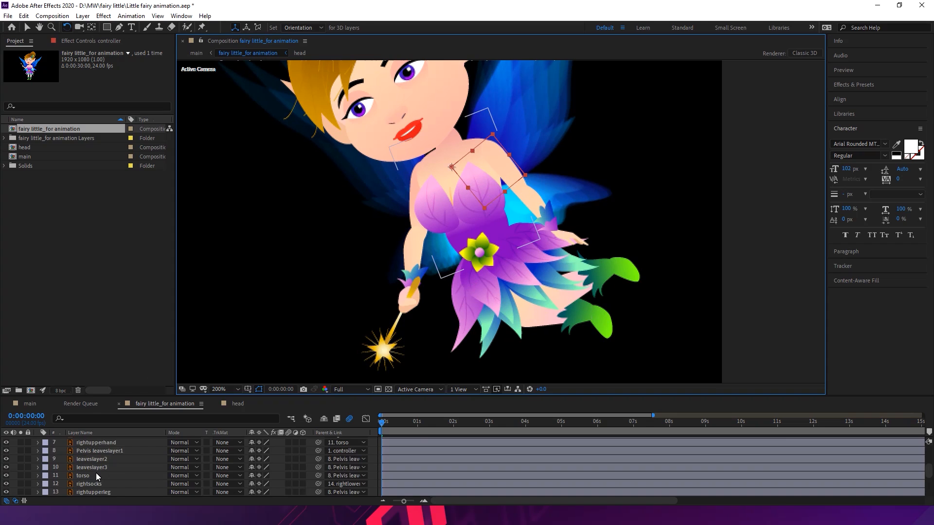
Reveal the controller's keyframed properties and enlarge the timeline area to show more layers
{"action": "key", "text": "u"}
{"action": "scroll", "coordinate": [89, 468], "scroll_direction": "down", "scroll_amount": 3}
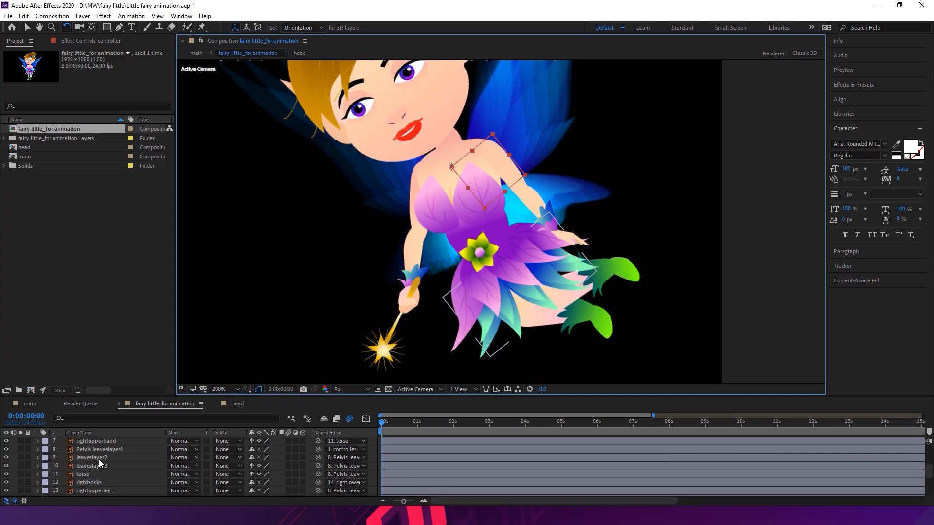
{"action": "left_click_drag", "start_coordinate": [154, 400], "coordinate": [153, 299]}
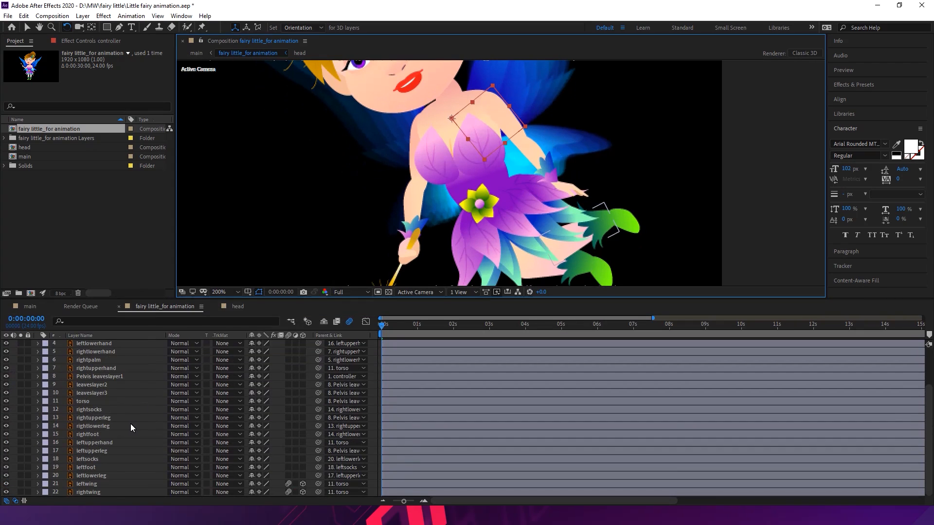
{"action": "scroll", "coordinate": [130, 423], "scroll_direction": "up", "scroll_amount": 3}
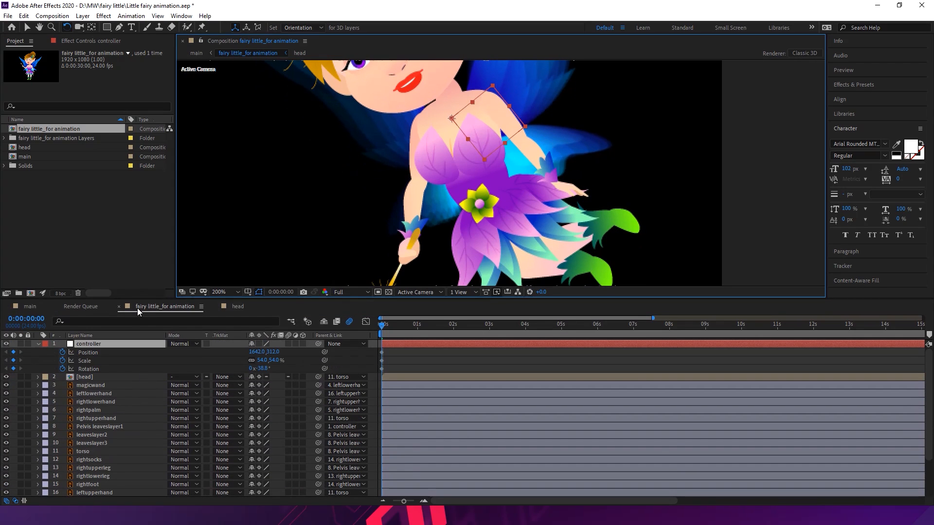
Dock the fairy little_for animation, head and main timelines beside the composition view, and close the Render Queue
{"action": "left_click_drag", "start_coordinate": [151, 308], "coordinate": [790, 91]}
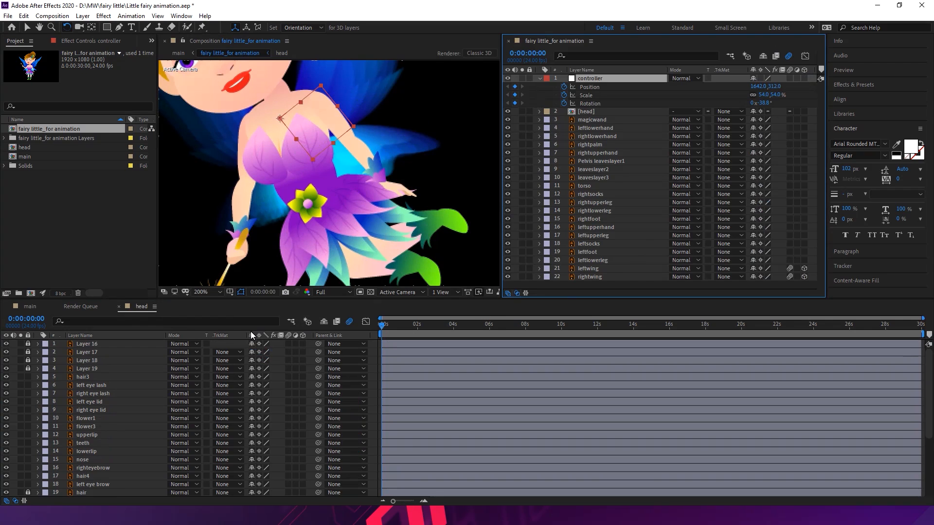
{"action": "left_click", "coordinate": [139, 308]}
{"action": "left_click_drag", "start_coordinate": [618, 48], "coordinate": [620, 51]}
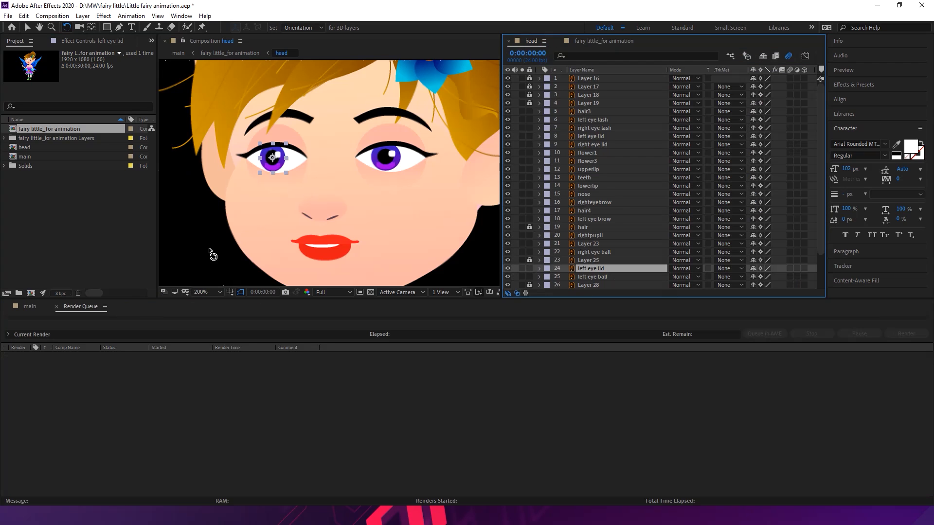
{"action": "left_click", "coordinate": [31, 307]}
{"action": "left_click_drag", "start_coordinate": [660, 104], "coordinate": [711, 45]}
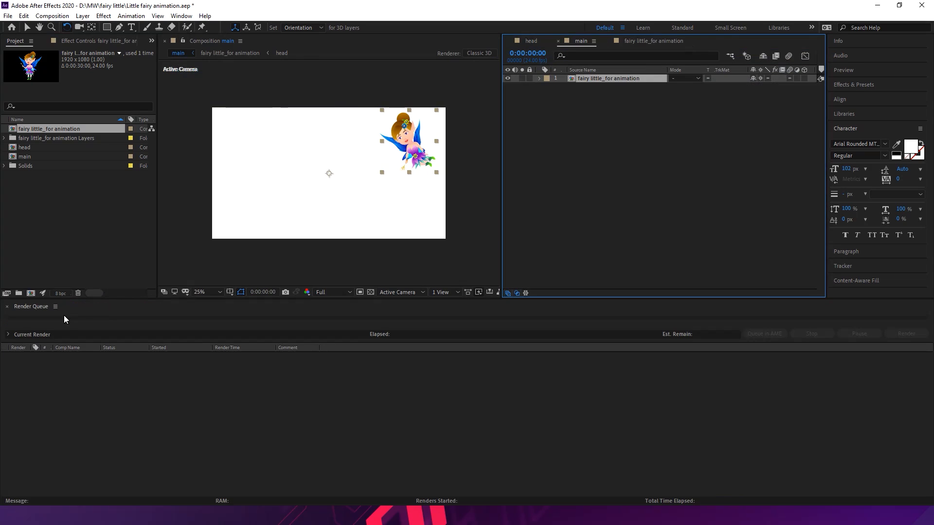
{"action": "left_click", "coordinate": [7, 307]}
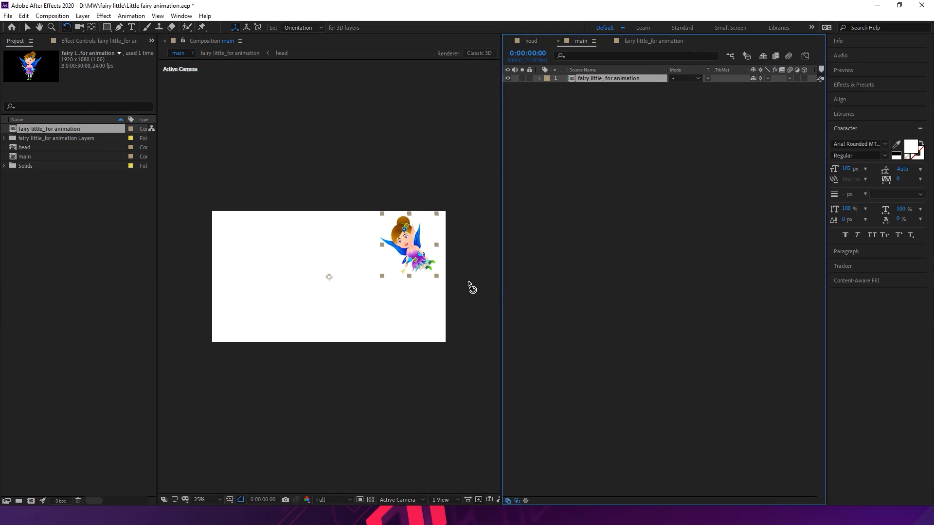
Bring the fairy little_for animation timeline forward, and shrink the Project and Character areas to widen the composition and timeline
{"action": "left_click", "coordinate": [634, 41]}
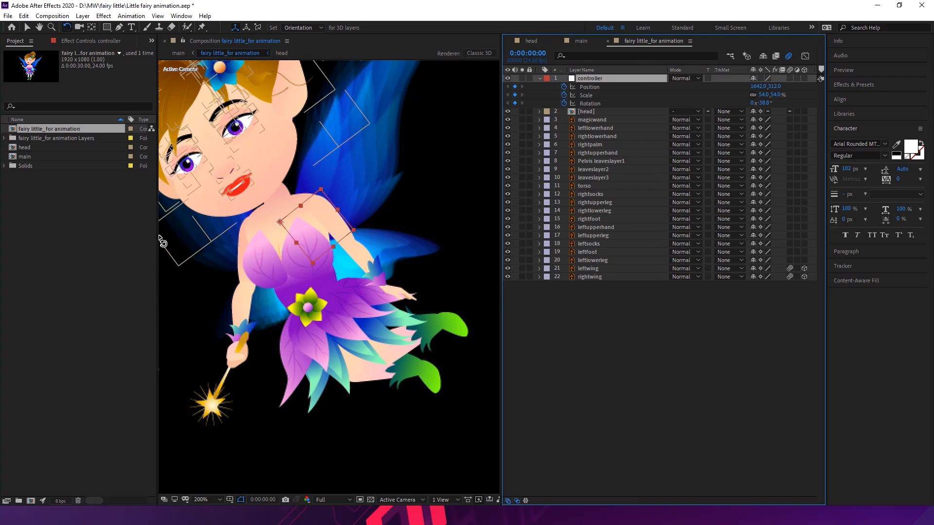
{"action": "left_click_drag", "start_coordinate": [162, 239], "coordinate": [3, 247]}
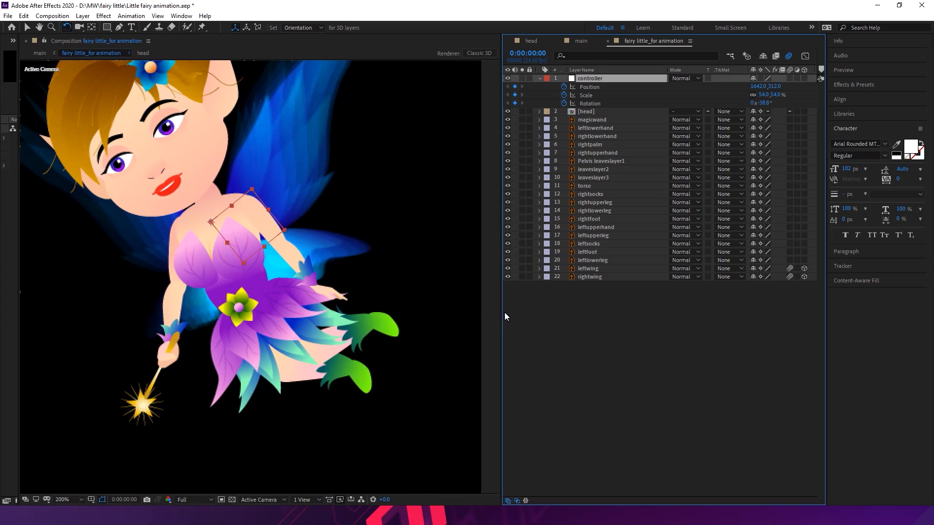
{"action": "left_click_drag", "start_coordinate": [505, 313], "coordinate": [585, 311]}
{"action": "left_click_drag", "start_coordinate": [831, 307], "coordinate": [915, 304]}
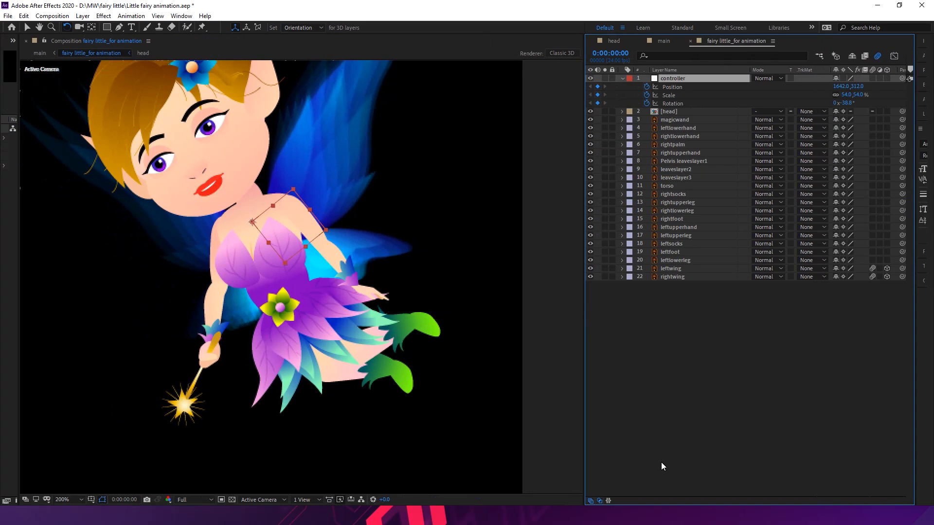
Hide the timeline's Mode and TrkMat columns, and widen the timeline until Parent & Link and the layer bars show
{"action": "left_click", "coordinate": [600, 501]}
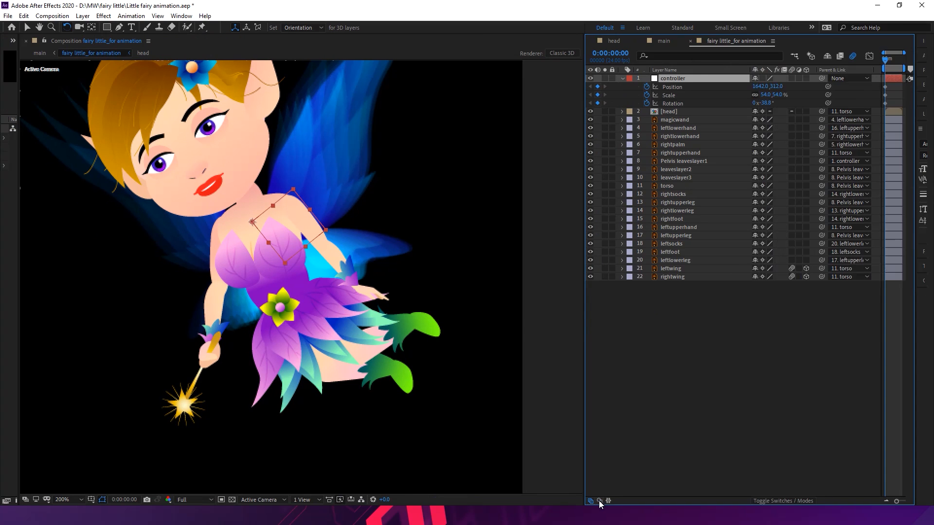
{"action": "left_click", "coordinate": [599, 501]}
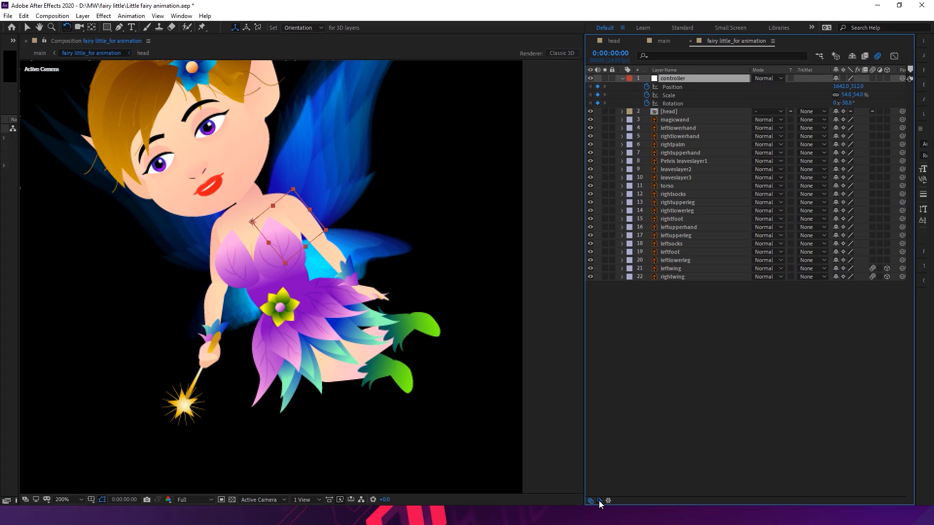
{"action": "left_click", "coordinate": [599, 501]}
{"action": "left_click_drag", "start_coordinate": [584, 412], "coordinate": [623, 406]}
{"action": "left_click", "coordinate": [848, 339]}
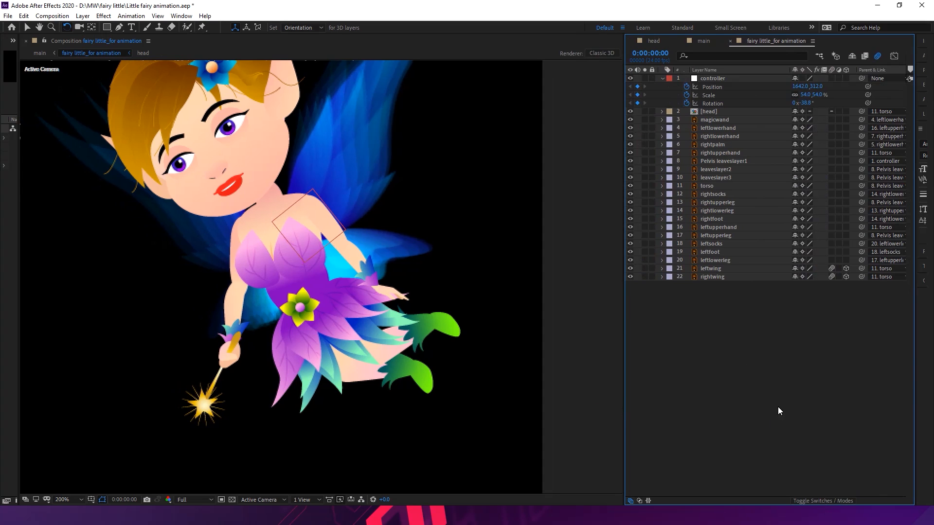
{"action": "key", "text": "h"}
{"action": "key", "text": "w"}
{"action": "left_click_drag", "start_coordinate": [628, 347], "coordinate": [556, 360]}
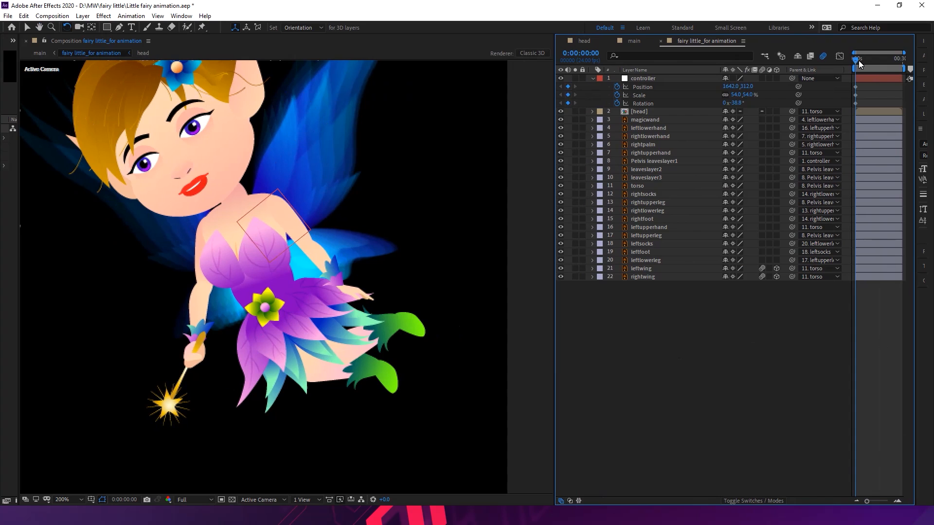
Narrow the Layer Name column and zoom in the time ruler, returning the playhead to 0:00:00:00
{"action": "left_click_drag", "start_coordinate": [859, 60], "coordinate": [903, 66]}
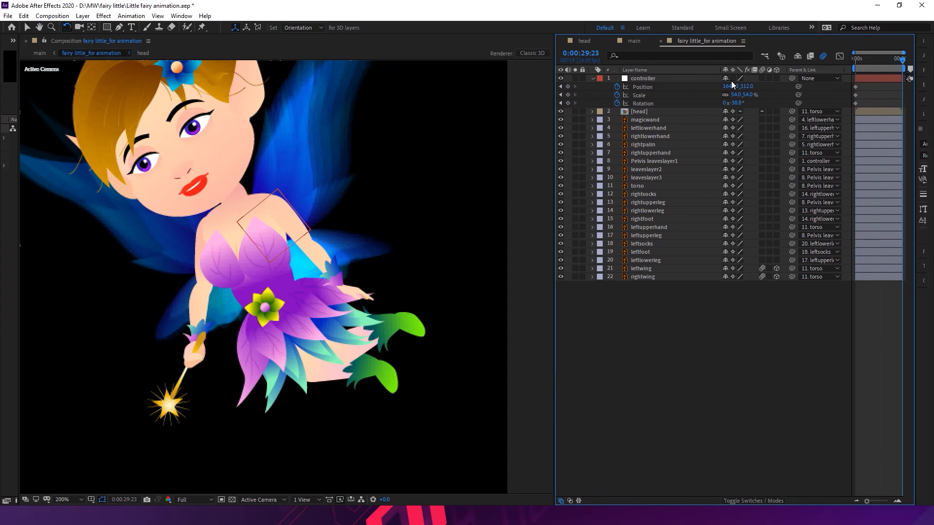
{"action": "left_click_drag", "start_coordinate": [724, 71], "coordinate": [616, 91]}
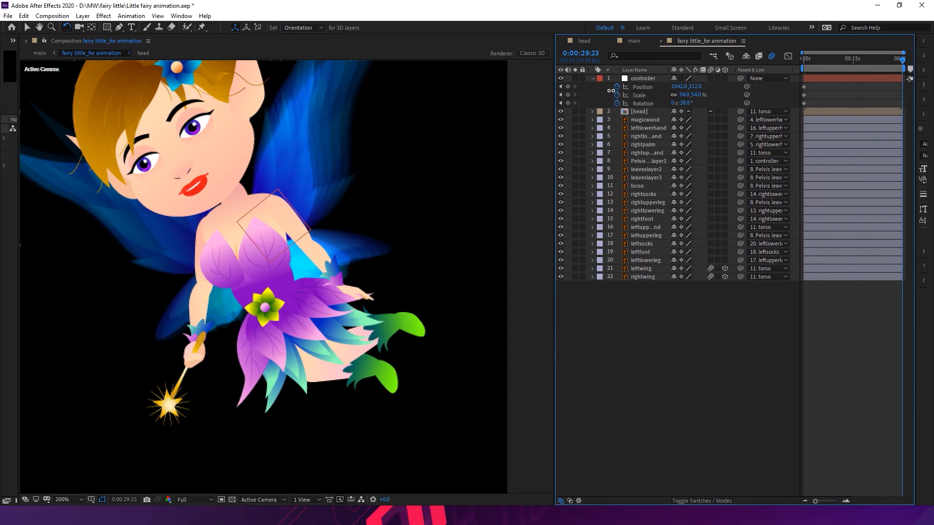
{"action": "left_click", "coordinate": [846, 501]}
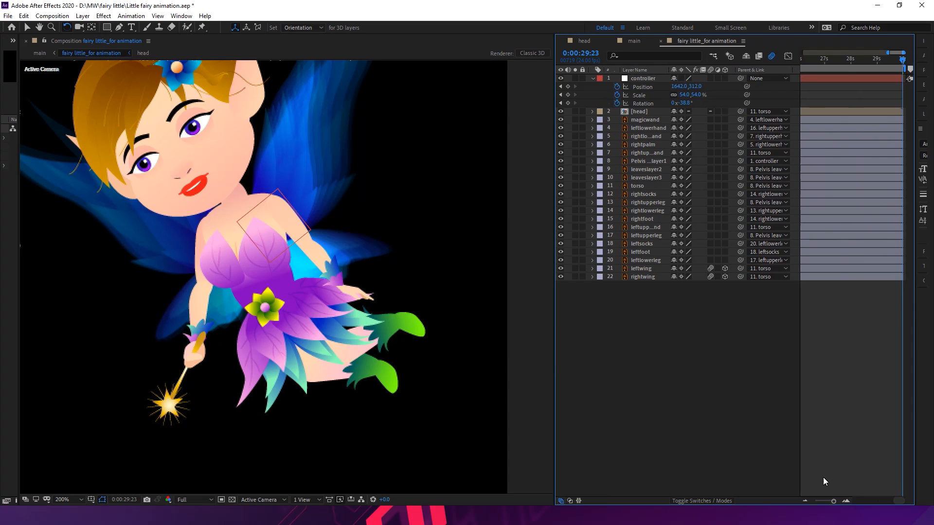
{"action": "left_click", "coordinate": [829, 502]}
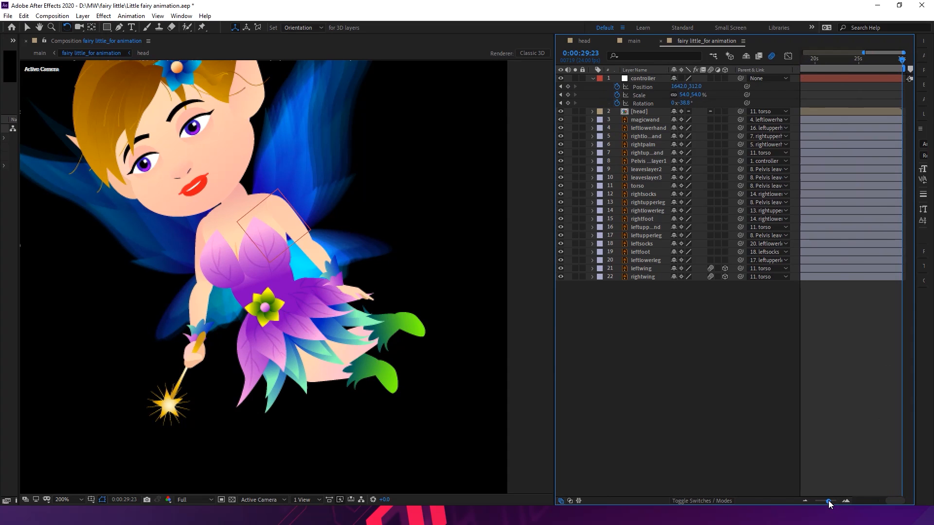
{"action": "key", "text": "Home"}
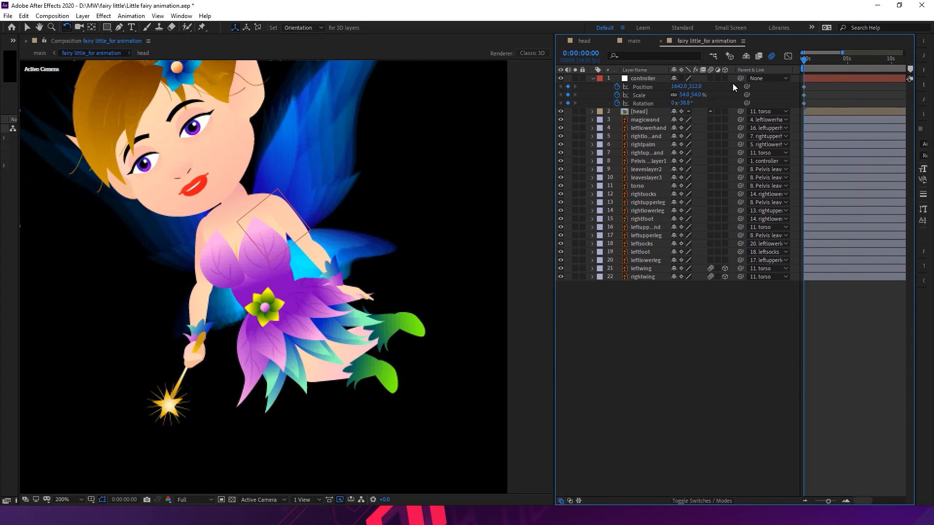
Preview the flapping wing animation with the whole fairy framed in the composition view
{"action": "left_click_drag", "start_coordinate": [407, 170], "coordinate": [428, 237]}
{"action": "left_click_drag", "start_coordinate": [422, 282], "coordinate": [426, 265]}
{"action": "key", "text": "space"}
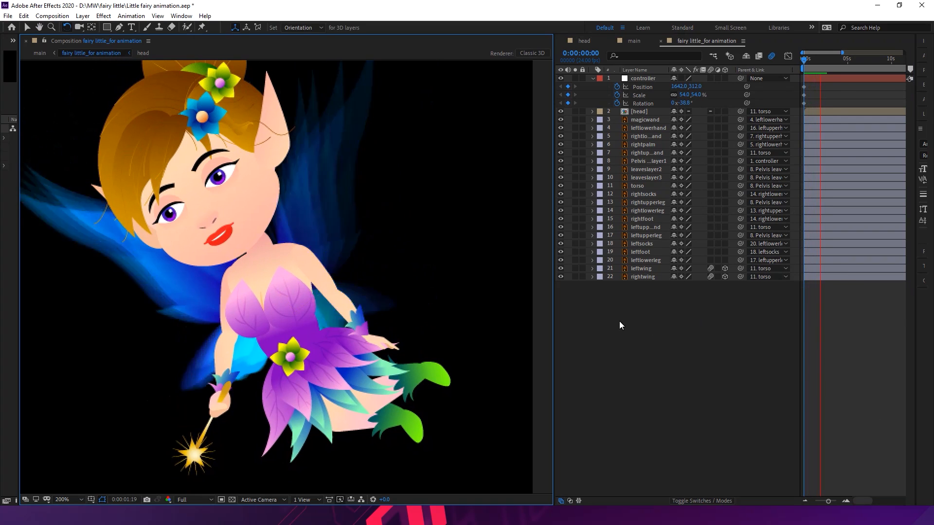
{"action": "key", "text": "space"}
{"action": "left_click_drag", "start_coordinate": [447, 194], "coordinate": [477, 231]}
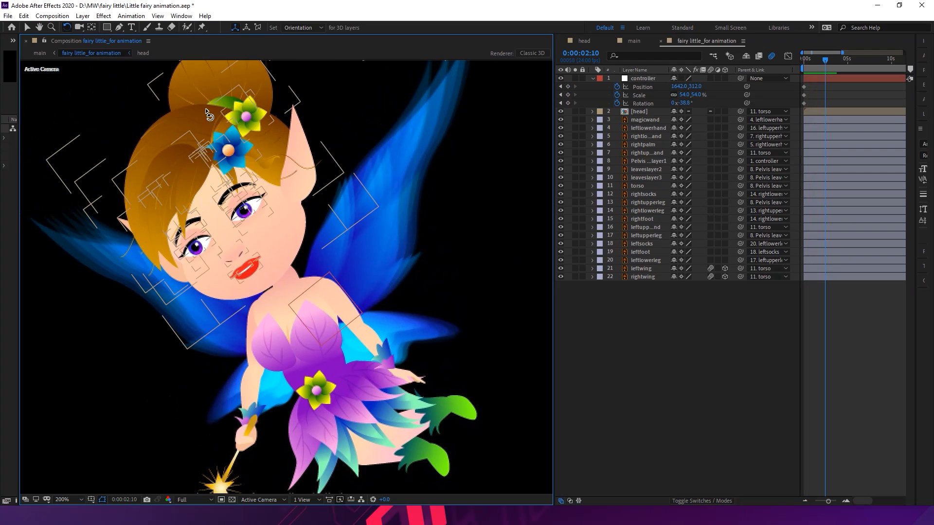
Switch to the Selection tool and return the playhead to 0:00:00:00
{"action": "left_click", "coordinate": [28, 28]}
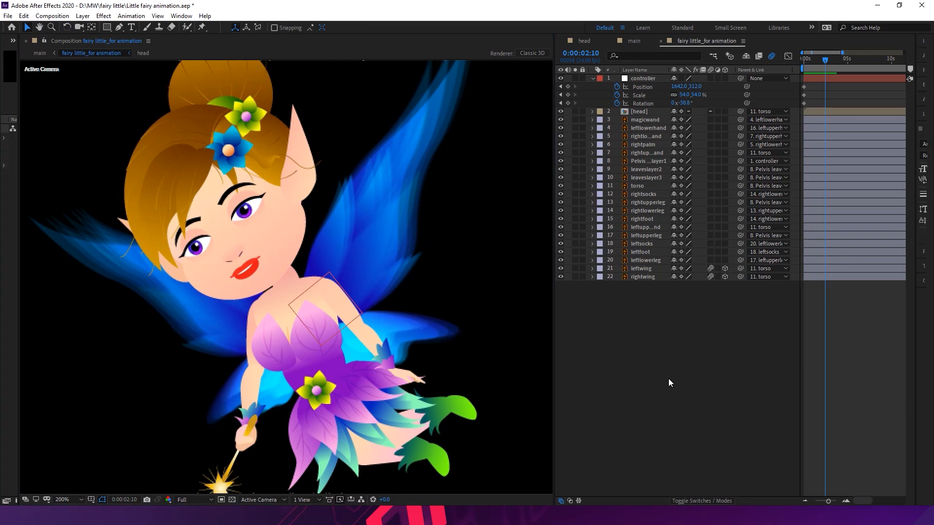
{"action": "key", "text": "comma"}
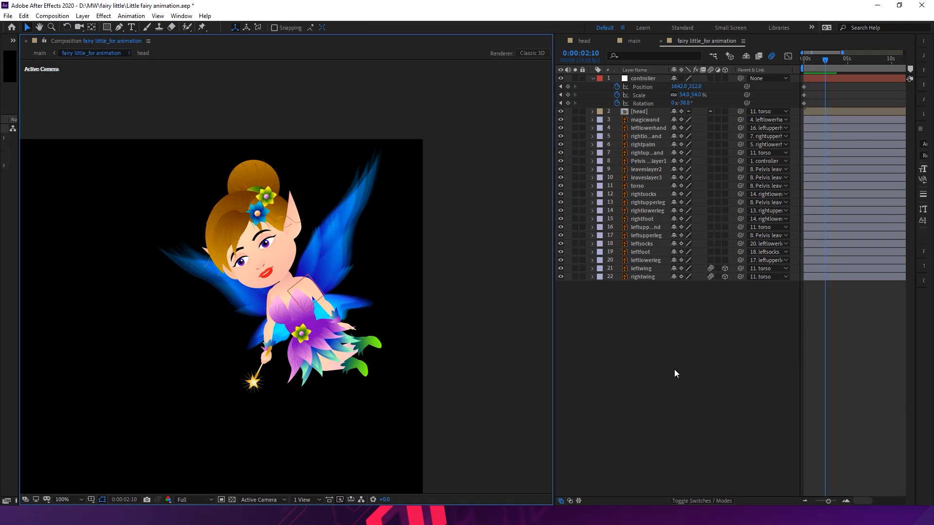
{"action": "left_click_drag", "start_coordinate": [819, 61], "coordinate": [790, 74]}
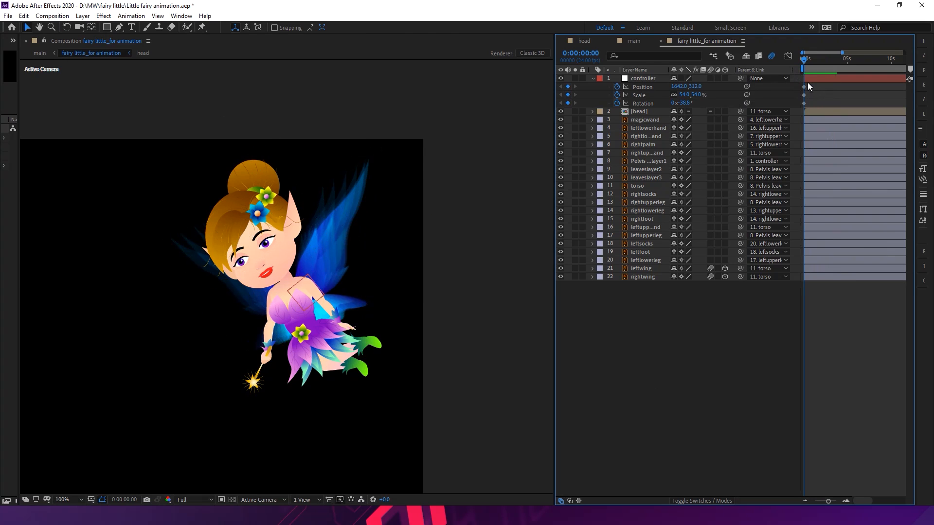
{"action": "left_click", "coordinate": [813, 79]}
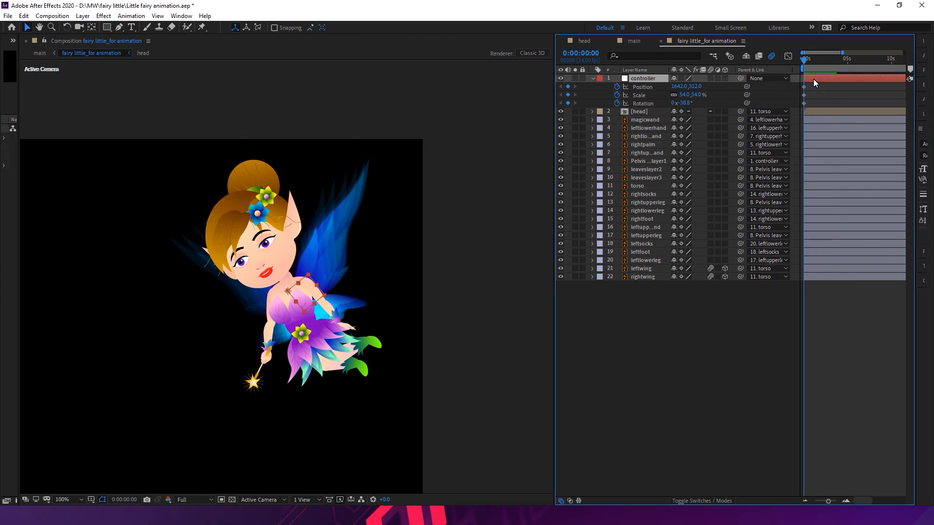
{"action": "left_click", "coordinate": [298, 286]}
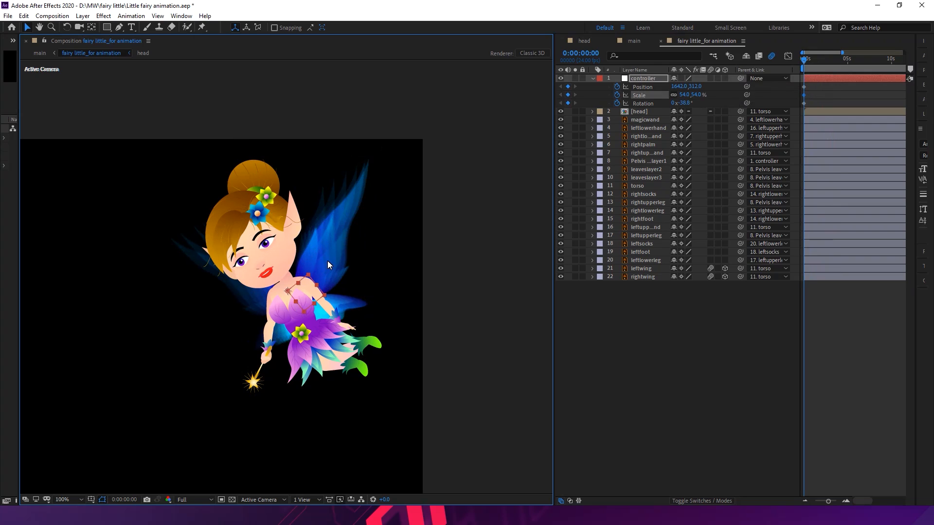
{"action": "key", "text": "ctrl+z"}
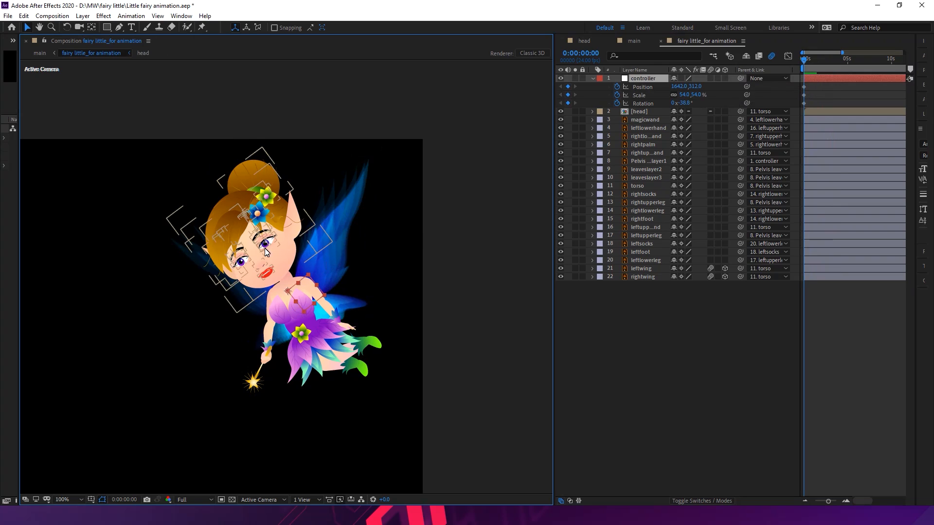
{"action": "left_click", "coordinate": [299, 284]}
{"action": "key", "text": "ctrl+z"}
{"action": "left_click", "coordinate": [405, 279]}
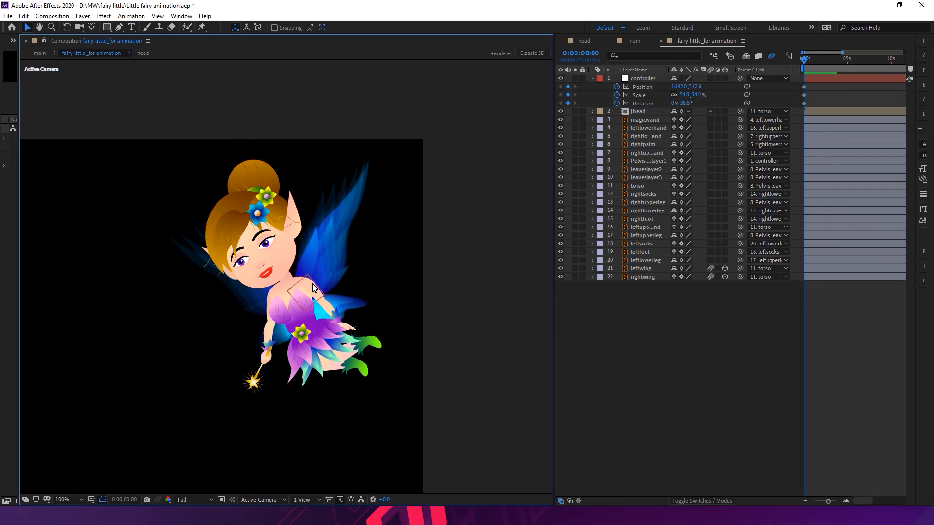
Move the controller diagonally up and right until the fairy is outside the frame, at Position 2032, -108 on the 0:00:00:00 keyframe
{"action": "left_click", "coordinate": [809, 79]}
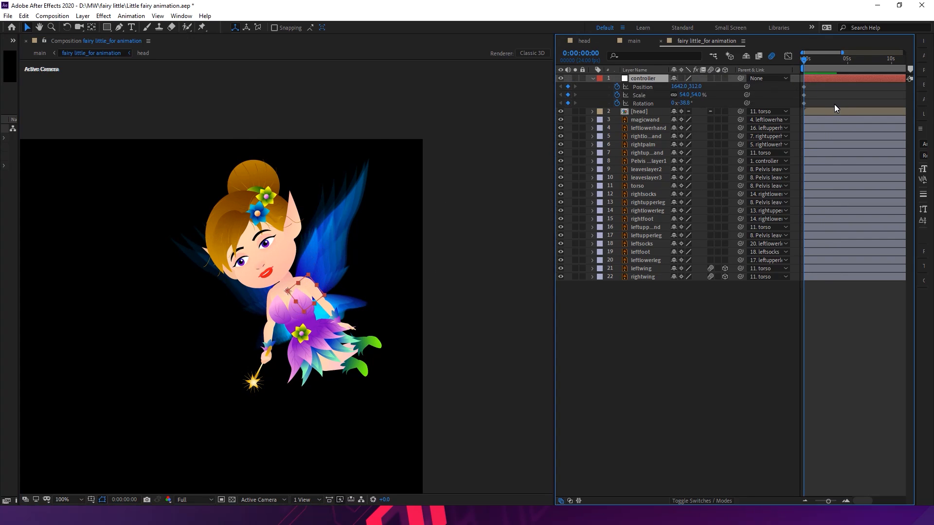
{"action": "key", "text": "shift+Up"}
{"action": "key", "text": "shift+Up"}
{"action": "key", "text": "shift+Up"}
{"action": "key", "text": "shift+Up"}
{"action": "key", "text": "shift+Up"}
{"action": "key", "text": "shift+Up"}
{"action": "key", "text": "shift+Up"}
{"action": "key", "text": "shift+Up"}
{"action": "key", "text": "shift+Up"}
{"action": "key", "text": "shift+Up"}
{"action": "key", "text": "shift+Up"}
{"action": "key", "text": "shift+Up"}
{"action": "key", "text": "shift+Up"}
{"action": "key", "text": "shift+Right"}
{"action": "key", "text": "shift+Right"}
{"action": "key", "text": "shift+Right"}
{"action": "key", "text": "shift+Right"}
{"action": "key", "text": "shift+Right"}
{"action": "key", "text": "shift+Right"}
{"action": "key", "text": "shift+Right"}
{"action": "key", "text": "shift+Right"}
{"action": "key", "text": "shift+Right"}
{"action": "key", "text": "shift+Right"}
{"action": "key", "text": "shift+Right"}
{"action": "key", "text": "shift+Right"}
{"action": "key", "text": "shift+Right"}
{"action": "key", "text": "shift+Right"}
{"action": "key", "text": "shift+Right"}
{"action": "key", "text": "shift+Right"}
{"action": "key", "text": "shift+Right"}
{"action": "key", "text": "shift+Right"}
{"action": "key", "text": "shift+Up"}
{"action": "key", "text": "shift+Up"}
{"action": "key", "text": "shift+Up"}
{"action": "key", "text": "shift+Up"}
{"action": "key", "text": "shift+Up"}
{"action": "key", "text": "shift+Up"}
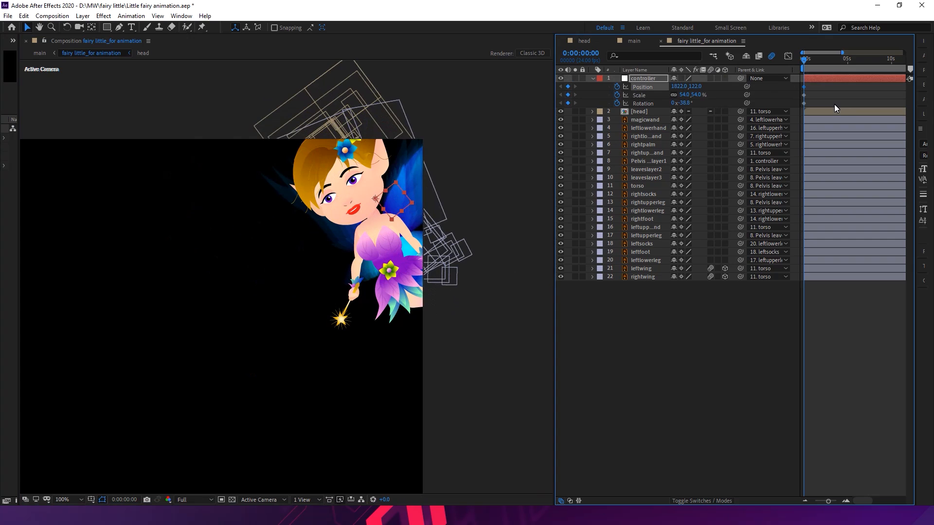
{"action": "key", "text": "shift+Up"}
{"action": "key", "text": "shift+Up"}
{"action": "key", "text": "shift+Up"}
{"action": "key", "text": "shift+Up"}
{"action": "key", "text": "shift+Up"}
{"action": "key", "text": "shift+Up"}
{"action": "key", "text": "shift+Up"}
{"action": "key", "text": "shift+Up"}
{"action": "key", "text": "shift+Up"}
{"action": "key", "text": "shift+Up"}
{"action": "key", "text": "shift+Right"}
{"action": "key", "text": "shift+Right"}
{"action": "key", "text": "shift+Right"}
{"action": "key", "text": "shift+Right"}
{"action": "key", "text": "shift+Right"}
{"action": "key", "text": "shift+Right"}
{"action": "key", "text": "shift+Right"}
{"action": "key", "text": "shift+Right"}
{"action": "key", "text": "shift+Right"}
{"action": "key", "text": "shift+Right"}
{"action": "key", "text": "shift+Right"}
{"action": "key", "text": "shift+Right"}
{"action": "key", "text": "shift+Right"}
{"action": "key", "text": "shift+Right"}
{"action": "key", "text": "shift+Right"}
{"action": "key", "text": "shift+Right"}
{"action": "key", "text": "shift+Right"}
{"action": "key", "text": "shift+Right"}
{"action": "key", "text": "shift+Up"}
{"action": "key", "text": "shift+Up"}
{"action": "key", "text": "shift+Up"}
{"action": "key", "text": "shift+Up"}
{"action": "key", "text": "shift+Up"}
{"action": "key", "text": "shift+Up"}
{"action": "key", "text": "shift+Up"}
{"action": "key", "text": "shift+Up"}
{"action": "key", "text": "shift+Up"}
{"action": "key", "text": "shift+Up"}
{"action": "key", "text": "shift+Right"}
{"action": "key", "text": "shift+Right"}
{"action": "key", "text": "shift+Right"}
{"action": "key", "text": "shift+Up"}
{"action": "key", "text": "shift+Up"}
{"action": "key", "text": "shift+Up"}
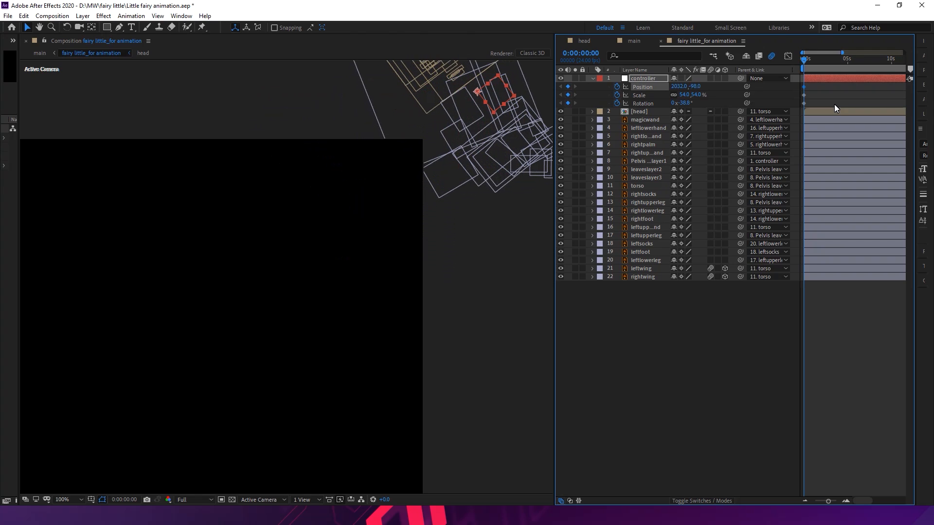
Send the controller layer two places down the stack, below magicwand, and deselect it
{"action": "key", "text": "ctrl+bracketleft"}
{"action": "key", "text": "ctrl+bracketleft"}
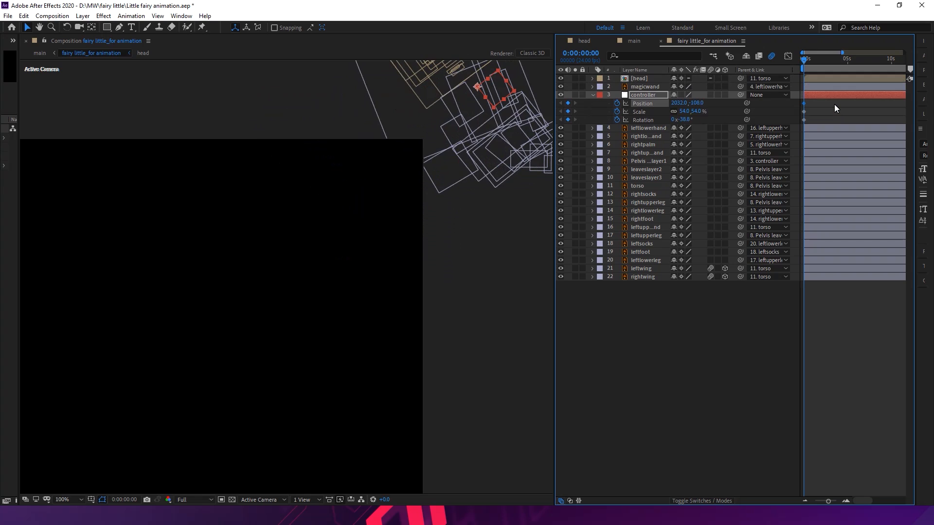
{"action": "key", "text": "comma"}
{"action": "key", "text": "comma"}
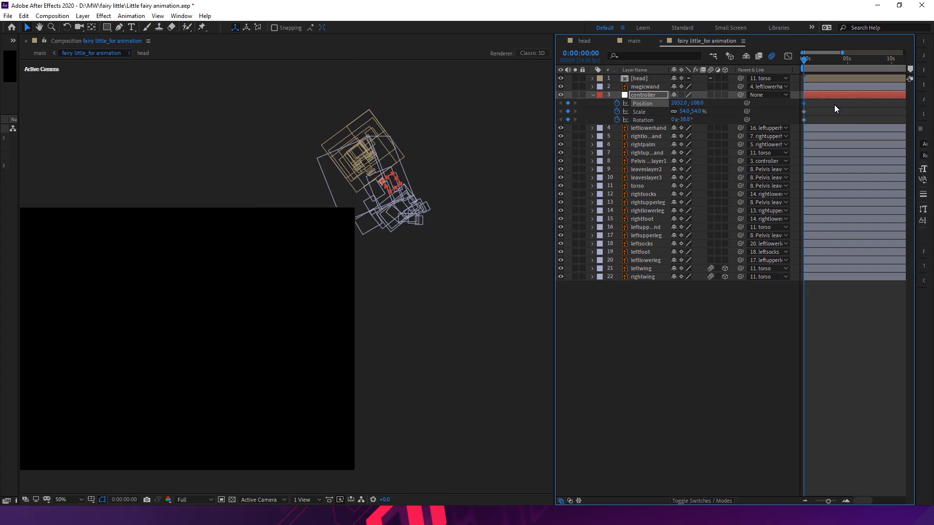
{"action": "left_click", "coordinate": [843, 302]}
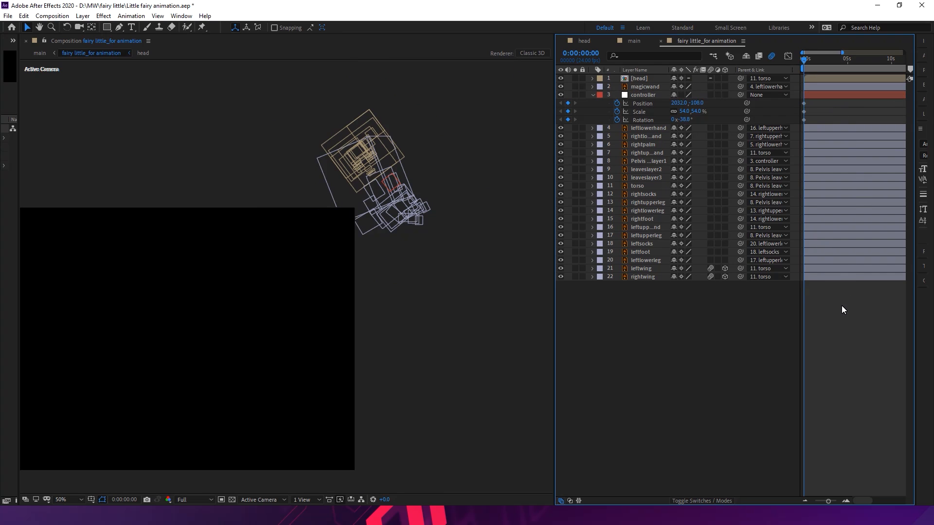
Preview the composition to check that the fairy stays outside the frame during playback
{"action": "key", "text": "comma"}
{"action": "key", "text": "period"}
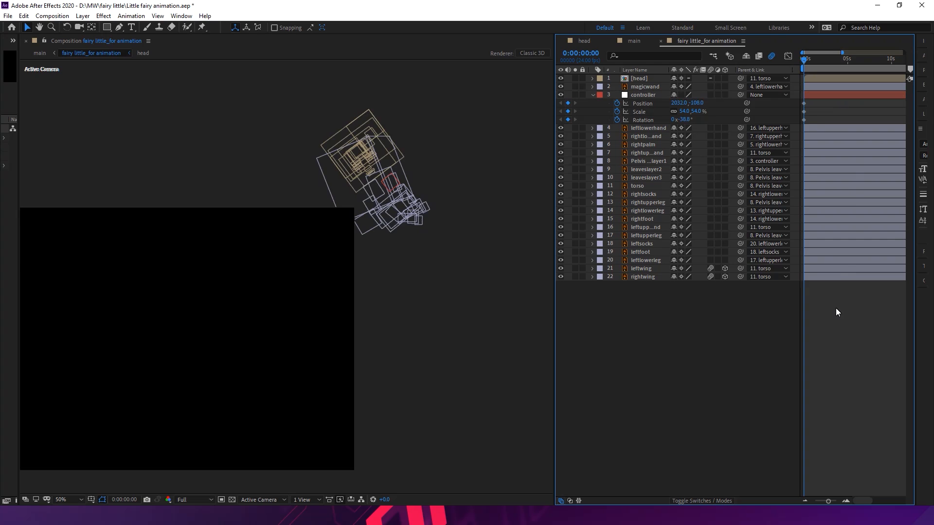
{"action": "key", "text": "space"}
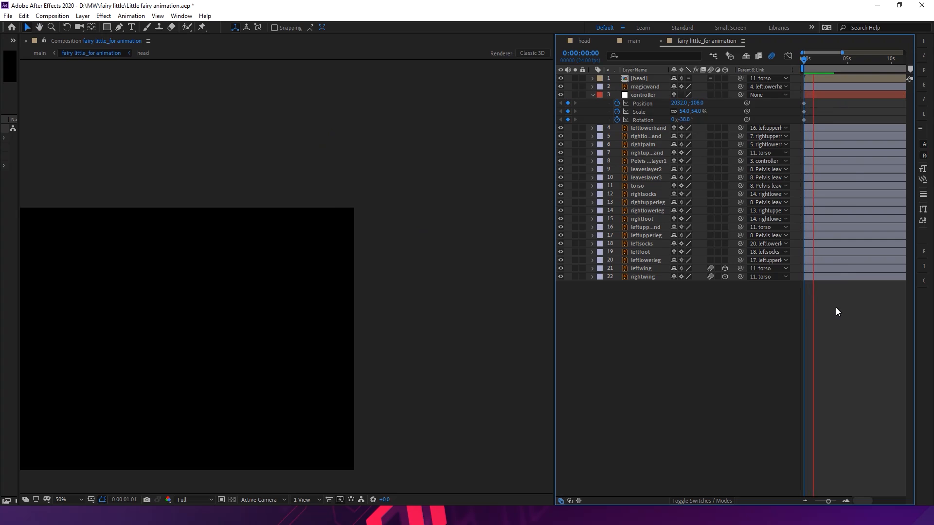
{"action": "key", "text": "space"}
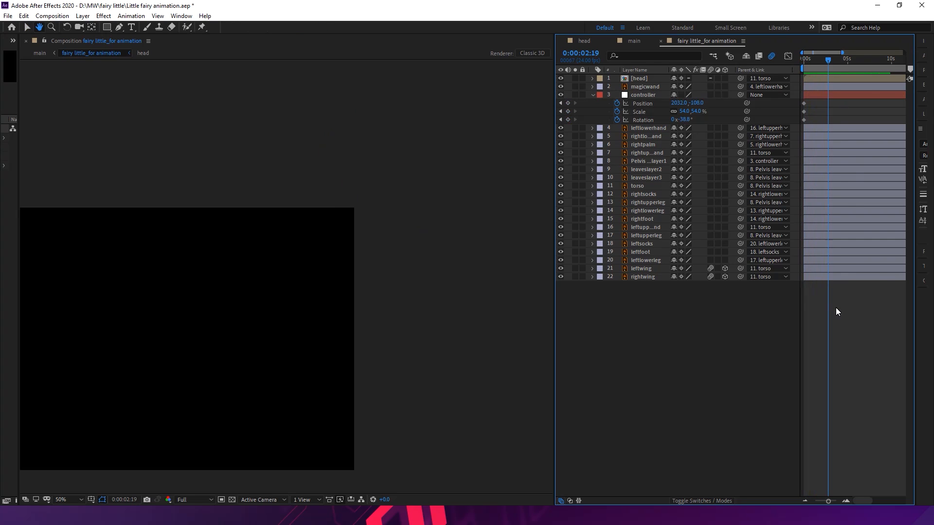
{"action": "key", "text": "space"}
{"action": "key", "text": "space"}
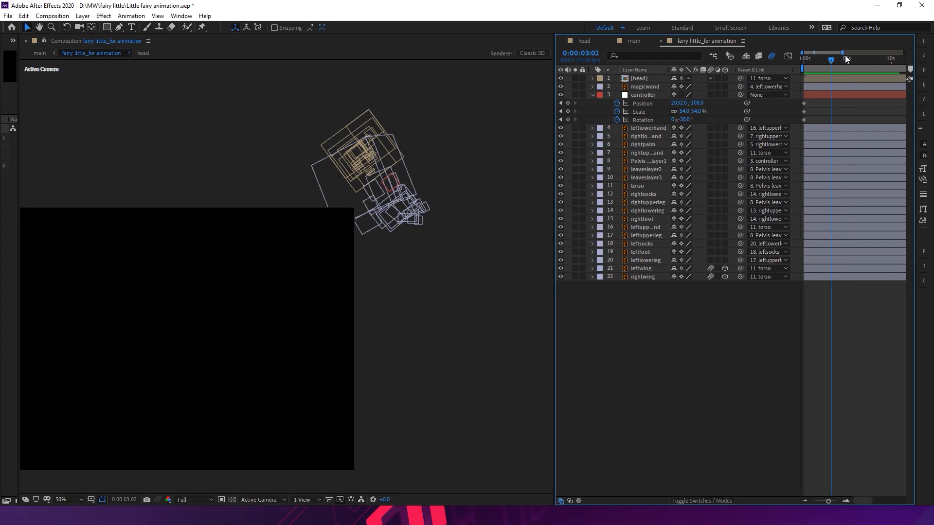
Move the playhead to 0:00:02:00 in the fairy little_for animation timeline
{"action": "left_click", "coordinate": [598, 56]}
{"action": "key", "text": "Return"}
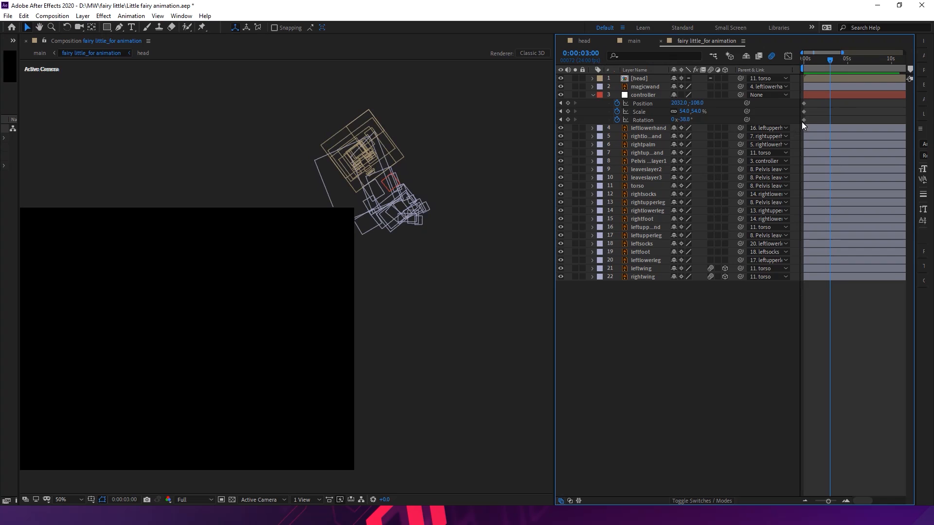
{"action": "left_click", "coordinate": [589, 55]}
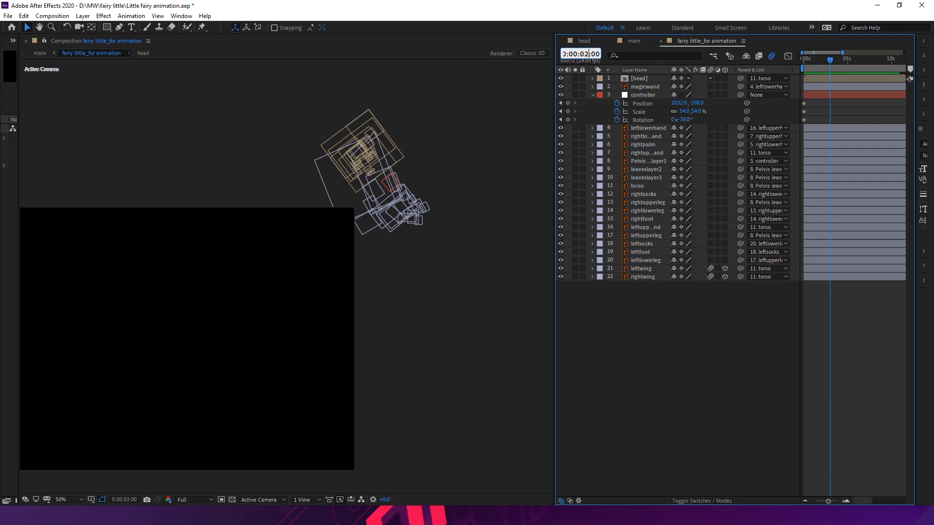
{"action": "key", "text": "Return"}
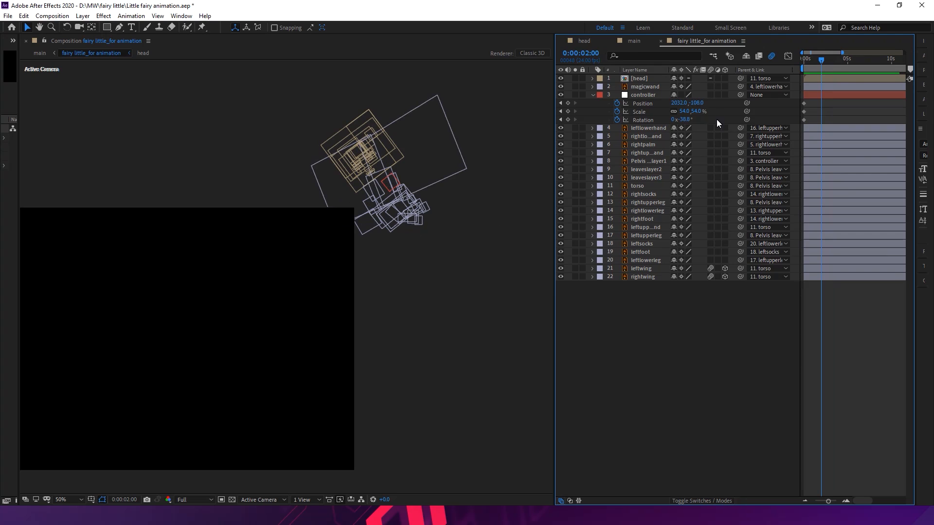
Move the controller down and left until the fairy is near the middle of the frame, keyframing Position 932, 532 at 0:00:02:00
{"action": "left_click", "coordinate": [643, 104]}
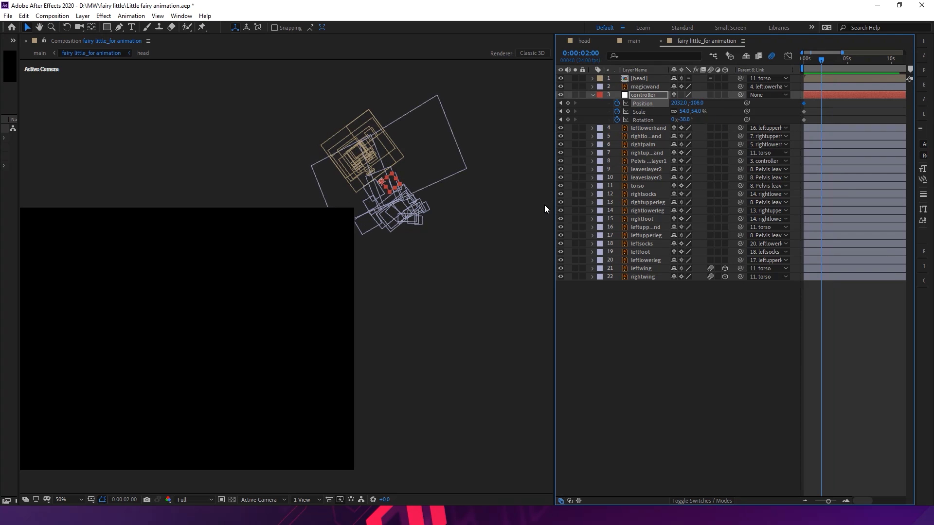
{"action": "key", "text": "shift+Left"}
{"action": "key", "text": "shift+Left"}
{"action": "key", "text": "shift+Left"}
{"action": "key", "text": "shift+Left"}
{"action": "key", "text": "shift+Left"}
{"action": "key", "text": "shift+Left"}
{"action": "key", "text": "shift+Left"}
{"action": "key", "text": "shift+Left"}
{"action": "key", "text": "shift+Left"}
{"action": "key", "text": "shift+Left"}
{"action": "key", "text": "shift+Left"}
{"action": "key", "text": "shift+Left"}
{"action": "key", "text": "shift+Left"}
{"action": "key", "text": "shift+Left"}
{"action": "key", "text": "shift+Left"}
{"action": "key", "text": "shift+Left"}
{"action": "key", "text": "shift+Left"}
{"action": "key", "text": "shift+Left"}
{"action": "key", "text": "shift+Left"}
{"action": "key", "text": "shift+Left"}
{"action": "key", "text": "shift+Left"}
{"action": "key", "text": "shift+Left"}
{"action": "key", "text": "shift+Left"}
{"action": "key", "text": "shift+Left"}
{"action": "key", "text": "shift+Left"}
{"action": "key", "text": "shift+Left"}
{"action": "key", "text": "shift+Left"}
{"action": "key", "text": "shift+Left"}
{"action": "key", "text": "shift+Left"}
{"action": "key", "text": "shift+Left"}
{"action": "key", "text": "shift+Left"}
{"action": "key", "text": "shift+Left"}
{"action": "key", "text": "shift+Left"}
{"action": "key", "text": "shift+Left"}
{"action": "key", "text": "shift+Left"}
{"action": "key", "text": "shift+Left"}
{"action": "key", "text": "shift+Left"}
{"action": "key", "text": "shift+Left"}
{"action": "key", "text": "shift+Left"}
{"action": "key", "text": "shift+Left"}
{"action": "key", "text": "shift+Down"}
{"action": "key", "text": "shift+Down"}
{"action": "key", "text": "shift+Down"}
{"action": "key", "text": "shift+Down"}
{"action": "key", "text": "shift+Down"}
{"action": "key", "text": "shift+Down"}
{"action": "key", "text": "shift+Down"}
{"action": "key", "text": "shift+Down"}
{"action": "key", "text": "shift+Down"}
{"action": "key", "text": "shift+Down"}
{"action": "key", "text": "shift+Down"}
{"action": "key", "text": "shift+Down"}
{"action": "key", "text": "shift+Down"}
{"action": "key", "text": "shift+Down"}
{"action": "key", "text": "shift+Down"}
{"action": "key", "text": "shift+Down"}
{"action": "key", "text": "shift+Down"}
{"action": "key", "text": "shift+Down"}
{"action": "key", "text": "shift+Down"}
{"action": "key", "text": "shift+Down"}
{"action": "key", "text": "shift+Down"}
{"action": "key", "text": "shift+Down"}
{"action": "key", "text": "shift+Down"}
{"action": "key", "text": "shift+Down"}
{"action": "key", "text": "shift+Down"}
{"action": "key", "text": "shift+Down"}
{"action": "key", "text": "shift+Down"}
{"action": "key", "text": "shift+Down"}
{"action": "key", "text": "shift+Down"}
{"action": "key", "text": "shift+Down"}
{"action": "key", "text": "shift+Down"}
{"action": "key", "text": "shift+Down"}
{"action": "key", "text": "shift+Down"}
{"action": "key", "text": "shift+Down"}
{"action": "key", "text": "shift+Down"}
{"action": "key", "text": "shift+Down"}
{"action": "key", "text": "shift+Down"}
{"action": "key", "text": "shift+Down"}
{"action": "key", "text": "shift+Down"}
{"action": "key", "text": "shift+Down"}
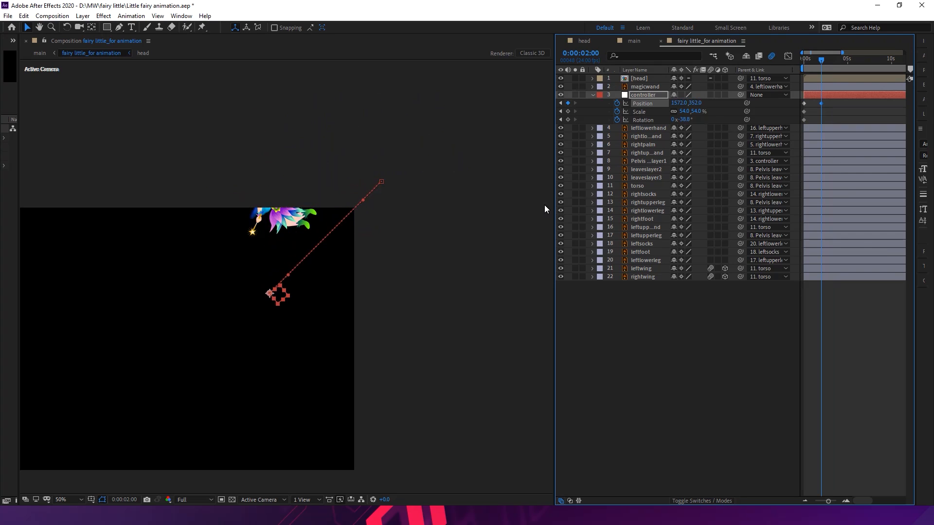
{"action": "key", "text": "shift+Left"}
{"action": "key", "text": "shift+Left"}
{"action": "key", "text": "shift+Left"}
{"action": "key", "text": "shift+Left"}
{"action": "key", "text": "shift+Left"}
{"action": "key", "text": "shift+Left"}
{"action": "key", "text": "shift+Left"}
{"action": "key", "text": "shift+Left"}
{"action": "key", "text": "shift+Left"}
{"action": "key", "text": "shift+Left"}
{"action": "key", "text": "shift+Left"}
{"action": "key", "text": "shift+Left"}
{"action": "key", "text": "shift+Left"}
{"action": "key", "text": "shift+Left"}
{"action": "key", "text": "shift+Left"}
{"action": "key", "text": "shift+Left"}
{"action": "key", "text": "shift+Left"}
{"action": "key", "text": "shift+Left"}
{"action": "key", "text": "shift+Left"}
{"action": "key", "text": "shift+Left"}
{"action": "key", "text": "shift+Left"}
{"action": "key", "text": "shift+Left"}
{"action": "key", "text": "shift+Left"}
{"action": "key", "text": "shift+Left"}
{"action": "key", "text": "shift+Left"}
{"action": "key", "text": "shift+Left"}
{"action": "key", "text": "shift+Left"}
{"action": "key", "text": "shift+Left"}
{"action": "key", "text": "shift+Left"}
{"action": "key", "text": "shift+Left"}
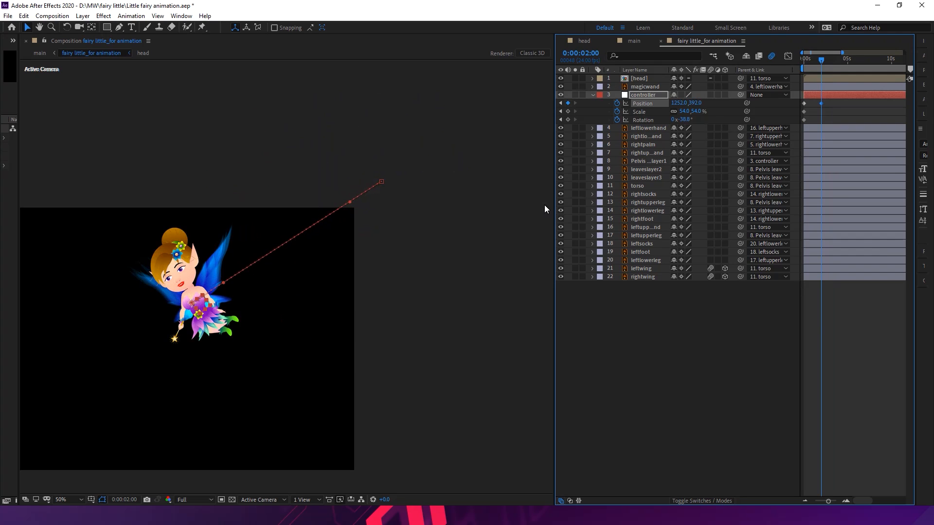
{"action": "key", "text": "shift+Down"}
{"action": "key", "text": "shift+Down"}
{"action": "key", "text": "shift+Down"}
{"action": "key", "text": "shift+Down"}
{"action": "key", "text": "shift+Down"}
{"action": "key", "text": "shift+Down"}
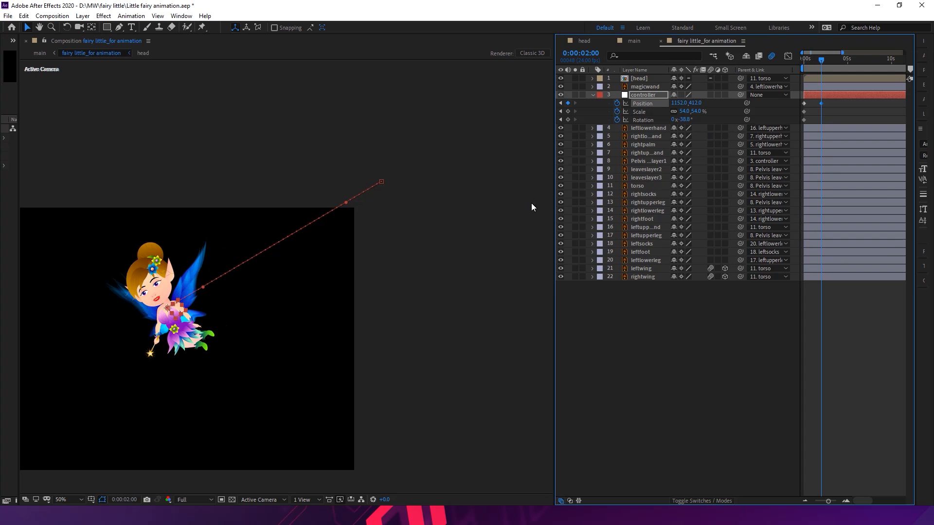
{"action": "left_click_drag", "start_coordinate": [285, 271], "coordinate": [442, 269]}
{"action": "key", "text": "shift+Left"}
{"action": "key", "text": "shift+Left"}
{"action": "key", "text": "shift+Left"}
{"action": "key", "text": "shift+Left"}
{"action": "key", "text": "shift+Left"}
{"action": "key", "text": "shift+Left"}
{"action": "key", "text": "shift+Left"}
{"action": "key", "text": "shift+Left"}
{"action": "key", "text": "shift+Left"}
{"action": "key", "text": "shift+Left"}
{"action": "key", "text": "shift+Left"}
{"action": "key", "text": "shift+Left"}
{"action": "key", "text": "shift+Left"}
{"action": "key", "text": "shift+Left"}
{"action": "key", "text": "shift+Left"}
{"action": "key", "text": "shift+Left"}
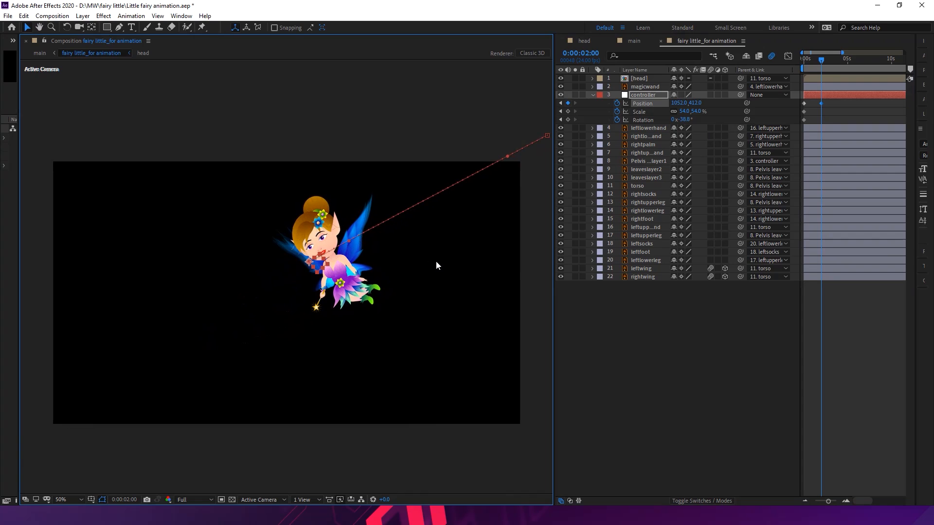
{"action": "key", "text": "shift+Left"}
{"action": "key", "text": "shift+Left"}
{"action": "key", "text": "shift+Left"}
{"action": "key", "text": "shift+Left"}
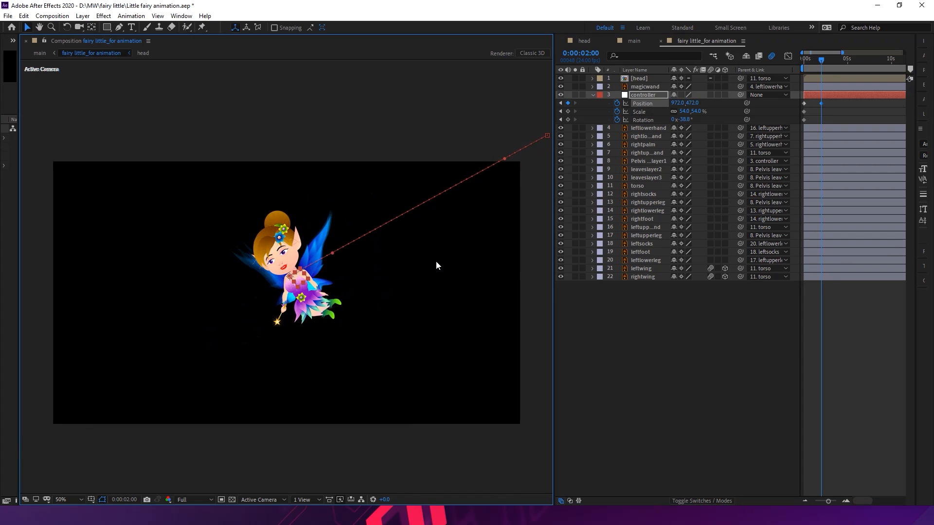
{"action": "key", "text": "shift+Down"}
{"action": "key", "text": "shift+Down"}
{"action": "key", "text": "shift+Down"}
{"action": "key", "text": "shift+Down"}
{"action": "key", "text": "shift+Left"}
{"action": "key", "text": "shift+Left"}
{"action": "key", "text": "shift+Down"}
{"action": "key", "text": "shift+Down"}
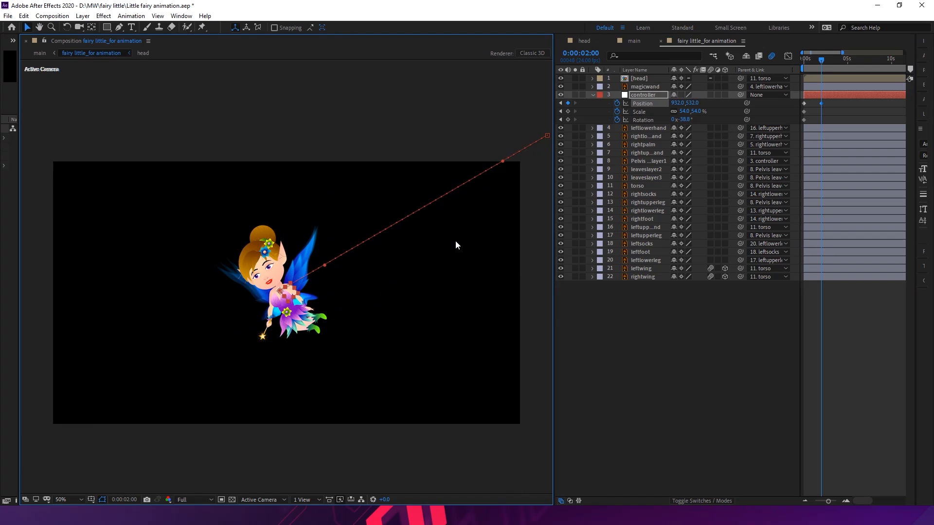
Keyframe the controller's Scale at 70% and its Rotation at -17.8° at 0:00:02:00
{"action": "left_click_drag", "start_coordinate": [685, 112], "coordinate": [699, 115]}
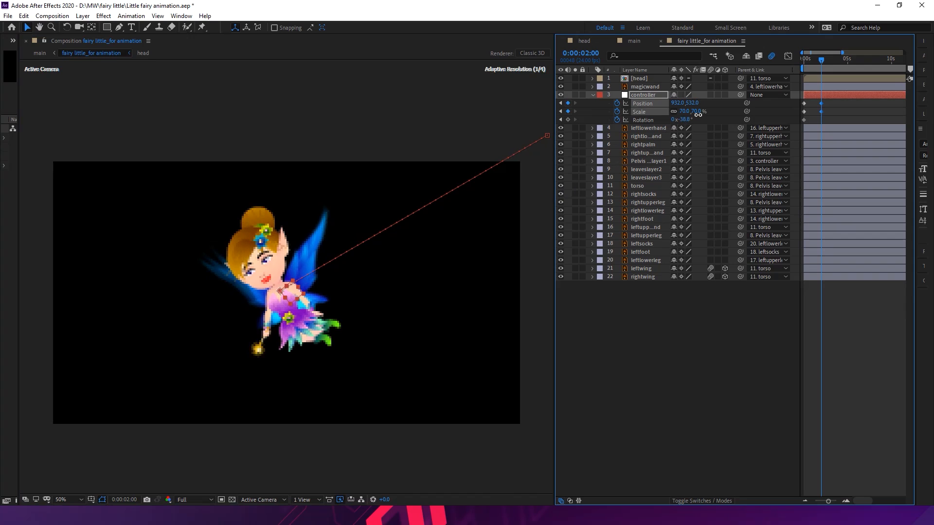
{"action": "left_click", "coordinate": [828, 79]}
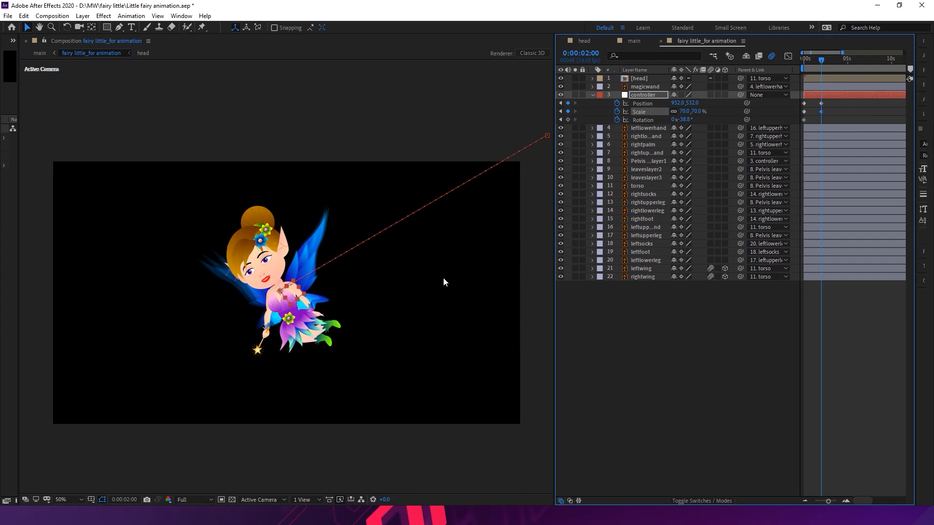
{"action": "mouse_move", "coordinate": [686, 119]}
{"action": "left_mouse_down"}
{"action": "mouse_move", "coordinate": [701, 121]}
{"action": "mouse_move", "coordinate": [692, 122]}
{"action": "left_mouse_up"}
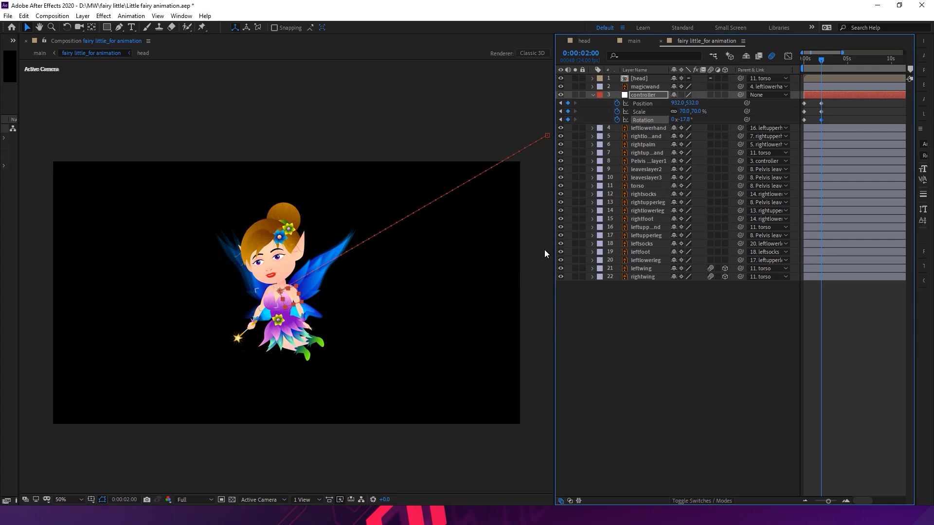
Preview the fairy's fly-in twice from 0:00:00:00 and return the playhead to the 0:00:02:00 keyframes
{"action": "left_click_drag", "start_coordinate": [820, 67], "coordinate": [791, 67]}
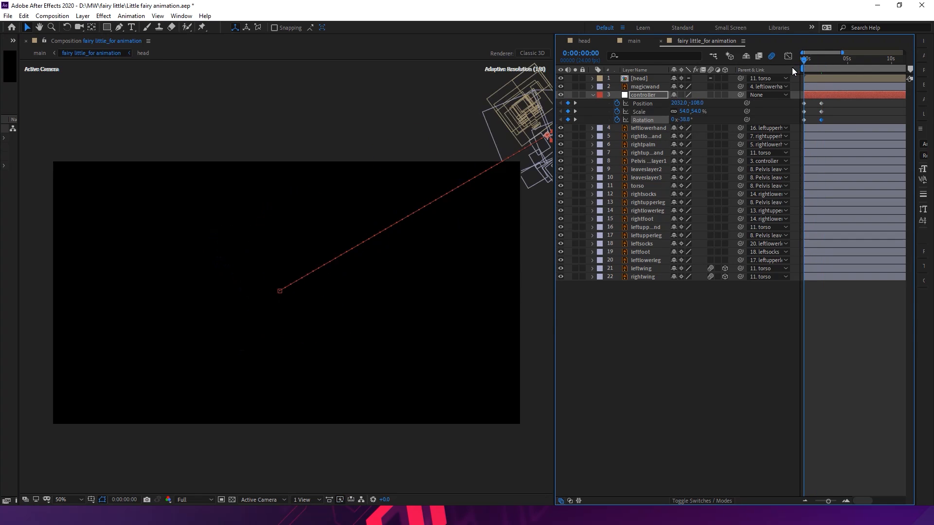
{"action": "key", "text": "space"}
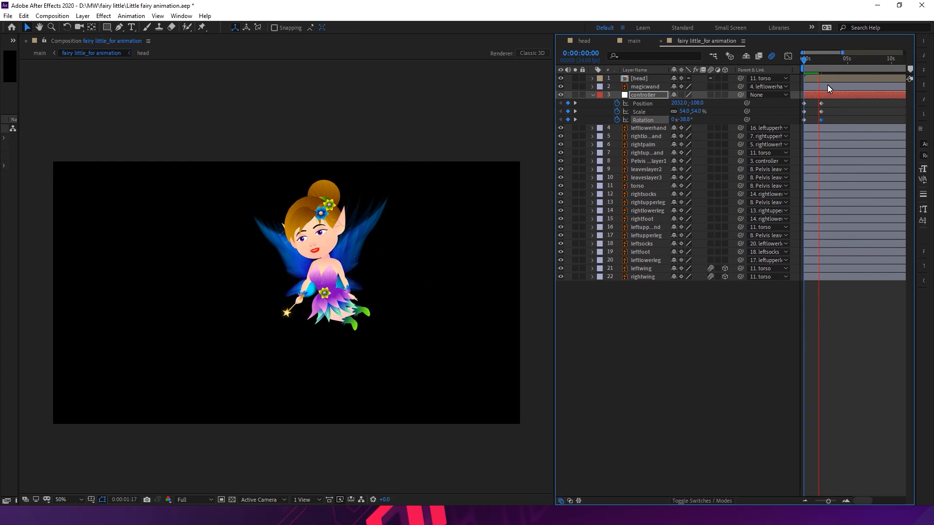
{"action": "key", "text": "space"}
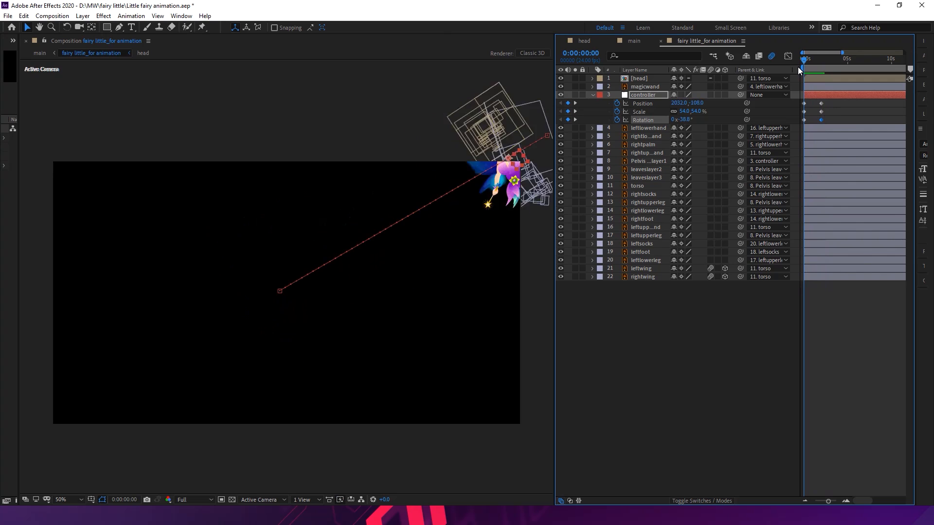
{"action": "key", "text": "space"}
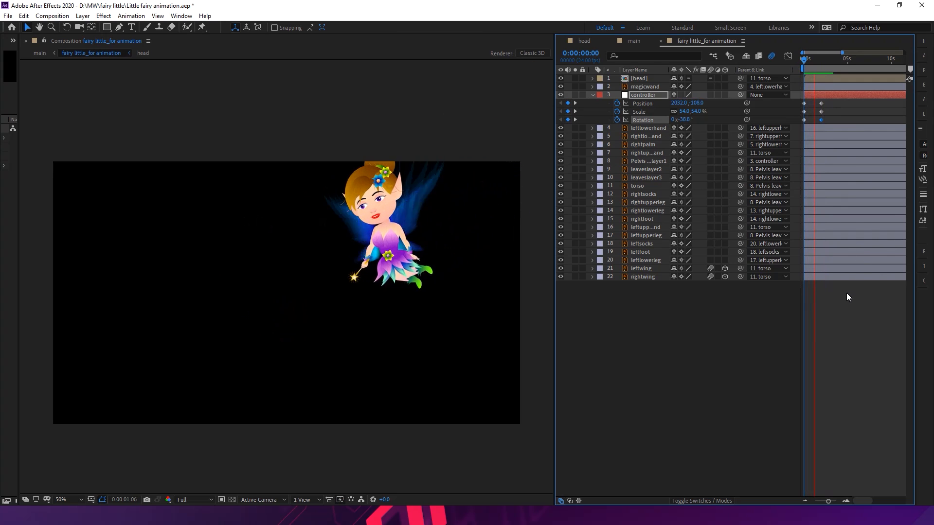
{"action": "key", "text": "space"}
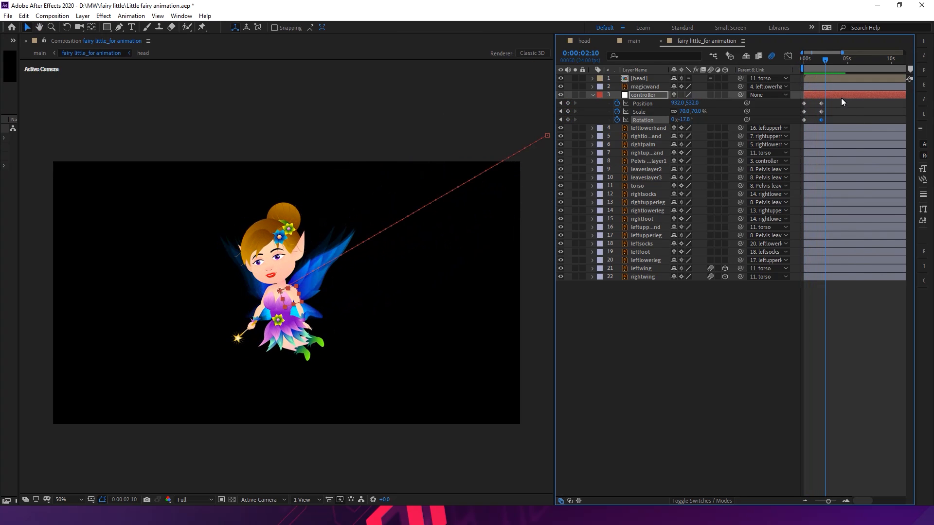
{"action": "left_click", "coordinate": [822, 63]}
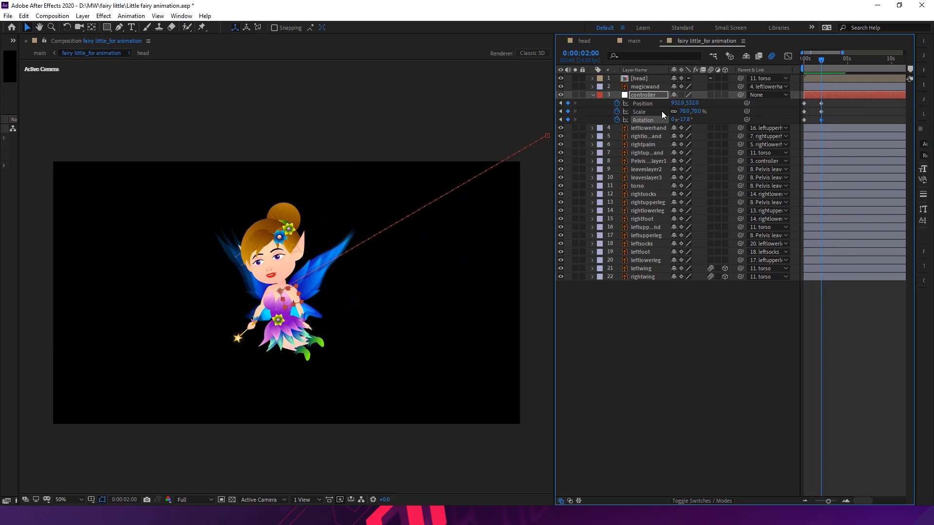
Shift both controller Position keyframes straight up together, bringing Position to 932, 472 at 0:00:02:00
{"action": "left_click", "coordinate": [561, 103]}
{"action": "left_click", "coordinate": [576, 103]}
{"action": "key", "text": "shift+Up"}
{"action": "key", "text": "shift+Up"}
{"action": "key", "text": "shift+Up"}
{"action": "key", "text": "shift+Up"}
{"action": "key", "text": "shift+Up"}
{"action": "key", "text": "shift+Up"}
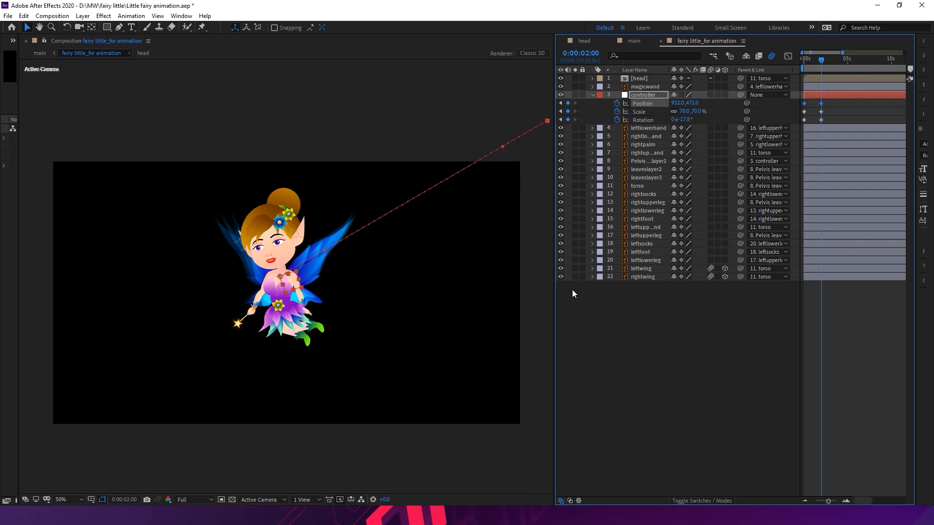
Set the controller's starting Rotation keyframe at 0:00:00:00 to -65.8° and preview the fly-in
{"action": "left_click_drag", "start_coordinate": [820, 60], "coordinate": [797, 63]}
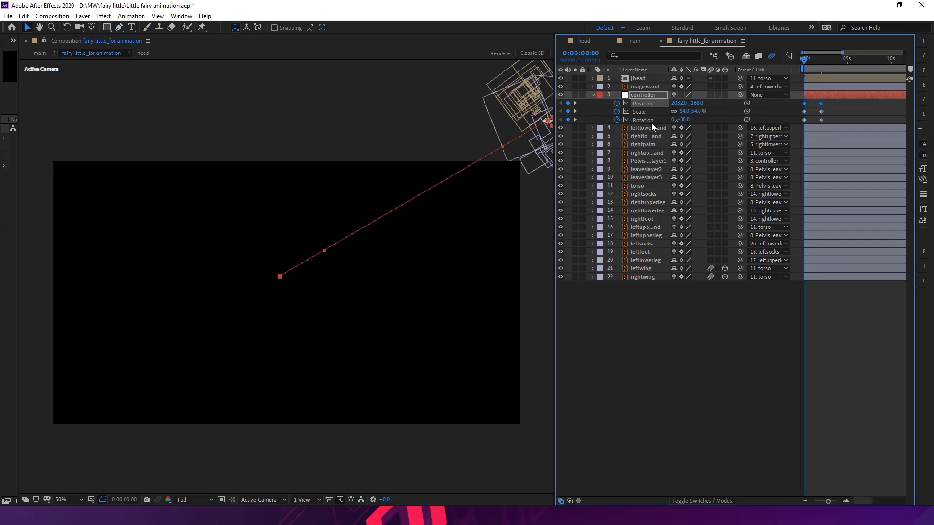
{"action": "left_click_drag", "start_coordinate": [692, 120], "coordinate": [684, 125]}
{"action": "key", "text": "space"}
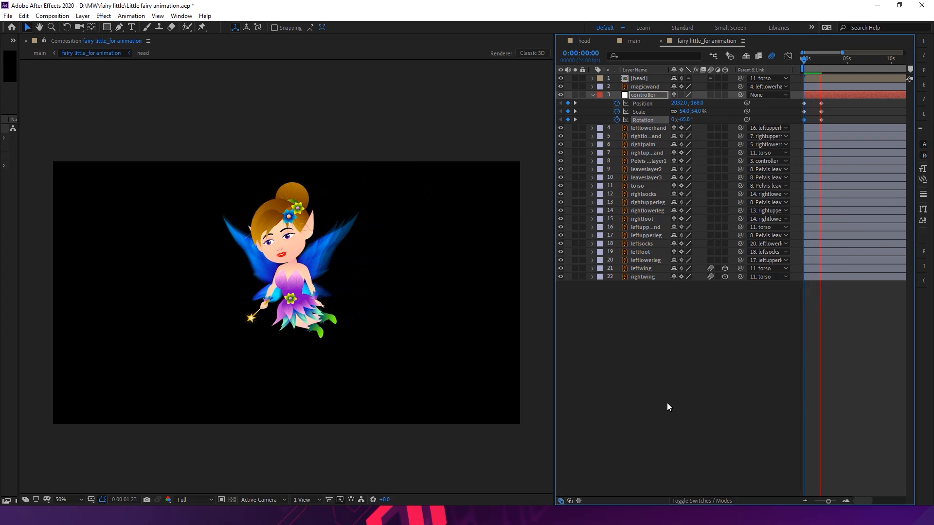
{"action": "key", "text": "space"}
Inspect the fairy's legs close up as she arrives, then reveal the Rotation property of the leftlowerleg layer
{"action": "mouse_move", "coordinate": [820, 61]}
{"action": "left_mouse_down"}
{"action": "mouse_move", "coordinate": [806, 63]}
{"action": "mouse_move", "coordinate": [828, 74]}
{"action": "left_mouse_up"}
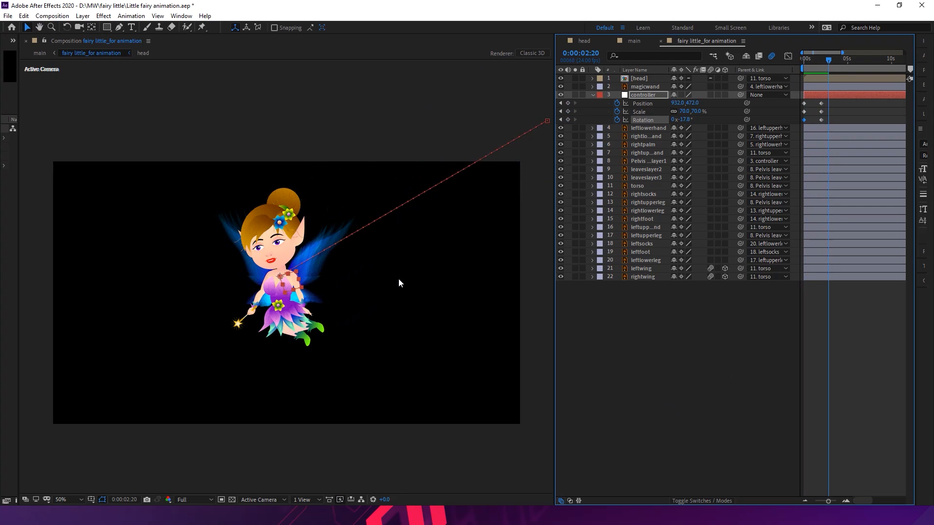
{"action": "key", "text": "slash"}
{"action": "key", "text": "space"}
{"action": "left_click_drag", "start_coordinate": [417, 309], "coordinate": [424, 263]}
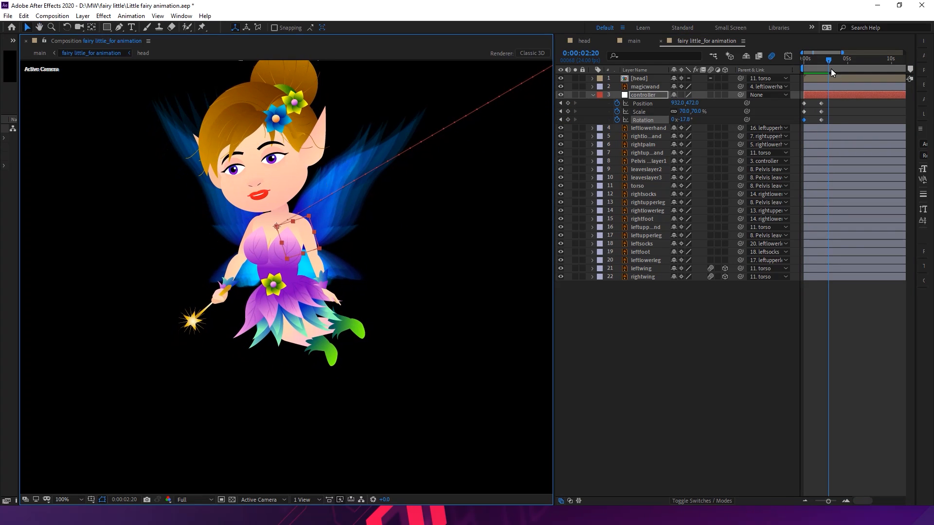
{"action": "left_click_drag", "start_coordinate": [826, 59], "coordinate": [818, 59]}
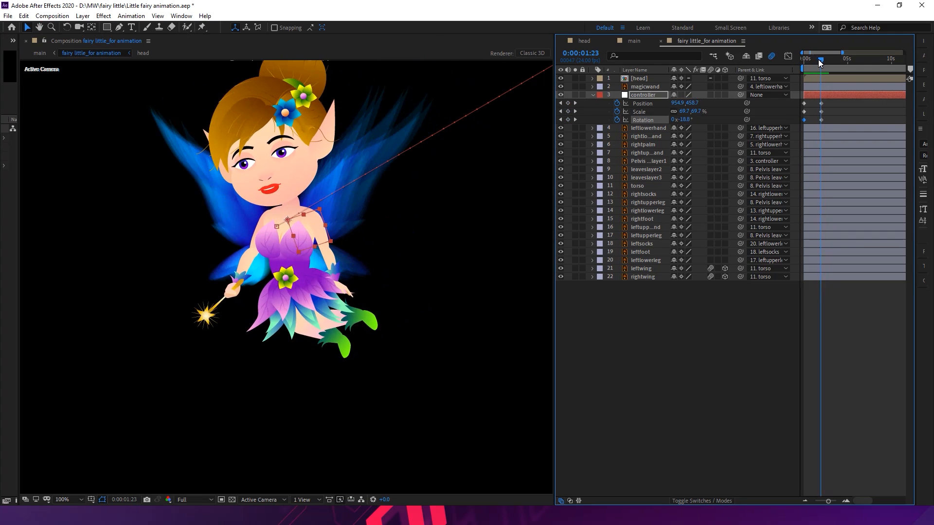
{"action": "left_click", "coordinate": [339, 346]}
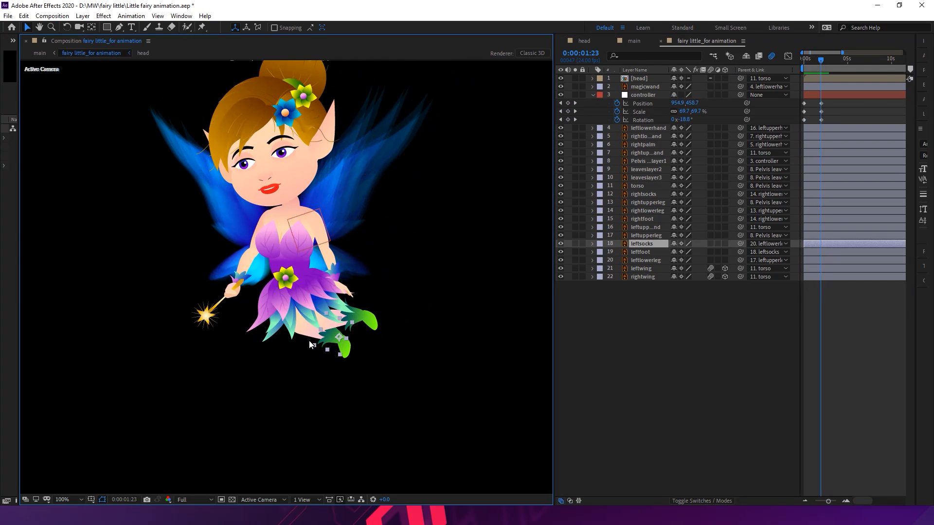
{"action": "left_click", "coordinate": [649, 227]}
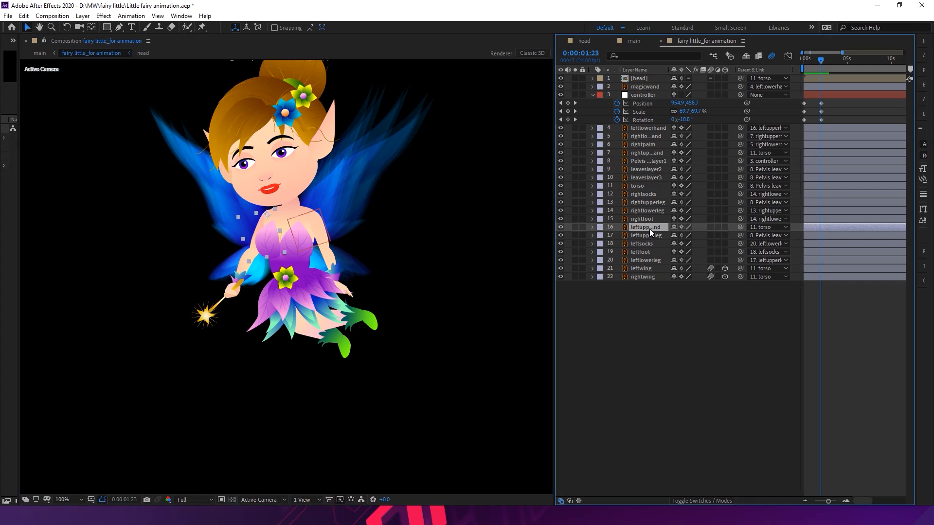
{"action": "left_click", "coordinate": [648, 237]}
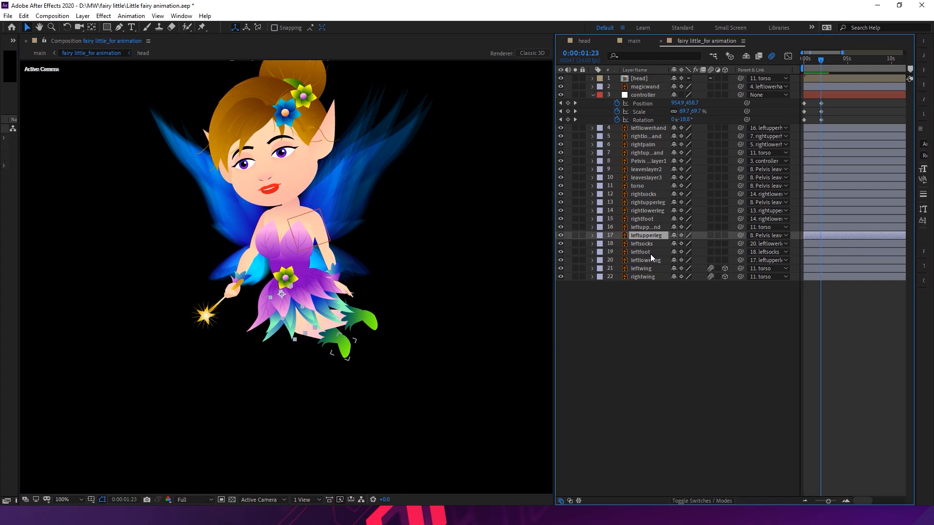
{"action": "left_click", "coordinate": [650, 262]}
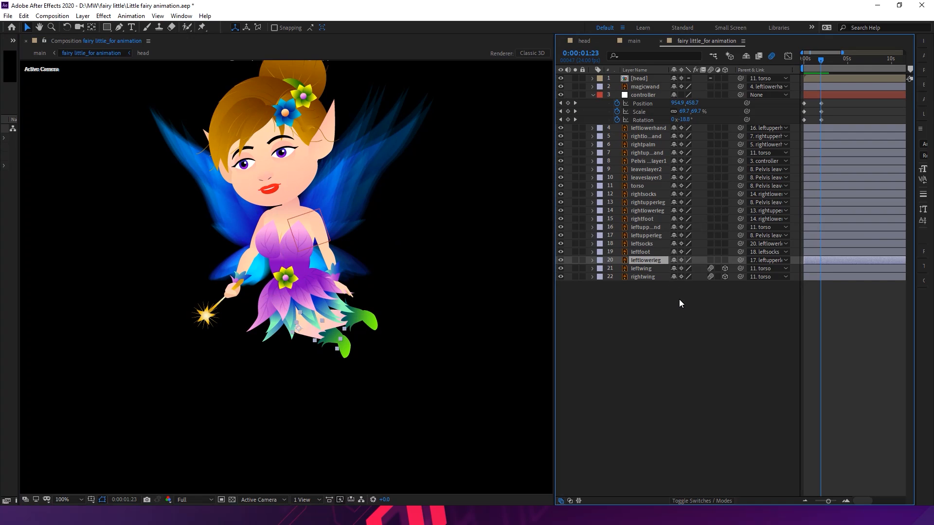
{"action": "key", "text": "r"}
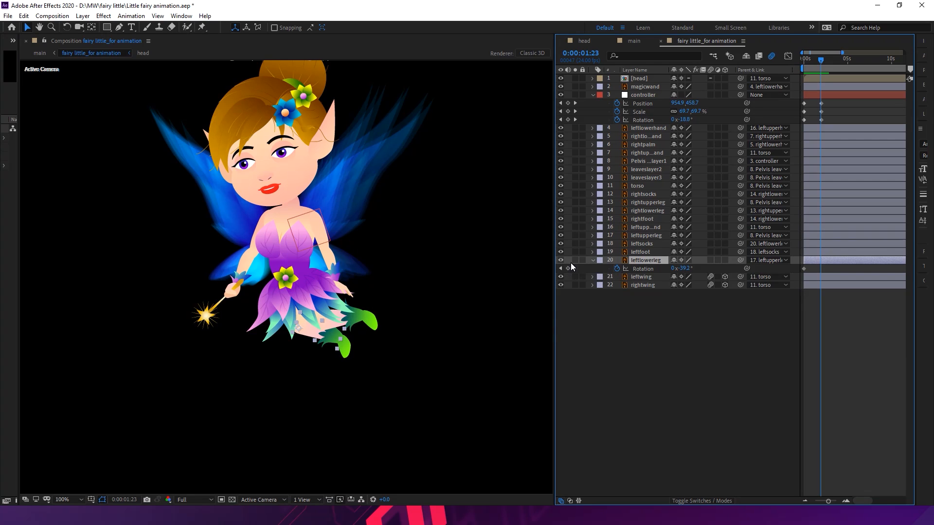
Add a Rotation keyframe to leftlowerleg at 0:00:01:15, holding its current angle
{"action": "key", "text": "KP_3"}
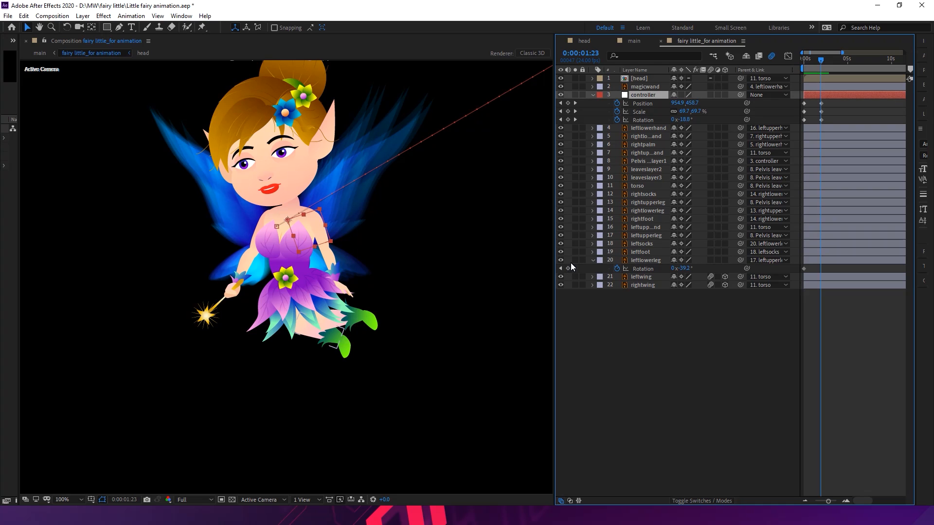
{"action": "key", "text": "KP_9"}
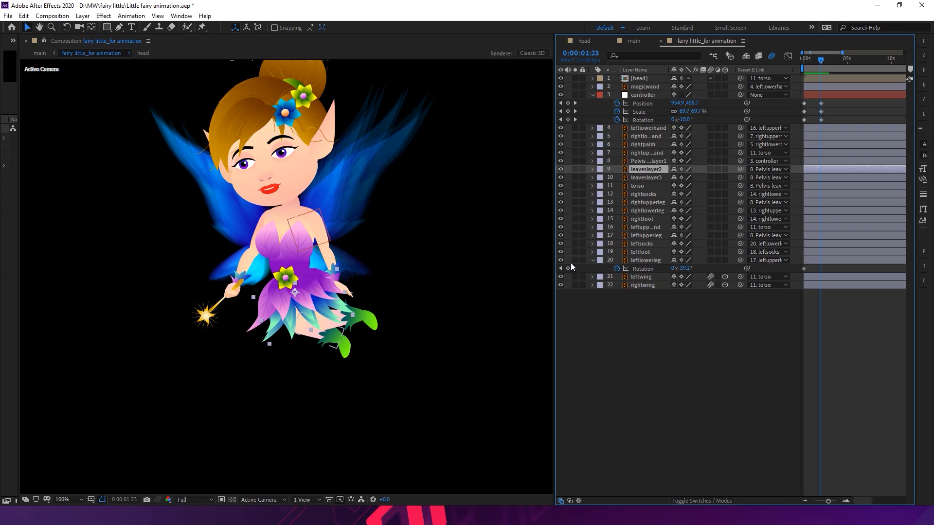
{"action": "left_click", "coordinate": [652, 261]}
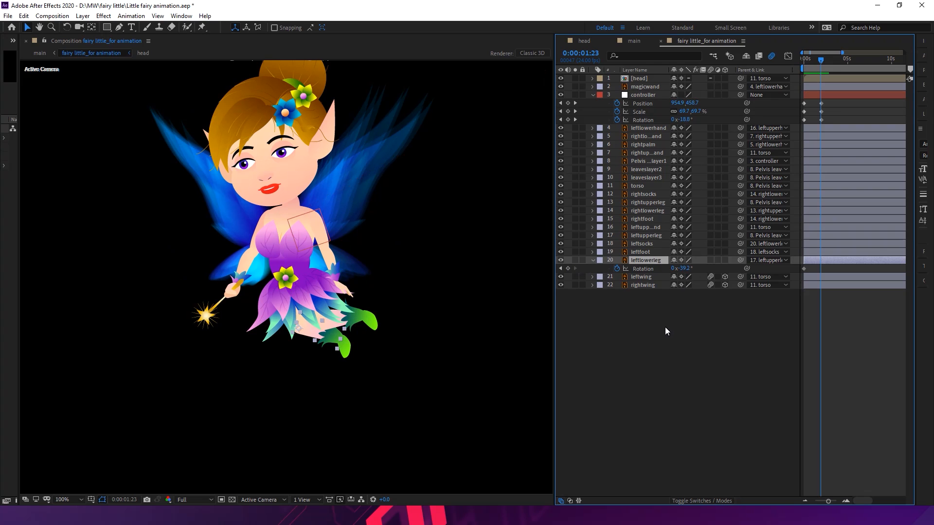
{"action": "left_click", "coordinate": [845, 501]}
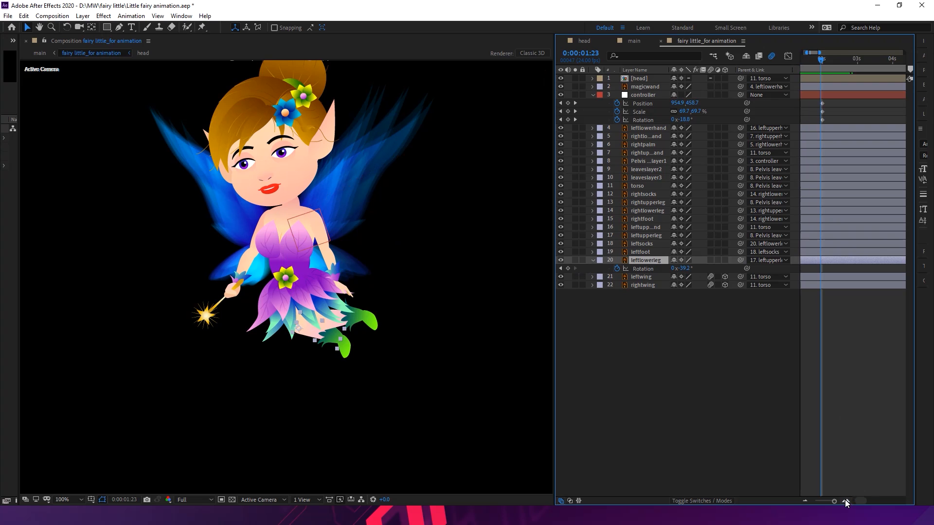
{"action": "left_click_drag", "start_coordinate": [862, 500], "coordinate": [859, 500]}
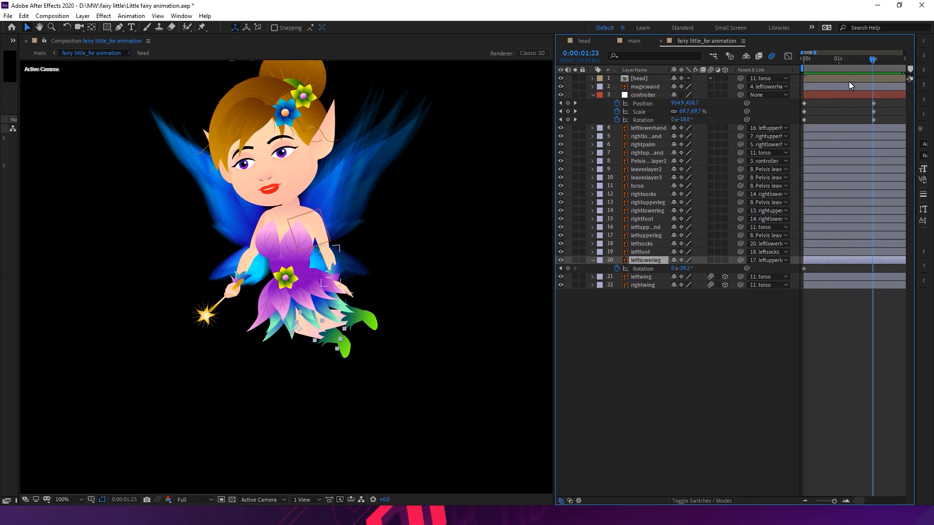
{"action": "left_click", "coordinate": [859, 62]}
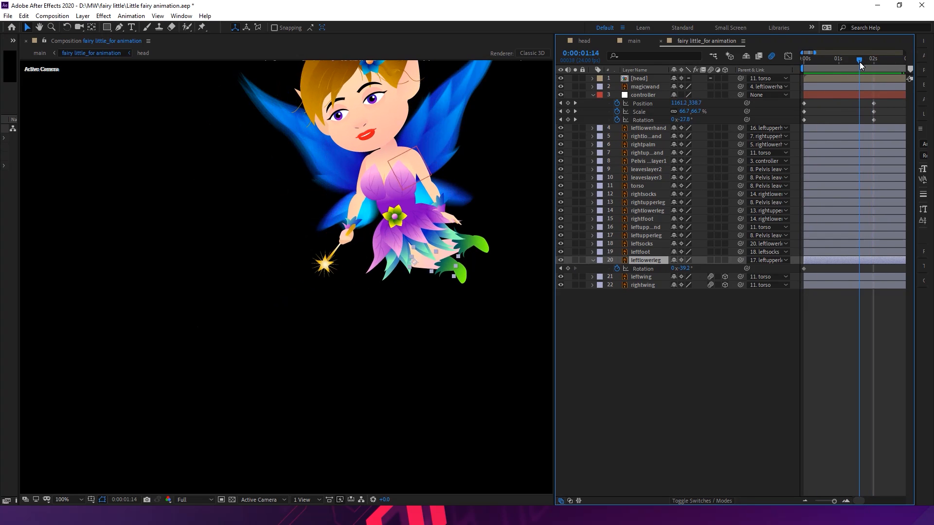
{"action": "left_click", "coordinate": [860, 62]}
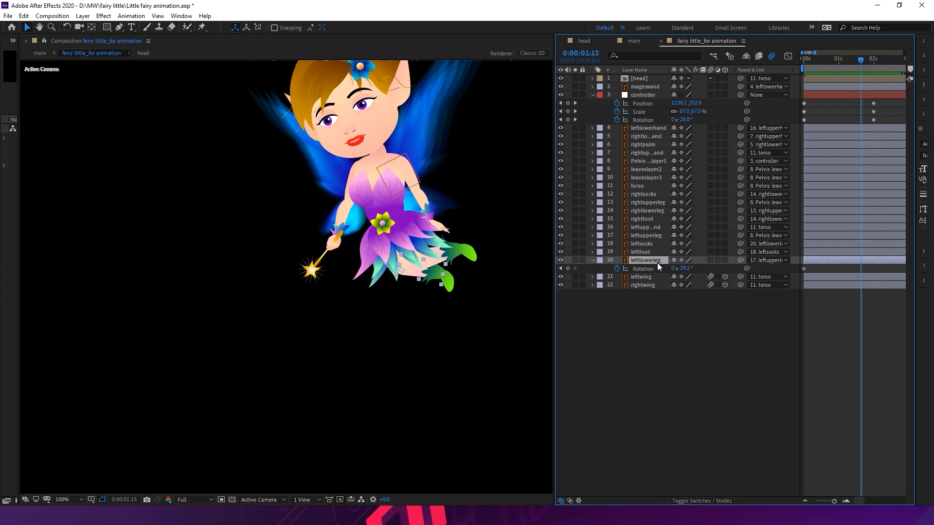
{"action": "left_click", "coordinate": [568, 269]}
Swing leftlowerleg down with the Rotation tool at 0:00:02:06, keyframing its Rotation at about +6.6°
{"action": "left_click_drag", "start_coordinate": [859, 62], "coordinate": [881, 66]}
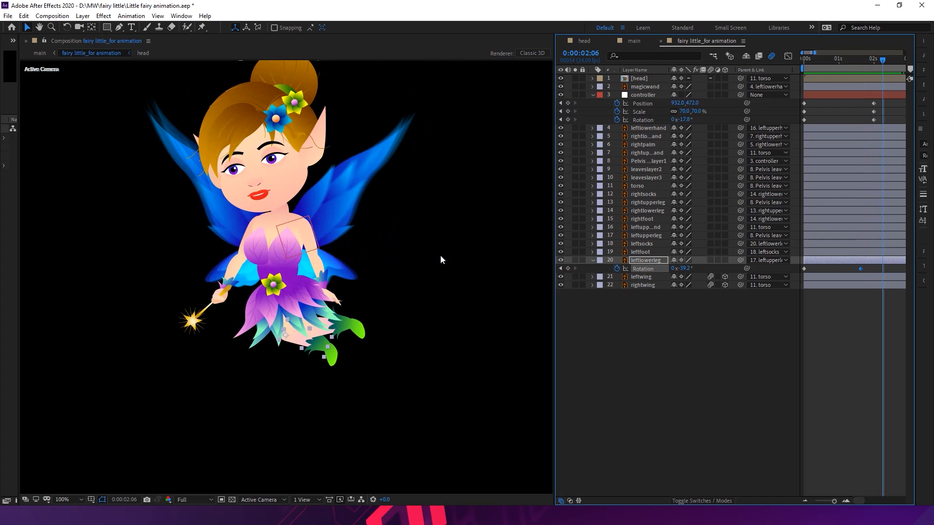
{"action": "left_click", "coordinate": [67, 28]}
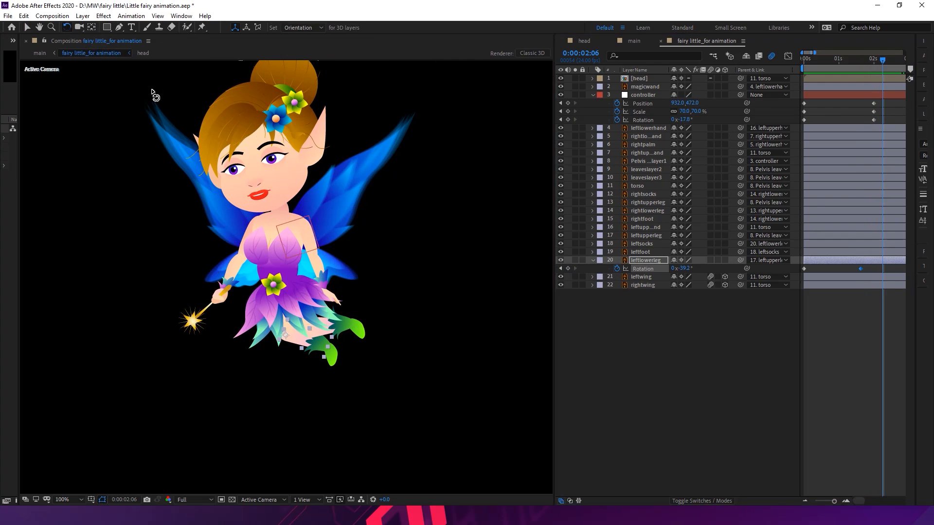
{"action": "left_click_drag", "start_coordinate": [292, 318], "coordinate": [297, 358]}
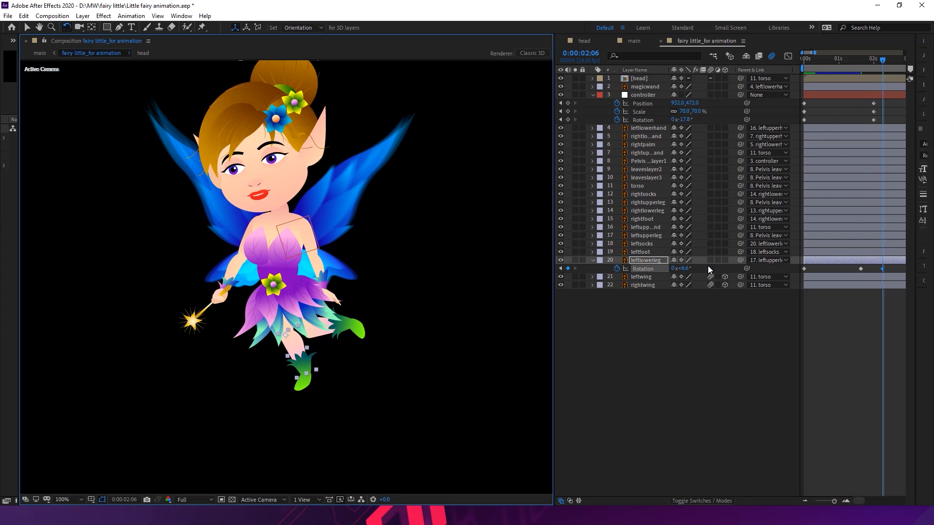
Reveal leftupperleg's Rotation and add a keyframe at 0:00:02:01, holding its current angle
{"action": "left_click", "coordinate": [652, 235]}
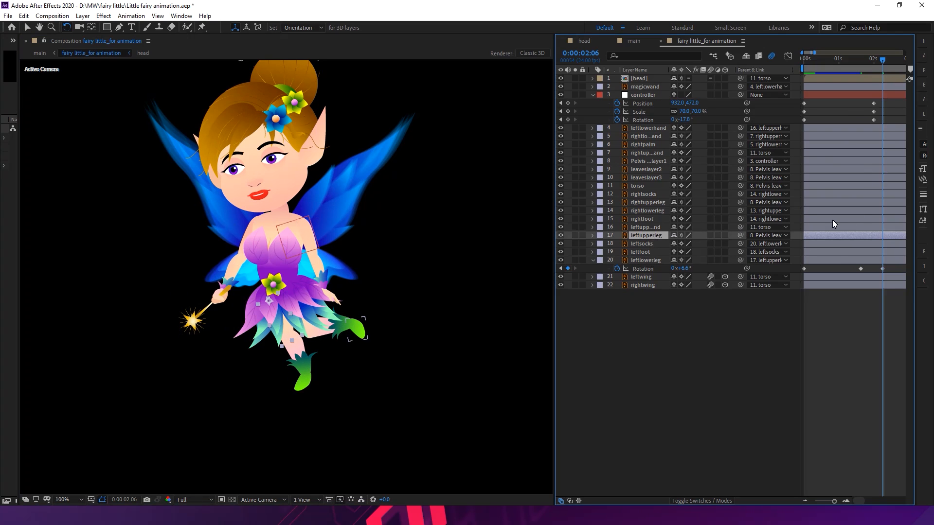
{"action": "key", "text": "r"}
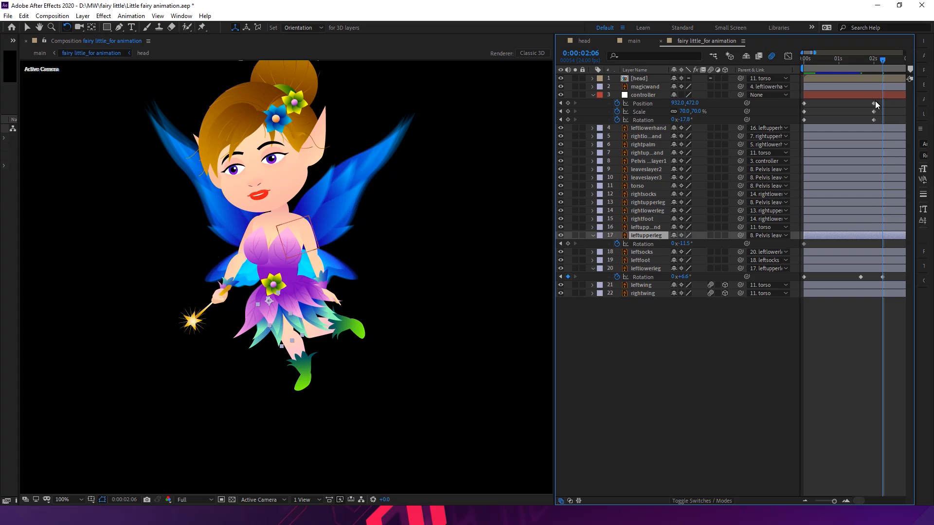
{"action": "left_click_drag", "start_coordinate": [874, 63], "coordinate": [875, 65]}
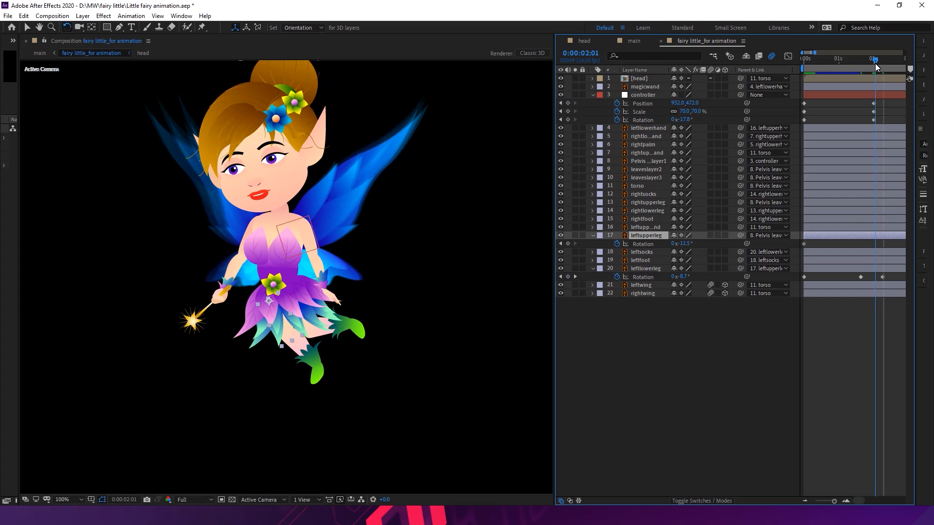
{"action": "left_click", "coordinate": [568, 243]}
Widen the timeline panel and rotate leftupperleg to about +6.9° at 0:00:02:12
{"action": "left_click_drag", "start_coordinate": [559, 273], "coordinate": [472, 275]}
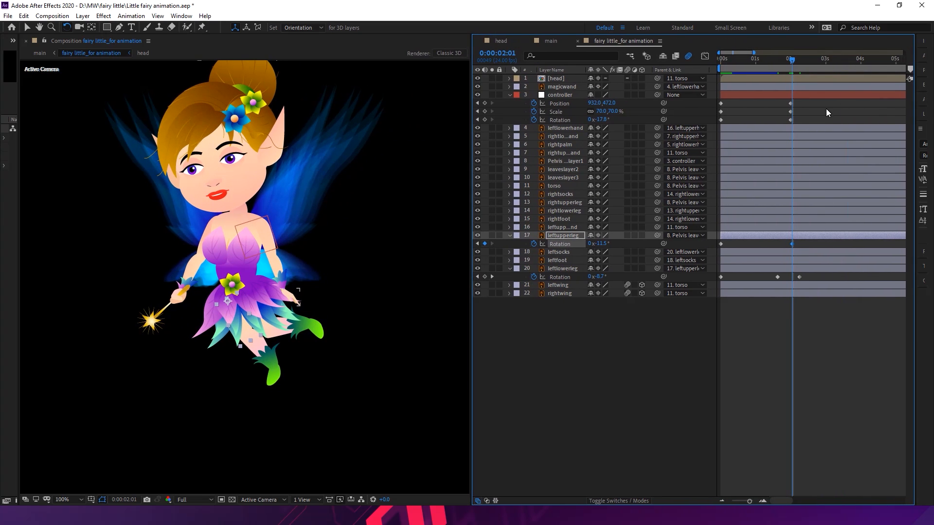
{"action": "left_click", "coordinate": [807, 61]}
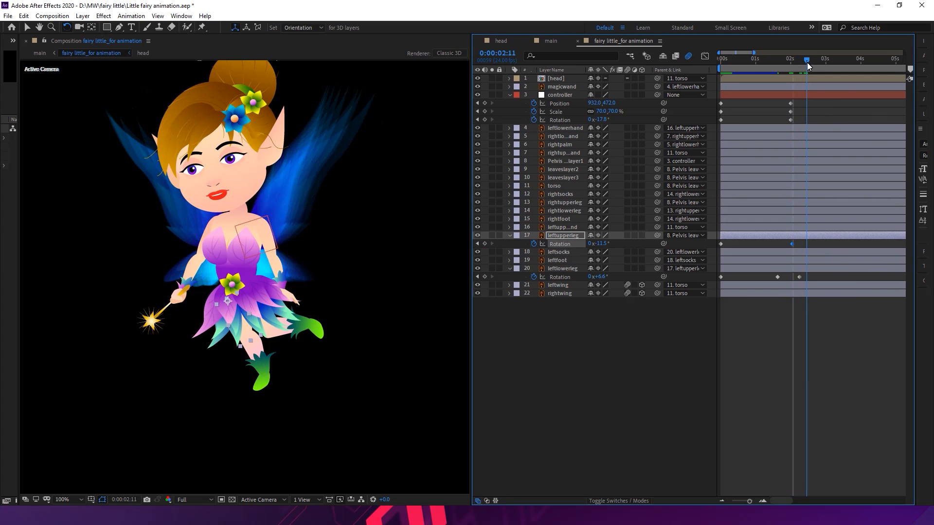
{"action": "left_click", "coordinate": [807, 63]}
{"action": "left_click_drag", "start_coordinate": [244, 329], "coordinate": [236, 335]}
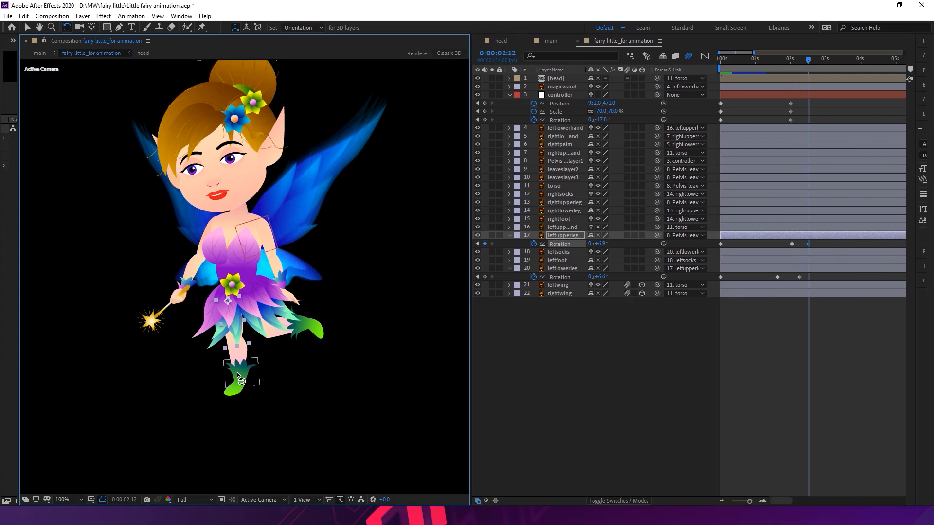
Rotate leftlowerleg slightly back at 0:00:02:12 to keyframe it, and preview the leg motion from 0:00:00:00
{"action": "left_click_drag", "start_coordinate": [241, 358], "coordinate": [246, 361]}
{"action": "left_click_drag", "start_coordinate": [808, 60], "coordinate": [720, 76]}
{"action": "key", "text": "space"}
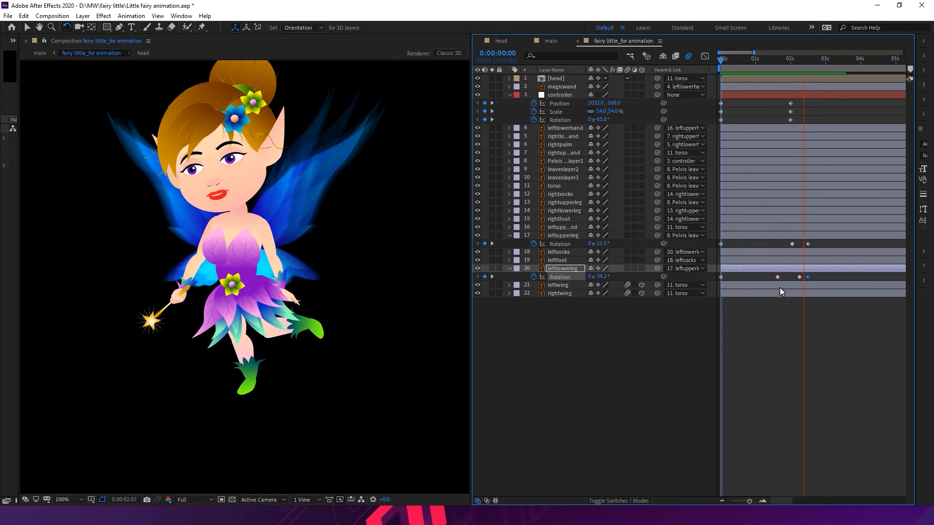
Move leftupperleg's last Rotation keyframe a few frames earlier and preview the leg motion from 0:00:01:13
{"action": "left_click_drag", "start_coordinate": [757, 65], "coordinate": [792, 83]}
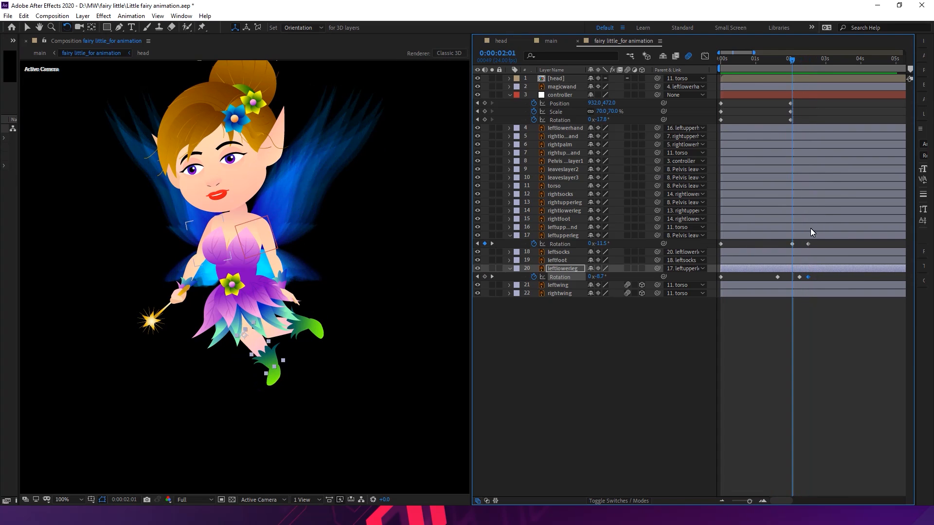
{"action": "left_click_drag", "start_coordinate": [809, 245], "coordinate": [807, 244]}
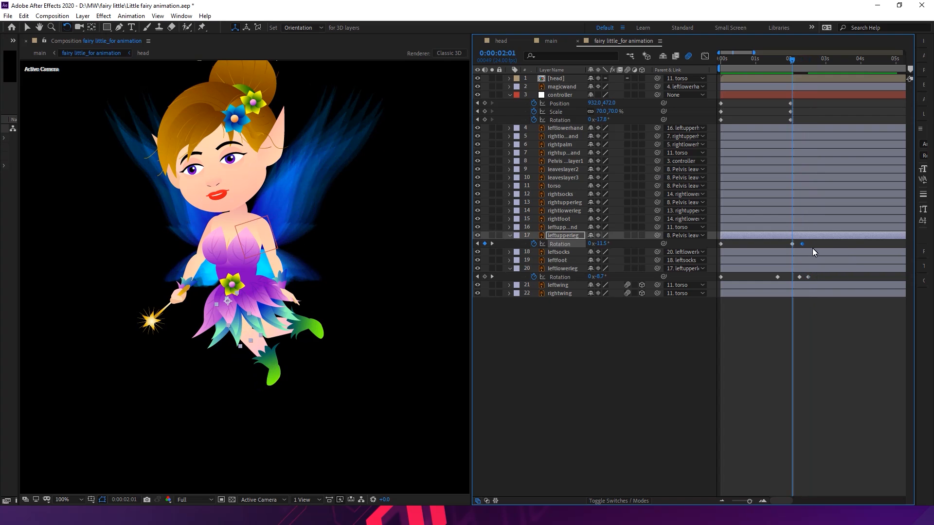
{"action": "left_click_drag", "start_coordinate": [807, 60], "coordinate": [774, 71]}
{"action": "key", "text": "space"}
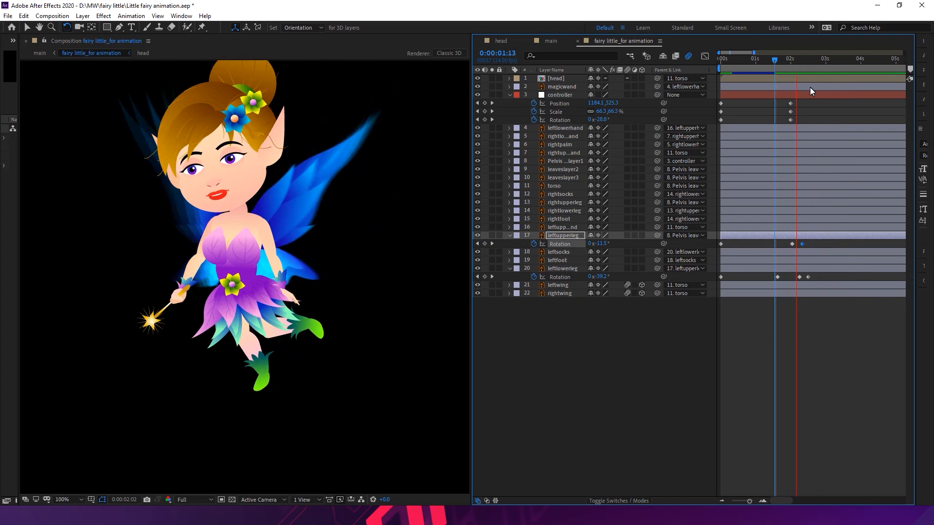
Reveal rightlowerleg's Rotation and add a keyframe at 0:00:02:01, holding its current angle
{"action": "left_click_drag", "start_coordinate": [812, 60], "coordinate": [793, 73]}
{"action": "left_click", "coordinate": [553, 212]}
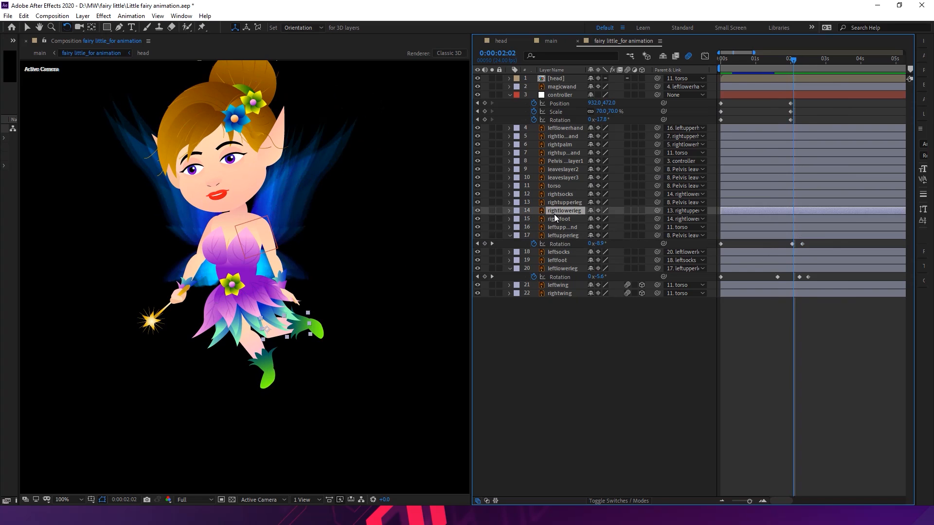
{"action": "key", "text": "r"}
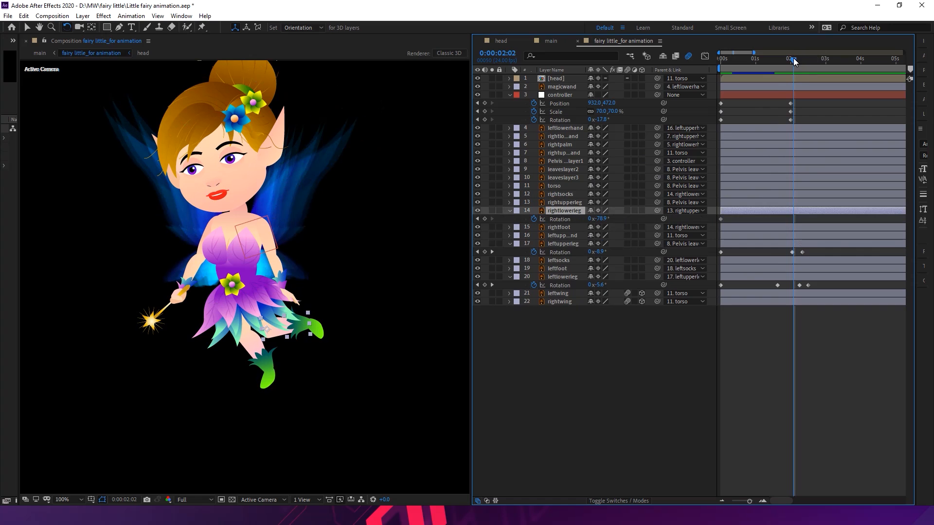
{"action": "left_click_drag", "start_coordinate": [794, 61], "coordinate": [793, 63]}
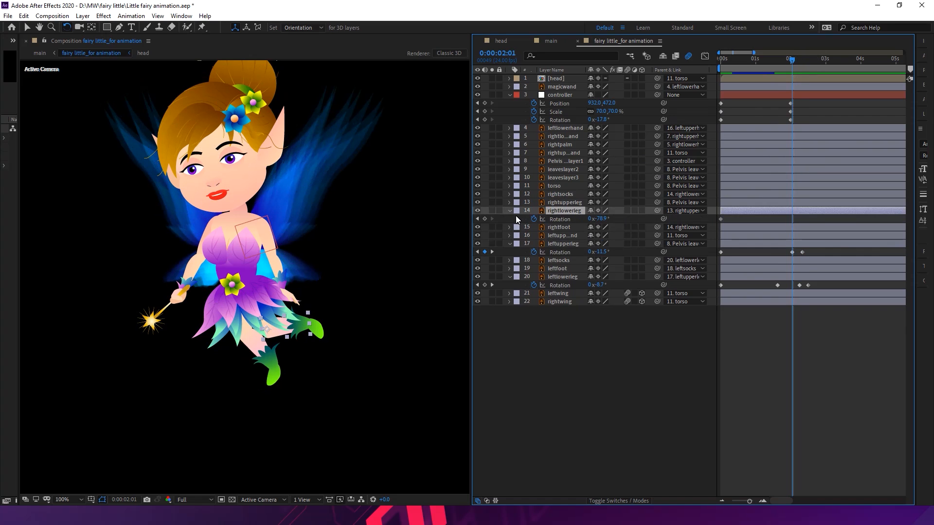
{"action": "left_click", "coordinate": [485, 219]}
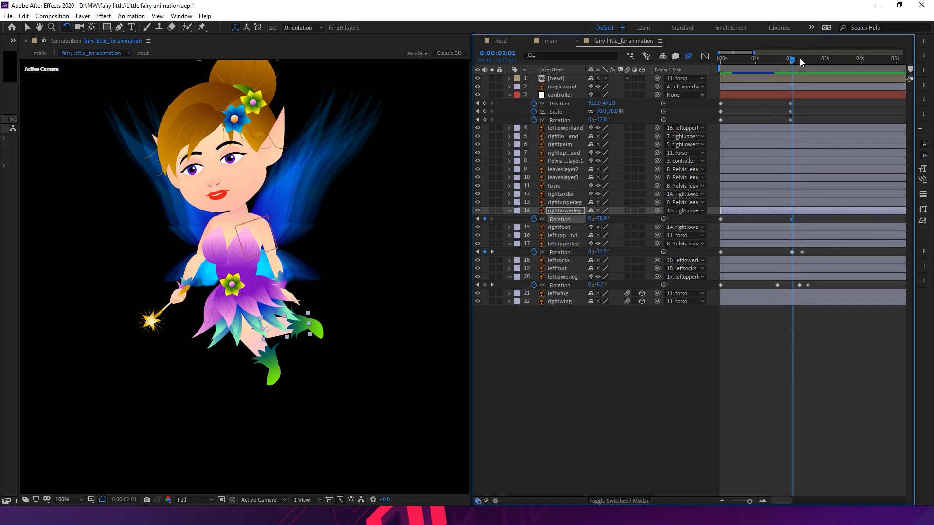
Try rotating rightlowerleg at 0:00:02:09, and undo that change together with its Rotation keyframe at 0:00:02:01
{"action": "left_click_drag", "start_coordinate": [793, 63], "coordinate": [804, 68]}
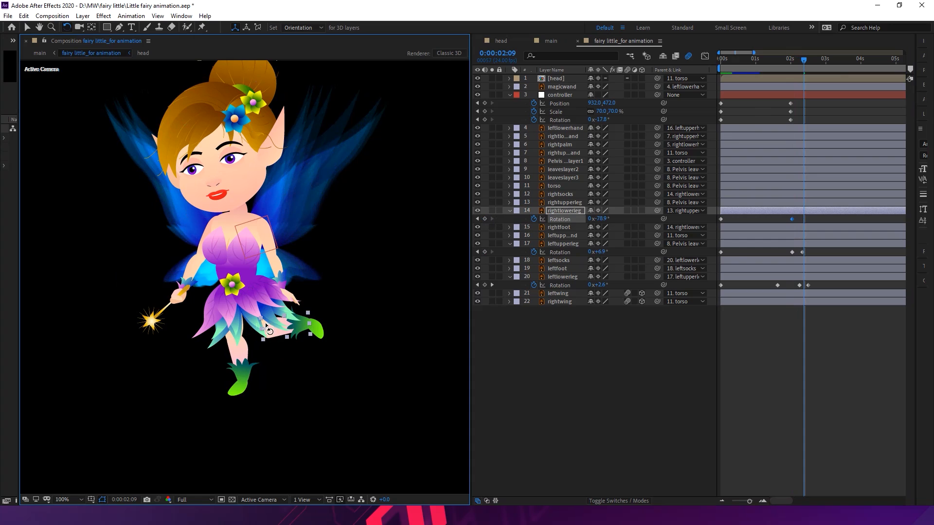
{"action": "left_click", "coordinate": [802, 217]}
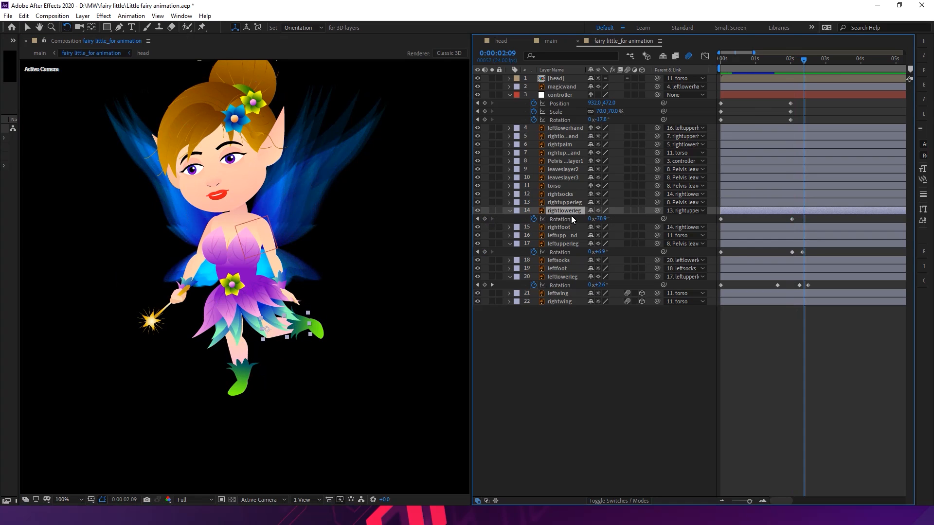
{"action": "left_click_drag", "start_coordinate": [603, 223], "coordinate": [615, 227]}
{"action": "key", "text": "ctrl+z"}
{"action": "key", "text": "ctrl+z"}
Keyframe rightupperleg's current Rotation at 0:00:02:01 and rotate it to about +54° at 0:00:02:10
{"action": "left_click", "coordinate": [571, 203]}
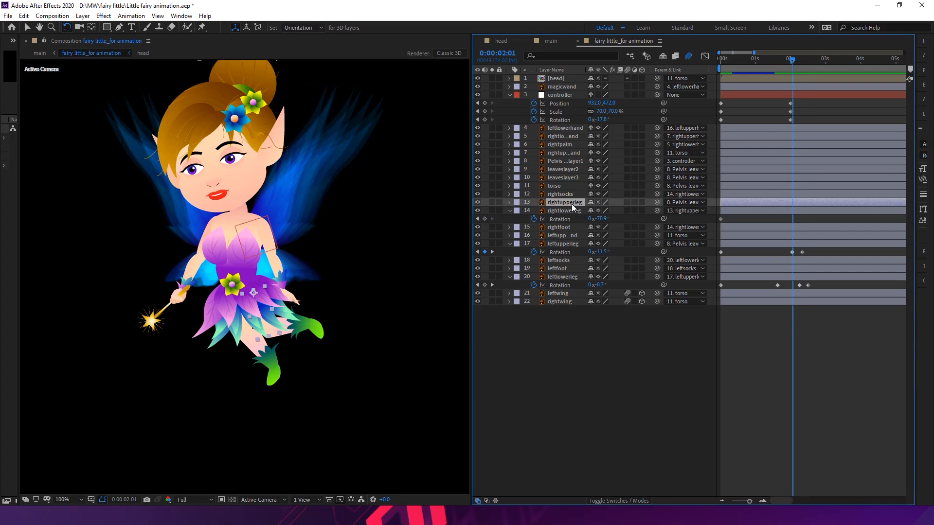
{"action": "key", "text": "r"}
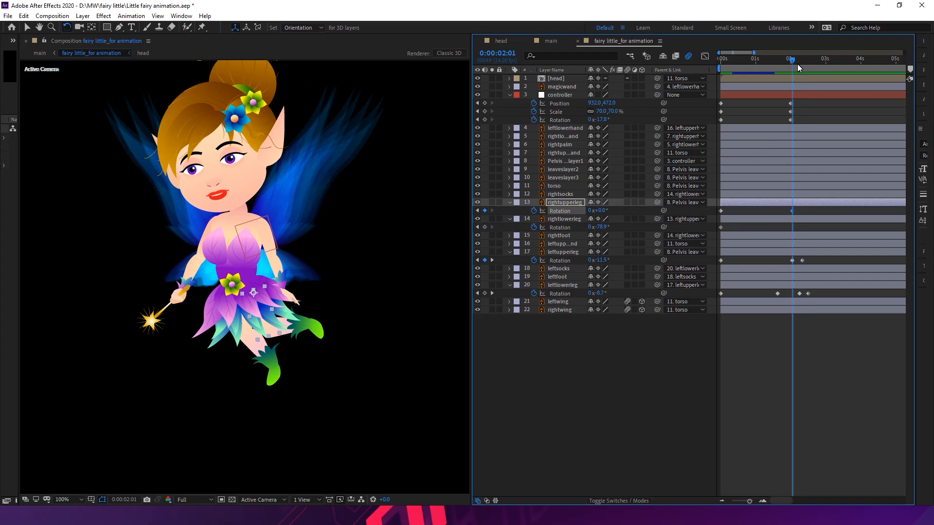
{"action": "left_click_drag", "start_coordinate": [800, 66], "coordinate": [807, 72]}
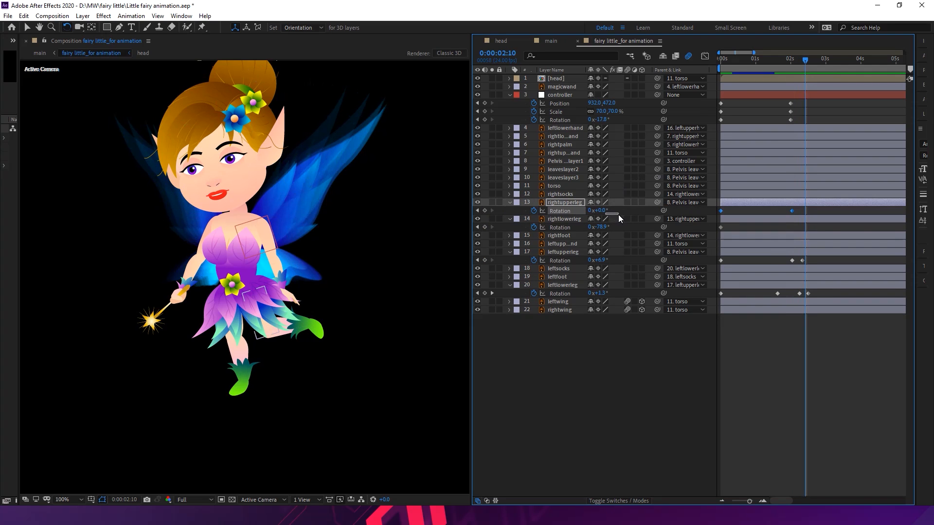
{"action": "left_click_drag", "start_coordinate": [620, 215], "coordinate": [640, 218]}
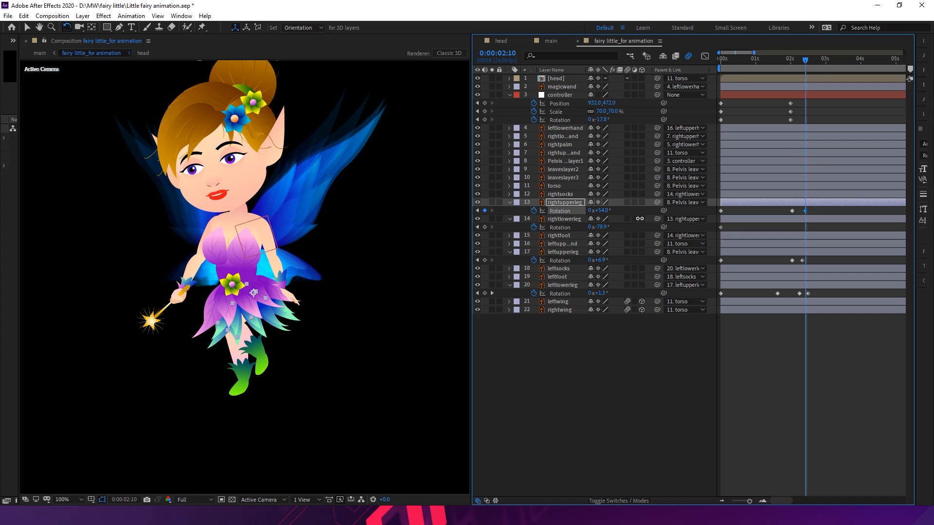
Preview the fly-in and the right leg's swing from 0:00:00:00
{"action": "left_click_drag", "start_coordinate": [772, 65], "coordinate": [725, 78]}
{"action": "key", "text": "comma"}
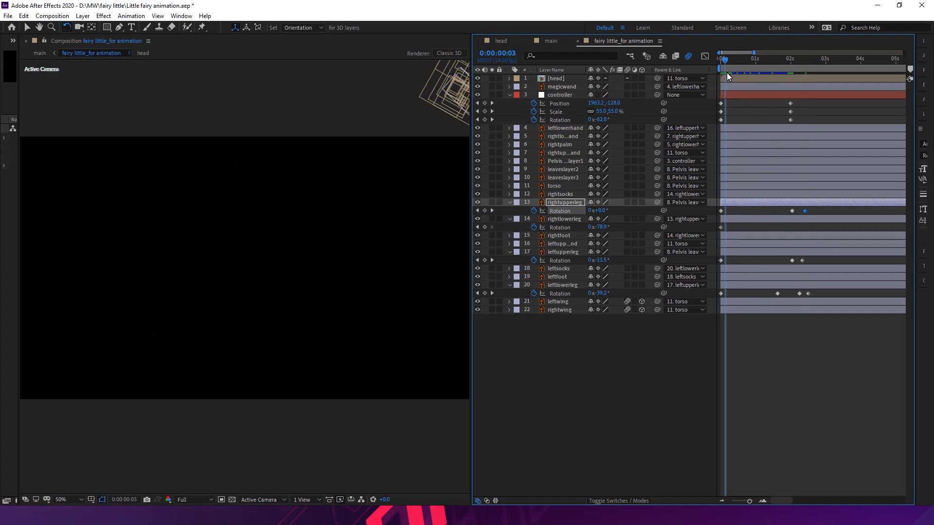
{"action": "left_click_drag", "start_coordinate": [728, 56], "coordinate": [713, 64]}
{"action": "key", "text": "space"}
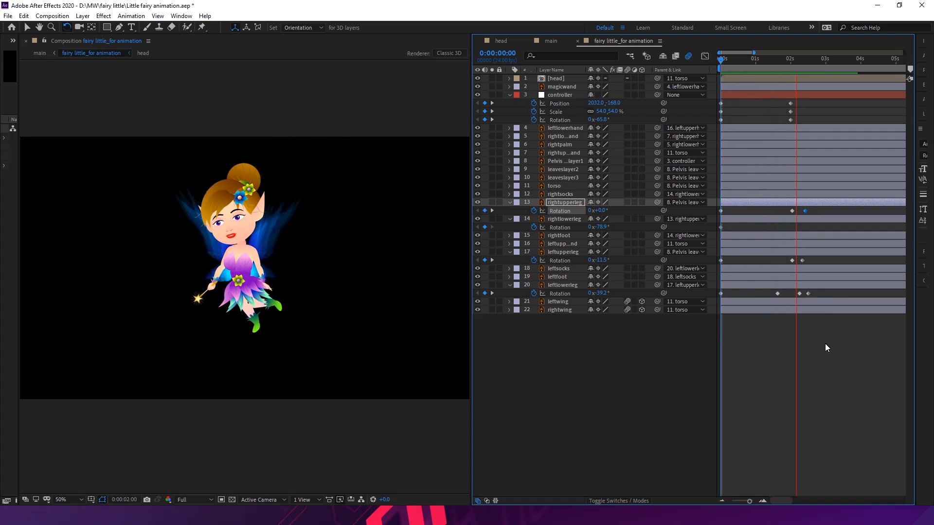
Shift the later Rotation keyframes of rightupperleg, leftupperleg and leftlowerleg about five frames earlier together, and preview from the start
{"action": "left_click", "coordinate": [792, 59]}
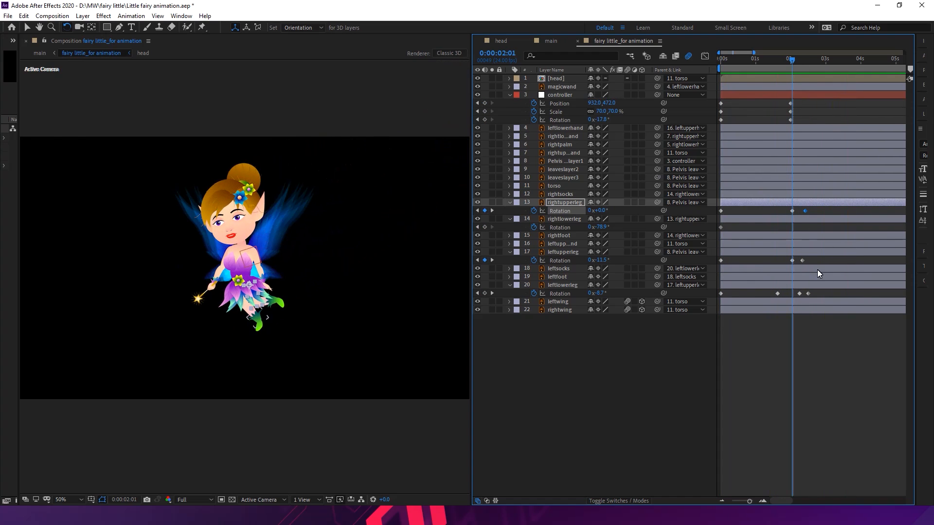
{"action": "left_click_drag", "start_coordinate": [820, 296], "coordinate": [776, 211]}
{"action": "left_click_drag", "start_coordinate": [801, 264], "coordinate": [795, 259]}
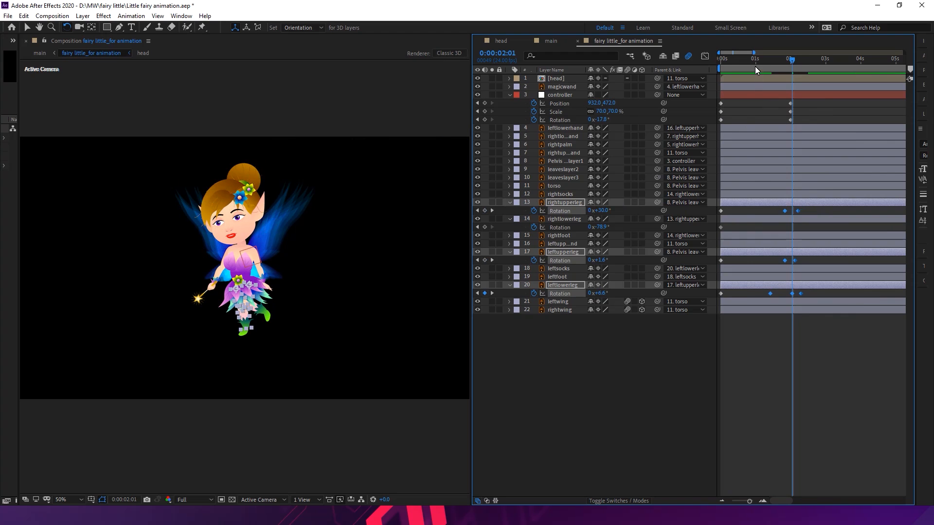
{"action": "left_click", "coordinate": [722, 58]}
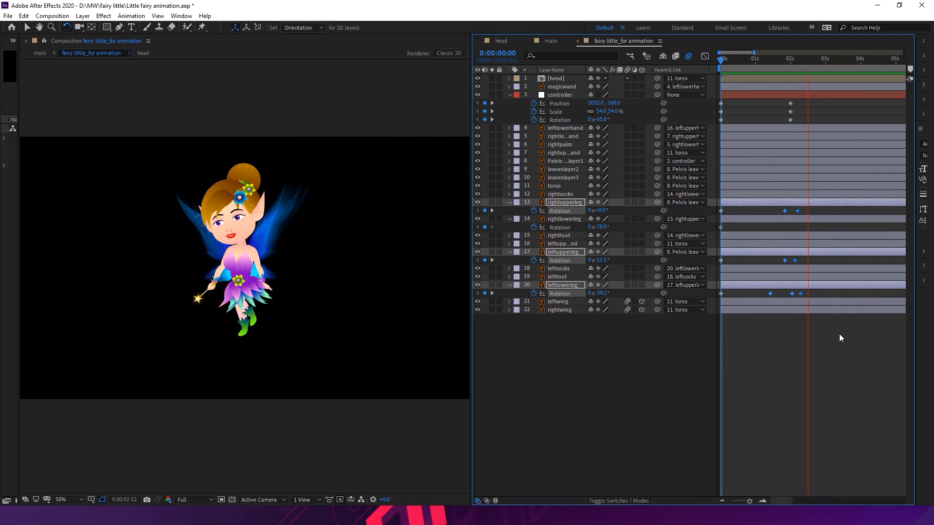
Move rightupperleg's last Rotation keyframe slightly later and preview the leg motion from 0:00:00:00
{"action": "left_click_drag", "start_coordinate": [818, 66], "coordinate": [813, 67]}
{"action": "left_click", "coordinate": [800, 212]}
{"action": "left_click", "coordinate": [800, 212]}
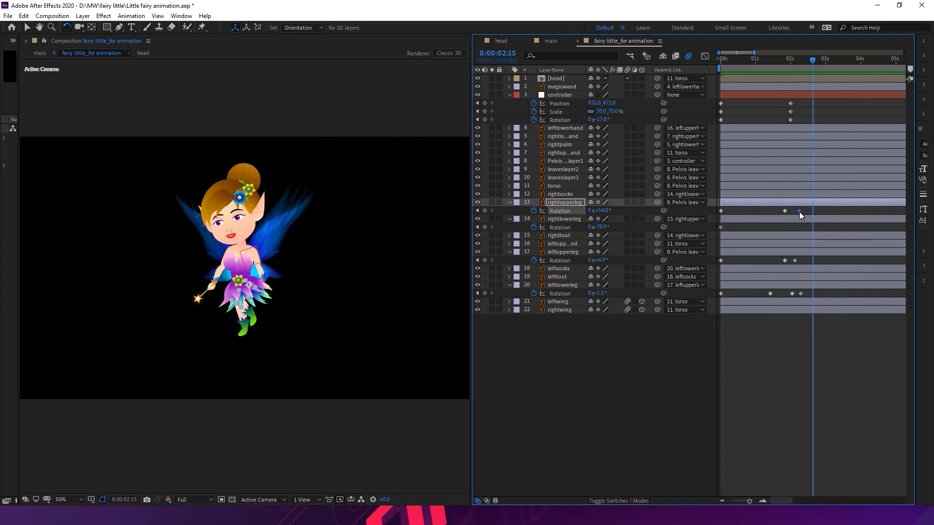
{"action": "left_click", "coordinate": [806, 58]}
{"action": "left_click_drag", "start_coordinate": [781, 69], "coordinate": [690, 80]}
{"action": "key", "text": "space"}
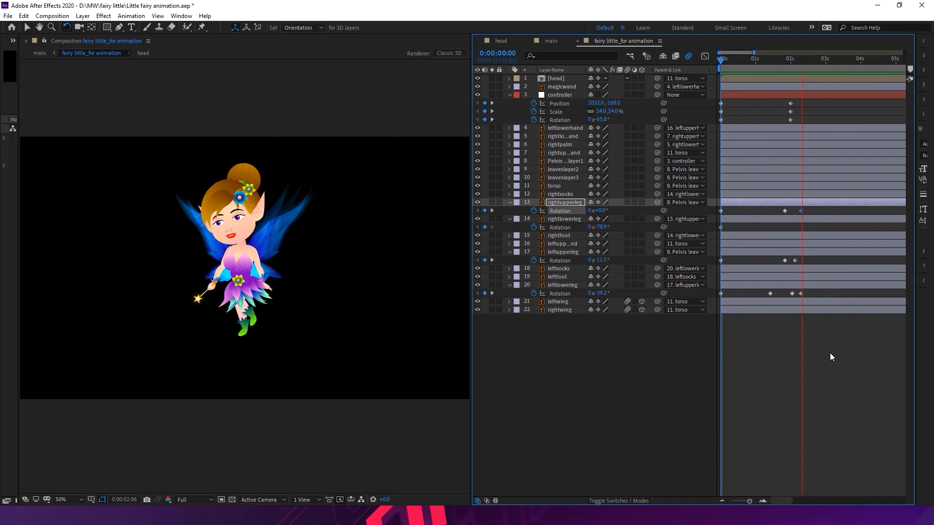
Try rotating rightlowerhand outward in the composition at 0:00:02:05
{"action": "left_click_drag", "start_coordinate": [752, 62], "coordinate": [798, 86]}
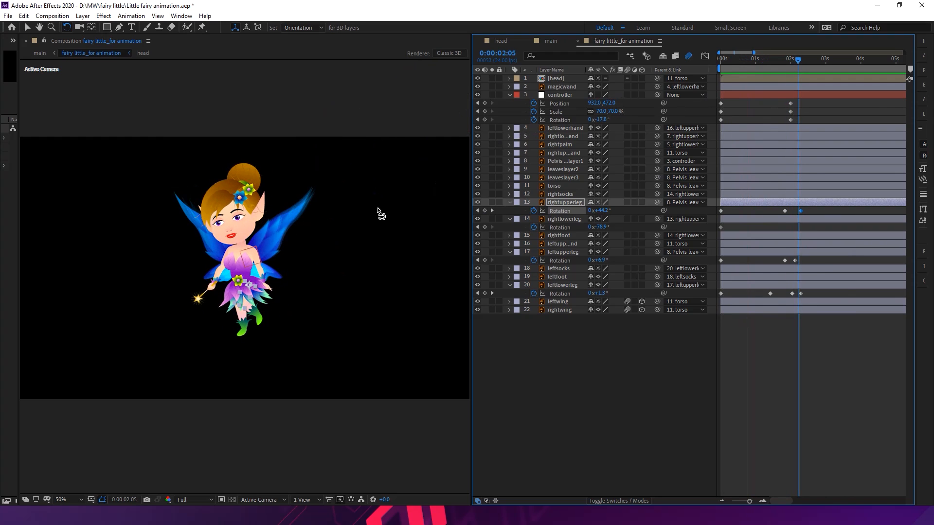
{"action": "key", "text": "h"}
{"action": "left_click_drag", "start_coordinate": [378, 221], "coordinate": [307, 244]}
{"action": "key", "text": "w"}
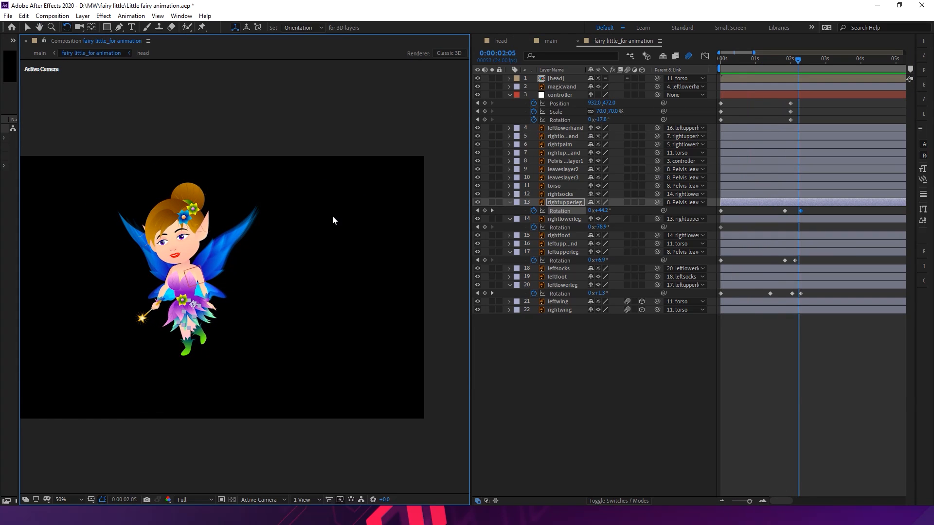
{"action": "key", "text": "slash"}
{"action": "key", "text": "space"}
{"action": "left_click_drag", "start_coordinate": [302, 244], "coordinate": [348, 247]}
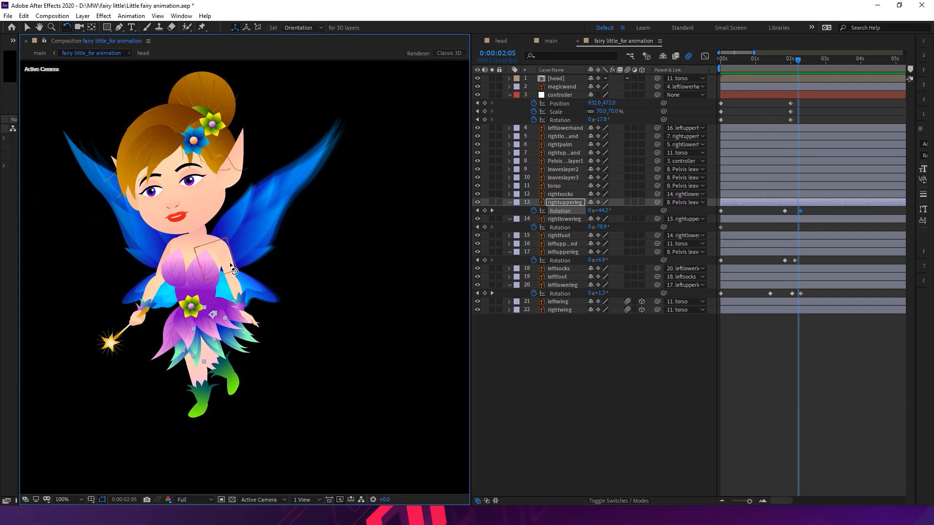
{"action": "left_click", "coordinate": [234, 287]}
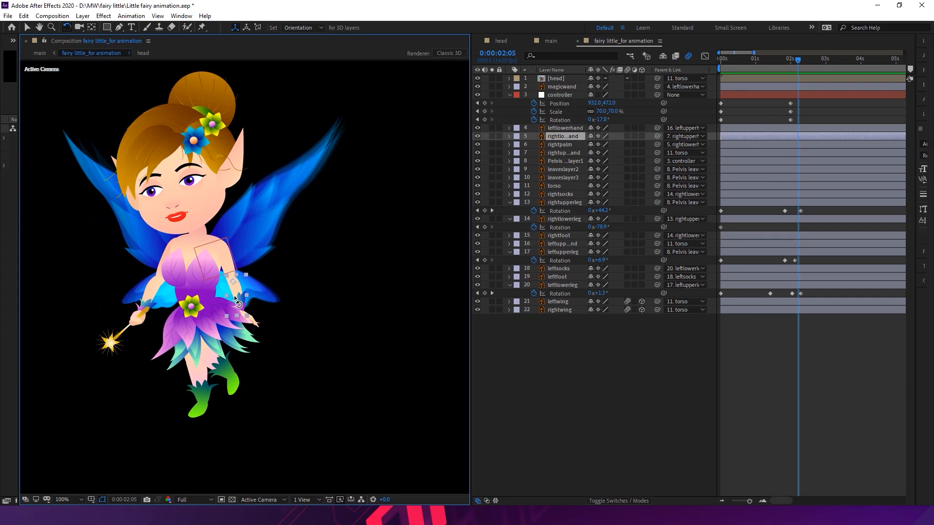
{"action": "left_click_drag", "start_coordinate": [235, 301], "coordinate": [262, 315]}
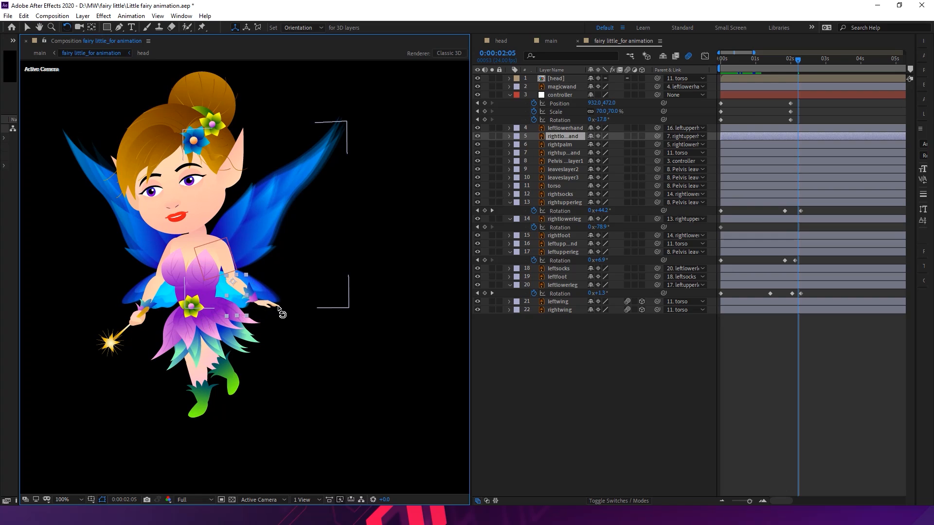
{"action": "key", "text": "ctrl+z"}
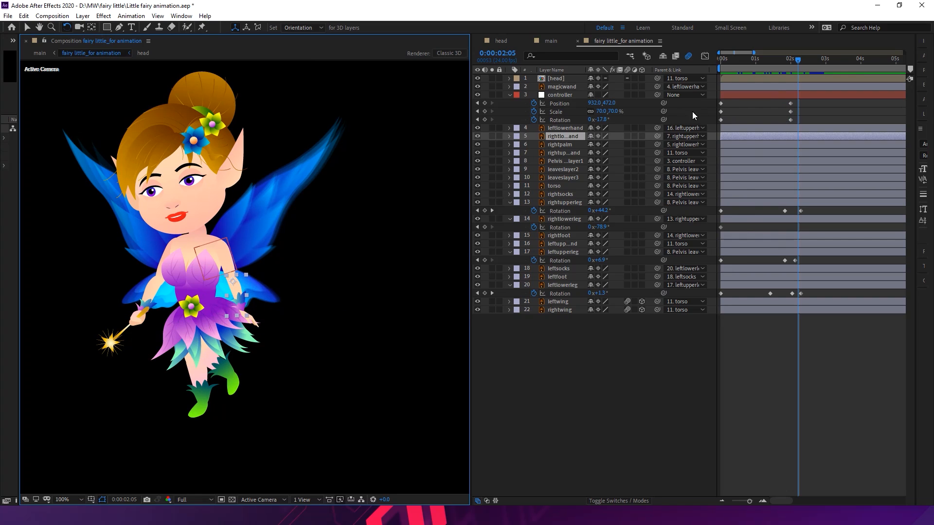
Reveal rightlowerhand's Rotation and add a keyframe at 0:00:01:22, holding its current angle
{"action": "left_click", "coordinate": [561, 136]}
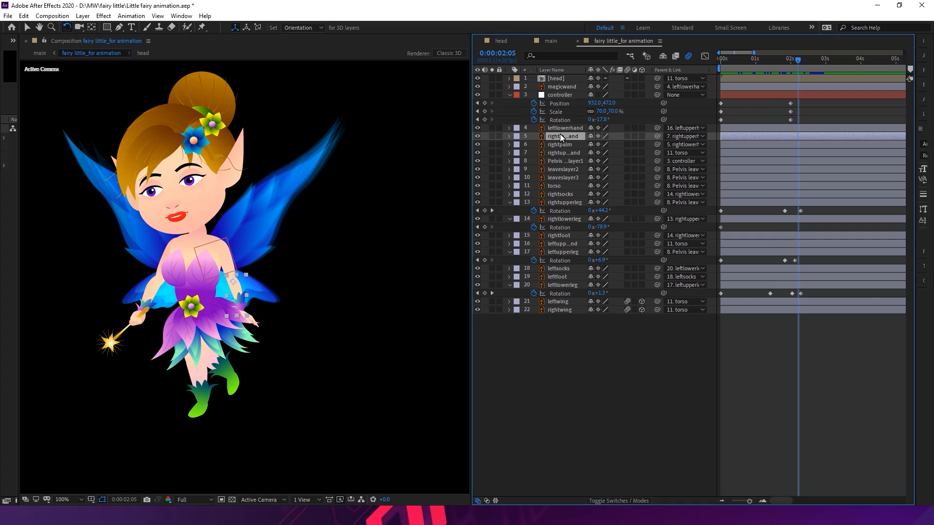
{"action": "key", "text": "r"}
{"action": "left_click_drag", "start_coordinate": [797, 60], "coordinate": [791, 60]}
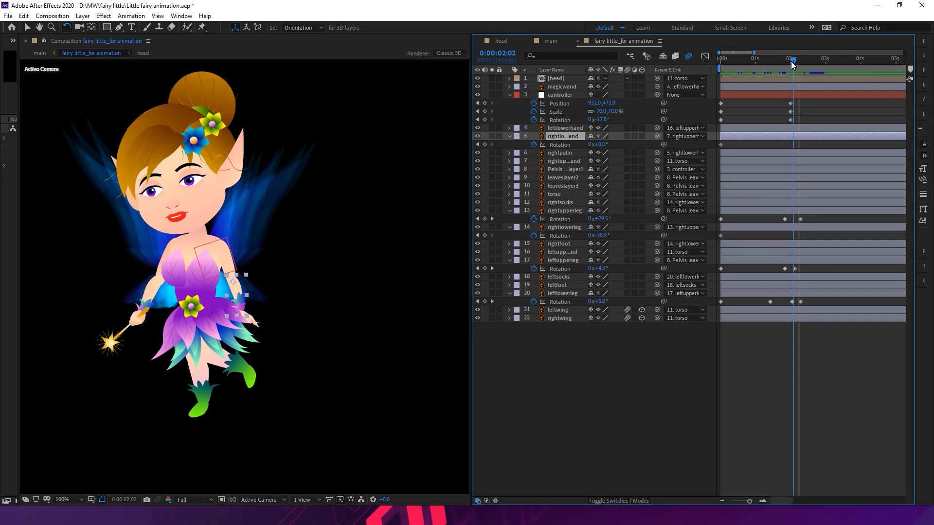
{"action": "key", "text": "Page_Up"}
{"action": "key", "text": "Page_Up"}
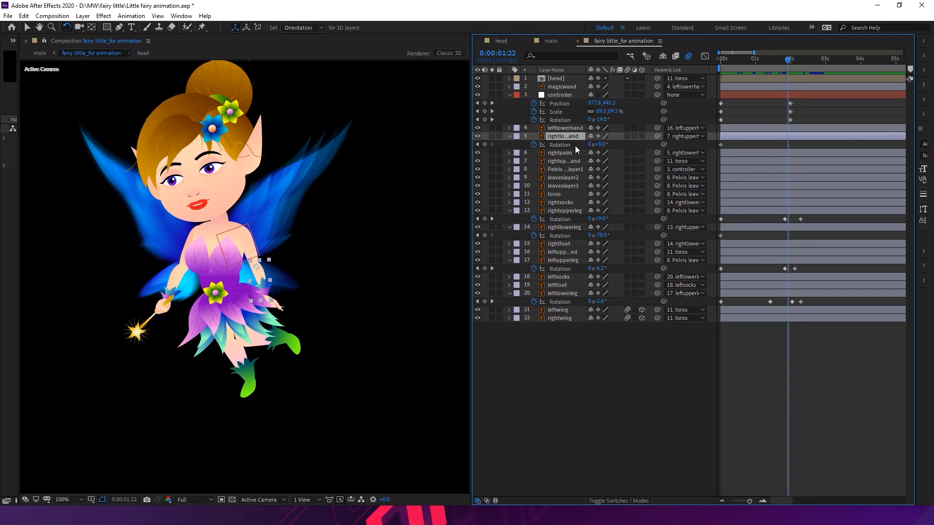
{"action": "left_click", "coordinate": [484, 144]}
Rotate rightlowerhand to about -23.3° at 0:00:02:09 and preview the arm motion
{"action": "left_click_drag", "start_coordinate": [791, 61], "coordinate": [804, 62]}
{"action": "left_click_drag", "start_coordinate": [240, 296], "coordinate": [251, 296]}
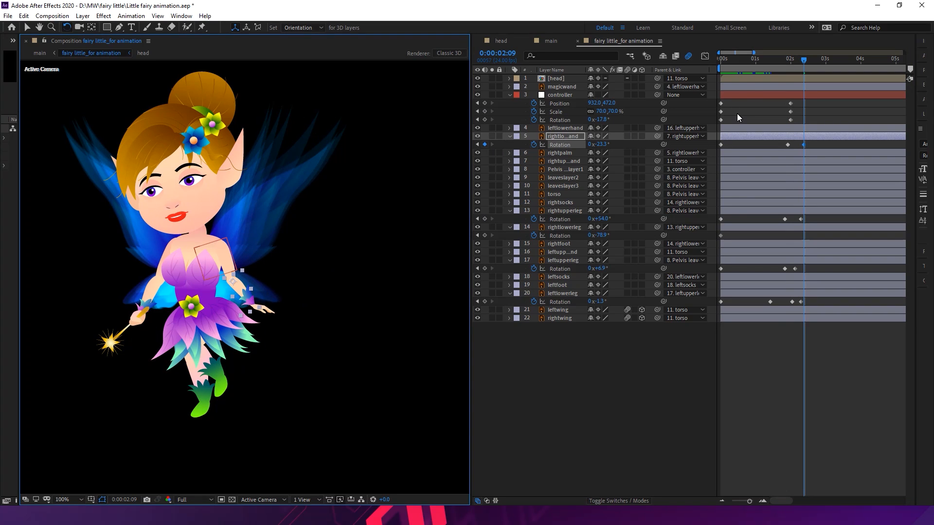
{"action": "left_click_drag", "start_coordinate": [784, 61], "coordinate": [720, 80]}
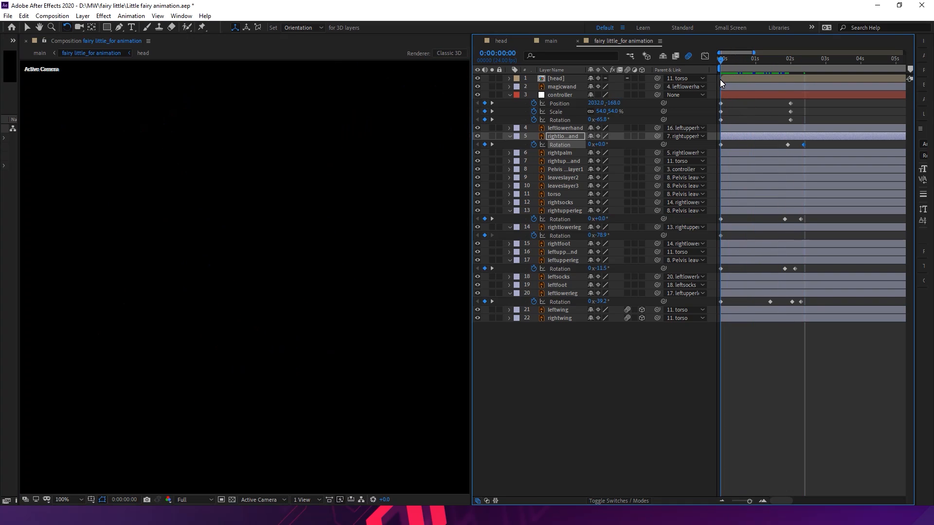
{"action": "key", "text": "space"}
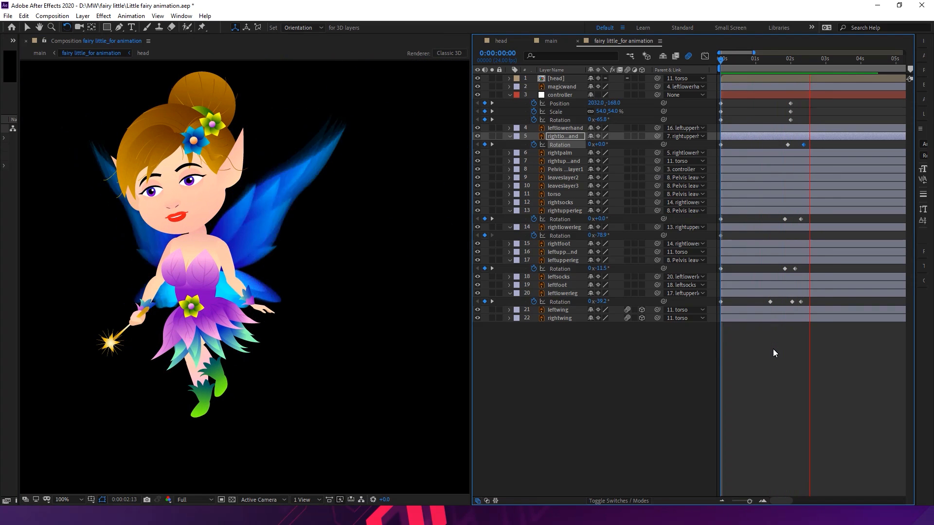
{"action": "left_click_drag", "start_coordinate": [765, 60], "coordinate": [739, 74]}
{"action": "key", "text": "space"}
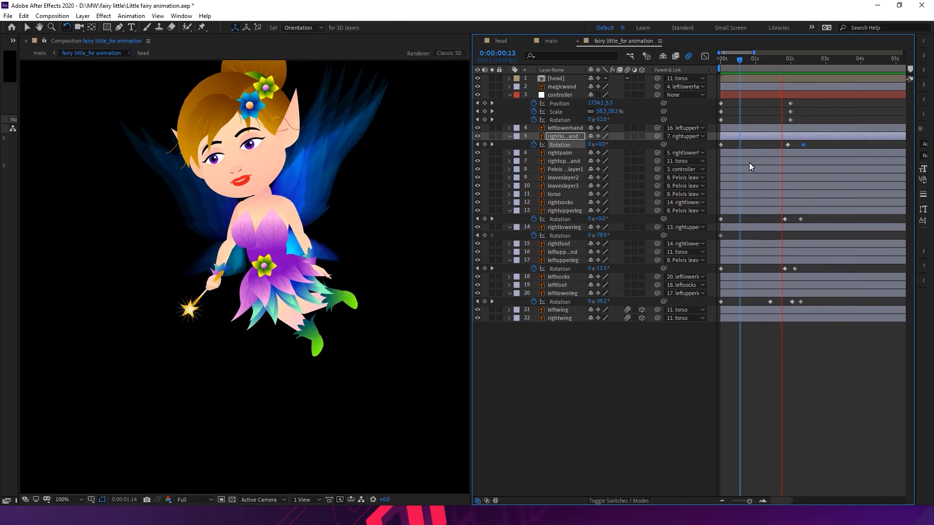
Move rightlowerhand's last two Rotation keyframes earlier so its swing starts at 0:00:01:18, and preview the motion
{"action": "left_click", "coordinate": [773, 60]}
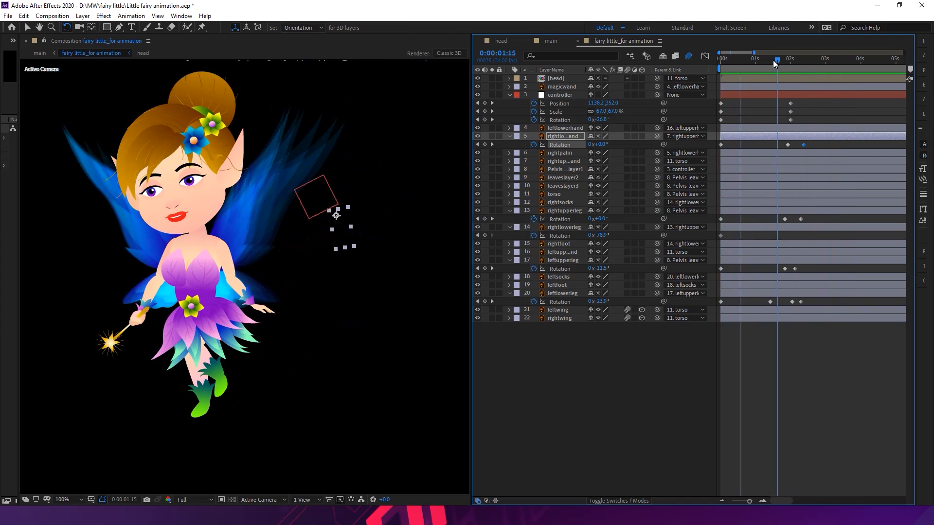
{"action": "left_click_drag", "start_coordinate": [808, 143], "coordinate": [777, 146]}
{"action": "key", "text": "space"}
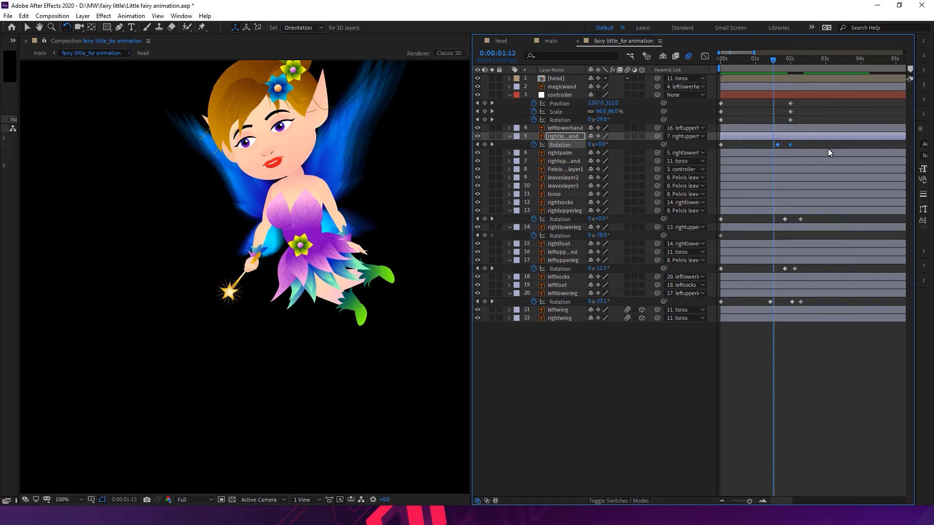
{"action": "left_click_drag", "start_coordinate": [781, 63], "coordinate": [785, 66]}
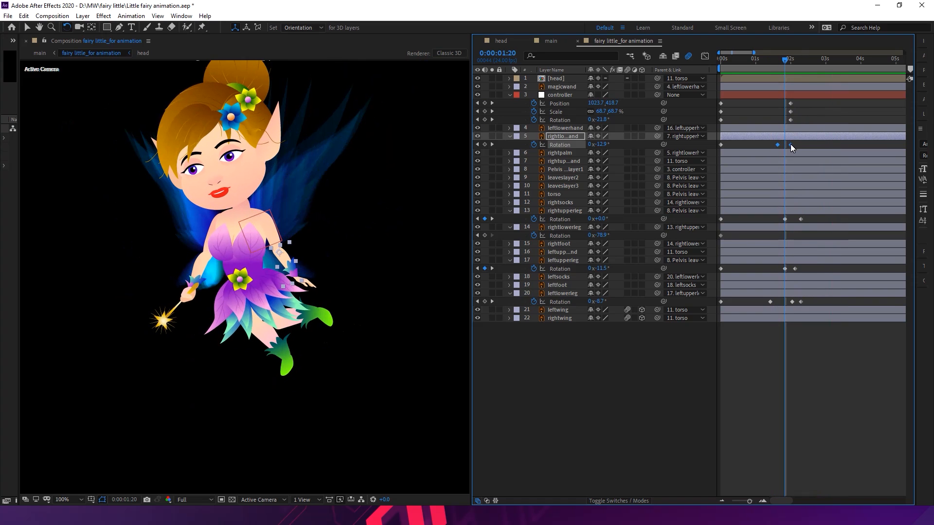
{"action": "left_click_drag", "start_coordinate": [791, 144], "coordinate": [794, 144]}
{"action": "key", "text": "space"}
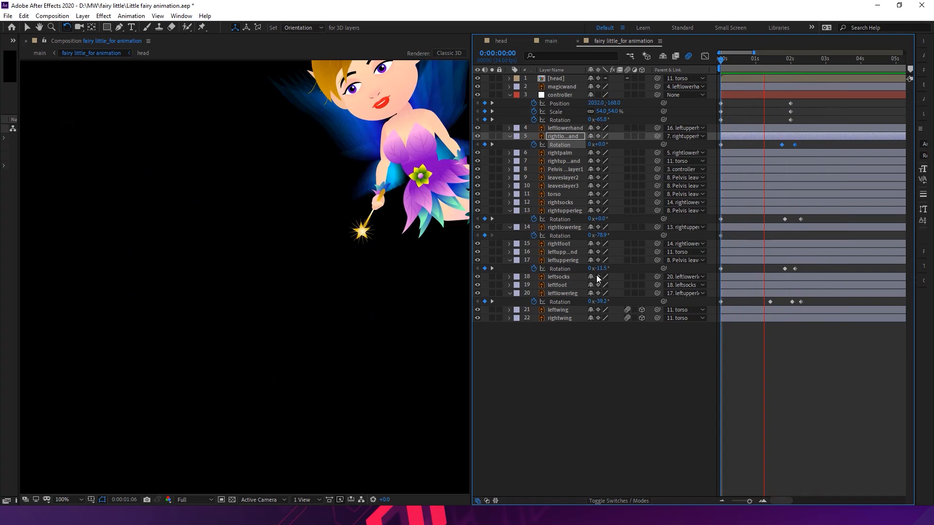
{"action": "key", "text": "space"}
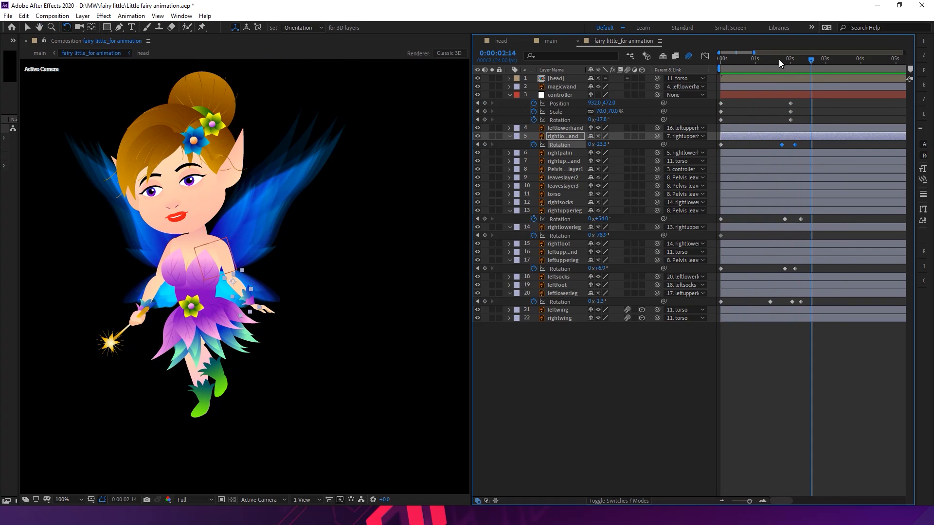
Reveal leftlowerhand's Rotation and add a keyframe at 0:00:01:18, holding its current angle
{"action": "left_click_drag", "start_coordinate": [778, 59], "coordinate": [794, 71]}
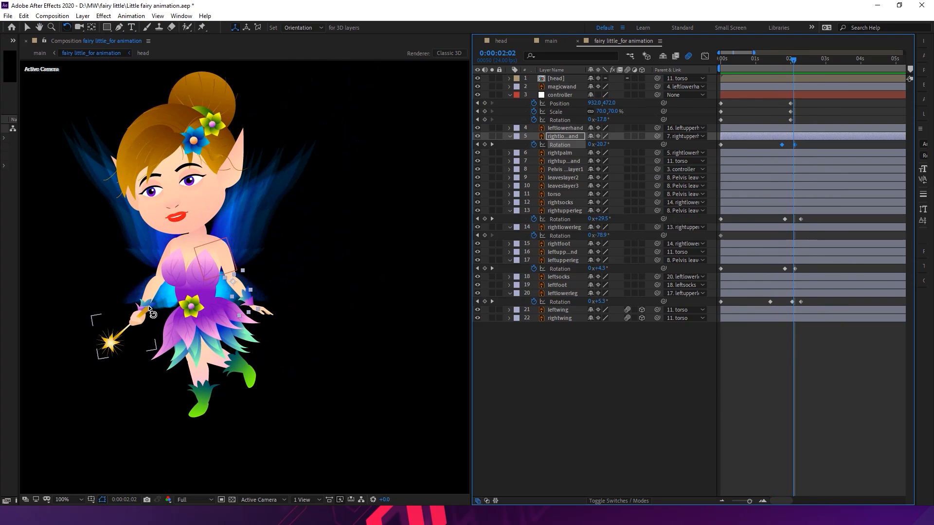
{"action": "left_click", "coordinate": [174, 291]}
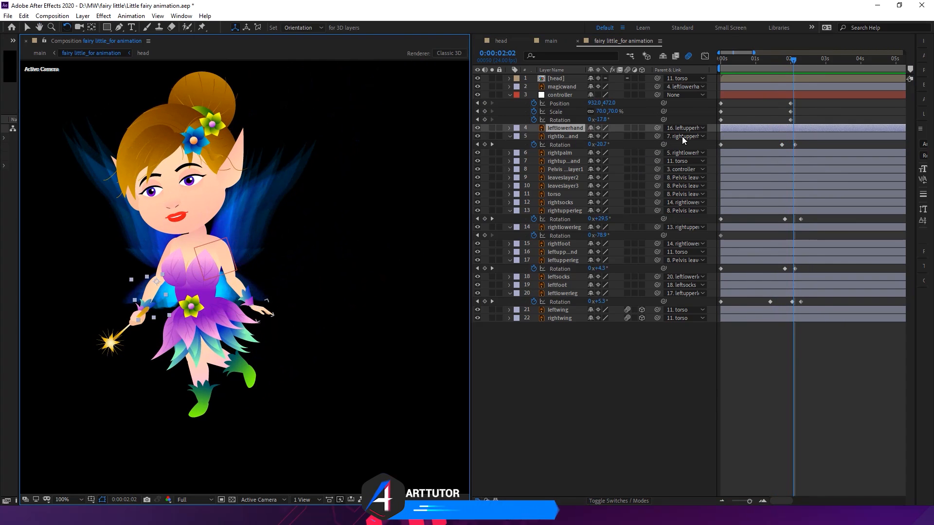
{"action": "left_click", "coordinate": [737, 128]}
{"action": "key", "text": "r"}
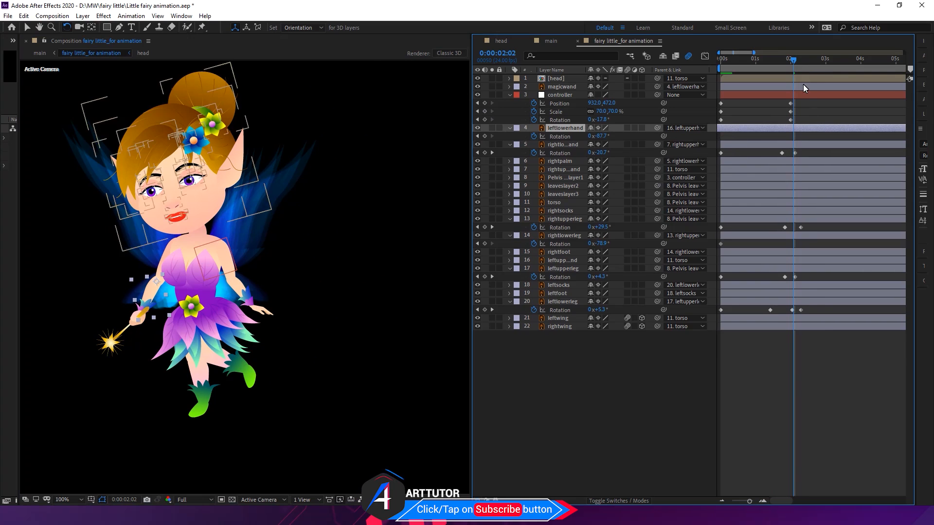
{"action": "left_click_drag", "start_coordinate": [790, 61], "coordinate": [783, 61]}
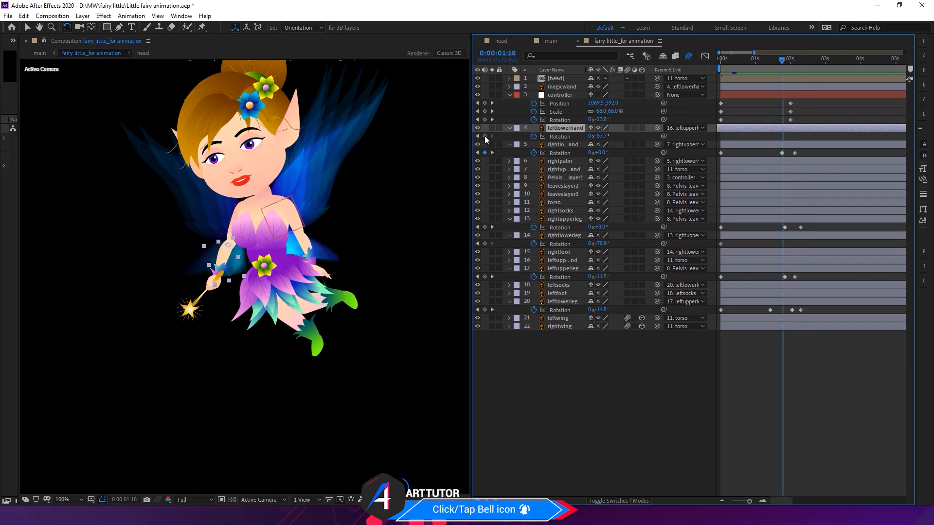
{"action": "left_click", "coordinate": [533, 136]}
Rotate leftlowerhand outward to about -65.1° at 0:00:02:03 so the wand arm swings out
{"action": "left_click", "coordinate": [799, 60]}
{"action": "left_click_drag", "start_coordinate": [799, 60], "coordinate": [794, 61]}
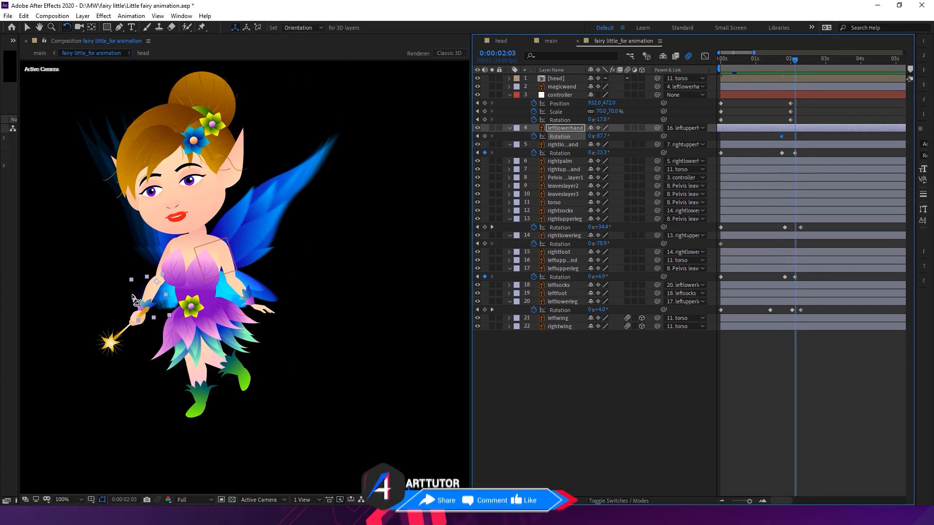
{"action": "left_click_drag", "start_coordinate": [151, 301], "coordinate": [145, 302]}
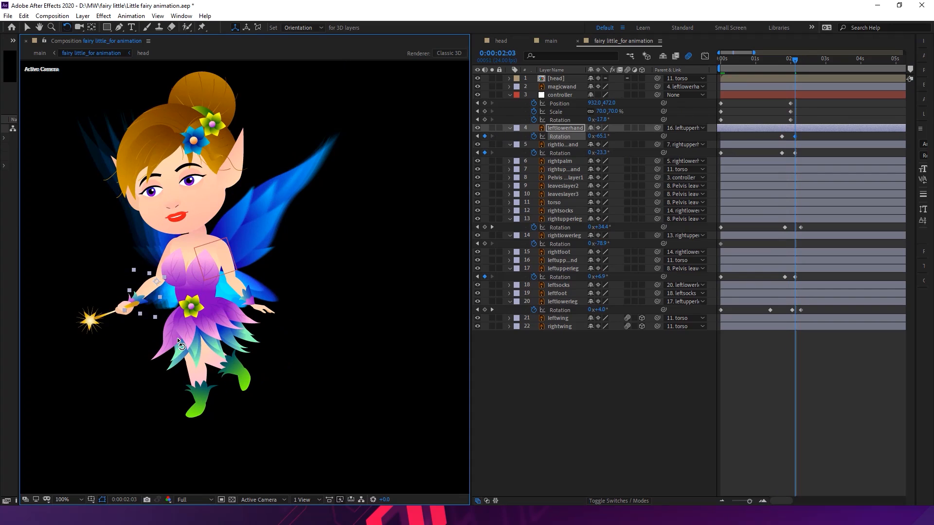
{"action": "left_click", "coordinate": [285, 258]}
Reveal the head layer's Rotation, add a keyframe at 0:00:01:21 with its current angle, and play the motion
{"action": "left_click", "coordinate": [218, 193]}
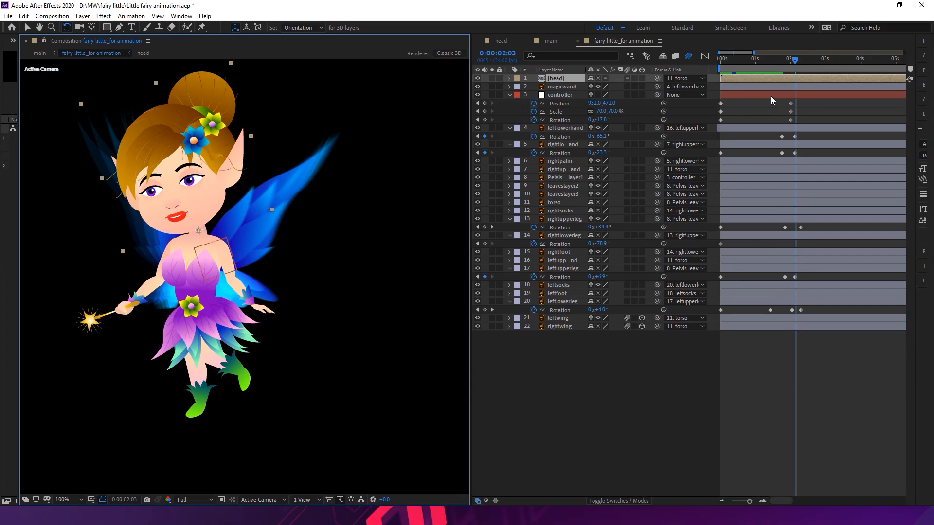
{"action": "key", "text": "r"}
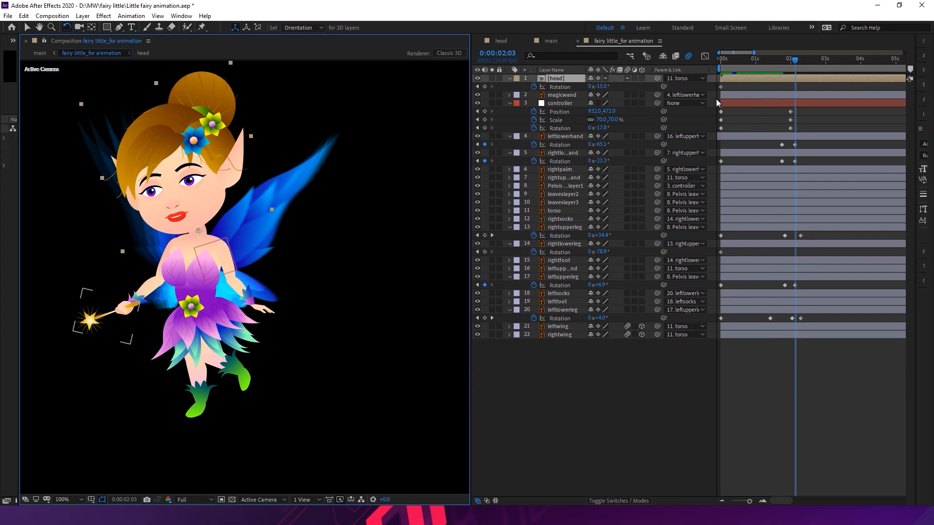
{"action": "mouse_move", "coordinate": [782, 56]}
{"action": "left_mouse_down"}
{"action": "mouse_move", "coordinate": [796, 68]}
{"action": "mouse_move", "coordinate": [786, 68]}
{"action": "left_mouse_up"}
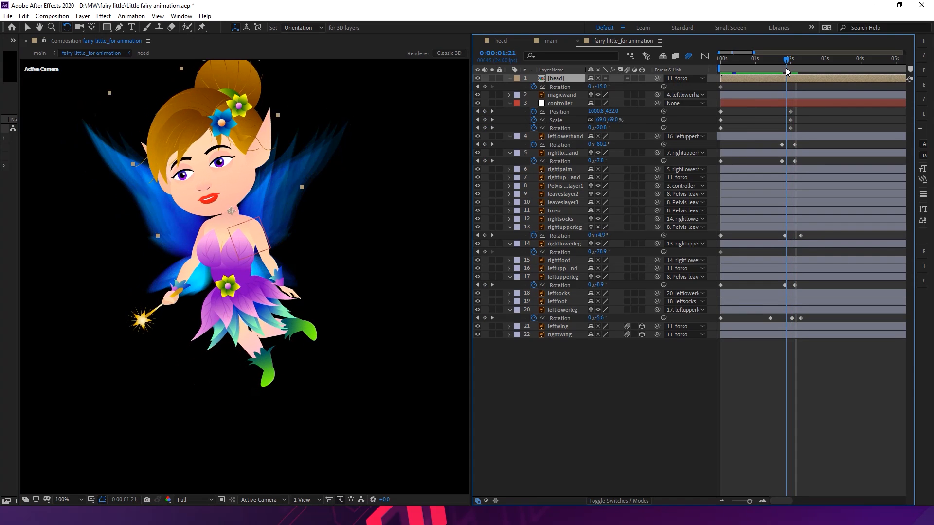
{"action": "left_click", "coordinate": [484, 87]}
{"action": "key", "text": "space"}
{"action": "key", "text": "space"}
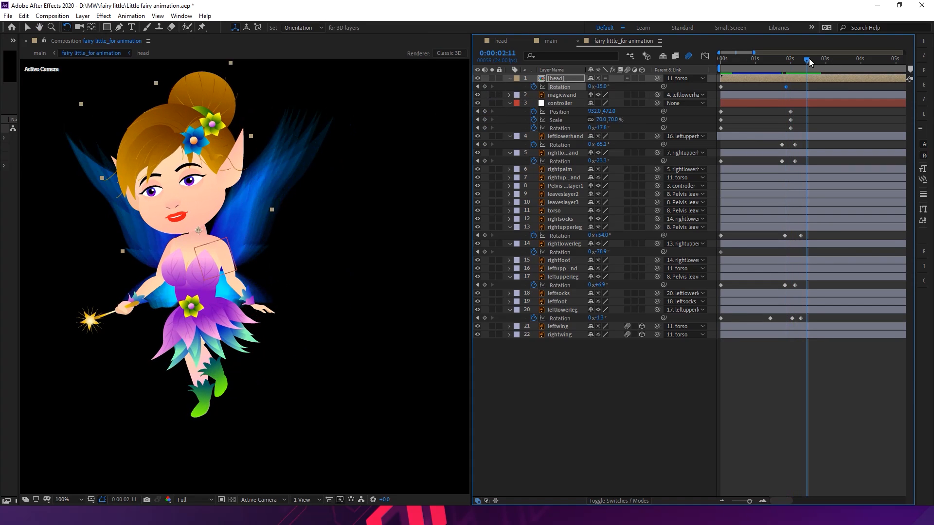
Rotate the head to 0° at 0:00:02:09 and preview the fly-in from the start
{"action": "left_click_drag", "start_coordinate": [807, 60], "coordinate": [806, 62]}
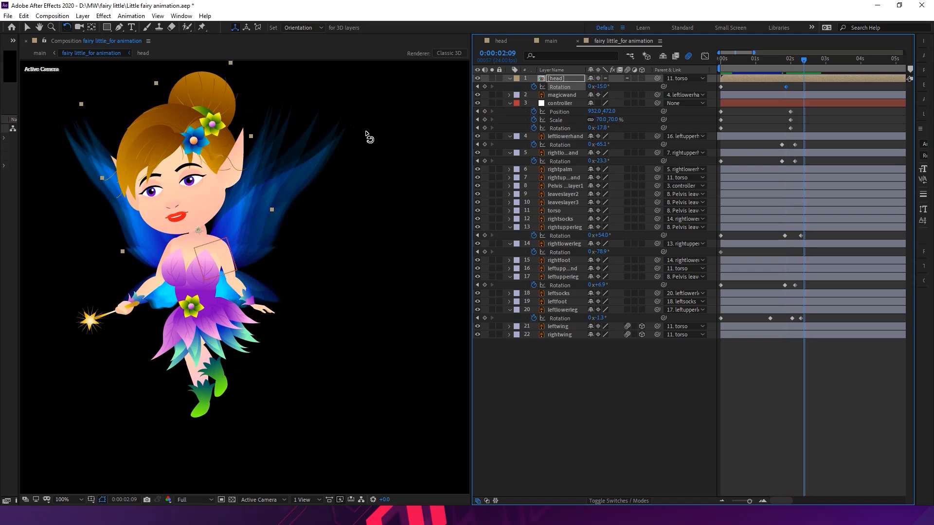
{"action": "left_click_drag", "start_coordinate": [226, 140], "coordinate": [242, 146]}
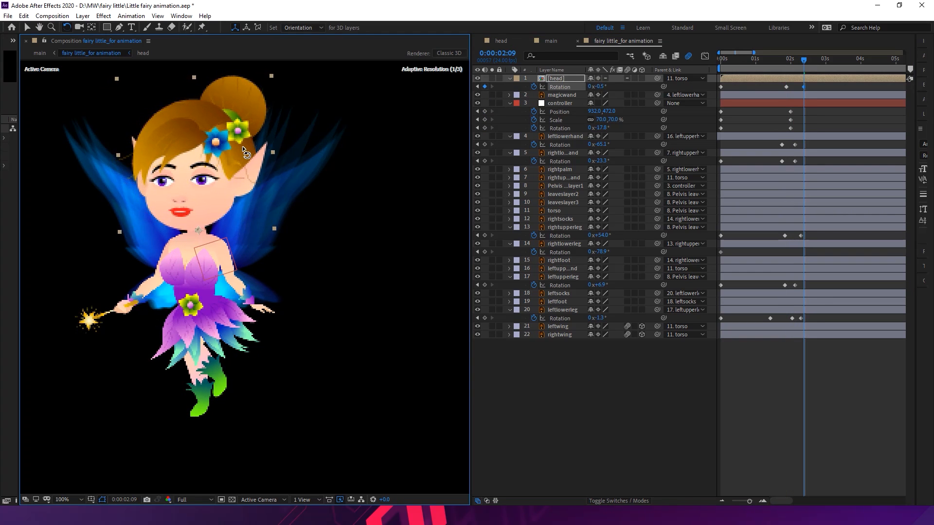
{"action": "left_click_drag", "start_coordinate": [804, 62], "coordinate": [707, 78]}
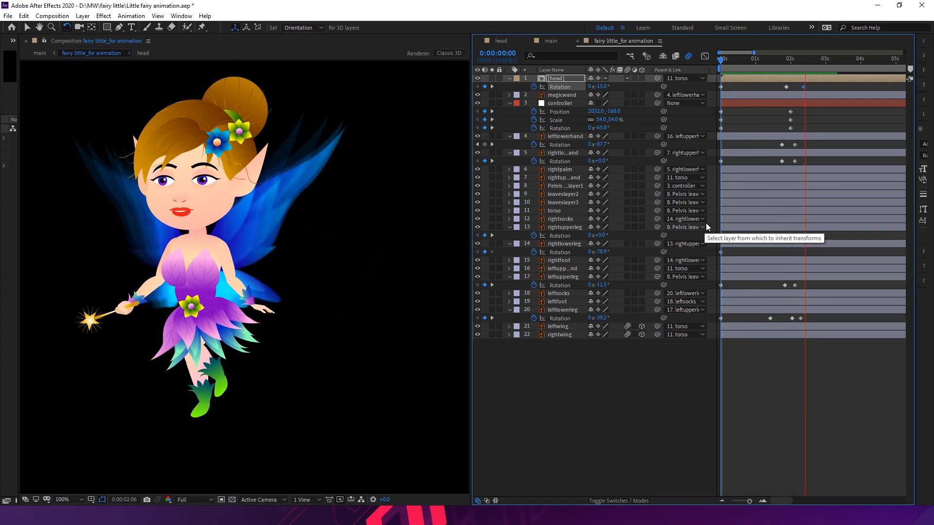
{"action": "left_click_drag", "start_coordinate": [753, 60], "coordinate": [718, 76]}
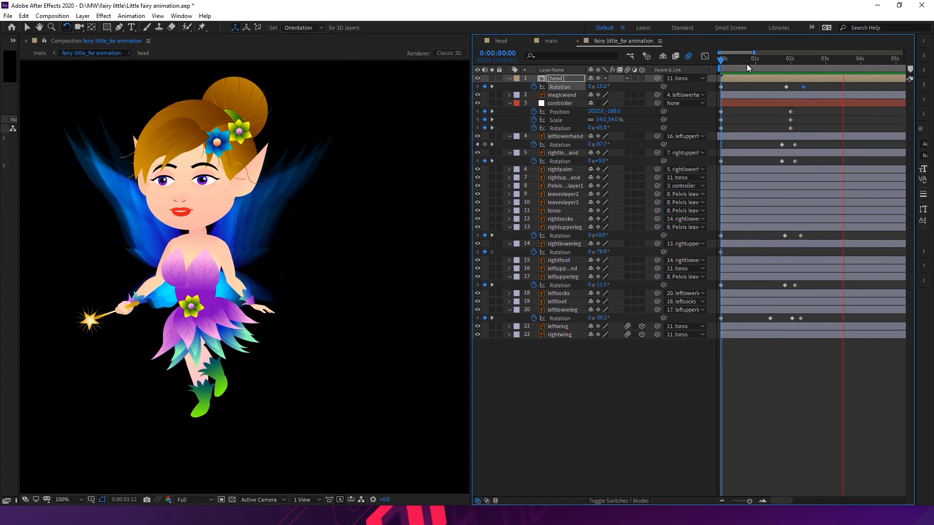
{"action": "key", "text": "space"}
{"action": "key", "text": "space"}
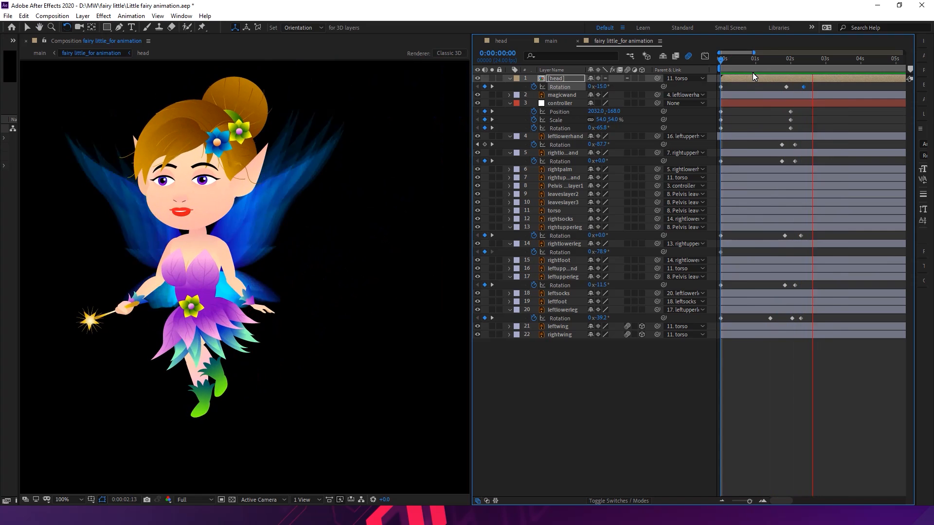
{"action": "key", "text": "space"}
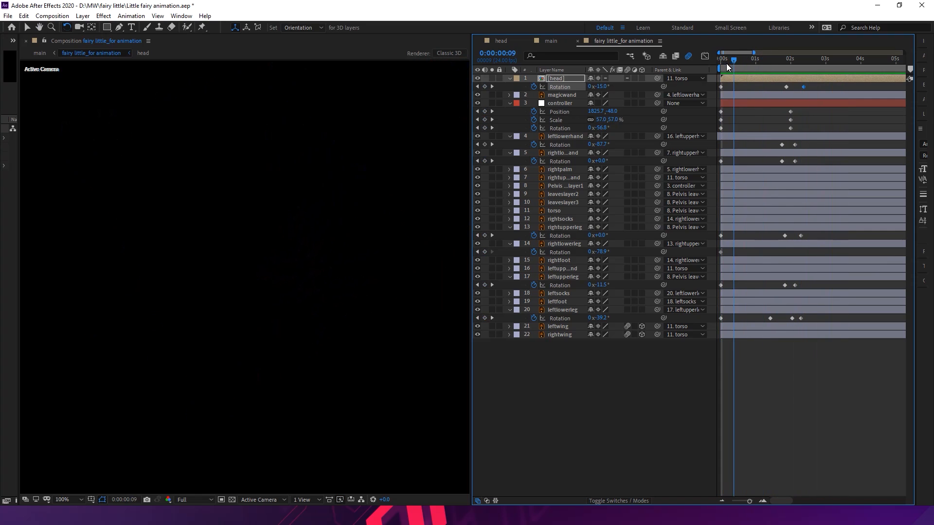
Try moving the top pelvis leaves layer slightly in the composition at 0:00:02:09 with the Selection tool
{"action": "left_click_drag", "start_coordinate": [731, 63], "coordinate": [804, 94]}
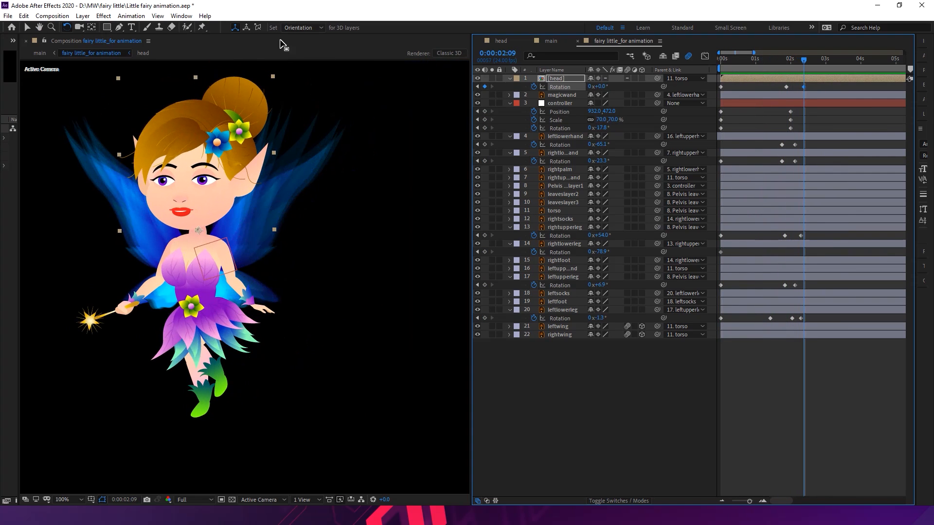
{"action": "left_click", "coordinate": [27, 27]}
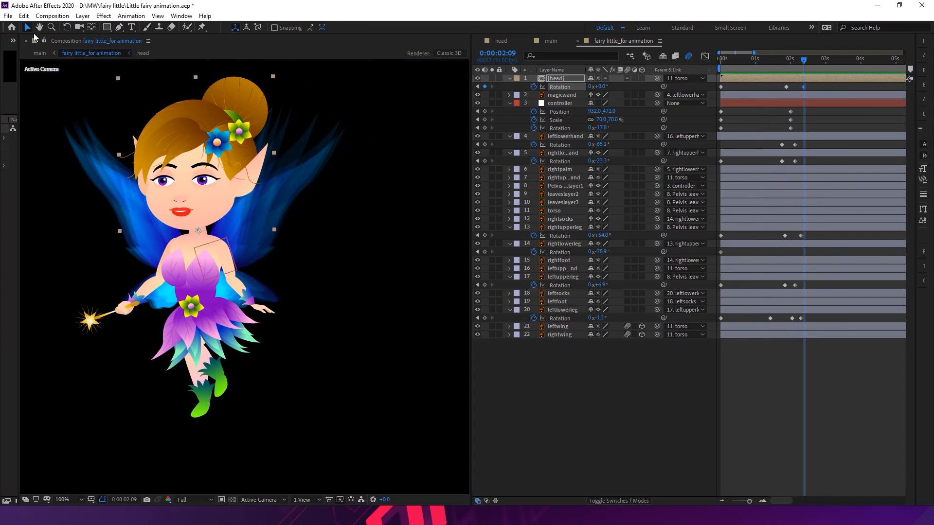
{"action": "left_click", "coordinate": [178, 328]}
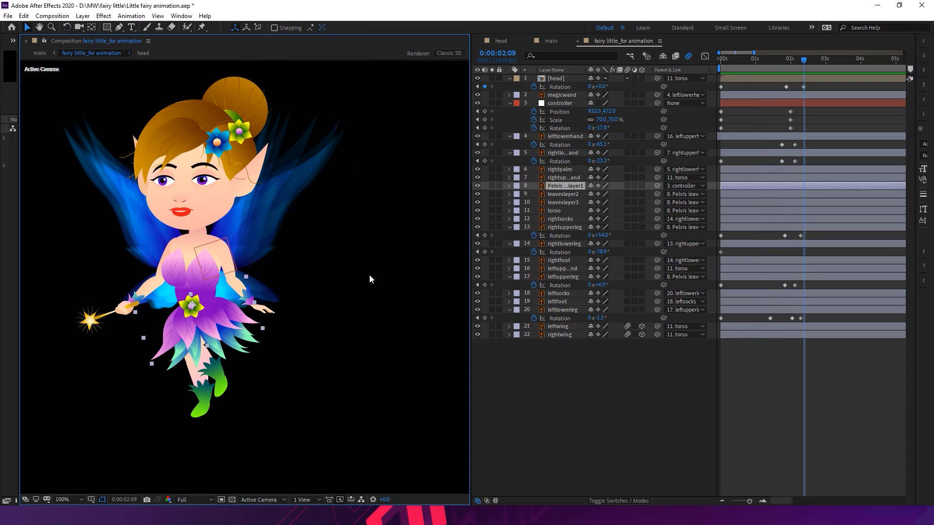
{"action": "key", "text": "period"}
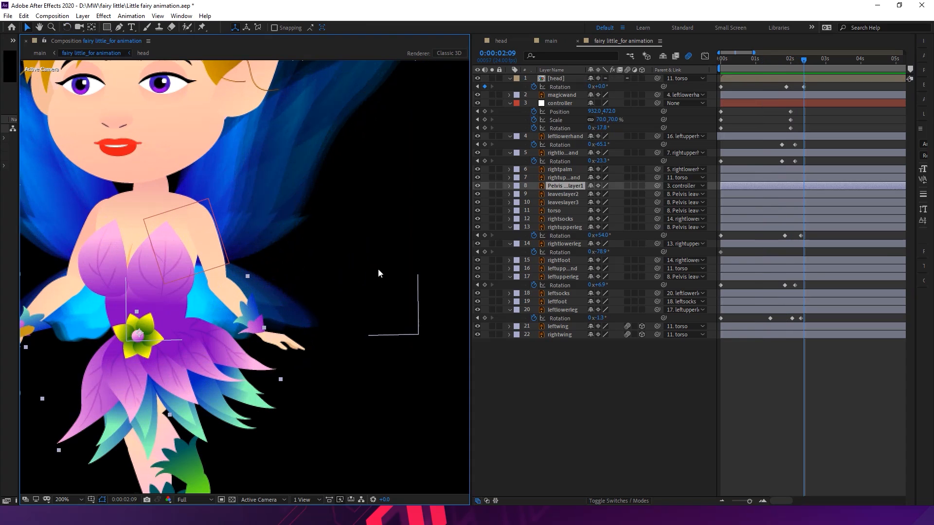
{"action": "left_click_drag", "start_coordinate": [235, 285], "coordinate": [268, 257]}
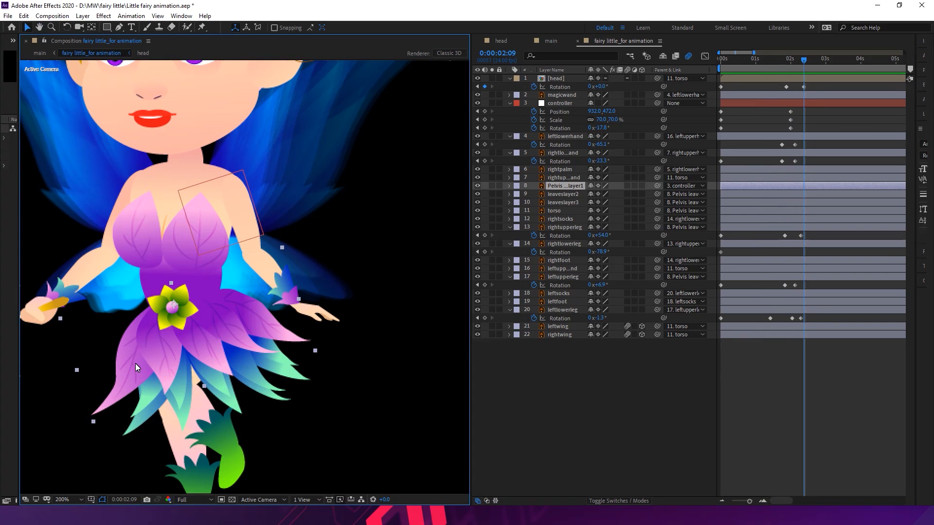
{"action": "left_click_drag", "start_coordinate": [147, 351], "coordinate": [153, 346]}
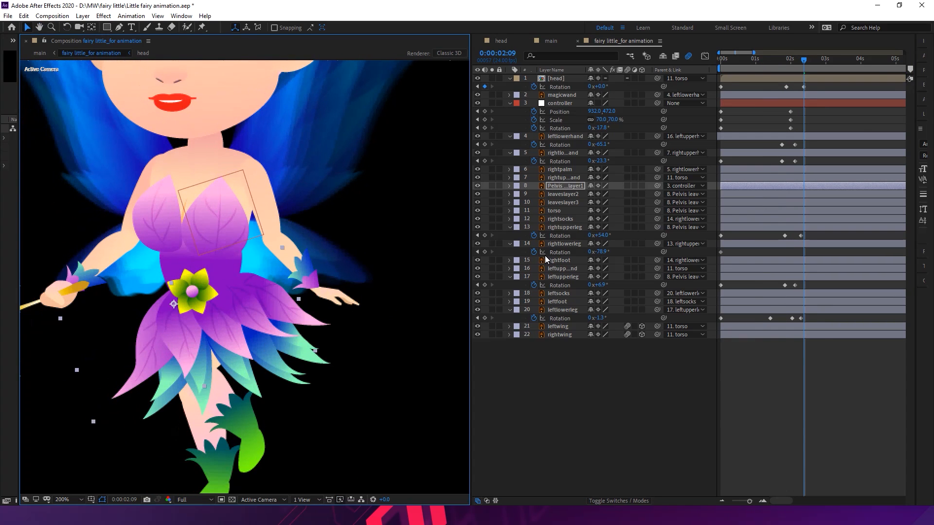
{"action": "key", "text": "ctrl+z"}
Identify the skirt's leaves layers and reveal the Scale property of leaveslayer3
{"action": "left_click", "coordinate": [568, 186]}
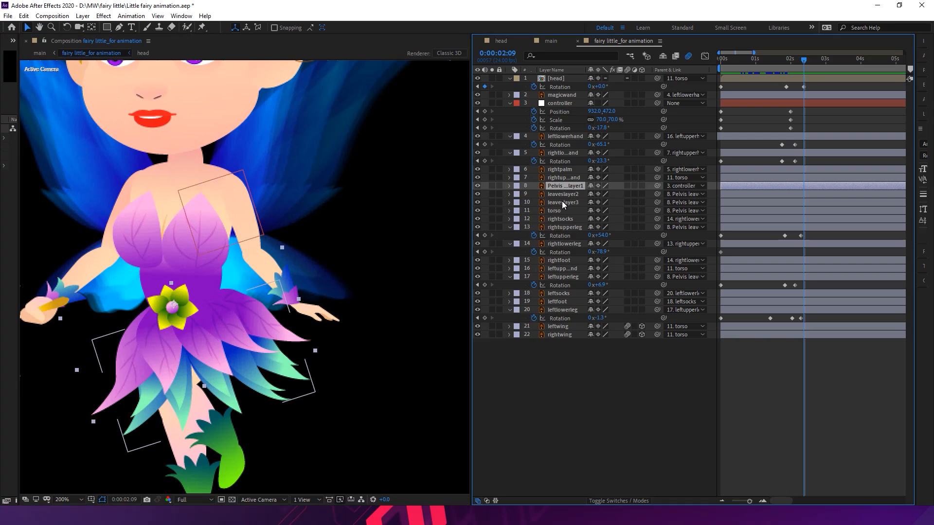
{"action": "left_click", "coordinate": [561, 194]}
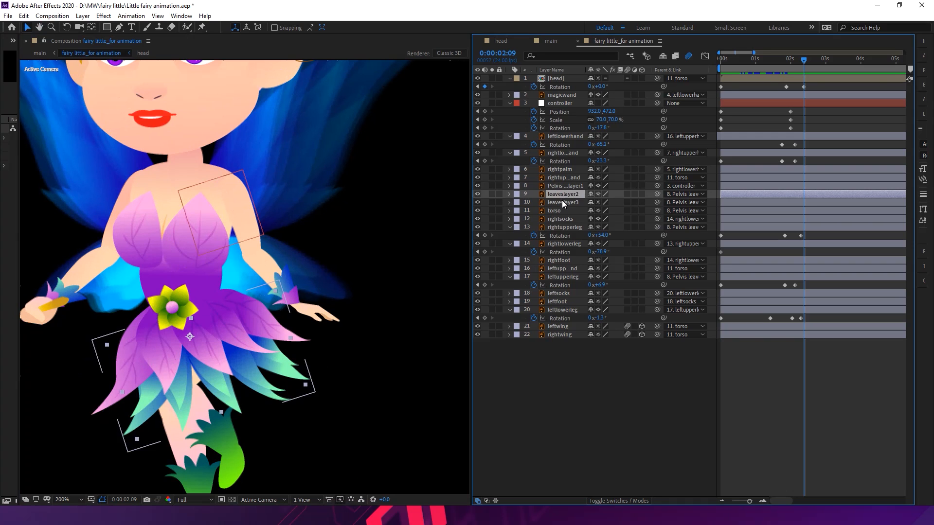
{"action": "left_click", "coordinate": [562, 202]}
{"action": "left_click", "coordinate": [562, 196]}
{"action": "left_click", "coordinate": [563, 203]}
{"action": "key", "text": "s"}
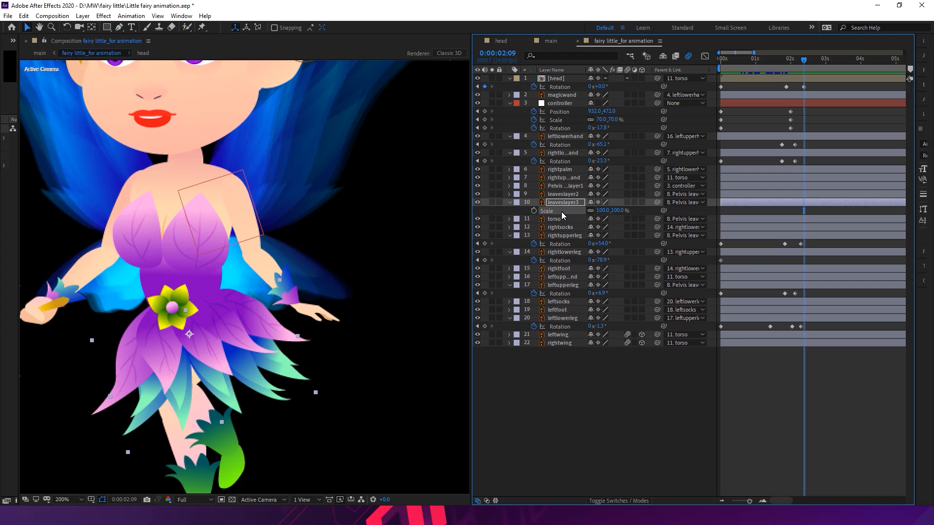
{"action": "right_click", "coordinate": [559, 213]}
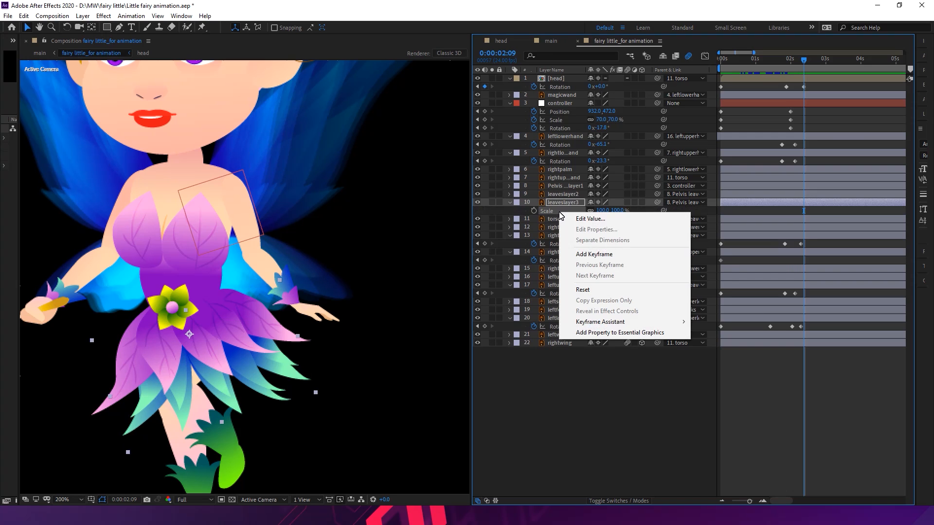
{"action": "left_click", "coordinate": [544, 214]}
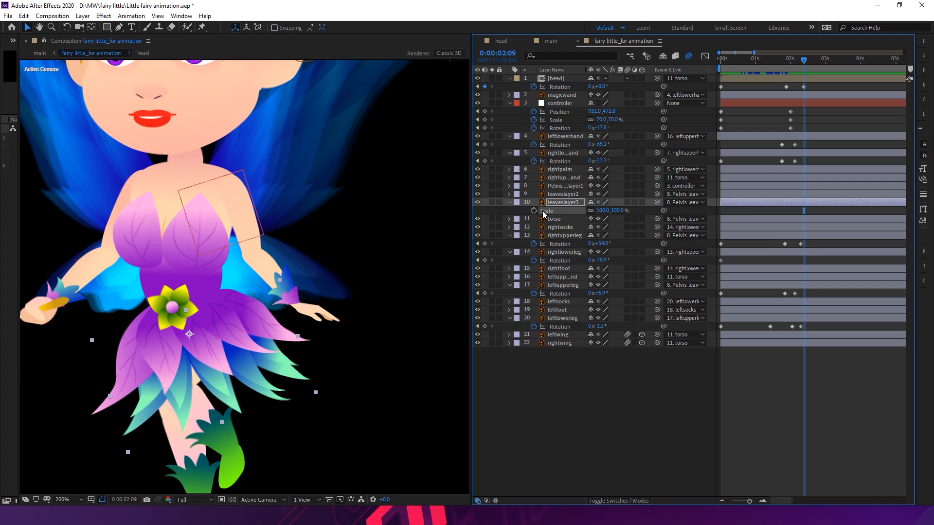
Add the expression wiggle(2,10) to leaveslayer3's Scale and preview the skirt motion from the start
{"action": "left_click", "coordinate": [535, 211], "text": "alt"}
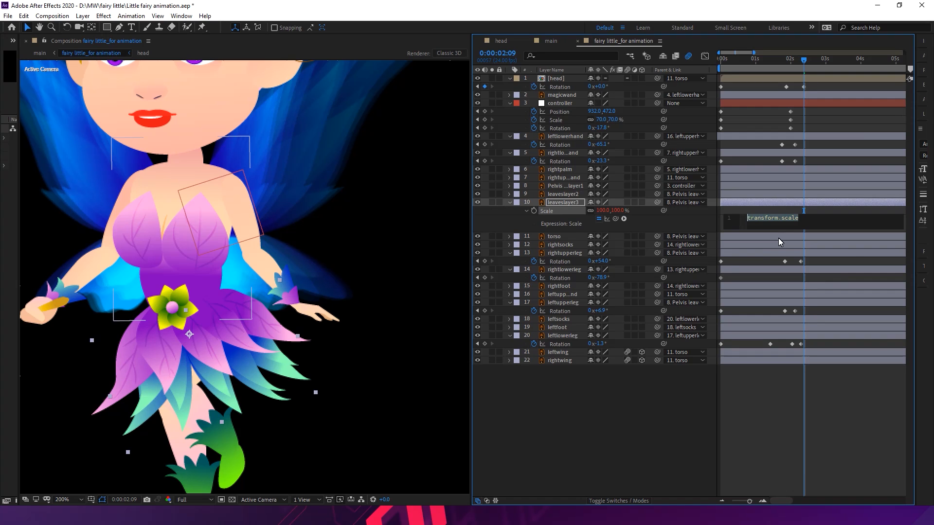
{"action": "type", "text": "wiggle"}
{"action": "left_click", "coordinate": [778, 237]}
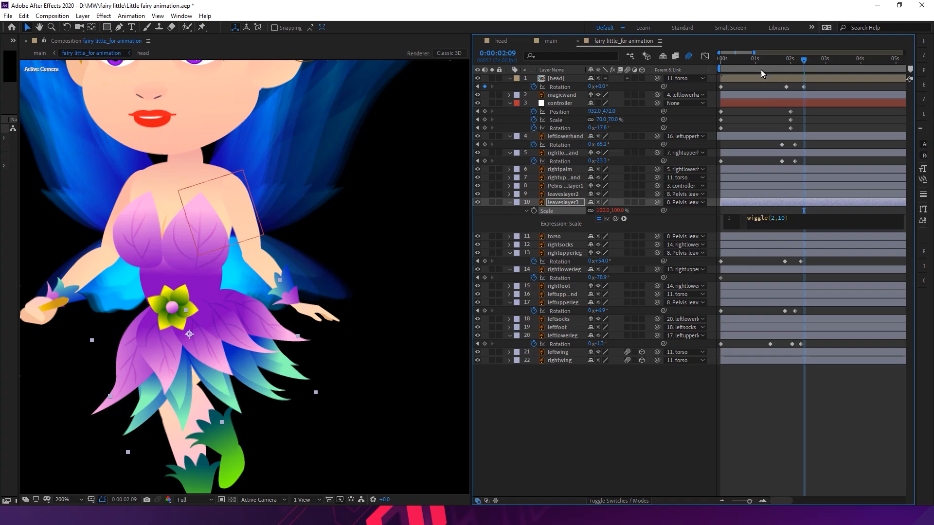
{"action": "left_click", "coordinate": [759, 60]}
{"action": "left_click_drag", "start_coordinate": [758, 60], "coordinate": [722, 63]}
{"action": "key", "text": "space"}
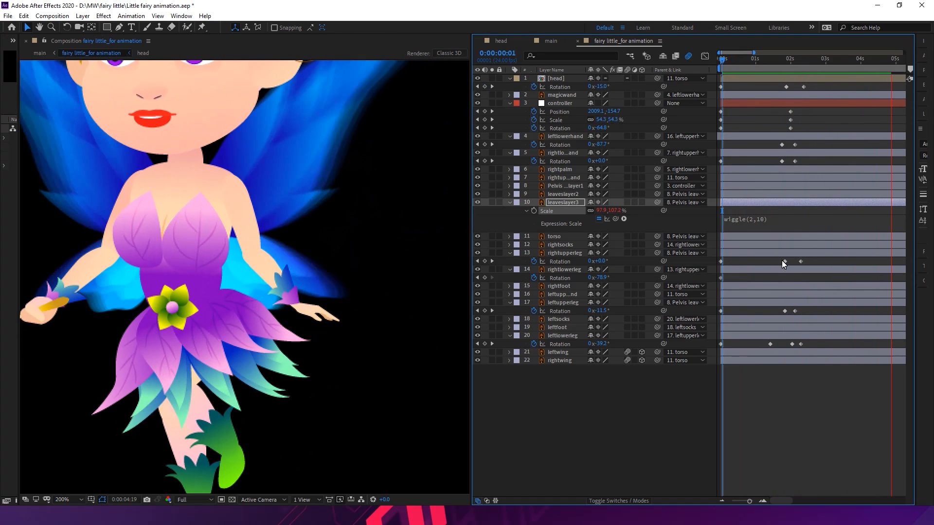
Change leaveslayer3's Scale expression to wiggle(2,5) and preview the animation from 0:00:00:00
{"action": "left_click", "coordinate": [763, 223]}
{"action": "left_click", "coordinate": [781, 221]}
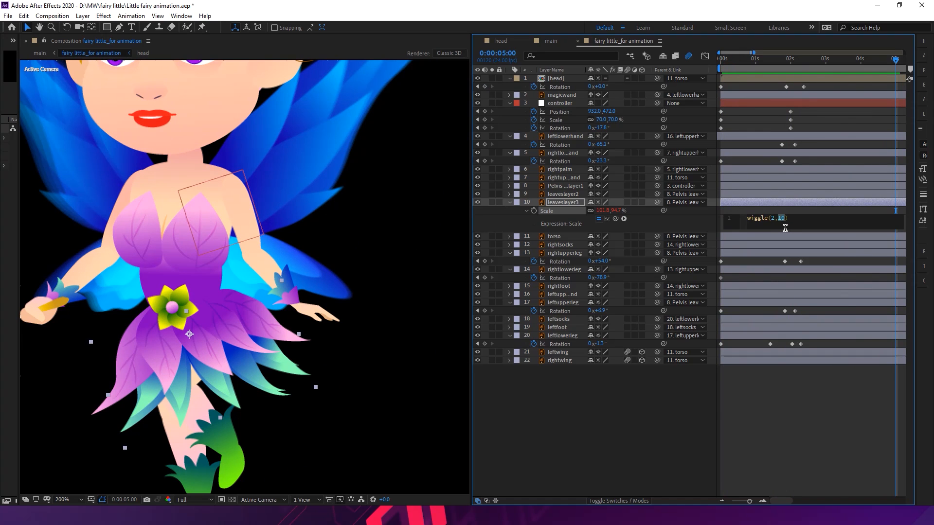
{"action": "type", "text": "5"}
{"action": "key", "text": "KP_Enter"}
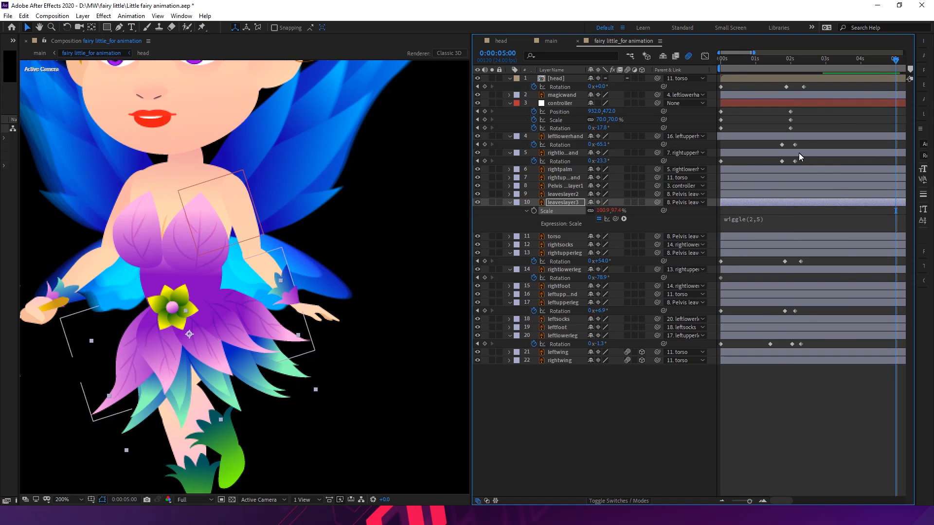
{"action": "left_click_drag", "start_coordinate": [727, 58], "coordinate": [707, 51]}
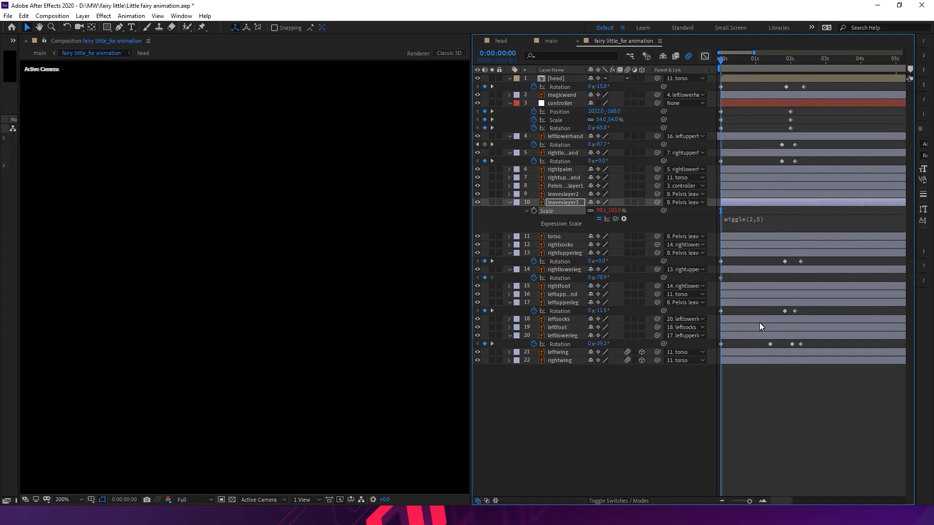
{"action": "key", "text": "space"}
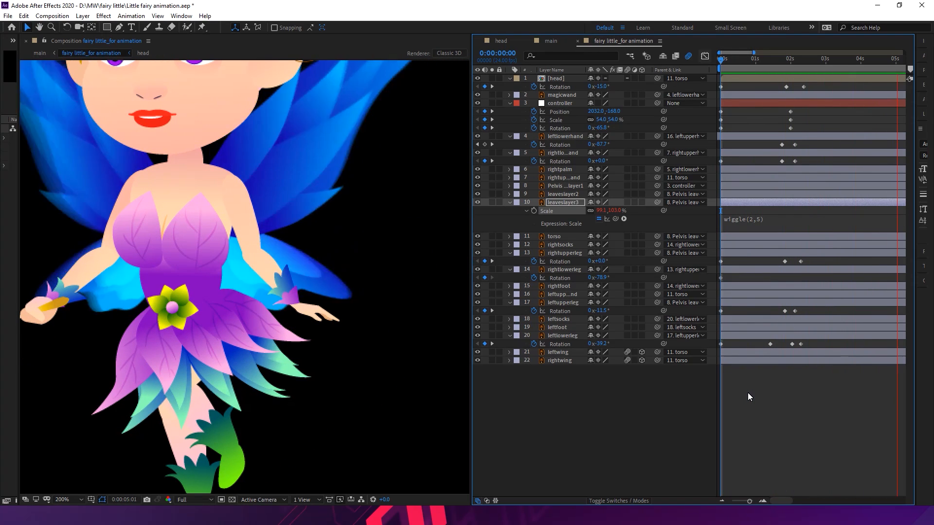
{"action": "key", "text": "space"}
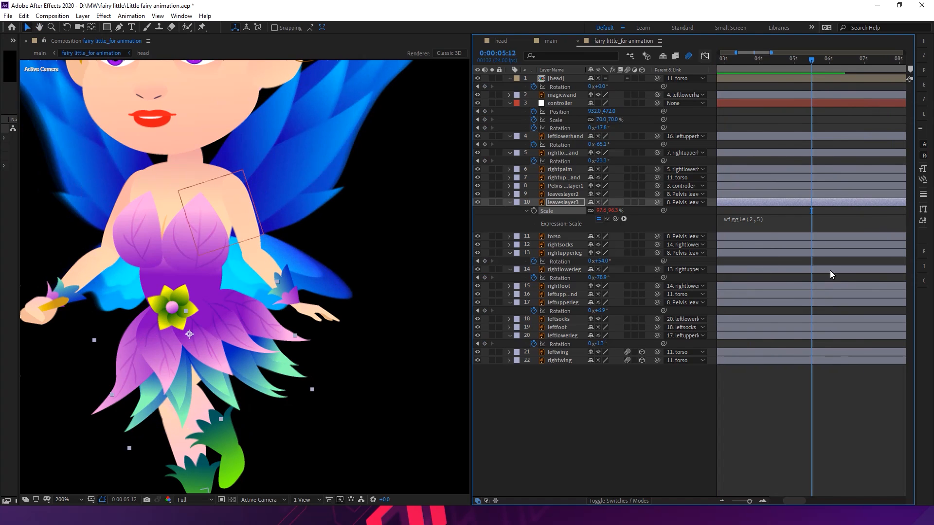
Copy the wiggle(2,5) expression from leaveslayer3's Scale and apply it to the Scale property of leaveslayer2
{"action": "left_click", "coordinate": [760, 220]}
{"action": "key", "text": "ctrl+c"}
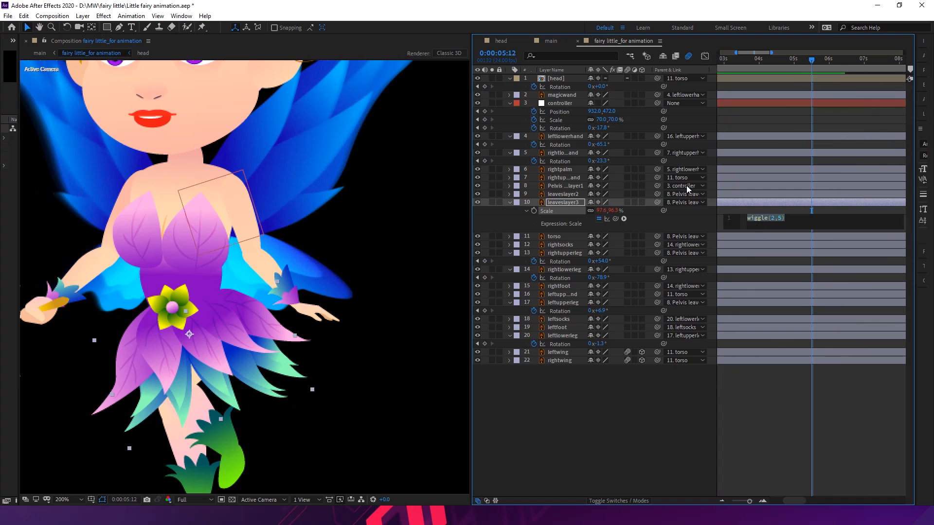
{"action": "left_click", "coordinate": [568, 194]}
{"action": "key", "text": "s"}
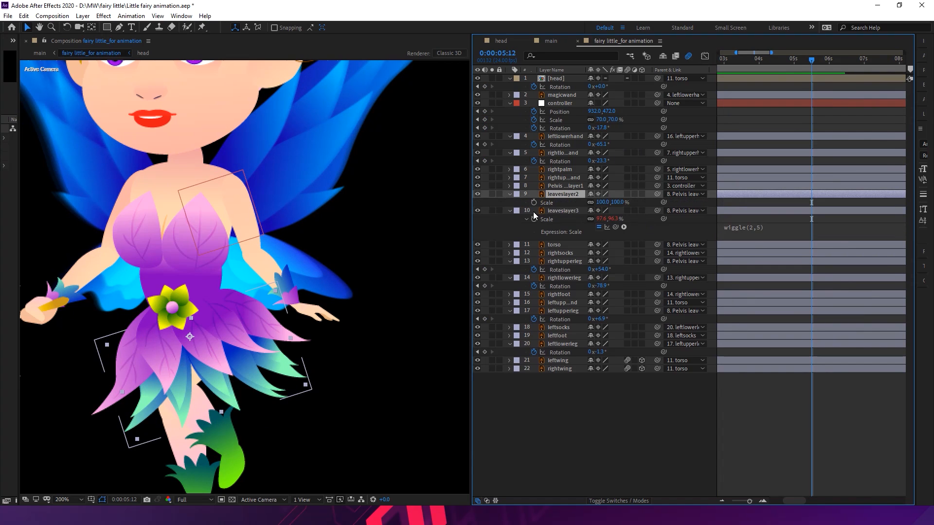
{"action": "left_click", "coordinate": [533, 203], "text": "alt"}
{"action": "key", "text": "ctrl+v"}
{"action": "left_click", "coordinate": [776, 428]}
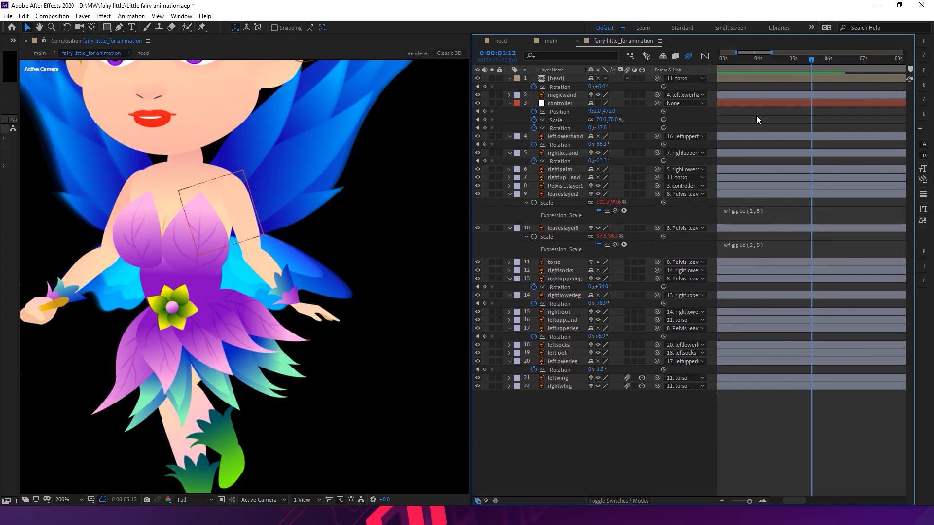
Change leaveslayer2's Scale expression to wiggle(2,3) and preview the skirt animation from 0:00:00:00
{"action": "left_click", "coordinate": [731, 58]}
{"action": "left_click_drag", "start_coordinate": [715, 60], "coordinate": [714, 60]}
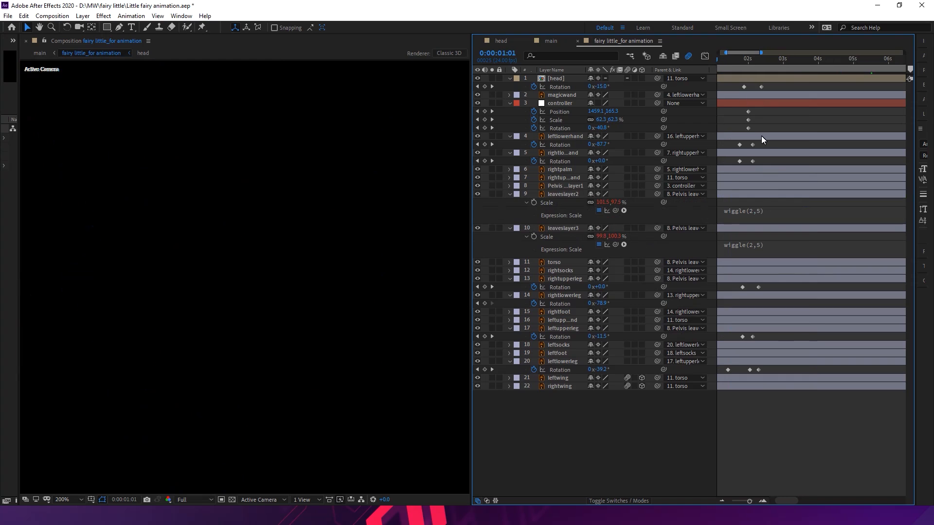
{"action": "left_click", "coordinate": [761, 217]}
{"action": "left_click", "coordinate": [779, 214]}
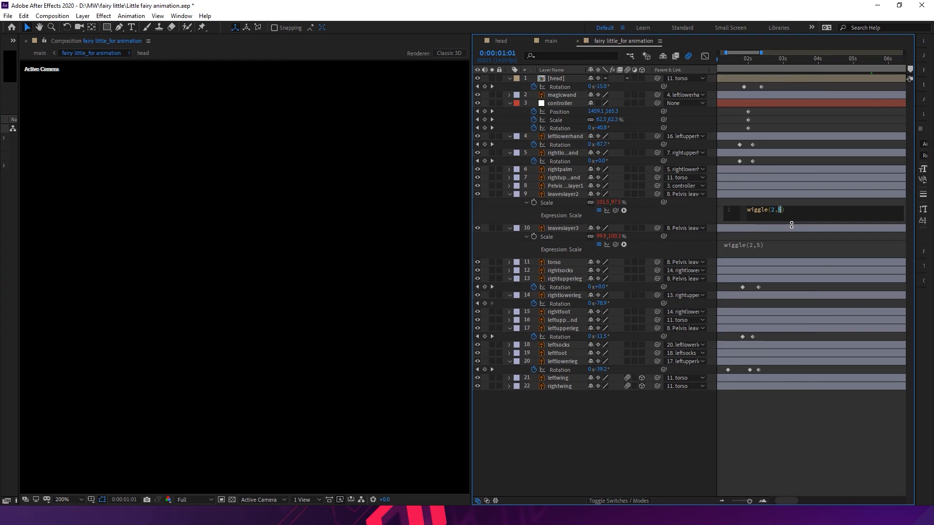
{"action": "type", "text": "3"}
{"action": "key", "text": "KP_Enter"}
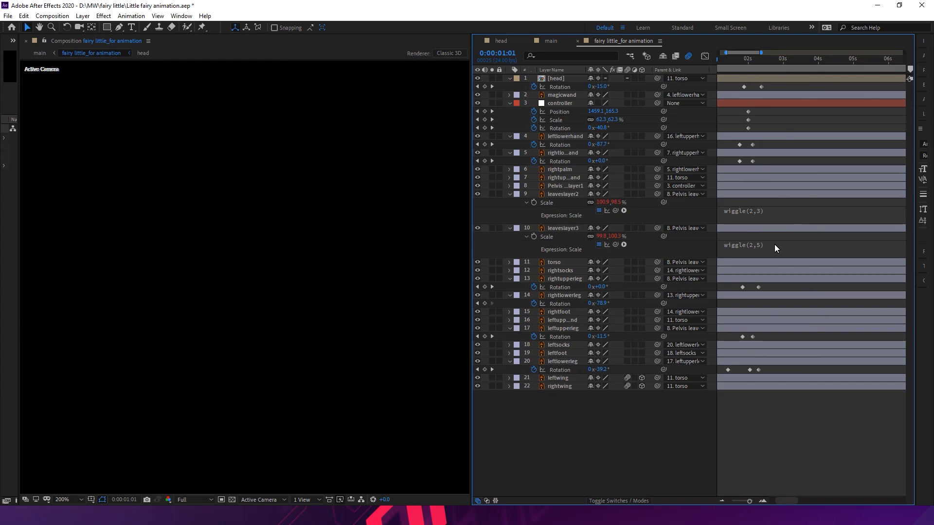
{"action": "left_click_drag", "start_coordinate": [740, 66], "coordinate": [711, 71]}
{"action": "key", "text": "space"}
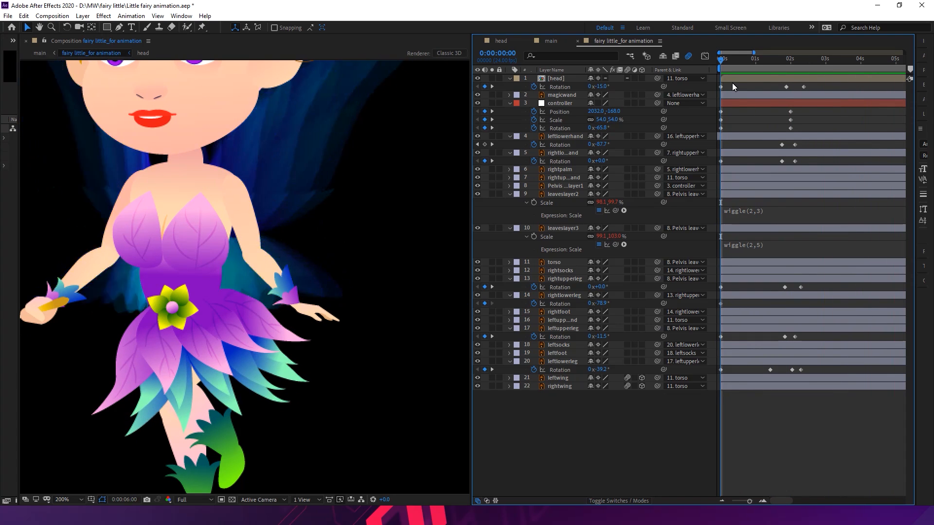
{"action": "key", "text": "space"}
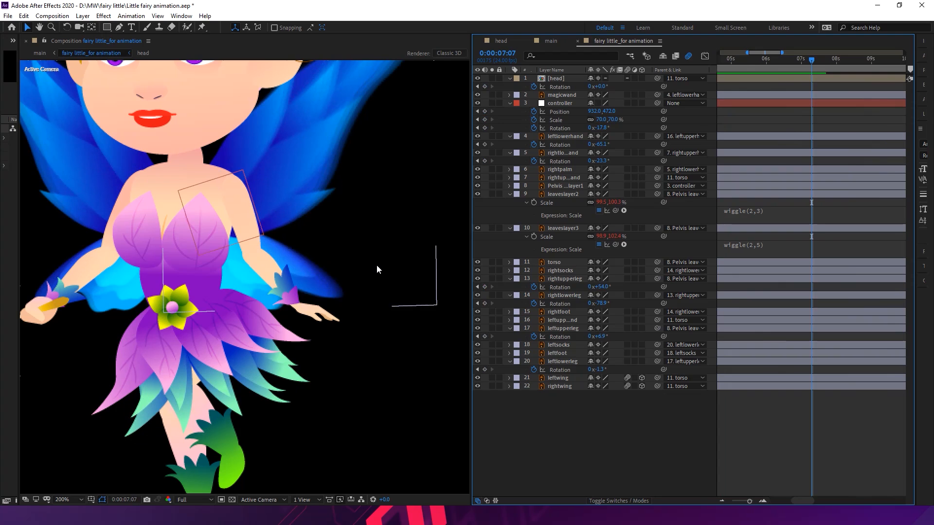
Show the whole fairy in the composition view and reveal the Position property of the pelvis leaves layer1
{"action": "key", "text": "comma"}
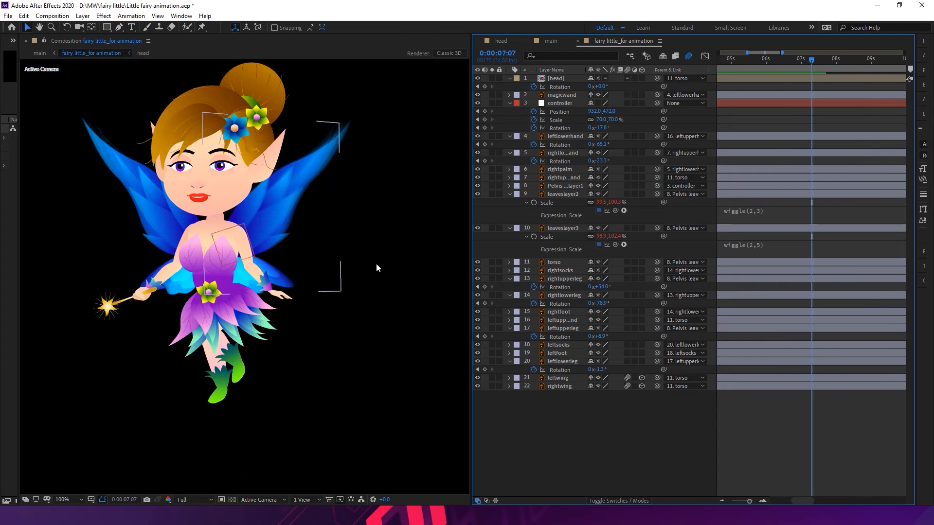
{"action": "key", "text": "comma"}
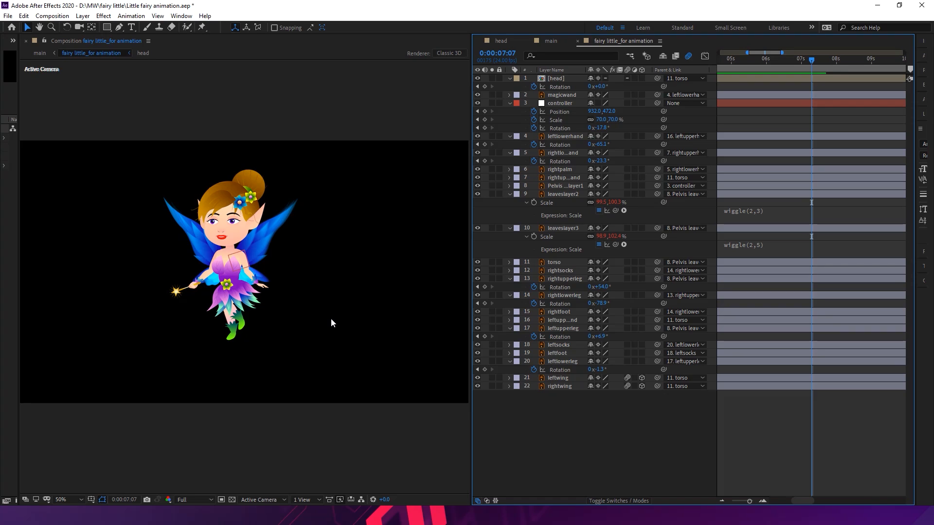
{"action": "left_click", "coordinate": [565, 186]}
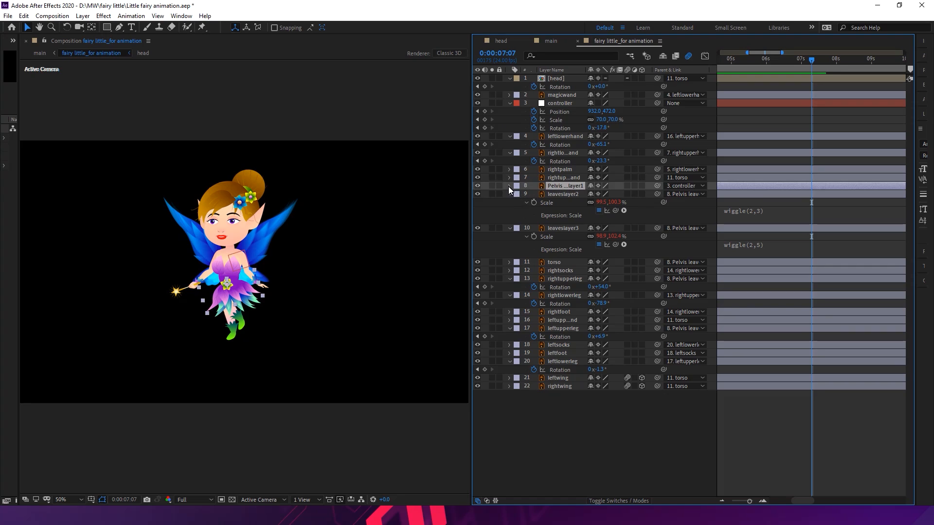
{"action": "key", "text": "p"}
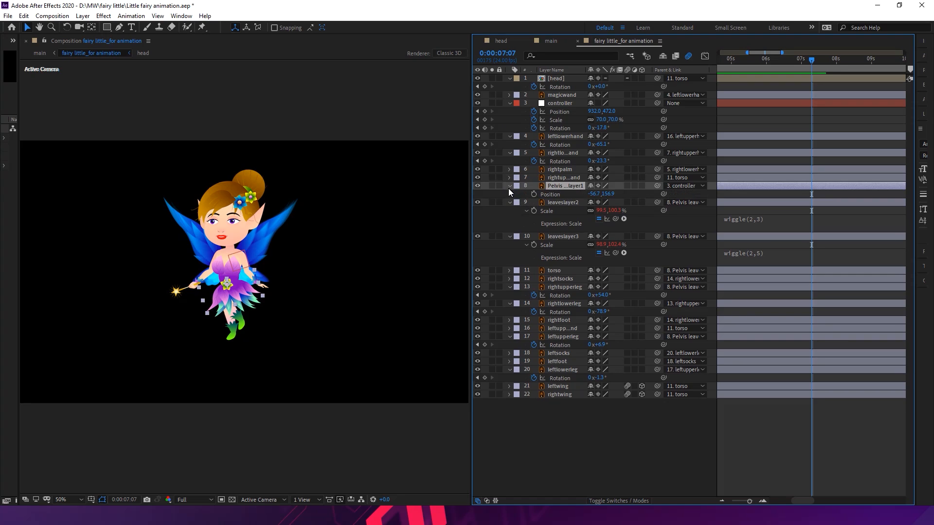
Separate the Position of the Pelvis leaves layer1 into X and Y dimensions
{"action": "left_click", "coordinate": [545, 195]}
{"action": "right_click", "coordinate": [556, 197]}
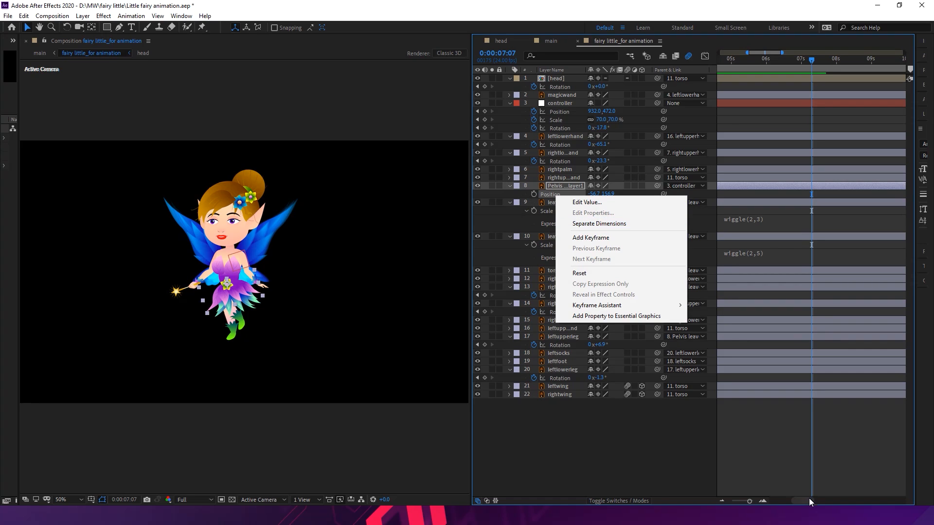
{"action": "left_click", "coordinate": [618, 224]}
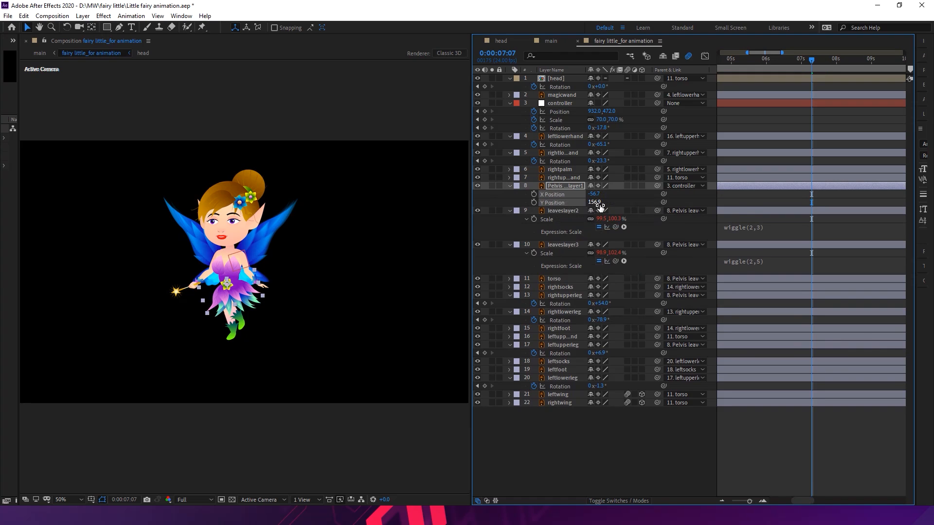
{"action": "left_click_drag", "start_coordinate": [601, 203], "coordinate": [603, 207]}
{"action": "key", "text": "ctrl+z"}
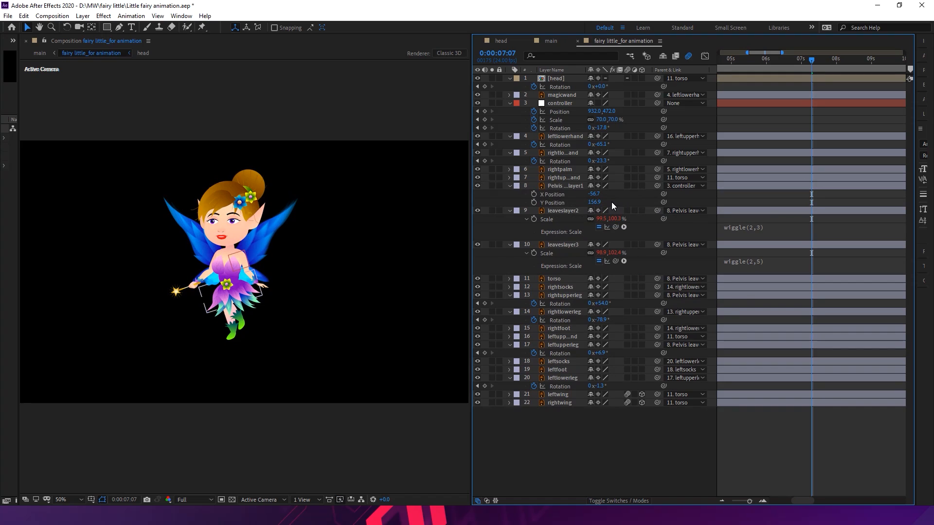
Add the expression wiggle(2,2) to the Y Position of the Pelvis leaves layer1
{"action": "left_click", "coordinate": [550, 203]}
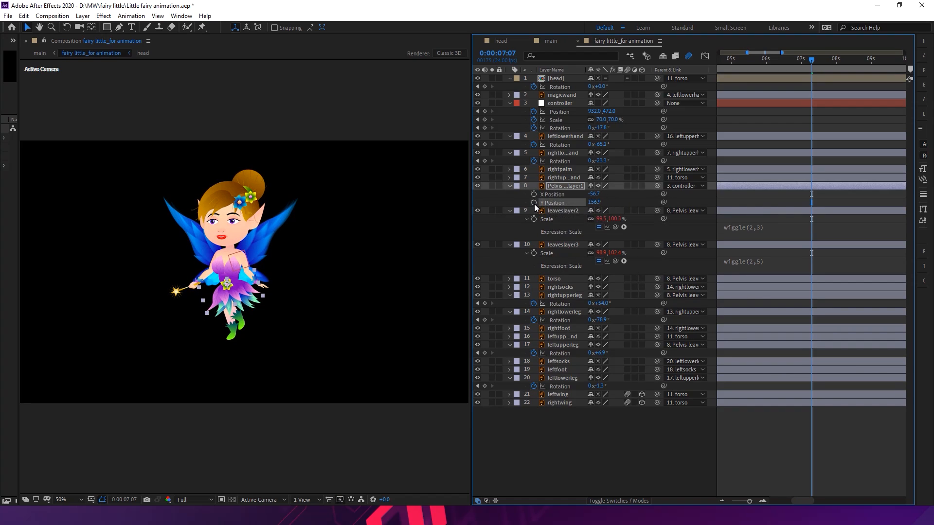
{"action": "left_click", "coordinate": [534, 203], "text": "alt"}
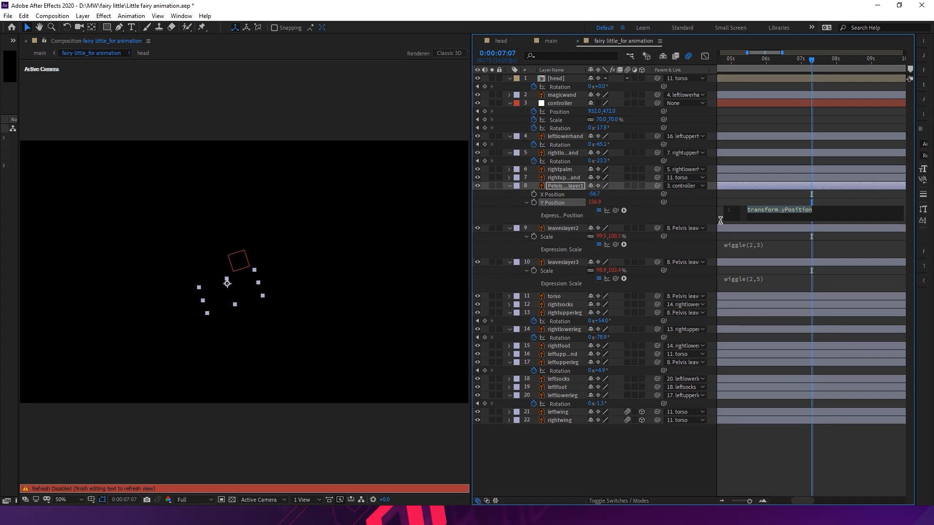
{"action": "type", "text": "wiggle"}
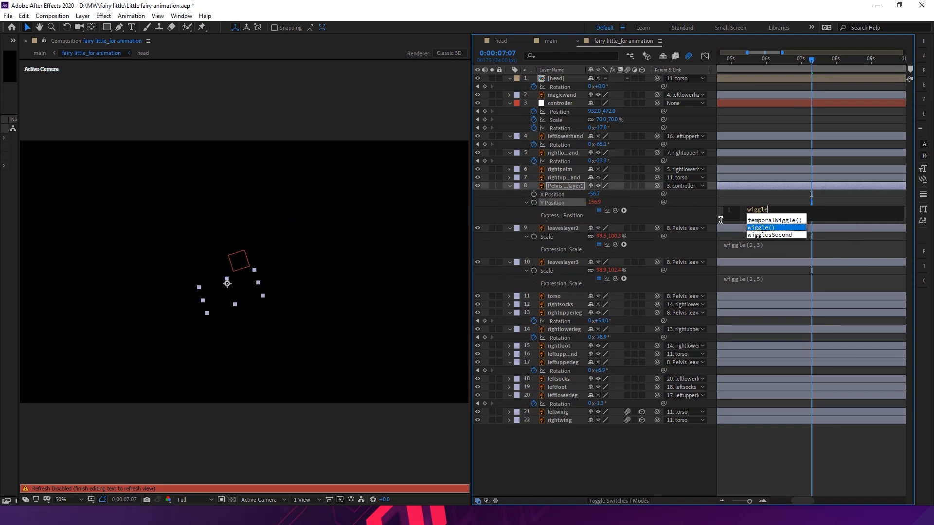
{"action": "key", "text": "Return"}
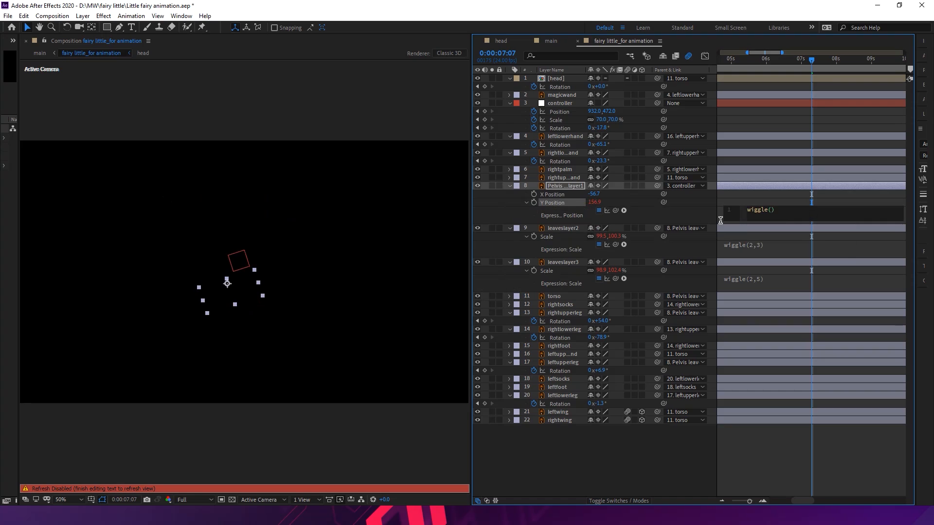
{"action": "type", "text": "2,2"}
{"action": "left_click", "coordinate": [720, 220]}
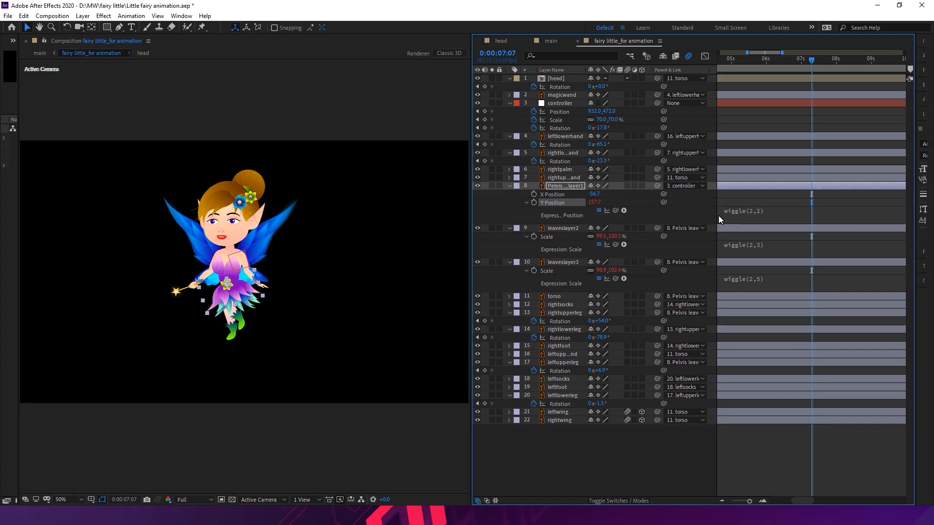
Preview the fairy's vertical wiggle from the early part of the timeline up to about 0:00:03:10
{"action": "left_click_drag", "start_coordinate": [722, 59], "coordinate": [704, 62]}
{"action": "key", "text": "space"}
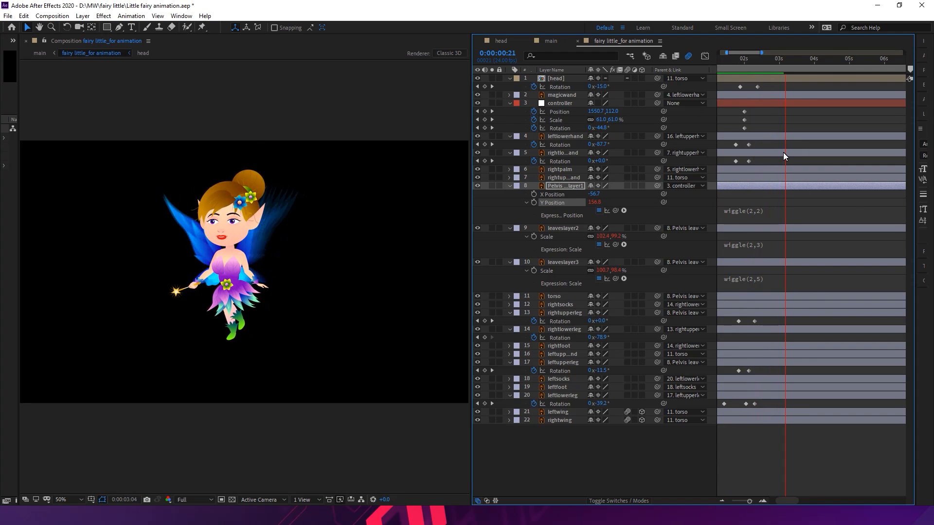
{"action": "key", "text": "space"}
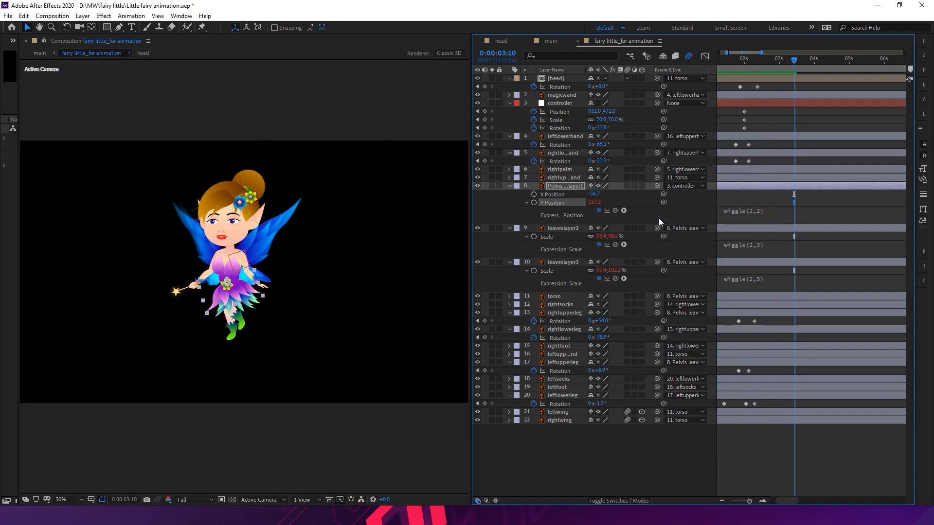
Change the pelvis layer's Y Position expression to wiggle(5,2)
{"action": "left_click", "coordinate": [757, 212]}
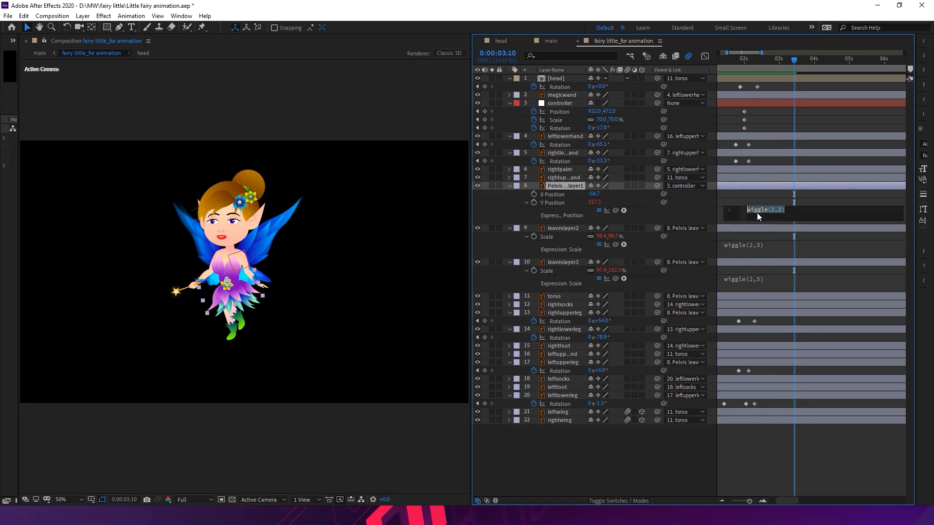
{"action": "left_click", "coordinate": [372, 313]}
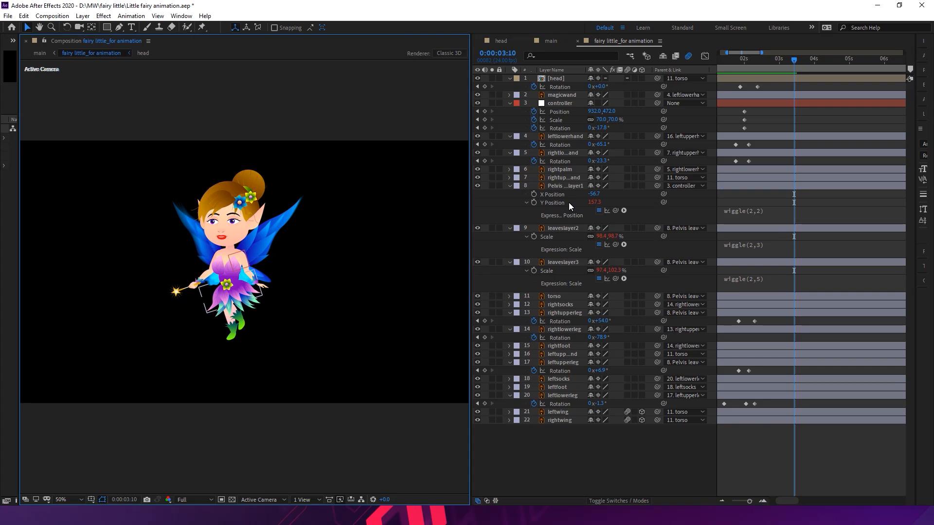
{"action": "left_click", "coordinate": [570, 188]}
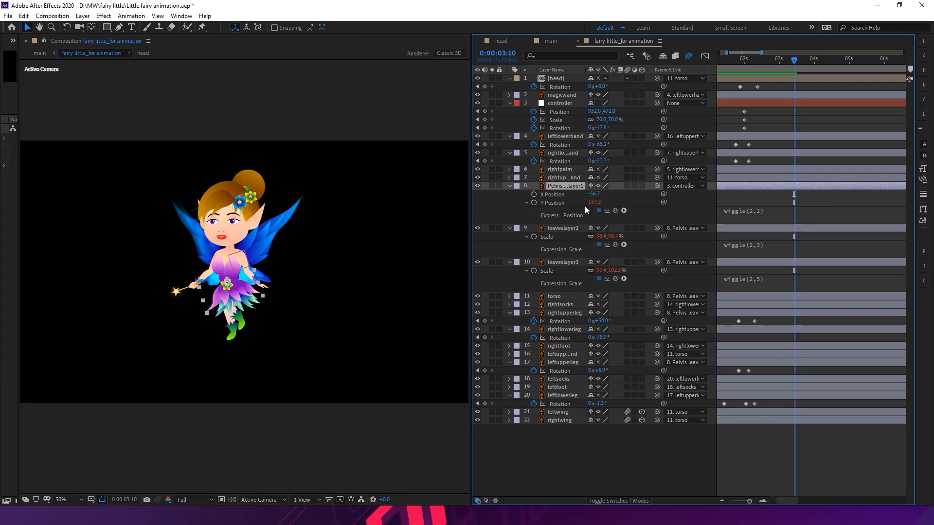
{"action": "left_click_drag", "start_coordinate": [596, 202], "coordinate": [592, 209]}
{"action": "left_click", "coordinate": [753, 211]}
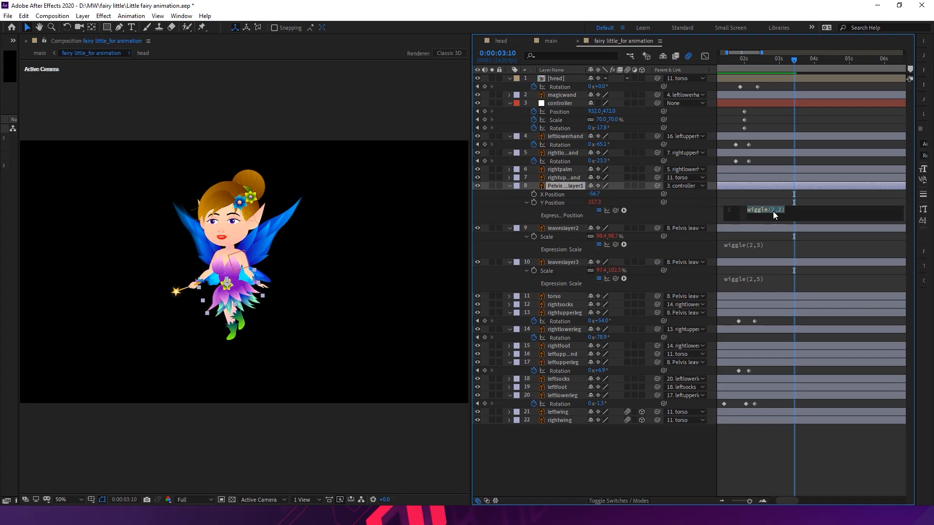
{"action": "type", "text": "5"}
{"action": "key", "text": "KP_Enter"}
Preview the pelvis wiggle with the composition magnified to 100%, and return the current time to 0:00:03:15
{"action": "key", "text": "space"}
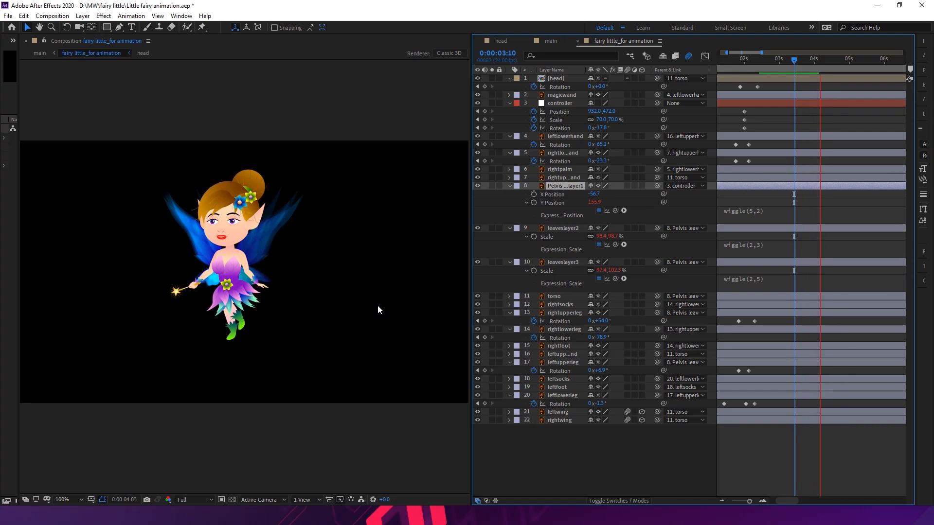
{"action": "key", "text": "period"}
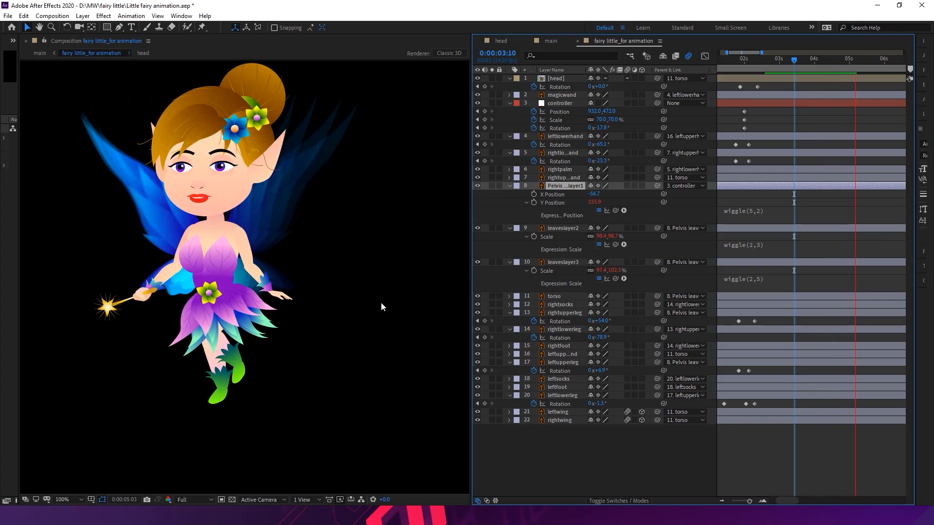
{"action": "key", "text": "space"}
{"action": "left_click", "coordinate": [801, 66]}
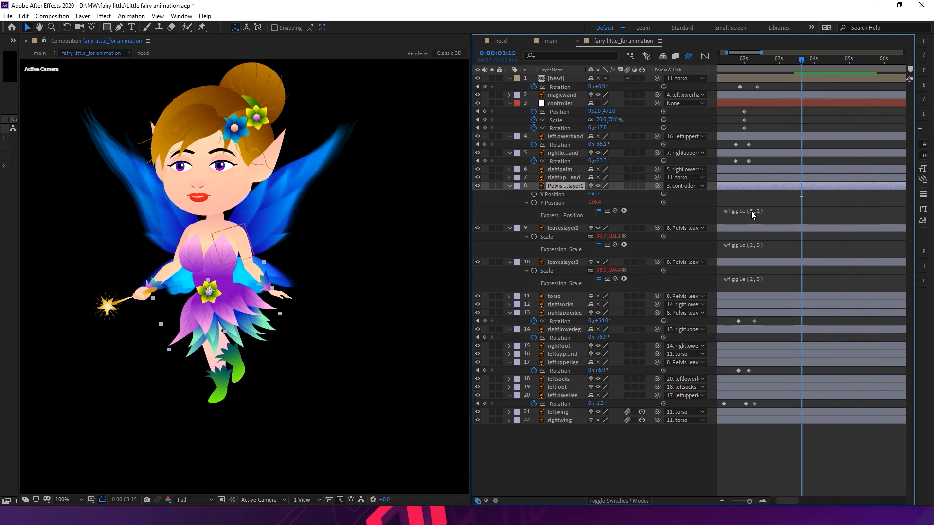
Change the pelvis layer's Y Position expression to wiggle(5,10) and preview the motion
{"action": "left_click", "coordinate": [751, 211]}
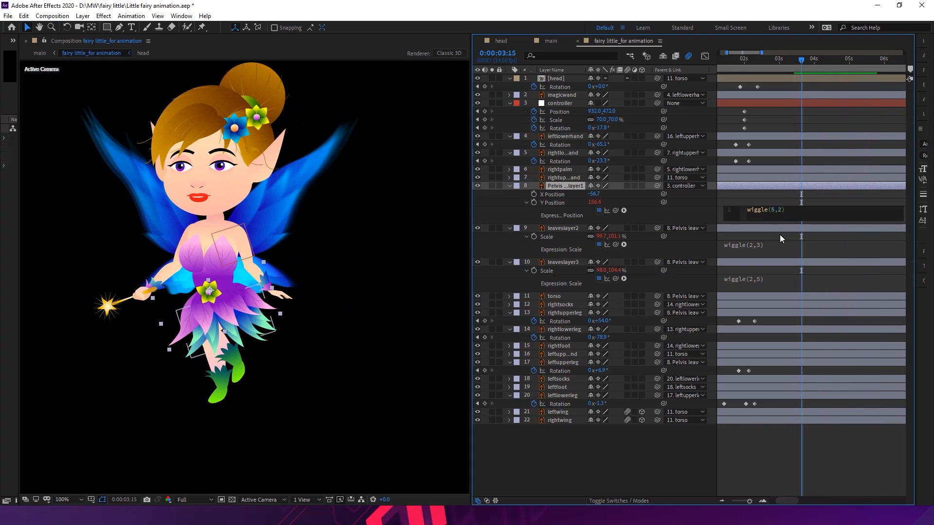
{"action": "double_click", "coordinate": [781, 212]}
{"action": "type", "text": "10"}
{"action": "key", "text": "KP_Enter"}
{"action": "key", "text": "space"}
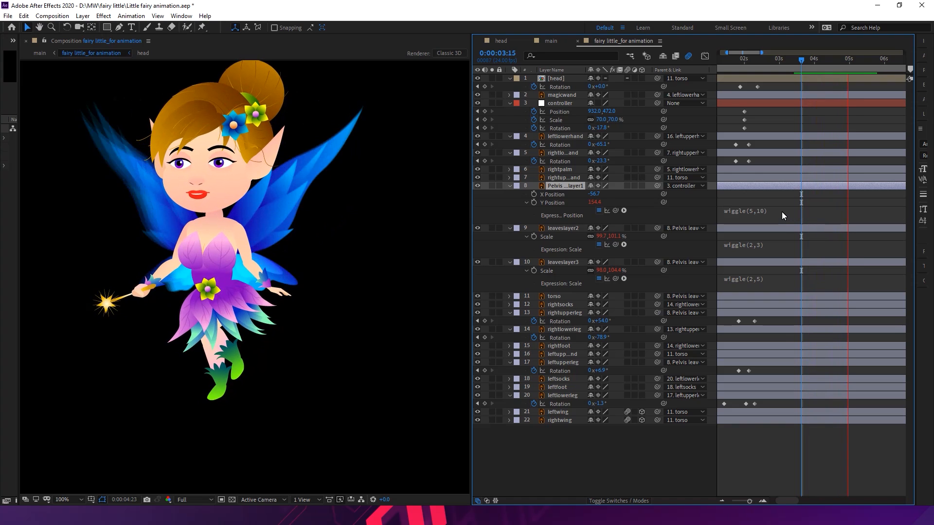
{"action": "key", "text": "space"}
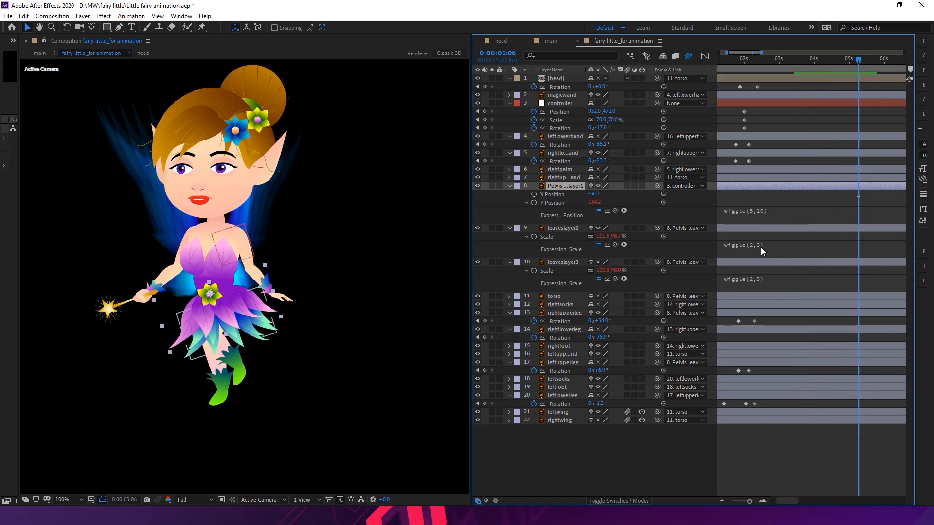
Set the Scale expressions to wiggle(2,5) on leaveslayer2 and wiggle(2,8) on leaveslayer3, and preview from the start
{"action": "left_click", "coordinate": [757, 245]}
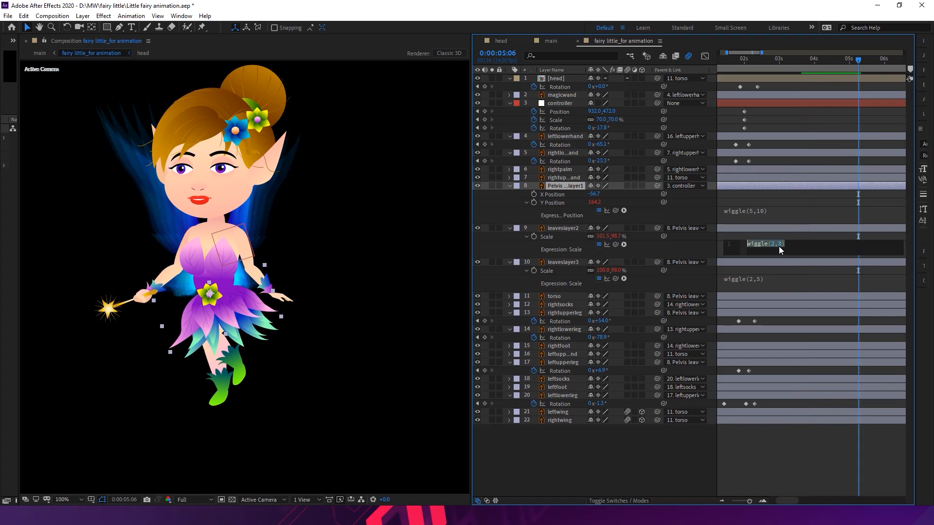
{"action": "double_click", "coordinate": [781, 250]}
{"action": "type", "text": "5"}
{"action": "left_click", "coordinate": [760, 281]}
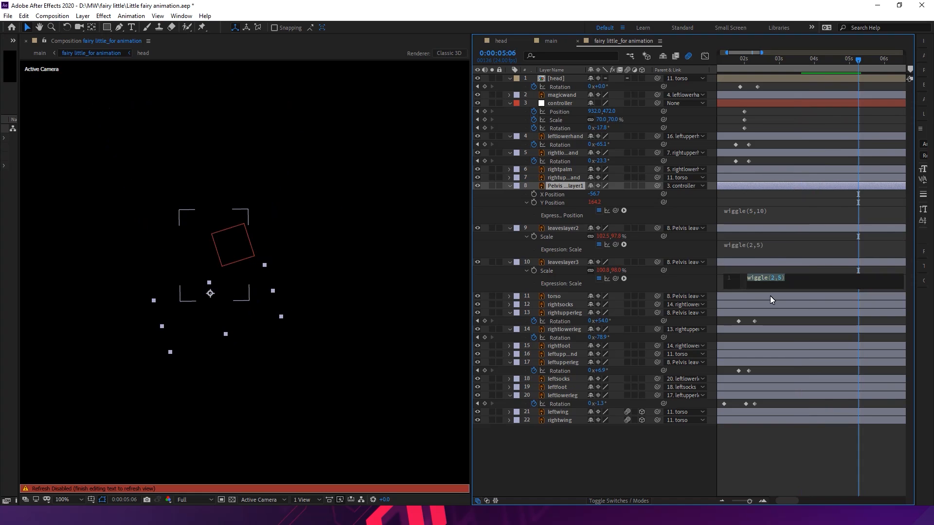
{"action": "left_click", "coordinate": [778, 279]}
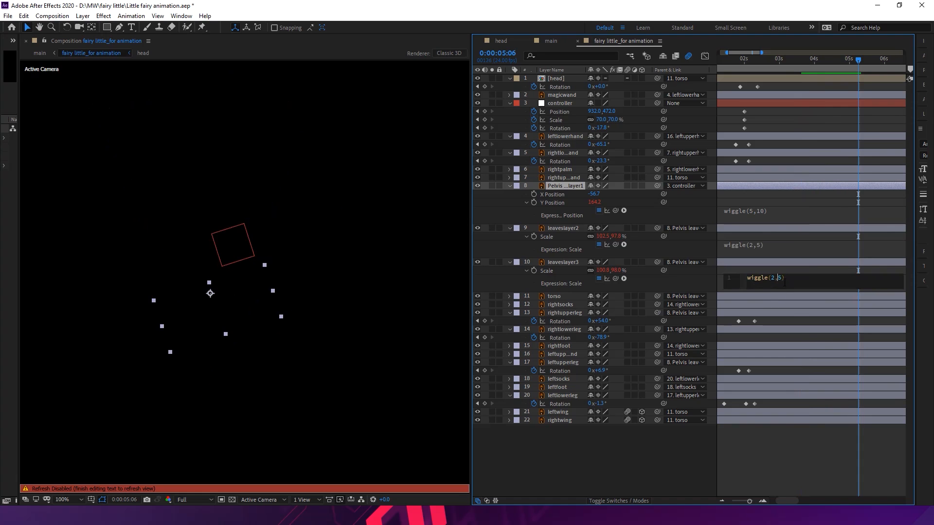
{"action": "double_click", "coordinate": [781, 280]}
{"action": "type", "text": "8"}
{"action": "key", "text": "KP_Enter"}
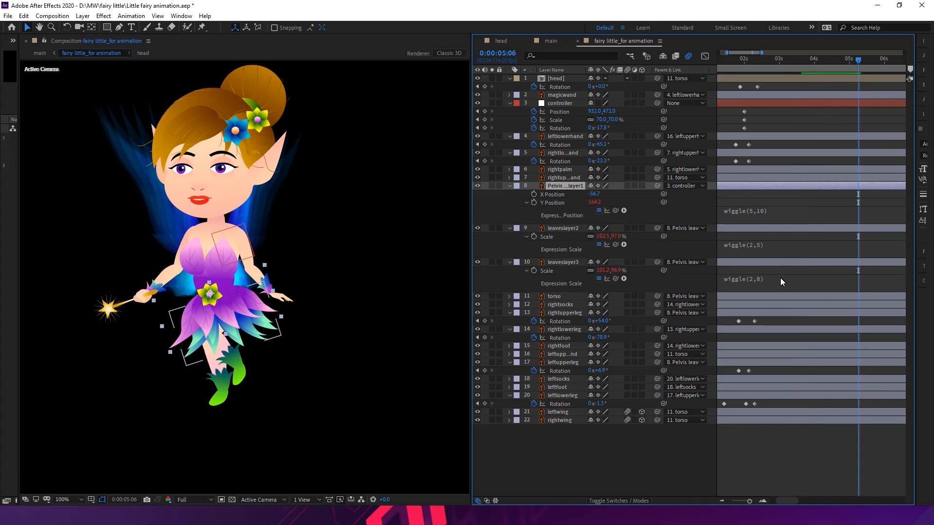
{"action": "left_click_drag", "start_coordinate": [739, 65], "coordinate": [712, 73]}
{"action": "key", "text": "space"}
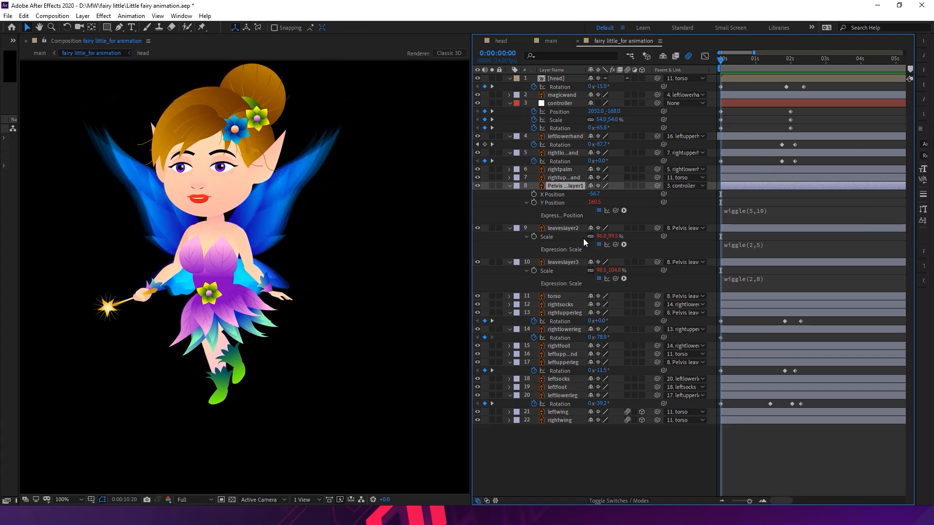
Set the Scale expressions to wiggle(2,12) on leaveslayer3 and wiggle(2,8) on leaveslayer2
{"action": "left_click", "coordinate": [758, 279]}
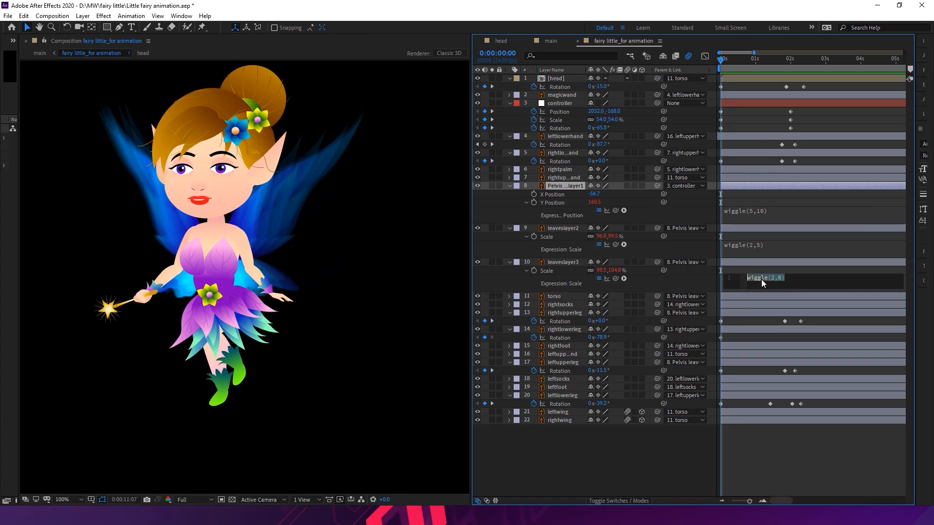
{"action": "left_click", "coordinate": [778, 278]}
{"action": "type", "text": "12"}
{"action": "key", "text": "KP_Enter"}
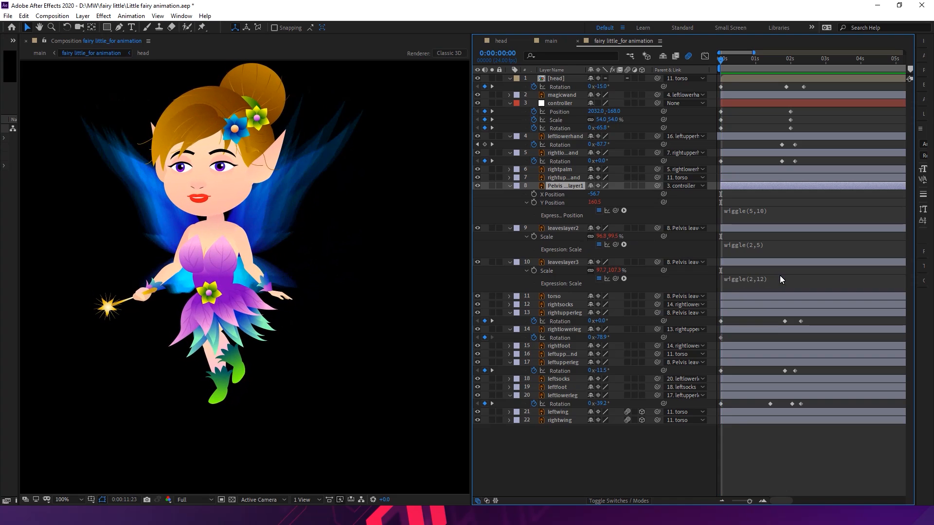
{"action": "left_click", "coordinate": [760, 247]}
{"action": "left_click", "coordinate": [781, 245]}
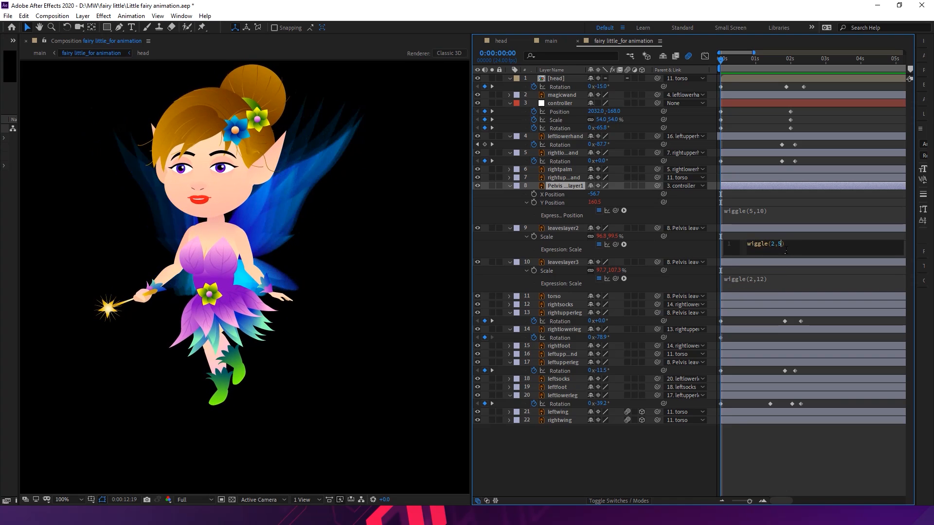
{"action": "key", "text": "BackSpace"}
{"action": "type", "text": "8"}
{"action": "key", "text": "KP_Enter"}
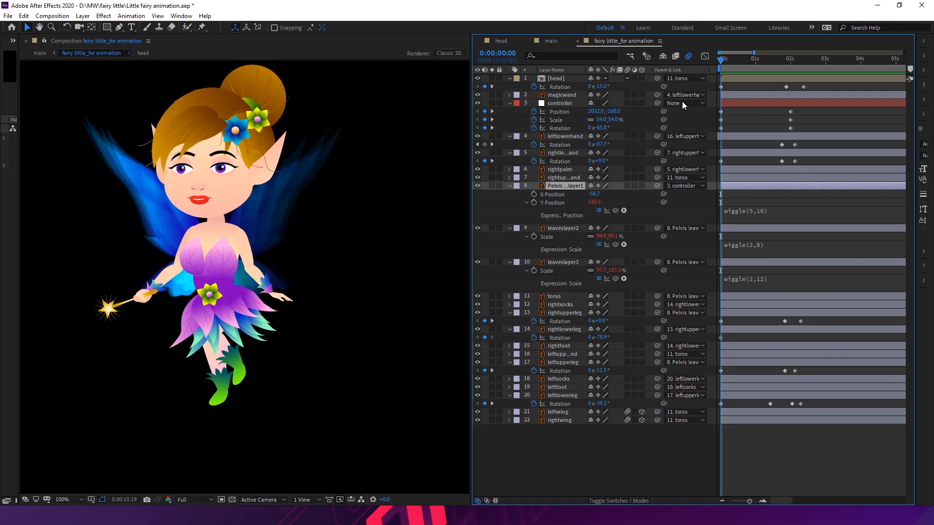
Preview the fairy's fly-in from the first frame with the composition zoomed out to 25%
{"action": "left_click_drag", "start_coordinate": [723, 61], "coordinate": [801, 69]}
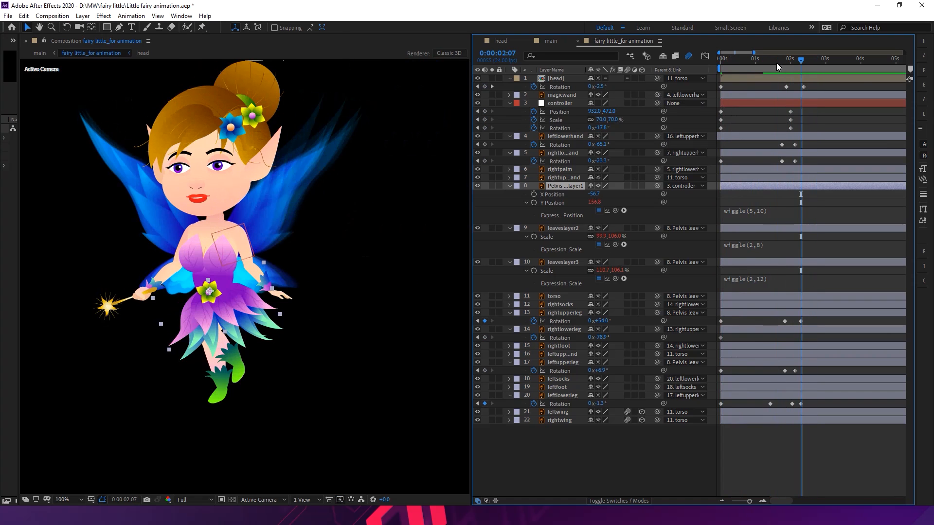
{"action": "key", "text": "comma"}
{"action": "left_click_drag", "start_coordinate": [768, 62], "coordinate": [725, 60]}
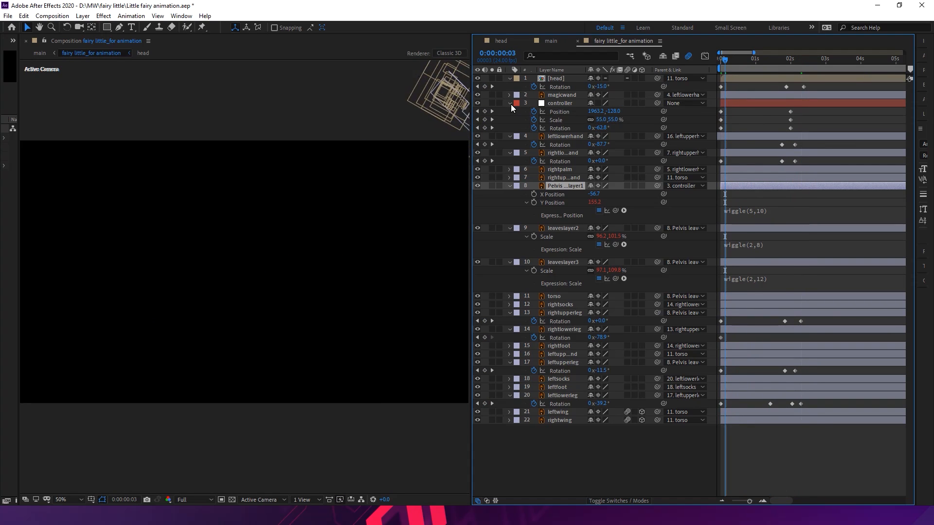
{"action": "key", "text": "comma"}
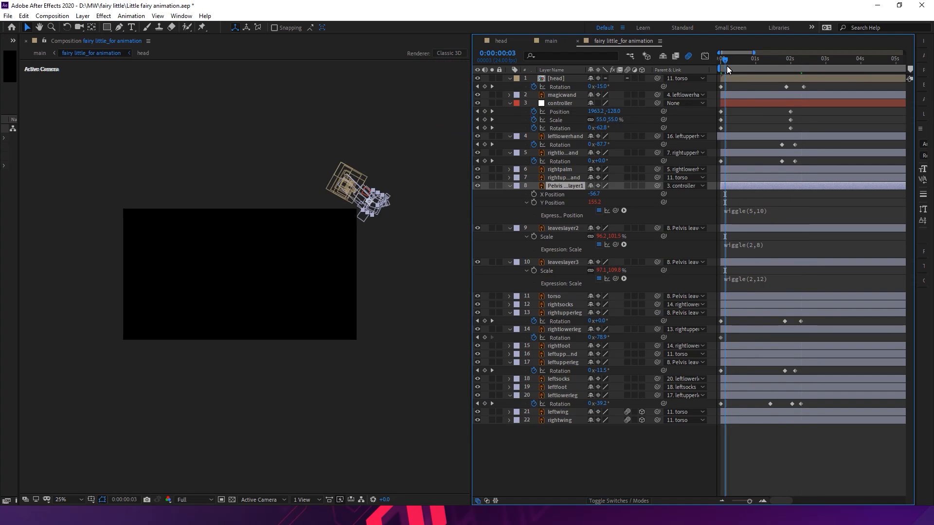
{"action": "key", "text": "space"}
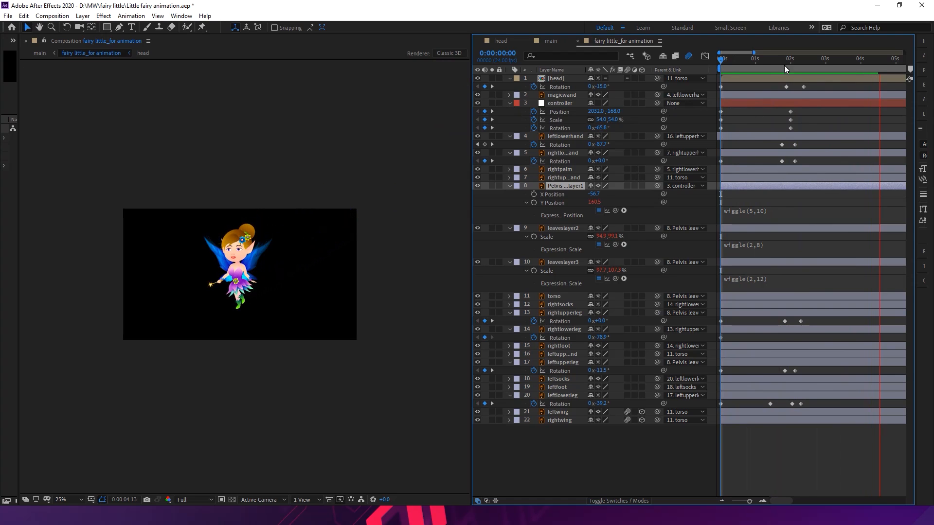
Bring the controller layer to the top of the layer stack
{"action": "left_click_drag", "start_coordinate": [781, 61], "coordinate": [794, 67]}
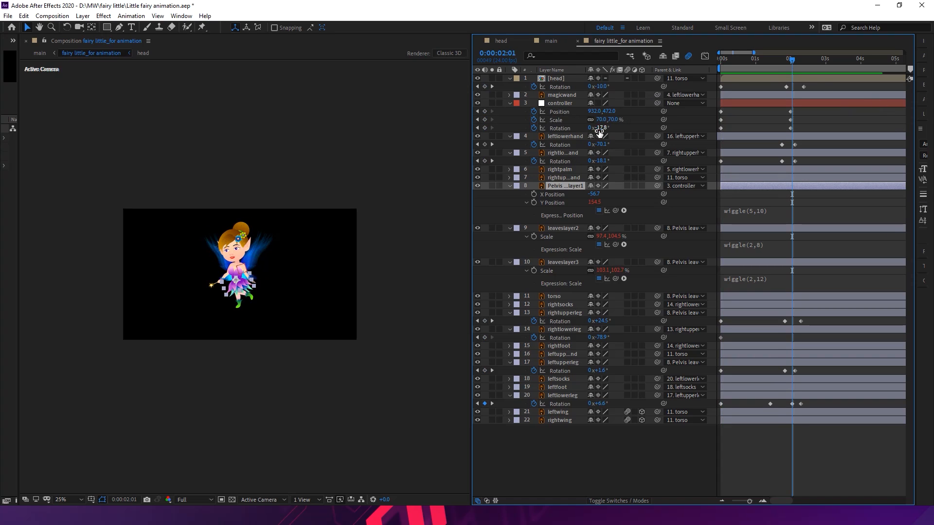
{"action": "left_click", "coordinate": [564, 104]}
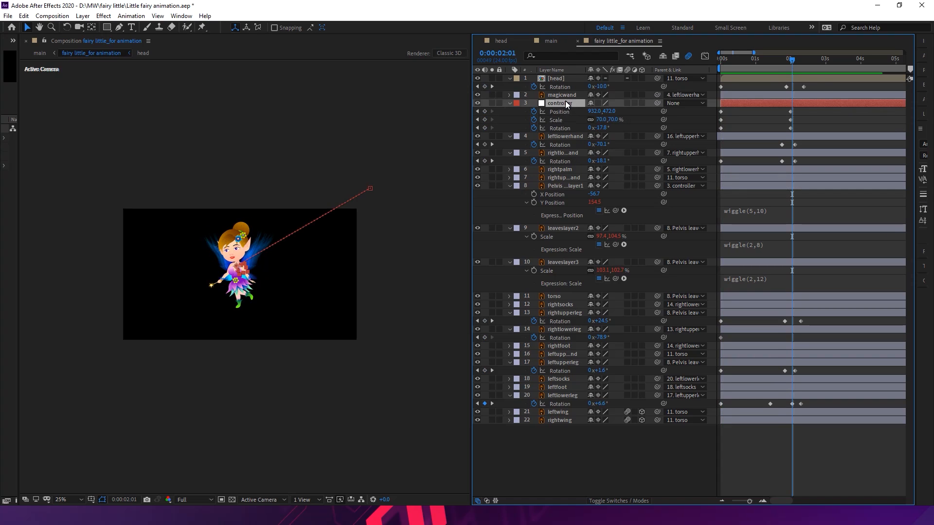
{"action": "key", "text": "ctrl+shift+bracketright"}
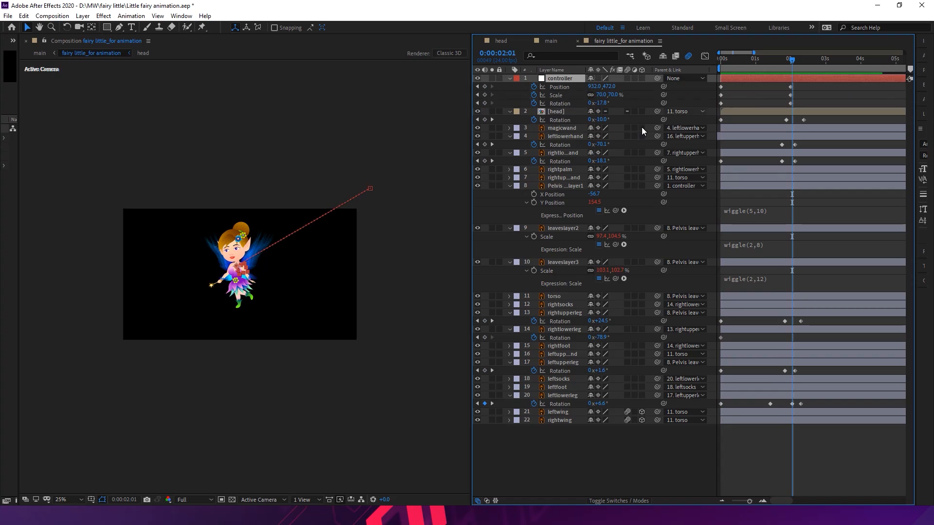
Shift the controller's Position keyframe at 0:00:02:00 to 1172, 512
{"action": "left_click", "coordinate": [478, 94]}
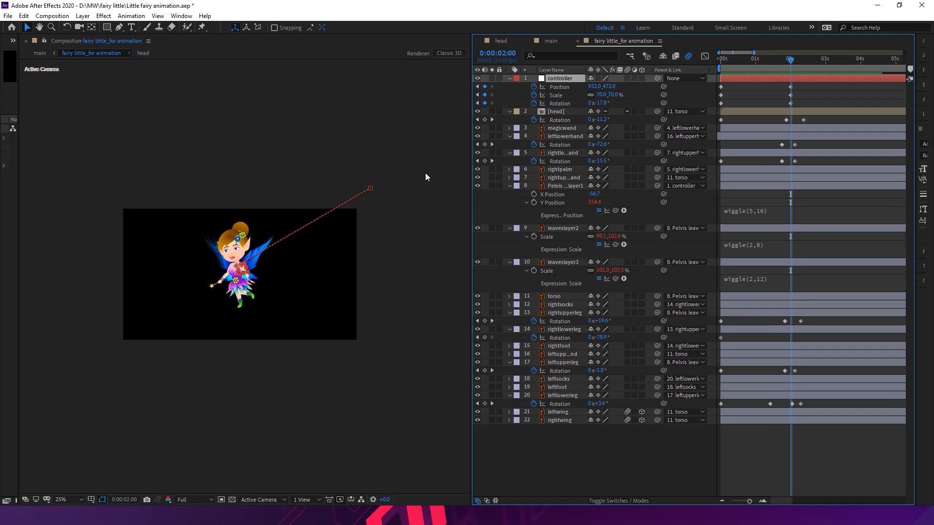
{"action": "key", "text": "shift+Right"}
{"action": "key", "text": "shift+Right"}
{"action": "key", "text": "shift+Right"}
{"action": "key", "text": "shift+Right"}
{"action": "key", "text": "shift+Right"}
{"action": "key", "text": "shift+Right"}
{"action": "key", "text": "shift+Right"}
{"action": "key", "text": "shift+Right"}
{"action": "key", "text": "shift+Right"}
{"action": "key", "text": "shift+Right"}
{"action": "key", "text": "shift+Right"}
{"action": "key", "text": "shift+Right"}
{"action": "key", "text": "shift+Right"}
{"action": "key", "text": "shift+Right"}
{"action": "key", "text": "shift+Right"}
{"action": "key", "text": "shift+Right"}
{"action": "key", "text": "shift+Right"}
{"action": "key", "text": "shift+Right"}
{"action": "key", "text": "shift+Right"}
{"action": "key", "text": "shift+Right"}
{"action": "key", "text": "shift+Right"}
{"action": "key", "text": "shift+Right"}
{"action": "key", "text": "shift+Right"}
{"action": "key", "text": "shift+Right"}
{"action": "key", "text": "shift+Down"}
{"action": "key", "text": "shift+Down"}
{"action": "key", "text": "shift+Down"}
{"action": "key", "text": "shift+Down"}
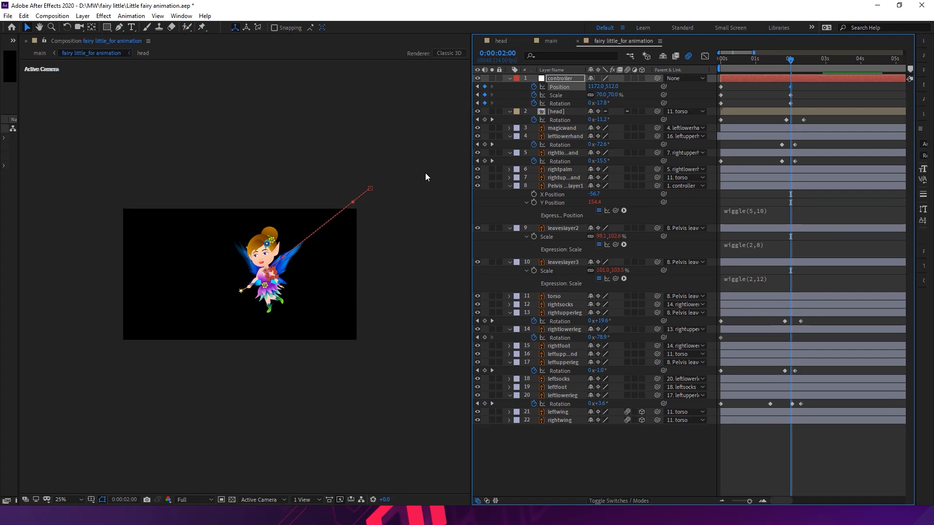
{"action": "key", "text": "shift+Down"}
{"action": "key", "text": "shift+Down"}
{"action": "key", "text": "shift+Down"}
{"action": "key", "text": "shift+Down"}
{"action": "key", "text": "shift+Up"}
{"action": "key", "text": "shift+Up"}
{"action": "key", "text": "shift+Up"}
{"action": "key", "text": "shift+Up"}
Set the pelvis layer's Y Position expression to wiggle(5,15) and preview the fly-in and hover from the first frame
{"action": "key", "text": "period"}
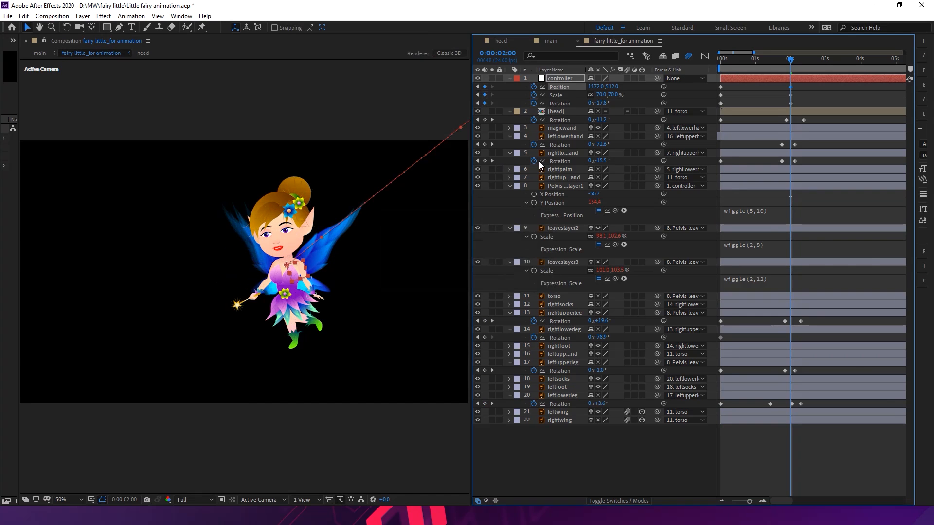
{"action": "left_click", "coordinate": [758, 212]}
{"action": "left_click", "coordinate": [781, 211]}
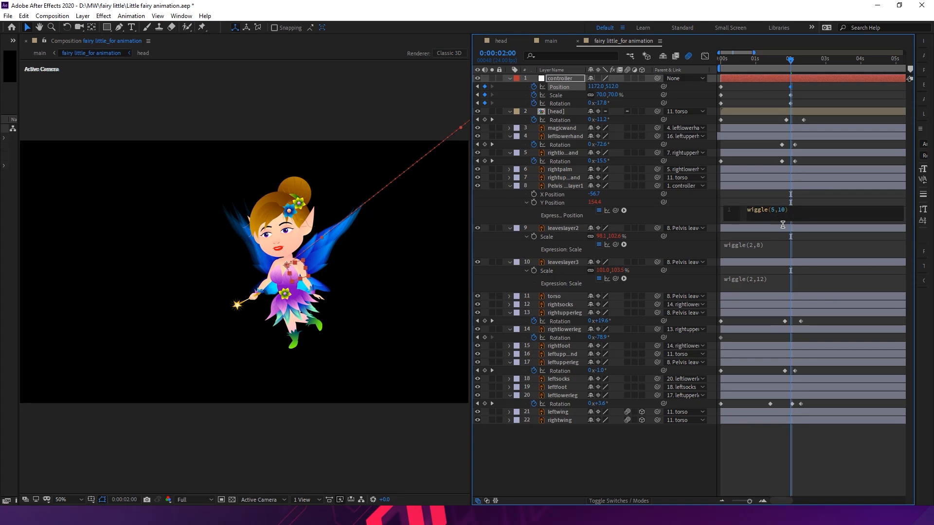
{"action": "left_click", "coordinate": [782, 224]}
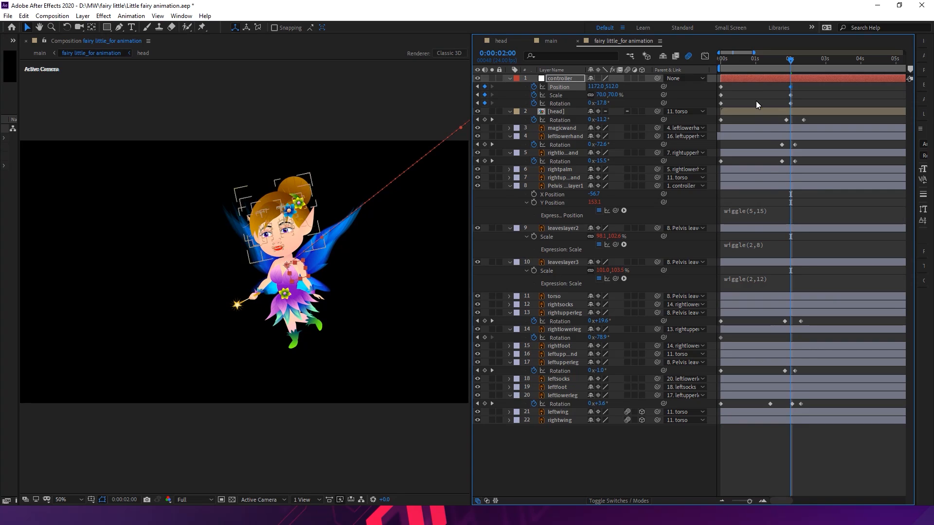
{"action": "left_click_drag", "start_coordinate": [731, 63], "coordinate": [714, 66]}
{"action": "key", "text": "space"}
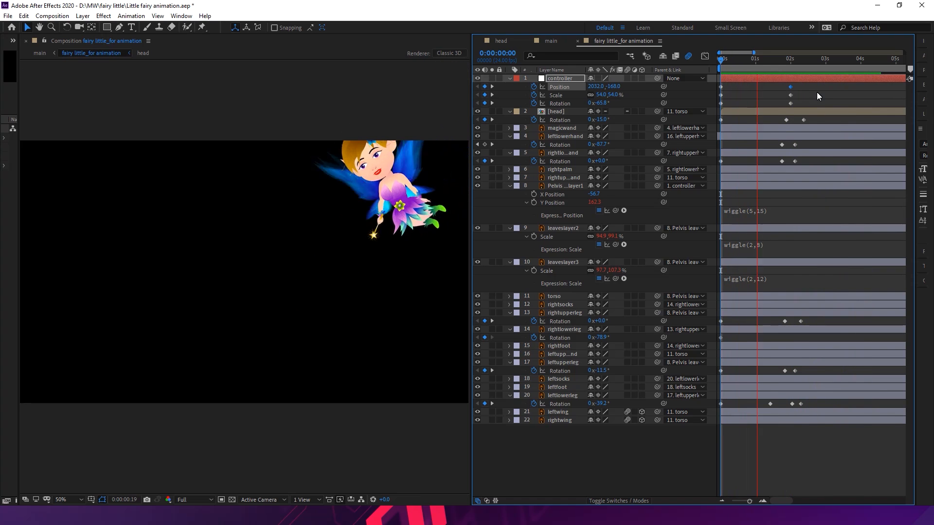
{"action": "key", "text": "space"}
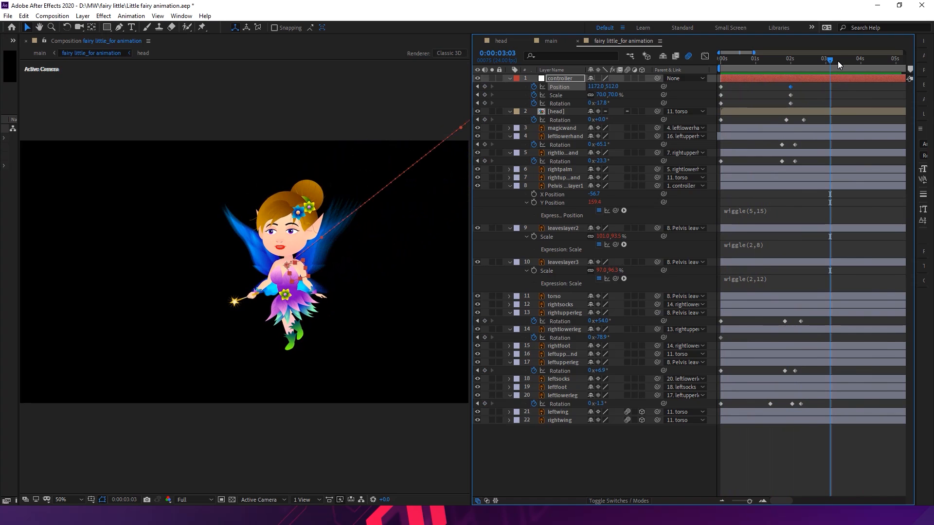
{"action": "key", "text": "space"}
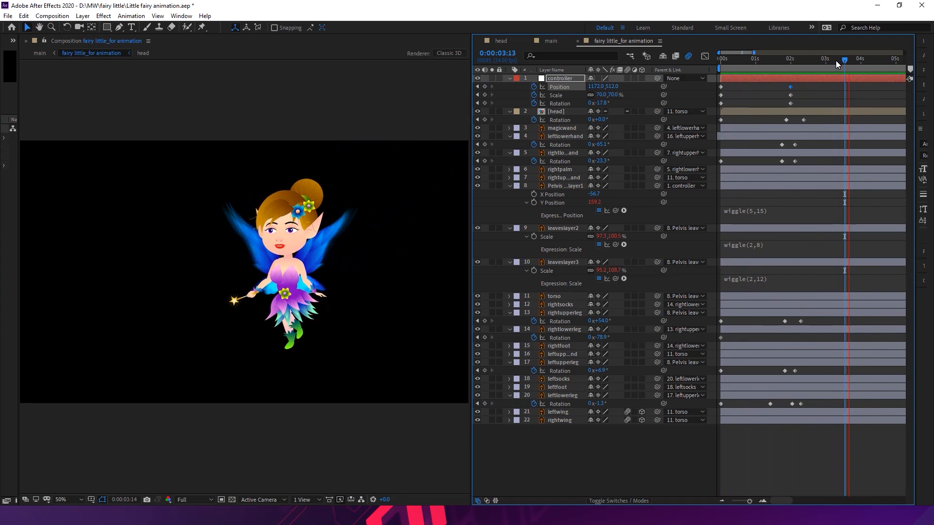
{"action": "key", "text": "space"}
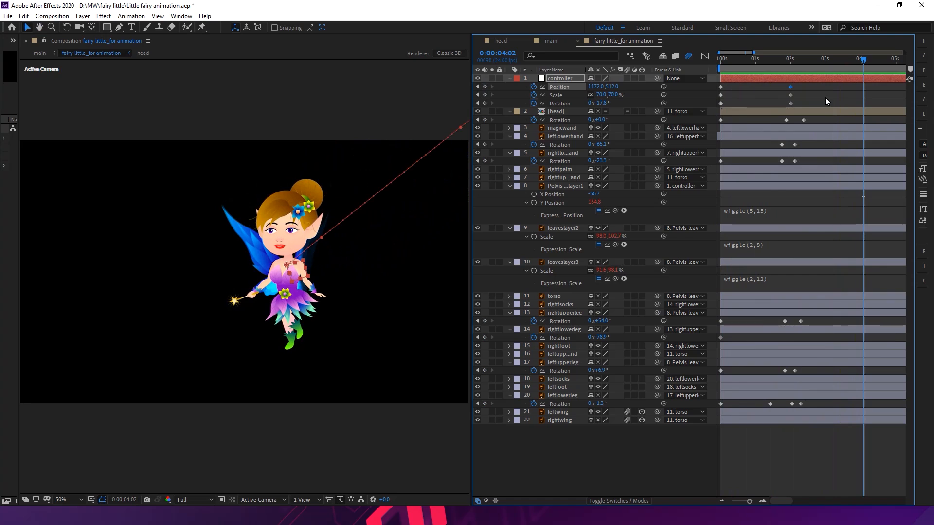
Reveal the leftupperhand layer's Rotation and add a keyframe for its current angle at 0:00:03:07
{"action": "left_click", "coordinate": [846, 60]}
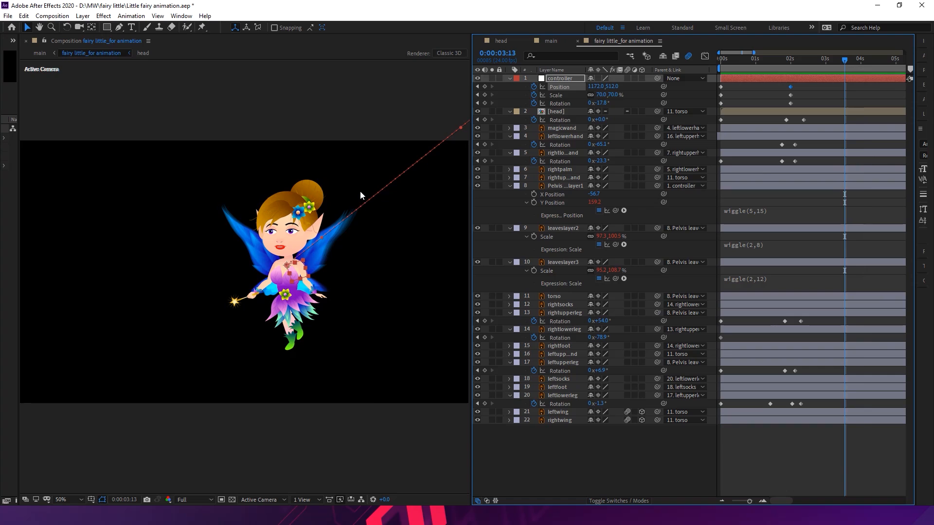
{"action": "scroll", "coordinate": [360, 191], "scroll_direction": "up", "scroll_amount": 1}
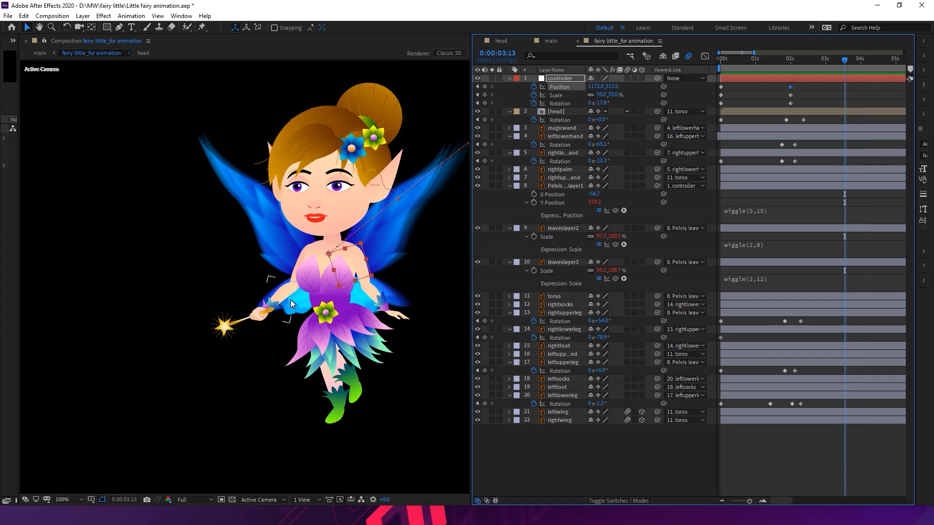
{"action": "left_click", "coordinate": [293, 282]}
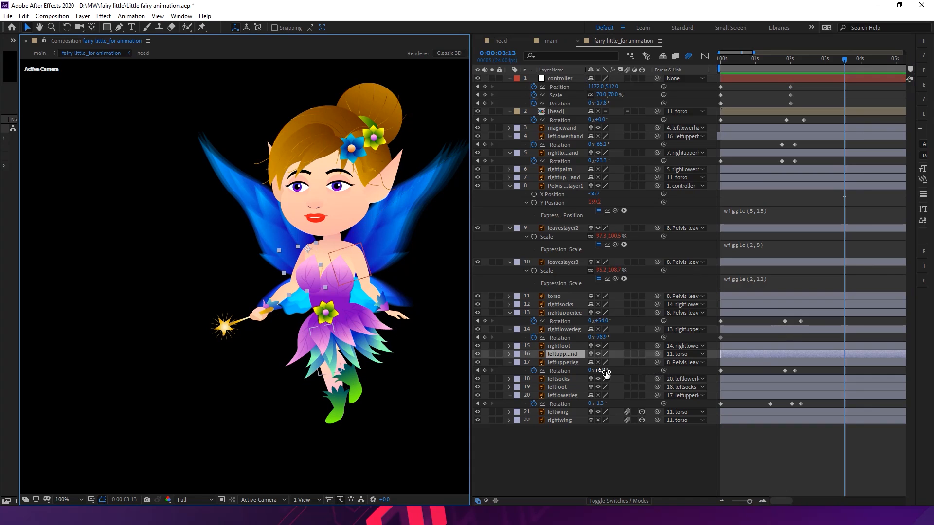
{"action": "key", "text": "r"}
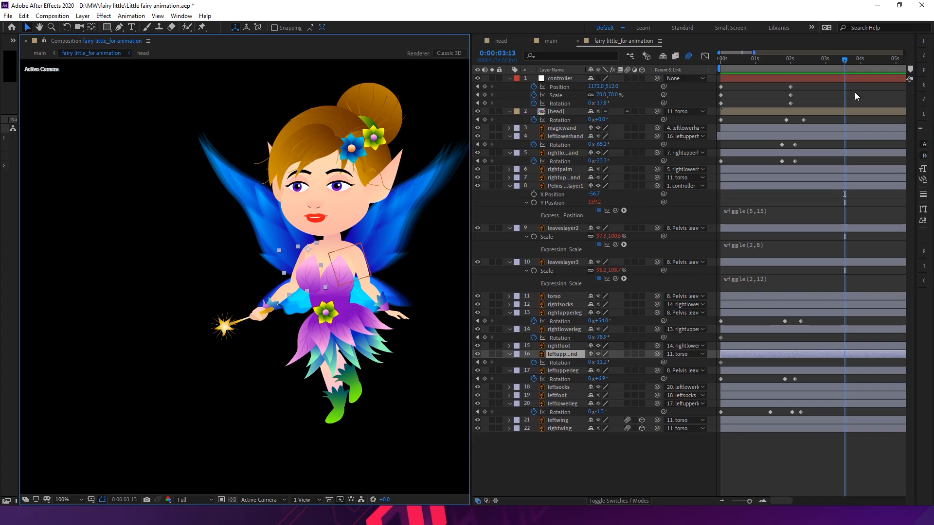
{"action": "left_click", "coordinate": [837, 59]}
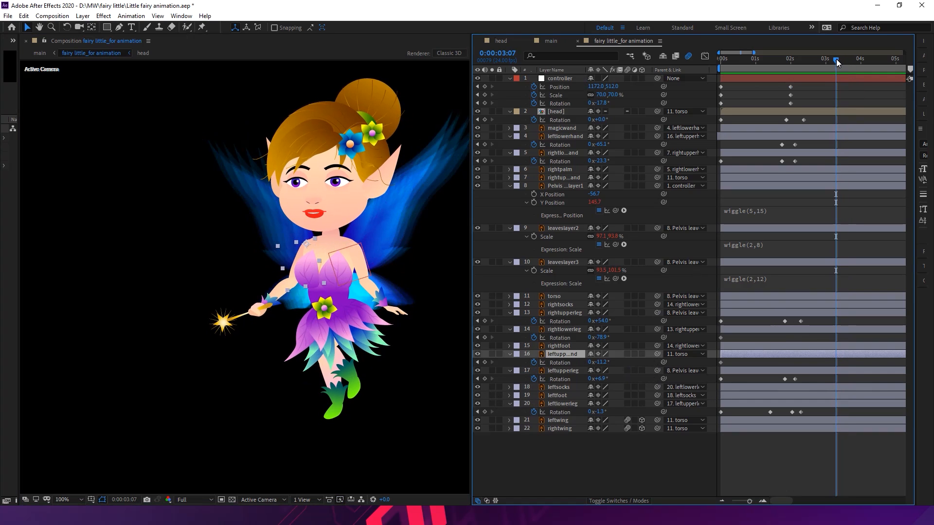
{"action": "left_click", "coordinate": [485, 362]}
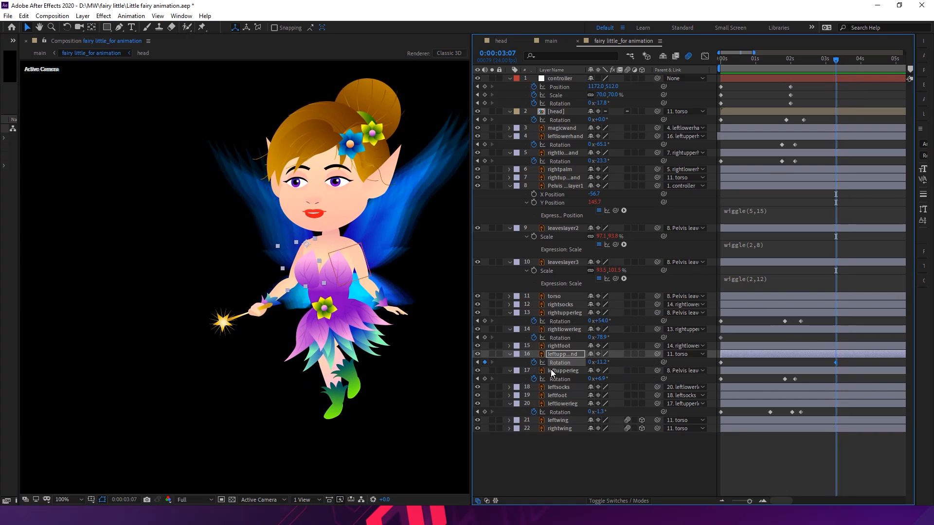
{"action": "key", "text": "space"}
{"action": "key", "text": "space"}
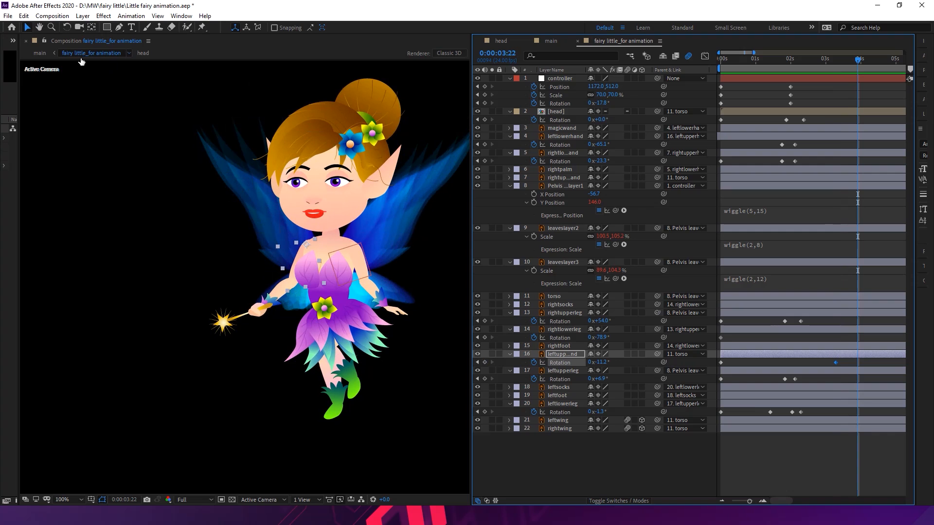
{"action": "left_click", "coordinate": [66, 27]}
{"action": "left_click_drag", "start_coordinate": [302, 283], "coordinate": [270, 294]}
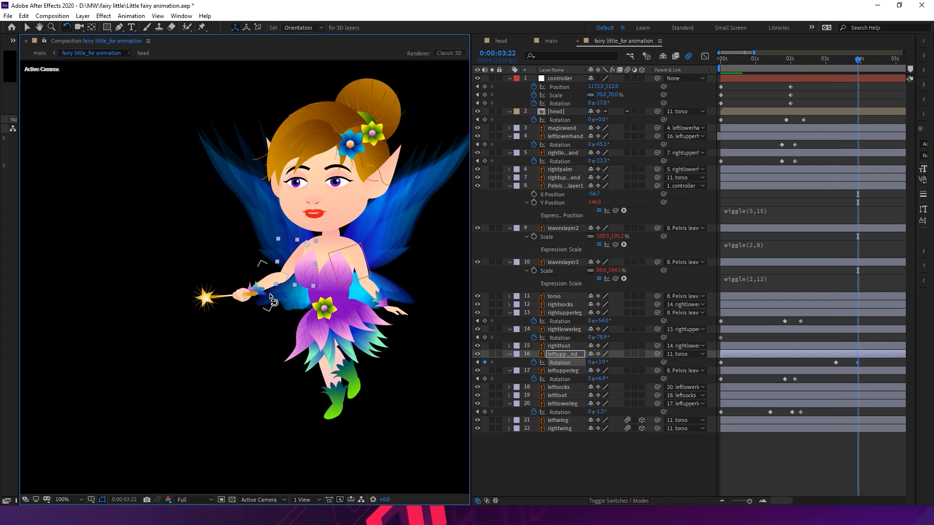
{"action": "key", "text": "ctrl+z"}
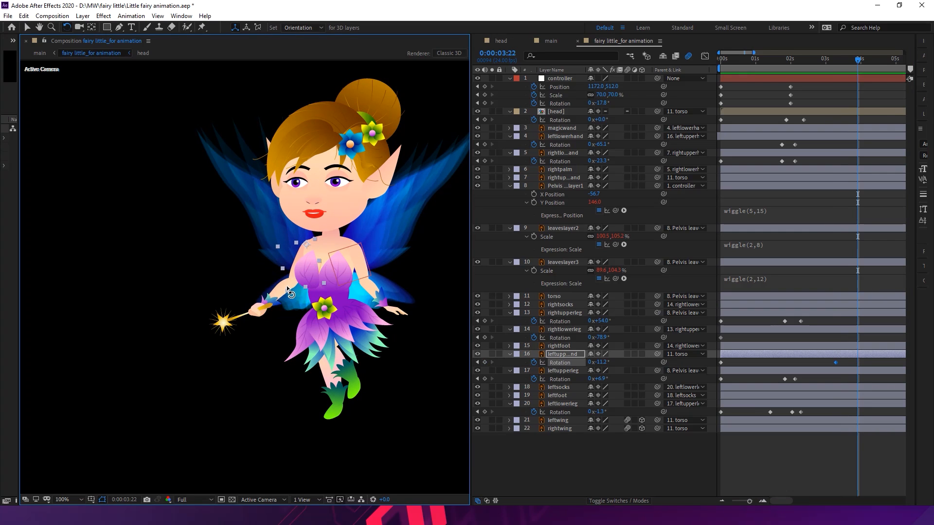
Play from 0:00:03:07 to 0:00:04:09 and rotate leftupperhand there to about 19.8° to raise the wand arm
{"action": "mouse_move", "coordinate": [839, 63]}
{"action": "left_mouse_down"}
{"action": "mouse_move", "coordinate": [828, 71]}
{"action": "mouse_move", "coordinate": [836, 72]}
{"action": "left_mouse_up"}
{"action": "key", "text": "space"}
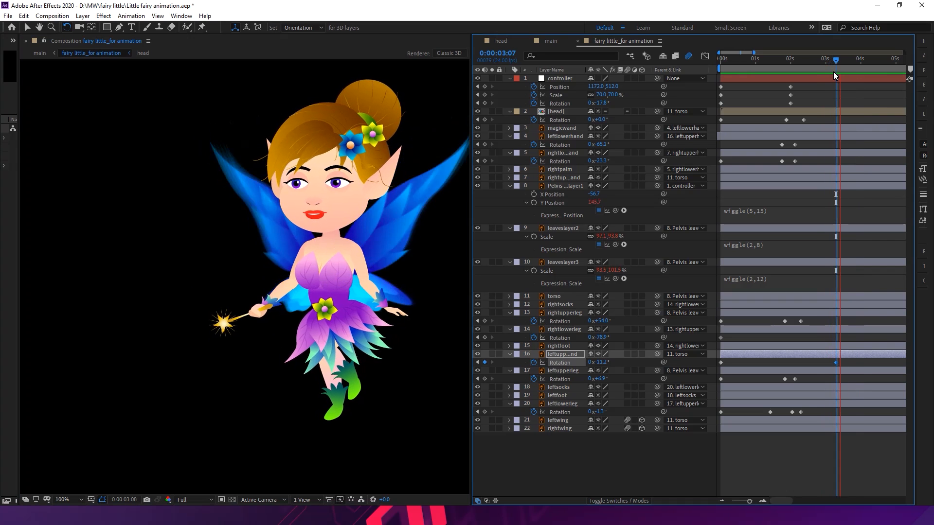
{"action": "key", "text": "space"}
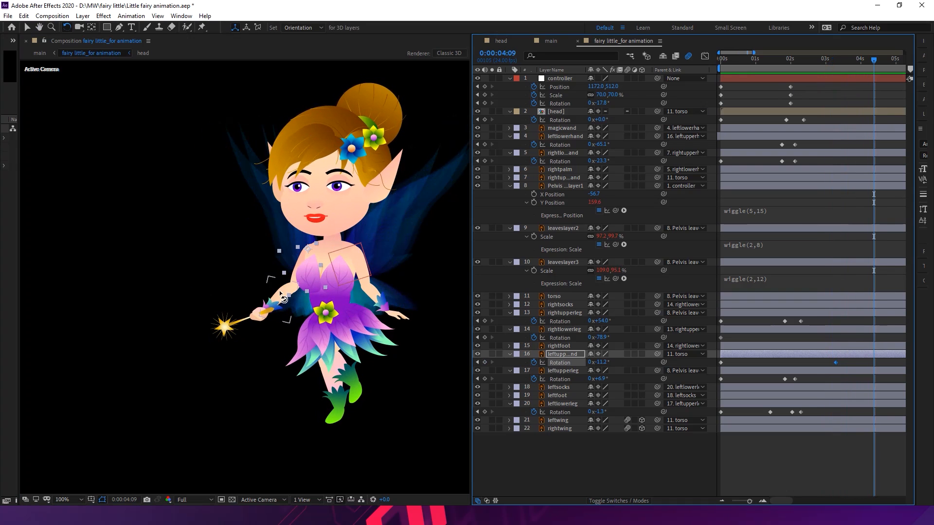
{"action": "left_click_drag", "start_coordinate": [294, 283], "coordinate": [273, 255]}
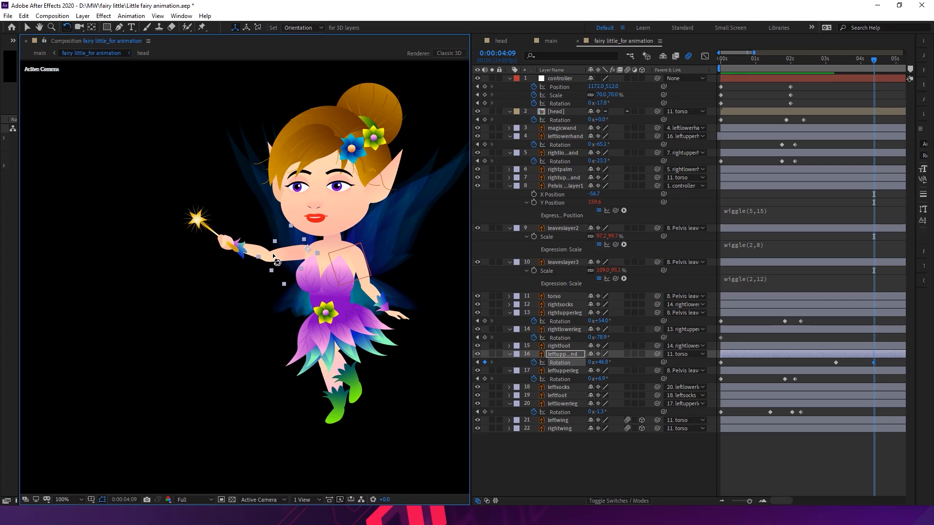
{"action": "left_click_drag", "start_coordinate": [285, 253], "coordinate": [292, 267]}
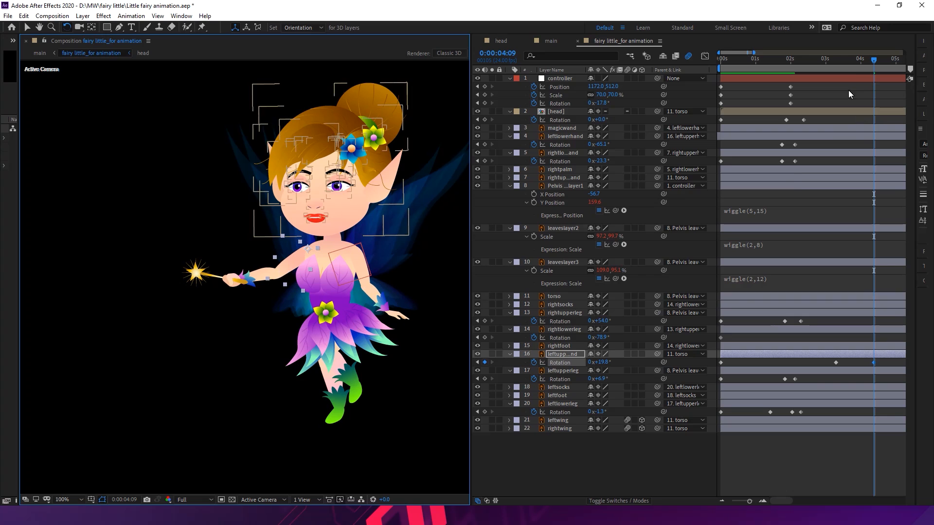
Move leftupperhand's last Rotation keyframe earlier to about the 4-second mark and preview the arm raise from 0:00:03:07
{"action": "left_click_drag", "start_coordinate": [873, 362], "coordinate": [860, 362]}
{"action": "left_click_drag", "start_coordinate": [845, 60], "coordinate": [836, 77]}
{"action": "key", "text": "space"}
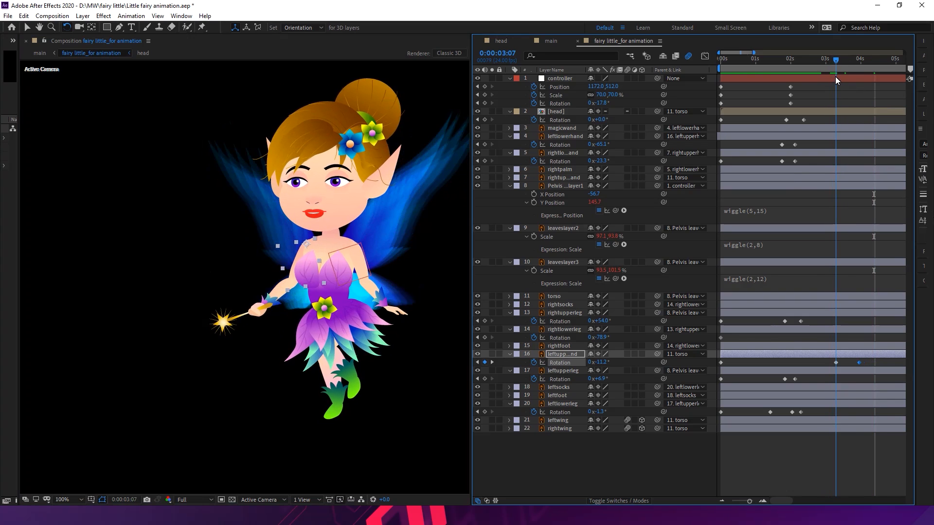
{"action": "key", "text": "space"}
{"action": "left_click_drag", "start_coordinate": [845, 62], "coordinate": [851, 72]}
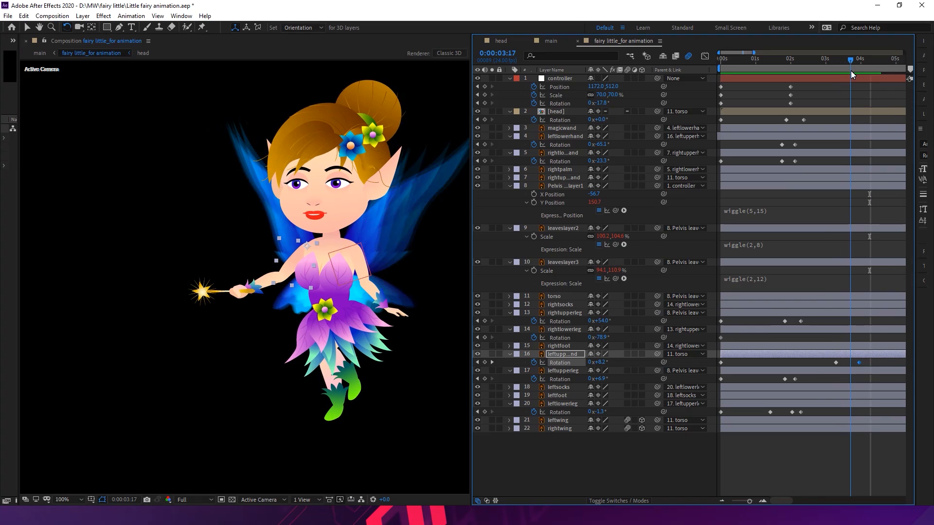
Add a Rotation keyframe to the leftlowerhand layer at 0:00:03:16, keeping its current angle
{"action": "left_click", "coordinate": [269, 291]}
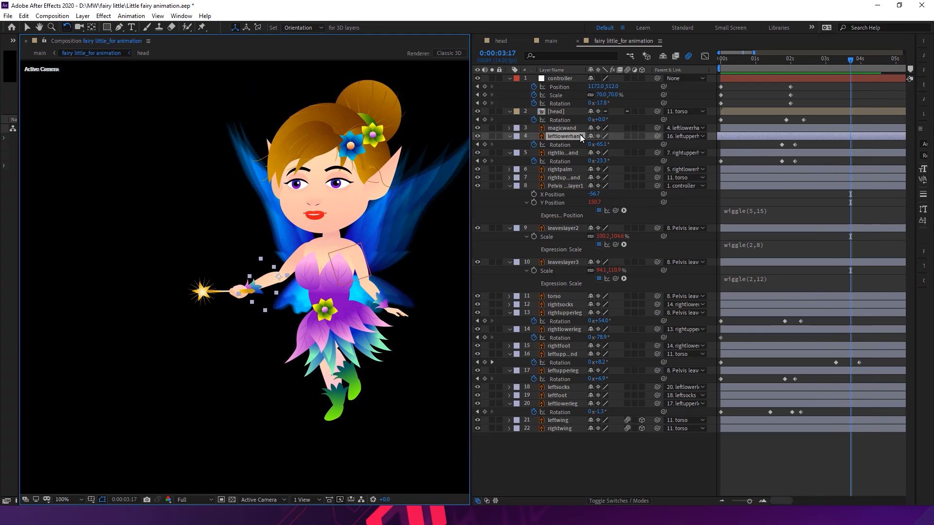
{"action": "left_click", "coordinate": [850, 59]}
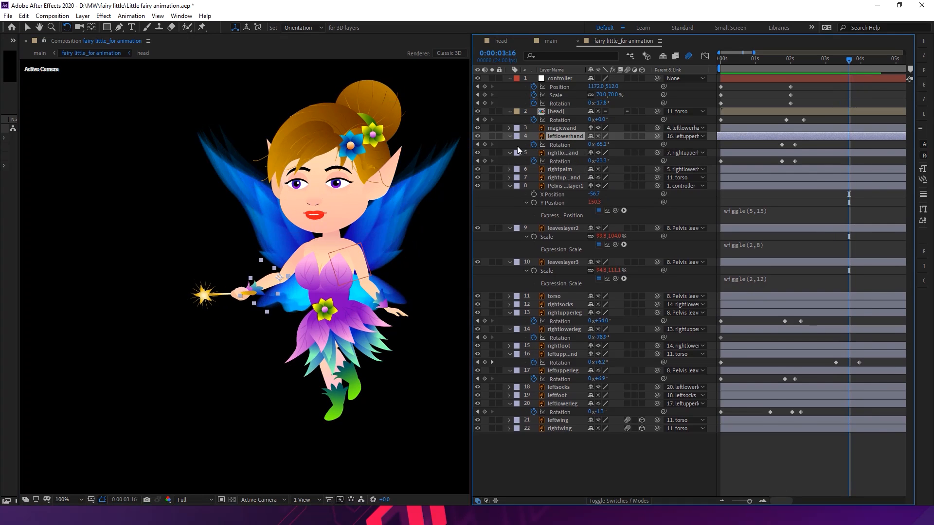
{"action": "left_click", "coordinate": [486, 145]}
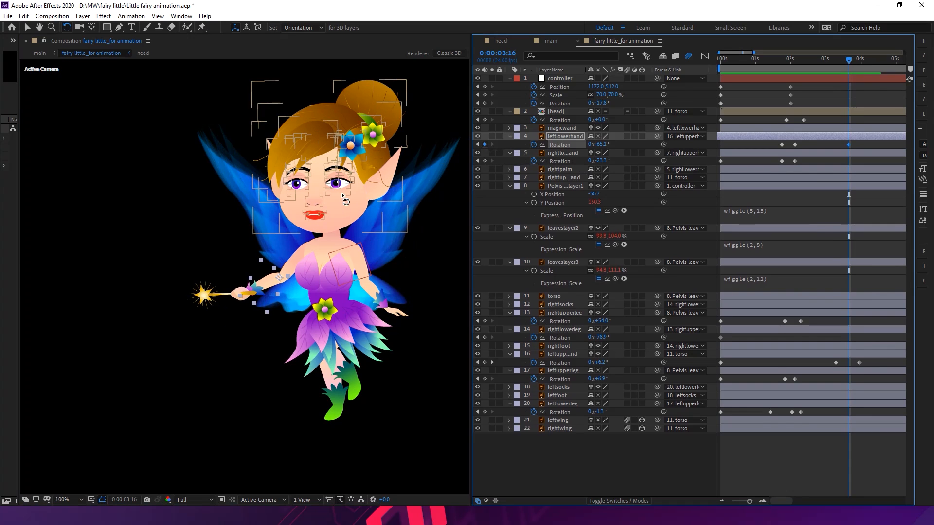
{"action": "key", "text": "r"}
{"action": "key", "text": "r"}
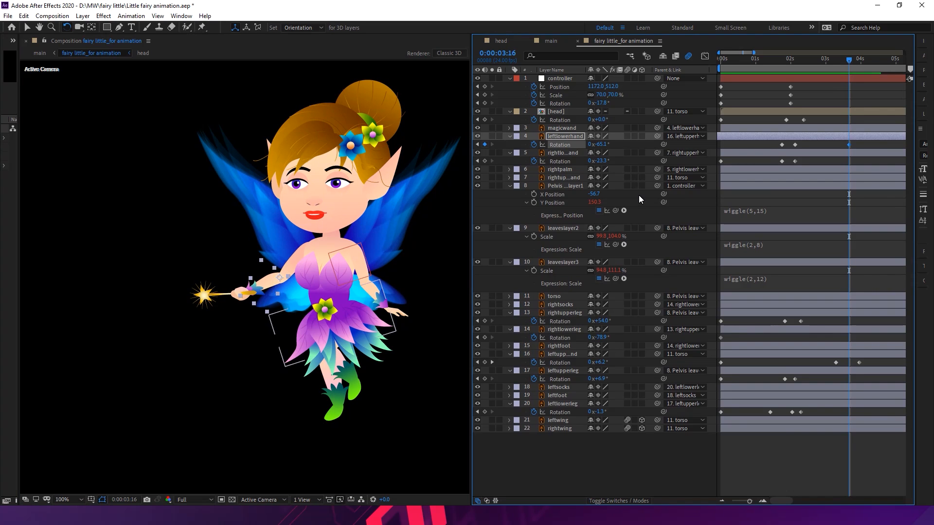
Rotate leftlowerhand to about 16.1° at 0:00:04:06 and preview the wand movement from the first frame
{"action": "key", "text": "space"}
{"action": "key", "text": "space"}
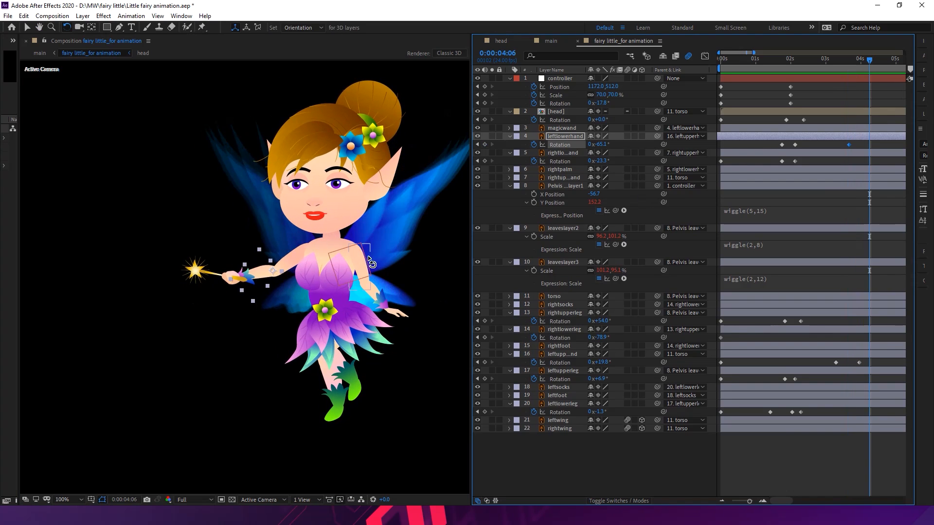
{"action": "left_click_drag", "start_coordinate": [258, 272], "coordinate": [267, 244]}
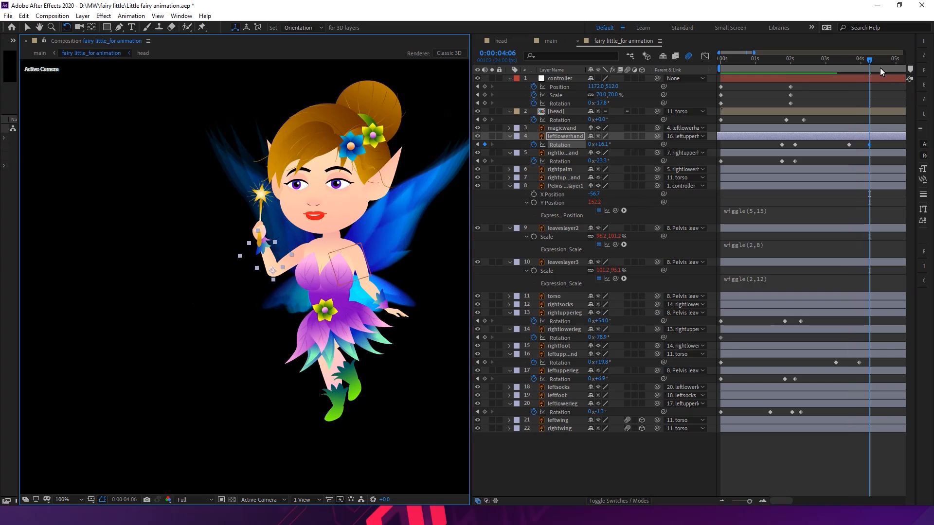
{"action": "left_click_drag", "start_coordinate": [860, 59], "coordinate": [710, 101]}
{"action": "key", "text": "space"}
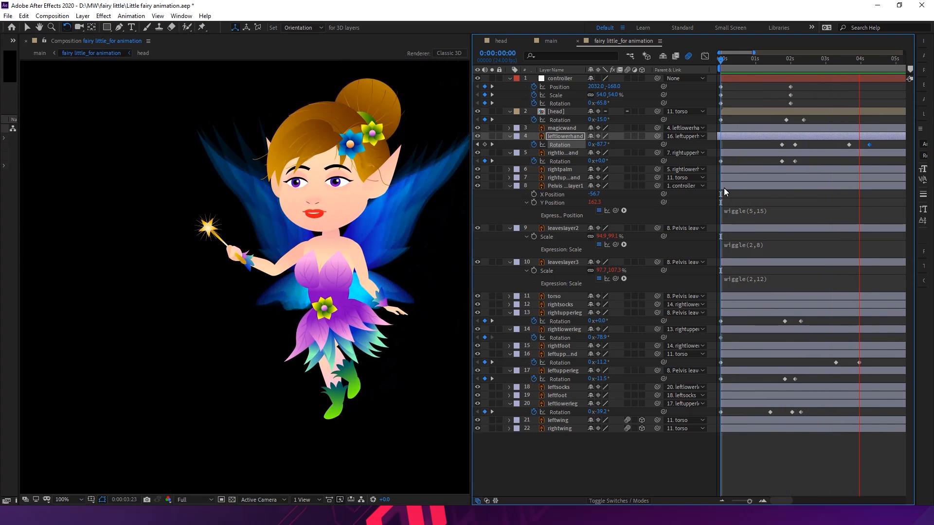
{"action": "key", "text": "space"}
{"action": "left_click_drag", "start_coordinate": [862, 57], "coordinate": [854, 59]}
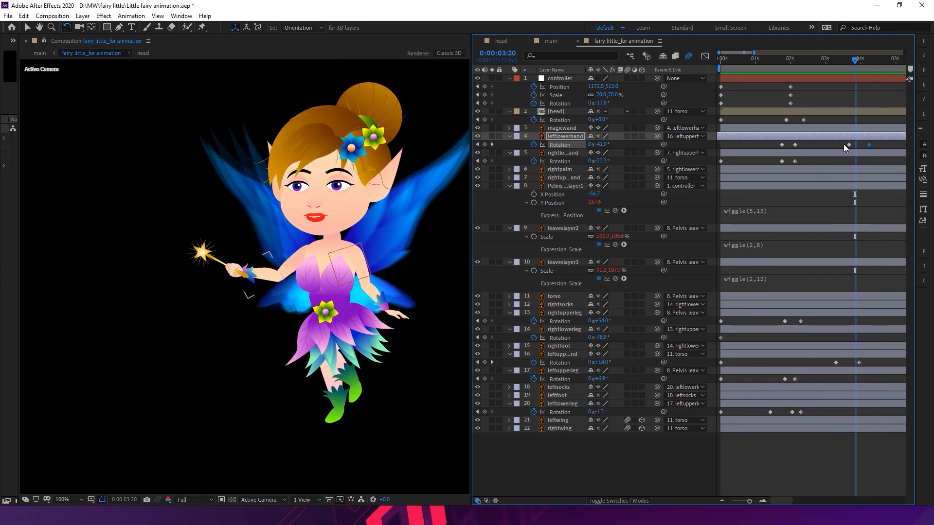
{"action": "left_click_drag", "start_coordinate": [868, 147], "coordinate": [842, 147]}
{"action": "left_click_drag", "start_coordinate": [826, 365], "coordinate": [854, 364]}
{"action": "key", "text": "ctrl+z"}
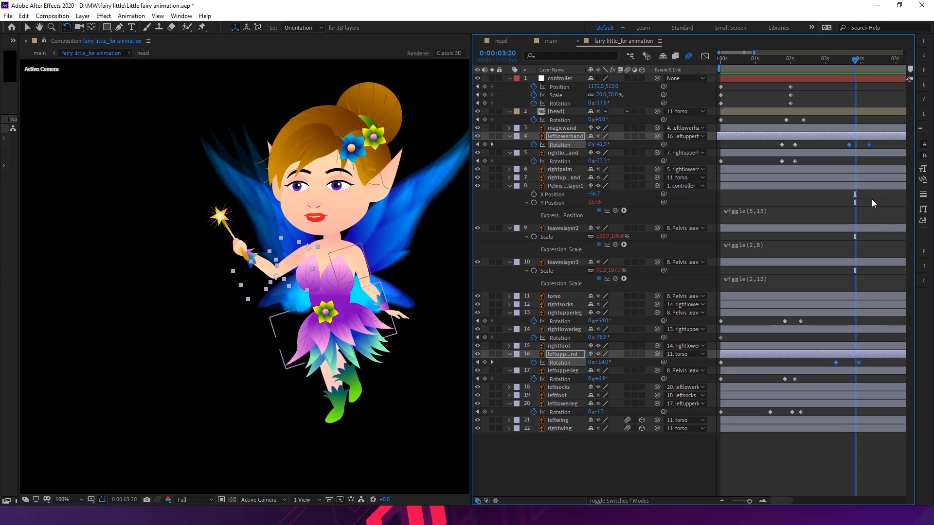
{"action": "key", "text": "ctrl+z"}
{"action": "left_click", "coordinate": [872, 199]}
Move the last Rotation keyframes of leftlowerhand and leftupperhand slightly earlier and preview the arm raise from 0:00:03:04
{"action": "left_click_drag", "start_coordinate": [868, 144], "coordinate": [865, 143]}
{"action": "left_click_drag", "start_coordinate": [859, 363], "coordinate": [855, 363]}
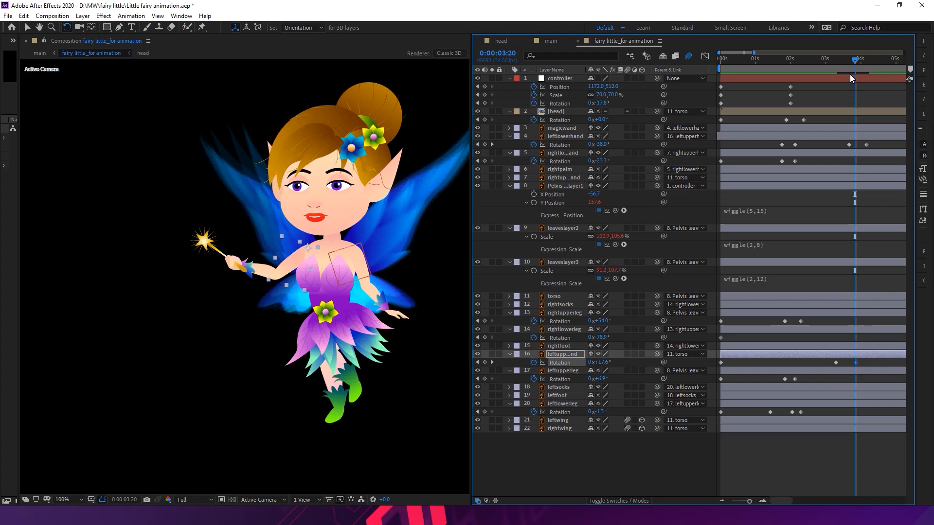
{"action": "left_click_drag", "start_coordinate": [855, 60], "coordinate": [845, 61]}
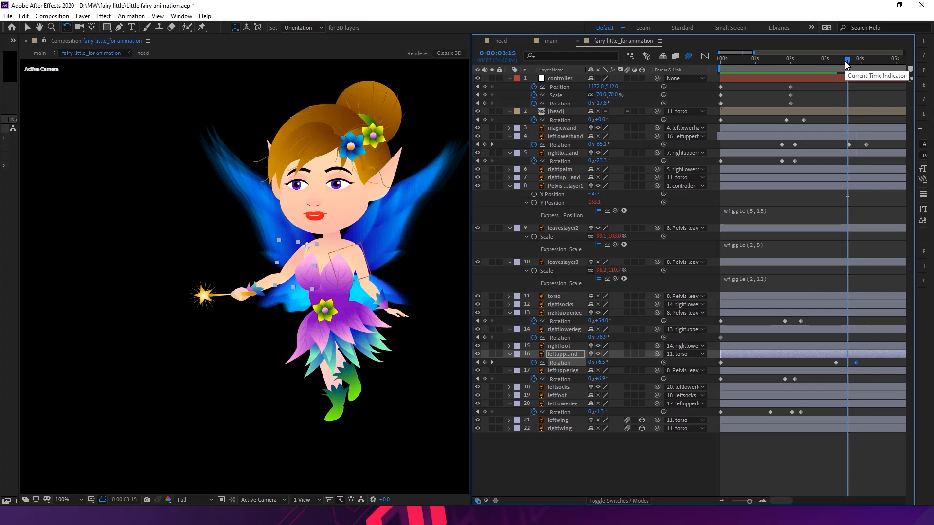
{"action": "left_click_drag", "start_coordinate": [847, 60], "coordinate": [833, 61]}
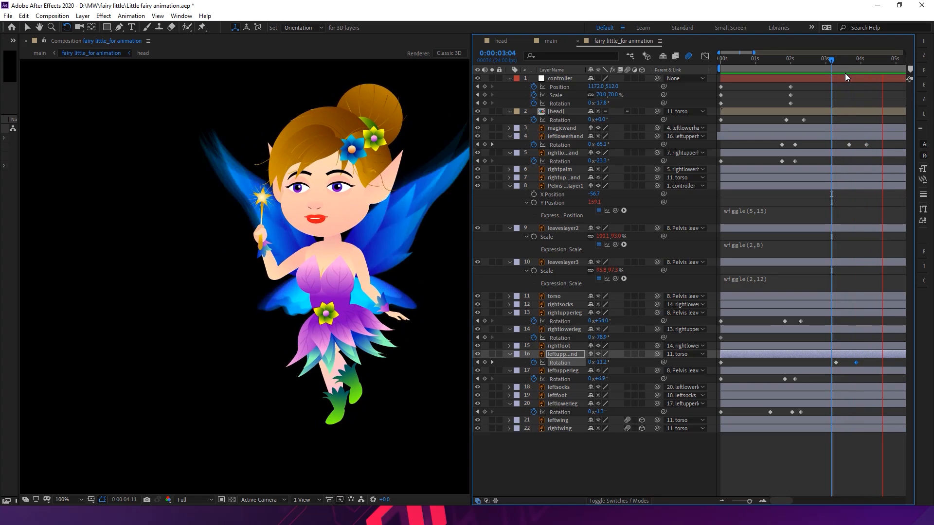
{"action": "key", "text": "space"}
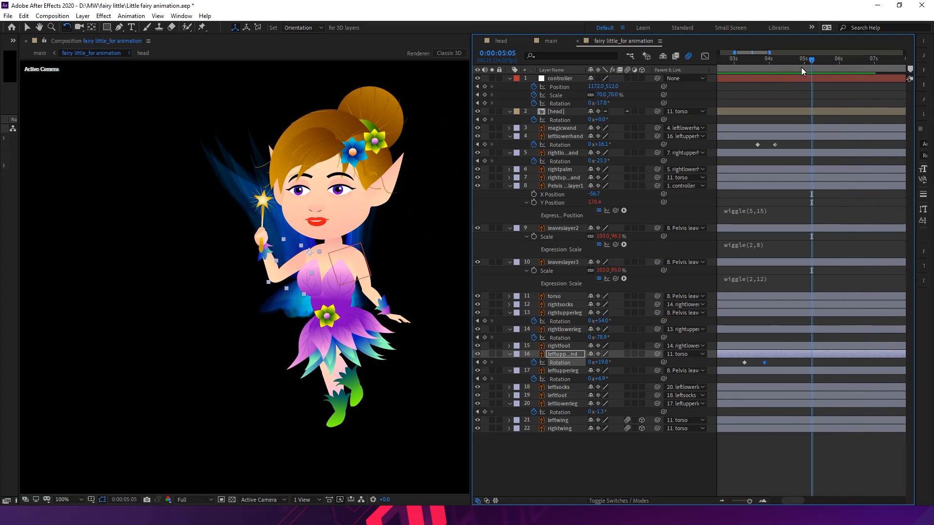
Play the wand movement from 0:00:03:15 and add a Rotation keyframe to leftlowerhand at 0:00:04:23, keeping its current angle
{"action": "left_click_drag", "start_coordinate": [801, 67], "coordinate": [755, 69]}
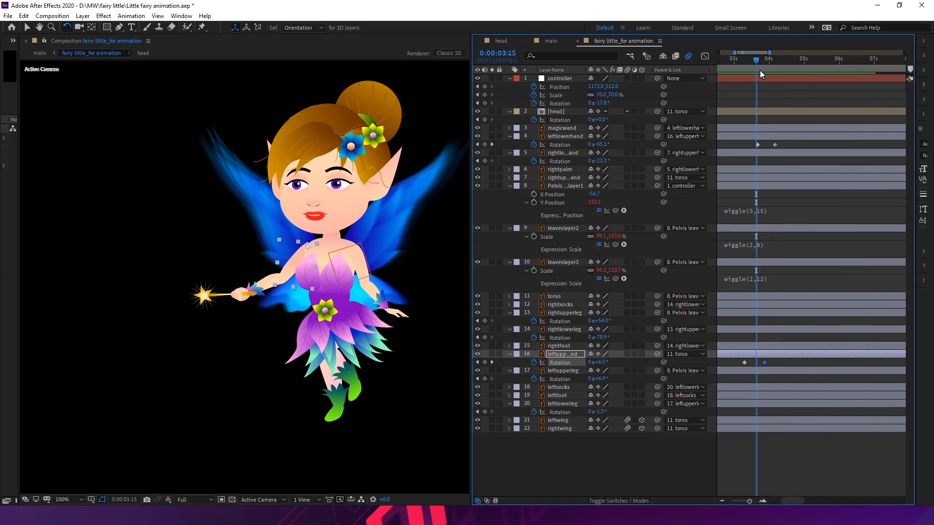
{"action": "key", "text": "space"}
{"action": "key", "text": "space"}
{"action": "key", "text": "w"}
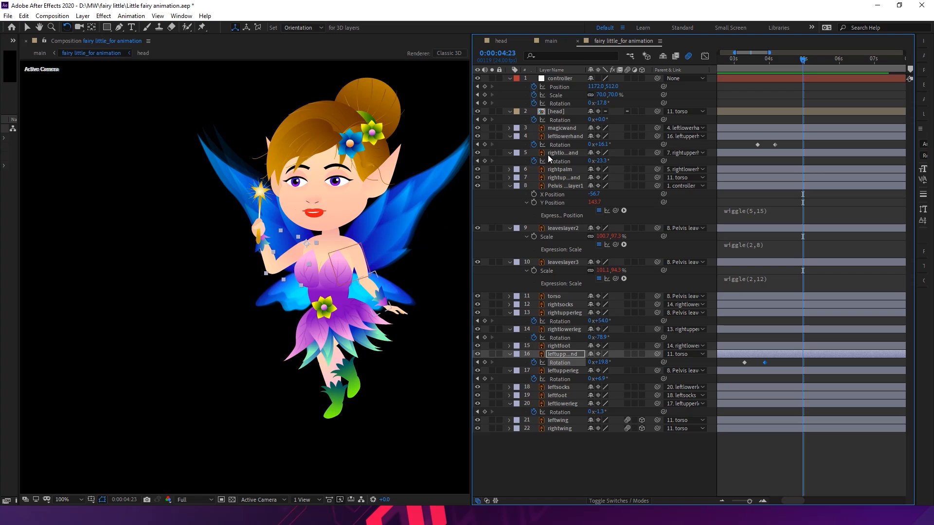
{"action": "left_click", "coordinate": [485, 147]}
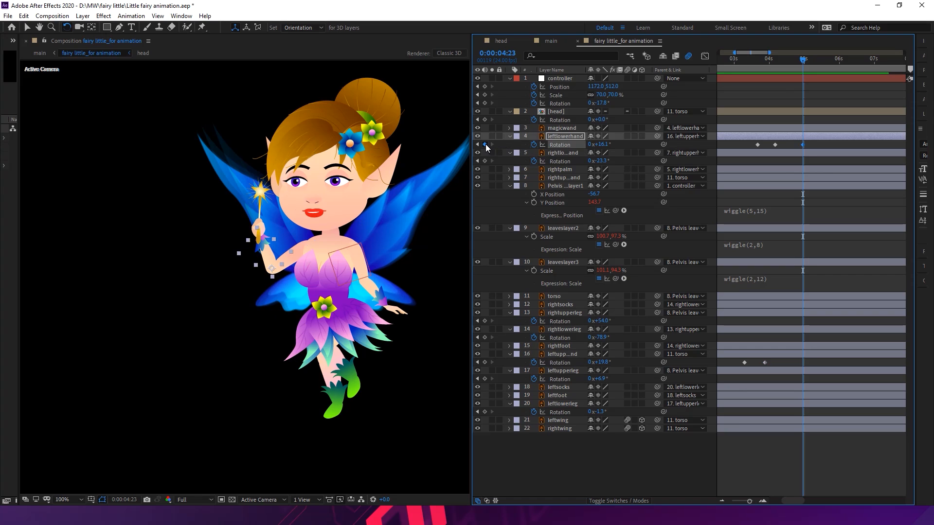
{"action": "left_click", "coordinate": [486, 145]}
Play from 0:00:04:23 to 0:00:05:14 and rotate leftlowerhand there to about -76.1° to swing the wand forward
{"action": "key", "text": "space"}
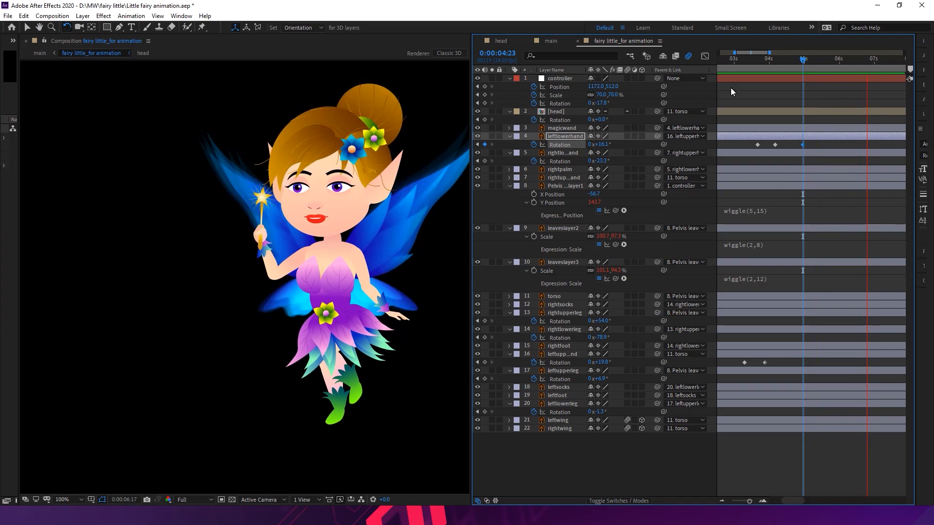
{"action": "left_click", "coordinate": [804, 59]}
{"action": "key", "text": "space"}
{"action": "key", "text": "space"}
{"action": "key", "text": "w"}
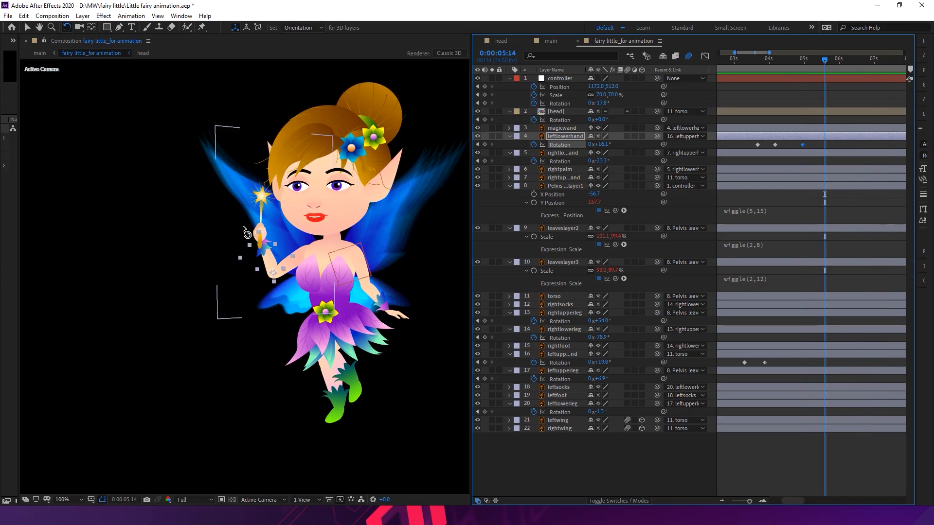
{"action": "left_click_drag", "start_coordinate": [269, 263], "coordinate": [229, 302]}
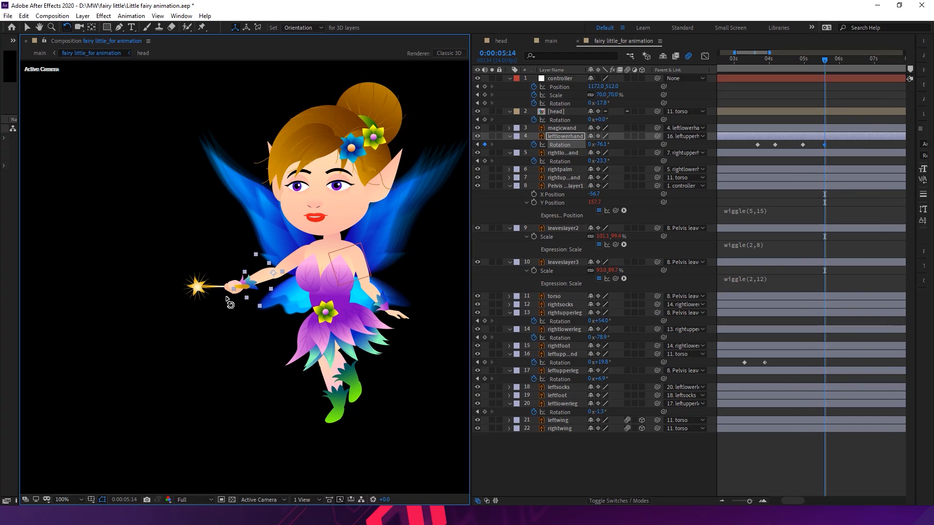
{"action": "key", "text": "Down"}
{"action": "key", "text": "Down"}
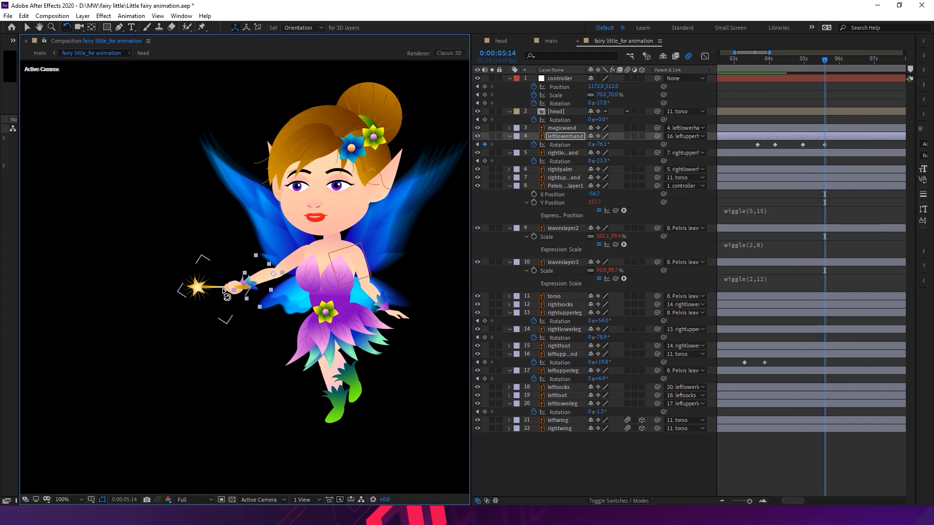
Hold leftupperhand's angle with a Rotation keyframe at 0:00:05:07 and rotate it to about 53.4° at 0:00:05:21
{"action": "left_click", "coordinate": [813, 61]}
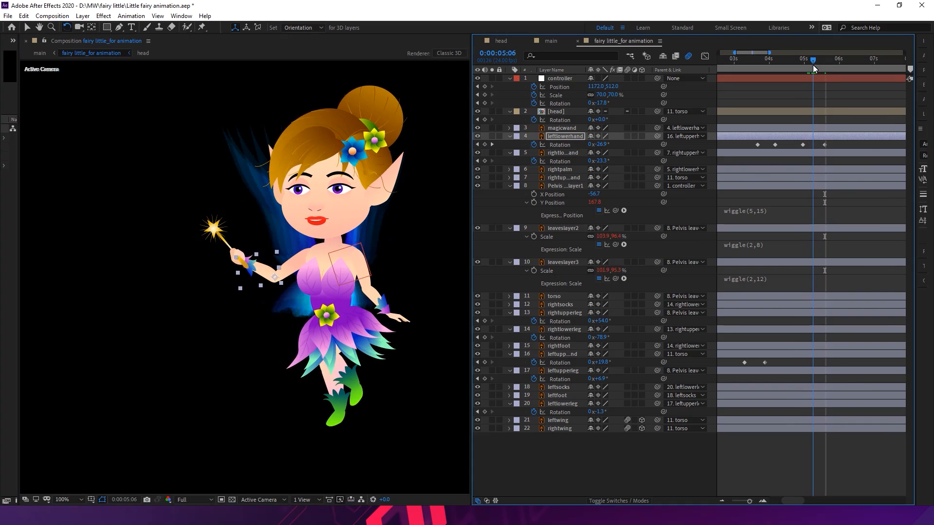
{"action": "left_click_drag", "start_coordinate": [813, 65], "coordinate": [814, 65]}
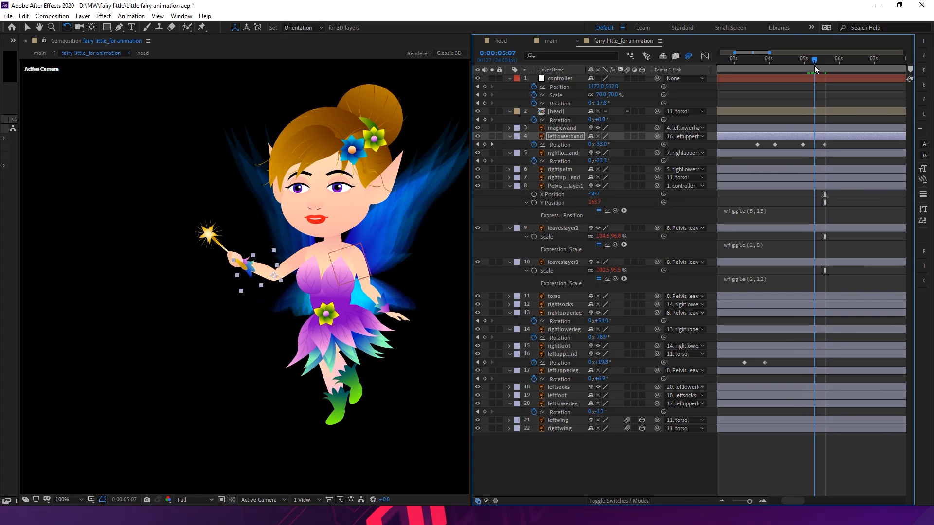
{"action": "left_click", "coordinate": [485, 363]}
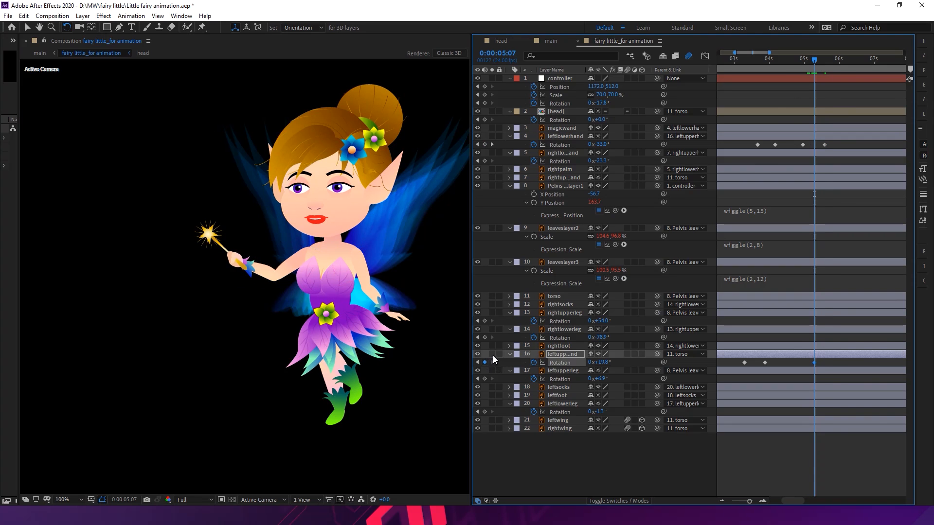
{"action": "key", "text": "space"}
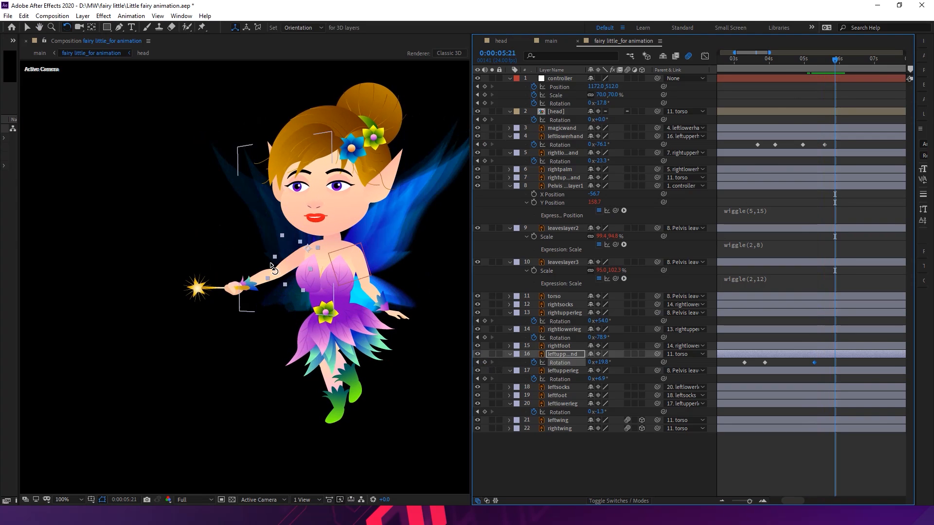
{"action": "mouse_move", "coordinate": [286, 264]}
{"action": "left_mouse_down"}
{"action": "mouse_move", "coordinate": [297, 252]}
{"action": "mouse_move", "coordinate": [278, 250]}
{"action": "left_mouse_up"}
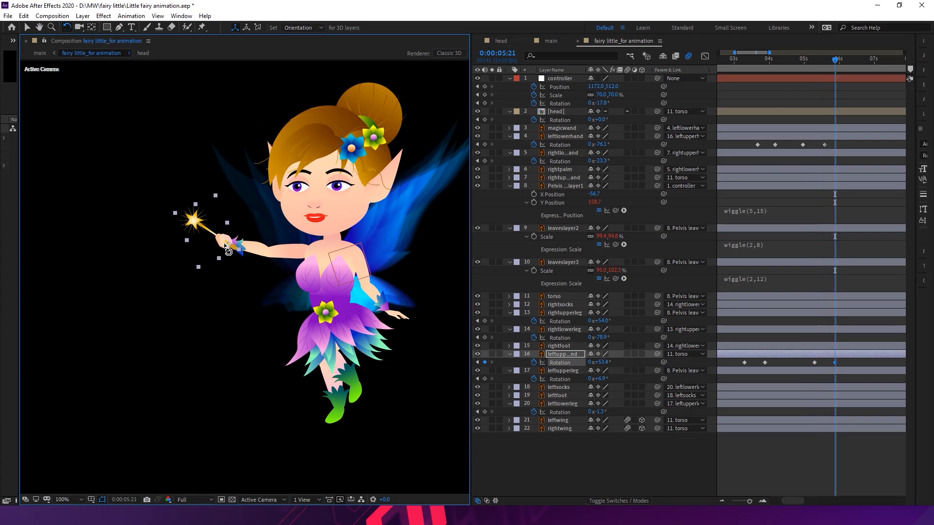
Show magicwand's Rotation, add a keyframe at 0:00:05:11 and rotate the wand to about -14.7° at 0:00:05:16
{"action": "left_click", "coordinate": [227, 247]}
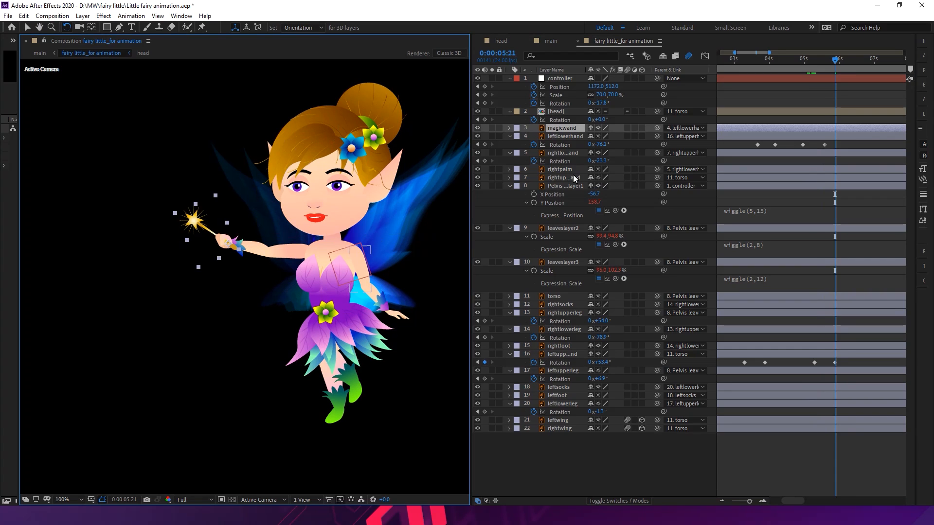
{"action": "key", "text": "r"}
{"action": "left_click_drag", "start_coordinate": [825, 60], "coordinate": [821, 60]}
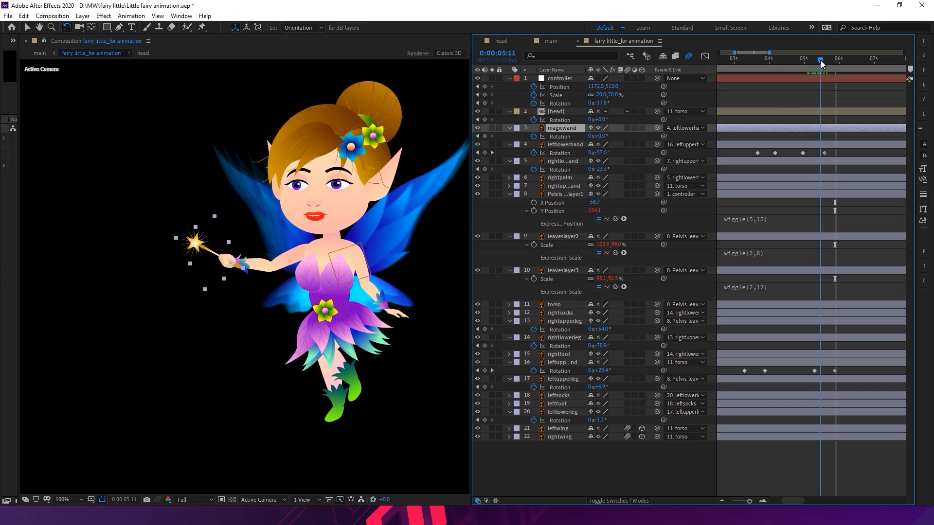
{"action": "left_click", "coordinate": [485, 136]}
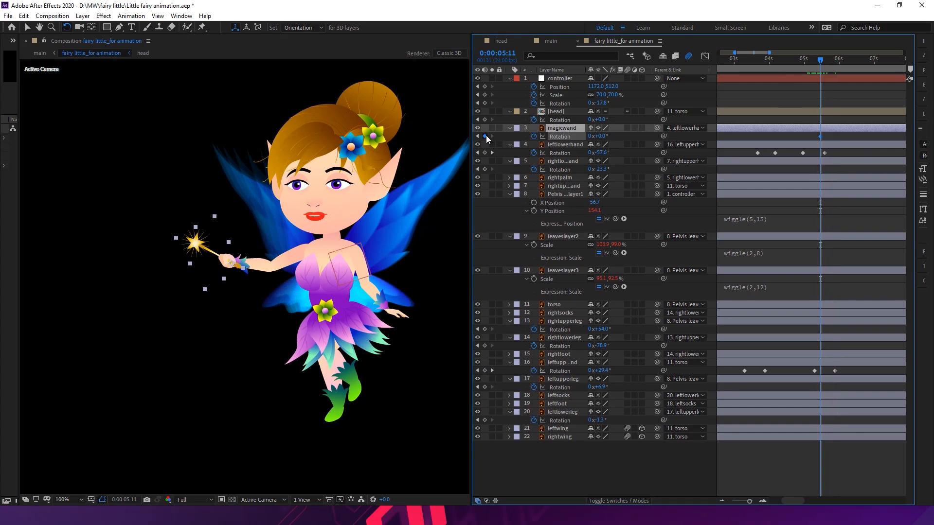
{"action": "key", "text": "space"}
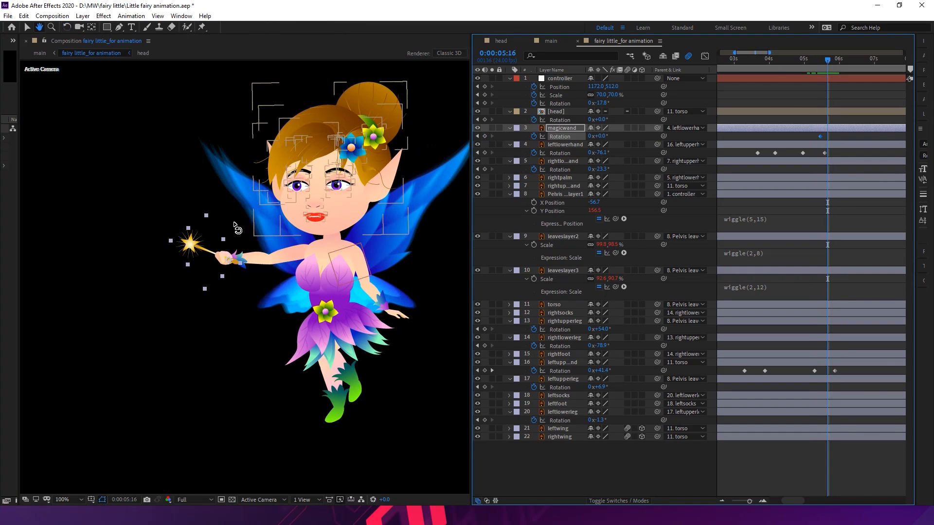
{"action": "mouse_move", "coordinate": [221, 257]}
{"action": "left_mouse_down"}
{"action": "mouse_move", "coordinate": [226, 247]}
{"action": "mouse_move", "coordinate": [203, 255]}
{"action": "left_mouse_up"}
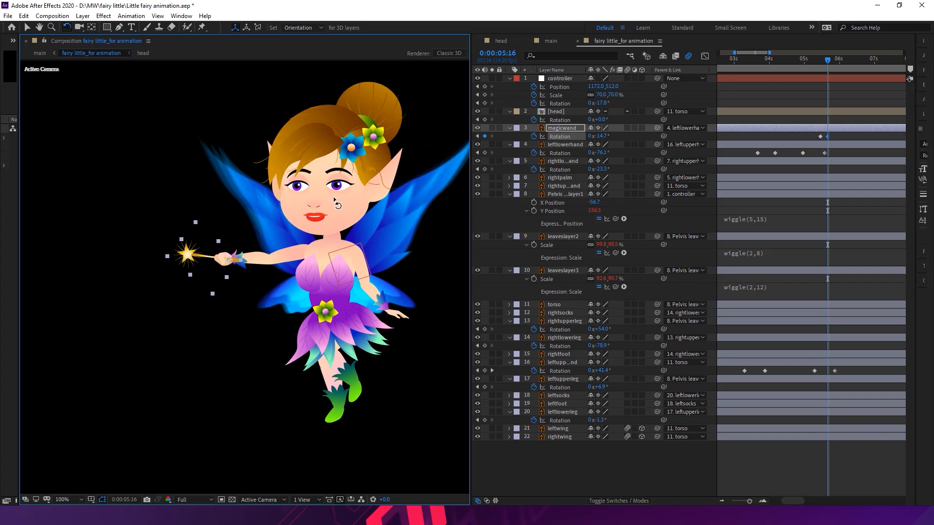
Add a magicwand Rotation keyframe at 0:00:04:00 and rotate the wand to about 26.1° at 0:00:04:08
{"action": "left_click_drag", "start_coordinate": [829, 58], "coordinate": [782, 87]}
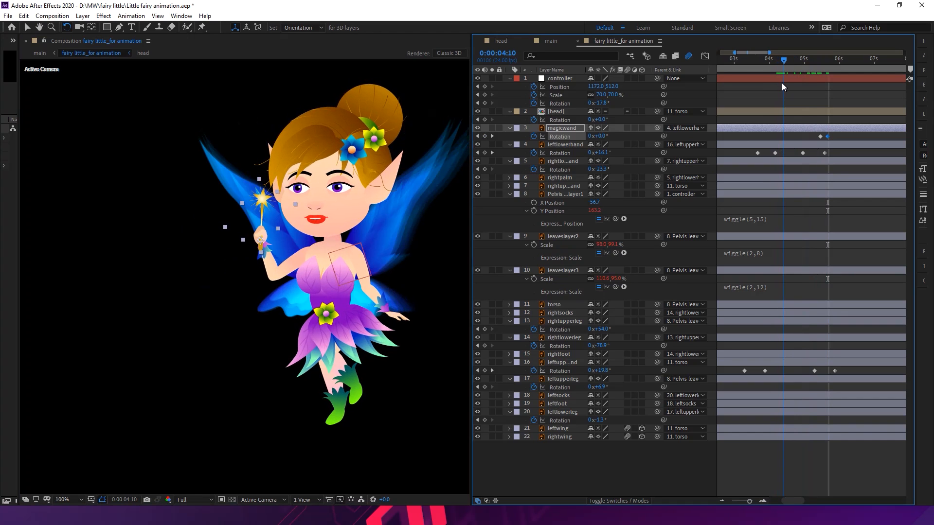
{"action": "left_click_drag", "start_coordinate": [782, 87], "coordinate": [768, 89]}
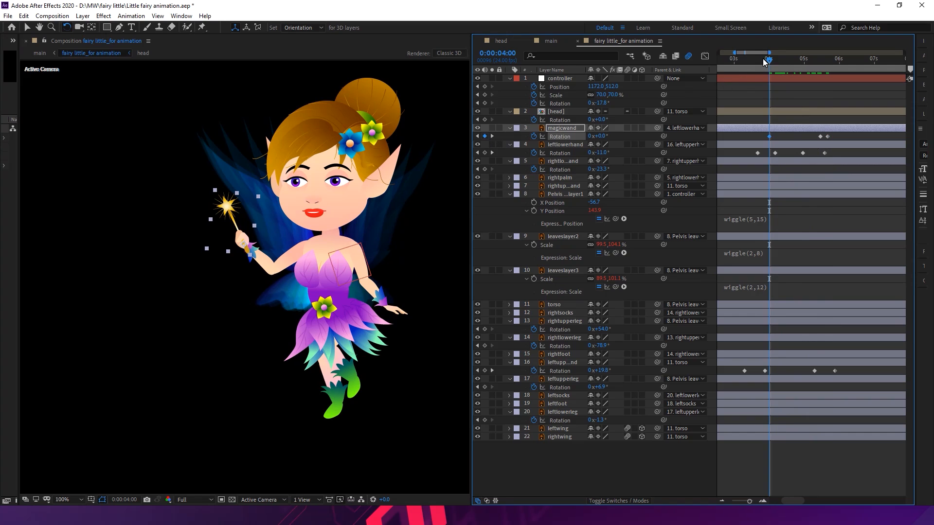
{"action": "left_click_drag", "start_coordinate": [771, 60], "coordinate": [780, 60]}
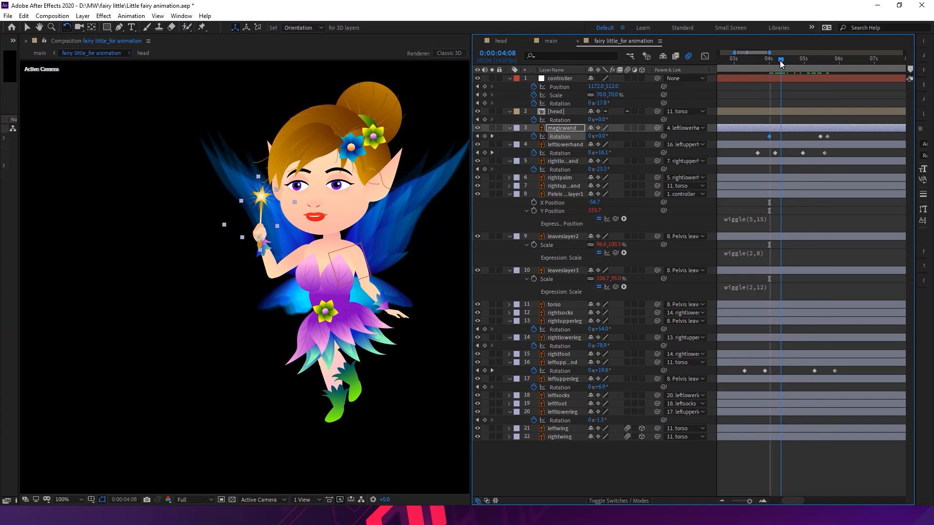
{"action": "left_click_drag", "start_coordinate": [262, 226], "coordinate": [275, 229]}
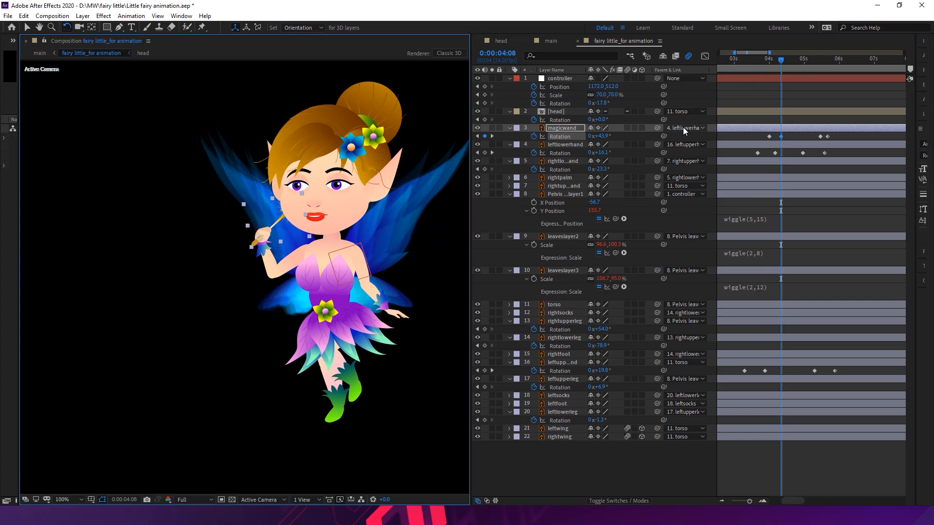
{"action": "left_click_drag", "start_coordinate": [269, 228], "coordinate": [268, 227]}
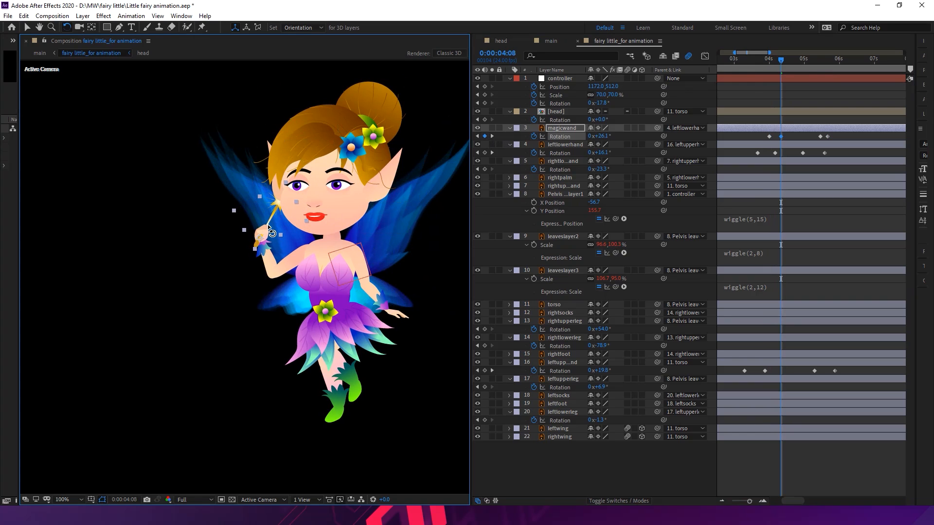
Preview the arm and wand swing repeatedly from about 0:00:03:12, including at 50% magnification, to judge its timing
{"action": "left_click_drag", "start_coordinate": [778, 63], "coordinate": [755, 62]}
{"action": "key", "text": "space"}
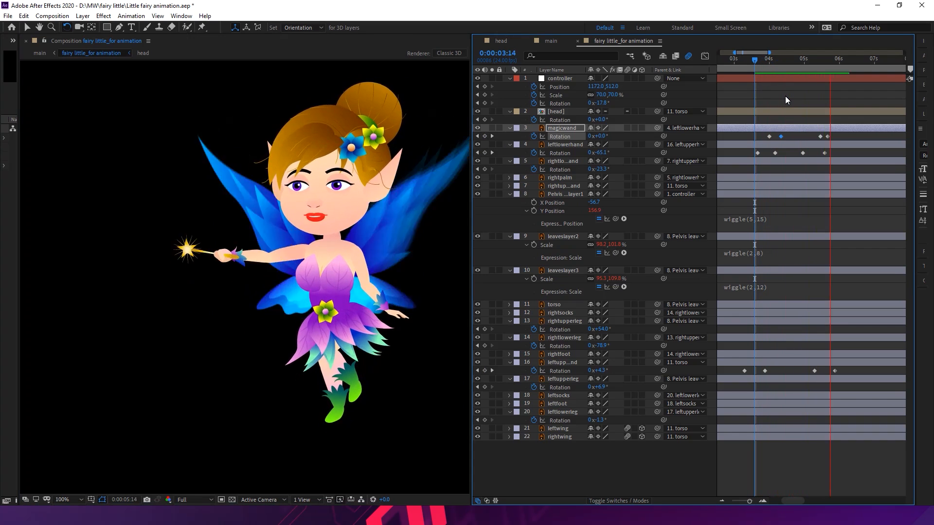
{"action": "key", "text": "space"}
{"action": "left_click", "coordinate": [799, 59]}
{"action": "left_click_drag", "start_coordinate": [784, 69], "coordinate": [749, 65]}
{"action": "key", "text": "comma"}
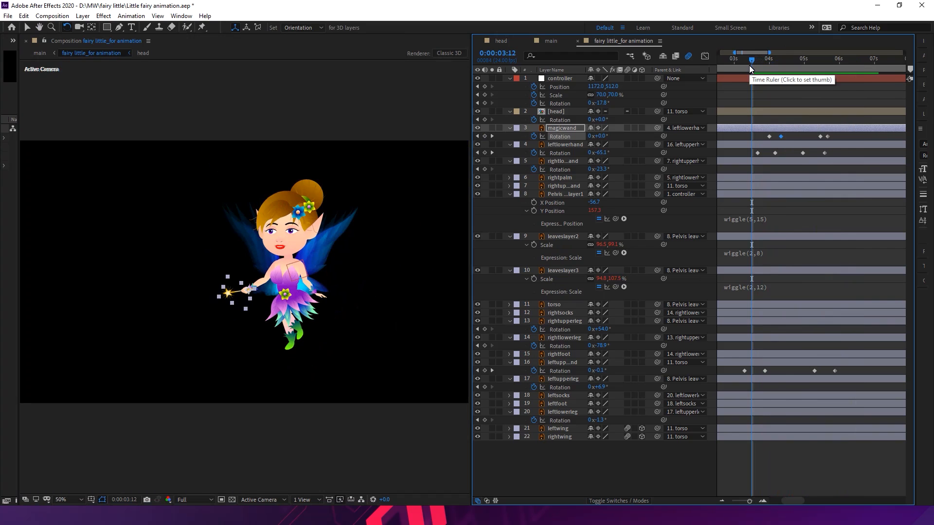
{"action": "key", "text": "space"}
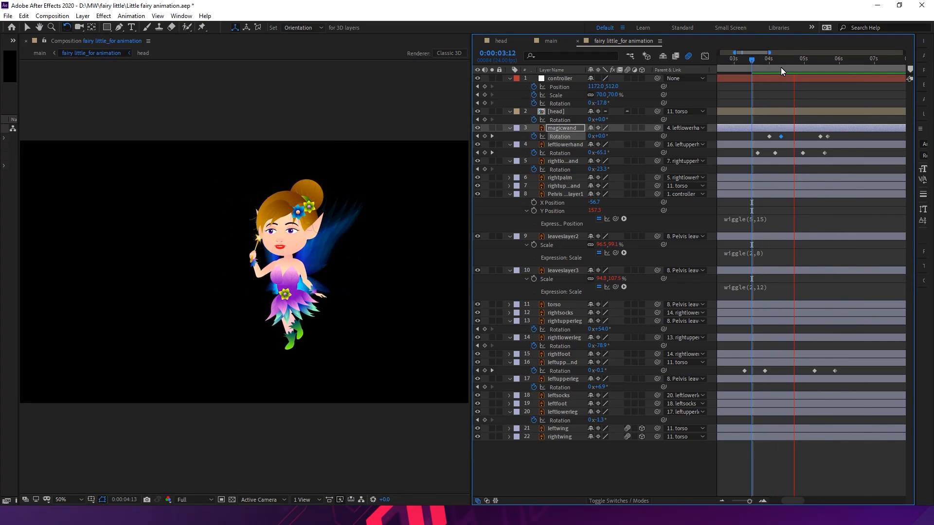
{"action": "key", "text": "space"}
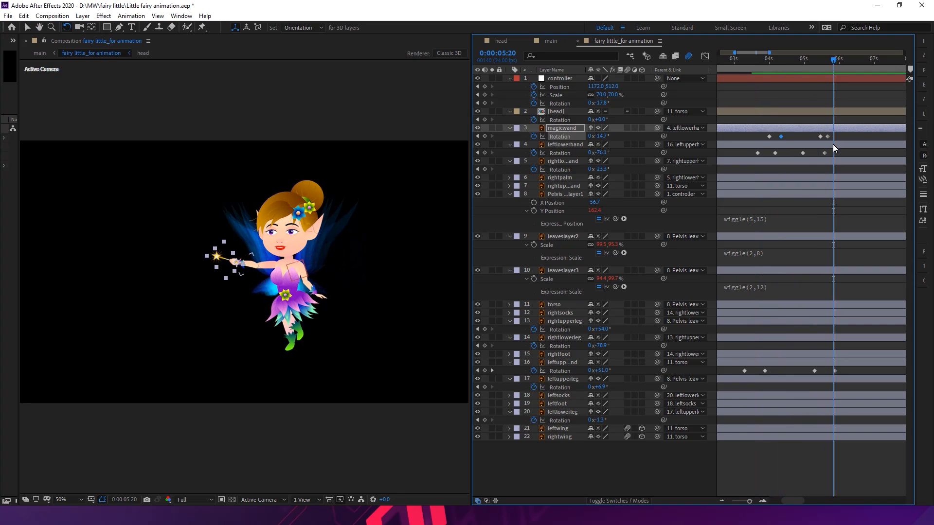
{"action": "left_click_drag", "start_coordinate": [795, 62], "coordinate": [752, 73]}
{"action": "key", "text": "space"}
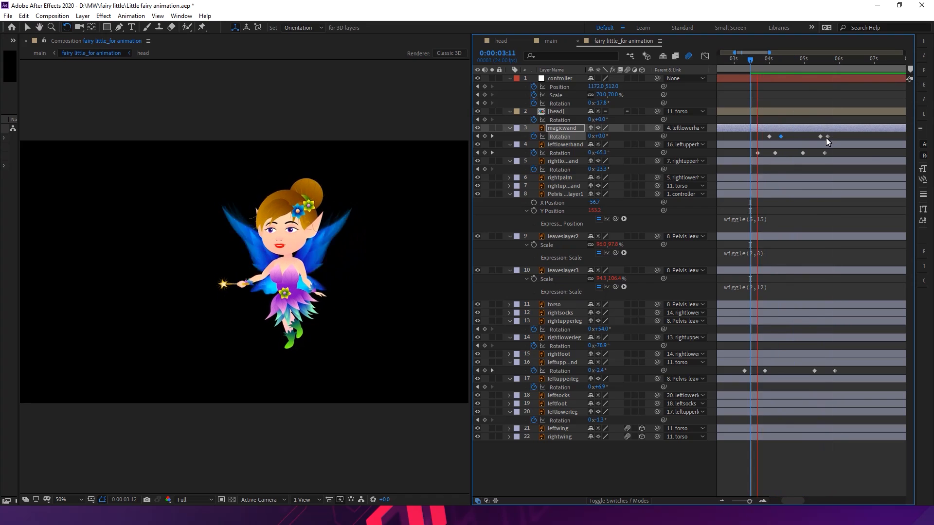
Move the last two Rotation keyframes of leftlowerhand and leftupperhand earlier, placing leftlowerhand's final one just after the 5-second mark
{"action": "left_click_drag", "start_coordinate": [789, 58], "coordinate": [771, 63]}
{"action": "left_click_drag", "start_coordinate": [837, 153], "coordinate": [810, 154]}
{"action": "left_click", "coordinate": [826, 155]}
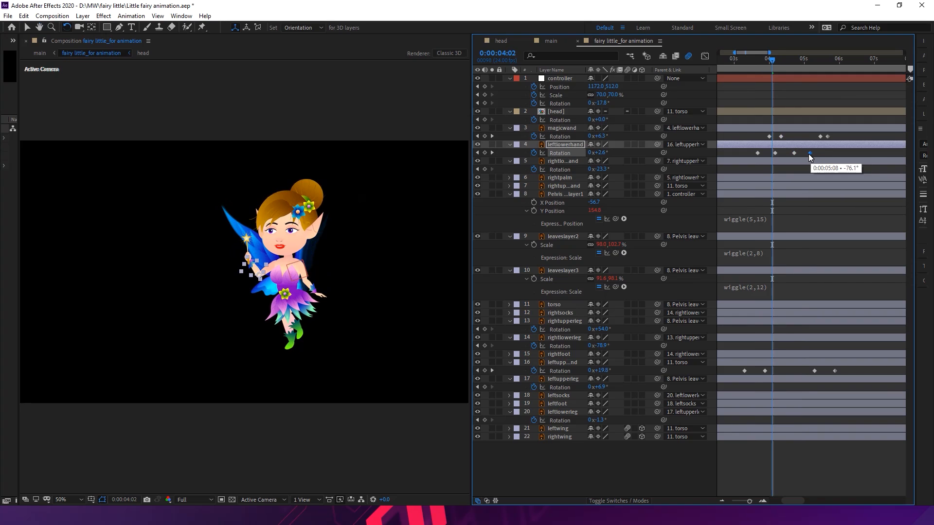
{"action": "left_click_drag", "start_coordinate": [851, 372], "coordinate": [809, 371]}
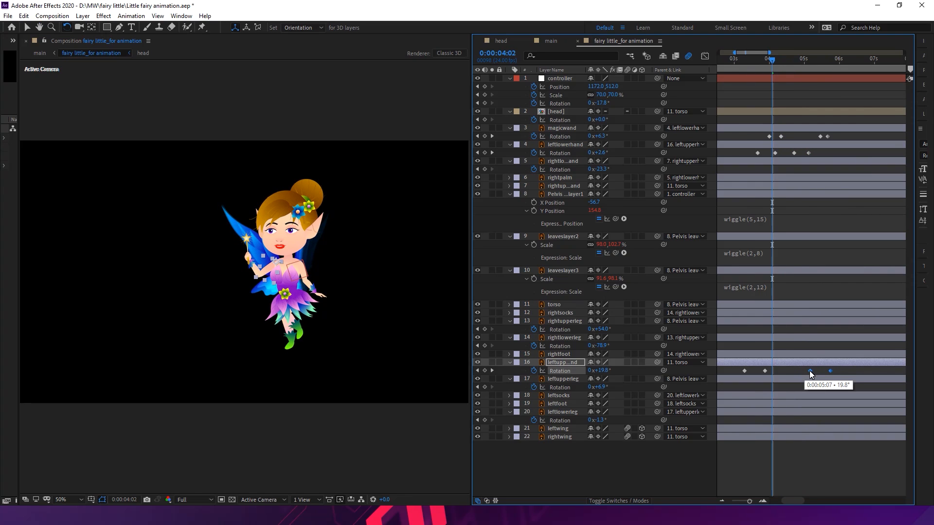
{"action": "left_click", "coordinate": [836, 371]}
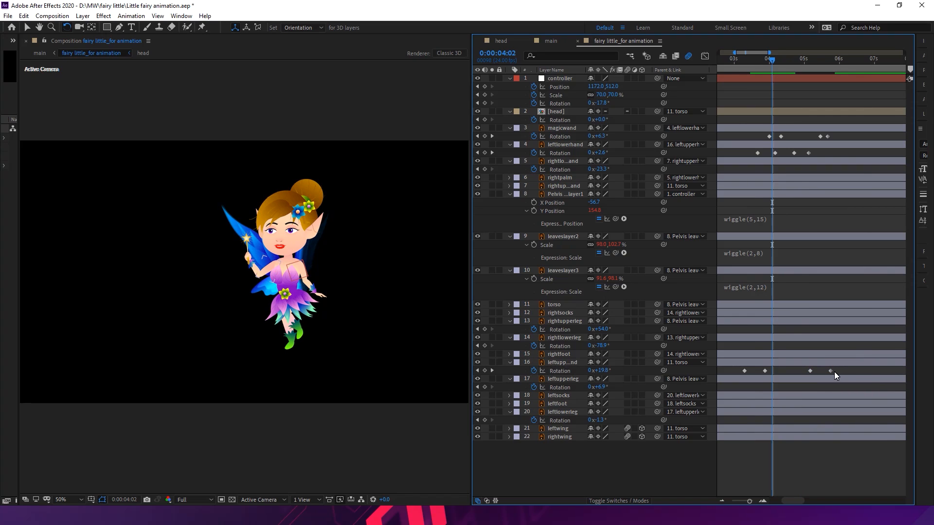
Move leftupperhand's final Rotation keyframe slightly earlier and magicwand's last two earlier, starting the wand pair at 0:00:04:23, and preview the swing
{"action": "left_click_drag", "start_coordinate": [829, 372], "coordinate": [826, 373]}
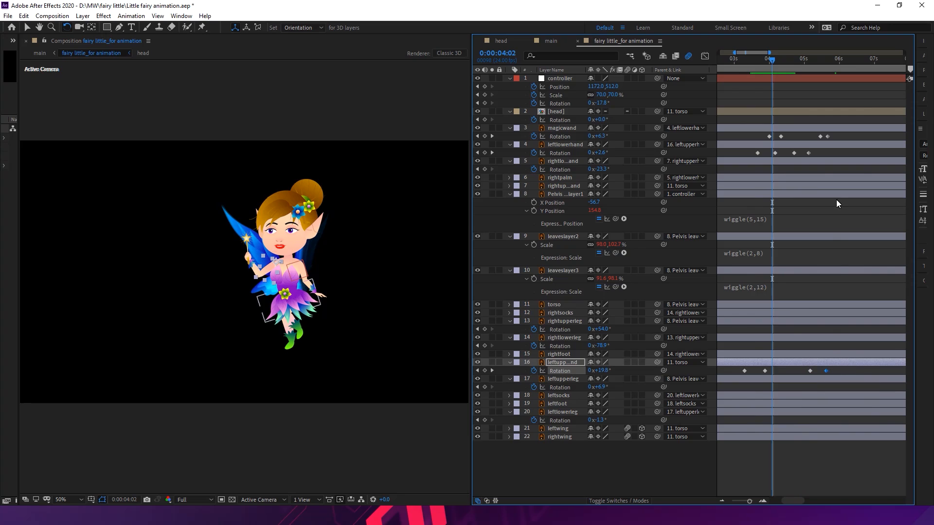
{"action": "left_click_drag", "start_coordinate": [836, 134], "coordinate": [805, 142]}
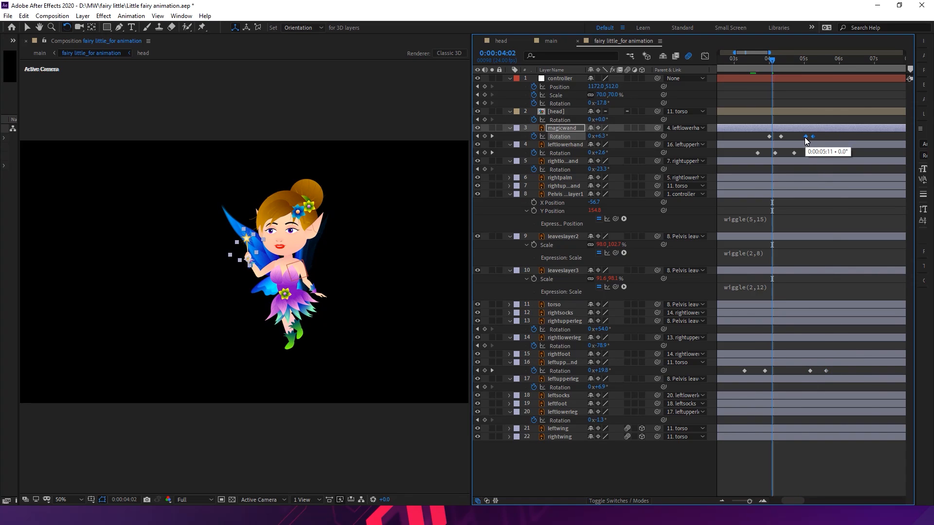
{"action": "left_click_drag", "start_coordinate": [764, 61], "coordinate": [749, 62]}
{"action": "key", "text": "space"}
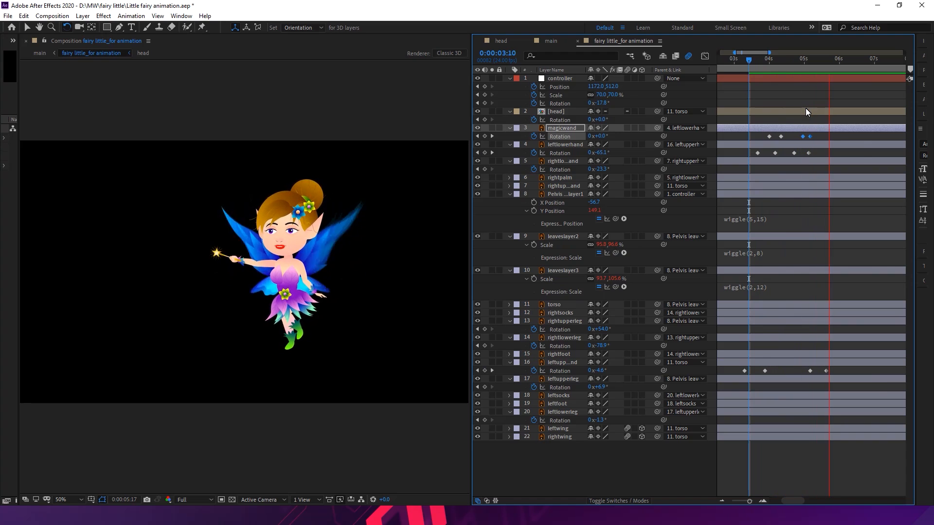
{"action": "key", "text": "space"}
{"action": "left_click", "coordinate": [756, 61]}
{"action": "left_click_drag", "start_coordinate": [755, 60], "coordinate": [740, 64]}
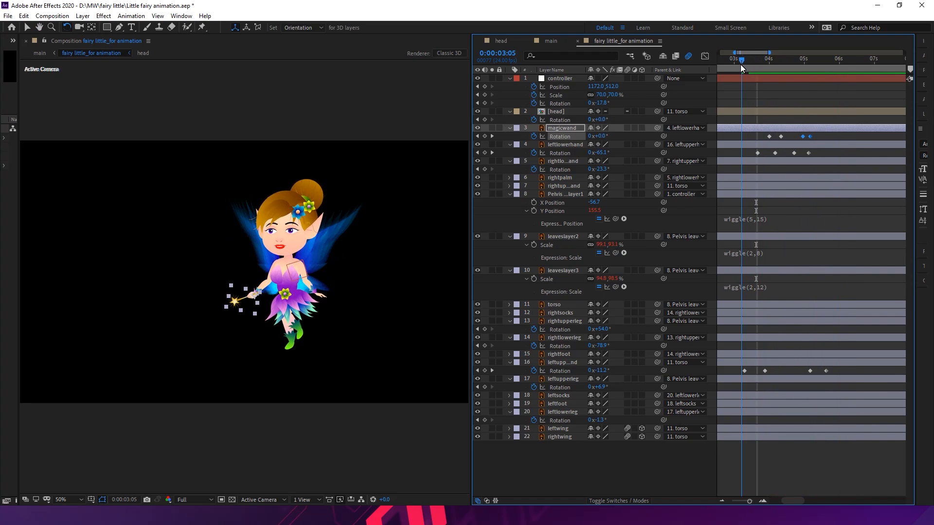
{"action": "key", "text": "space"}
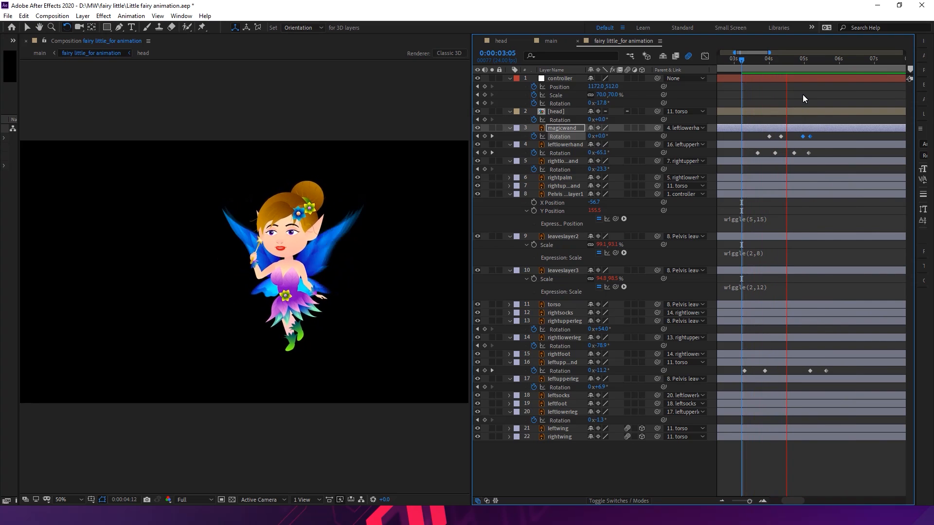
Move leftupperhand's last two Rotation keyframes earlier, placing the final one at 0:00:05:07
{"action": "mouse_move", "coordinate": [789, 66]}
{"action": "left_mouse_down"}
{"action": "mouse_move", "coordinate": [750, 65]}
{"action": "mouse_move", "coordinate": [803, 78]}
{"action": "left_mouse_up"}
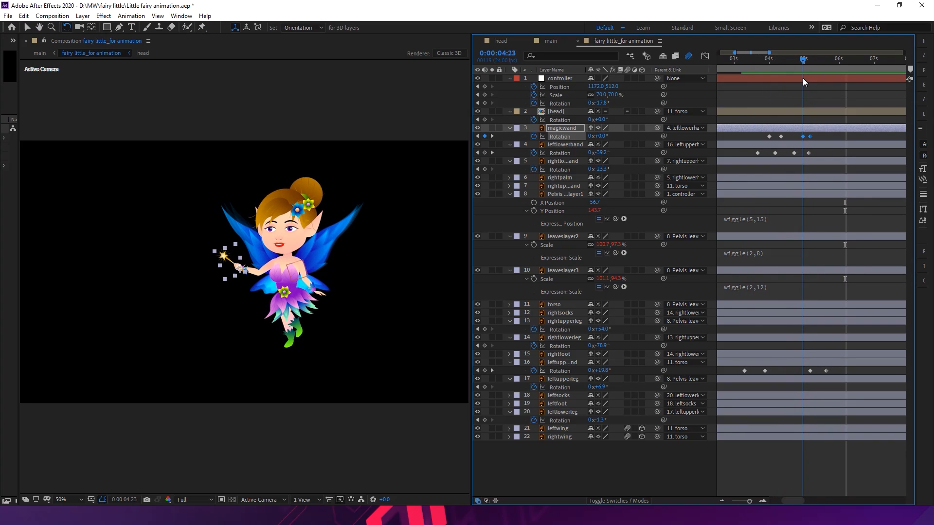
{"action": "left_click_drag", "start_coordinate": [802, 77], "coordinate": [803, 78]}
{"action": "left_click_drag", "start_coordinate": [844, 370], "coordinate": [813, 370]}
{"action": "left_click", "coordinate": [827, 372]}
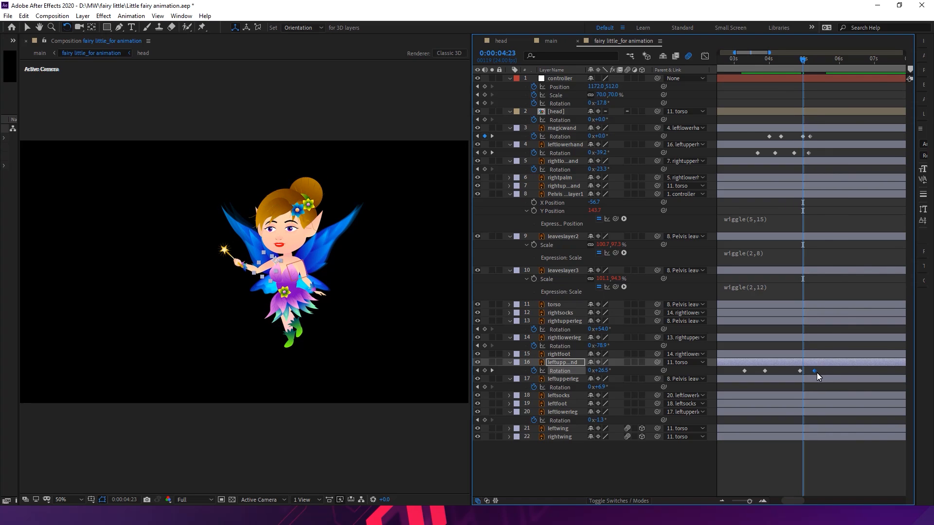
Preview the animation from the start and replay the arm and wand swing from 0:00:03:02, checking the poses up to 0:00:05:07
{"action": "key", "text": "Home"}
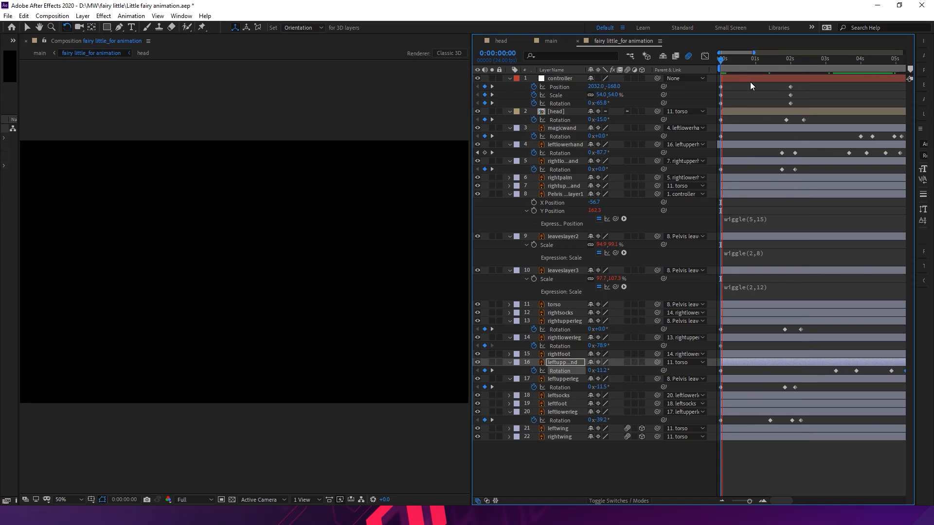
{"action": "key", "text": "space"}
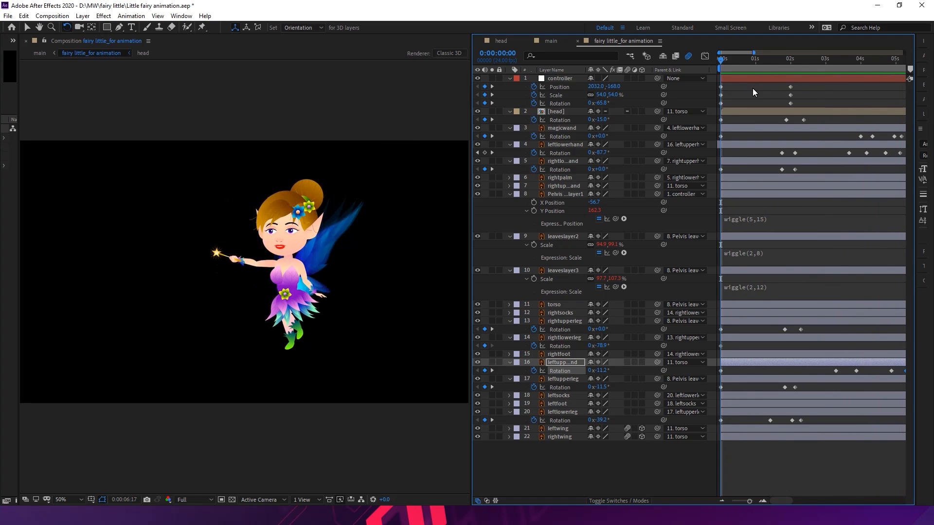
{"action": "key", "text": "space"}
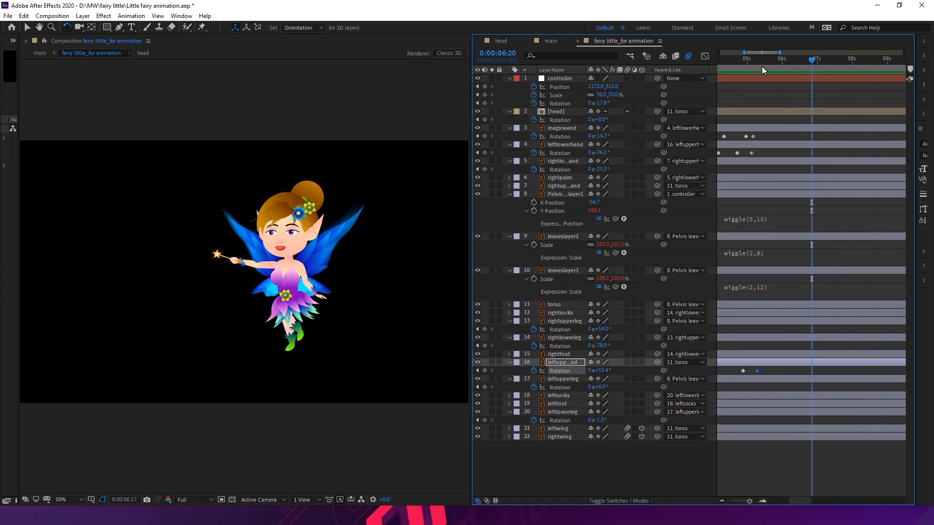
{"action": "left_click", "coordinate": [757, 66]}
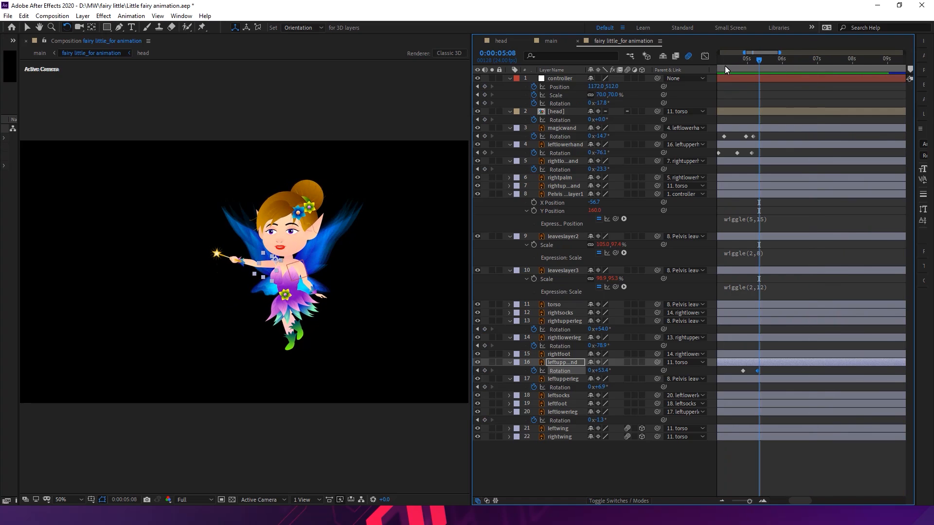
{"action": "left_click_drag", "start_coordinate": [725, 65], "coordinate": [779, 79]}
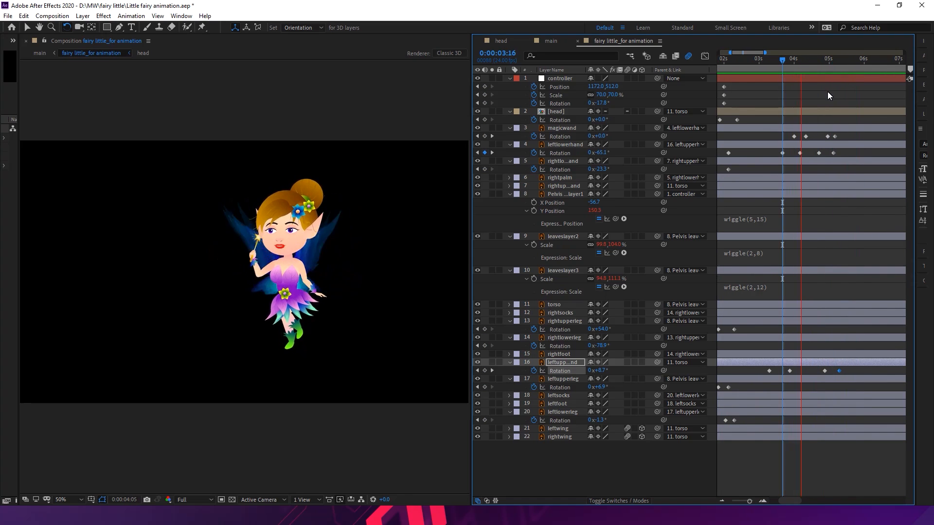
{"action": "left_click_drag", "start_coordinate": [809, 76], "coordinate": [763, 69]}
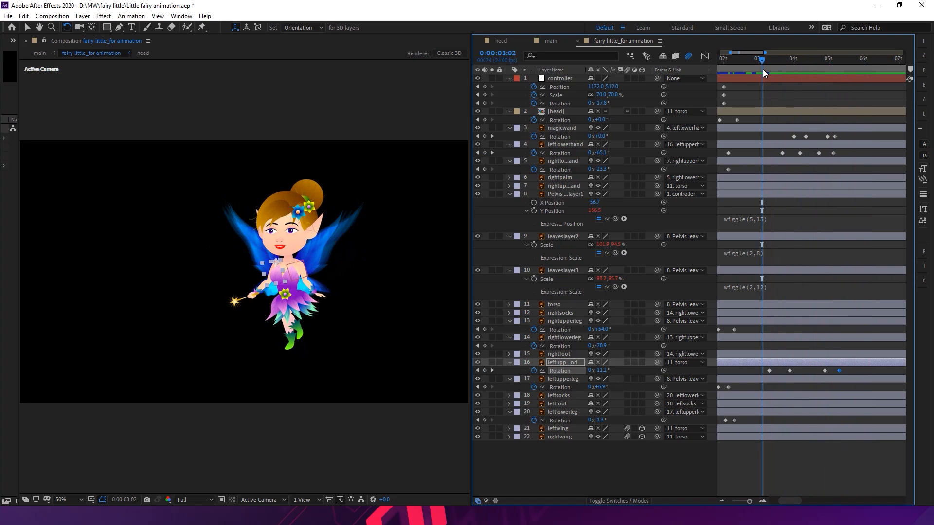
{"action": "key", "text": "space"}
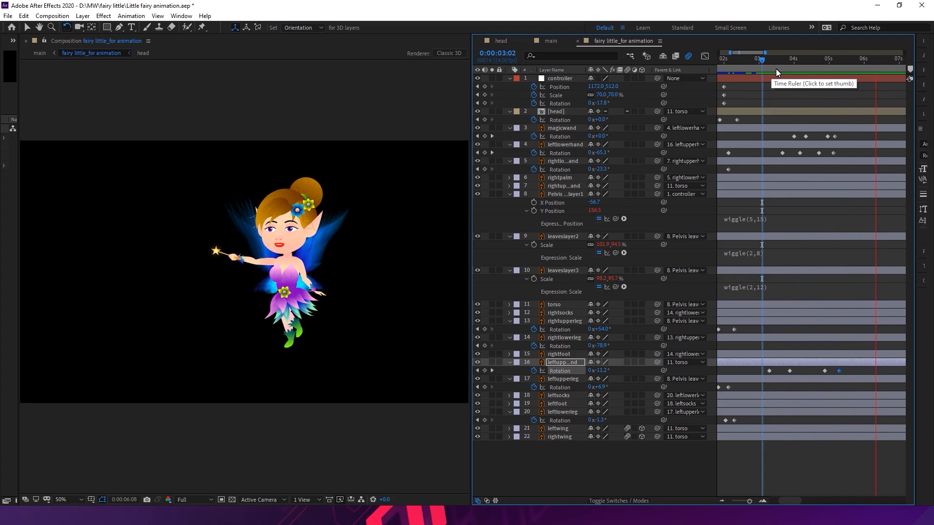
{"action": "key", "text": "space"}
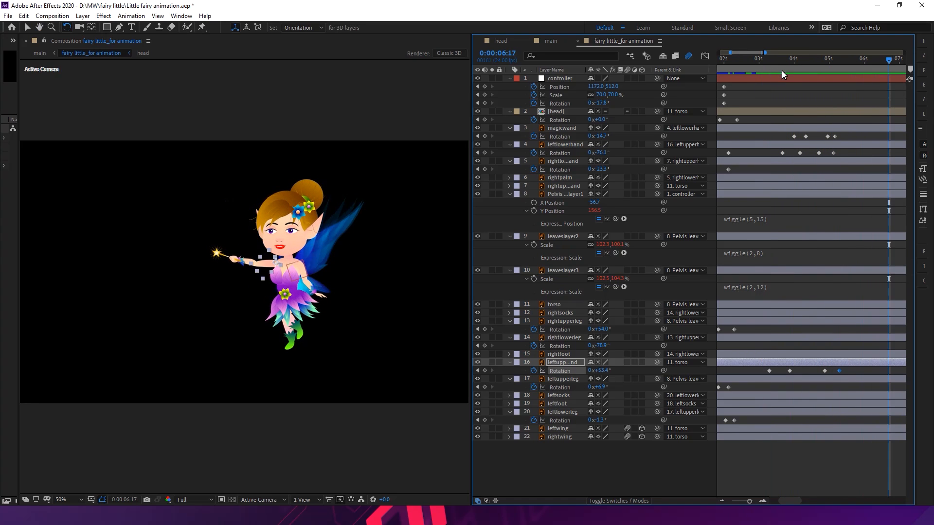
{"action": "left_click_drag", "start_coordinate": [782, 63], "coordinate": [762, 67]}
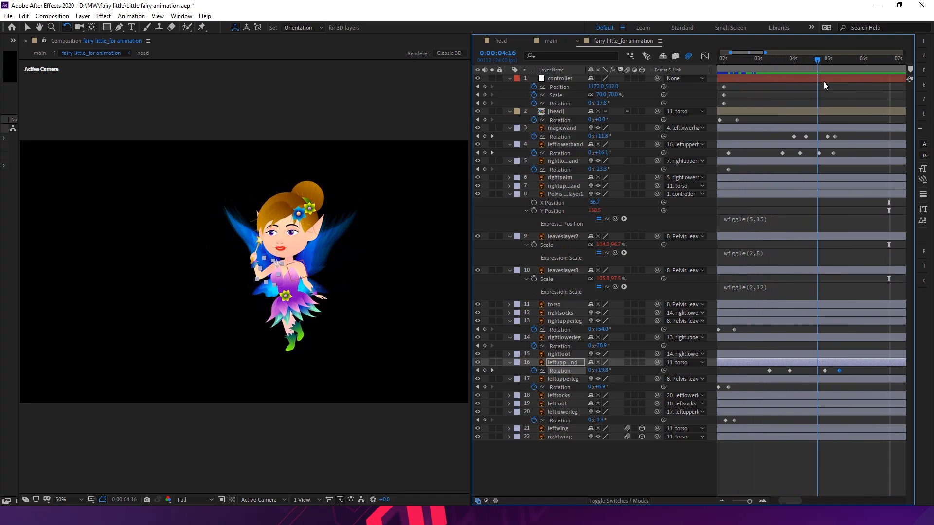
{"action": "left_click_drag", "start_coordinate": [853, 85], "coordinate": [839, 83]}
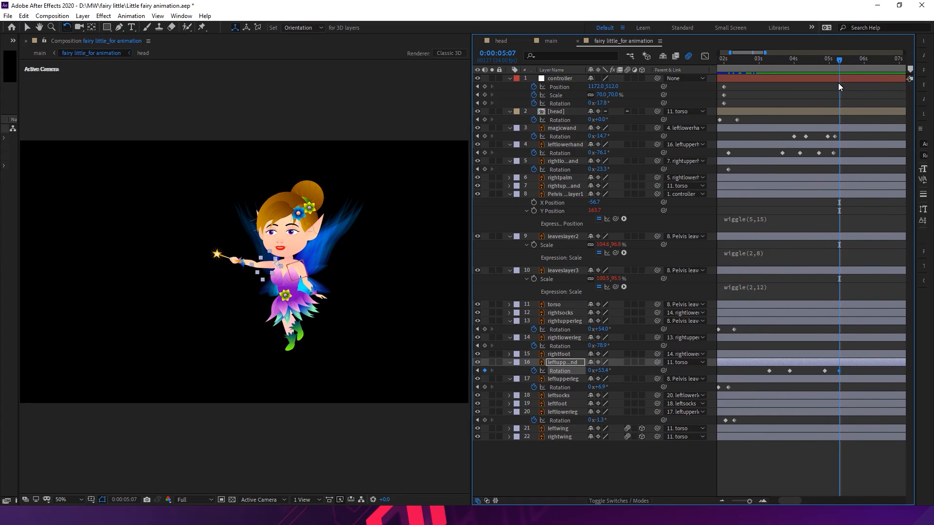
Preview the fly-in, hover and wand swing repeatedly from 0:00:00:00 at 25% magnification to judge the overall timing
{"action": "key", "text": "comma"}
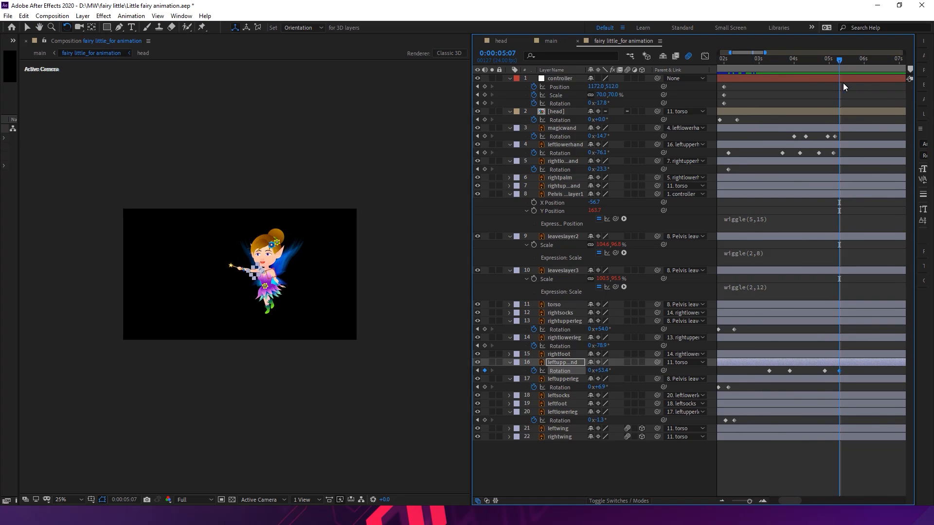
{"action": "key", "text": "Home"}
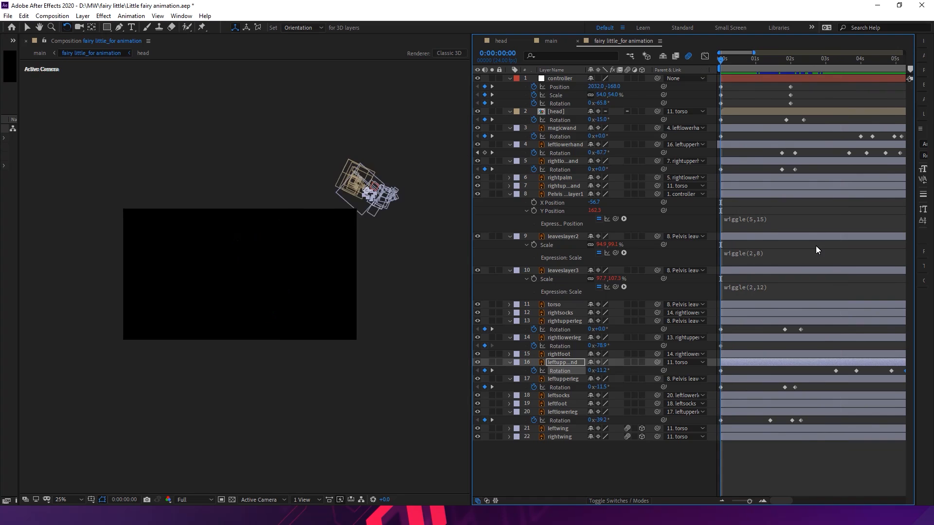
{"action": "key", "text": "space"}
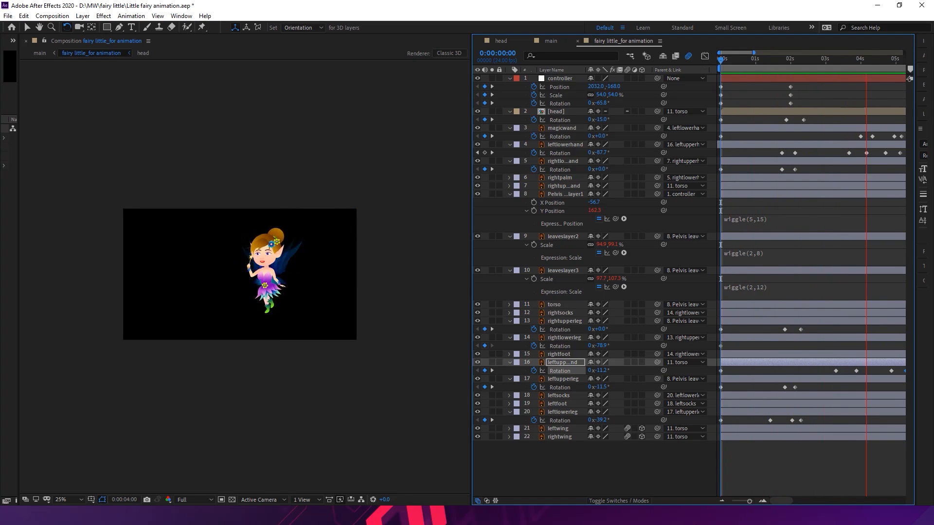
{"action": "key", "text": "space"}
{"action": "key", "text": "space"}
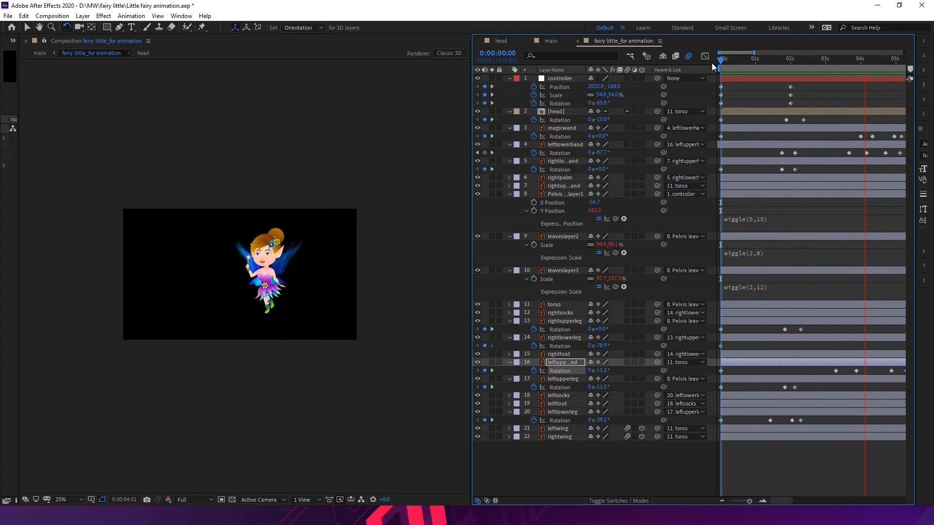
{"action": "key", "text": "space"}
{"action": "key", "text": "space"}
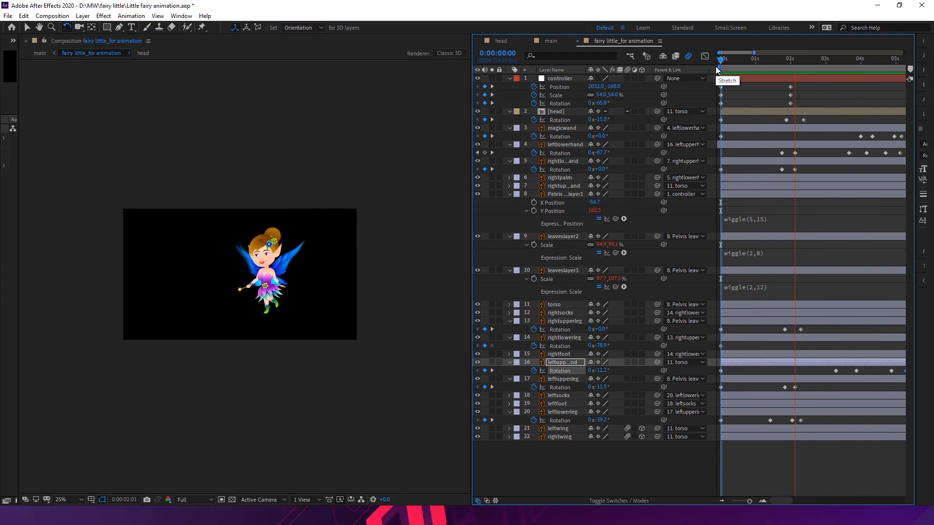
{"action": "key", "text": "space"}
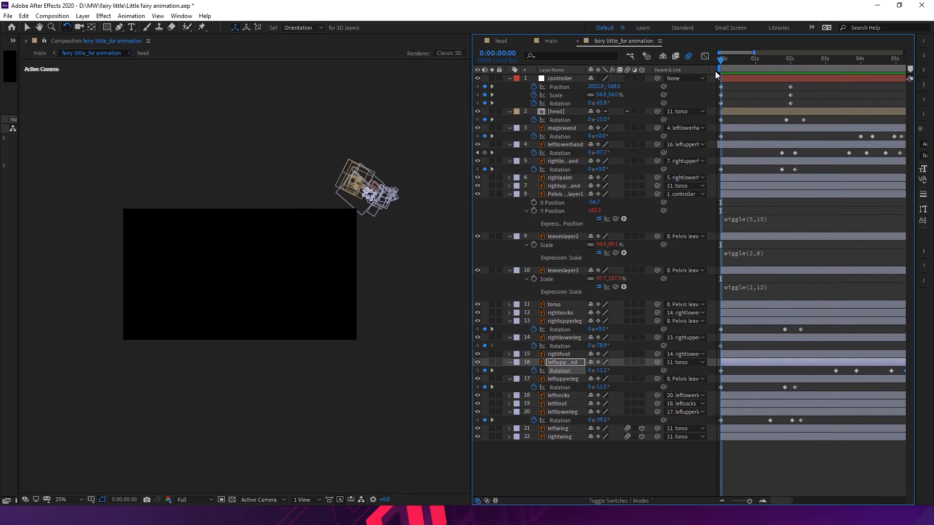
{"action": "key", "text": "space"}
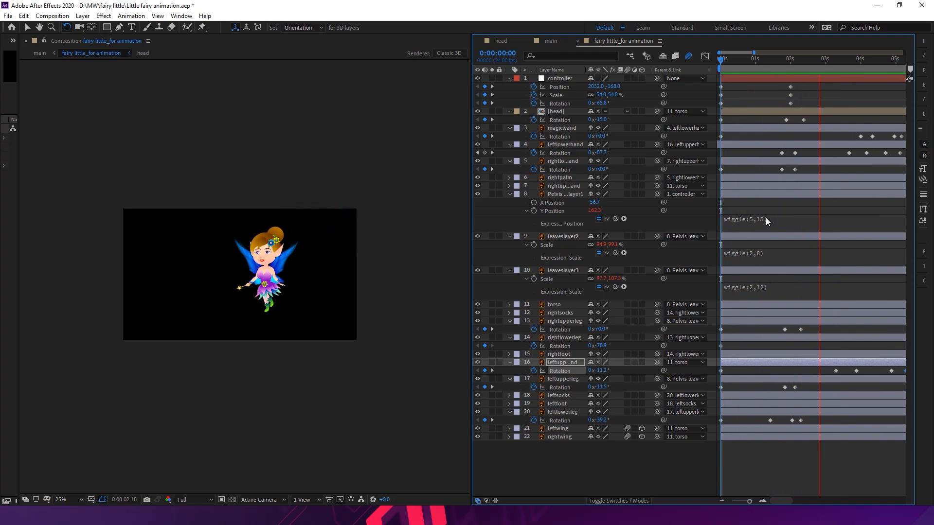
{"action": "key", "text": "space"}
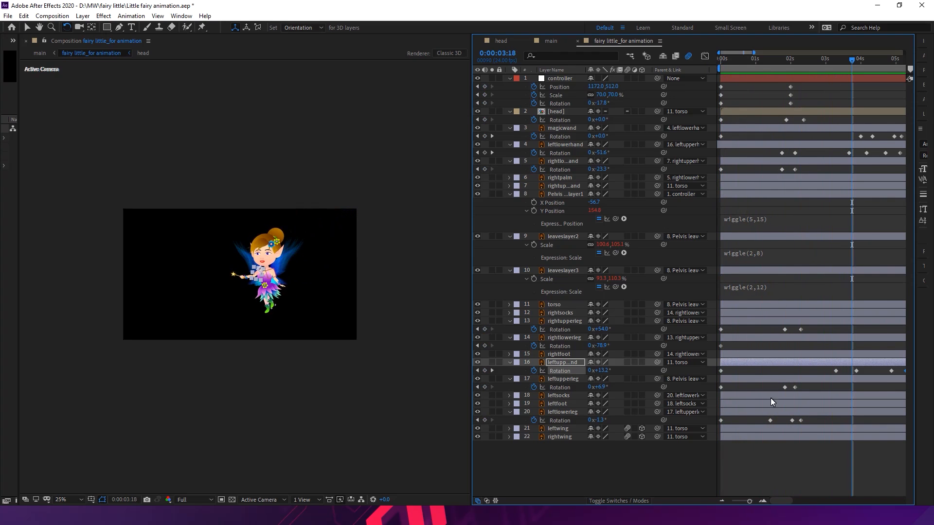
Copy leftlowerleg's first Rotation keyframe and paste it at 0:00:01:02
{"action": "scroll", "coordinate": [749, 506], "scroll_direction": "down", "scroll_amount": 4}
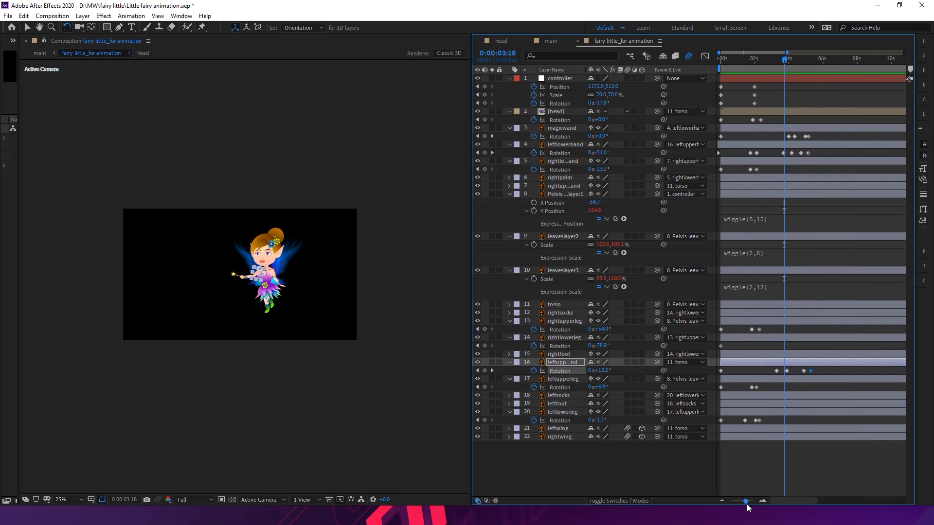
{"action": "scroll", "coordinate": [750, 509], "scroll_direction": "up", "scroll_amount": 1}
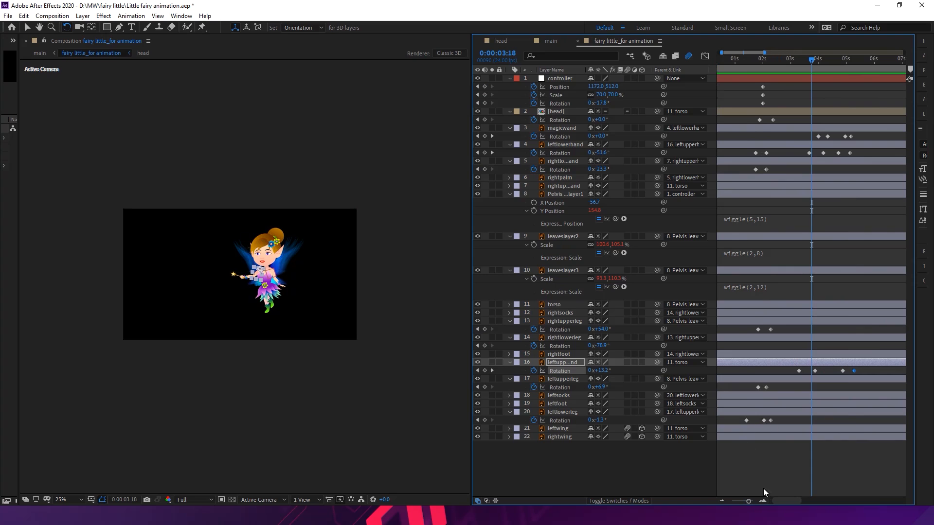
{"action": "left_click_drag", "start_coordinate": [786, 498], "coordinate": [781, 498]}
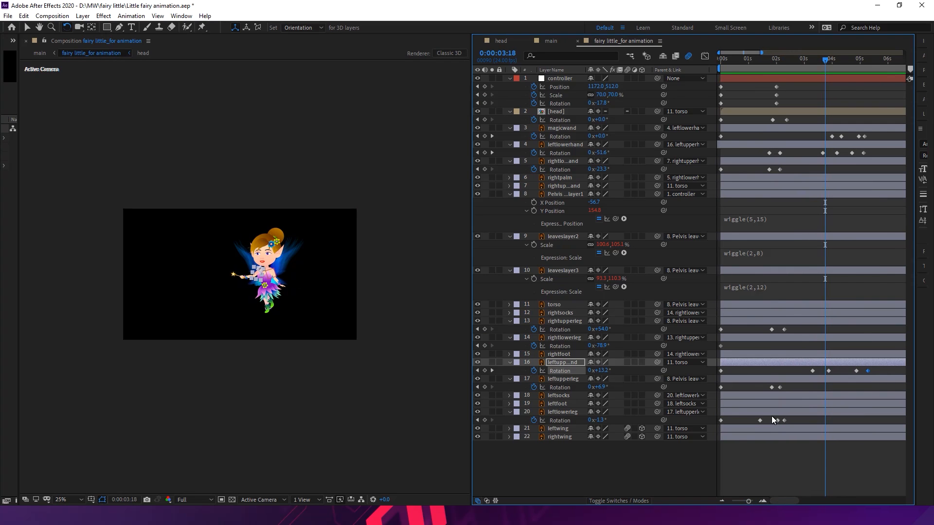
{"action": "left_click", "coordinate": [736, 412]}
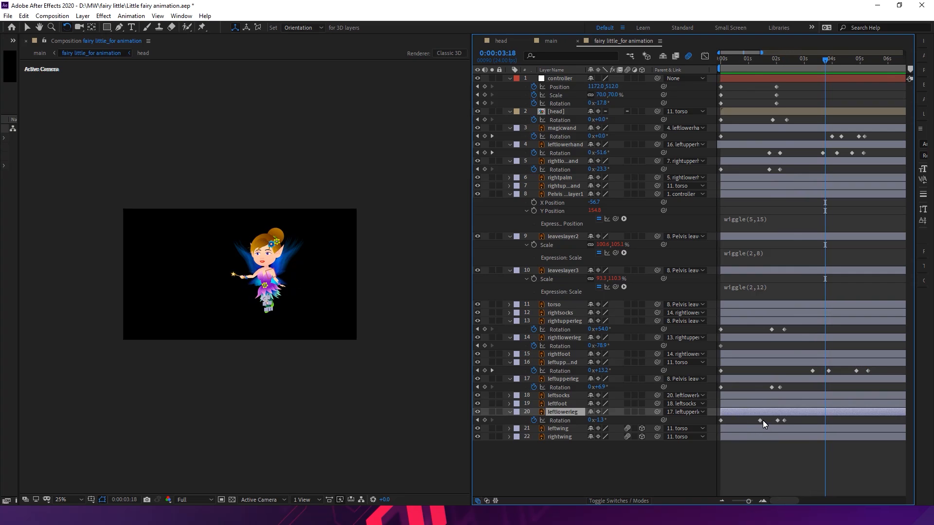
{"action": "mouse_move", "coordinate": [756, 62]}
{"action": "left_mouse_down"}
{"action": "mouse_move", "coordinate": [789, 68]}
{"action": "mouse_move", "coordinate": [755, 65]}
{"action": "left_mouse_up"}
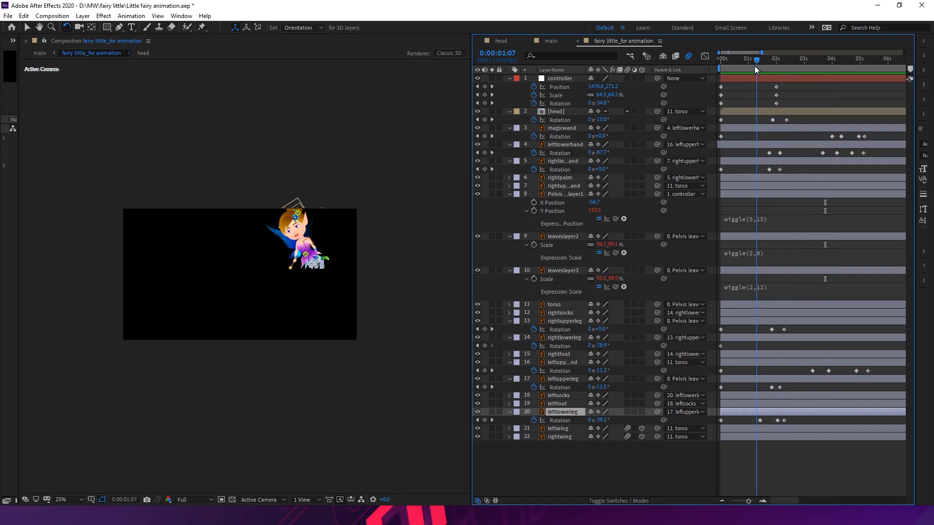
{"action": "left_click_drag", "start_coordinate": [733, 425], "coordinate": [714, 422]}
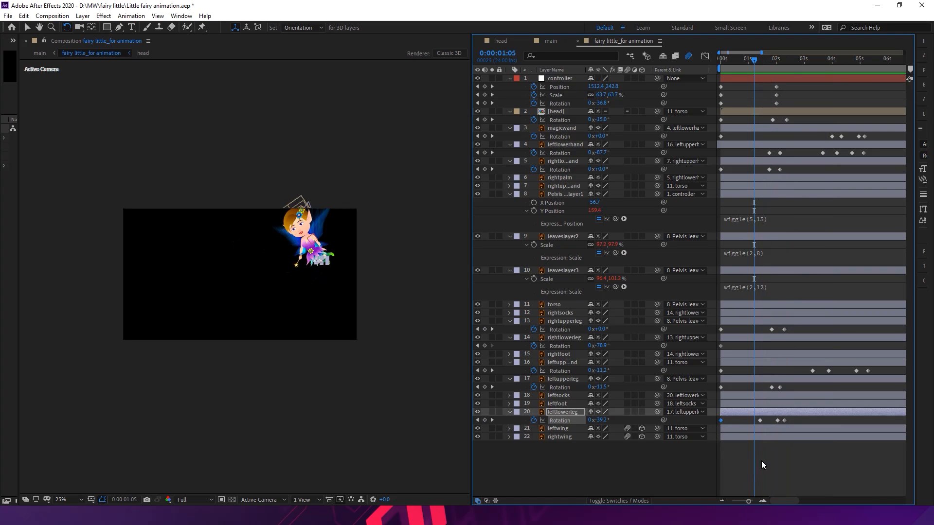
{"action": "left_click", "coordinate": [763, 501]}
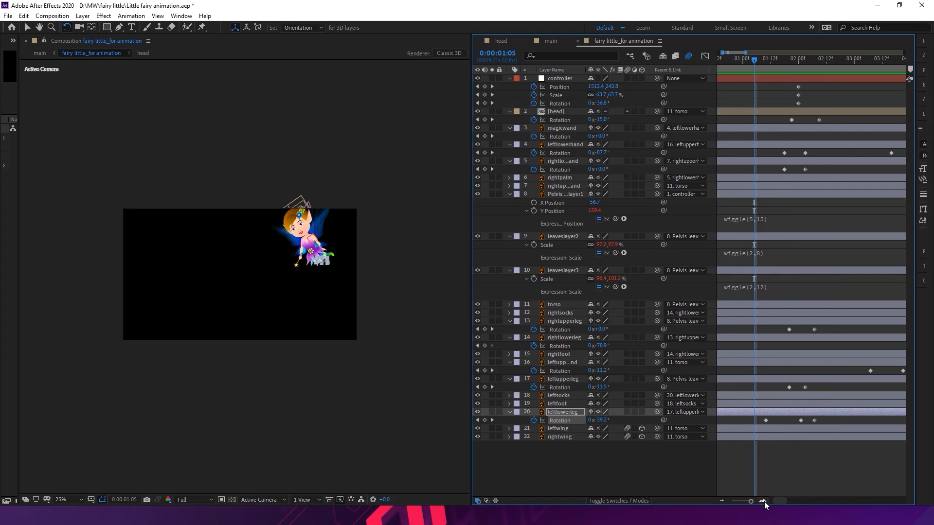
{"action": "left_click_drag", "start_coordinate": [755, 57], "coordinate": [749, 58]}
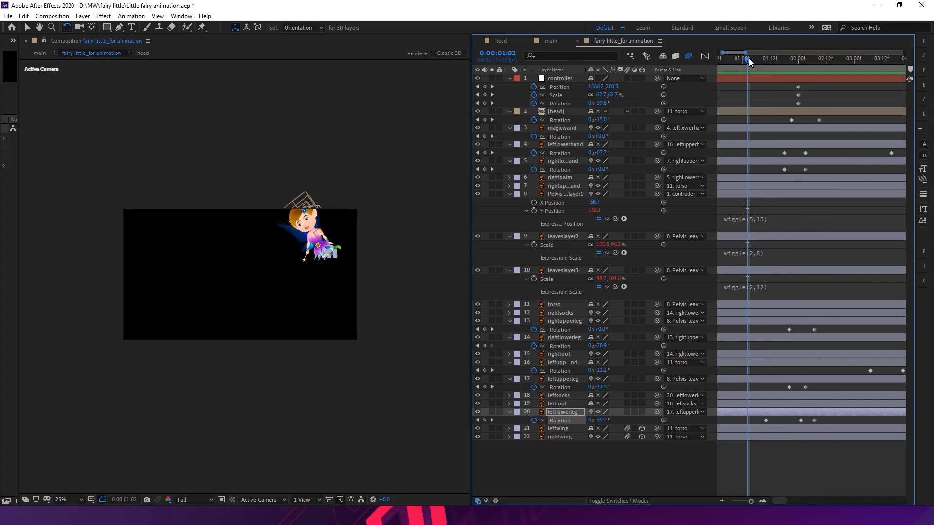
Preview the left leg's motion during the fly-in from 0:00:01:02 and again from 0:00:00:18
{"action": "key", "text": "space"}
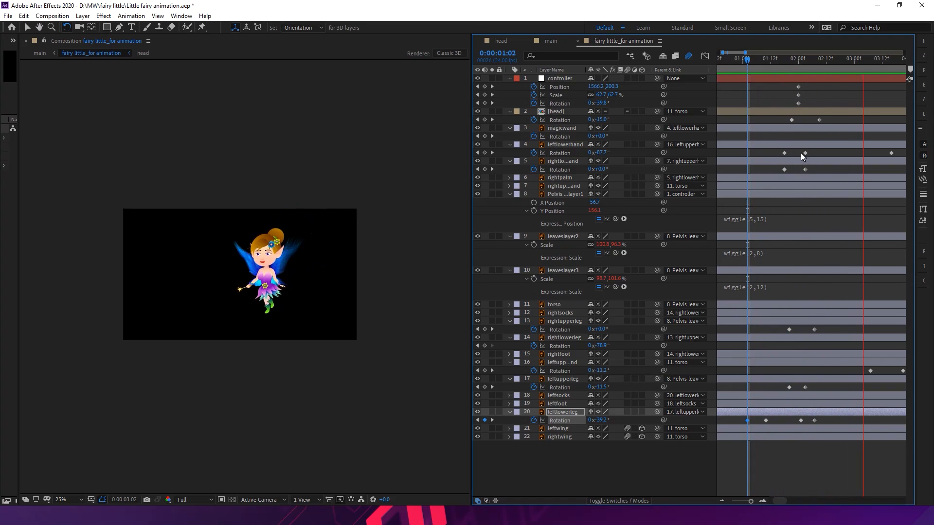
{"action": "left_click", "coordinate": [728, 62]}
{"action": "key", "text": "space"}
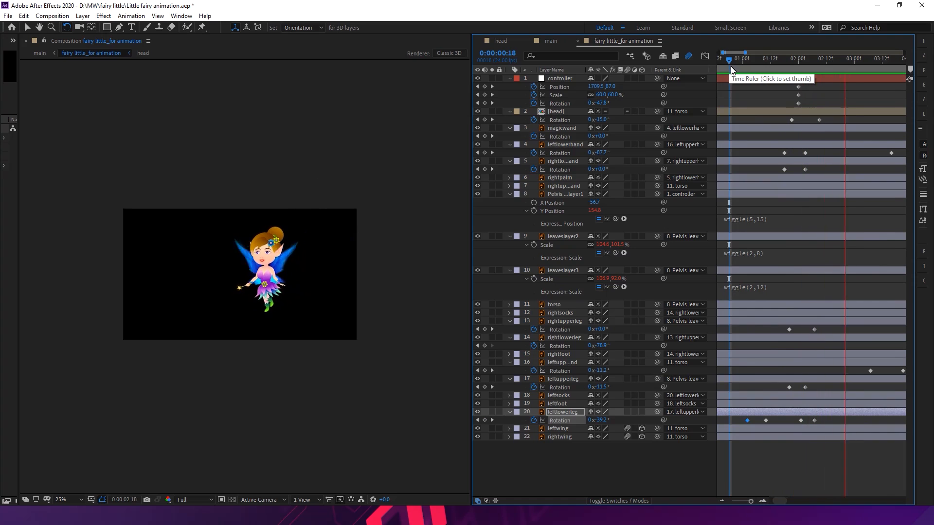
Save the project and preview the fairy's full animation from 0:00:00:00
{"action": "key", "text": "space"}
{"action": "left_click_drag", "start_coordinate": [749, 66], "coordinate": [693, 74]}
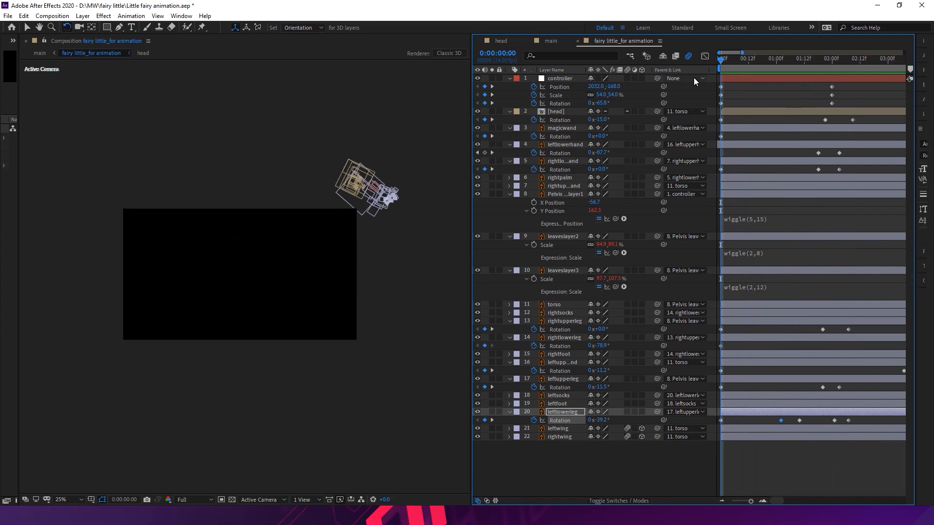
{"action": "key", "text": "ctrl+s"}
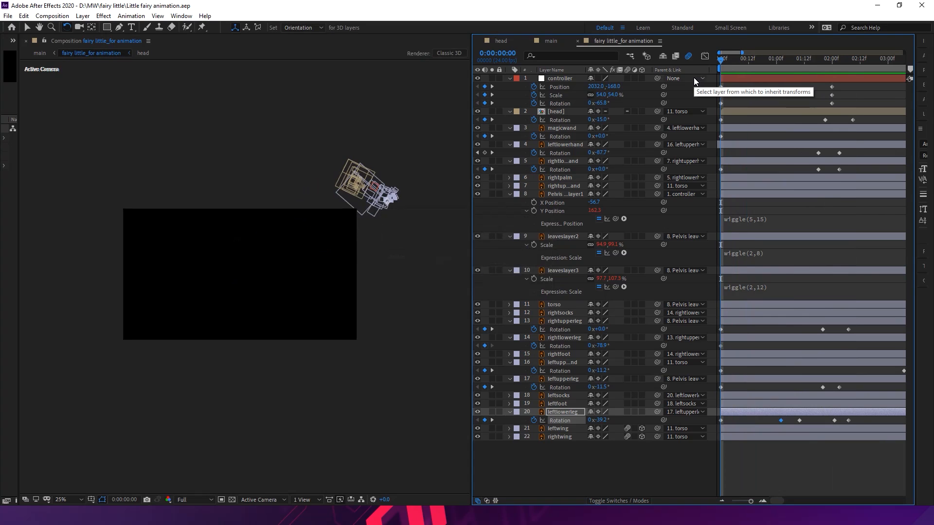
{"action": "key", "text": "space"}
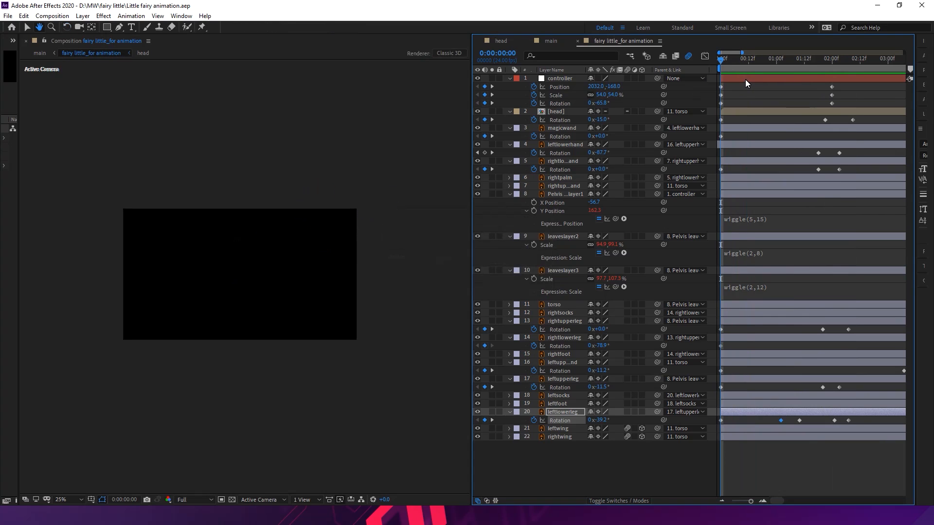
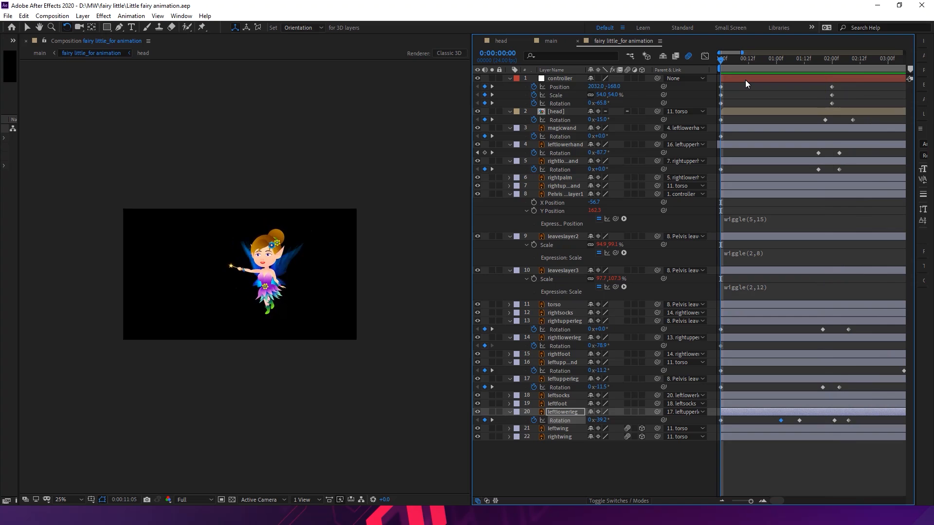
Open the head composition, select the hair3 layer and widen the timeline area to make room for the layer list
{"action": "key", "text": "v"}
{"action": "left_click", "coordinate": [555, 112]}
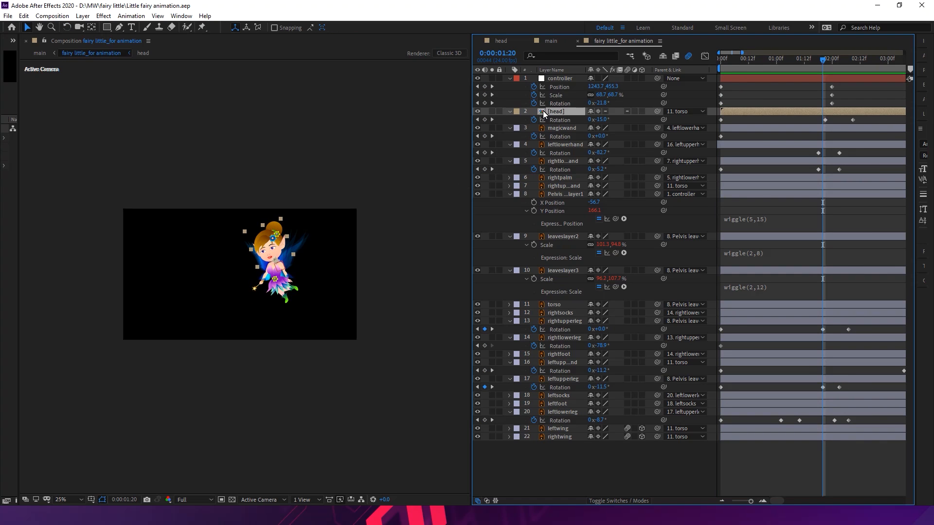
{"action": "double_click", "coordinate": [543, 112]}
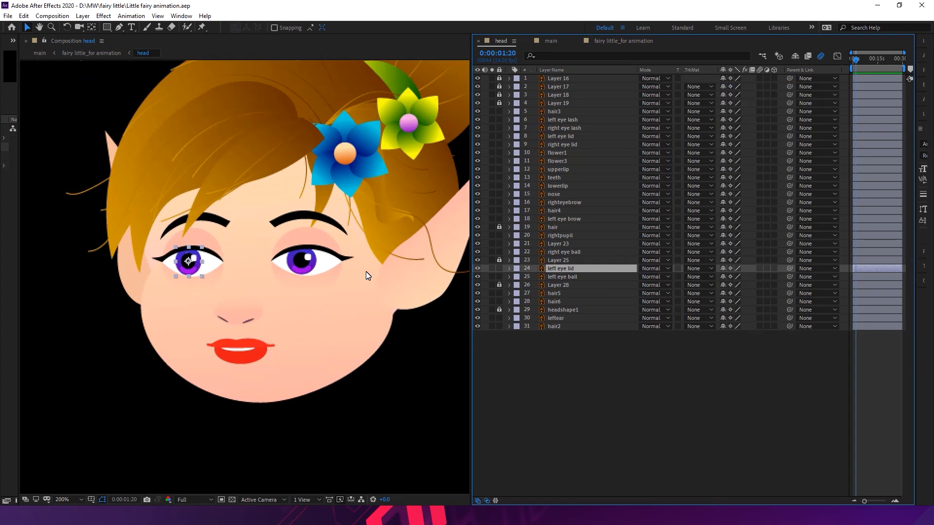
{"action": "key", "text": "h"}
{"action": "left_click_drag", "start_coordinate": [395, 202], "coordinate": [351, 252]}
{"action": "key", "text": "v"}
{"action": "left_click", "coordinate": [189, 229]}
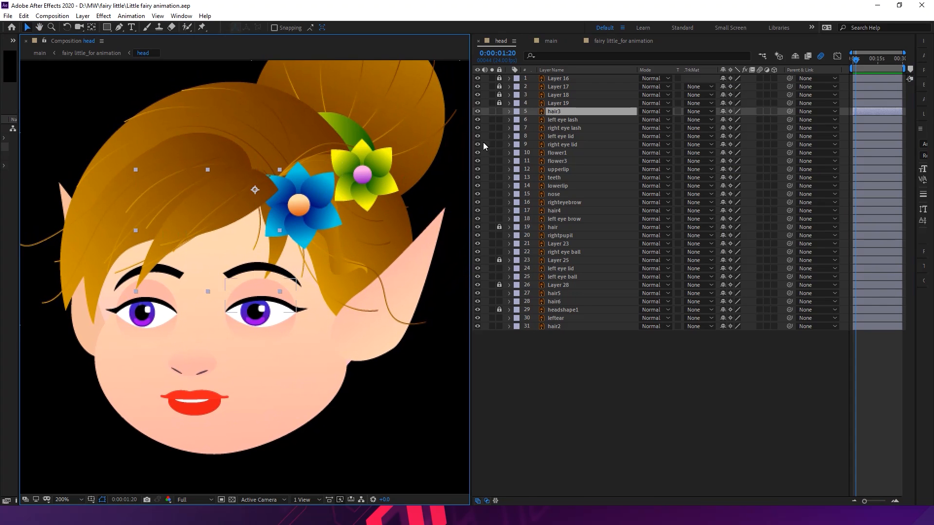
{"action": "left_click_drag", "start_coordinate": [474, 131], "coordinate": [426, 155]}
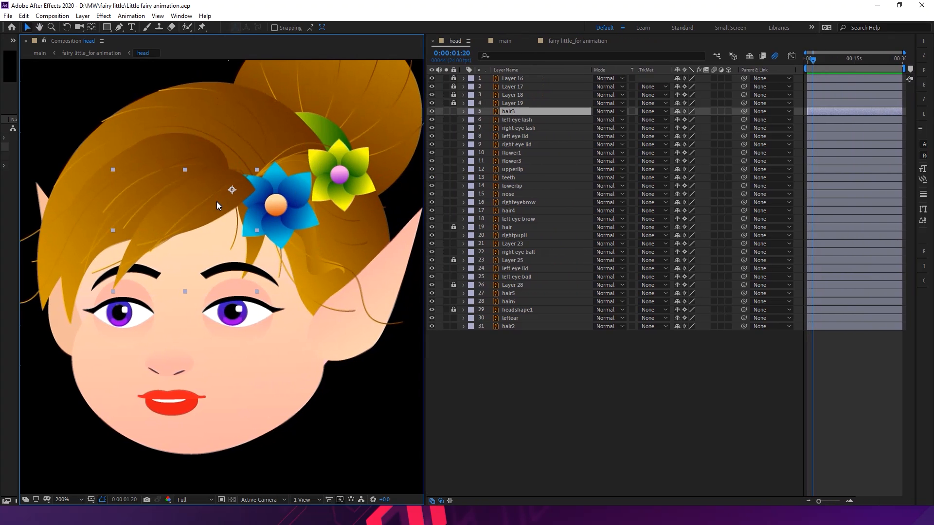
Move hair3 down the layer stack so it sits directly below nose and above righteyebrow, behind the flowers
{"action": "key", "text": "ctrl+bracketleft"}
{"action": "key", "text": "ctrl+bracketleft"}
{"action": "key", "text": "ctrl+bracketleft"}
{"action": "key", "text": "ctrl+bracketleft"}
{"action": "key", "text": "ctrl+bracketleft"}
{"action": "key", "text": "ctrl+bracketleft"}
{"action": "key", "text": "ctrl+bracketleft"}
{"action": "key", "text": "ctrl+bracketleft"}
{"action": "key", "text": "ctrl+bracketleft"}
{"action": "key", "text": "ctrl+bracketleft"}
{"action": "key", "text": "ctrl+bracketleft"}
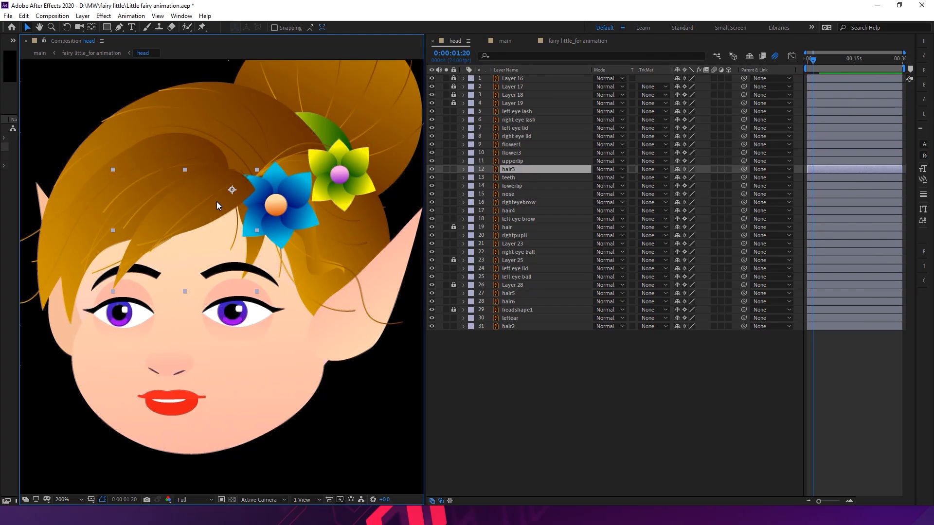
{"action": "key", "text": "ctrl+bracketleft"}
{"action": "key", "text": "ctrl+bracketleft"}
{"action": "key", "text": "ctrl+bracketleft"}
{"action": "key", "text": "ctrl+bracketleft"}
{"action": "key", "text": "ctrl+bracketleft"}
{"action": "key", "text": "ctrl+bracketleft"}
{"action": "key", "text": "ctrl+bracketleft"}
{"action": "key", "text": "ctrl+bracketleft"}
{"action": "key", "text": "ctrl+bracketleft"}
{"action": "key", "text": "ctrl+bracketleft"}
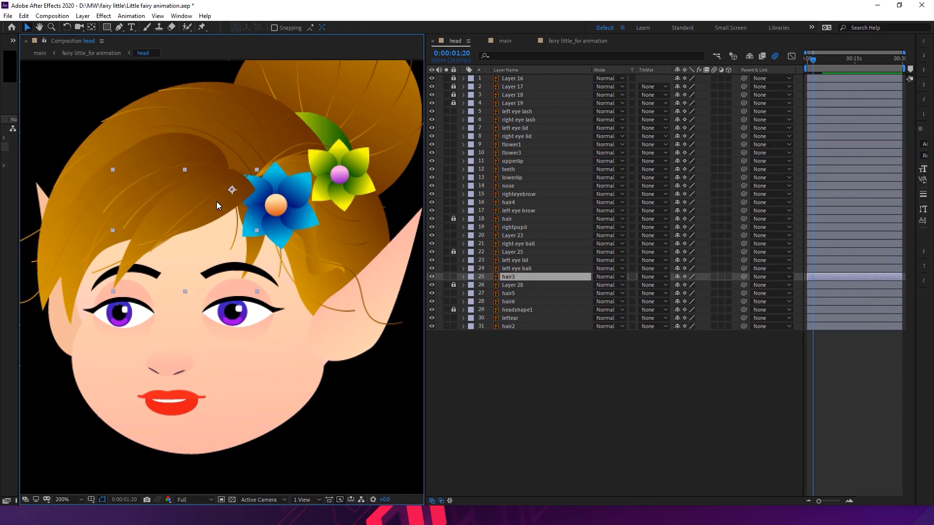
{"action": "key", "text": "ctrl+bracketleft"}
{"action": "key", "text": "ctrl+bracketleft"}
{"action": "key", "text": "ctrl+bracketright"}
{"action": "key", "text": "ctrl+bracketright"}
{"action": "key", "text": "ctrl+bracketright"}
{"action": "key", "text": "ctrl+bracketright"}
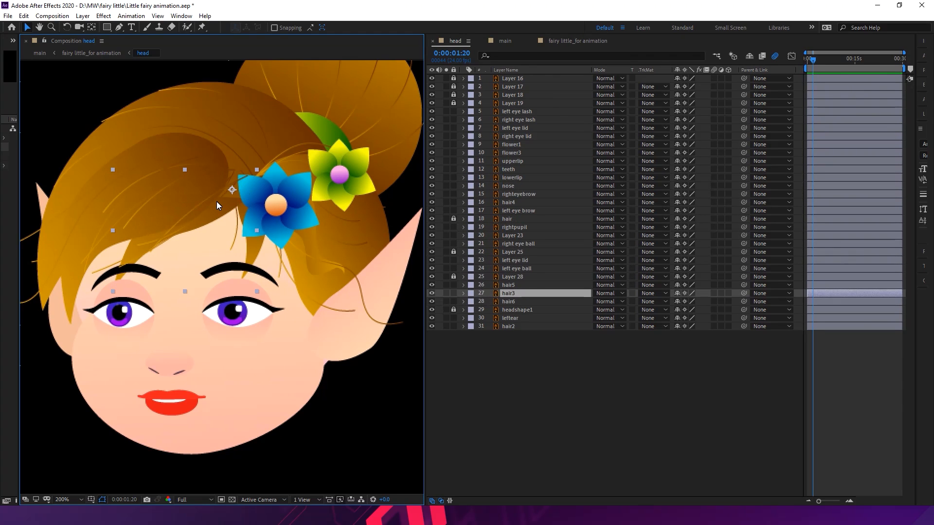
{"action": "key", "text": "ctrl+bracketright"}
{"action": "key", "text": "ctrl+bracketright"}
{"action": "key", "text": "ctrl+bracketright"}
{"action": "key", "text": "ctrl+bracketright"}
{"action": "key", "text": "ctrl+bracketright"}
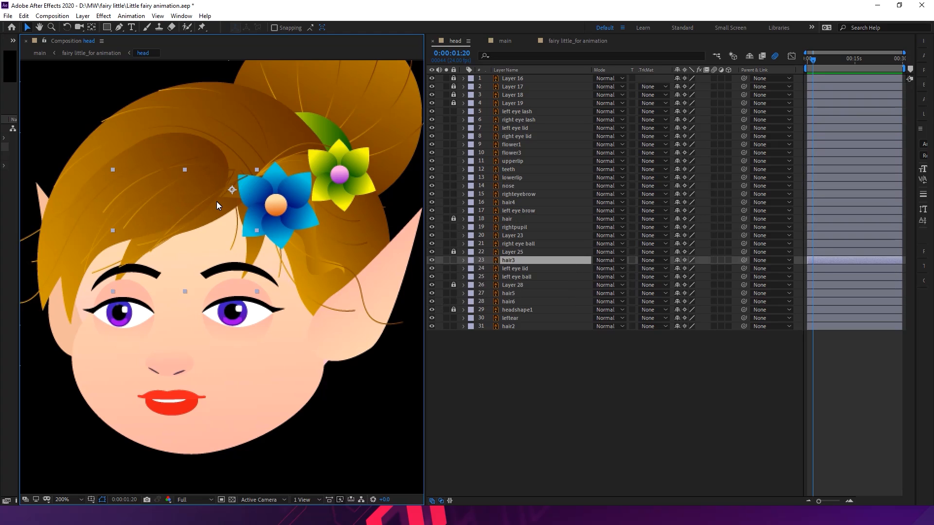
{"action": "key", "text": "ctrl+bracketright"}
{"action": "key", "text": "ctrl+bracketright"}
{"action": "key", "text": "ctrl+bracketright"}
{"action": "key", "text": "ctrl+bracketright"}
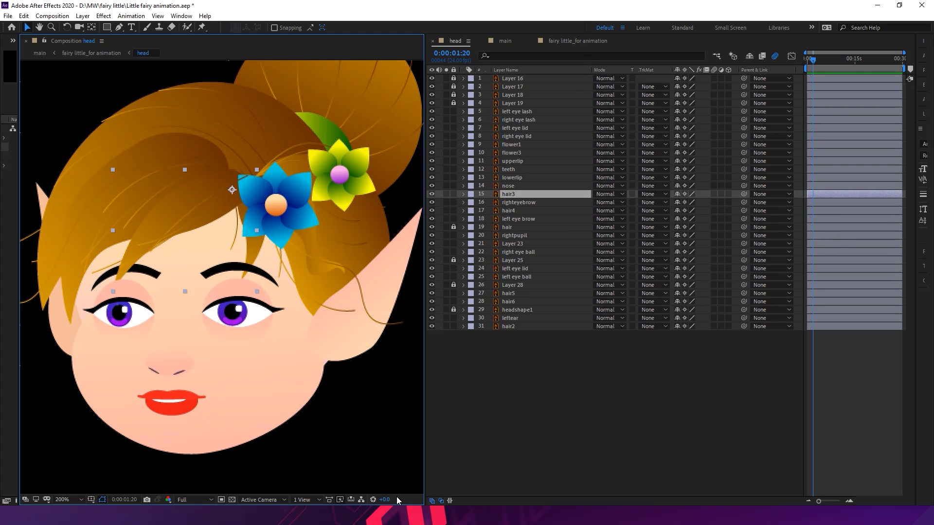
Hide the blending mode and track matte columns, narrow the Layer Name column and show hair3's Rotation property
{"action": "left_click", "coordinate": [440, 501]}
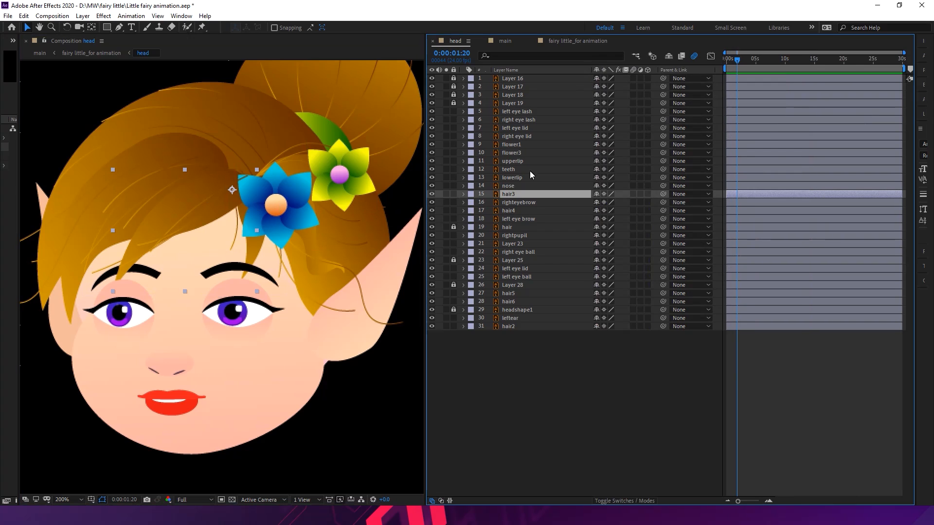
{"action": "left_click_drag", "start_coordinate": [595, 72], "coordinate": [481, 90]}
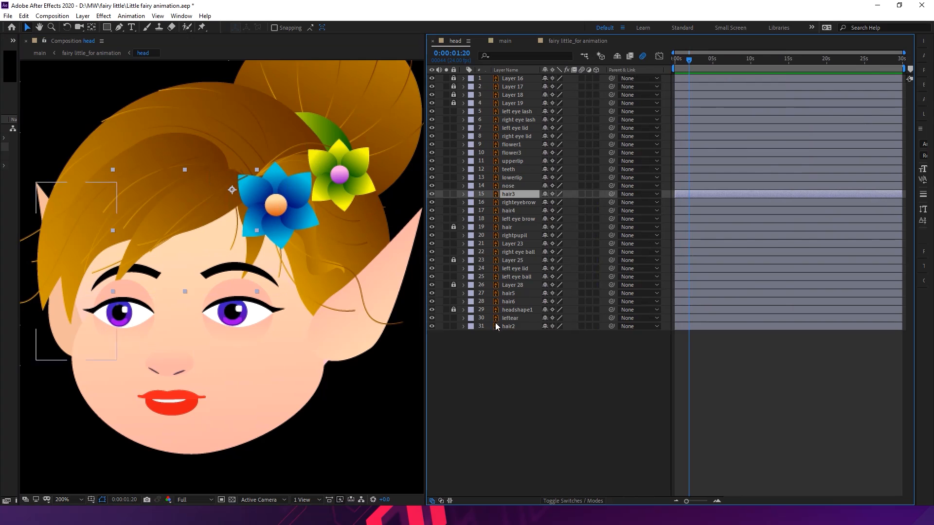
{"action": "key", "text": "r"}
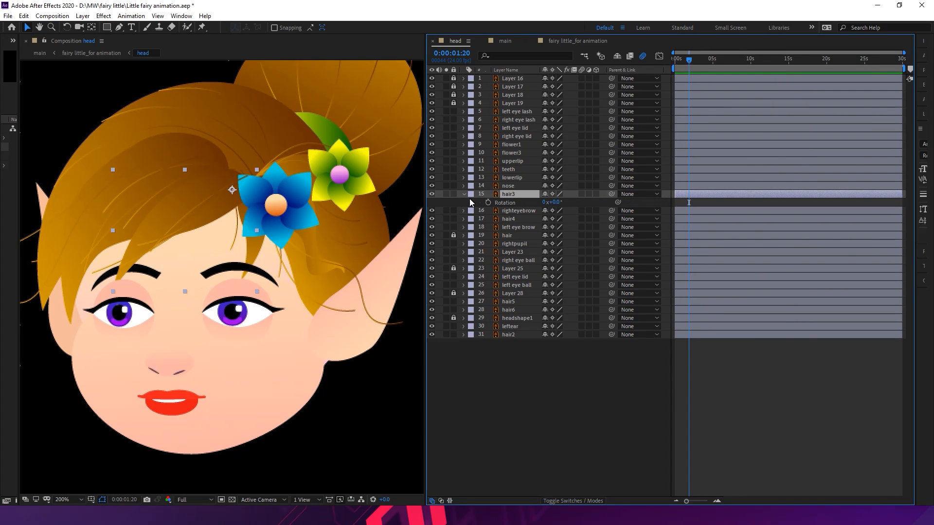
Try rotating hair3 to about -7° and undo the rotation
{"action": "left_click_drag", "start_coordinate": [562, 203], "coordinate": [559, 206]}
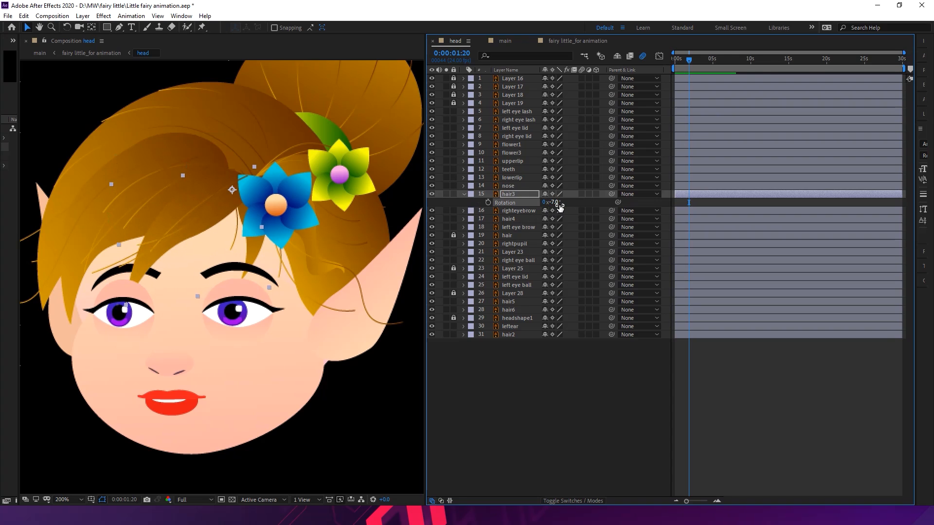
{"action": "key", "text": "ctrl+z"}
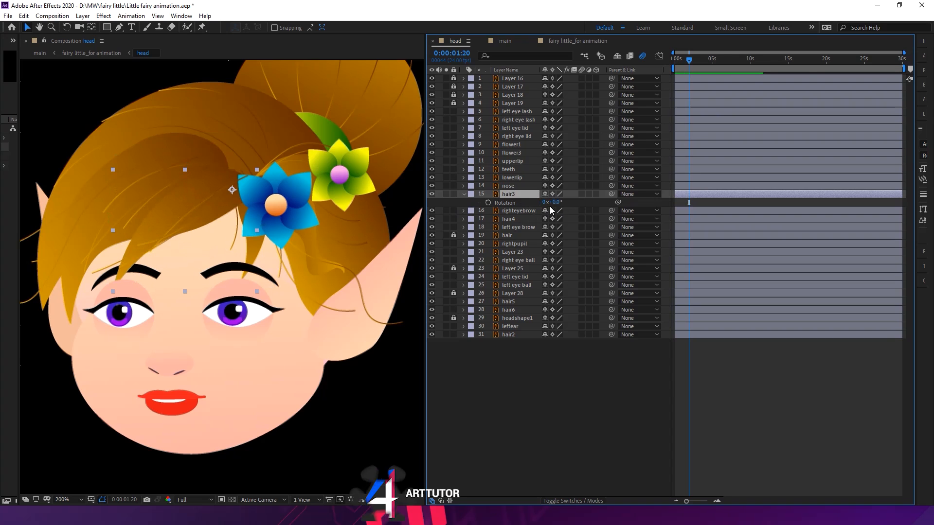
{"action": "left_click", "coordinate": [290, 211], "text": "shift"}
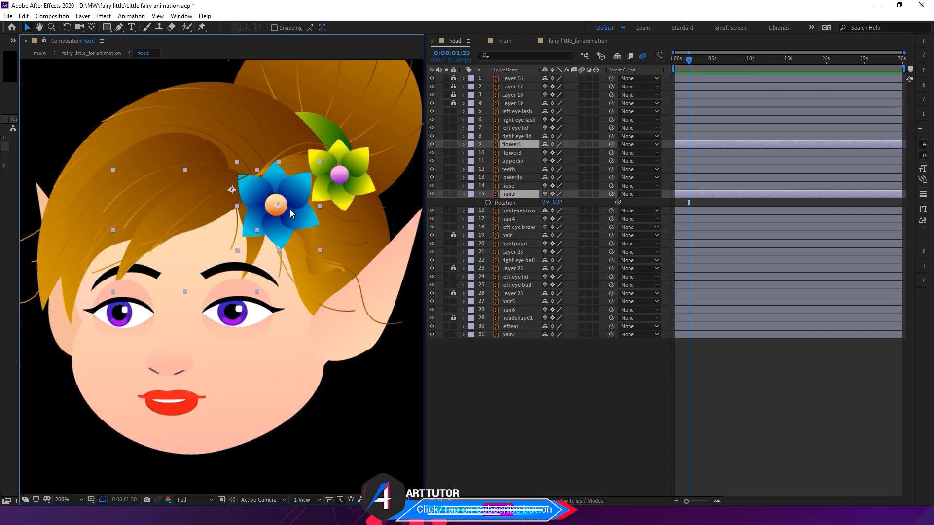
{"action": "key", "text": "ctrl+shift+bracketright"}
{"action": "key", "text": "ctrl+z"}
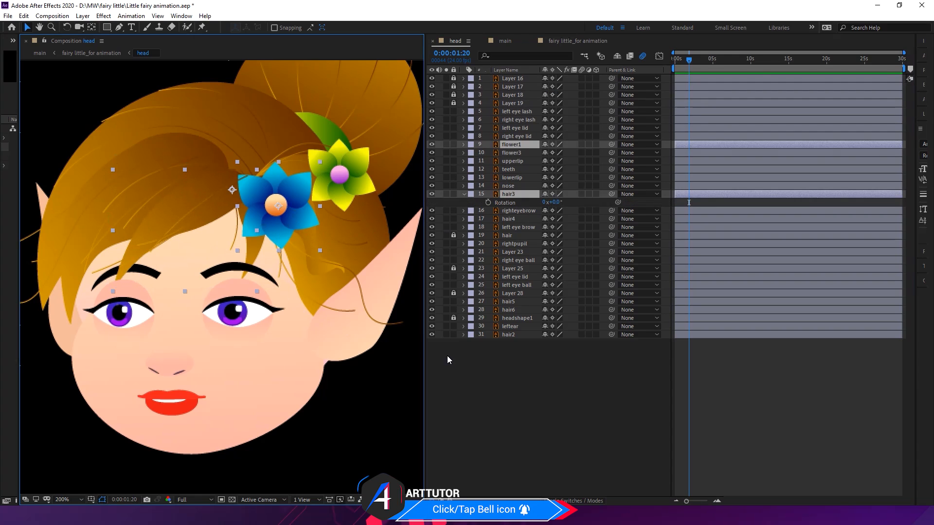
{"action": "left_click", "coordinate": [507, 388]}
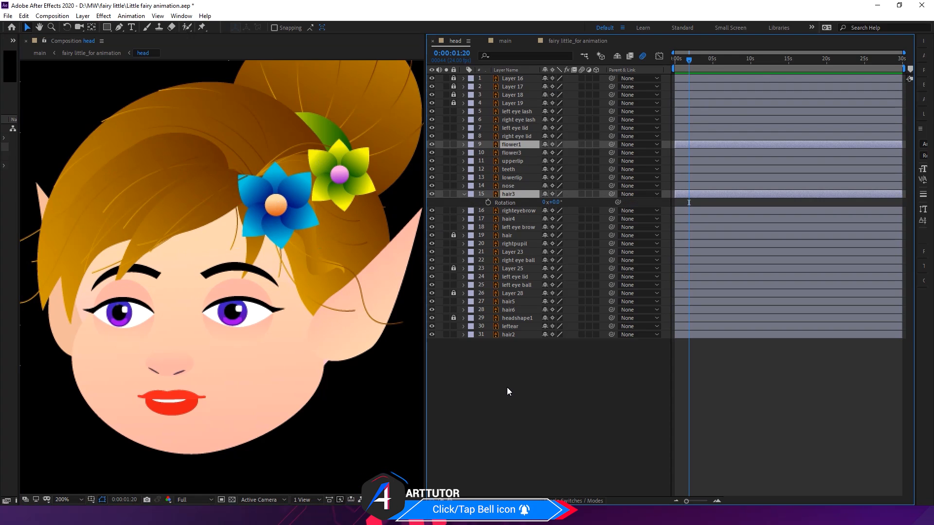
{"action": "left_click", "coordinate": [136, 306]}
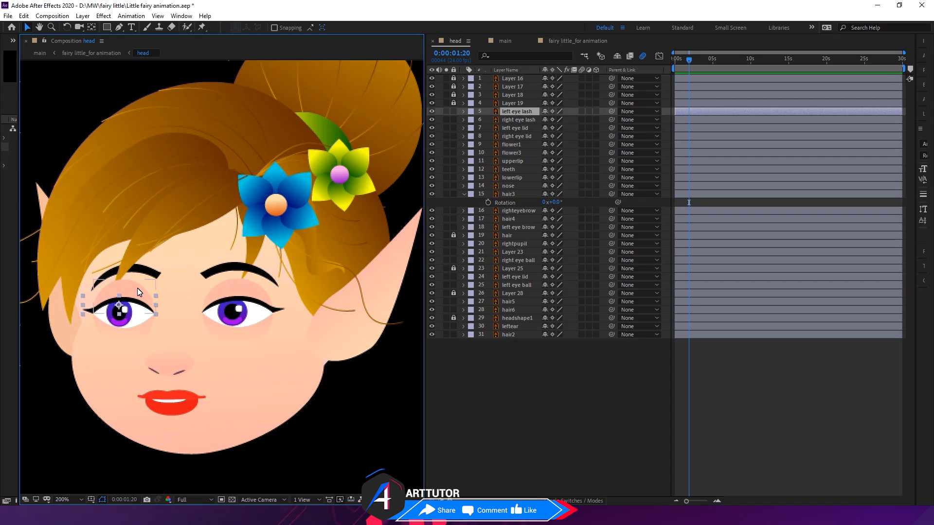
{"action": "left_click", "coordinate": [138, 286]}
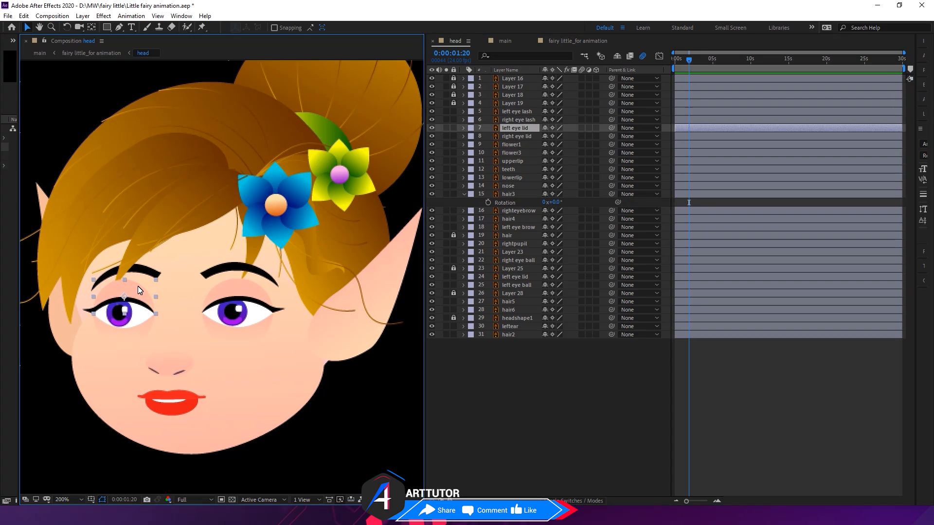
Set hair3's Rotation to 5° and deselect the layer
{"action": "left_click", "coordinate": [153, 229]}
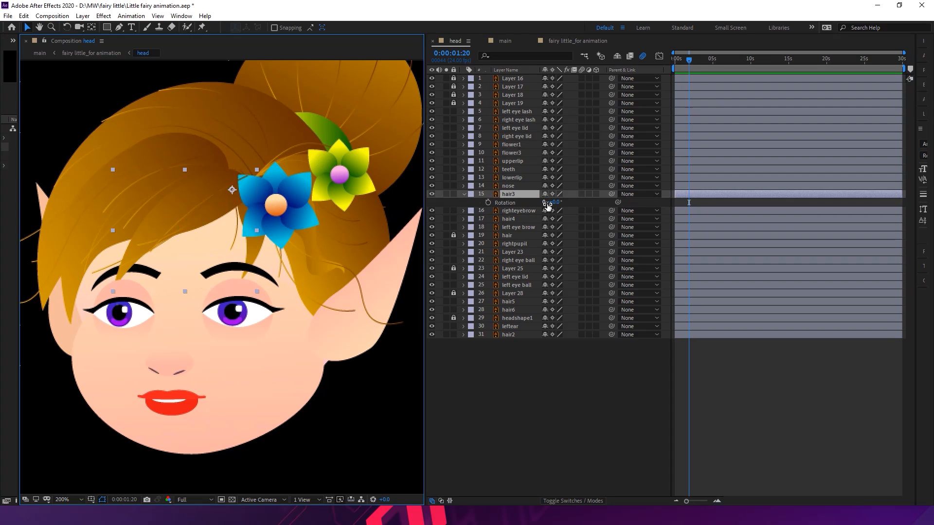
{"action": "left_click_drag", "start_coordinate": [556, 202], "coordinate": [559, 203]}
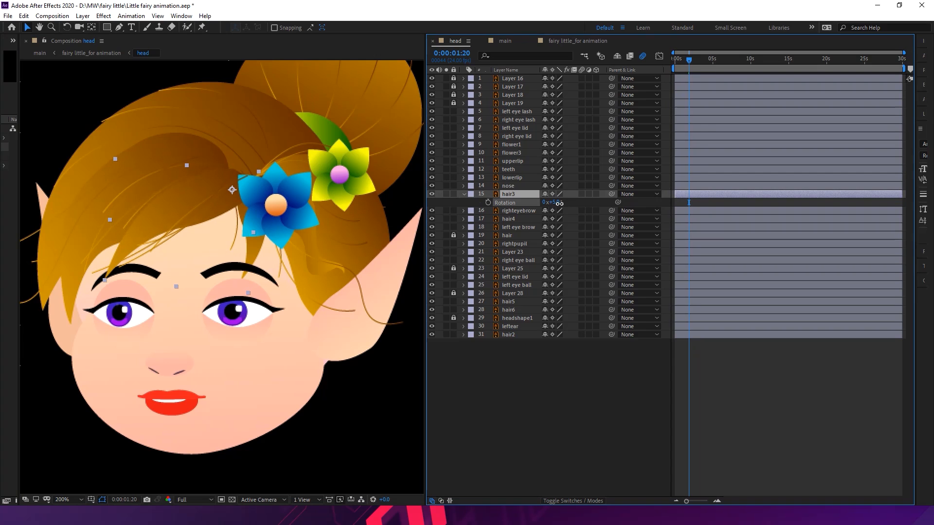
{"action": "left_click", "coordinate": [573, 386]}
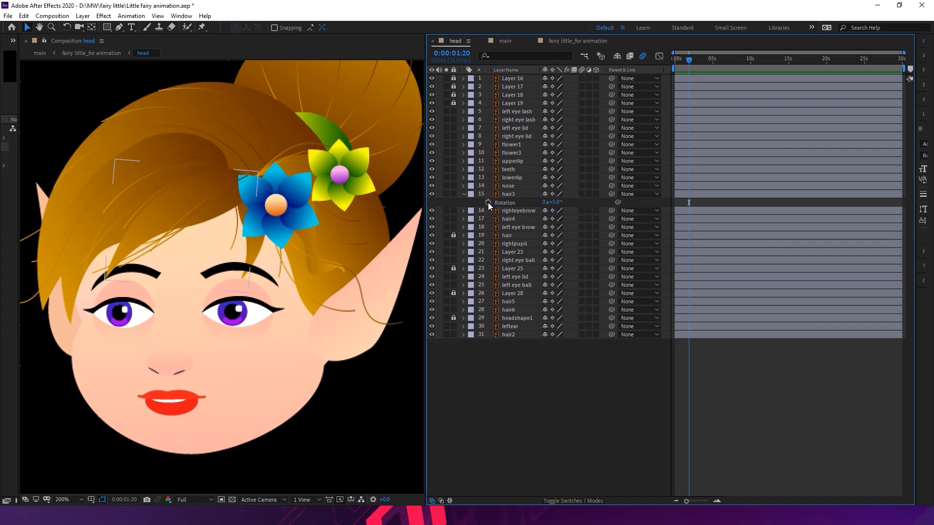
{"action": "left_click", "coordinate": [488, 202], "text": "alt"}
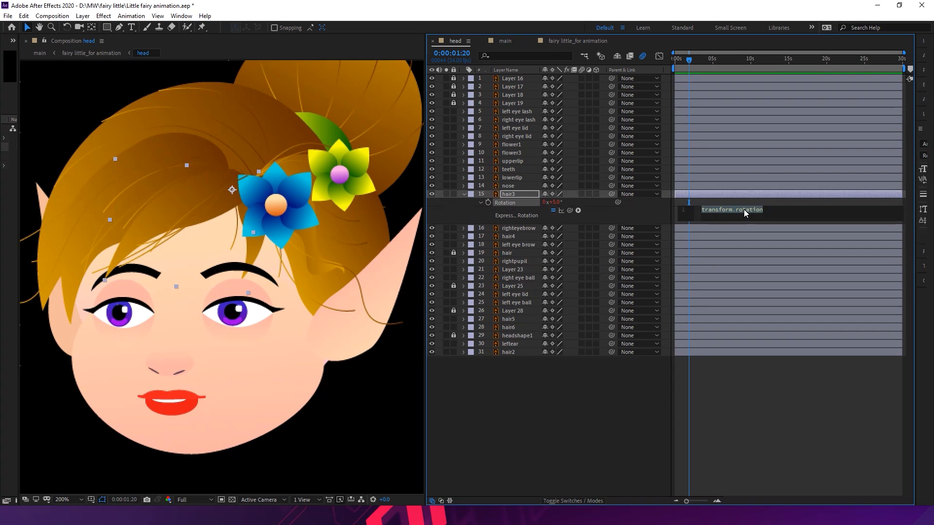
{"action": "left_click", "coordinate": [582, 393]}
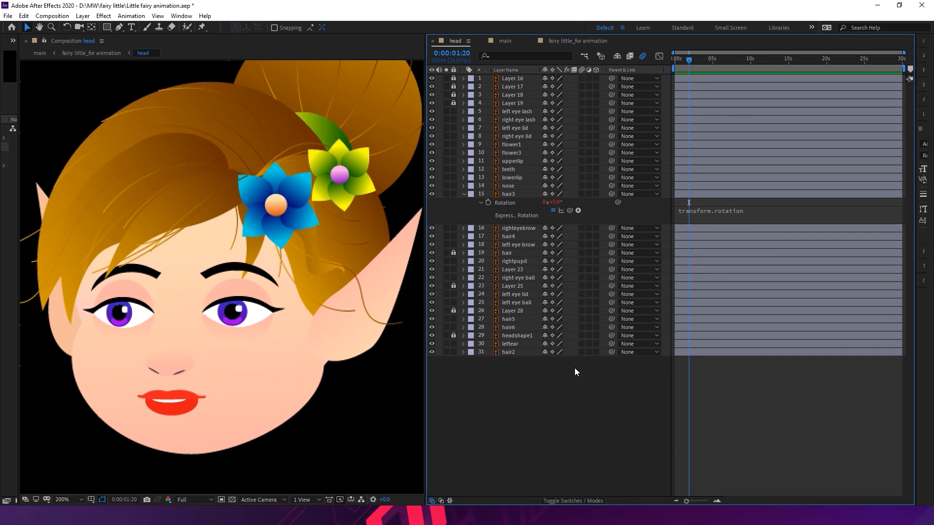
{"action": "key", "text": "ctrl+z"}
{"action": "left_click", "coordinate": [516, 203]}
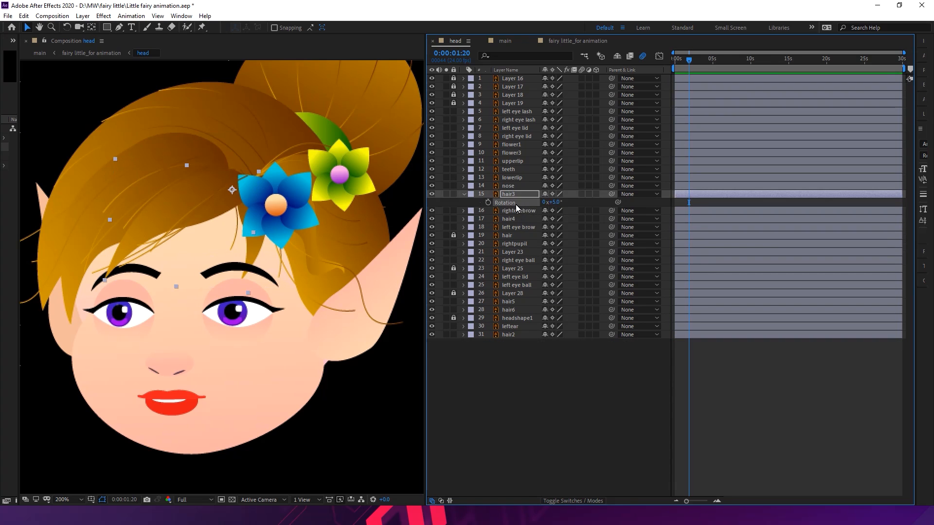
{"action": "right_click", "coordinate": [516, 204]}
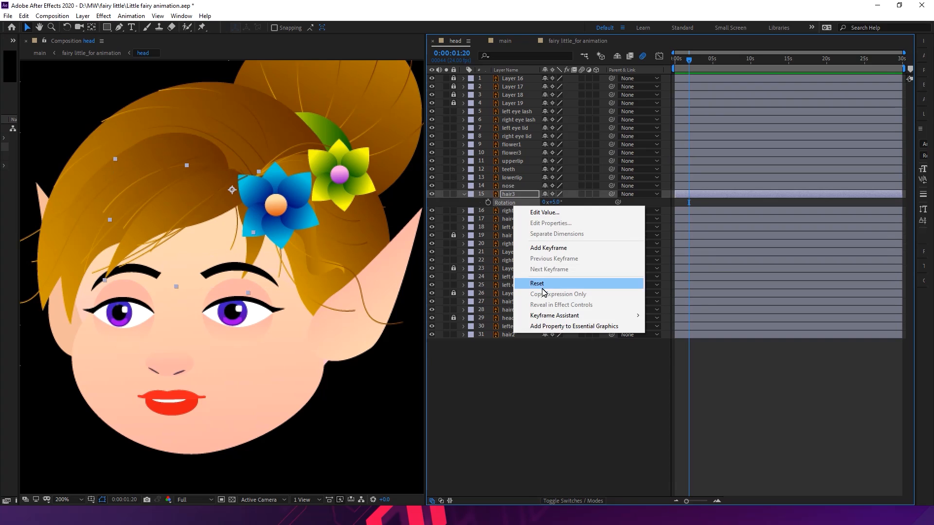
{"action": "left_click", "coordinate": [544, 395]}
{"action": "left_click", "coordinate": [517, 202]}
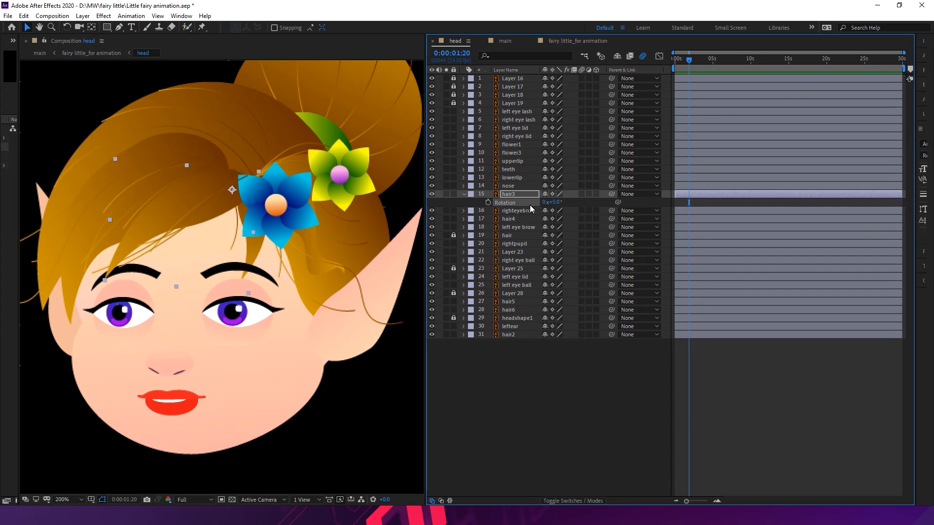
Add the expression wiggle(5,10) to hair3's Rotation and preview the swaying hair
{"action": "left_click", "coordinate": [488, 202], "text": "alt"}
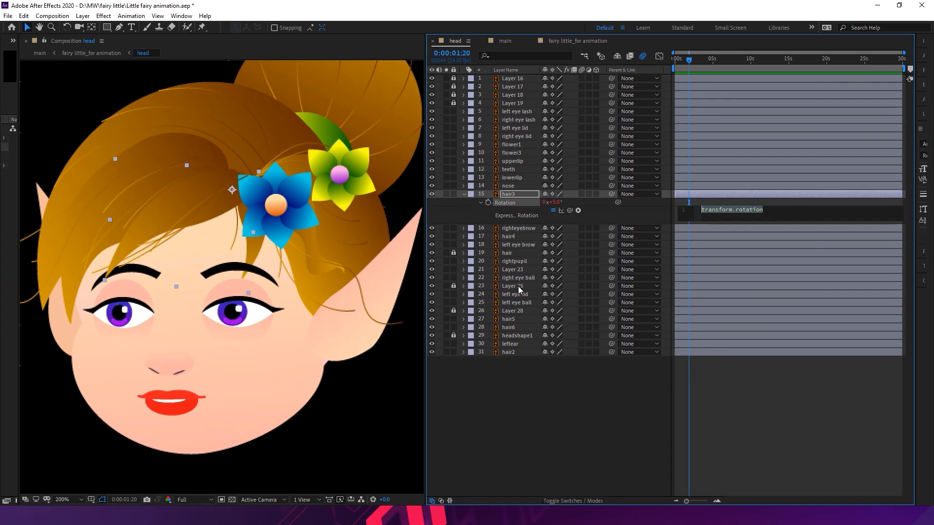
{"action": "type", "text": "wig"}
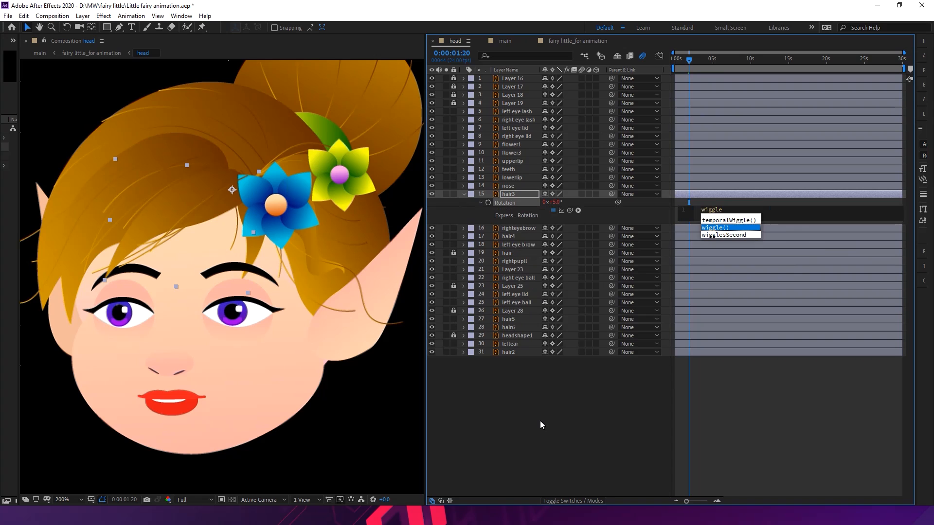
{"action": "type", "text": "gle"}
{"action": "key", "text": "Return"}
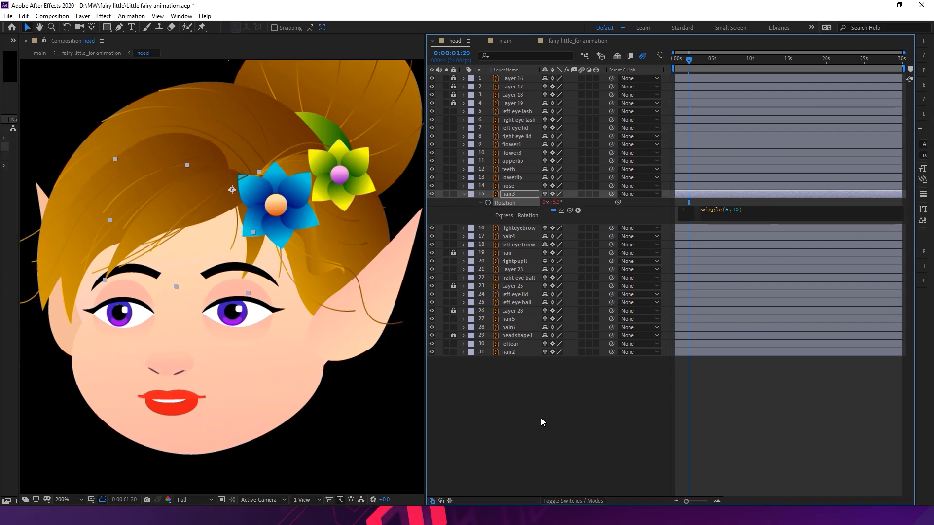
{"action": "left_click", "coordinate": [724, 393]}
{"action": "key", "text": "space"}
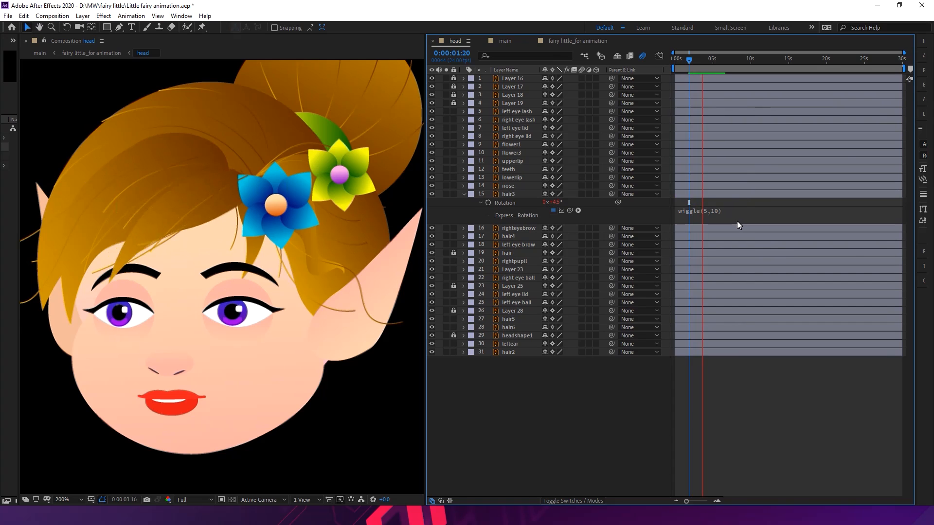
Try the expression wiggle(5,15) on hair3's Rotation
{"action": "left_click", "coordinate": [713, 213]}
{"action": "left_click", "coordinate": [740, 212]}
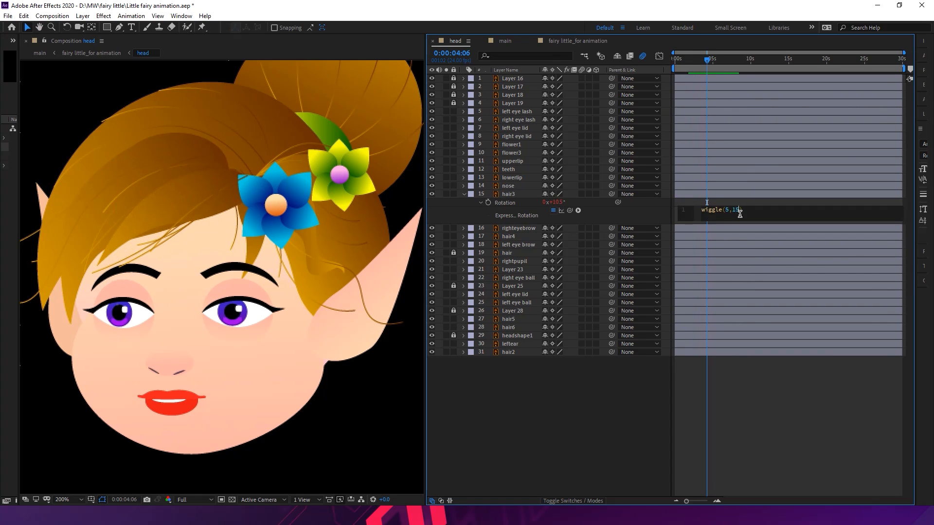
{"action": "key", "text": "KP_Enter"}
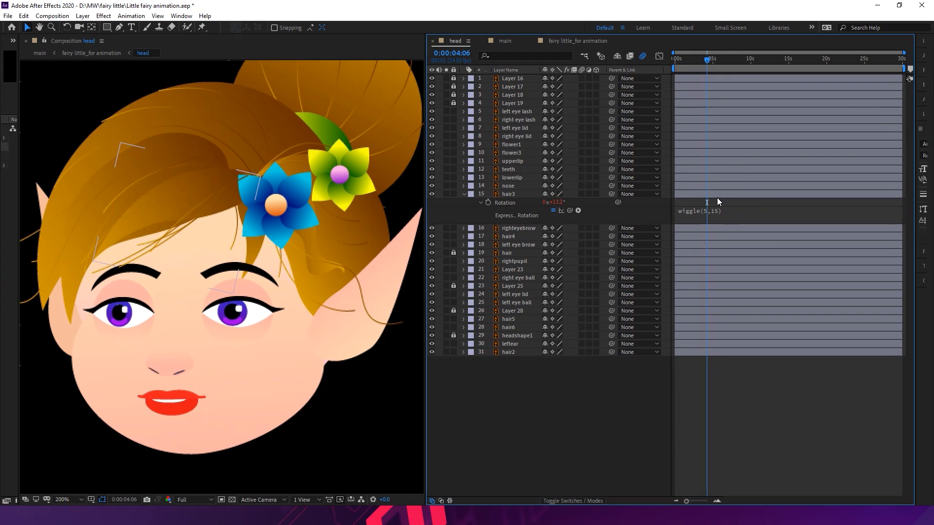
Change hair3's Rotation expression to wiggle(5,7) and preview the sway
{"action": "left_click", "coordinate": [716, 211]}
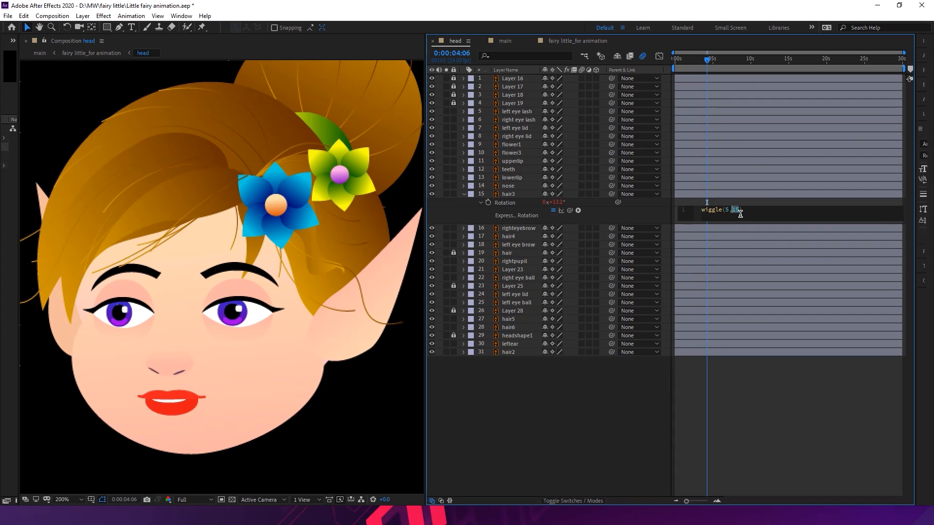
{"action": "type", "text": "7"}
{"action": "key", "text": "KP_Enter"}
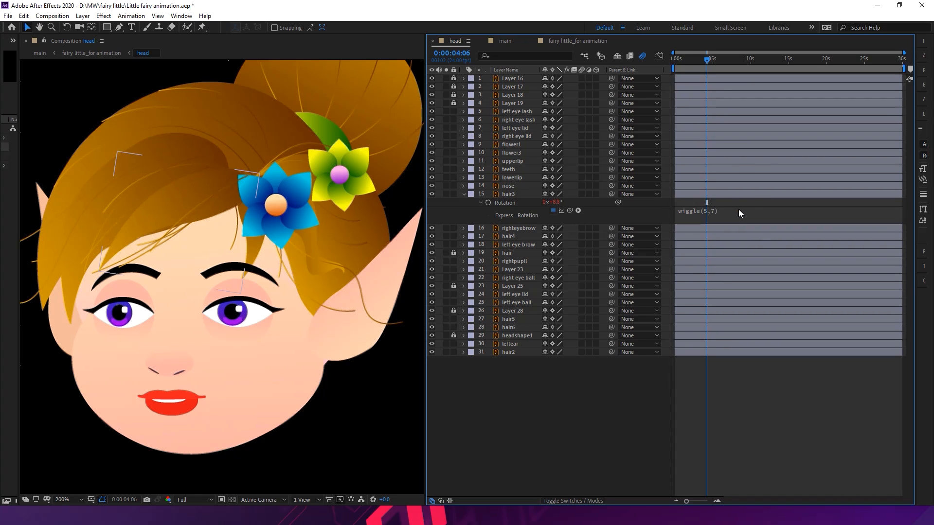
{"action": "key", "text": "space"}
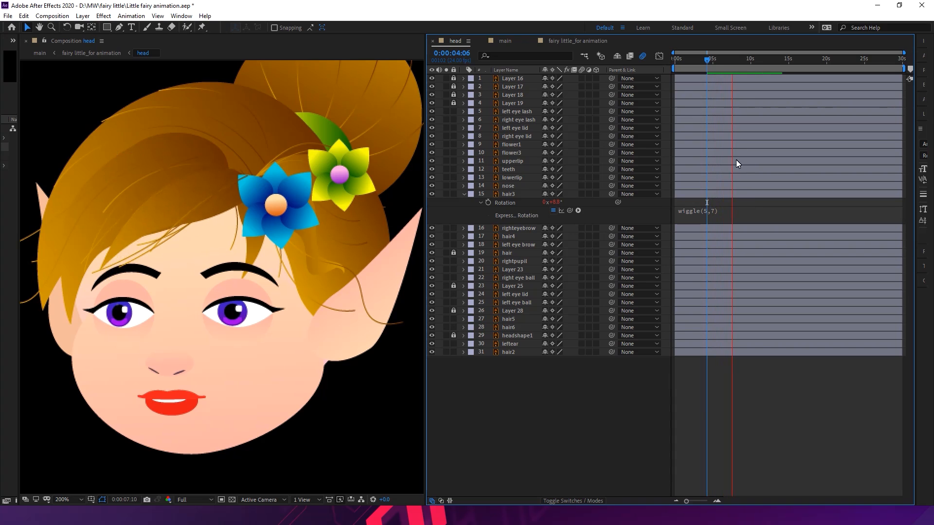
{"action": "left_click", "coordinate": [699, 59]}
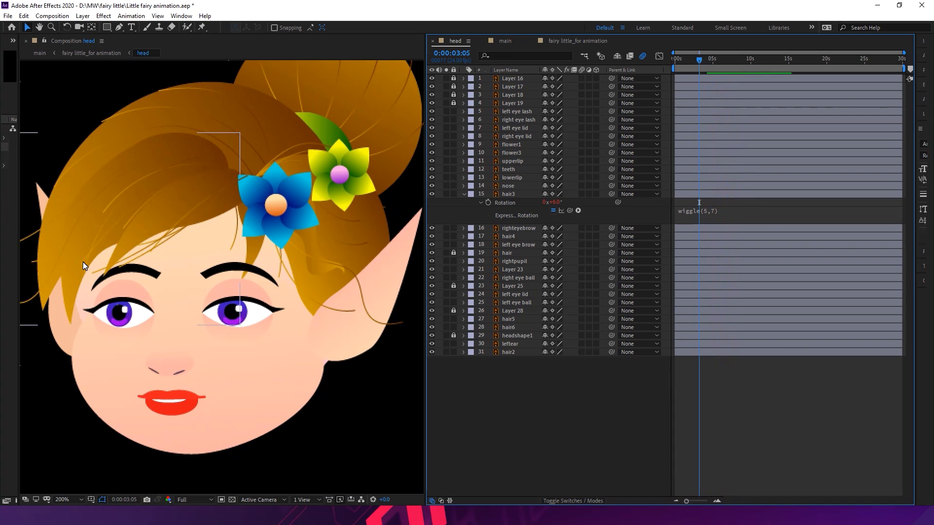
Add the expression wiggle(3,6) to hair4's Rotation and preview the hair motion
{"action": "left_click", "coordinate": [184, 151]}
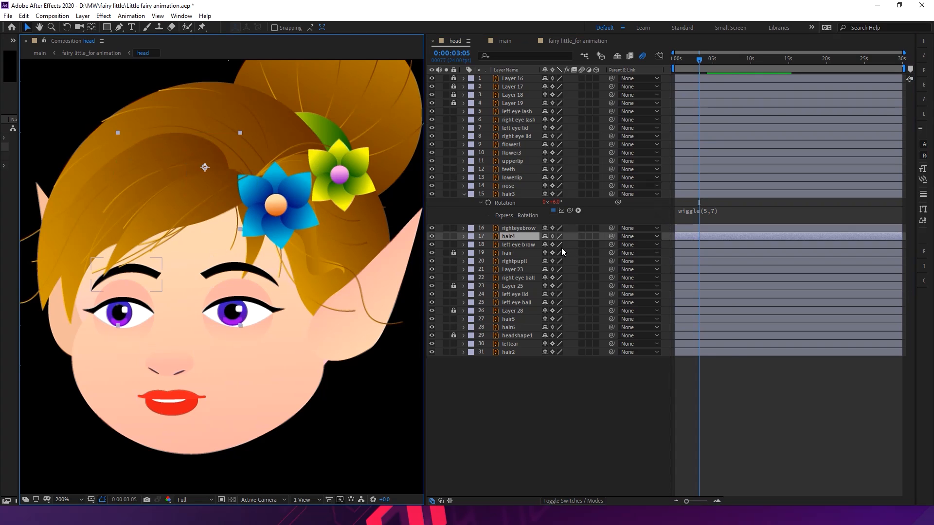
{"action": "key", "text": "r"}
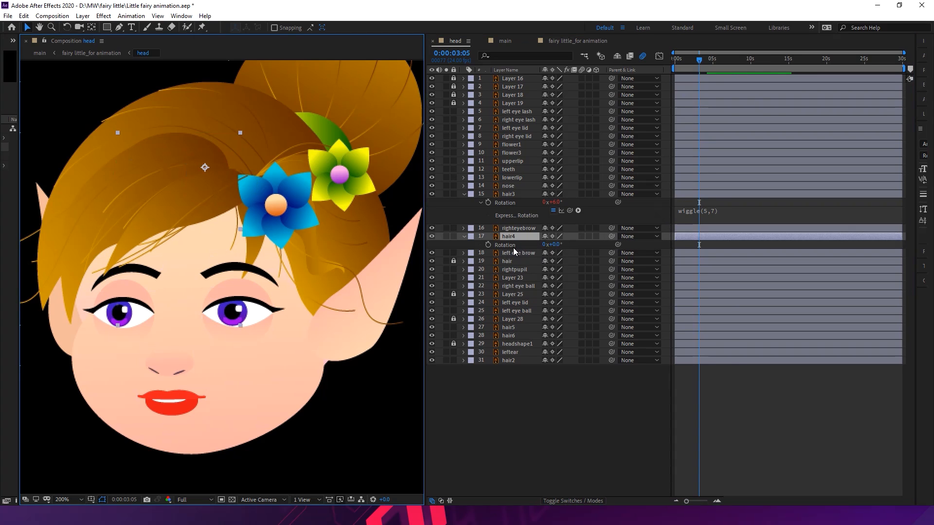
{"action": "left_click", "coordinate": [489, 244], "text": "alt"}
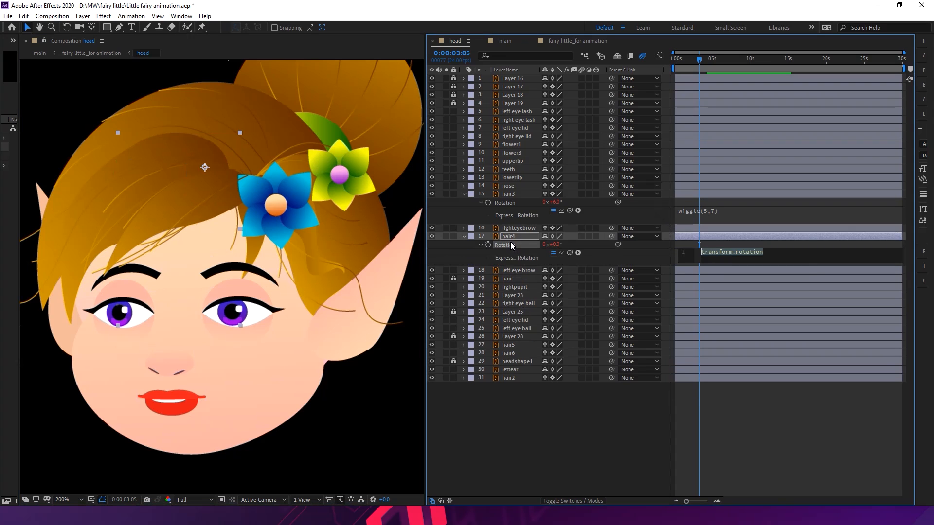
{"action": "type", "text": "wiggle"}
{"action": "key", "text": "Return"}
{"action": "key", "text": "Left"}
{"action": "left_click", "coordinate": [770, 439]}
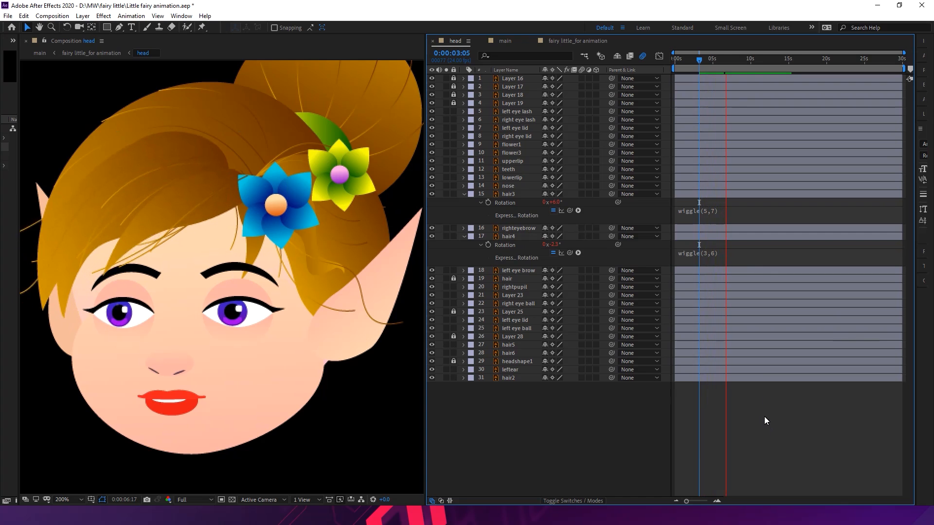
{"action": "key", "text": "space"}
Try to shift hair3 slightly in the composition and undo the move
{"action": "left_click", "coordinate": [166, 237]}
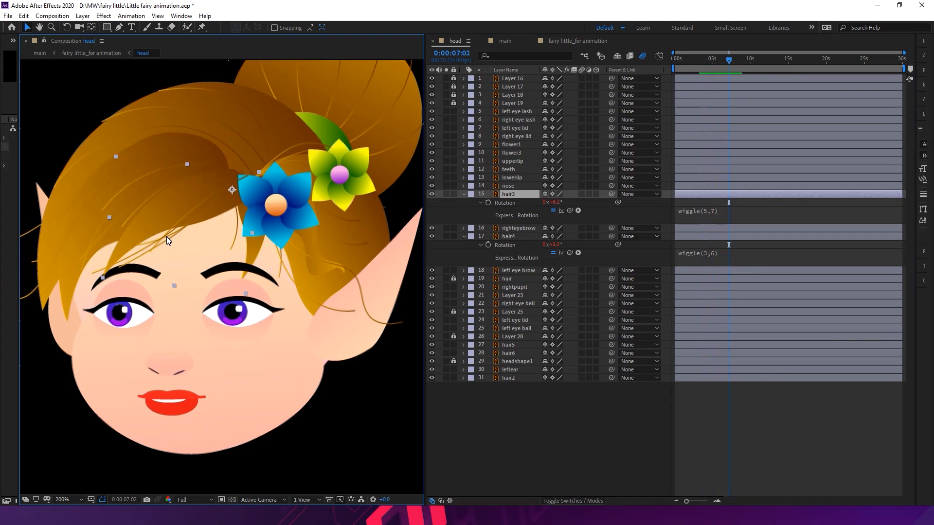
{"action": "left_click_drag", "start_coordinate": [177, 244], "coordinate": [182, 247]}
{"action": "key", "text": "ctrl+z"}
Copy the wiggle(5,7) expression from hair3's Rotation and leave the expression editor
{"action": "left_click", "coordinate": [712, 217]}
{"action": "key", "text": "ctrl+c"}
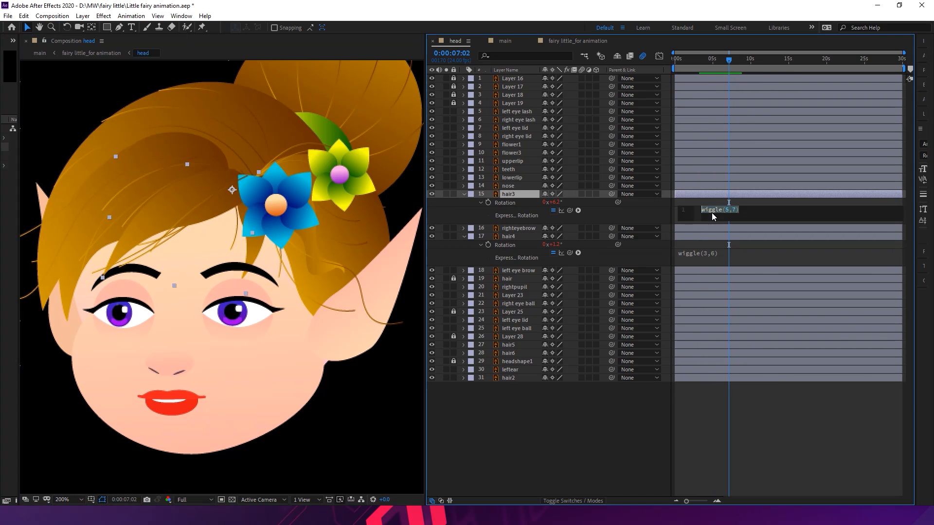
{"action": "left_click", "coordinate": [514, 279]}
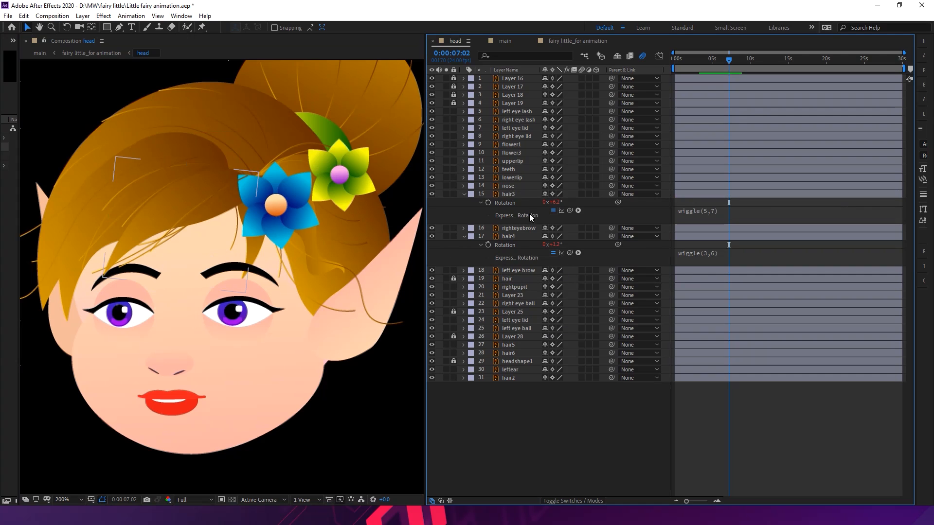
Unlock Layers 16, 17 and 18, select Layer 18 and hide and reshow it to identify its hair strands
{"action": "left_click", "coordinate": [513, 188]}
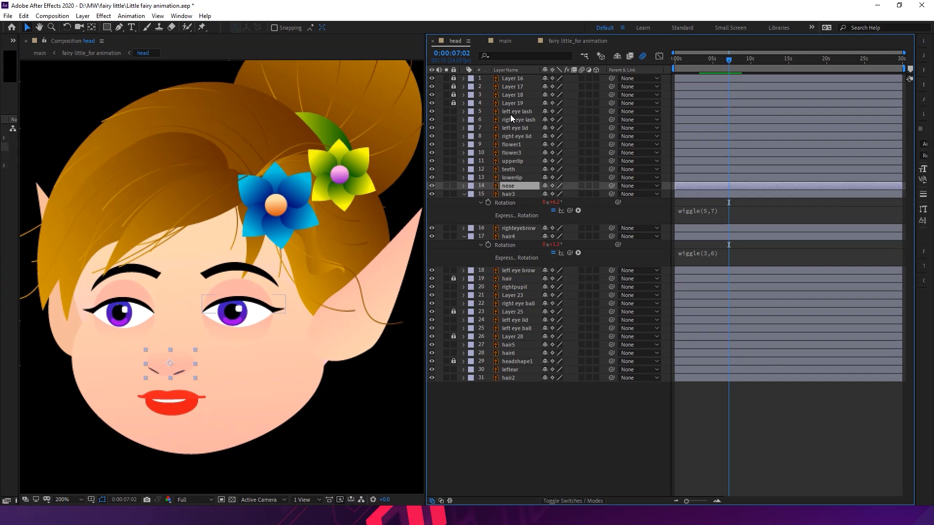
{"action": "left_click", "coordinate": [454, 101]}
{"action": "left_click", "coordinate": [514, 92]}
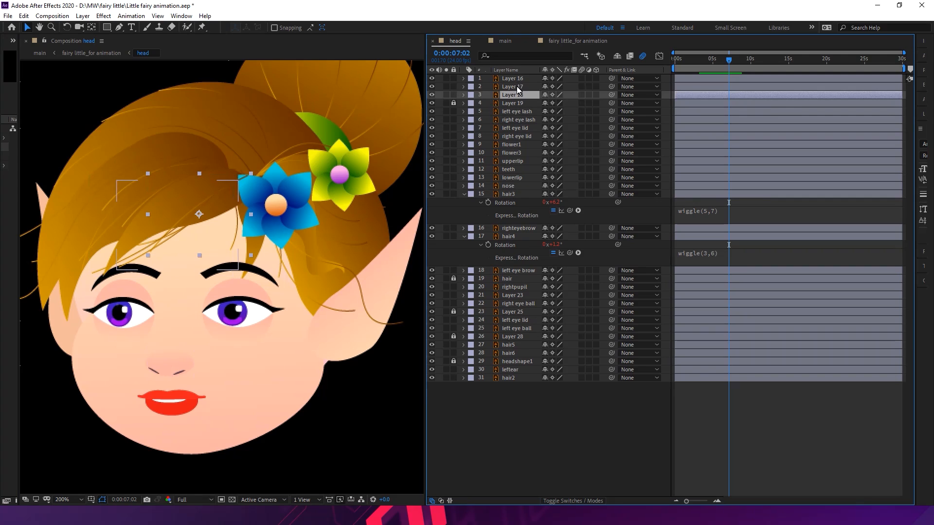
{"action": "left_click", "coordinate": [432, 95]}
{"action": "left_click", "coordinate": [432, 95]}
Paste the copied expression onto Layer 18's Rotation, change it to wiggle(10,12) and preview the result
{"action": "key", "text": "r"}
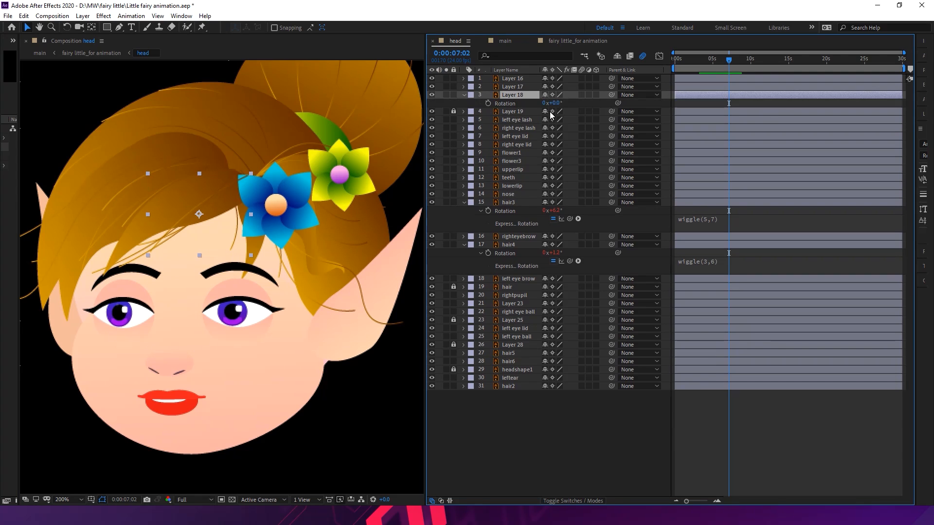
{"action": "left_click", "coordinate": [489, 103], "text": "alt"}
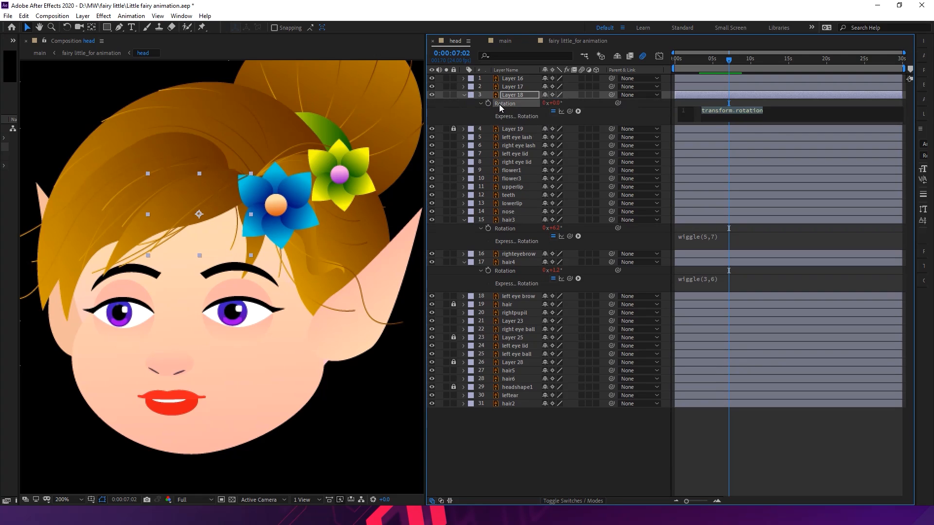
{"action": "key", "text": "ctrl+v"}
{"action": "type", "text": "10"}
{"action": "key", "text": "KP_Enter"}
{"action": "key", "text": "space"}
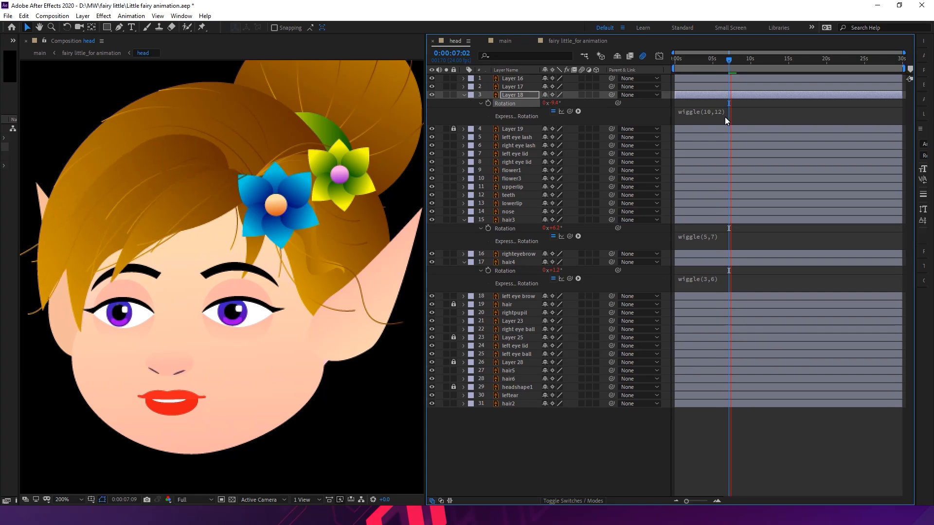
{"action": "key", "text": "space"}
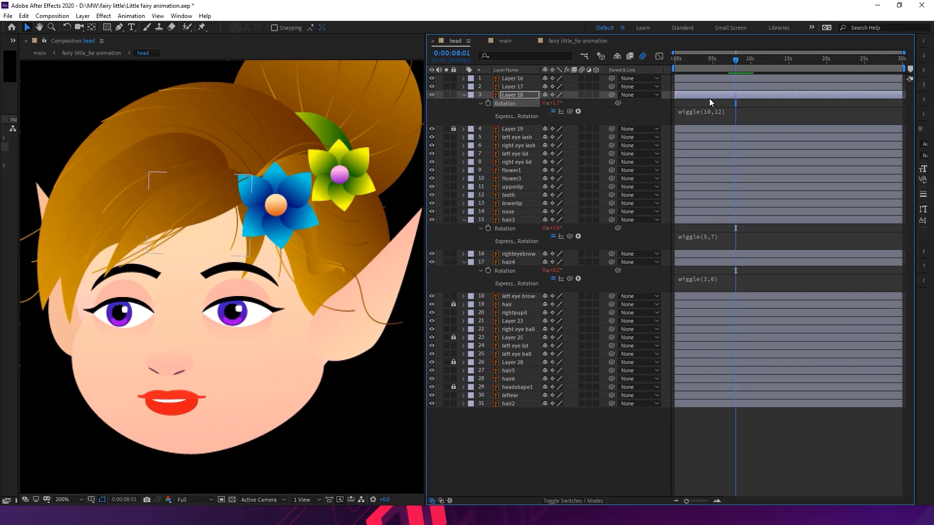
Move the anchor points of Layers 18, 17 and 16 to the strand roots at the blue flower's upper-left petal
{"action": "left_click", "coordinate": [709, 100]}
{"action": "left_click", "coordinate": [91, 27]}
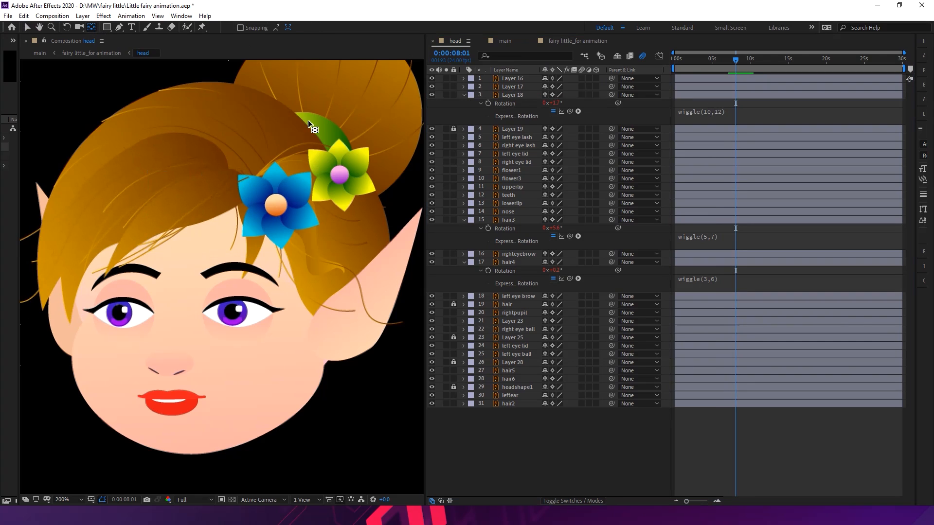
{"action": "left_click", "coordinate": [511, 95]}
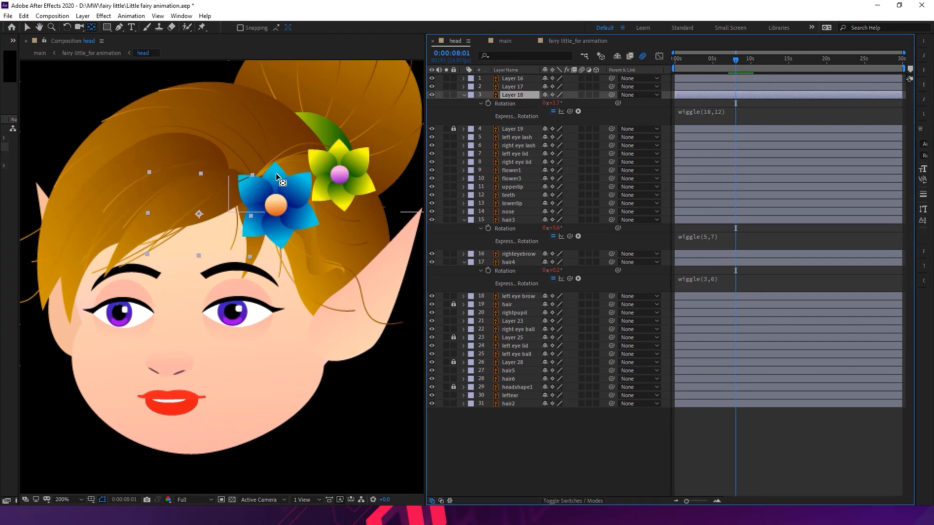
{"action": "left_click_drag", "start_coordinate": [199, 214], "coordinate": [249, 181]}
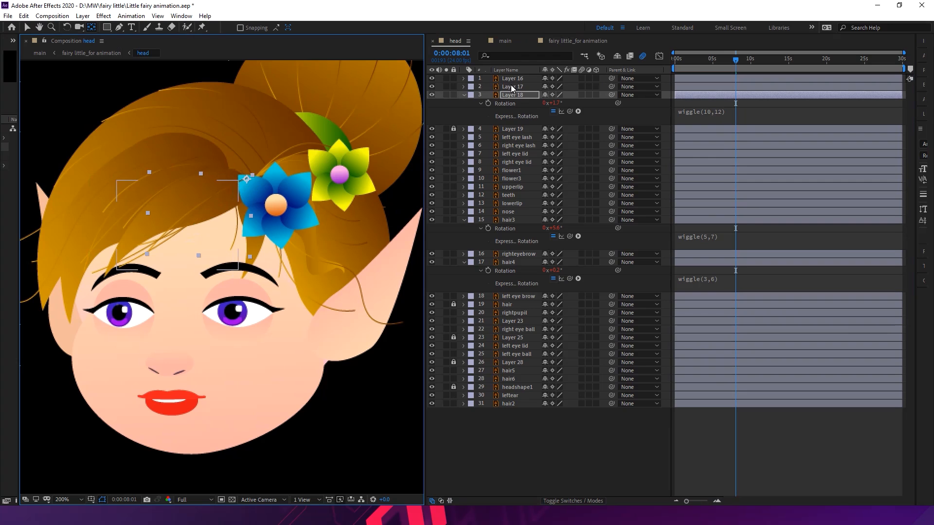
{"action": "left_click", "coordinate": [510, 86]}
{"action": "left_click_drag", "start_coordinate": [178, 226], "coordinate": [243, 183]}
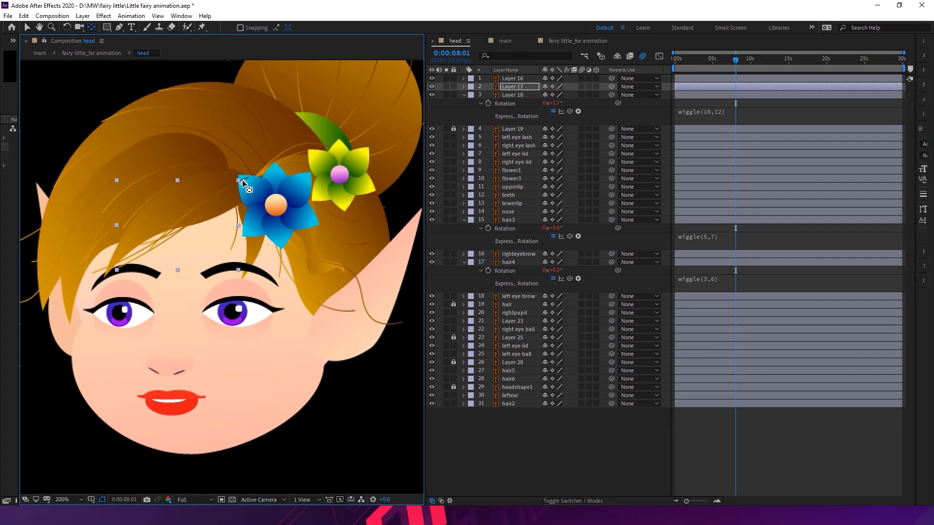
{"action": "left_click", "coordinate": [512, 79]}
{"action": "left_click_drag", "start_coordinate": [162, 225], "coordinate": [238, 180]}
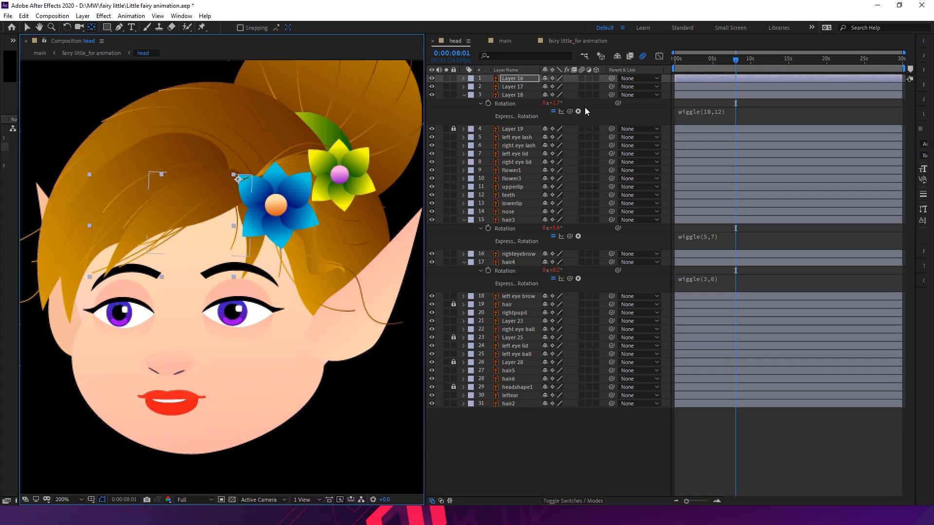
Add a Rotation expression to Layer 17 and set it to wiggle(10,12), copied from Layer 18
{"action": "left_click", "coordinate": [524, 88]}
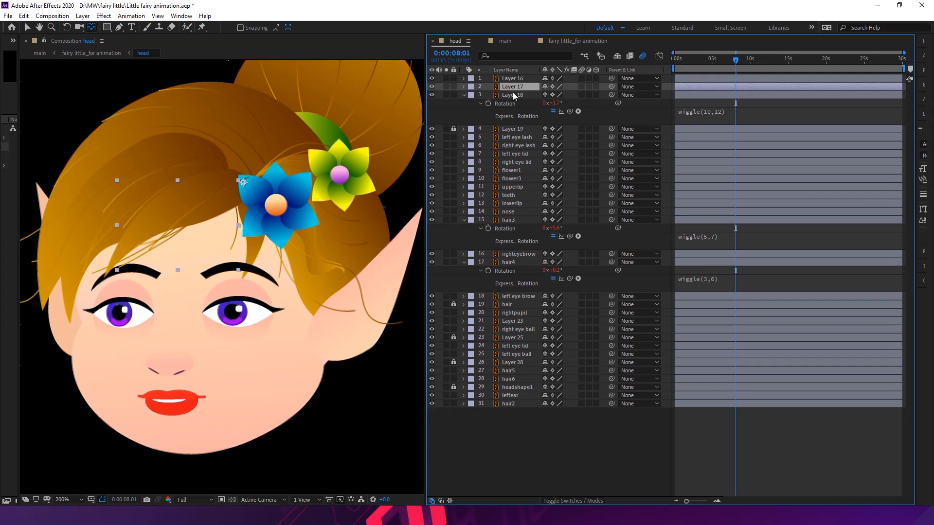
{"action": "key", "text": "r"}
{"action": "left_click", "coordinate": [488, 96], "text": "alt"}
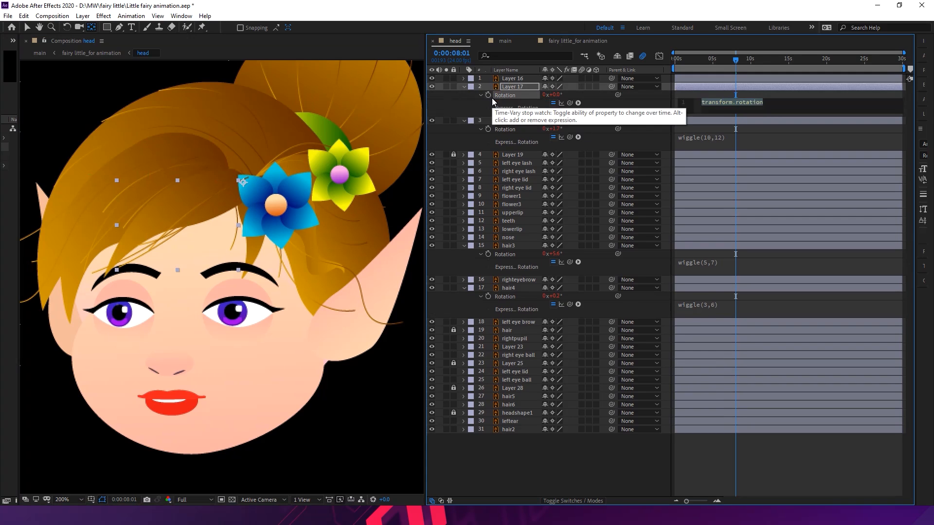
{"action": "key", "text": "ctrl+v"}
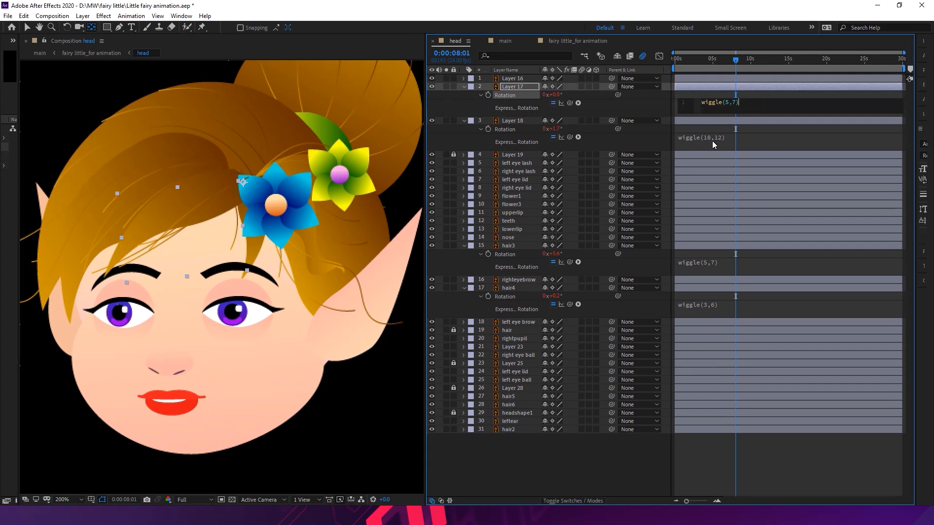
{"action": "left_click", "coordinate": [712, 138]}
{"action": "key", "text": "ctrl+c"}
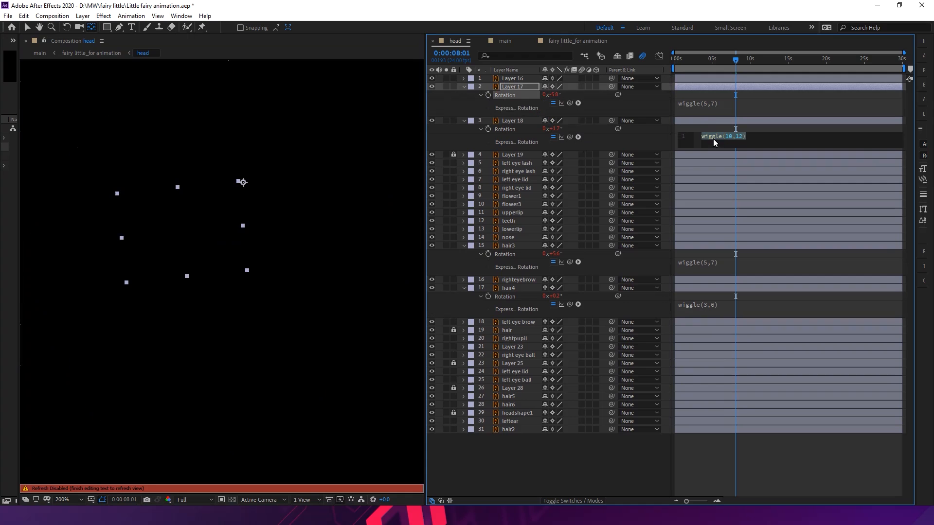
{"action": "left_click", "coordinate": [716, 103]}
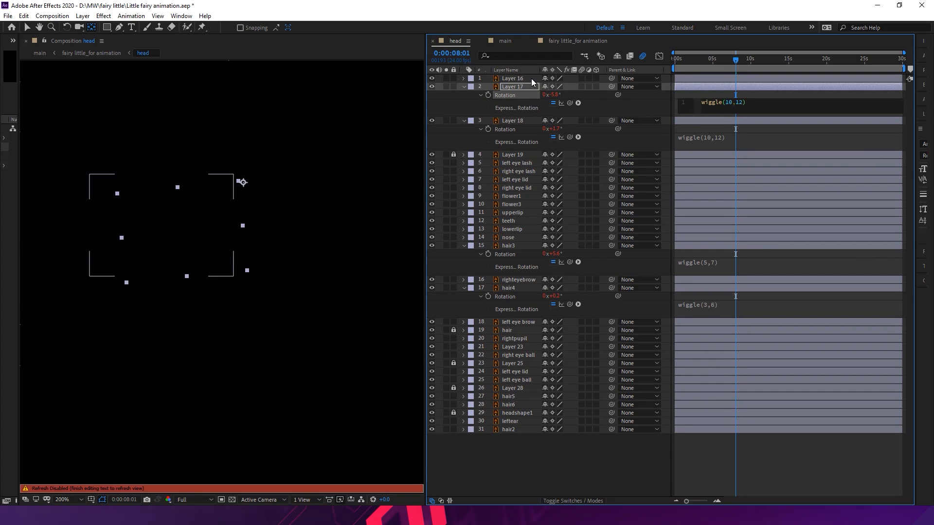
Add the copied expression wiggle(10,12) to Layer 16's Rotation
{"action": "left_click", "coordinate": [516, 80]}
{"action": "key", "text": "r"}
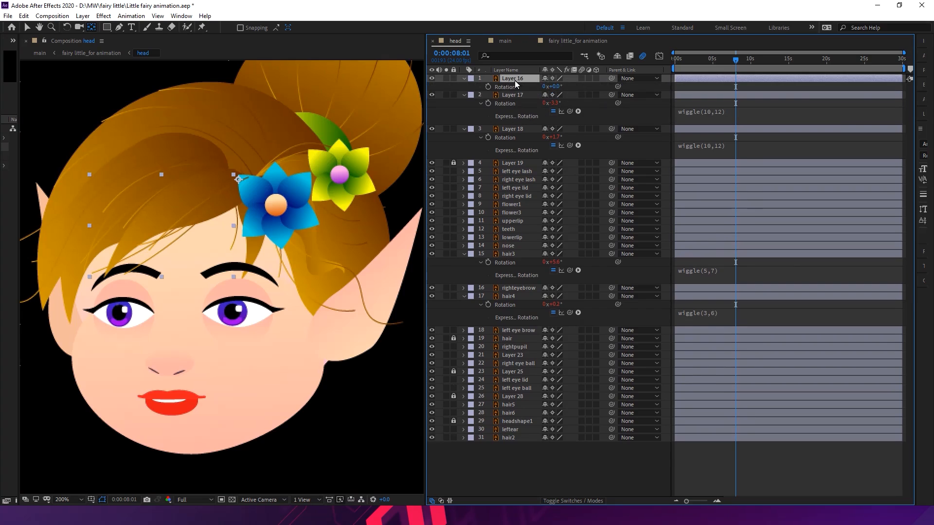
{"action": "left_click", "coordinate": [489, 89], "text": "alt"}
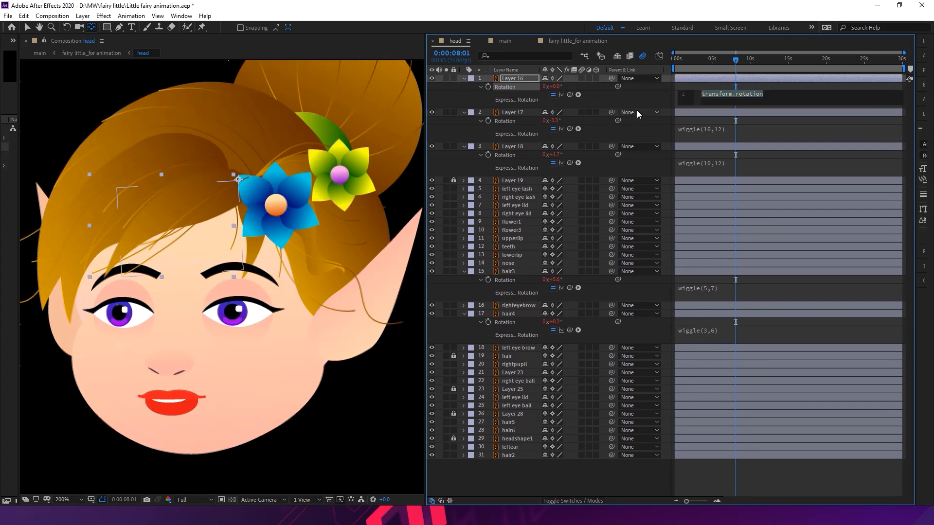
{"action": "key", "text": "ctrl+v"}
{"action": "left_click", "coordinate": [750, 165]}
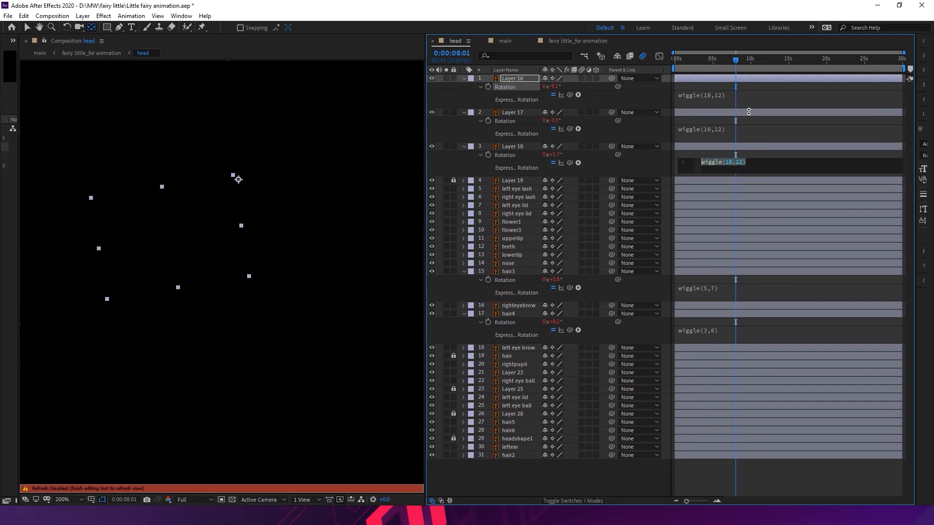
Preview the head composition's hair motion from the first frame and deselect everything
{"action": "left_click", "coordinate": [732, 60]}
{"action": "left_click_drag", "start_coordinate": [717, 62], "coordinate": [670, 69]}
{"action": "key", "text": "space"}
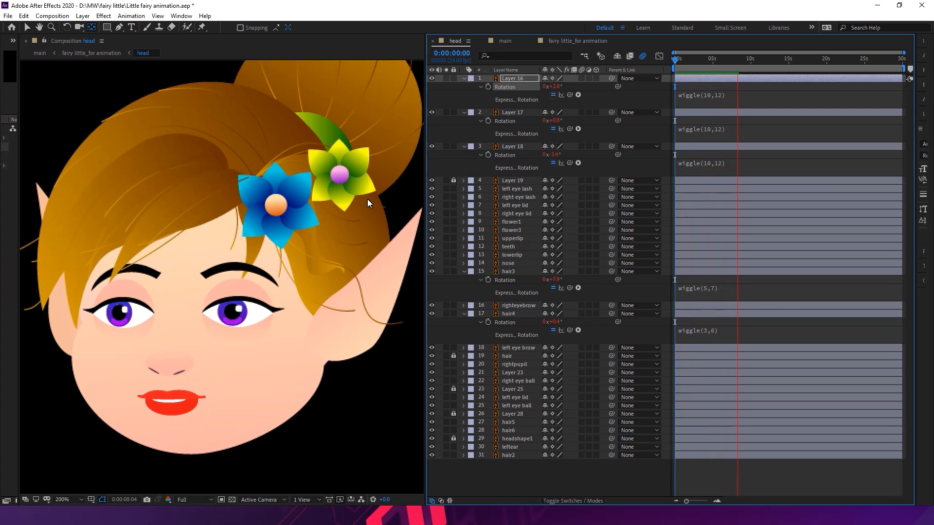
{"action": "left_click", "coordinate": [710, 95]}
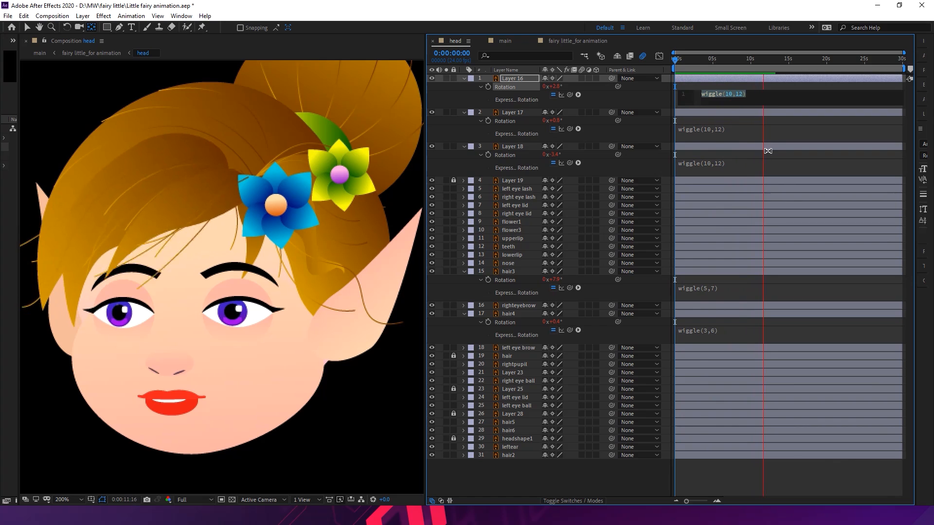
{"action": "left_click", "coordinate": [574, 481]}
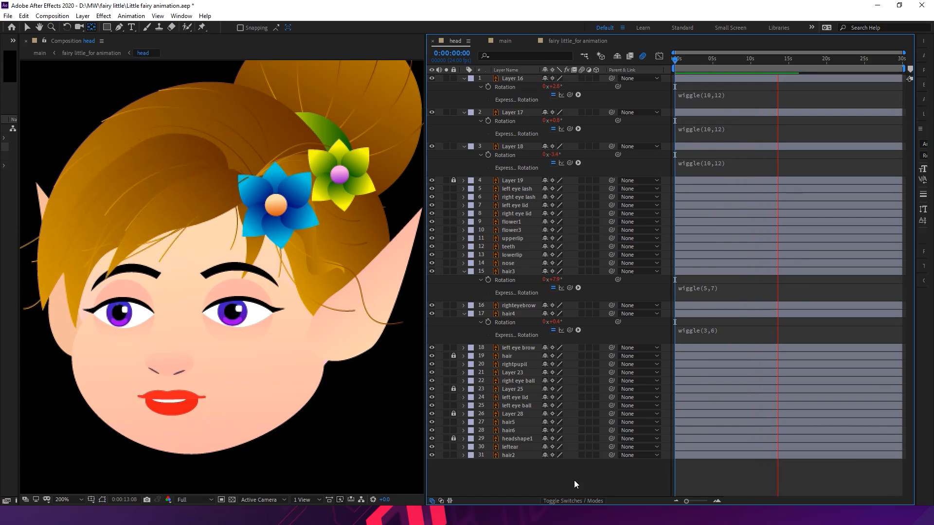
Stop the preview at about 0:00:11:19, save the project and activate the Selection tool with nothing selected
{"action": "left_click", "coordinate": [764, 59]}
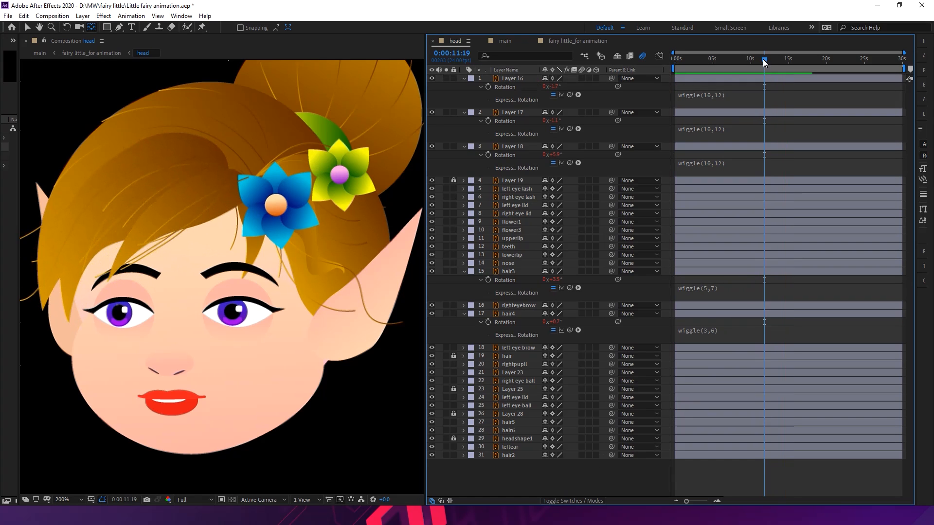
{"action": "key", "text": "comma"}
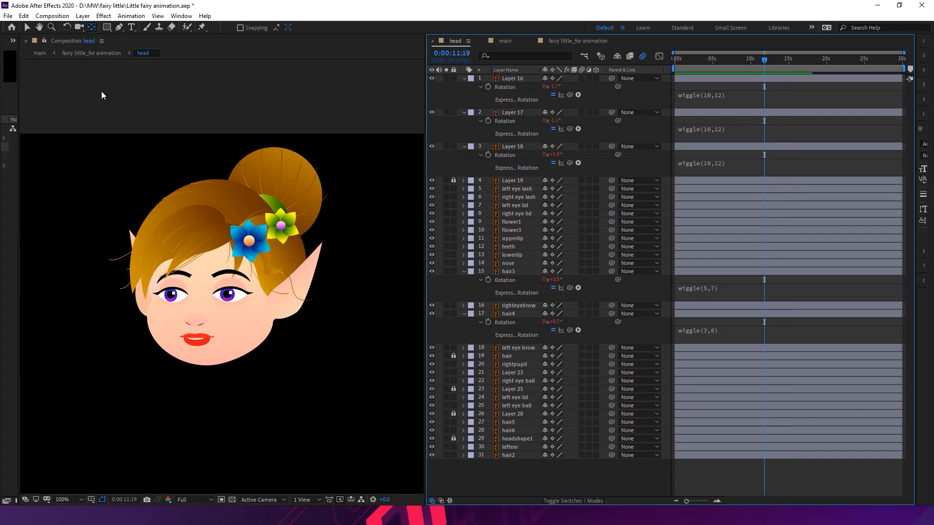
{"action": "key", "text": "ctrl+s"}
{"action": "left_click", "coordinate": [27, 28]}
{"action": "left_click", "coordinate": [86, 114]}
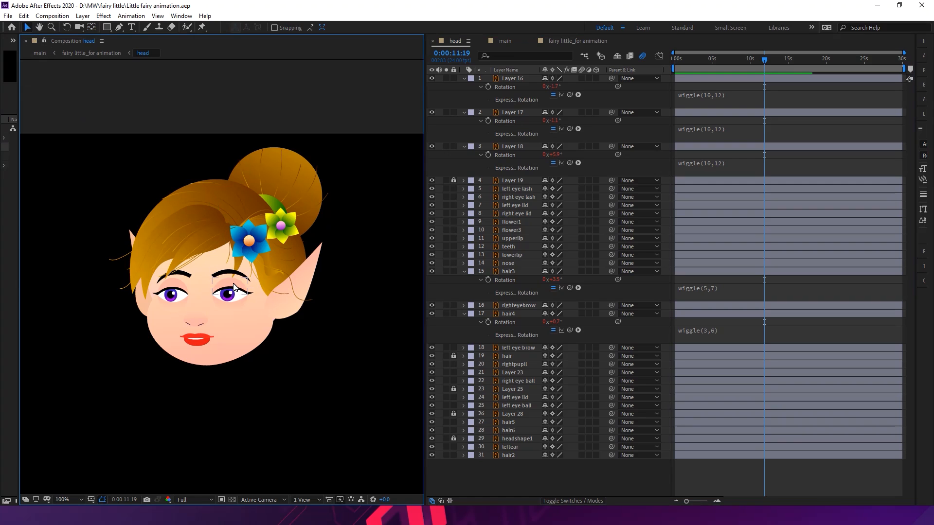
Create shapes from the right eye lid vector layer
{"action": "key", "text": "period"}
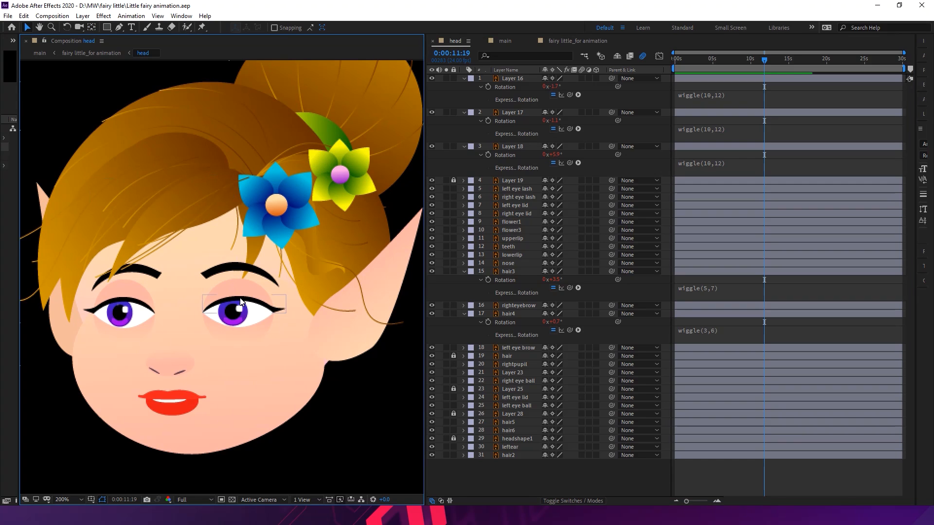
{"action": "left_click", "coordinate": [243, 288]}
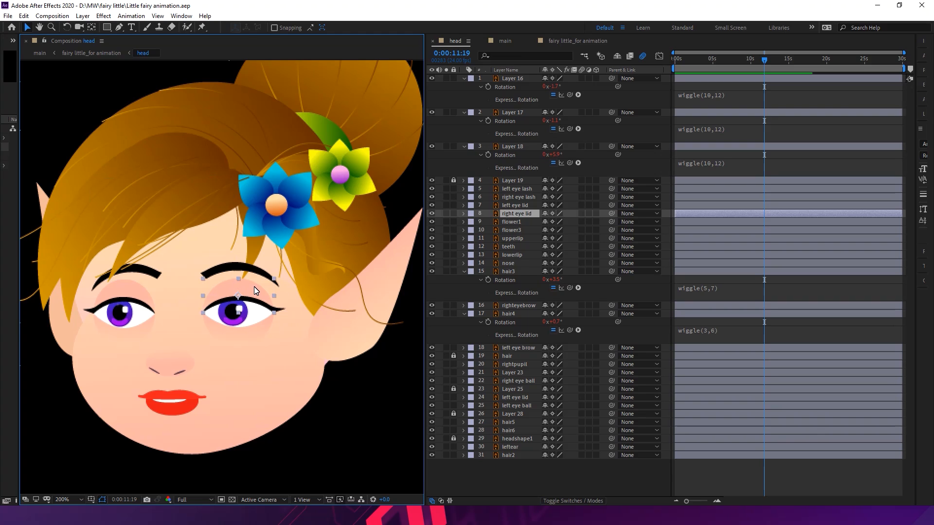
{"action": "scroll", "coordinate": [254, 288], "scroll_direction": "up", "scroll_amount": 1}
{"action": "key", "text": "space"}
{"action": "left_click_drag", "start_coordinate": [268, 281], "coordinate": [237, 252]}
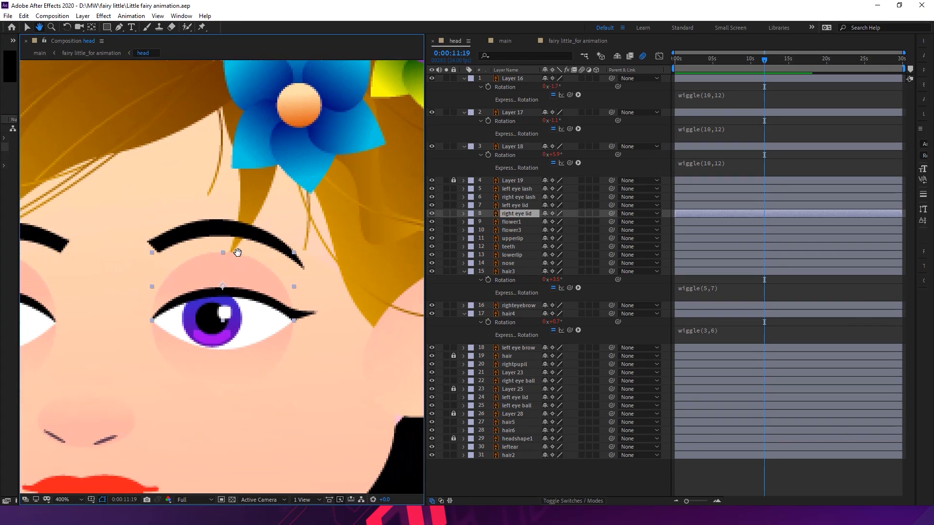
{"action": "right_click", "coordinate": [520, 215]}
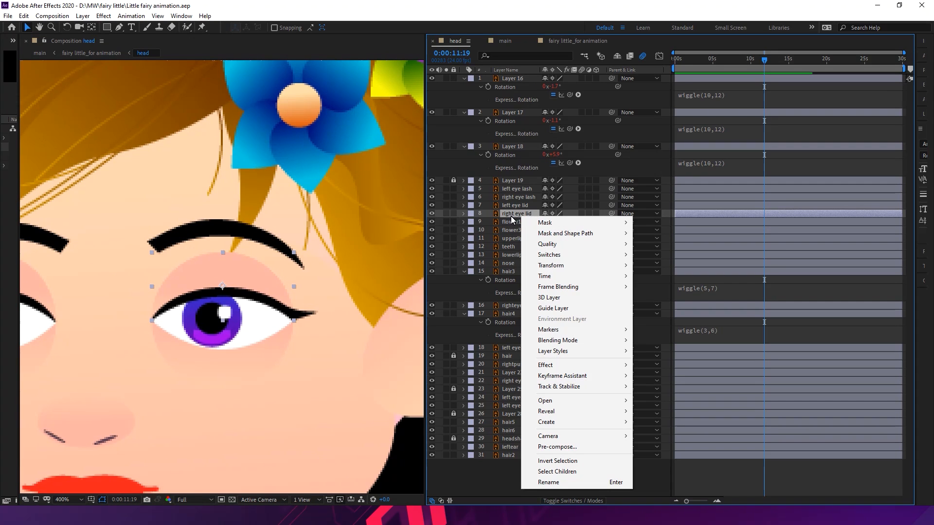
{"action": "right_click", "coordinate": [511, 217]}
{"action": "right_click", "coordinate": [510, 217]}
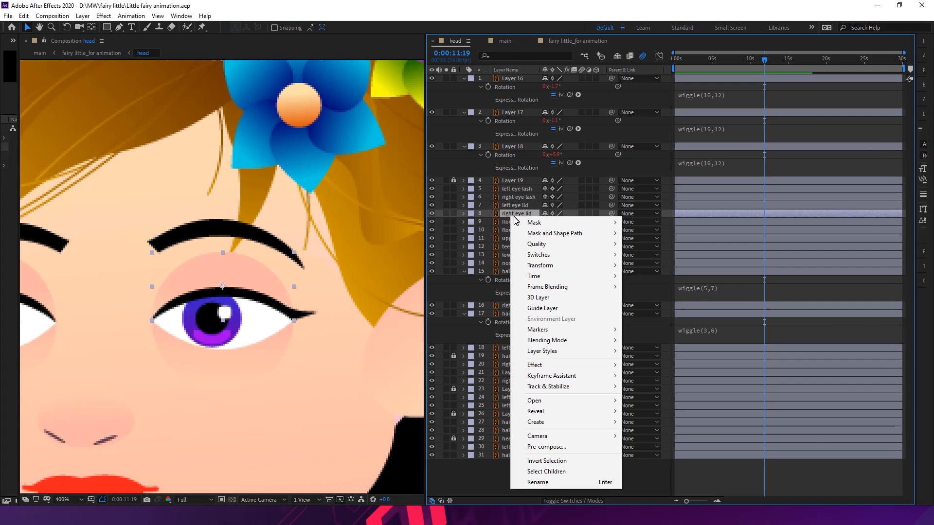
{"action": "mouse_move", "coordinate": [574, 423]}
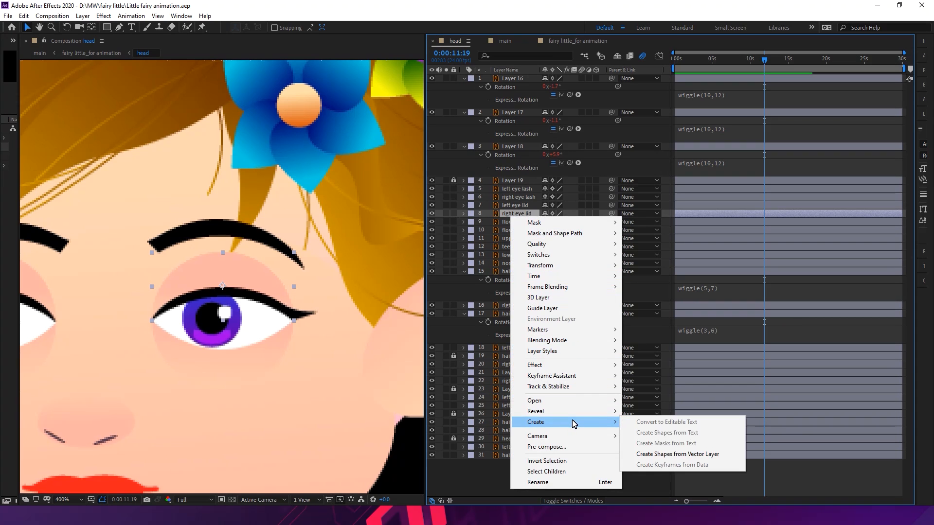
{"action": "left_click", "coordinate": [670, 455]}
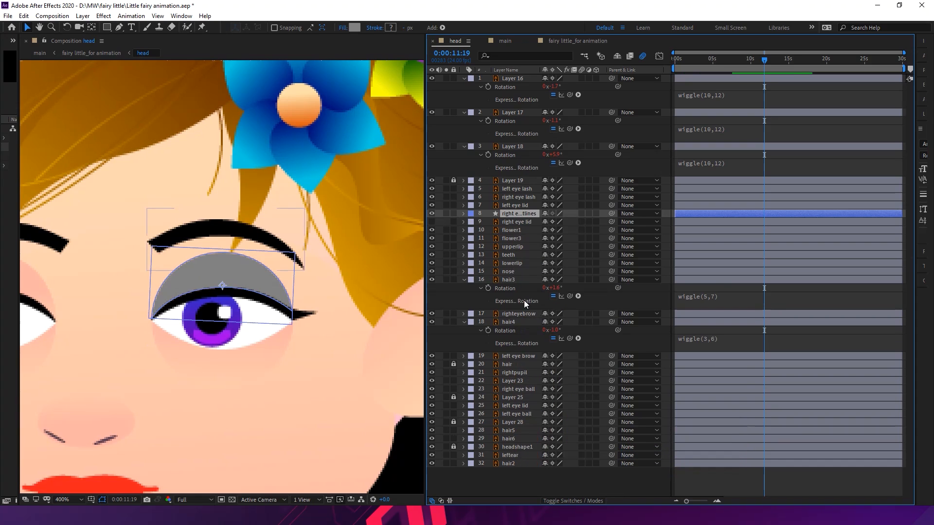
Set the right eye lid shape's fill to the pink sampled from the left eye lid, and deselect it
{"action": "key", "text": "h"}
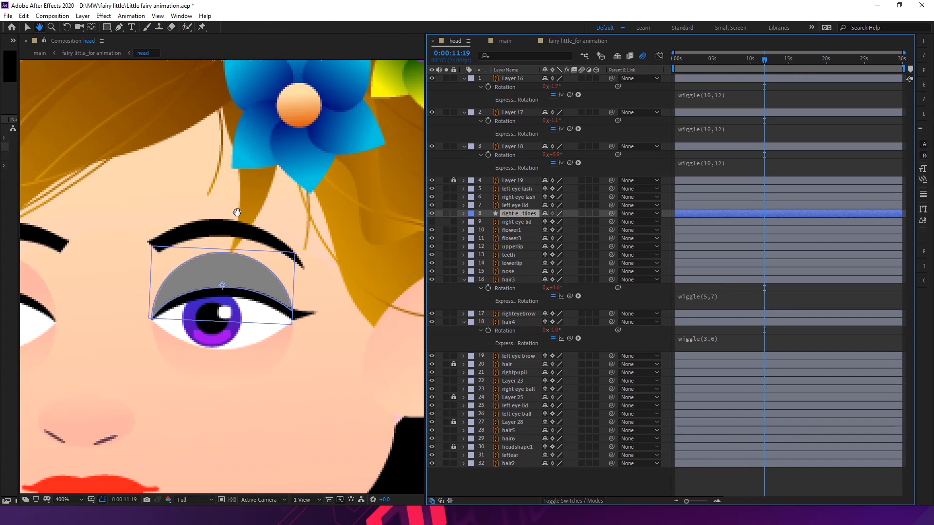
{"action": "left_click_drag", "start_coordinate": [237, 212], "coordinate": [336, 206]}
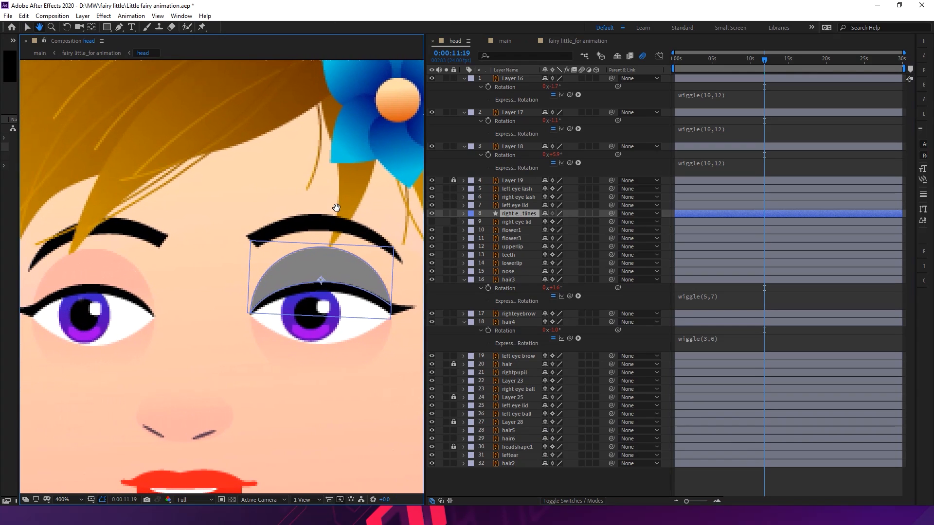
{"action": "key", "text": "v"}
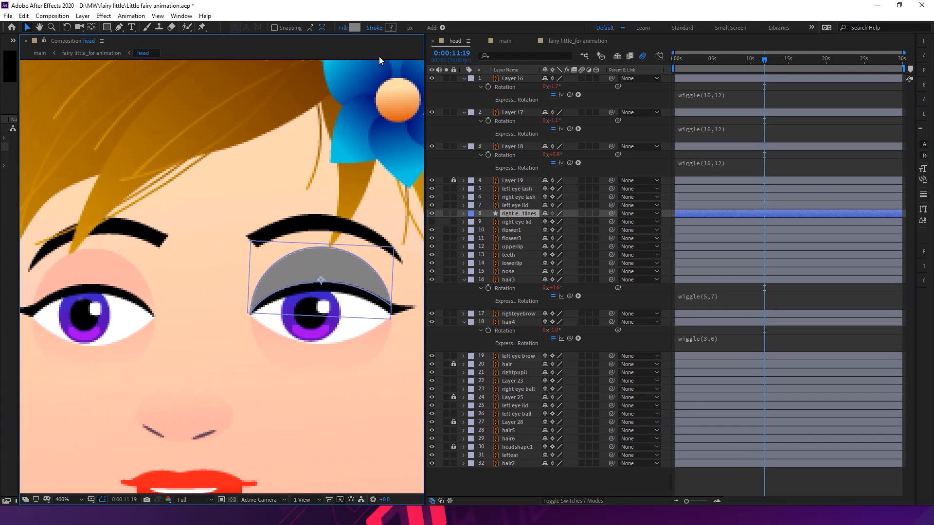
{"action": "left_click", "coordinate": [354, 27]}
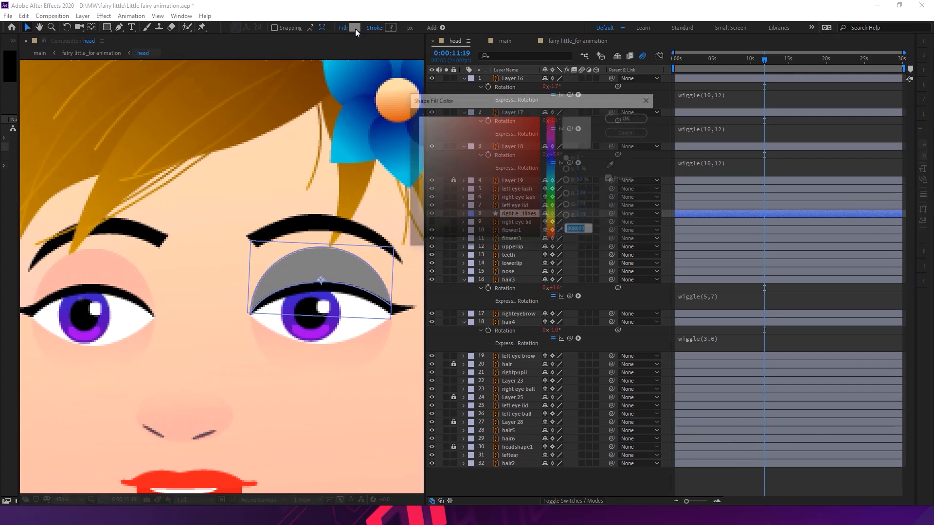
{"action": "left_click", "coordinate": [613, 165]}
{"action": "left_click", "coordinate": [98, 274]}
{"action": "left_click", "coordinate": [635, 118]}
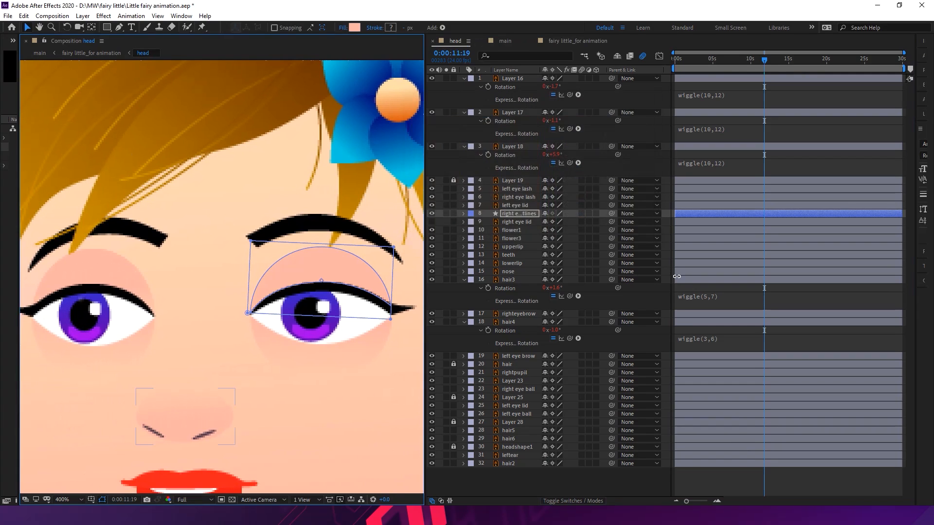
{"action": "left_click", "coordinate": [540, 477]}
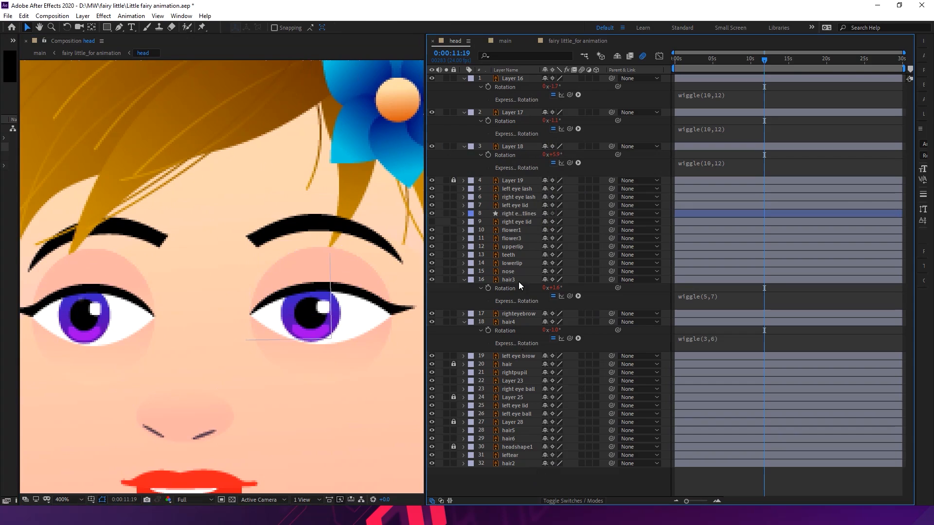
Delete the original right eye lid vector layer beneath its outlines layer
{"action": "left_click", "coordinate": [519, 215]}
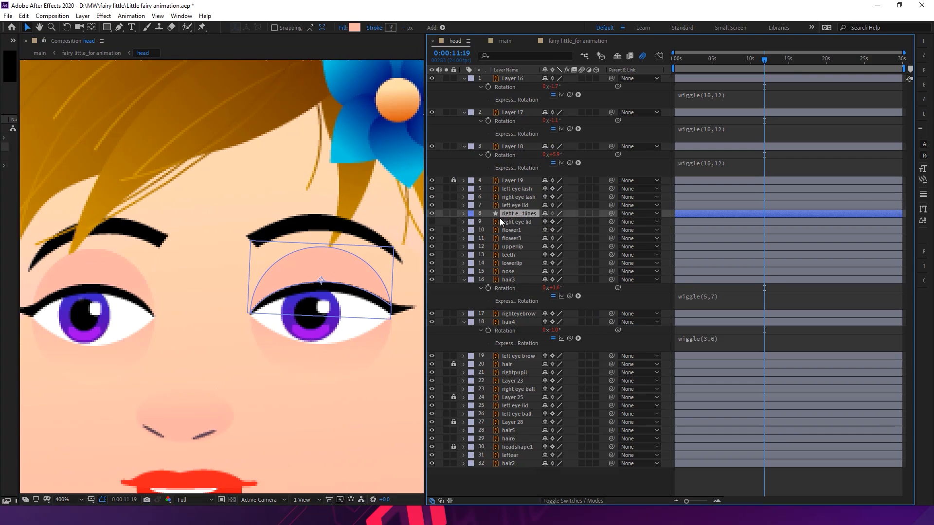
{"action": "left_click", "coordinate": [524, 221]}
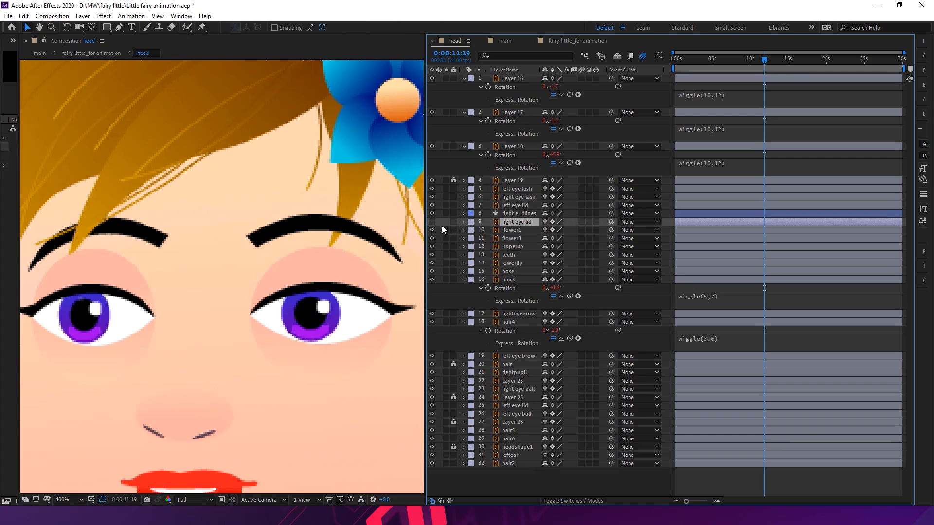
{"action": "left_click", "coordinate": [529, 221]}
{"action": "key", "text": "Delete"}
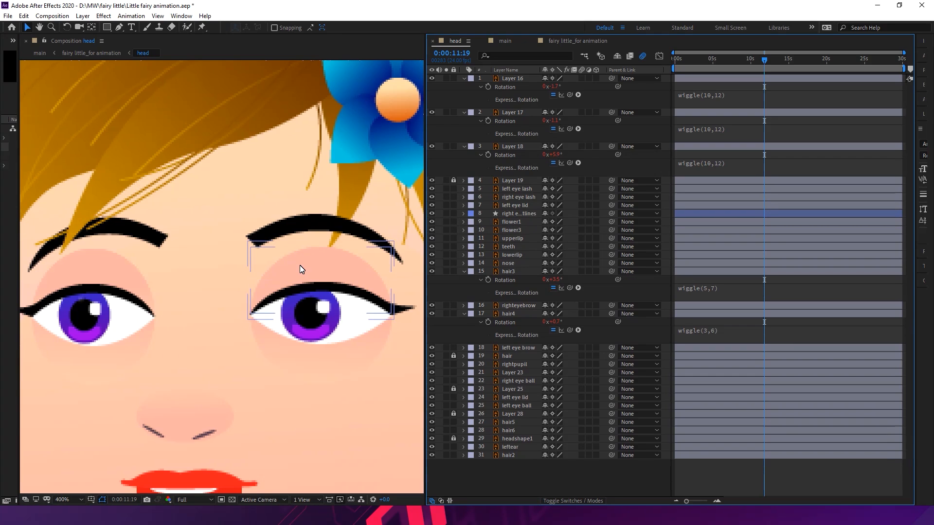
Create shapes from the right eye lash vector layer and delete the original right eye lash layer
{"action": "left_click", "coordinate": [403, 312]}
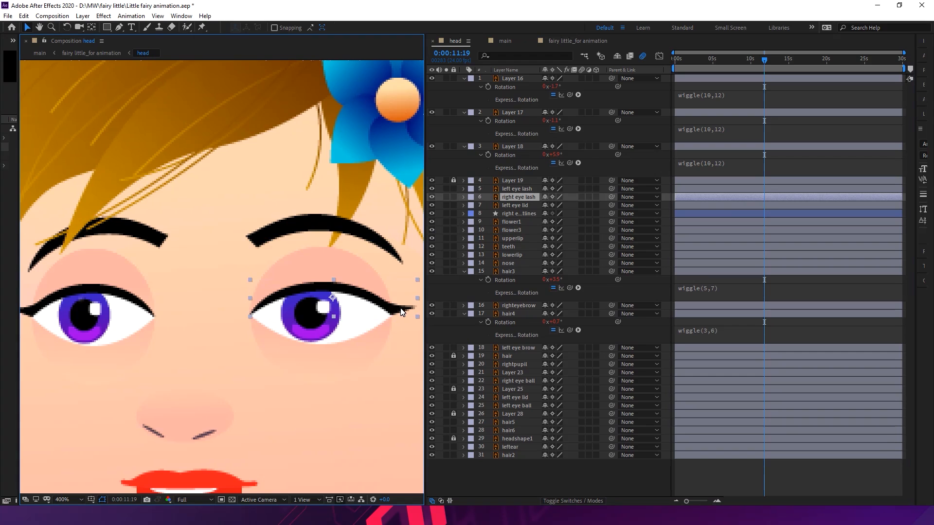
{"action": "right_click", "coordinate": [523, 197]}
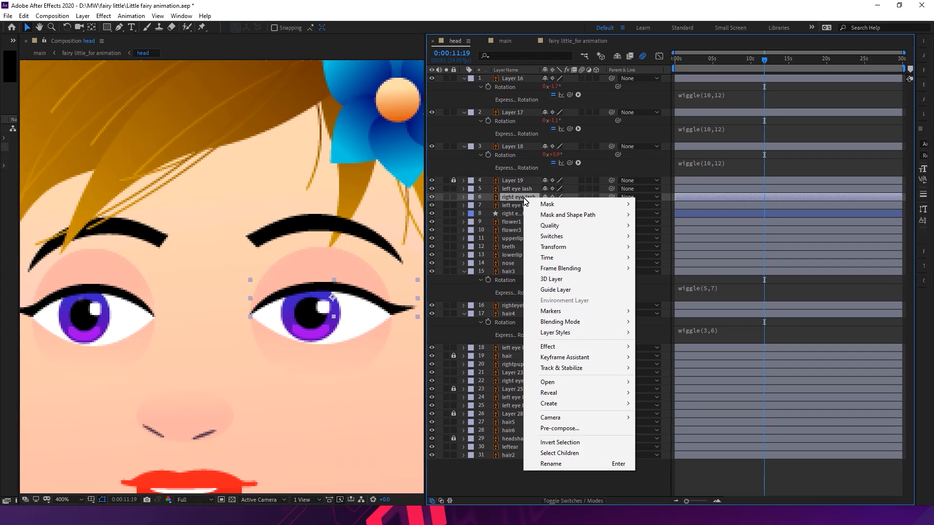
{"action": "mouse_move", "coordinate": [568, 408]}
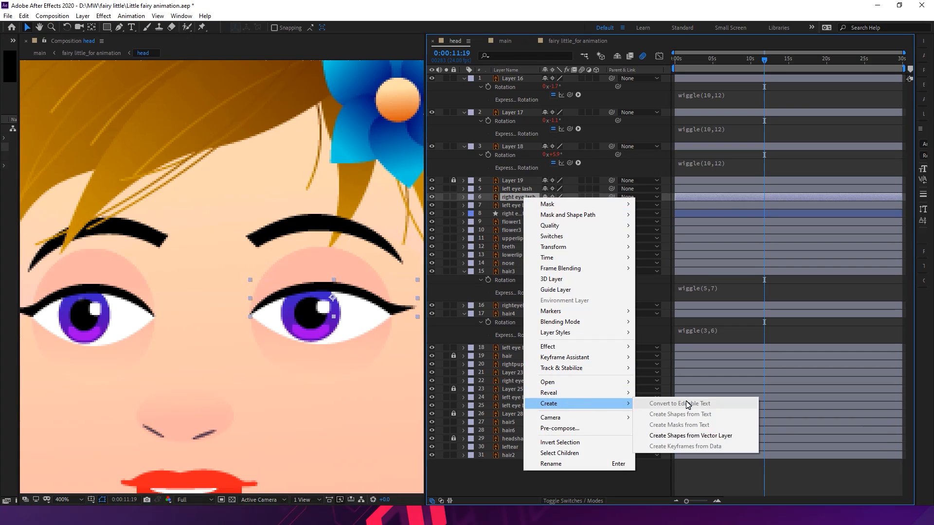
{"action": "left_click", "coordinate": [688, 436]}
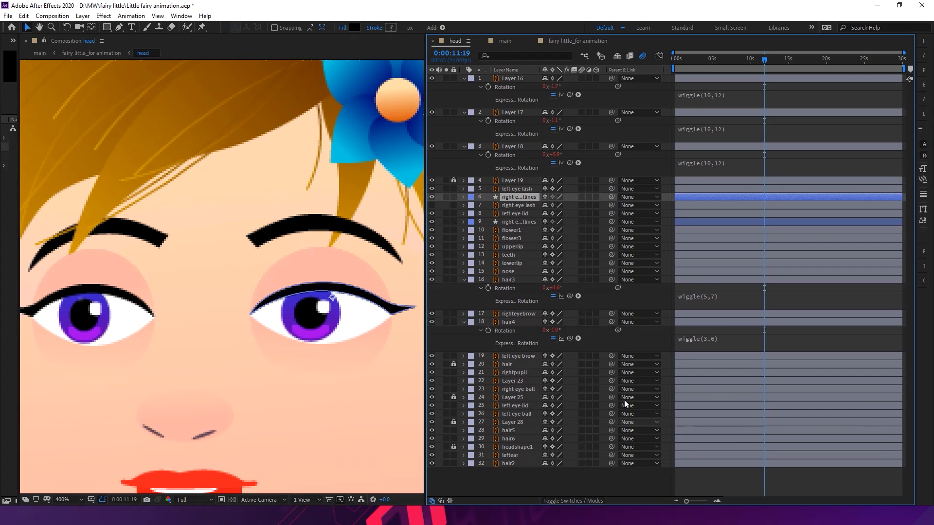
{"action": "left_click", "coordinate": [513, 206]}
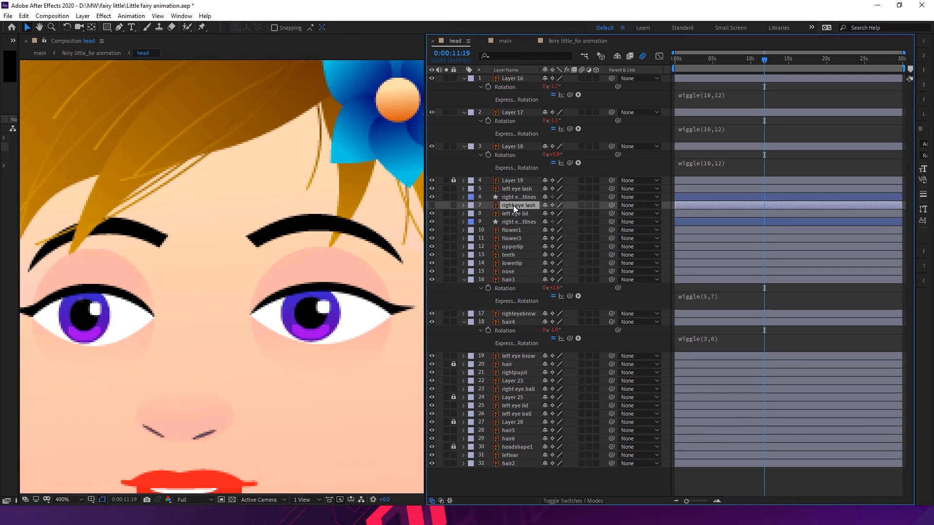
{"action": "key", "text": "Delete"}
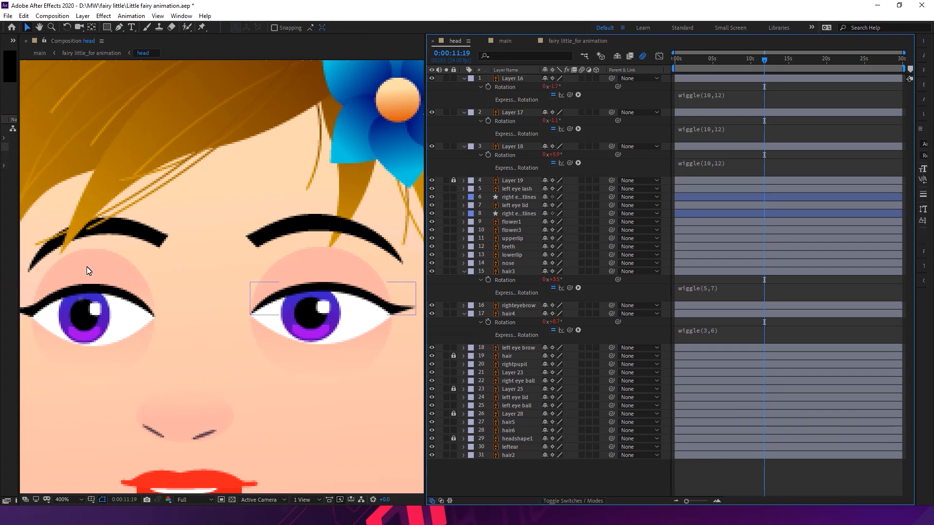
Examine which layers form the left and right eyes, toggling the left eye lid's visibility off and on
{"action": "key", "text": "space"}
{"action": "left_click_drag", "start_coordinate": [181, 278], "coordinate": [221, 274]}
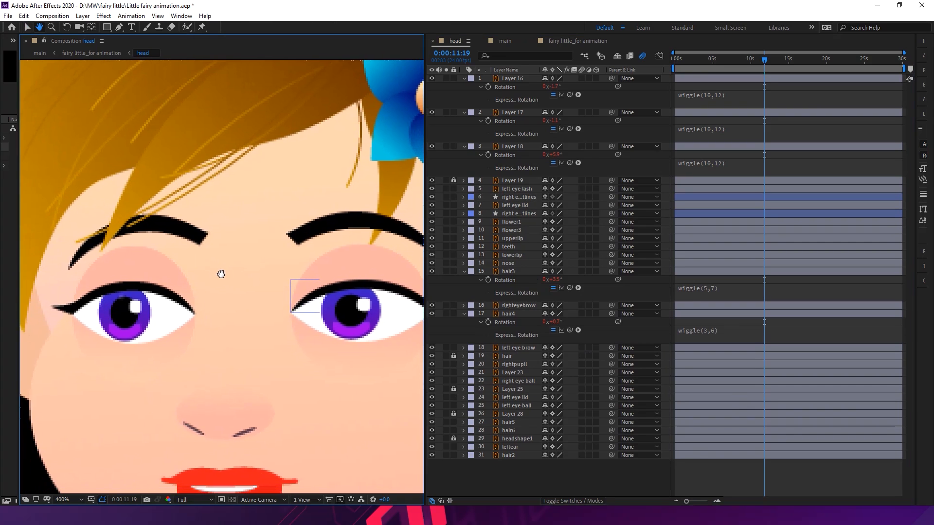
{"action": "left_click", "coordinate": [62, 312]}
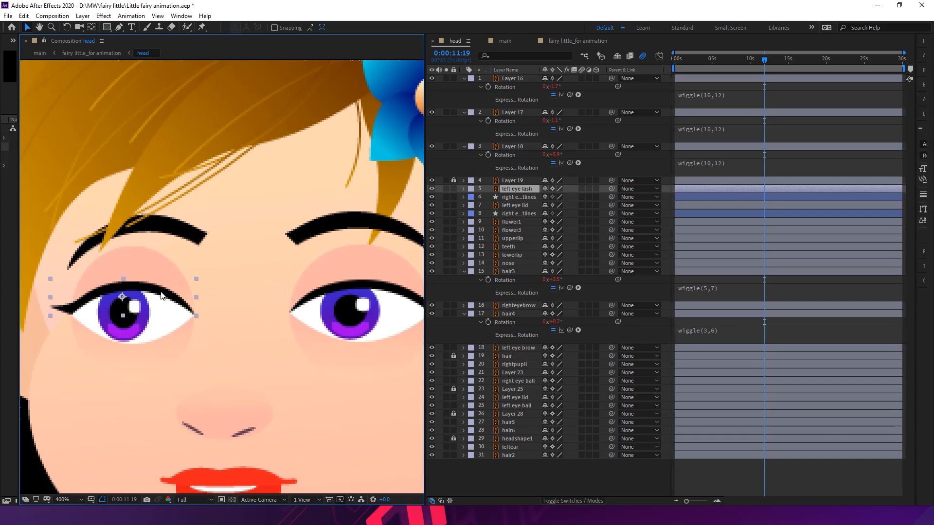
{"action": "left_click", "coordinate": [346, 287]}
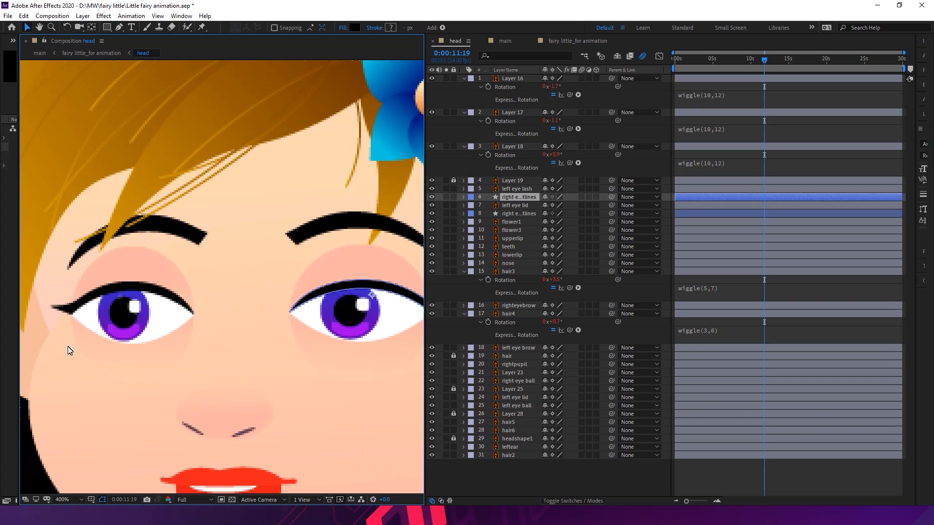
{"action": "left_click", "coordinate": [519, 206]}
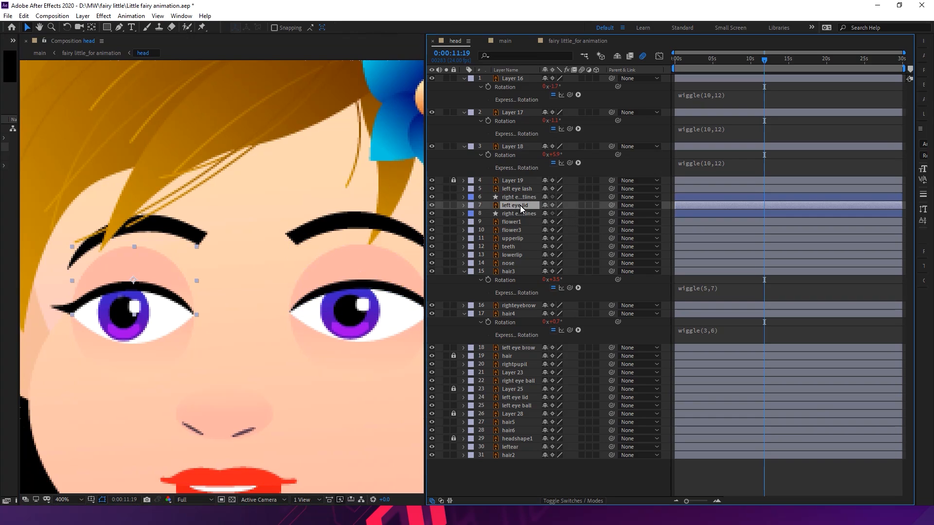
{"action": "left_click", "coordinate": [432, 205]}
{"action": "left_click", "coordinate": [433, 206]}
{"action": "left_click", "coordinate": [433, 205]}
{"action": "left_click", "coordinate": [433, 205]}
Move the right eye lash outlines layer below the left eye lid, directly above the right eye lid outlines
{"action": "left_click", "coordinate": [528, 196]}
{"action": "left_click_drag", "start_coordinate": [527, 197], "coordinate": [529, 206]}
Go to the first frame and reveal the Path property of Path 1 in the right eye lash outlines' Group 1
{"action": "key", "text": "space"}
{"action": "left_click_drag", "start_coordinate": [394, 235], "coordinate": [240, 237]}
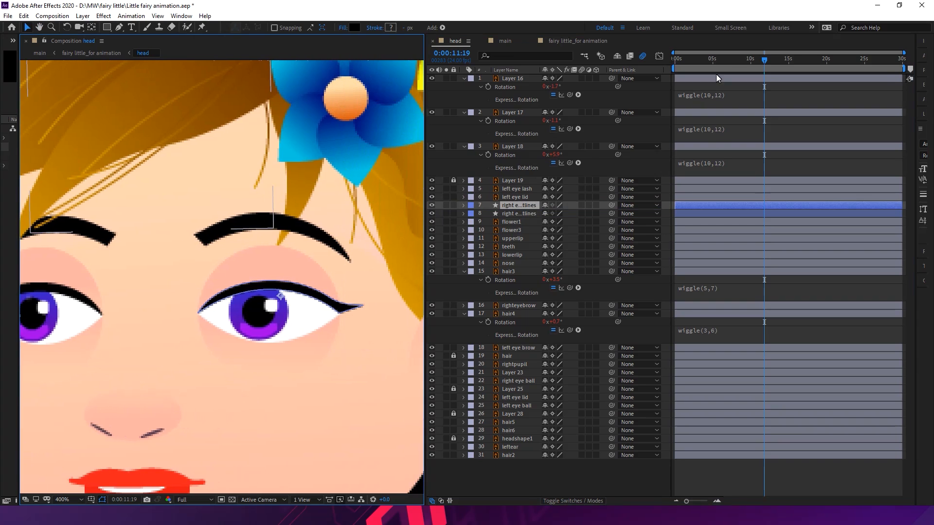
{"action": "left_click_drag", "start_coordinate": [717, 62], "coordinate": [673, 64]}
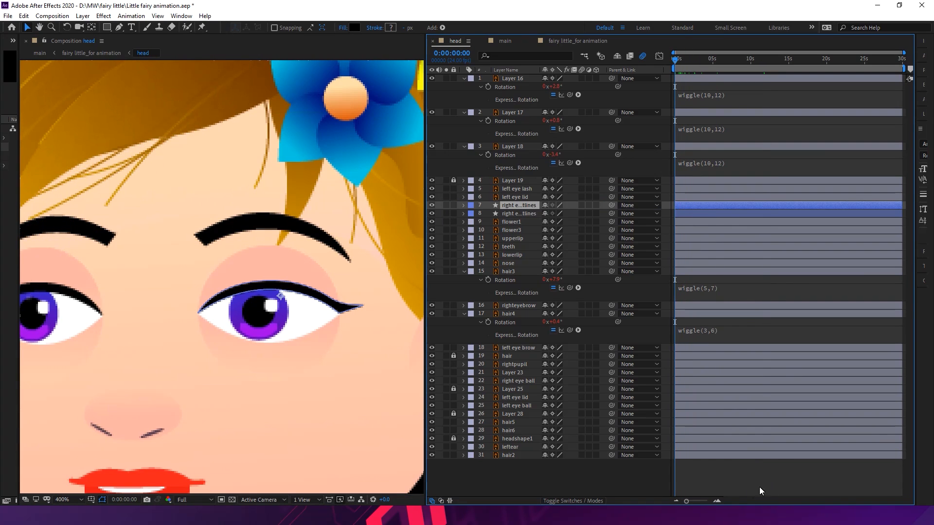
{"action": "left_click", "coordinate": [718, 501]}
{"action": "left_click", "coordinate": [718, 501]}
{"action": "left_click", "coordinate": [718, 501]}
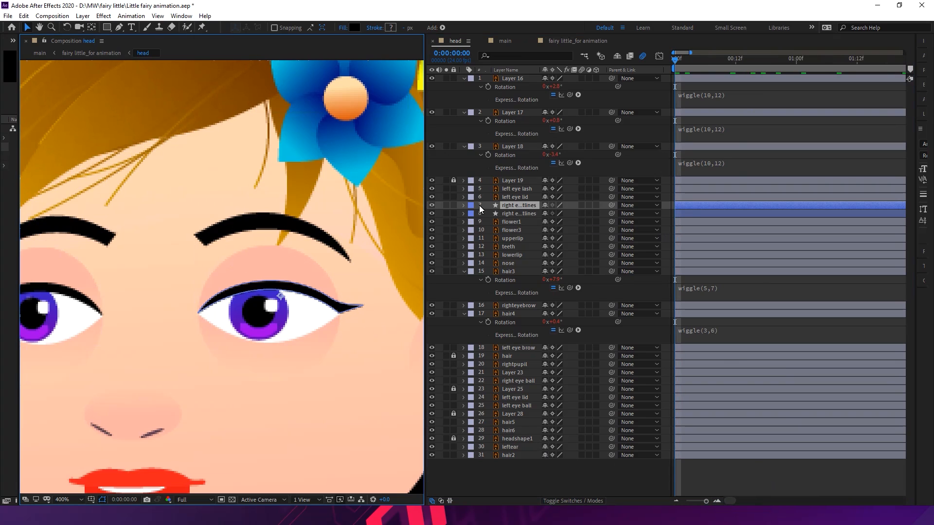
{"action": "left_click", "coordinate": [461, 206]}
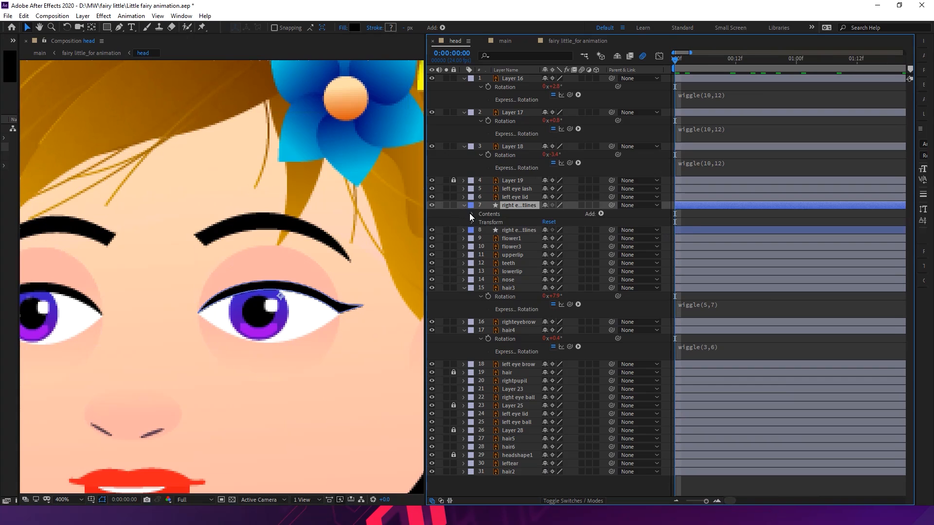
{"action": "left_click", "coordinate": [475, 215]}
{"action": "left_click", "coordinate": [472, 215]}
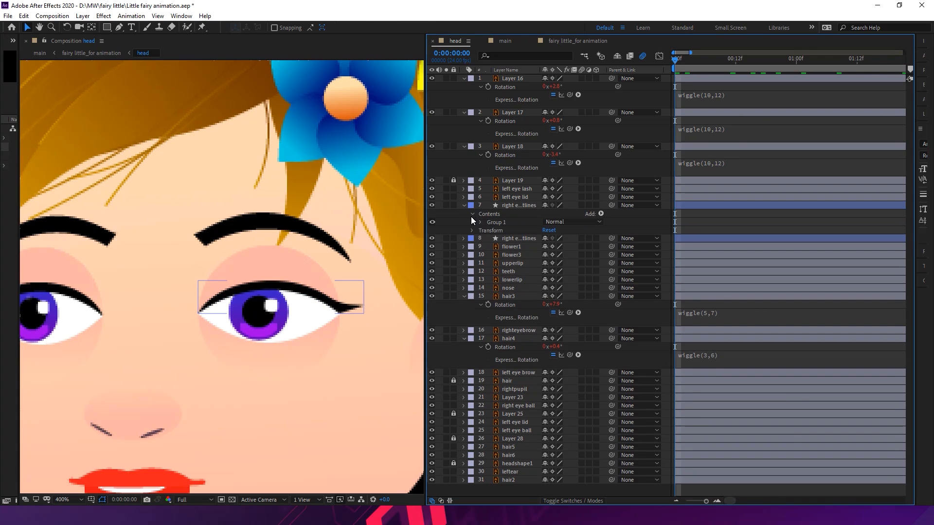
{"action": "left_click", "coordinate": [481, 223]}
{"action": "left_click", "coordinate": [502, 230]}
{"action": "left_click", "coordinate": [488, 230]}
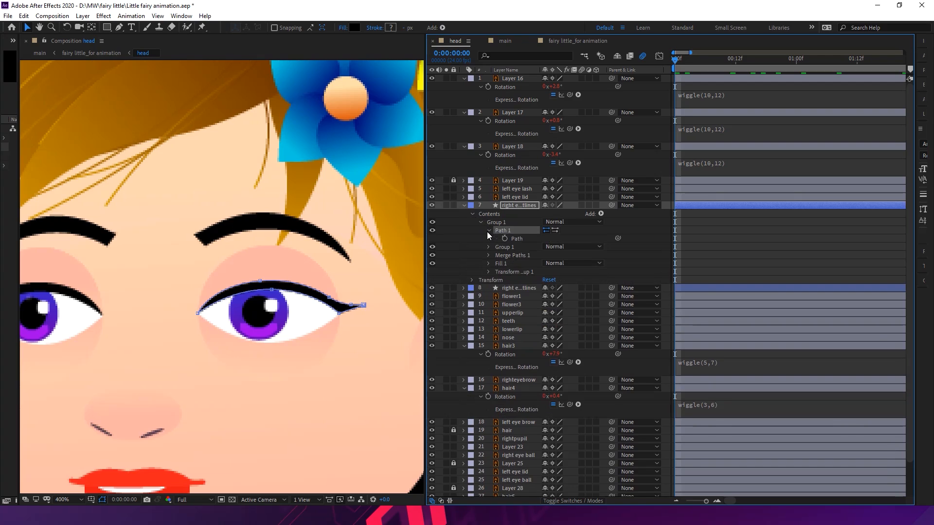
Enable Path keyframing for the right eye lash outlines' Path 1 at the first frame and briefly preview the animation
{"action": "left_click", "coordinate": [505, 238]}
{"action": "key", "text": "space"}
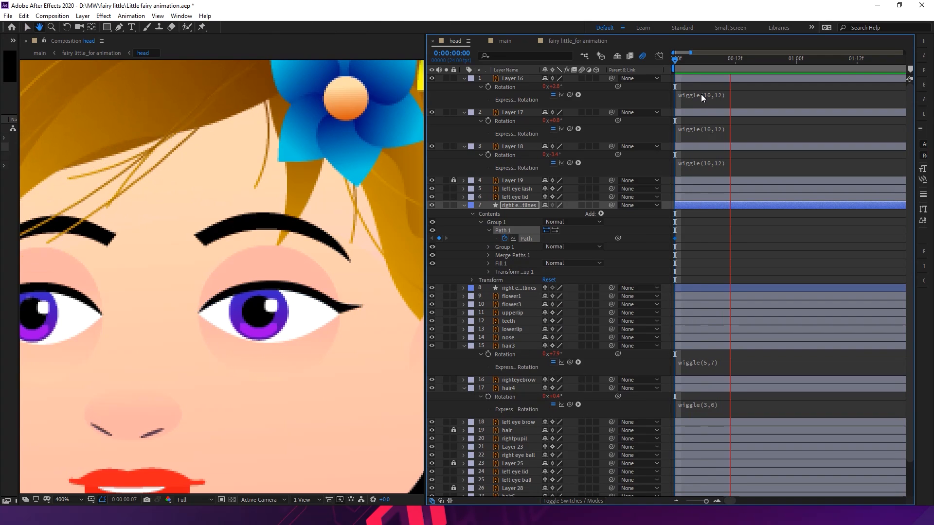
{"action": "key", "text": "space"}
{"action": "left_click_drag", "start_coordinate": [723, 59], "coordinate": [669, 72]}
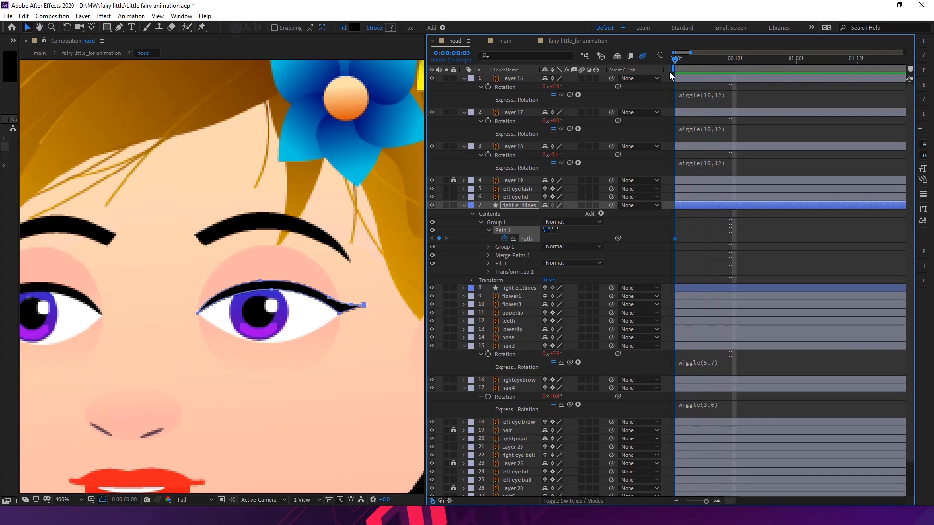
At frame 6, lower the right eye lash's bottom curve to the eye's lower rim and adjust the path point at the outer corner
{"action": "left_click", "coordinate": [465, 54]}
{"action": "type", "text": "6"}
{"action": "key", "text": "Return"}
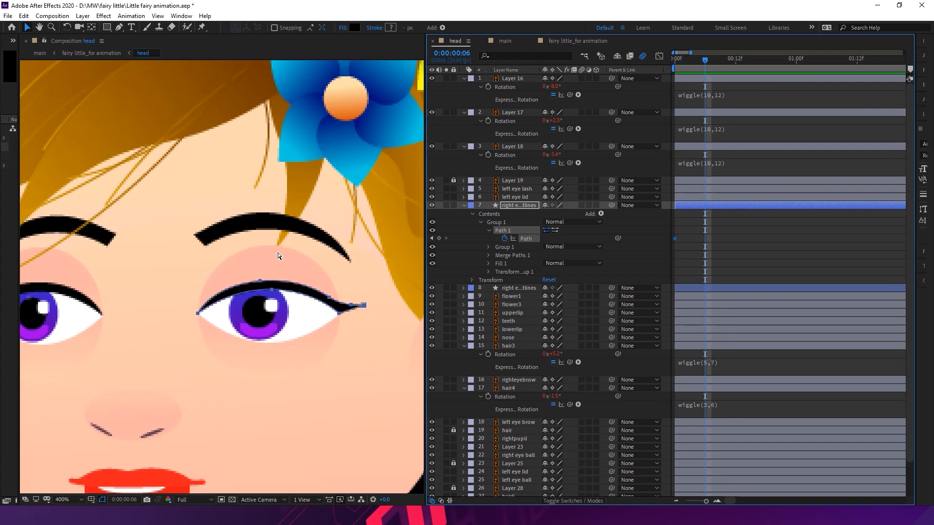
{"action": "key", "text": "period"}
{"action": "left_click_drag", "start_coordinate": [278, 252], "coordinate": [176, 168]}
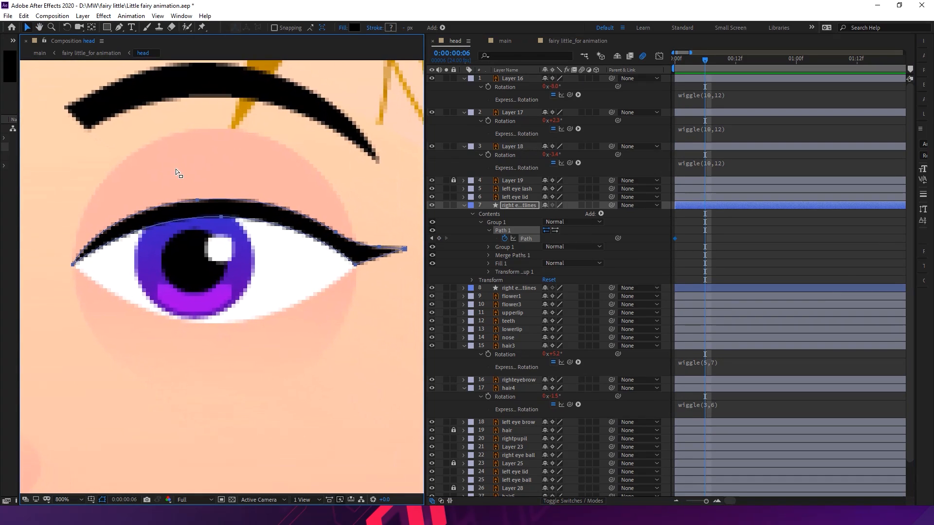
{"action": "left_click", "coordinate": [222, 217]}
{"action": "left_click_drag", "start_coordinate": [222, 216], "coordinate": [207, 323]}
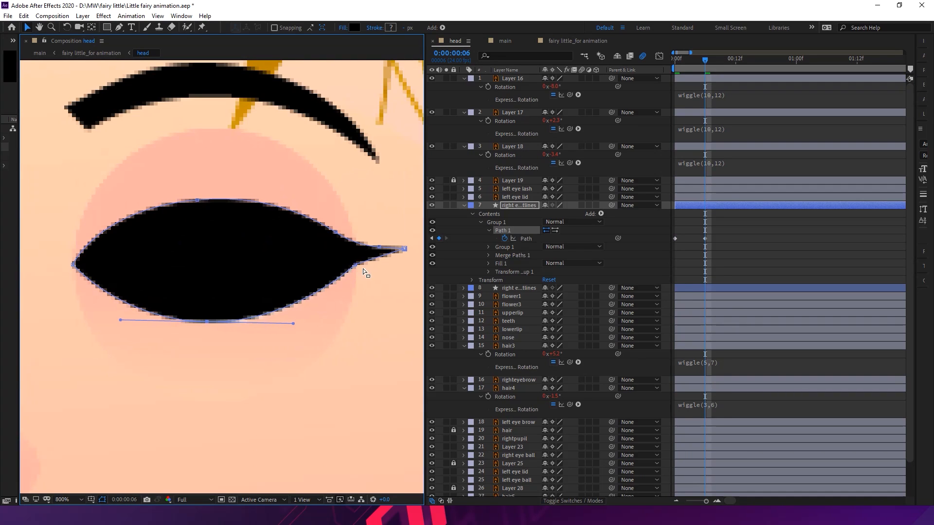
{"action": "left_click_drag", "start_coordinate": [351, 263], "coordinate": [360, 276]}
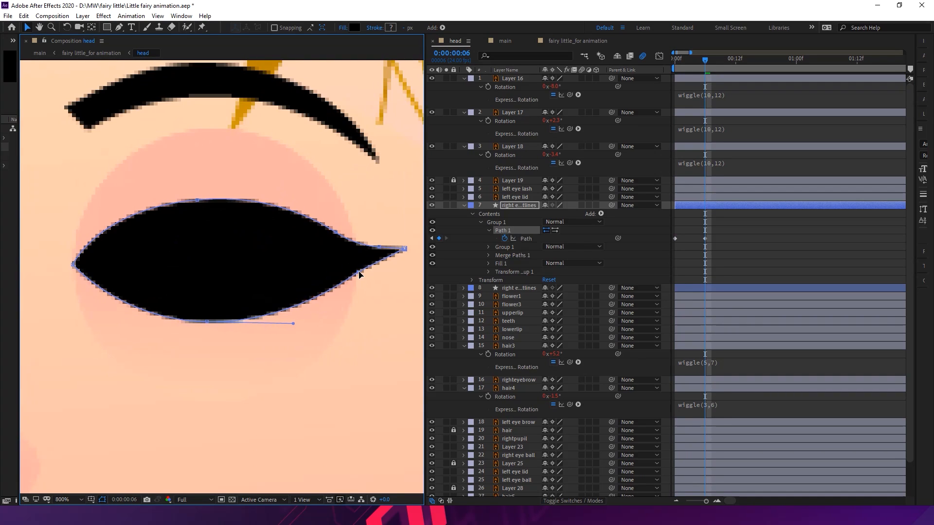
Bring the right eye lash's upper curve down close to its lower curve, shaping a thin closed-eye line along the bottom rim
{"action": "left_click", "coordinate": [198, 200]}
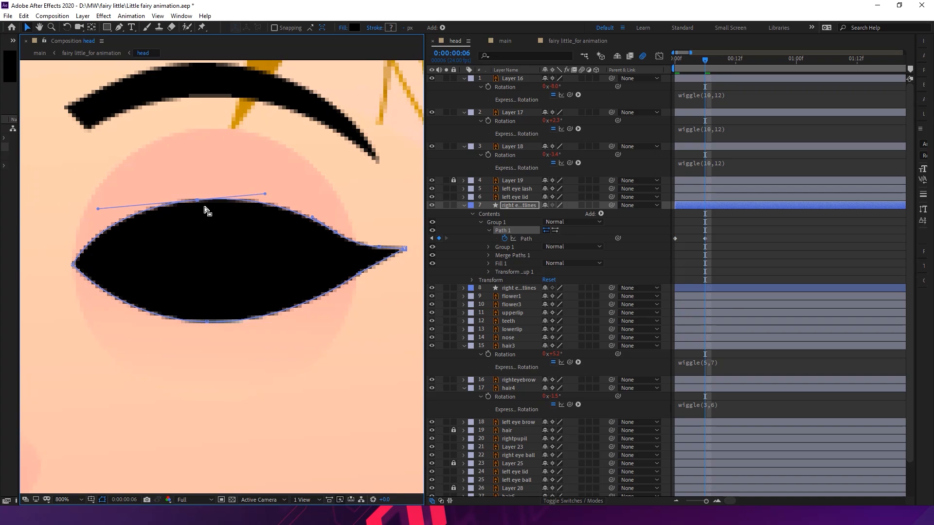
{"action": "left_click_drag", "start_coordinate": [199, 201], "coordinate": [206, 291]}
{"action": "left_click", "coordinate": [336, 233]}
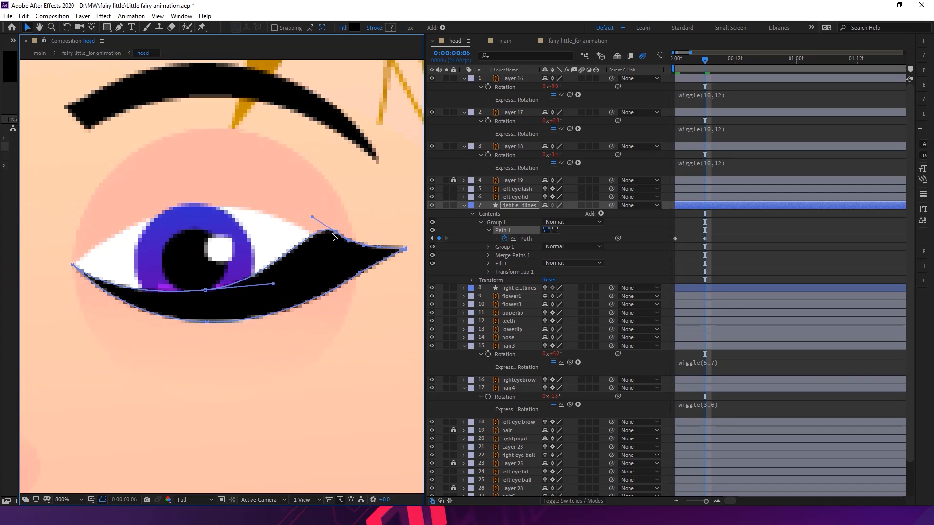
{"action": "left_click_drag", "start_coordinate": [336, 233], "coordinate": [333, 276]}
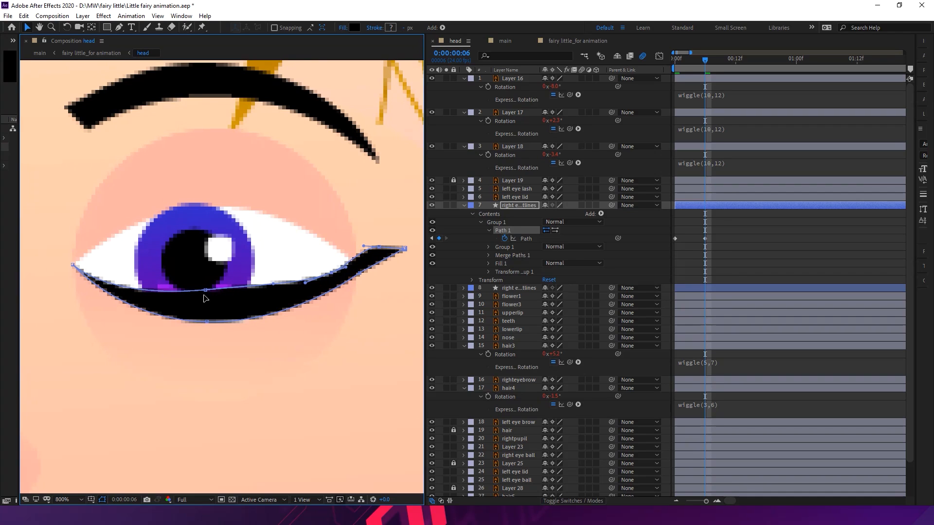
{"action": "left_click_drag", "start_coordinate": [206, 291], "coordinate": [214, 305]}
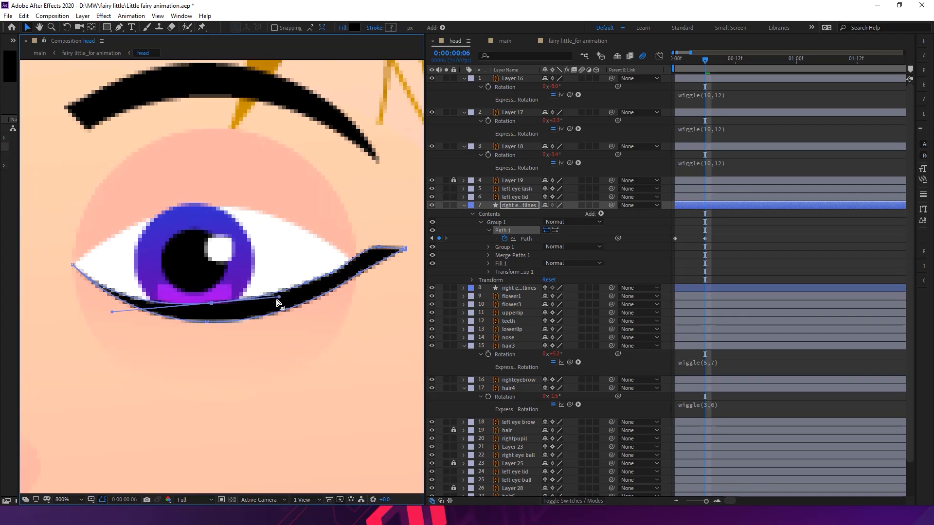
{"action": "left_click_drag", "start_coordinate": [279, 297], "coordinate": [283, 304]}
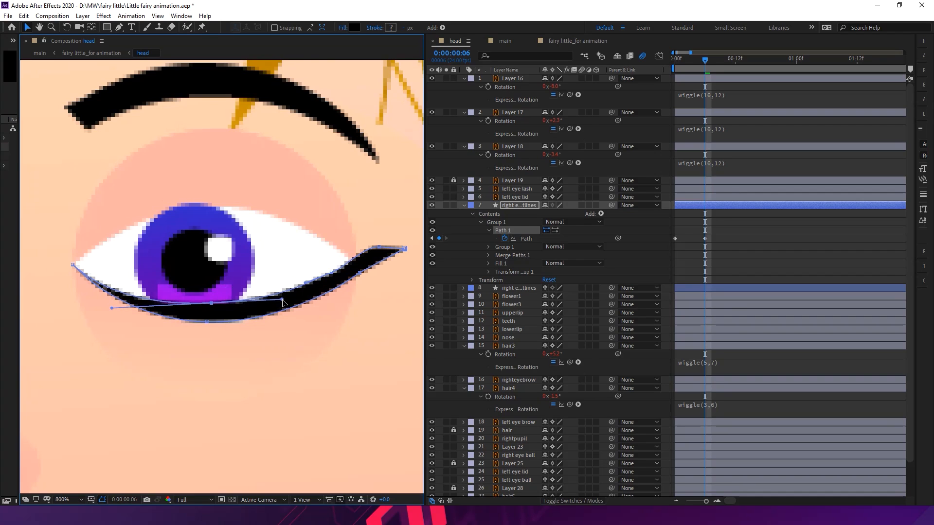
Lower the outer tip of the right eye lash at frame 6 and fine-tune its end point
{"action": "left_click_drag", "start_coordinate": [381, 249], "coordinate": [409, 272]}
{"action": "left_click", "coordinate": [362, 277]}
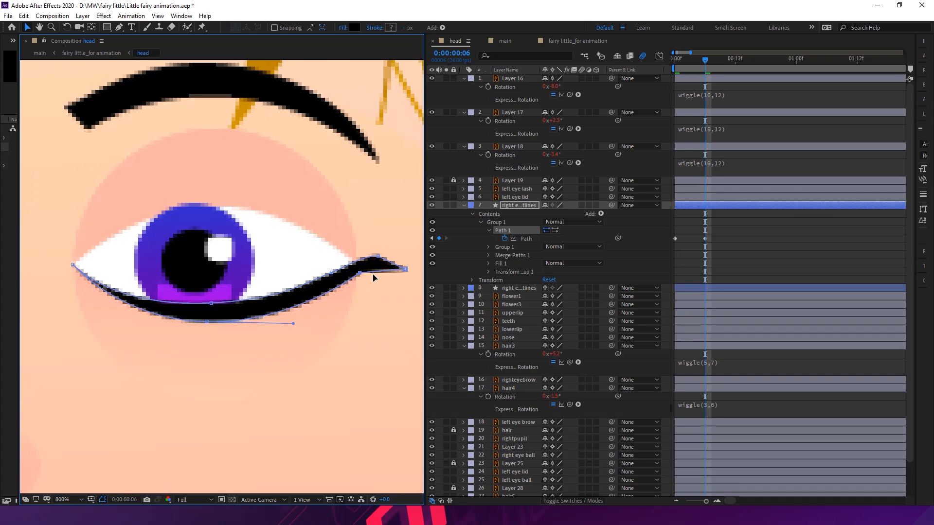
{"action": "left_click_drag", "start_coordinate": [405, 270], "coordinate": [405, 264]}
Enable Path keyframing for Path 1 of the right eye lid outlines' Group 1 at the first frame
{"action": "left_click_drag", "start_coordinate": [702, 63], "coordinate": [665, 103]}
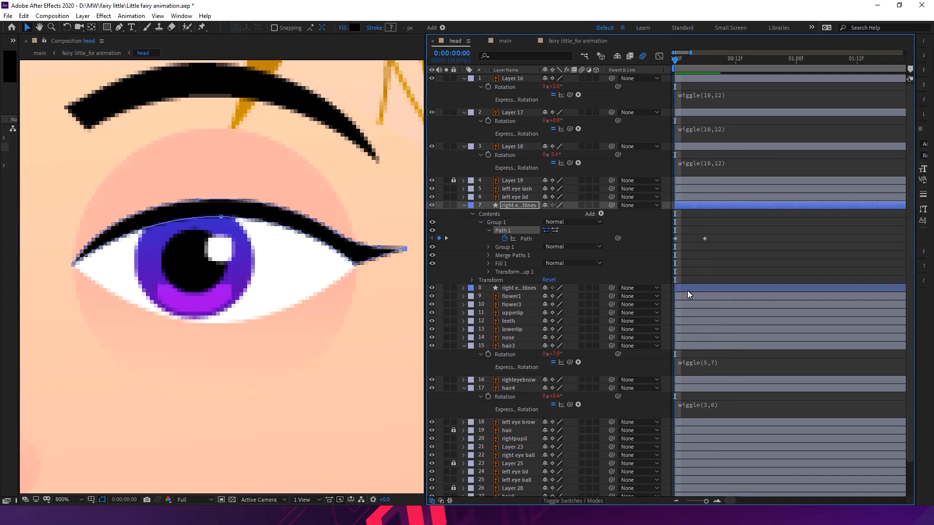
{"action": "left_click", "coordinate": [681, 206]}
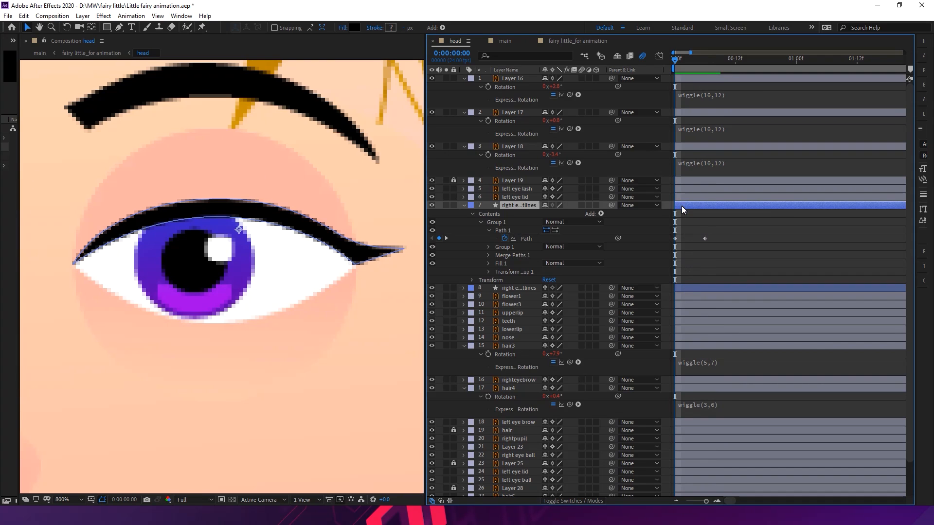
{"action": "left_click", "coordinate": [529, 288]}
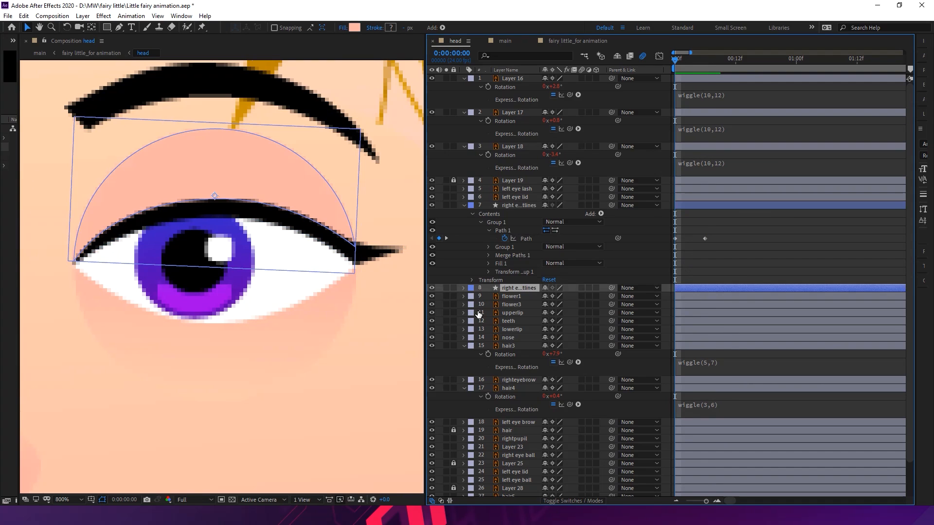
{"action": "left_click", "coordinate": [463, 288]}
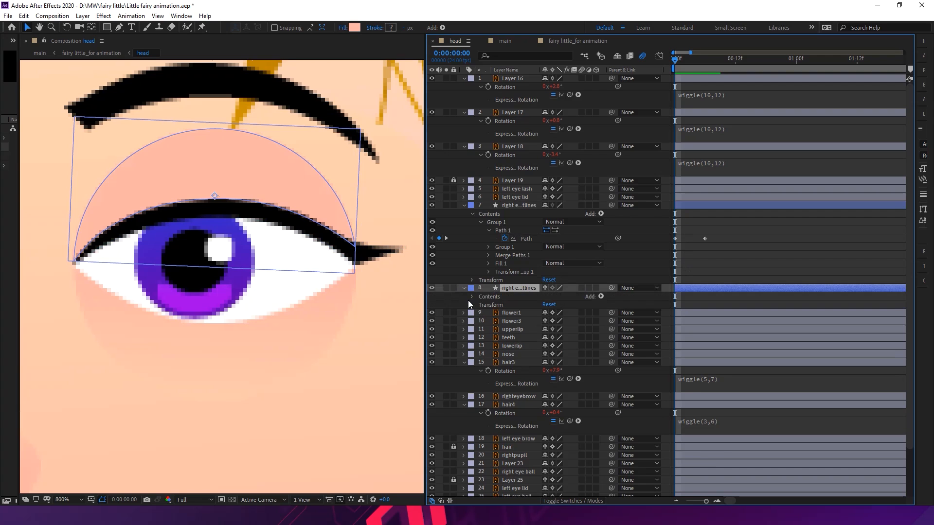
{"action": "left_click", "coordinate": [471, 297]}
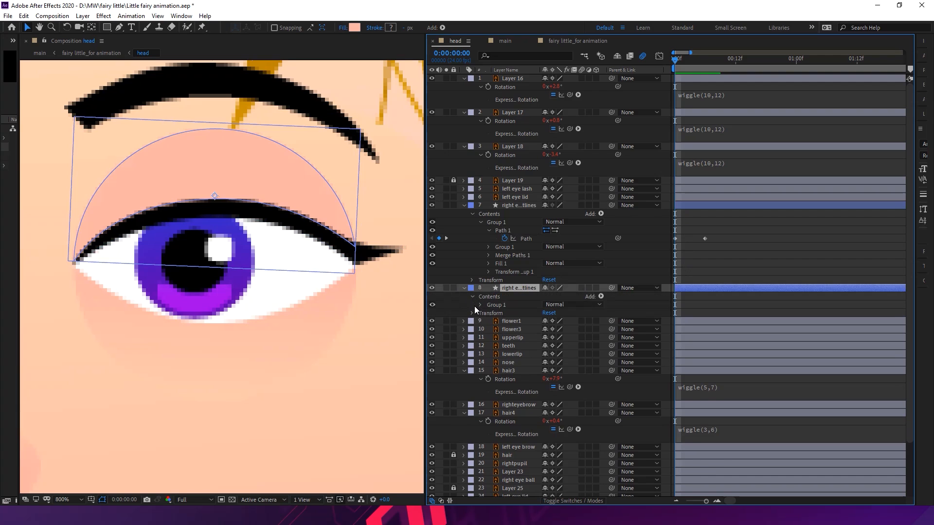
{"action": "left_click", "coordinate": [480, 305]}
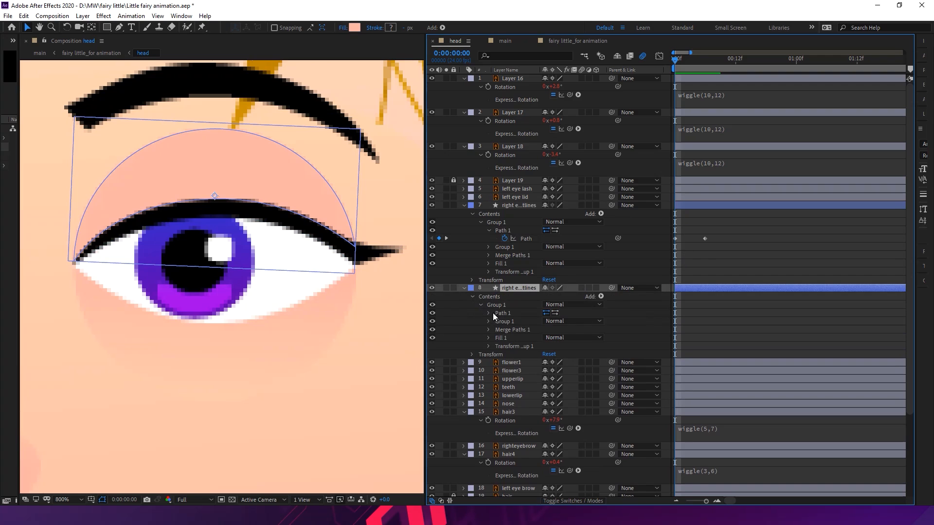
{"action": "left_click", "coordinate": [489, 313]}
{"action": "left_click", "coordinate": [506, 321]}
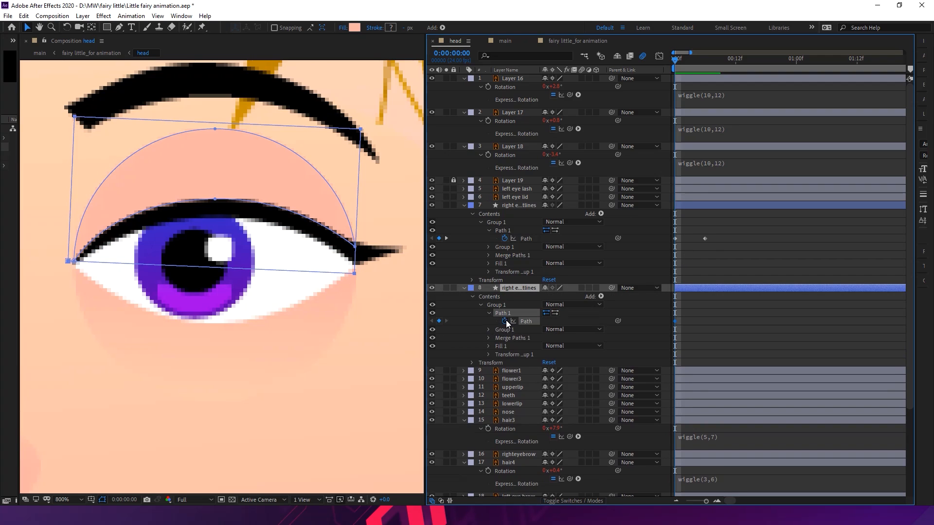
At frame 6, lower the right eye lid's bottom curve onto the closed lash and extend its surrounding path's lower corners downward
{"action": "left_click", "coordinate": [705, 59]}
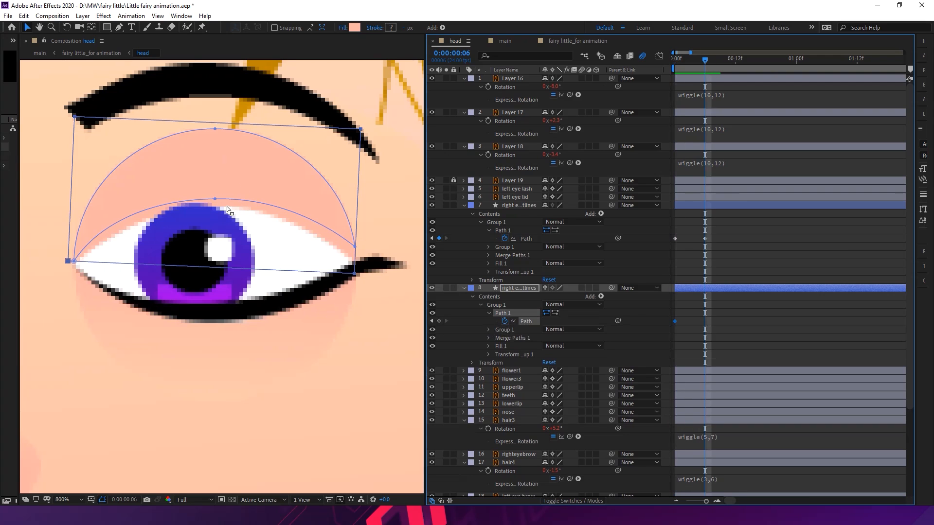
{"action": "left_click", "coordinate": [215, 199]}
{"action": "left_click_drag", "start_coordinate": [215, 200], "coordinate": [211, 308]}
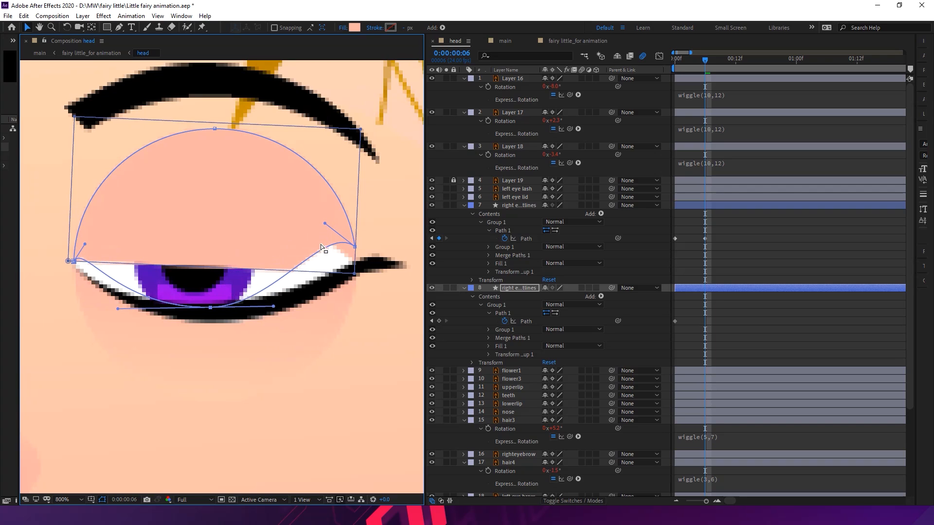
{"action": "left_click_drag", "start_coordinate": [357, 275], "coordinate": [365, 373]}
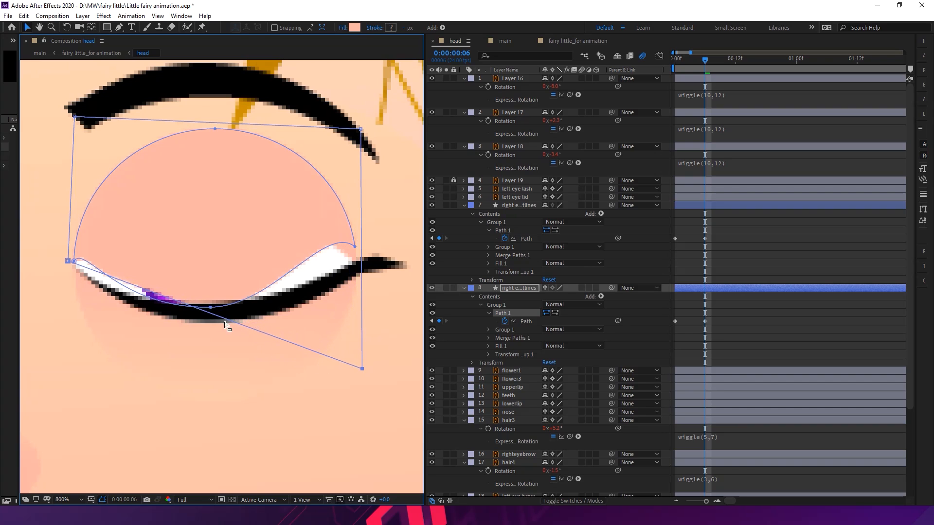
{"action": "left_click_drag", "start_coordinate": [68, 261], "coordinate": [64, 291]}
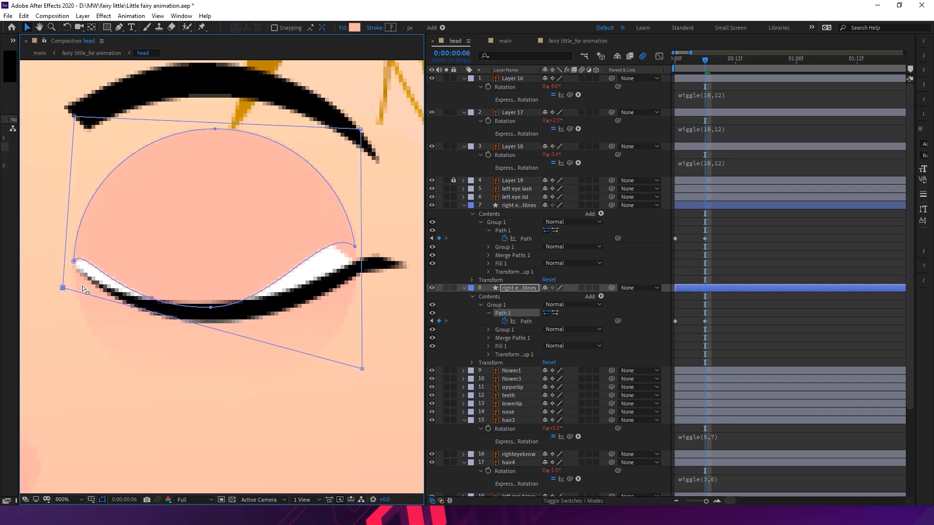
Adjust the curve handles at the right eye lid's inner and outer corners so its lower edge follows the closed lash
{"action": "left_click", "coordinate": [74, 262]}
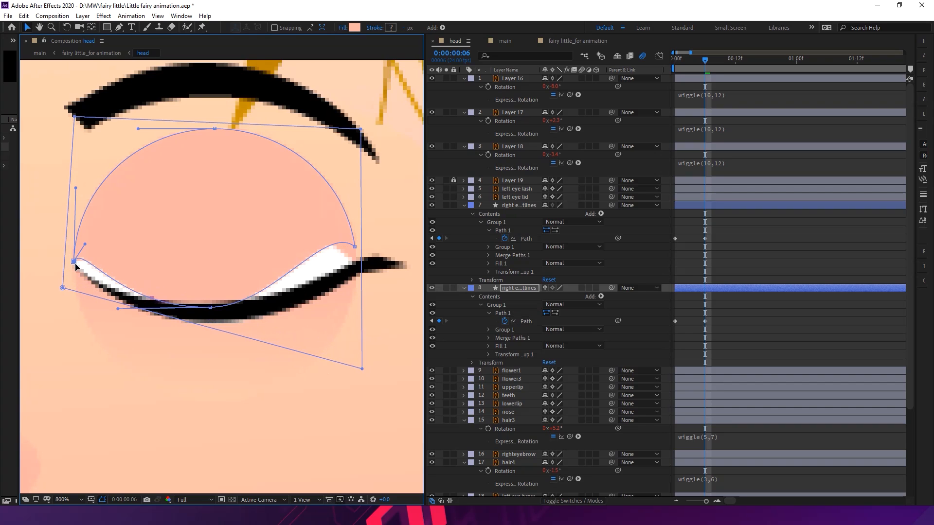
{"action": "left_click_drag", "start_coordinate": [85, 246], "coordinate": [83, 287]}
{"action": "left_click", "coordinate": [356, 248]}
{"action": "left_click_drag", "start_coordinate": [325, 224], "coordinate": [333, 285]}
{"action": "left_click_drag", "start_coordinate": [357, 251], "coordinate": [358, 259]}
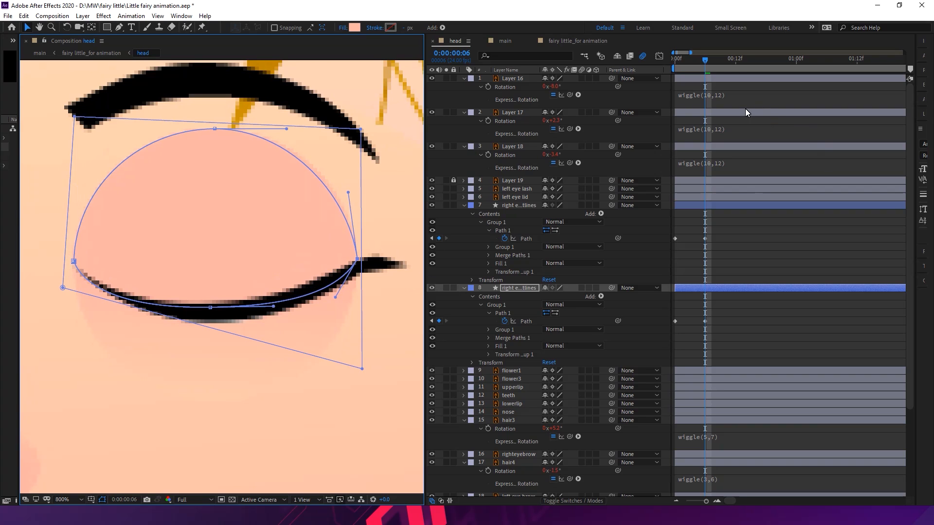
Return to the first frame, try moving the right eye lid's surrounding Path 1 away from the eye, and undo the move
{"action": "left_click_drag", "start_coordinate": [702, 57], "coordinate": [662, 70]}
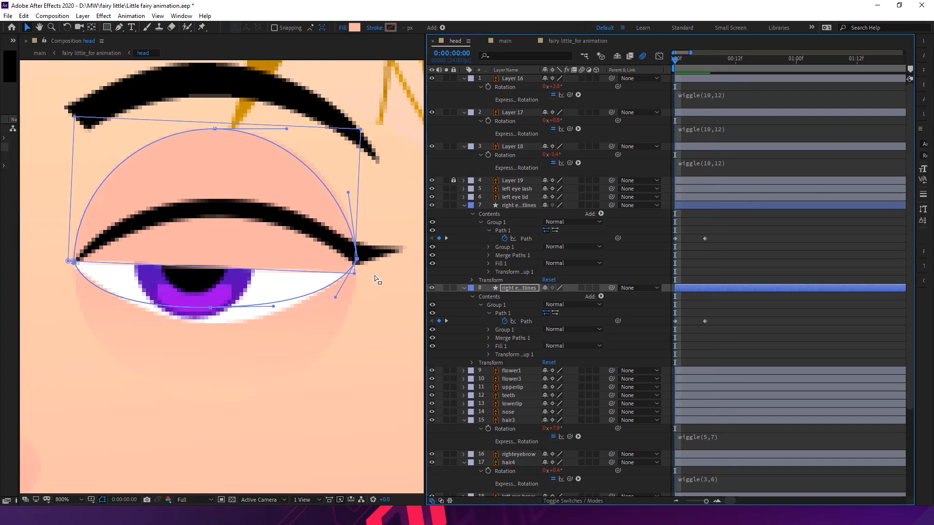
{"action": "left_click", "coordinate": [506, 287]}
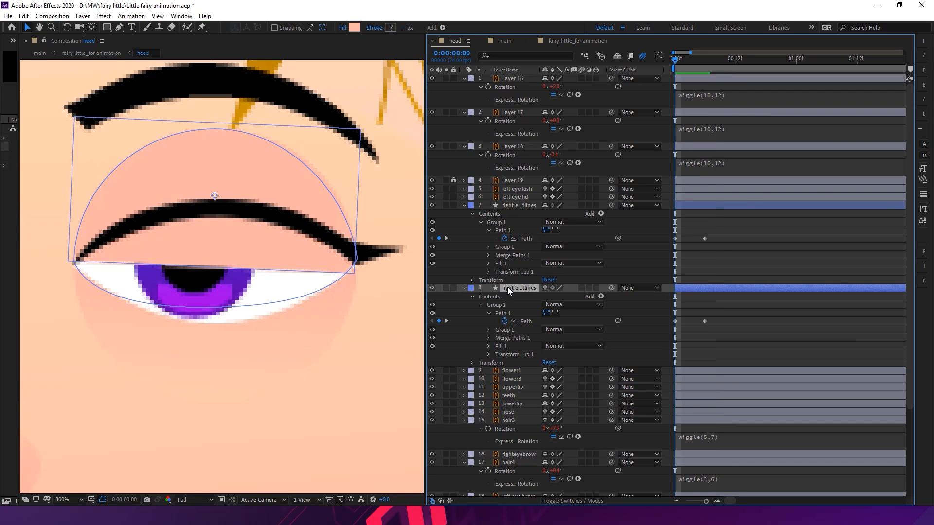
{"action": "left_click", "coordinate": [518, 337]}
{"action": "double_click", "coordinate": [360, 167]}
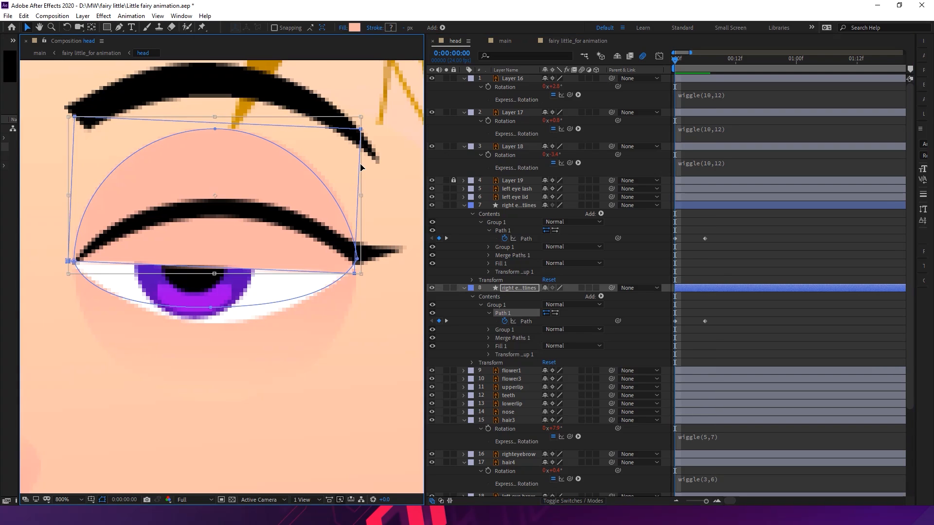
{"action": "left_click_drag", "start_coordinate": [360, 167], "coordinate": [217, 523]}
{"action": "right_click", "coordinate": [301, 185]}
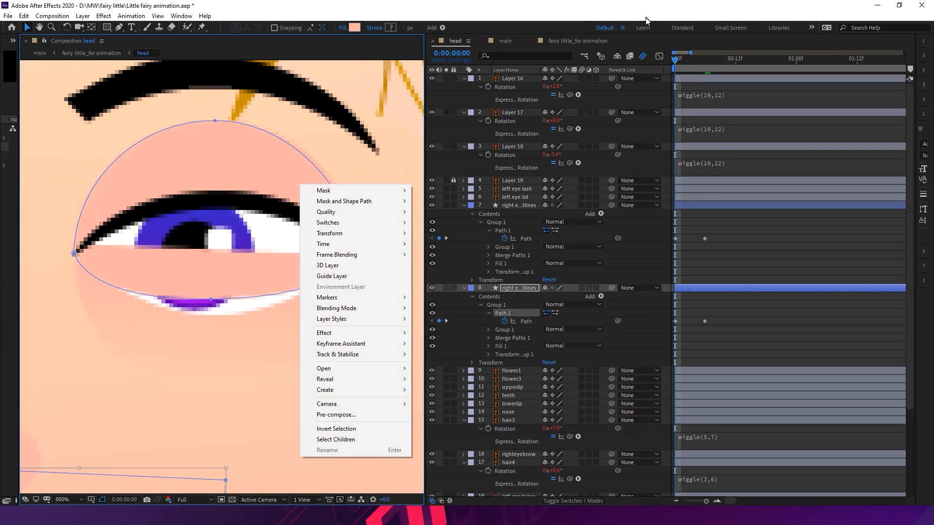
{"action": "left_click", "coordinate": [358, 172]}
{"action": "key", "text": "ctrl+z"}
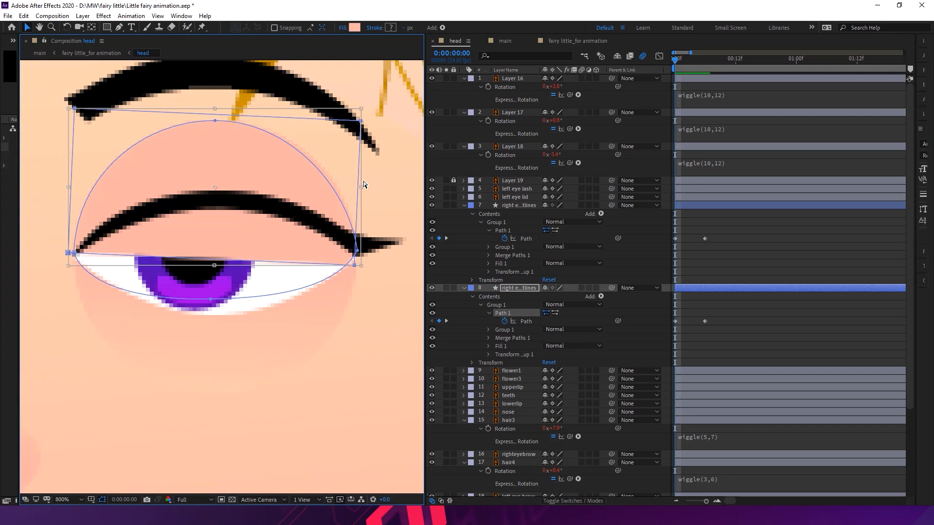
Try deleting Path 1 from the right eye lid outlines, inspect the Merge Paths 1 mode, and restore the path
{"action": "key", "text": "Delete"}
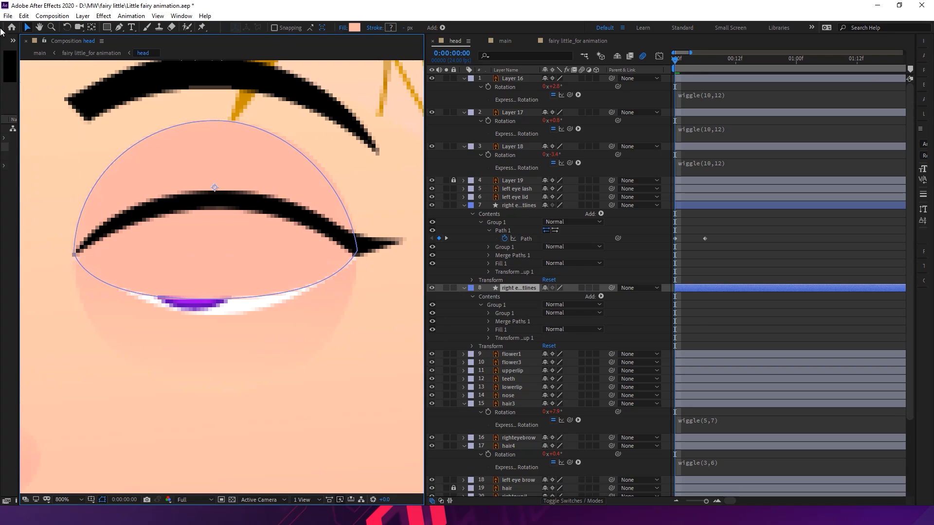
{"action": "left_click", "coordinate": [714, 249]}
{"action": "left_click", "coordinate": [704, 302]}
{"action": "left_click", "coordinate": [487, 321]}
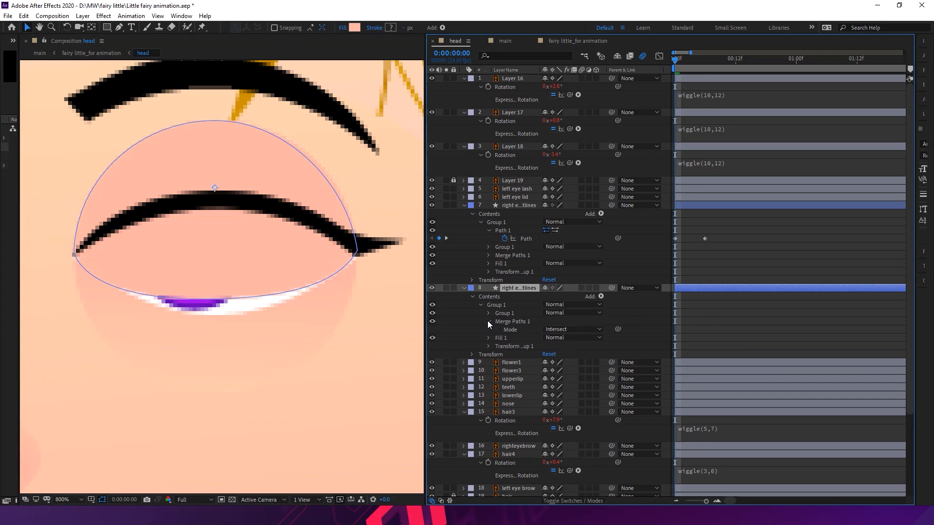
{"action": "left_click", "coordinate": [488, 321]}
{"action": "key", "text": "ctrl+v"}
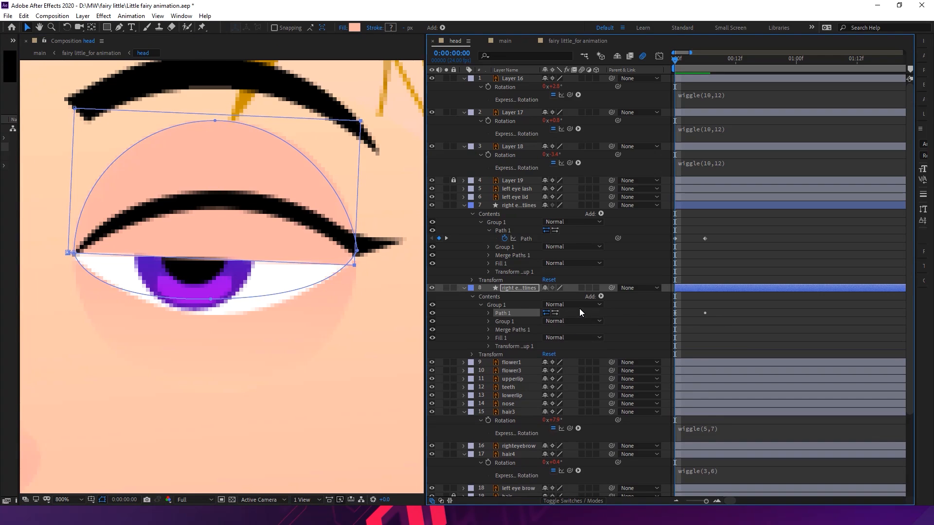
{"action": "left_click", "coordinate": [516, 306]}
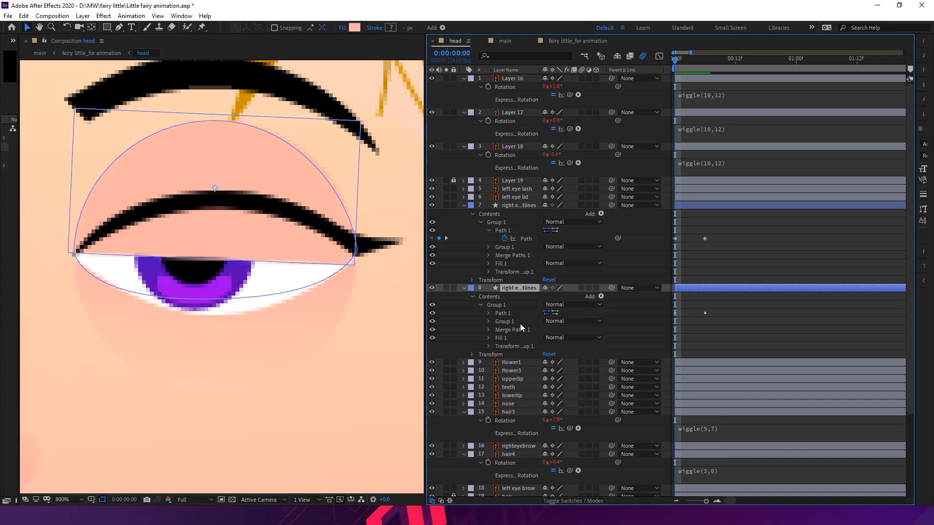
{"action": "left_click", "coordinate": [291, 262]}
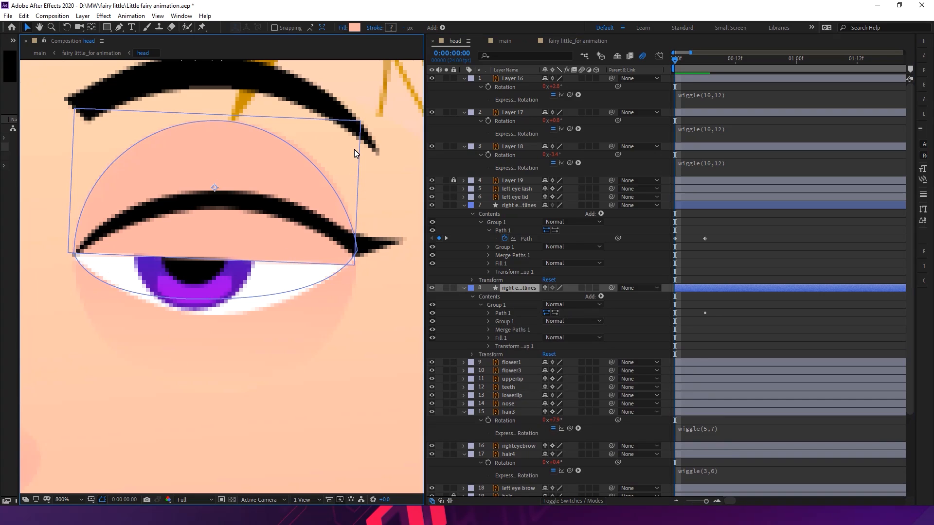
Try deleting the keyframed Path property of the right eye lid's surrounding Path 1 and restore it
{"action": "left_click", "coordinate": [510, 314]}
{"action": "left_click", "coordinate": [489, 313]}
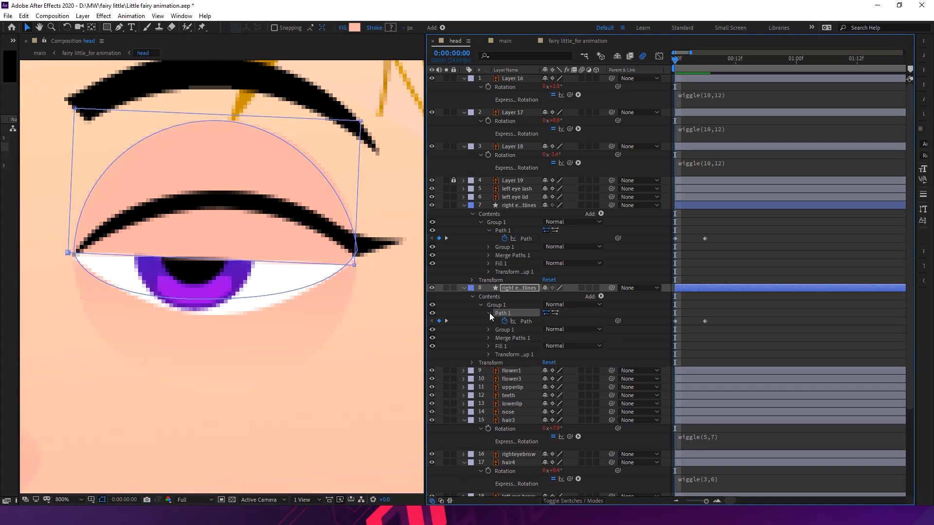
{"action": "left_click", "coordinate": [526, 322]}
{"action": "key", "text": "Delete"}
{"action": "key", "text": "ctrl+z"}
Try moving the lower outer corner of the right eye lid's Path 1 up into the lid, and undo the move
{"action": "left_click", "coordinate": [354, 268]}
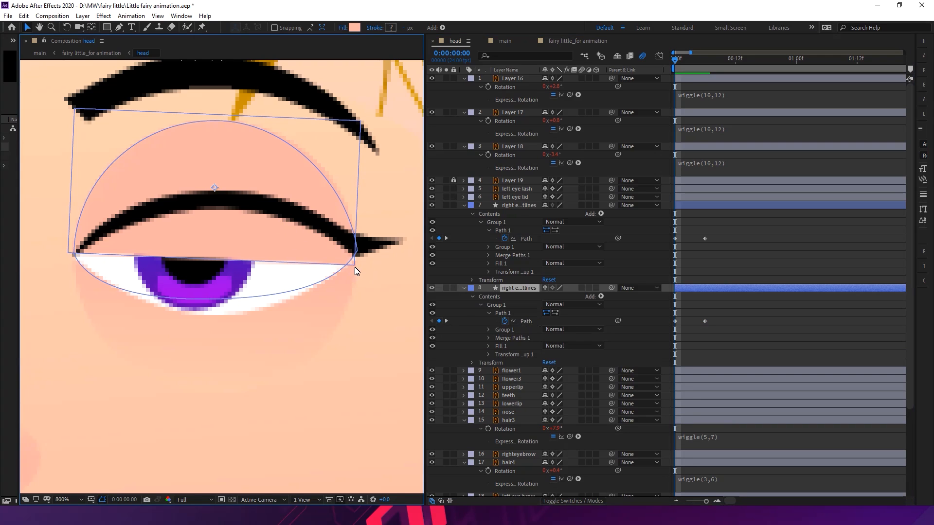
{"action": "left_click", "coordinate": [316, 269]}
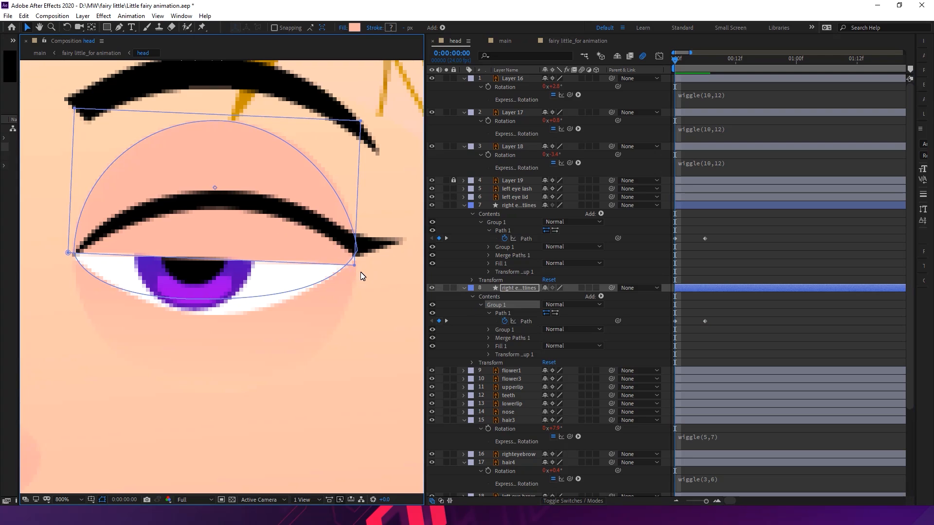
{"action": "left_click_drag", "start_coordinate": [355, 269], "coordinate": [197, 173]}
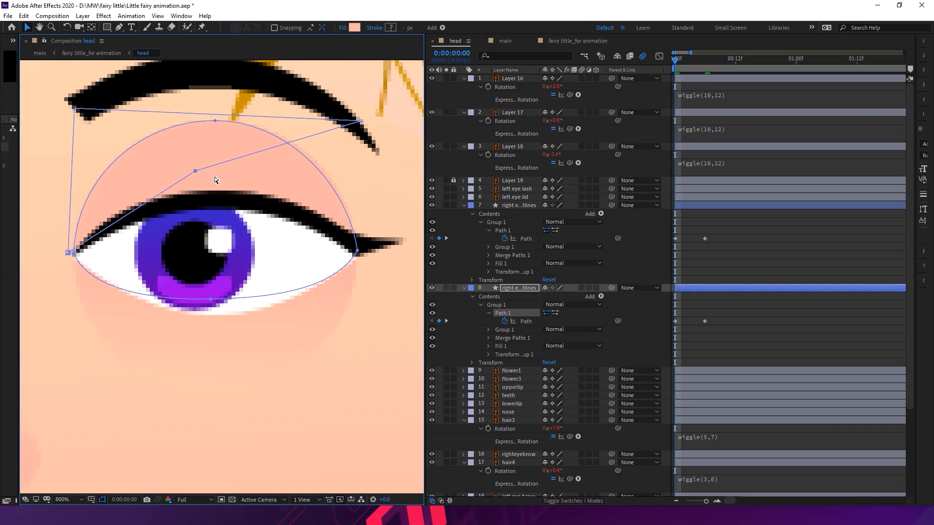
{"action": "key", "text": "ctrl+z"}
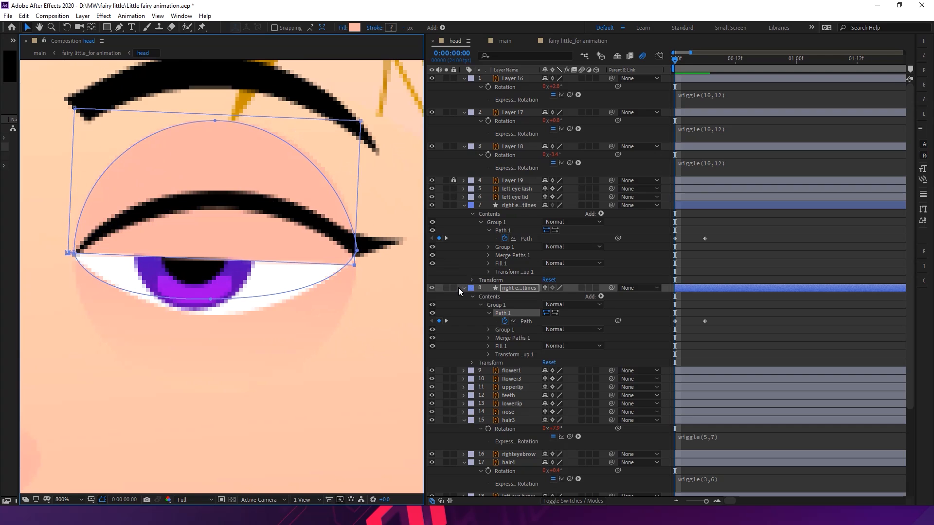
Solo the right eye lid outlines layer and delete its surrounding Path 1
{"action": "left_click", "coordinate": [446, 288]}
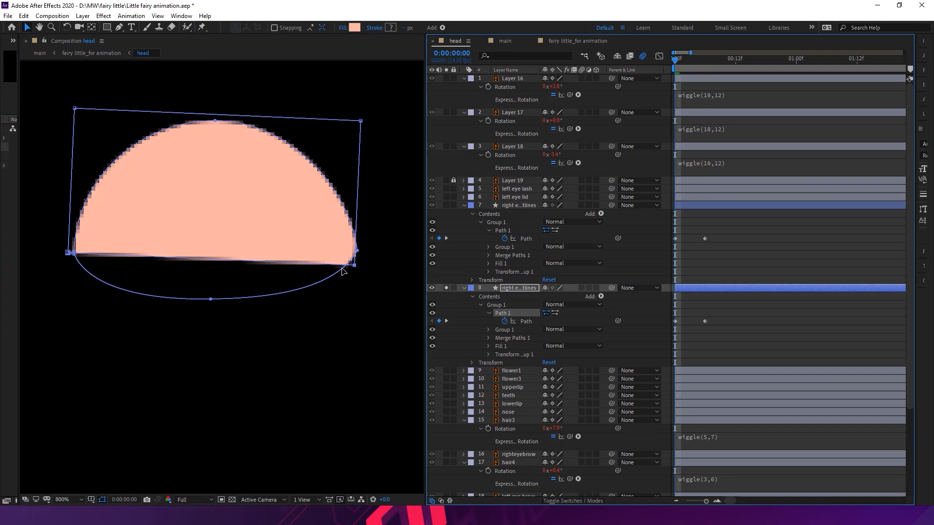
{"action": "left_click_drag", "start_coordinate": [355, 266], "coordinate": [263, 162]}
{"action": "key", "text": "ctrl+z"}
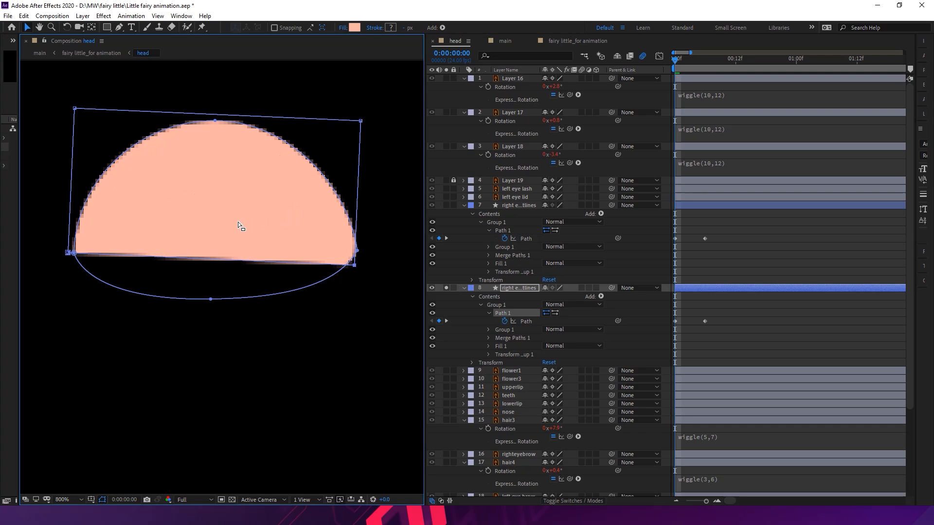
{"action": "left_click", "coordinate": [202, 225]}
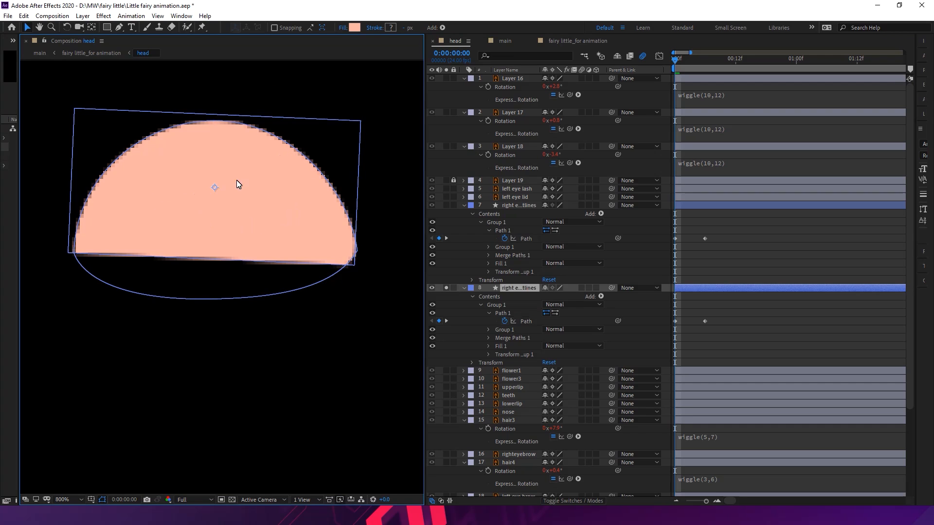
{"action": "left_click", "coordinate": [309, 116]}
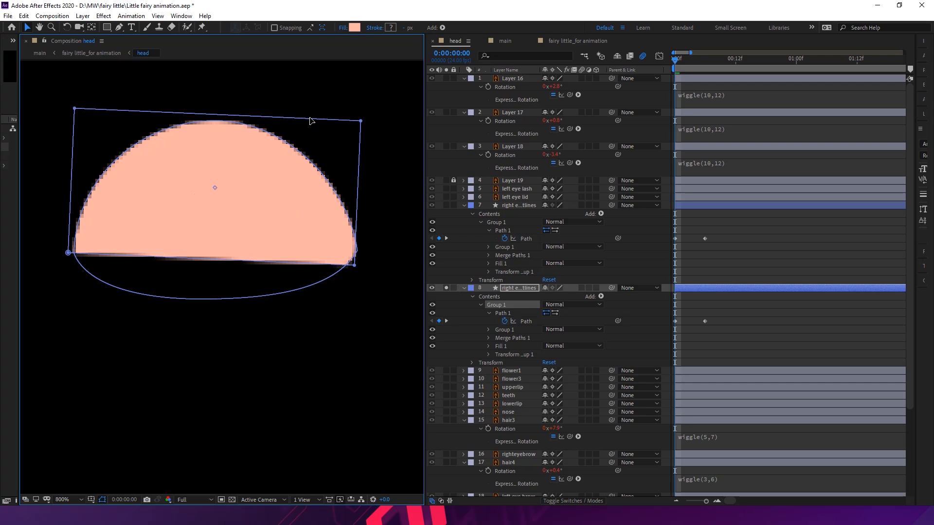
{"action": "double_click", "coordinate": [311, 121]}
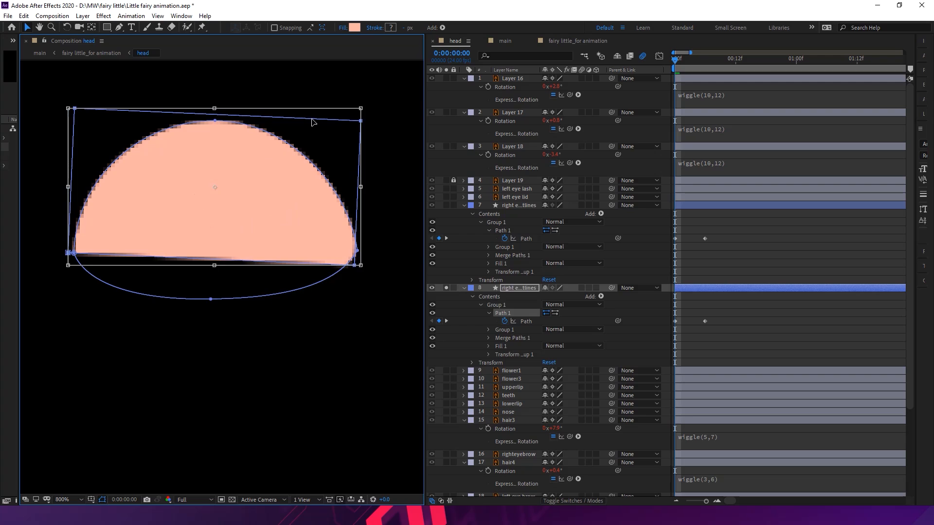
{"action": "key", "text": "Delete"}
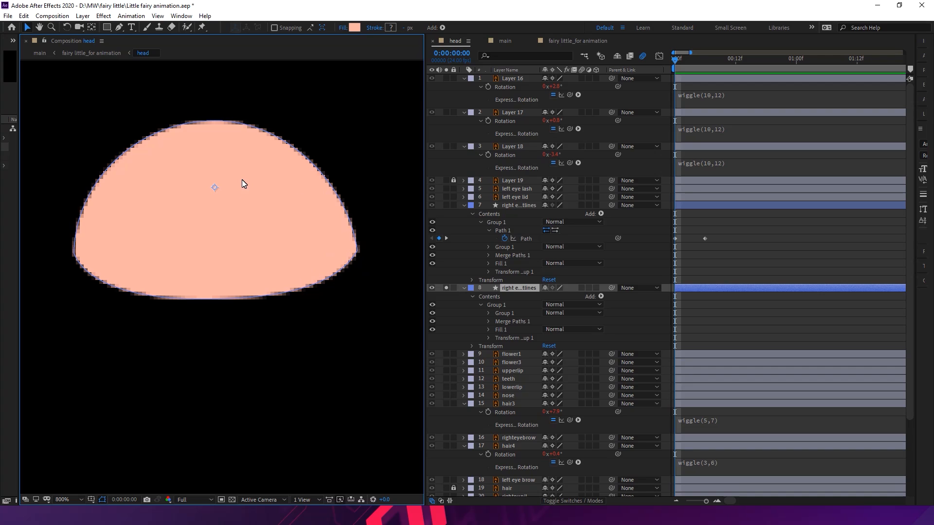
Try shifting the inner edge of the isolated eyelid downward, and undo the change
{"action": "left_click_drag", "start_coordinate": [81, 234], "coordinate": [97, 283]}
{"action": "key", "text": "ctrl+z"}
{"action": "left_click", "coordinate": [727, 288]}
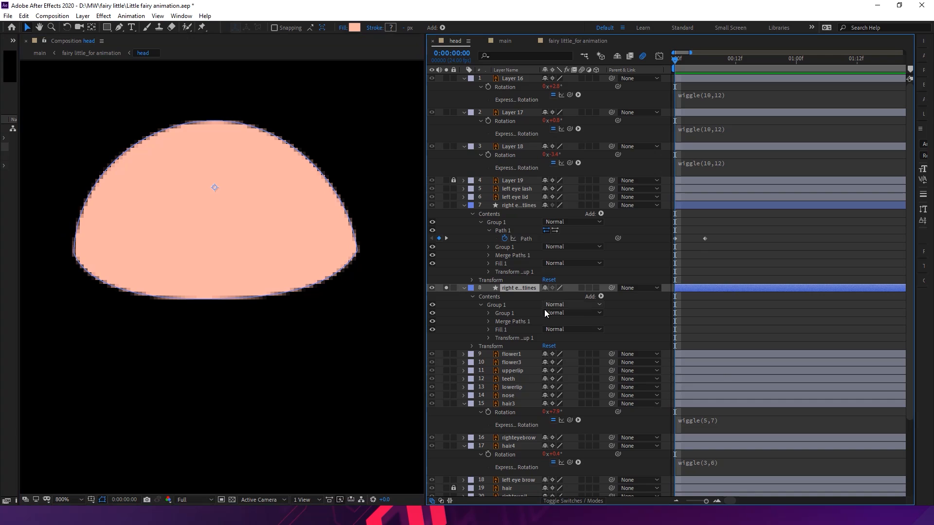
Toggle the visibility of the eyelid's inner Group 1 and Merge Paths 1 to examine how each affects the shape
{"action": "left_click", "coordinate": [493, 305]}
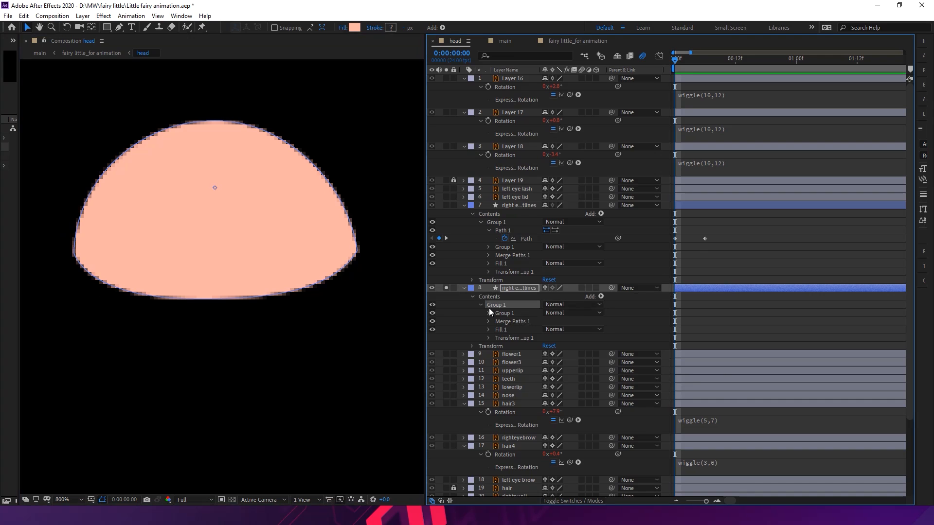
{"action": "left_click", "coordinate": [498, 313]}
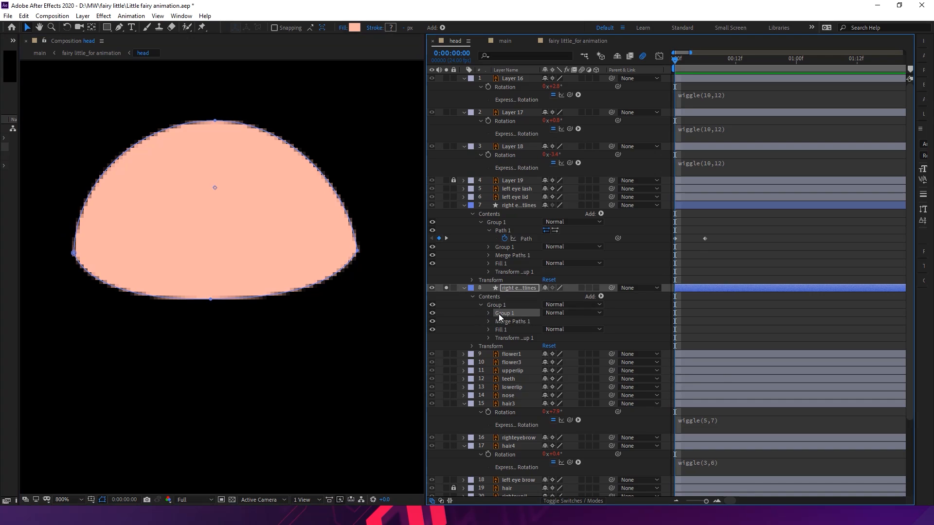
{"action": "left_click", "coordinate": [432, 314]}
{"action": "left_click", "coordinate": [433, 313]}
{"action": "left_click", "coordinate": [432, 321]}
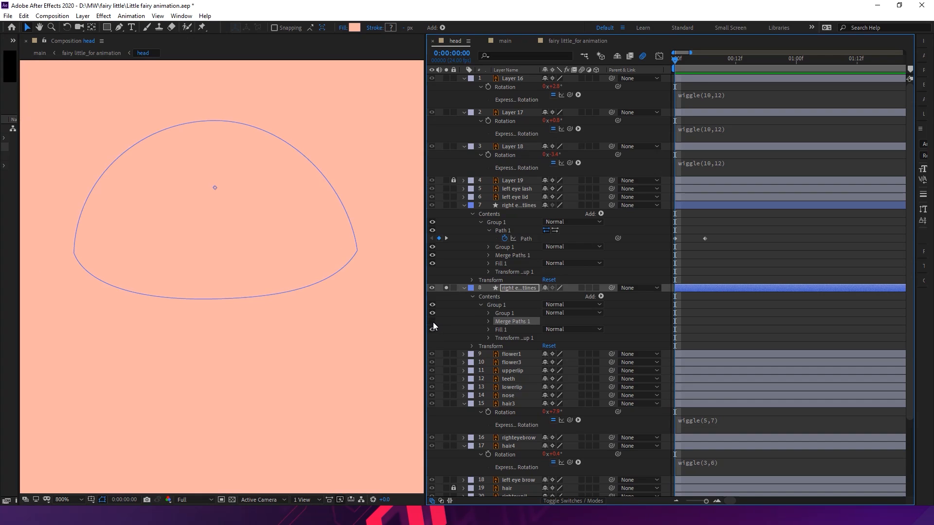
{"action": "left_click", "coordinate": [432, 322]}
{"action": "left_click", "coordinate": [432, 321]}
{"action": "left_click", "coordinate": [432, 321]}
{"action": "left_click", "coordinate": [503, 330]}
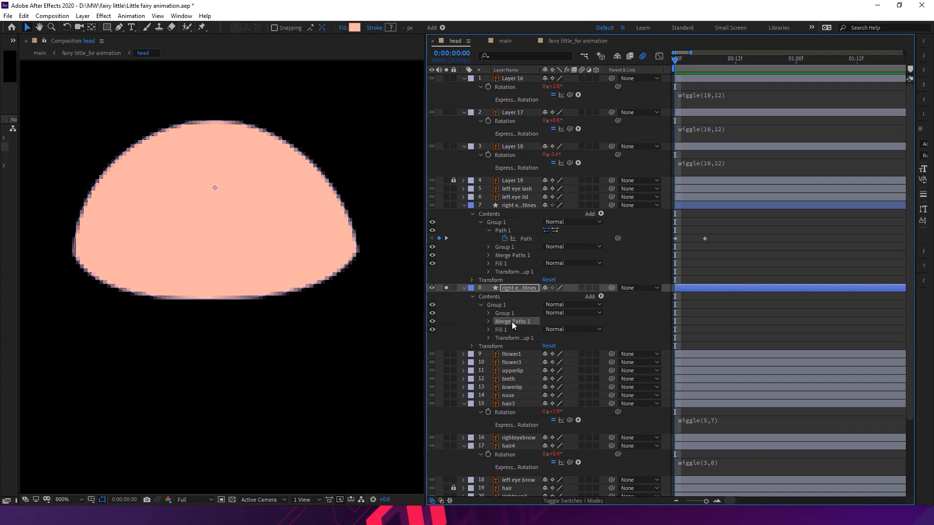
Expand the eyelid's inner Group 1 and examine Path 1 and Path 2 by selecting them and toggling visibility
{"action": "left_click", "coordinate": [506, 314]}
{"action": "left_click", "coordinate": [486, 314]}
{"action": "left_click", "coordinate": [509, 323]}
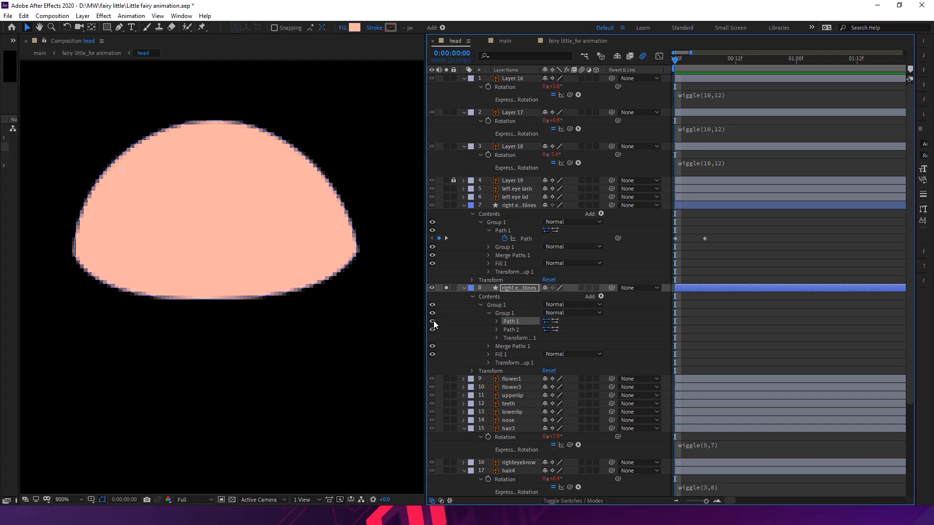
{"action": "left_click", "coordinate": [433, 328]}
{"action": "left_click", "coordinate": [434, 328]}
{"action": "left_click", "coordinate": [510, 329]}
{"action": "left_click", "coordinate": [516, 321]}
{"action": "left_click", "coordinate": [431, 314]}
{"action": "left_click", "coordinate": [431, 313]}
{"action": "left_click", "coordinate": [432, 314]}
{"action": "left_click", "coordinate": [432, 314]}
Keyframe the inner group's Path 1 at frames 0 and 6, and unsolo the right eye lid layer
{"action": "left_click", "coordinate": [496, 321]}
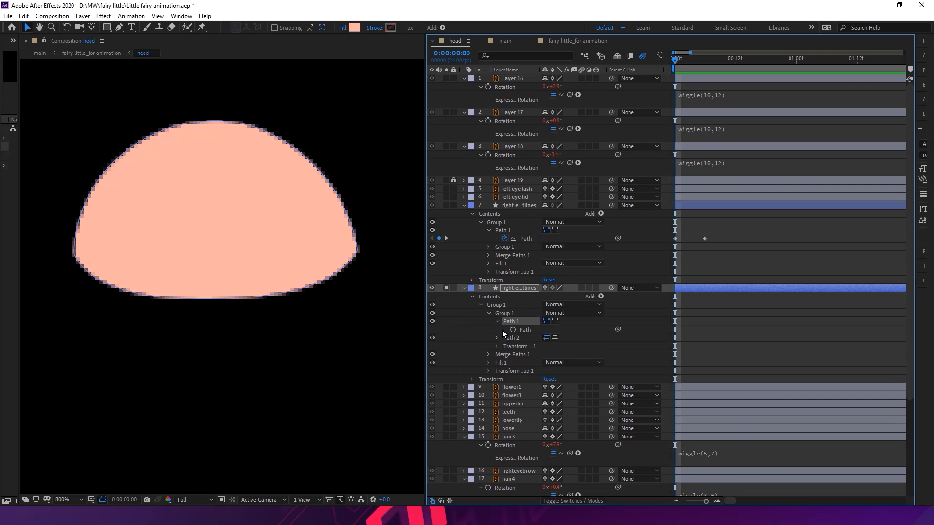
{"action": "left_click", "coordinate": [513, 329]}
{"action": "left_click", "coordinate": [447, 287]}
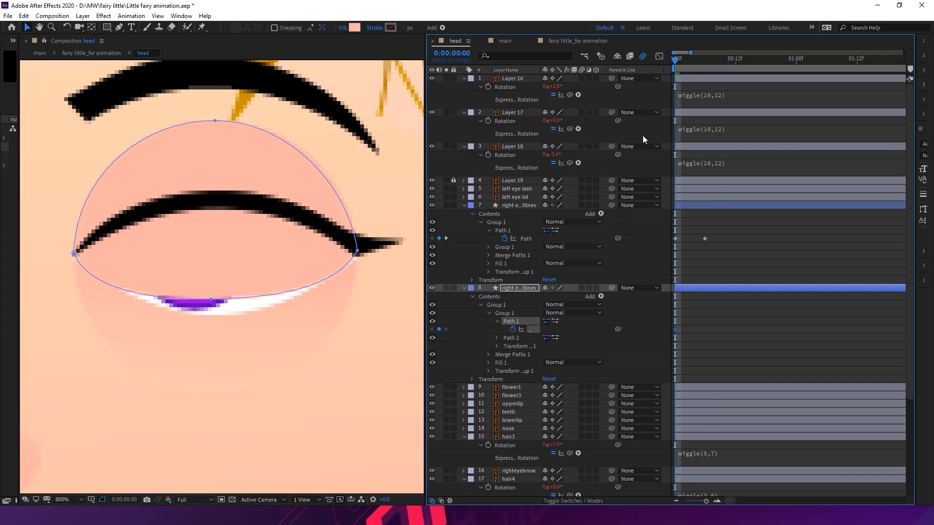
{"action": "left_click_drag", "start_coordinate": [701, 57], "coordinate": [705, 61]}
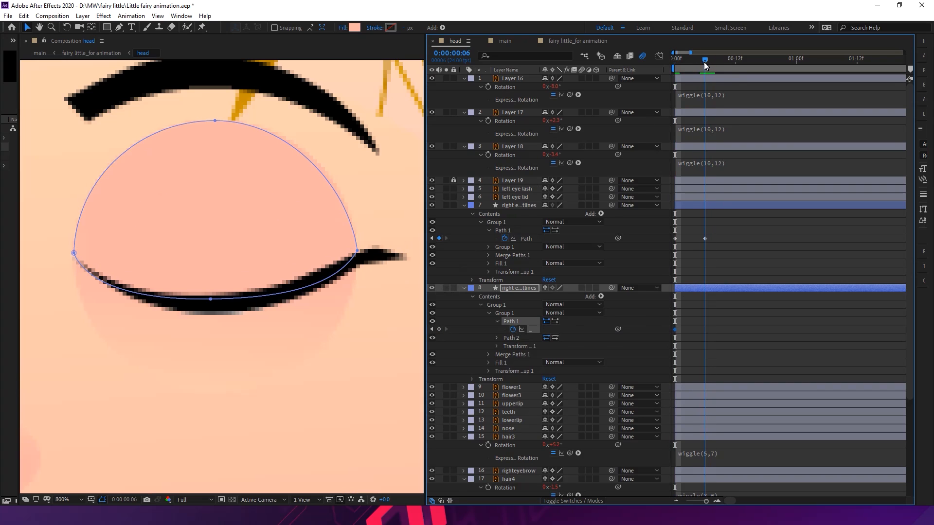
{"action": "left_click", "coordinate": [439, 330]}
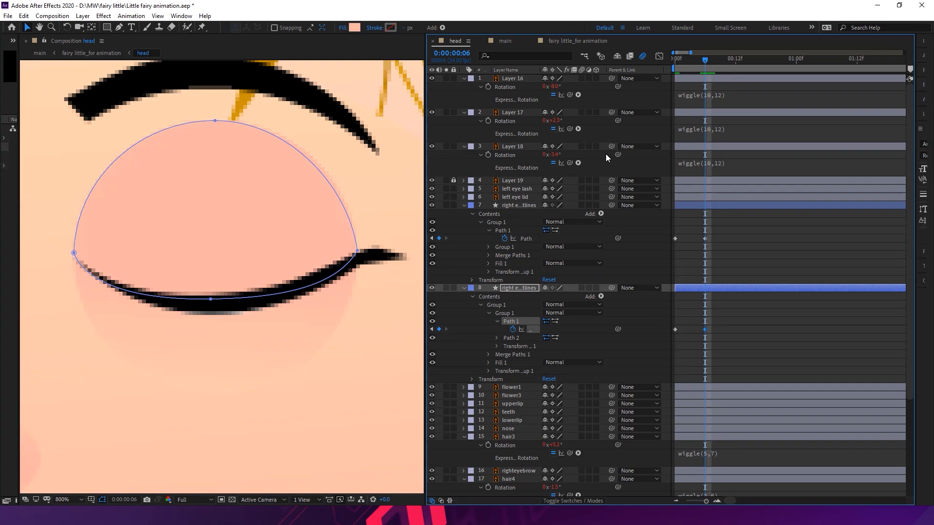
At the first frame, raise Path 2's bottom point to the open lash and adjust both corner handles along it
{"action": "left_click_drag", "start_coordinate": [688, 61], "coordinate": [658, 63]}
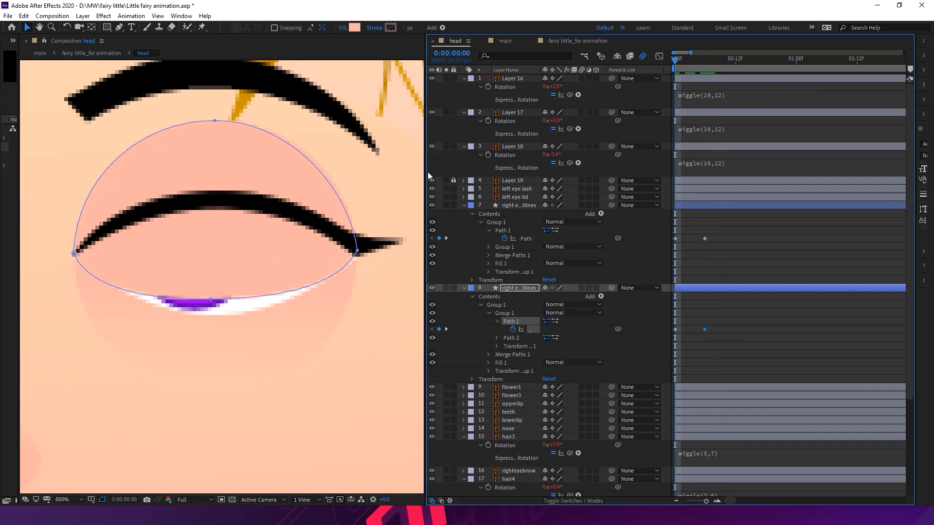
{"action": "left_click", "coordinate": [336, 264]}
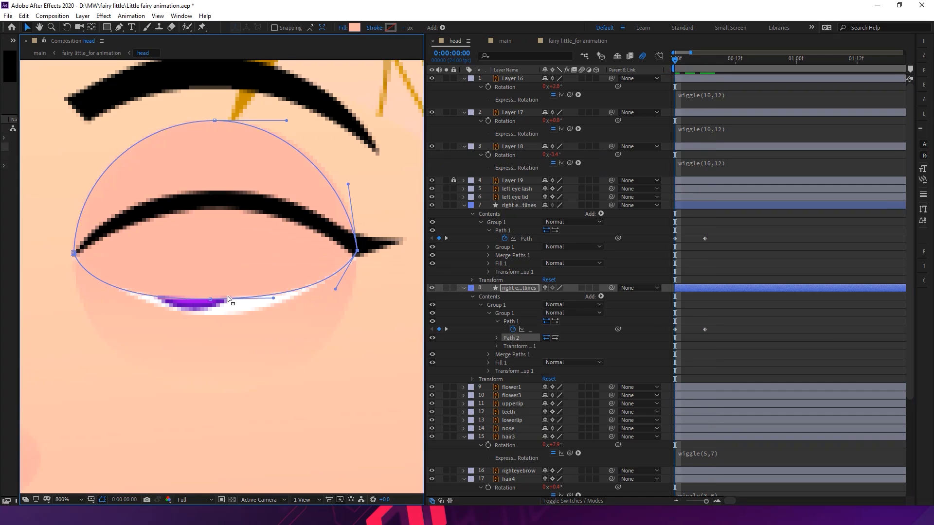
{"action": "left_click_drag", "start_coordinate": [211, 300], "coordinate": [212, 199]}
{"action": "left_click_drag", "start_coordinate": [82, 275], "coordinate": [90, 251]}
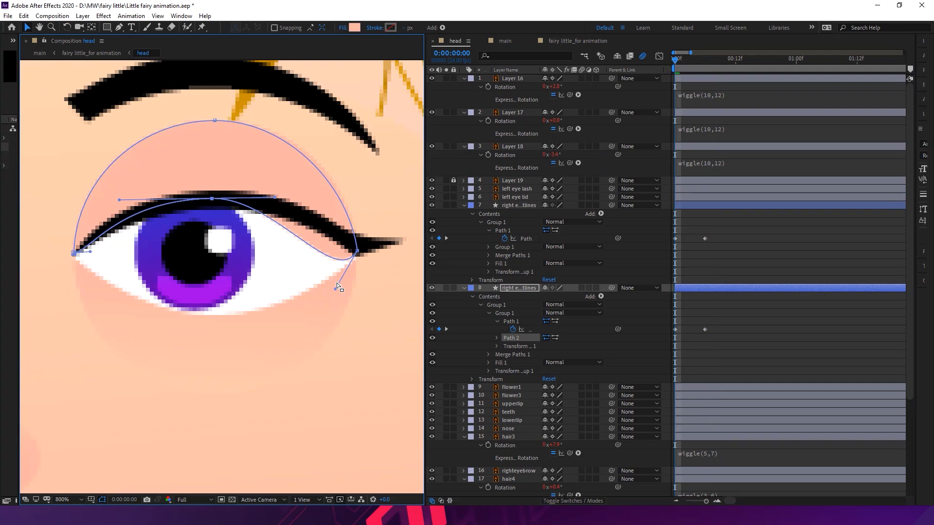
{"action": "left_click_drag", "start_coordinate": [336, 288], "coordinate": [334, 238]}
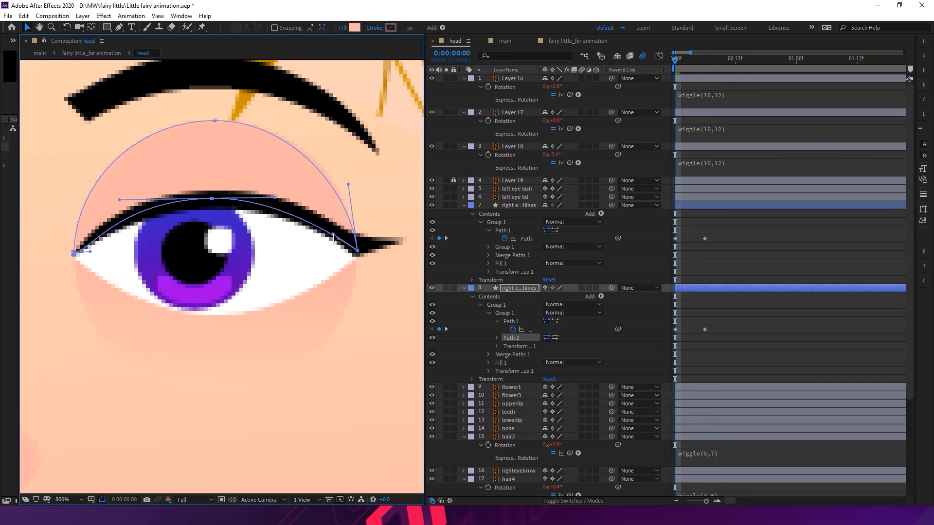
Preview the blink, and at frame 6 lower Path 2's bottom curve onto the closed lash, bending both corner handles downward
{"action": "key", "text": "space"}
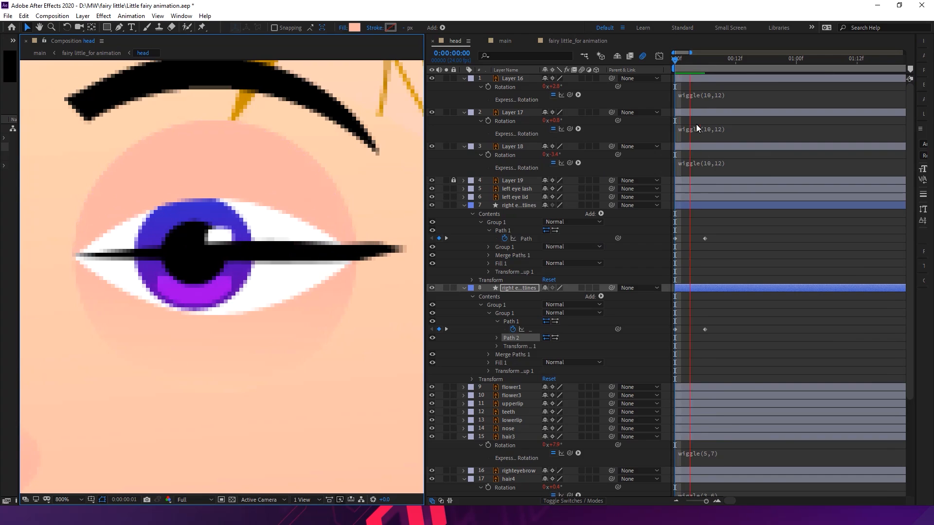
{"action": "key", "text": "space"}
{"action": "mouse_move", "coordinate": [705, 62]}
{"action": "left_mouse_down"}
{"action": "mouse_move", "coordinate": [675, 63]}
{"action": "mouse_move", "coordinate": [706, 80]}
{"action": "left_mouse_up"}
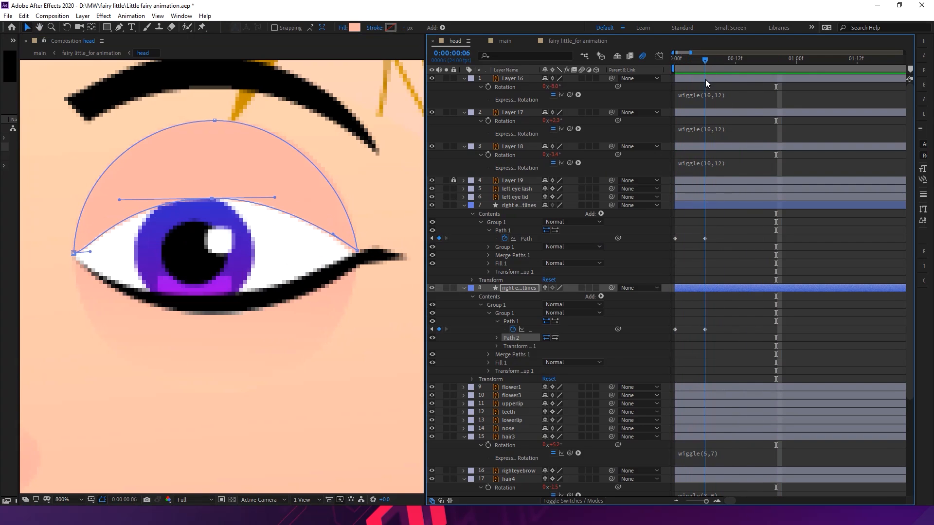
{"action": "left_click", "coordinate": [714, 333]}
{"action": "left_click", "coordinate": [705, 329]}
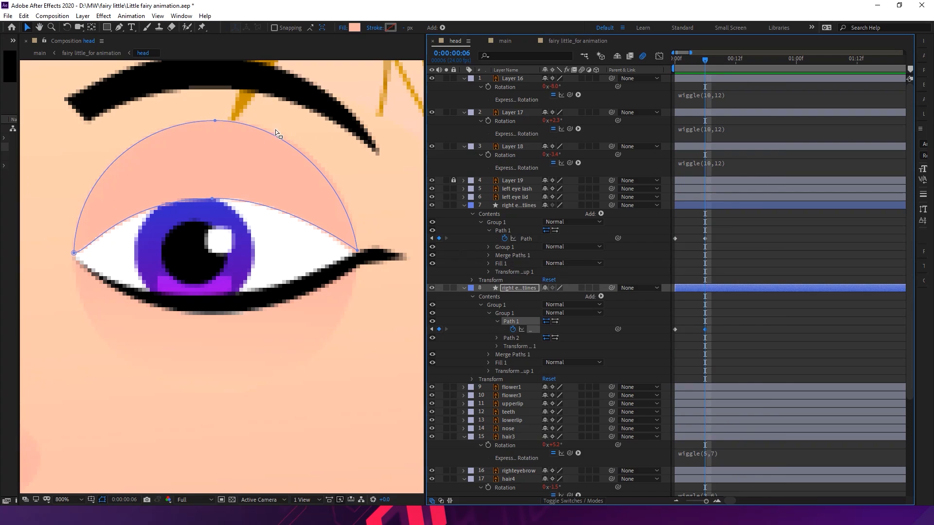
{"action": "left_click_drag", "start_coordinate": [212, 199], "coordinate": [197, 302]}
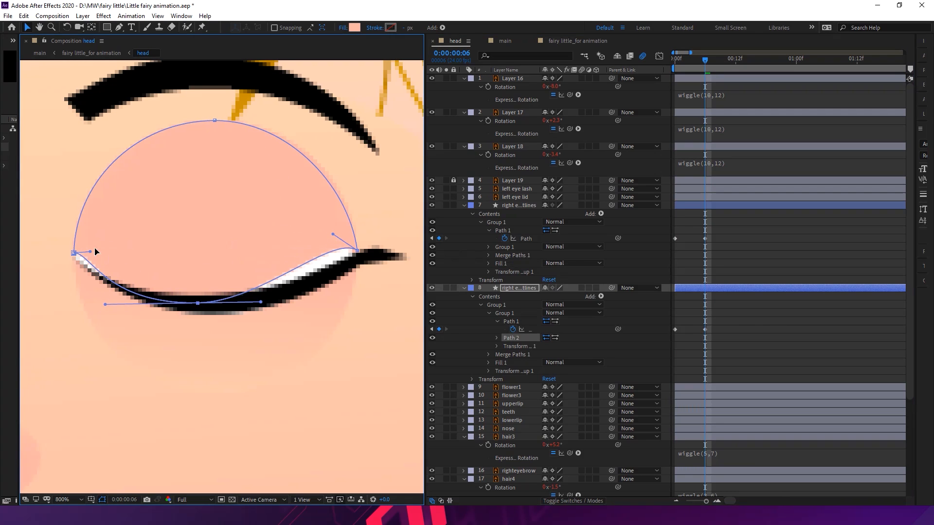
{"action": "left_click_drag", "start_coordinate": [91, 253], "coordinate": [83, 268]}
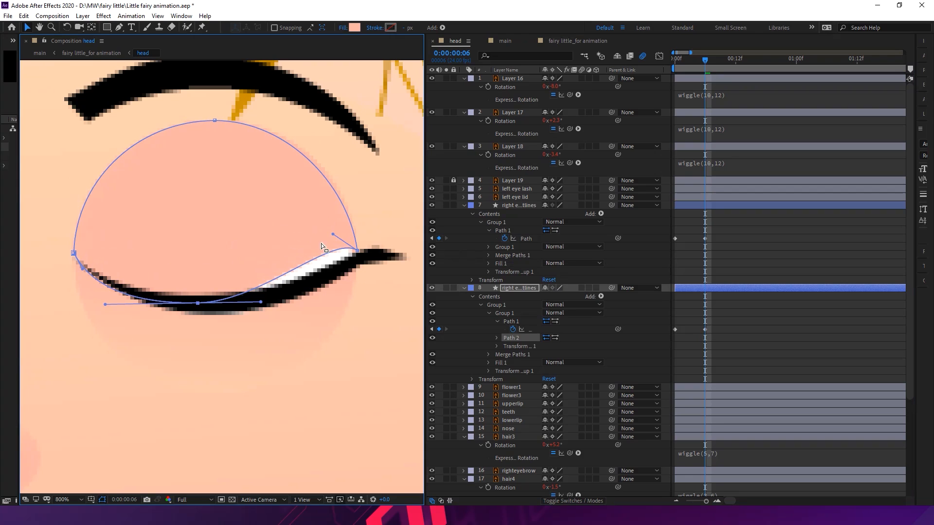
{"action": "left_click_drag", "start_coordinate": [333, 234], "coordinate": [334, 277]}
Check the lid at the first frame, and undo the Path 2 reshaping and the Path 1 keyframes
{"action": "left_click_drag", "start_coordinate": [693, 62], "coordinate": [652, 76]}
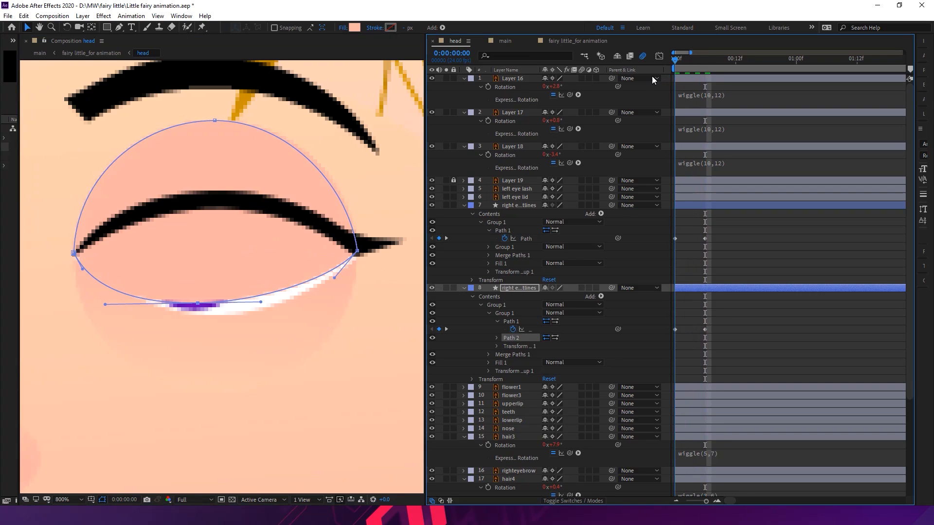
{"action": "key", "text": "ctrl+z"}
{"action": "key", "text": "ctrl+z"}
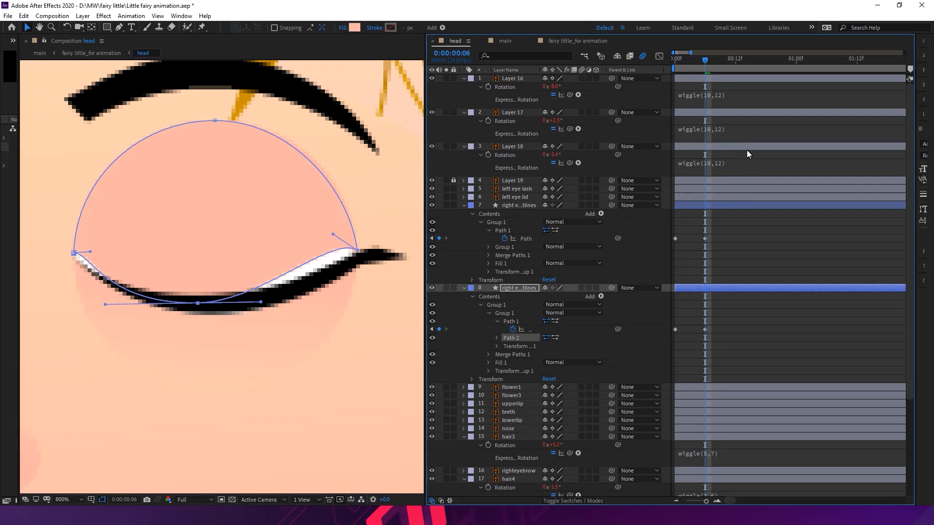
{"action": "key", "text": "Home"}
{"action": "key", "text": "ctrl+z"}
{"action": "key", "text": "ctrl+z"}
{"action": "key", "text": "ctrl+z"}
{"action": "key", "text": "ctrl+z"}
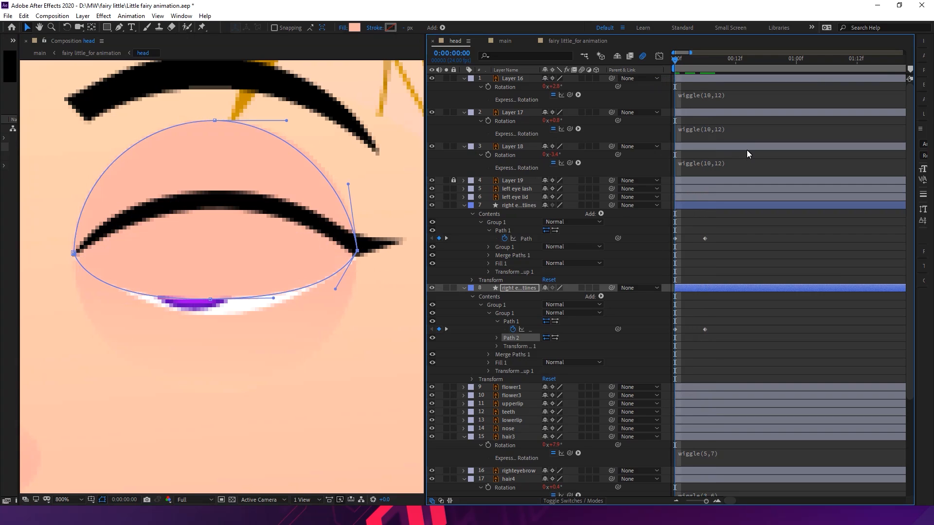
{"action": "key", "text": "ctrl+z"}
{"action": "key", "text": "ctrl+z"}
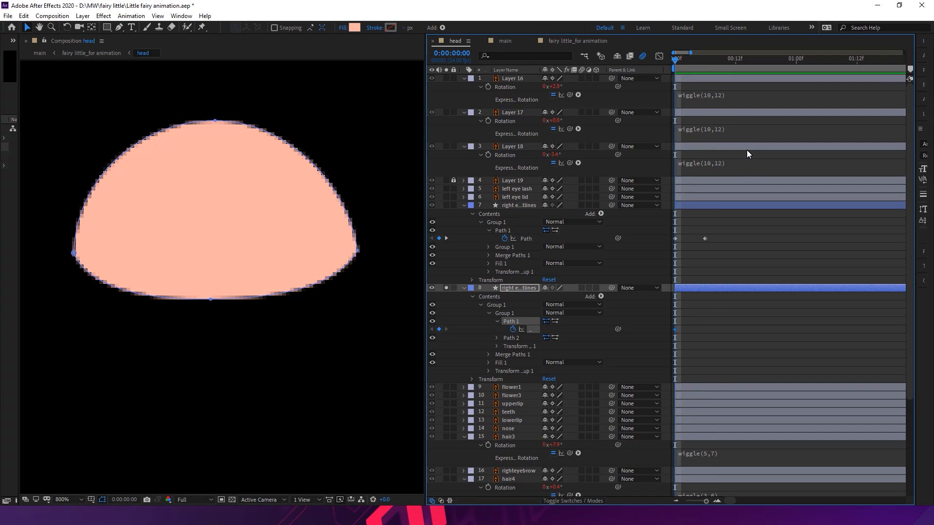
{"action": "key", "text": "ctrl+z"}
{"action": "key", "text": "ctrl+z"}
{"action": "key", "text": "ctrl+z"}
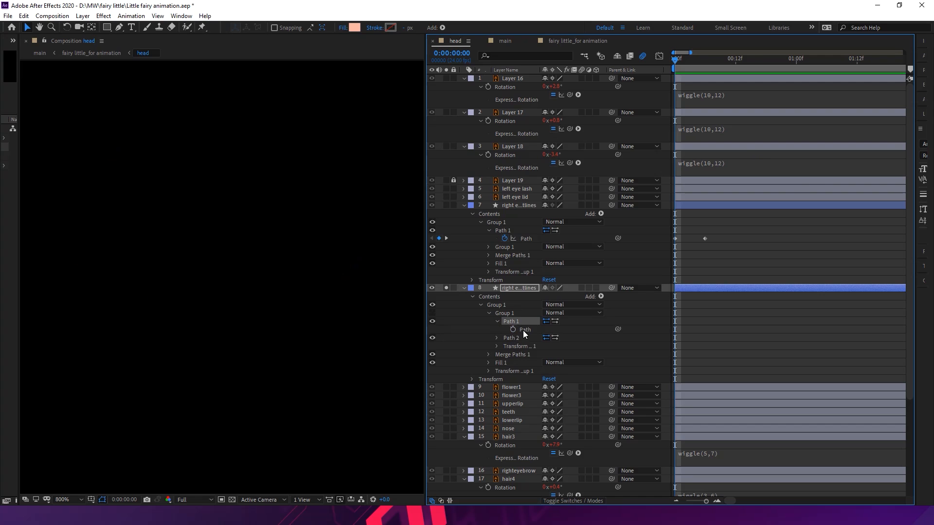
{"action": "left_click", "coordinate": [346, 259]}
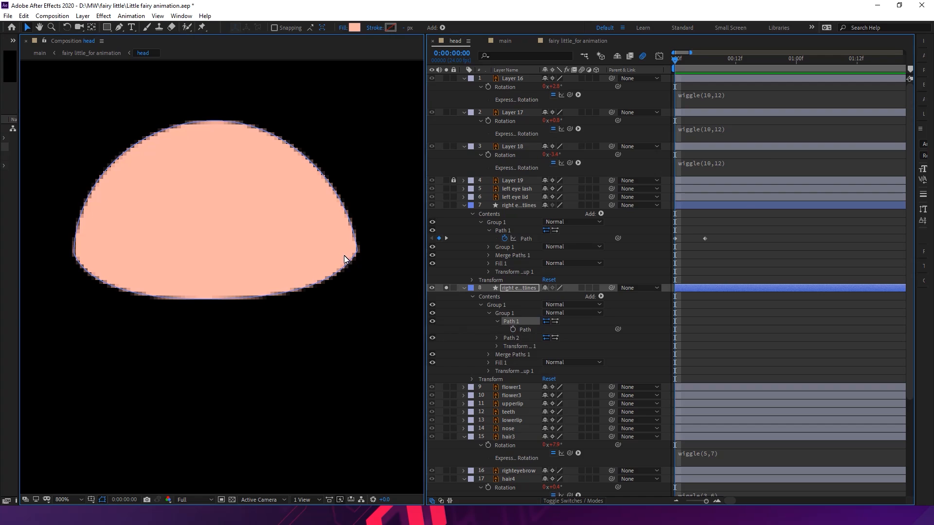
{"action": "left_click", "coordinate": [358, 253]}
{"action": "left_click_drag", "start_coordinate": [358, 252], "coordinate": [355, 310]}
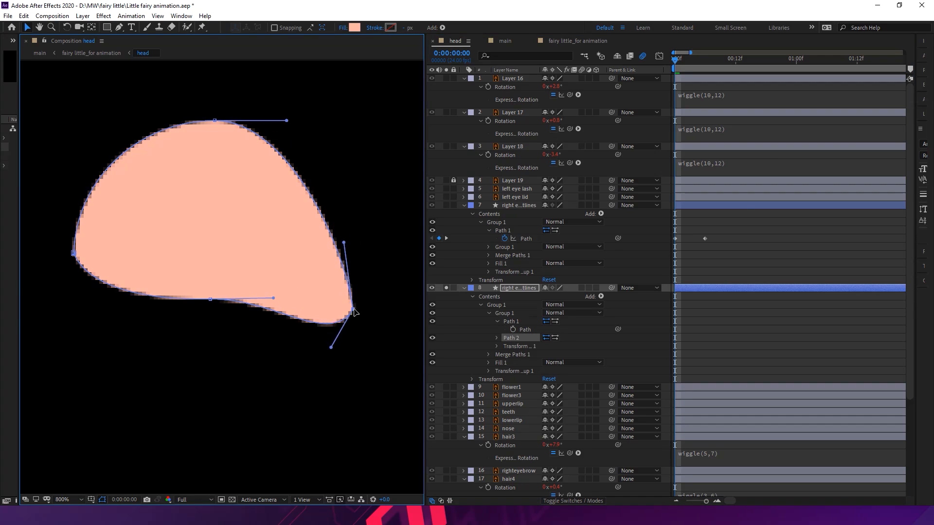
{"action": "key", "text": "ctrl+z"}
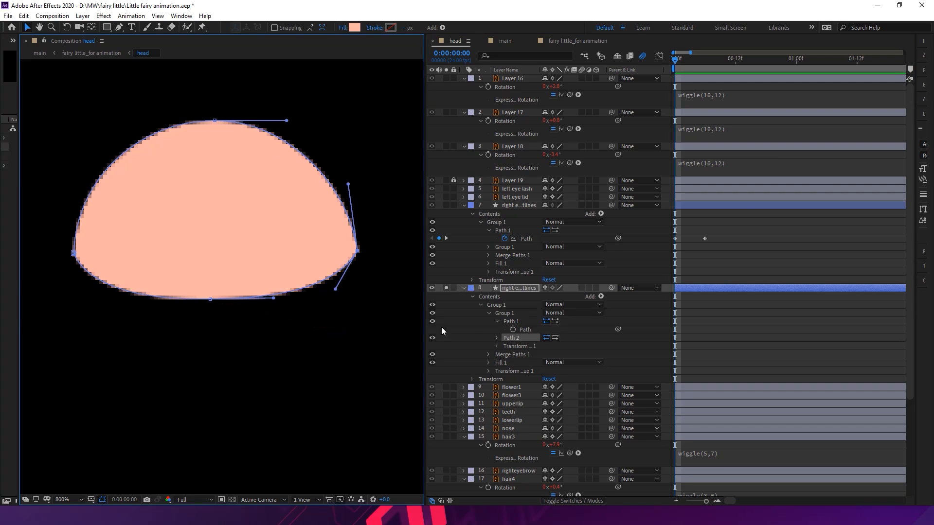
Keyframe the right eye lid's Path 2 at frames 0 and 6
{"action": "left_click", "coordinate": [509, 338]}
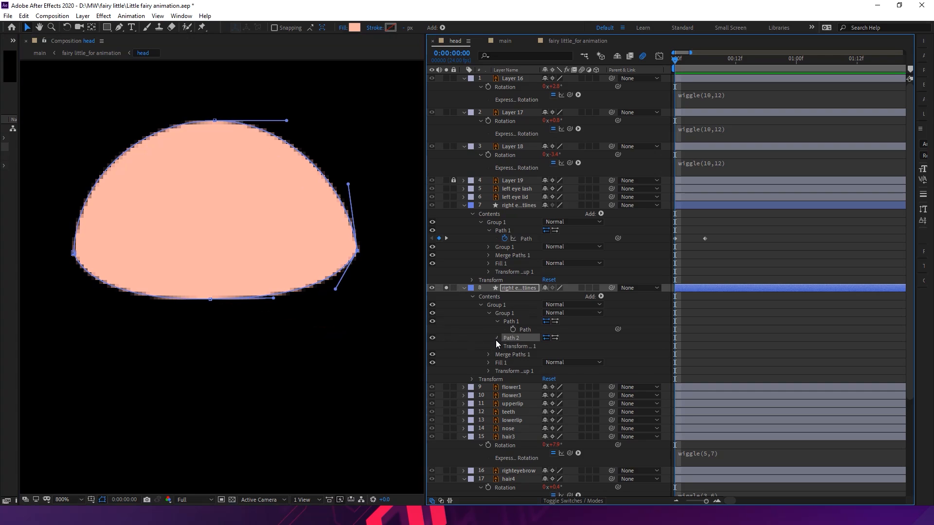
{"action": "left_click", "coordinate": [495, 340]}
{"action": "left_click", "coordinate": [512, 346]}
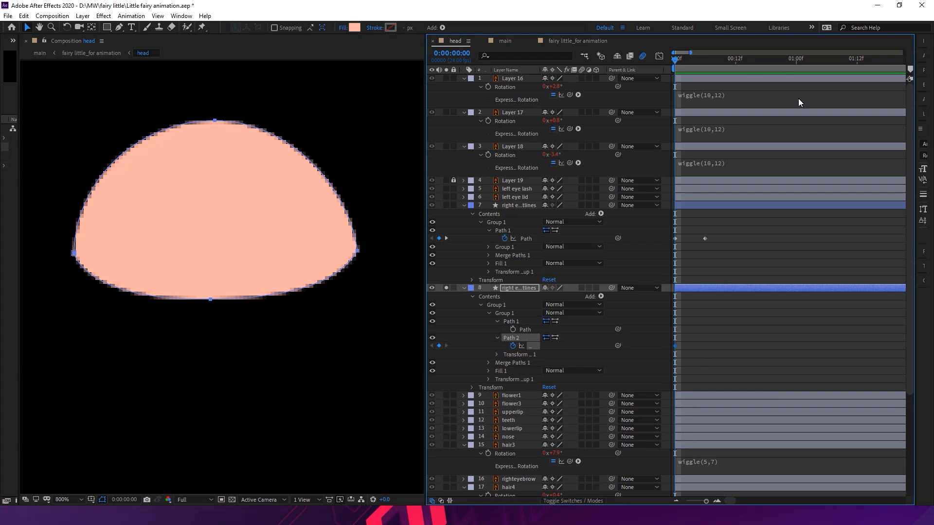
{"action": "left_click_drag", "start_coordinate": [709, 66], "coordinate": [706, 66]}
{"action": "left_click", "coordinate": [439, 346]}
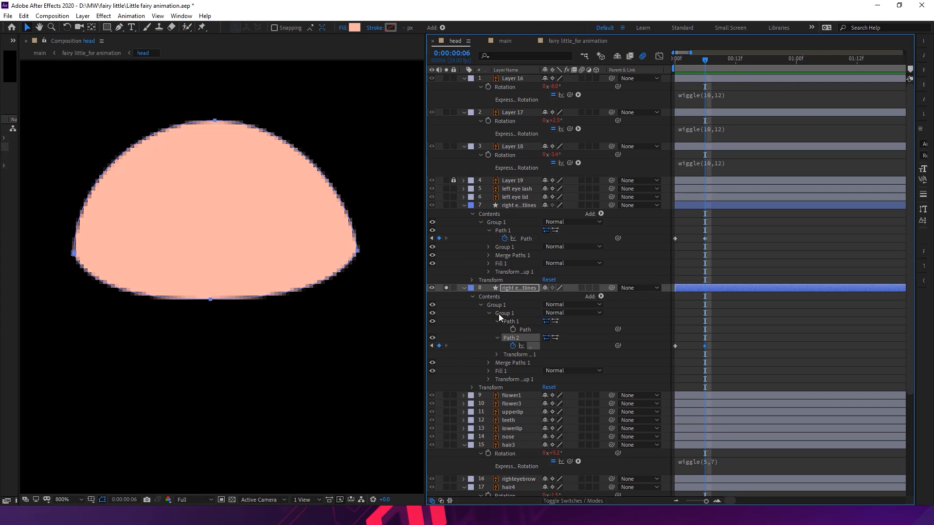
At the first frame, raise Path 2's bottom centre point toward the open lash and unsolo the right eye lid layer
{"action": "left_click_drag", "start_coordinate": [690, 63], "coordinate": [660, 67]}
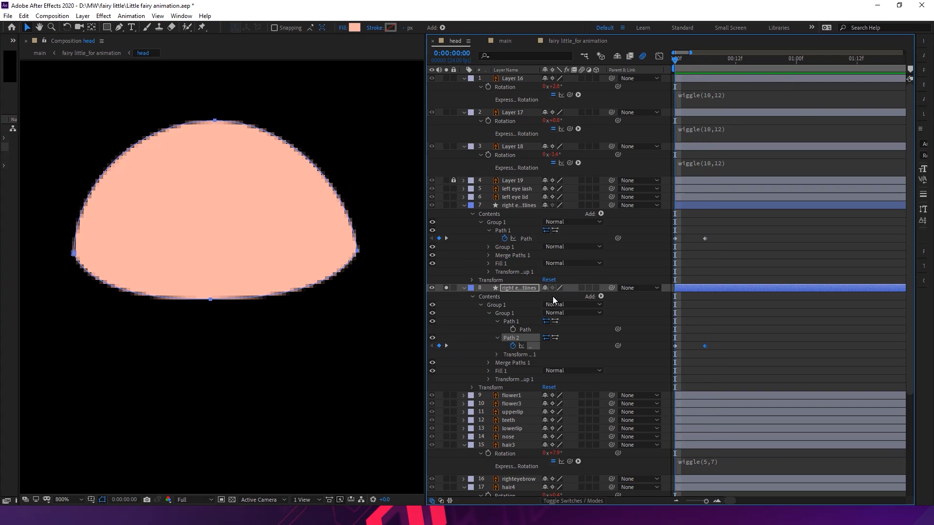
{"action": "left_click", "coordinate": [210, 300]}
{"action": "left_click_drag", "start_coordinate": [212, 300], "coordinate": [215, 221]}
{"action": "left_click_drag", "start_coordinate": [674, 57], "coordinate": [649, 71]}
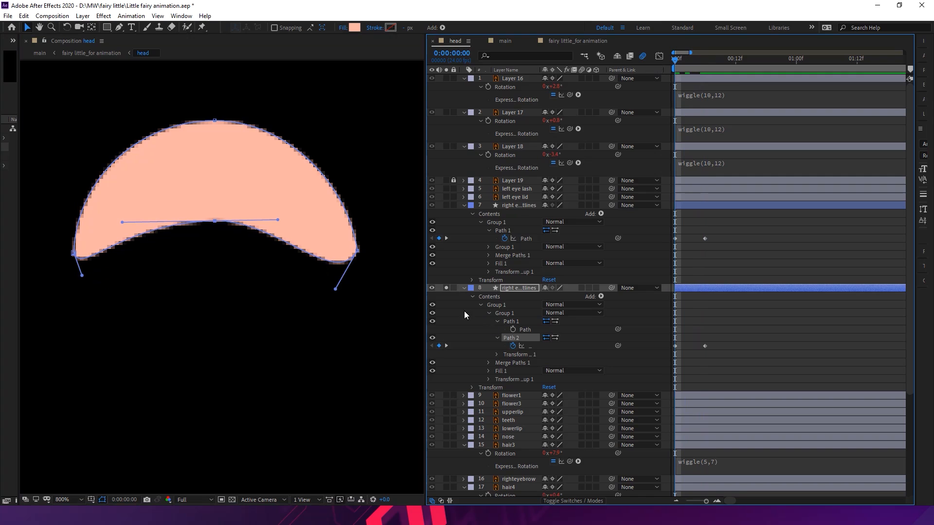
{"action": "left_click", "coordinate": [445, 288]}
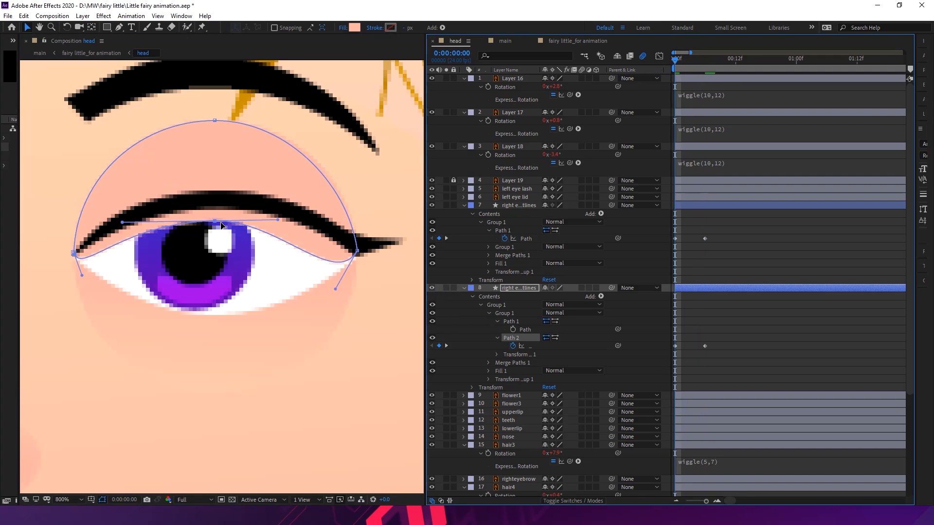
Place Path 2's bottom centre point on the open lash and raise both corner handles to follow the lash line
{"action": "left_click_drag", "start_coordinate": [215, 224], "coordinate": [213, 199]}
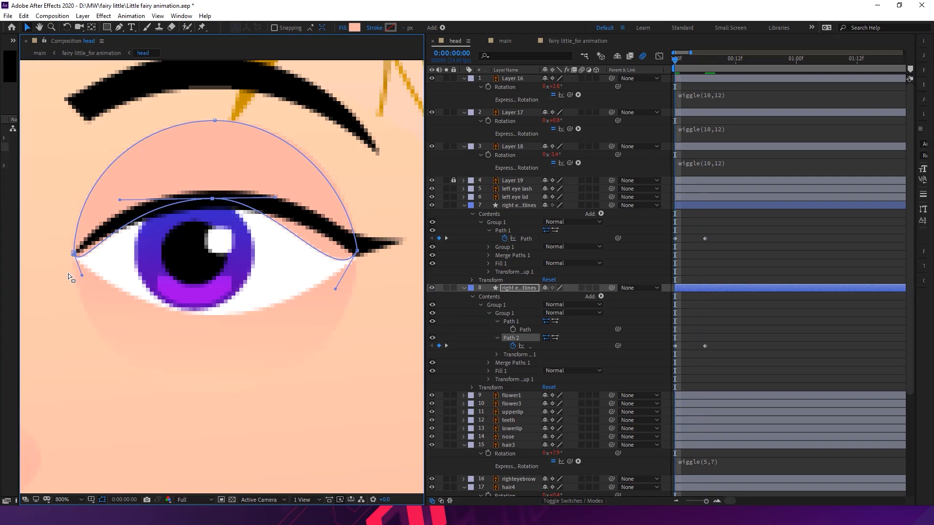
{"action": "left_click_drag", "start_coordinate": [82, 276], "coordinate": [88, 249]}
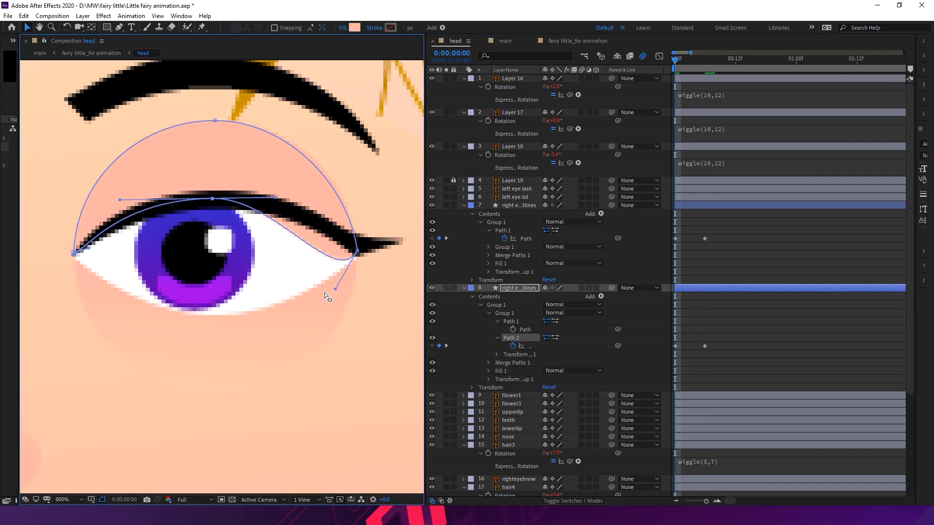
{"action": "left_click_drag", "start_coordinate": [335, 290], "coordinate": [335, 235]}
Preview the right eye's blink on the whole face and return to the first frame
{"action": "key", "text": "comma"}
{"action": "key", "text": "comma"}
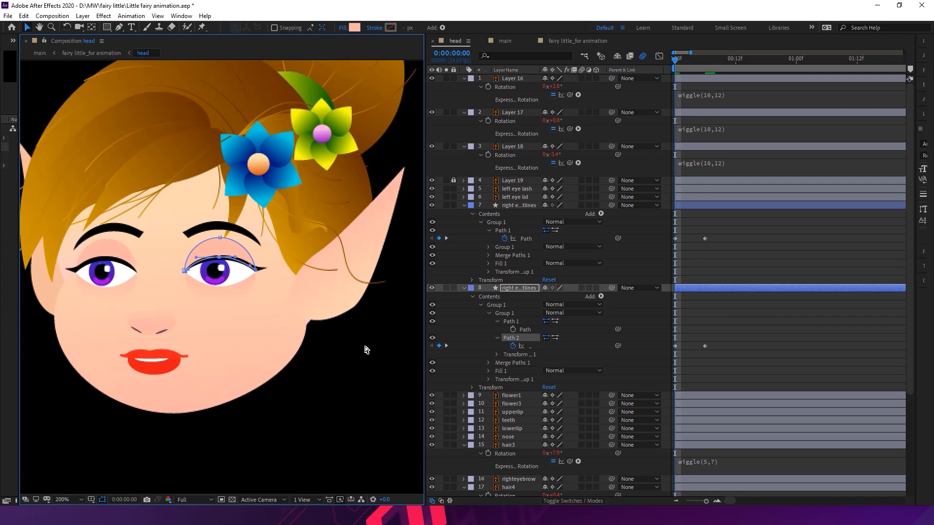
{"action": "key", "text": "space"}
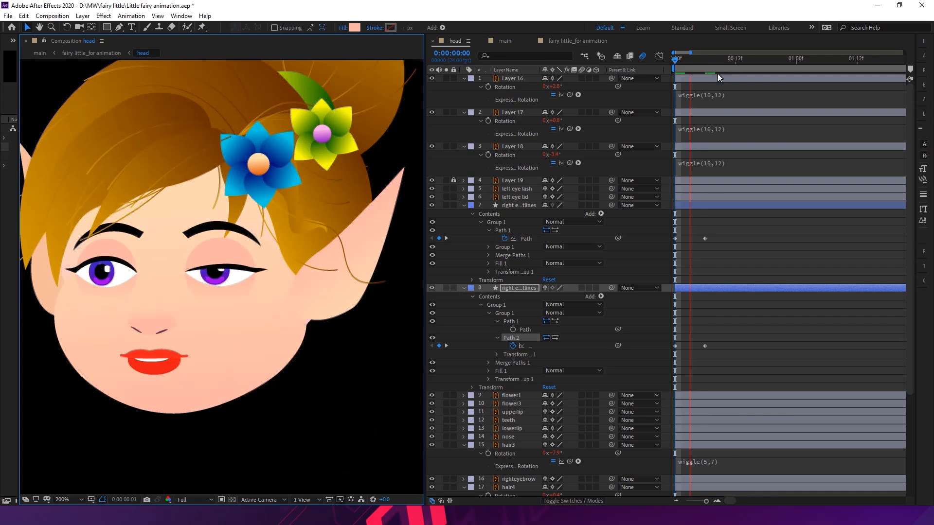
{"action": "left_click_drag", "start_coordinate": [686, 62], "coordinate": [664, 83]}
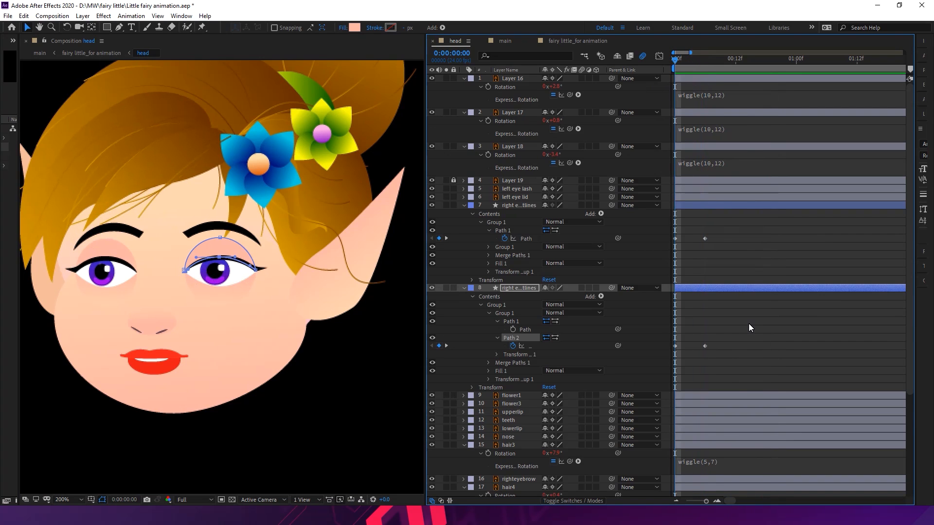
{"action": "key", "text": "space"}
{"action": "key", "text": "space"}
{"action": "left_click_drag", "start_coordinate": [706, 66], "coordinate": [666, 63]}
Apply Easy Ease to the lid's two Path 2 keyframes and extend the second keyframe's incoming influence so the speed peaks early
{"action": "left_click_drag", "start_coordinate": [734, 325], "coordinate": [676, 361]}
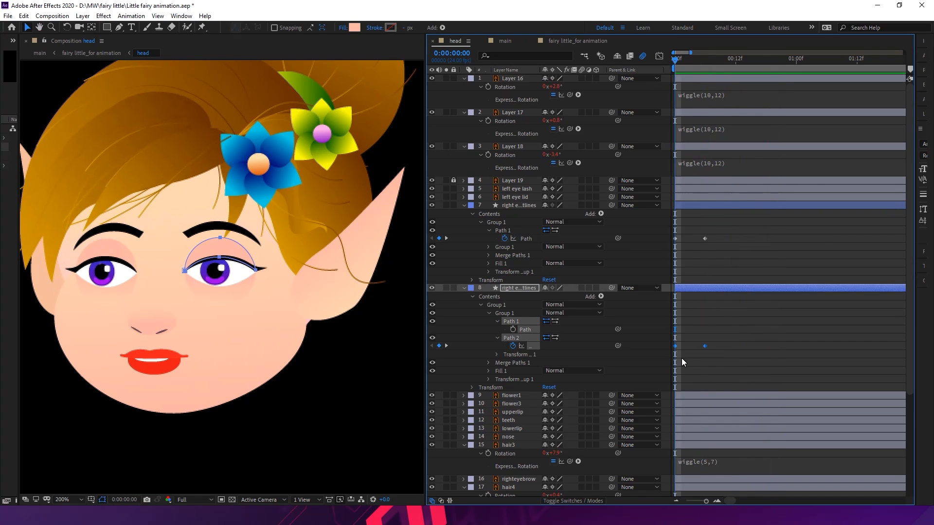
{"action": "left_click_drag", "start_coordinate": [722, 333], "coordinate": [668, 360]}
{"action": "key", "text": "F9"}
{"action": "left_click_drag", "start_coordinate": [742, 329], "coordinate": [666, 354]}
{"action": "left_click", "coordinate": [658, 56]}
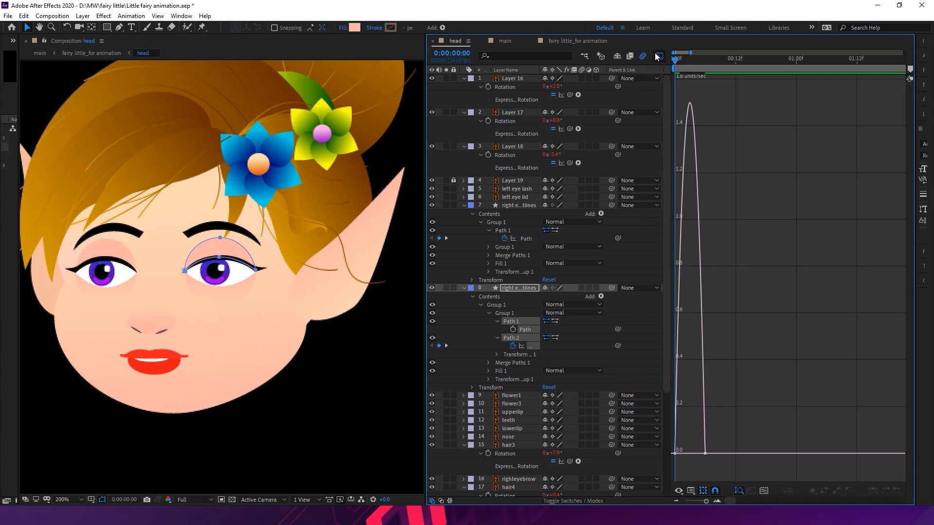
{"action": "left_click", "coordinate": [763, 491]}
{"action": "left_click_drag", "start_coordinate": [851, 432], "coordinate": [749, 453]}
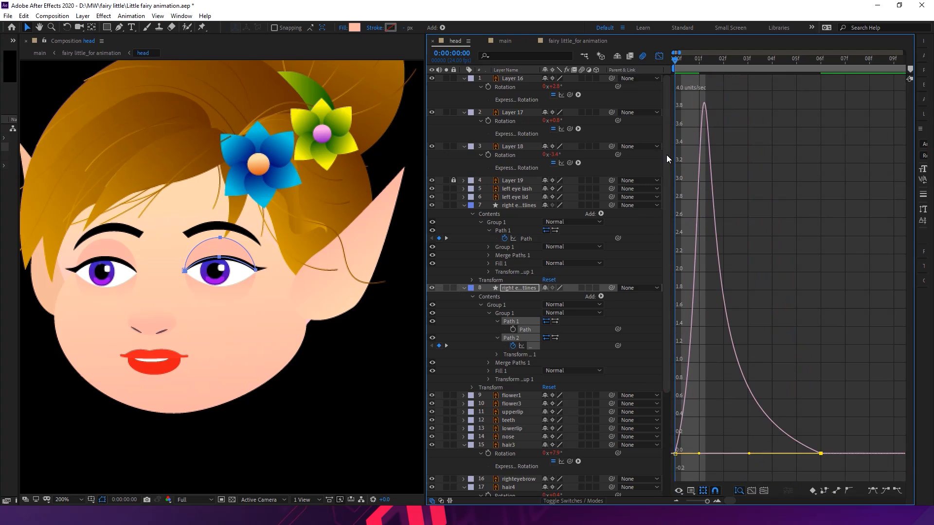
{"action": "left_click", "coordinate": [658, 57]}
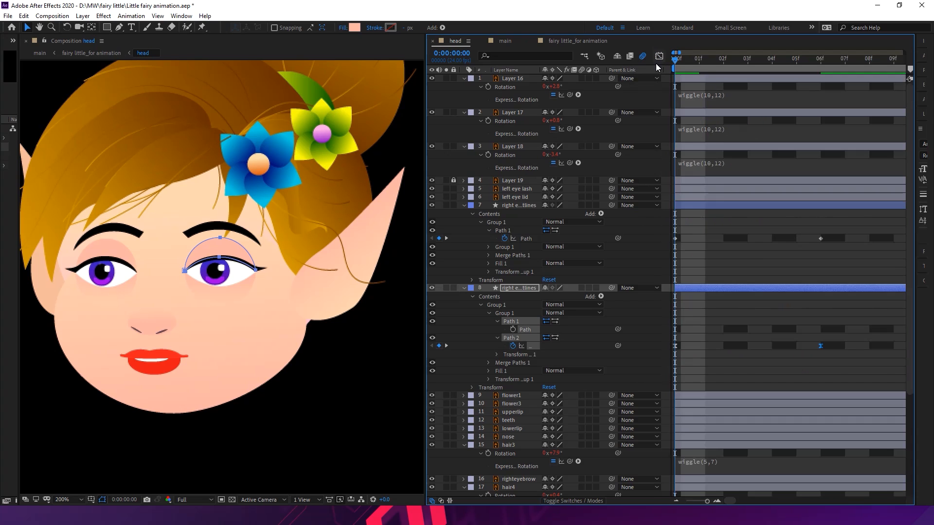
Preview the eased lid motion and add a Path 2 keyframe at frame 8 to hold the lid closed
{"action": "left_click", "coordinate": [677, 501]}
{"action": "left_click", "coordinate": [676, 501]}
{"action": "key", "text": "space"}
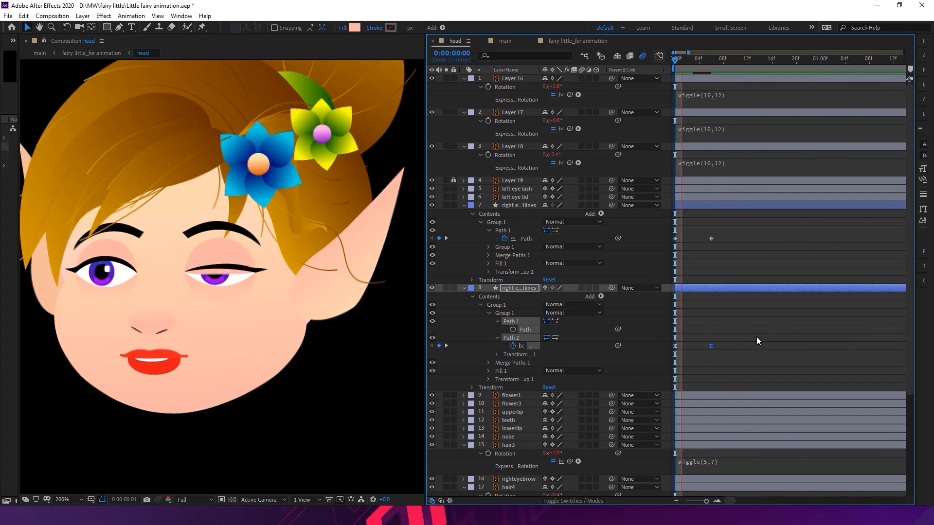
{"action": "mouse_move", "coordinate": [720, 61]}
{"action": "left_mouse_down"}
{"action": "mouse_move", "coordinate": [731, 63]}
{"action": "mouse_move", "coordinate": [708, 63]}
{"action": "mouse_move", "coordinate": [728, 73]}
{"action": "left_mouse_up"}
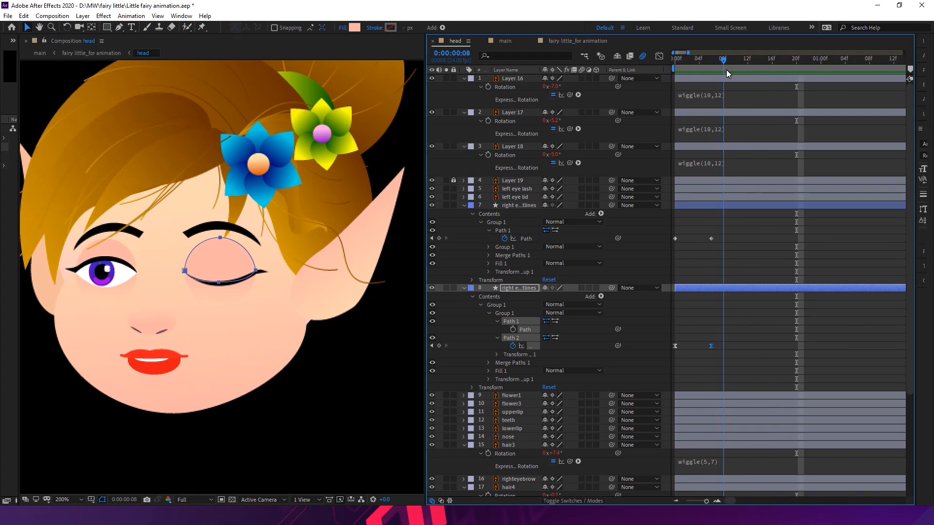
{"action": "left_click", "coordinate": [440, 346]}
{"action": "key", "text": "space"}
{"action": "key", "text": "space"}
{"action": "left_click_drag", "start_coordinate": [681, 344], "coordinate": [671, 352]}
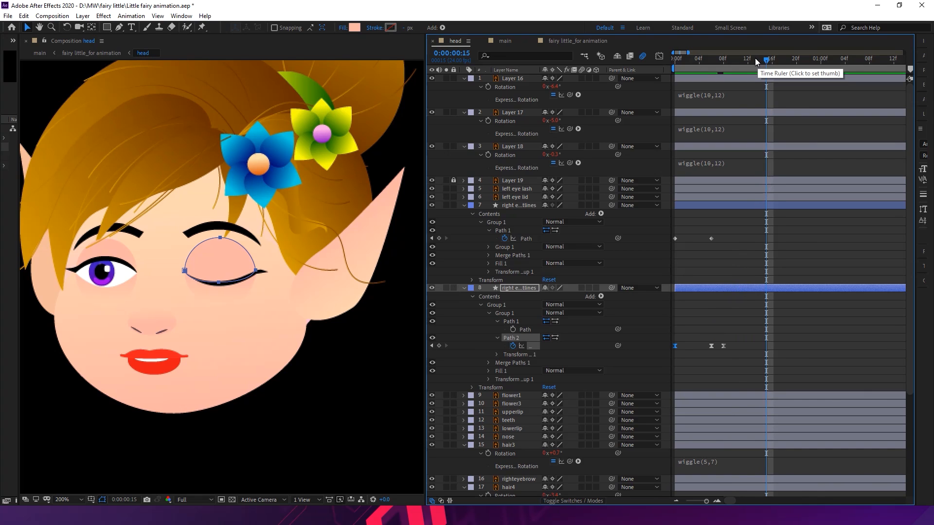
Apply Easy Ease to the right lash's two Path 1 keyframes and shape their speed curve with an early peak
{"action": "left_click_drag", "start_coordinate": [736, 238], "coordinate": [672, 242]}
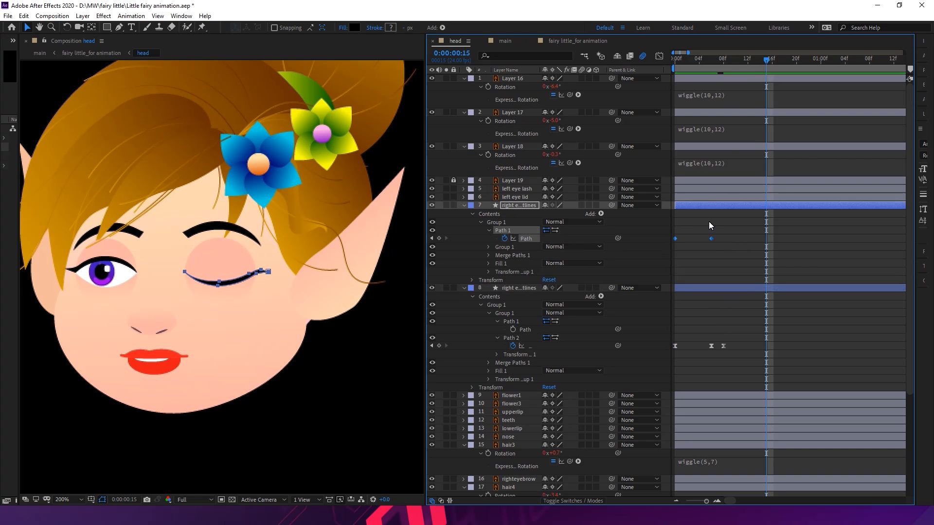
{"action": "left_click", "coordinate": [659, 55]}
{"action": "left_click", "coordinate": [767, 490]}
{"action": "left_click_drag", "start_coordinate": [808, 462], "coordinate": [754, 459]}
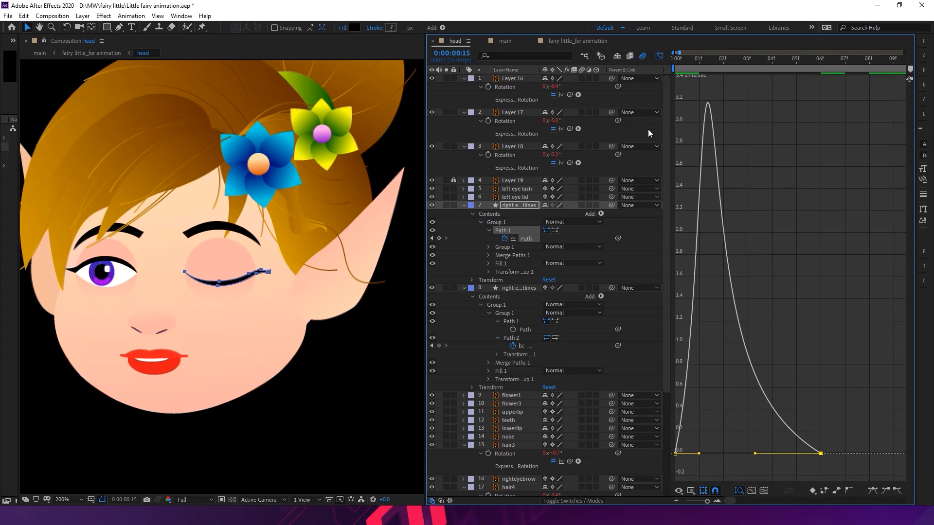
{"action": "left_click", "coordinate": [658, 56]}
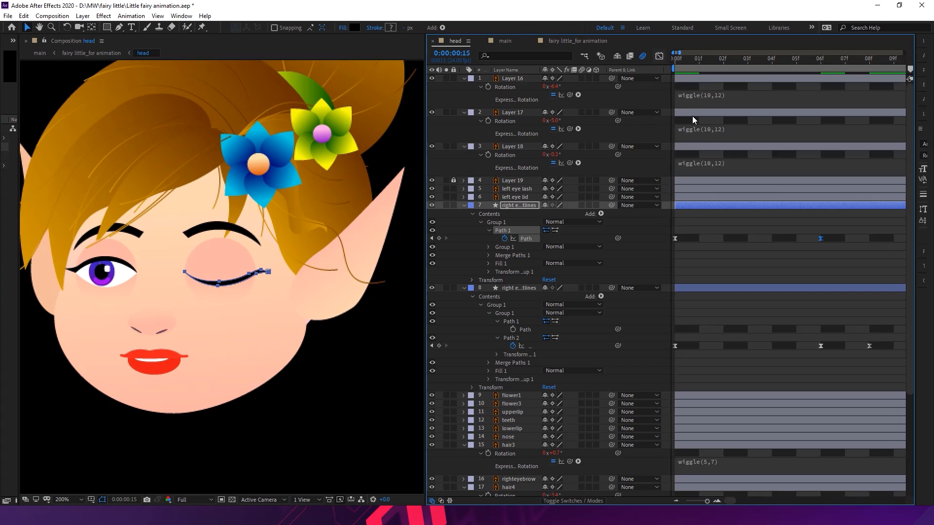
Preview the eased lash and lid, and add a lash Path 1 keyframe at frame 8 to hold the lash closed
{"action": "left_click", "coordinate": [678, 500]}
{"action": "left_click_drag", "start_coordinate": [698, 58], "coordinate": [658, 72]}
{"action": "key", "text": "space"}
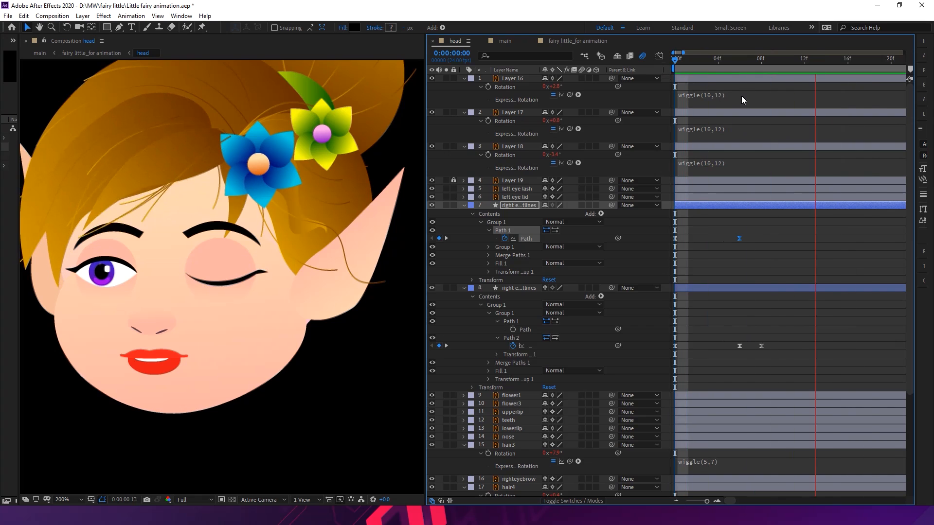
{"action": "left_click_drag", "start_coordinate": [735, 60], "coordinate": [760, 68]}
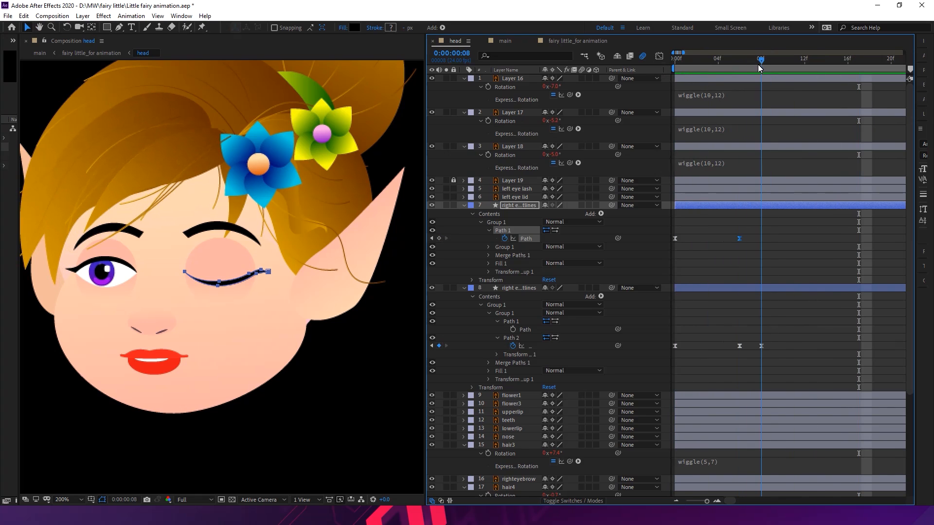
{"action": "left_click", "coordinate": [440, 239]}
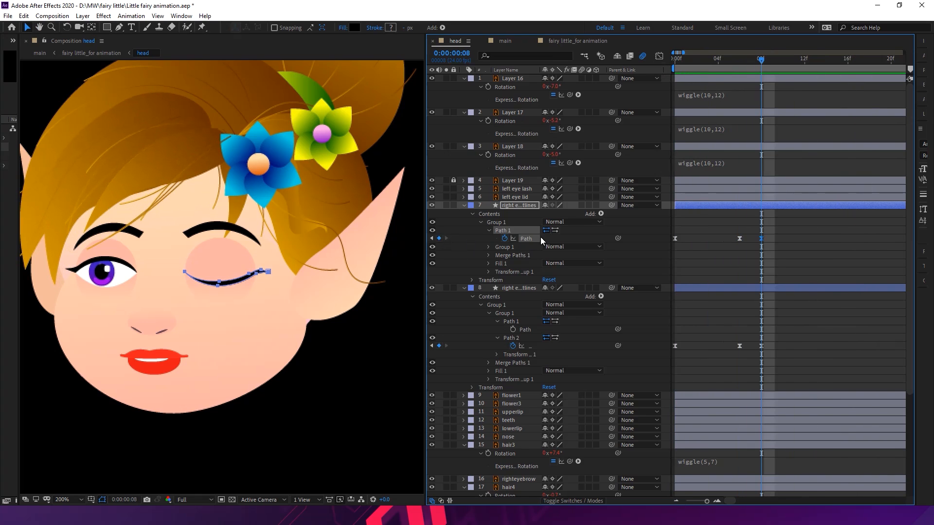
{"action": "left_click", "coordinate": [802, 231]}
{"action": "left_click", "coordinate": [674, 239]}
{"action": "left_click", "coordinate": [815, 237]}
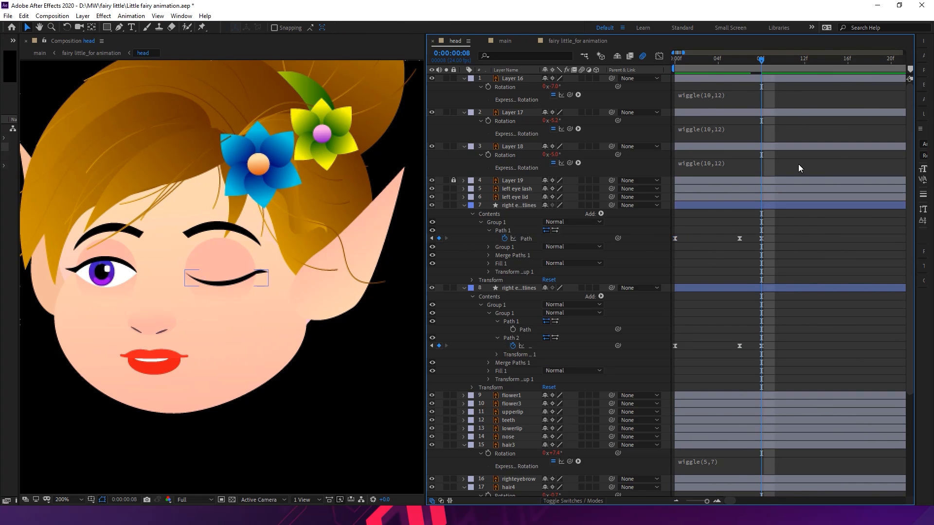
Copy the lash's first Path 1 keyframe and paste it at frame 12 to reopen the lash
{"action": "left_click", "coordinate": [464, 54]}
{"action": "left_click", "coordinate": [468, 57]}
{"action": "left_click_drag", "start_coordinate": [463, 58], "coordinate": [473, 63]}
{"action": "type", "text": "12"}
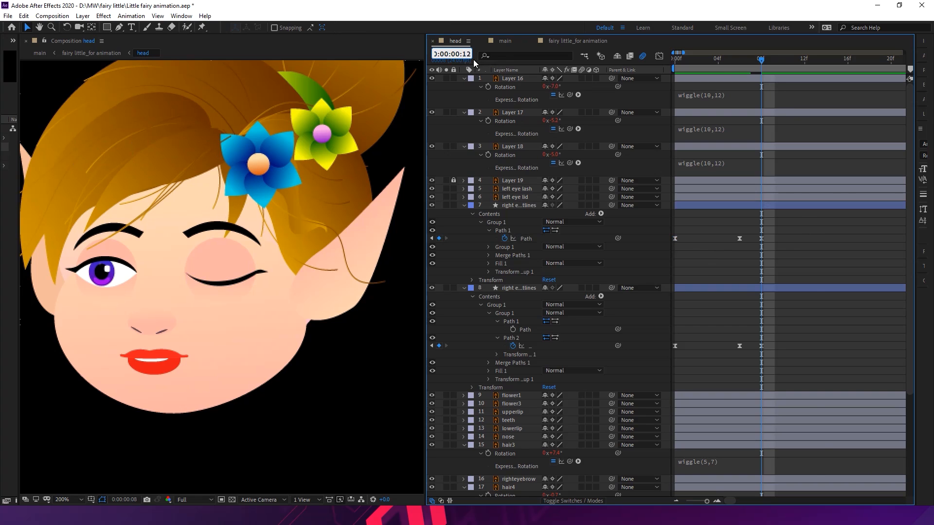
{"action": "key", "text": "Return"}
{"action": "left_click_drag", "start_coordinate": [684, 234], "coordinate": [673, 249]}
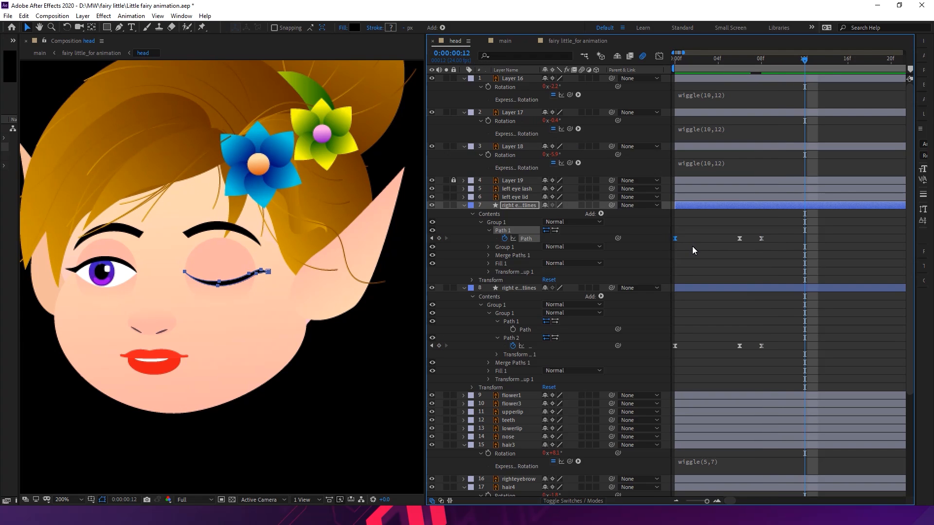
{"action": "key", "text": "ctrl+c"}
{"action": "key", "text": "ctrl+v"}
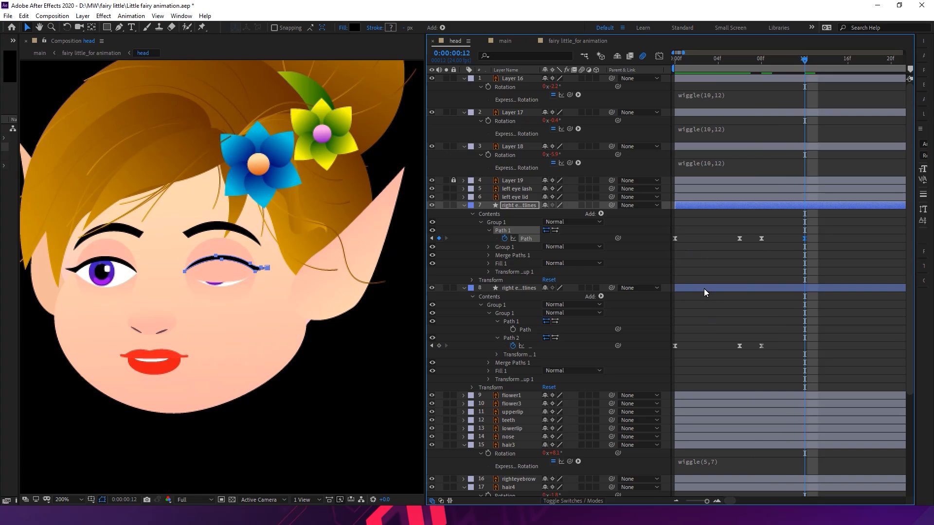
Copy the lid's first Path 2 keyframe, paste it at frame 12, and preview the full right-eye blink
{"action": "left_click", "coordinate": [704, 288]}
{"action": "left_click_drag", "start_coordinate": [694, 334], "coordinate": [672, 358]}
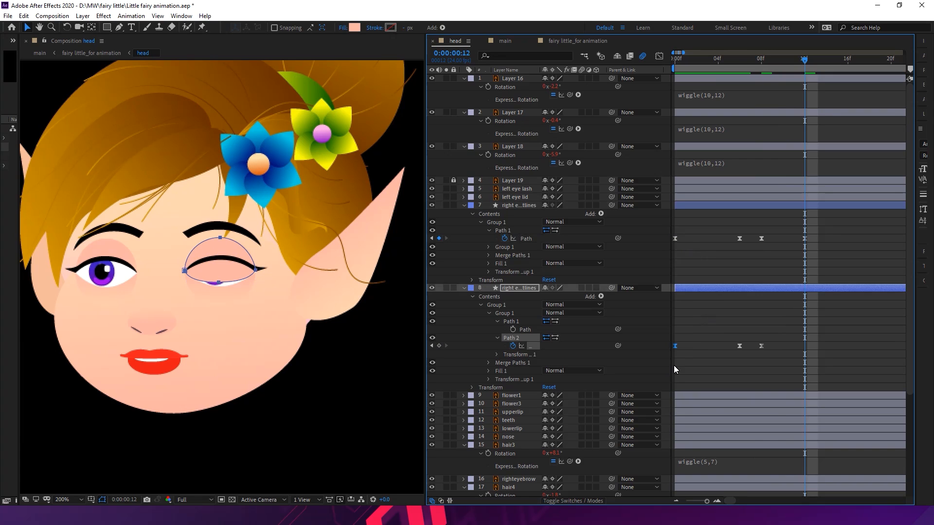
{"action": "key", "text": "ctrl+c"}
{"action": "key", "text": "ctrl+v"}
{"action": "key", "text": "space"}
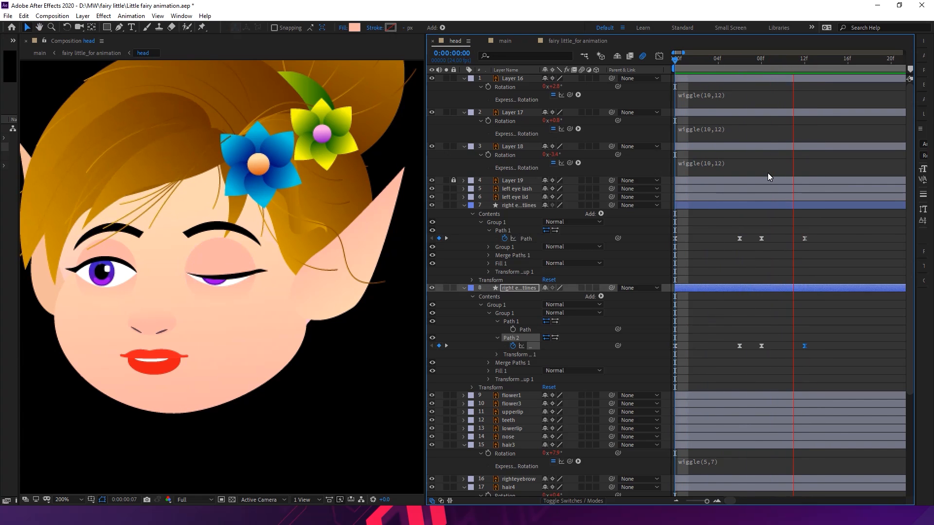
{"action": "left_click", "coordinate": [693, 66]}
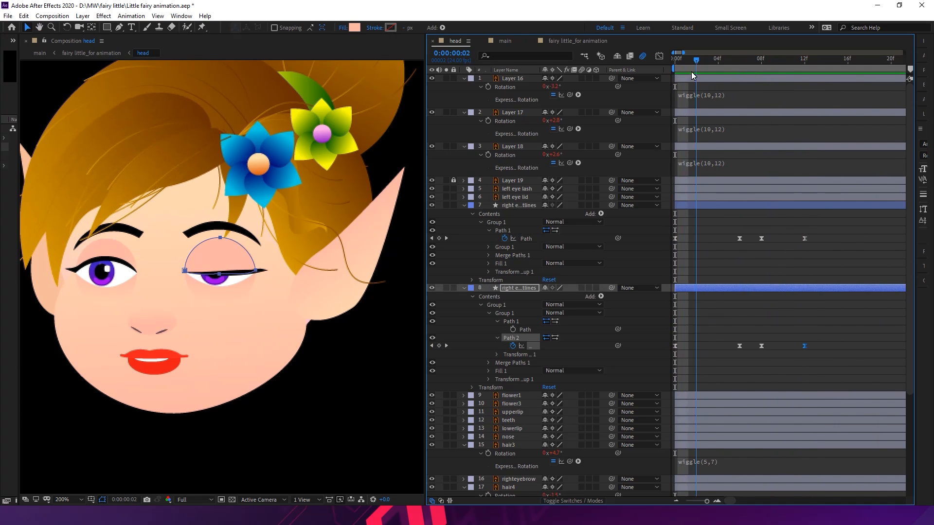
{"action": "left_click_drag", "start_coordinate": [706, 501], "coordinate": [701, 504]}
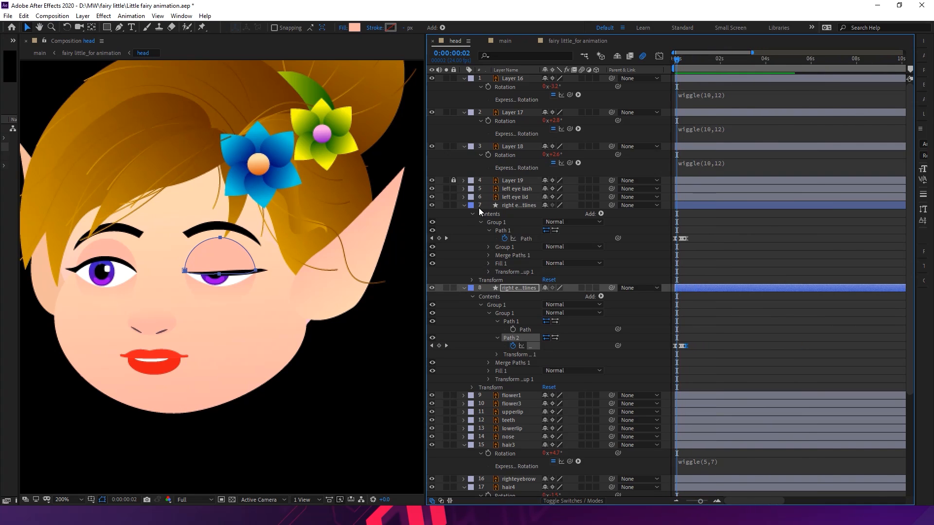
Collapse the right-eye lash and lid outline layers and select both of them
{"action": "left_click", "coordinate": [464, 204]}
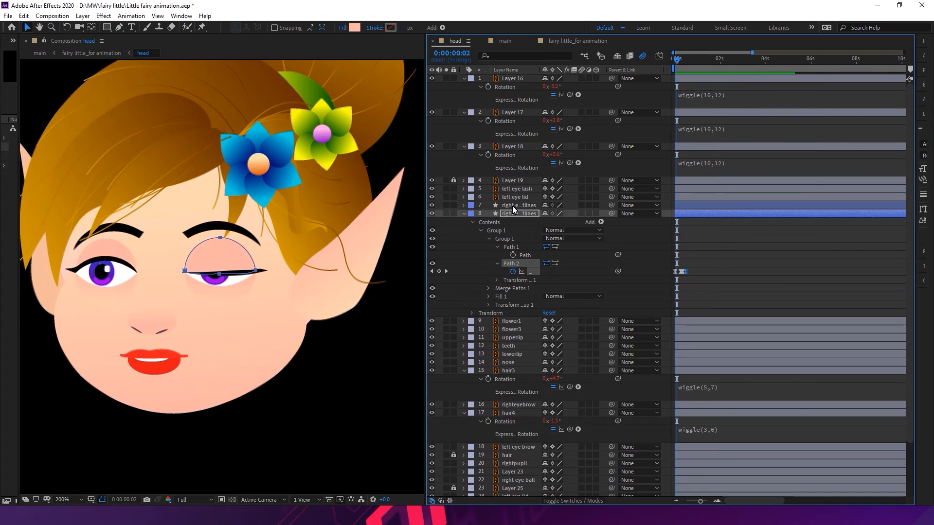
{"action": "left_click", "coordinate": [508, 205]}
{"action": "left_click", "coordinate": [464, 214]}
{"action": "left_click", "coordinate": [515, 213], "text": "ctrl"}
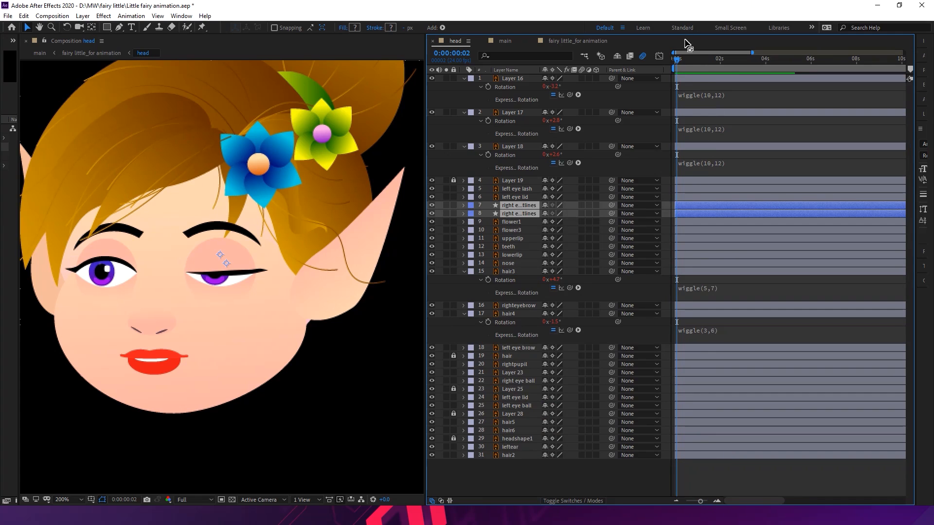
Preview the right-eye blink from the start of the head composition
{"action": "left_click_drag", "start_coordinate": [679, 57], "coordinate": [664, 61]}
{"action": "key", "text": "space"}
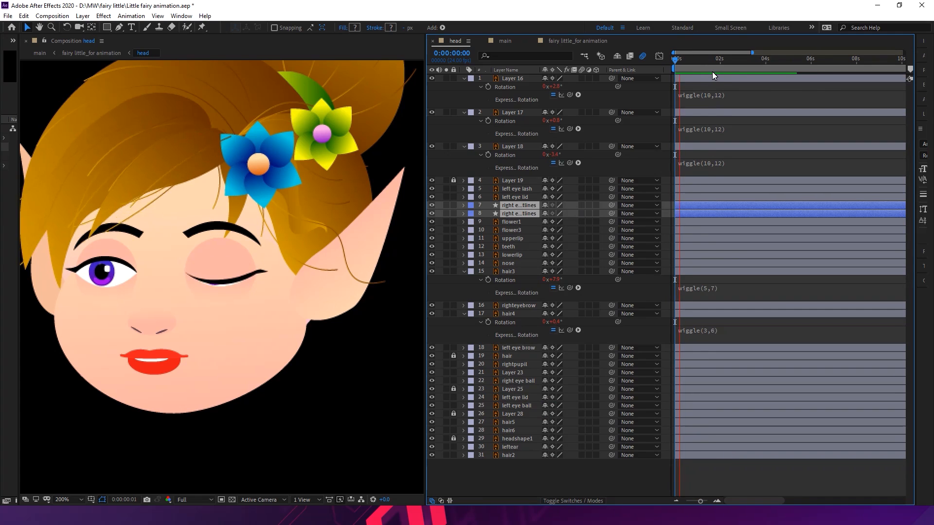
{"action": "key", "text": "space"}
{"action": "key", "text": "space"}
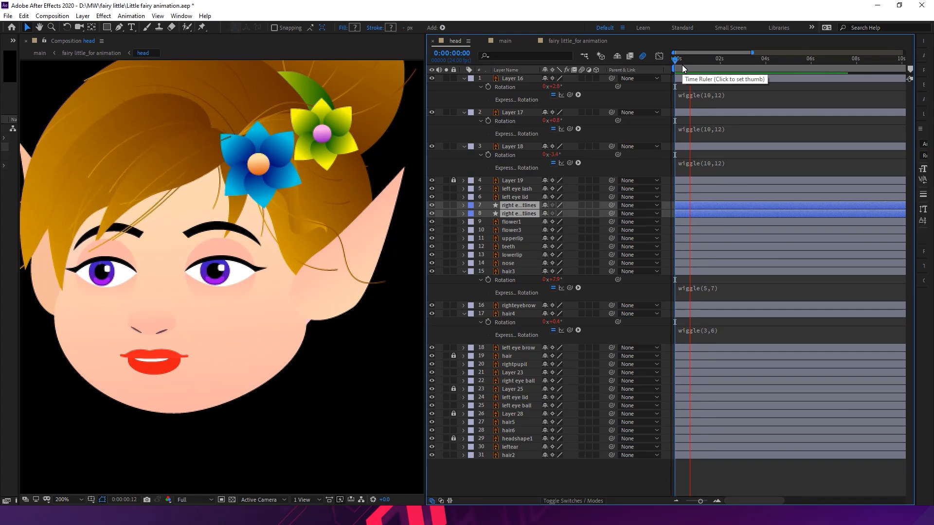
{"action": "key", "text": "space"}
Reveal the right lash and lid keyframes, copy each layer's blink keyframes and paste them at 0:00:05:08
{"action": "left_click_drag", "start_coordinate": [766, 80], "coordinate": [795, 77]}
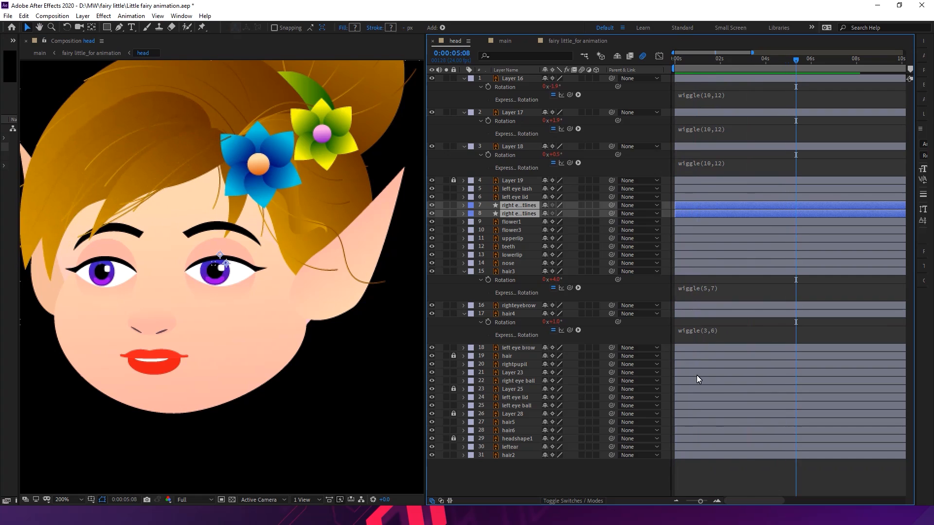
{"action": "left_click_drag", "start_coordinate": [700, 501], "coordinate": [693, 501]}
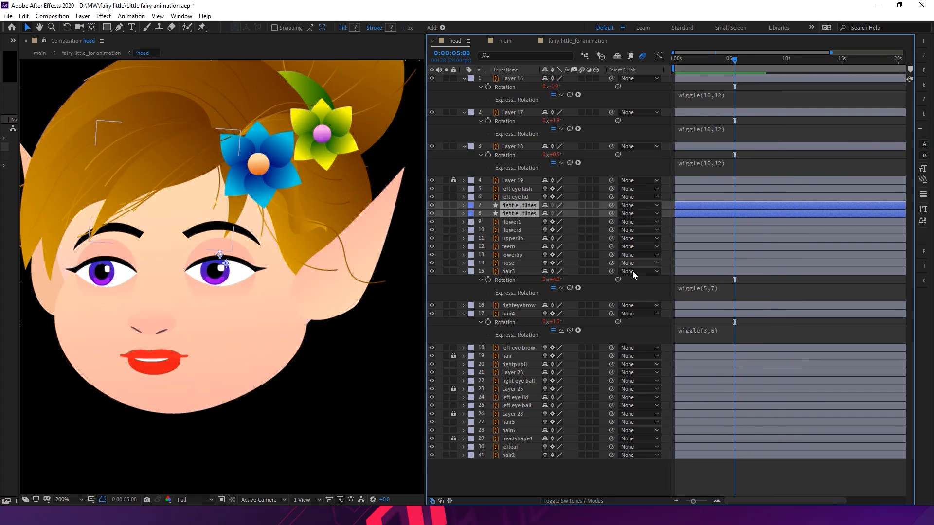
{"action": "key", "text": "u"}
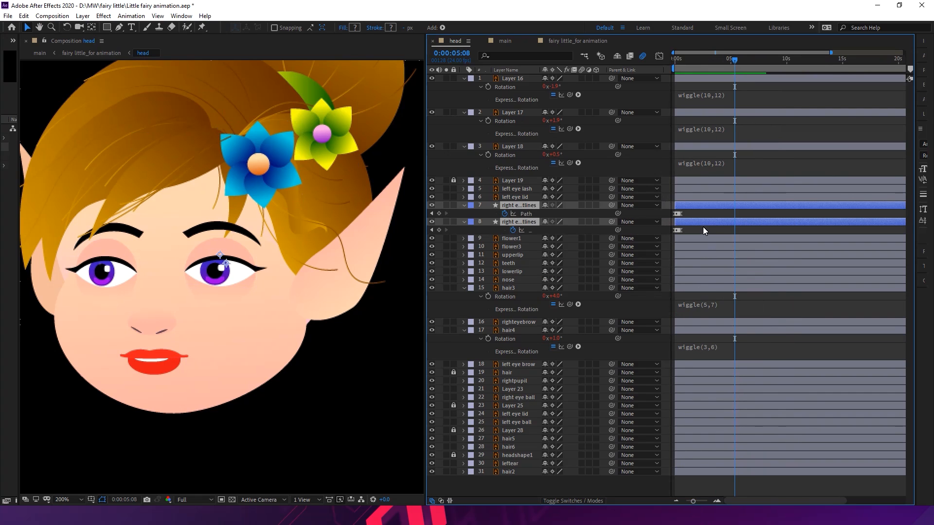
{"action": "left_click", "coordinate": [688, 214]}
{"action": "left_click", "coordinate": [678, 213]}
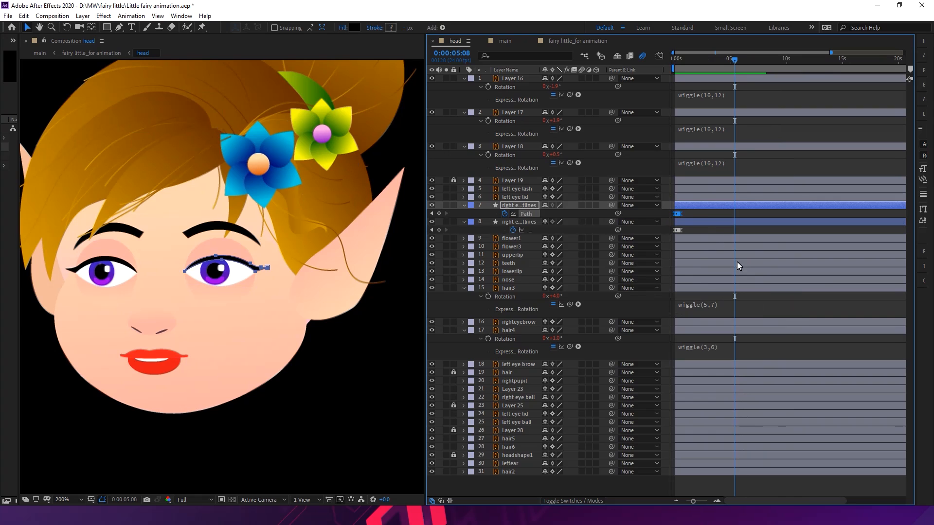
{"action": "key", "text": "ctrl+c"}
{"action": "key", "text": "ctrl+v"}
{"action": "left_click", "coordinate": [677, 230]}
{"action": "key", "text": "ctrl+c"}
{"action": "key", "text": "ctrl+v"}
Duplicate the two existing blinks' lash and lid path keyframes at 0:00:11:02
{"action": "left_click_drag", "start_coordinate": [760, 212], "coordinate": [678, 223]}
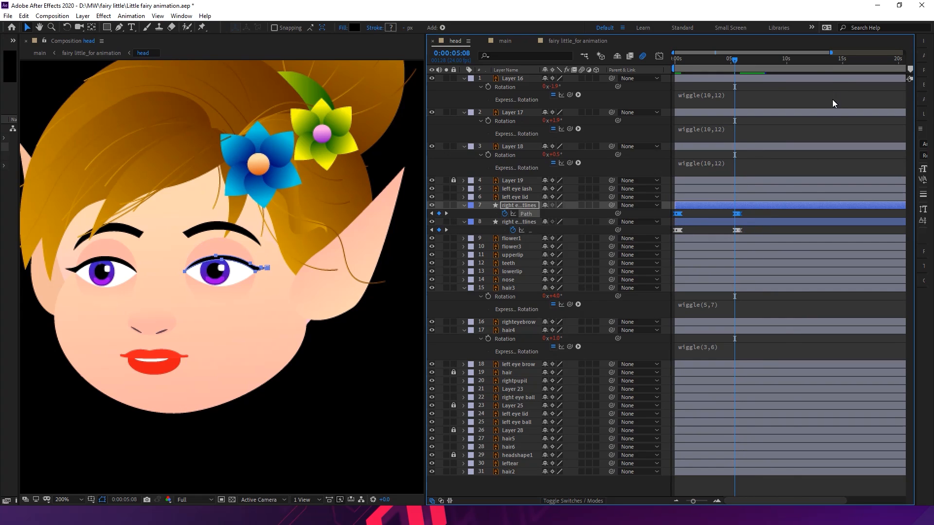
{"action": "left_click", "coordinate": [810, 60]}
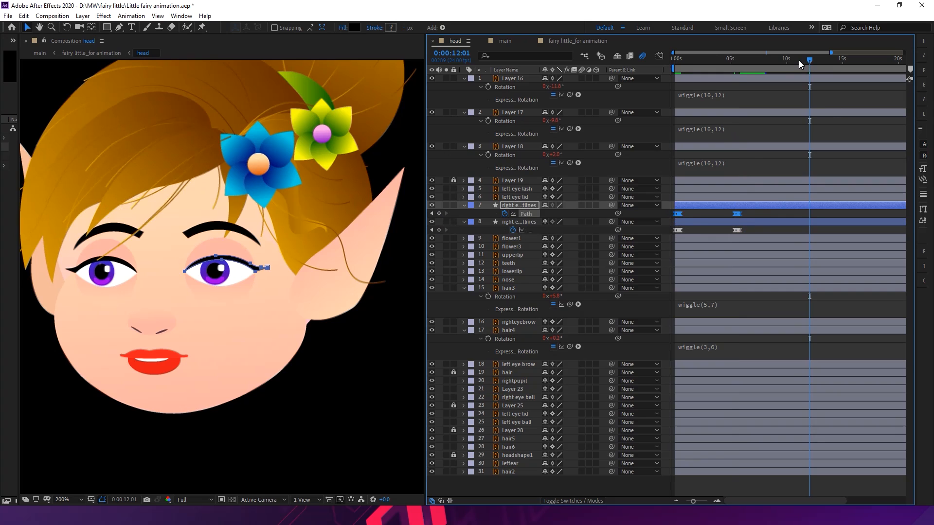
{"action": "left_click", "coordinate": [799, 60]}
{"action": "key", "text": "ctrl+v"}
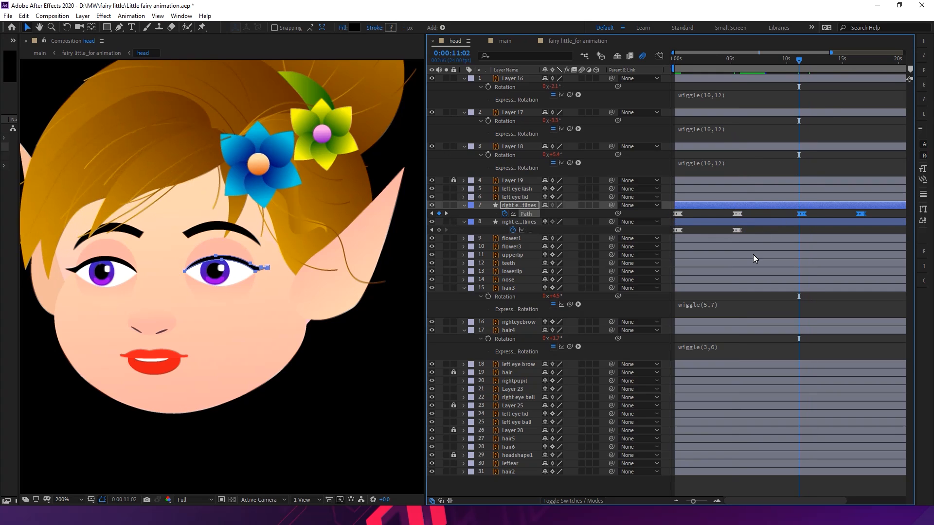
{"action": "left_click_drag", "start_coordinate": [751, 230], "coordinate": [667, 237]}
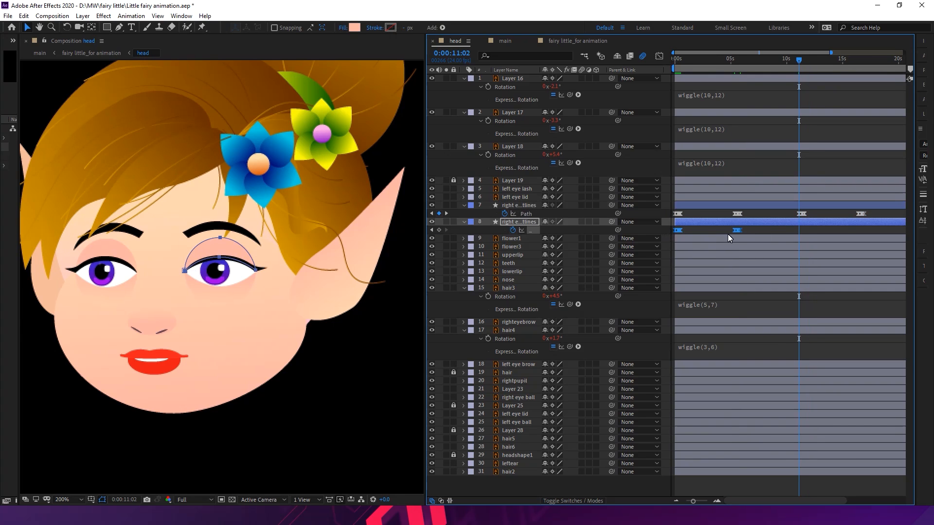
{"action": "key", "text": "ctrl+v"}
Show the full 30-second timeline and paste the lash and lid blink keyframes again at 0:00:21:11
{"action": "left_click_drag", "start_coordinate": [874, 211], "coordinate": [674, 221]}
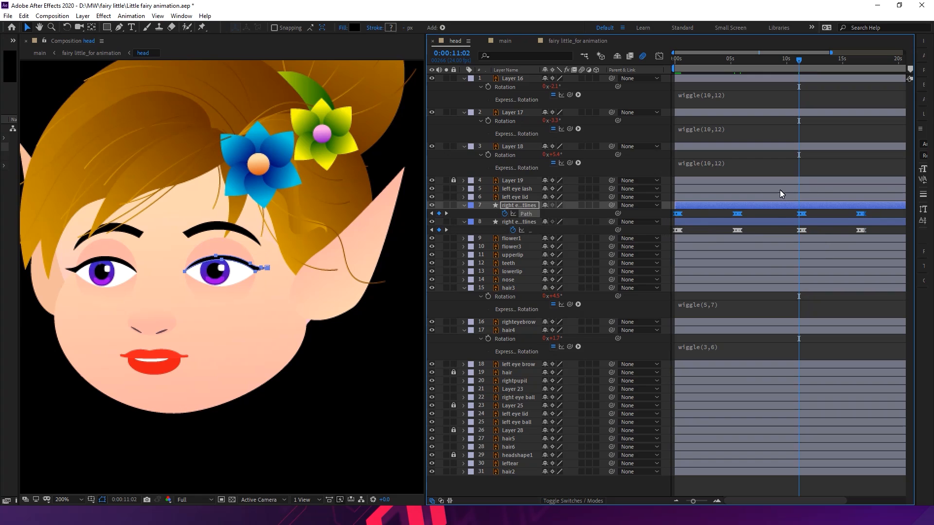
{"action": "left_click_drag", "start_coordinate": [691, 501], "coordinate": [686, 501]}
{"action": "left_click", "coordinate": [838, 61]}
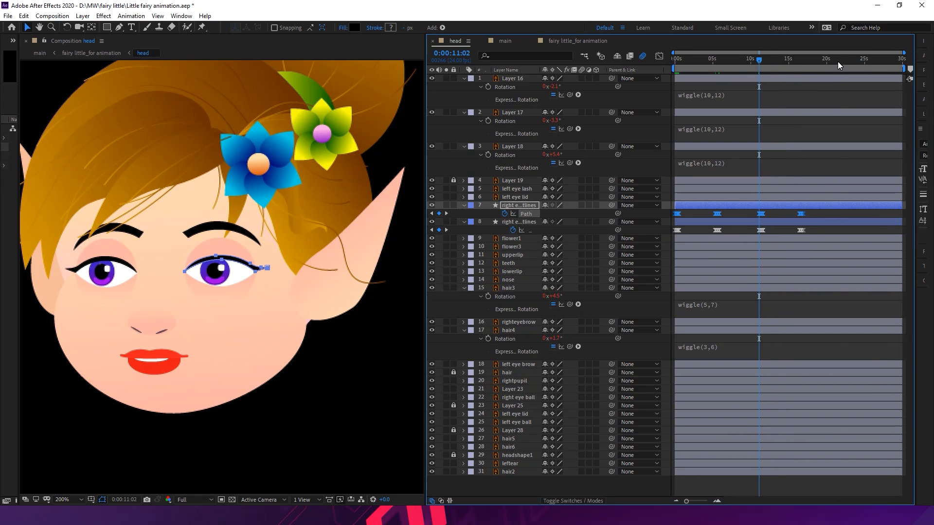
{"action": "key", "text": "ctrl+v"}
{"action": "left_click_drag", "start_coordinate": [819, 228], "coordinate": [677, 234]}
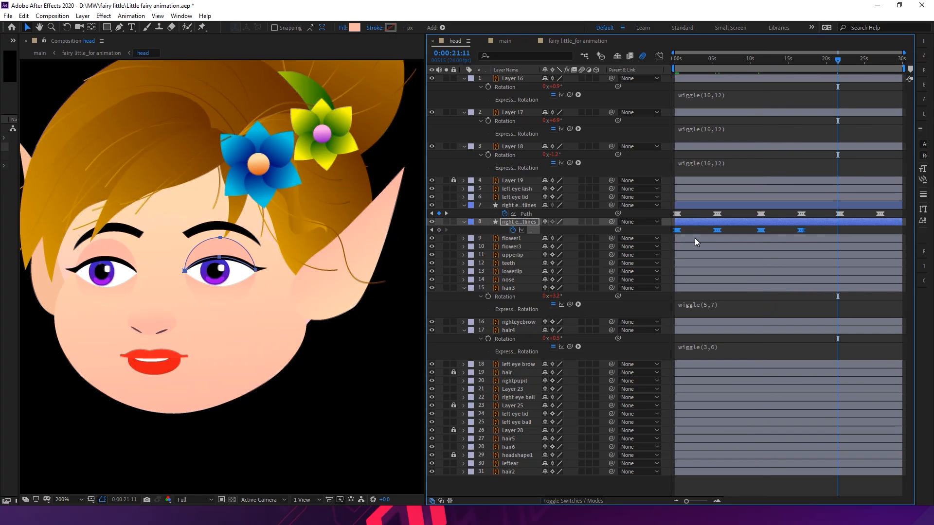
{"action": "key", "text": "ctrl+v"}
Preview the blinks from the start and delete all lash and lid keyframes from 0:00:11:02 onward
{"action": "key", "text": "Home"}
{"action": "key", "text": "space"}
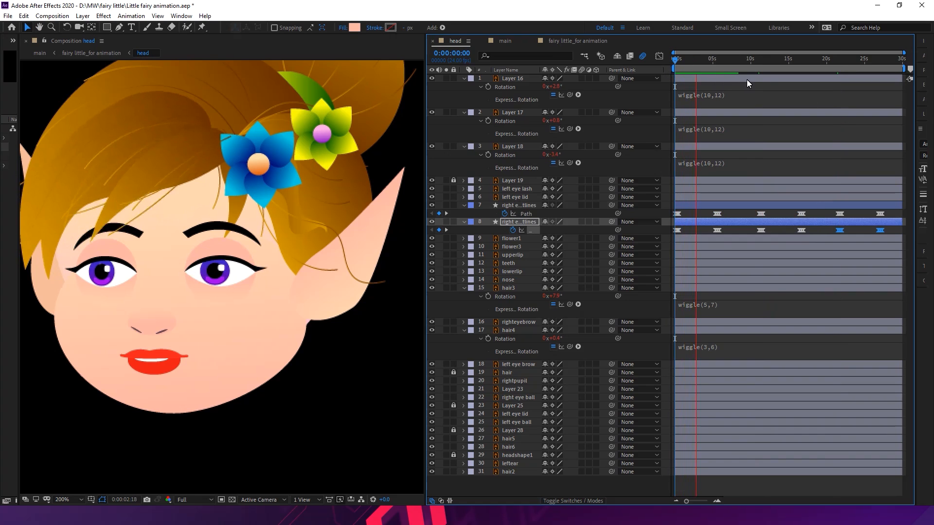
{"action": "key", "text": "space"}
{"action": "left_click_drag", "start_coordinate": [893, 211], "coordinate": [756, 230]}
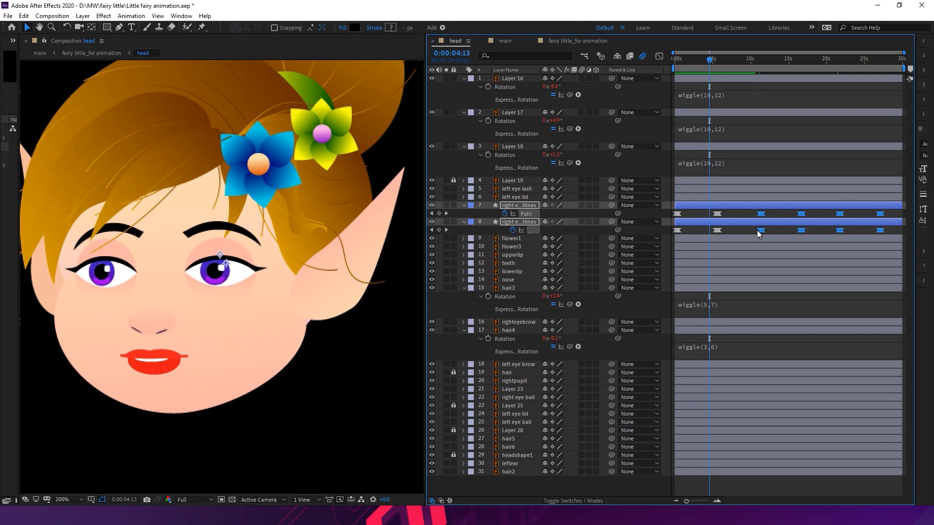
{"action": "key", "text": "Delete"}
Preview the blink spacing and move the second blink's lash and lid keyframes to start at 0:00:03:21
{"action": "left_click_drag", "start_coordinate": [720, 217], "coordinate": [720, 217]}
{"action": "left_click_drag", "start_coordinate": [685, 60], "coordinate": [667, 60]}
{"action": "key", "text": "space"}
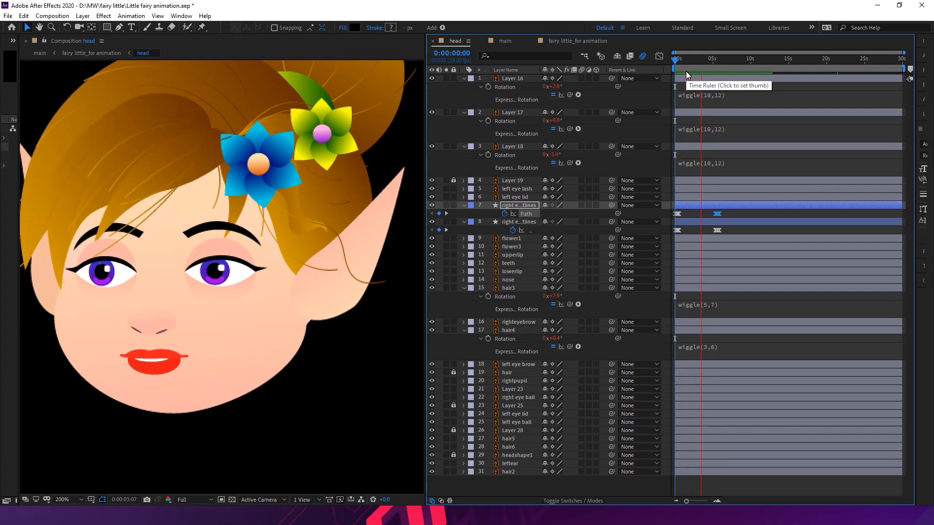
{"action": "key", "text": "space"}
{"action": "left_click_drag", "start_coordinate": [718, 214], "coordinate": [707, 214]}
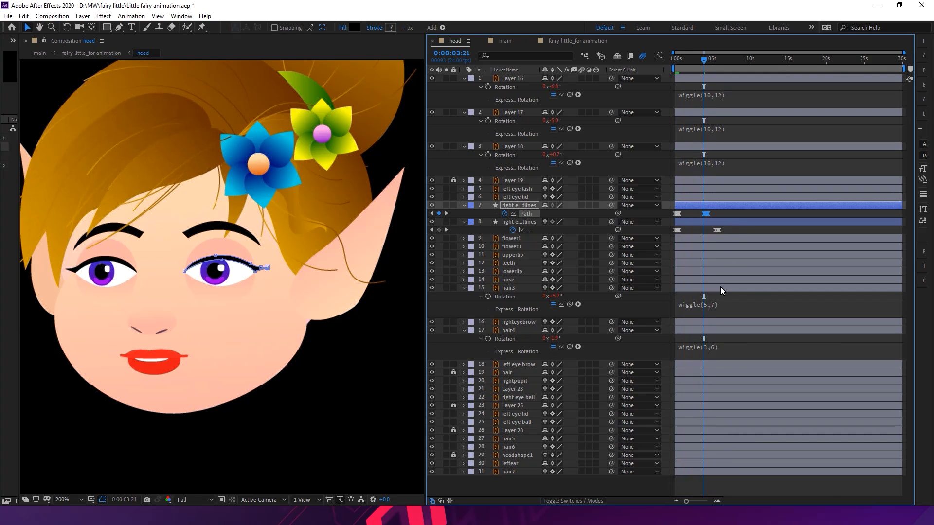
{"action": "left_click", "coordinate": [716, 499]}
{"action": "left_click_drag", "start_coordinate": [775, 229], "coordinate": [703, 233]}
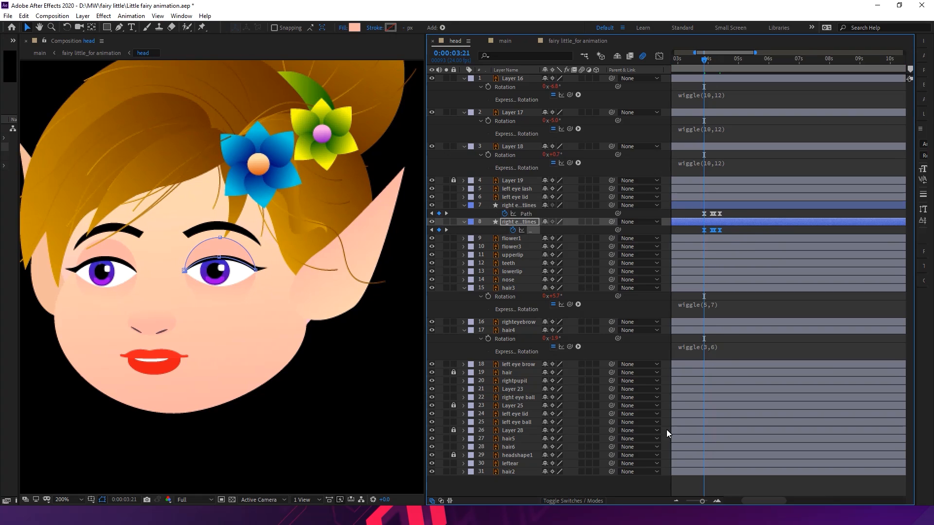
{"action": "left_click", "coordinate": [675, 501]}
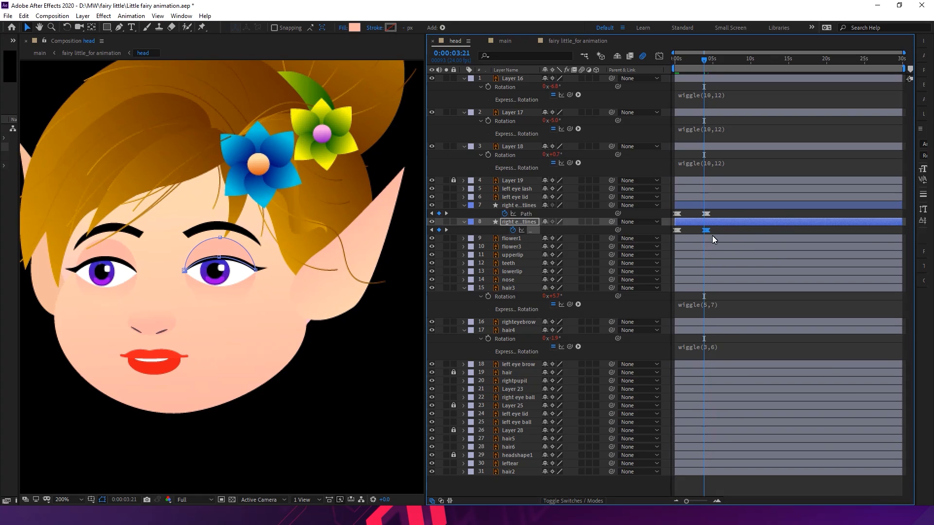
Copy the two blinks' lash and lid path keyframes and paste them at 0:00:07:11
{"action": "left_click_drag", "start_coordinate": [719, 212], "coordinate": [676, 221]}
{"action": "key", "text": "space"}
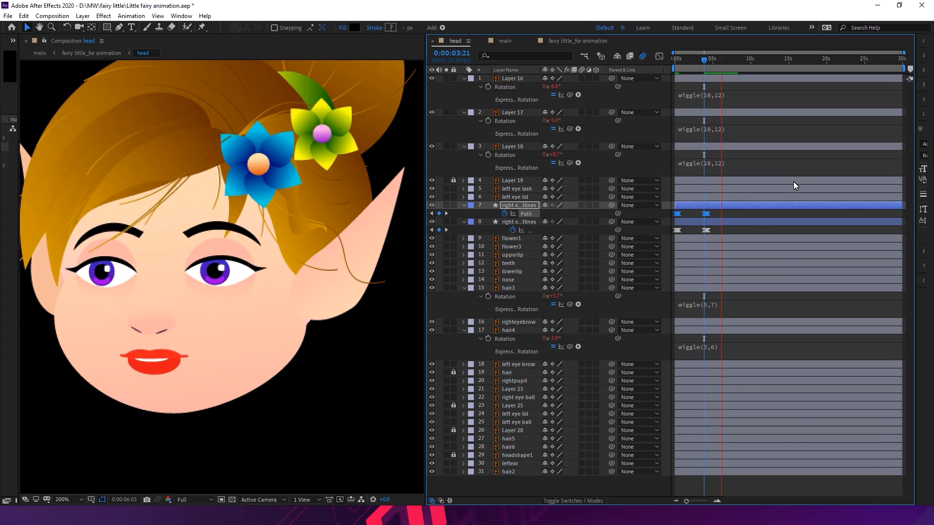
{"action": "key", "text": "space"}
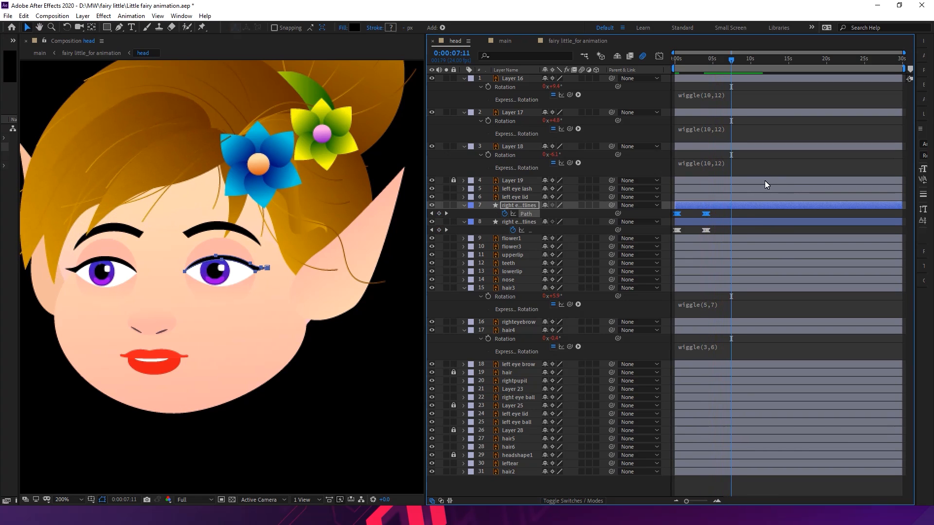
{"action": "key", "text": "ctrl+v"}
{"action": "left_click_drag", "start_coordinate": [720, 228], "coordinate": [671, 234]}
{"action": "key", "text": "ctrl+v"}
Paste the two-blink lid keyframes at 0:00:15:00 and duplicate the lash's last two blinks at the same time
{"action": "key", "text": "space"}
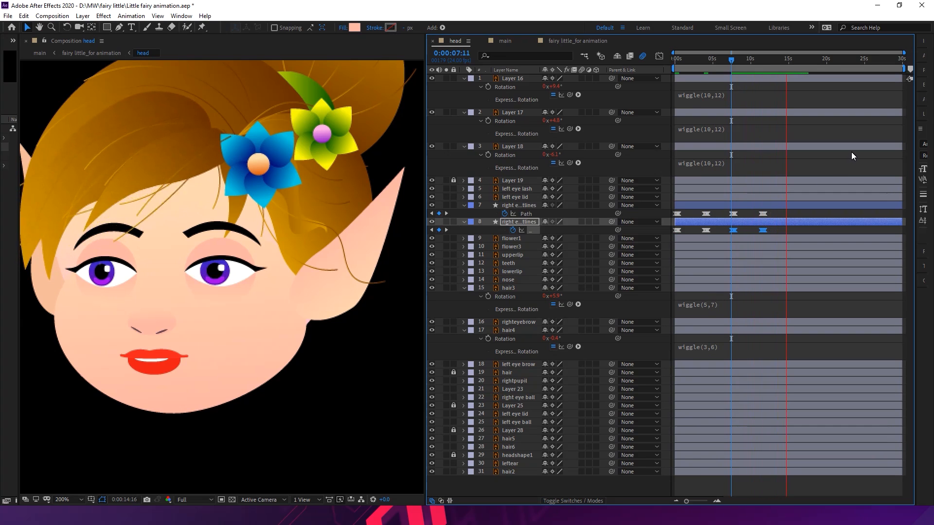
{"action": "key", "text": "space"}
{"action": "key", "text": "ctrl+v"}
{"action": "left_click_drag", "start_coordinate": [779, 211], "coordinate": [725, 218]}
{"action": "key", "text": "ctrl+c"}
{"action": "key", "text": "ctrl+v"}
Copy all of the lash and lid blink keyframes and paste them at 0:00:22:20
{"action": "left_click_drag", "start_coordinate": [836, 211], "coordinate": [675, 222]}
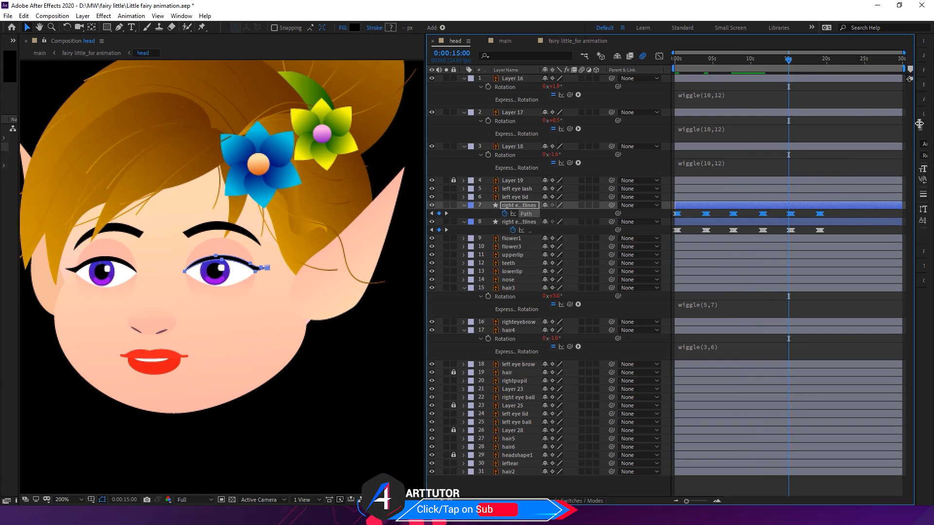
{"action": "left_click", "coordinate": [851, 59]}
{"action": "left_click_drag", "start_coordinate": [851, 59], "coordinate": [848, 61]}
{"action": "key", "text": "ctrl+c"}
{"action": "key", "text": "ctrl+v"}
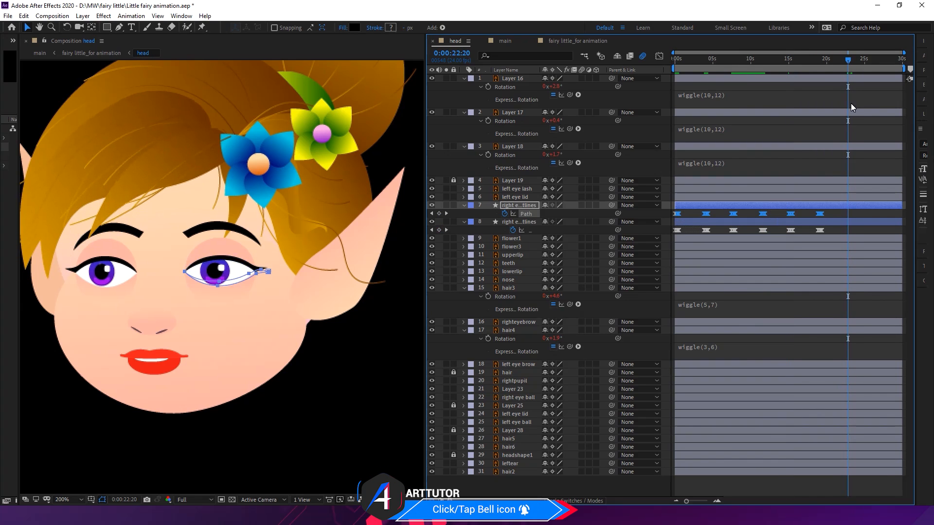
{"action": "left_click_drag", "start_coordinate": [836, 232], "coordinate": [659, 231]}
{"action": "left_click_drag", "start_coordinate": [836, 235], "coordinate": [671, 236]}
{"action": "key", "text": "ctrl+c"}
{"action": "key", "text": "ctrl+v"}
Preview the repeated right-eye blinks from the start of the composition
{"action": "left_click_drag", "start_coordinate": [706, 65], "coordinate": [663, 66]}
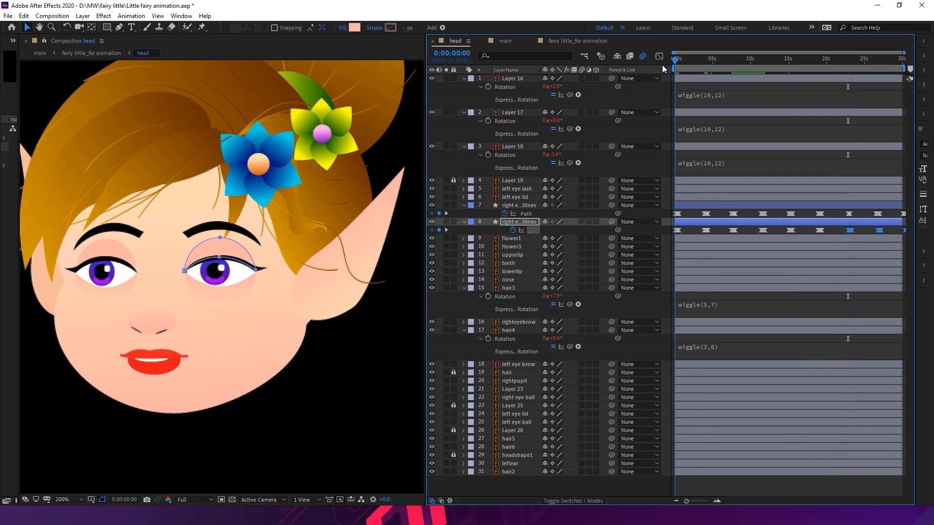
{"action": "key", "text": "space"}
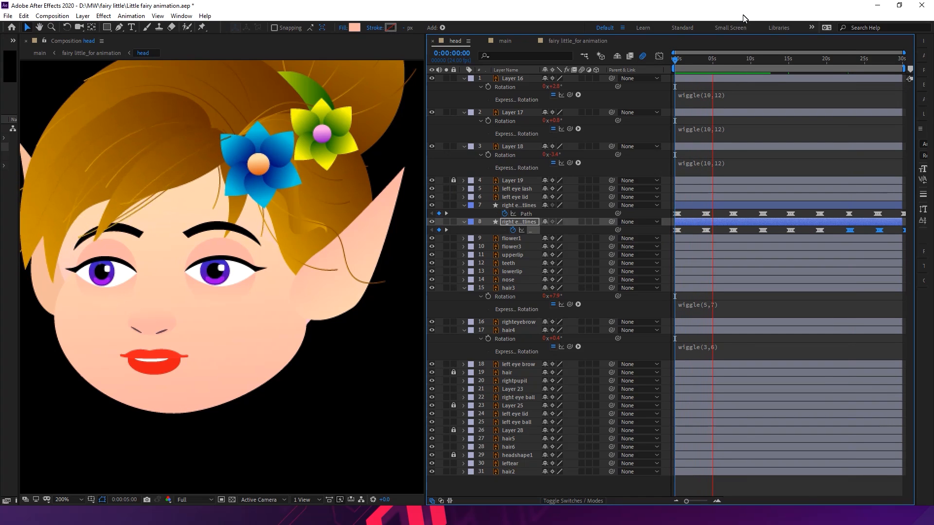
{"action": "key", "text": "space"}
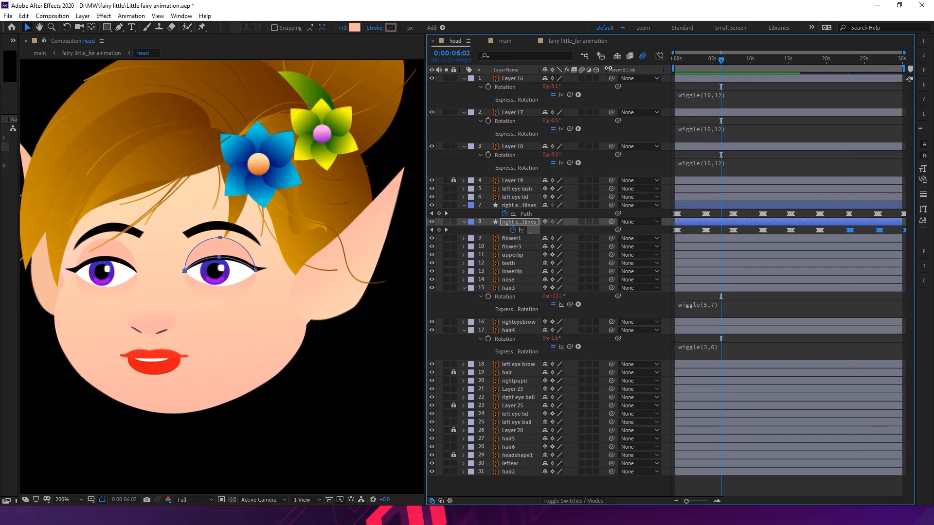
{"action": "left_click", "coordinate": [67, 28]}
{"action": "left_click", "coordinate": [194, 229]}
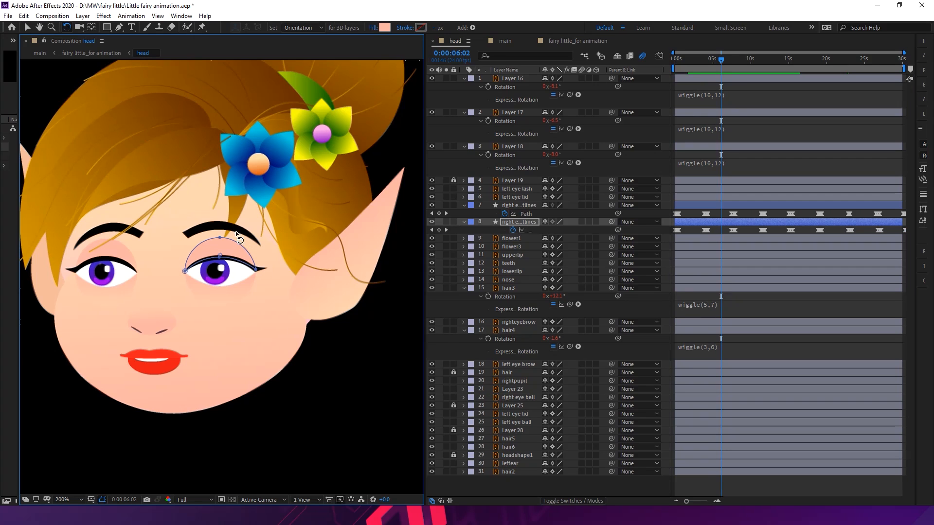
{"action": "key", "text": "v"}
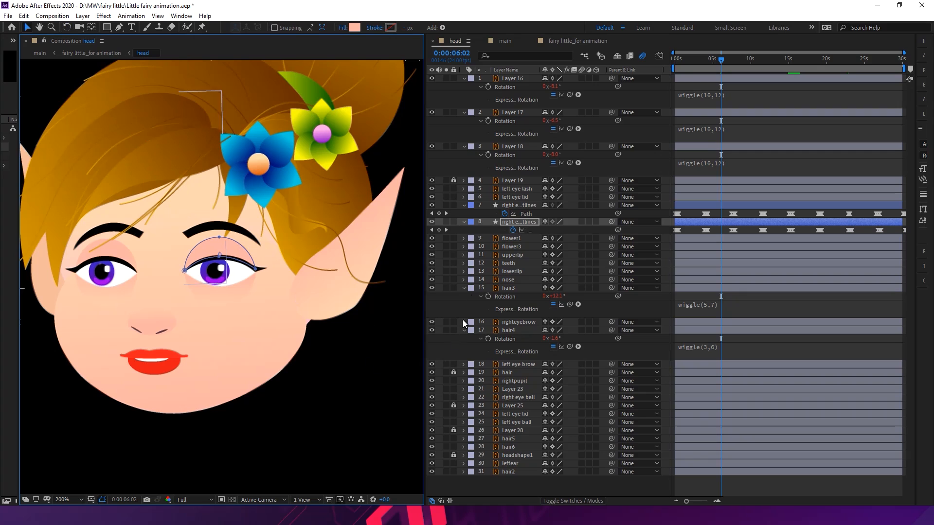
Collapse the keyframe rows of the right lash and lid layers and select both layers together
{"action": "left_click", "coordinate": [463, 205]}
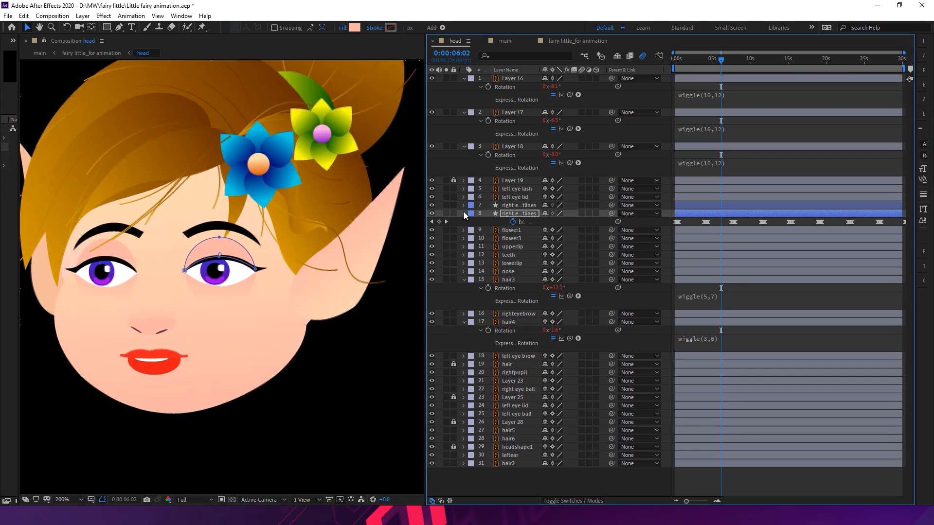
{"action": "left_click", "coordinate": [464, 213]}
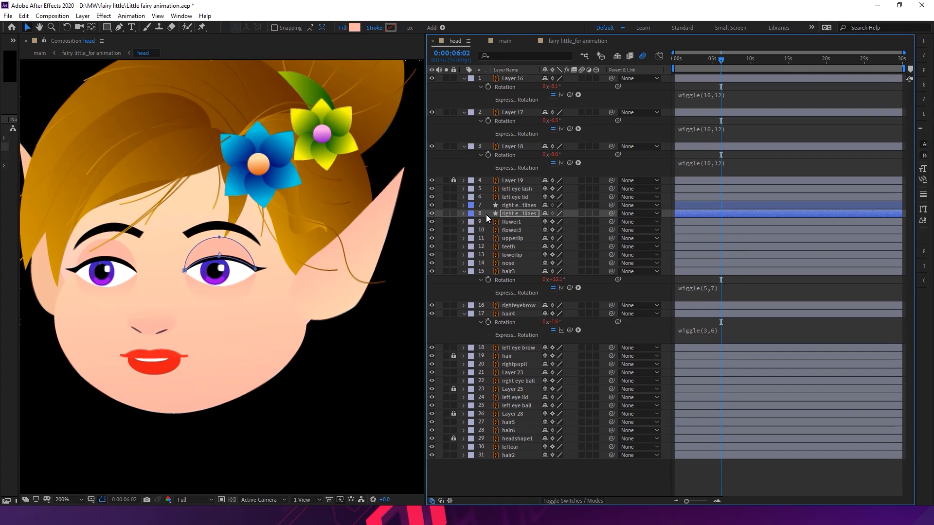
{"action": "left_click", "coordinate": [517, 206], "text": "shift"}
{"action": "left_click", "coordinate": [521, 203], "text": "shift"}
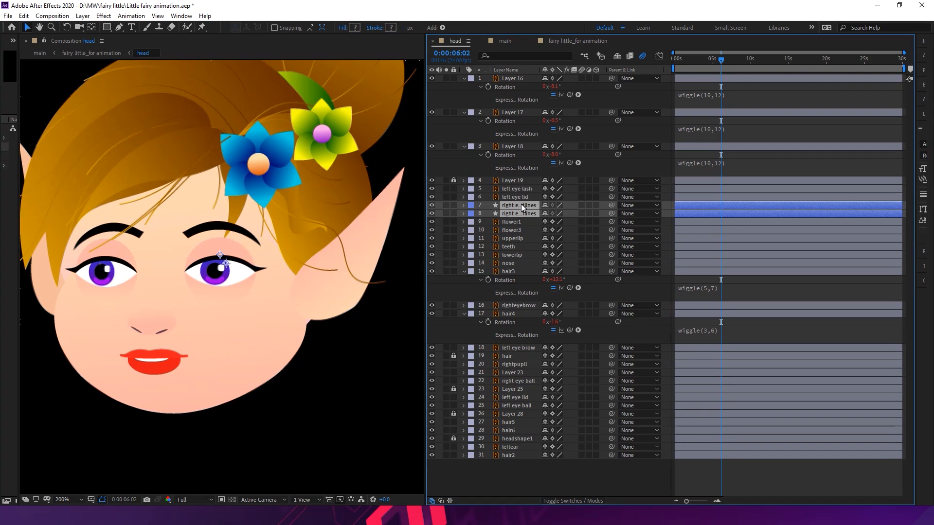
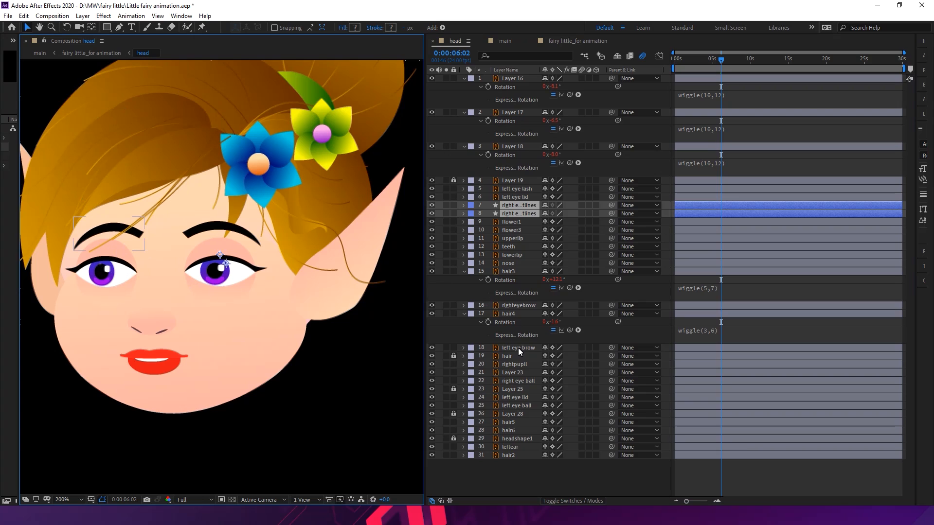
{"action": "left_click", "coordinate": [527, 399]}
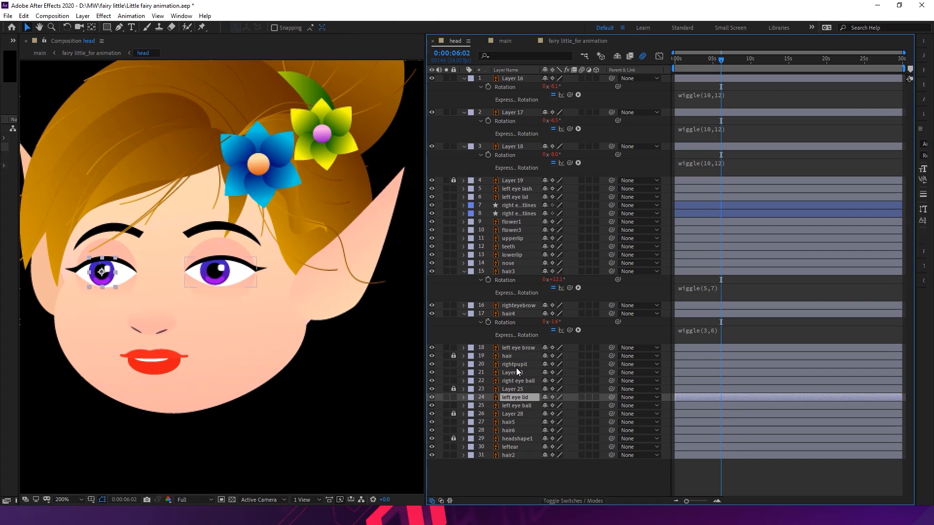
{"action": "left_click", "coordinate": [518, 349], "text": "ctrl"}
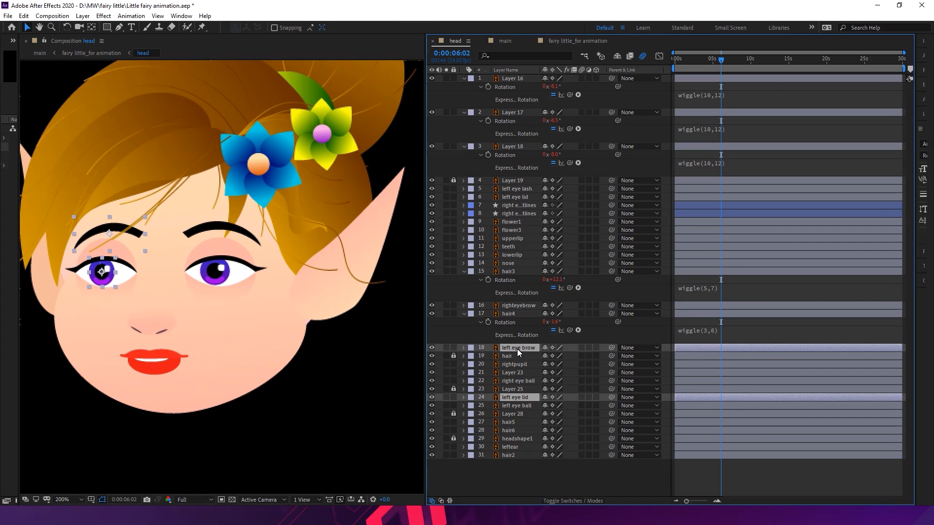
{"action": "key", "text": "Delete"}
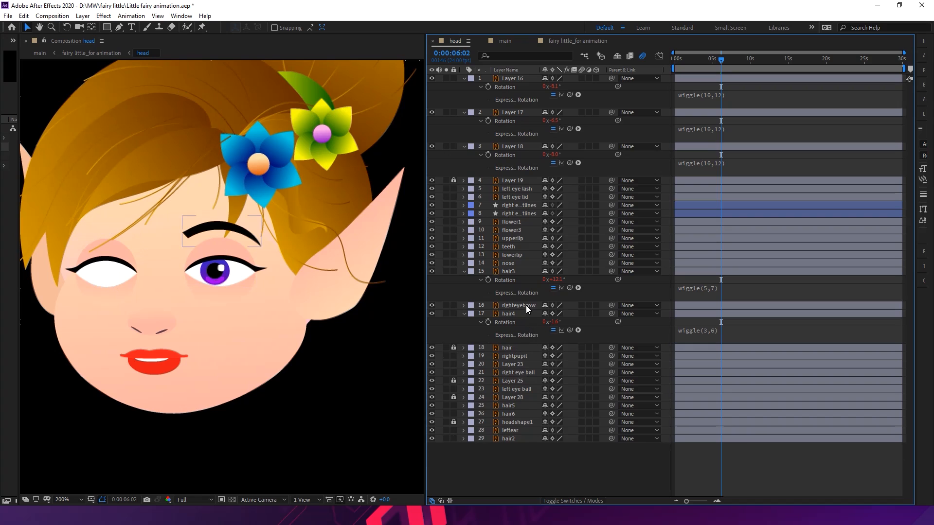
{"action": "key", "text": "ctrl+z"}
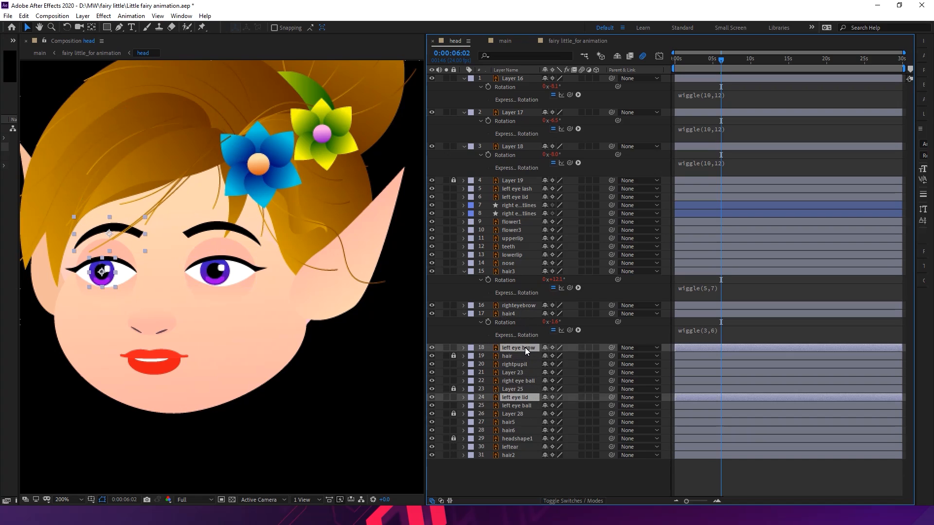
Toggle the visibility of the left eye brow layer to check which part of the face it holds
{"action": "left_click", "coordinate": [432, 347]}
{"action": "left_click", "coordinate": [432, 347]}
{"action": "left_click", "coordinate": [542, 483]}
{"action": "left_click", "coordinate": [521, 347]}
{"action": "left_click", "coordinate": [432, 347]}
{"action": "left_click", "coordinate": [432, 347]}
{"action": "left_click", "coordinate": [431, 347]}
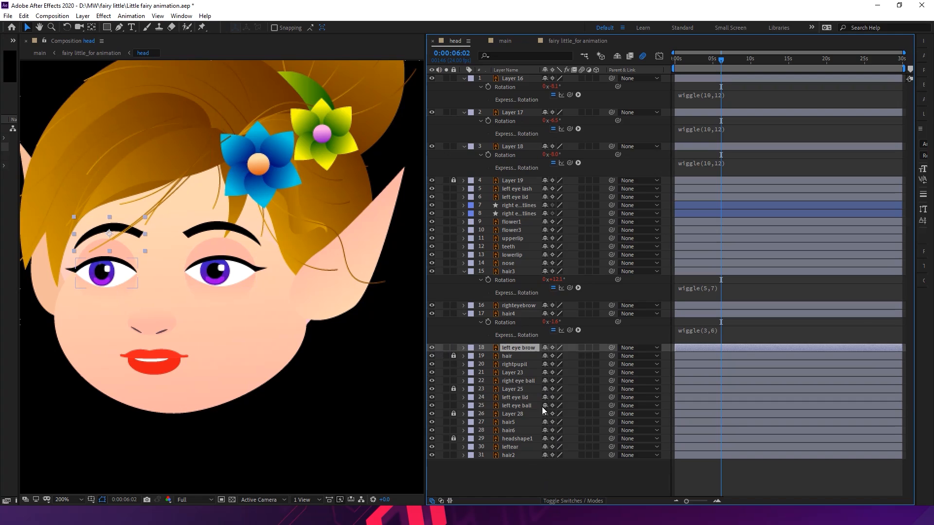
Toggle layer 24 "left eye lid" and the left eye ball off and on to identify their artwork, and reselect layer 24
{"action": "left_click", "coordinate": [529, 399]}
{"action": "left_click", "coordinate": [432, 398]}
{"action": "left_click", "coordinate": [432, 397]}
{"action": "left_click", "coordinate": [433, 397]}
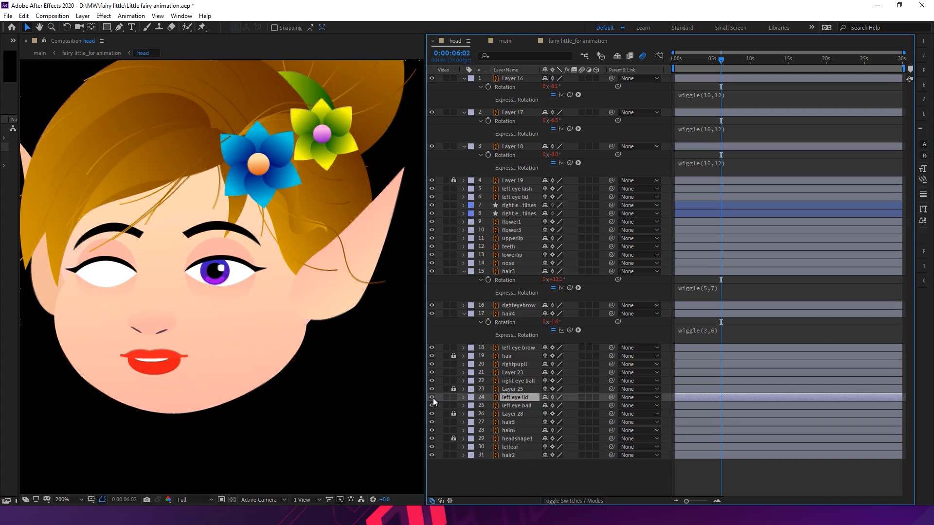
{"action": "left_click", "coordinate": [507, 406]}
{"action": "left_click", "coordinate": [432, 405]}
{"action": "left_click", "coordinate": [432, 405]}
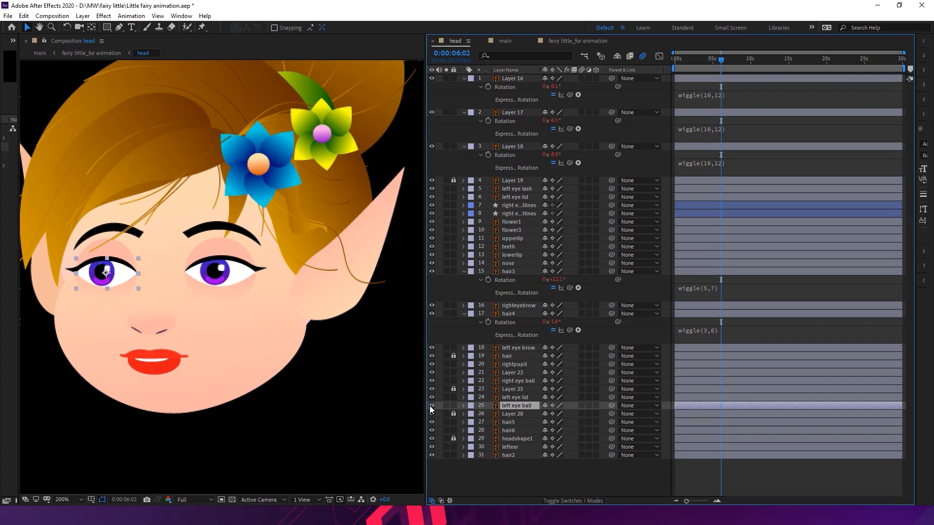
{"action": "left_click", "coordinate": [514, 397]}
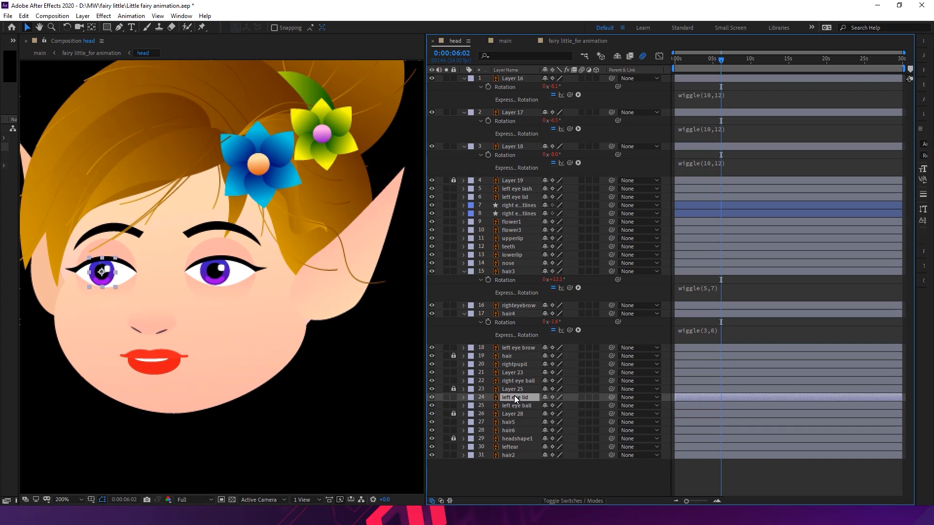
Check what layer 24 shows by toggling its visibility, and rename it "left eye pupil"
{"action": "left_click", "coordinate": [431, 398]}
{"action": "left_click", "coordinate": [431, 398]}
{"action": "key", "text": "Return"}
{"action": "left_click", "coordinate": [532, 400]}
{"action": "left_click_drag", "start_coordinate": [523, 401], "coordinate": [551, 406]}
{"action": "type", "text": "pupi"}
{"action": "key", "text": "Return"}
{"action": "left_click", "coordinate": [527, 413]}
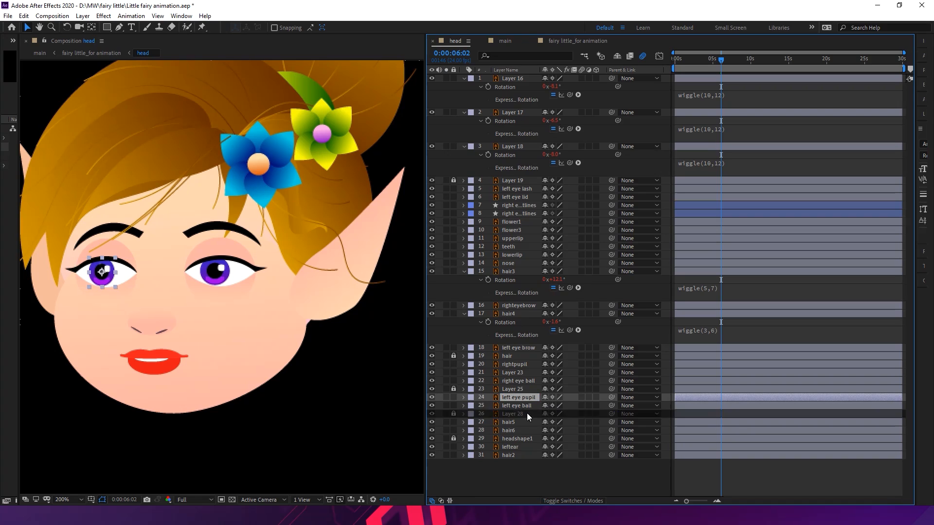
{"action": "left_click", "coordinate": [432, 413]}
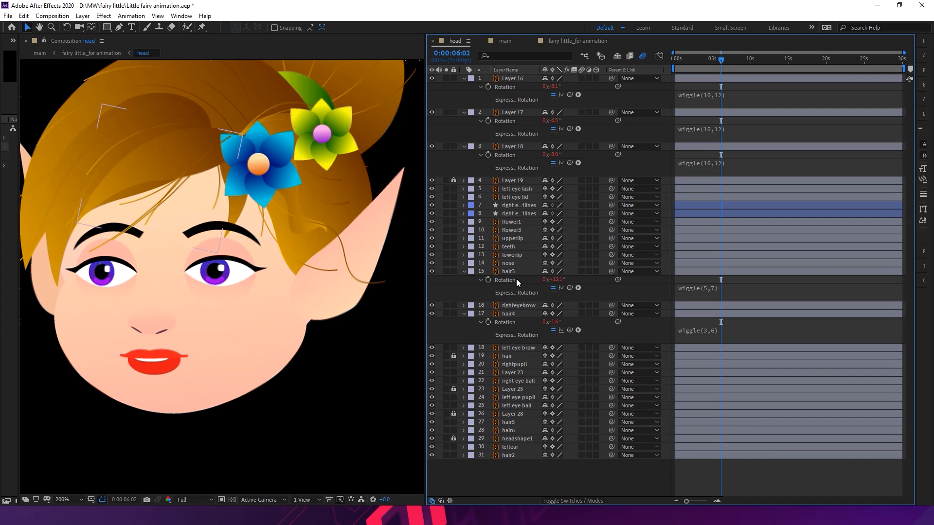
Delete the "left eye lash" and "left eye lid" layers
{"action": "left_click", "coordinate": [525, 196]}
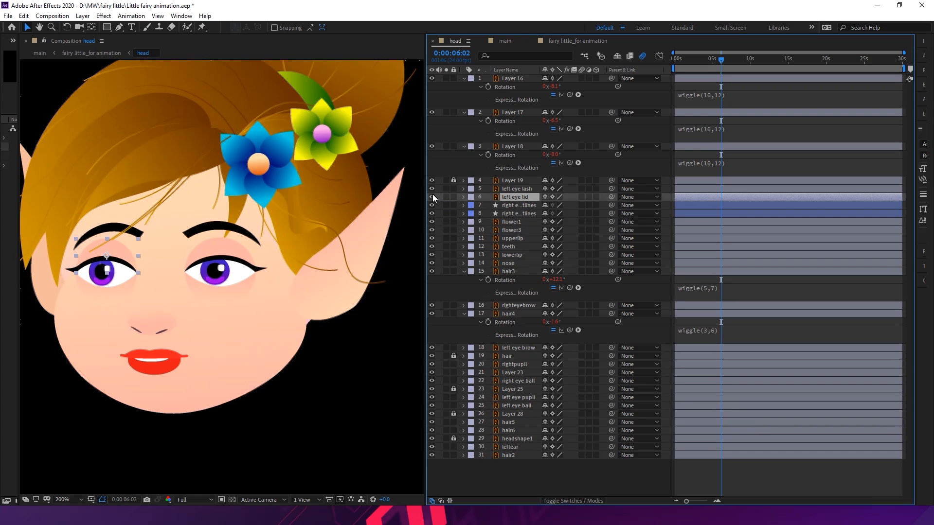
{"action": "left_click", "coordinate": [522, 187], "text": "shift"}
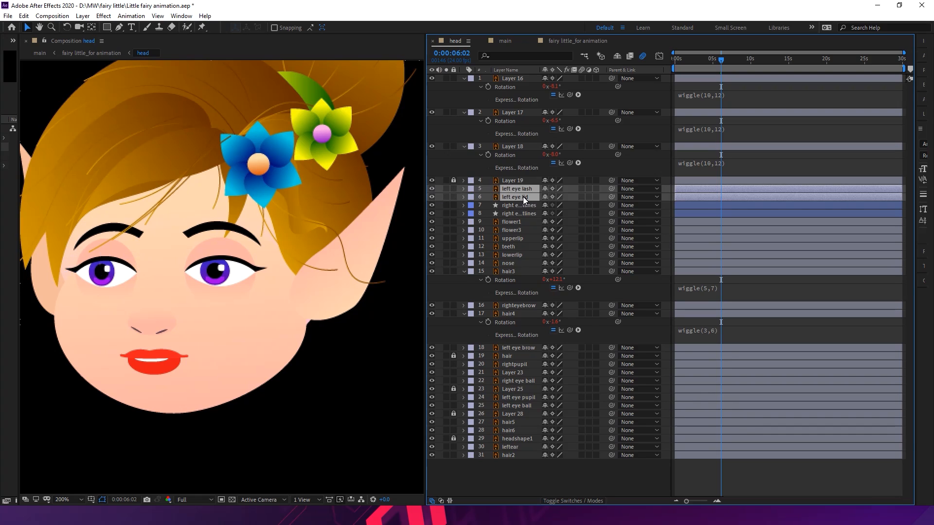
{"action": "key", "text": "Delete"}
Duplicate the two right eye outlines shape layers and stack the copies together directly below Layer 19
{"action": "left_click", "coordinate": [519, 189]}
{"action": "left_click", "coordinate": [518, 196], "text": "shift"}
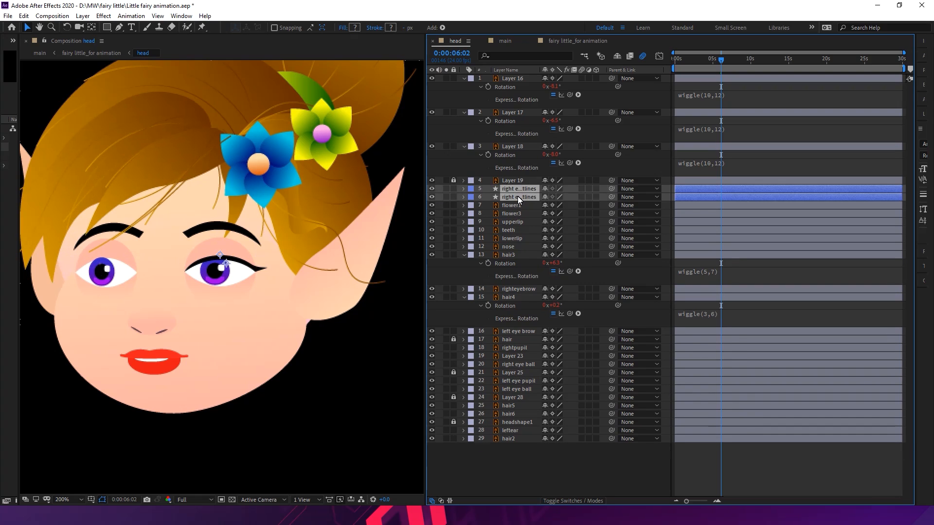
{"action": "key", "text": "ctrl+d"}
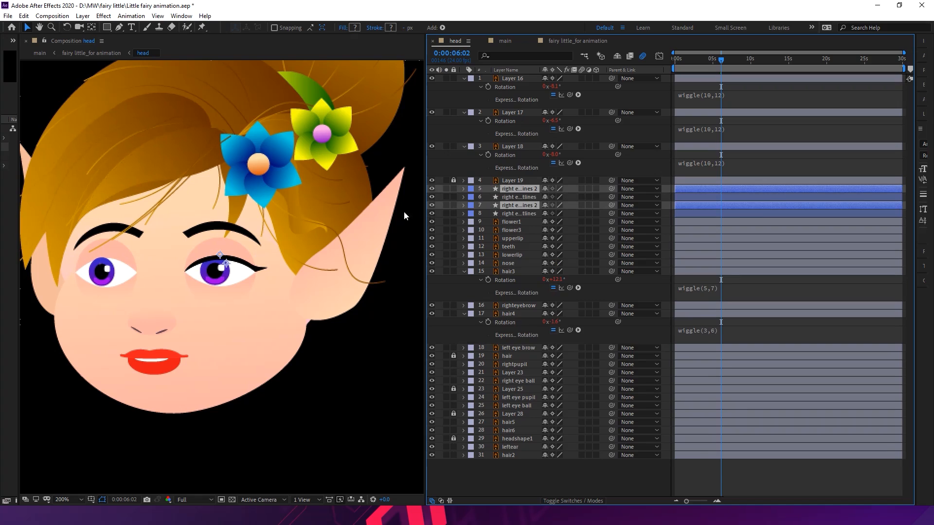
{"action": "key", "text": "ctrl+alt+Up"}
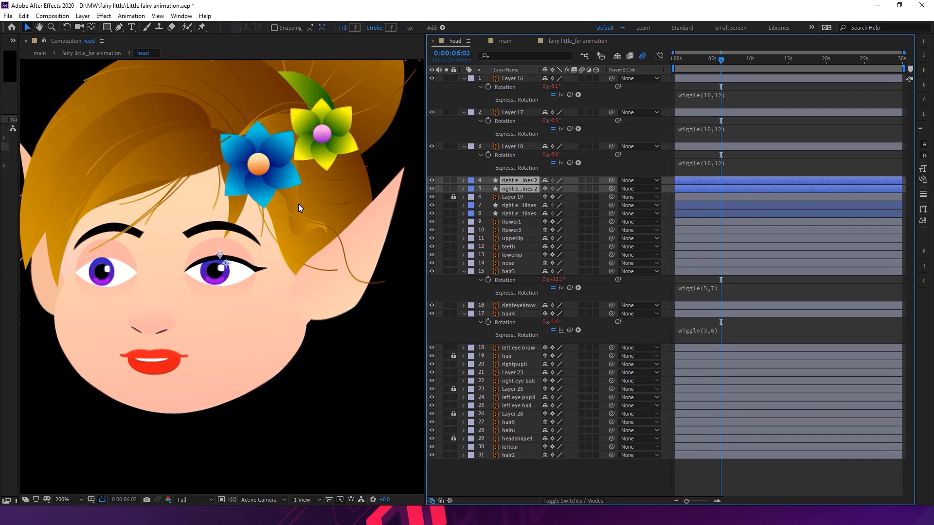
{"action": "key", "text": "ctrl+bracketleft"}
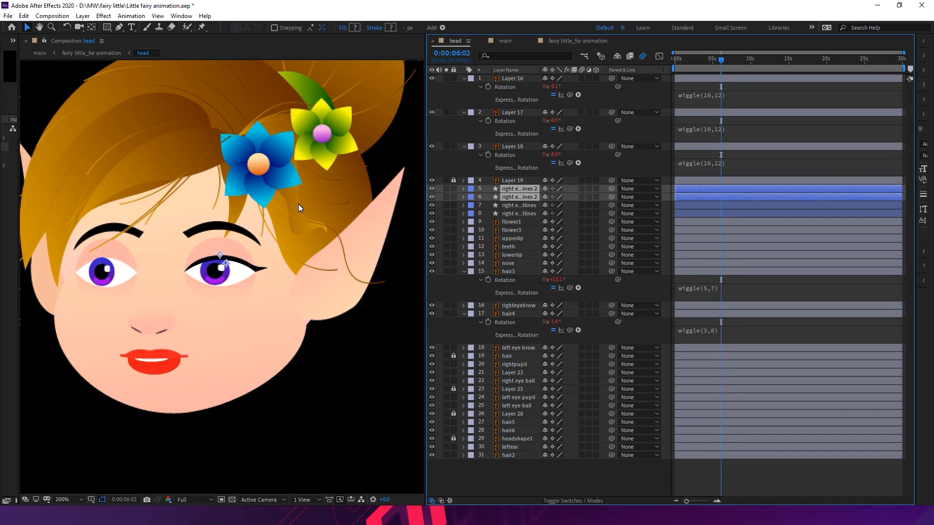
Move the two duplicated lash and lid outline layers horizontally across the face onto the left eye
{"action": "key", "text": "Left"}
{"action": "key", "text": "Left"}
{"action": "key", "text": "Left"}
{"action": "key", "text": "Left"}
{"action": "key", "text": "Left"}
{"action": "key", "text": "Left"}
{"action": "key", "text": "Left"}
{"action": "key", "text": "Left"}
{"action": "key", "text": "Left"}
{"action": "key", "text": "Left"}
{"action": "key", "text": "Left"}
{"action": "key", "text": "Left"}
{"action": "key", "text": "Left"}
{"action": "key", "text": "Left"}
{"action": "key", "text": "Left"}
{"action": "key", "text": "Left"}
{"action": "key", "text": "Left"}
{"action": "key", "text": "Left"}
{"action": "key", "text": "Left"}
{"action": "key", "text": "Left"}
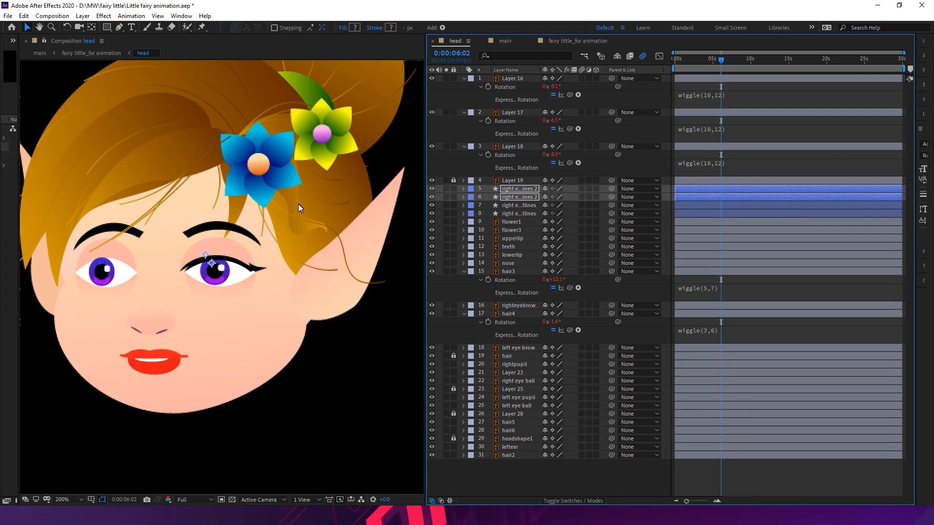
{"action": "key", "text": "Left"}
{"action": "key", "text": "Left"}
{"action": "key", "text": "Left"}
{"action": "key", "text": "Left"}
{"action": "key", "text": "Left"}
{"action": "key", "text": "Left"}
{"action": "key", "text": "Left"}
{"action": "key", "text": "Left"}
{"action": "key", "text": "Left"}
{"action": "key", "text": "Left"}
{"action": "key", "text": "Left"}
{"action": "key", "text": "Left"}
{"action": "key", "text": "Left"}
{"action": "key", "text": "Left"}
{"action": "key", "text": "Left"}
{"action": "key", "text": "Left"}
{"action": "key", "text": "Left"}
{"action": "key", "text": "Left"}
{"action": "key", "text": "Left"}
{"action": "key", "text": "Left"}
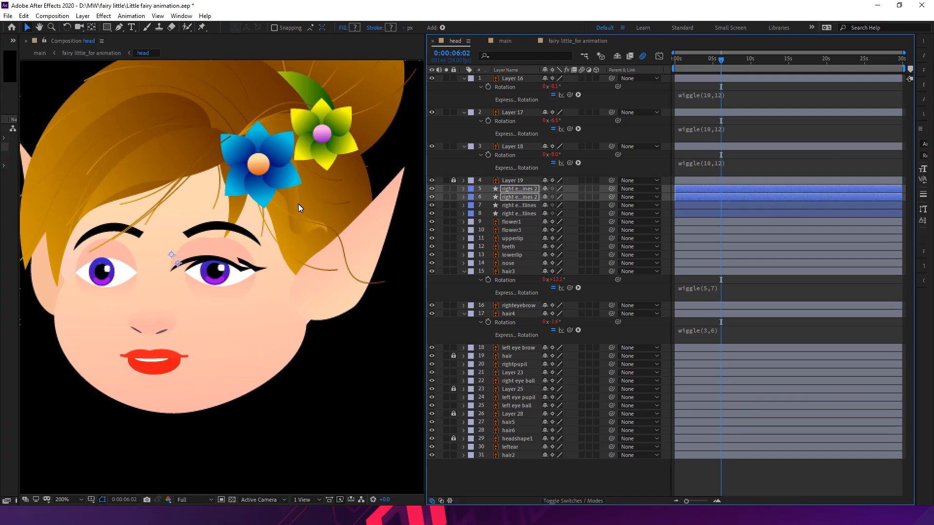
{"action": "key", "text": "Left"}
{"action": "key", "text": "Left"}
{"action": "key", "text": "Left"}
{"action": "key", "text": "Left"}
{"action": "key", "text": "Left"}
{"action": "key", "text": "Left"}
{"action": "key", "text": "Left"}
{"action": "key", "text": "Left"}
{"action": "key", "text": "Left"}
{"action": "key", "text": "Left"}
{"action": "key", "text": "shift+Left"}
{"action": "key", "text": "shift+Left"}
{"action": "key", "text": "shift+Left"}
{"action": "key", "text": "shift+Left"}
{"action": "key", "text": "shift+Left"}
{"action": "key", "text": "shift+Left"}
{"action": "key", "text": "shift+Left"}
{"action": "key", "text": "shift+Left"}
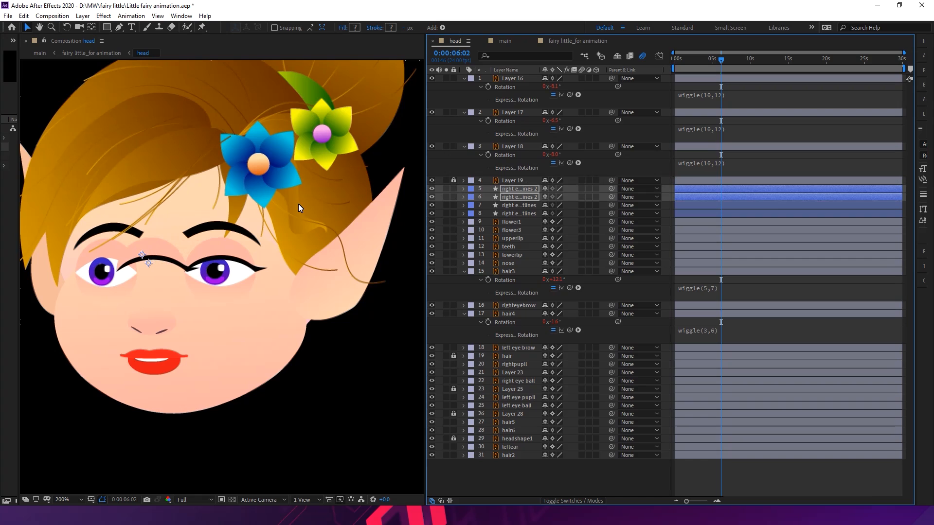
{"action": "key", "text": "shift+Left"}
{"action": "key", "text": "shift+Left"}
{"action": "key", "text": "shift+Left"}
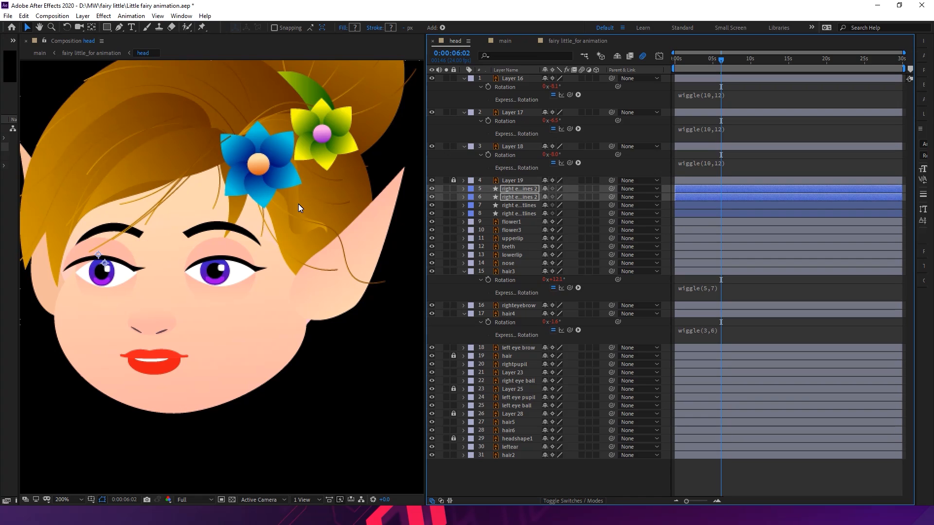
Fine-tune the horizontal position of the duplicated lash and lid so they sit over the left eye
{"action": "key", "text": "period"}
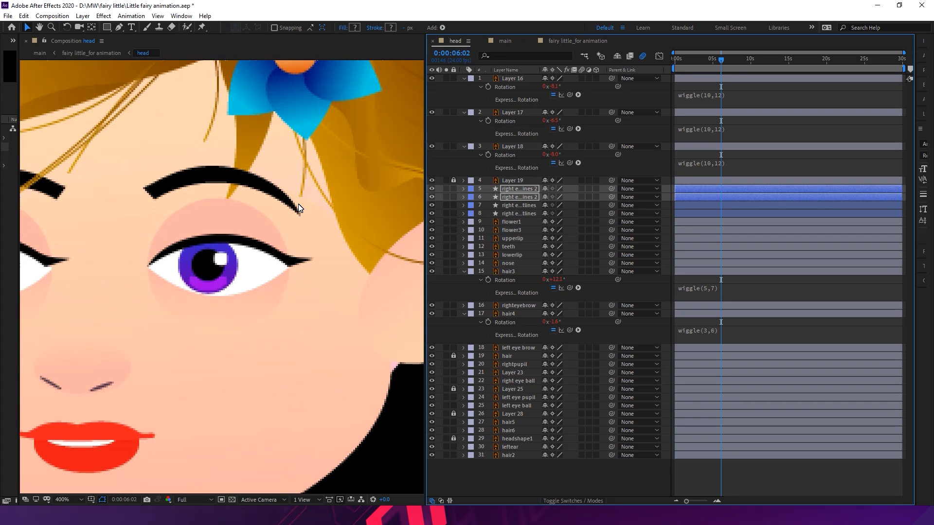
{"action": "left_click_drag", "start_coordinate": [252, 240], "coordinate": [411, 233]}
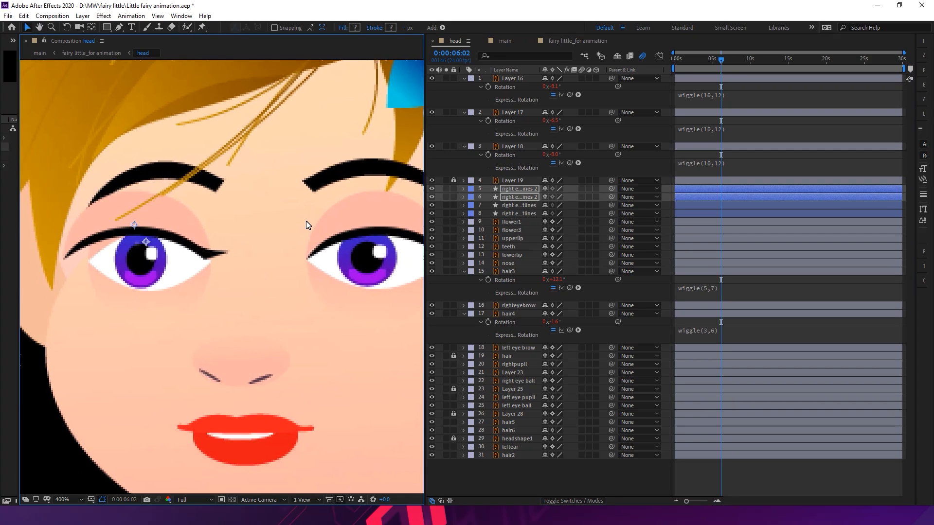
{"action": "key", "text": "shift+Right"}
{"action": "key", "text": "shift+Right"}
{"action": "key", "text": "shift+Right"}
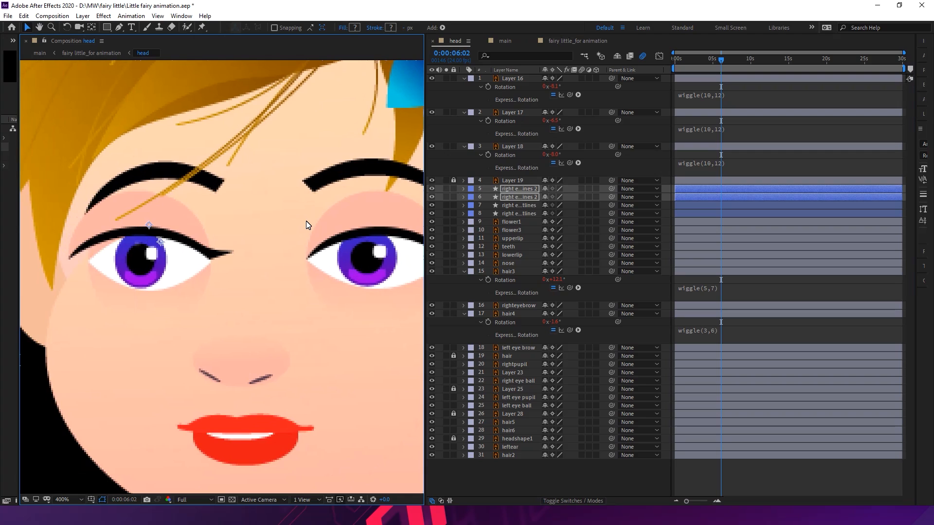
{"action": "key", "text": "shift+Right"}
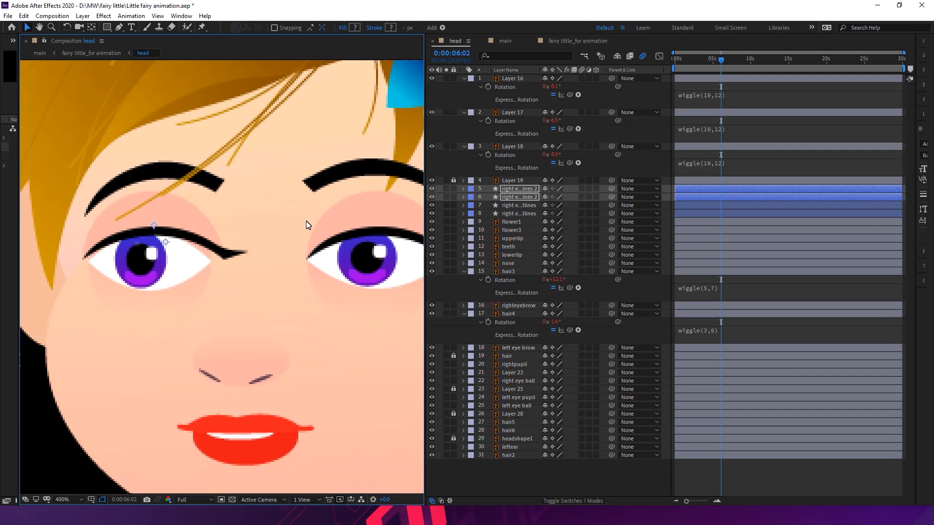
{"action": "key", "text": "shift+Left"}
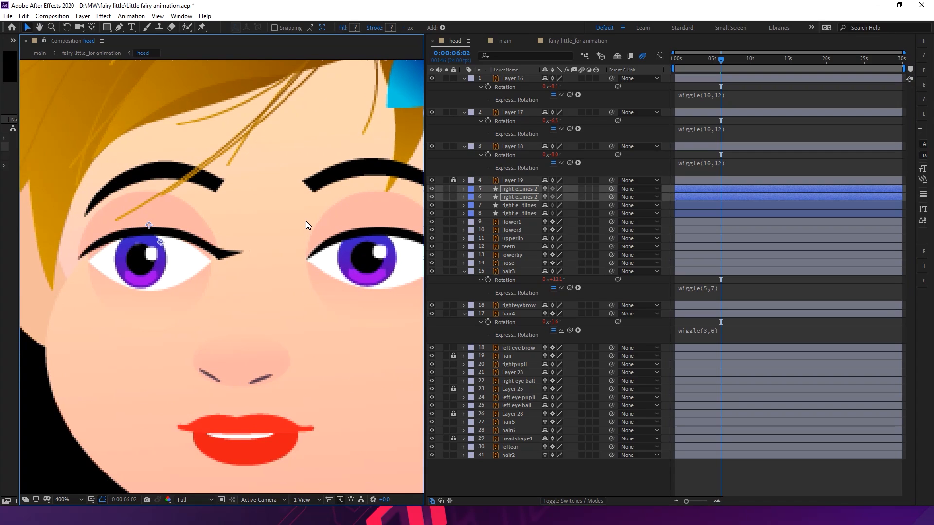
{"action": "key", "text": "shift+Left"}
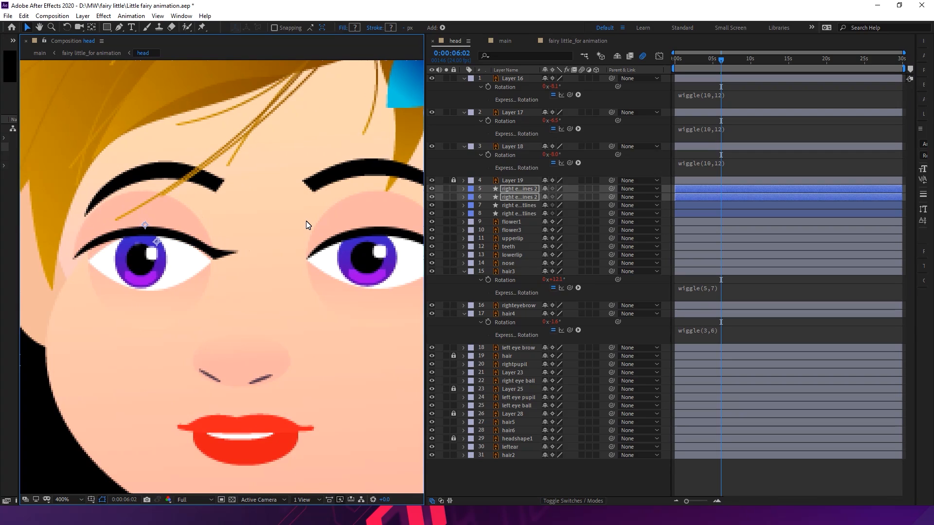
{"action": "key", "text": "Right"}
{"action": "key", "text": "Right"}
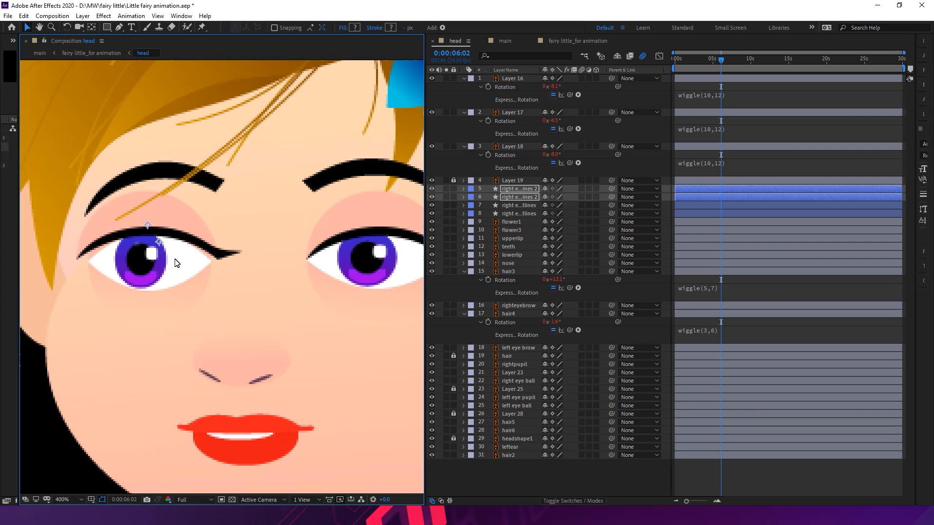
Flip the duplicated lash and lid layers horizontally to mirror them for the left eye
{"action": "right_click", "coordinate": [169, 224]}
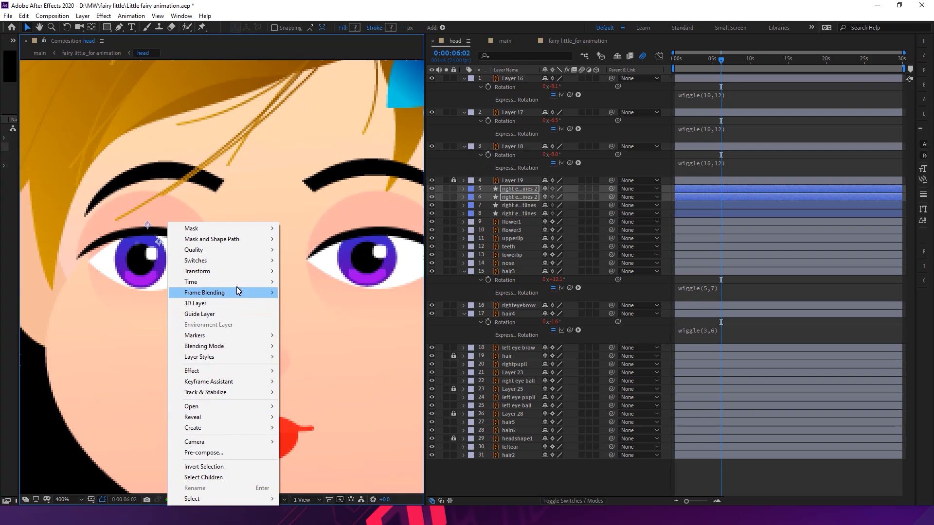
{"action": "mouse_move", "coordinate": [246, 275]}
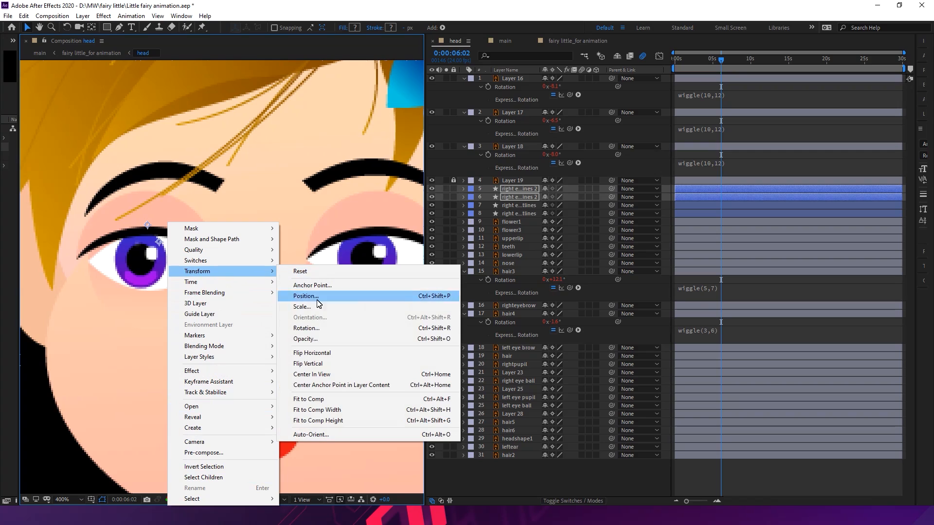
{"action": "left_click", "coordinate": [330, 354]}
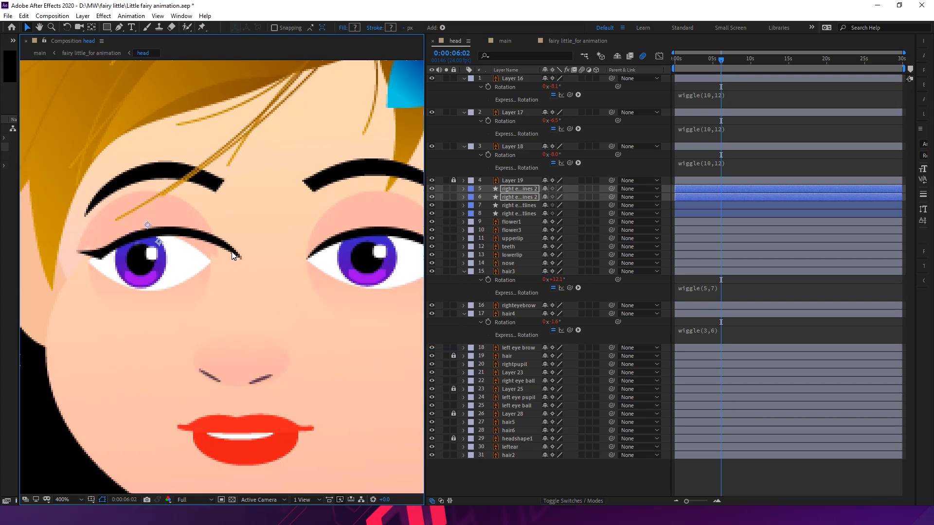
Scale the flipped lash and lid layers slightly narrower in width to suit the left eye
{"action": "scroll", "coordinate": [233, 255], "scroll_direction": "down", "scroll_amount": 6}
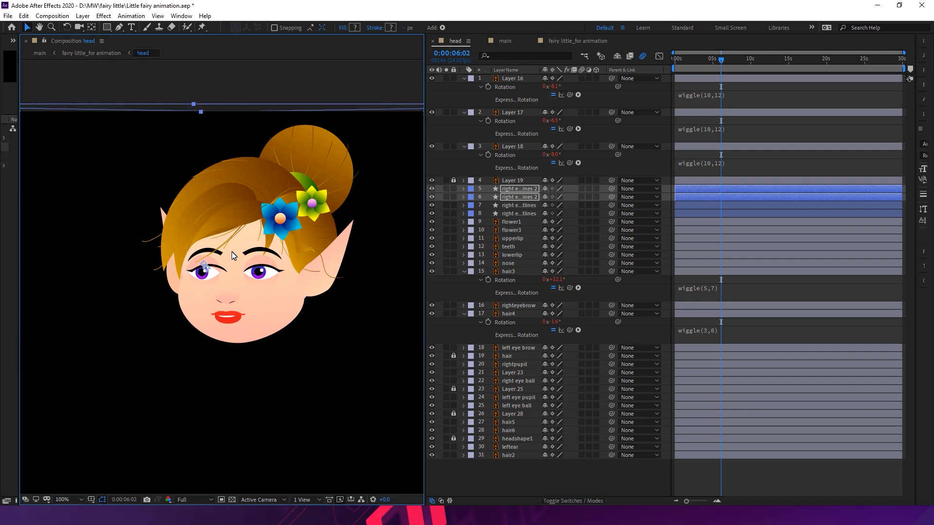
{"action": "scroll", "coordinate": [232, 255], "scroll_direction": "up", "scroll_amount": 6}
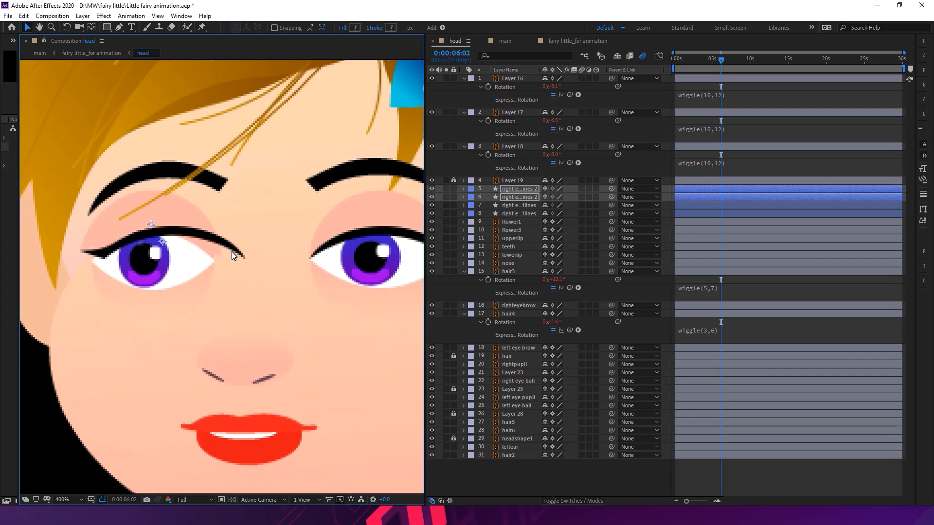
{"action": "scroll", "coordinate": [233, 255], "scroll_direction": "down", "scroll_amount": 8}
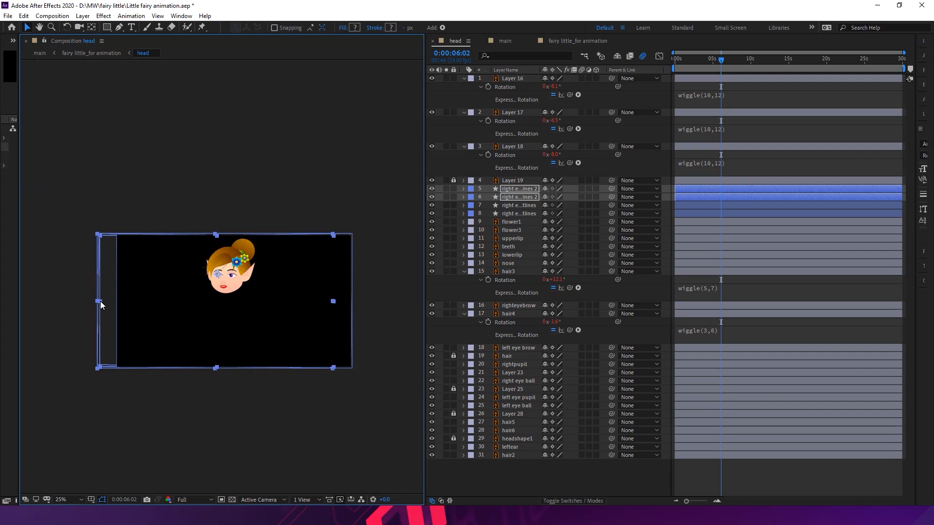
{"action": "left_click_drag", "start_coordinate": [104, 301], "coordinate": [107, 301]}
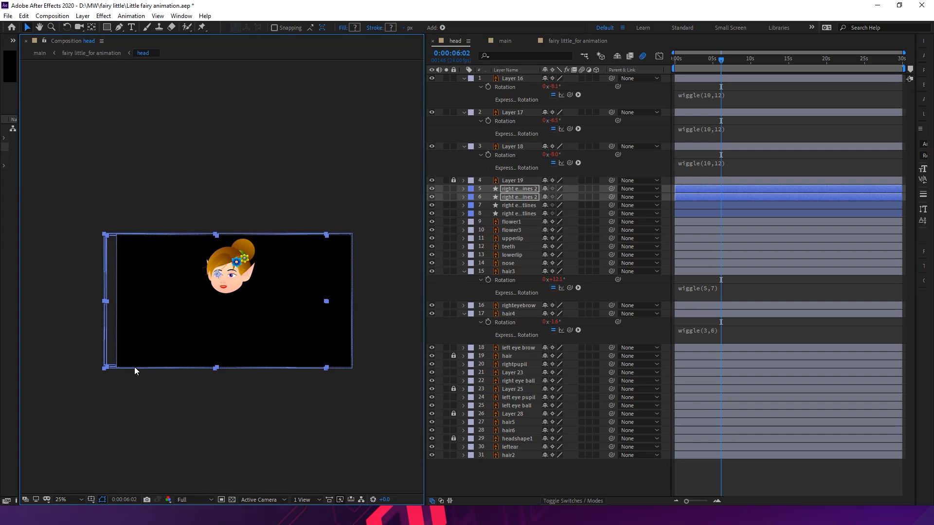
Nudge the narrowed lash and lid layers horizontally to align them with the left eye
{"action": "scroll", "coordinate": [134, 371], "scroll_direction": "up", "scroll_amount": 3}
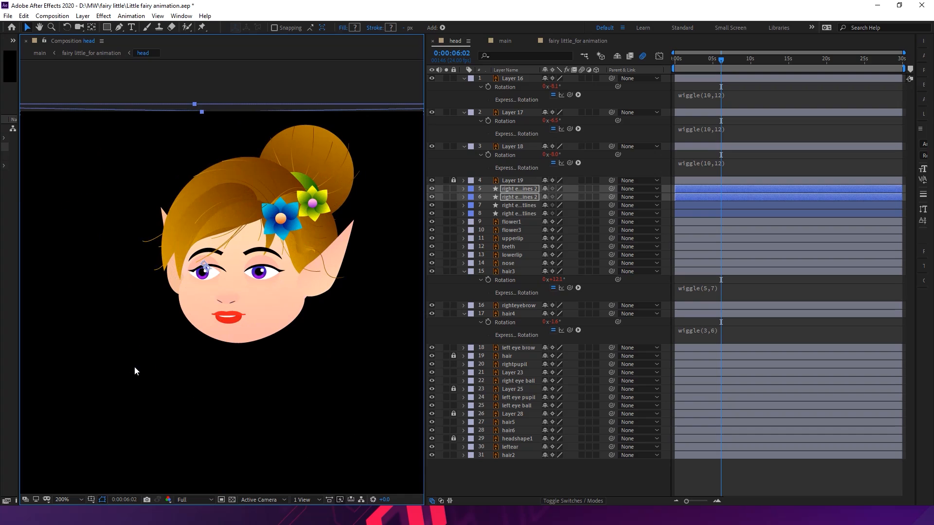
{"action": "scroll", "coordinate": [134, 371], "scroll_direction": "up", "scroll_amount": 1}
{"action": "key", "text": "shift+Left"}
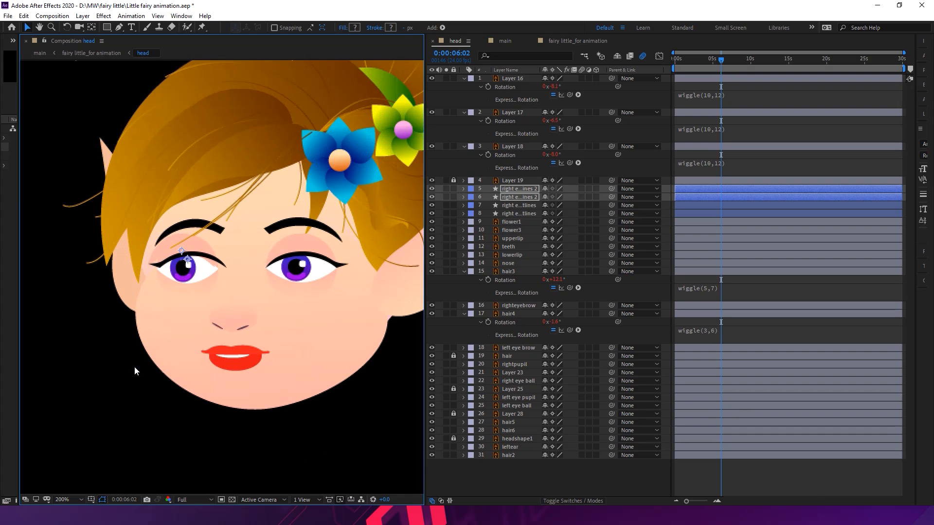
{"action": "key", "text": "shift+Right"}
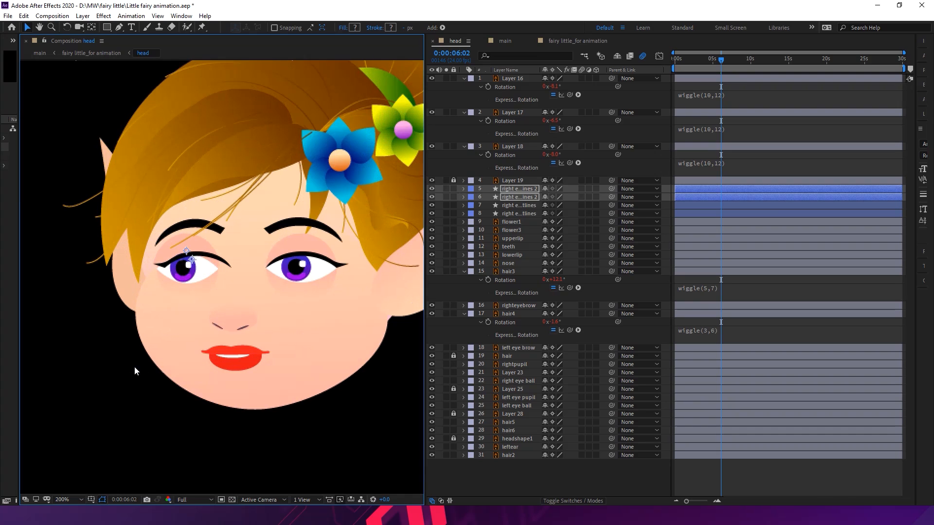
{"action": "key", "text": "Left"}
{"action": "key", "text": "period"}
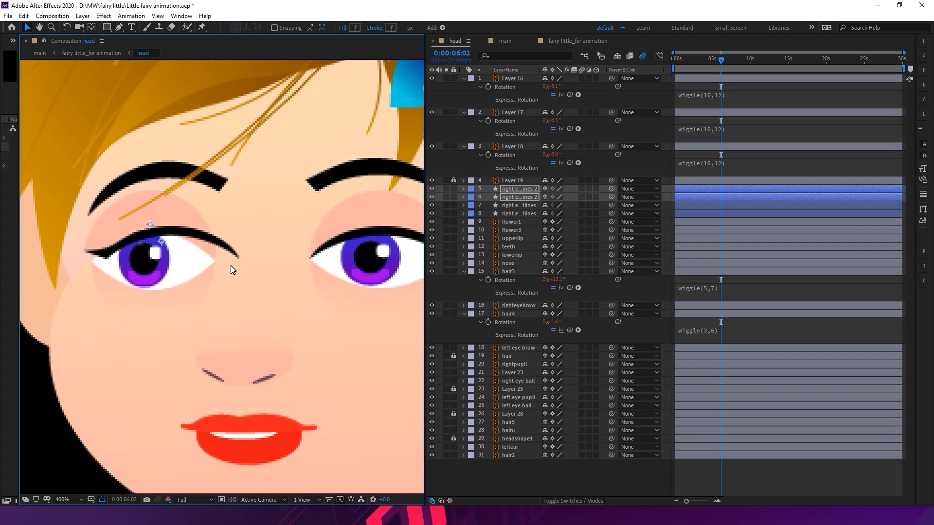
Nudge the duplicated eyelid layer slightly down so it sits against the left eye's lash
{"action": "left_click", "coordinate": [521, 189]}
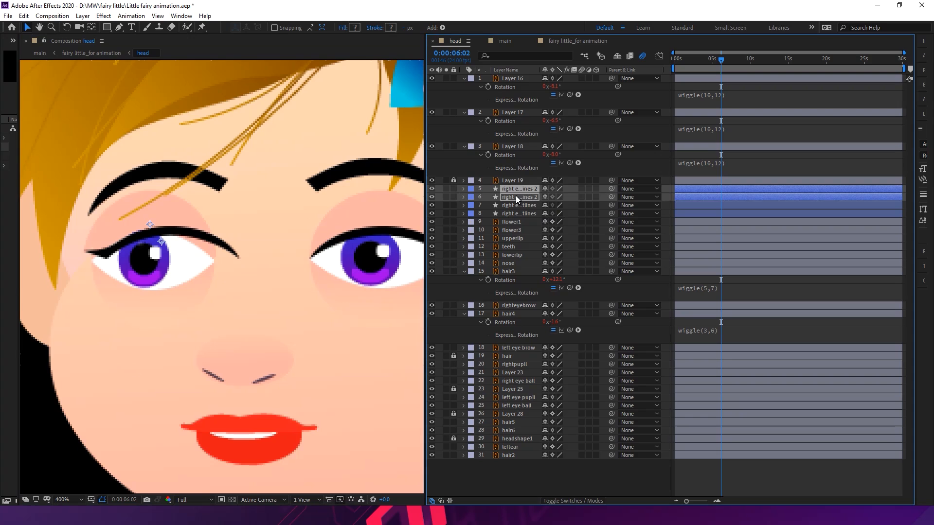
{"action": "left_click", "coordinate": [333, 319]}
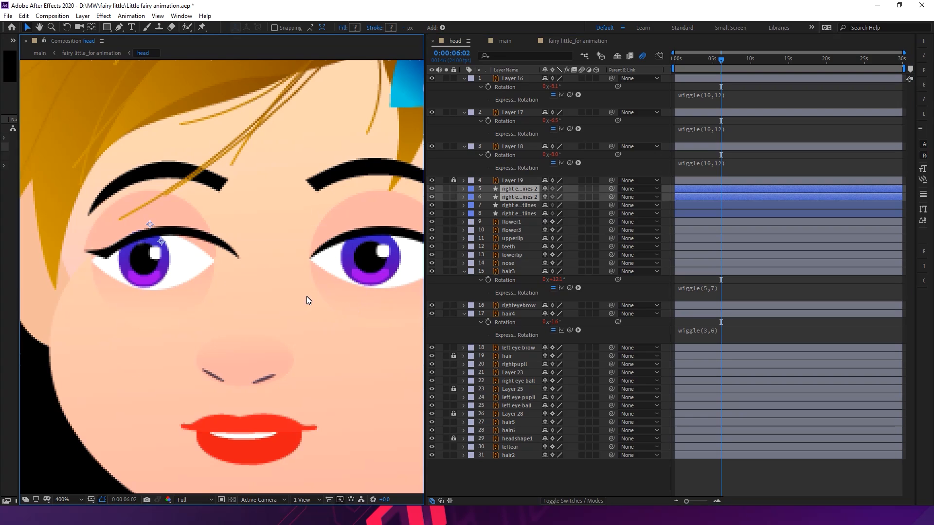
{"action": "left_click", "coordinate": [518, 208]}
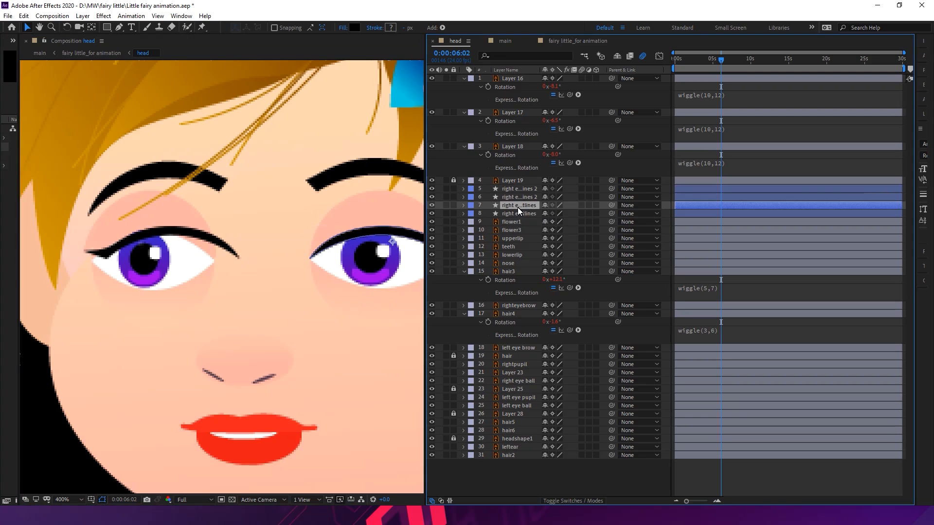
{"action": "left_click", "coordinate": [521, 196]}
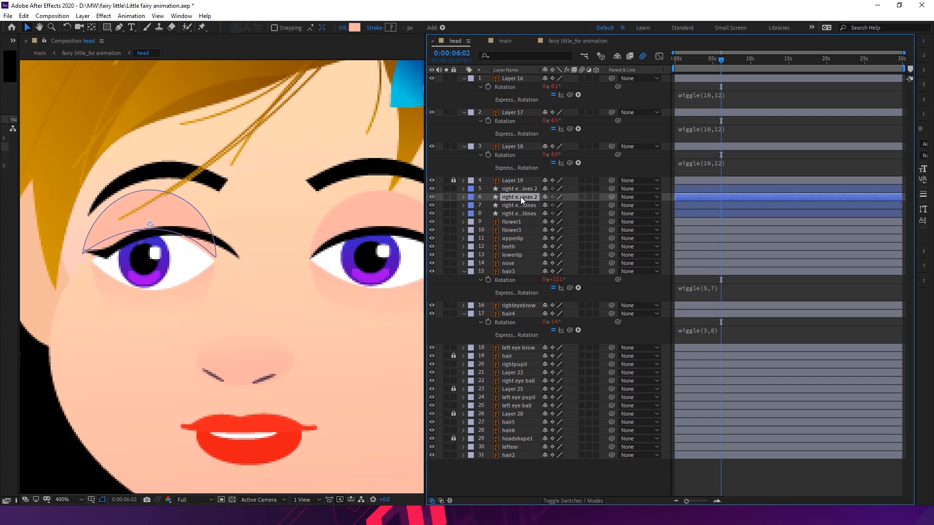
{"action": "left_click", "coordinate": [184, 211]}
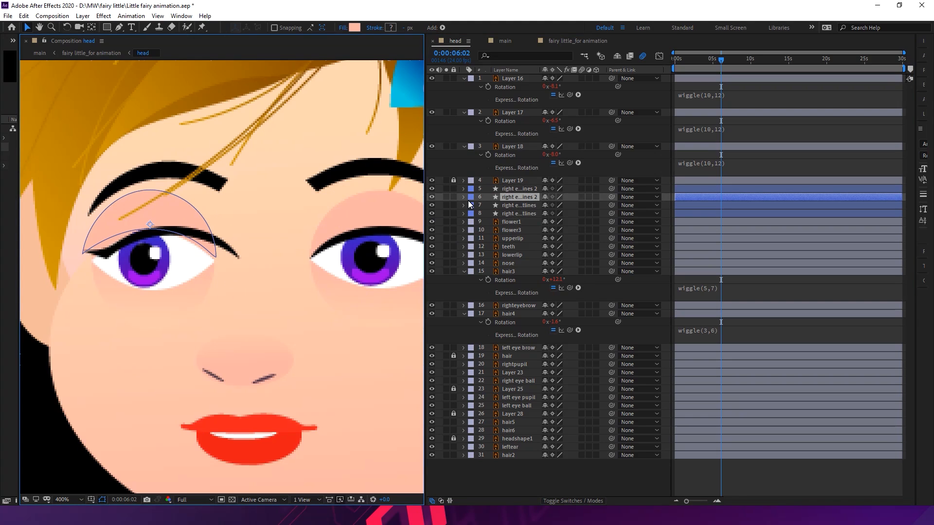
{"action": "key", "text": "Down"}
{"action": "key", "text": "Down"}
{"action": "key", "text": "Down"}
{"action": "key", "text": "Down"}
{"action": "key", "text": "Down"}
{"action": "key", "text": "Down"}
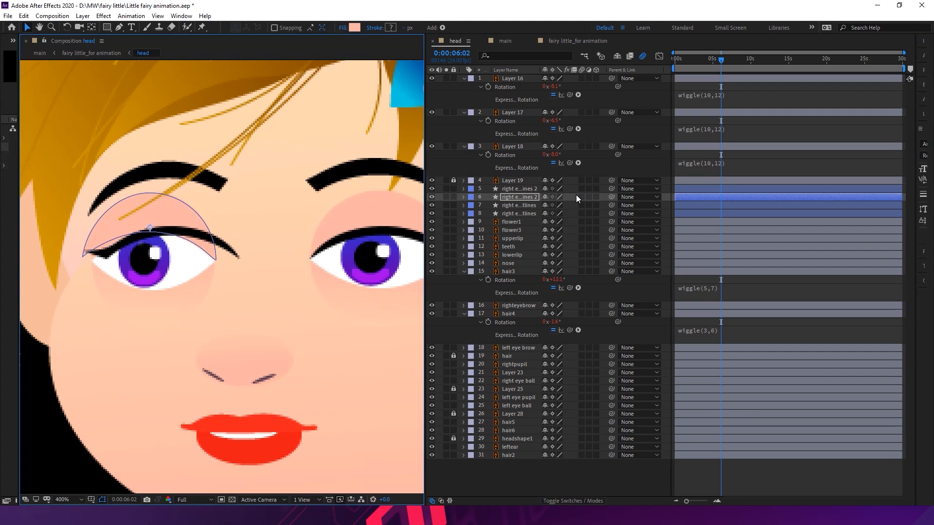
Scale the duplicated eyelid layer slightly narrower in width to fit the left eye
{"action": "key", "text": "comma"}
{"action": "key", "text": "comma"}
{"action": "key", "text": "comma"}
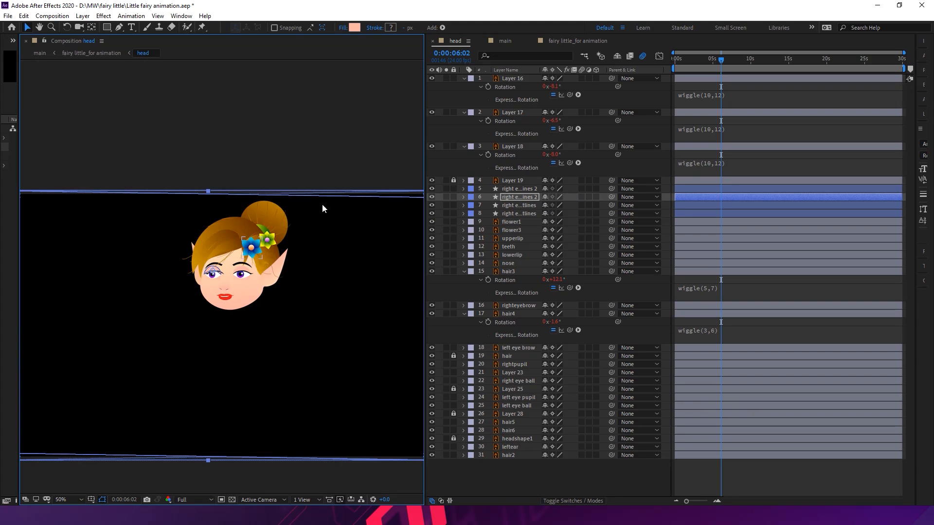
{"action": "left_click_drag", "start_coordinate": [231, 270], "coordinate": [311, 240]}
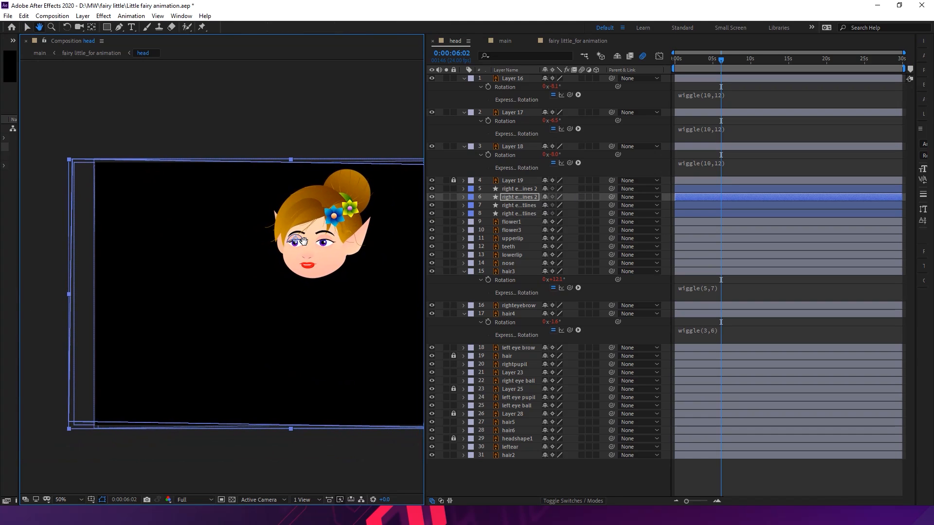
{"action": "key", "text": "v"}
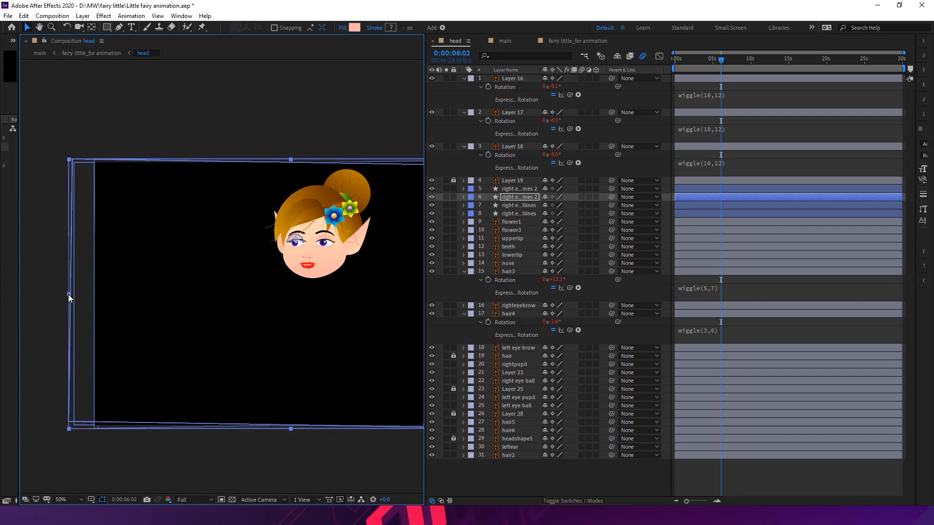
{"action": "left_click_drag", "start_coordinate": [69, 293], "coordinate": [88, 296]}
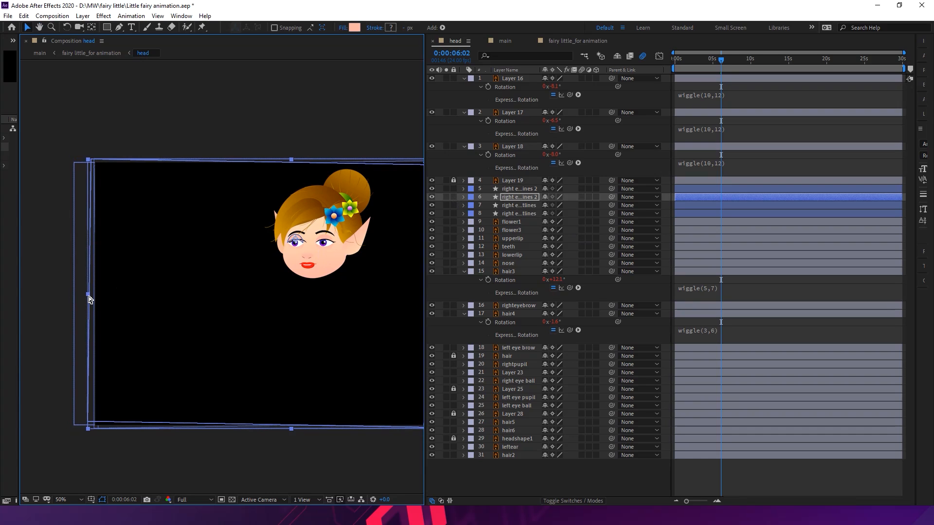
{"action": "scroll", "coordinate": [204, 254], "scroll_direction": "up", "scroll_amount": 4}
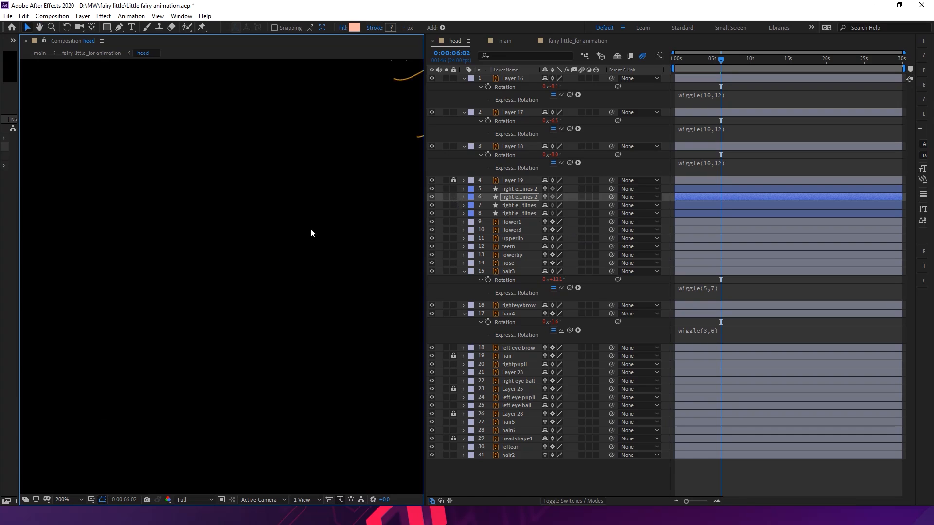
{"action": "key", "text": "h"}
{"action": "left_click_drag", "start_coordinate": [211, 262], "coordinate": [118, 308]}
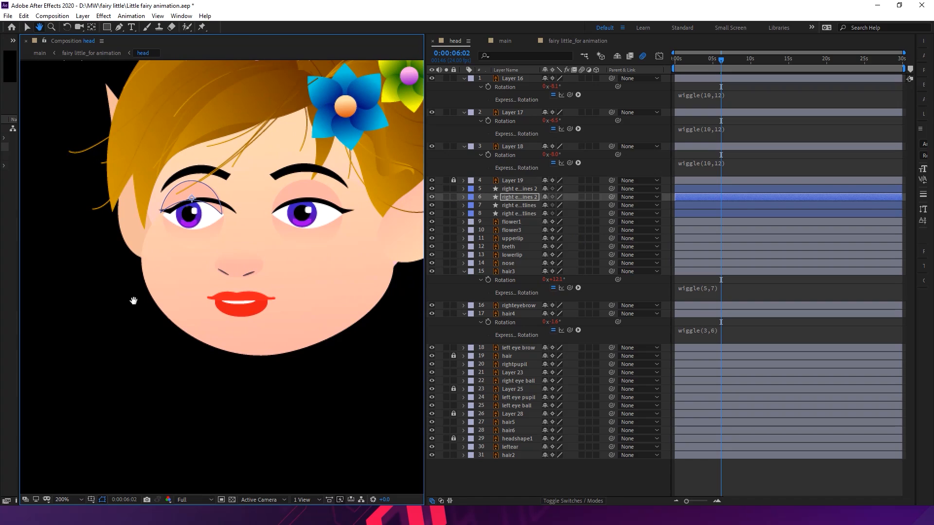
{"action": "key", "text": "v"}
{"action": "key", "text": "period"}
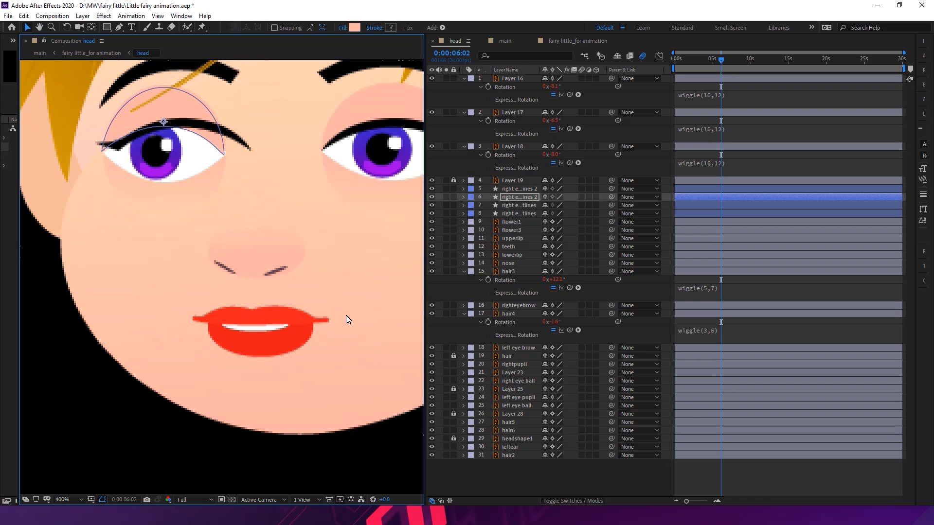
Scale the duplicated lash layer narrower in width to match the left eye
{"action": "left_click", "coordinate": [518, 189]}
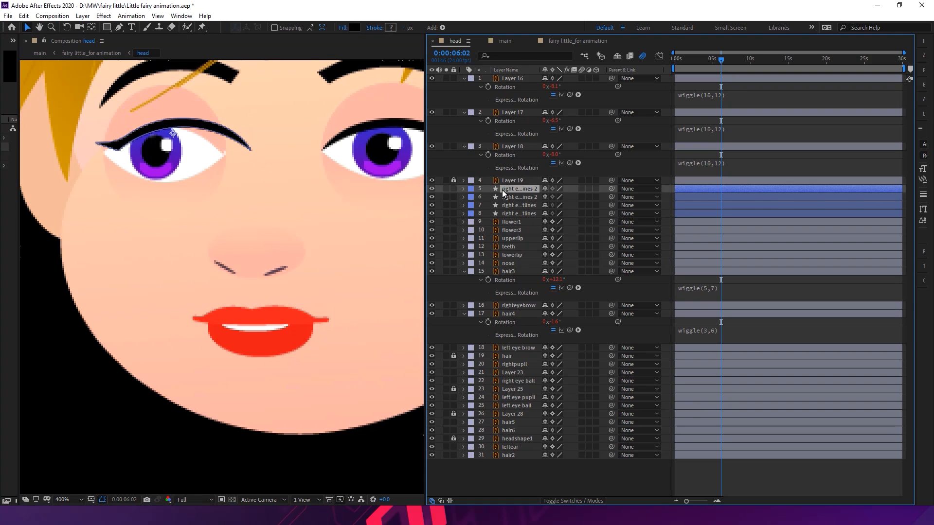
{"action": "key", "text": "comma"}
{"action": "key", "text": "comma"}
{"action": "key", "text": "comma"}
{"action": "key", "text": "comma"}
{"action": "key", "text": "space"}
{"action": "left_click_drag", "start_coordinate": [231, 239], "coordinate": [323, 245]}
{"action": "left_click_drag", "start_coordinate": [83, 314], "coordinate": [126, 314]}
{"action": "scroll", "coordinate": [274, 279], "scroll_direction": "up", "scroll_amount": 4}
{"action": "left_click_drag", "start_coordinate": [306, 265], "coordinate": [77, 296]}
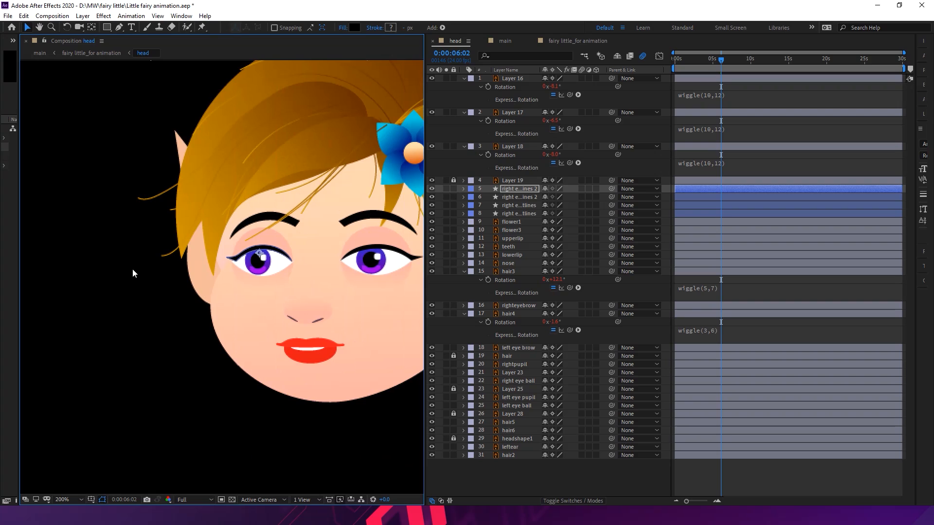
Widen the duplicated lash layer slightly so it spans the left eye
{"action": "key", "text": "comma"}
{"action": "key", "text": "comma"}
{"action": "key", "text": "comma"}
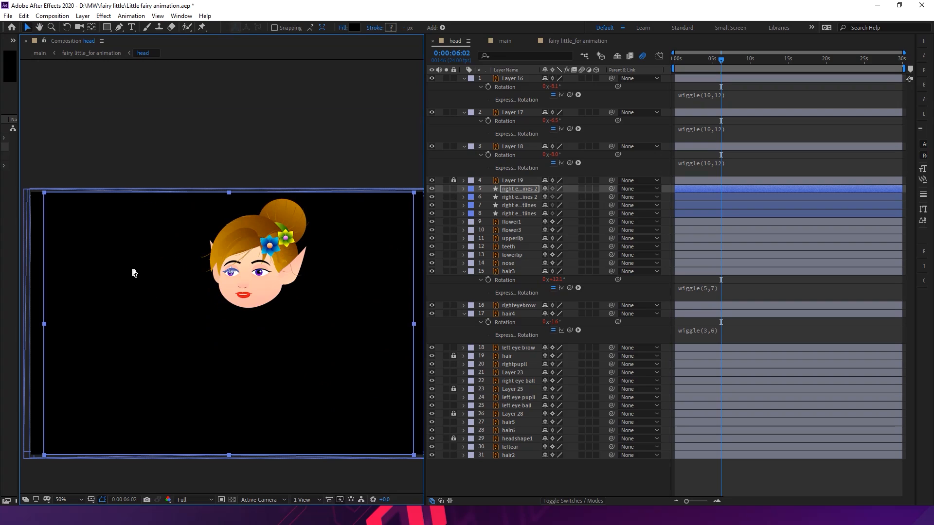
{"action": "left_click_drag", "start_coordinate": [44, 326], "coordinate": [42, 326]}
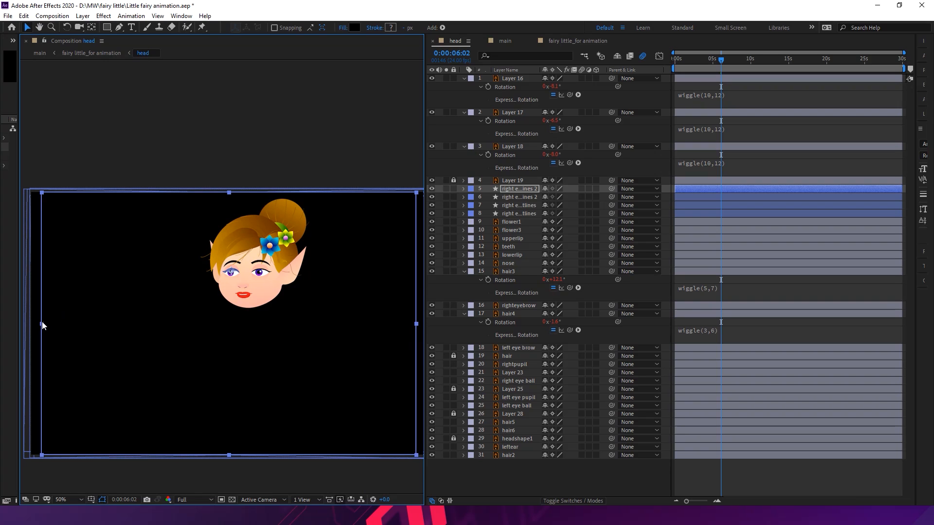
{"action": "key", "text": "period"}
{"action": "key", "text": "period"}
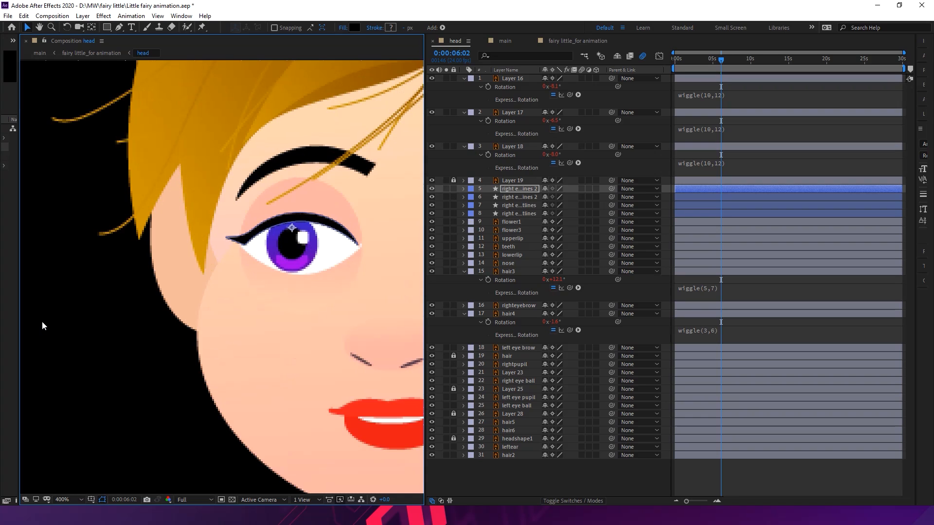
{"action": "key", "text": "comma"}
{"action": "key", "text": "comma"}
{"action": "key", "text": "comma"}
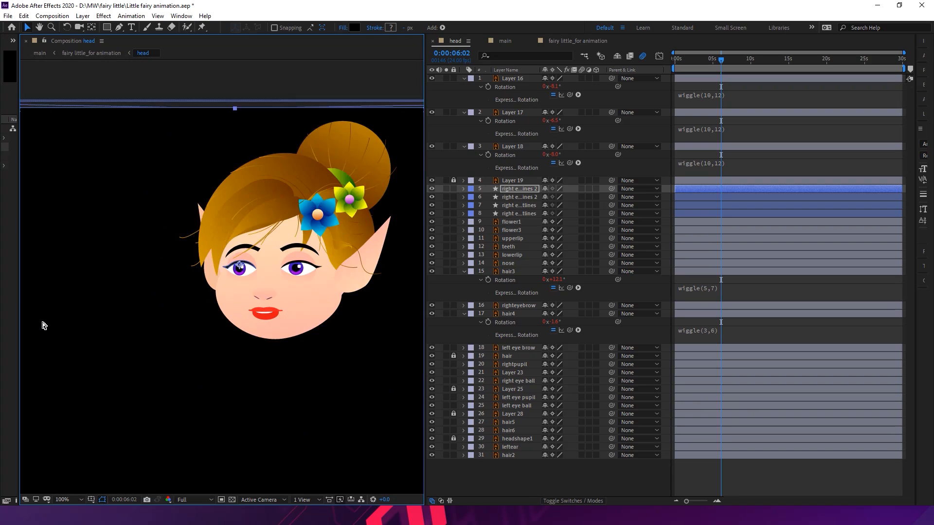
{"action": "left_click_drag", "start_coordinate": [42, 323], "coordinate": [39, 323]}
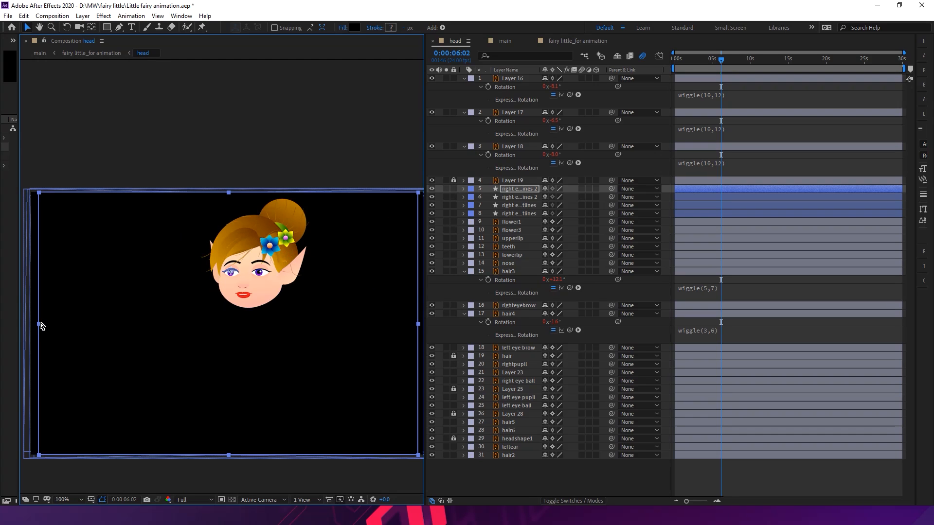
Nudge the duplicated lash horizontally to line up its ends with the corners of the left eye
{"action": "key", "text": "period"}
{"action": "key", "text": "period"}
{"action": "key", "text": "period"}
{"action": "key", "text": "Left"}
{"action": "key", "text": "Left"}
{"action": "key", "text": "Left"}
{"action": "key", "text": "Left"}
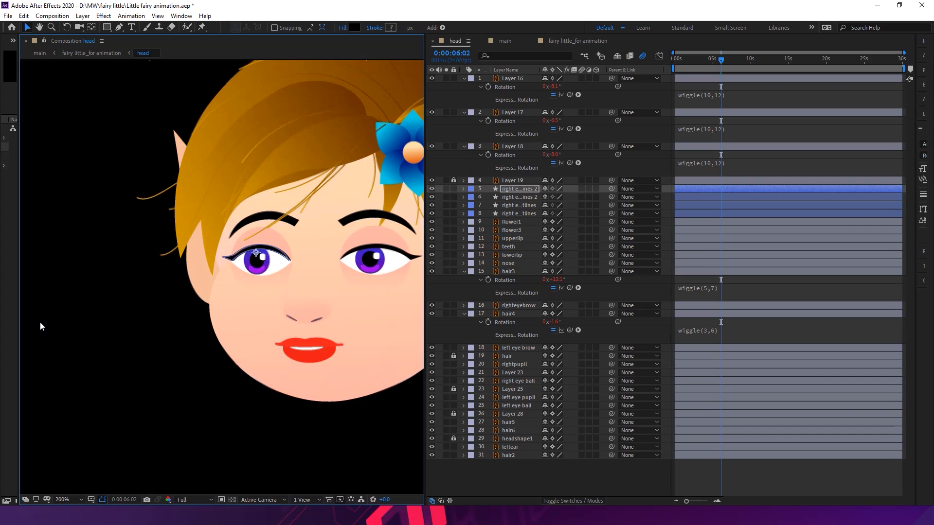
{"action": "key", "text": "Right"}
{"action": "key", "text": "Left"}
{"action": "key", "text": "Left"}
{"action": "key", "text": "Right"}
{"action": "key", "text": "Right"}
Stretch the left eye's lash layer a little wider once more
{"action": "key", "text": "comma"}
{"action": "key", "text": "comma"}
{"action": "left_click_drag", "start_coordinate": [39, 323], "coordinate": [37, 324]}
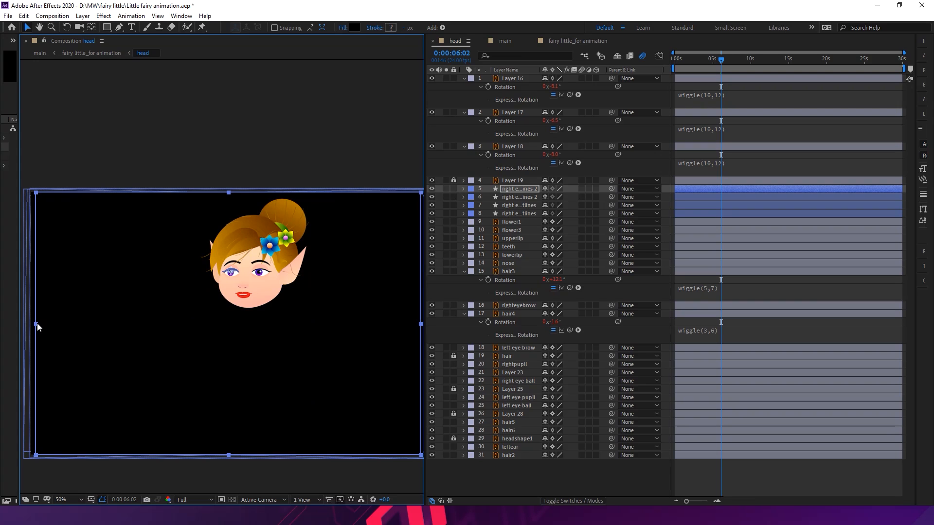
{"action": "key", "text": "period"}
{"action": "key", "text": "period"}
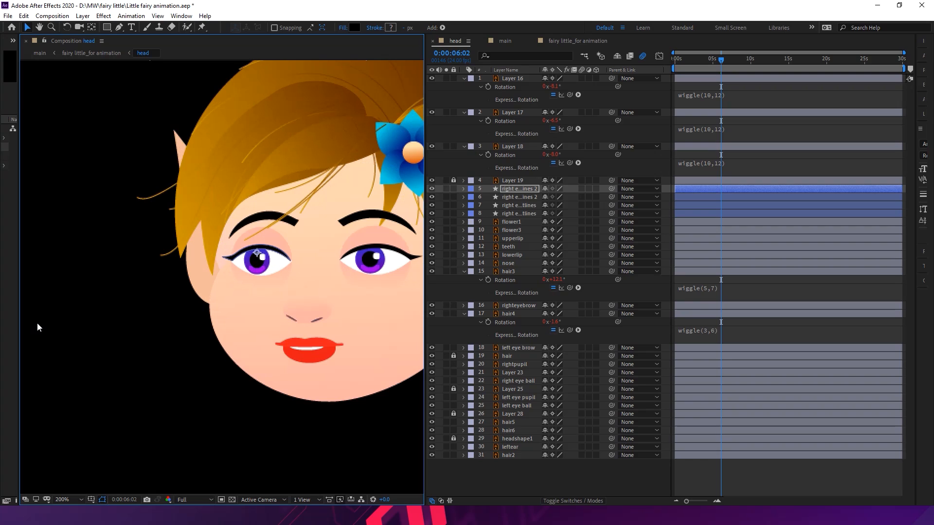
{"action": "key", "text": "comma"}
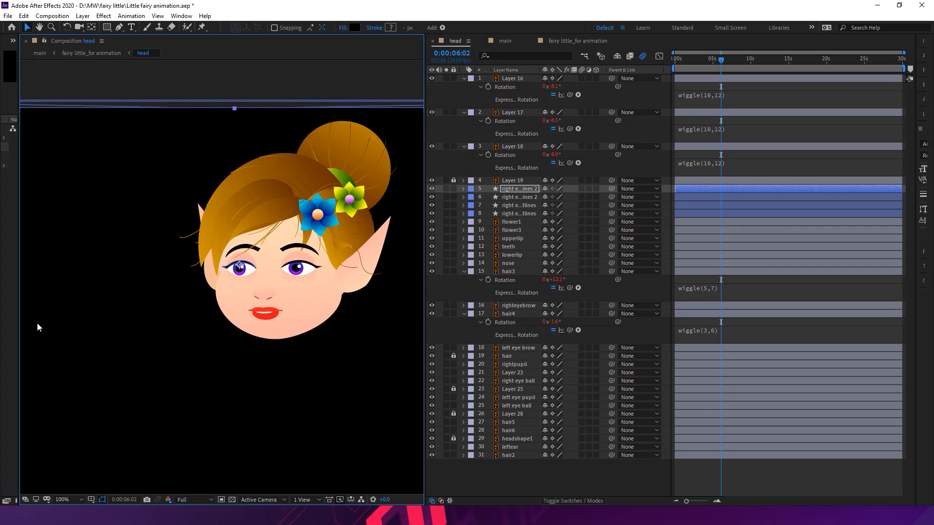
Preview the head animation from the first frame and save the project
{"action": "left_click_drag", "start_coordinate": [681, 60], "coordinate": [658, 60]}
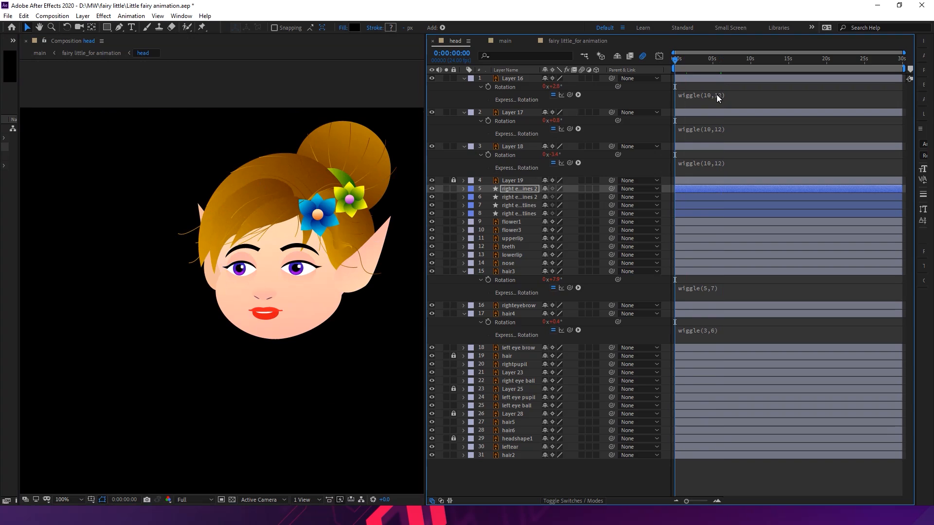
{"action": "key", "text": "space"}
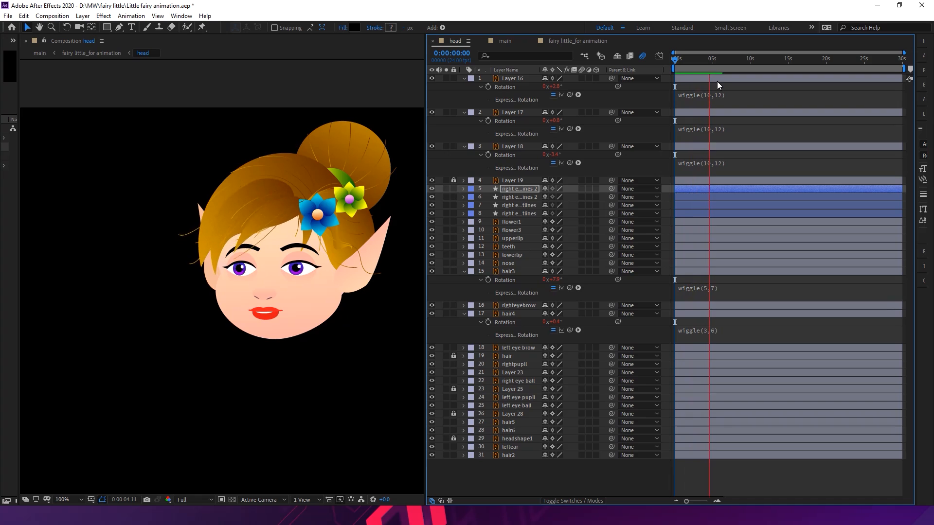
{"action": "key", "text": "space"}
{"action": "key", "text": "ctrl+s"}
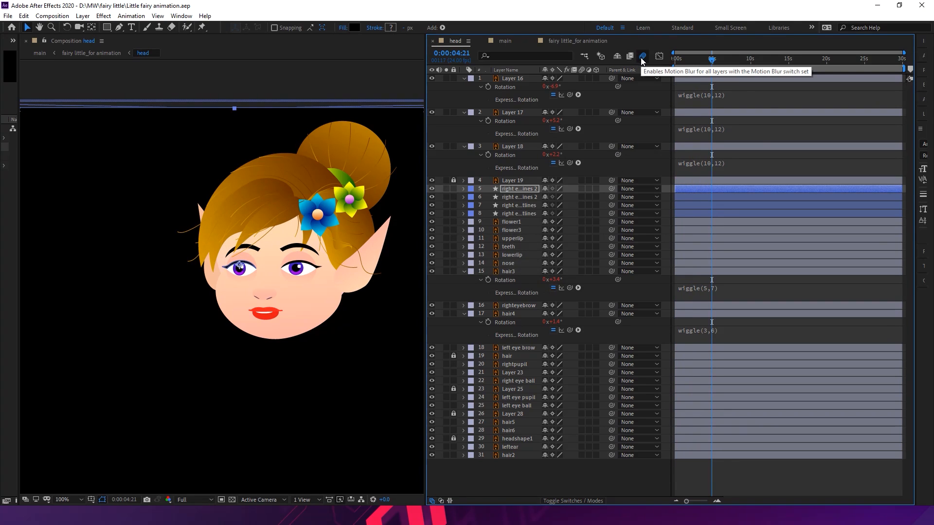
Collapse the rotation properties of Layer 16, Layer 17, Layer 18, hair3 and hair4
{"action": "left_click", "coordinate": [465, 78]}
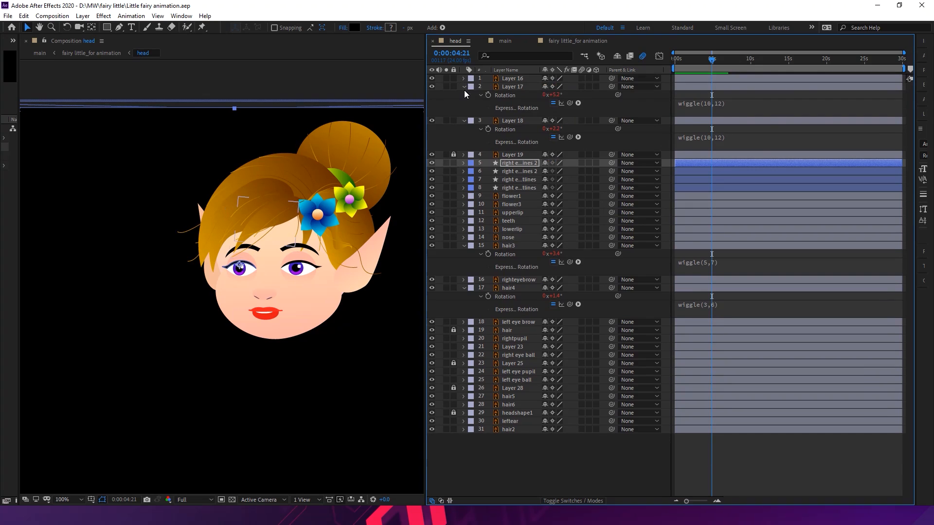
{"action": "left_click", "coordinate": [465, 87]}
{"action": "left_click", "coordinate": [464, 94]}
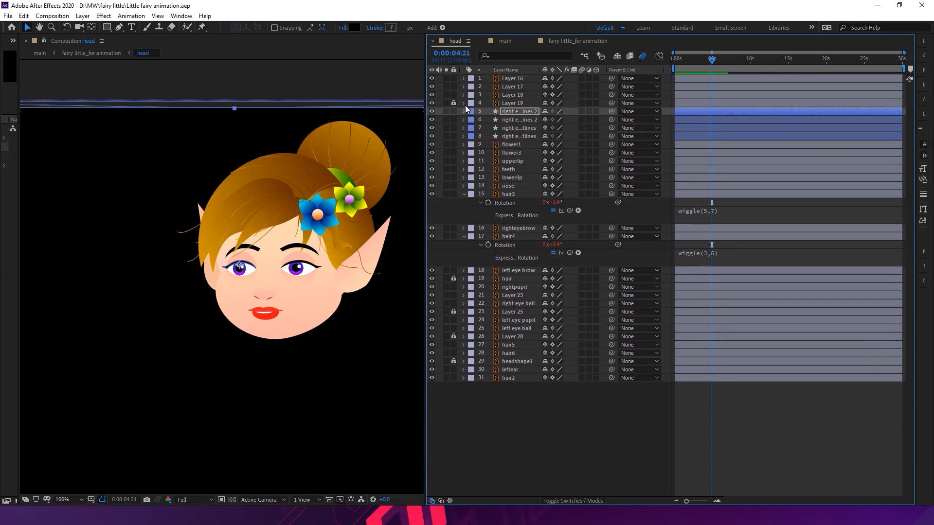
{"action": "left_click", "coordinate": [464, 195]}
{"action": "left_click", "coordinate": [463, 211]}
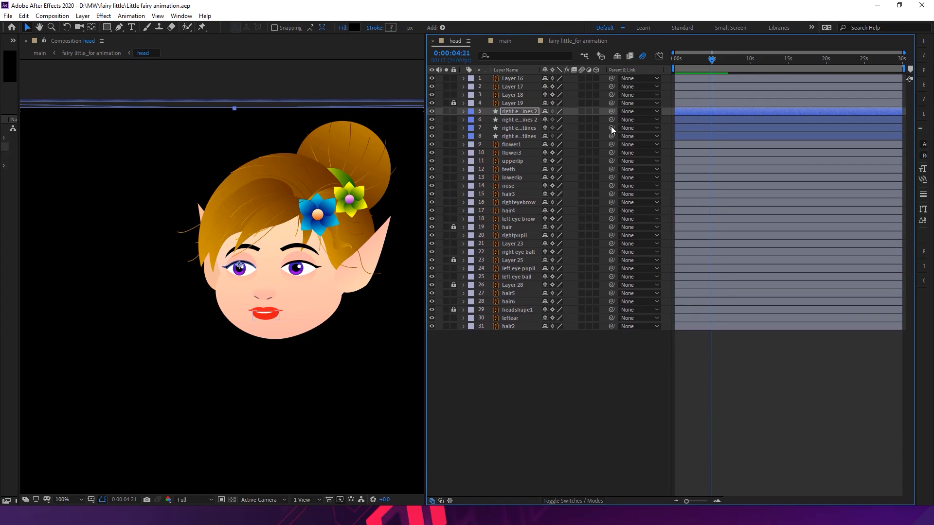
Enable motion blur on every layer of the head composition and preview the animation from the start
{"action": "left_click_drag", "start_coordinate": [581, 78], "coordinate": [581, 352]}
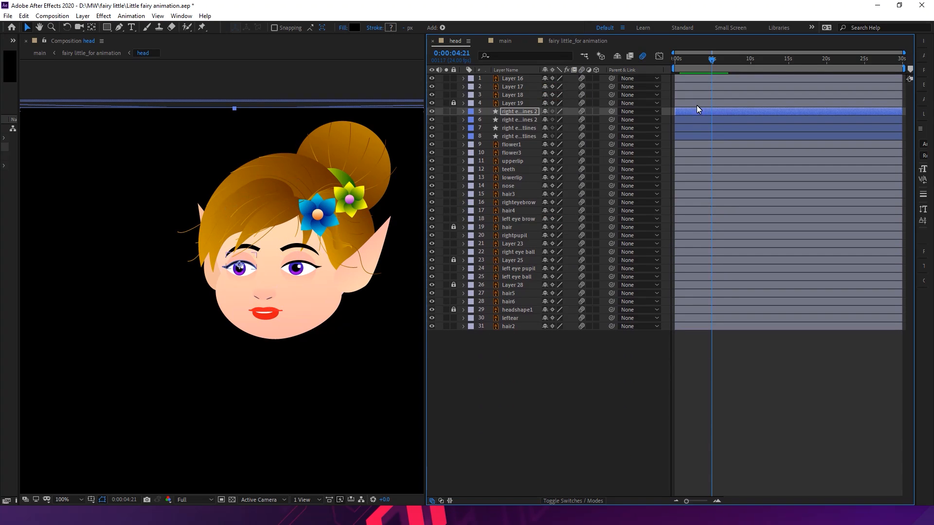
{"action": "left_click_drag", "start_coordinate": [705, 67], "coordinate": [653, 66]}
{"action": "key", "text": "space"}
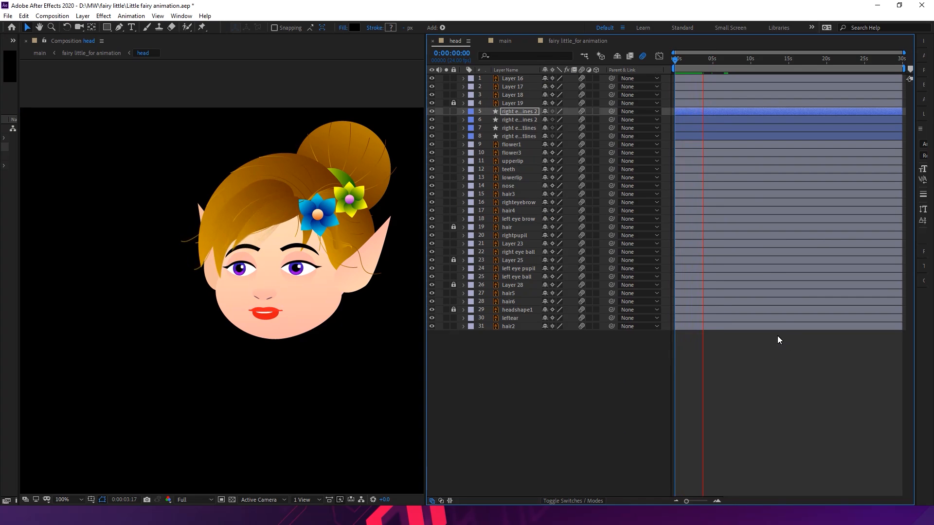
{"action": "key", "text": "space"}
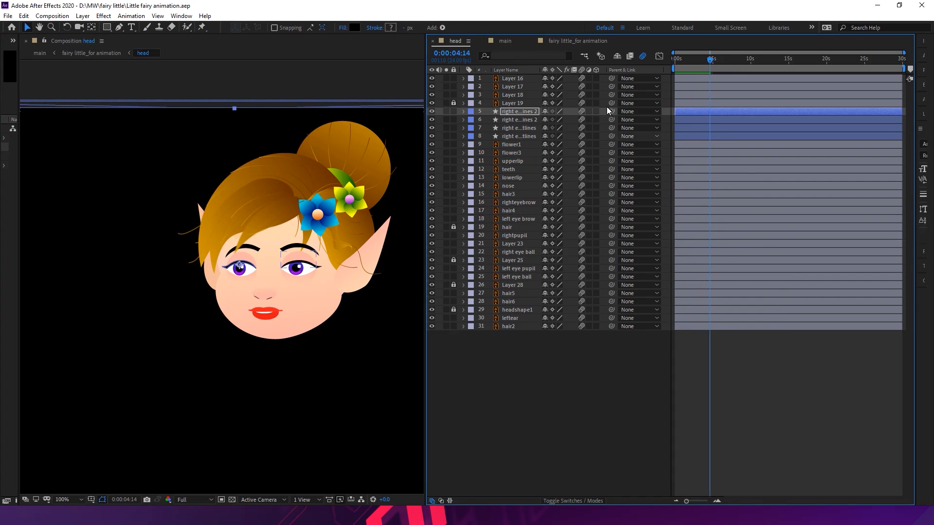
In the fairy little_for animation composition, collapse the properties of the controller, head, magic wand, hand and leaves layers
{"action": "left_click", "coordinate": [569, 41]}
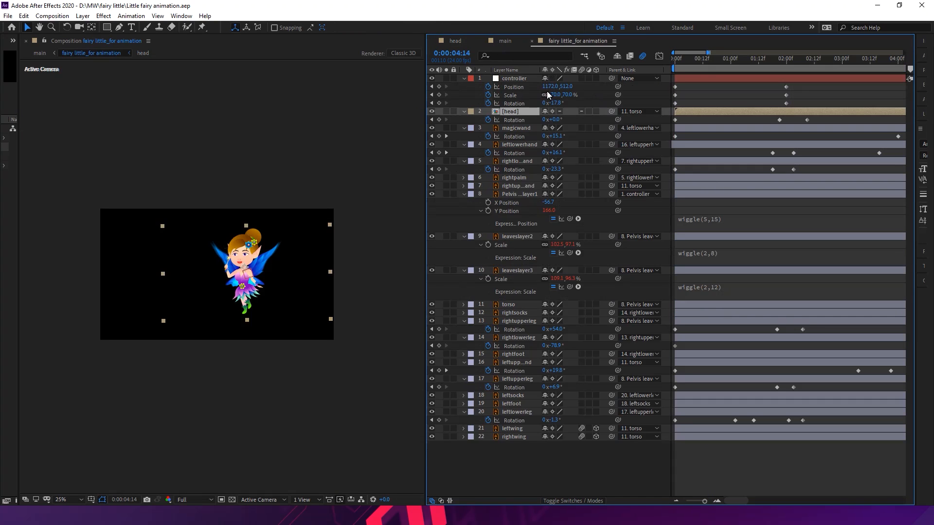
{"action": "left_click", "coordinate": [463, 78]}
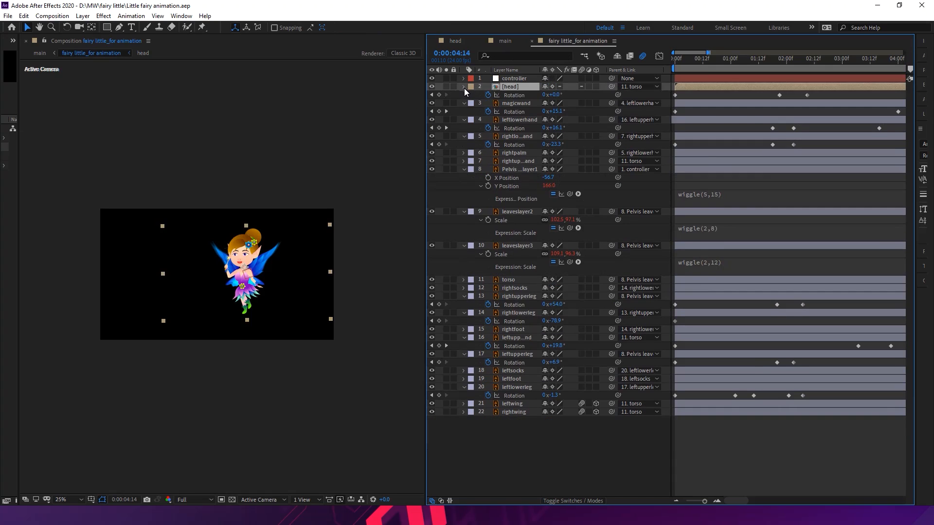
{"action": "left_click", "coordinate": [464, 87]}
{"action": "left_click", "coordinate": [464, 96]}
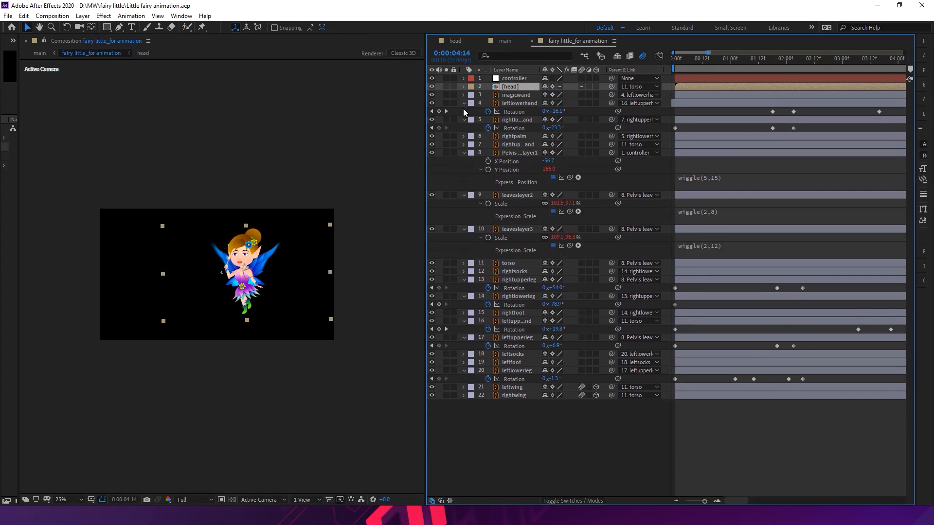
{"action": "left_click", "coordinate": [463, 104]}
{"action": "left_click", "coordinate": [463, 112]}
{"action": "left_click", "coordinate": [464, 136]}
{"action": "left_click", "coordinate": [464, 145]}
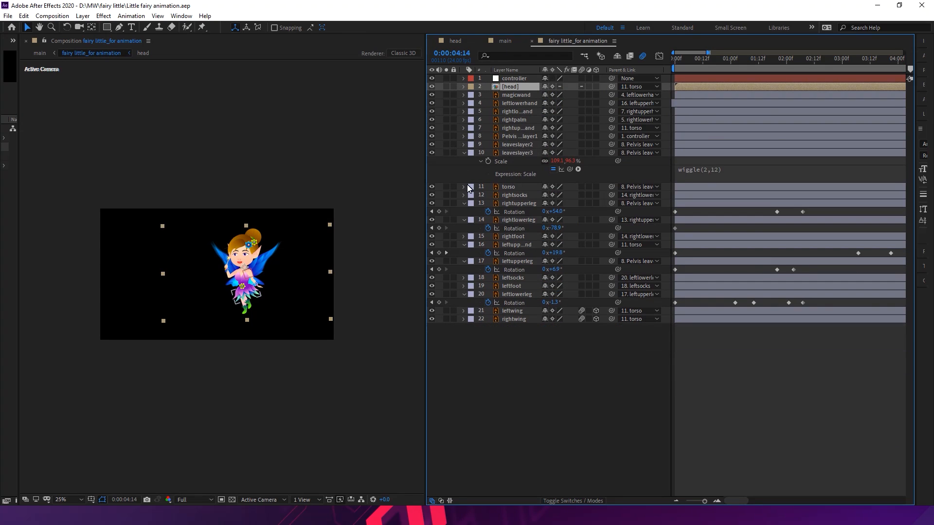
{"action": "left_click", "coordinate": [464, 153]}
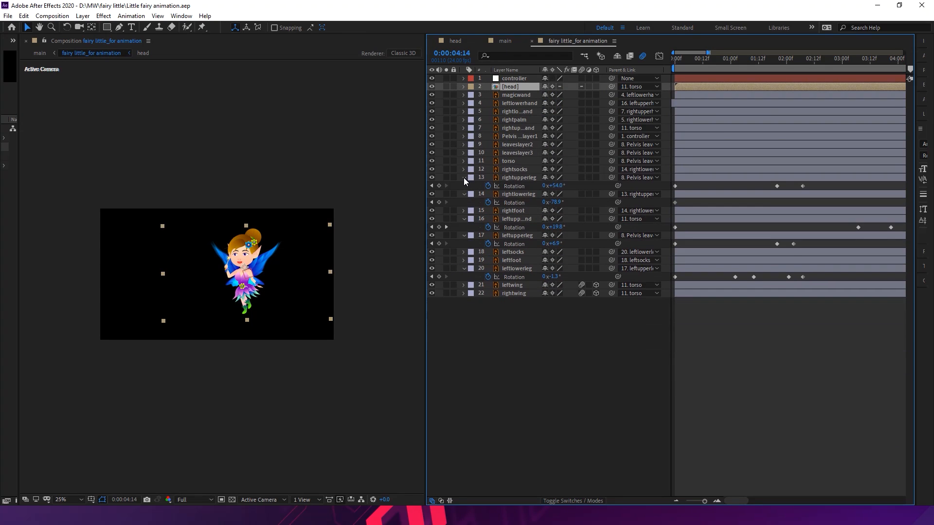
Collapse the properties of the upper and lower leg layers and the left upper hand layer
{"action": "left_click", "coordinate": [464, 177]}
{"action": "left_click", "coordinate": [462, 185]}
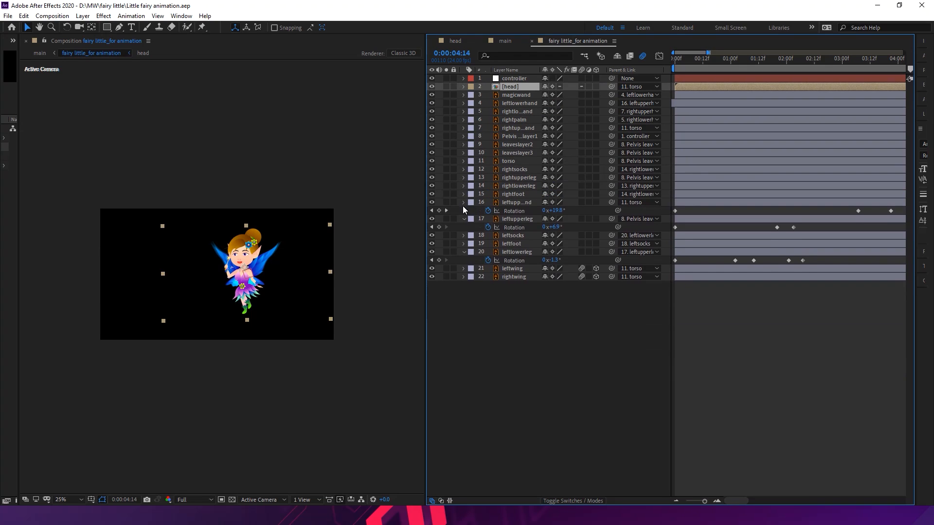
{"action": "left_click", "coordinate": [463, 204]}
{"action": "left_click", "coordinate": [463, 211]}
{"action": "left_click", "coordinate": [463, 236]}
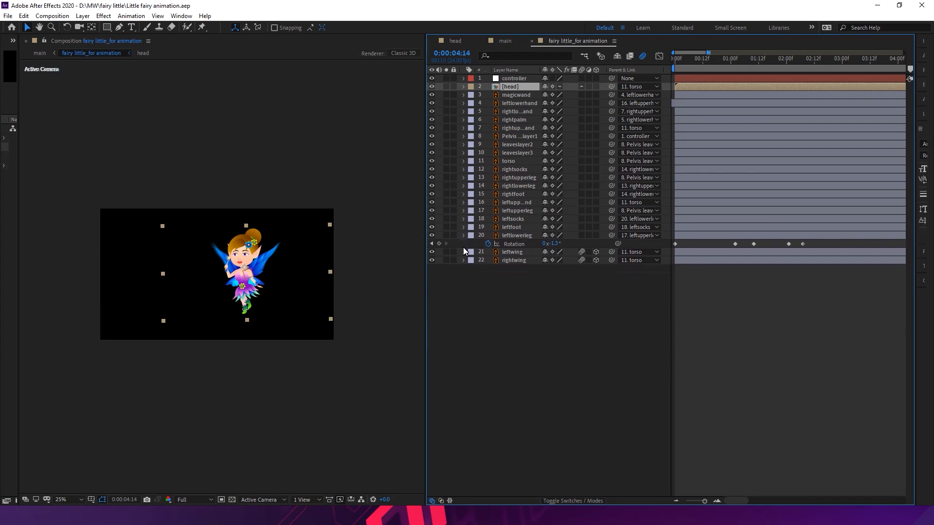
Reveal the keyframed properties of all layers, select every keyframe and apply Easy Ease
{"action": "left_click", "coordinate": [514, 252]}
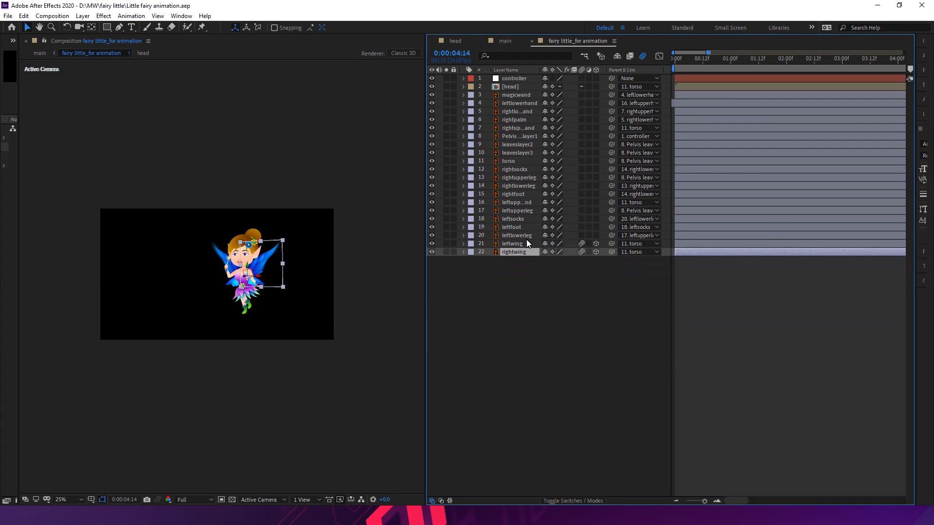
{"action": "left_click", "coordinate": [518, 79], "text": "shift"}
{"action": "key", "text": "u"}
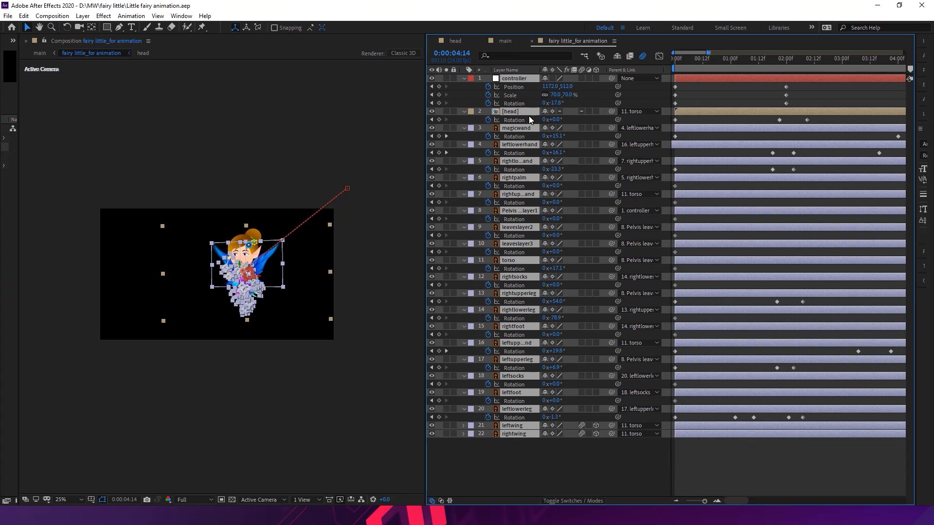
{"action": "left_click_drag", "start_coordinate": [425, 55], "coordinate": [275, 73]}
{"action": "left_click_drag", "start_coordinate": [212, 80], "coordinate": [160, 73]}
{"action": "left_click_drag", "start_coordinate": [789, 86], "coordinate": [405, 428]}
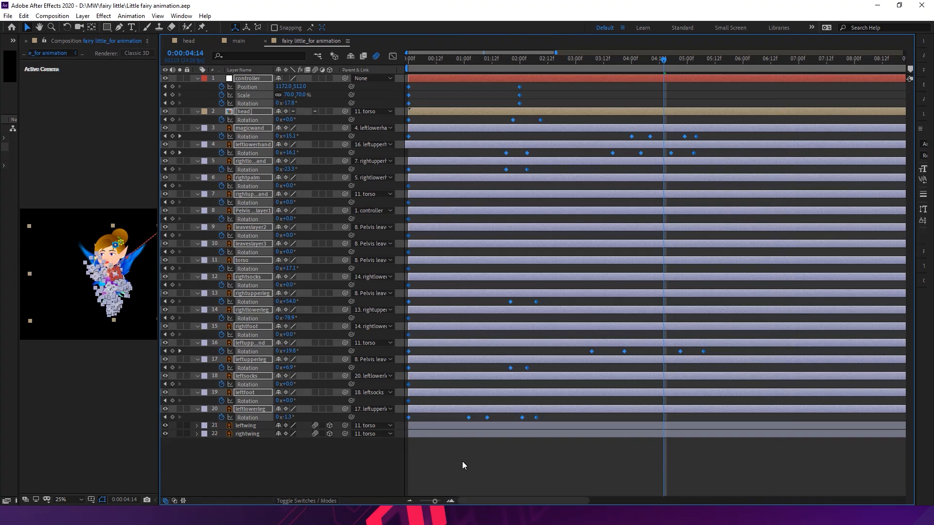
{"action": "key", "text": "F9"}
Inspect the speed curves of all keyframes in the Graph Editor and reapply Easy Ease to them
{"action": "left_click", "coordinate": [393, 56]}
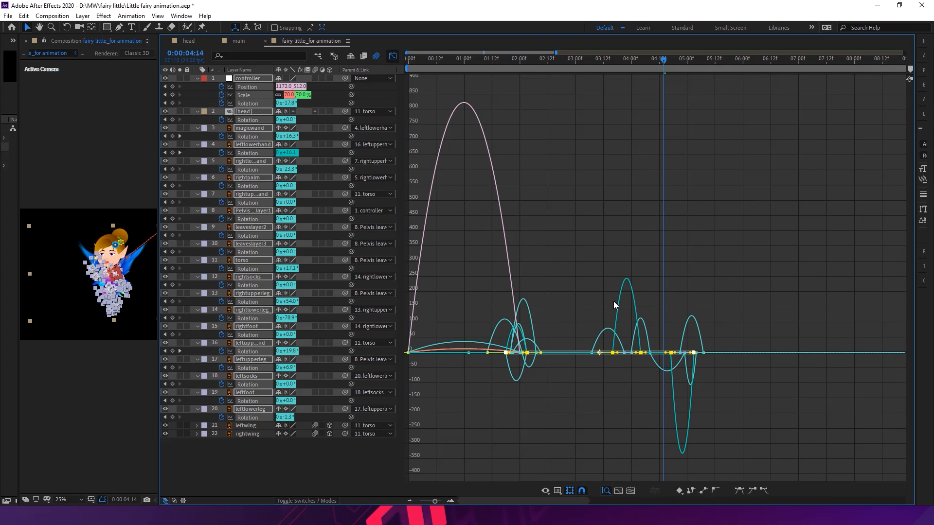
{"action": "key", "text": "ctrl+a"}
{"action": "key", "text": "ctrl+alt+h"}
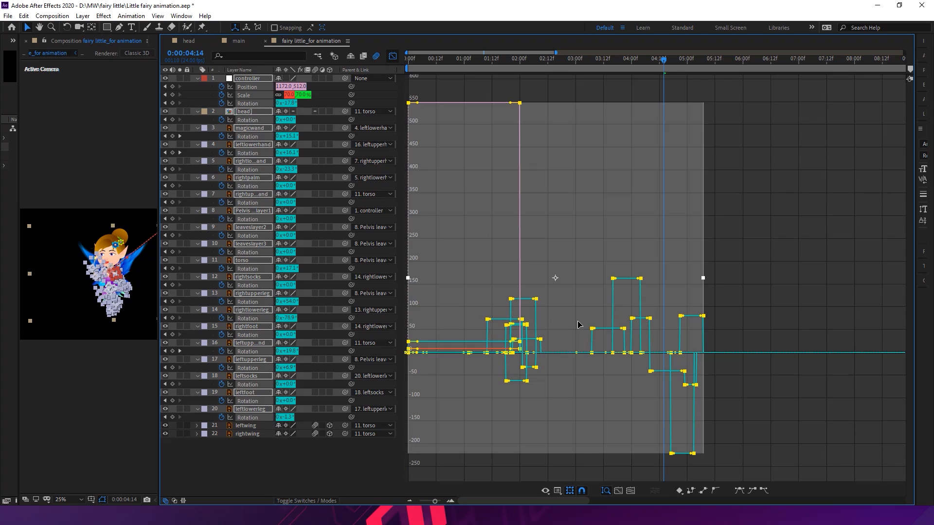
{"action": "key", "text": "F9"}
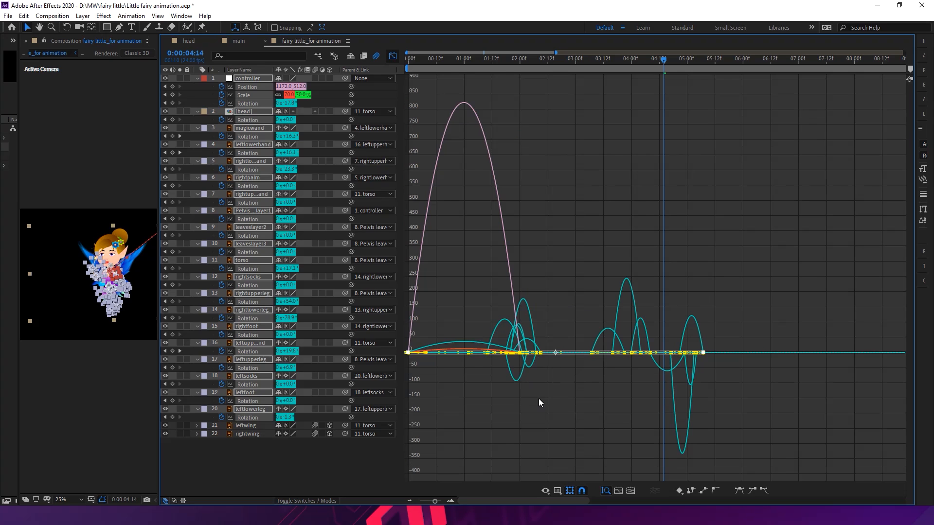
{"action": "left_click", "coordinate": [395, 60]}
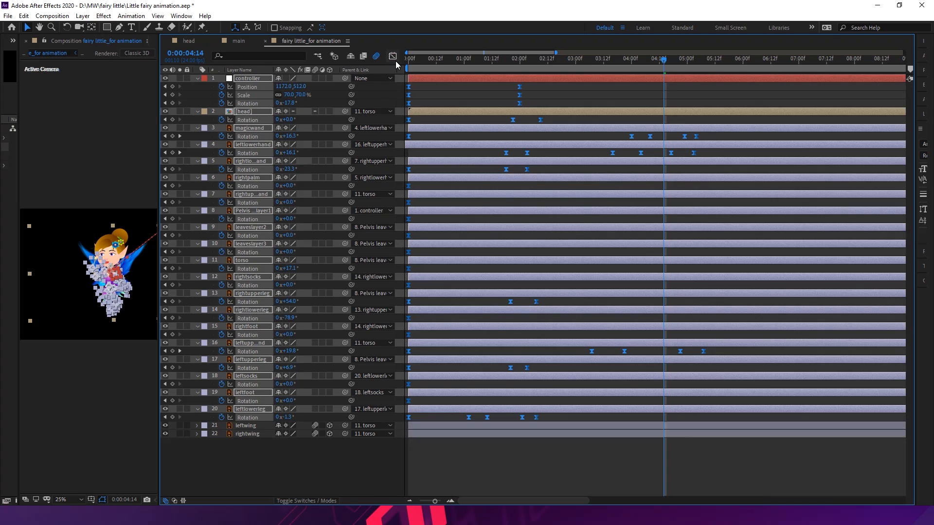
At the controller's second position keyframe, 0:00:02:00, bend its straight motion path into a downward curve
{"action": "left_click_drag", "start_coordinate": [163, 113], "coordinate": [385, 129]}
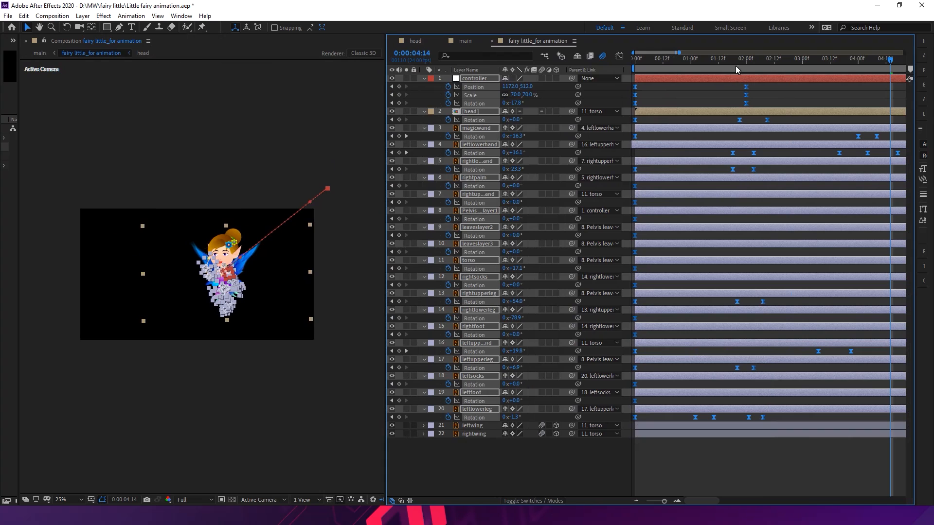
{"action": "left_click_drag", "start_coordinate": [695, 72], "coordinate": [744, 77]}
{"action": "left_click", "coordinate": [297, 175]}
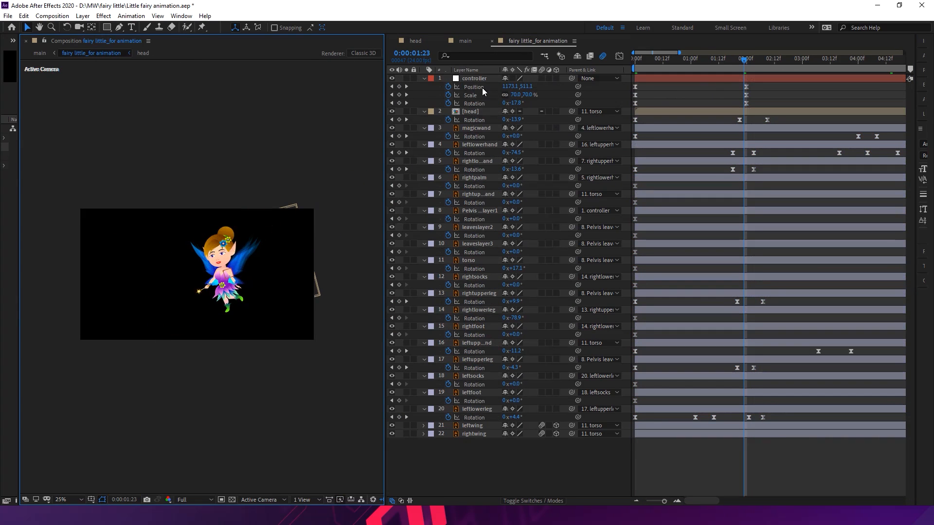
{"action": "left_click", "coordinate": [483, 88]}
{"action": "left_click", "coordinate": [407, 86]}
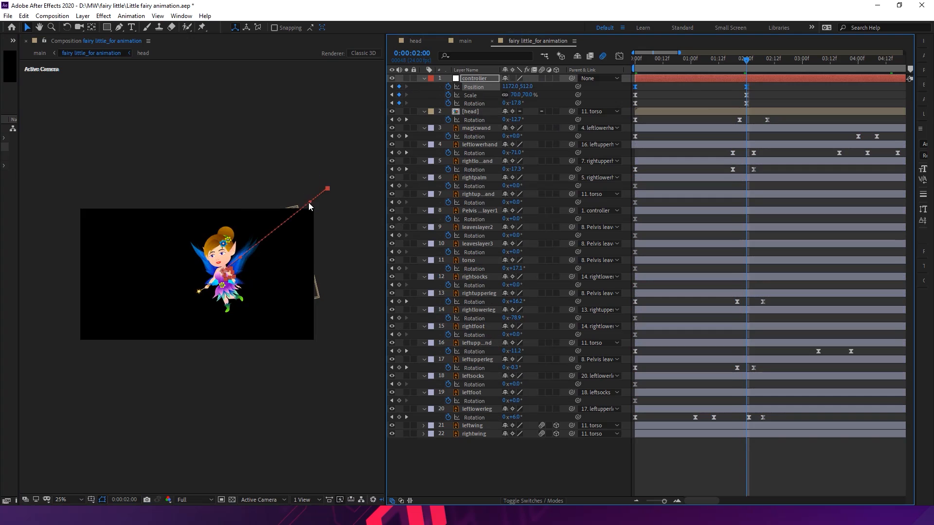
{"action": "left_click_drag", "start_coordinate": [313, 200], "coordinate": [307, 259]}
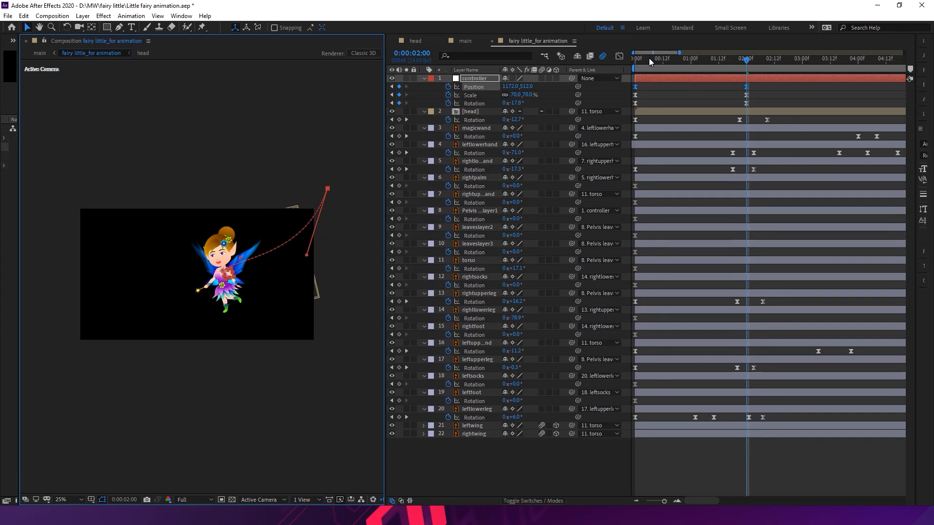
Return to the first frame and slightly adjust the curve handle at the start of the controller's motion path
{"action": "left_click_drag", "start_coordinate": [650, 58], "coordinate": [613, 69]}
{"action": "left_click", "coordinate": [193, 127]}
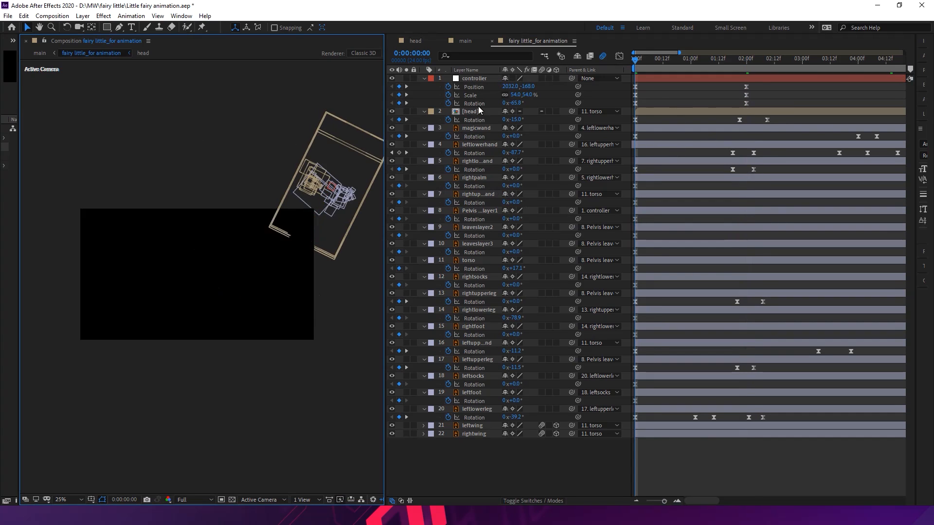
{"action": "left_click", "coordinate": [479, 87]}
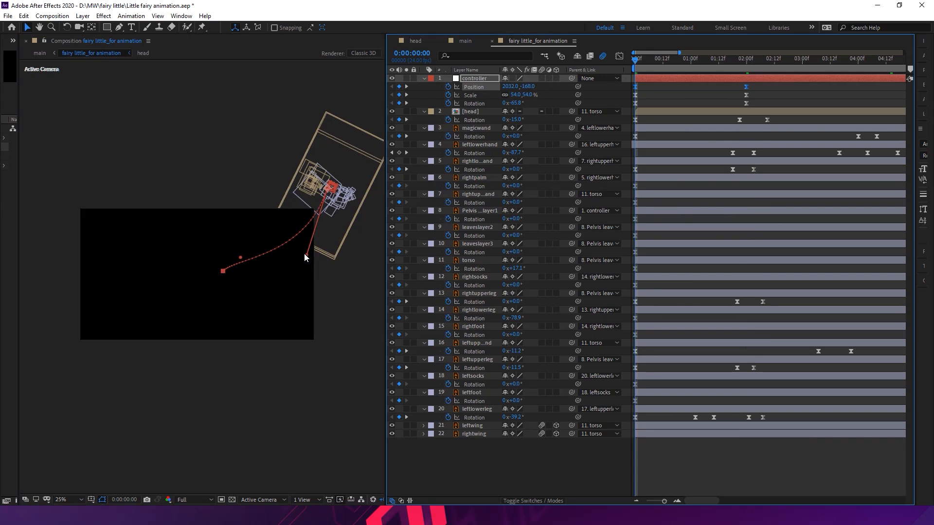
{"action": "left_click_drag", "start_coordinate": [306, 255], "coordinate": [303, 254]}
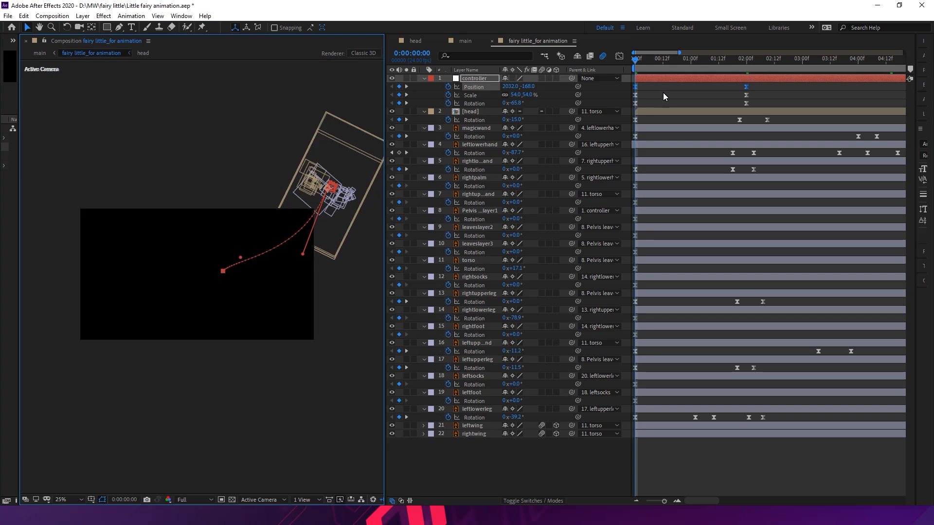
Preview the fairy's flight animation from the first frame, checking it at closer magnification
{"action": "key", "text": "space"}
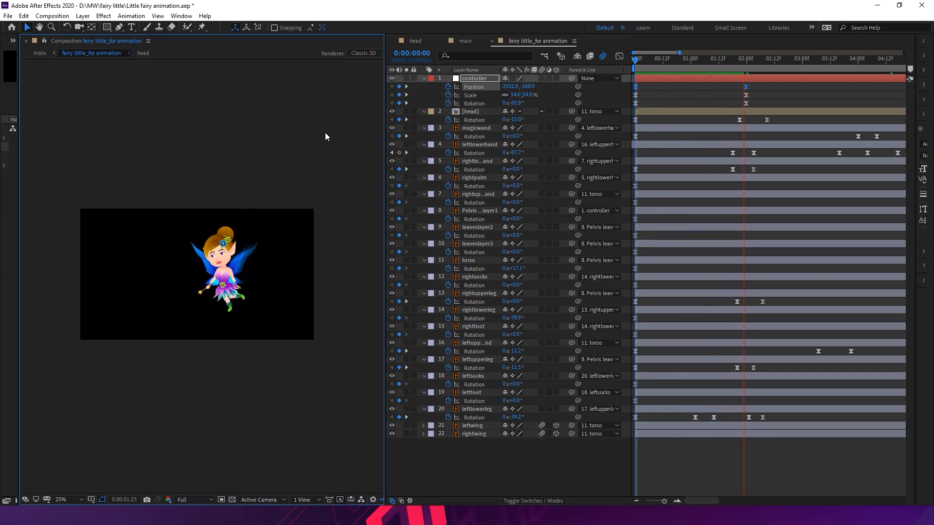
{"action": "key", "text": "space"}
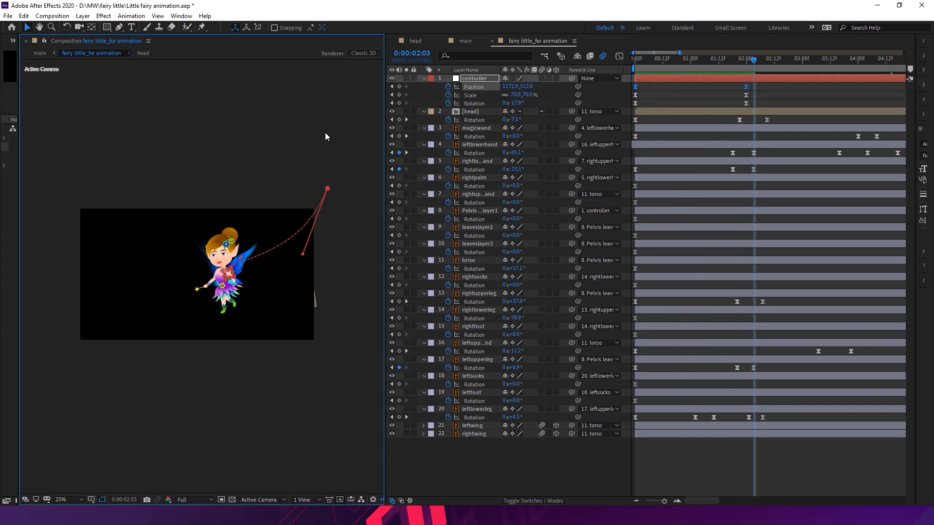
{"action": "key", "text": "period"}
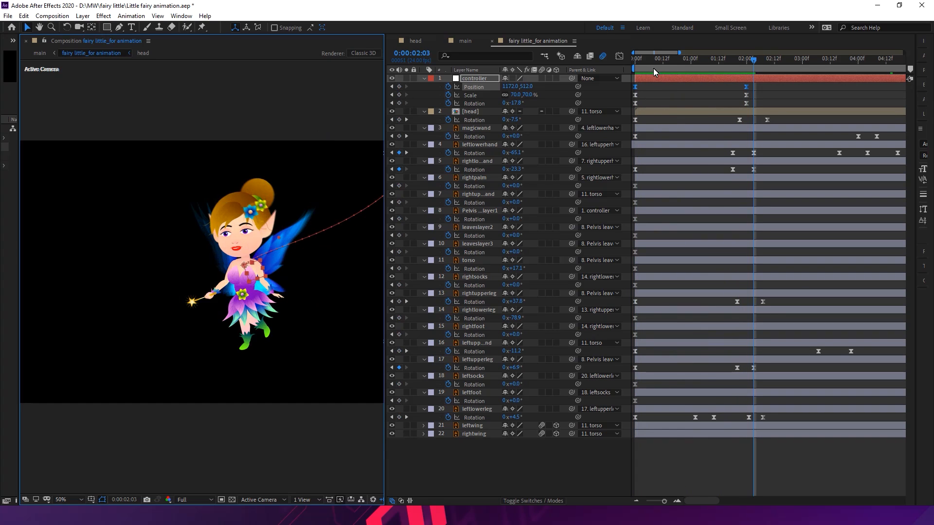
{"action": "key", "text": "Home"}
{"action": "key", "text": "comma"}
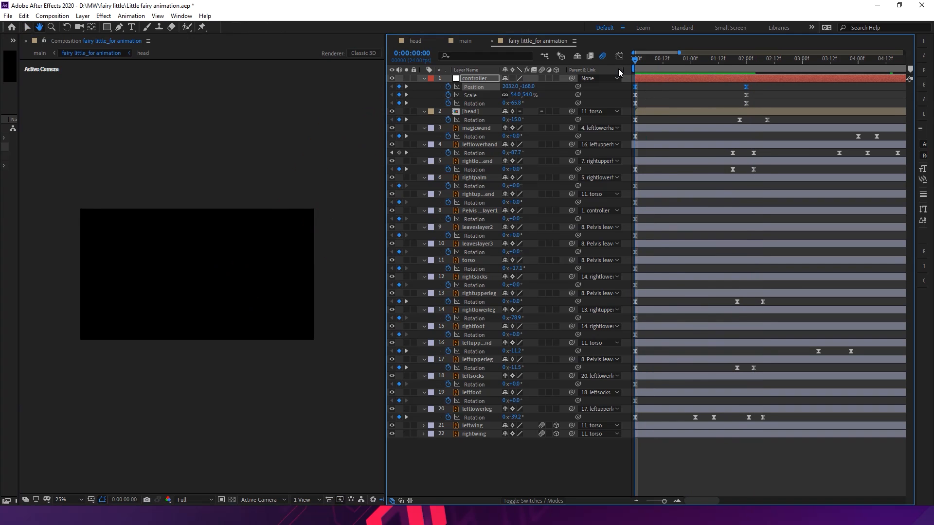
{"action": "key", "text": "space"}
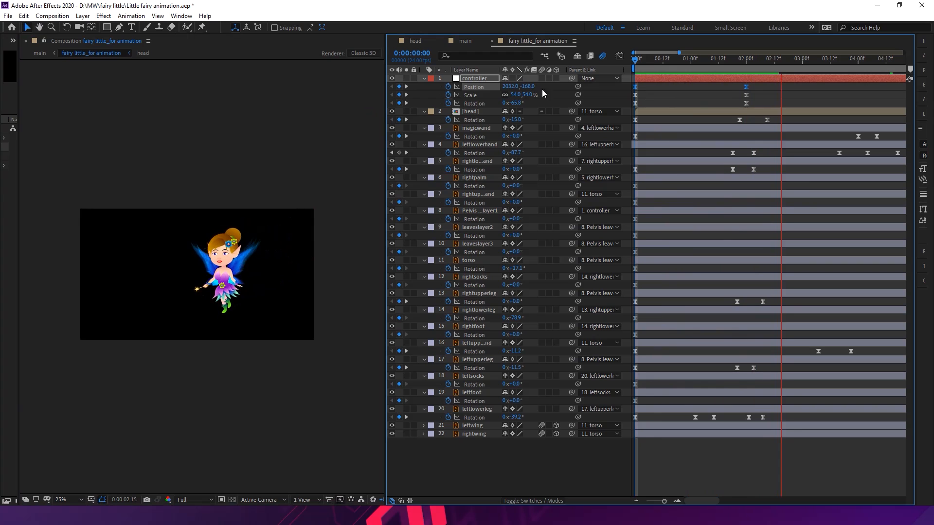
{"action": "scroll", "coordinate": [291, 115], "scroll_direction": "up", "scroll_amount": 2}
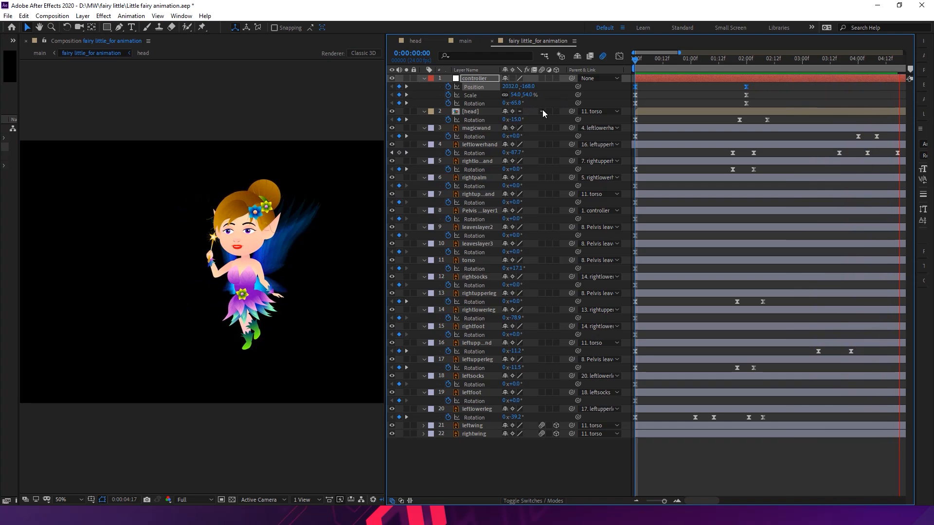
{"action": "left_click", "coordinate": [484, 112]}
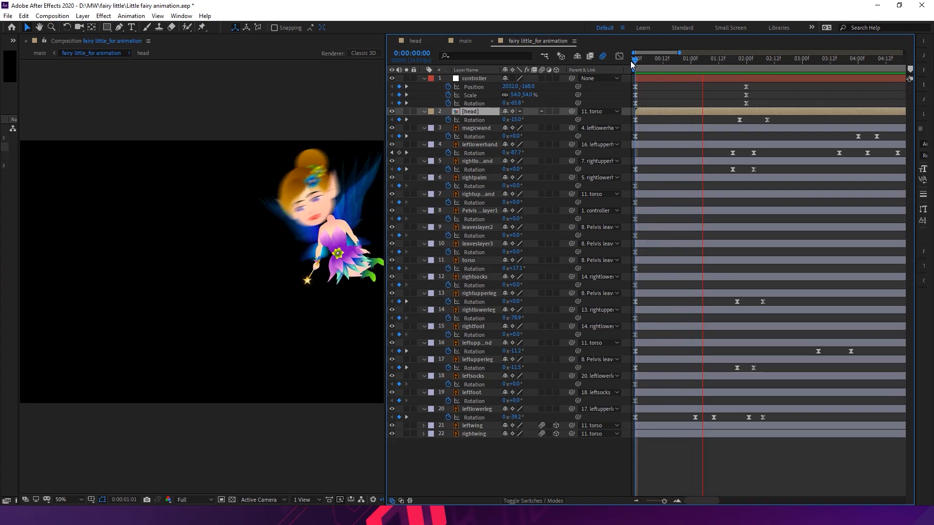
{"action": "key", "text": "space"}
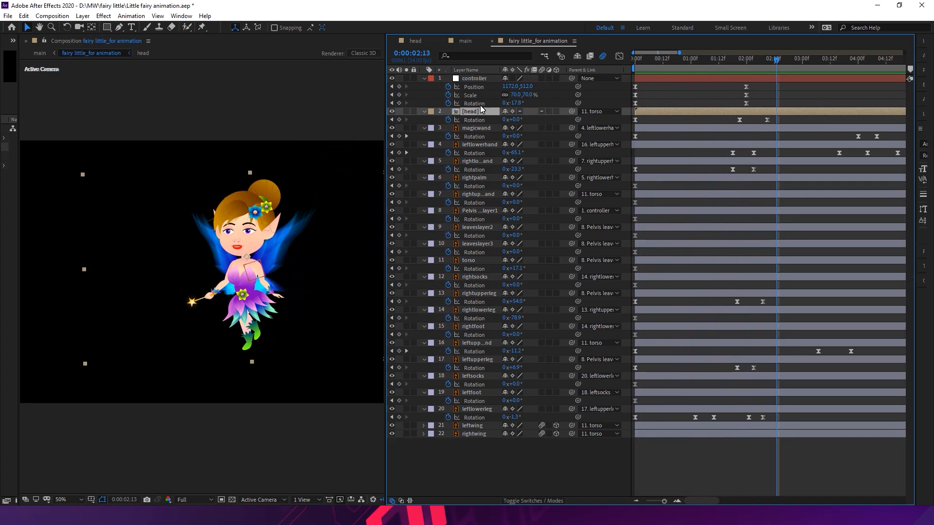
Limit motion blur in the head composition to hair, hair3, hair4, hair5, hair6 and Layers 16 to 18, and return to the fairy composition
{"action": "double_click", "coordinate": [476, 112]}
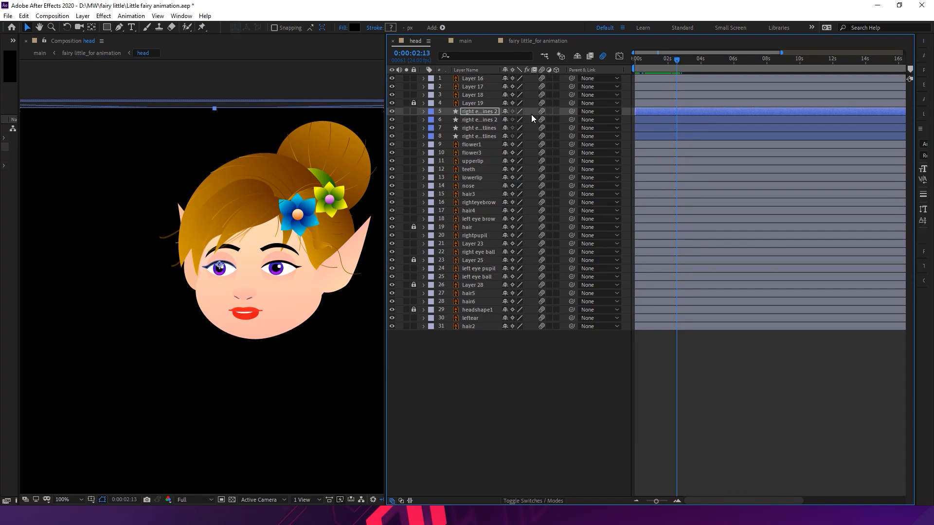
{"action": "left_click_drag", "start_coordinate": [543, 112], "coordinate": [543, 310]}
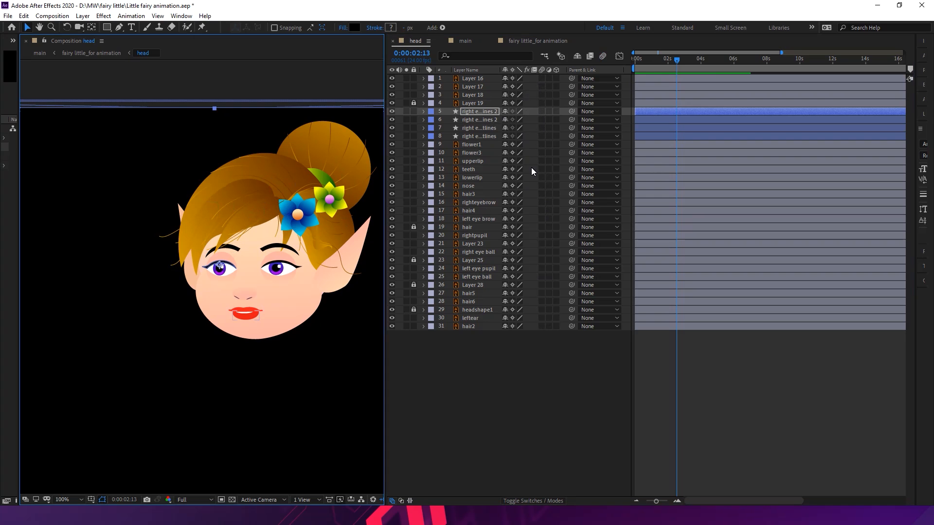
{"action": "left_click", "coordinate": [475, 292]}
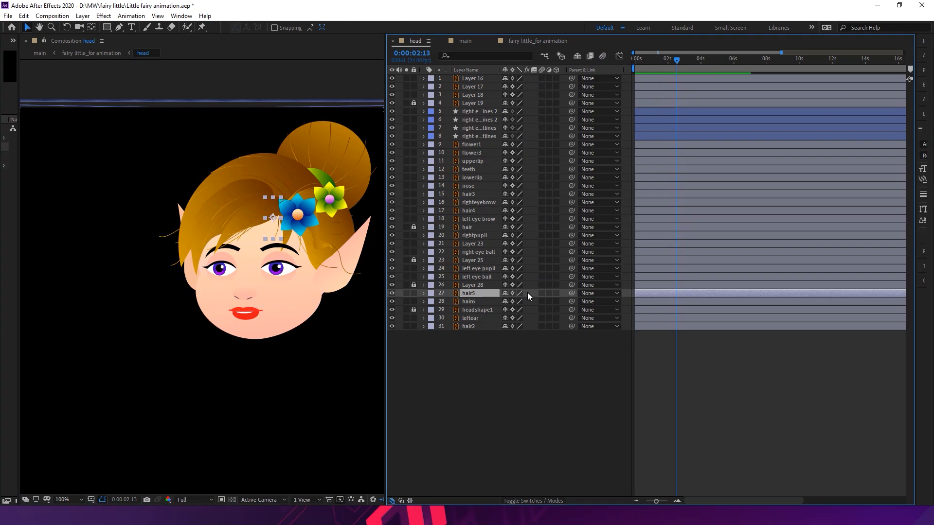
{"action": "left_click", "coordinate": [541, 293]}
{"action": "left_click", "coordinate": [541, 301]}
{"action": "left_click", "coordinate": [541, 227]}
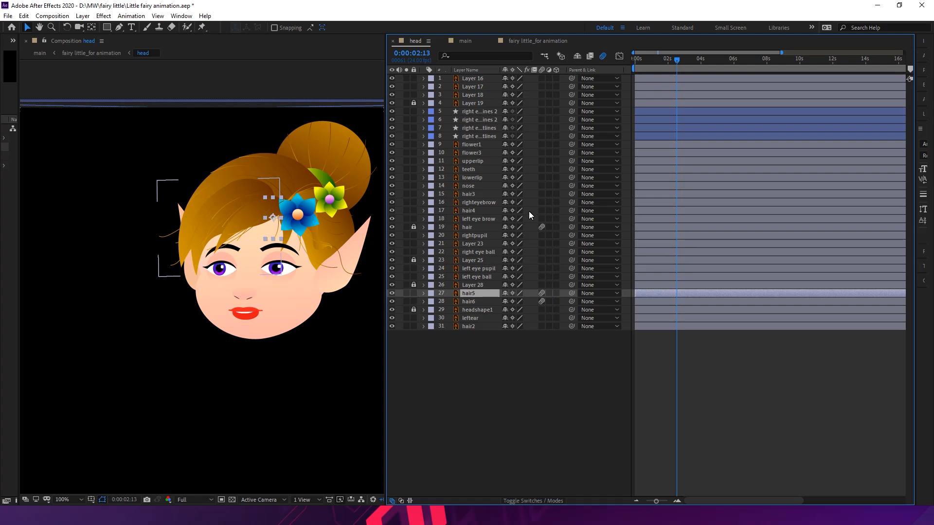
{"action": "left_click", "coordinate": [540, 211]}
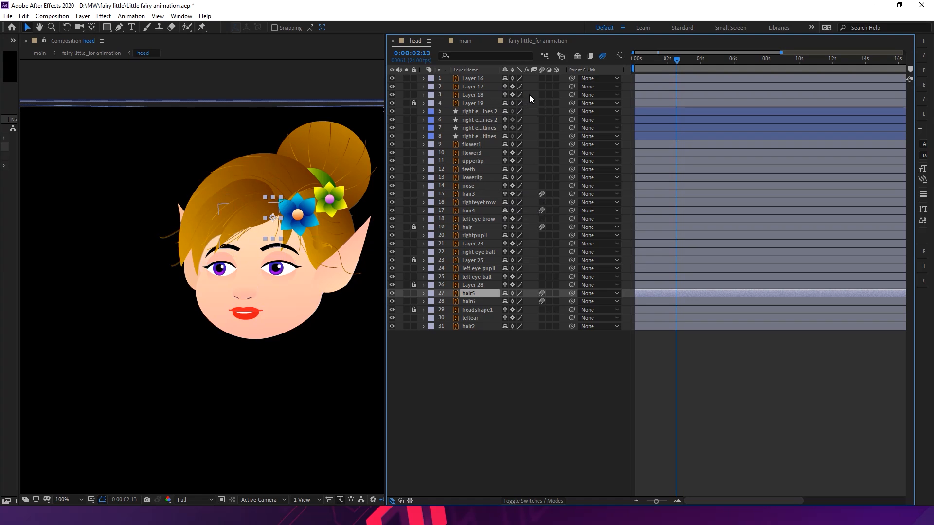
{"action": "left_click_drag", "start_coordinate": [543, 95], "coordinate": [542, 79]}
{"action": "left_click", "coordinate": [536, 41]}
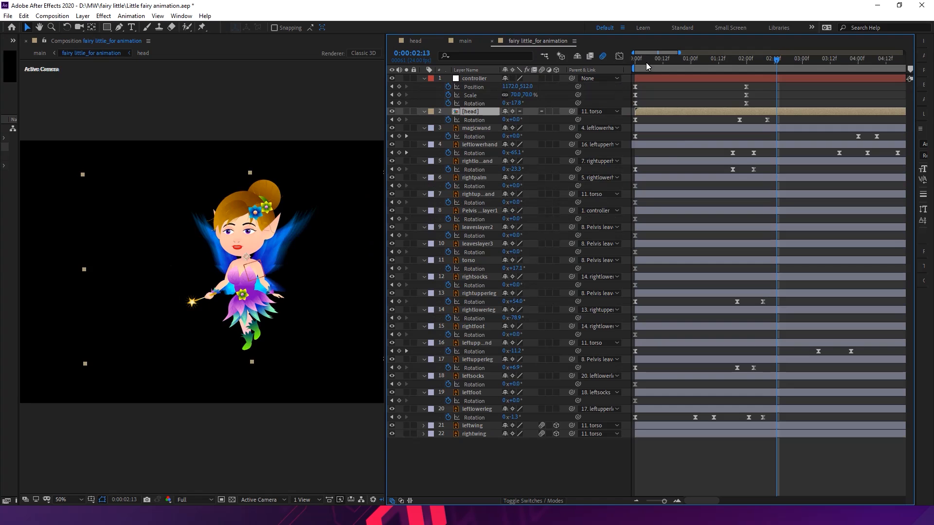
Preview the fairy animation from the first frame to check the head's motion blur and the wand movement
{"action": "left_click_drag", "start_coordinate": [643, 62], "coordinate": [624, 60]}
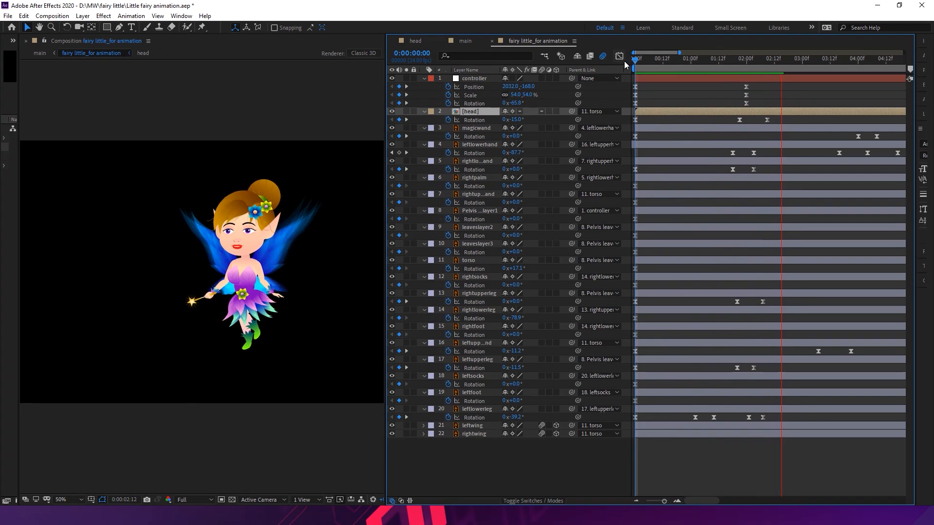
{"action": "left_click", "coordinate": [669, 65]}
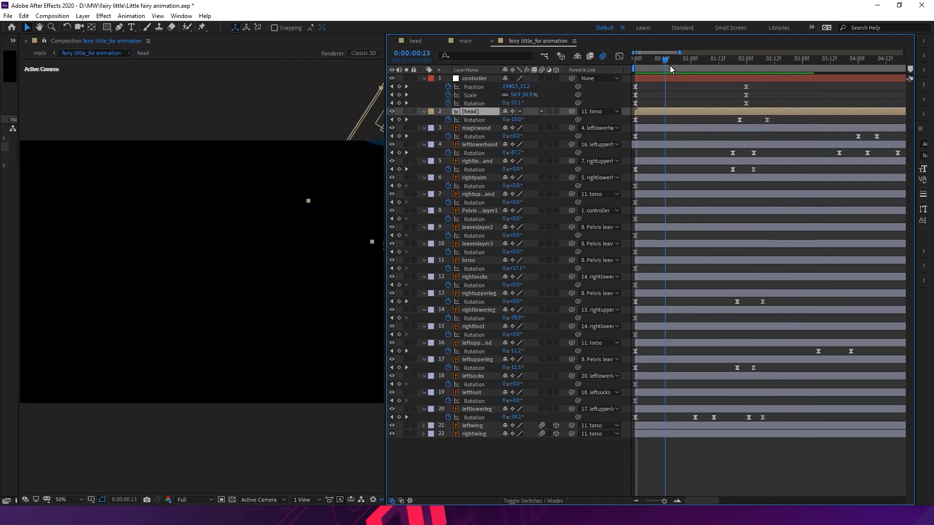
{"action": "left_click_drag", "start_coordinate": [669, 65], "coordinate": [650, 62]}
{"action": "key", "text": "space"}
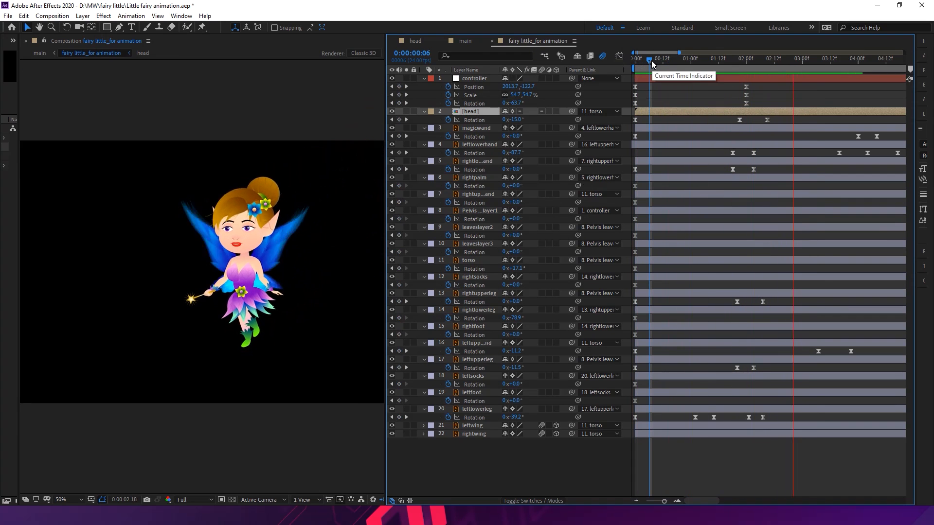
{"action": "left_click_drag", "start_coordinate": [652, 59], "coordinate": [623, 64]}
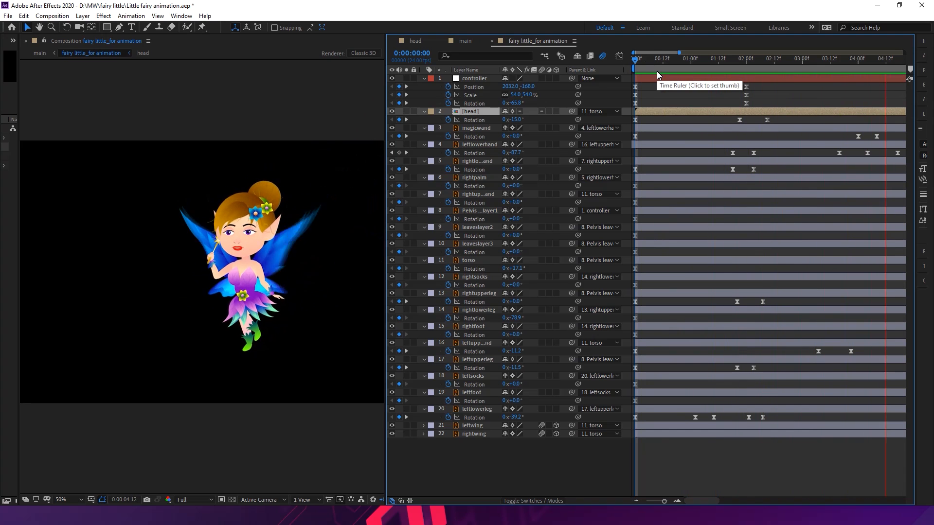
{"action": "key", "text": "space"}
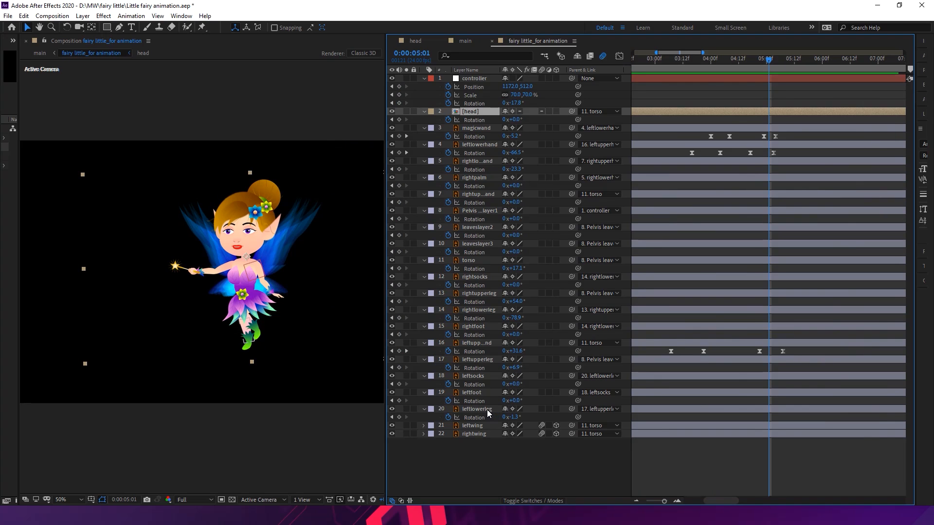
Enable motion blur for leaveslayer2 and leaveslayer3 in the fairy composition
{"action": "left_click", "coordinate": [484, 475]}
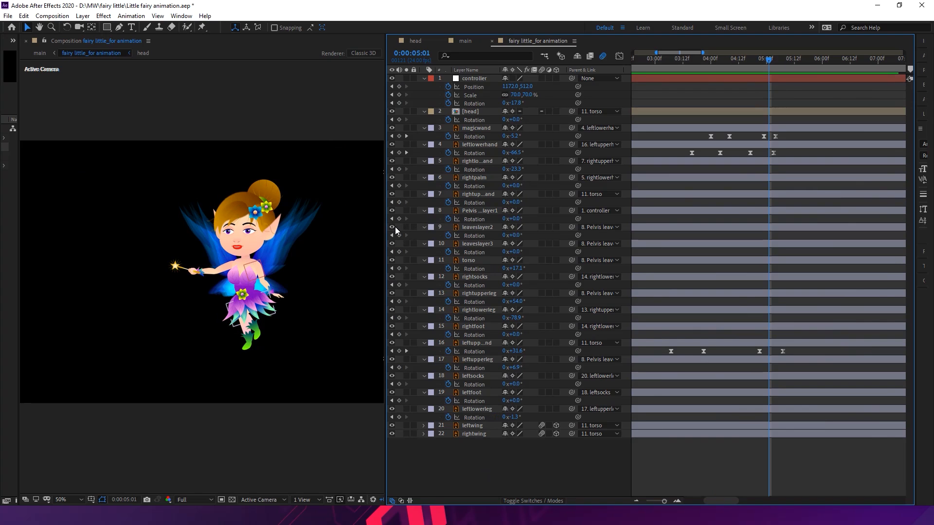
{"action": "left_click", "coordinate": [488, 228]}
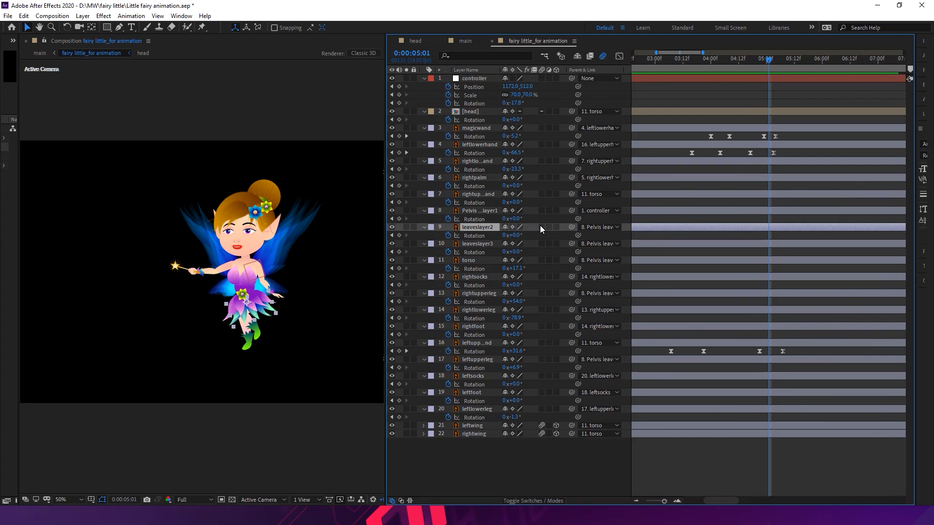
{"action": "left_click", "coordinate": [541, 244]}
Preview the flight from the first frame to check the blur on the skirt's leaf layers
{"action": "key", "text": "space"}
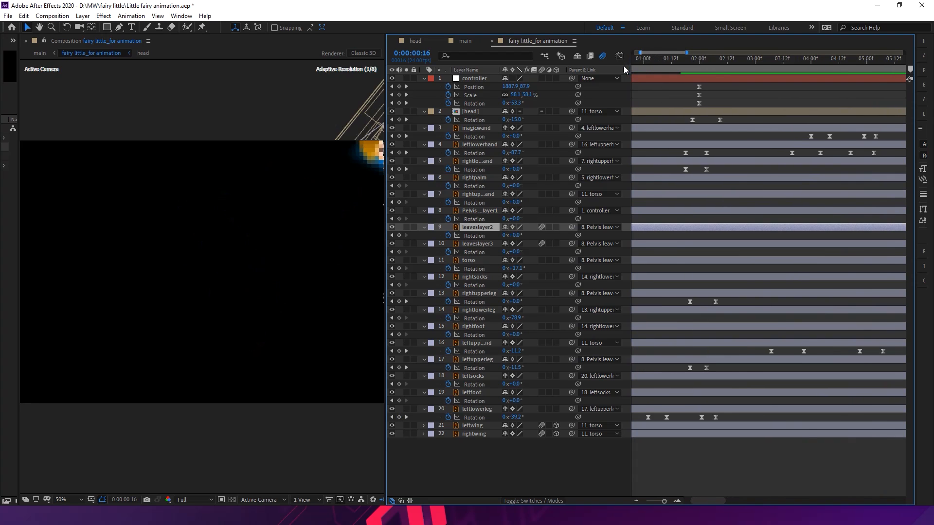
{"action": "key", "text": "space"}
{"action": "key", "text": "space"}
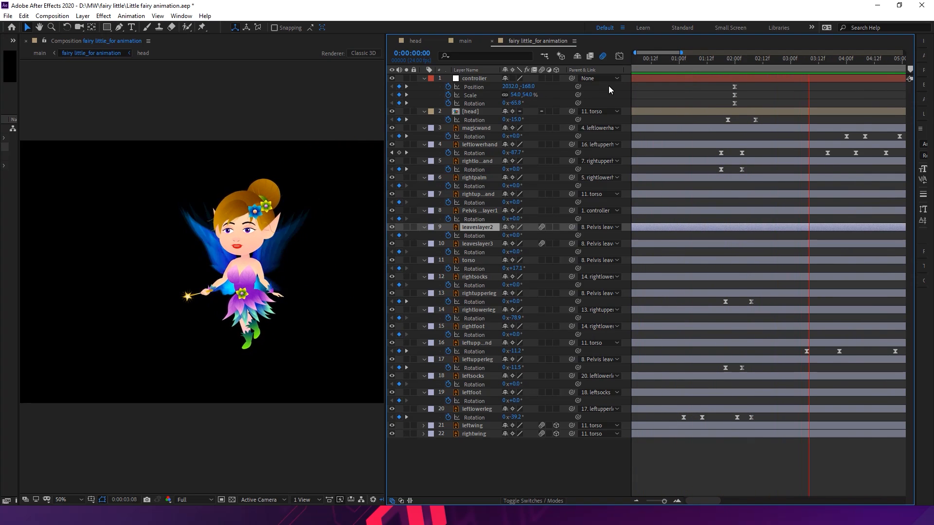
{"action": "left_click_drag", "start_coordinate": [644, 59], "coordinate": [616, 64]}
{"action": "key", "text": "Home"}
{"action": "key", "text": "space"}
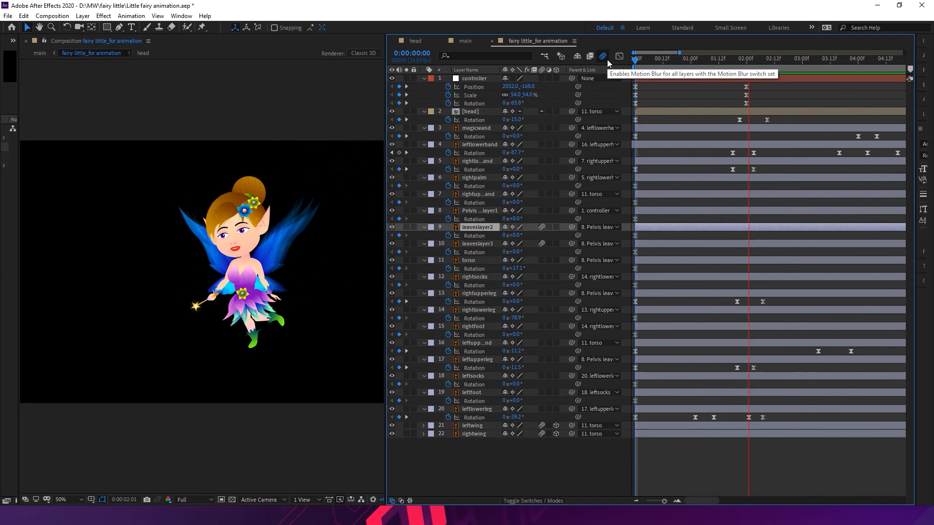
Preview the animation with the composition's motion blur switched off for comparison, and switch it back on
{"action": "key", "text": "space"}
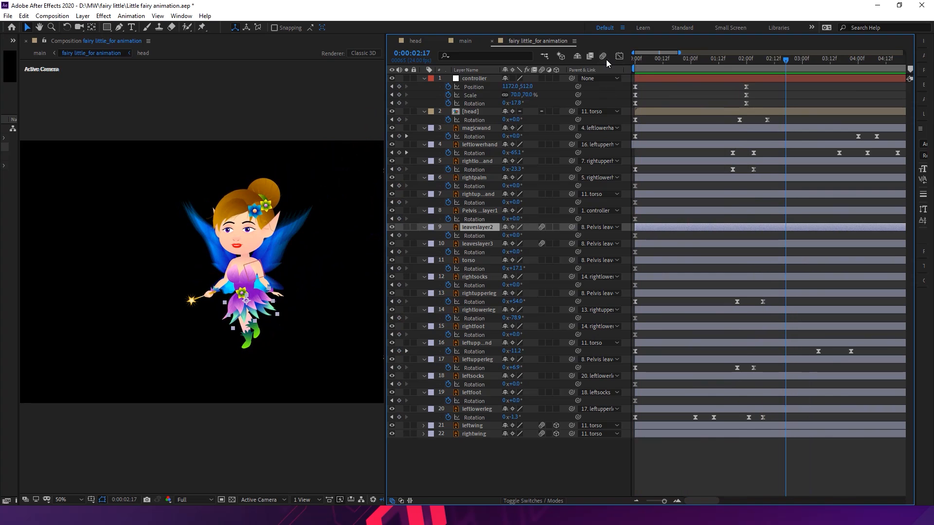
{"action": "key", "text": "Home"}
{"action": "key", "text": "space"}
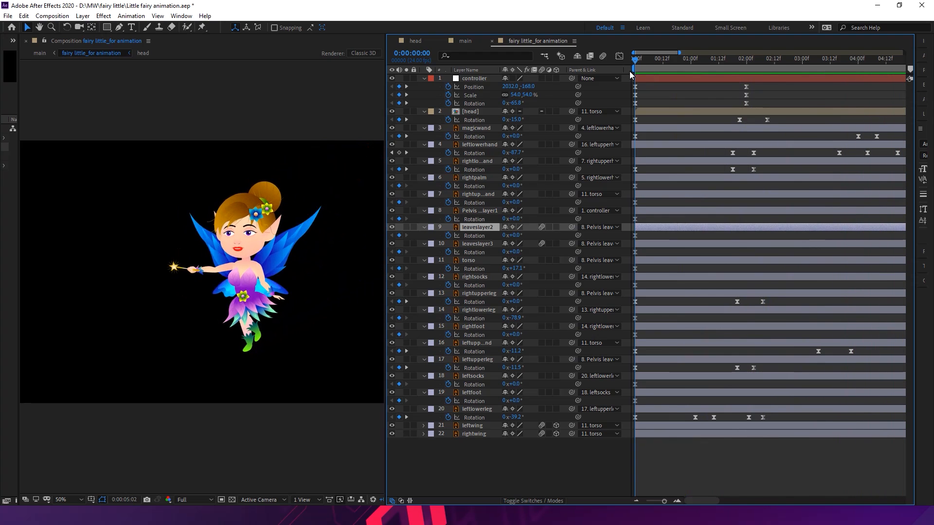
{"action": "key", "text": "space"}
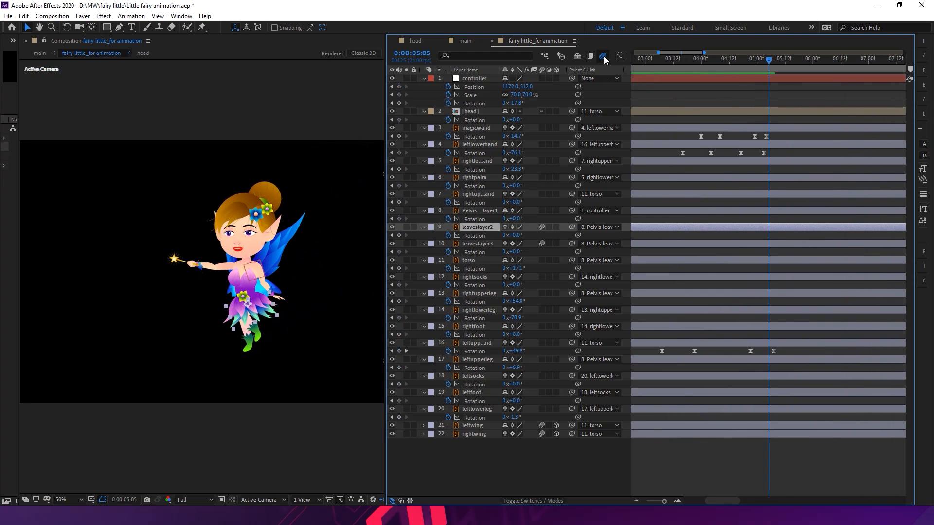
{"action": "left_click", "coordinate": [603, 57]}
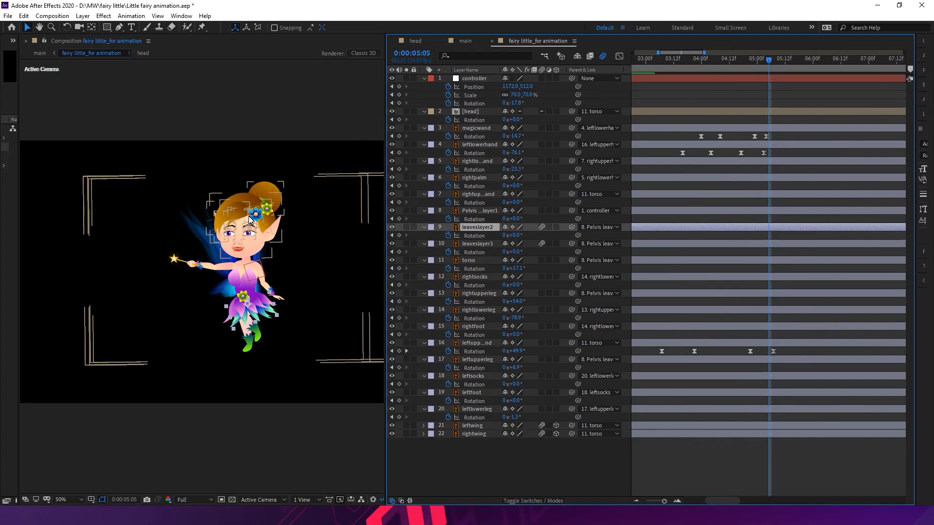
Open the head composition and inspect Layers 16 to 19 and flower1 to identify which parts of the head they cover
{"action": "double_click", "coordinate": [470, 112]}
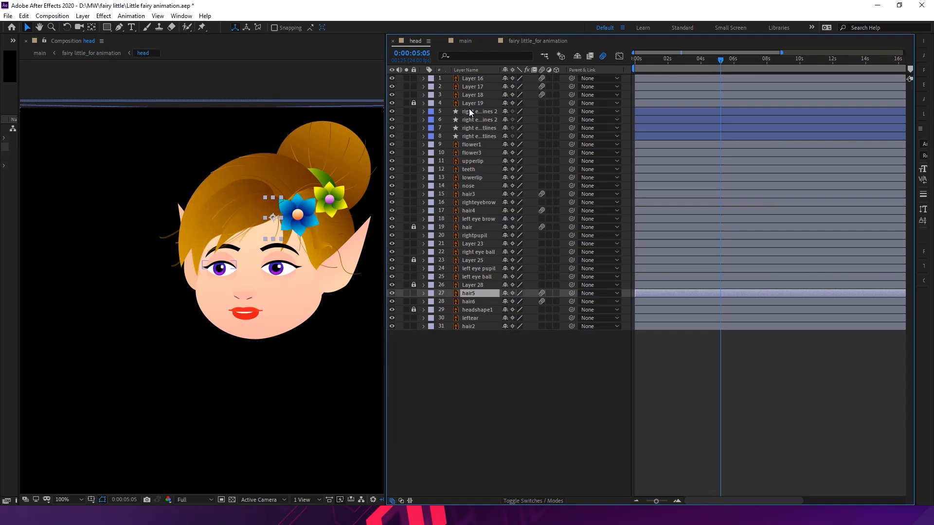
{"action": "left_click", "coordinate": [492, 385]}
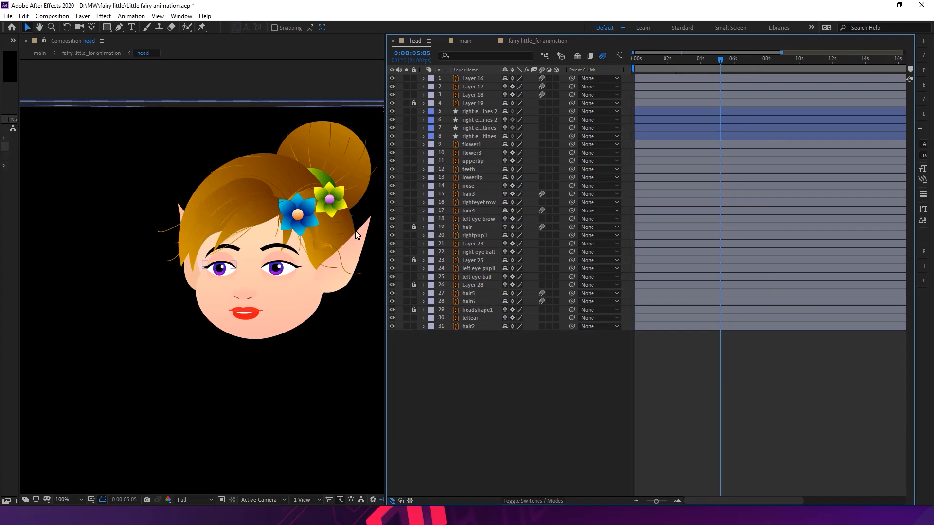
{"action": "left_click", "coordinate": [235, 221]}
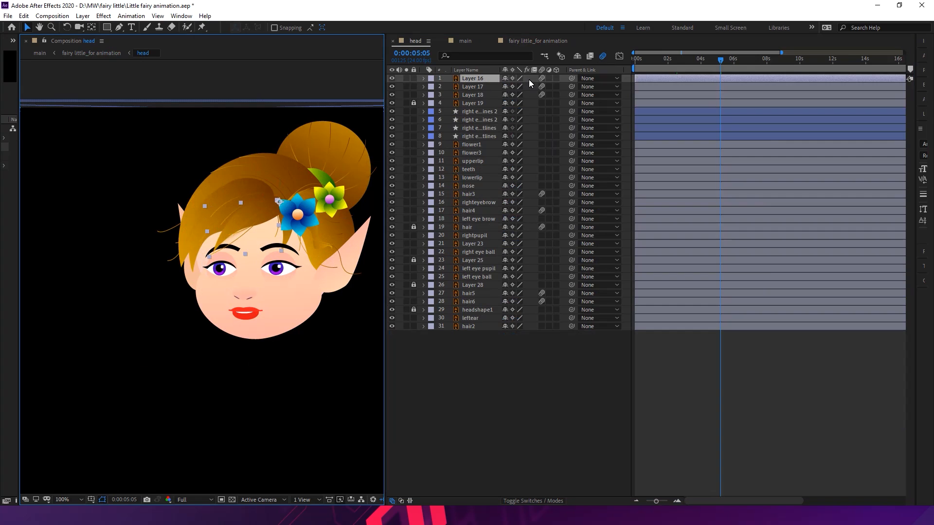
{"action": "left_click", "coordinate": [541, 78]}
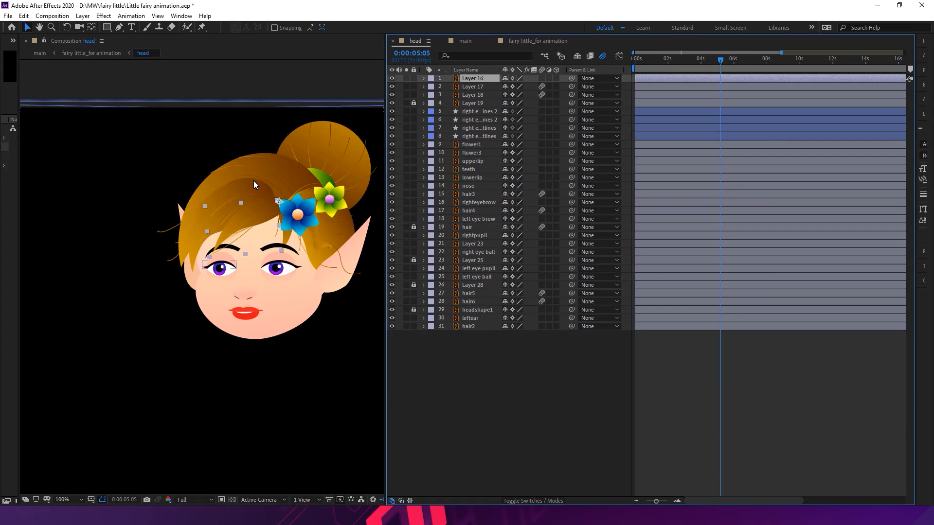
{"action": "left_click", "coordinate": [472, 87]}
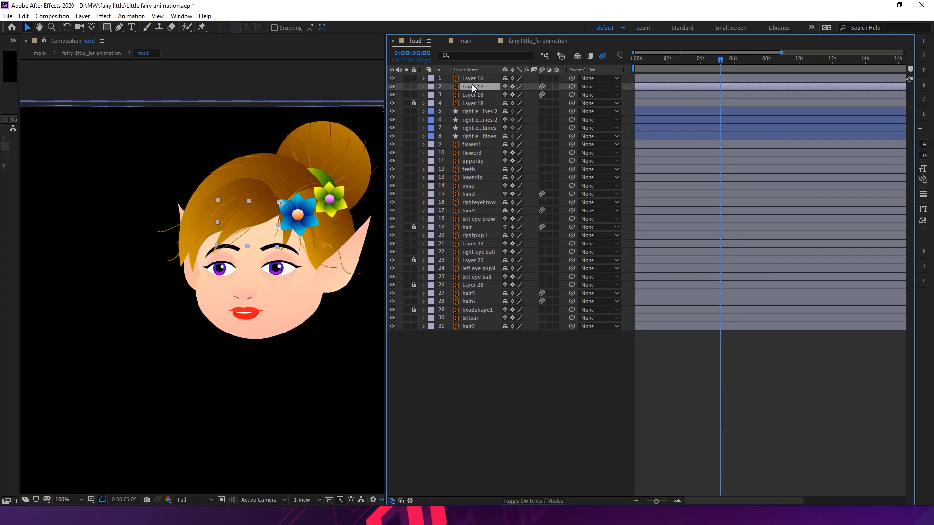
{"action": "left_click", "coordinate": [470, 95]}
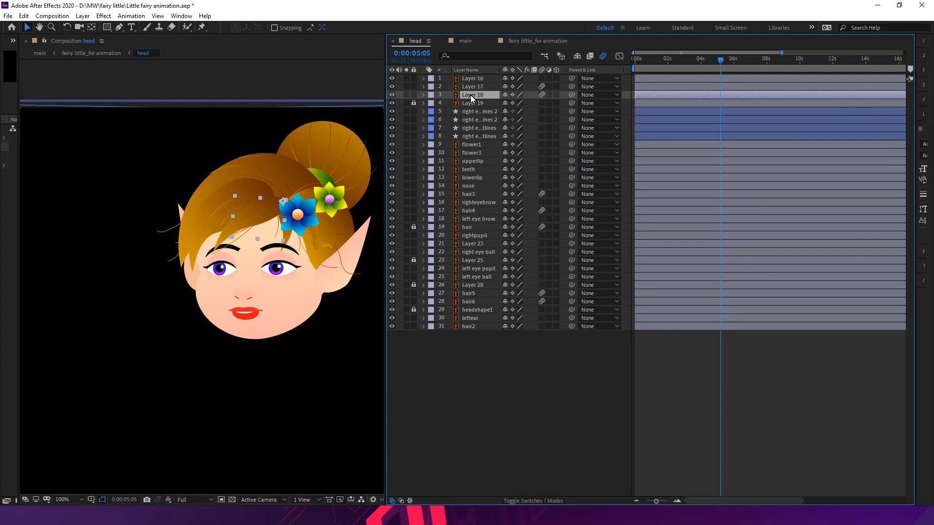
{"action": "left_click", "coordinate": [392, 106]}
{"action": "left_click", "coordinate": [393, 104]}
{"action": "left_click", "coordinate": [469, 145]}
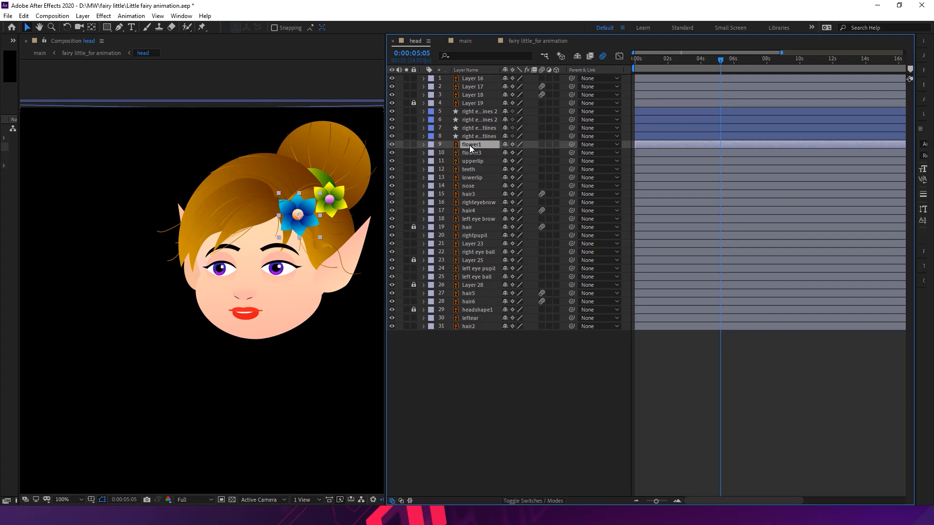
Identify the hair3 strand by toggling its visibility and turn off its motion blur
{"action": "left_click", "coordinate": [477, 193]}
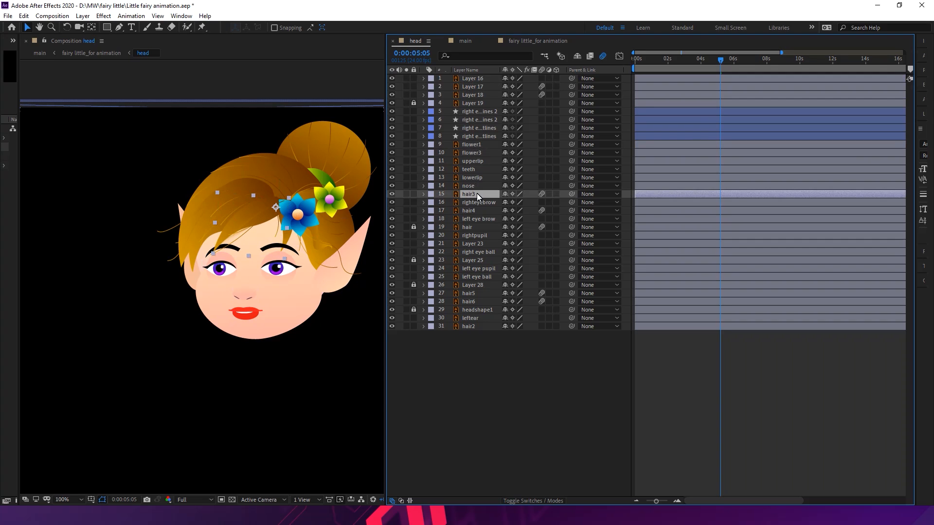
{"action": "left_click", "coordinate": [390, 195]}
{"action": "left_click", "coordinate": [390, 194]}
{"action": "left_click", "coordinate": [541, 194]}
Turn hair4 into an adjustment layer and go to the first frame
{"action": "left_click", "coordinate": [477, 212]}
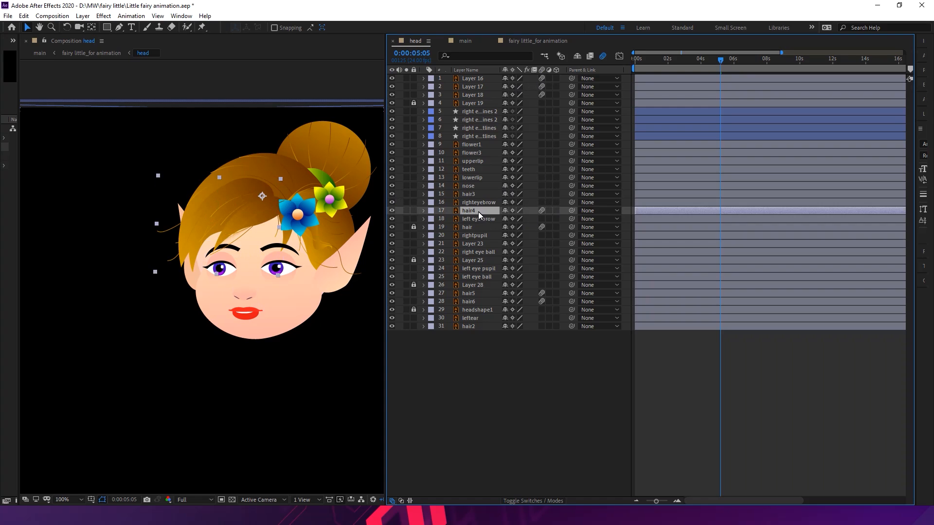
{"action": "left_click", "coordinate": [548, 210]}
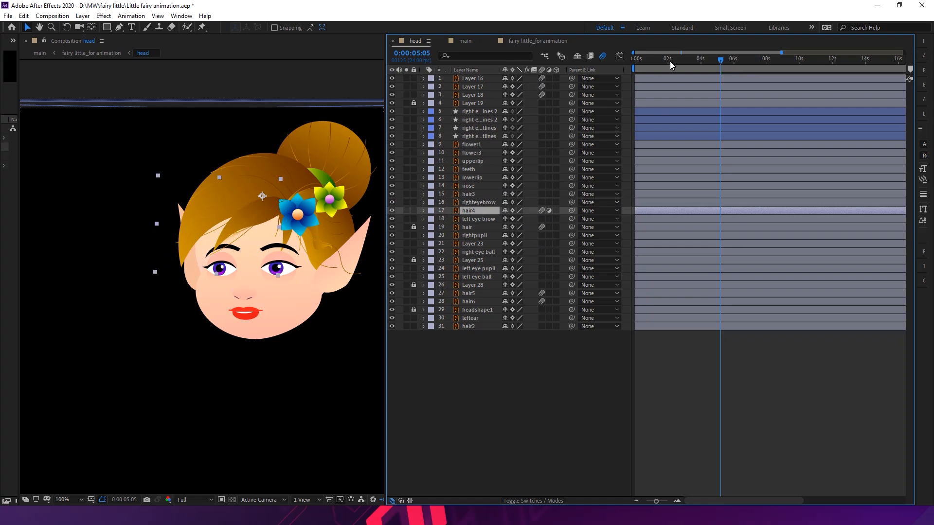
{"action": "left_click_drag", "start_coordinate": [654, 60], "coordinate": [618, 72]}
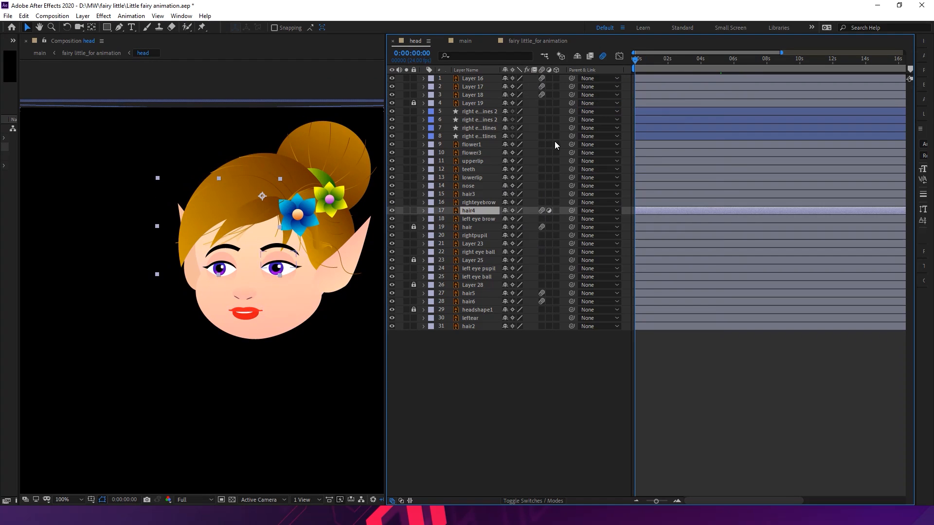
Return to the fairy composition and preview the animation from the first frame to examine the hair
{"action": "left_click", "coordinate": [547, 42]}
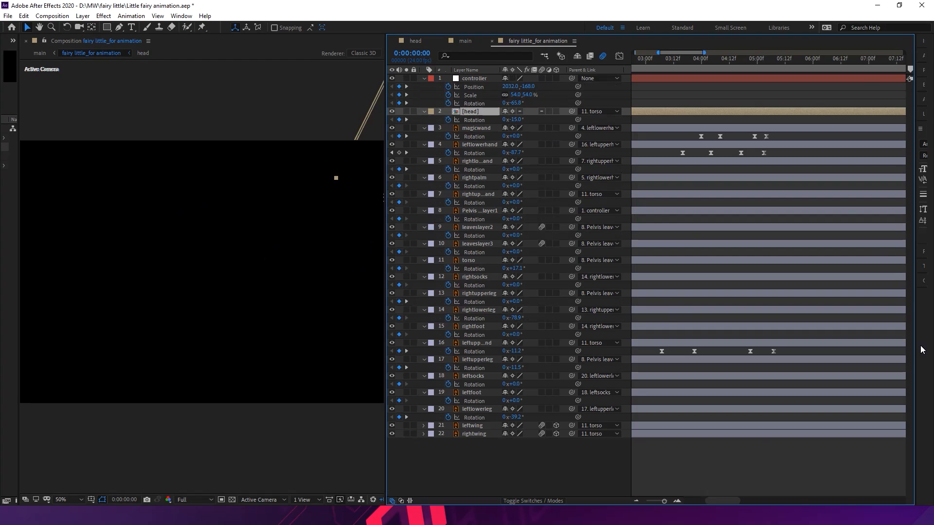
{"action": "left_click_drag", "start_coordinate": [710, 500], "coordinate": [685, 498]}
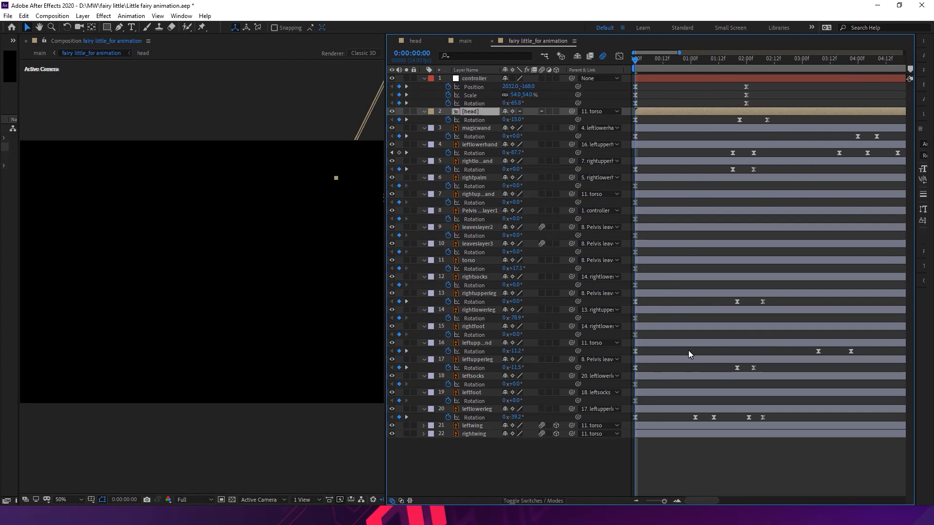
{"action": "key", "text": "space"}
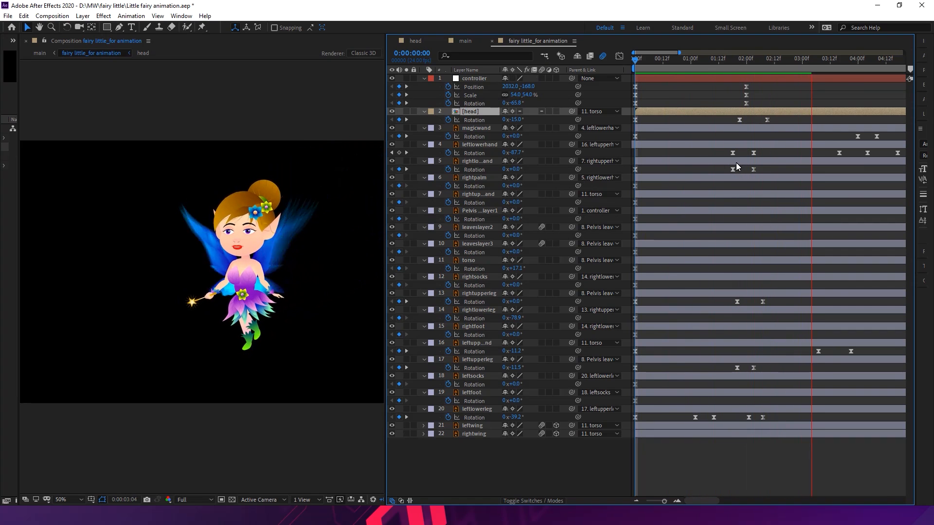
{"action": "key", "text": "space"}
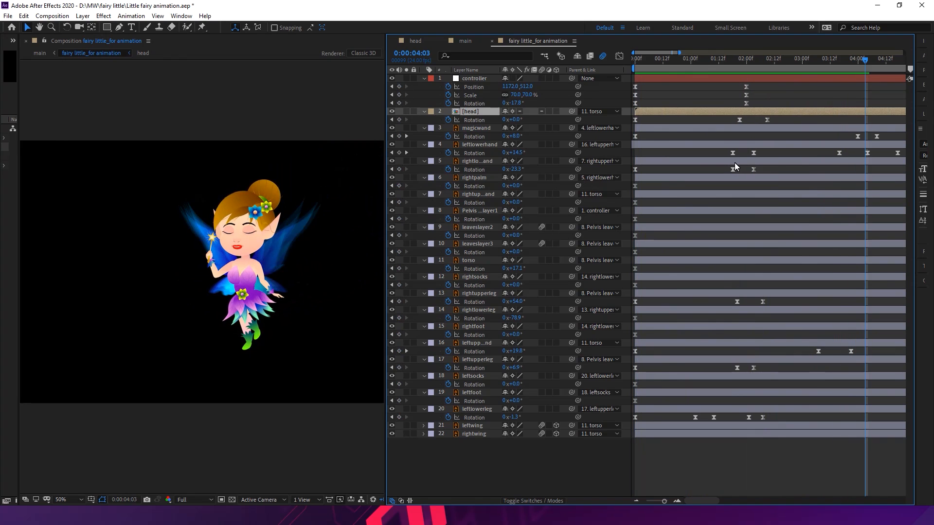
In the head composition, turn off hair4's adjustment layer switch and motion blur, and return to the fairy composition
{"action": "double_click", "coordinate": [486, 112]}
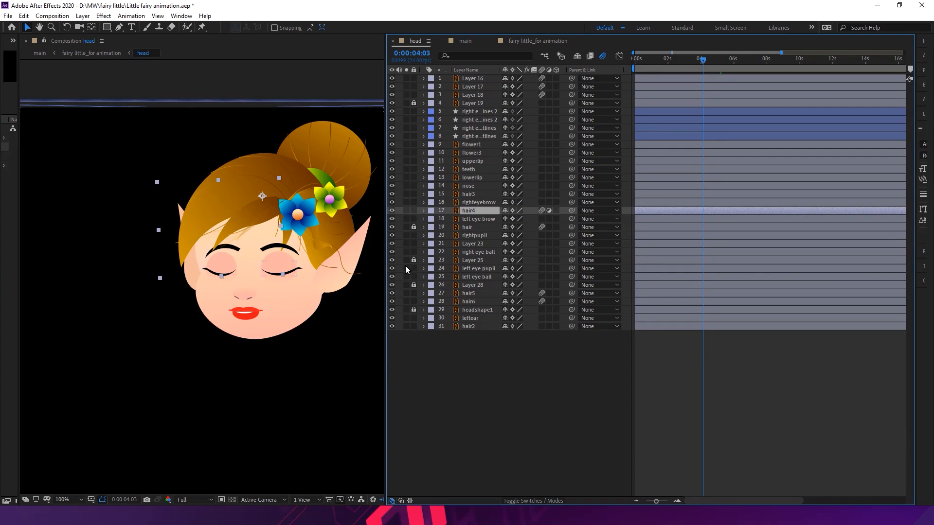
{"action": "left_click", "coordinate": [547, 210]}
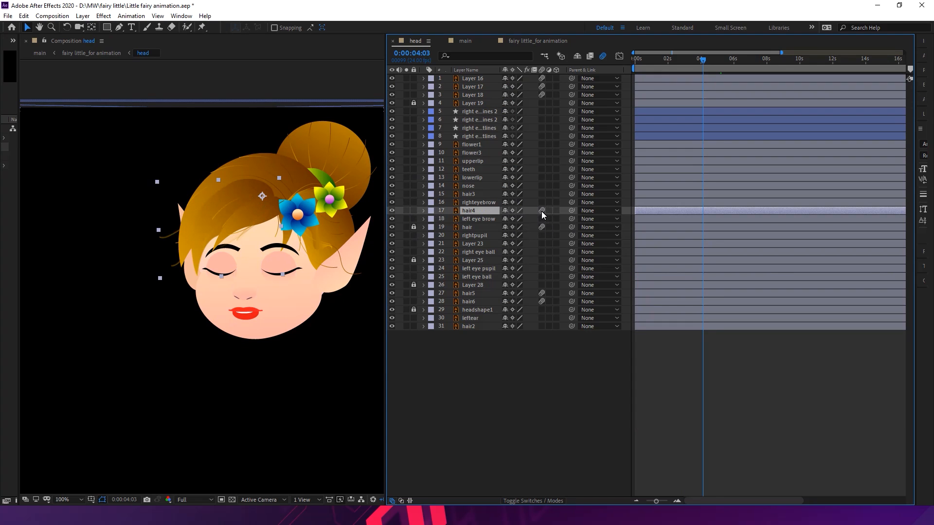
{"action": "left_click", "coordinate": [541, 211]}
{"action": "left_click", "coordinate": [542, 41]}
Replay the fairy animation from the first frame to check the hair, wings and wand gesture
{"action": "key", "text": "u"}
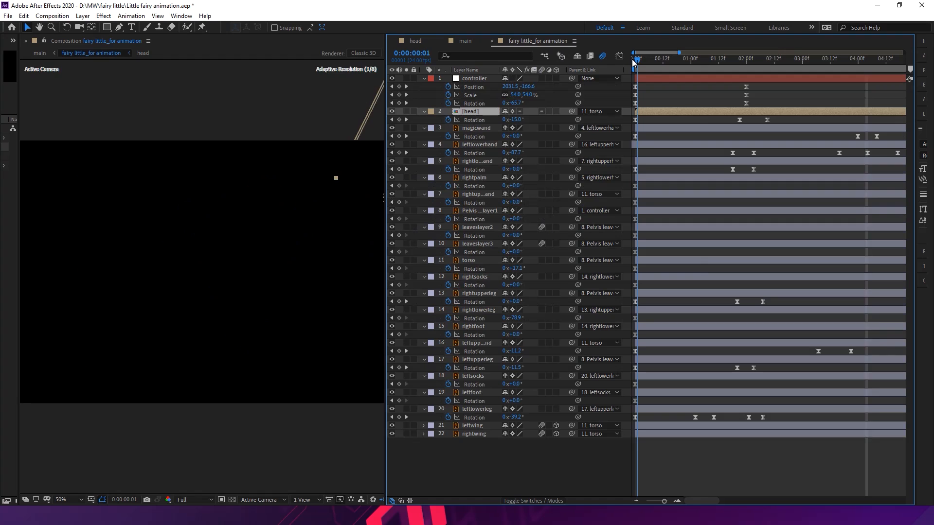
{"action": "key", "text": "space"}
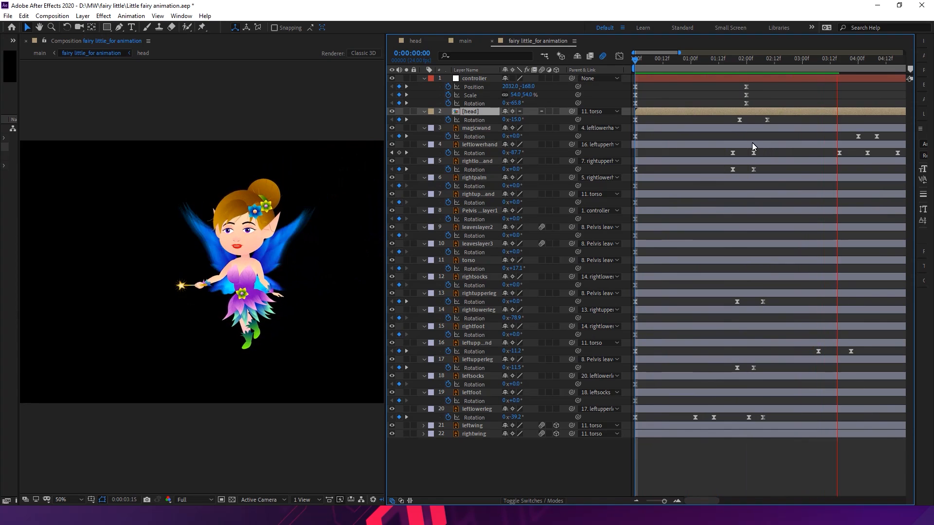
{"action": "left_click_drag", "start_coordinate": [649, 59], "coordinate": [634, 60]}
{"action": "key", "text": "space"}
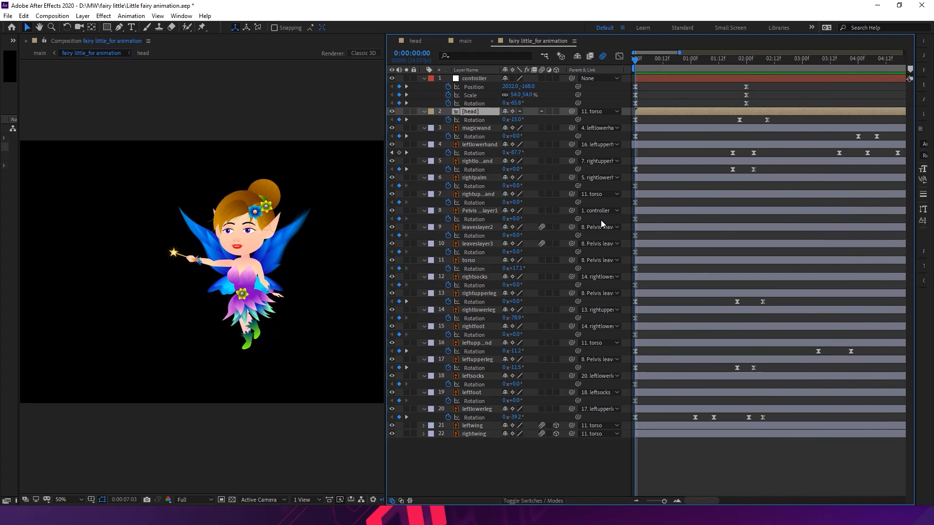
{"action": "key", "text": "space"}
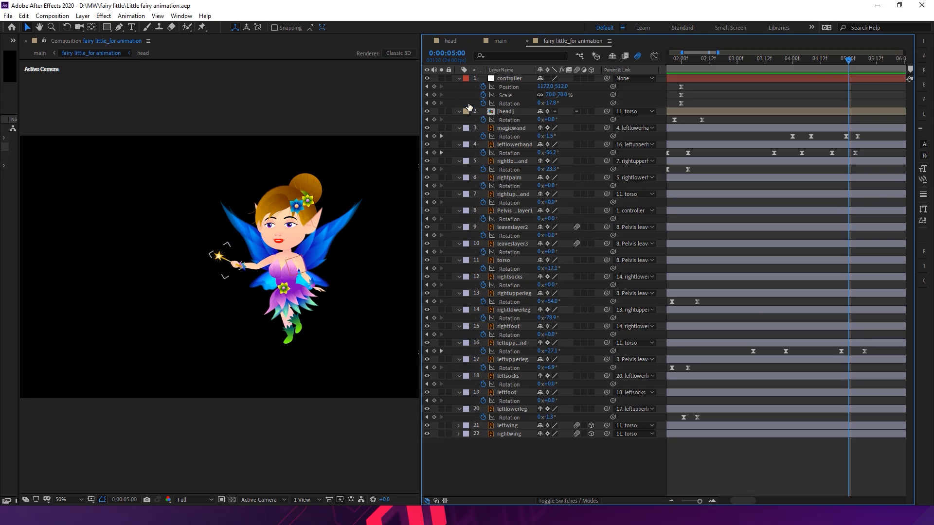
Collapse the controller and head layers' properties and go to frame 0:00:05:02
{"action": "left_click", "coordinate": [458, 79]}
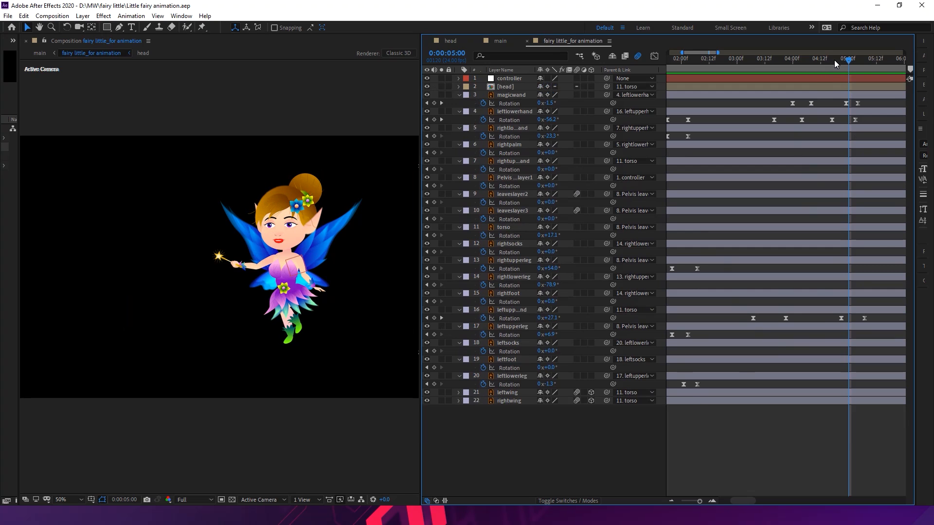
{"action": "left_click_drag", "start_coordinate": [827, 60], "coordinate": [851, 68]}
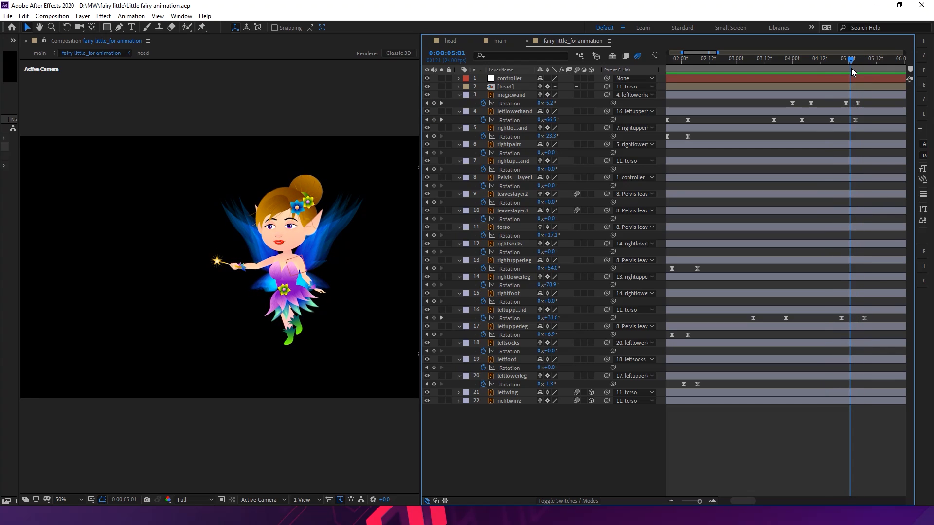
{"action": "key", "text": "Page_Down"}
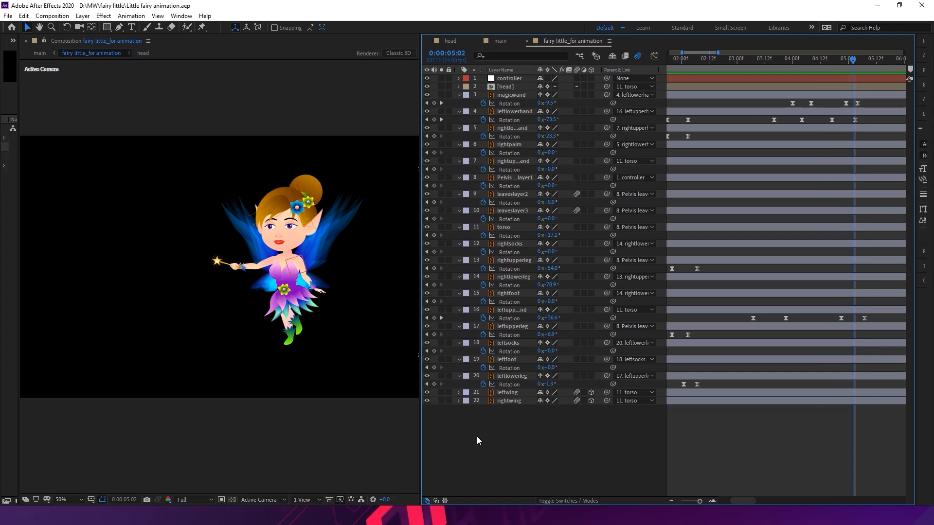
Create a composition-sized black solid layer and shift it so that it starts at 0:00:05:02
{"action": "right_click", "coordinate": [486, 431]}
{"action": "mouse_move", "coordinate": [556, 324]}
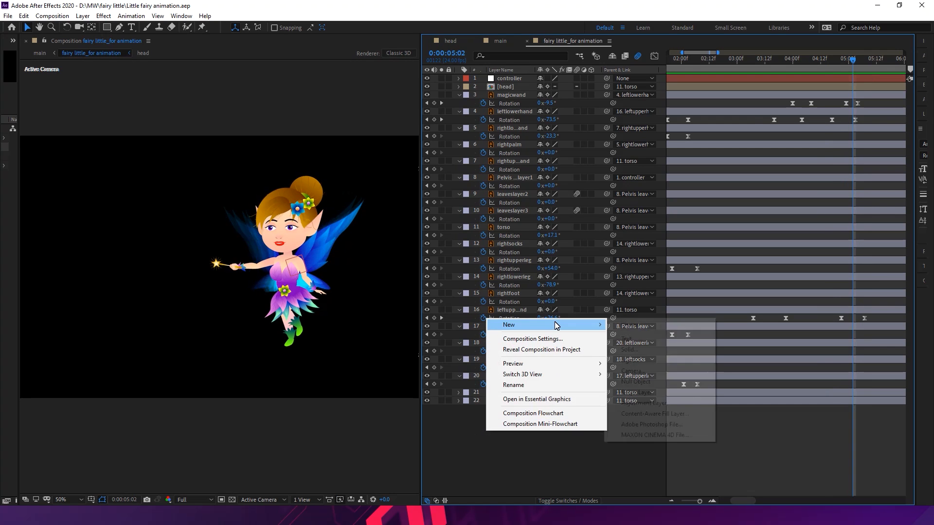
{"action": "left_click", "coordinate": [633, 350]}
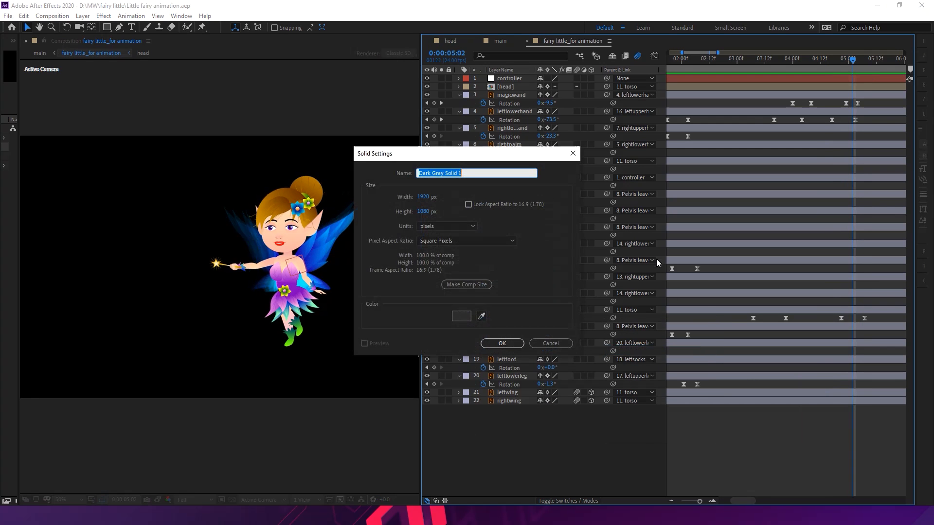
{"action": "left_click", "coordinate": [455, 317]}
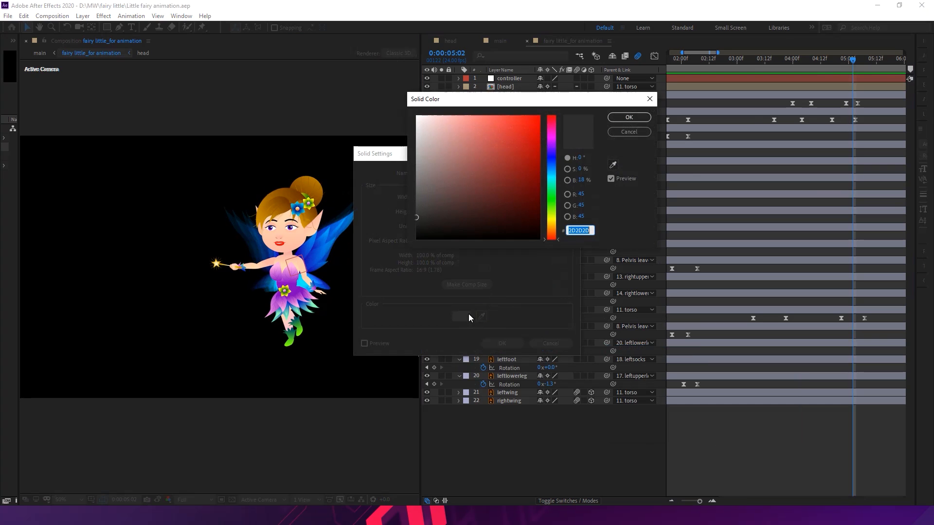
{"action": "left_click_drag", "start_coordinate": [447, 222], "coordinate": [419, 253]}
{"action": "left_click", "coordinate": [629, 117]}
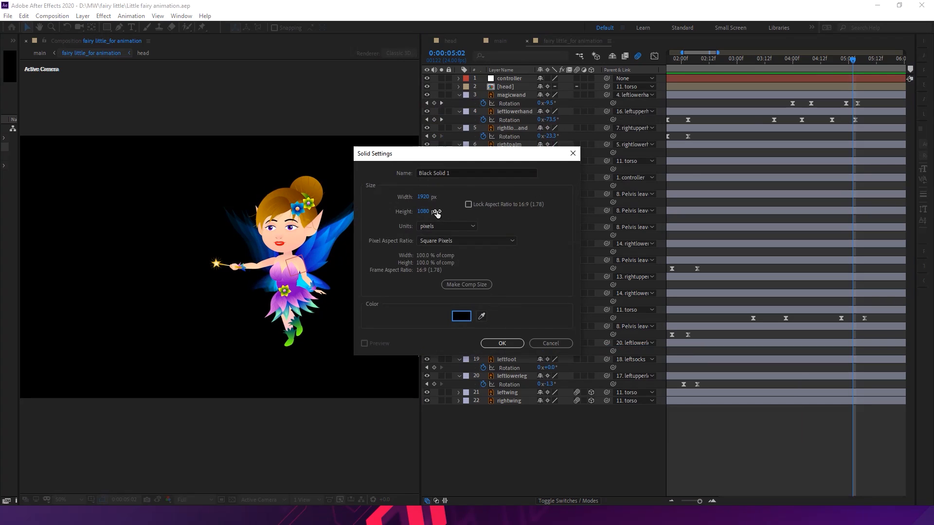
{"action": "left_click", "coordinate": [465, 286]}
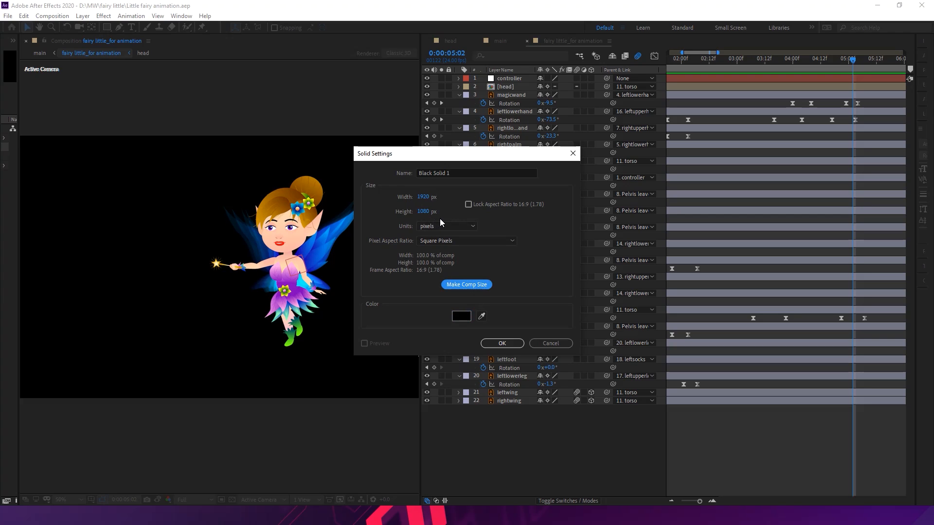
{"action": "left_click", "coordinate": [502, 344]}
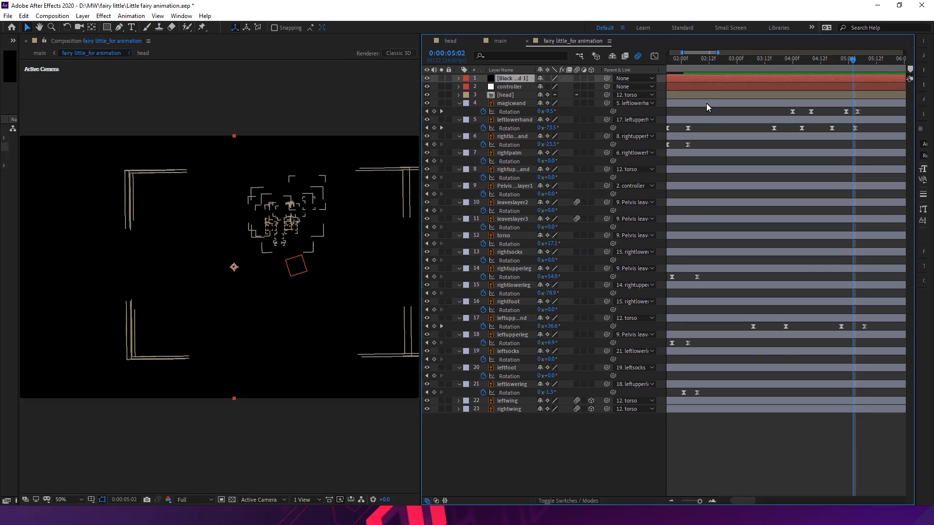
{"action": "left_click_drag", "start_coordinate": [781, 77], "coordinate": [857, 80]}
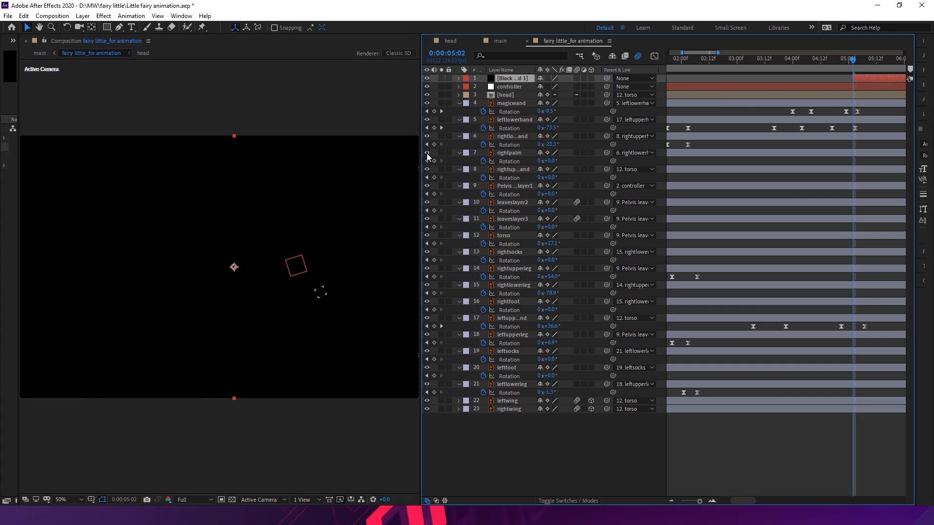
Find the particle effects and apply CC Particle Systems II to the black solid
{"action": "left_click_drag", "start_coordinate": [424, 157], "coordinate": [322, 172]}
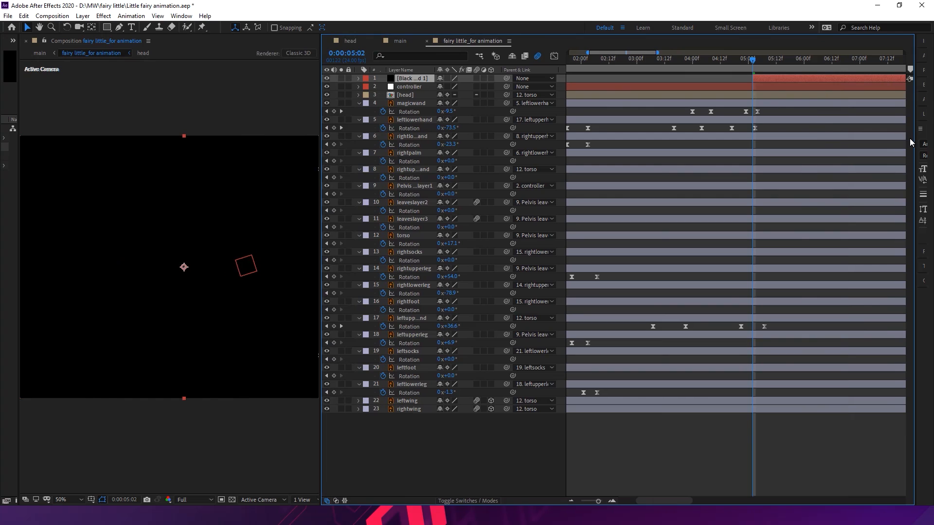
{"action": "left_click_drag", "start_coordinate": [914, 147], "coordinate": [812, 159]}
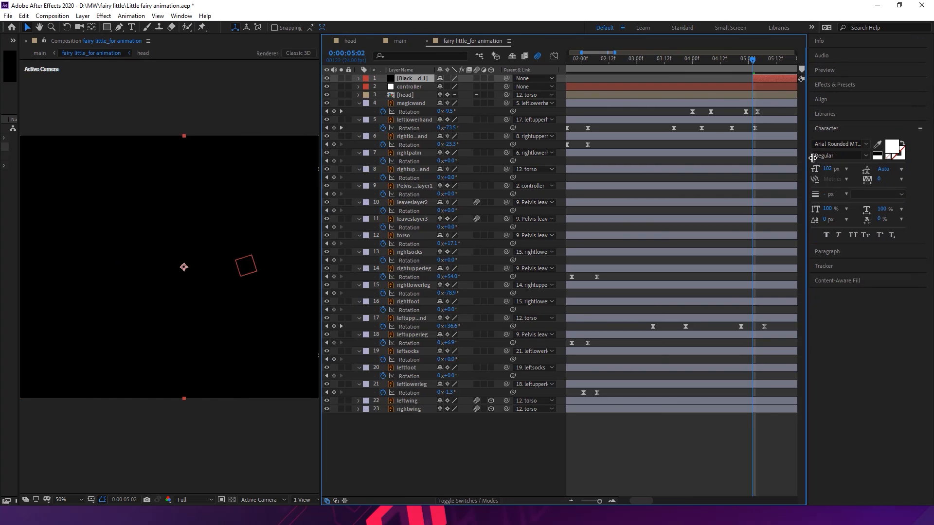
{"action": "left_click", "coordinate": [850, 86]}
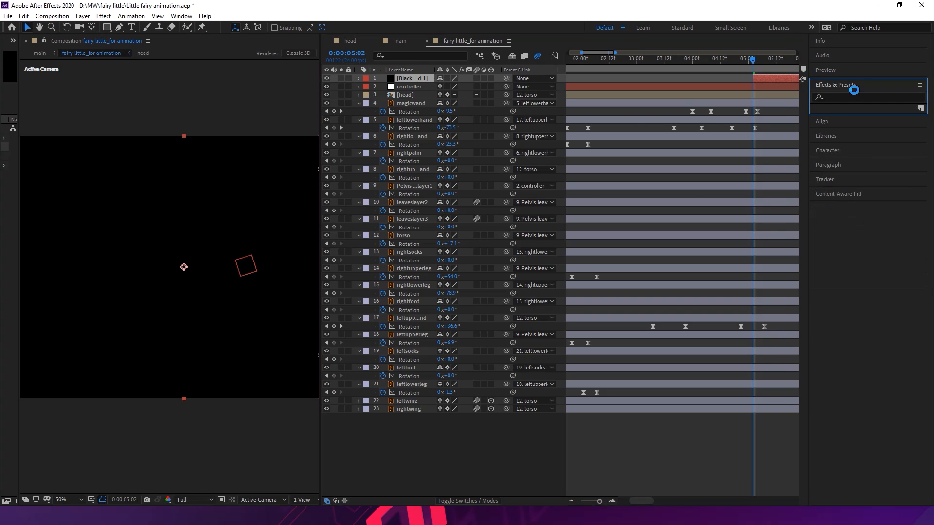
{"action": "left_click", "coordinate": [837, 99]}
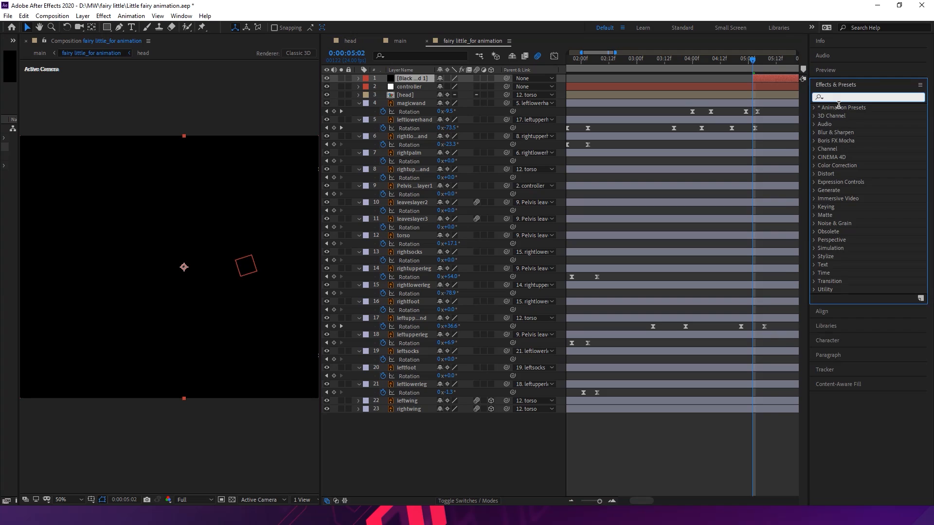
{"action": "type", "text": "parti"}
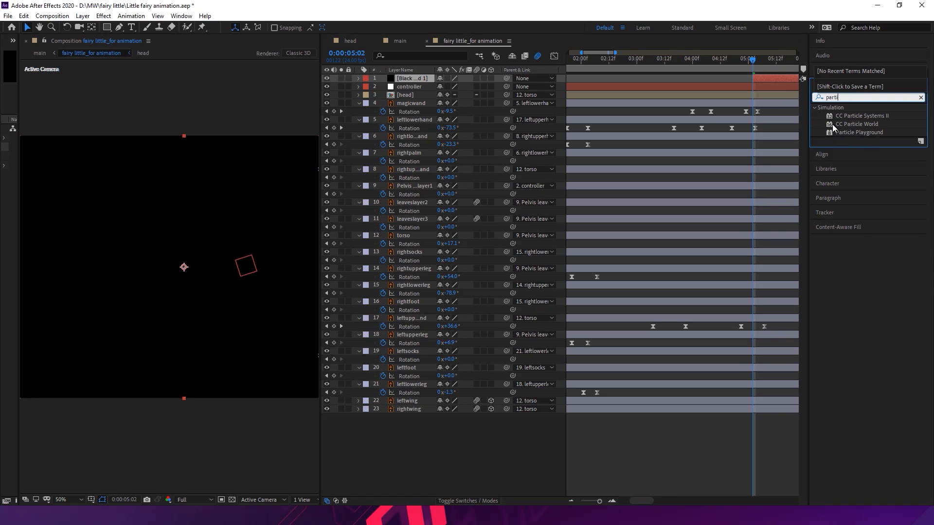
{"action": "left_click_drag", "start_coordinate": [831, 124], "coordinate": [842, 133]}
{"action": "left_click", "coordinate": [858, 115]}
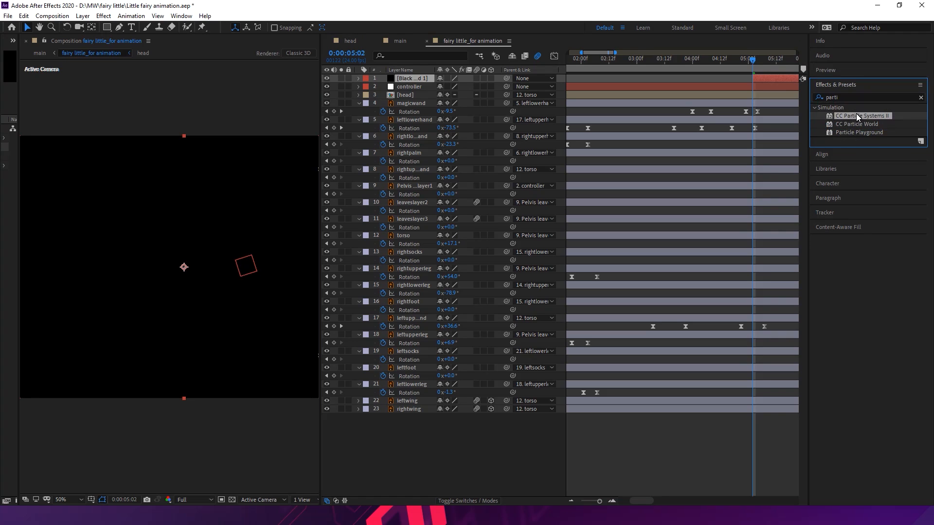
{"action": "left_click_drag", "start_coordinate": [837, 115], "coordinate": [207, 282]}
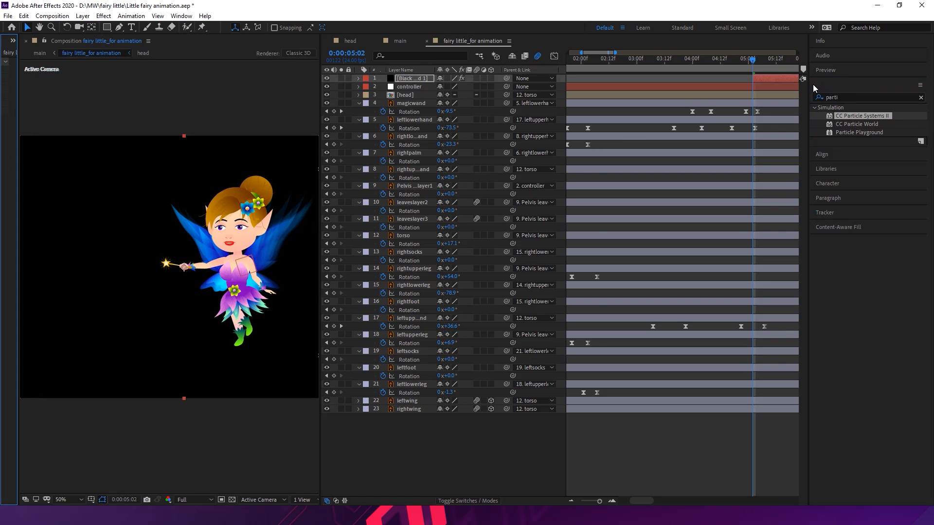
Preview the particle burst from 0:00:05:02 around the wand, and park the playhead at 0:00:05:03
{"action": "left_click_drag", "start_coordinate": [933, 87], "coordinate": [915, 88]}
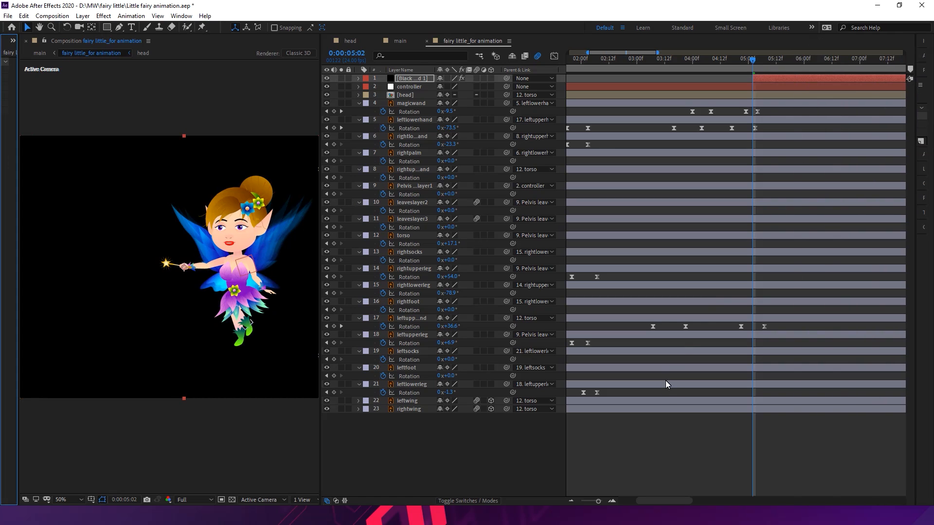
{"action": "key", "text": "space"}
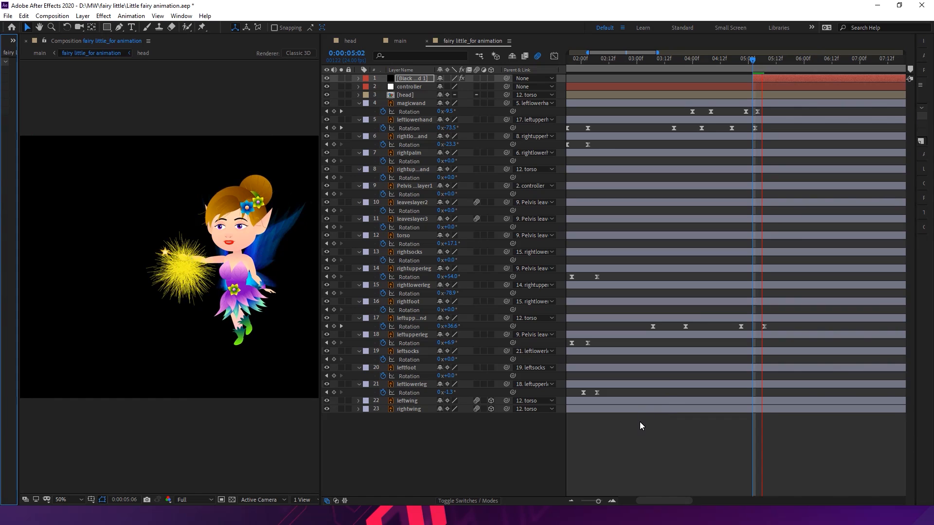
{"action": "key", "text": "space"}
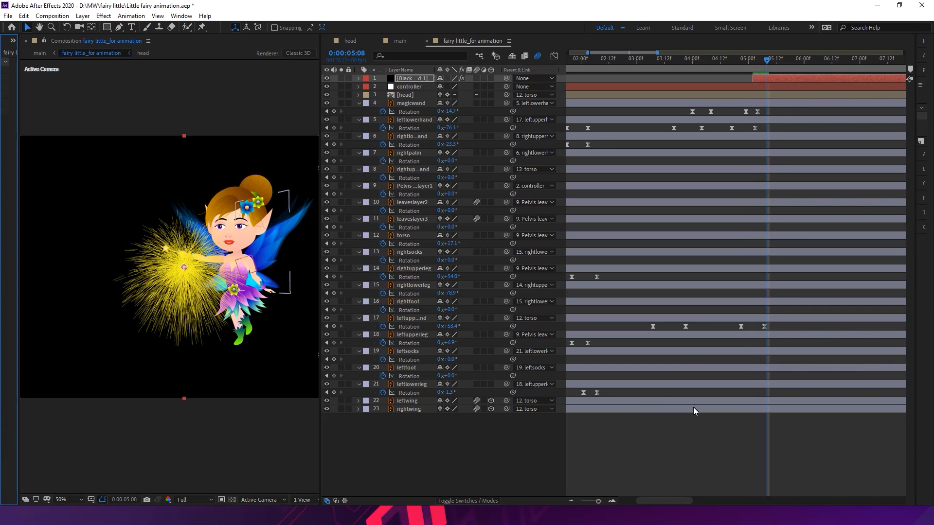
{"action": "left_click_drag", "start_coordinate": [242, 378], "coordinate": [274, 396]}
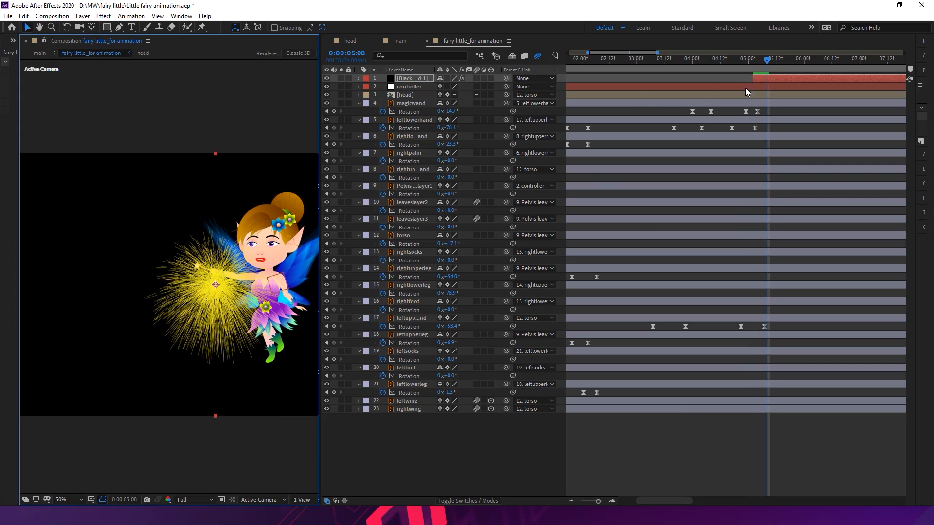
{"action": "left_click", "coordinate": [758, 60]}
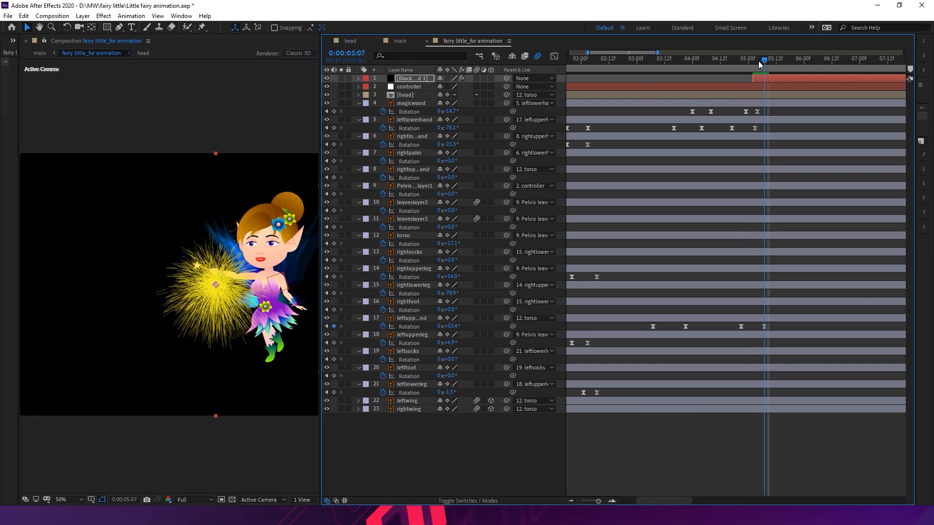
{"action": "left_click_drag", "start_coordinate": [755, 62], "coordinate": [754, 62]}
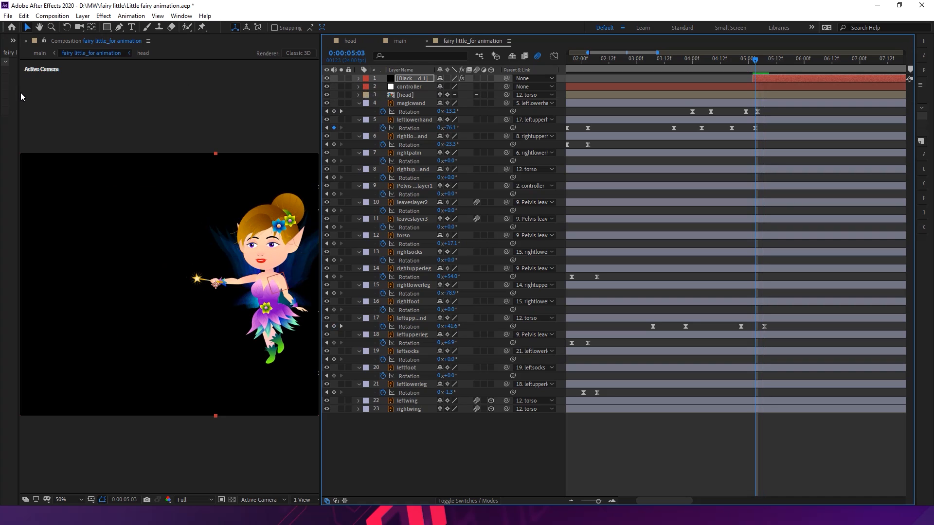
Make room for the effect settings and set the particles' longevity to 1 second and birth rate to 2
{"action": "left_click_drag", "start_coordinate": [20, 97], "coordinate": [101, 87]}
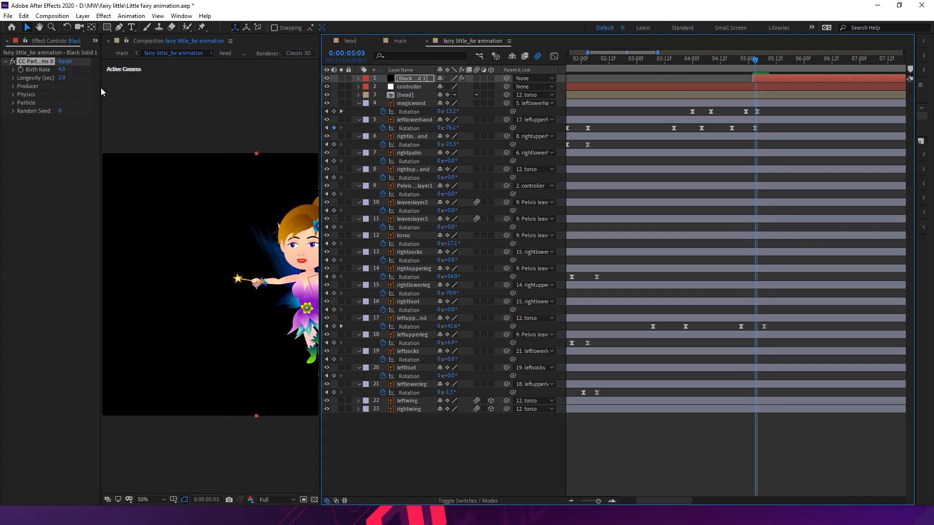
{"action": "left_click_drag", "start_coordinate": [321, 89], "coordinate": [542, 88]}
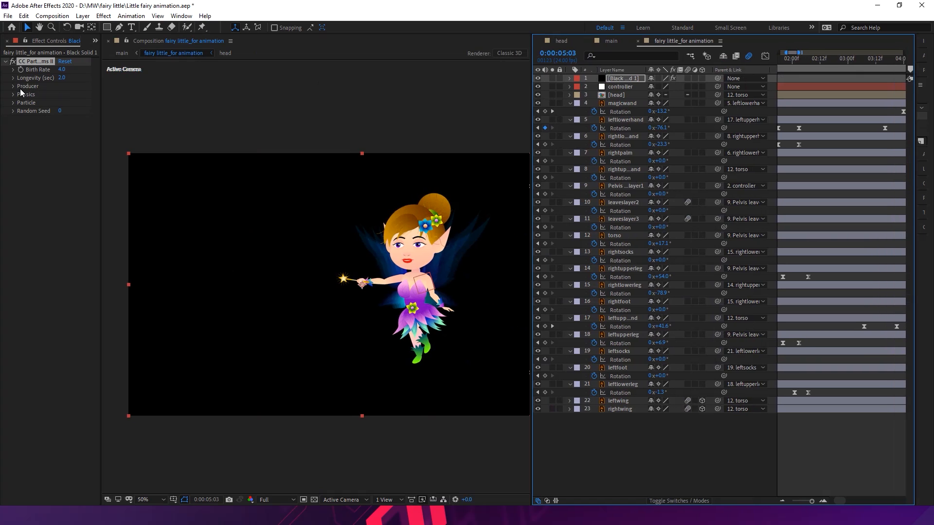
{"action": "left_click", "coordinate": [63, 78]}
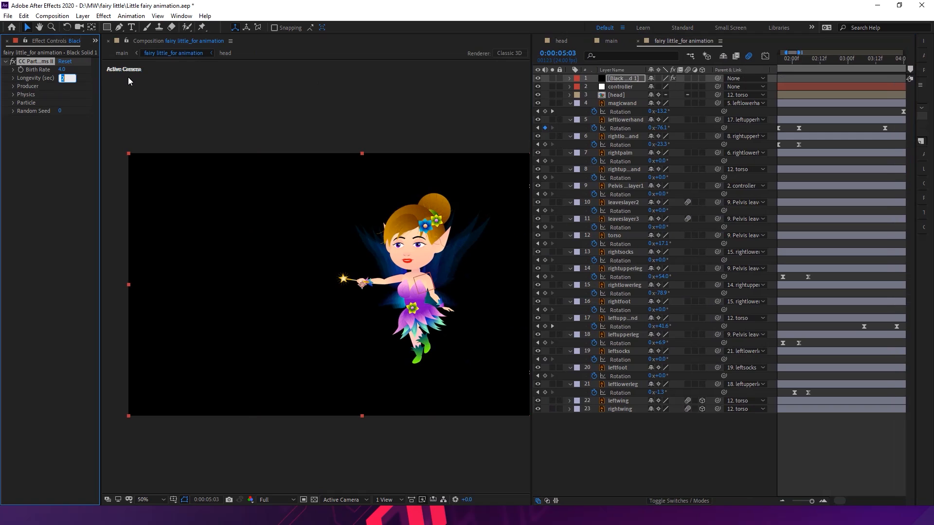
{"action": "type", "text": "1"}
{"action": "key", "text": "Return"}
{"action": "left_click", "coordinate": [59, 70]}
{"action": "type", "text": "2"}
{"action": "key", "text": "Return"}
Change the particle type of CC Particle Systems II to Star
{"action": "left_click", "coordinate": [14, 102]}
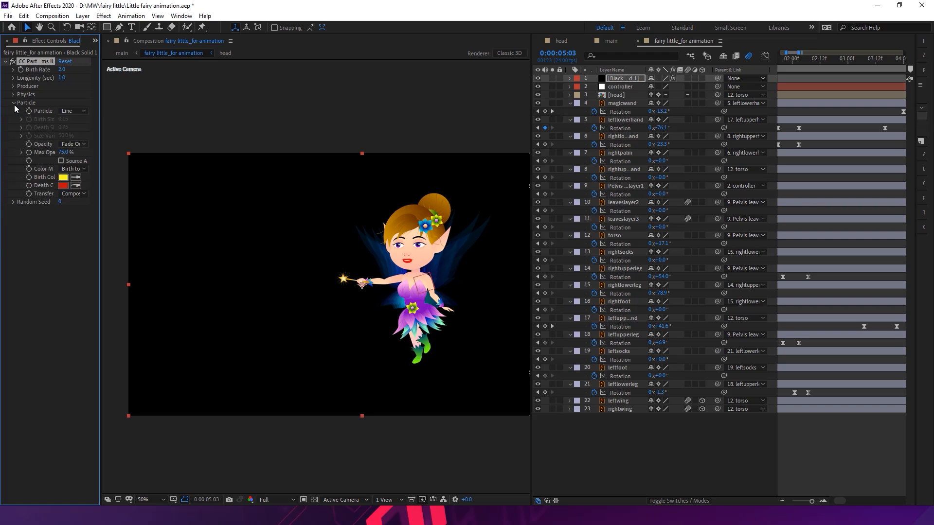
{"action": "left_click", "coordinate": [81, 112]}
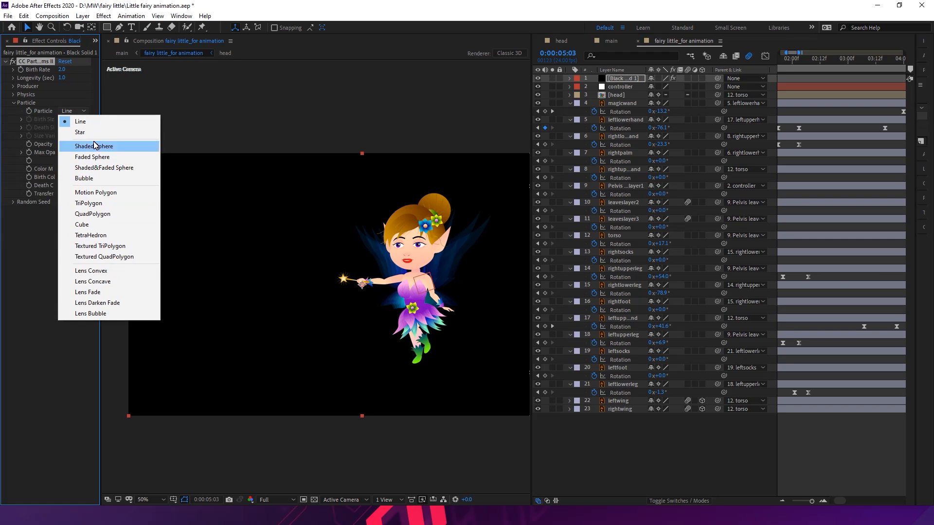
{"action": "left_click", "coordinate": [94, 132]}
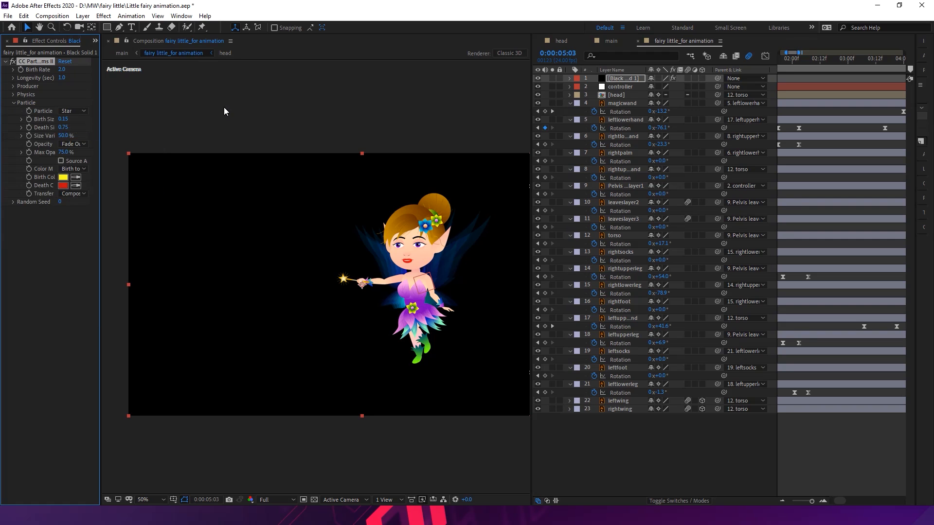
In the particle physics, set the gravity to 0 and the animation to Fire
{"action": "left_click", "coordinate": [13, 94]}
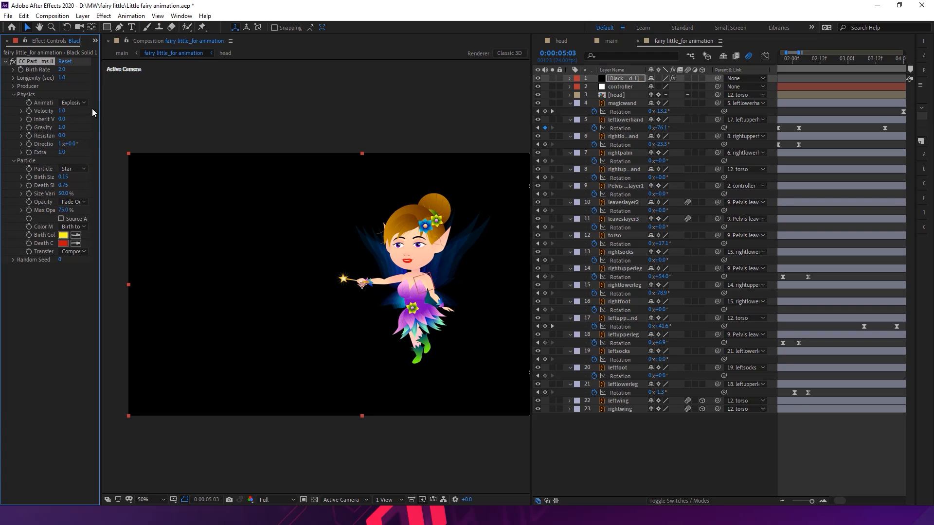
{"action": "left_click_drag", "start_coordinate": [104, 112], "coordinate": [160, 112]}
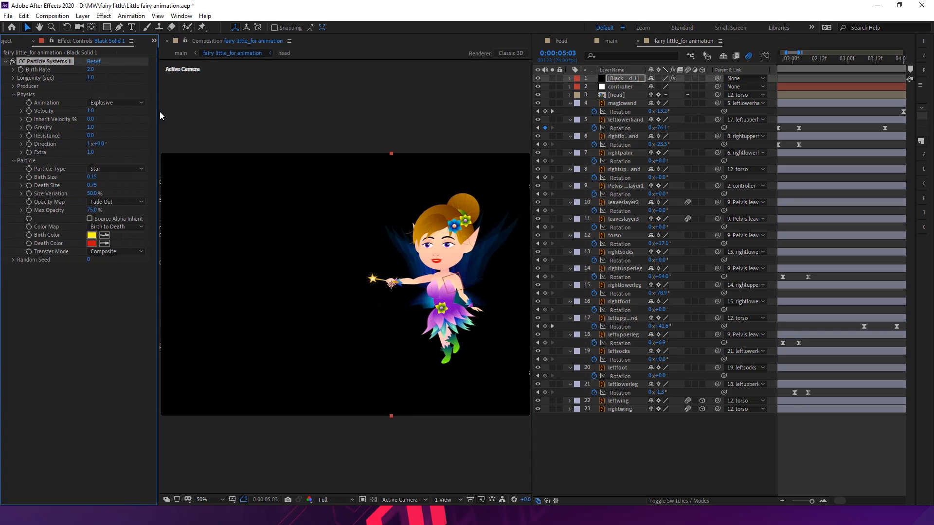
{"action": "left_click", "coordinate": [103, 127]}
{"action": "type", "text": "0"}
{"action": "key", "text": "Return"}
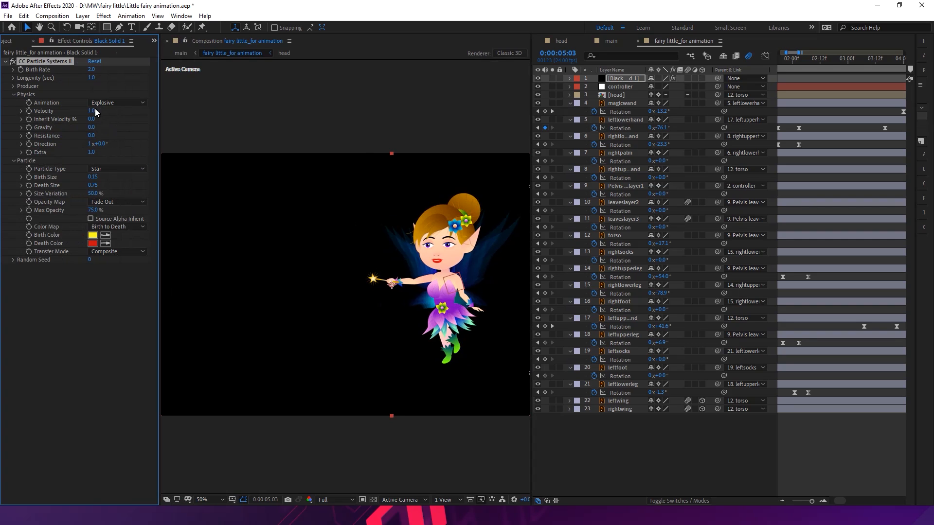
{"action": "left_click", "coordinate": [121, 103]}
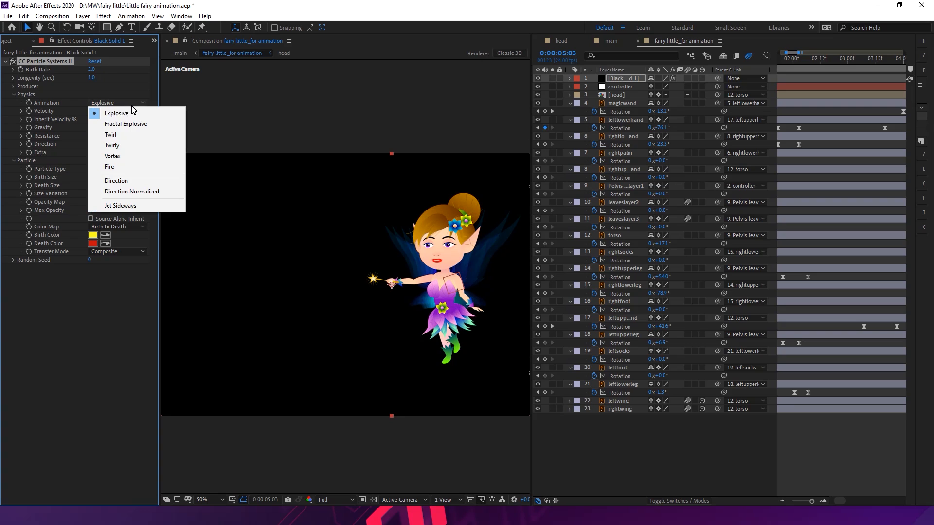
{"action": "left_click", "coordinate": [126, 167]}
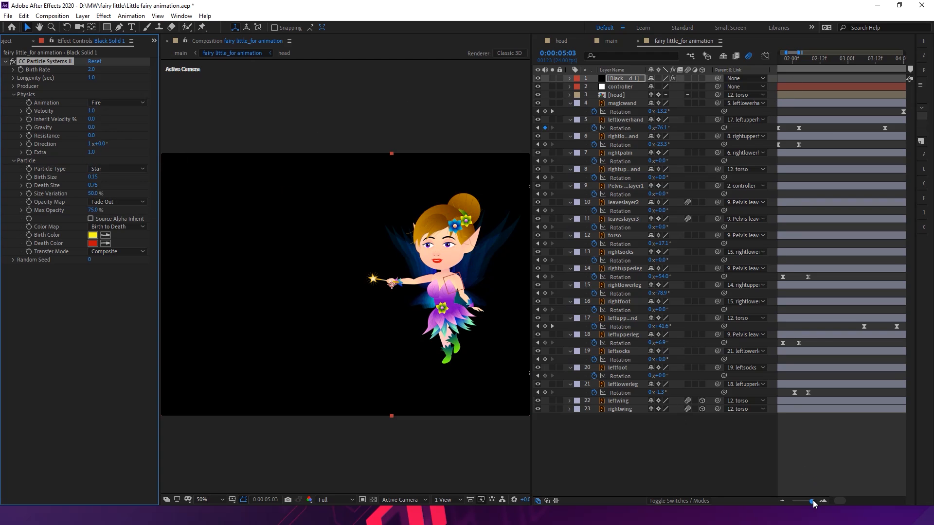
{"action": "left_click_drag", "start_coordinate": [810, 501], "coordinate": [798, 501]}
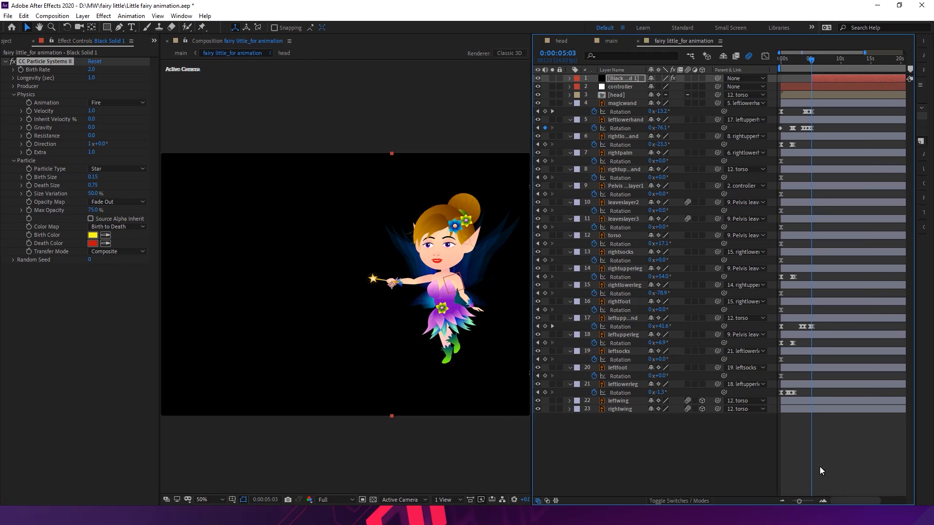
Preview the star particle burst around the wand from 0:00:05:03 and check the velocity setting
{"action": "key", "text": "space"}
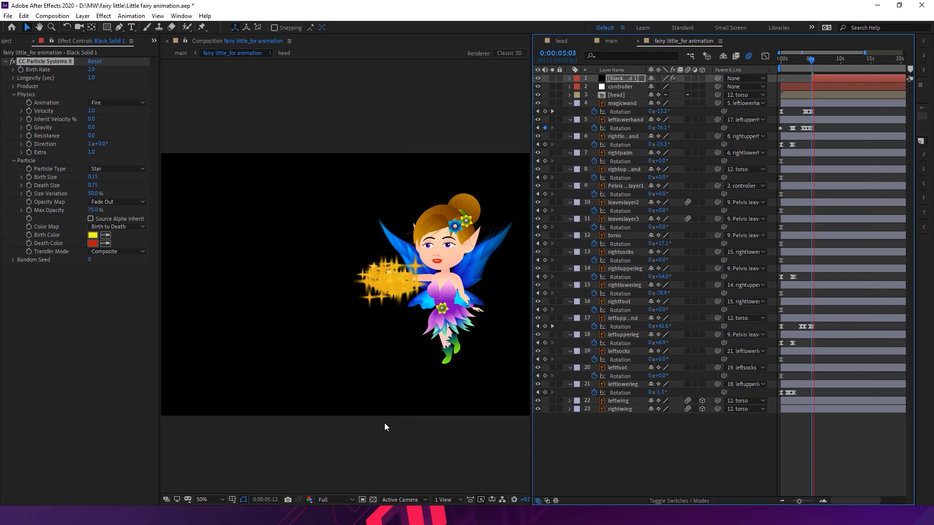
{"action": "key", "text": "space"}
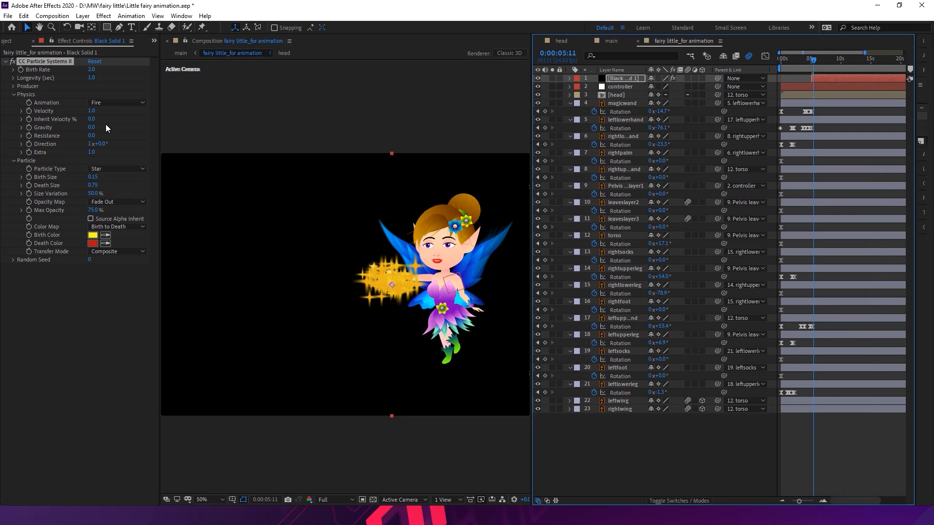
{"action": "mouse_move", "coordinate": [96, 113]}
{"action": "left_mouse_down"}
{"action": "mouse_move", "coordinate": [125, 117]}
{"action": "mouse_move", "coordinate": [73, 114]}
{"action": "mouse_move", "coordinate": [81, 115]}
{"action": "left_mouse_up"}
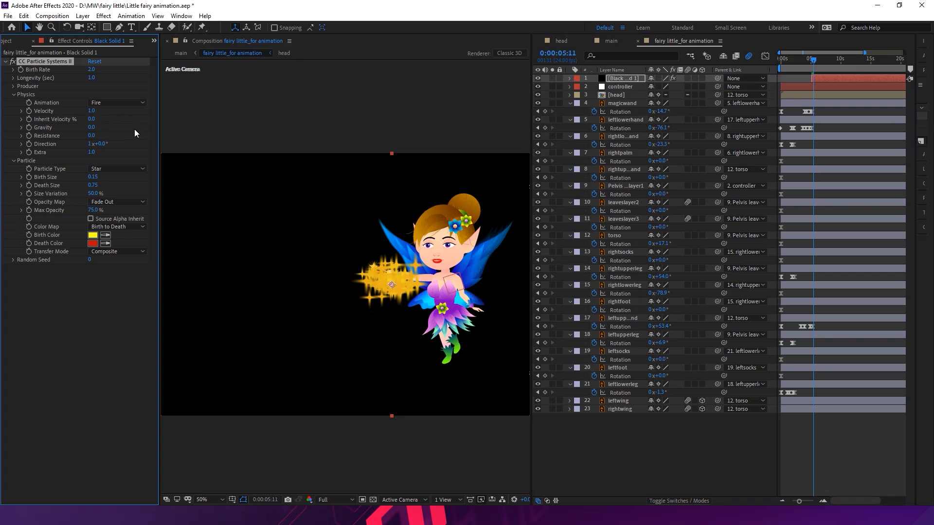
{"action": "key", "text": "space"}
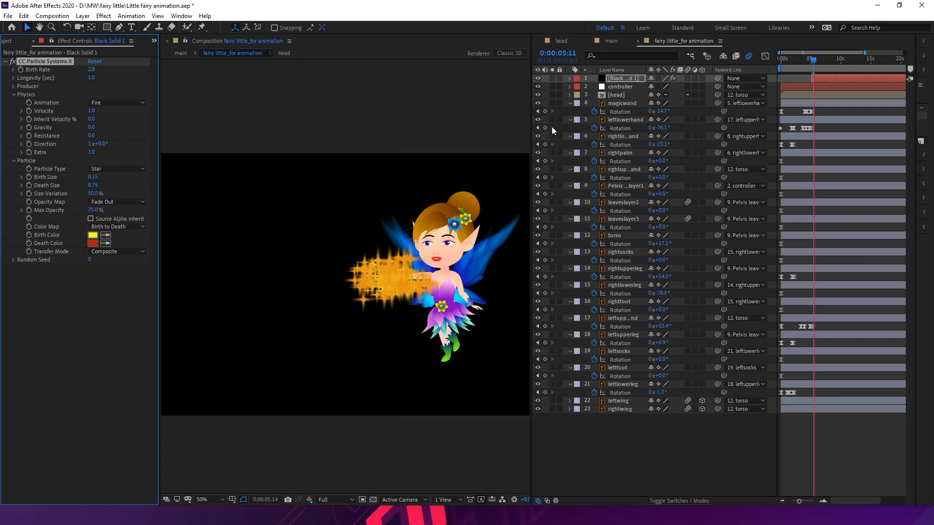
{"action": "key", "text": "space"}
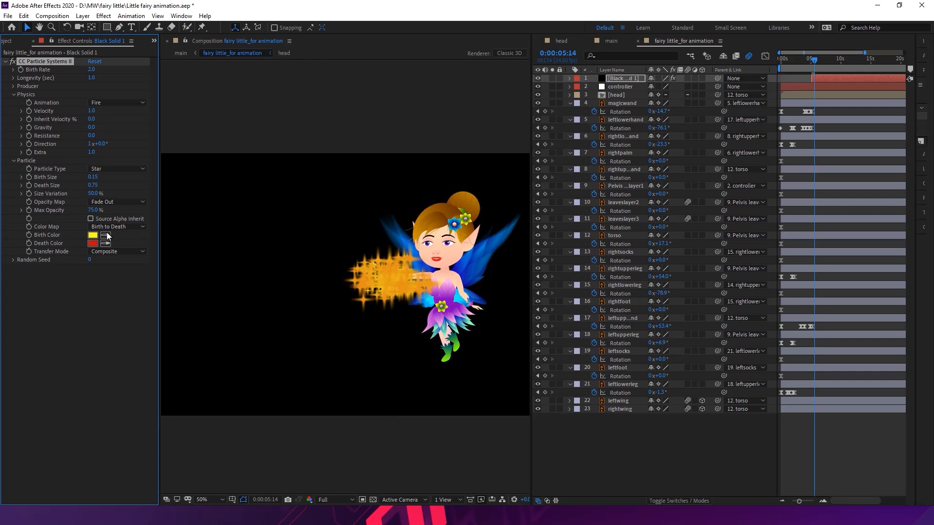
Keep the particles' yellow birth color and set their death color to white (FFFFFF)
{"action": "left_click", "coordinate": [92, 235]}
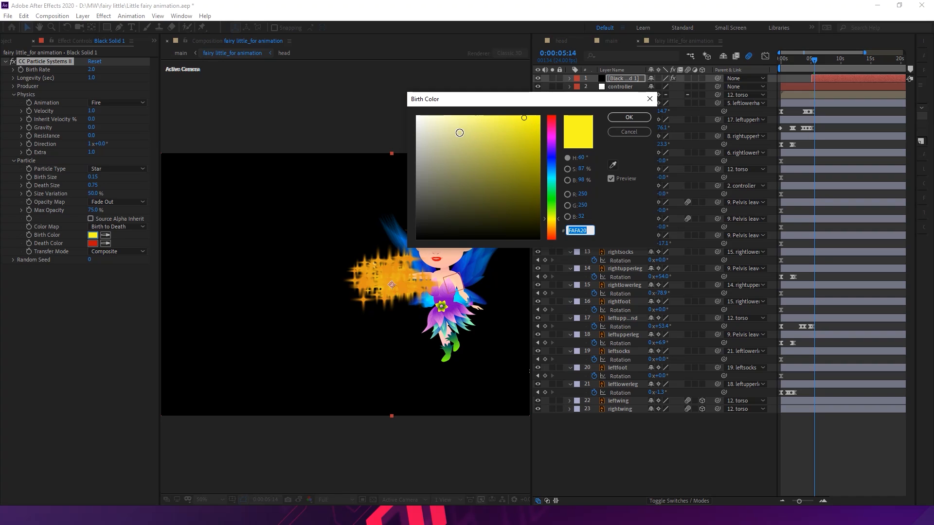
{"action": "left_click", "coordinate": [629, 117]}
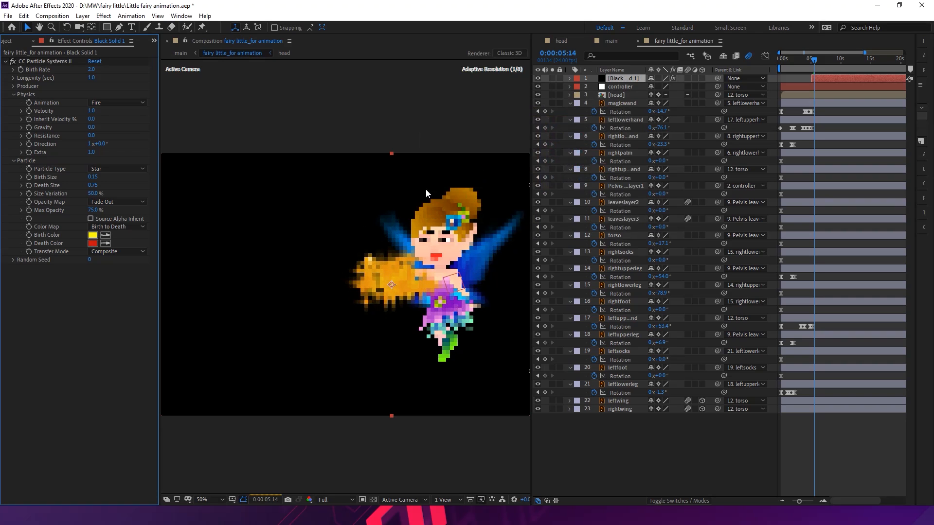
{"action": "left_click", "coordinate": [92, 243]}
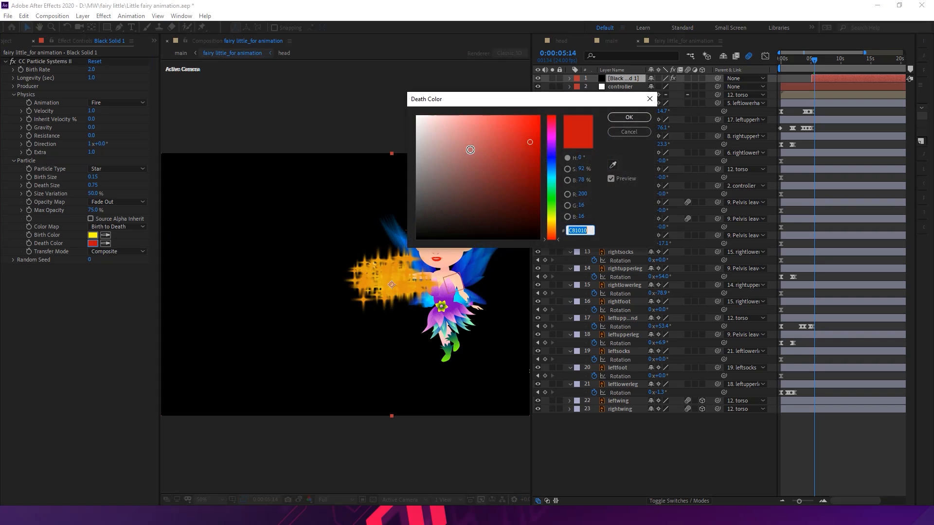
{"action": "left_click", "coordinate": [417, 116]}
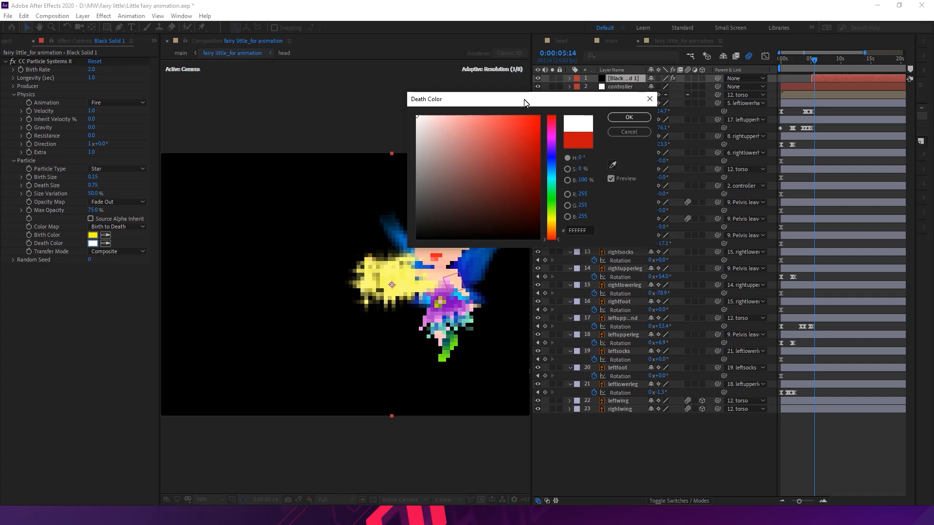
{"action": "left_click", "coordinate": [629, 118]}
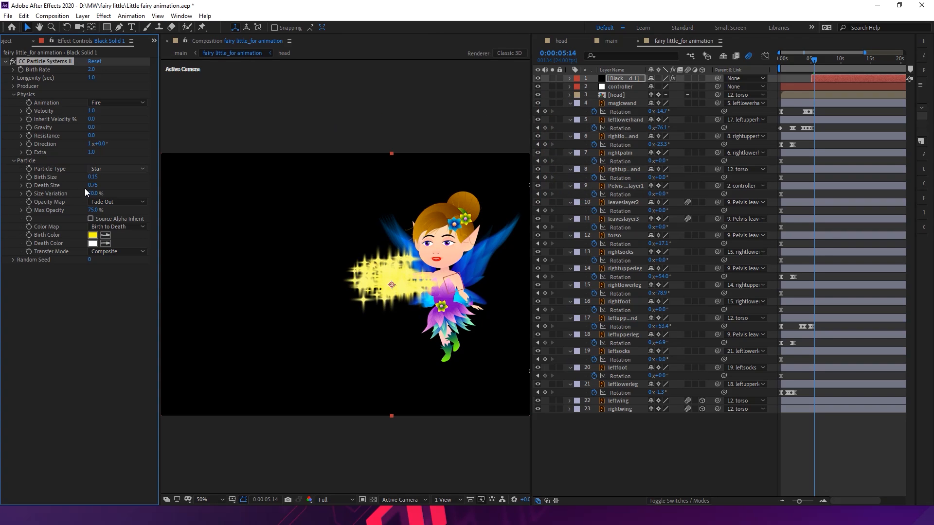
Set the particles' opacity map to Fade Out Sharp and the death size to 0
{"action": "left_click", "coordinate": [129, 202]}
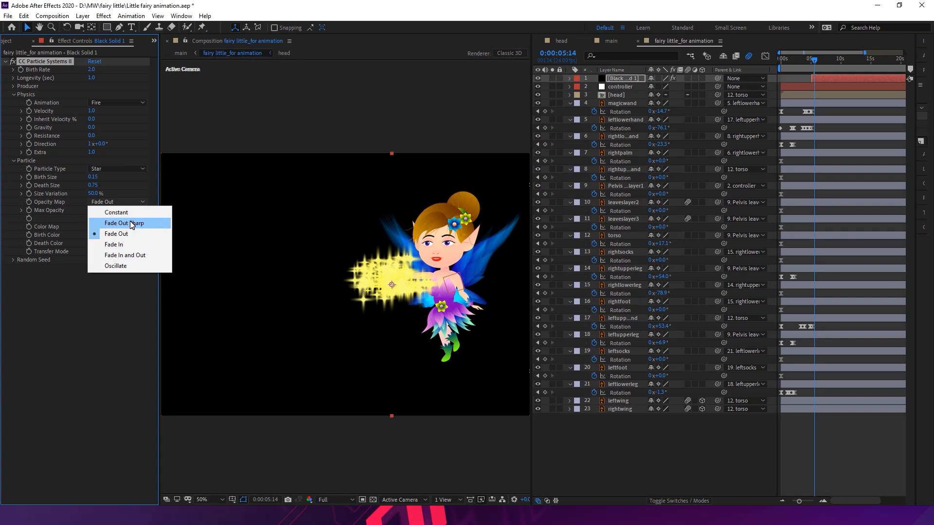
{"action": "left_click", "coordinate": [130, 223]}
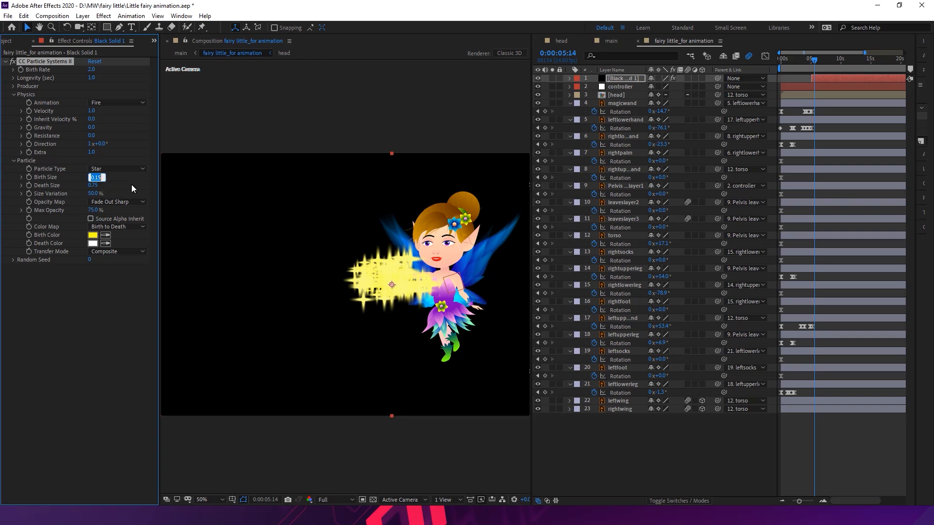
{"action": "key", "text": "Tab"}
Preview the wand swing and star burst from 0:00:04:13, dismissing the low-battery notice
{"action": "key", "text": "space"}
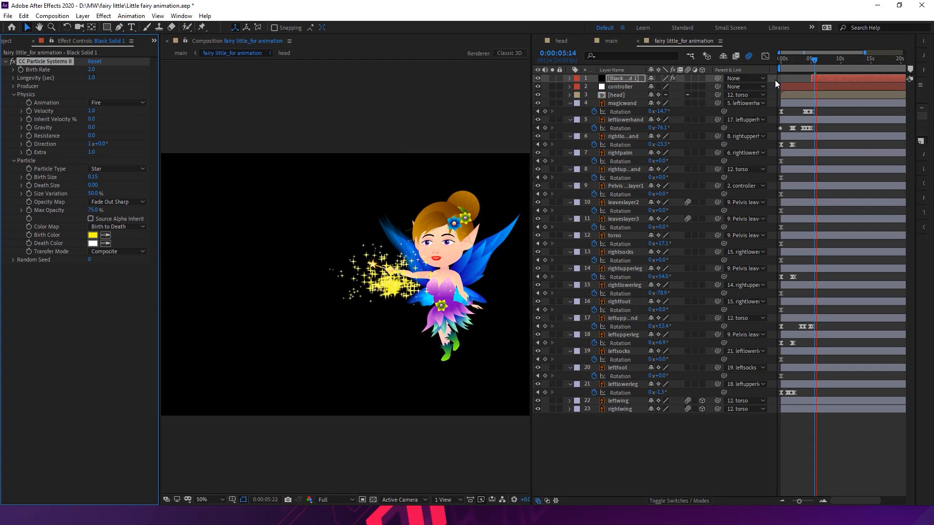
{"action": "left_click", "coordinate": [810, 60]}
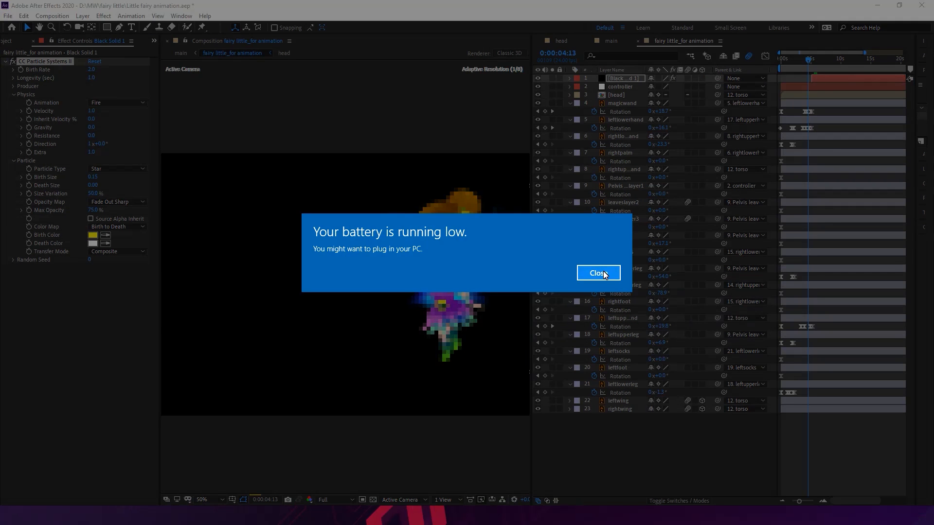
{"action": "left_click", "coordinate": [603, 273]}
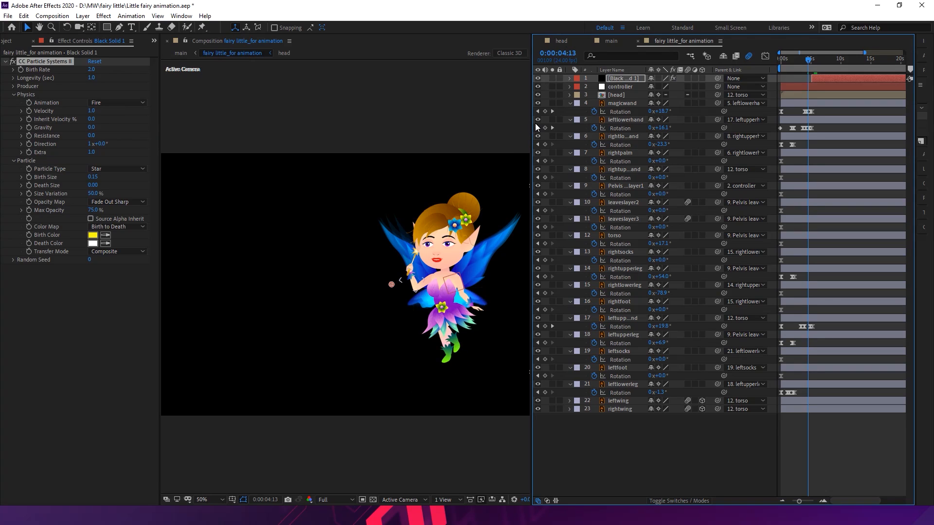
{"action": "key", "text": "space"}
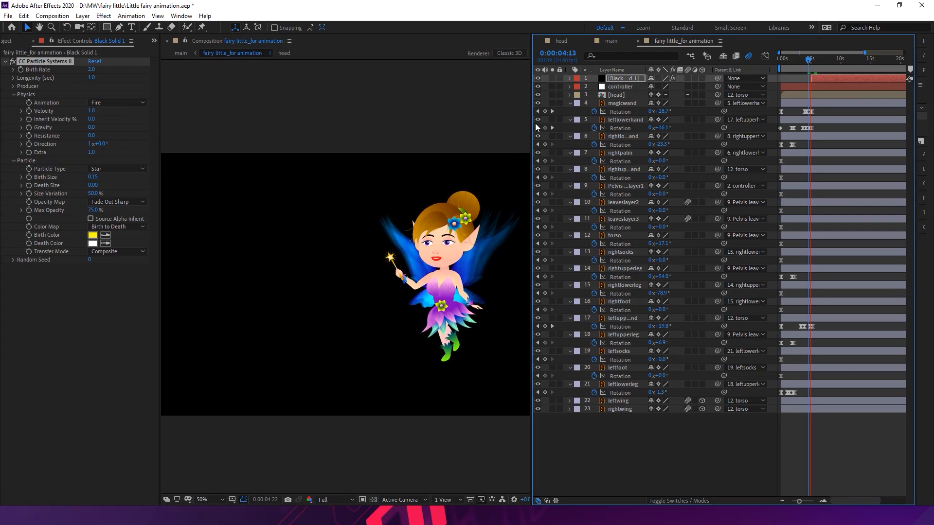
{"action": "key", "text": "space"}
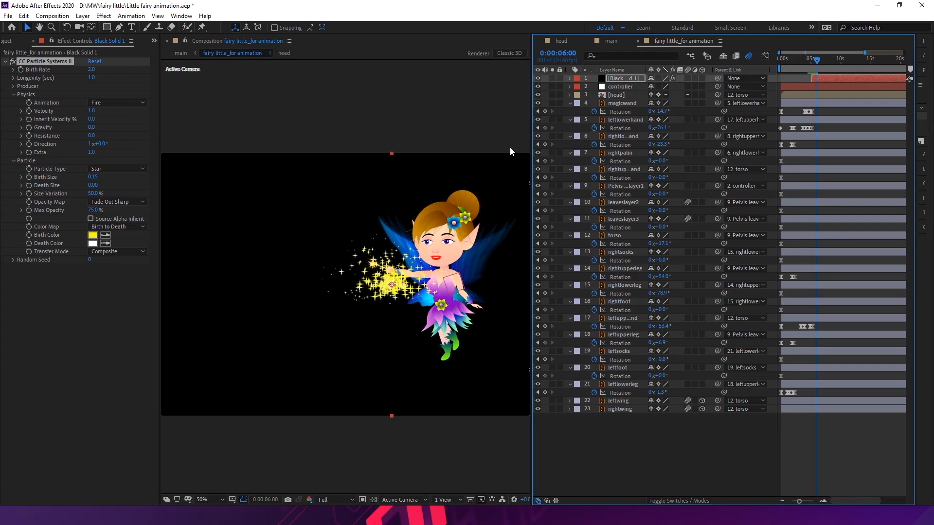
At 0:00:05:03, place the particle producer of Black Solid 1 on the wand's star tip, at position 883, 514
{"action": "left_click_drag", "start_coordinate": [814, 58], "coordinate": [808, 58]}
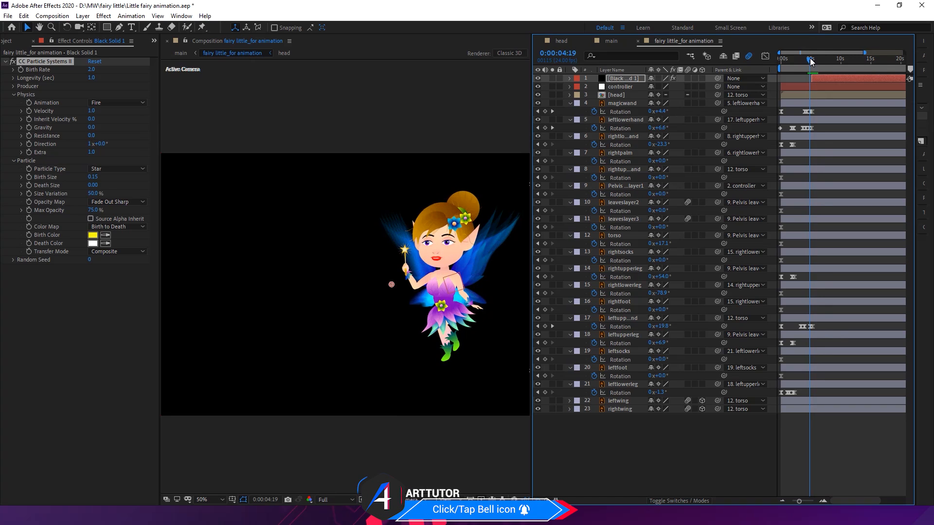
{"action": "left_click", "coordinate": [811, 59]}
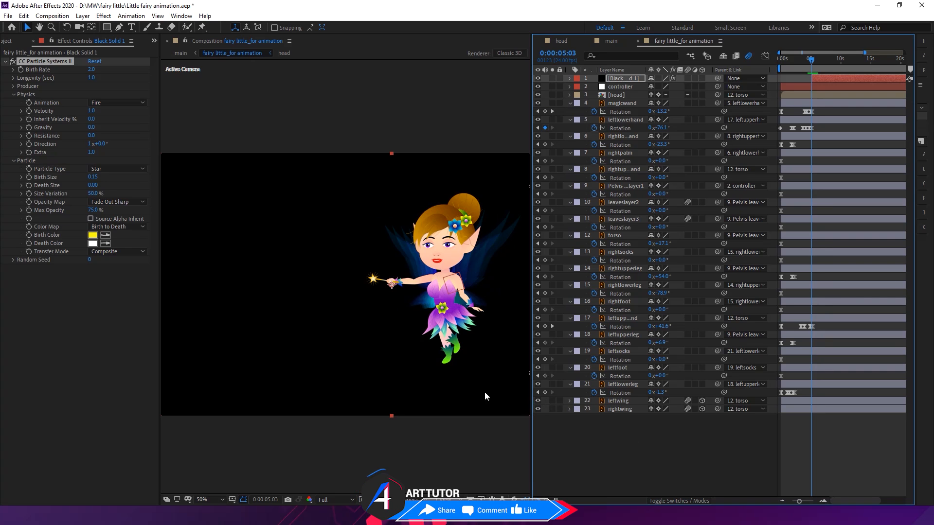
{"action": "key", "text": "period"}
{"action": "left_click", "coordinate": [331, 242]}
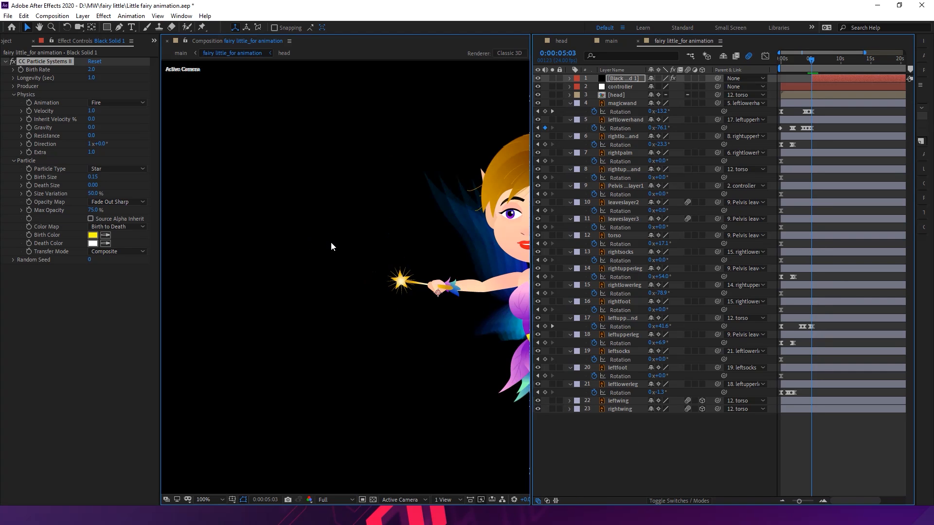
{"action": "left_click", "coordinate": [588, 425]}
{"action": "left_click", "coordinate": [618, 409]}
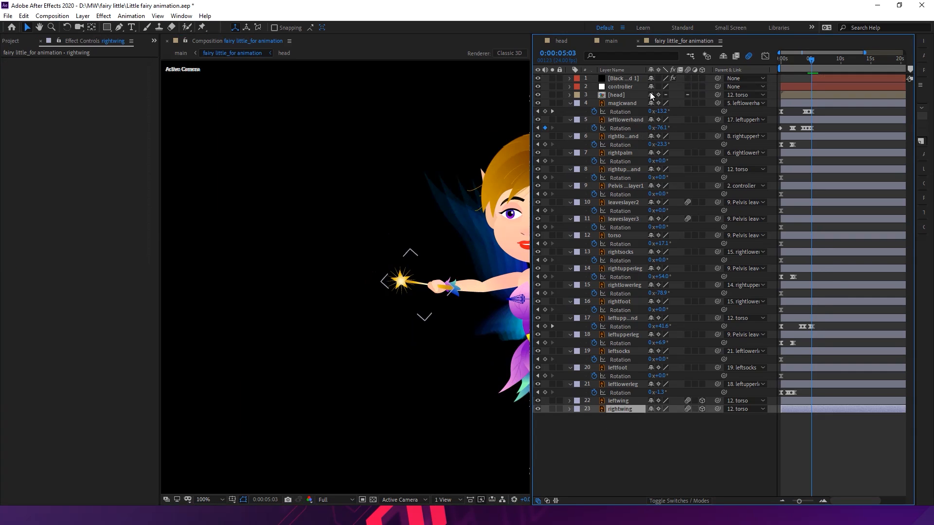
{"action": "left_click", "coordinate": [625, 78]}
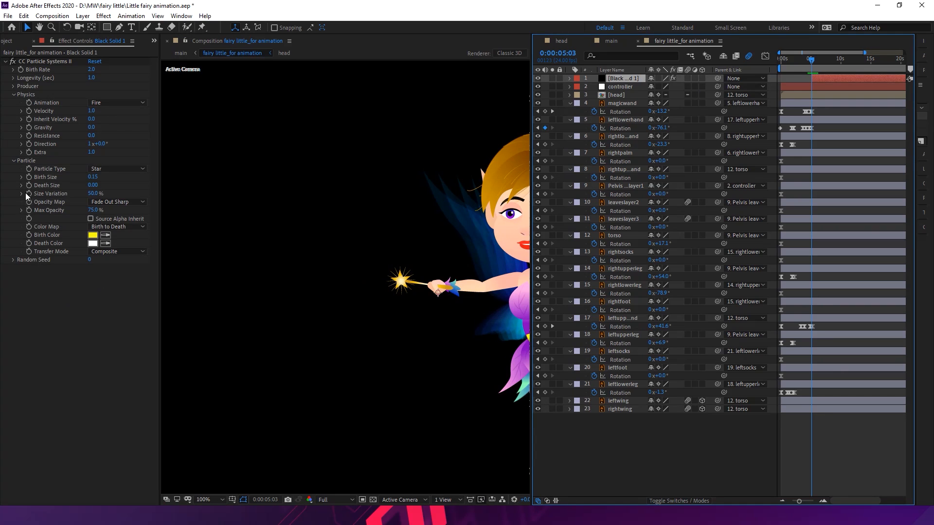
{"action": "left_click", "coordinate": [14, 87]}
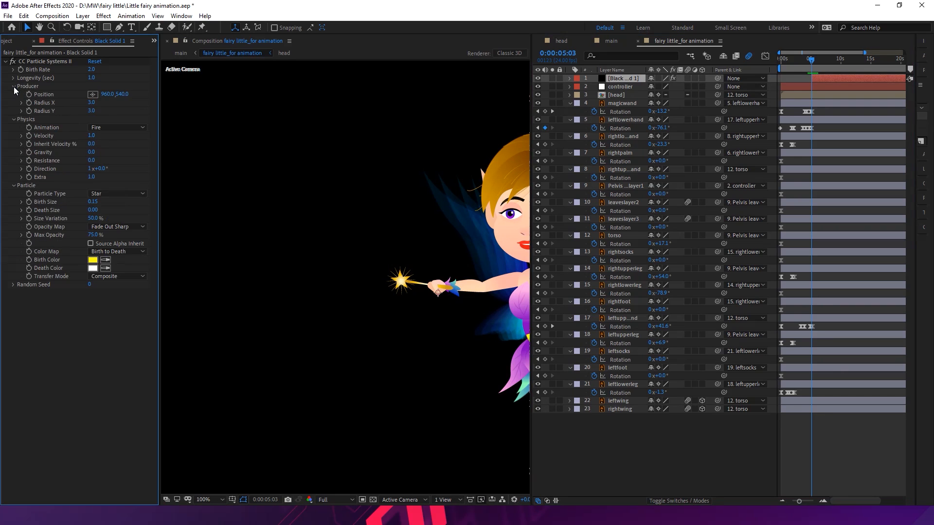
{"action": "left_click", "coordinate": [92, 94]}
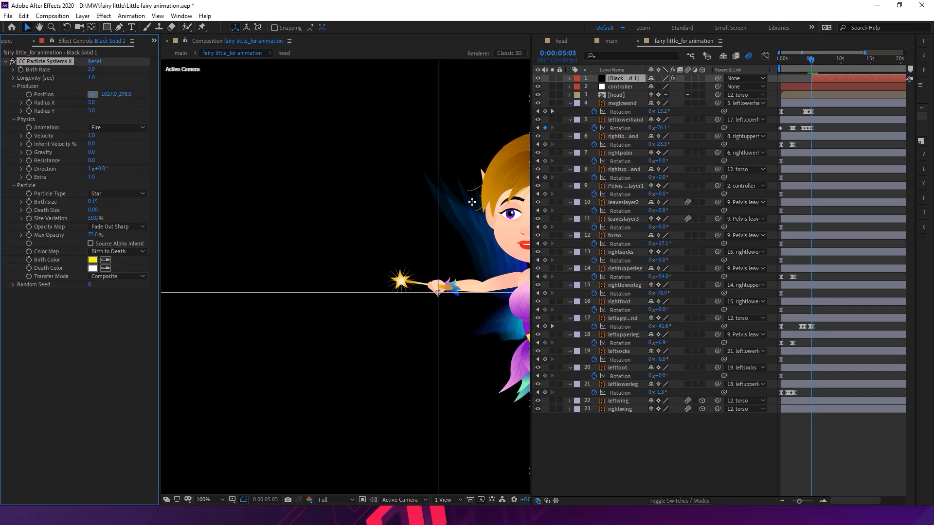
{"action": "left_click", "coordinate": [400, 280]}
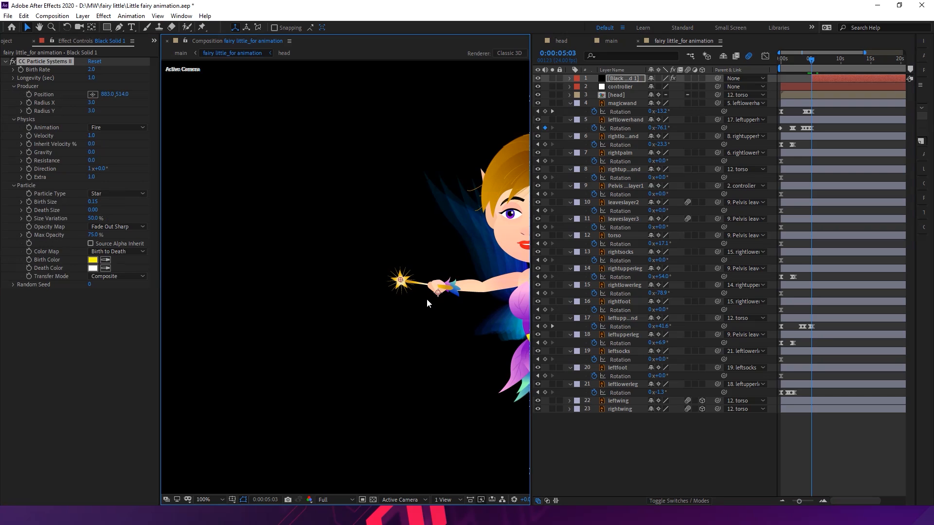
Fit the character back in view and preview the star burst coming from the wand tip
{"action": "key", "text": "comma"}
{"action": "key", "text": "comma"}
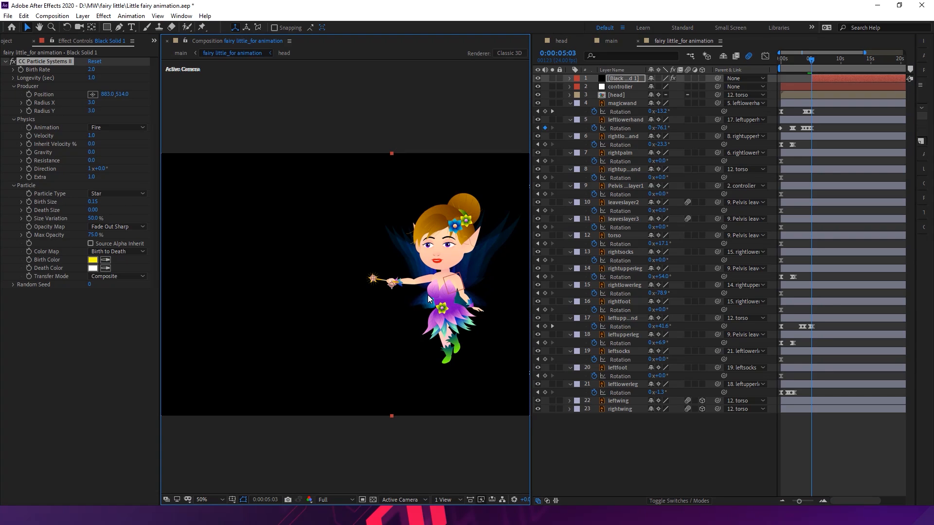
{"action": "key", "text": "h"}
{"action": "key", "text": "space"}
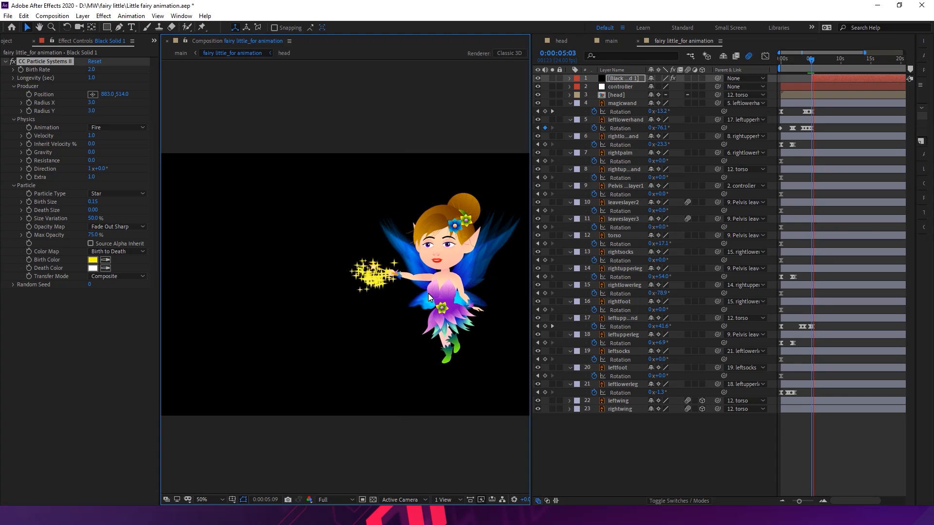
{"action": "key", "text": "space"}
{"action": "key", "text": "space"}
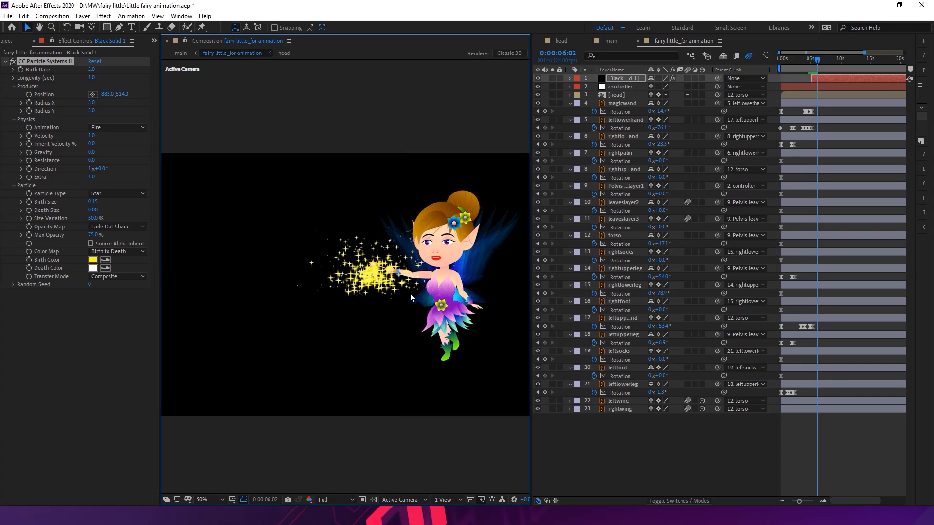
{"action": "key", "text": "space"}
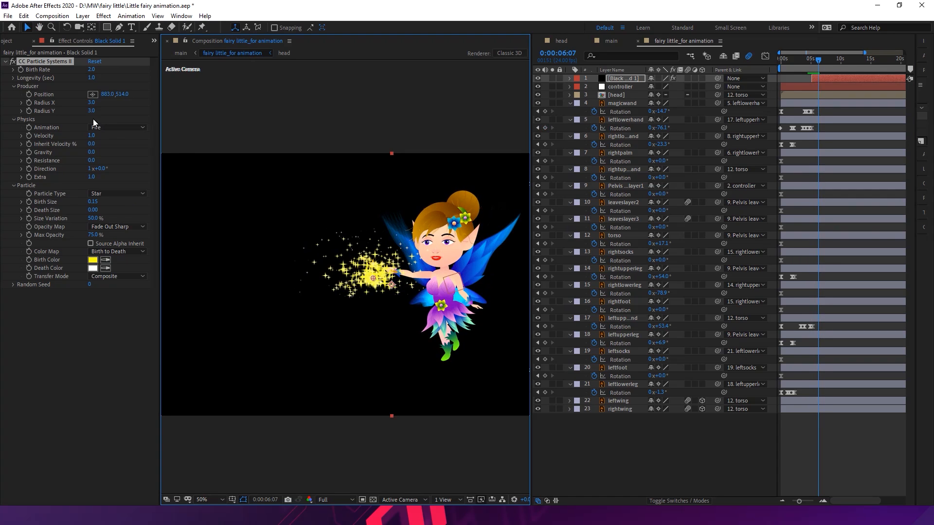
Try moving the particle producer away from the wand, out to position 43, 508 at the composition's far edge
{"action": "left_click_drag", "start_coordinate": [107, 94], "coordinate": [4, 98]}
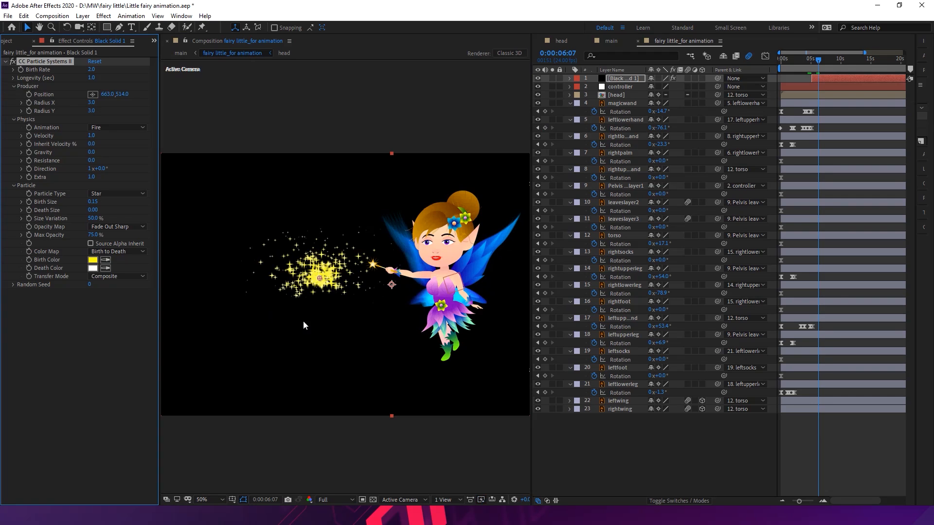
{"action": "left_click_drag", "start_coordinate": [320, 278], "coordinate": [307, 229]}
{"action": "key", "text": "space"}
{"action": "left_click_drag", "start_coordinate": [370, 241], "coordinate": [418, 257]}
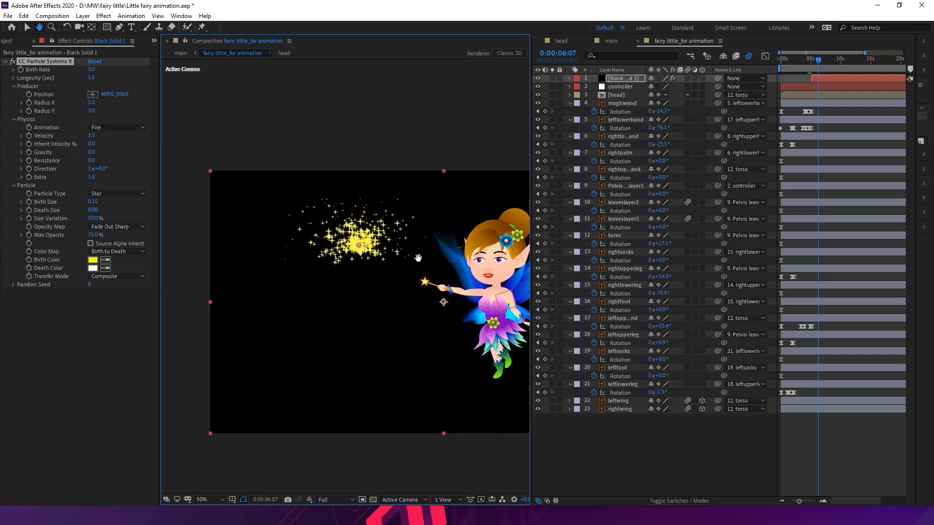
{"action": "left_click_drag", "start_coordinate": [358, 245], "coordinate": [220, 297]}
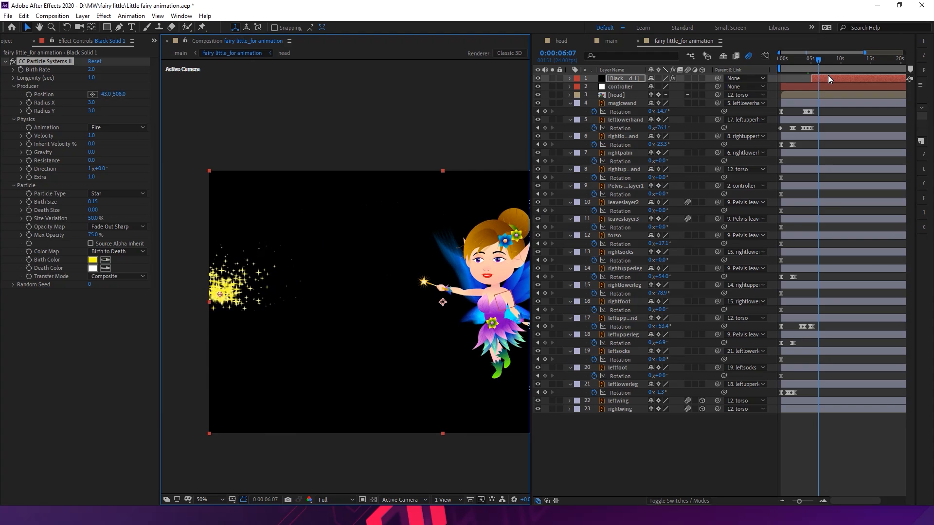
Undo the producer moves back to the wand-tip position
{"action": "key", "text": "ctrl+z"}
{"action": "key", "text": "ctrl+z"}
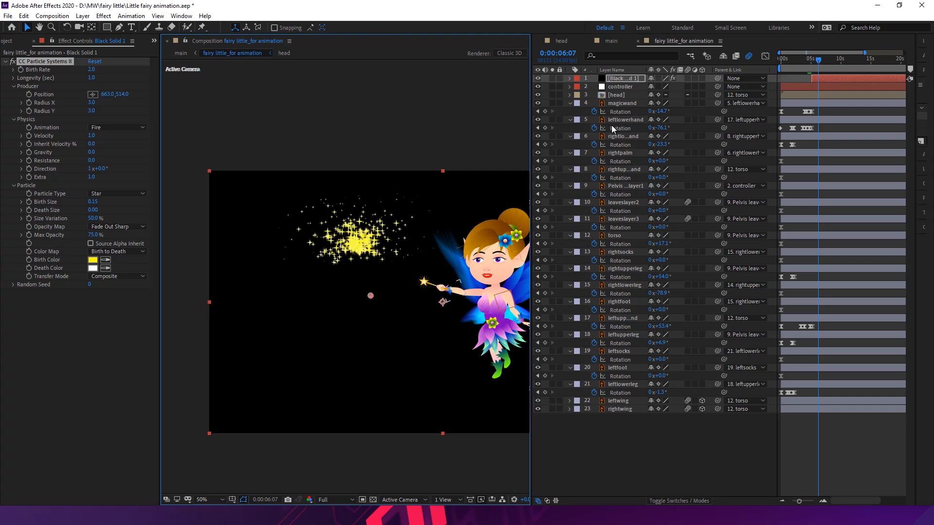
{"action": "key", "text": "ctrl+z"}
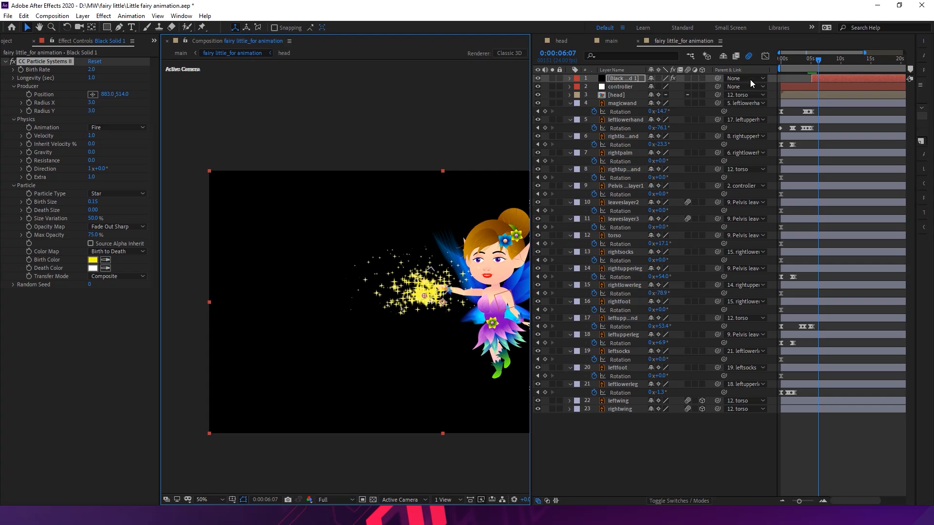
At 0:00:05:01, place the particle producer on the wand's star at position 893, 520 and enable keyframing for Position
{"action": "left_click_drag", "start_coordinate": [817, 61], "coordinate": [810, 64]}
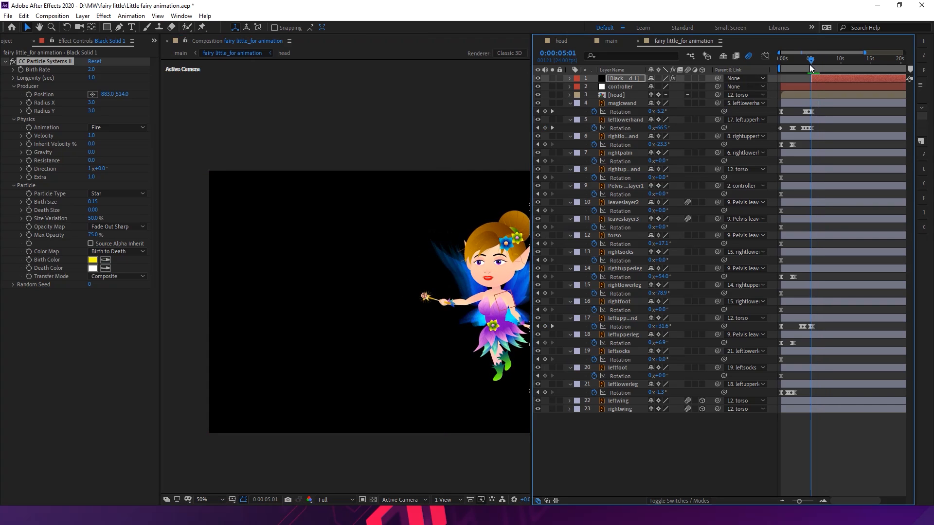
{"action": "key", "text": "slash"}
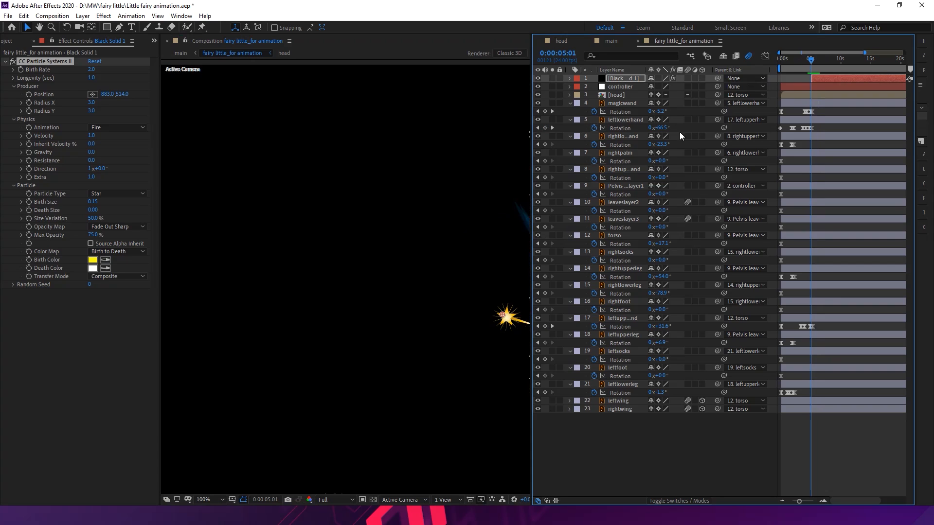
{"action": "left_click_drag", "start_coordinate": [503, 314], "coordinate": [509, 318]}
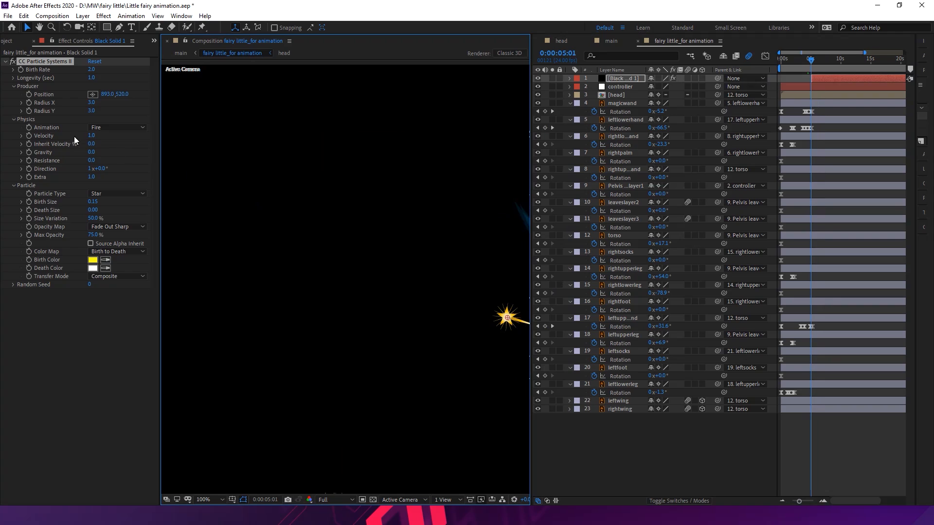
{"action": "left_click", "coordinate": [29, 94]}
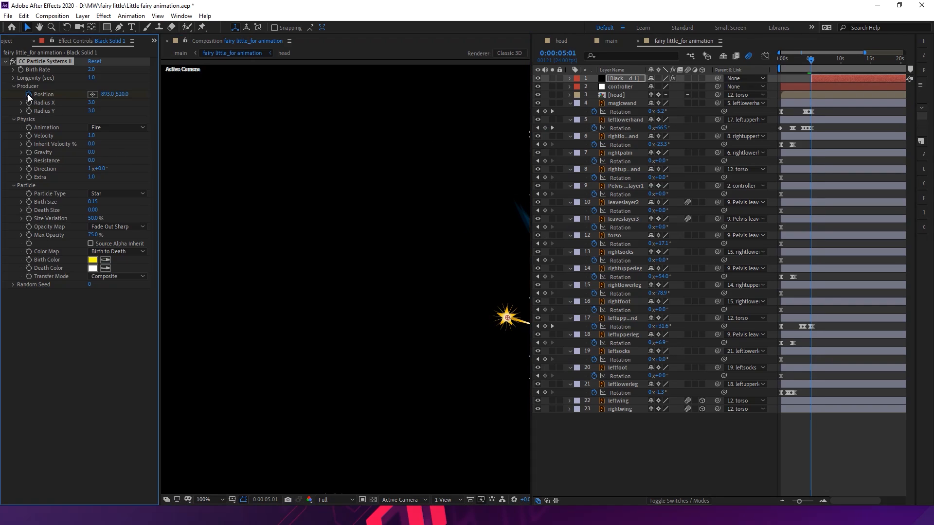
{"action": "key", "text": "comma"}
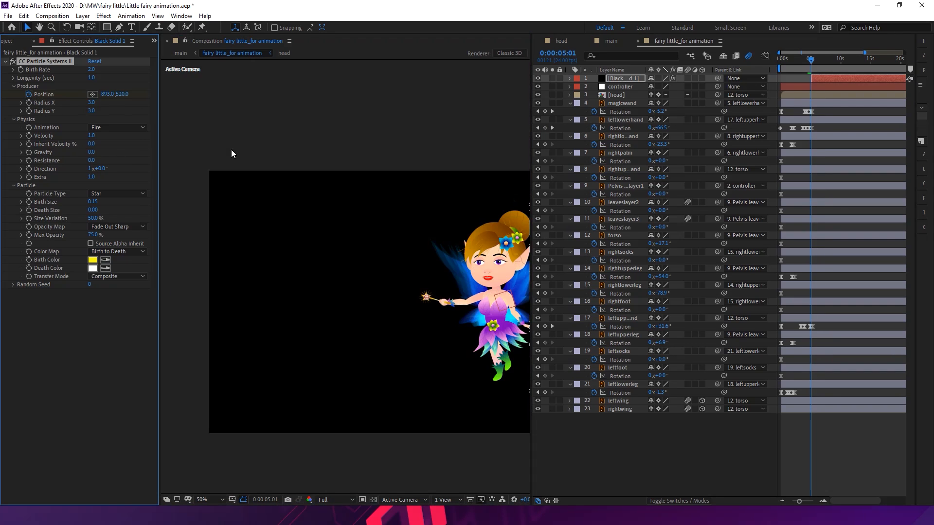
{"action": "left_click_drag", "start_coordinate": [97, 114], "coordinate": [119, 109]}
{"action": "key", "text": "ctrl+z"}
{"action": "key", "text": "ctrl+z"}
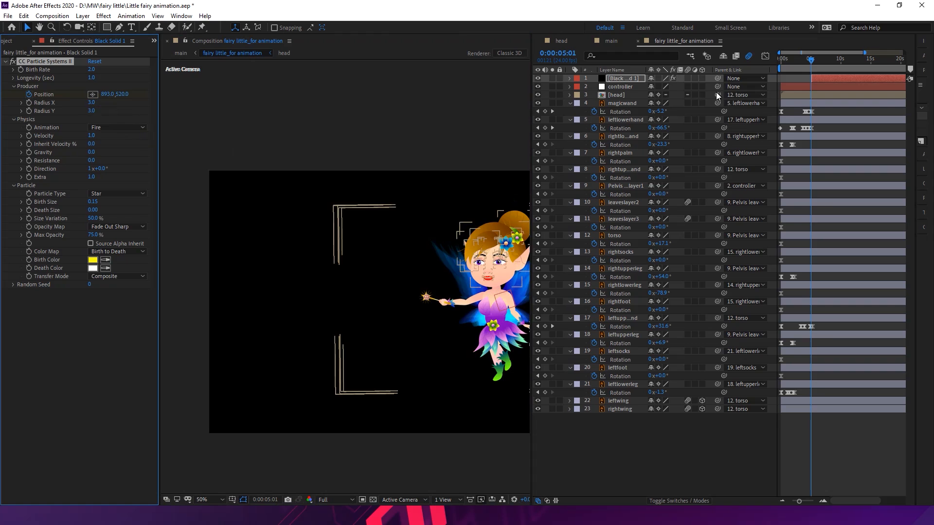
Preview the burst and, at 0:00:06:10, keyframe the producer near the composition's far edge, at position 98, 434
{"action": "key", "text": "space"}
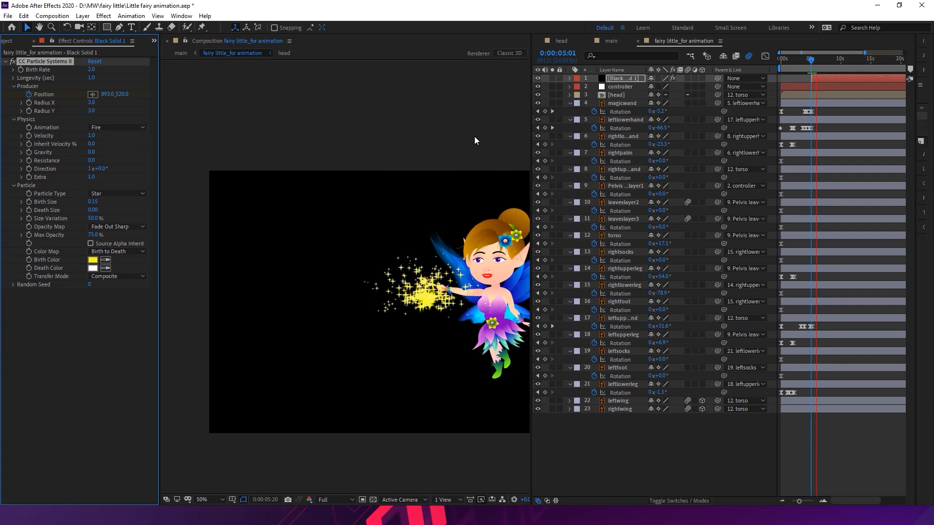
{"action": "key", "text": "space"}
{"action": "key", "text": "space"}
{"action": "key", "text": "space"}
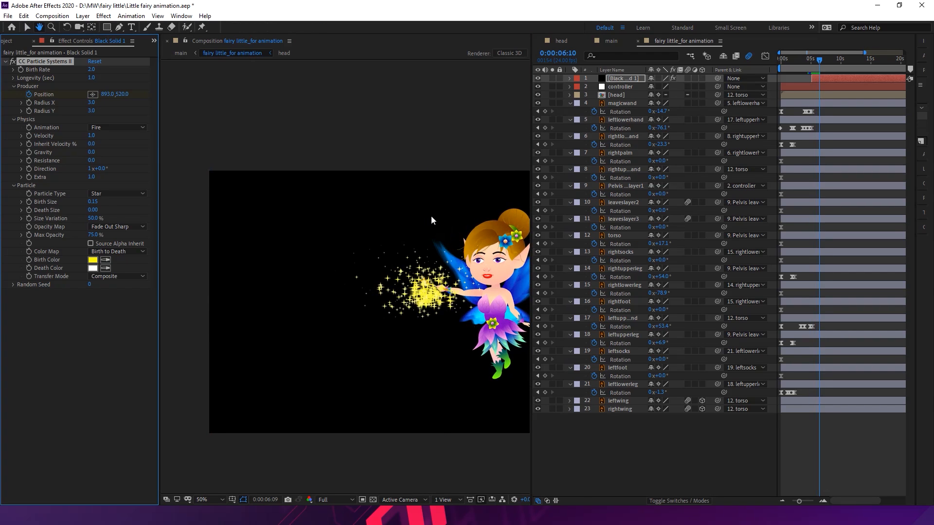
{"action": "left_click_drag", "start_coordinate": [114, 94], "coordinate": [70, 102]}
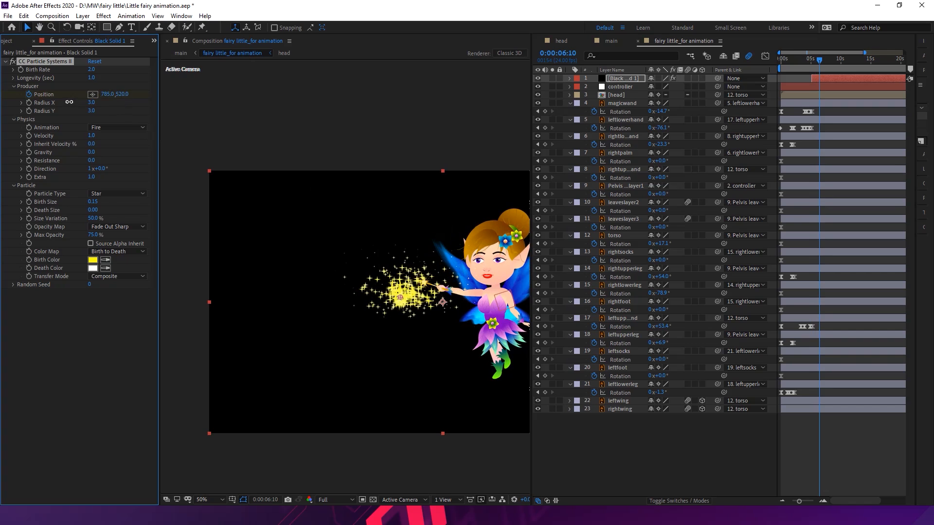
{"action": "left_click_drag", "start_coordinate": [400, 298], "coordinate": [239, 281]}
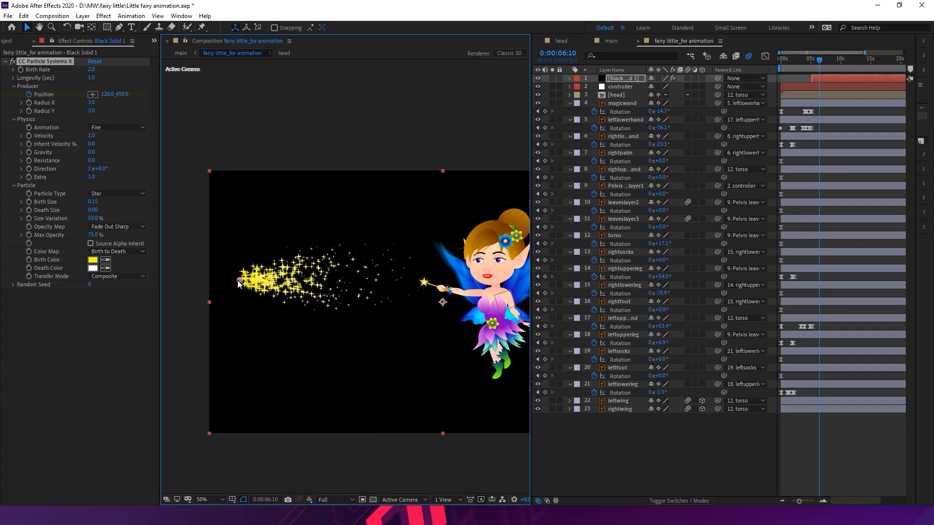
Preview the stars travelling away from the wand, starting from 0:00:03:04
{"action": "left_click", "coordinate": [815, 60]}
{"action": "left_click", "coordinate": [799, 65]}
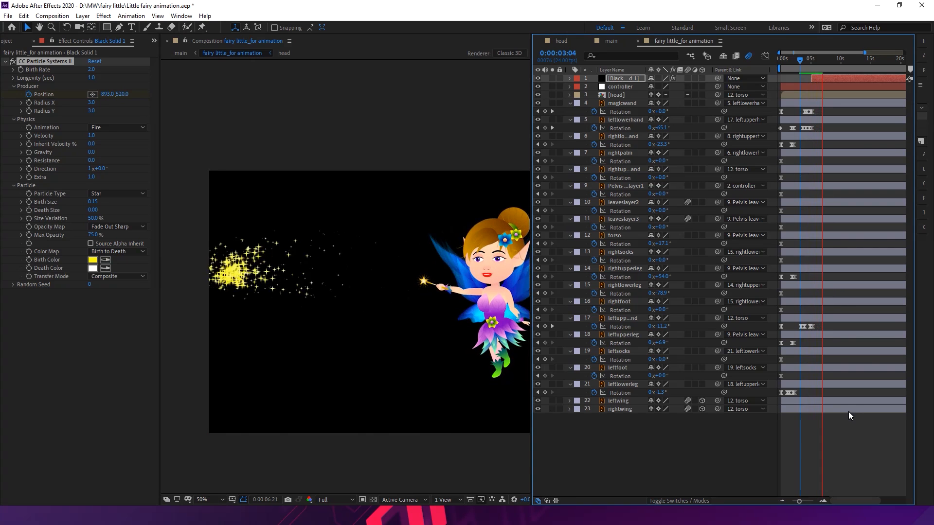
{"action": "key", "text": "space"}
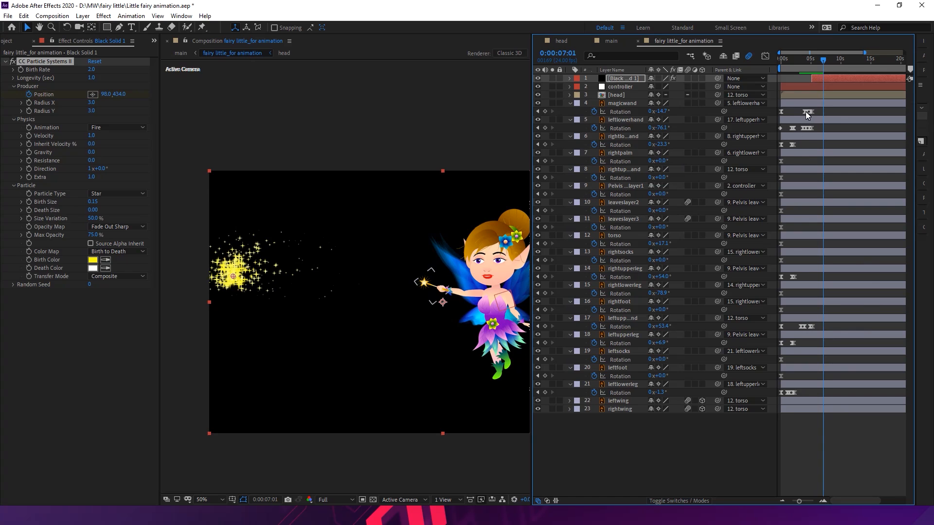
Reveal the keyframes of Black Solid 1 and, at the 0:00:06:10 keyframe, move the particle producer to position 140, 398
{"action": "key", "text": "u"}
{"action": "left_click_drag", "start_coordinate": [824, 61], "coordinate": [820, 61]}
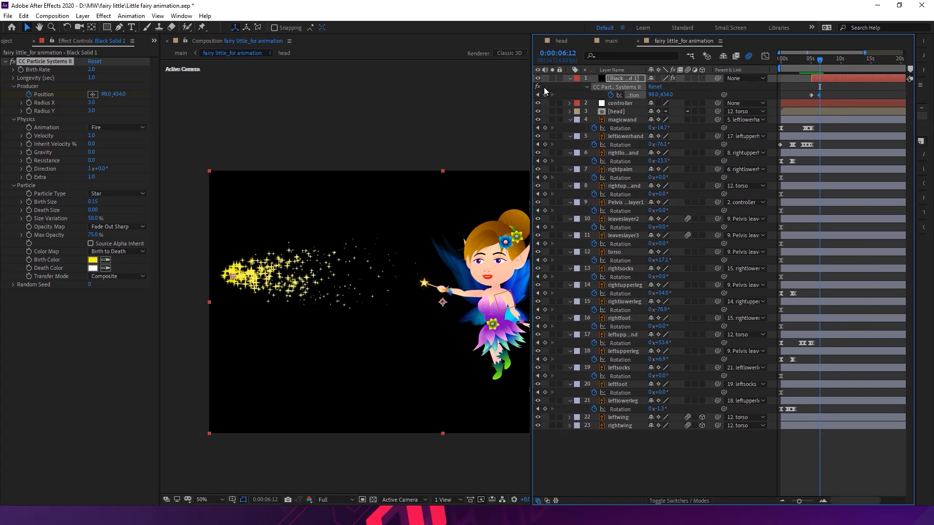
{"action": "left_click", "coordinate": [538, 95]}
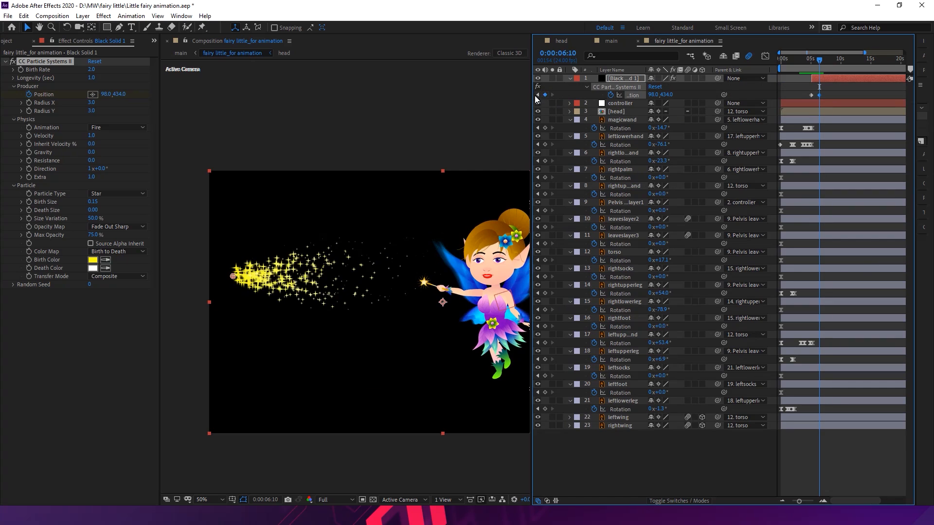
{"action": "mouse_move", "coordinate": [234, 278]}
{"action": "left_mouse_down"}
{"action": "mouse_move", "coordinate": [245, 254]}
{"action": "mouse_move", "coordinate": [242, 269]}
{"action": "left_mouse_up"}
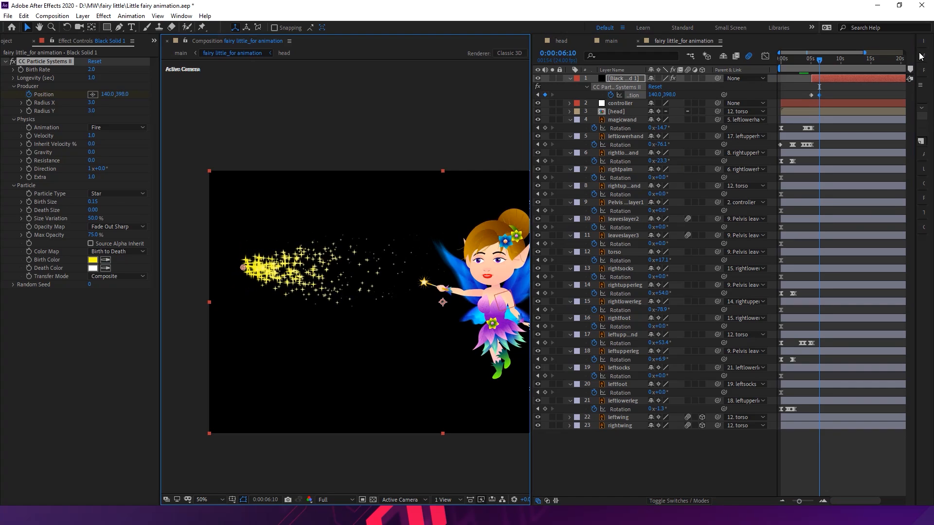
Preview the whole animation from the beginning through the star burst's flight
{"action": "left_click_drag", "start_coordinate": [819, 63], "coordinate": [782, 70]}
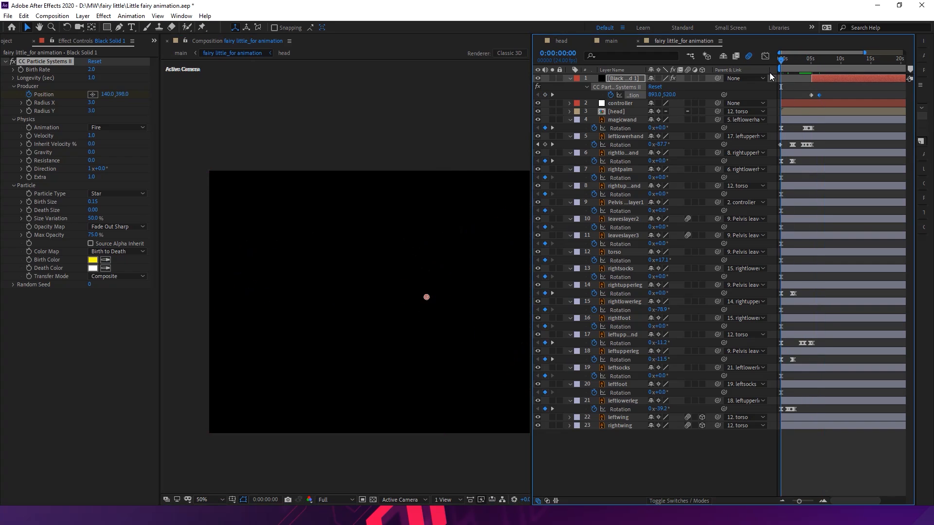
{"action": "key", "text": "space"}
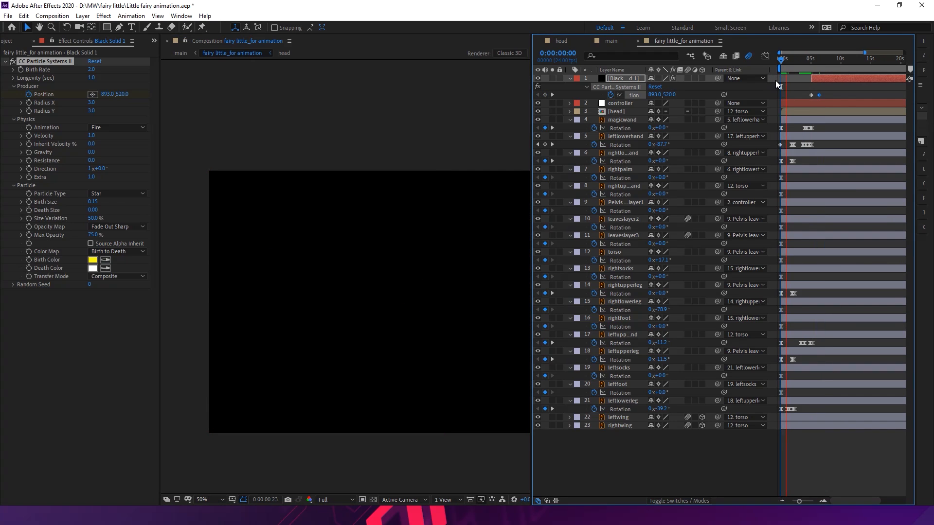
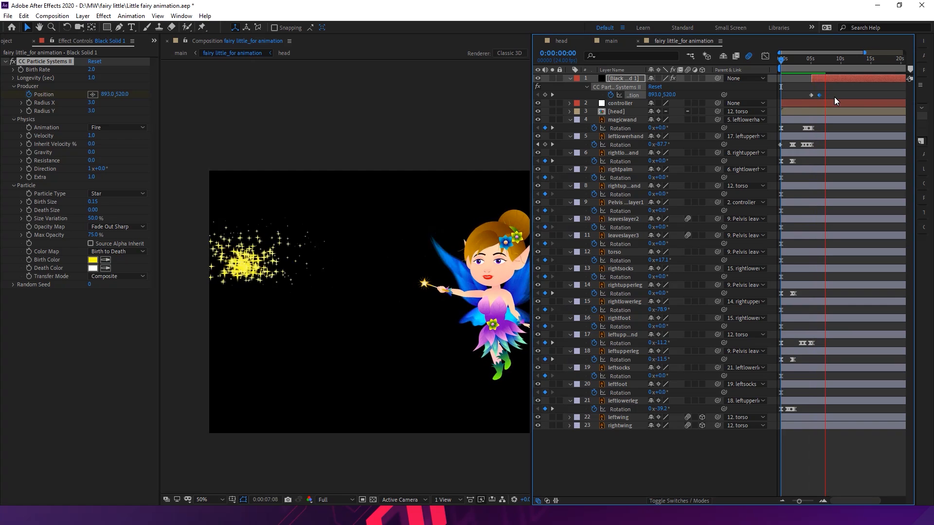
{"action": "key", "text": "space"}
At the 0:00:06:10 keyframe, move the particle producer beyond the composition's edge to position -172, 416
{"action": "mouse_move", "coordinate": [822, 61]}
{"action": "left_mouse_down"}
{"action": "mouse_move", "coordinate": [811, 61]}
{"action": "mouse_move", "coordinate": [827, 65]}
{"action": "left_mouse_up"}
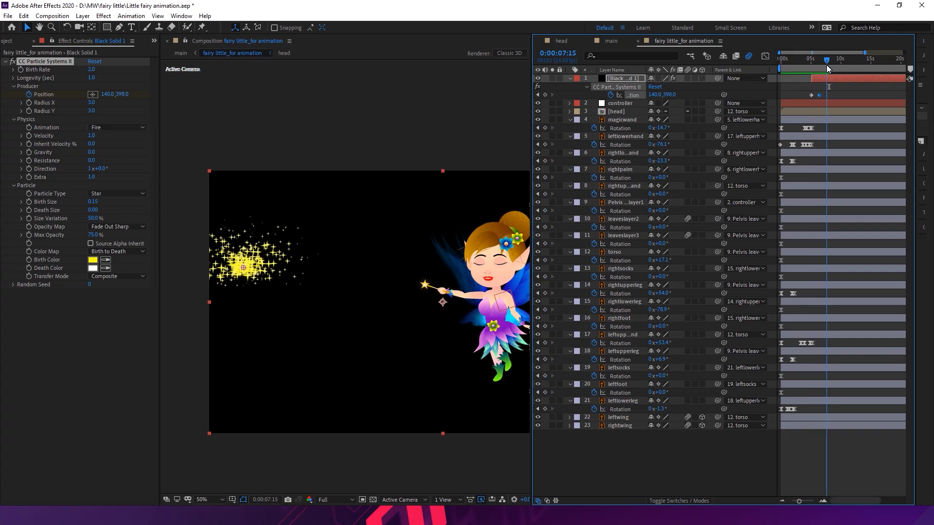
{"action": "left_click", "coordinate": [538, 94]}
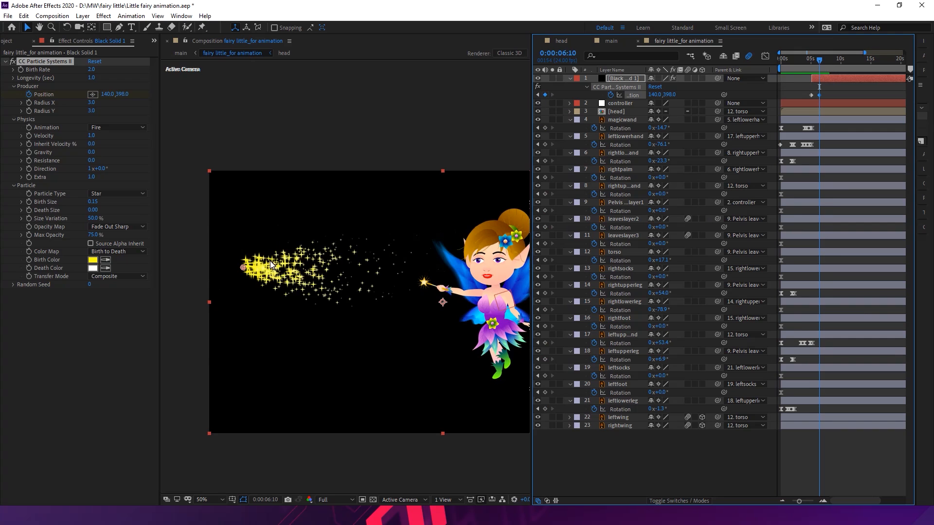
{"action": "left_click_drag", "start_coordinate": [242, 269], "coordinate": [165, 272]}
Preview and scrub through the burst as it flies out of the composition
{"action": "left_click_drag", "start_coordinate": [818, 59], "coordinate": [801, 60]}
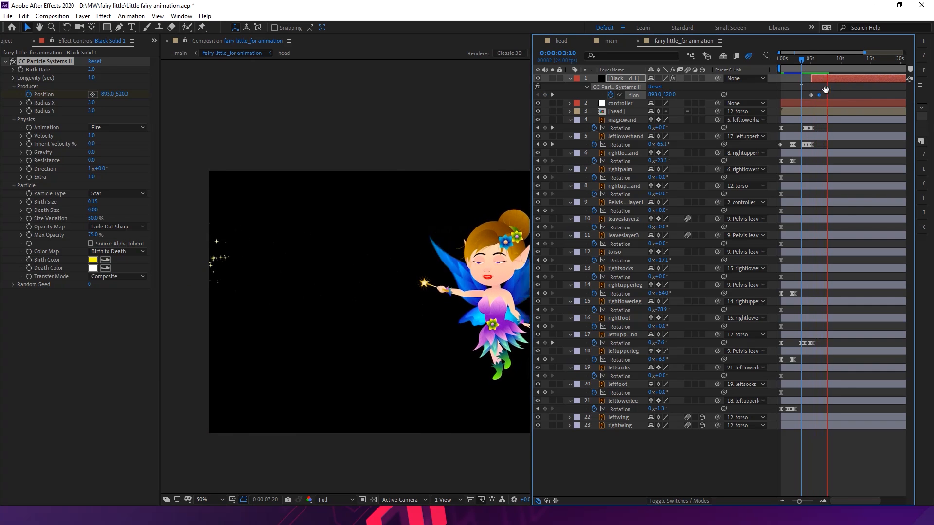
{"action": "left_click_drag", "start_coordinate": [827, 62], "coordinate": [809, 63]}
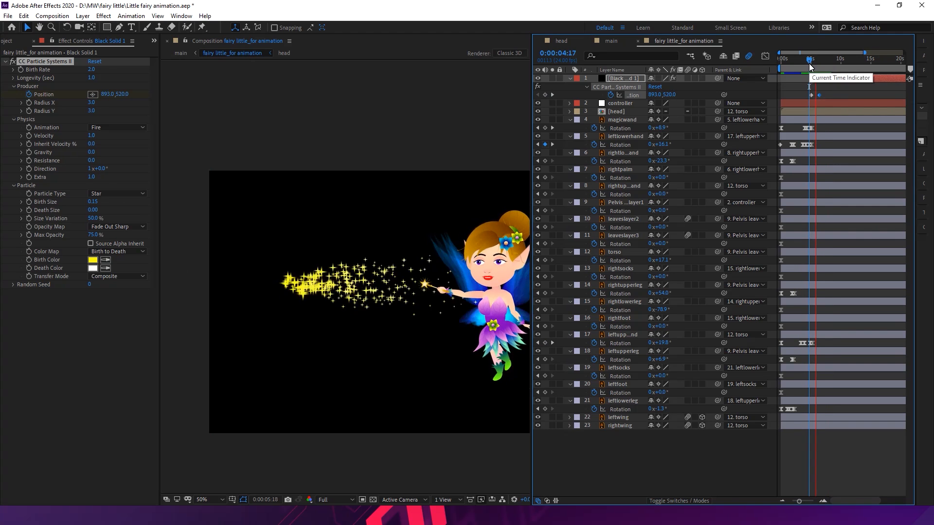
{"action": "key", "text": "space"}
{"action": "left_click_drag", "start_coordinate": [815, 66], "coordinate": [819, 66]}
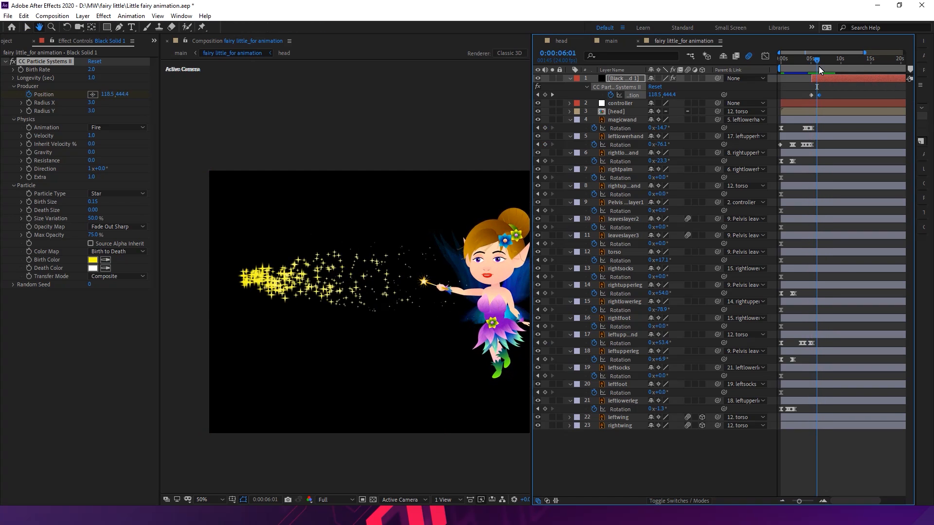
Trim the end of the Black Solid 1 layer to 0:00:07:00 and preview the frames after the cut
{"action": "key", "text": "space"}
{"action": "key", "text": "space"}
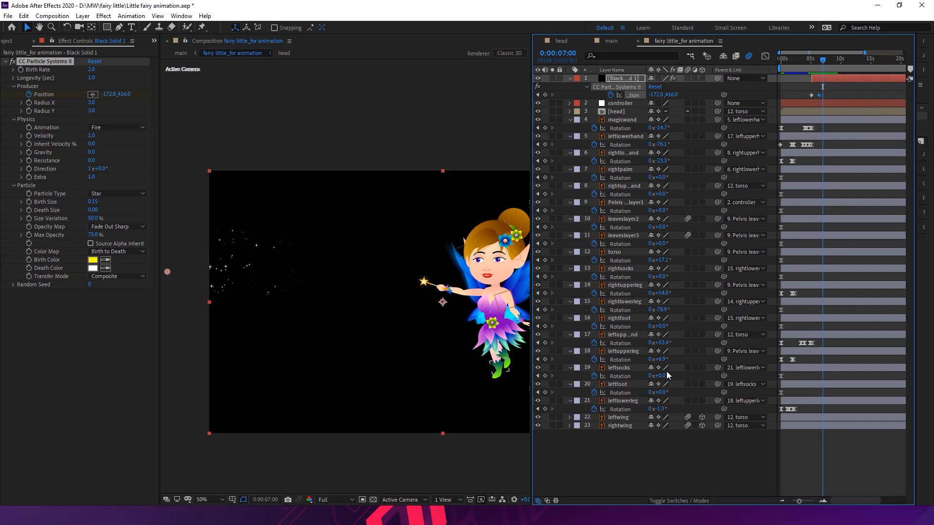
{"action": "key", "text": "alt+bracketright"}
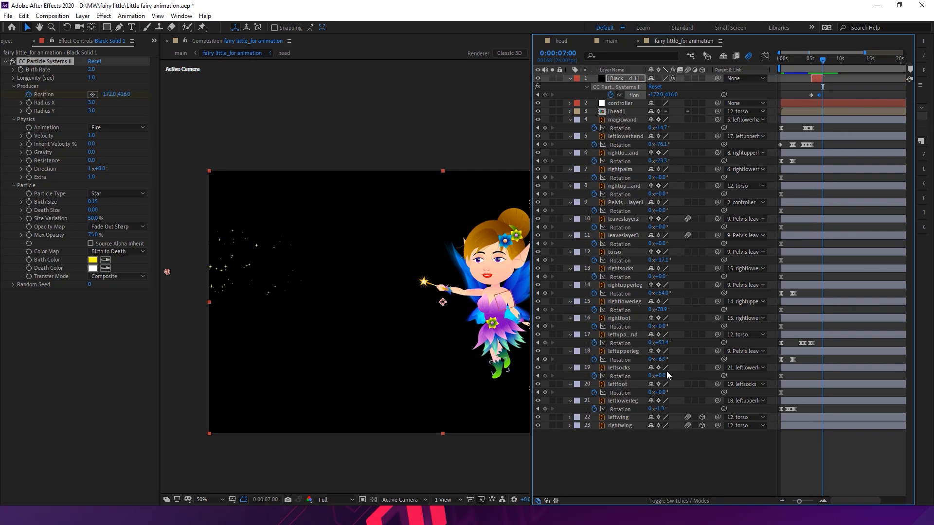
{"action": "key", "text": "space"}
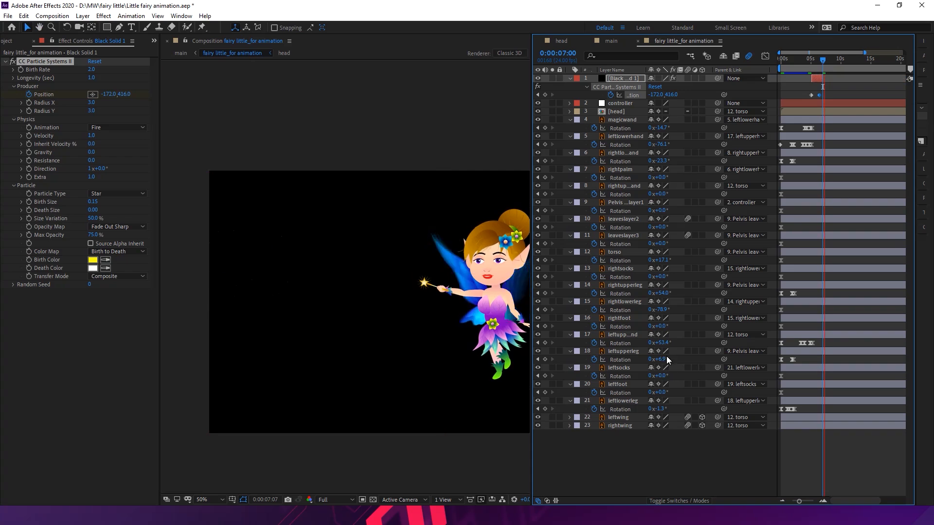
{"action": "key", "text": "space"}
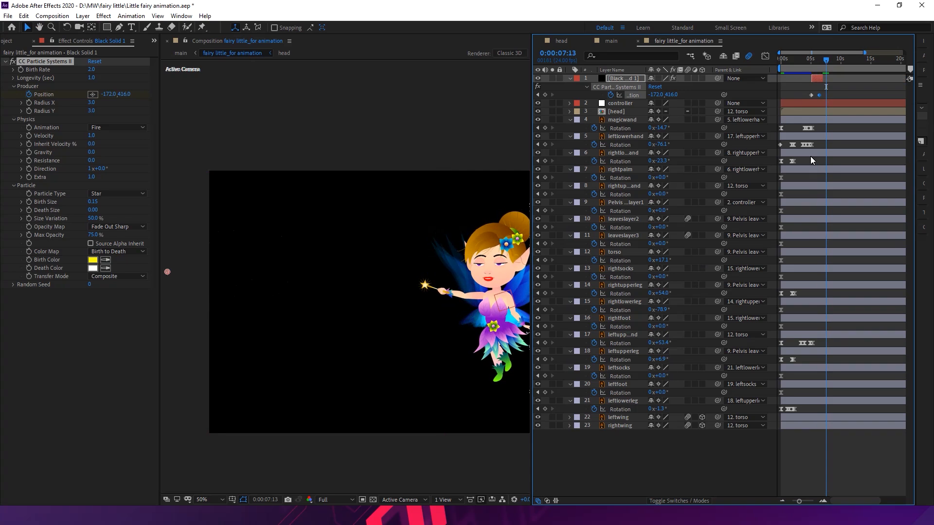
Duplicate the Black Solid 1 particle layer and shift the copy slightly later in the timeline
{"action": "left_click", "coordinate": [813, 61]}
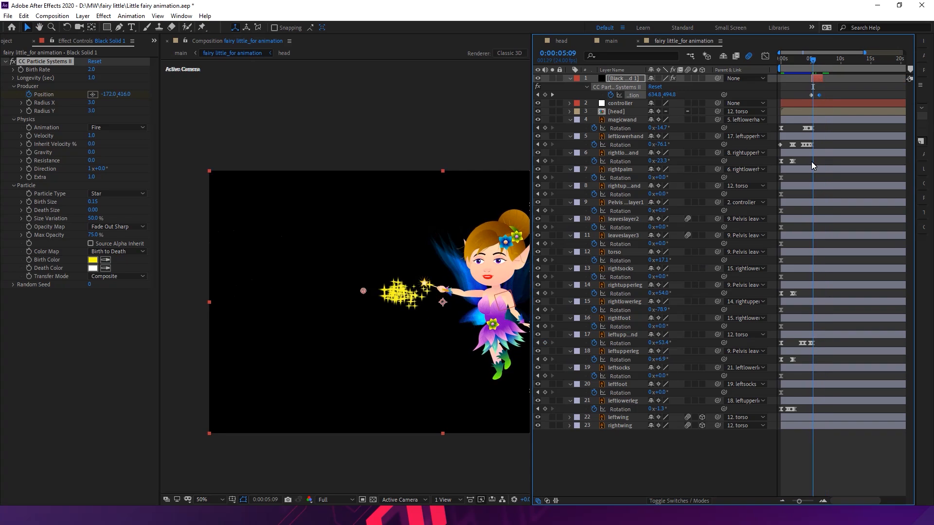
{"action": "left_click", "coordinate": [824, 501]}
{"action": "left_click", "coordinate": [824, 500]}
{"action": "left_click", "coordinate": [824, 500]}
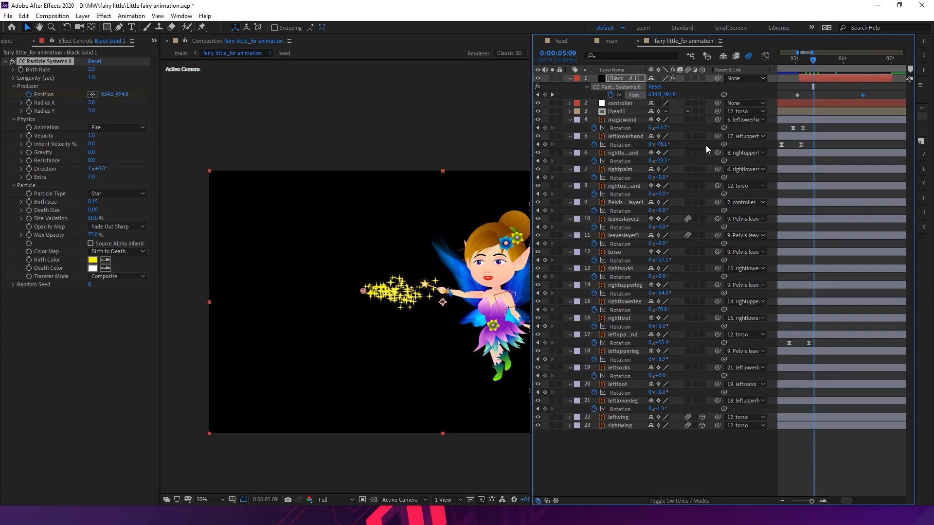
{"action": "left_click", "coordinate": [809, 80]}
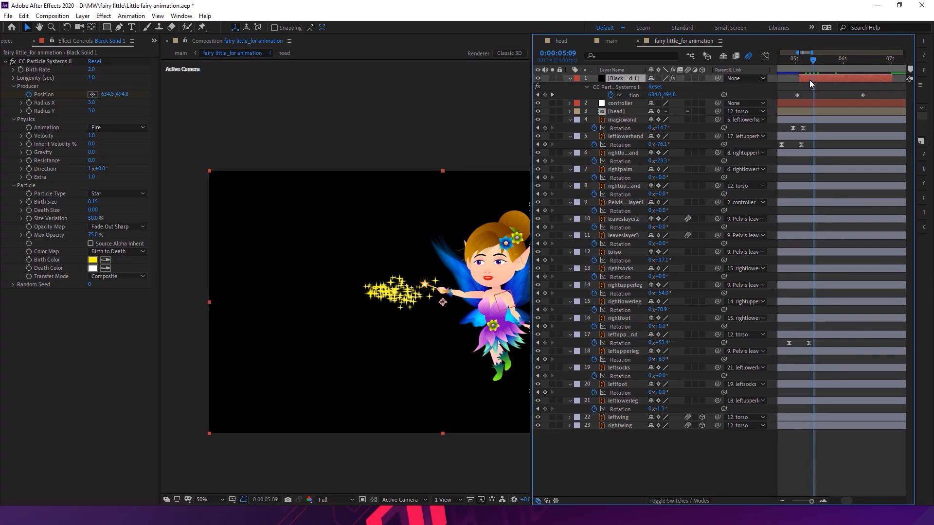
{"action": "key", "text": "ctrl+d"}
{"action": "left_click_drag", "start_coordinate": [820, 77], "coordinate": [827, 77]}
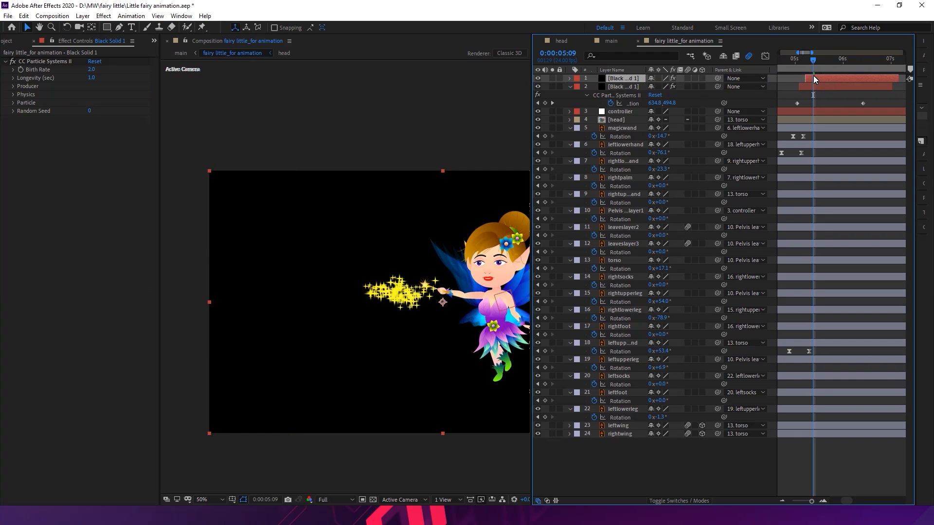
In the duplicate layer's particle settings, set the Birth Size to 0.07
{"action": "left_click", "coordinate": [12, 107]}
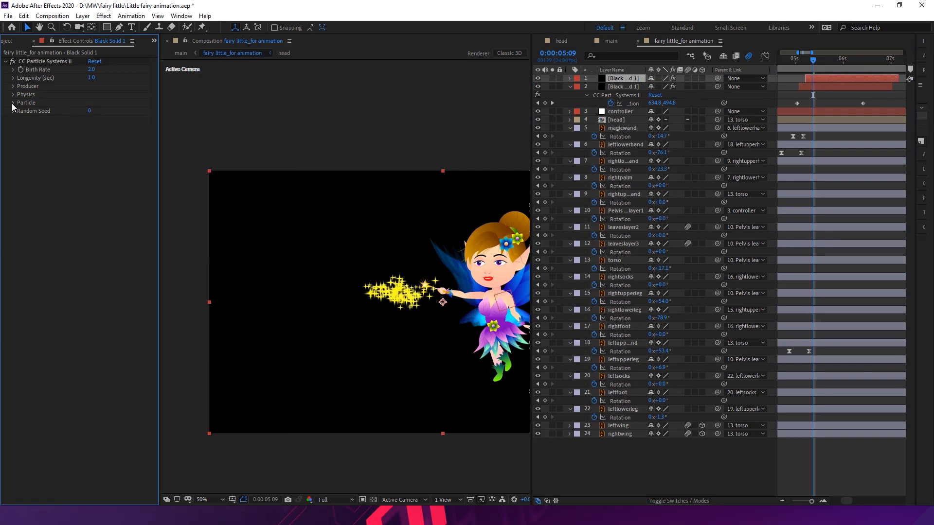
{"action": "left_click", "coordinate": [12, 103]}
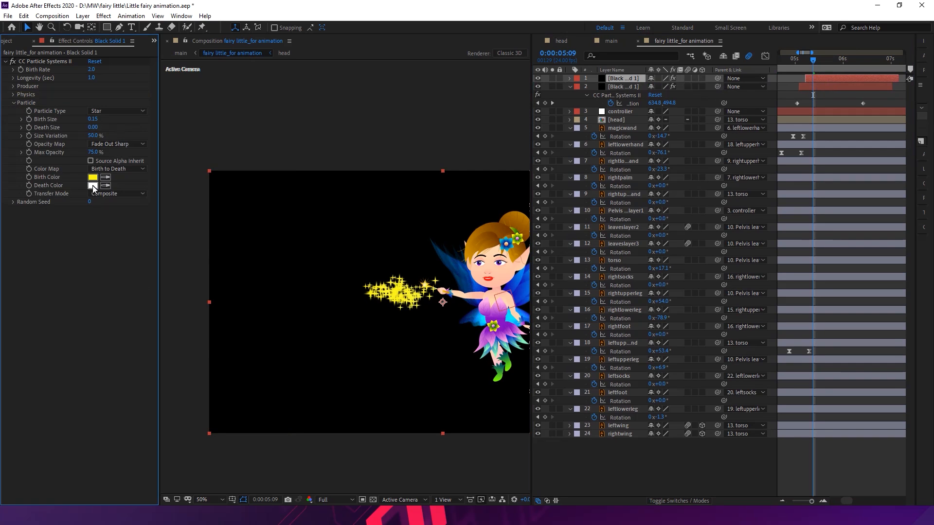
{"action": "left_click", "coordinate": [95, 119]}
{"action": "left_click", "coordinate": [99, 120]}
{"action": "type", "text": "7"}
{"action": "left_click", "coordinate": [112, 262]}
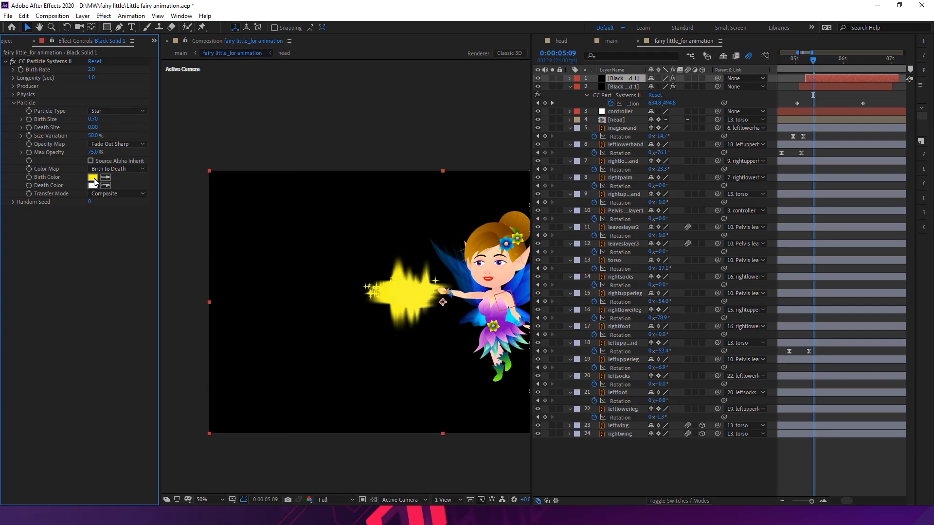
{"action": "left_click", "coordinate": [98, 120]}
{"action": "type", "text": "0.0"}
{"action": "key", "text": "Return"}
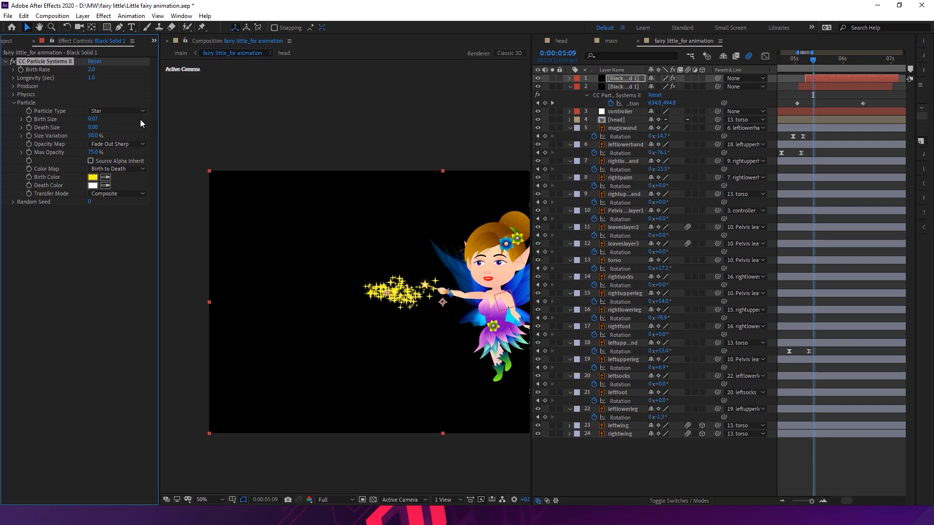
Set the duplicate particle layer's Birth Color to white (FFFFFF) and check its Death Color without changing it
{"action": "left_click", "coordinate": [92, 178]}
{"action": "left_click", "coordinate": [417, 117]}
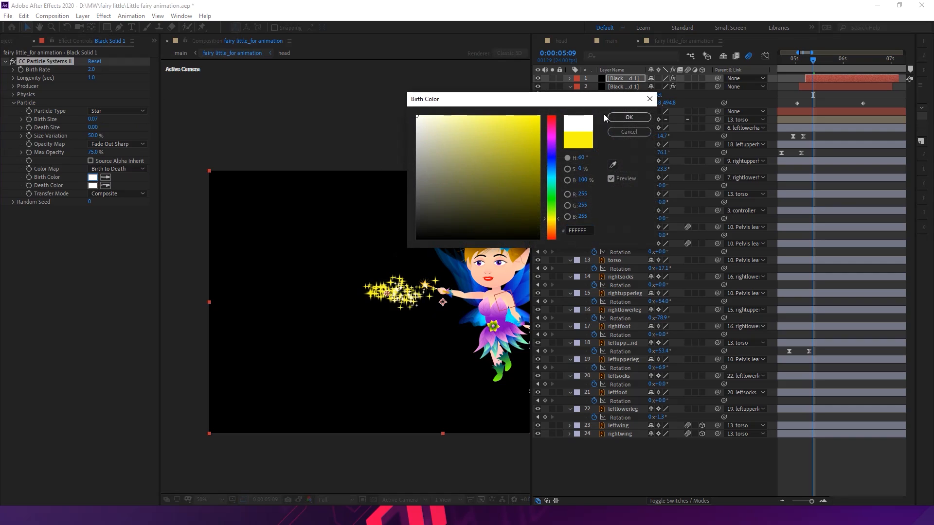
{"action": "left_click", "coordinate": [627, 117]}
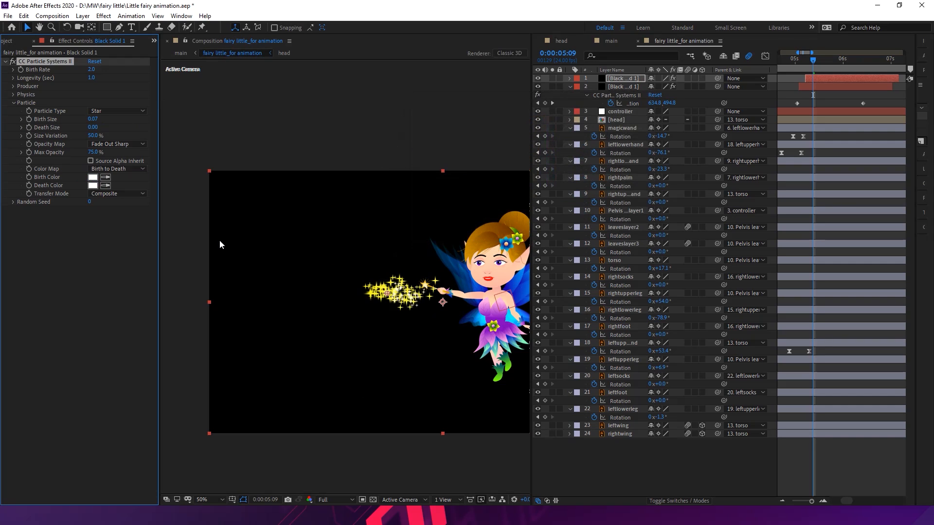
{"action": "left_click", "coordinate": [92, 186]}
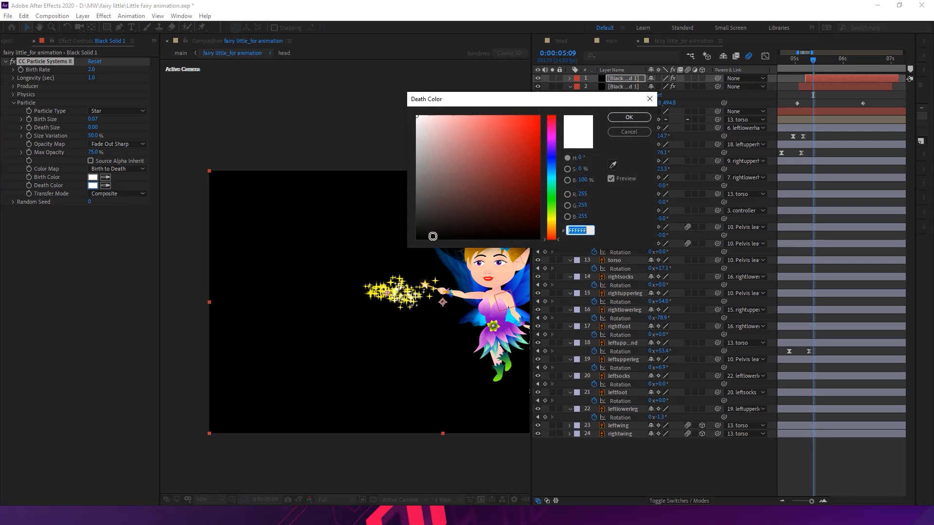
{"action": "left_click", "coordinate": [643, 133]}
Preview the two-layer burst from about 0:00:05:00 and scrub to 0:00:05:17
{"action": "left_click", "coordinate": [795, 58]}
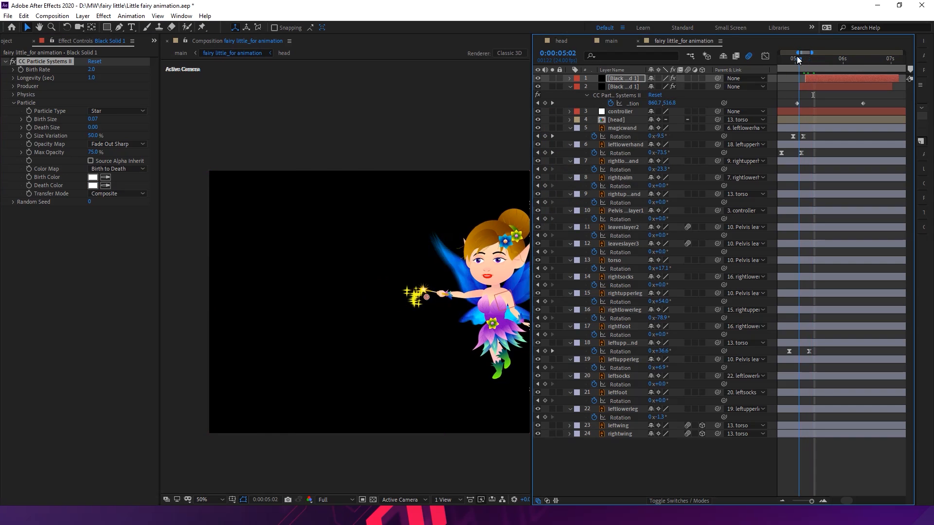
{"action": "key", "text": "space"}
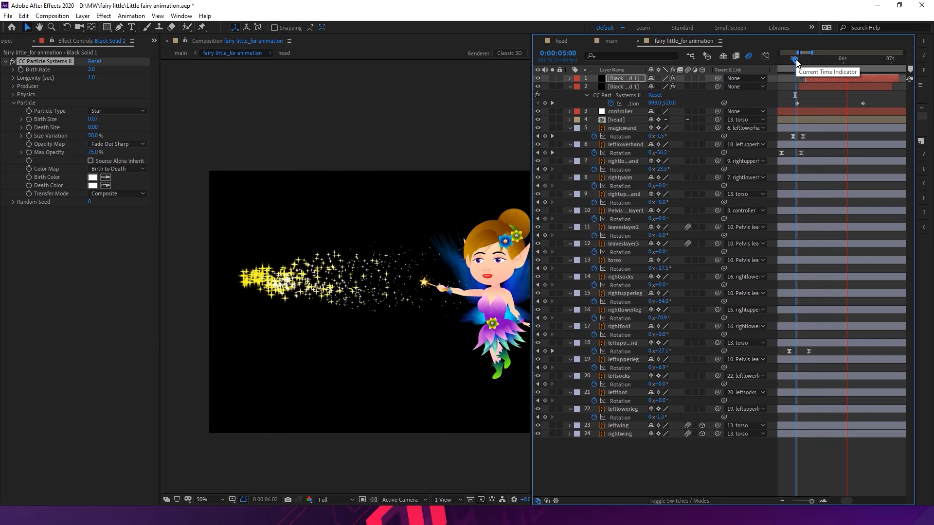
{"action": "key", "text": "space"}
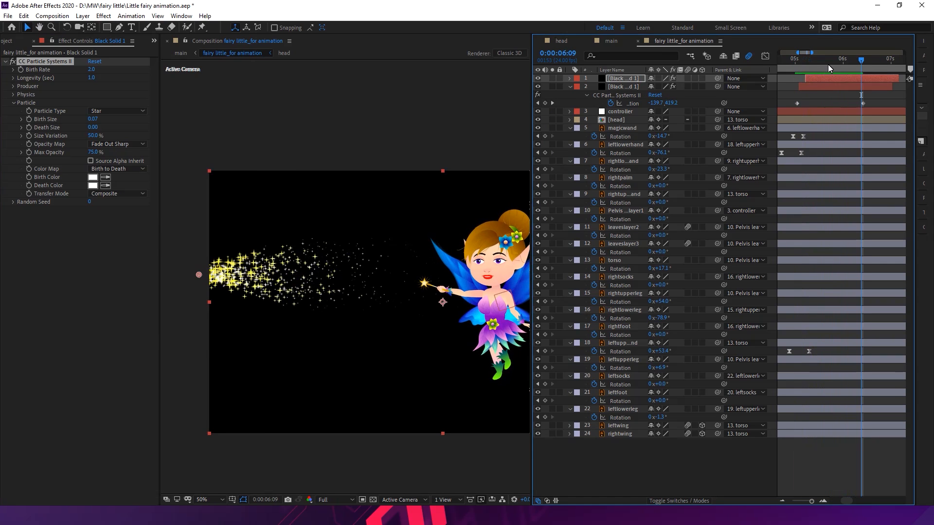
{"action": "left_click", "coordinate": [823, 60]}
{"action": "left_click_drag", "start_coordinate": [824, 61], "coordinate": [828, 62]}
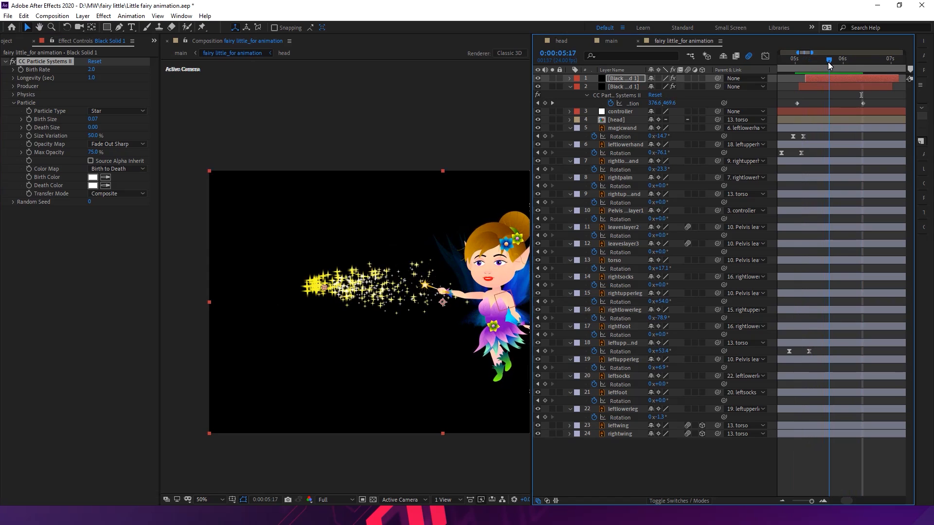
Set the Birth Rate of the white particle layer to 1.5
{"action": "left_click", "coordinate": [94, 70]}
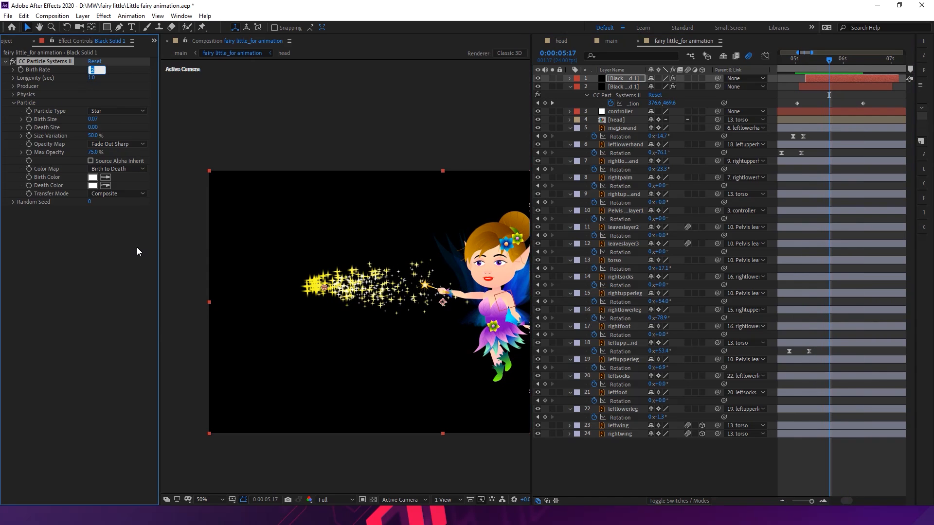
{"action": "type", "text": "1.5"}
{"action": "key", "text": "Return"}
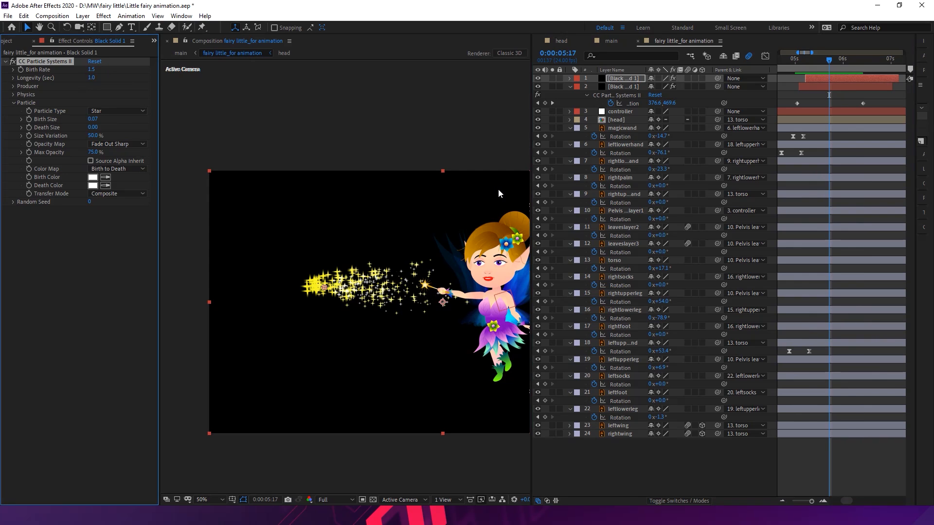
Delete the mistakenly duplicated effect, duplicate the white particle layer itself, and shift the new copy slightly later in the timeline
{"action": "key", "text": "ctrl+d"}
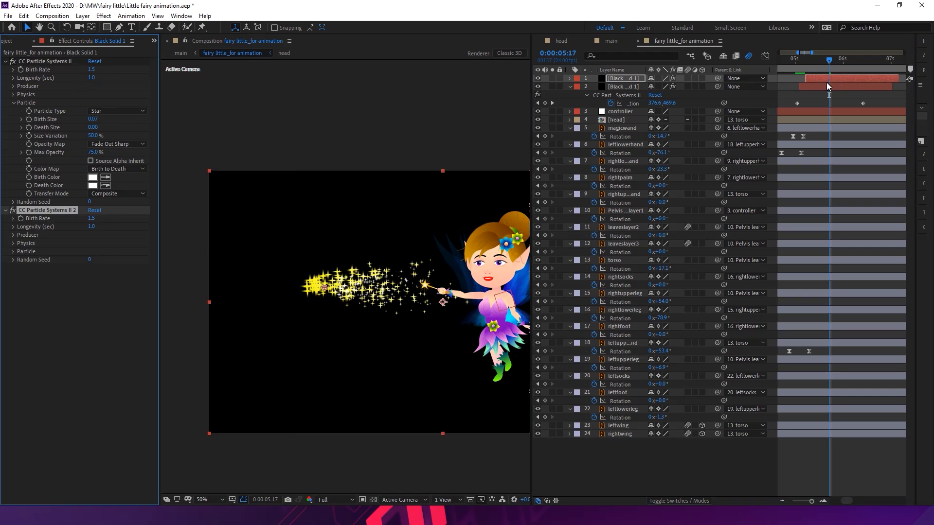
{"action": "key", "text": "Delete"}
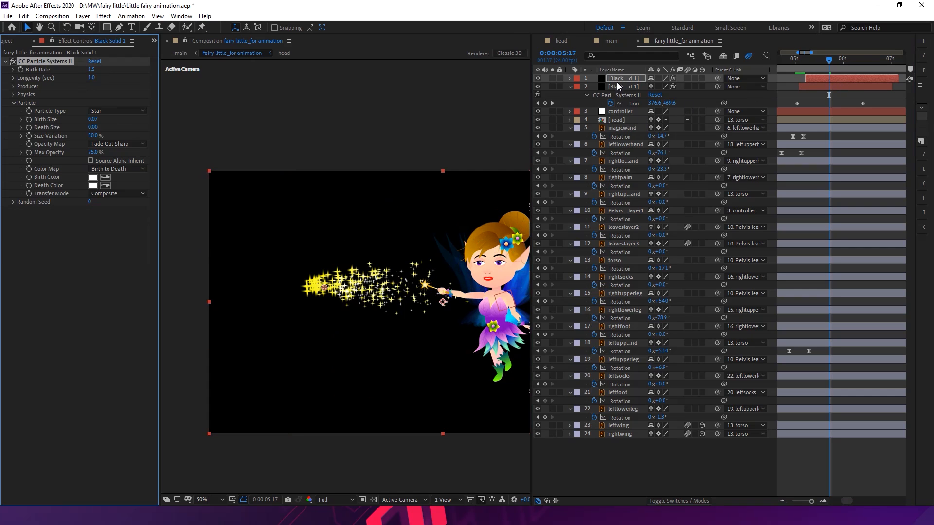
{"action": "left_click", "coordinate": [620, 78]}
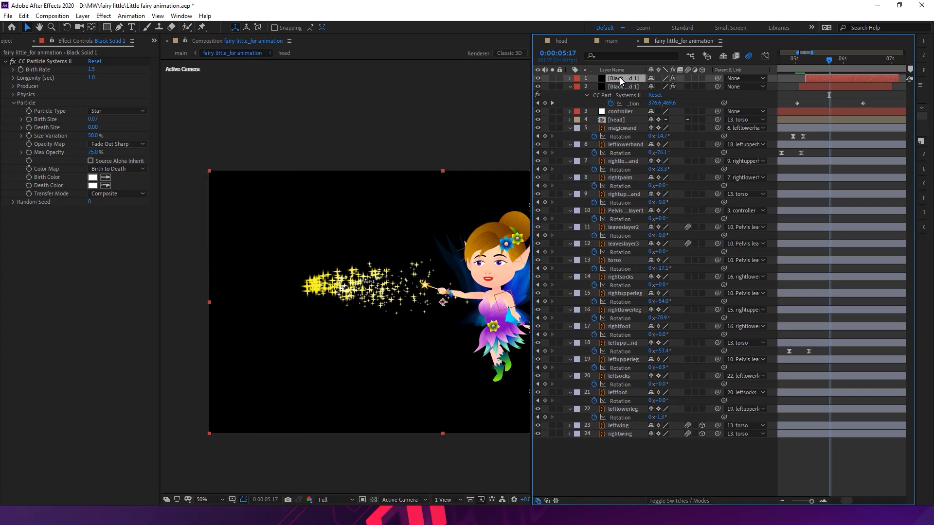
{"action": "key", "text": "ctrl+d"}
{"action": "left_click_drag", "start_coordinate": [819, 76], "coordinate": [821, 76]}
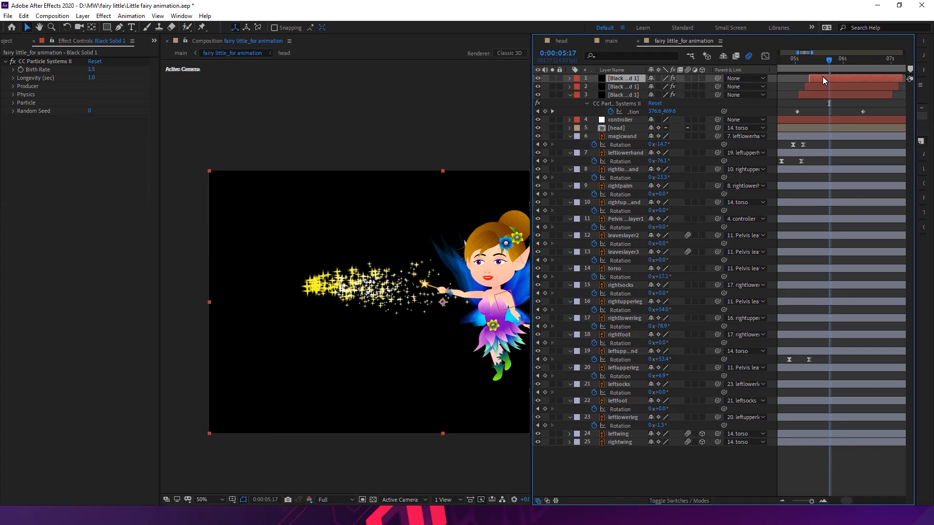
{"action": "left_click_drag", "start_coordinate": [822, 77], "coordinate": [822, 77]}
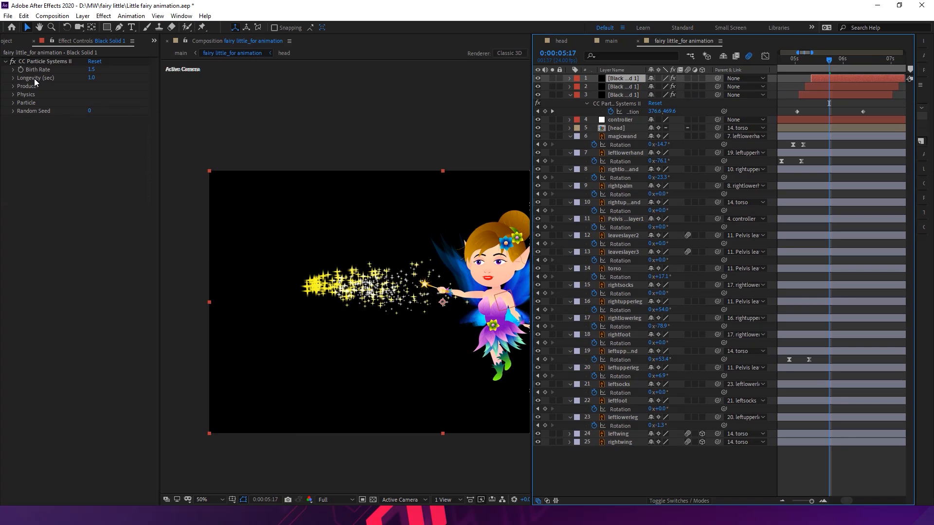
In the newest copy's particle settings, set the Birth Rate to 0.8 and the Birth Size to 0.05
{"action": "left_click", "coordinate": [92, 69]}
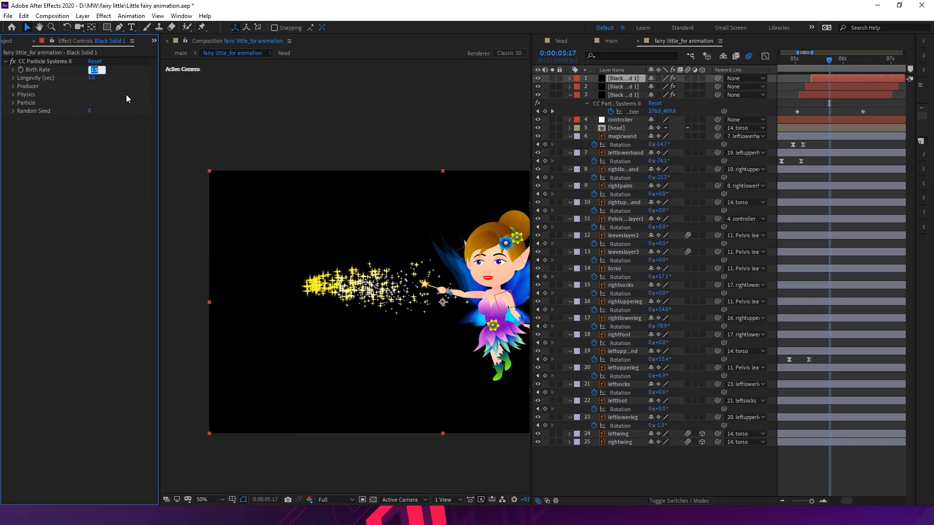
{"action": "type", "text": "0.8"}
{"action": "key", "text": "Return"}
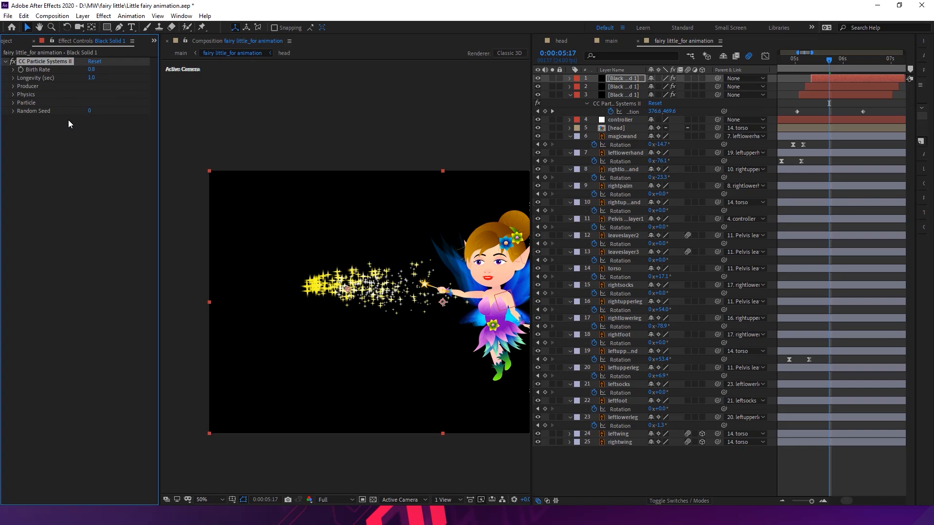
{"action": "left_click", "coordinate": [12, 103]}
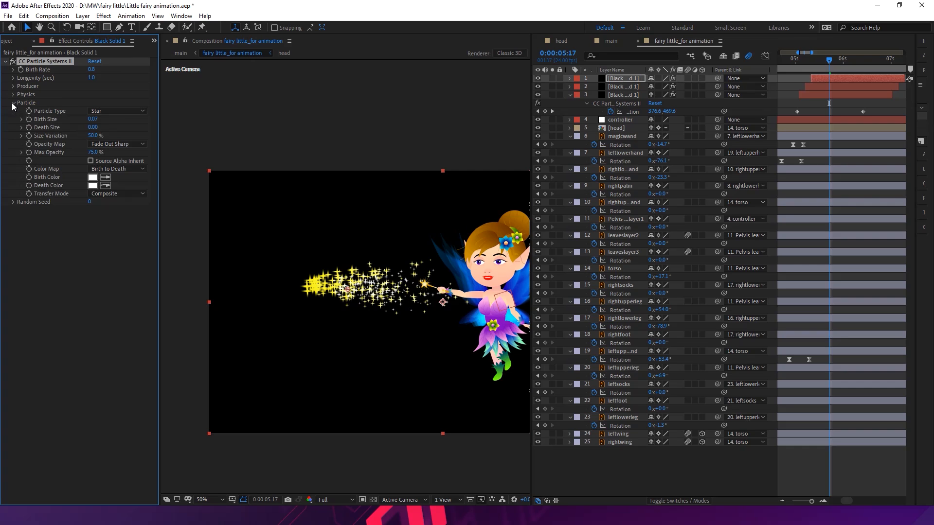
{"action": "left_click", "coordinate": [94, 120]}
{"action": "key", "text": "Right"}
{"action": "key", "text": "shift+Left"}
{"action": "type", "text": "5"}
{"action": "key", "text": "Return"}
Change the newest copy's Birth Color from white to a bright, fully saturated magenta
{"action": "left_click", "coordinate": [93, 178]}
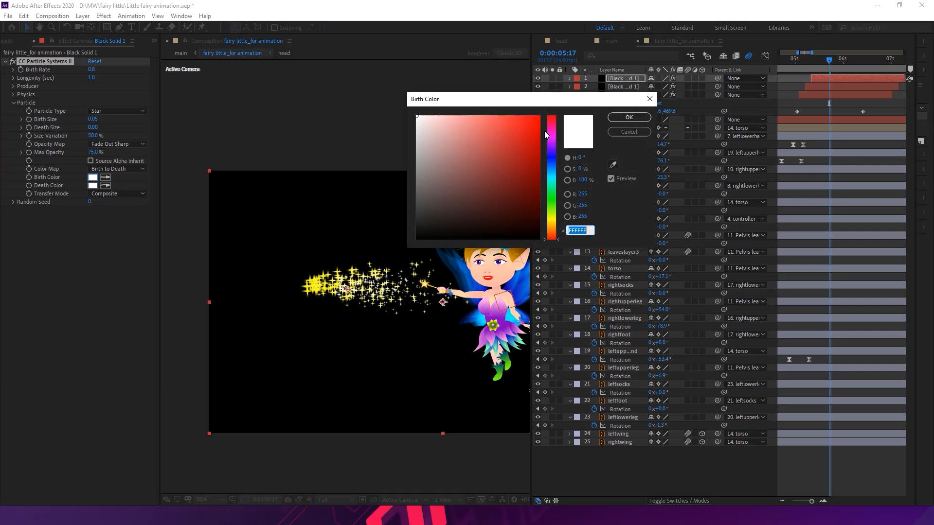
{"action": "left_click", "coordinate": [552, 157]}
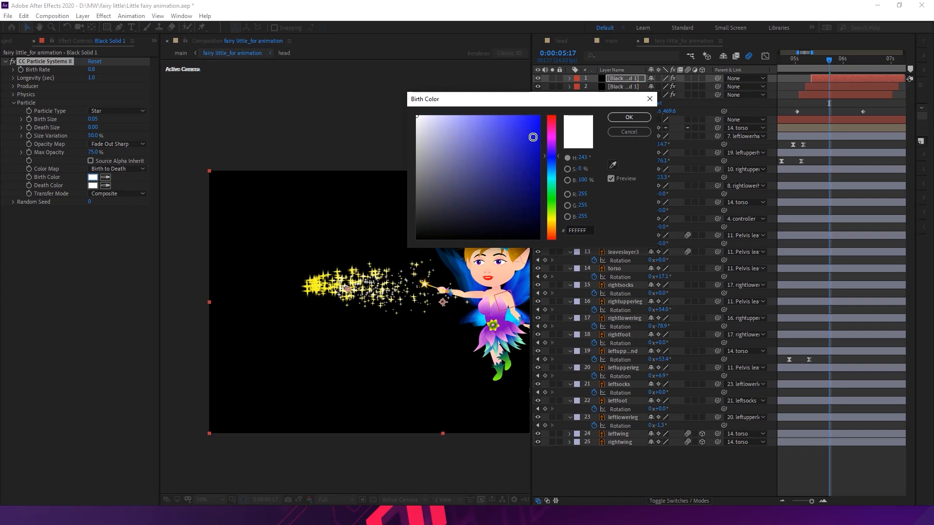
{"action": "left_click", "coordinate": [556, 148]}
{"action": "left_click", "coordinate": [539, 116]}
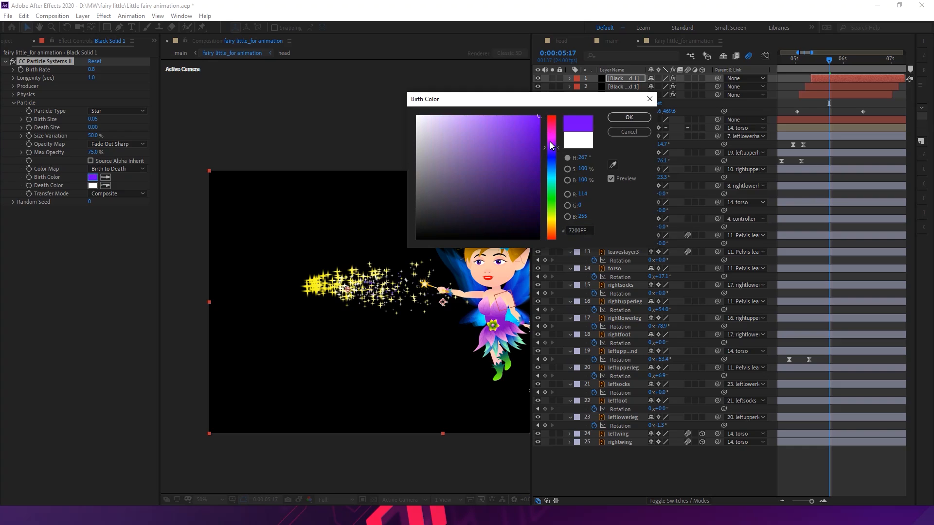
{"action": "left_click_drag", "start_coordinate": [552, 145], "coordinate": [552, 140]}
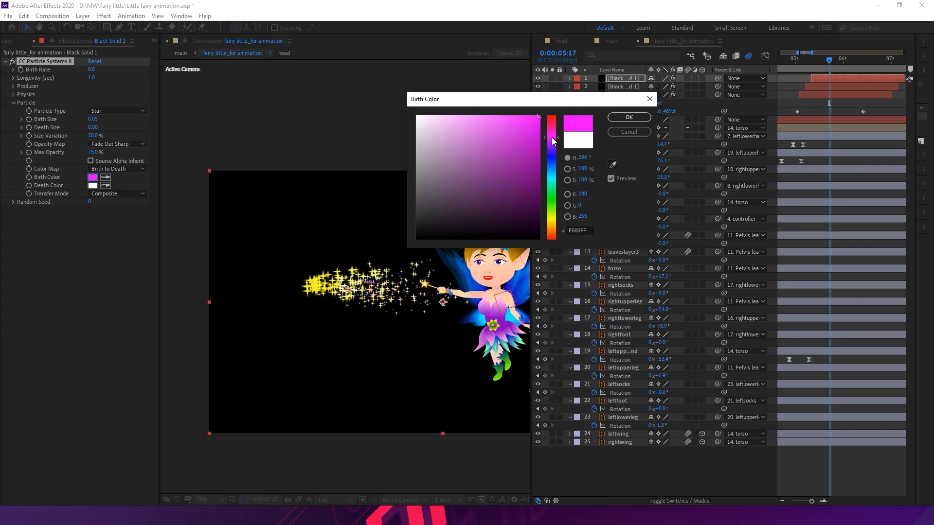
{"action": "left_click", "coordinate": [551, 135]}
{"action": "left_click", "coordinate": [615, 117]}
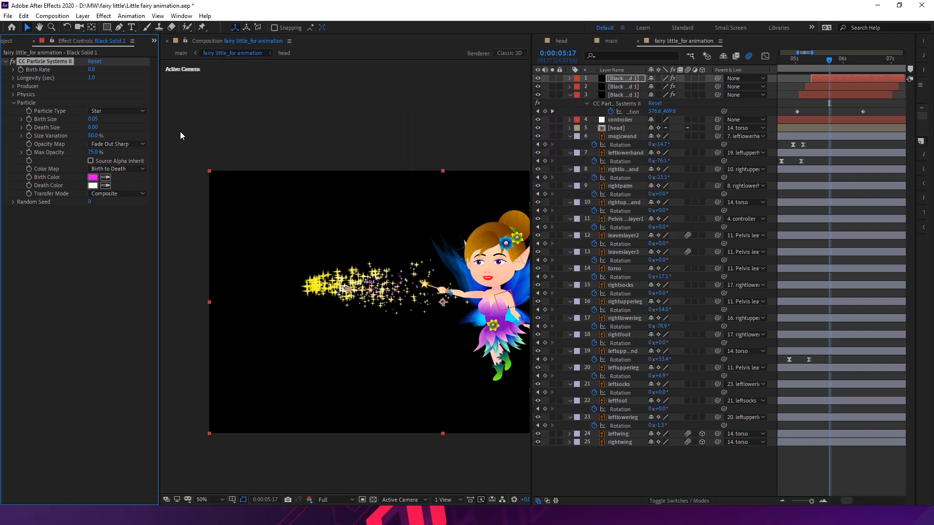
Set the magenta particles' Birth Size to 0.08 and preview the burst
{"action": "left_click", "coordinate": [94, 119]}
{"action": "type", "text": "0.1"}
{"action": "key", "text": "BackSpace"}
{"action": "left_click", "coordinate": [95, 119]}
{"action": "type", "text": ".0"}
{"action": "key", "text": "space"}
{"action": "key", "text": "space"}
Shift the magenta particle layer slightly earlier in the timeline and raise its Birth Size to 0.10
{"action": "left_click", "coordinate": [826, 63]}
{"action": "left_click_drag", "start_coordinate": [813, 78], "coordinate": [807, 78]}
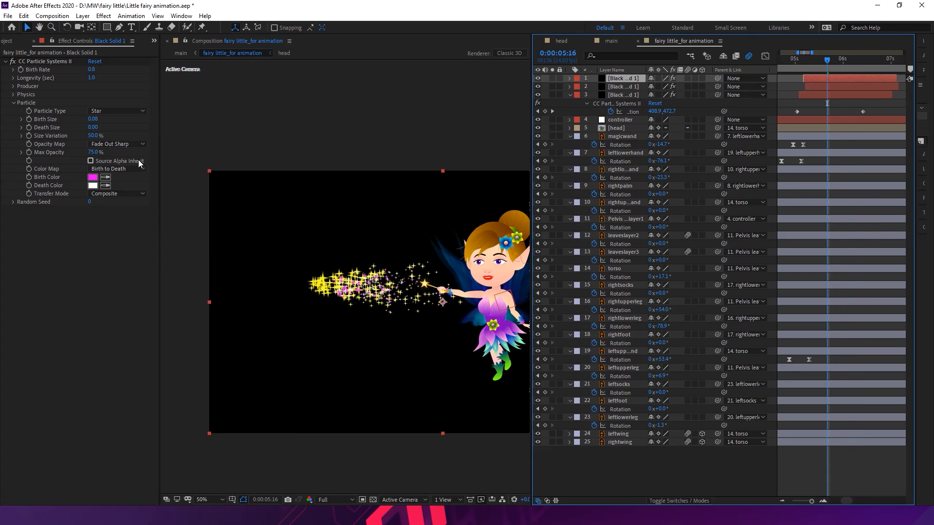
{"action": "left_click_drag", "start_coordinate": [95, 120], "coordinate": [102, 120]}
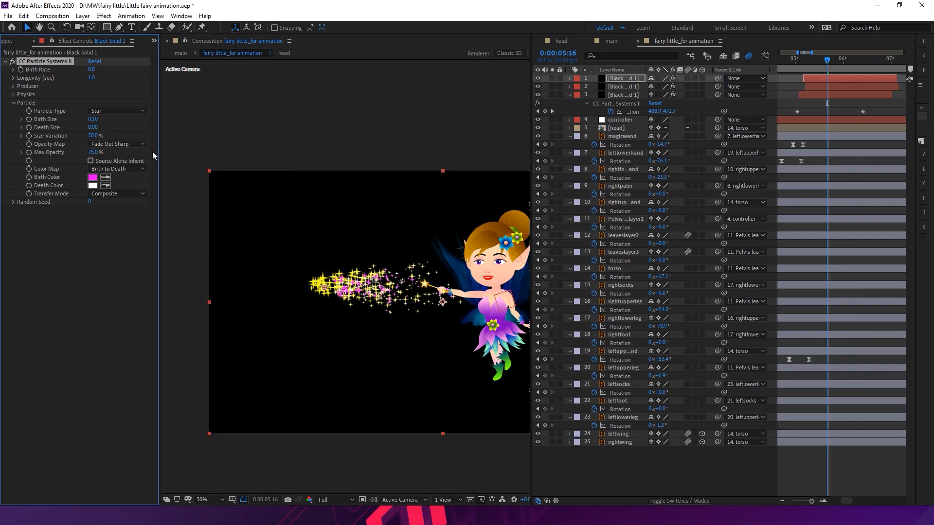
Try the Screen and Add transfer modes on the magenta particles
{"action": "left_click", "coordinate": [128, 193]}
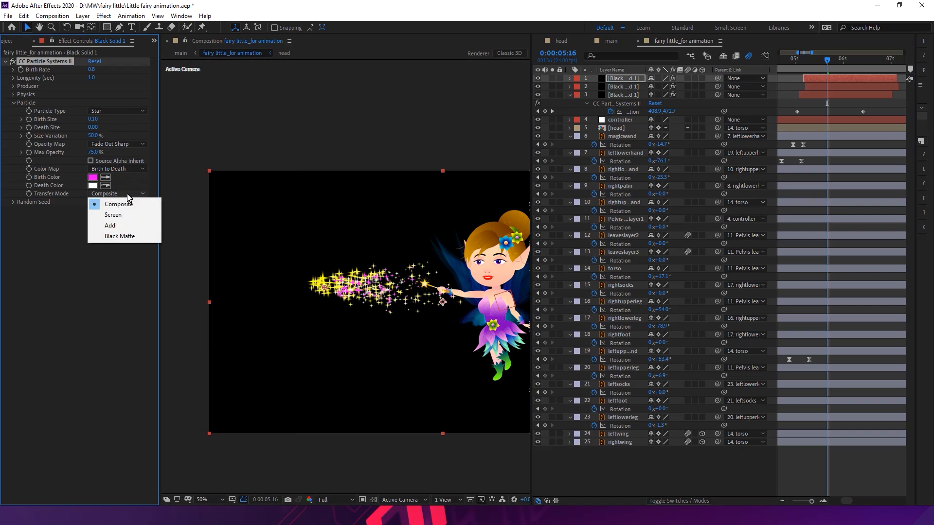
{"action": "left_click", "coordinate": [125, 217]}
{"action": "left_click", "coordinate": [116, 195]}
{"action": "left_click", "coordinate": [120, 225]}
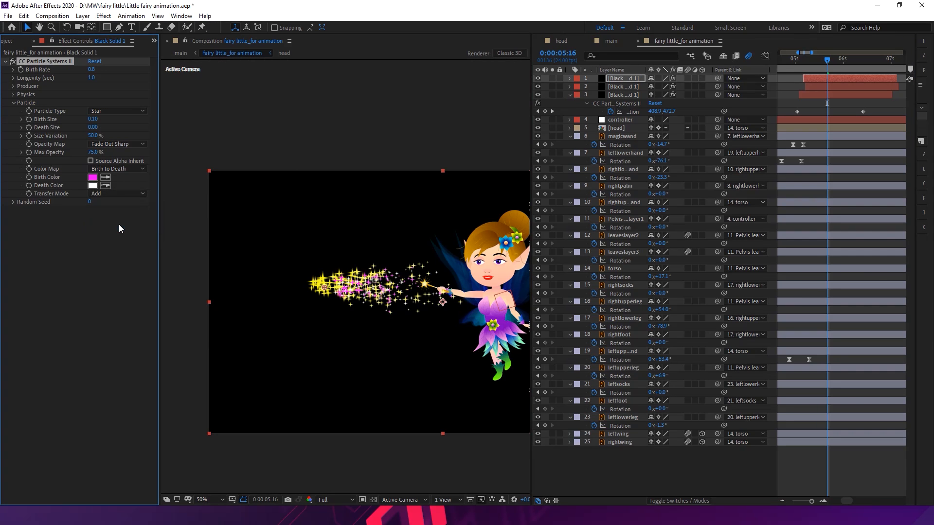
Set the particle Transfer Mode to Screen on both the white and the magenta particle layers
{"action": "left_click", "coordinate": [618, 87]}
{"action": "left_click", "coordinate": [122, 193]}
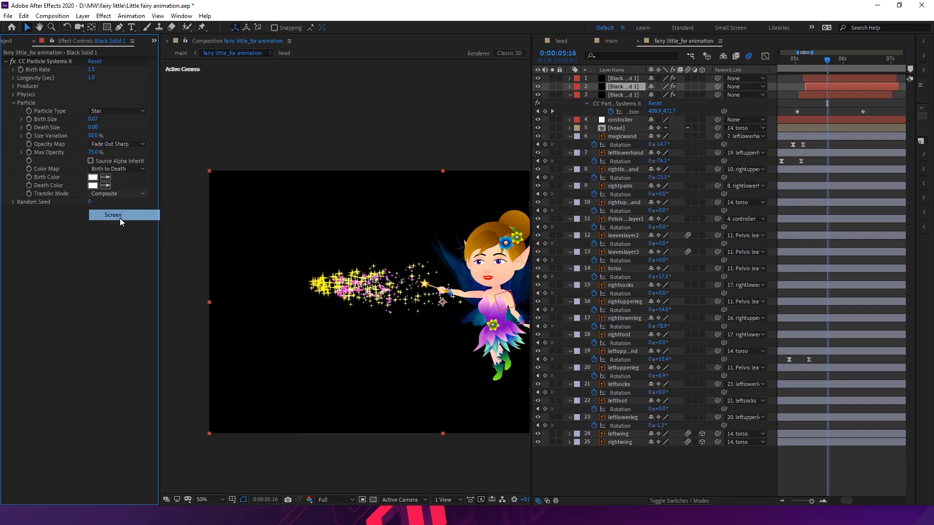
{"action": "left_click", "coordinate": [119, 217]}
{"action": "left_click", "coordinate": [814, 73]}
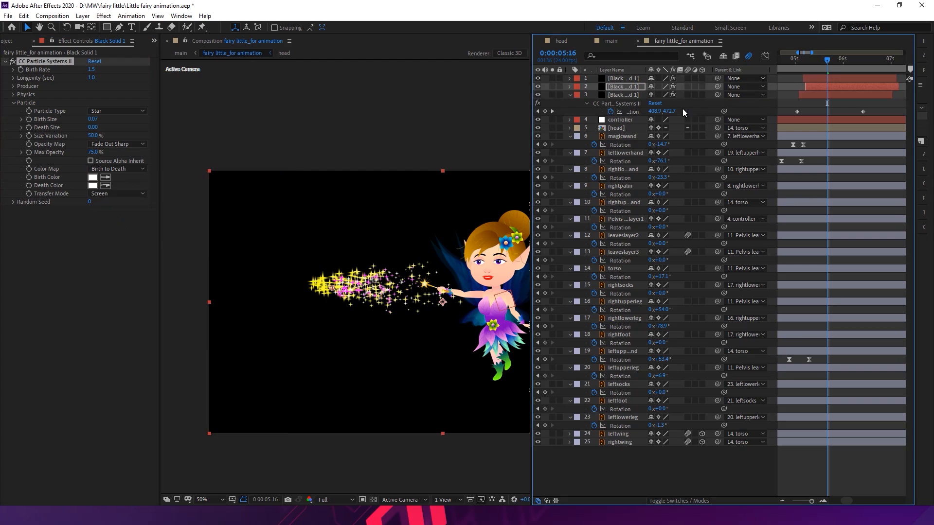
{"action": "left_click", "coordinate": [814, 79]}
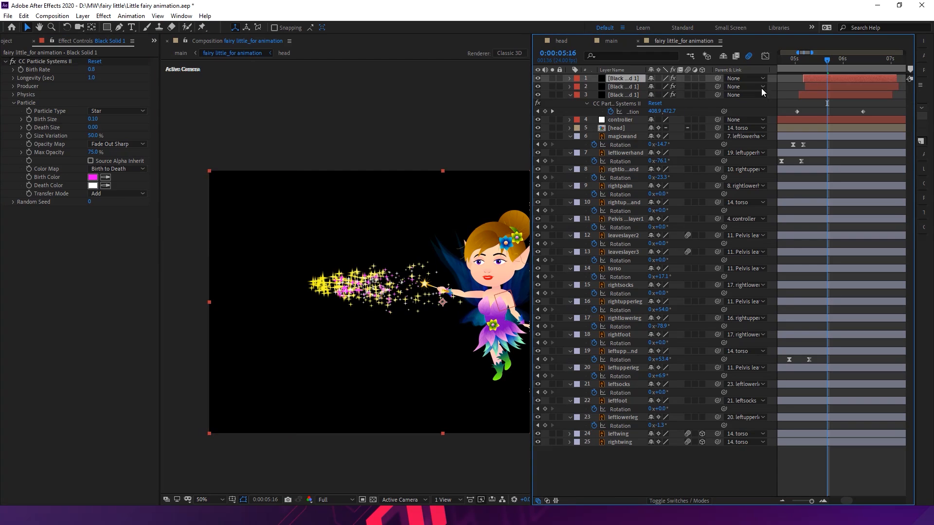
{"action": "left_click", "coordinate": [93, 194]}
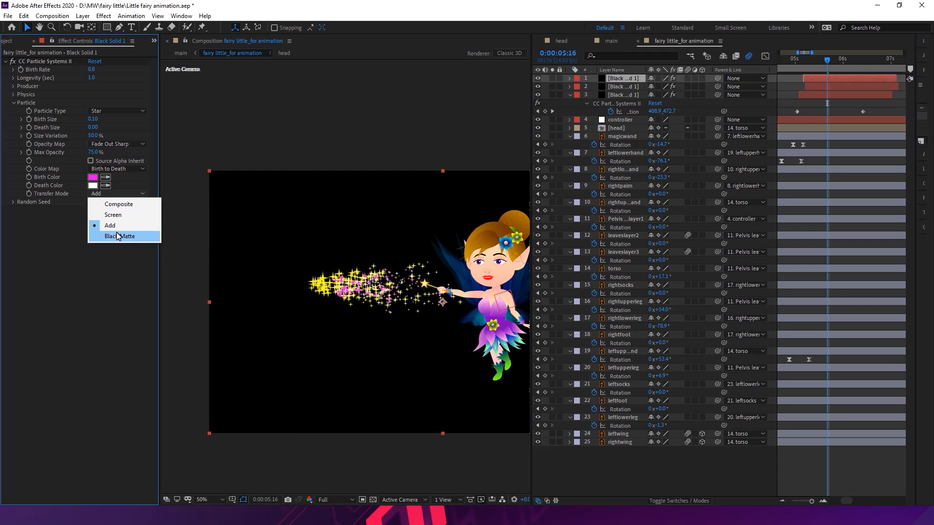
{"action": "left_click", "coordinate": [118, 215]}
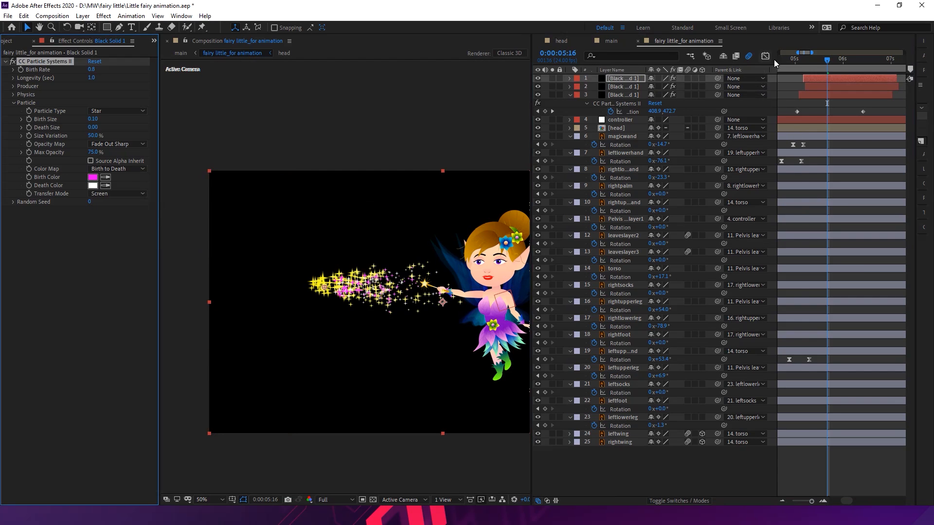
Preview the animation with the three-layer burst and scrub back to 0:00:05:19 to inspect the particles
{"action": "mouse_move", "coordinate": [801, 58]}
{"action": "left_mouse_down"}
{"action": "mouse_move", "coordinate": [787, 60]}
{"action": "mouse_move", "coordinate": [793, 77]}
{"action": "mouse_move", "coordinate": [785, 65]}
{"action": "left_mouse_up"}
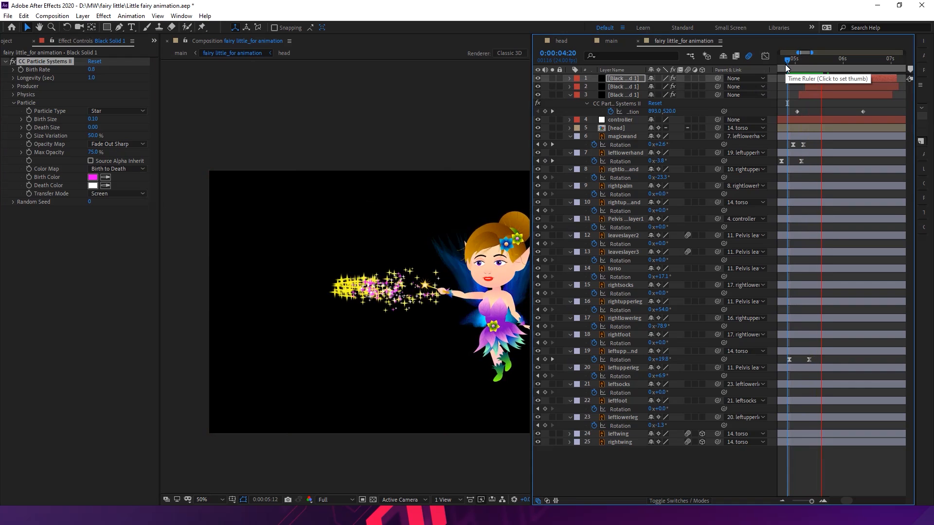
{"action": "left_click_drag", "start_coordinate": [798, 67], "coordinate": [767, 78]}
{"action": "key", "text": "space"}
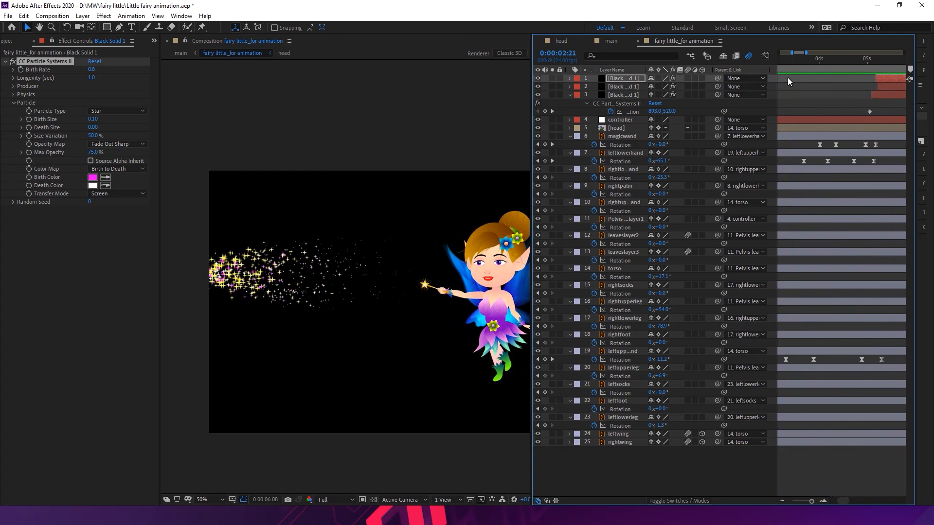
{"action": "key", "text": "space"}
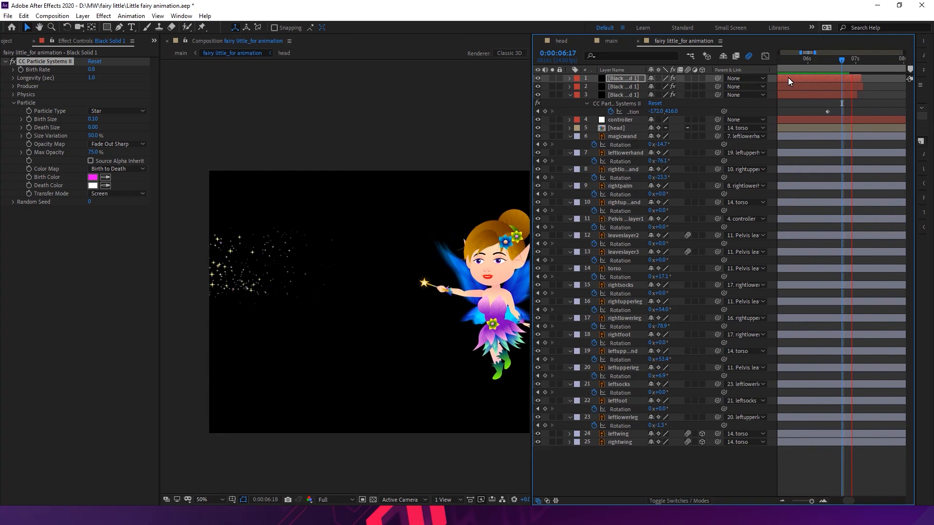
{"action": "left_click_drag", "start_coordinate": [816, 66], "coordinate": [853, 84]}
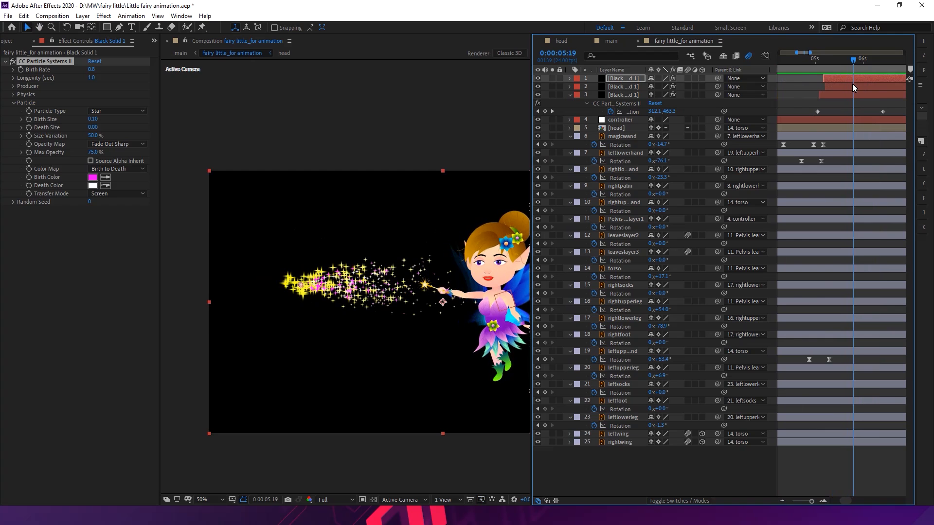
Duplicate the yellow particle layer and bring the copy to the top of the layer stack
{"action": "left_click", "coordinate": [839, 94]}
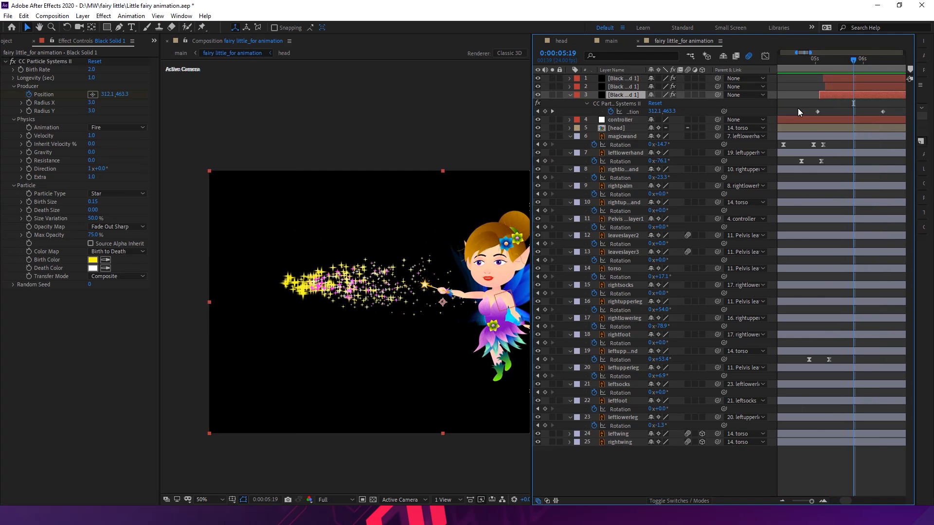
{"action": "key", "text": "ctrl+d"}
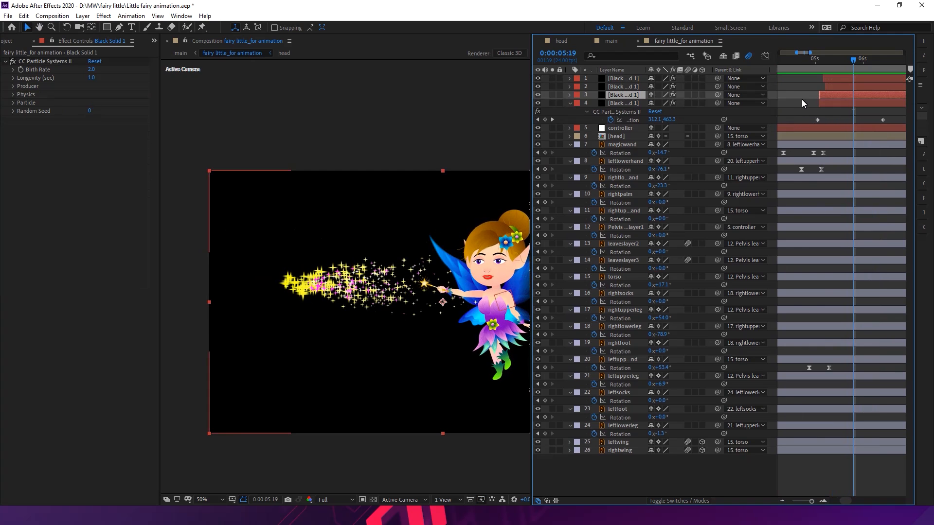
{"action": "key", "text": "ctrl+shift+bracketright"}
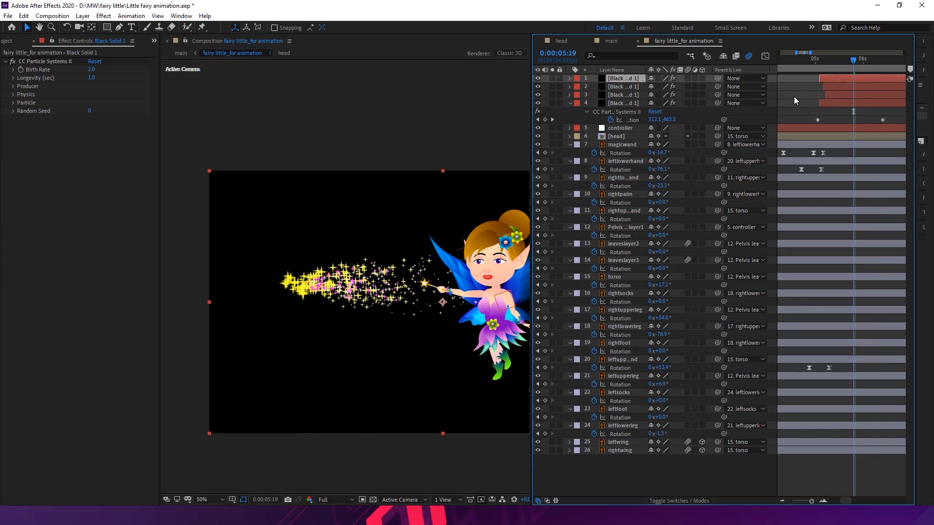
Set the duplicated layer's Particle Type to Faded Sphere and shift the layer slightly later in the timeline
{"action": "left_click", "coordinate": [34, 100]}
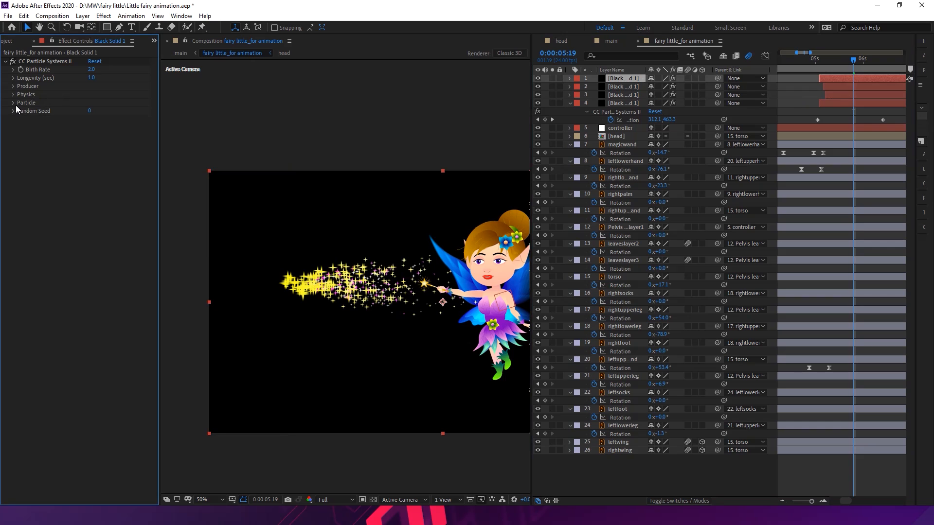
{"action": "left_click", "coordinate": [13, 103]}
{"action": "left_click", "coordinate": [118, 112]}
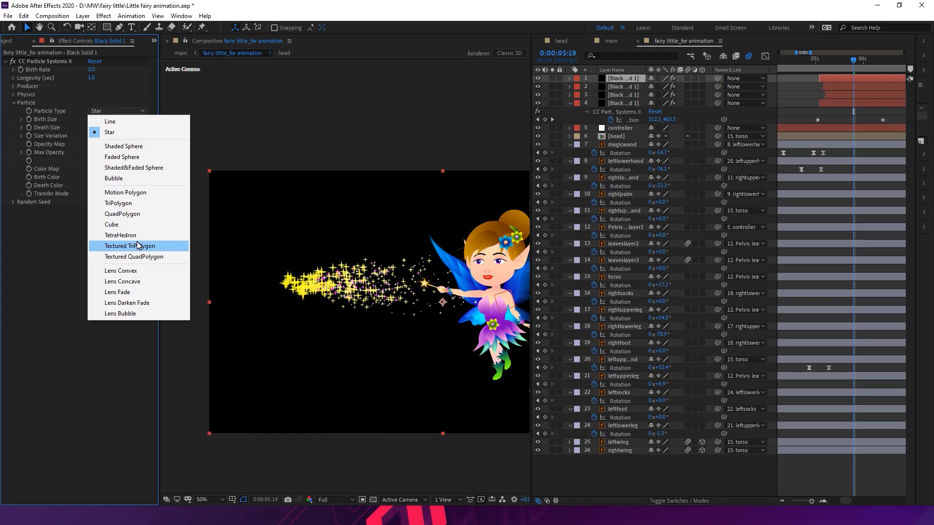
{"action": "left_click", "coordinate": [142, 162]}
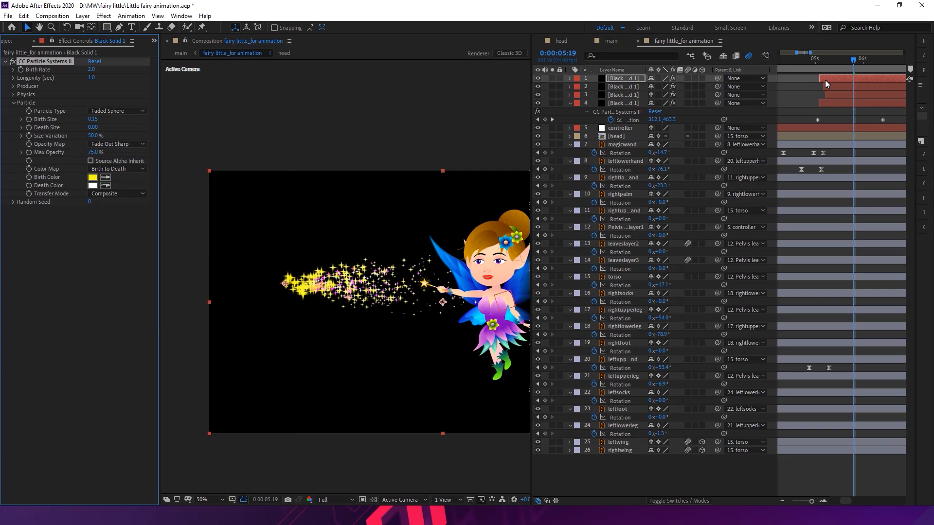
{"action": "left_click_drag", "start_coordinate": [828, 78], "coordinate": [836, 80]}
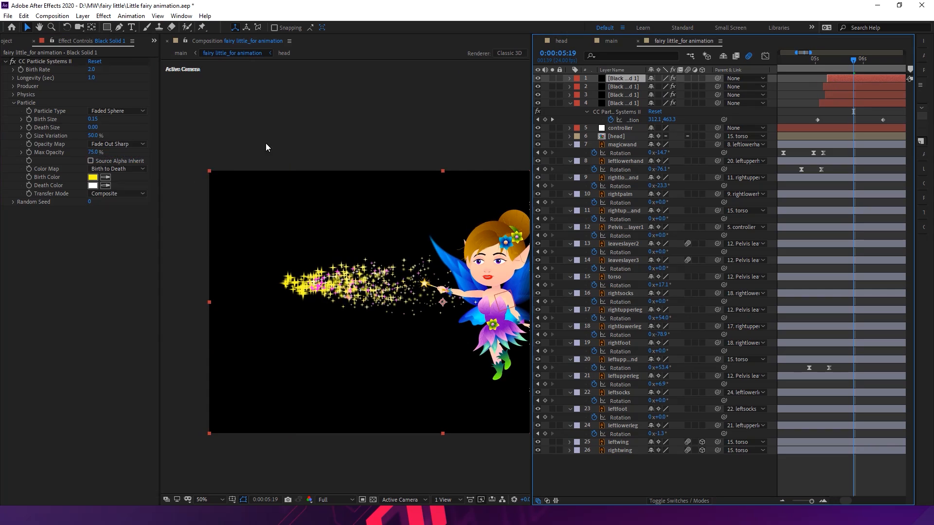
Raise the Faded Sphere particles' Birth Size to 0.22 and set their Birth Color to white (FFFFFF)
{"action": "left_click_drag", "start_coordinate": [101, 123], "coordinate": [104, 122]}
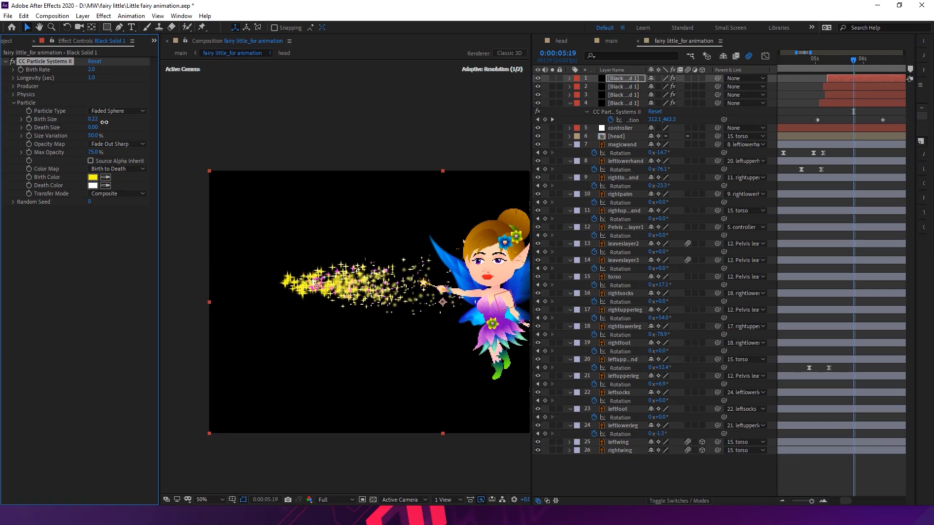
{"action": "left_click", "coordinate": [93, 177]}
{"action": "left_click_drag", "start_coordinate": [454, 146], "coordinate": [404, 118]}
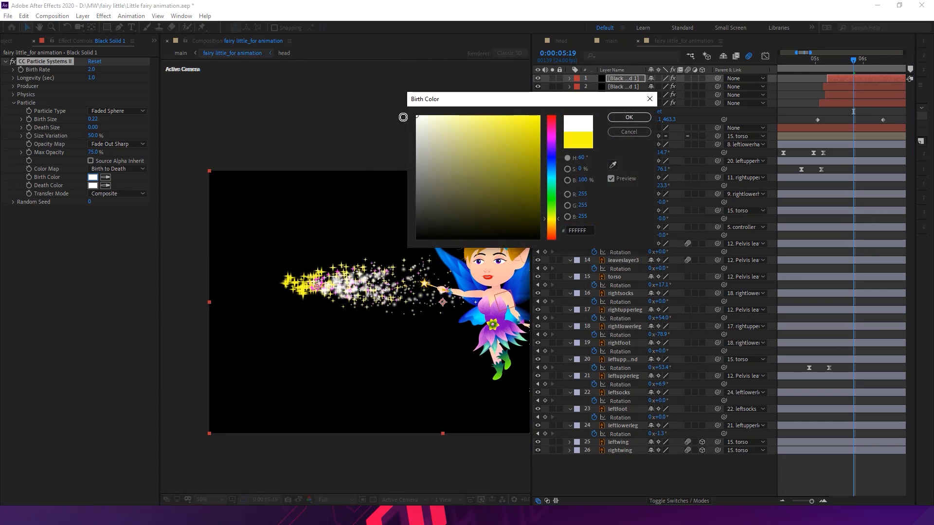
{"action": "left_click", "coordinate": [629, 117]}
Try the Add transfer mode on the Faded Sphere particles, settling on Screen
{"action": "left_click", "coordinate": [126, 194]}
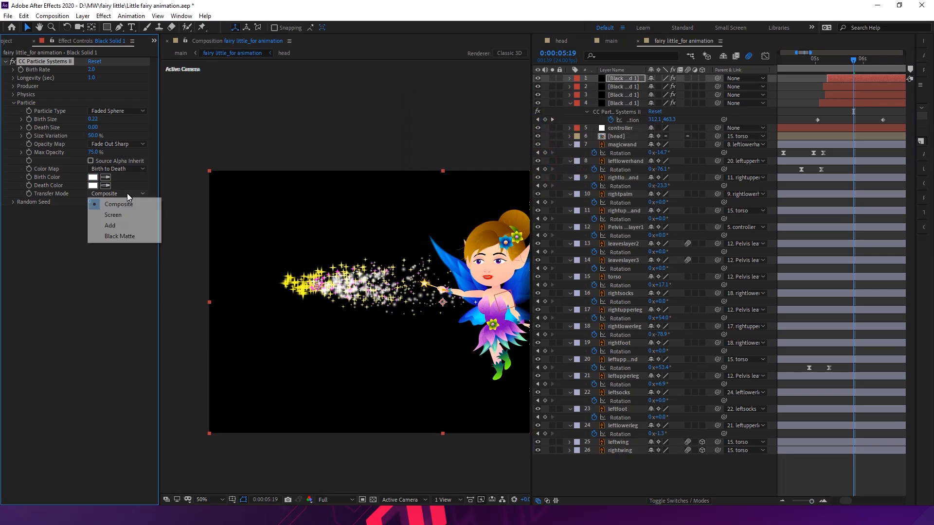
{"action": "left_click", "coordinate": [124, 225]}
{"action": "left_click", "coordinate": [124, 195]}
{"action": "left_click", "coordinate": [122, 215]}
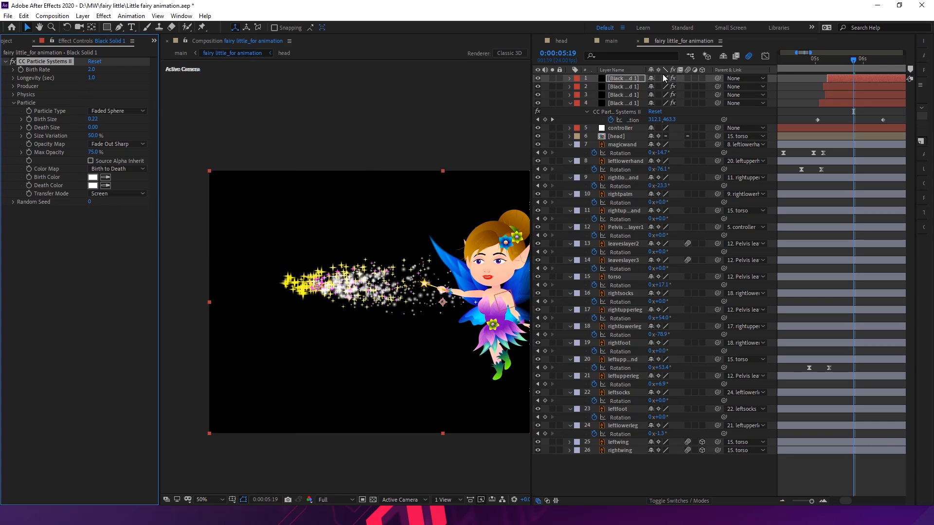
Show the layer blending modes and set the Faded Sphere layer to Overlay after trying Screen
{"action": "left_click", "coordinate": [622, 79]}
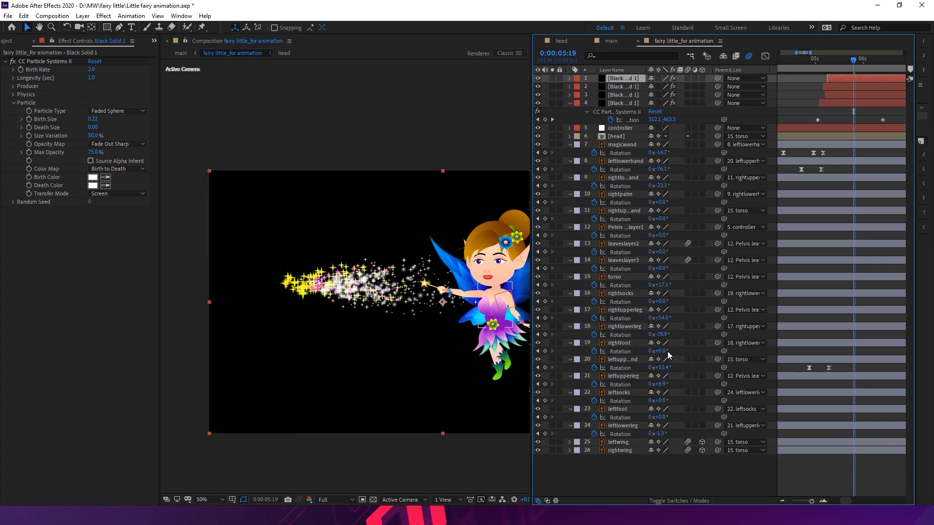
{"action": "left_click", "coordinate": [548, 501]}
{"action": "left_click", "coordinate": [662, 80]}
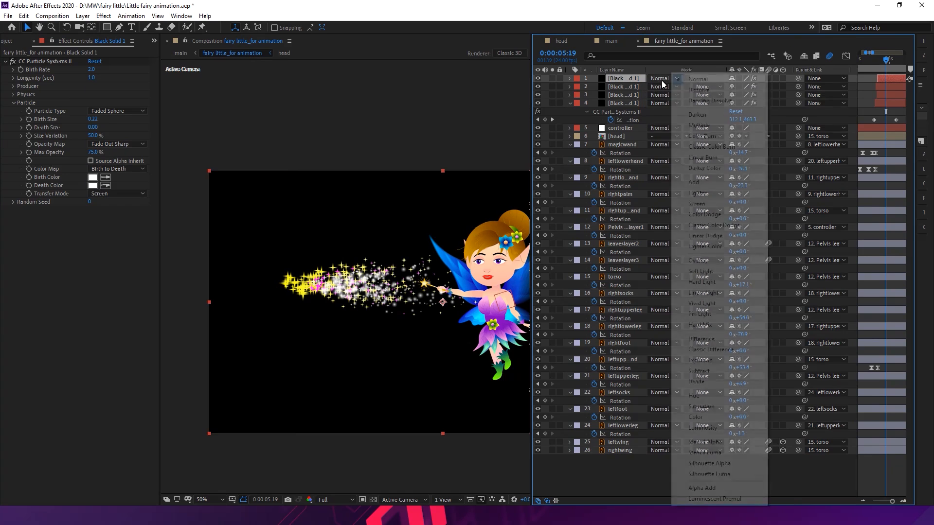
{"action": "left_click", "coordinate": [702, 204]}
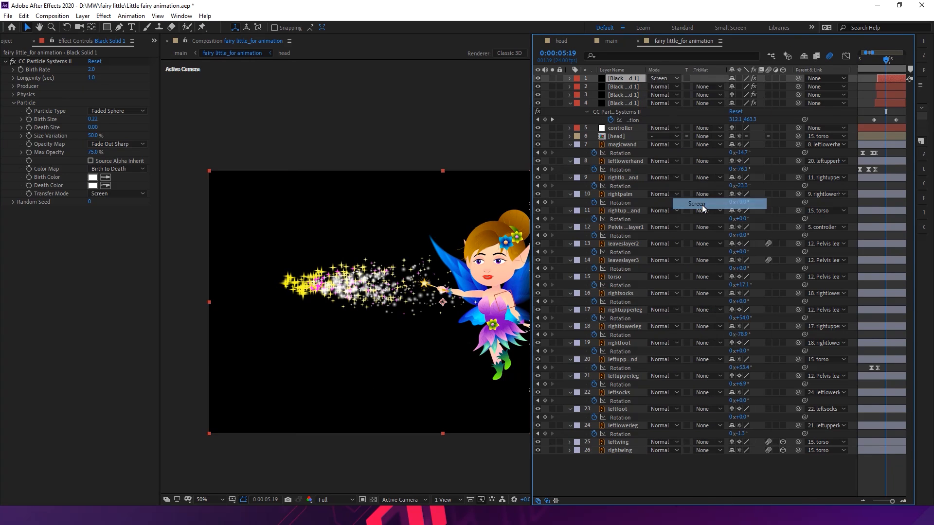
{"action": "left_click", "coordinate": [663, 82]}
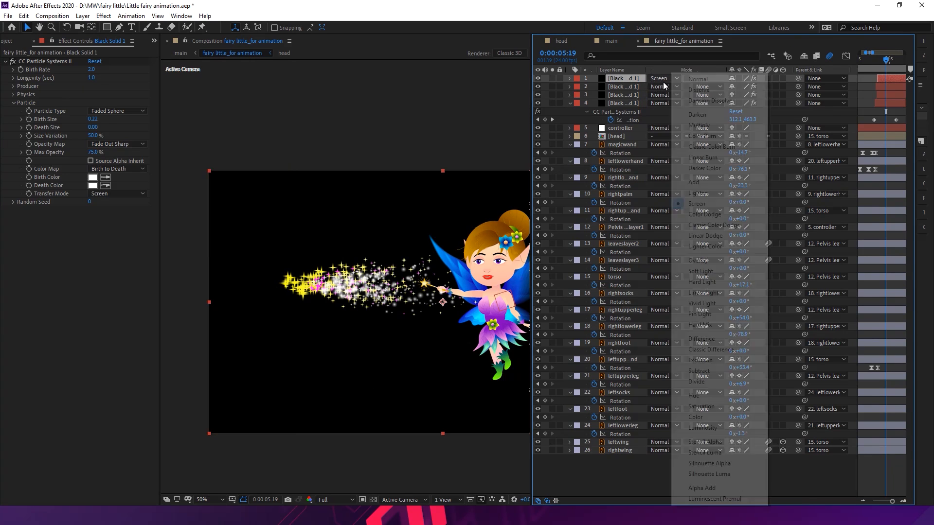
{"action": "left_click", "coordinate": [699, 261]}
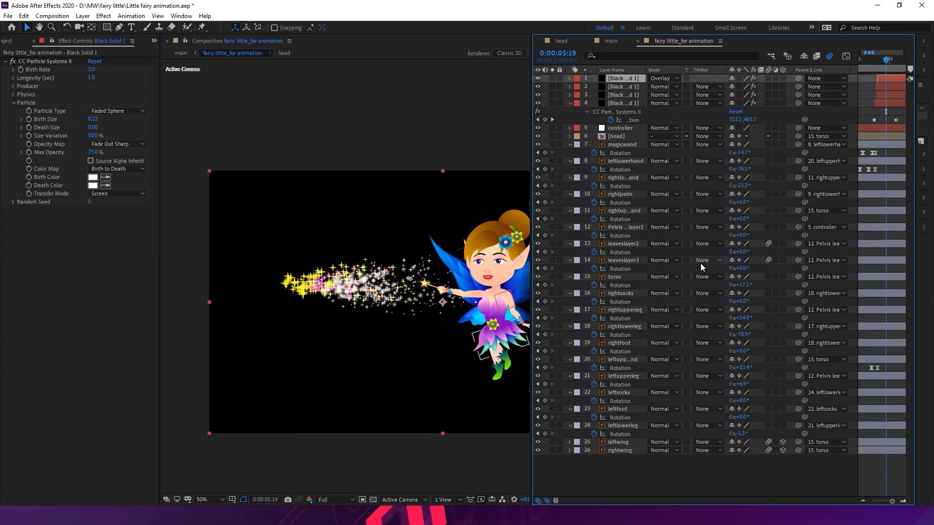
Set the magenta particle layer's blending mode to Overlay after trying Screen
{"action": "left_click", "coordinate": [630, 87]}
{"action": "left_click", "coordinate": [676, 87]}
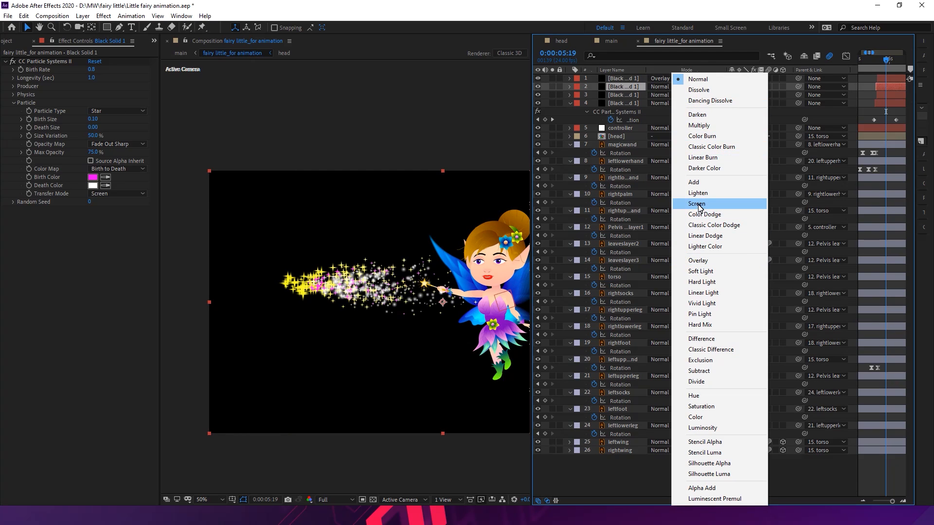
{"action": "left_click", "coordinate": [698, 203]}
{"action": "left_click", "coordinate": [662, 88]}
{"action": "left_click", "coordinate": [706, 261]}
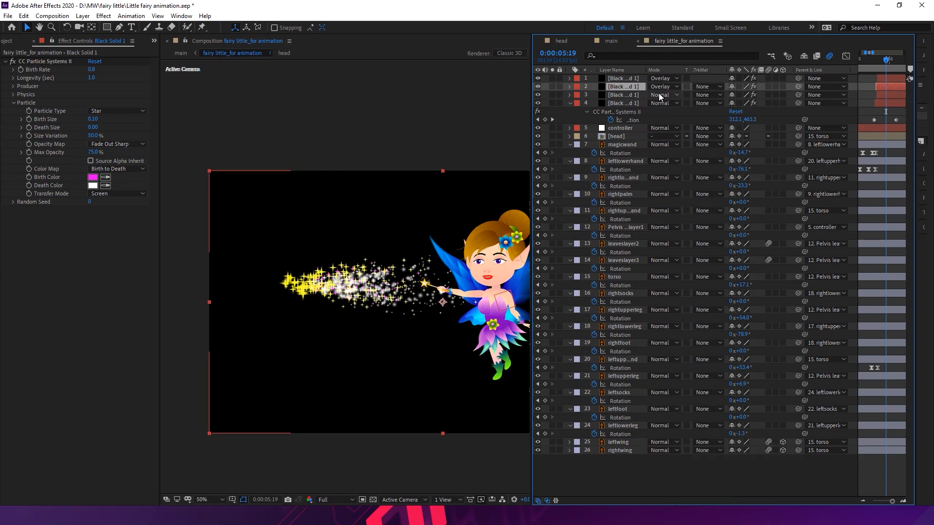
Preview the animation from the beginning with the four particle layers and scrub to 0:00:05:17
{"action": "left_click_drag", "start_coordinate": [869, 60], "coordinate": [854, 59]}
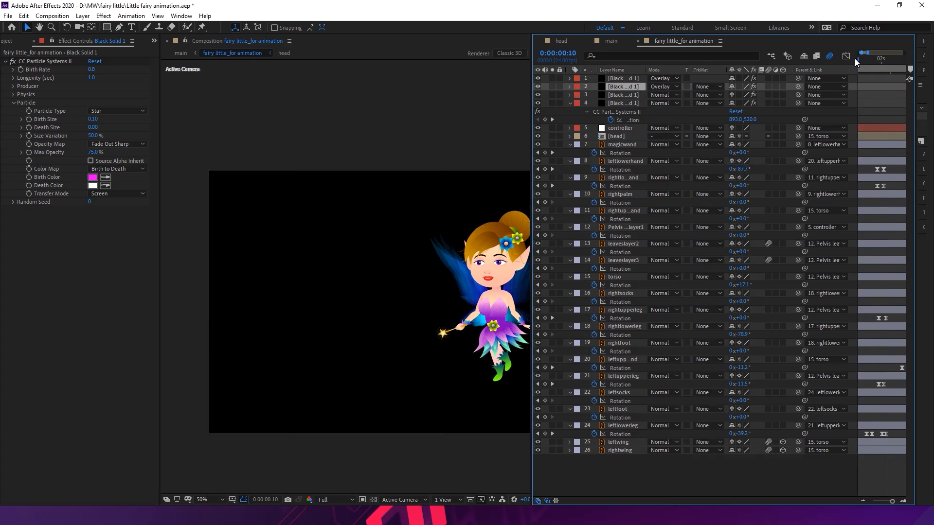
{"action": "key", "text": "space"}
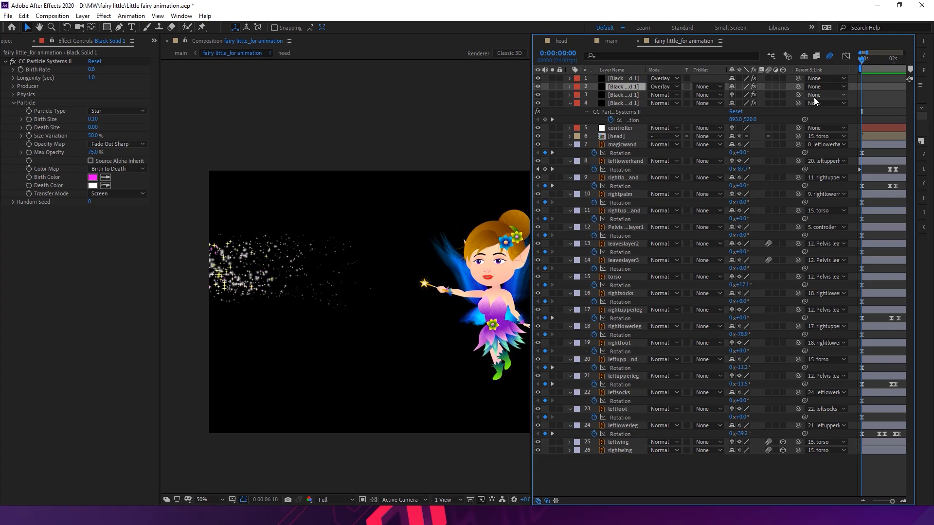
{"action": "key", "text": "space"}
{"action": "left_click_drag", "start_coordinate": [871, 63], "coordinate": [865, 63]}
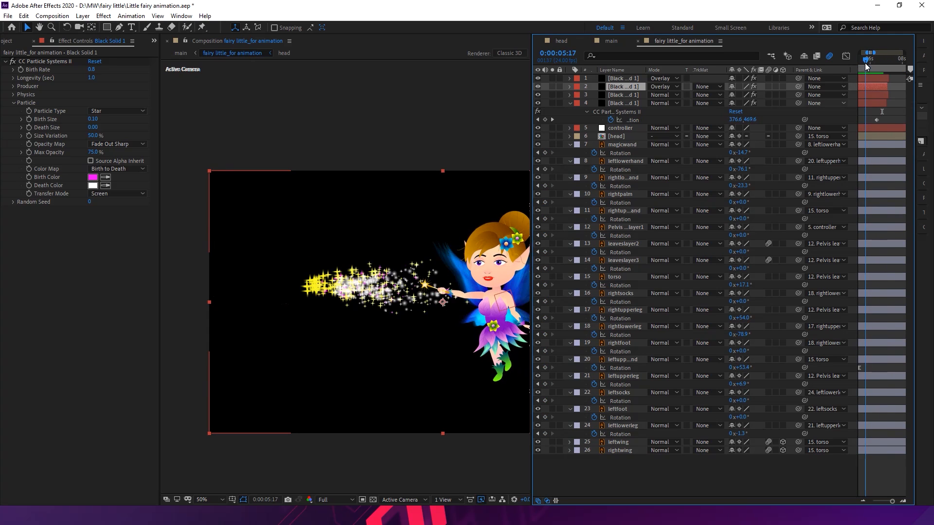
Widen the timeline area and raise the magenta particle layer's Birth Size to 0.22
{"action": "left_click_drag", "start_coordinate": [536, 238], "coordinate": [434, 238]}
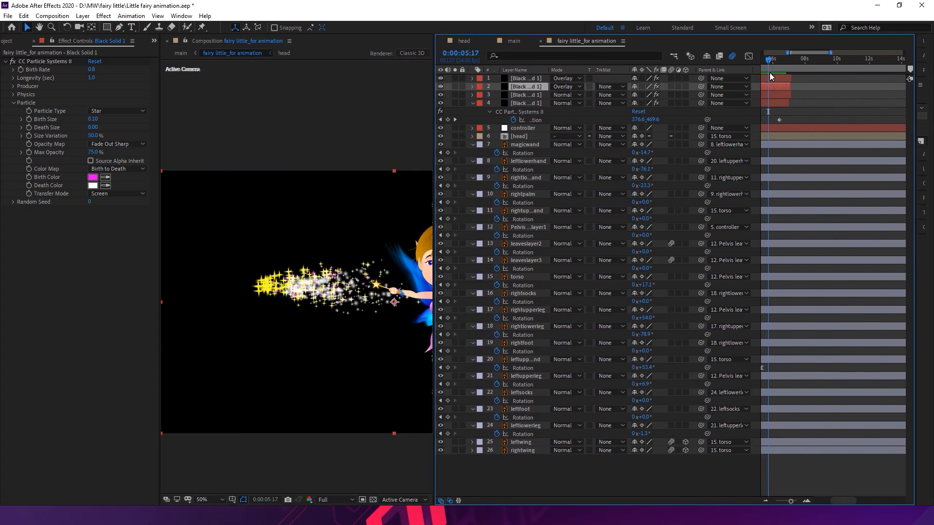
{"action": "left_click", "coordinate": [779, 95]}
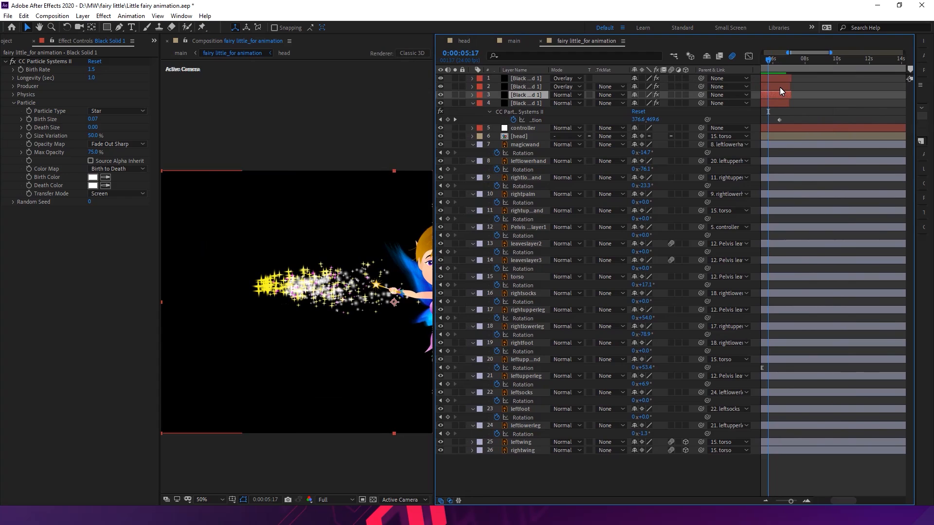
{"action": "left_click", "coordinate": [780, 86]}
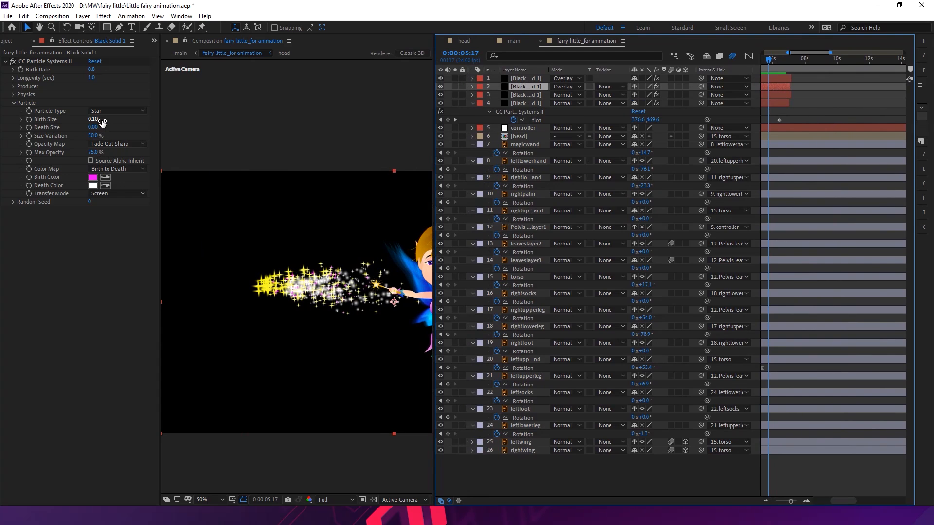
{"action": "left_click_drag", "start_coordinate": [103, 121], "coordinate": [106, 122]}
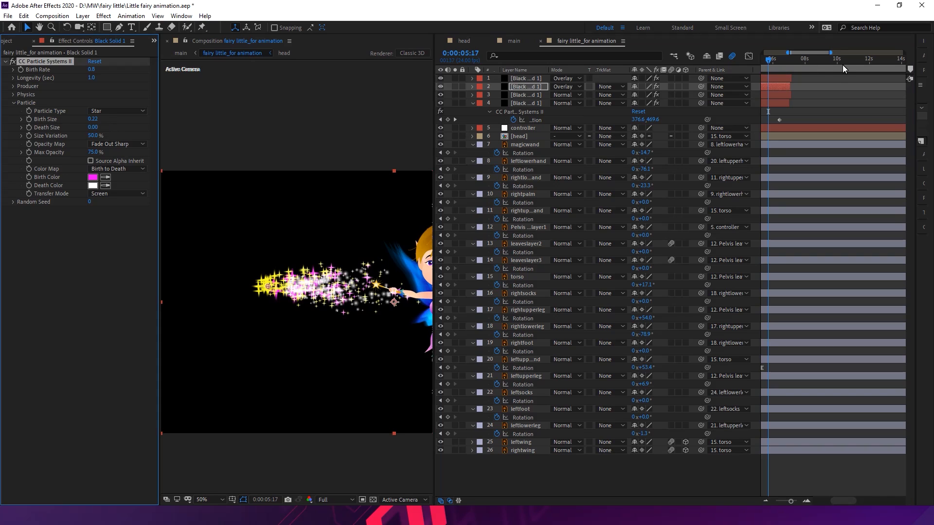
Play back the particle burst from several start points between 0:00:03:21 and 0:00:05:02 with the composition viewed at 25%
{"action": "key", "text": "Home"}
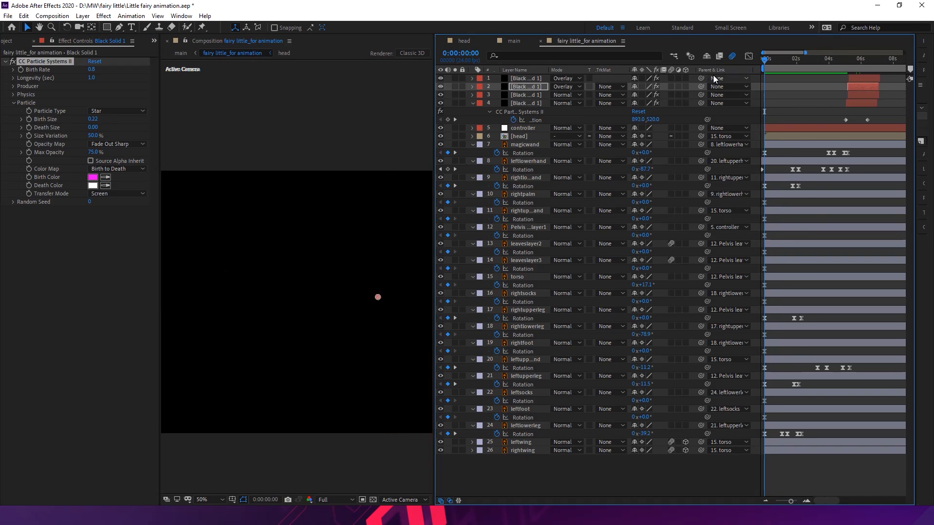
{"action": "left_click_drag", "start_coordinate": [853, 60], "coordinate": [845, 62]}
{"action": "key", "text": "space"}
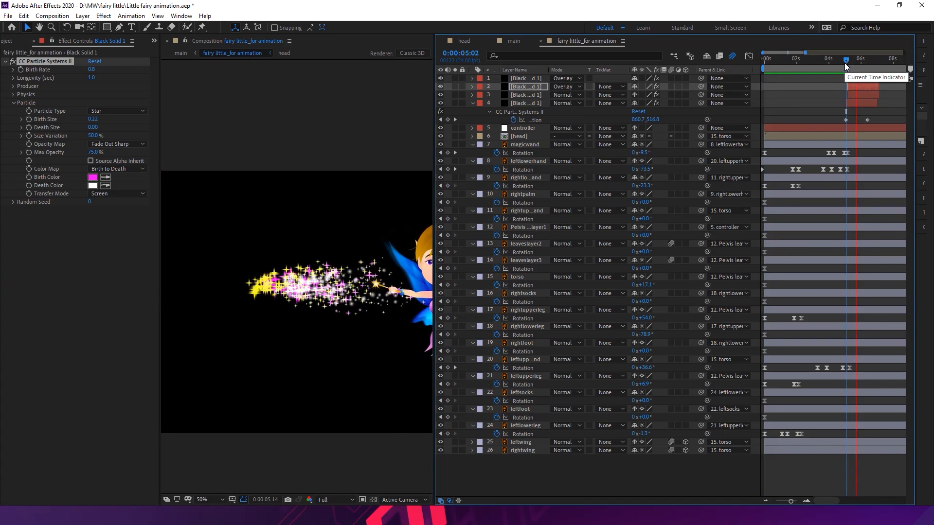
{"action": "key", "text": "space"}
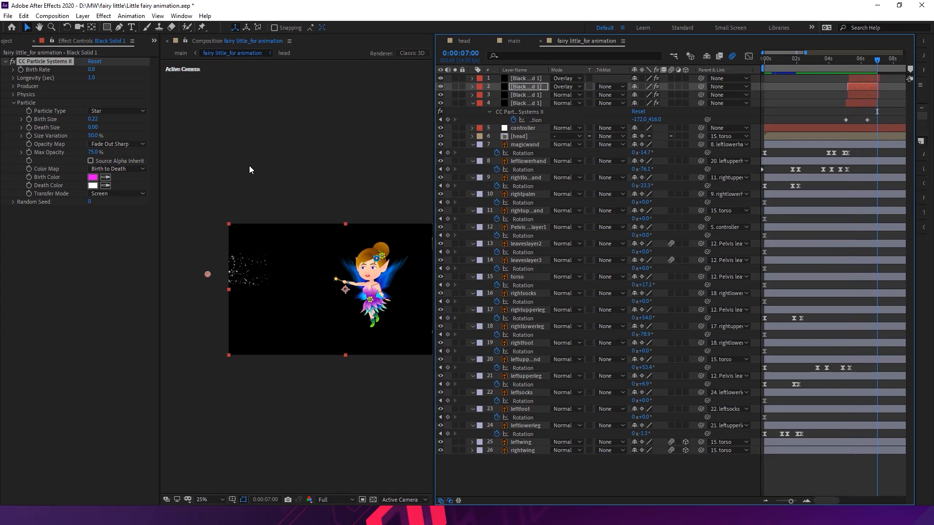
{"action": "left_click_drag", "start_coordinate": [845, 63], "coordinate": [841, 67]}
{"action": "key", "text": "space"}
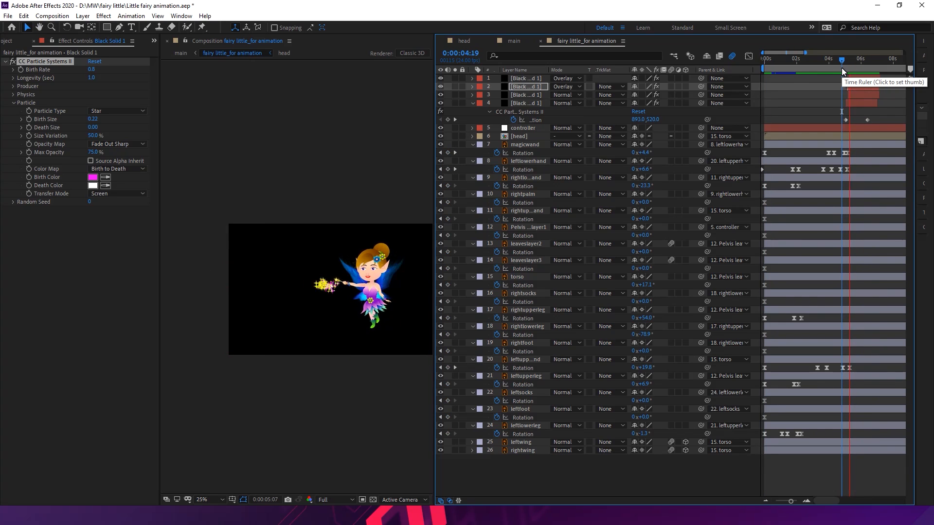
{"action": "left_click", "coordinate": [828, 64]}
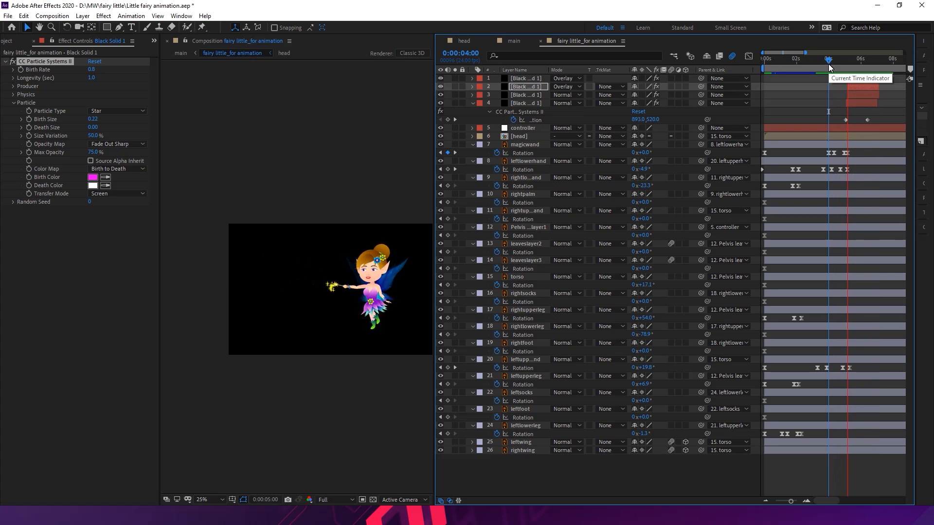
{"action": "left_click", "coordinate": [827, 66]}
{"action": "key", "text": "space"}
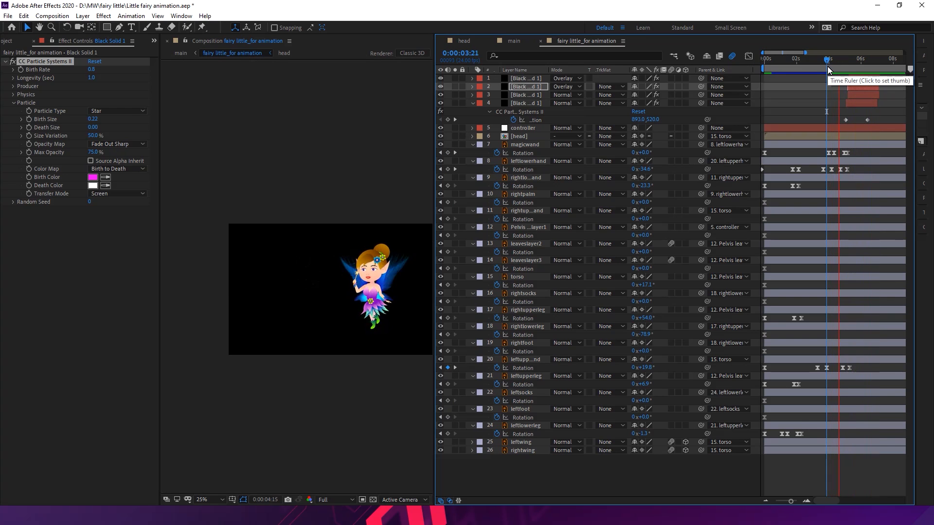
Shift all four particle layers slightly earlier in the timeline, replay the burst and scrub back to 0:00:04:14
{"action": "left_click_drag", "start_coordinate": [846, 68], "coordinate": [847, 70]}
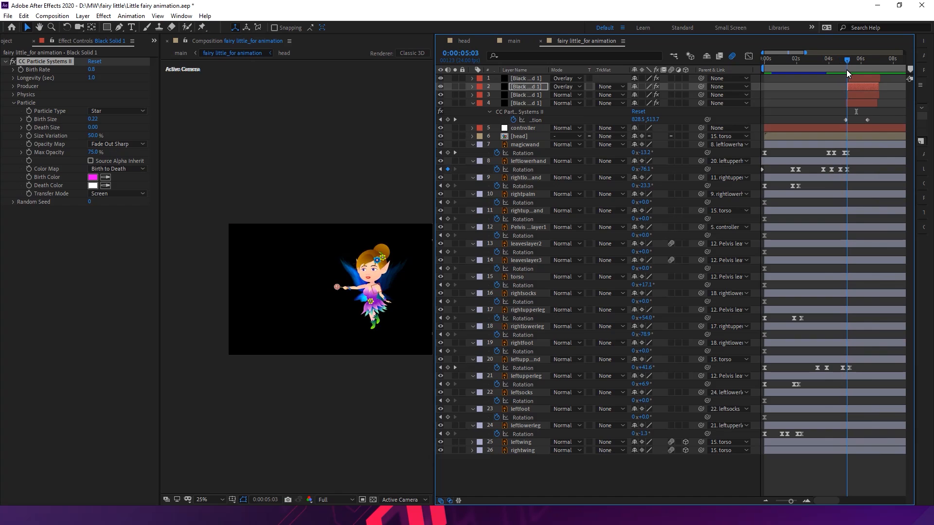
{"action": "left_click", "coordinate": [806, 501]}
{"action": "left_click", "coordinate": [863, 101]}
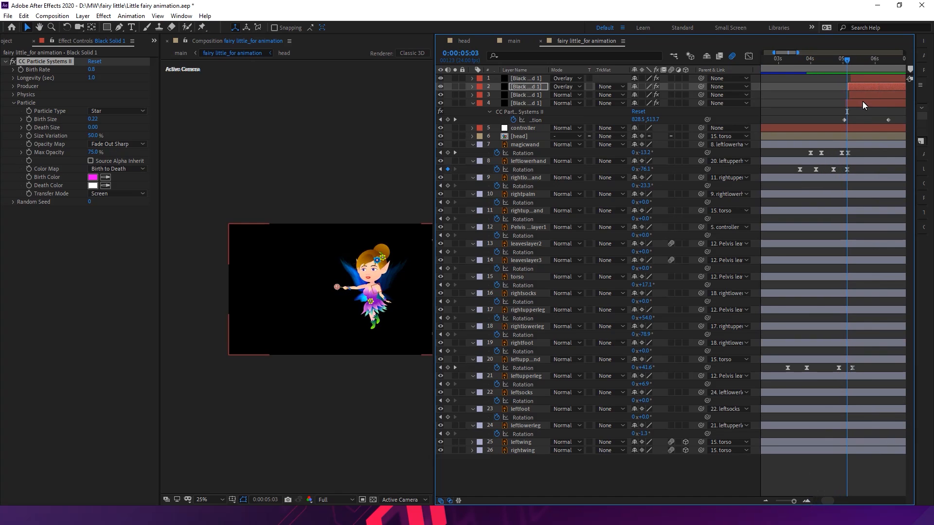
{"action": "left_click", "coordinate": [865, 80], "text": "shift"}
{"action": "left_click_drag", "start_coordinate": [858, 101], "coordinate": [857, 100]}
{"action": "left_click_drag", "start_coordinate": [850, 59], "coordinate": [837, 63]}
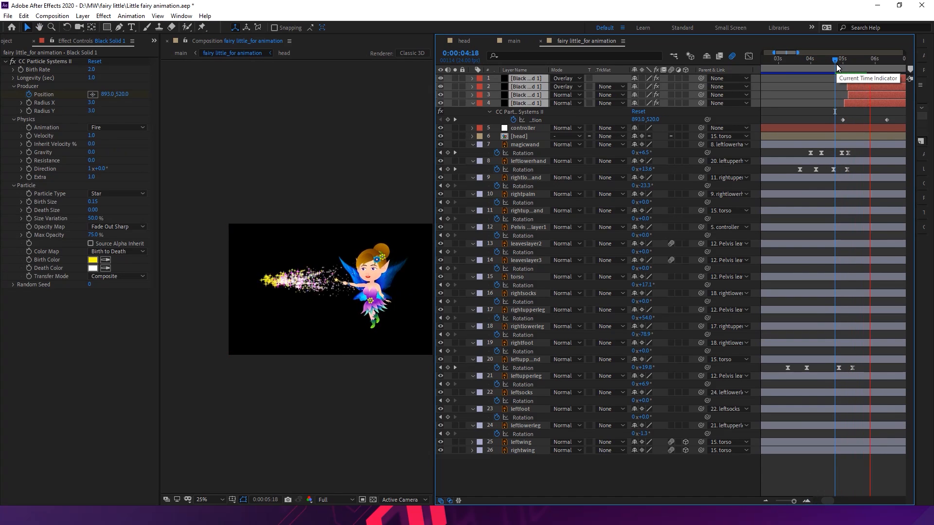
{"action": "left_click_drag", "start_coordinate": [838, 66], "coordinate": [829, 65]}
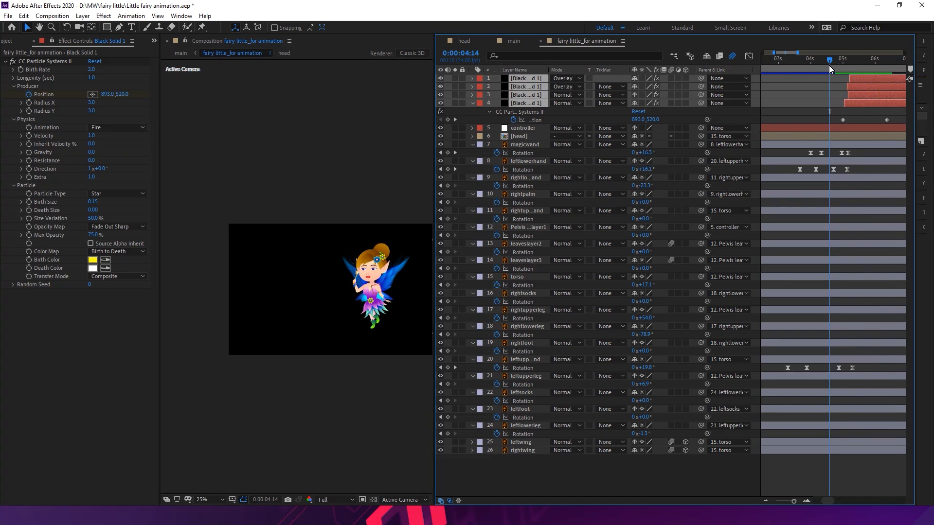
Replay the particle burst from several start points between 0:00:04:14 and 0:00:05:11, viewing the composition at 50%
{"action": "key", "text": "space"}
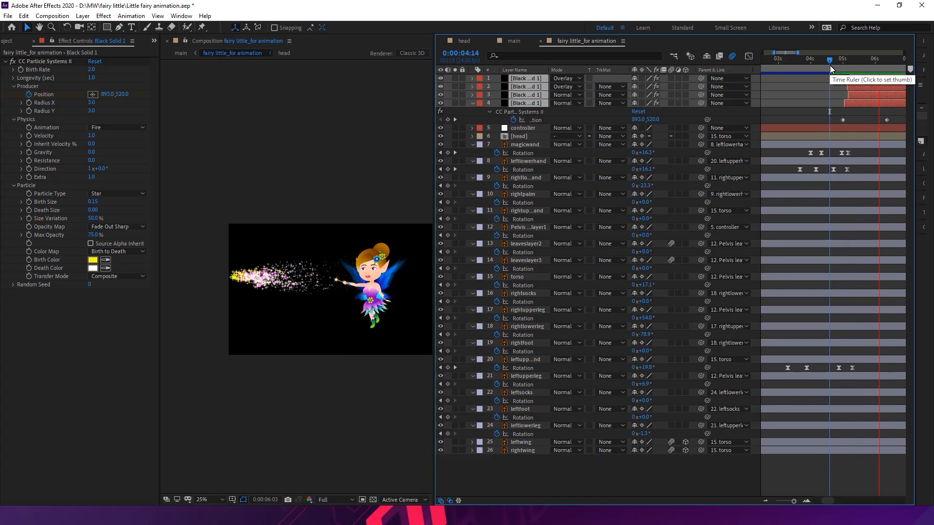
{"action": "key", "text": "space"}
{"action": "left_click_drag", "start_coordinate": [842, 65], "coordinate": [858, 69]}
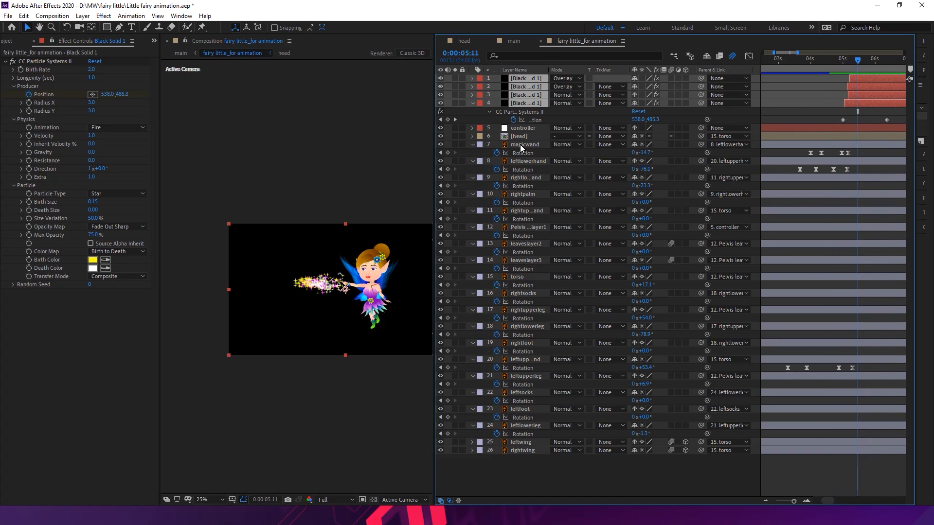
{"action": "key", "text": "period"}
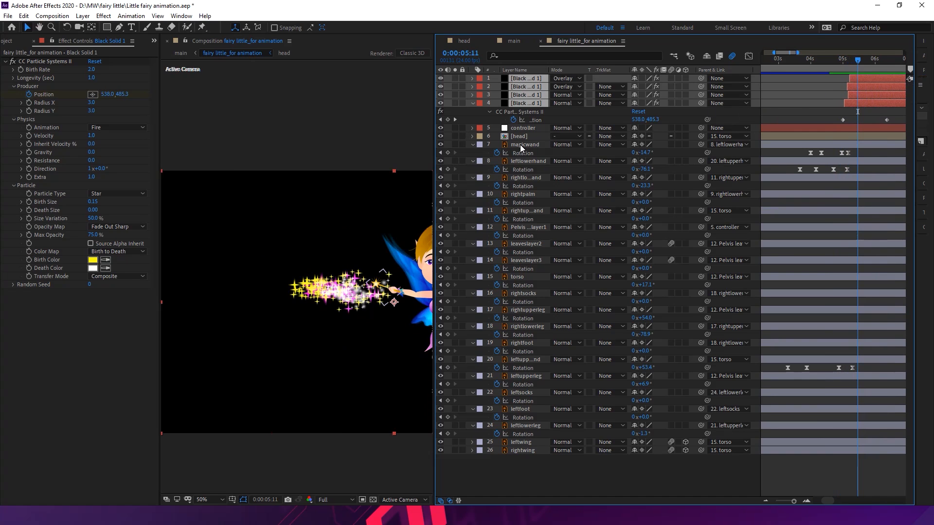
{"action": "left_click", "coordinate": [839, 59]}
{"action": "key", "text": "space"}
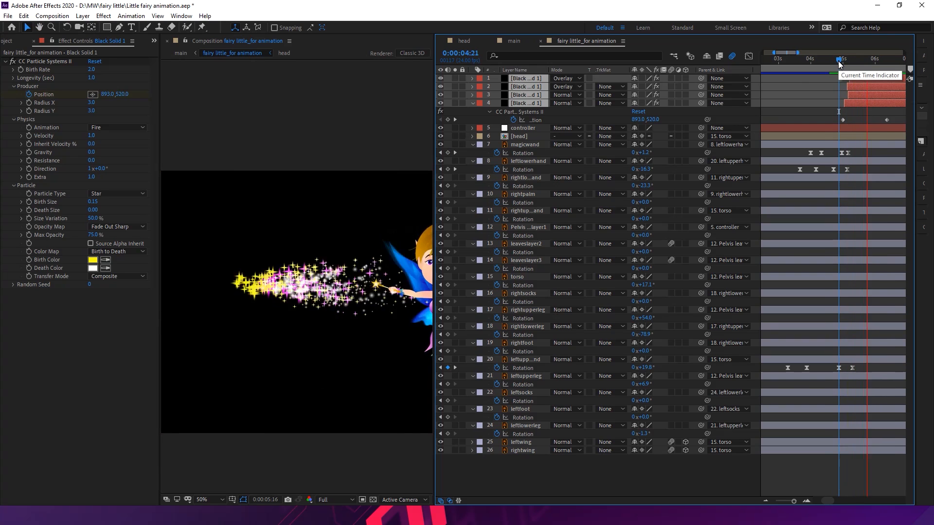
{"action": "left_click", "coordinate": [833, 65]}
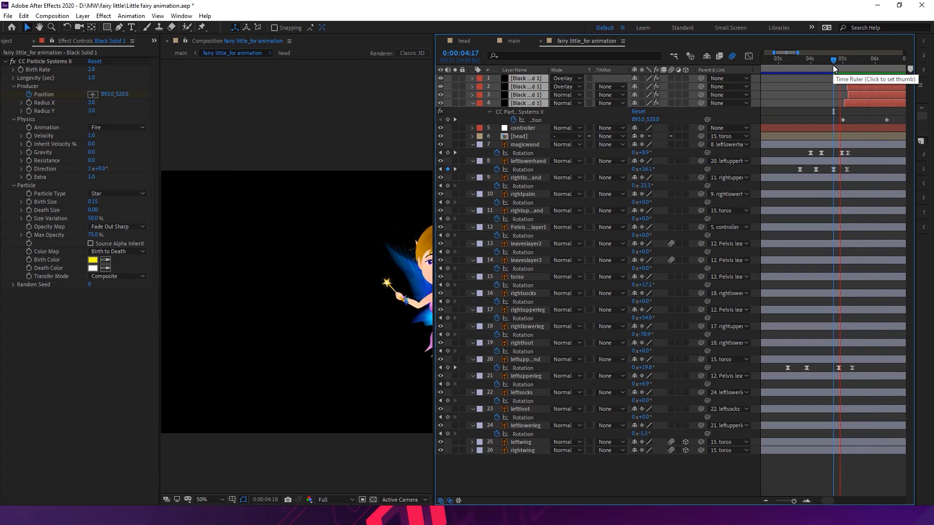
{"action": "left_click", "coordinate": [828, 65]}
{"action": "left_click", "coordinate": [821, 64]}
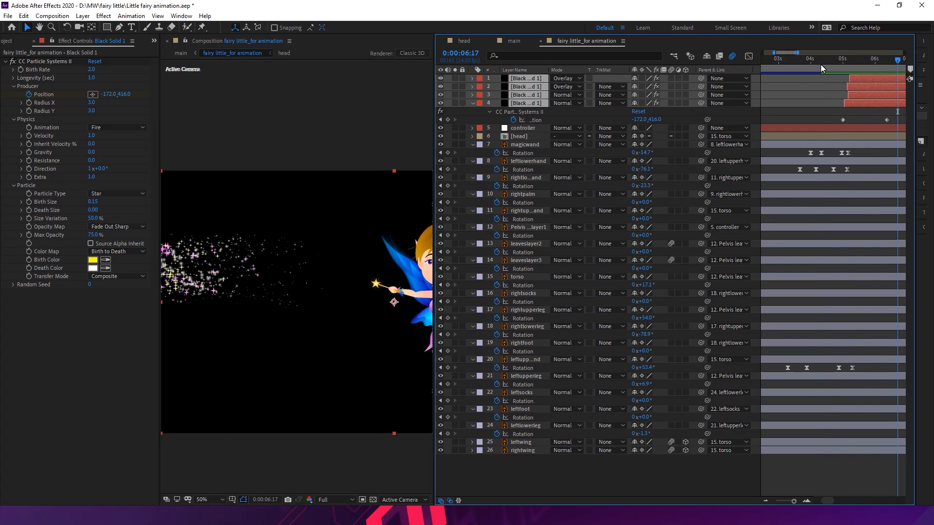
Save the project and play the animation from 0:00:00:19 with the composition viewed at 25%
{"action": "key", "text": "comma"}
{"action": "key", "text": "ctrl+s"}
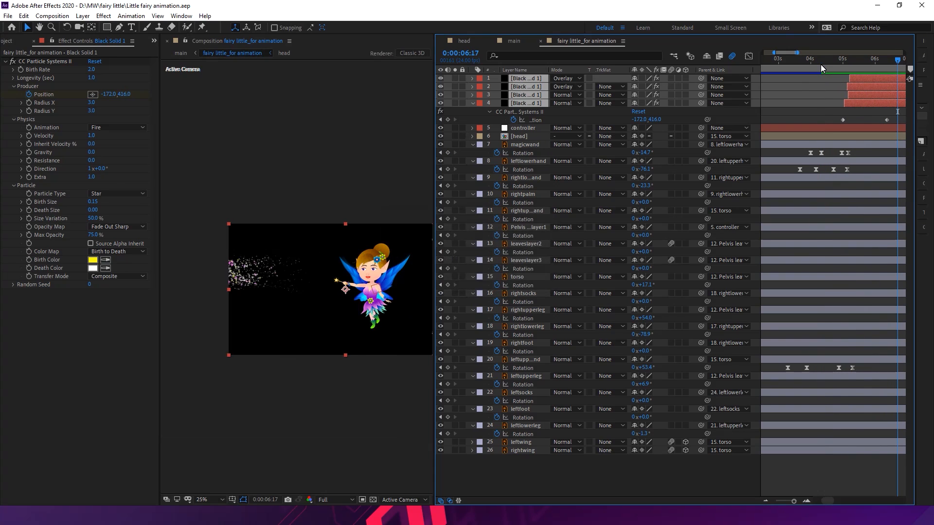
{"action": "left_click_drag", "start_coordinate": [823, 64], "coordinate": [760, 59]}
{"action": "key", "text": "space"}
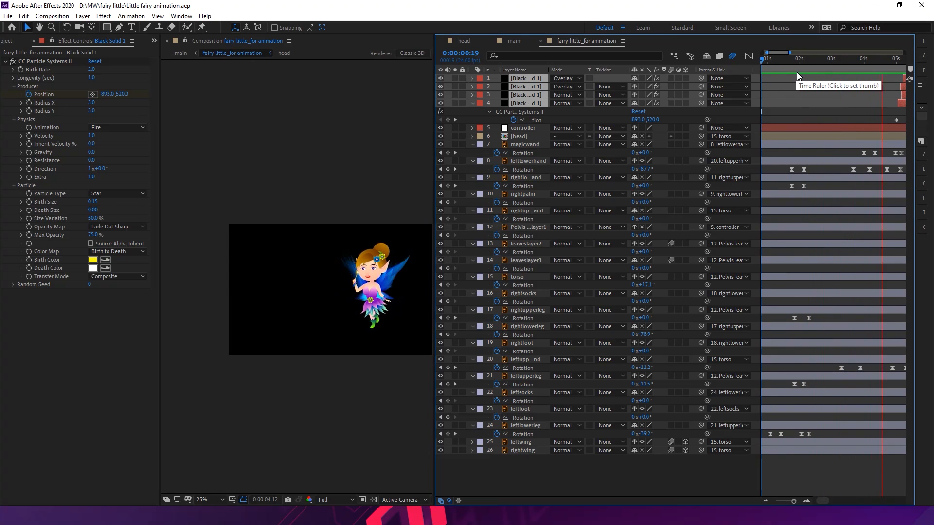
{"action": "key", "text": "space"}
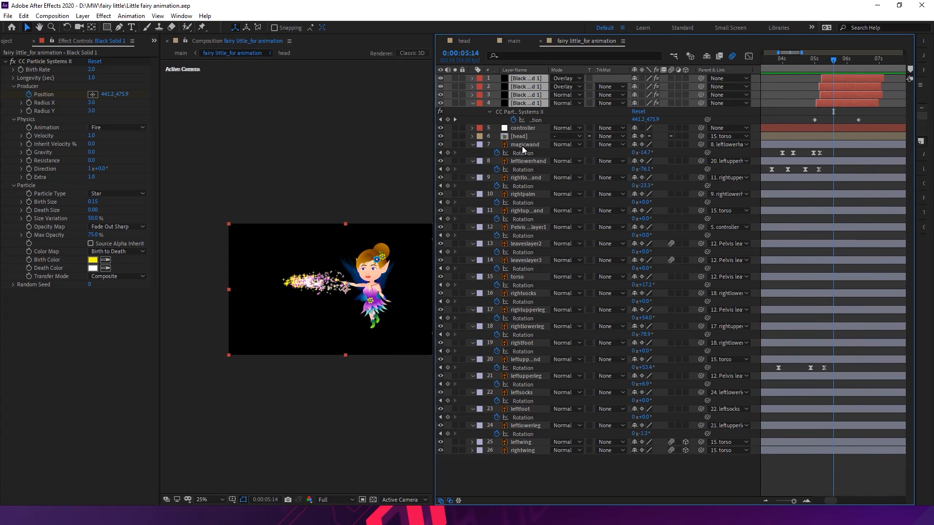
Go to the first frame and reveal the Y Position expression in the Pelvis leaves layer's Transform properties
{"action": "left_click", "coordinate": [529, 228]}
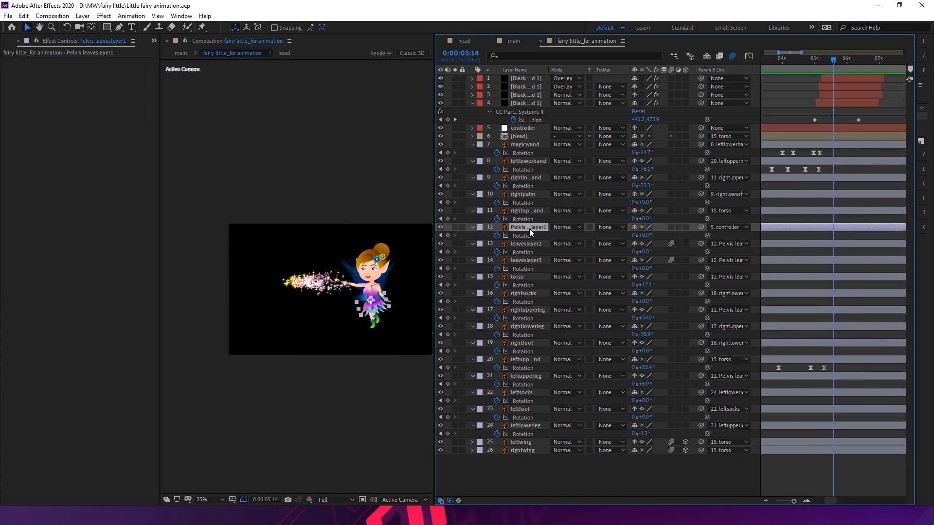
{"action": "key", "text": "r"}
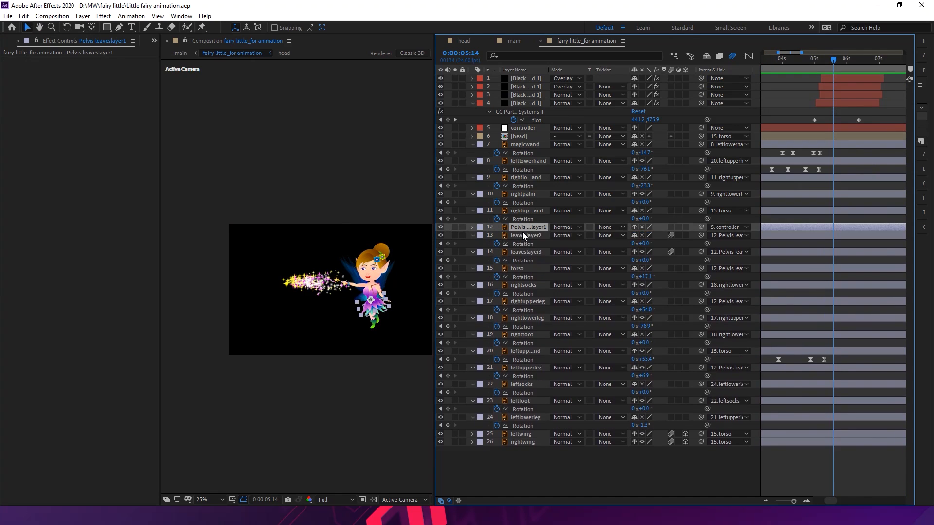
{"action": "key", "text": "Home"}
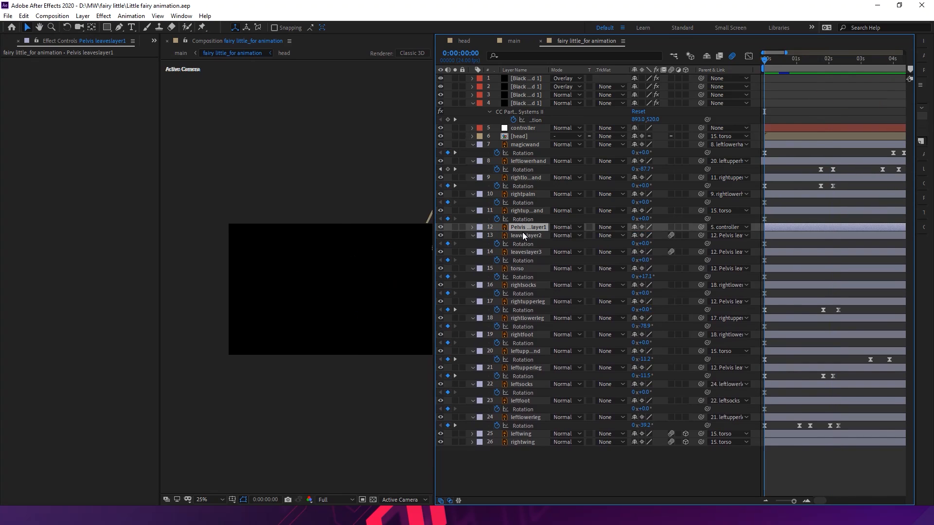
{"action": "left_click", "coordinate": [472, 227]}
{"action": "left_click", "coordinate": [481, 236]}
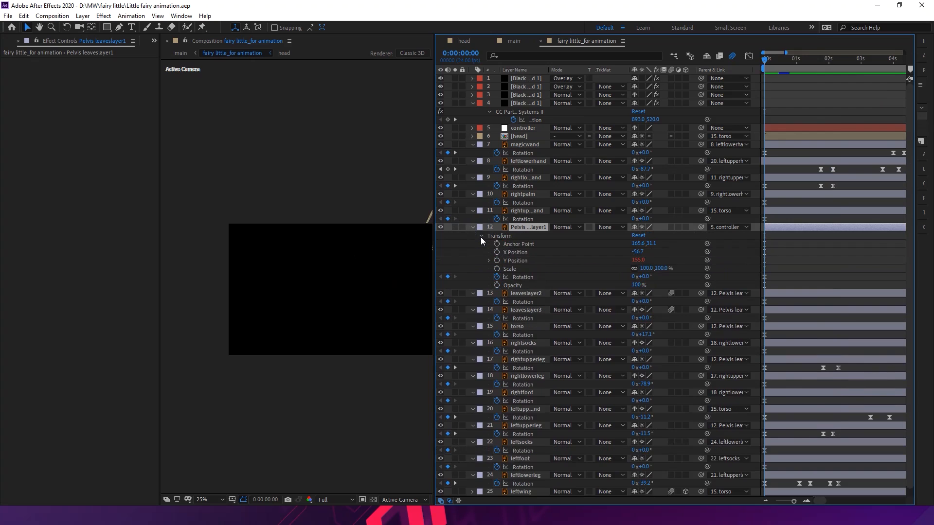
{"action": "left_click", "coordinate": [527, 262]}
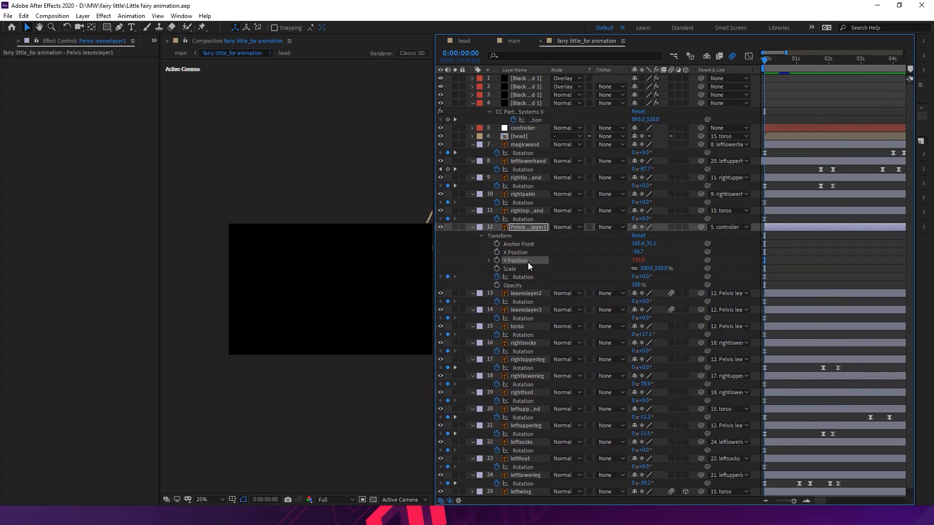
{"action": "left_click", "coordinate": [490, 261]}
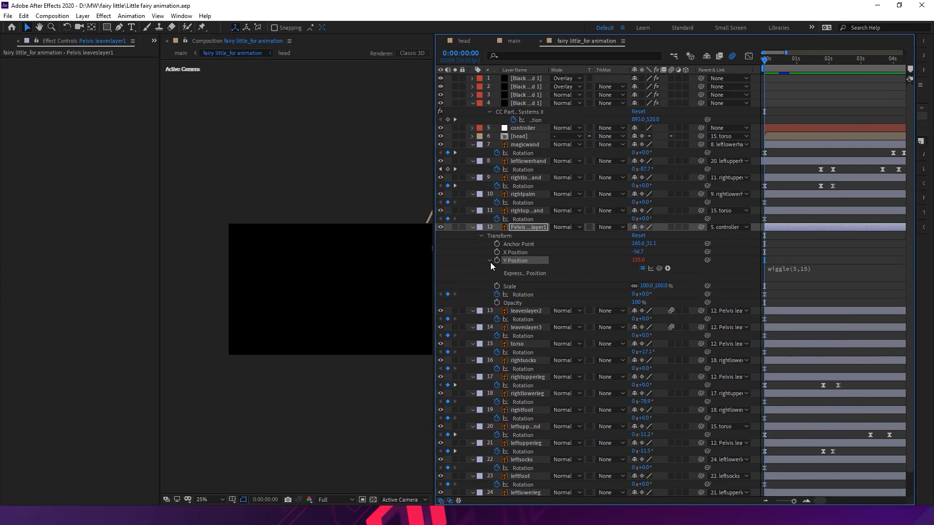
Change the Pelvis layer's Y Position expression to wiggle(8,18)
{"action": "left_click", "coordinate": [804, 270]}
{"action": "left_click", "coordinate": [821, 274]}
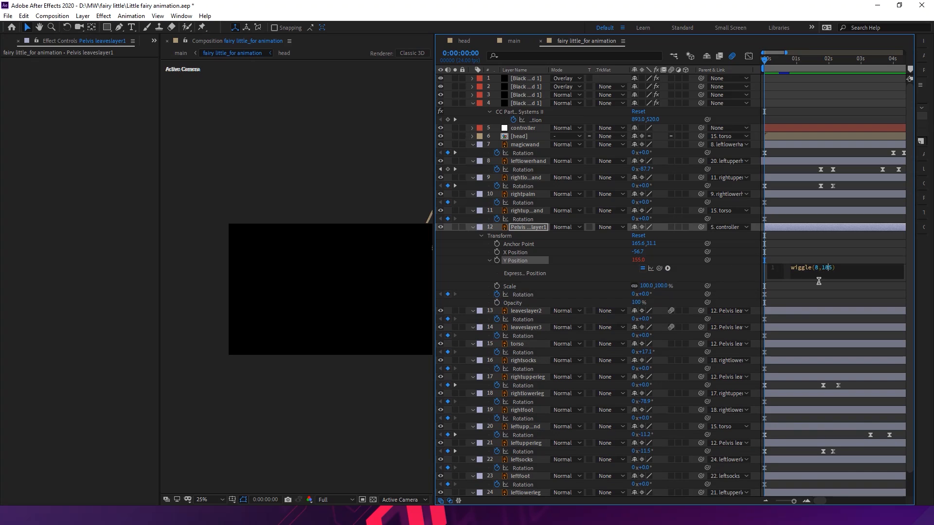
{"action": "key", "text": "KP_Enter"}
{"action": "left_click", "coordinate": [813, 268]}
{"action": "left_click", "coordinate": [827, 268]}
{"action": "key", "text": "KP_Enter"}
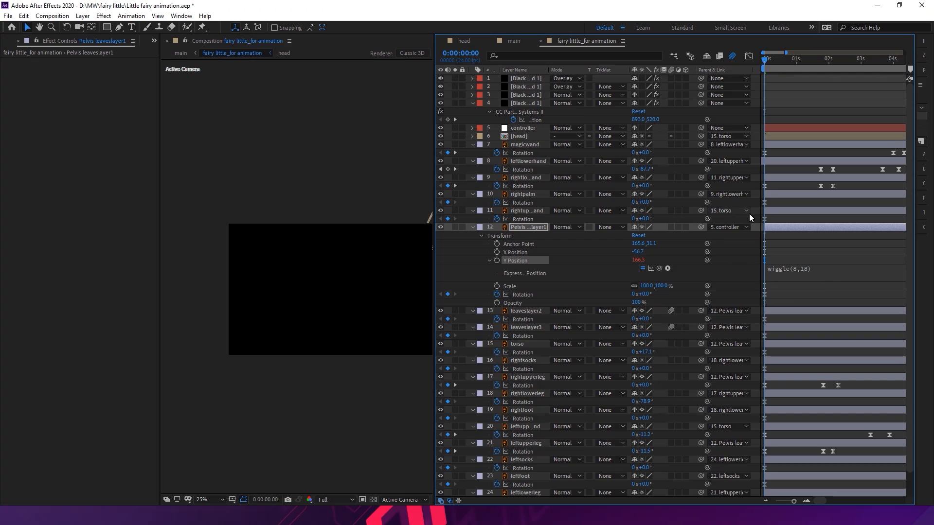
Preview the whole animation from the first frame to check the fairy's stronger hovering motion
{"action": "key", "text": "space"}
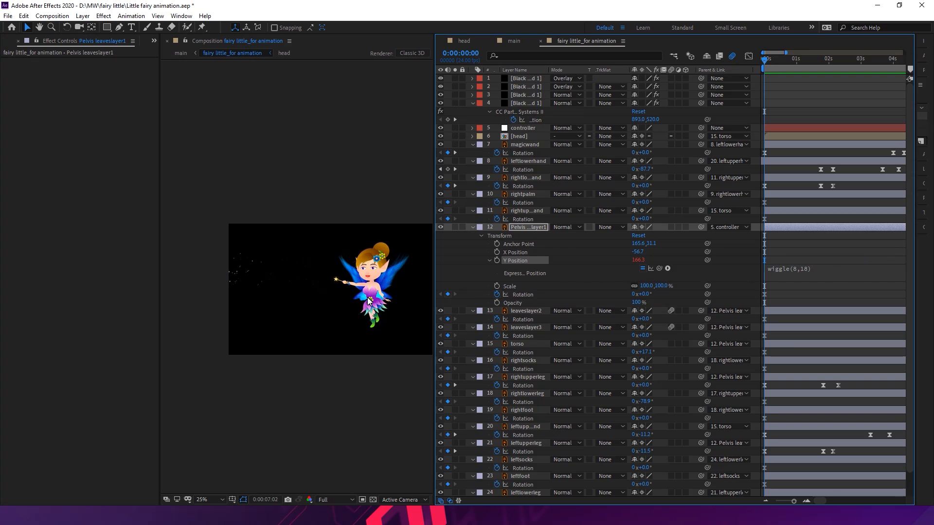
{"action": "key", "text": "space"}
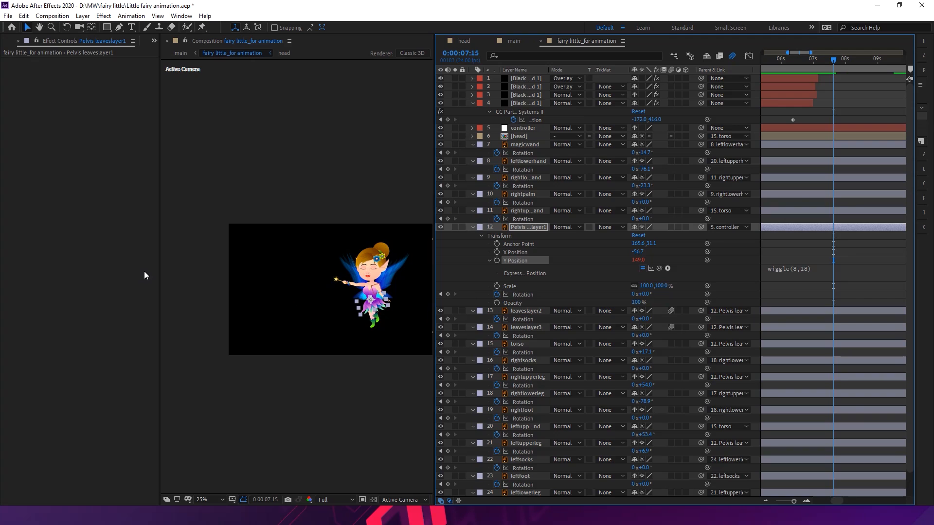
{"action": "key", "text": "space"}
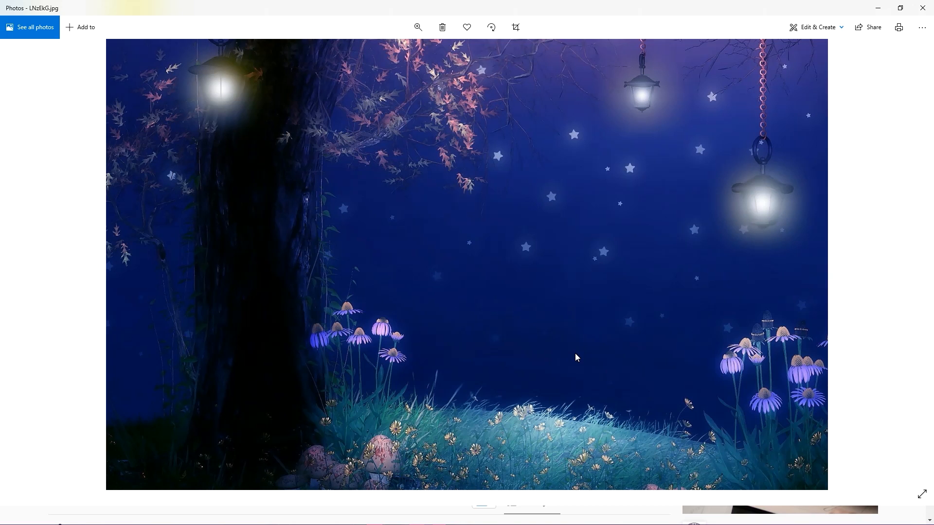
Add the night garden image LNzEkG.jpg to the fairy composition and send it behind all other layers
{"action": "key", "text": "alt+Tab"}
{"action": "left_click_drag", "start_coordinate": [573, 134], "coordinate": [318, 333]}
{"action": "key", "text": "alt+Tab"}
{"action": "key", "text": "alt+Tab"}
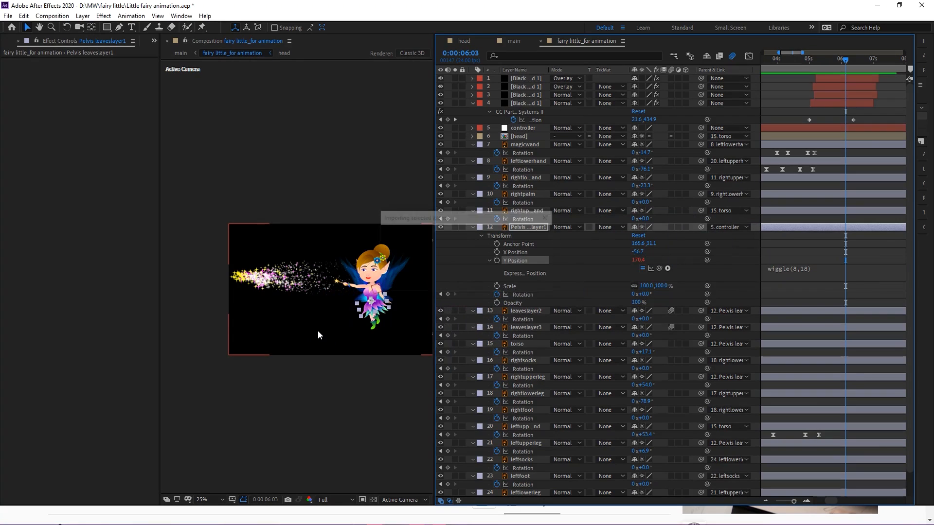
{"action": "left_click_drag", "start_coordinate": [367, 175], "coordinate": [313, 175]}
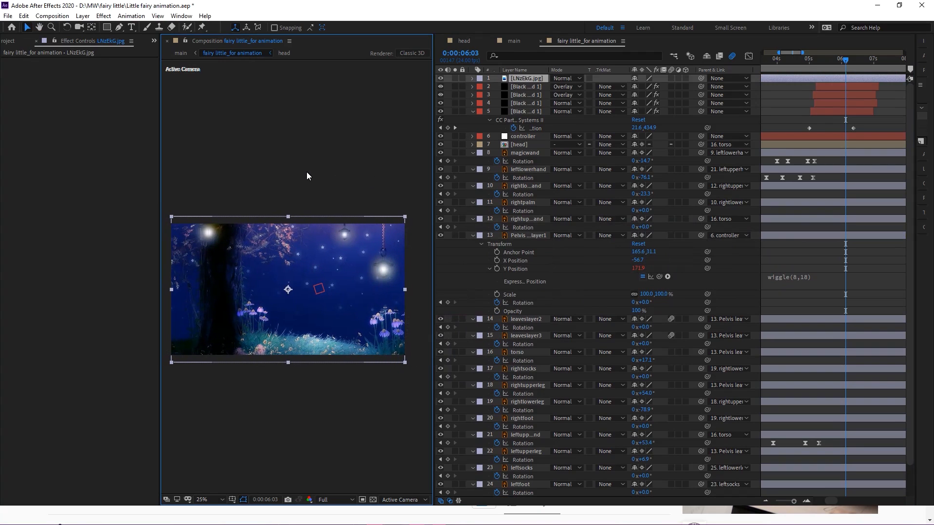
{"action": "key", "text": "ctrl+shift+bracketleft"}
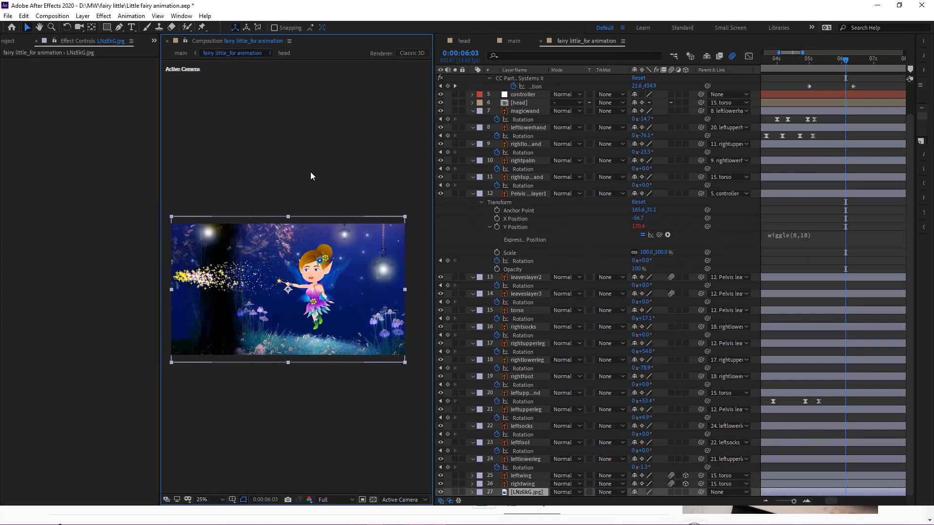
Play the animation over the garden background from 0:00:00:08 and scrub back to 0:00:00:01
{"action": "left_click_drag", "start_coordinate": [793, 57], "coordinate": [741, 72]}
{"action": "key", "text": "space"}
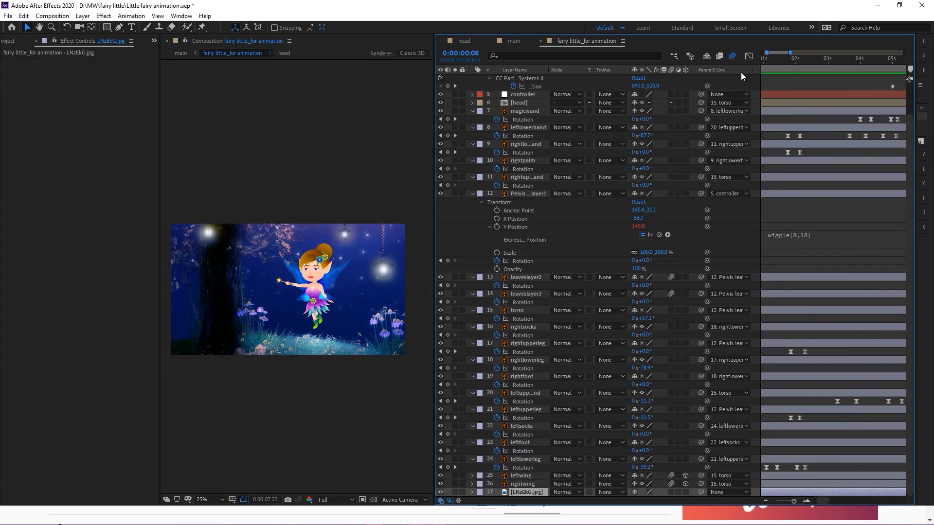
{"action": "left_click_drag", "start_coordinate": [784, 60], "coordinate": [718, 65]}
{"action": "left_click", "coordinate": [324, 304]}
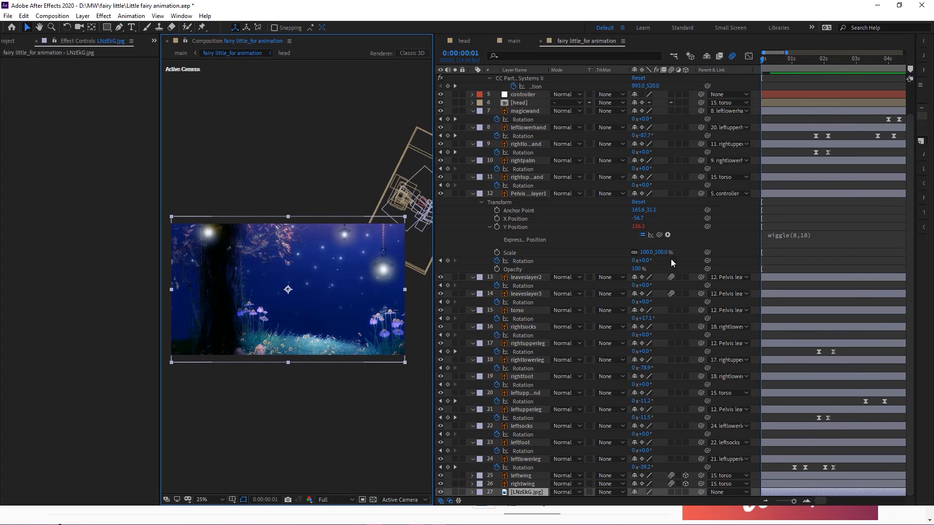
Widen the timeline and composition areas, recentre the frame and preview the animation from 0:00:00:00
{"action": "left_click_drag", "start_coordinate": [435, 266], "coordinate": [354, 278]}
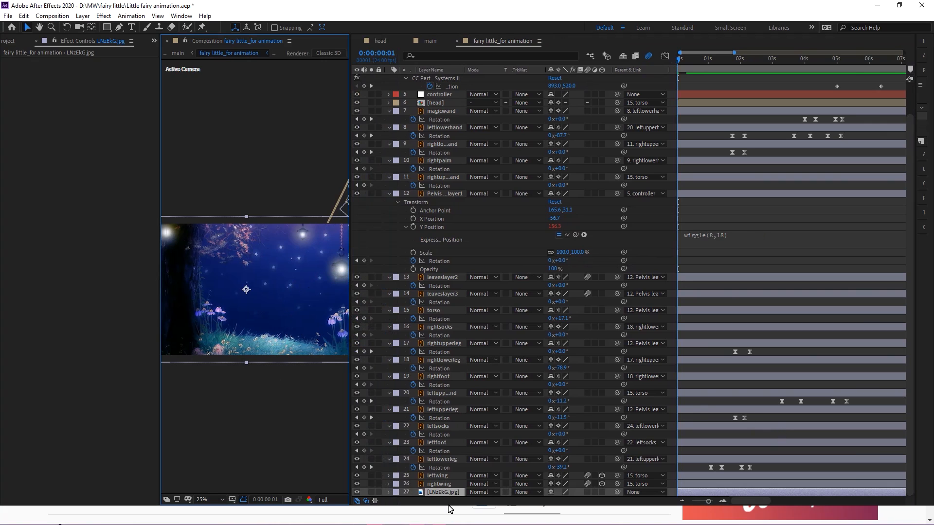
{"action": "left_click", "coordinate": [670, 62]}
{"action": "key", "text": "space"}
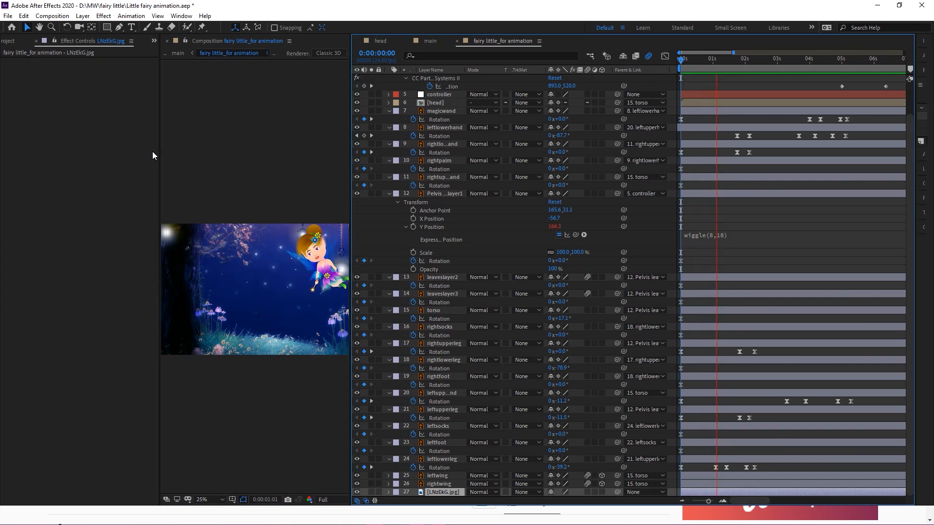
{"action": "left_click_drag", "start_coordinate": [160, 155], "coordinate": [57, 142]}
{"action": "left_click_drag", "start_coordinate": [211, 165], "coordinate": [218, 156]}
{"action": "key", "text": "space"}
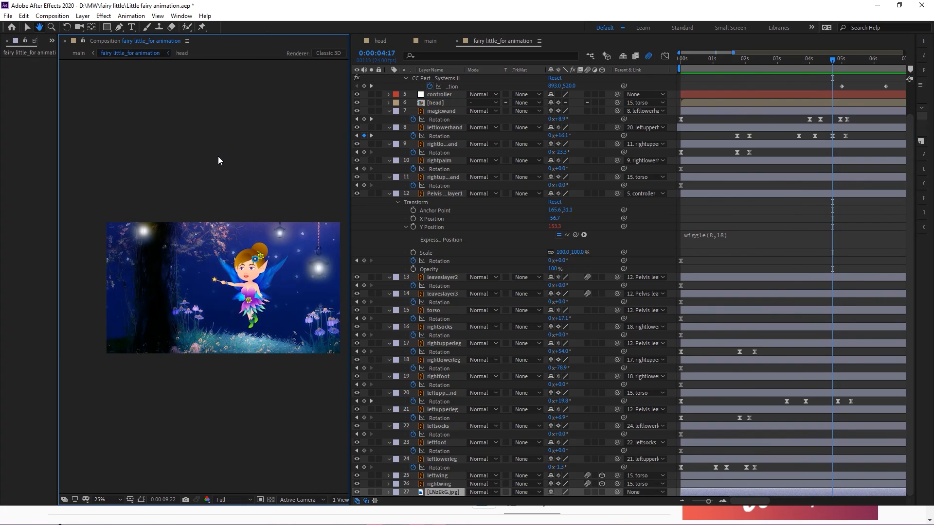
{"action": "key", "text": "space"}
Enlarge the composition view, magnify it to 50% and play the animation onward from 0:00:09:23
{"action": "left_click_drag", "start_coordinate": [355, 210], "coordinate": [678, 220]}
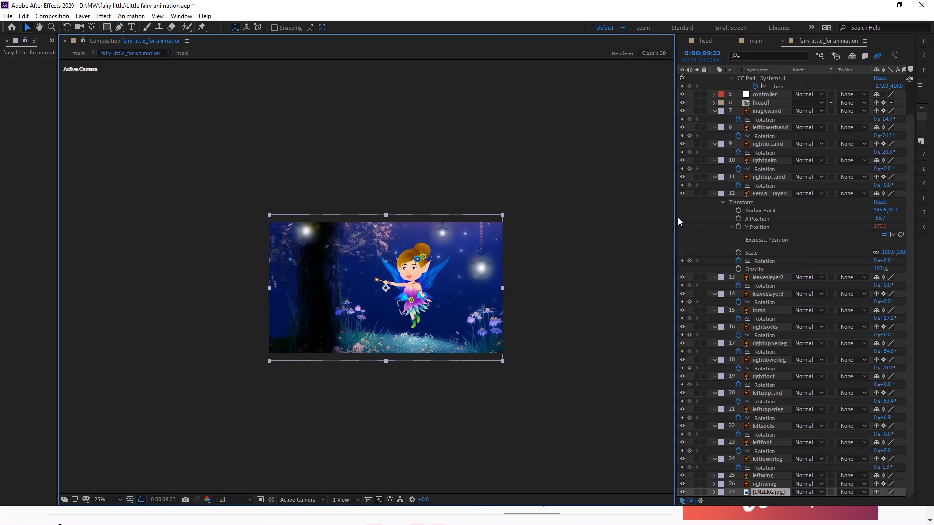
{"action": "key", "text": "period"}
{"action": "key", "text": "period"}
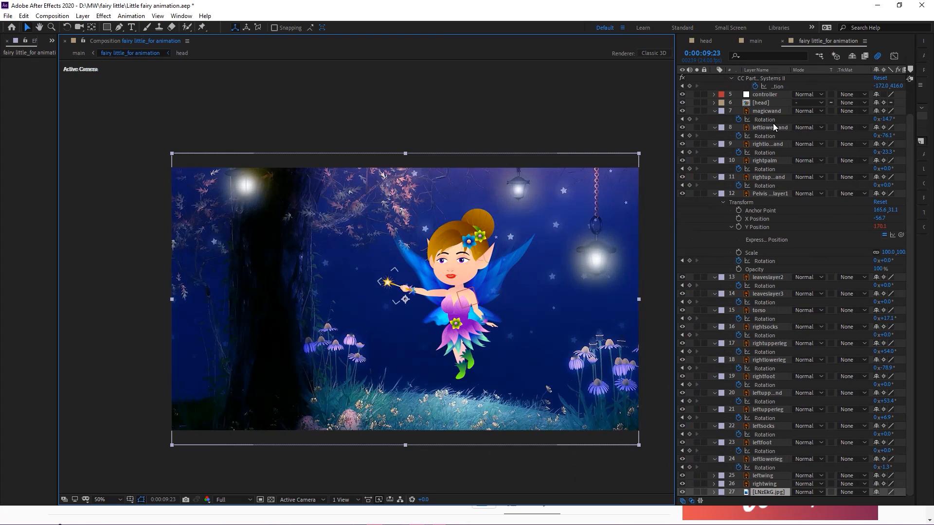
{"action": "key", "text": "space"}
{"action": "key", "text": "space"}
Widen the timeline area again, preview the animation from 0:00:00:15 and scrub to 0:00:07:00
{"action": "left_click_drag", "start_coordinate": [679, 394], "coordinate": [407, 386]}
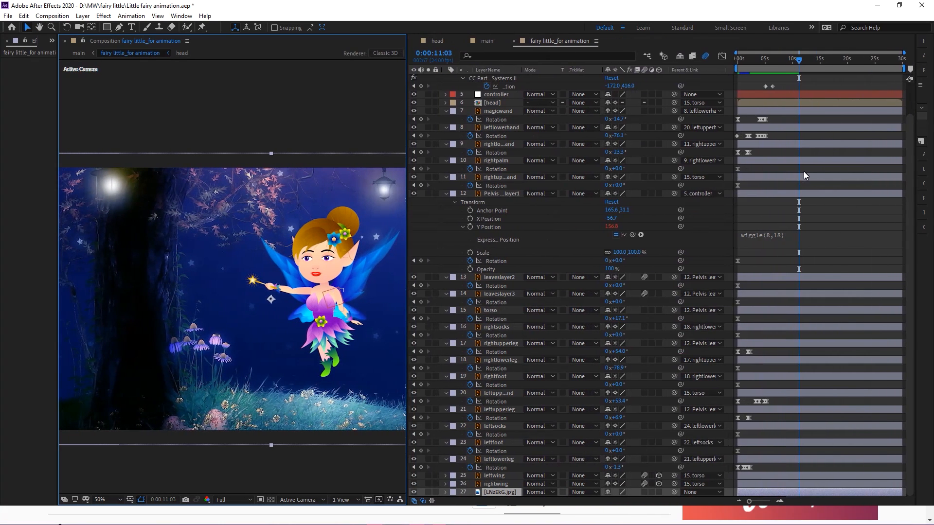
{"action": "left_click_drag", "start_coordinate": [792, 61], "coordinate": [740, 66]}
{"action": "key", "text": "space"}
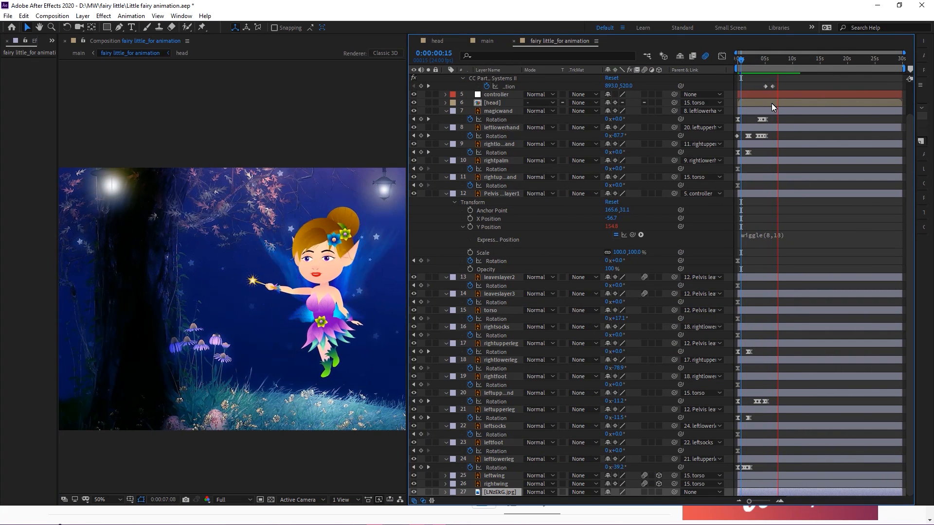
{"action": "key", "text": "space"}
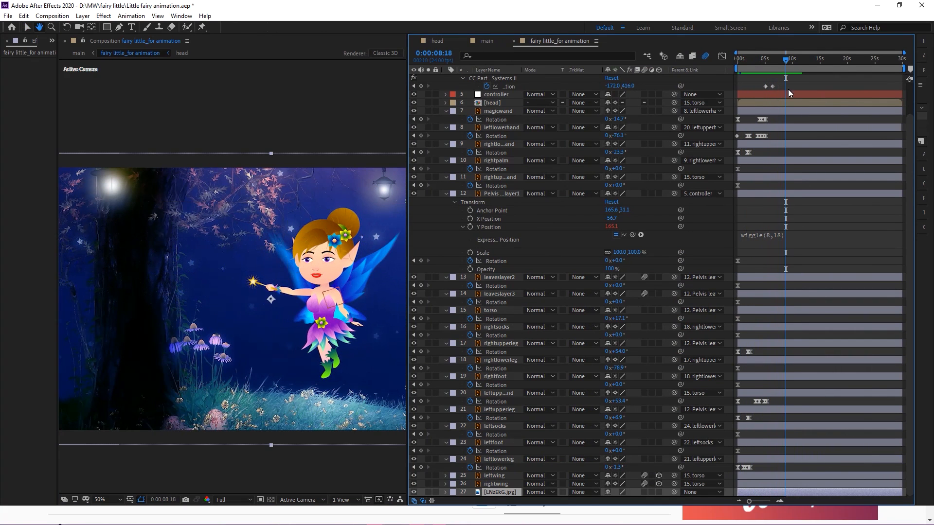
{"action": "left_click_drag", "start_coordinate": [790, 64], "coordinate": [793, 67]}
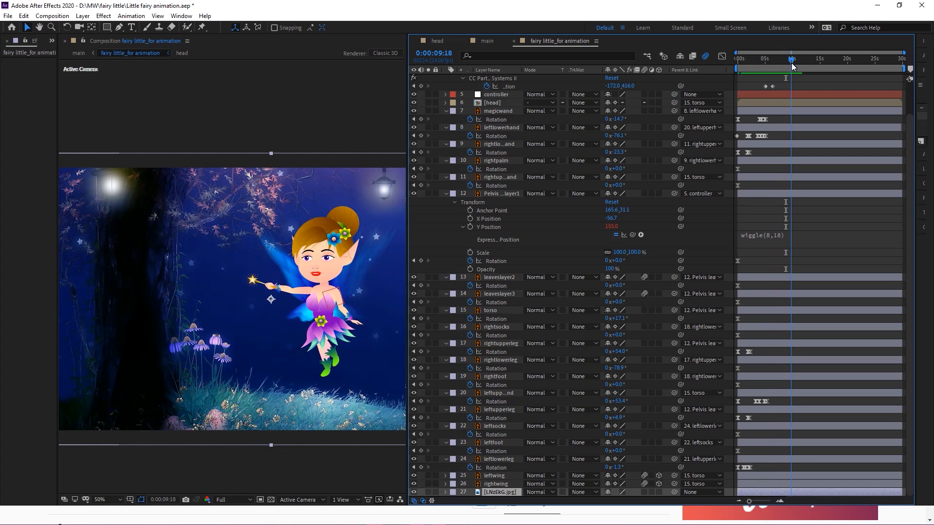
{"action": "left_click_drag", "start_coordinate": [792, 63], "coordinate": [776, 63]}
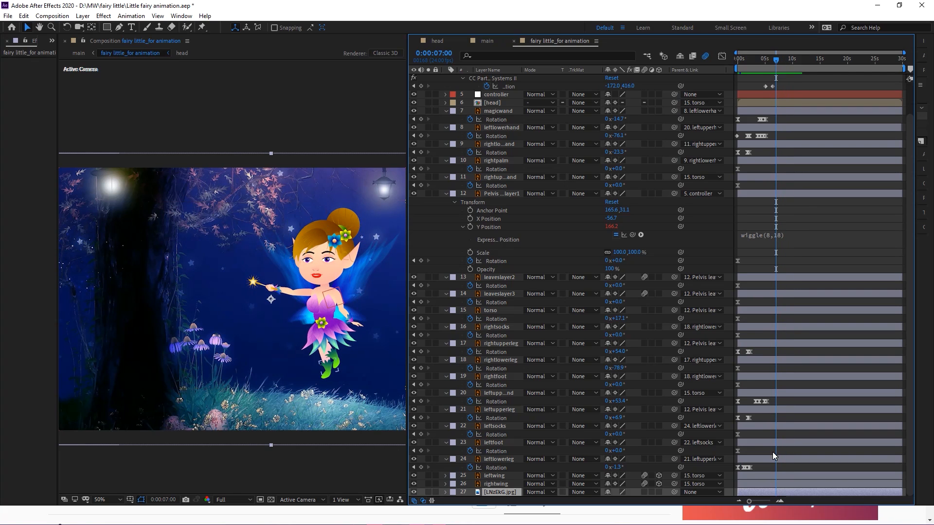
Lock the garden background layer and the four black solid particle layers so they cannot be selected
{"action": "left_click", "coordinate": [780, 502]}
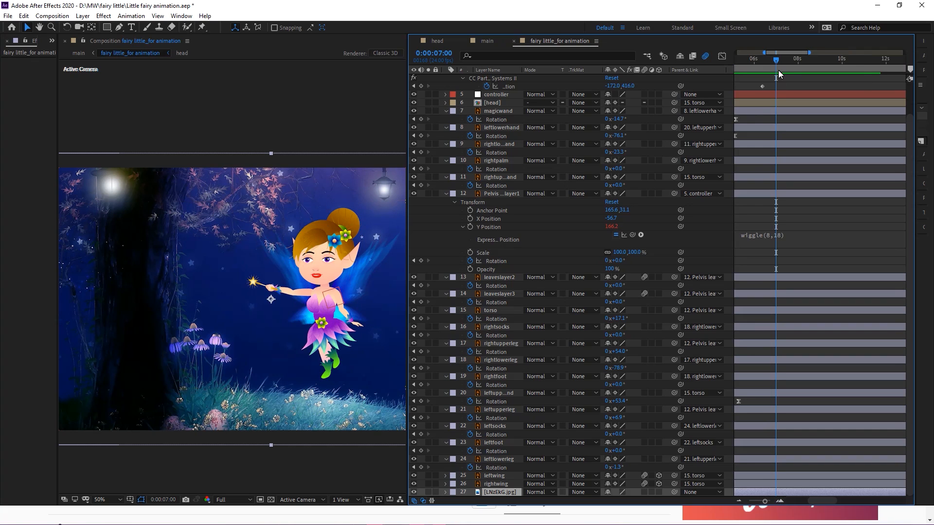
{"action": "mouse_move", "coordinate": [764, 60]}
{"action": "left_mouse_down"}
{"action": "mouse_move", "coordinate": [739, 61]}
{"action": "mouse_move", "coordinate": [774, 74]}
{"action": "left_mouse_up"}
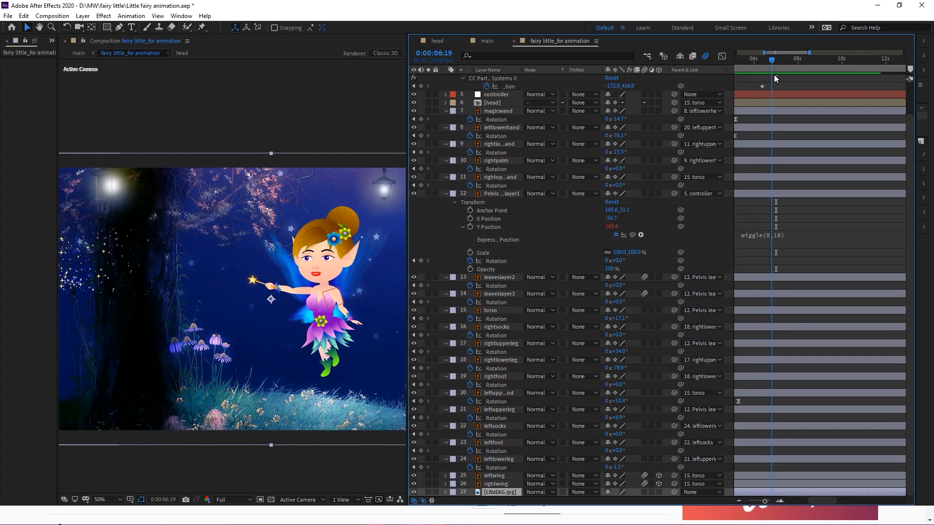
{"action": "left_click", "coordinate": [306, 297]}
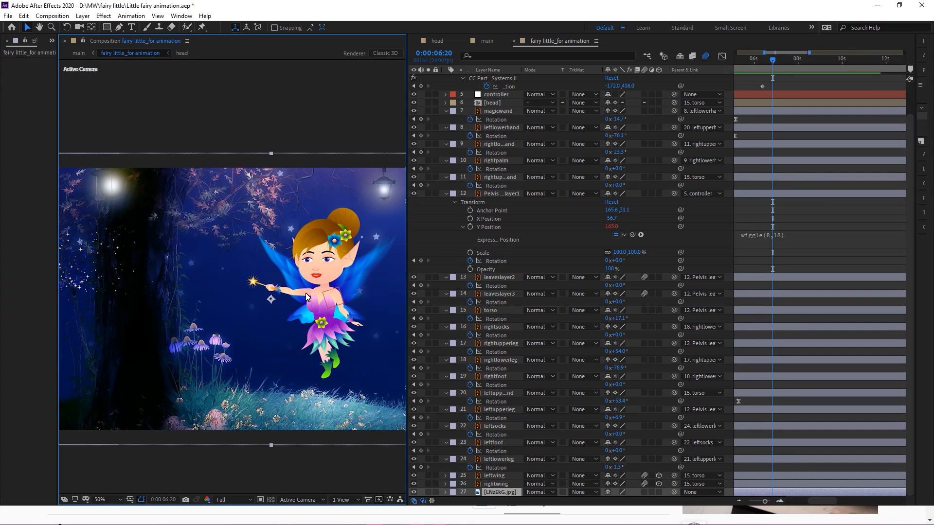
{"action": "scroll", "coordinate": [308, 291], "scroll_direction": "up", "scroll_amount": 2}
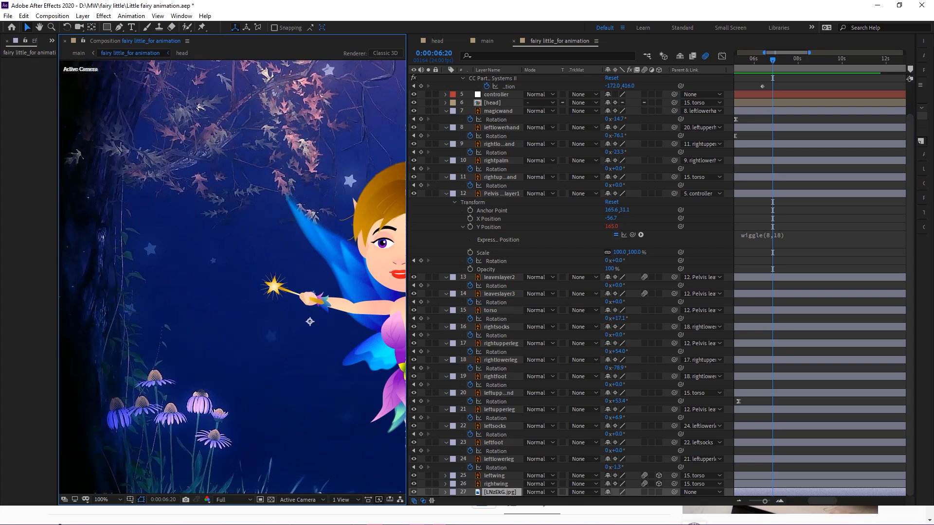
{"action": "left_click", "coordinate": [435, 492]}
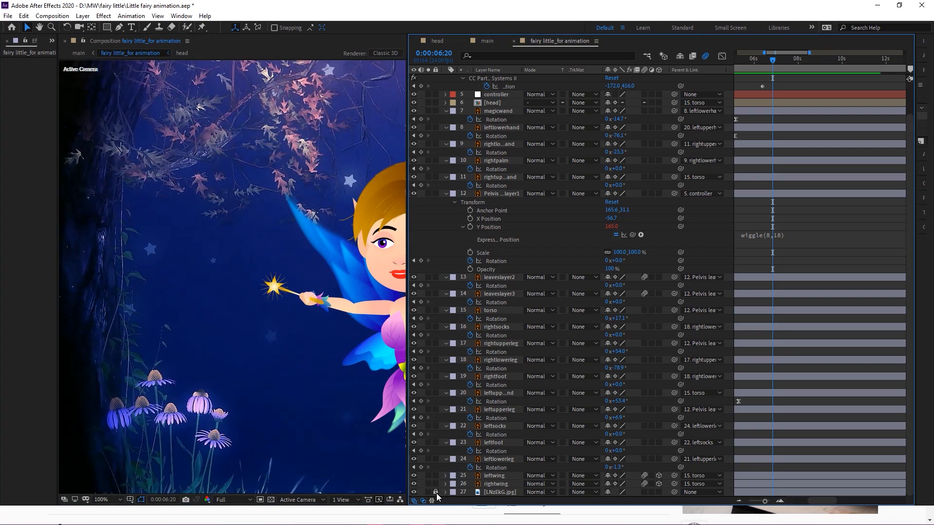
{"action": "left_click_drag", "start_coordinate": [376, 304], "coordinate": [261, 300]}
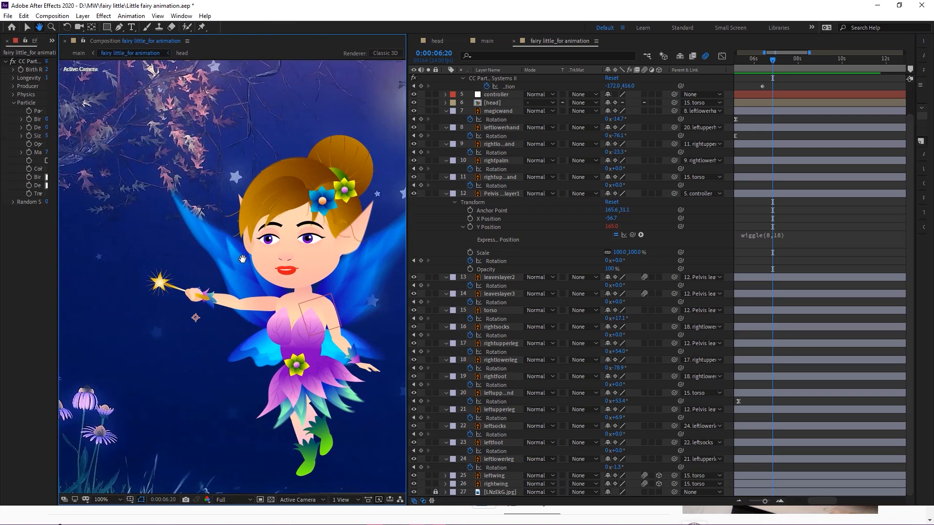
{"action": "scroll", "coordinate": [551, 142], "scroll_direction": "up", "scroll_amount": 3}
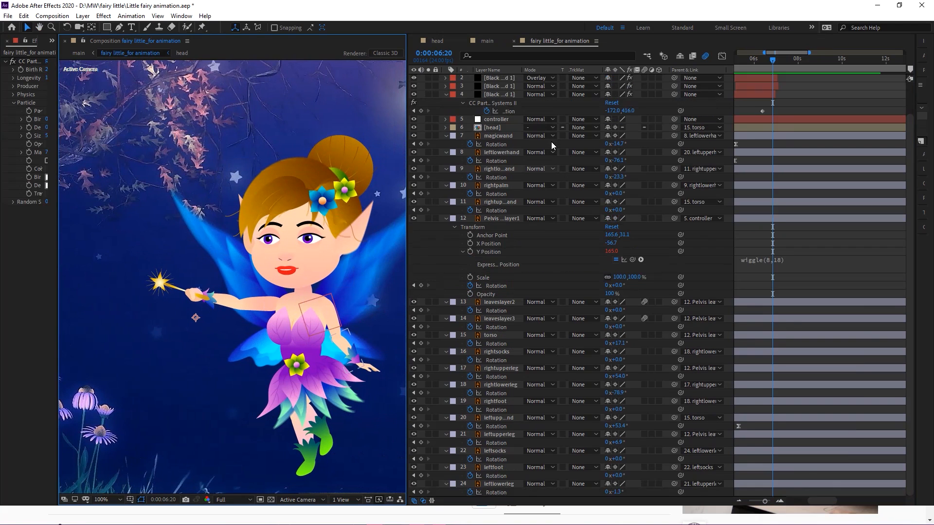
{"action": "left_click_drag", "start_coordinate": [436, 78], "coordinate": [435, 104]}
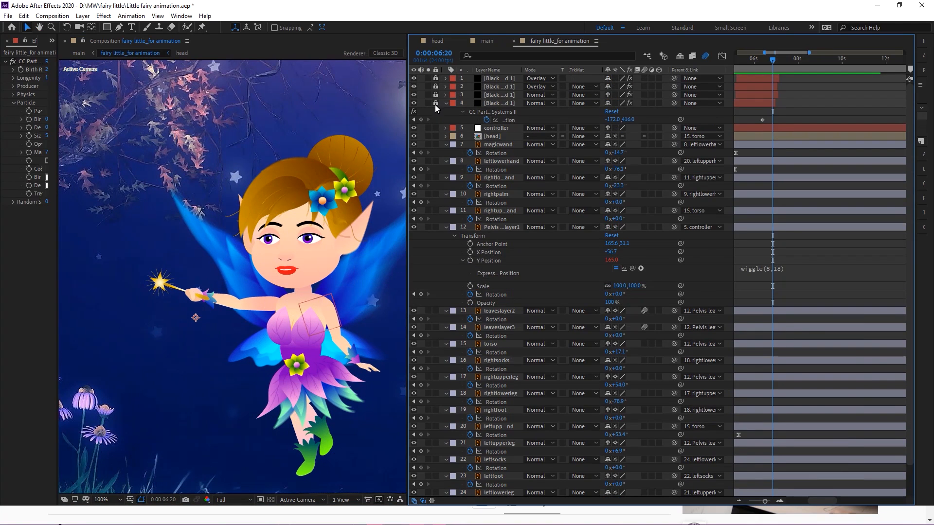
Copy the last rotation keyframe of the fairy's left upper arm layer to 0:00:06:11
{"action": "left_click", "coordinate": [187, 241]}
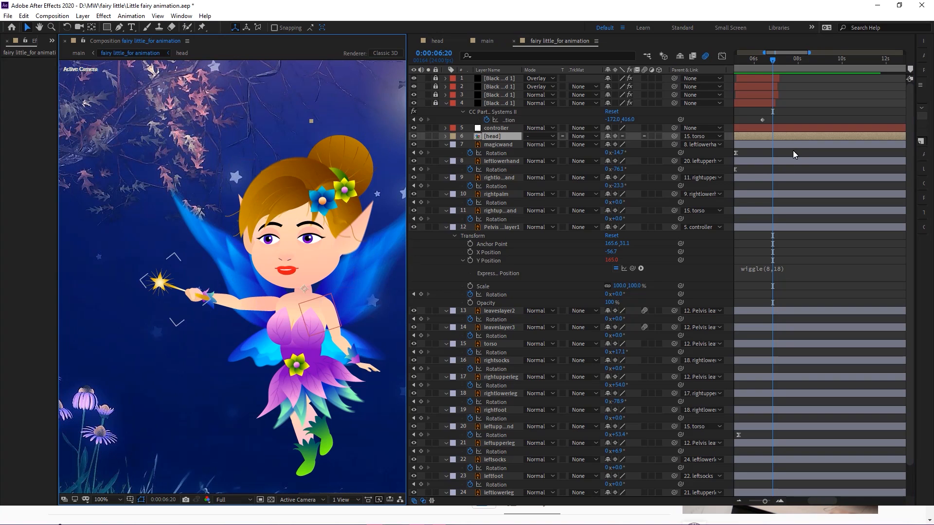
{"action": "left_click", "coordinate": [500, 313]}
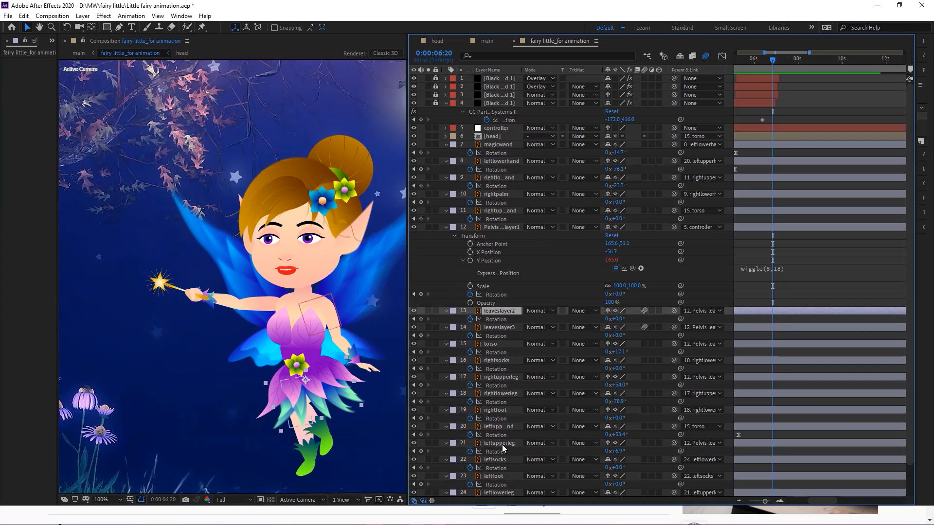
{"action": "left_click", "coordinate": [503, 427]}
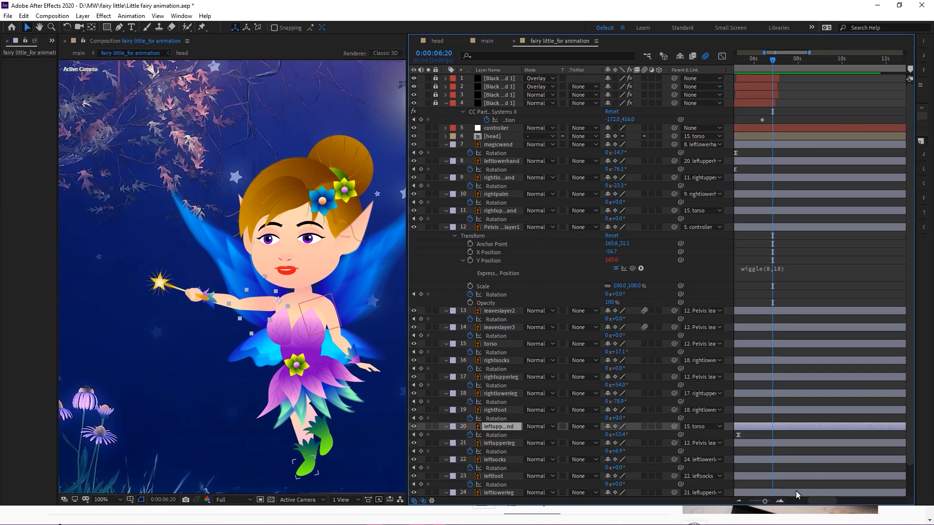
{"action": "left_click_drag", "start_coordinate": [764, 501], "coordinate": [764, 502]}
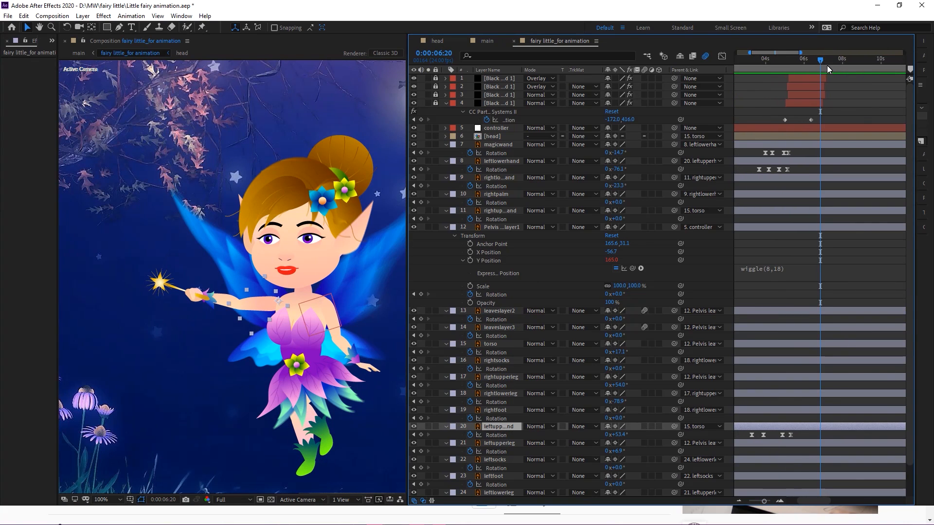
{"action": "left_click_drag", "start_coordinate": [817, 60], "coordinate": [812, 60]}
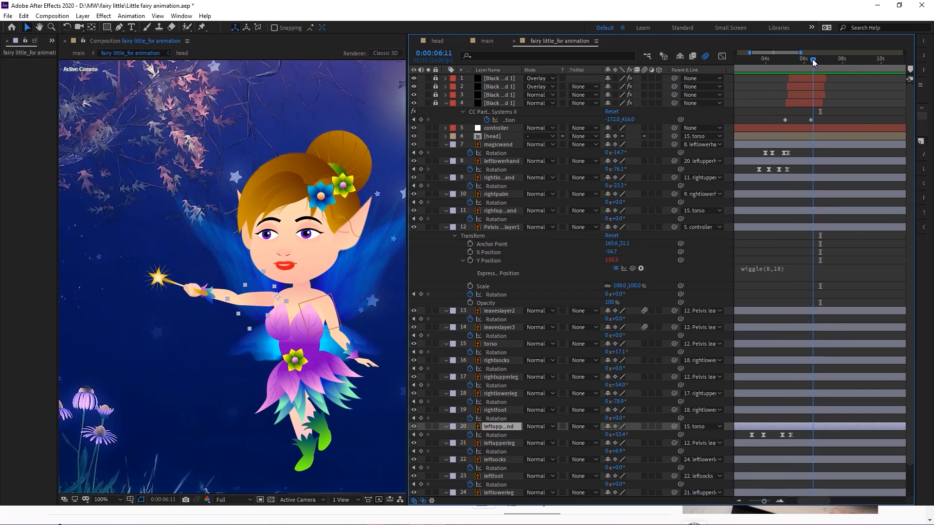
{"action": "left_click", "coordinate": [790, 435]}
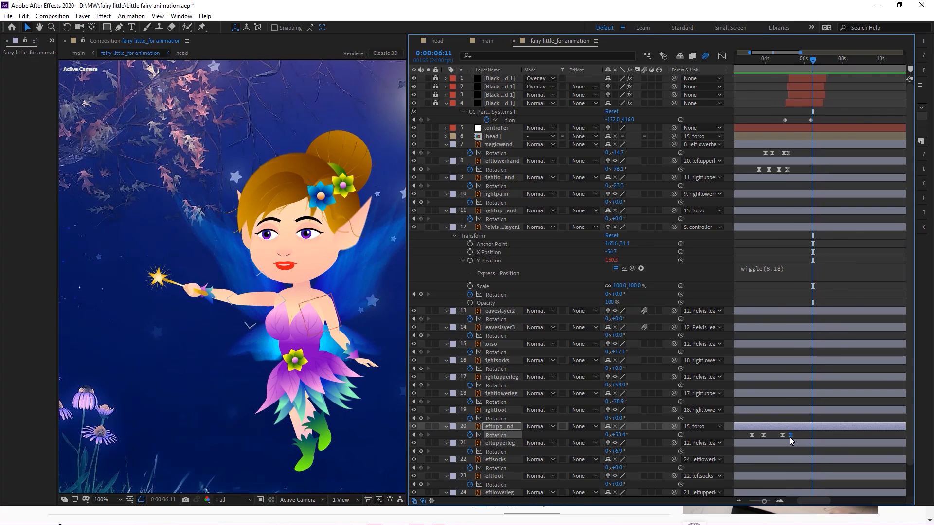
{"action": "key", "text": "ctrl+c"}
{"action": "key", "text": "ctrl+v"}
Copy the left upper arm's third rotation keyframe to 0:00:06:23
{"action": "left_click", "coordinate": [782, 435]}
{"action": "key", "text": "ctrl+c"}
{"action": "key", "text": "Page_Down"}
{"action": "key", "text": "Page_Down"}
{"action": "key", "text": "Page_Down"}
{"action": "key", "text": "Page_Down"}
{"action": "key", "text": "Page_Down"}
{"action": "key", "text": "Page_Down"}
{"action": "key", "text": "Page_Down"}
{"action": "key", "text": "Page_Down"}
{"action": "key", "text": "Page_Down"}
{"action": "key", "text": "Page_Down"}
{"action": "key", "text": "Page_Down"}
{"action": "key", "text": "Page_Down"}
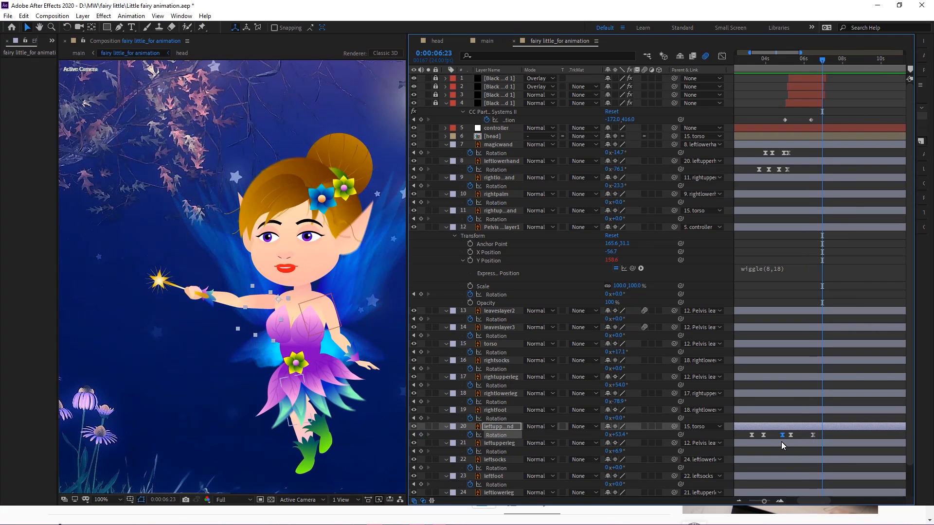
{"action": "key", "text": "ctrl+v"}
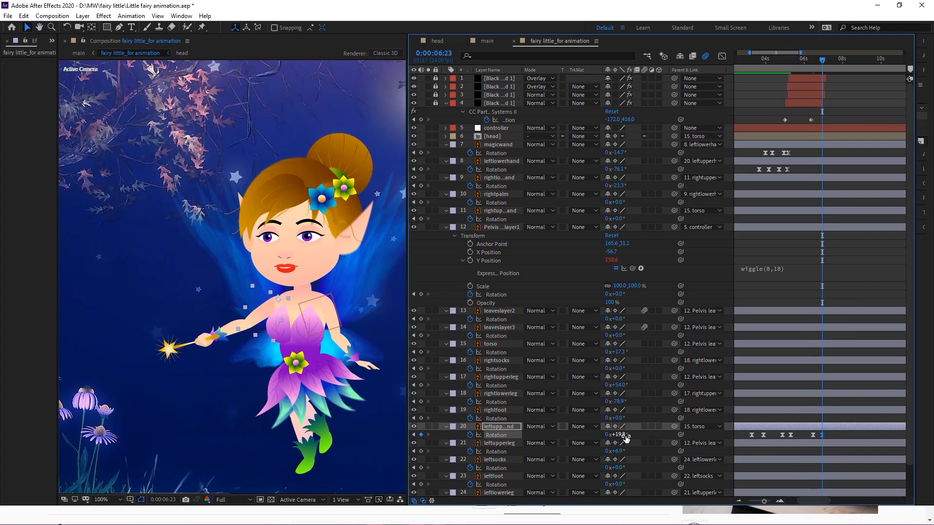
Lower the arm to a rotation of -12.2° at the newest keyframe, shift that keyframe slightly later and preview from 0:00:06:01
{"action": "mouse_move", "coordinate": [618, 435]}
{"action": "left_mouse_down"}
{"action": "mouse_move", "coordinate": [631, 437]}
{"action": "mouse_move", "coordinate": [603, 432]}
{"action": "left_mouse_up"}
{"action": "left_click_drag", "start_coordinate": [824, 436], "coordinate": [825, 435]}
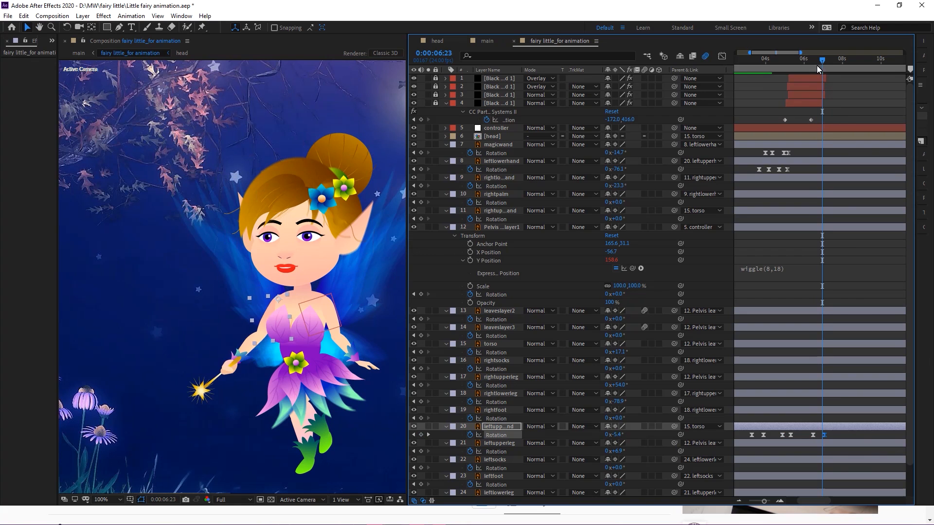
{"action": "left_click_drag", "start_coordinate": [807, 58], "coordinate": [805, 59]}
{"action": "key", "text": "space"}
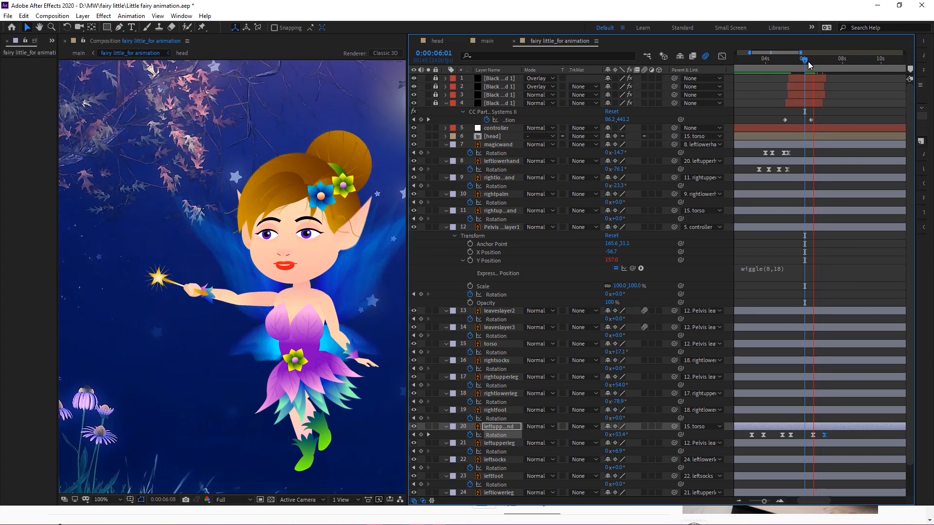
{"action": "key", "text": "space"}
Shift the last two arm rotation keyframes together so the lowering starts at about 0:00:08:00, and preview from 0:00:07:00 at 50% magnification
{"action": "mouse_move", "coordinate": [845, 433]}
{"action": "left_mouse_down"}
{"action": "mouse_move", "coordinate": [812, 436]}
{"action": "mouse_move", "coordinate": [830, 439]}
{"action": "left_mouse_up"}
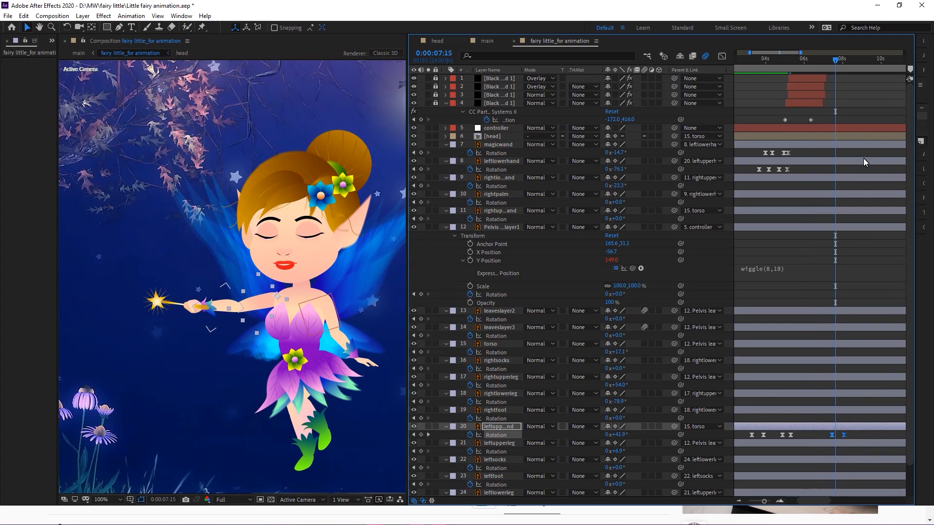
{"action": "left_click_drag", "start_coordinate": [833, 59], "coordinate": [822, 59]}
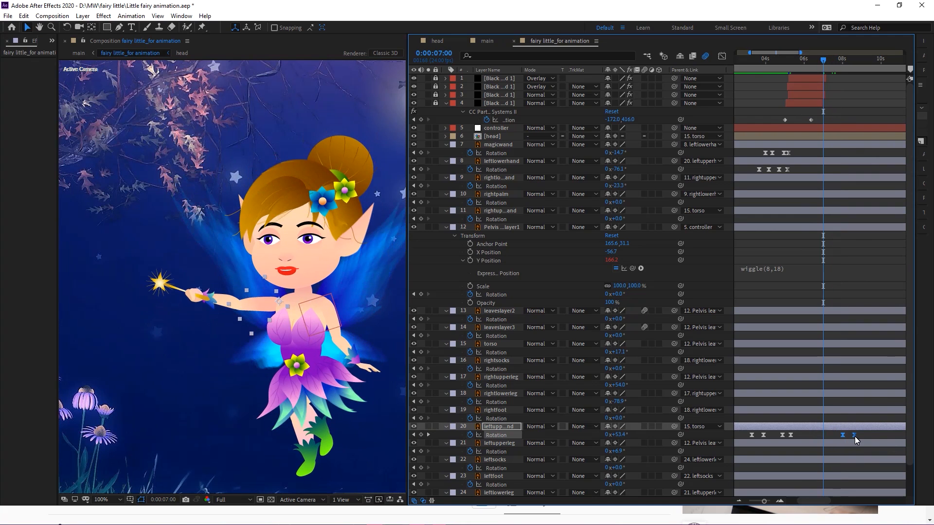
{"action": "key", "text": "comma"}
{"action": "key", "text": "space"}
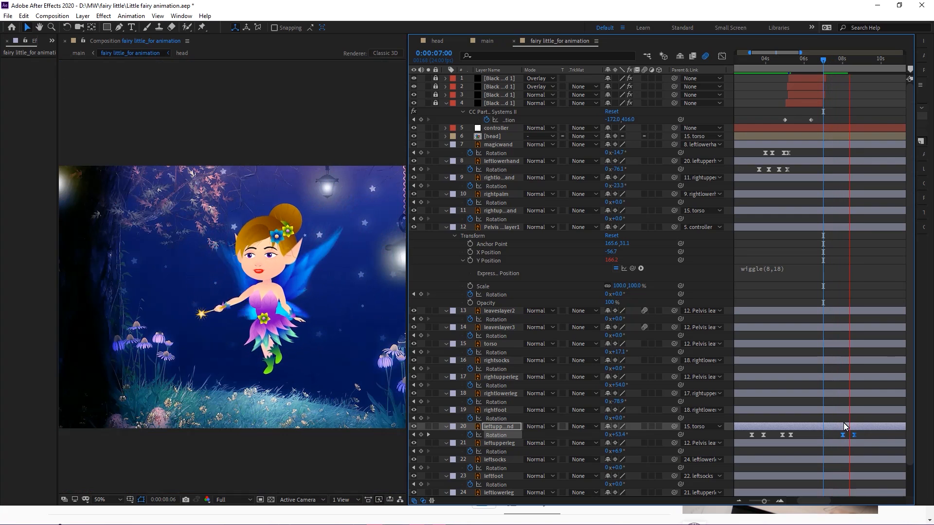
{"action": "key", "text": "space"}
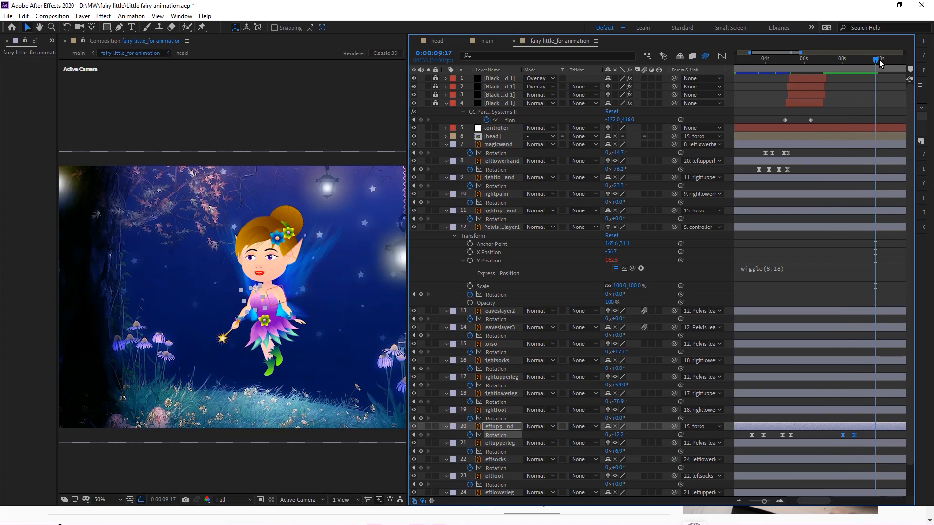
End the work area at 0:00:10:00
{"action": "left_click_drag", "start_coordinate": [879, 60], "coordinate": [884, 65]}
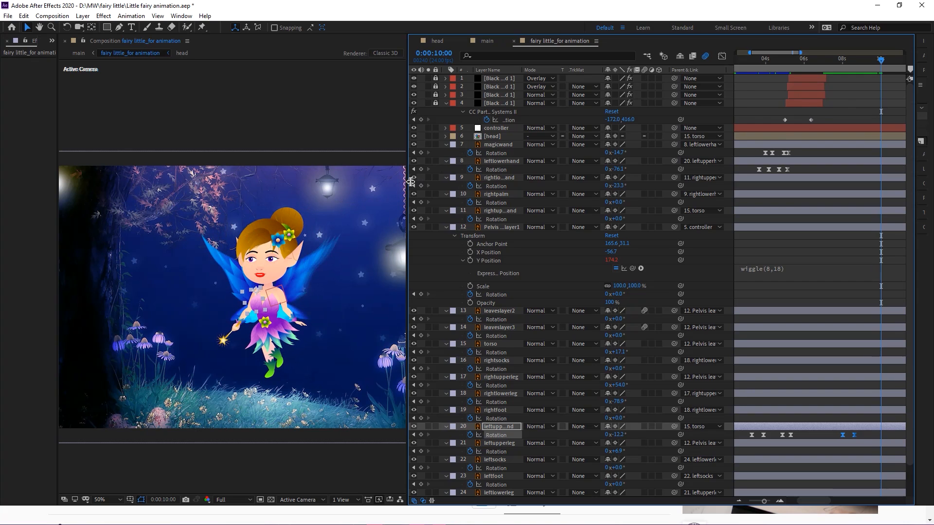
{"action": "left_click_drag", "start_coordinate": [410, 181], "coordinate": [295, 183]}
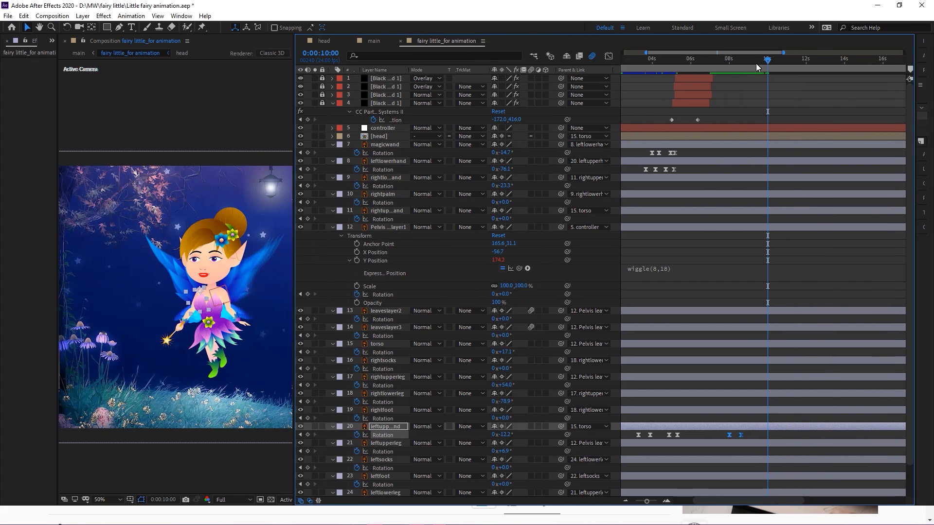
{"action": "key", "text": "n"}
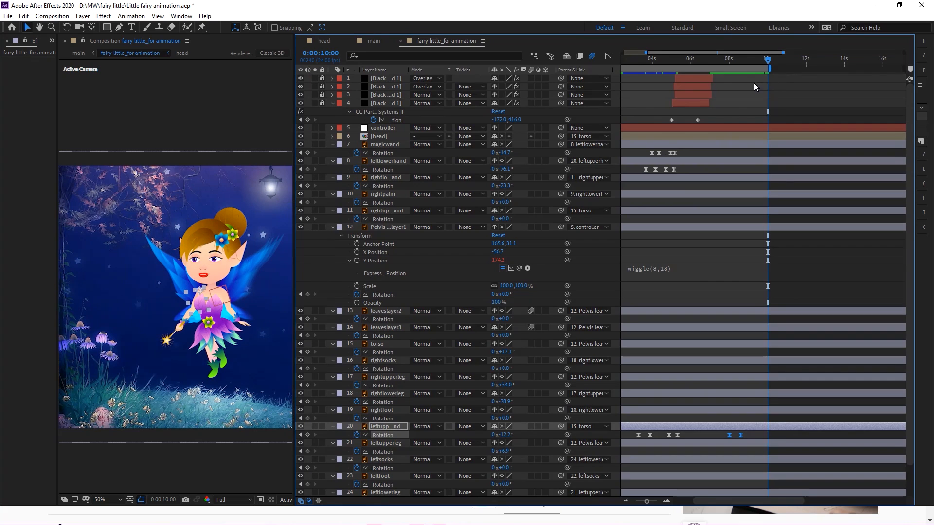
Queue the composition as a pre-render with Best quality, Full resolution and the time span limited to the work area
{"action": "left_click", "coordinate": [52, 17]}
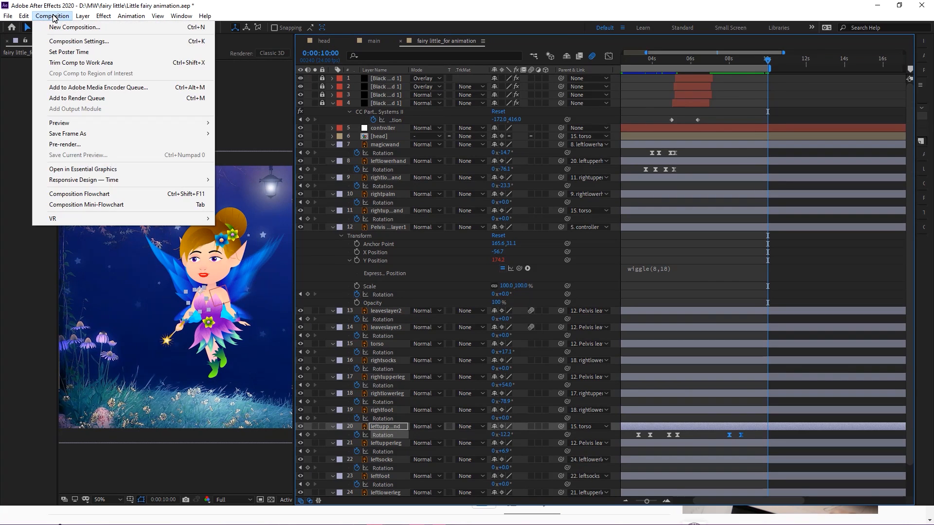
{"action": "left_click", "coordinate": [74, 146]}
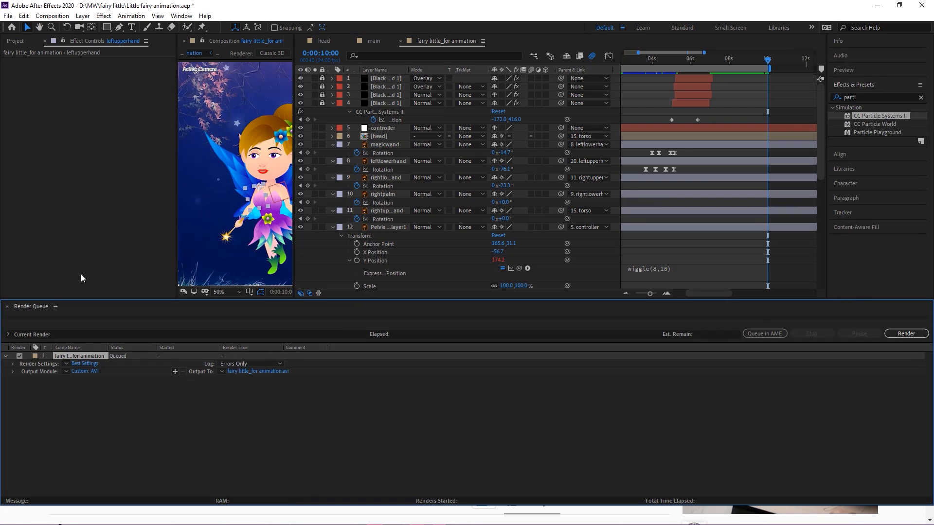
{"action": "left_click", "coordinate": [89, 363]}
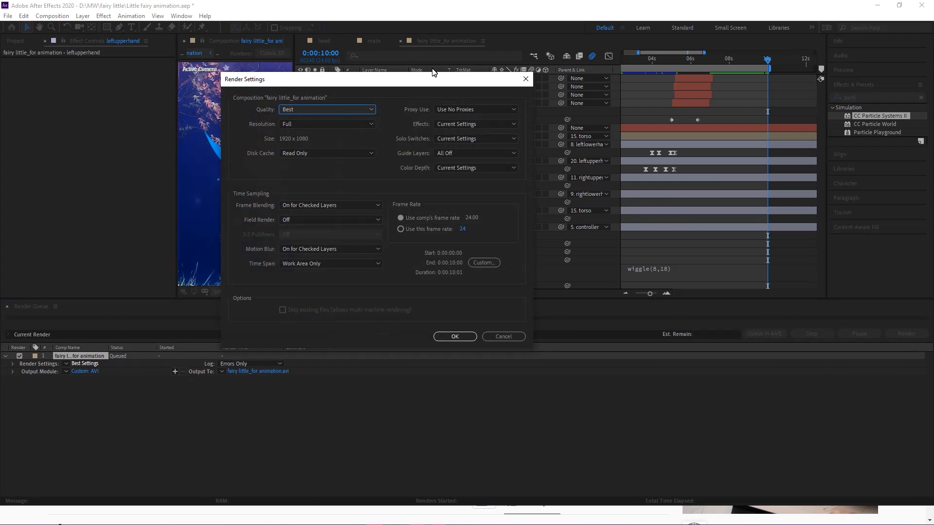
{"action": "left_click", "coordinate": [454, 336]}
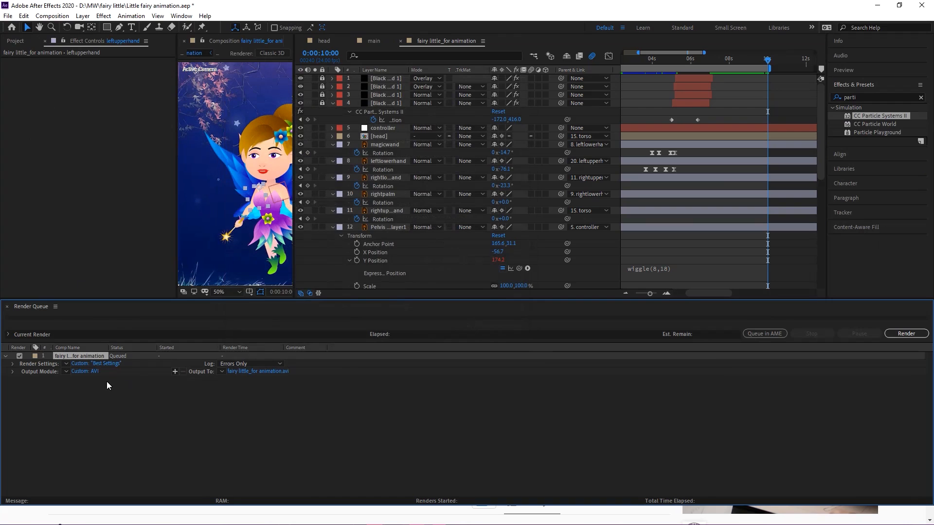
Set the output module to QuickTime format with RGB channels
{"action": "left_click", "coordinate": [93, 372]}
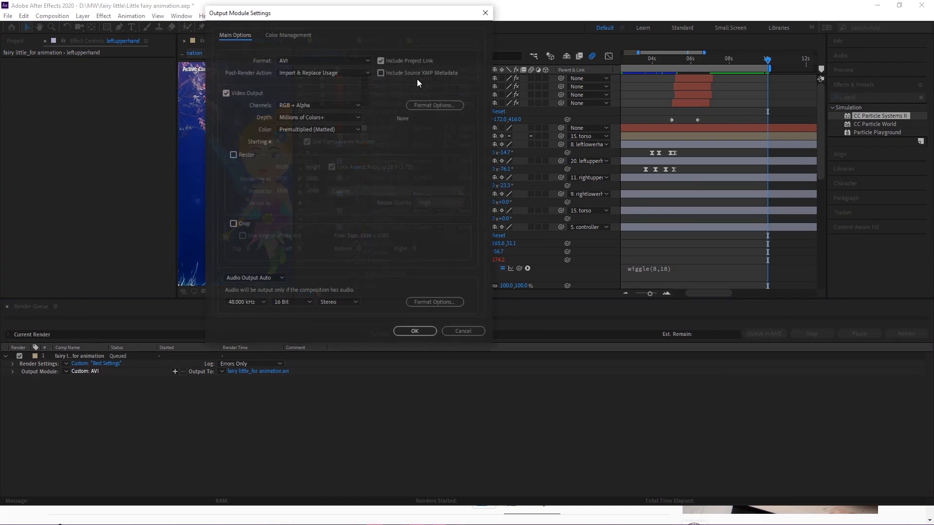
{"action": "left_click", "coordinate": [297, 60]}
{"action": "left_click", "coordinate": [331, 166]}
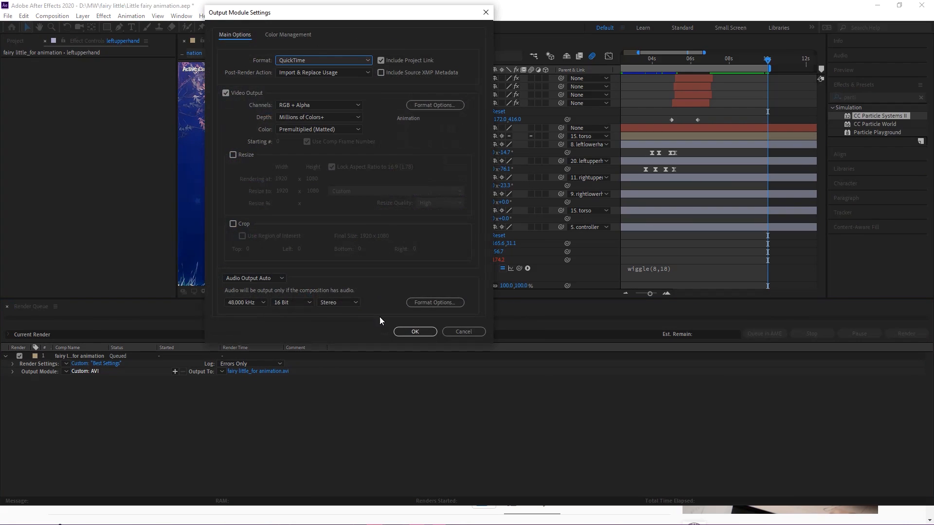
{"action": "left_click", "coordinate": [318, 107]}
{"action": "left_click", "coordinate": [318, 107]}
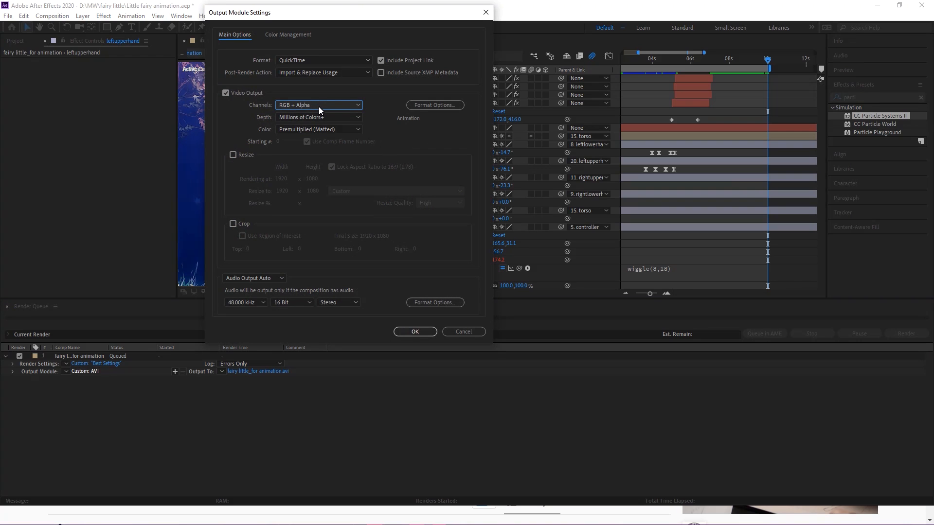
{"action": "left_click", "coordinate": [305, 105]}
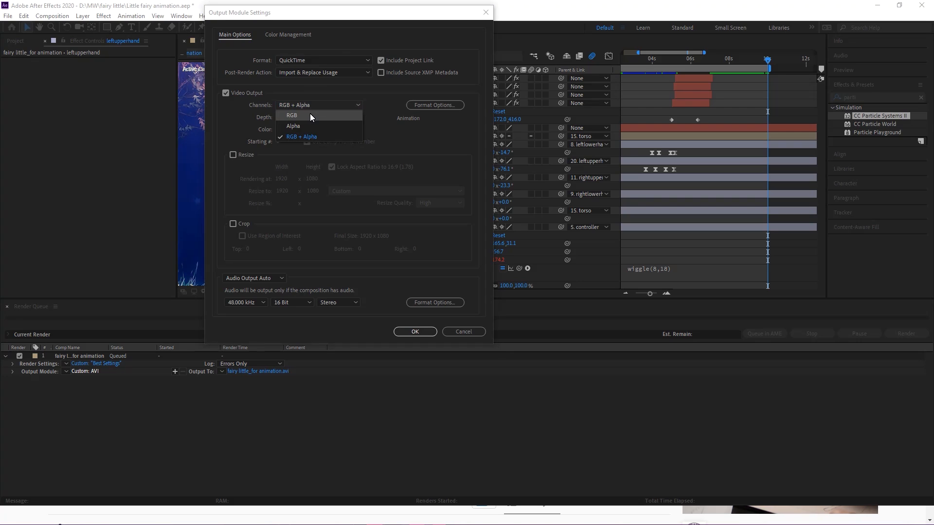
{"action": "left_click", "coordinate": [311, 116]}
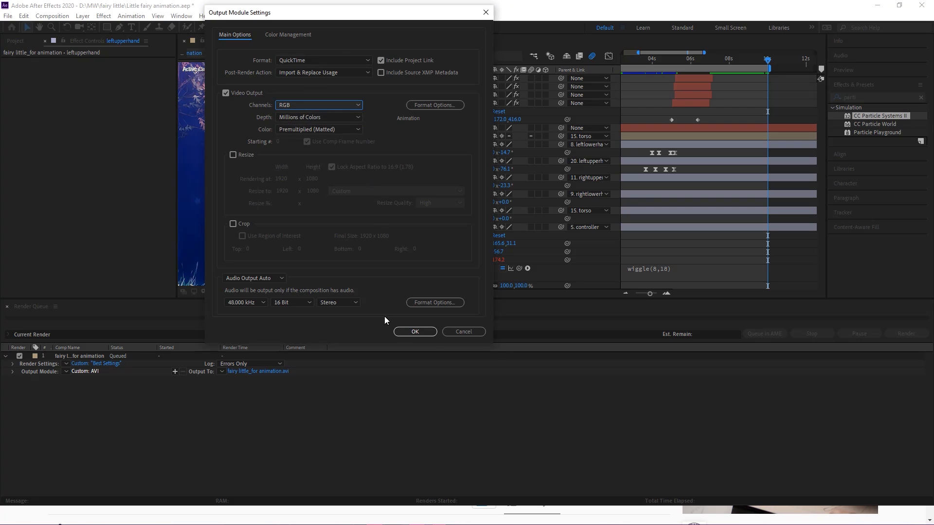
{"action": "left_click", "coordinate": [415, 332]}
Set the output movie to fairy little_for animation.mov in D:\MW\fairy little and render the queued composition
{"action": "left_click", "coordinate": [280, 372]}
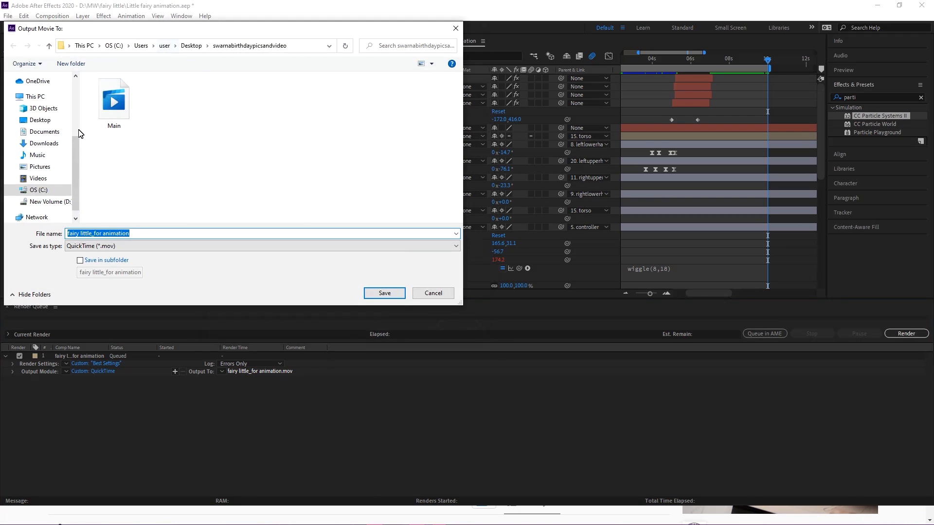
{"action": "left_click", "coordinate": [68, 201]}
{"action": "double_click", "coordinate": [106, 215]}
{"action": "double_click", "coordinate": [226, 128]}
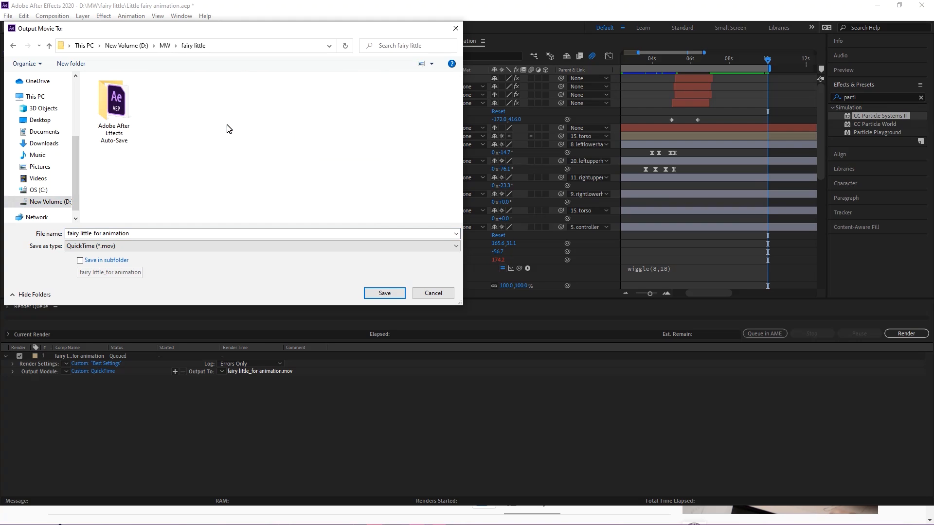
{"action": "left_click", "coordinate": [385, 294]}
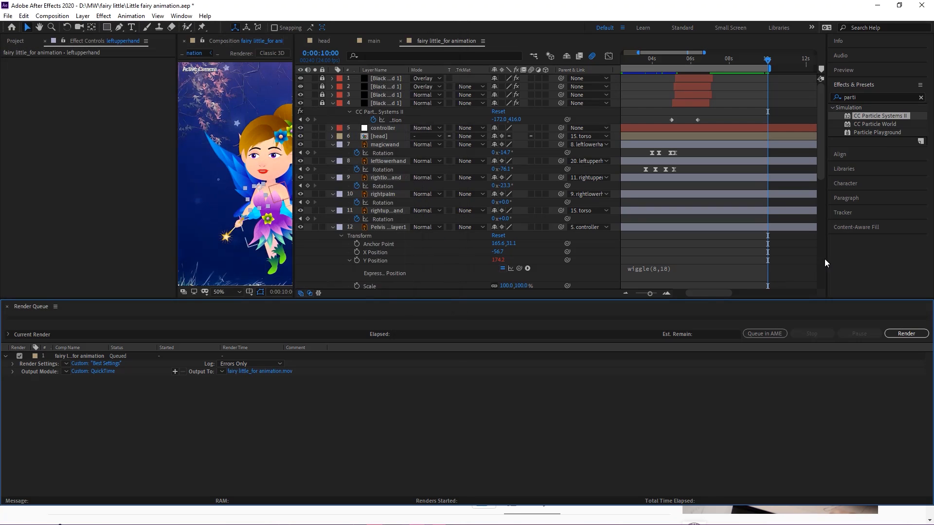
{"action": "left_click", "coordinate": [903, 334]}
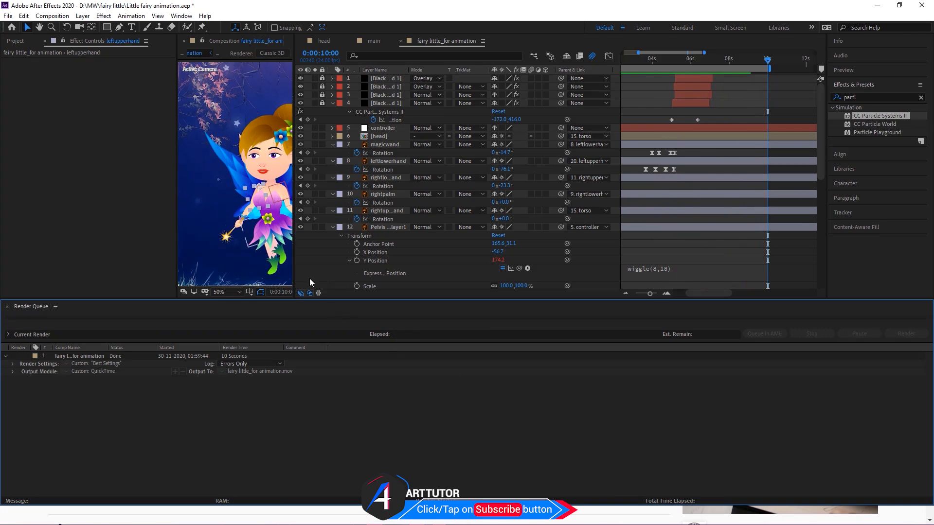
Enlarge the composition viewer by shrinking the render queue and timeline areas so the whole frame fits
{"action": "left_click_drag", "start_coordinate": [297, 276], "coordinate": [534, 421]}
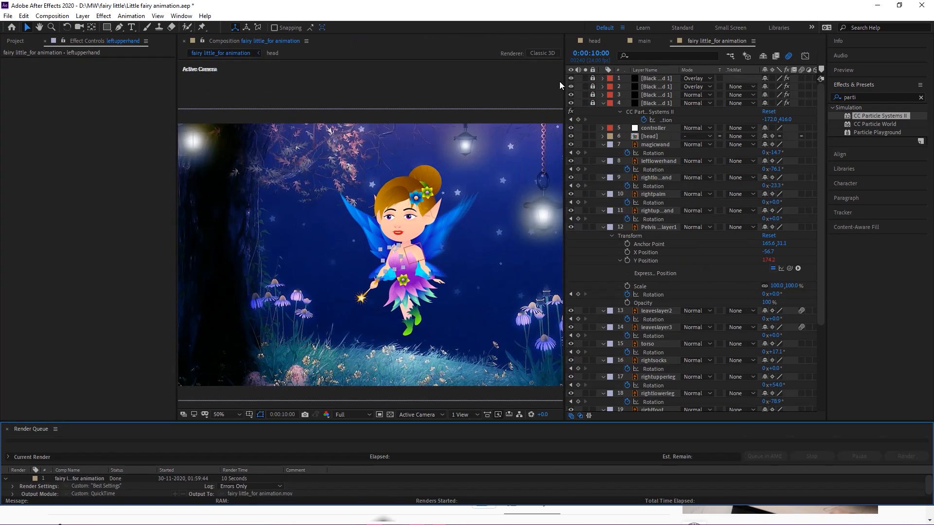
{"action": "left_click_drag", "start_coordinate": [569, 80], "coordinate": [749, 83]}
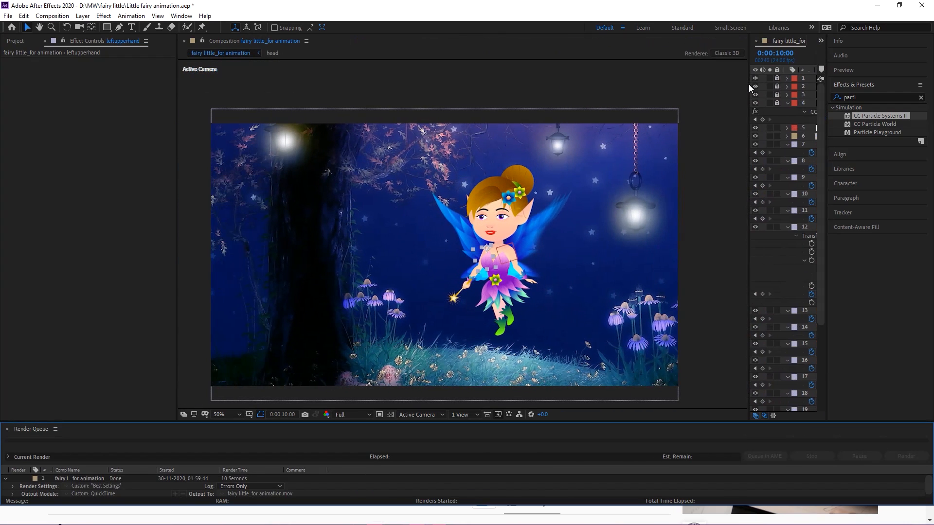
{"action": "left_click", "coordinate": [639, 89]}
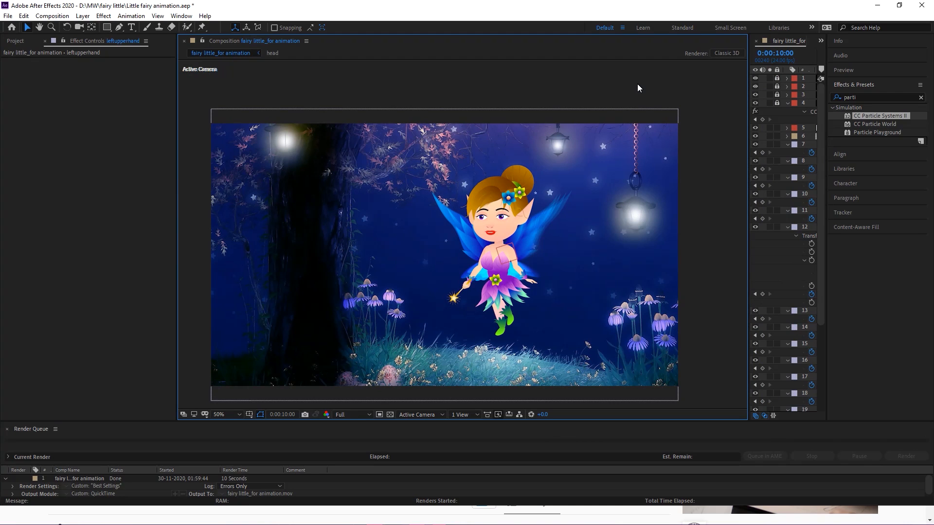
Close the Chrome window showing the Adobe Illustrator fairy tutorial
{"action": "key", "text": "alt+Tab"}
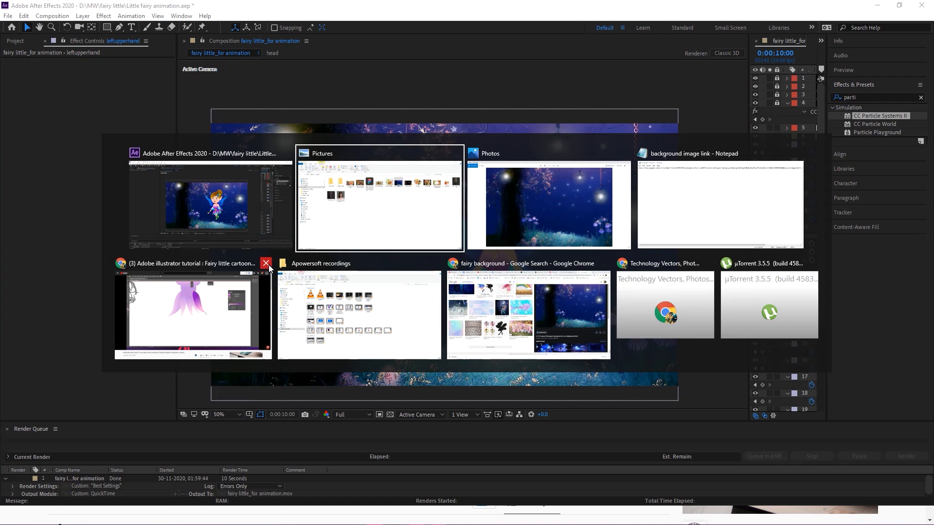
{"action": "left_click", "coordinate": [268, 265]}
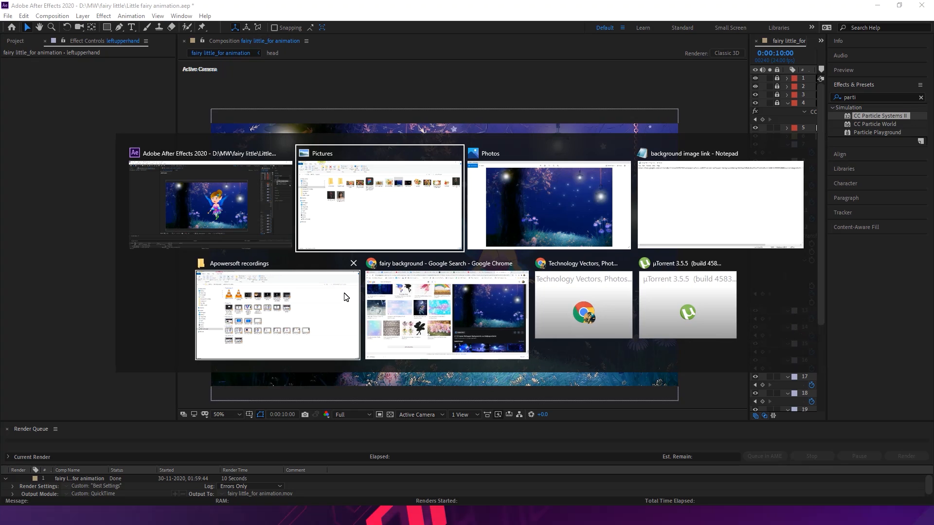
{"action": "key", "text": "alt+Tab"}
Switch to File Explorer and open the folder D:\MW\fairy little that holds the rendered movie
{"action": "key", "text": "super+e"}
{"action": "double_click", "coordinate": [534, 50]}
{"action": "left_click", "coordinate": [92, 333]}
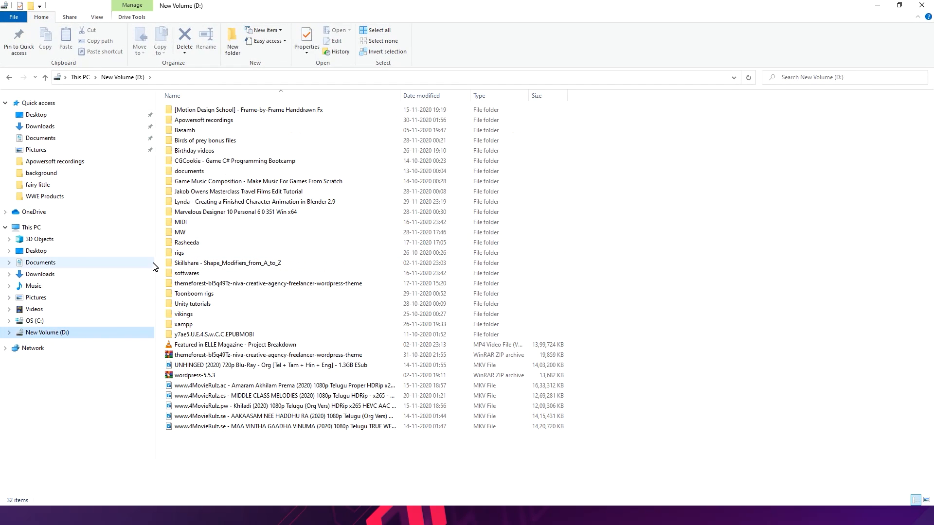
{"action": "double_click", "coordinate": [187, 232]}
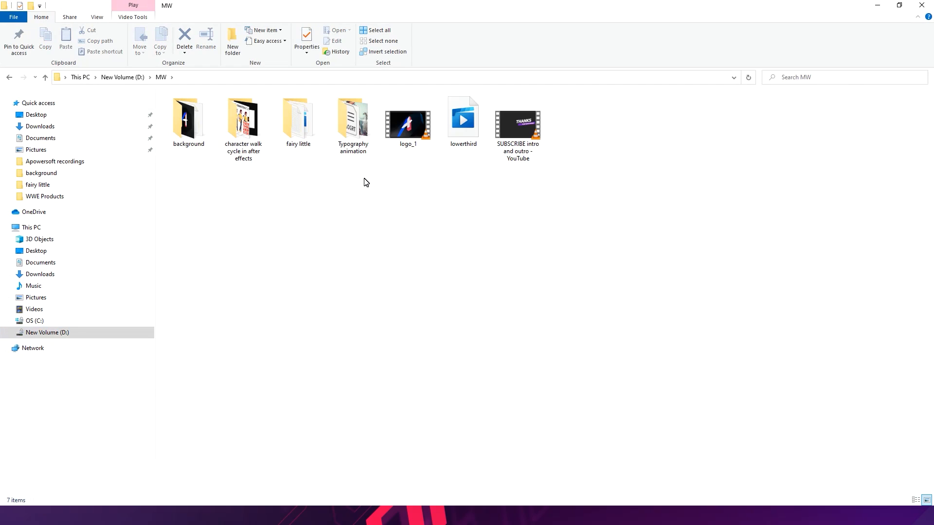
{"action": "double_click", "coordinate": [305, 141]}
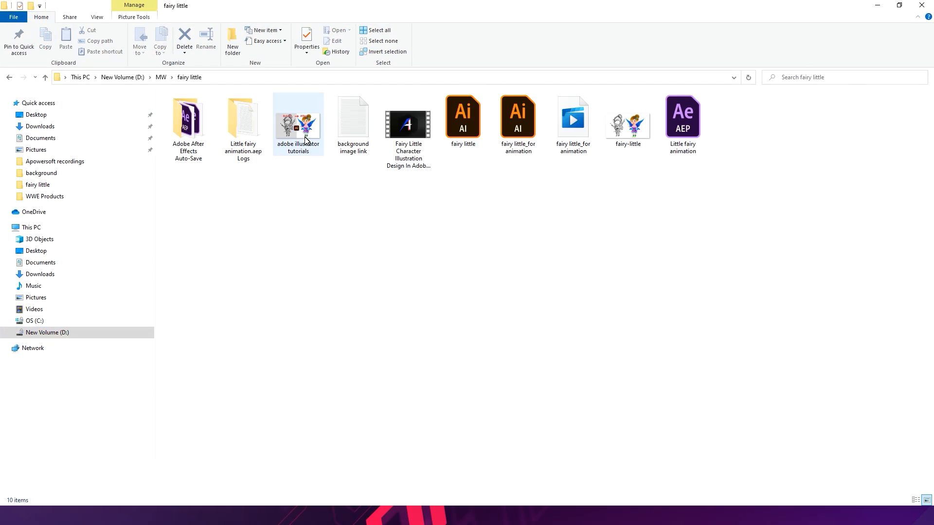
Play the Fairy Little Character Illustration Design video in VLC media player, then close the player
{"action": "left_click", "coordinate": [411, 130]}
{"action": "right_click", "coordinate": [410, 131]}
{"action": "mouse_move", "coordinate": [455, 232]}
{"action": "left_click", "coordinate": [674, 254]}
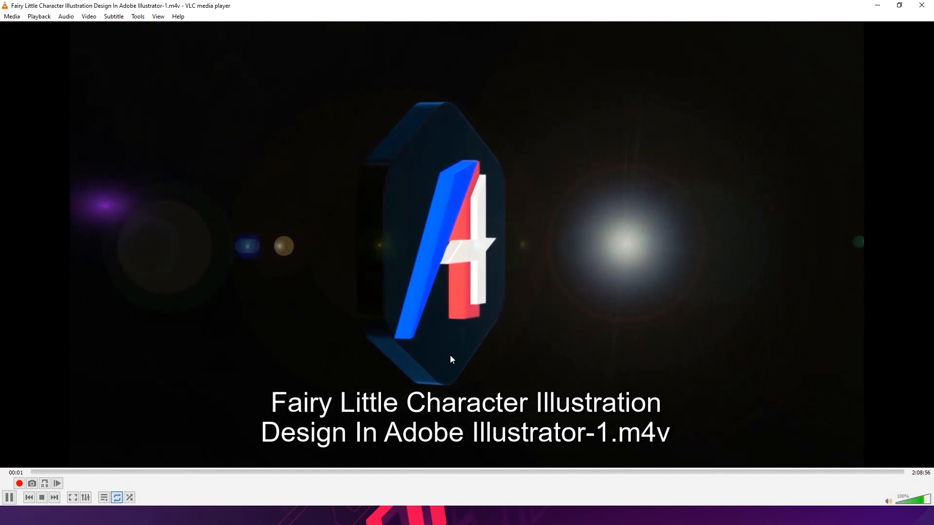
{"action": "left_click", "coordinate": [923, 8]}
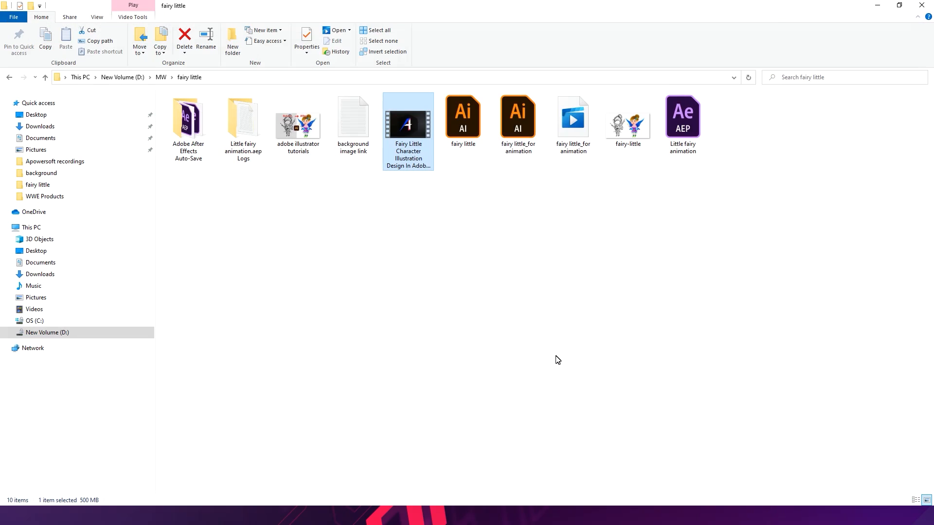